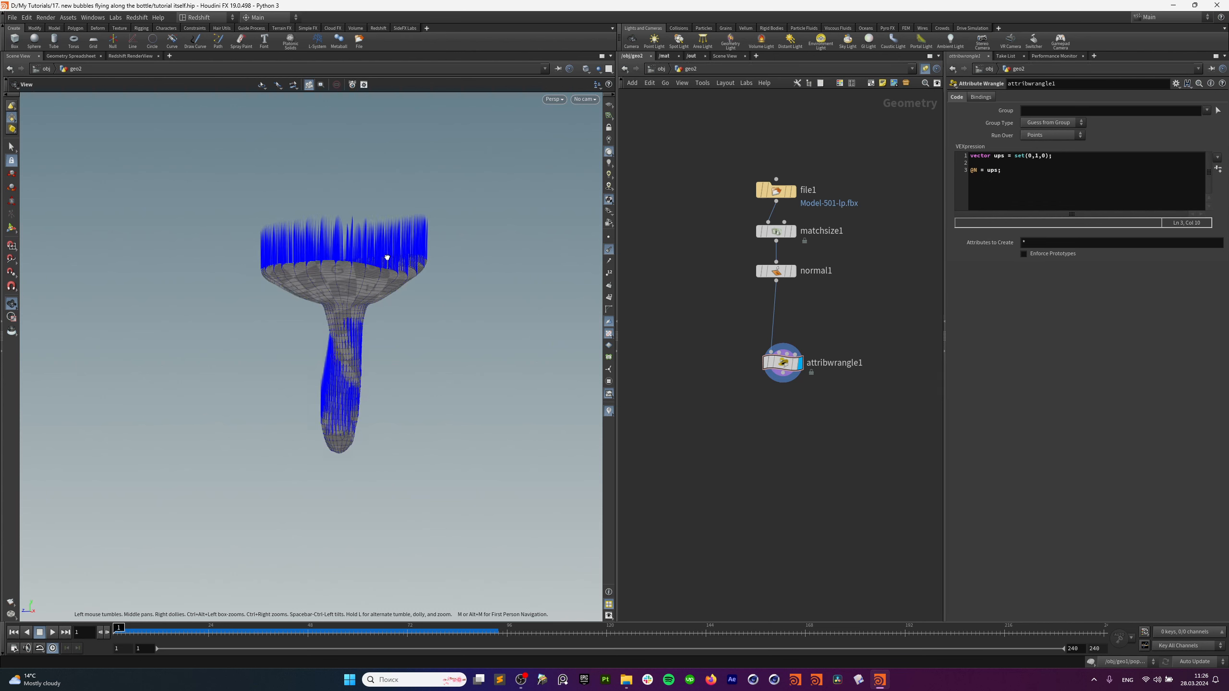
Insert the line vector around = cross(@N,up); above @N = ups; in the wrangle code.
left_click(1055, 184)
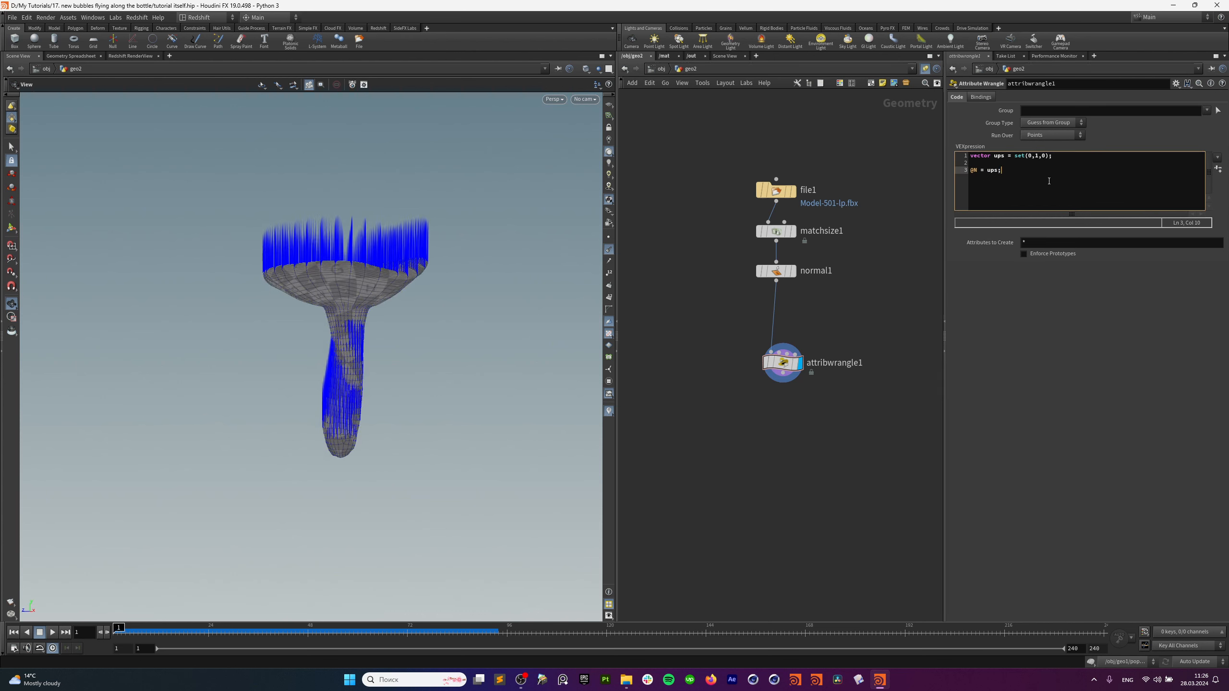
key("Up")
key("Return")
key("Up")
key("Down")
left_click_drag(368, 273, 367, 299)
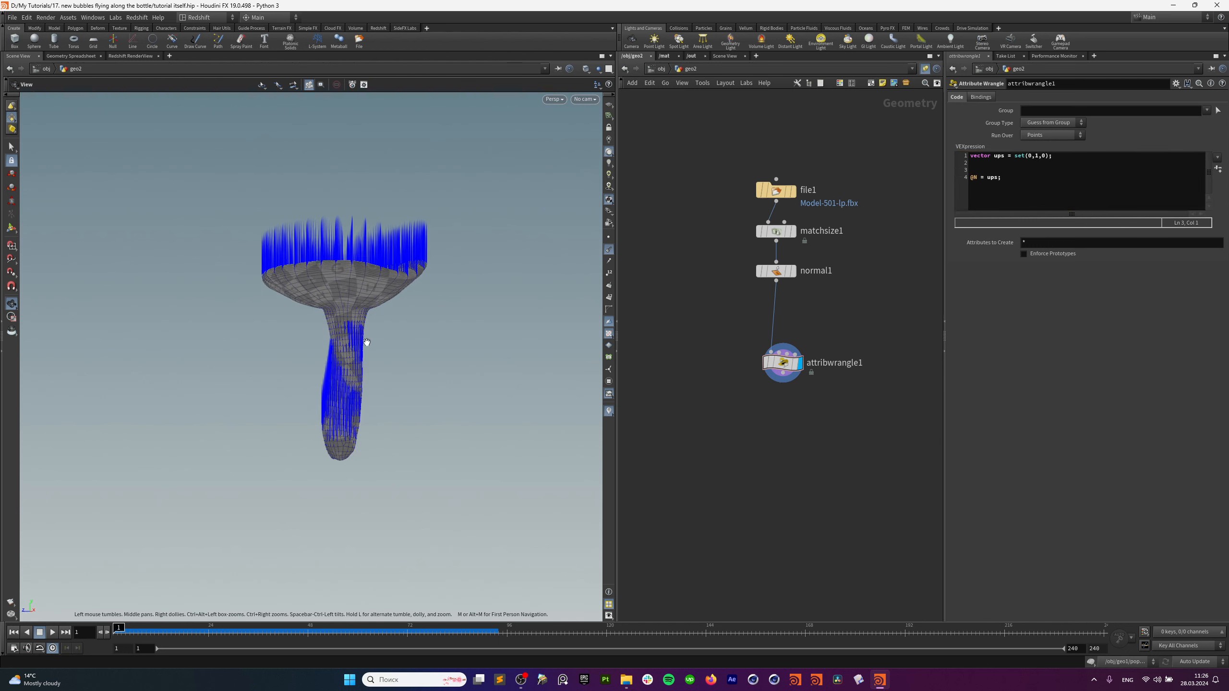
left_click(1010, 169)
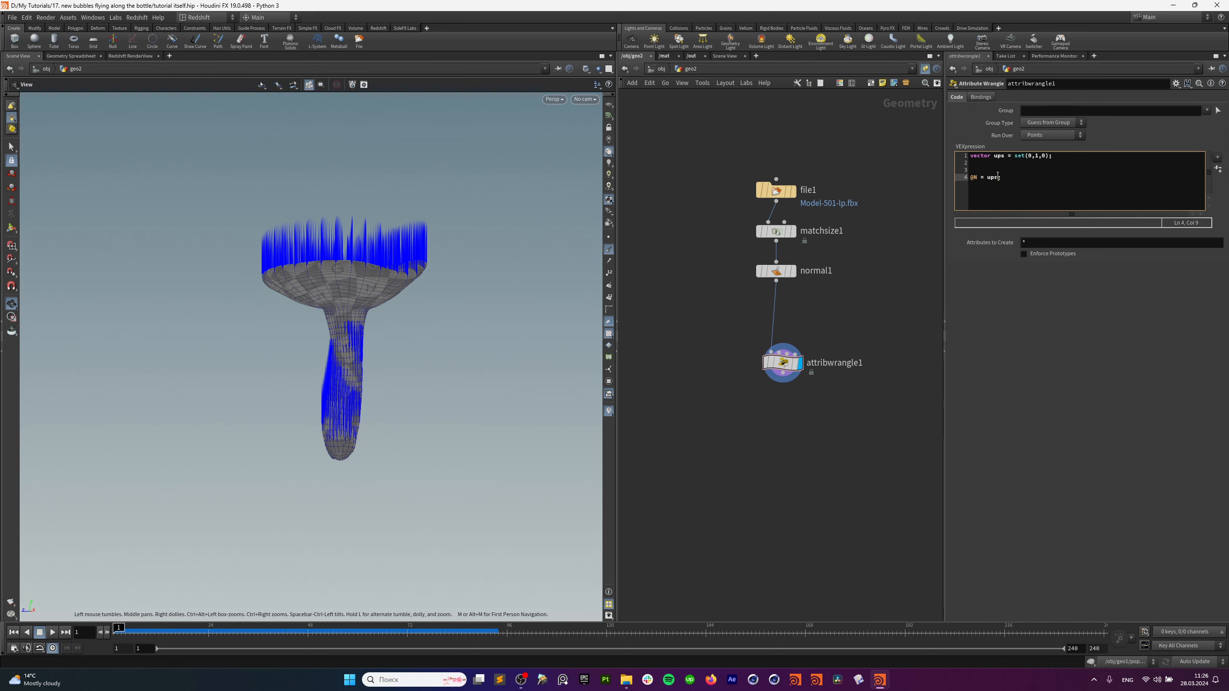
type("vec")
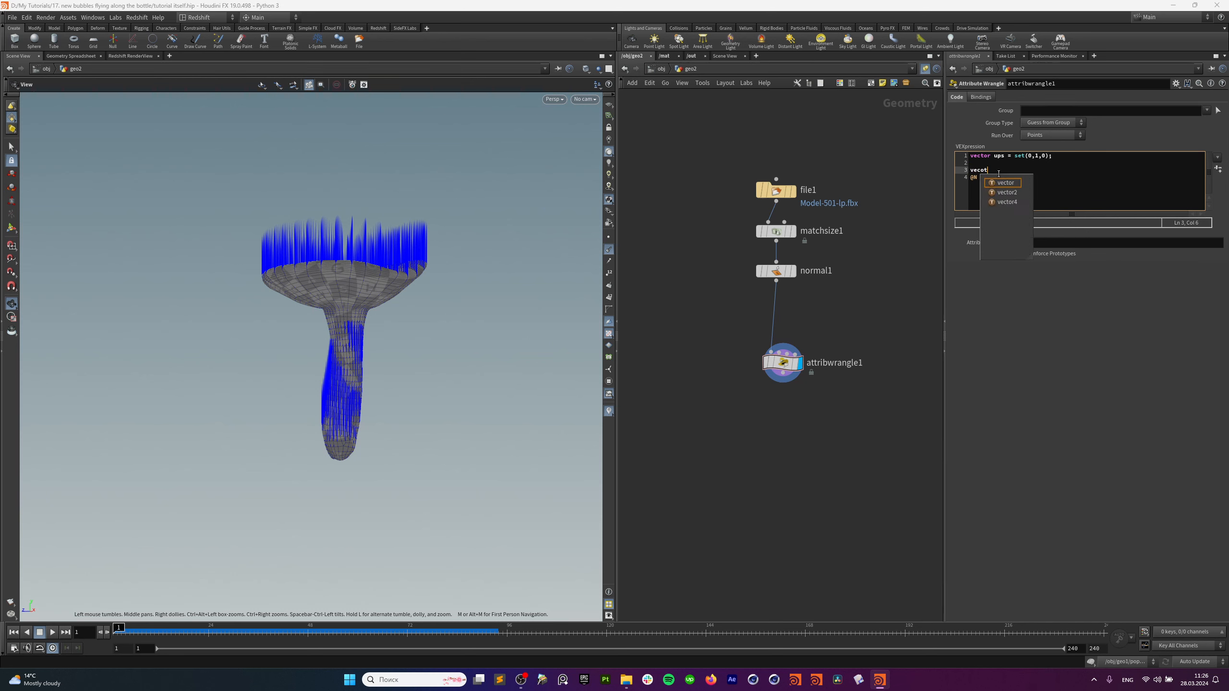
type("tor ")
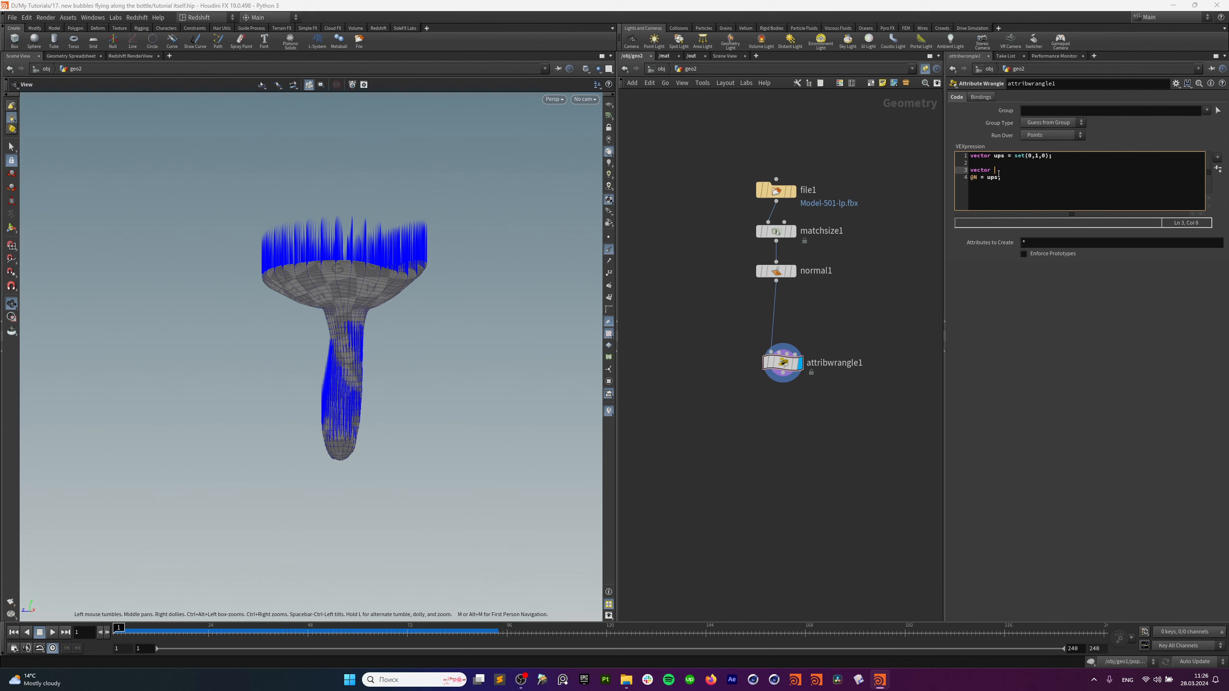
type("ar")
key("BackSpace")
type("around -")
key("BackSpace")
type("= cross(@N,up);")
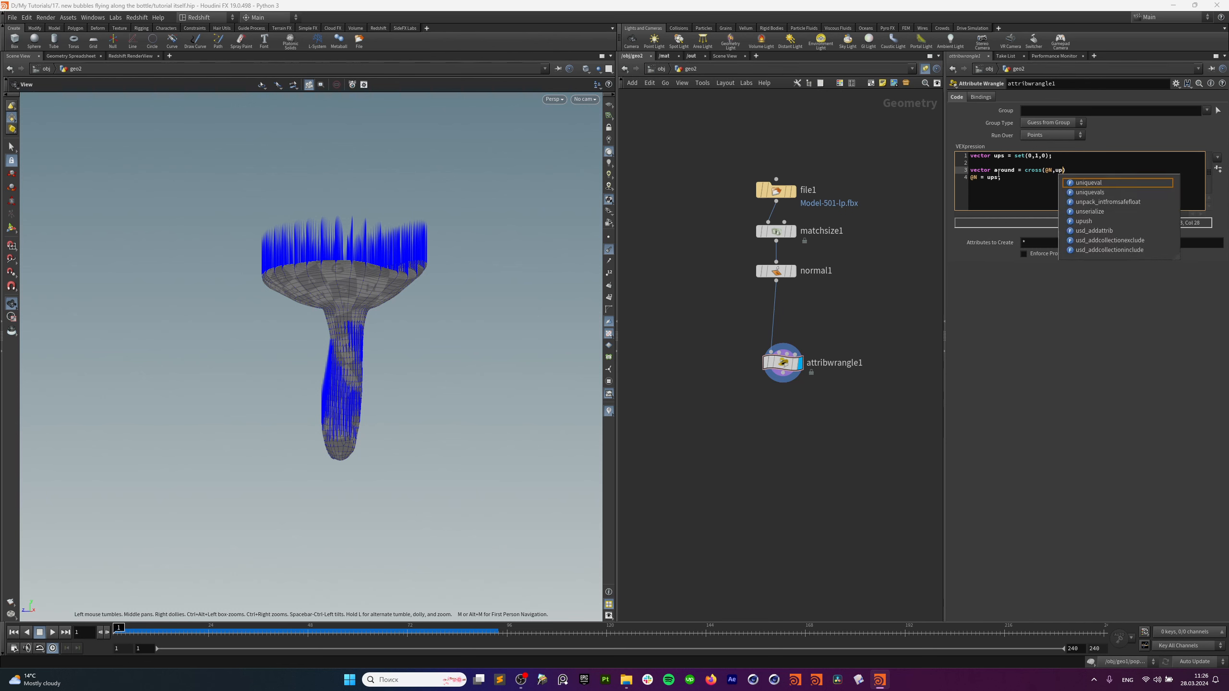
Correct the cross call to cross(@N,ups) and apply the code to clear the error.
left_click(1070, 517)
left_click(1113, 183)
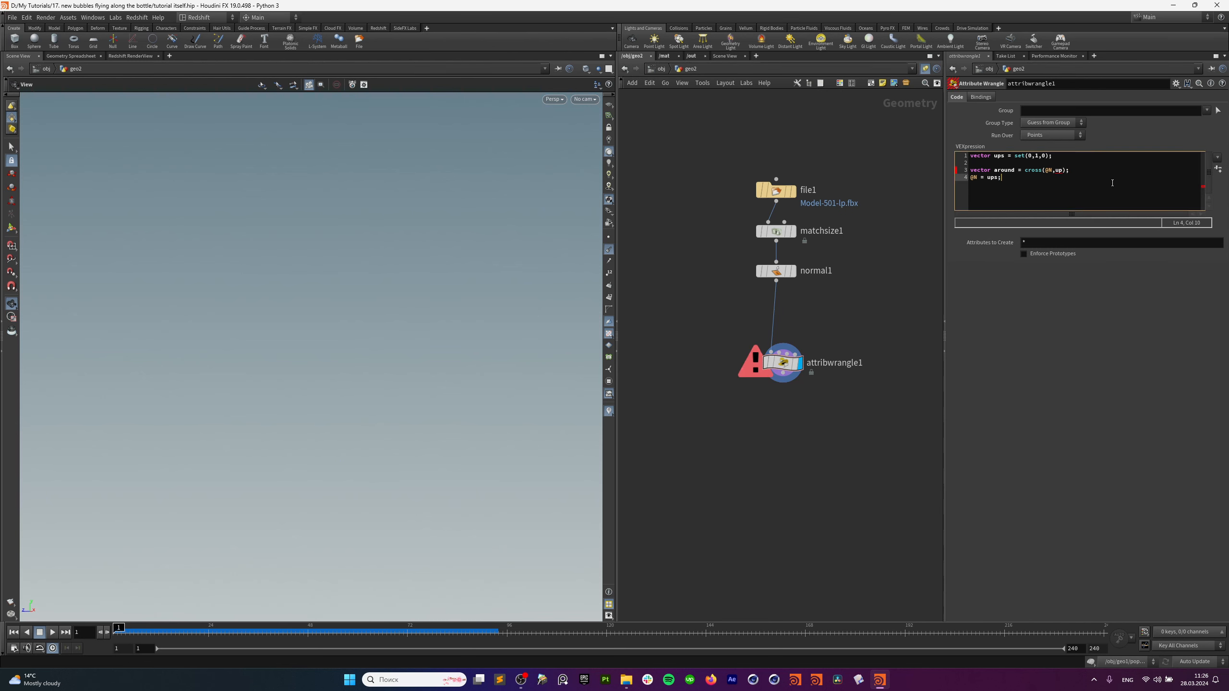
left_click(1064, 171)
type("s")
left_click(1126, 350)
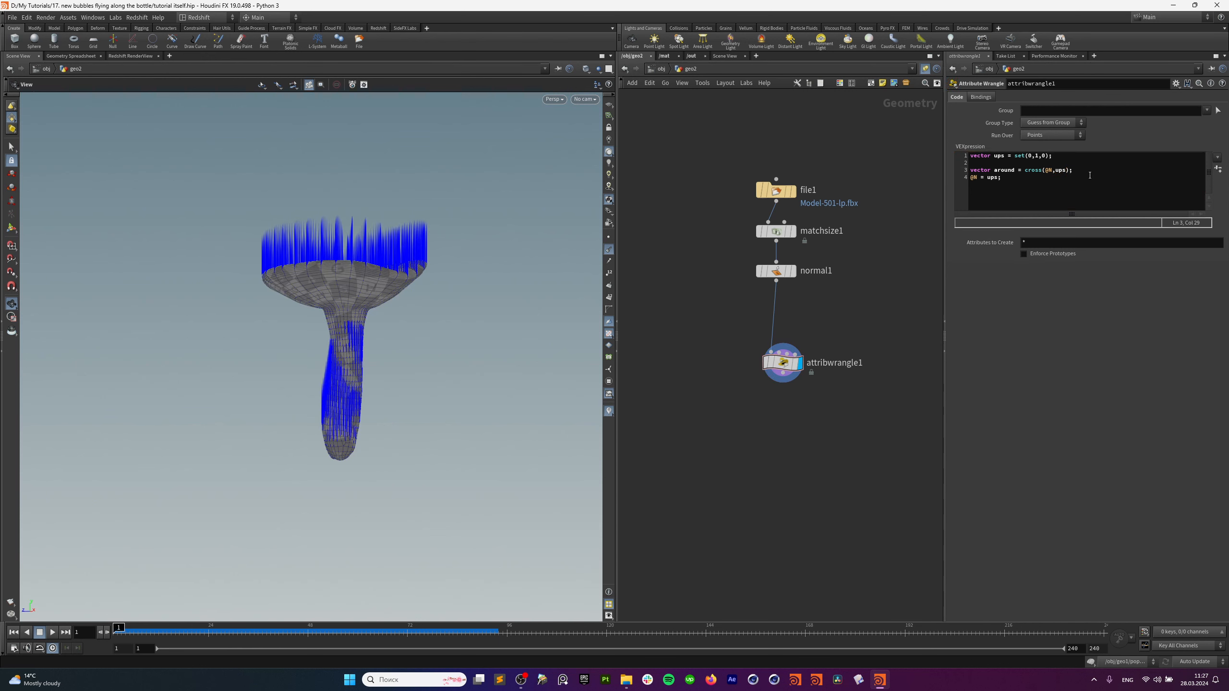
Change the normal assignment to @N = around so normals wrap sideways around the model.
left_click(1096, 177)
key("Left")
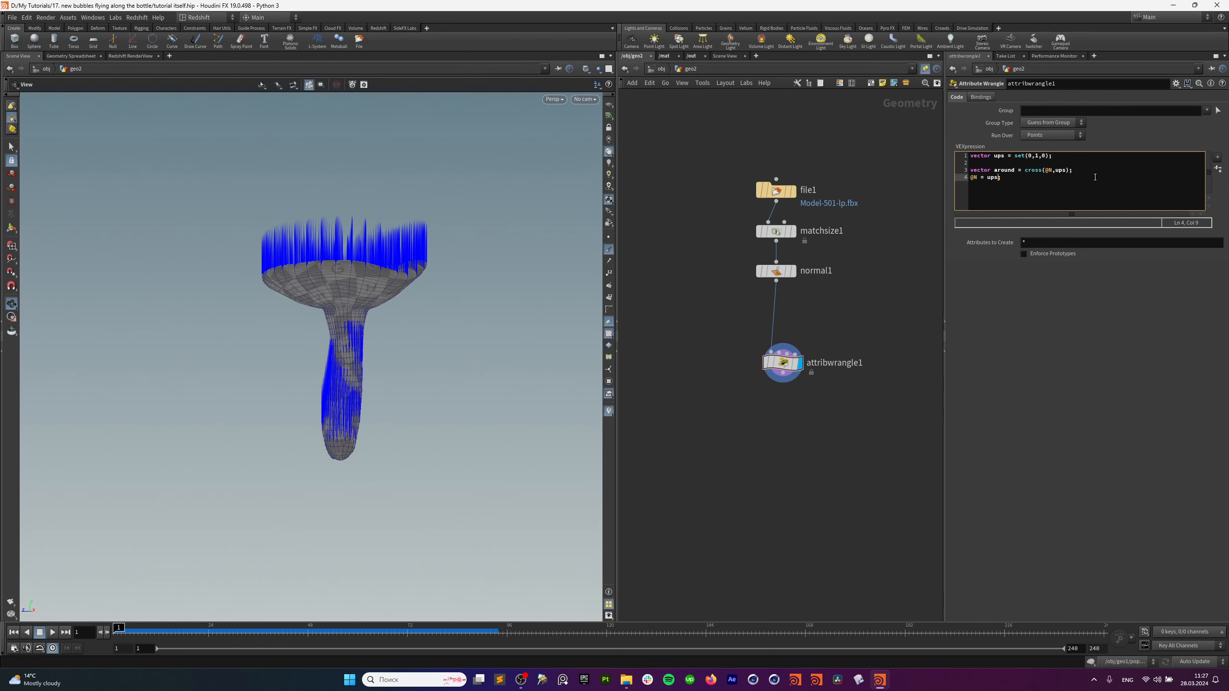
key("BackSpace")
key("BackSpace")
key("BackSpace")
type("around")
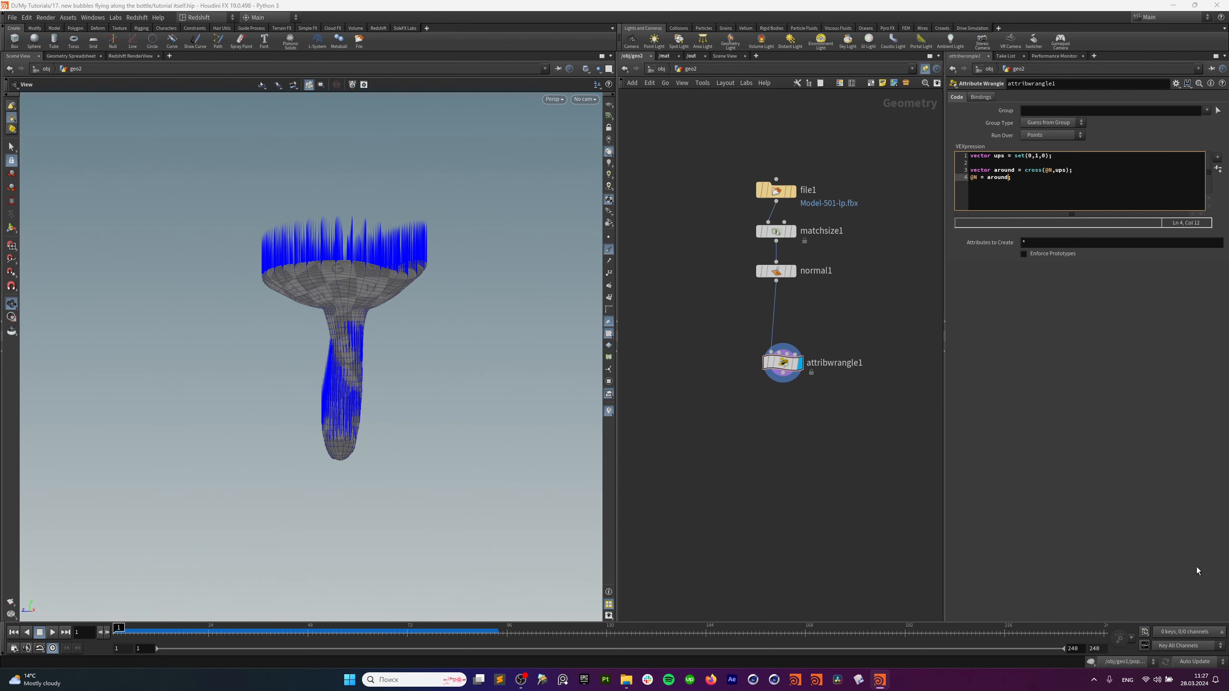
left_click_drag(378, 358, 428, 282)
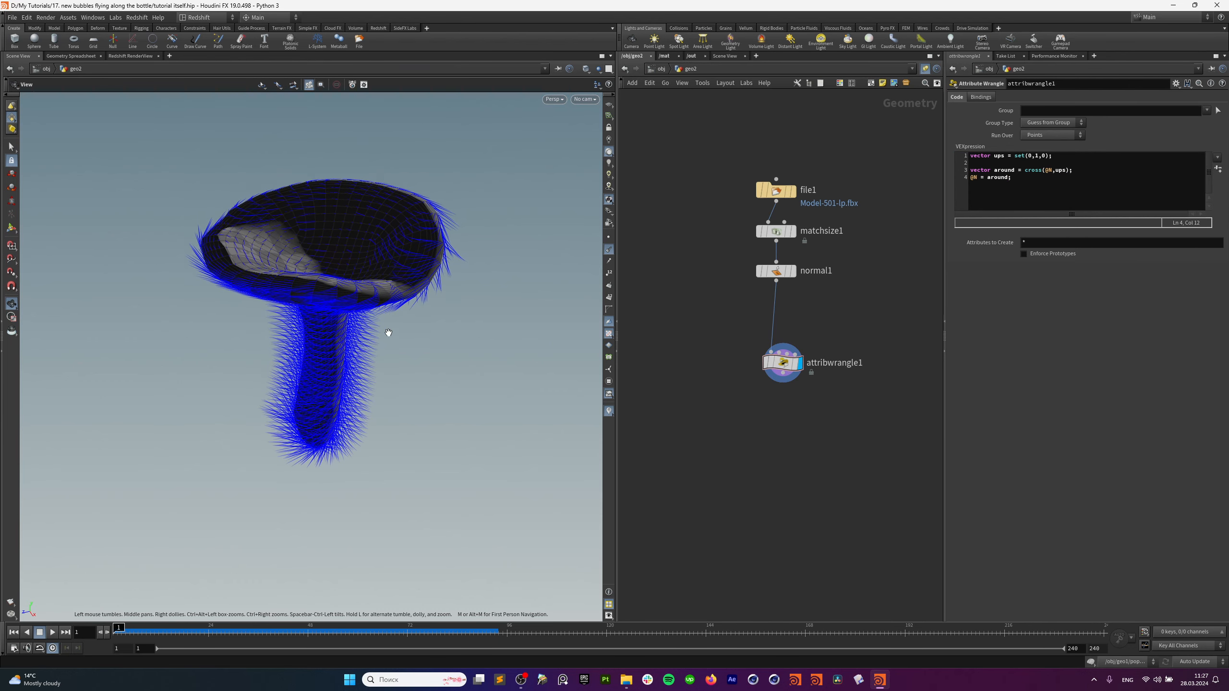
left_click_drag(388, 333, 353, 296)
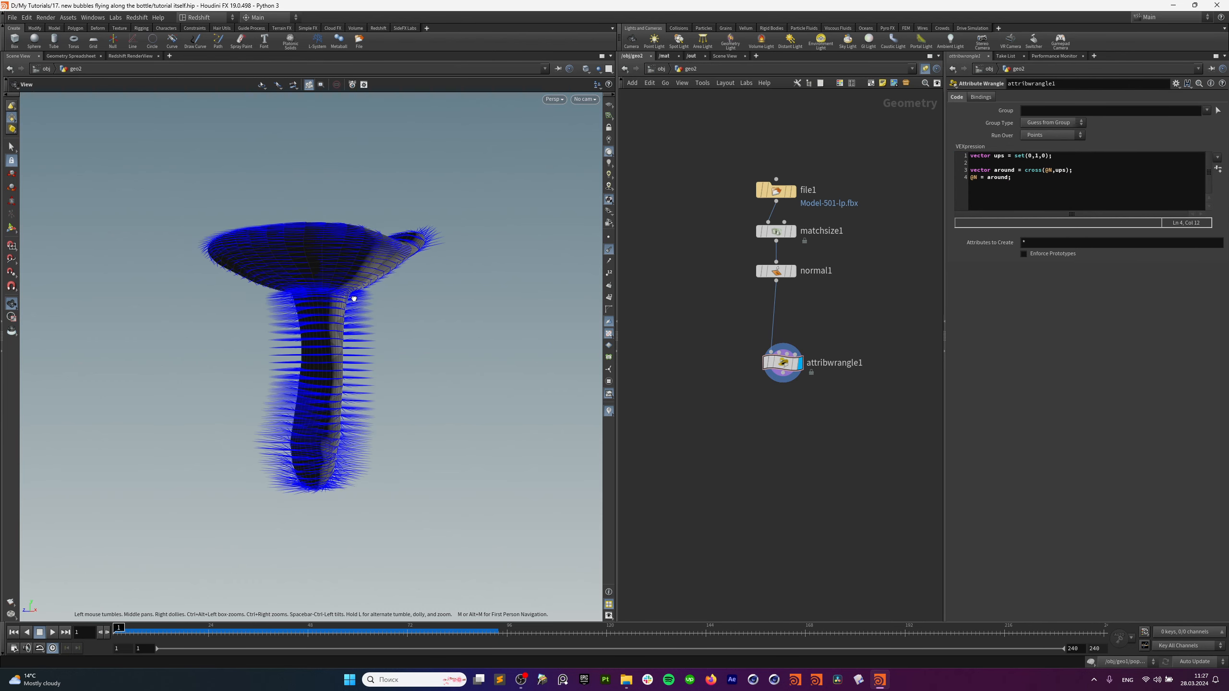
left_click(1094, 170)
key("Return")
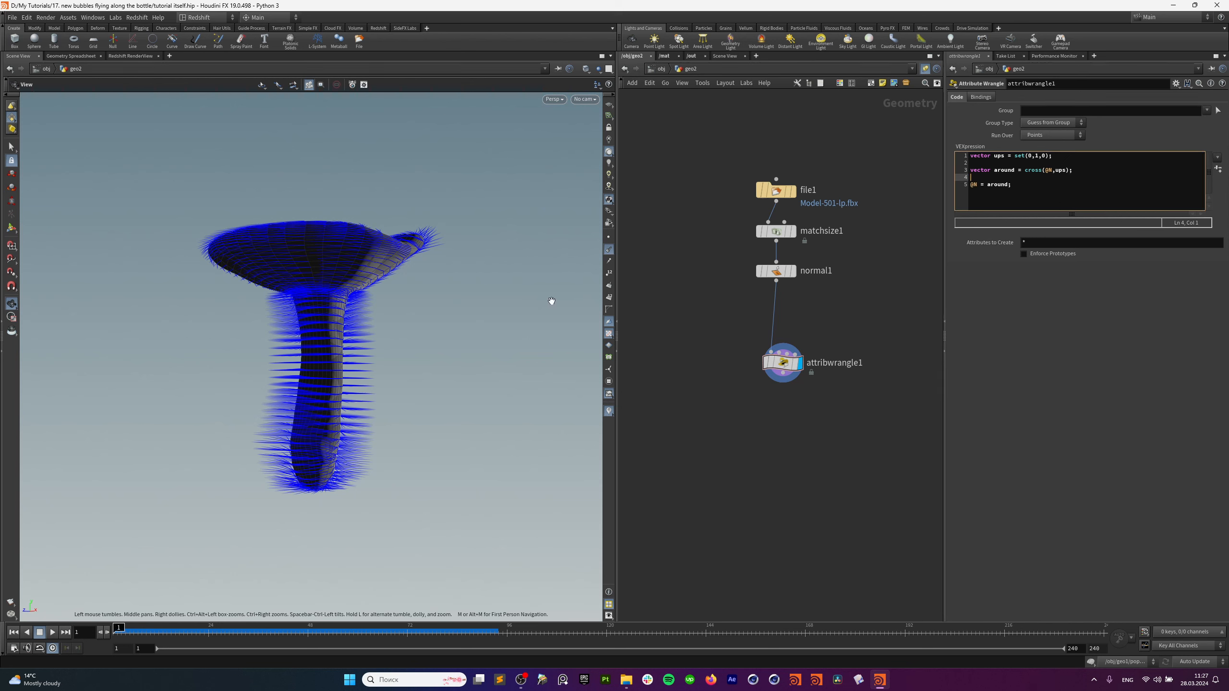
mouse_move(439, 253)
left_mouse_down()
mouse_move(417, 263)
mouse_move(421, 219)
mouse_move(423, 255)
left_mouse_up()
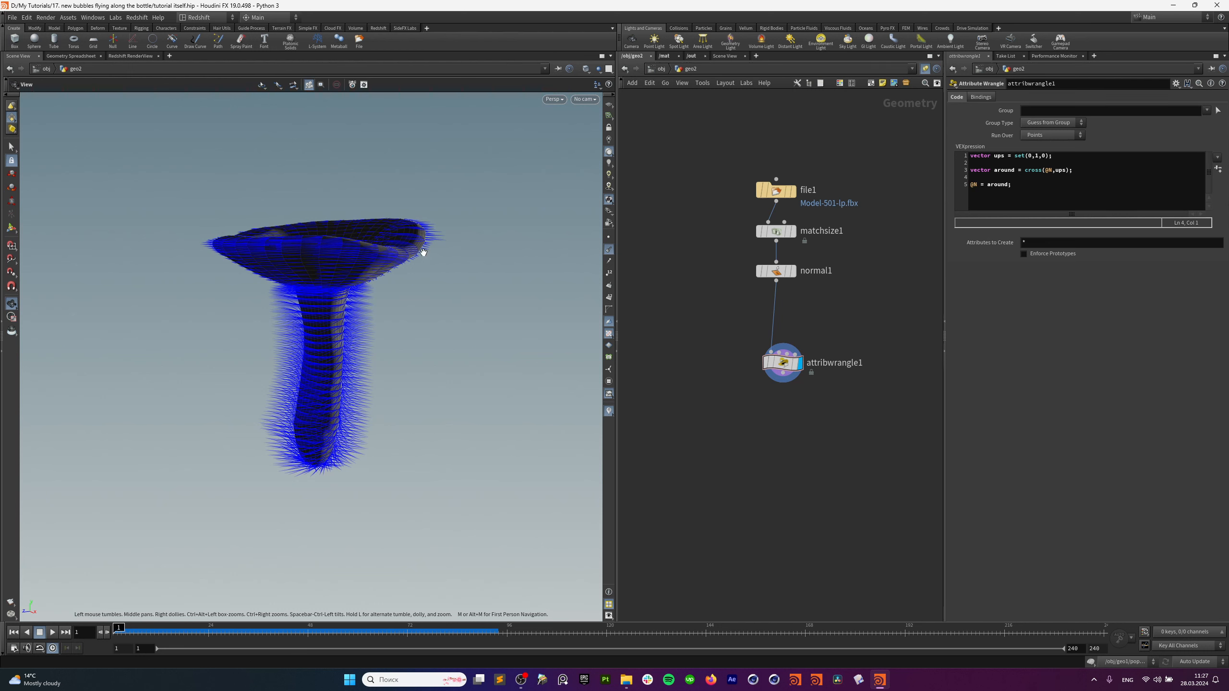
Swap the cross arguments to cross(ups,@N), flipping the sideways normals.
left_click_drag(420, 262, 453, 354)
scroll(349, 338, "up", 3)
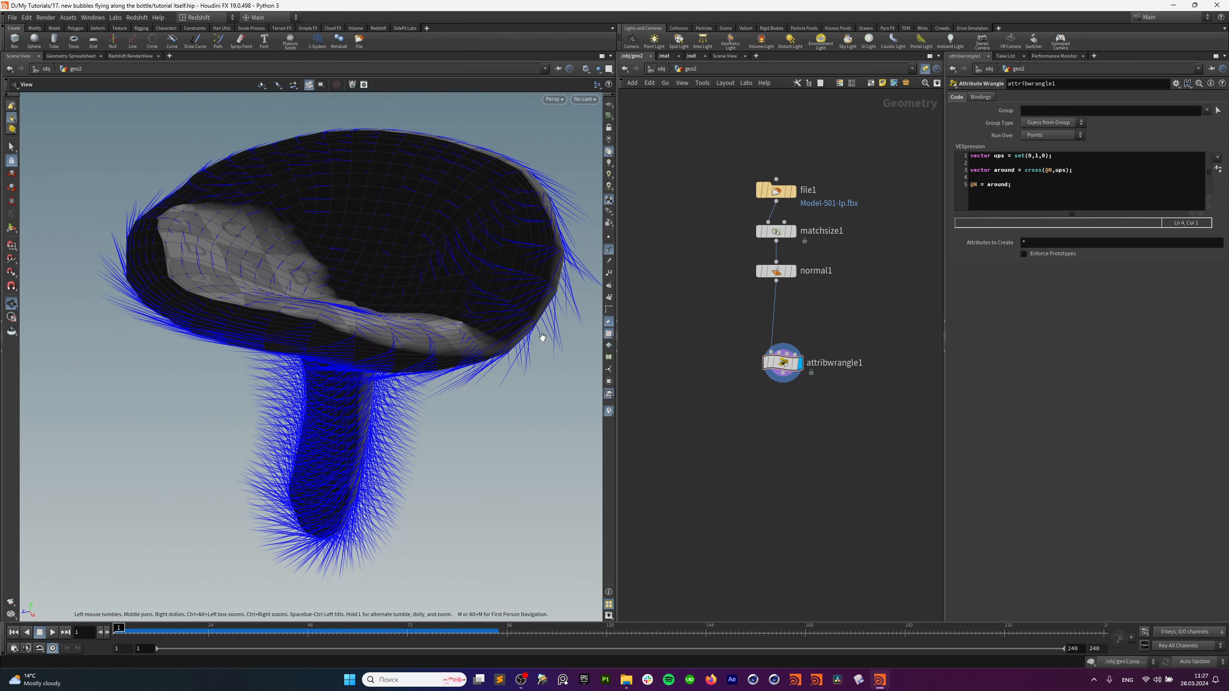
left_click(1050, 171)
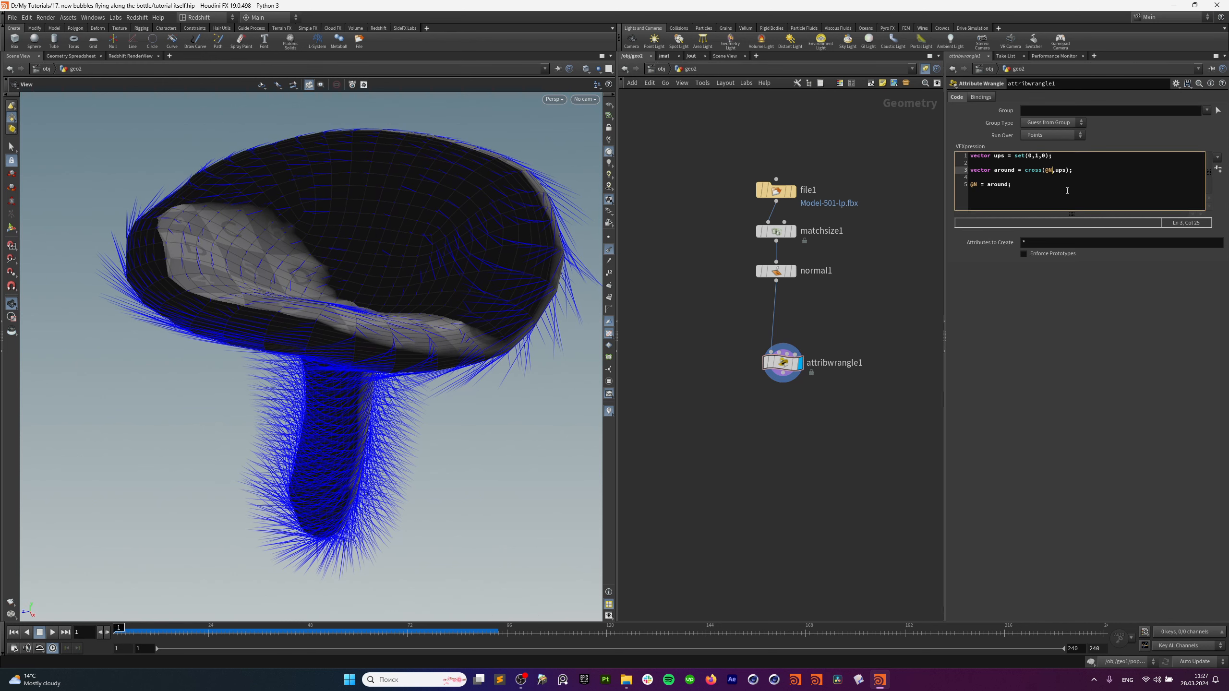
key("BackSpace")
key("BackSpace")
key("Right")
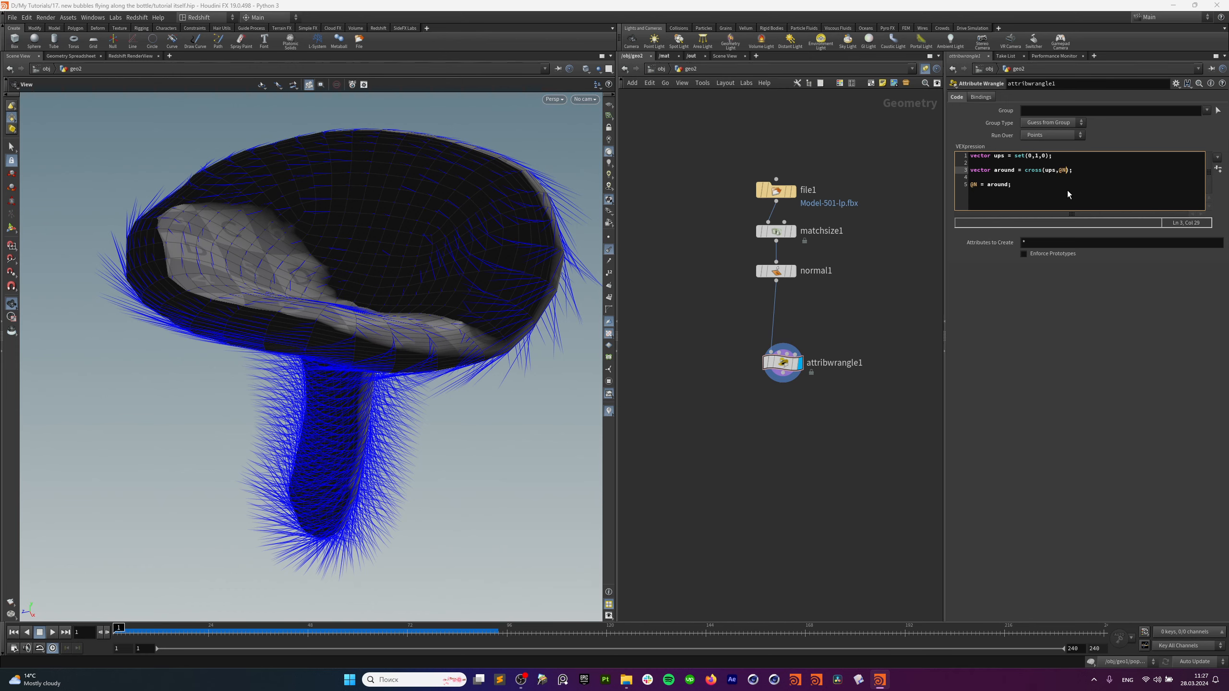
left_click_drag(467, 318, 448, 301)
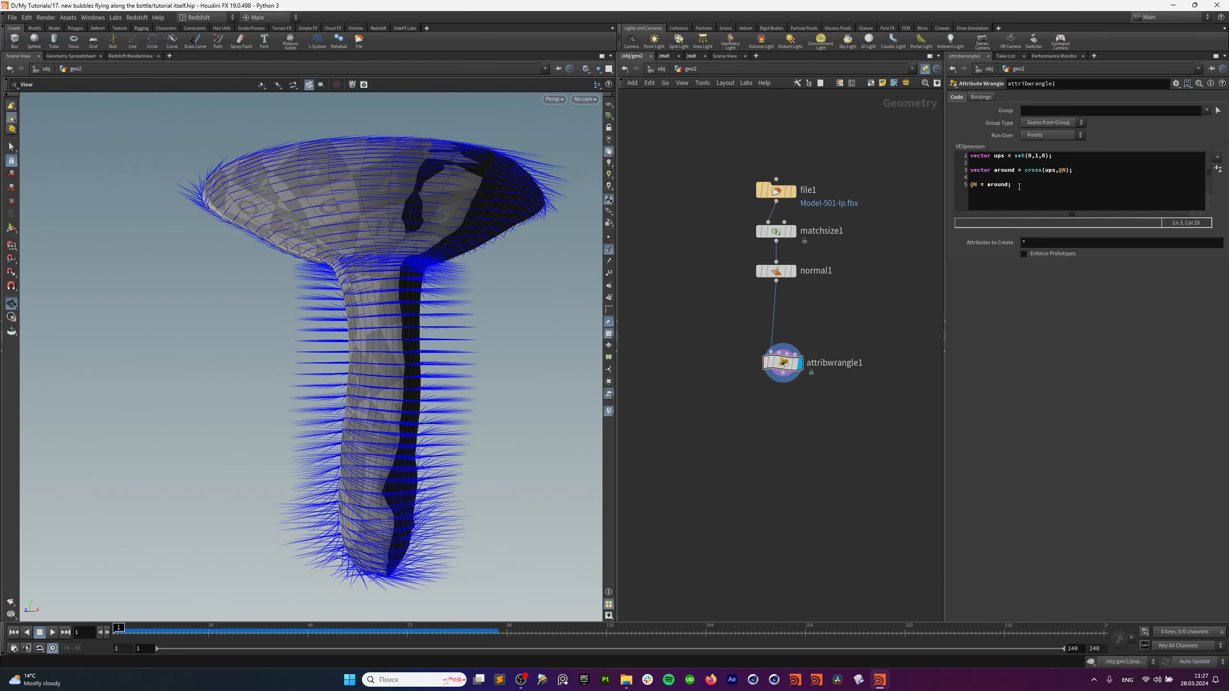
Insert blank lines after line 3 for a new @N statement.
left_click(1039, 186)
left_click(1077, 171)
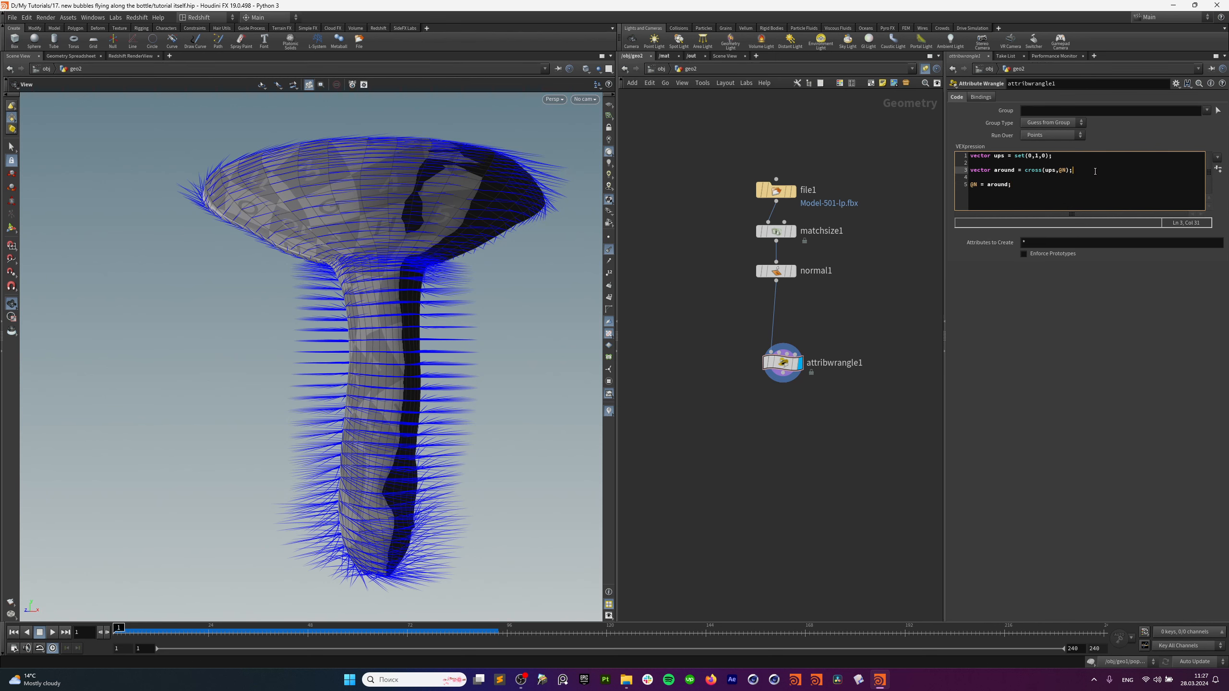
key("Return")
key("Return")
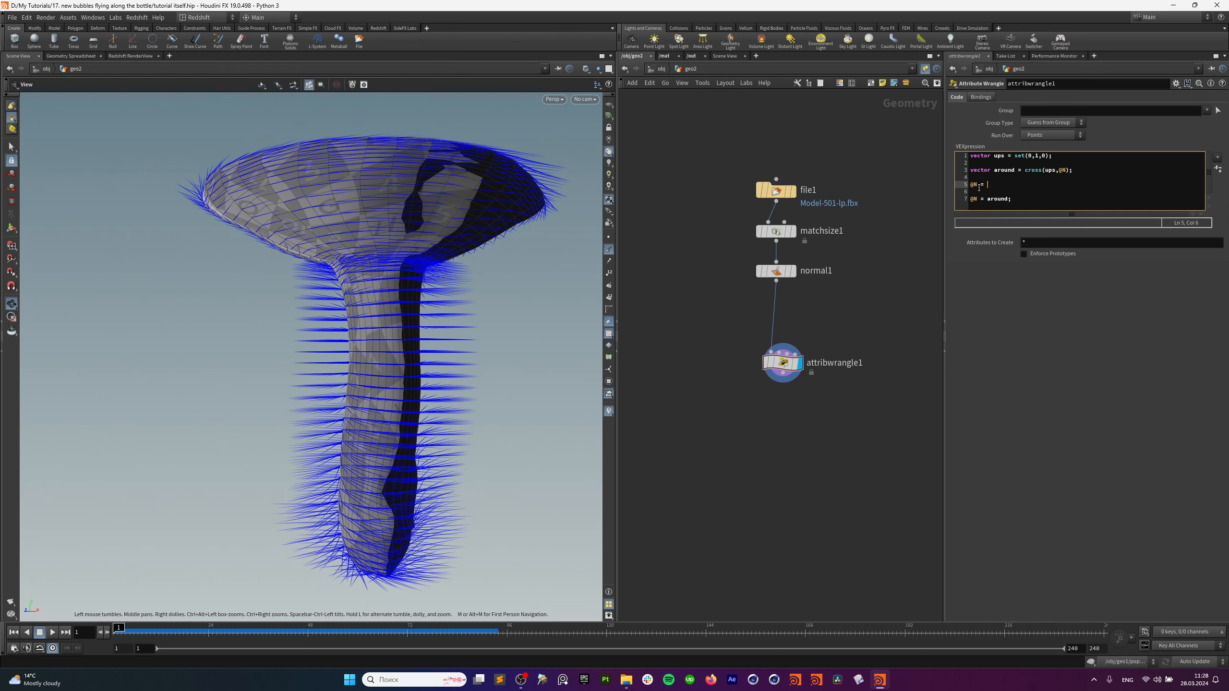
Write @N = lerp(ups, around,mix) and define float mix = chf("Mix") on the line above.
type("lerp(")
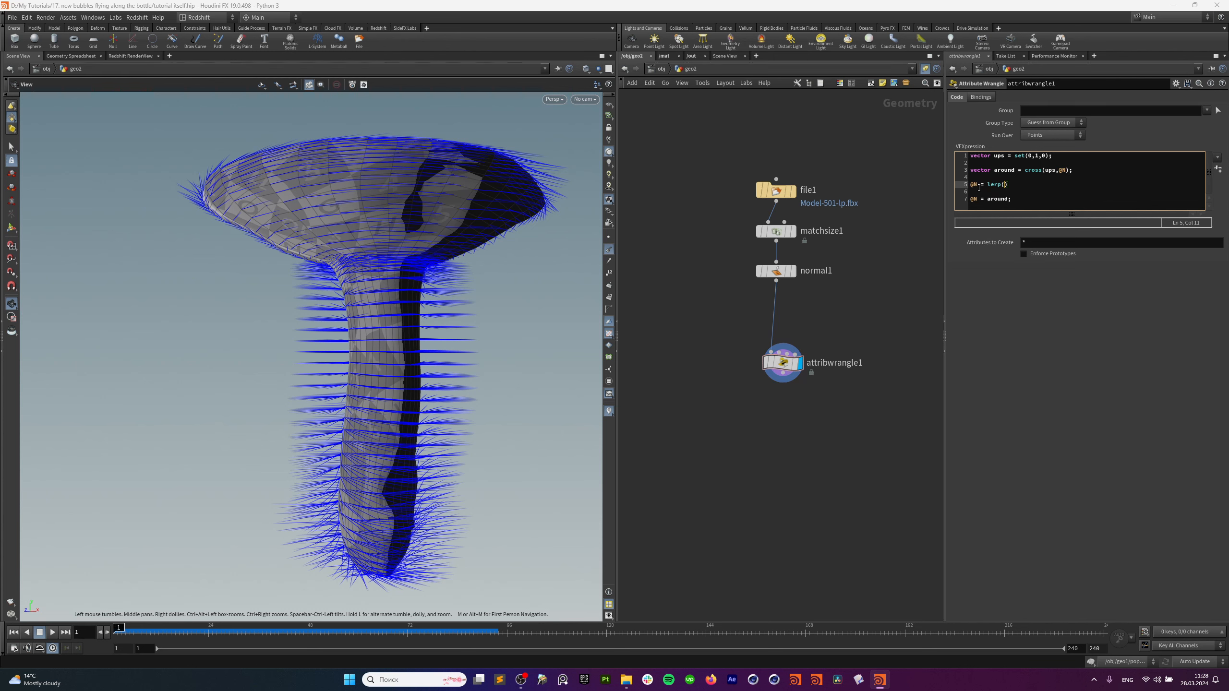
type("ups, around,mix")
left_click_drag(1045, 185, 1057, 186)
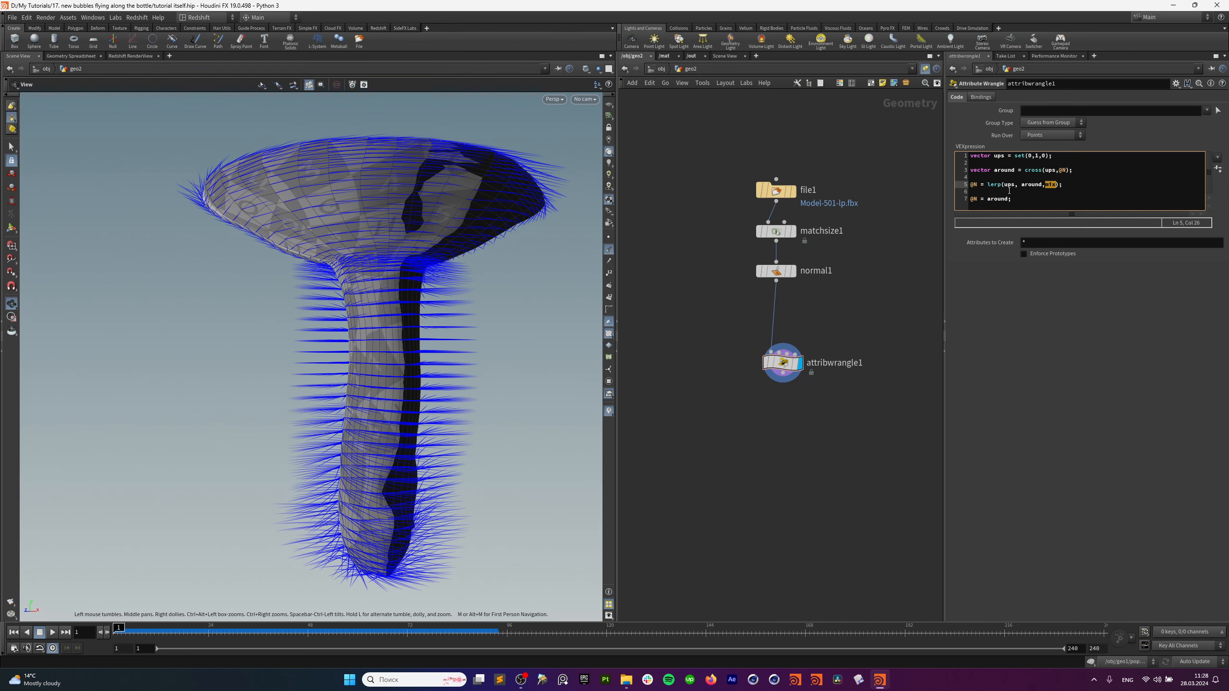
left_click(1029, 177)
key("Return")
key("Up")
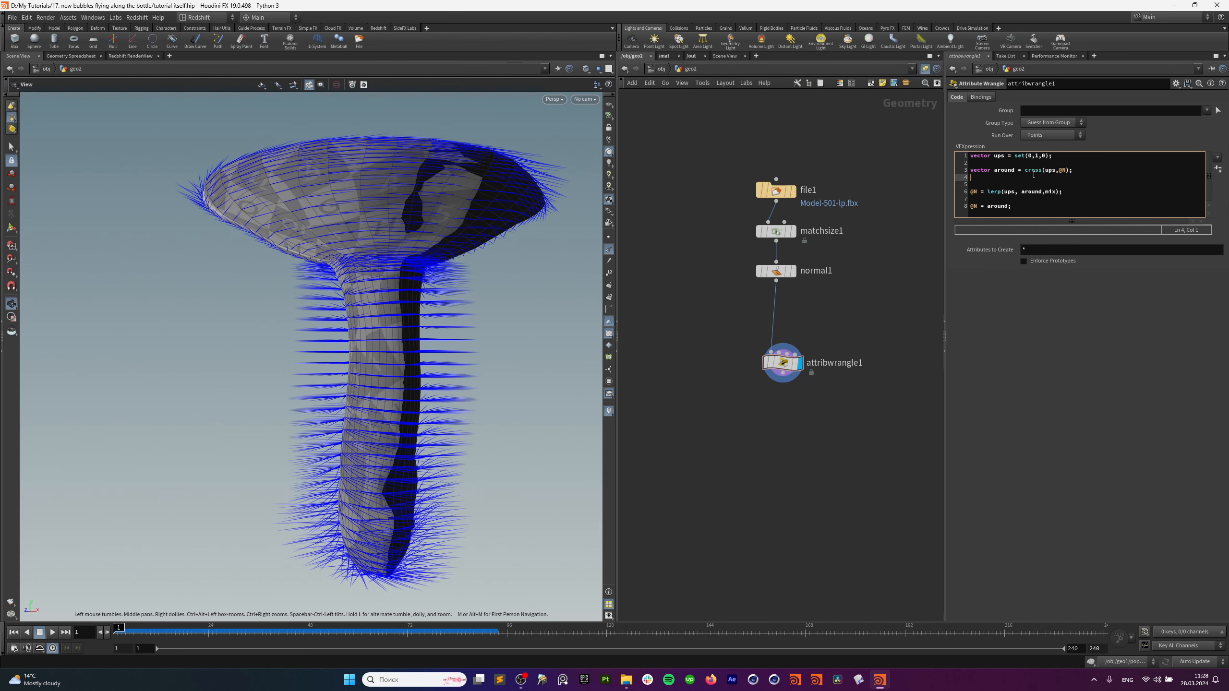
type("float ")
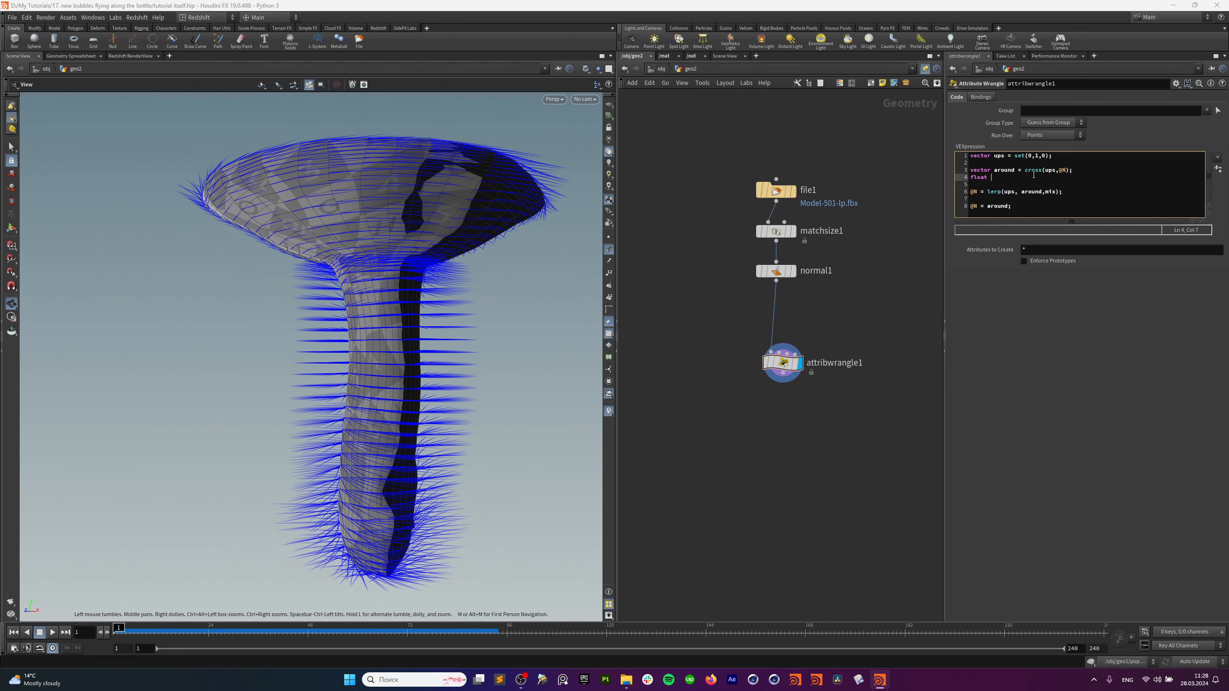
type("mix = chf(\"Mix\");")
Create the Mix spare parameter and delete the old @N = around line.
left_click(1218, 168)
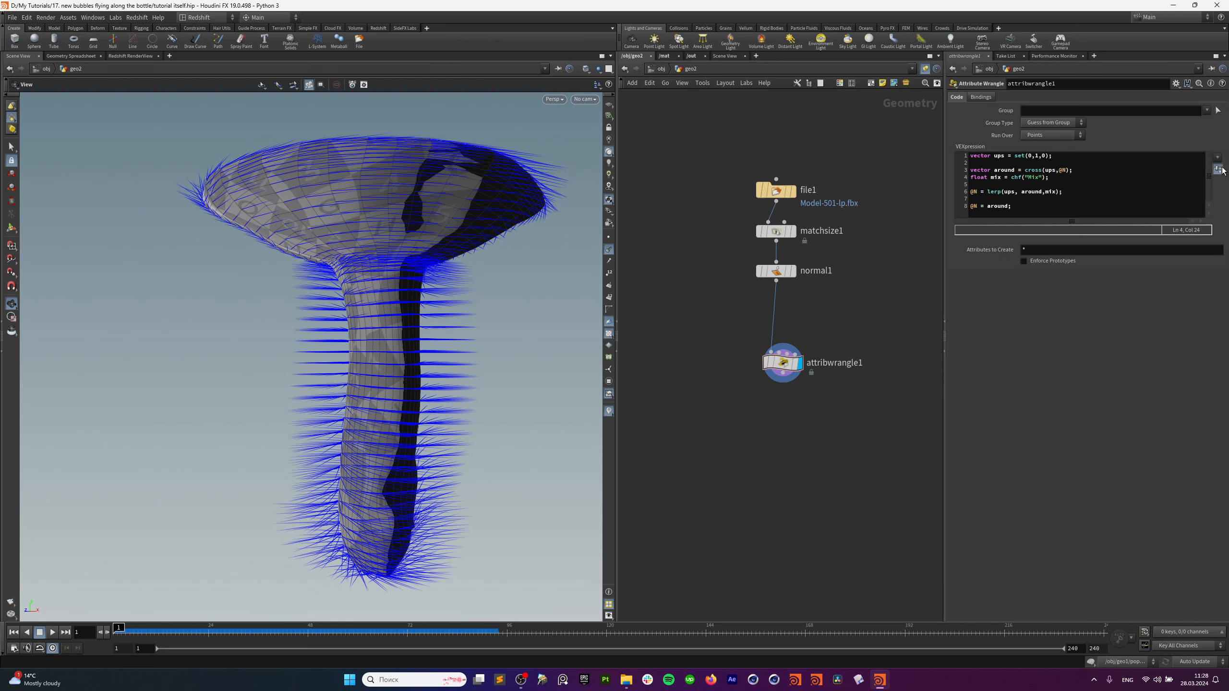
left_click(1106, 172)
key("Return")
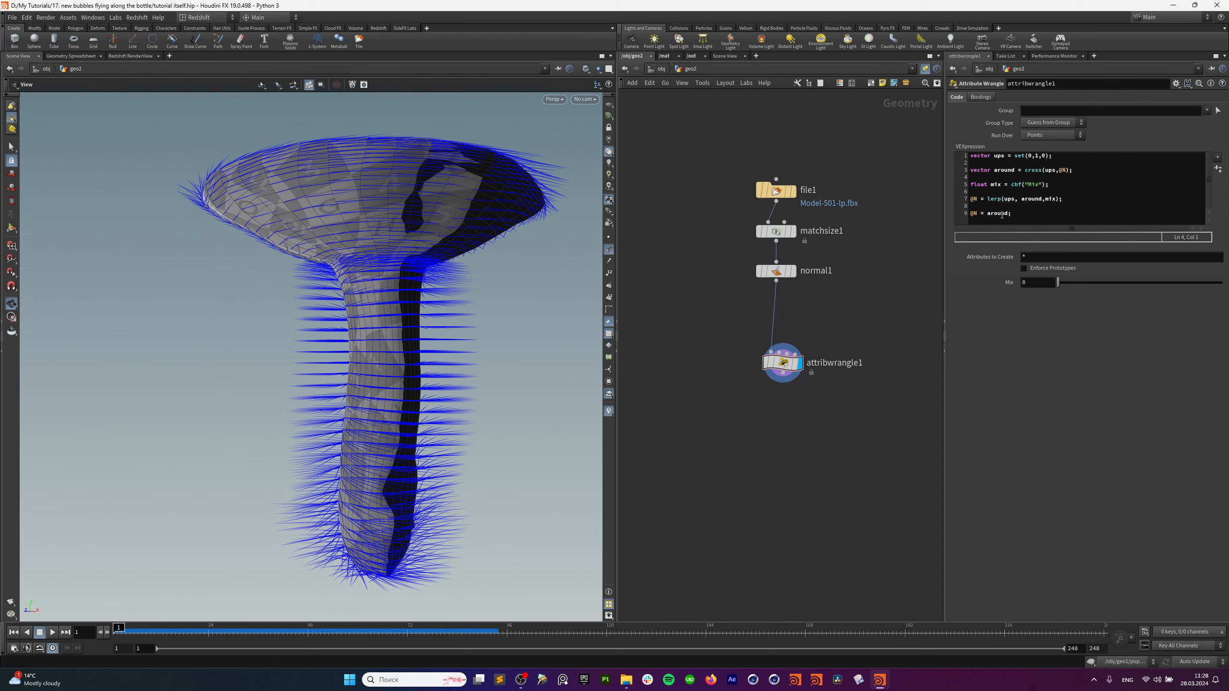
left_click_drag(1030, 212, 956, 214)
key("BackSpace")
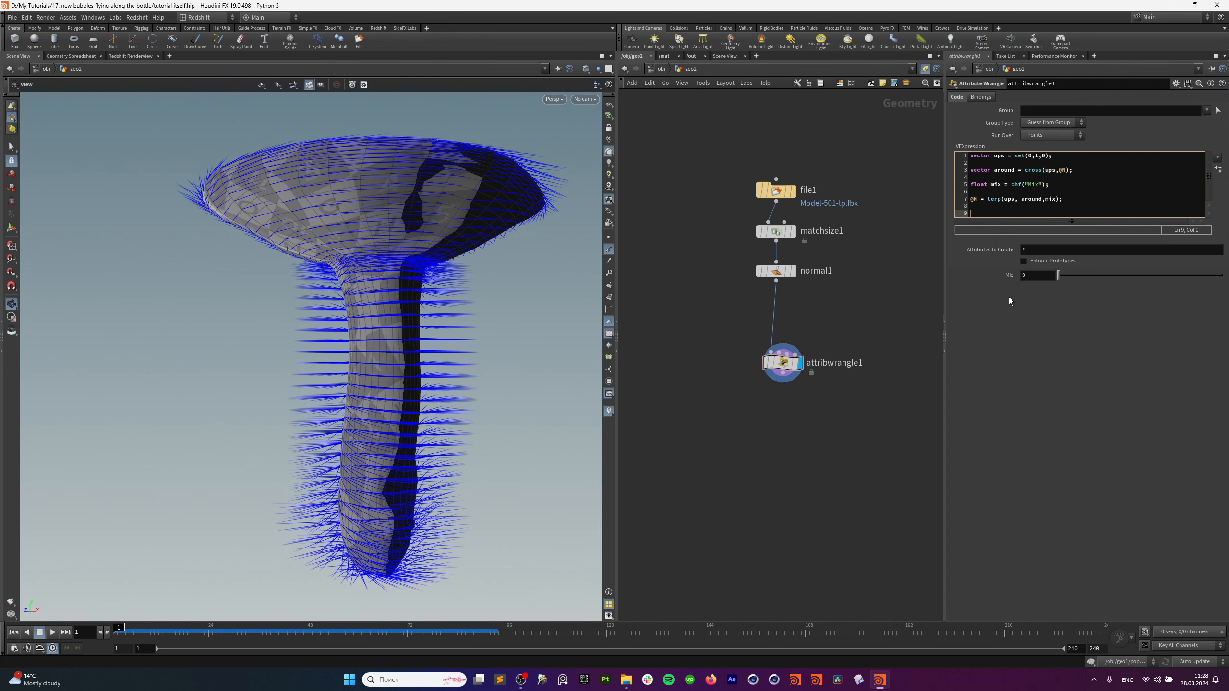
Set the Mix slider to 0.038 so normals point nearly straight up.
left_click_drag(1058, 275, 1224, 286)
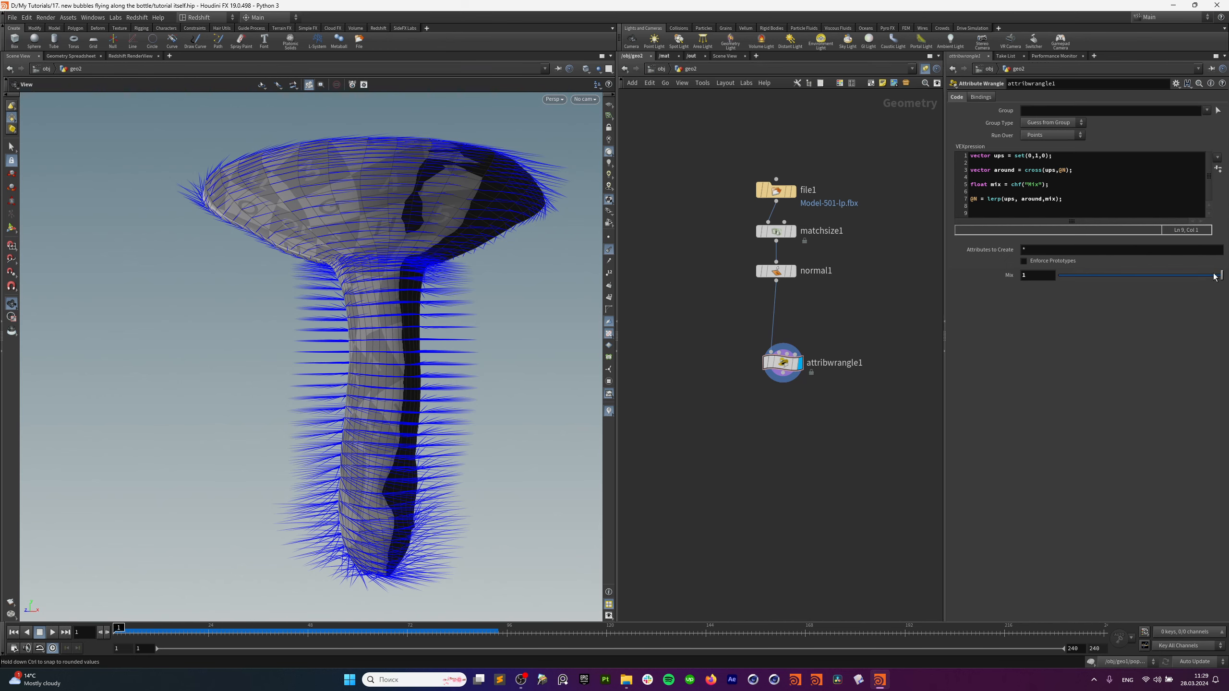
left_click_drag(1222, 275, 1064, 275)
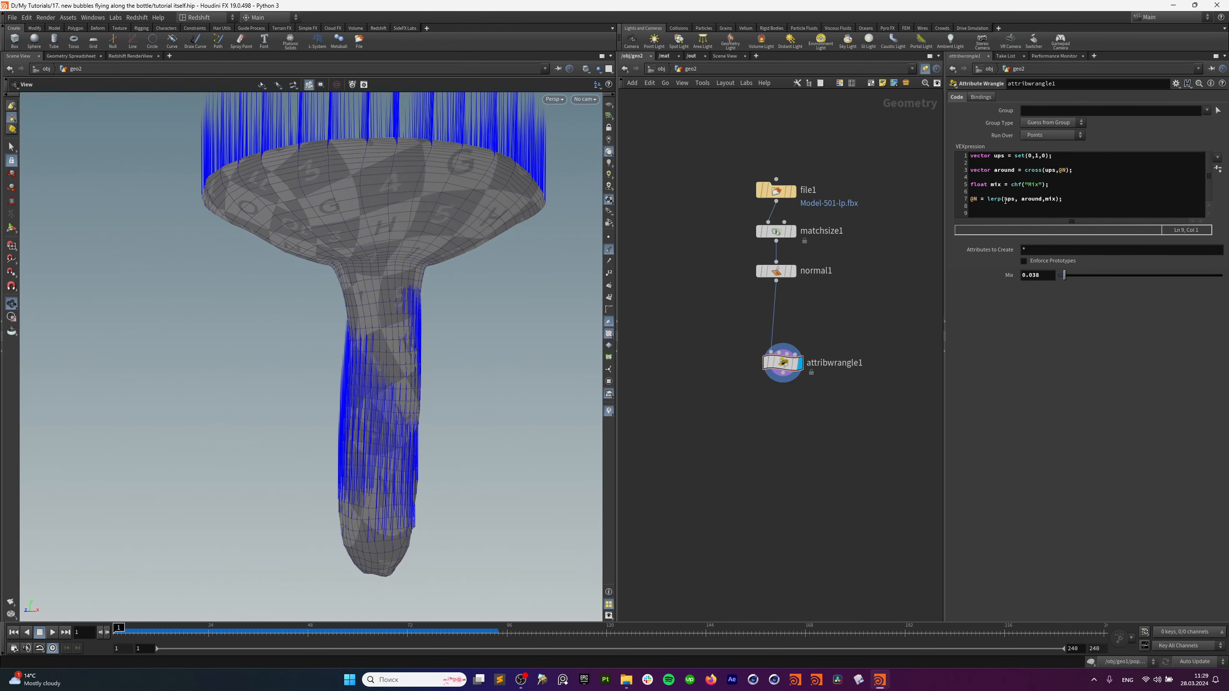
left_click_drag(475, 266, 379, 408)
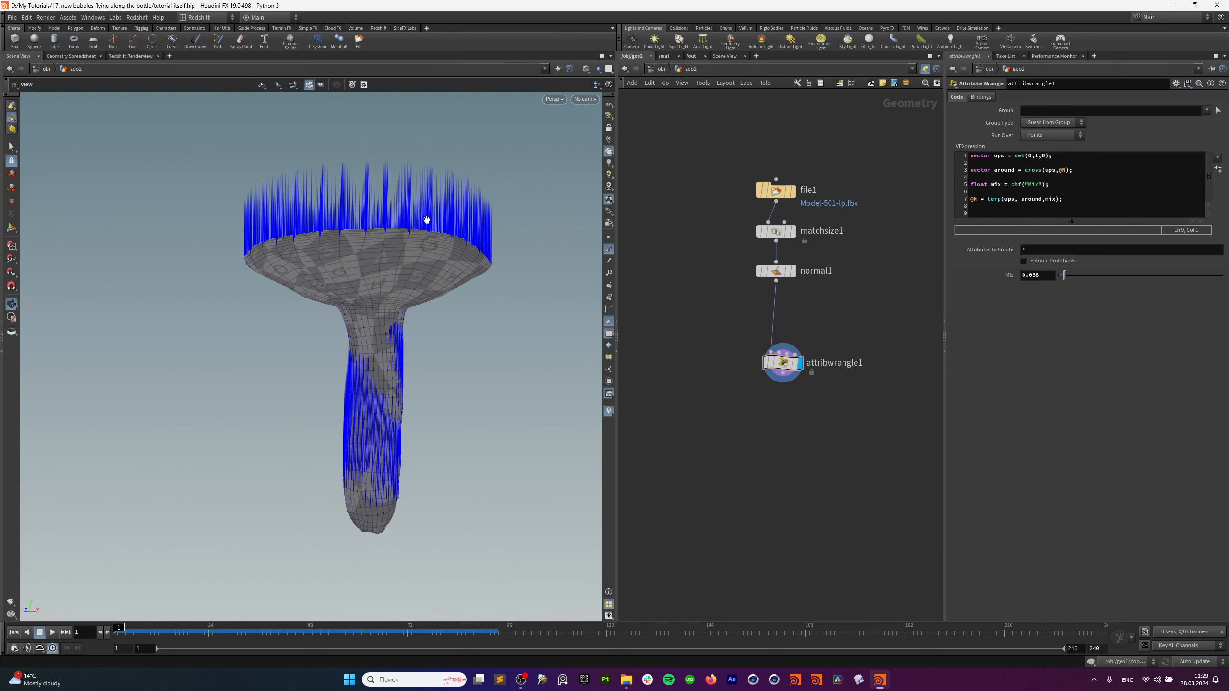
Add the line vector box = relbbox(0,@P); above the lerp normal assignment.
left_click(1071, 192)
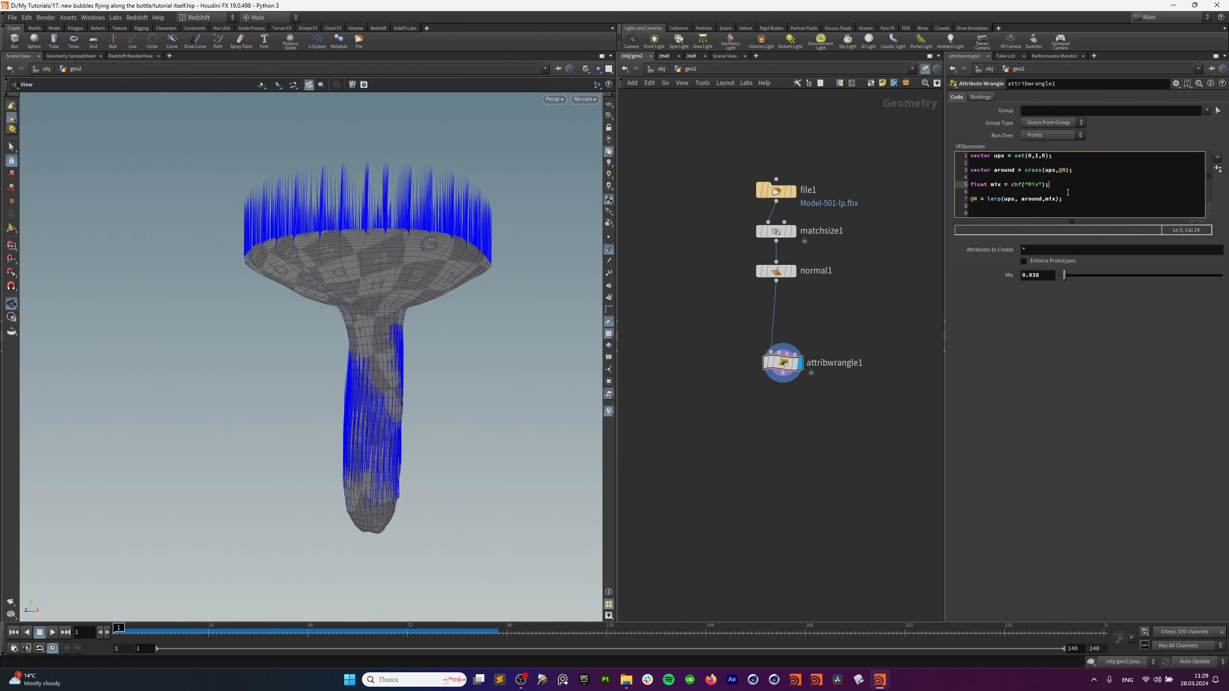
key("Return")
key("Return")
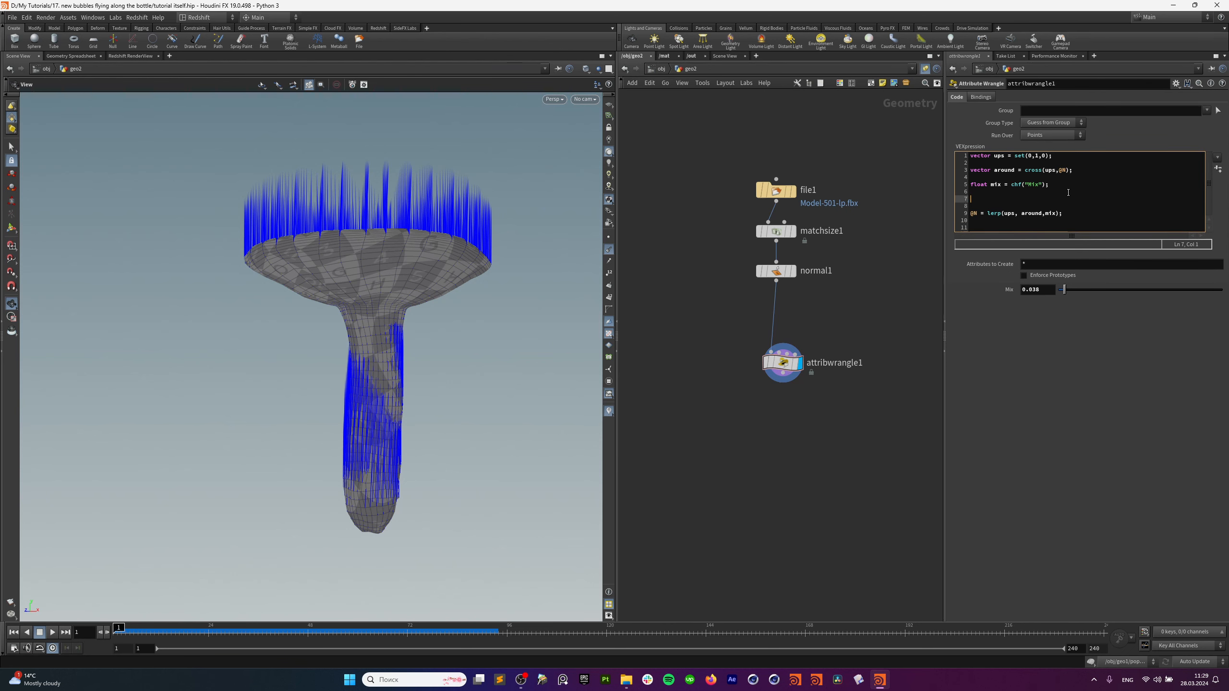
type("vecrt")
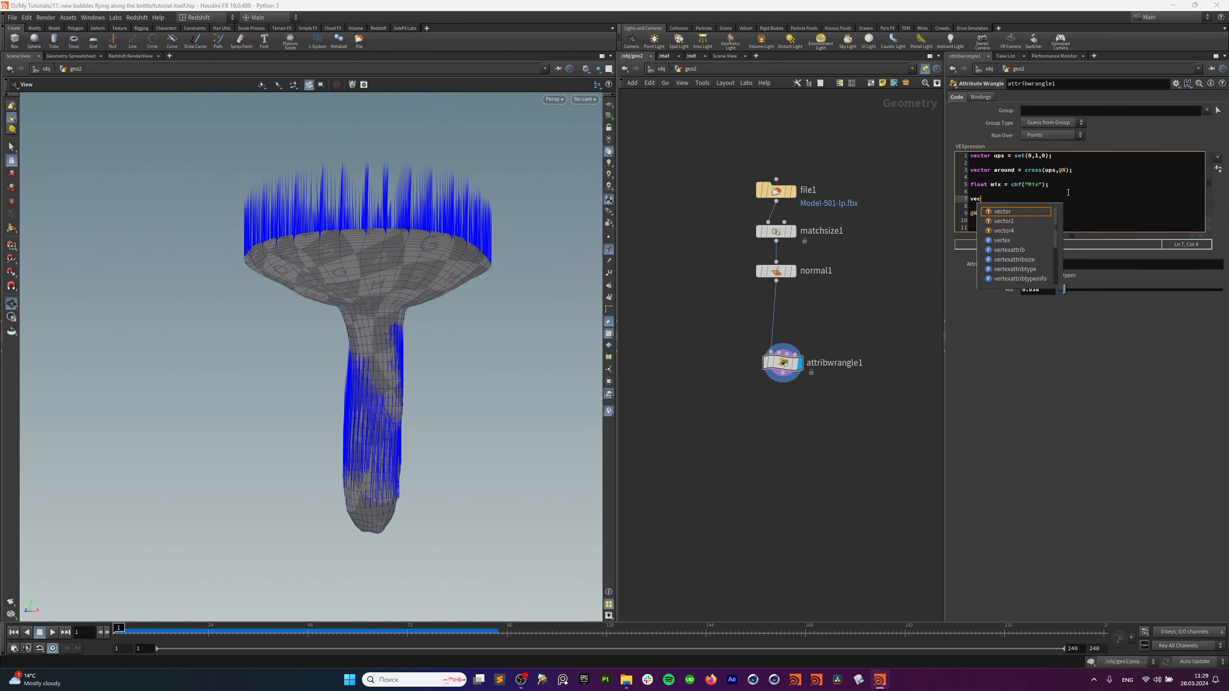
key("BackSpace")
key("BackSpace")
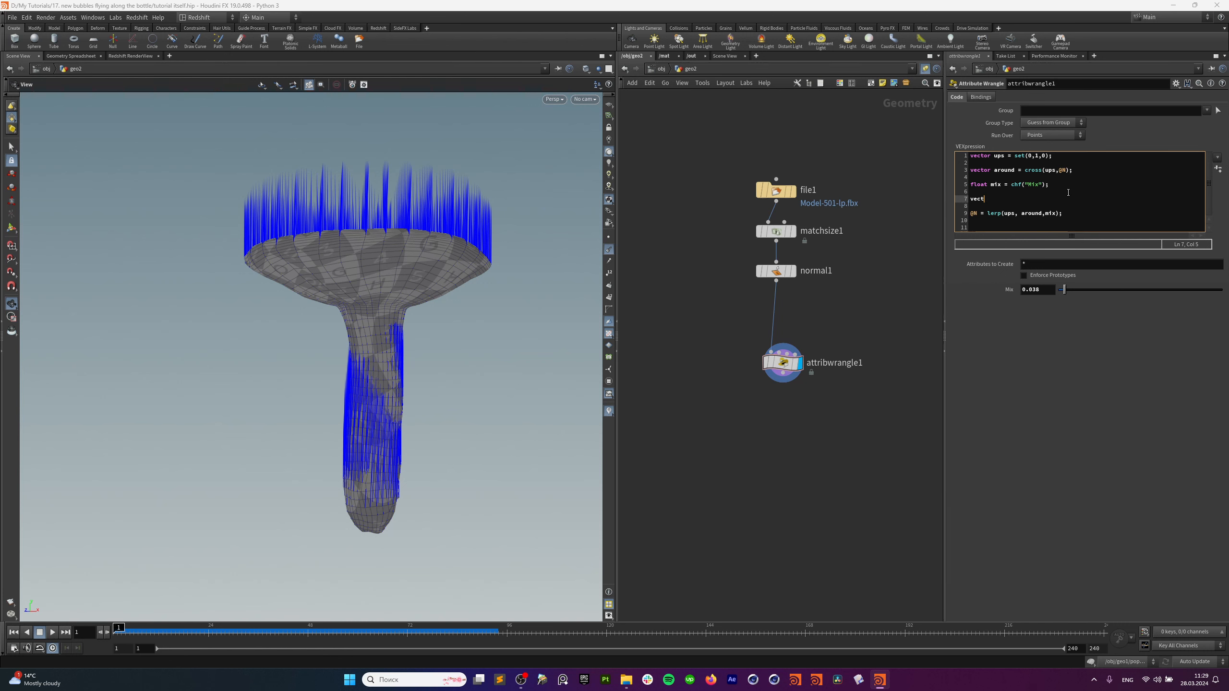
type("tor box = re")
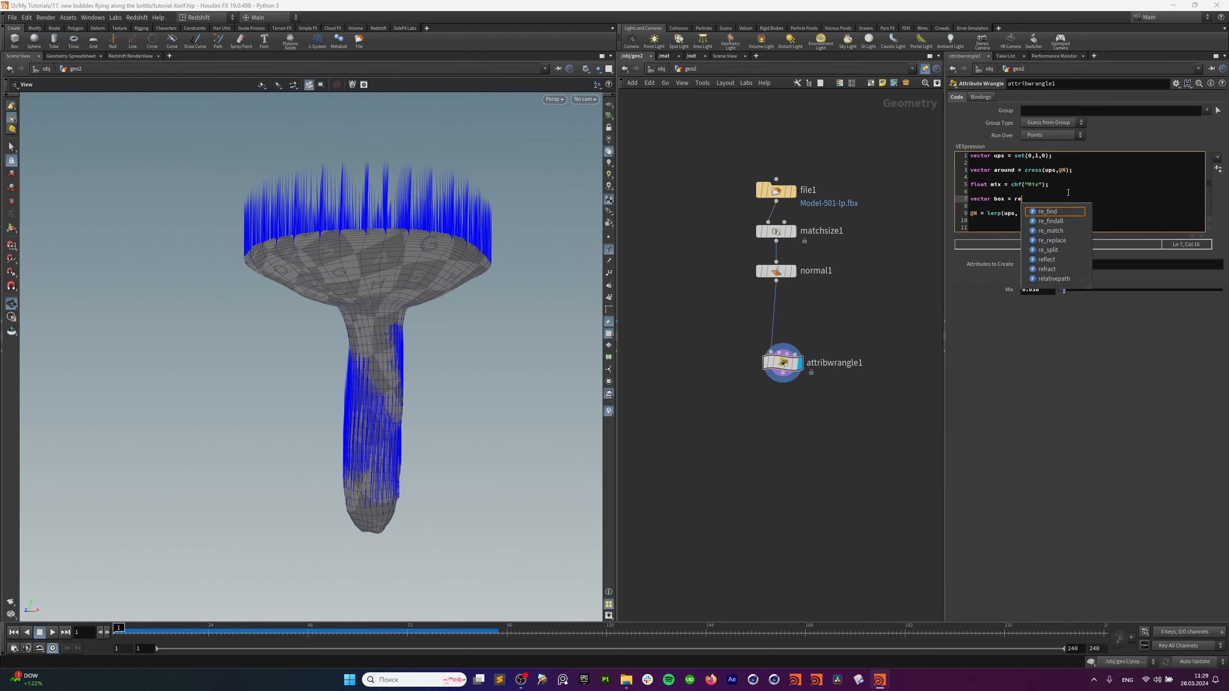
type("lb")
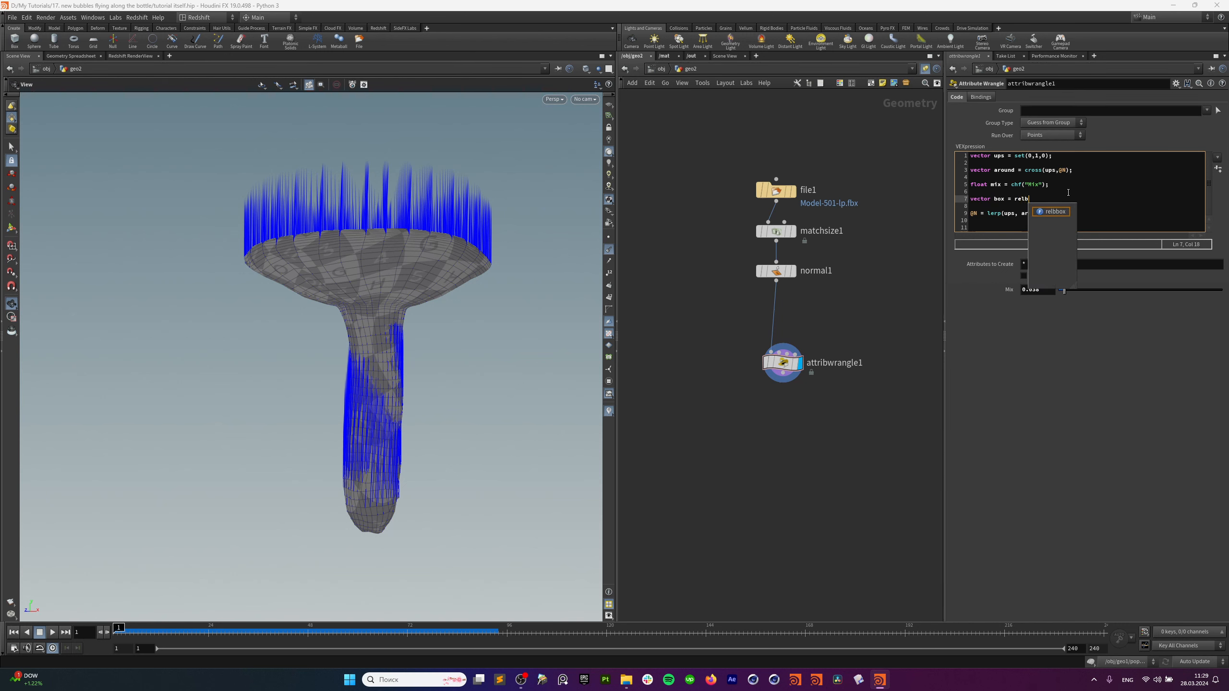
left_click(1050, 211)
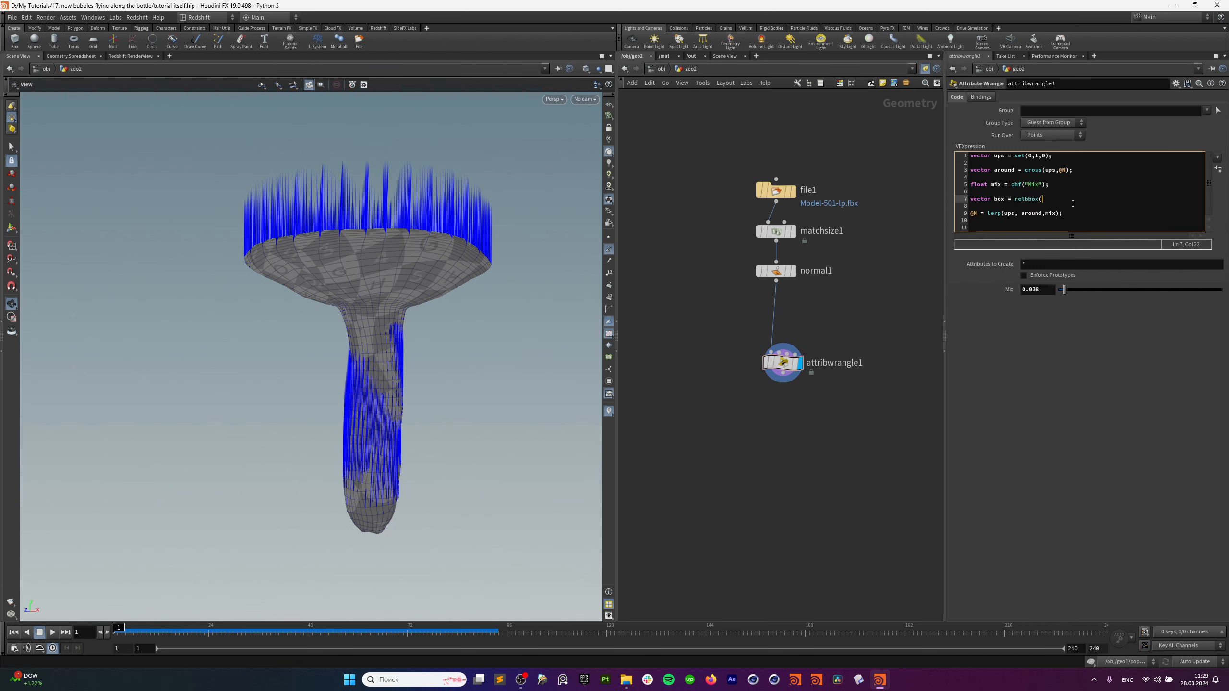
type("(")
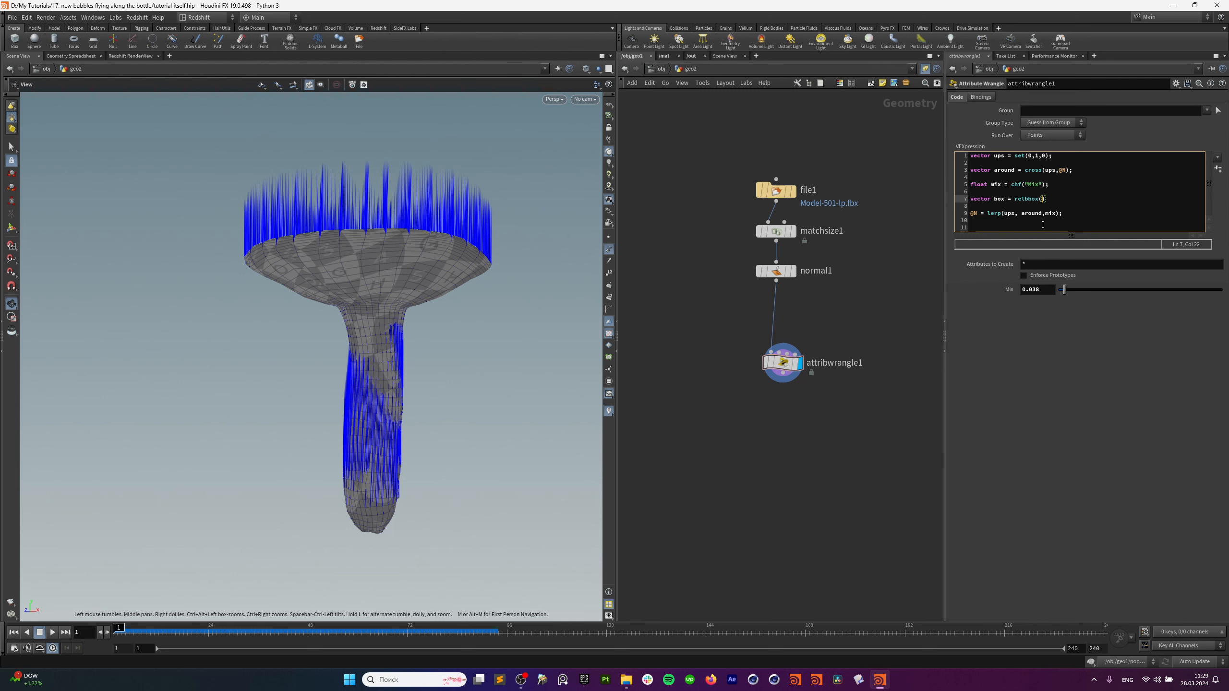
type("0,@P")
left_click(1065, 305)
Check the relbbox help, then add two blank lines after line 7.
left_click(1043, 200)
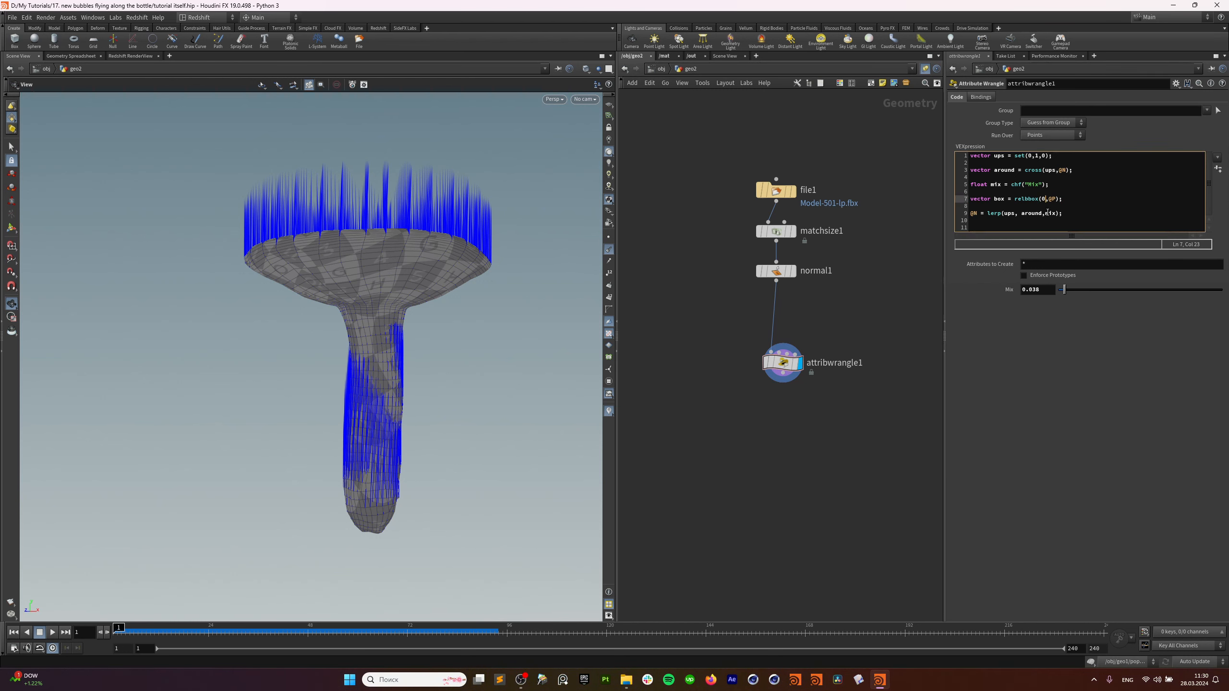
key("Left")
key("Left")
key("F1")
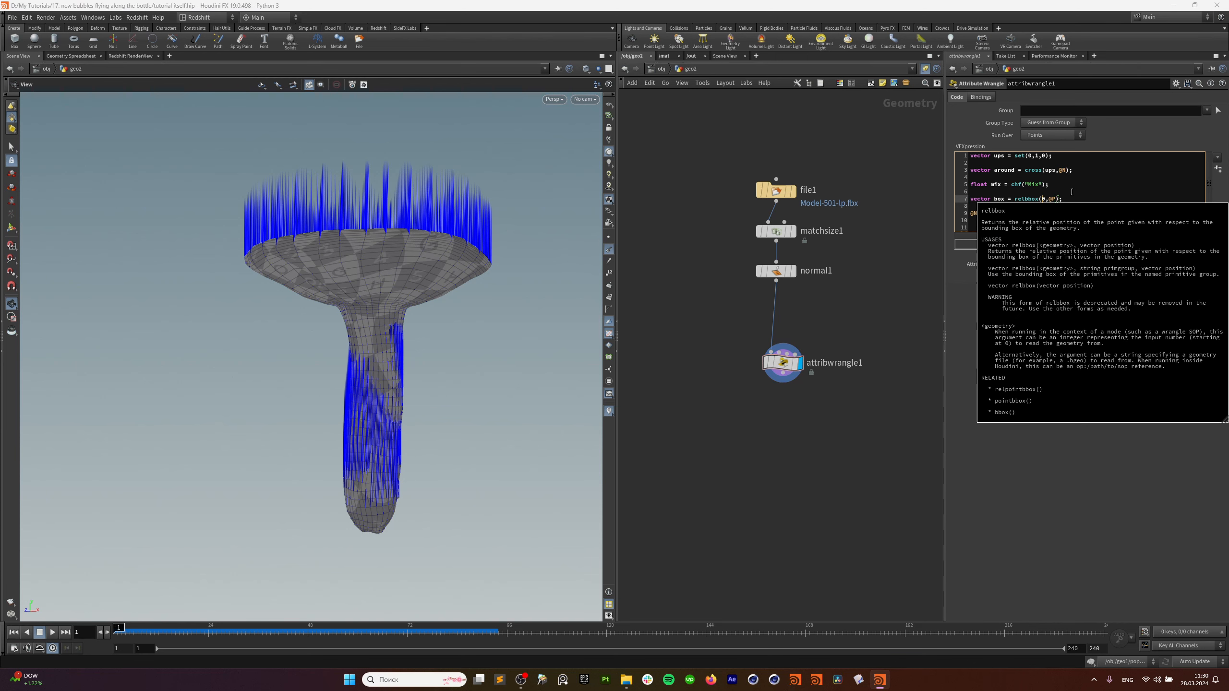
left_click(1045, 199)
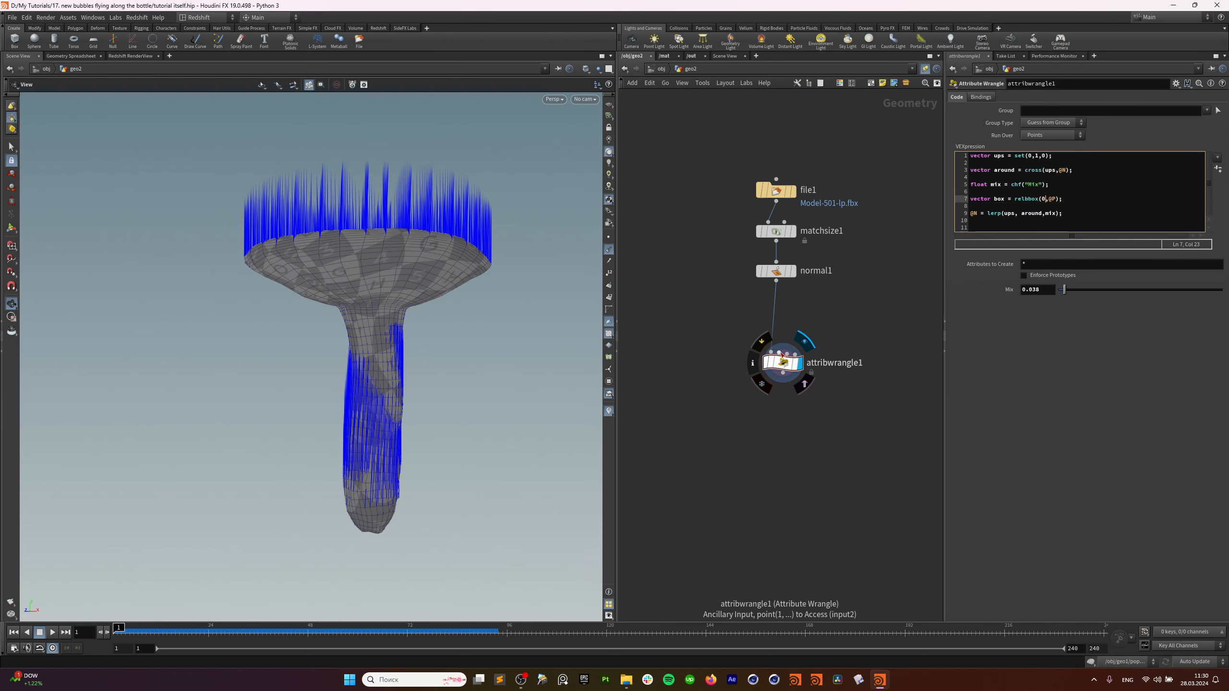
mouse_move(783, 350)
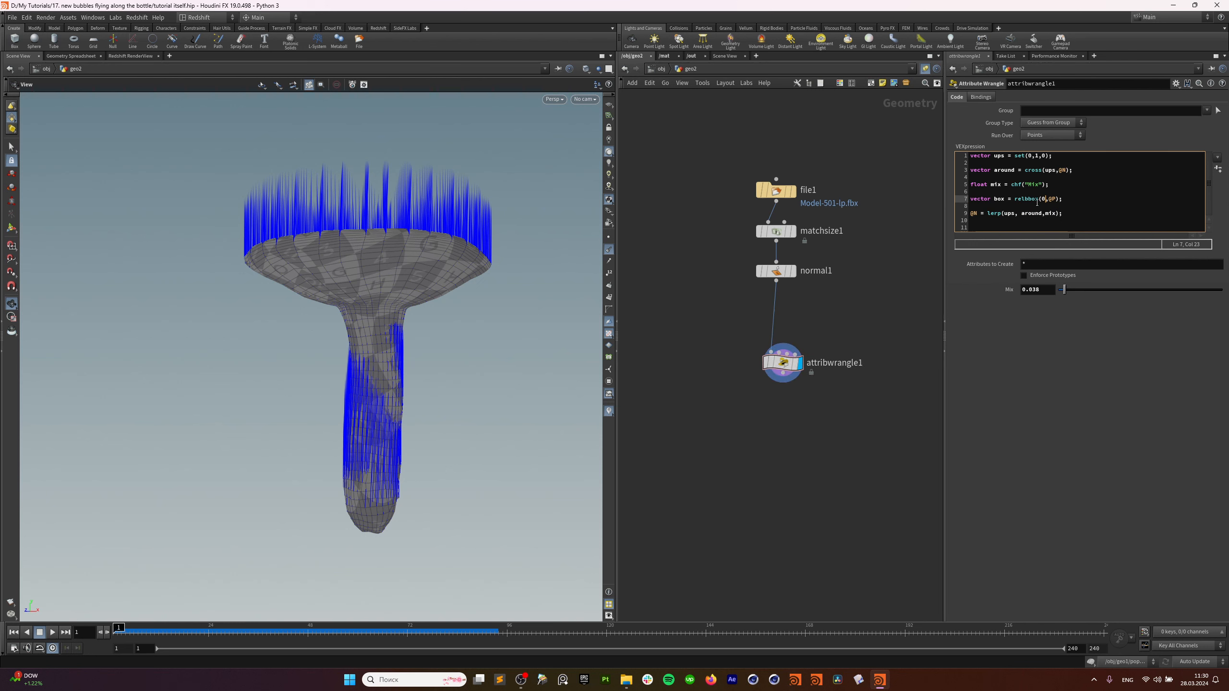
left_click_drag(783, 350, 768, 356)
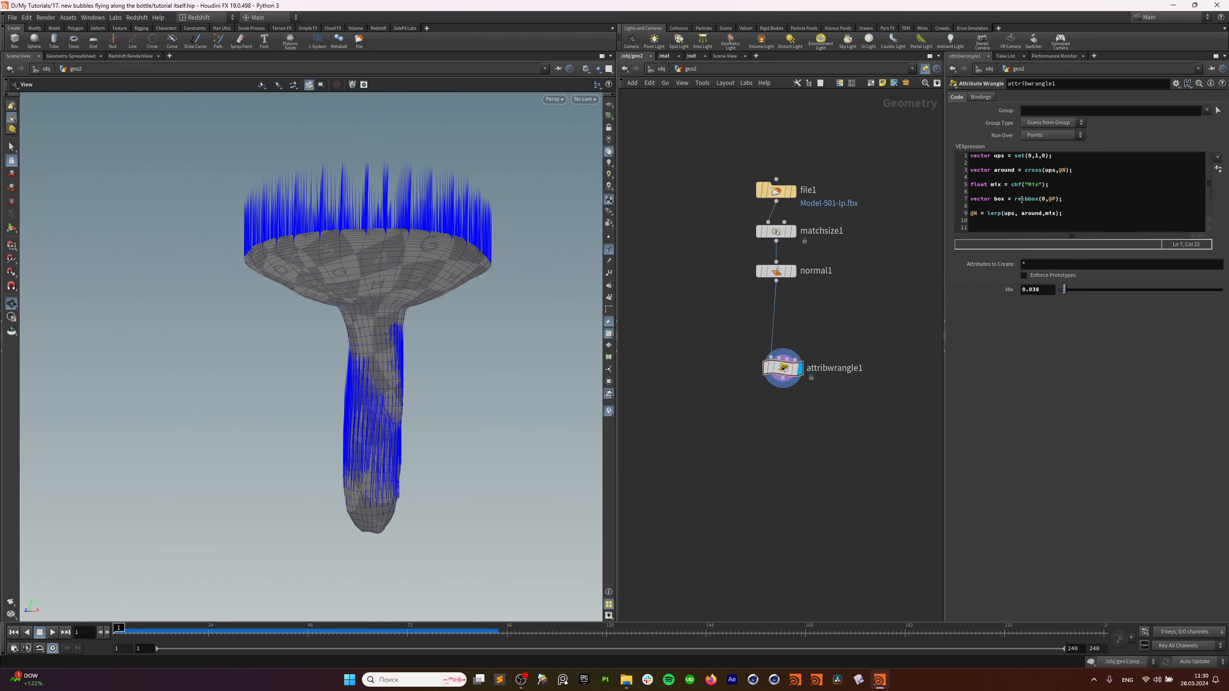
left_click(1056, 195)
left_click_drag(781, 368, 782, 361)
left_click(1077, 204)
key("Return")
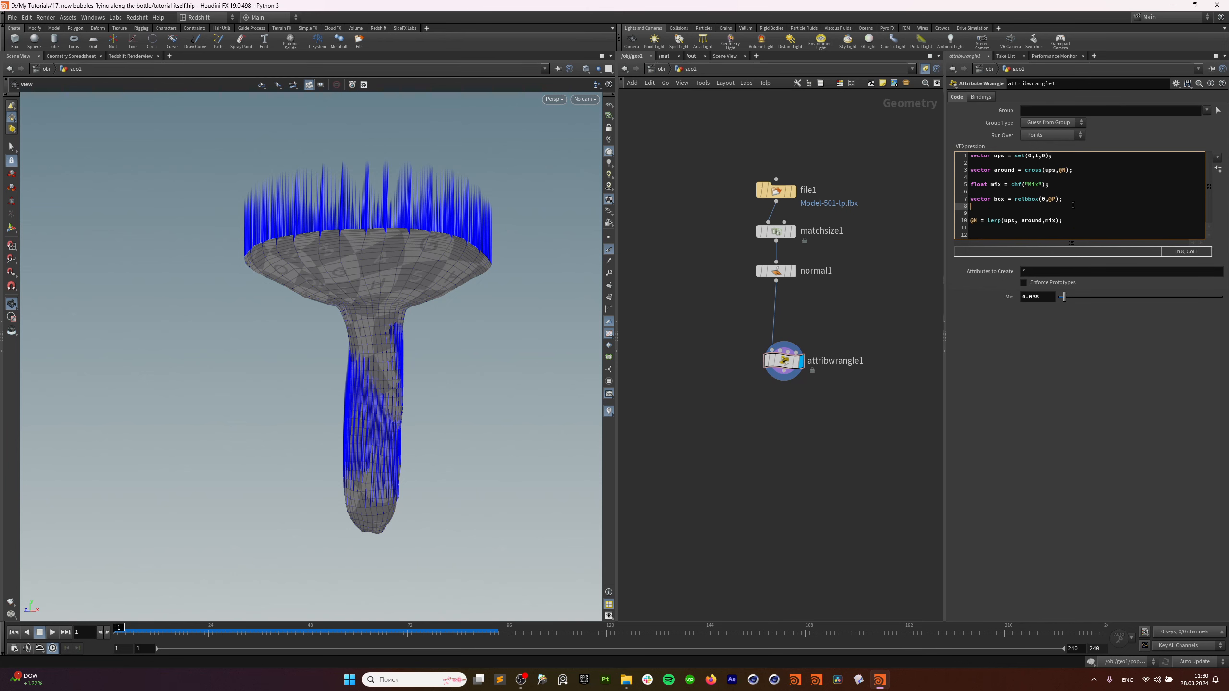
key("Return")
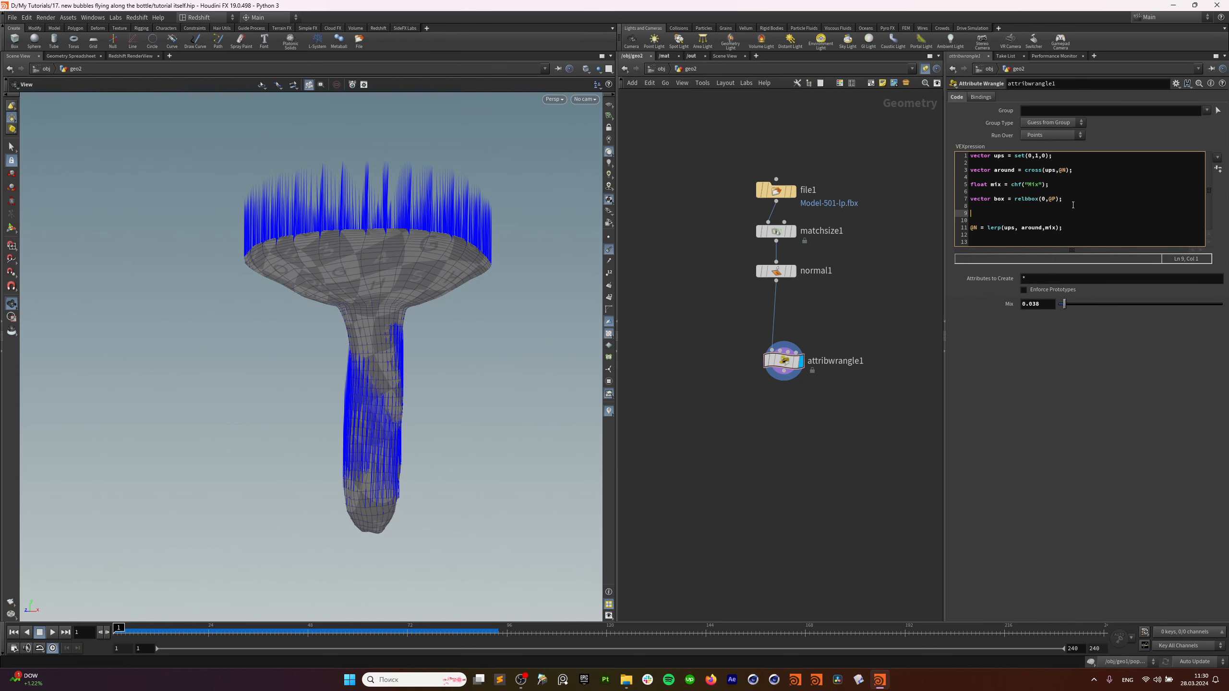
key("Up")
Move the float mix line below the box line and erase its chf("Mix") call.
left_click_drag(1049, 186, 970, 185)
key("ctrl+c")
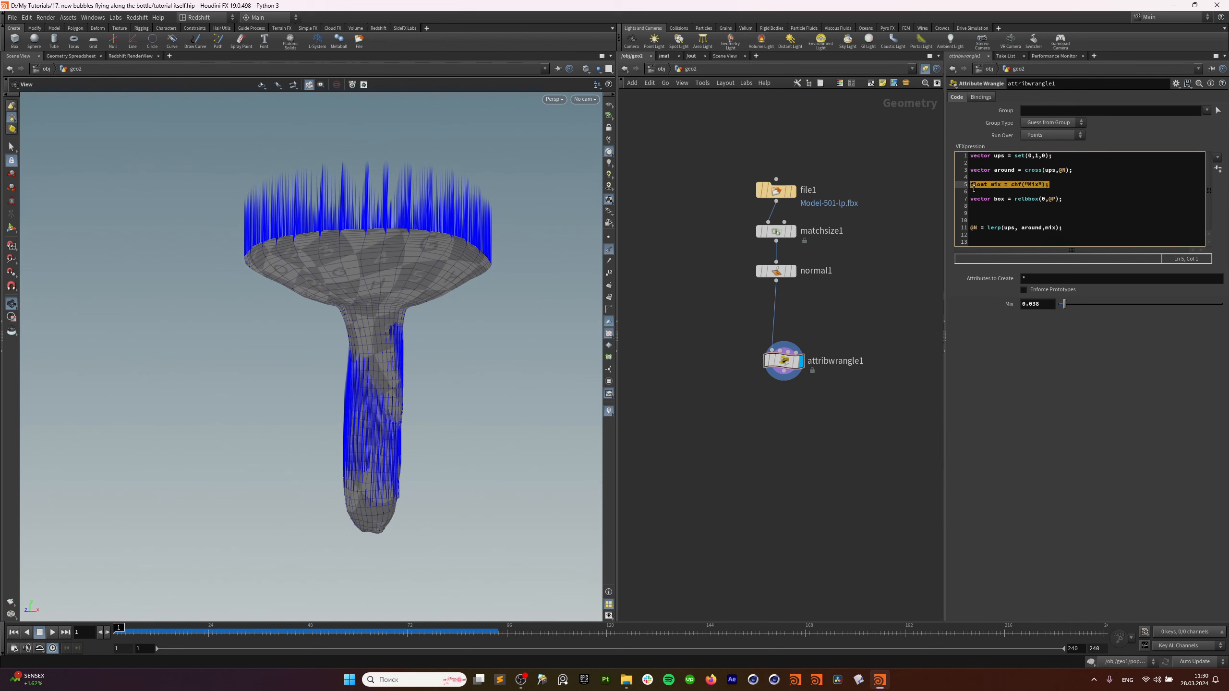
key("BackSpace")
key("Delete")
key("Down")
key("Down")
key("Down")
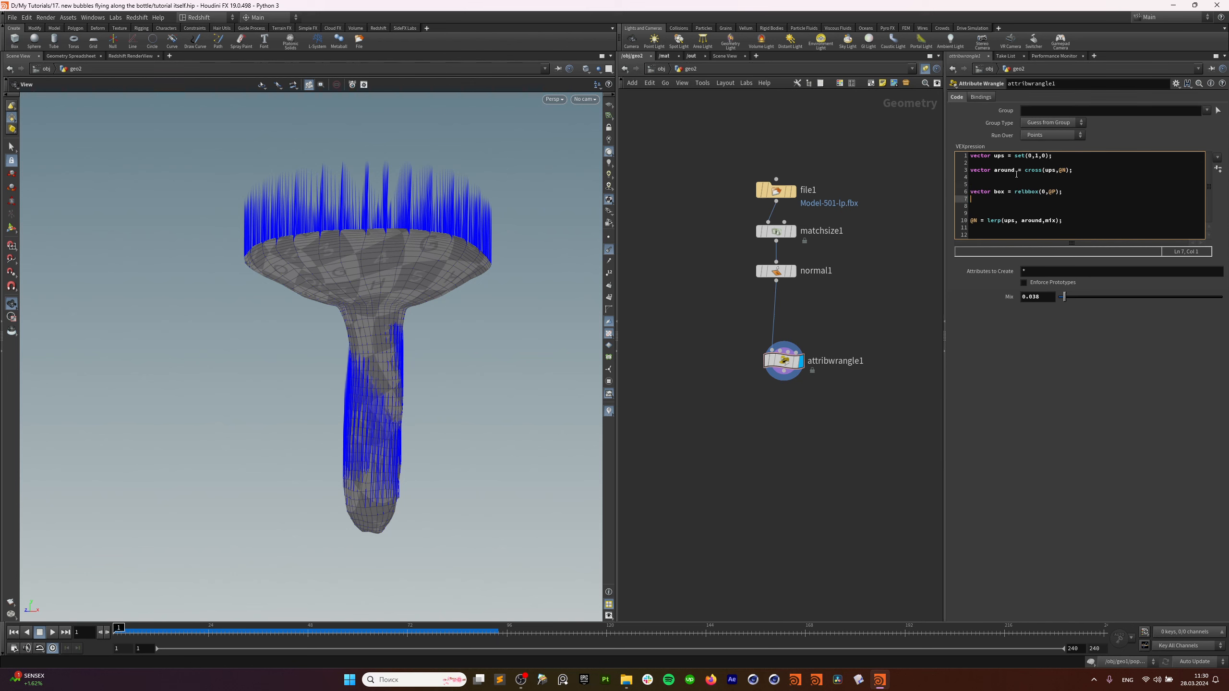
key("ctrl+v")
left_click(1016, 175)
key("Delete")
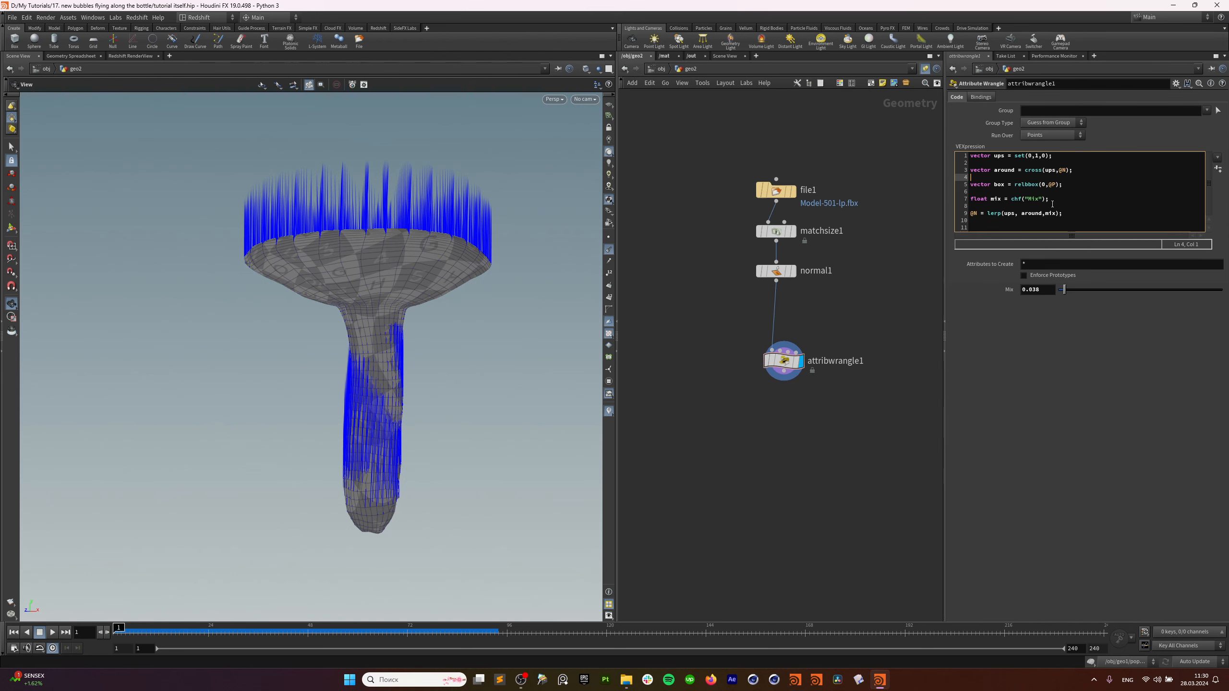
left_click(1045, 198)
key("BackSpace")
key("BackSpace")
key("BackSpace")
key("BackSpace")
key("BackSpace")
key("BackSpace")
key("BackSpace")
key("BackSpace")
key("BackSpace")
key("BackSpace")
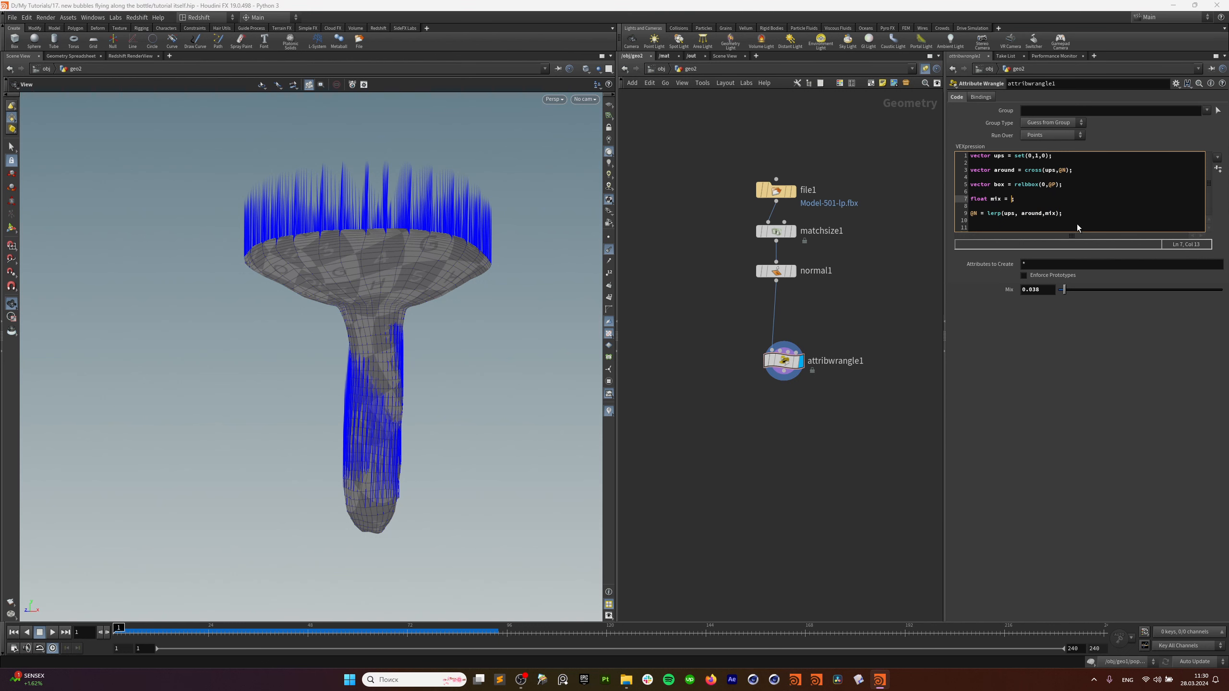
Set mix to box.y, apply it, and inspect the height-varying normals around the bottle's rim.
type("box.y")
left_click(1101, 428)
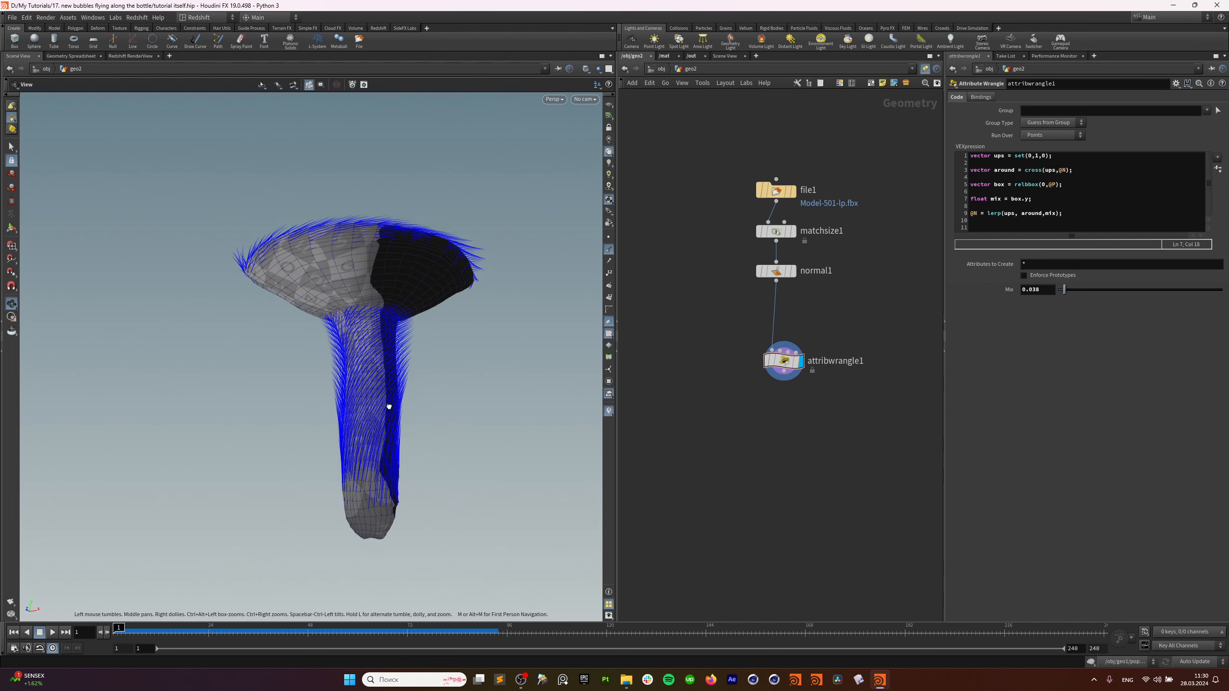
left_click_drag(389, 407, 348, 521)
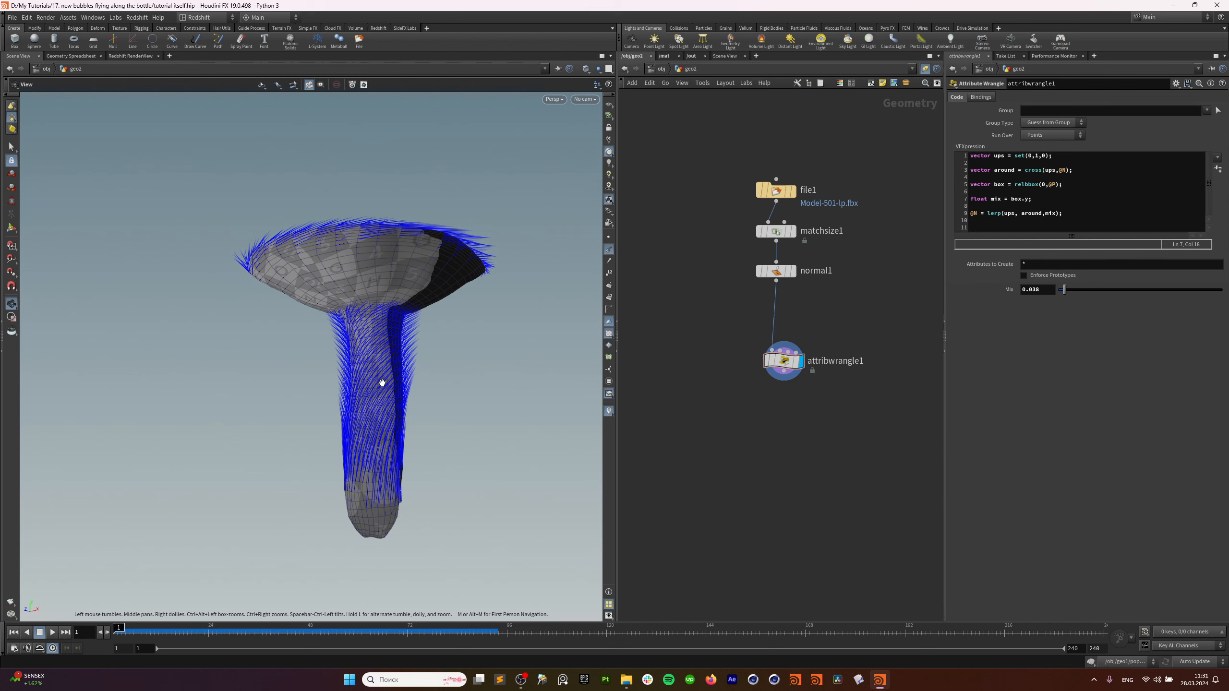
left_click_drag(384, 347, 390, 405)
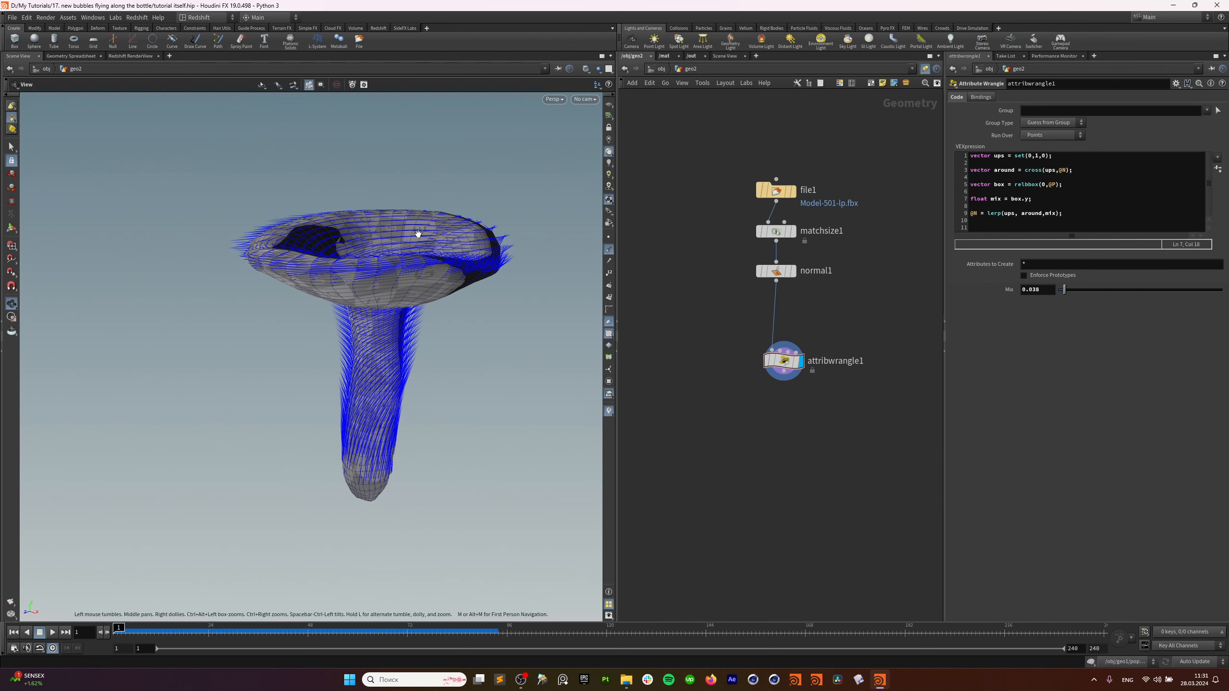
left_click_drag(382, 329, 406, 321)
left_click_drag(387, 370, 388, 388)
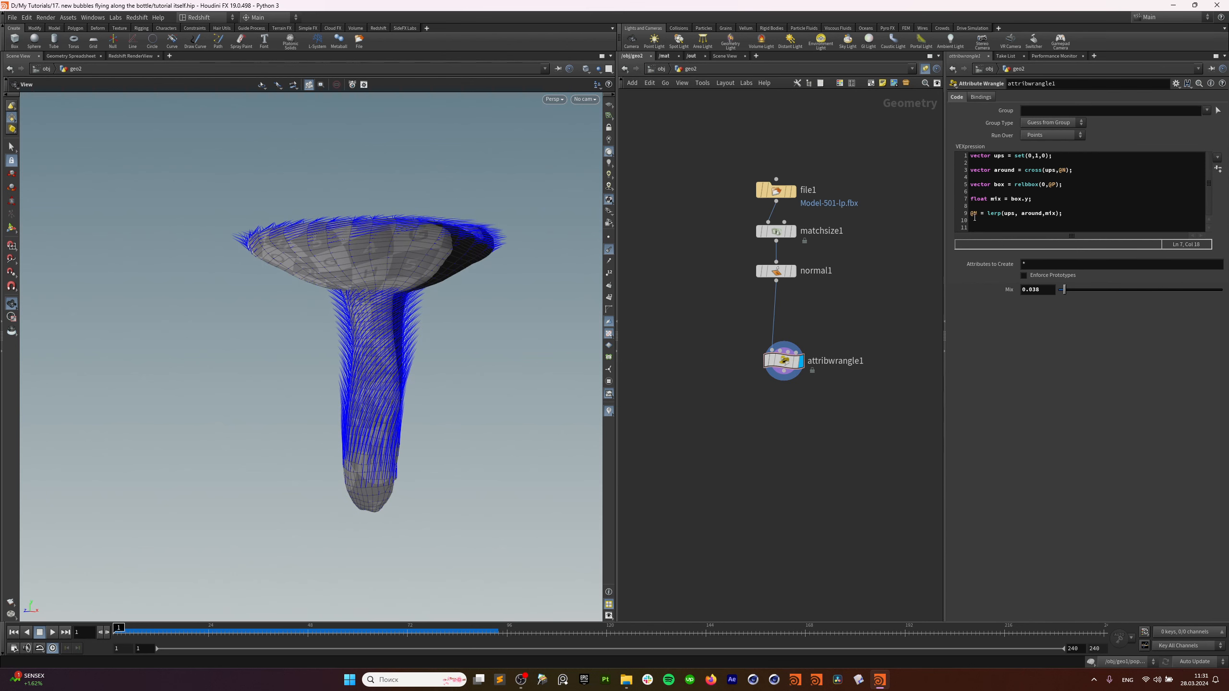
left_click_drag(431, 310, 401, 398)
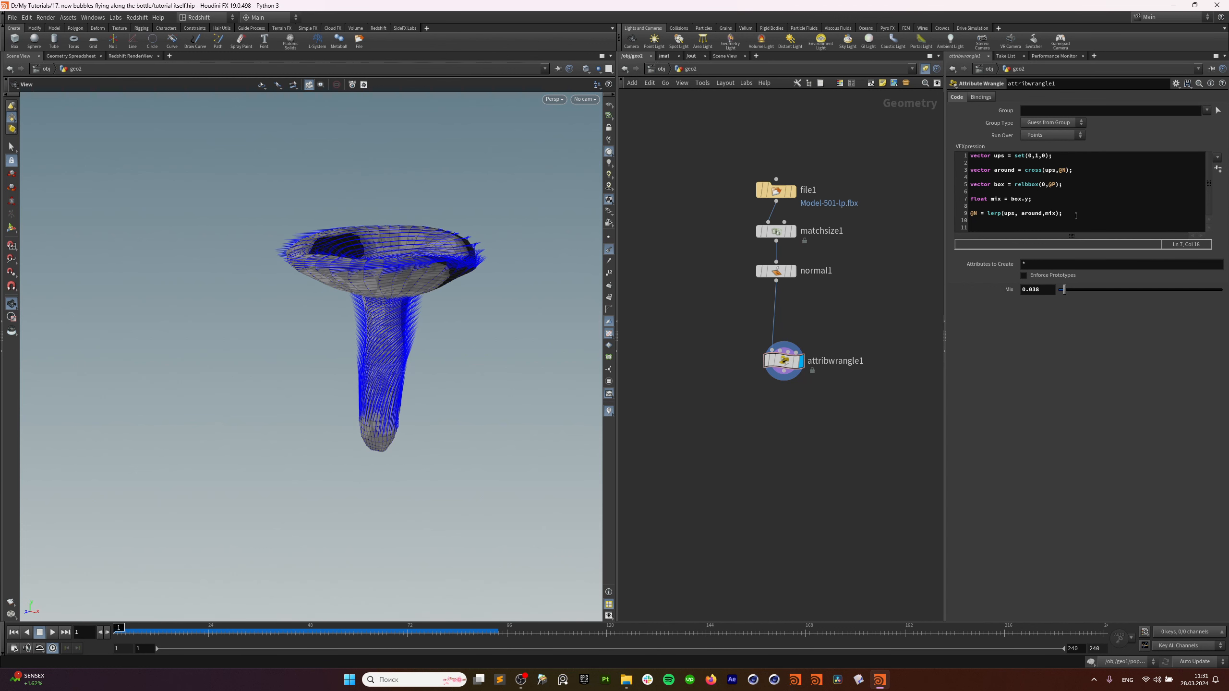
left_click(1055, 216)
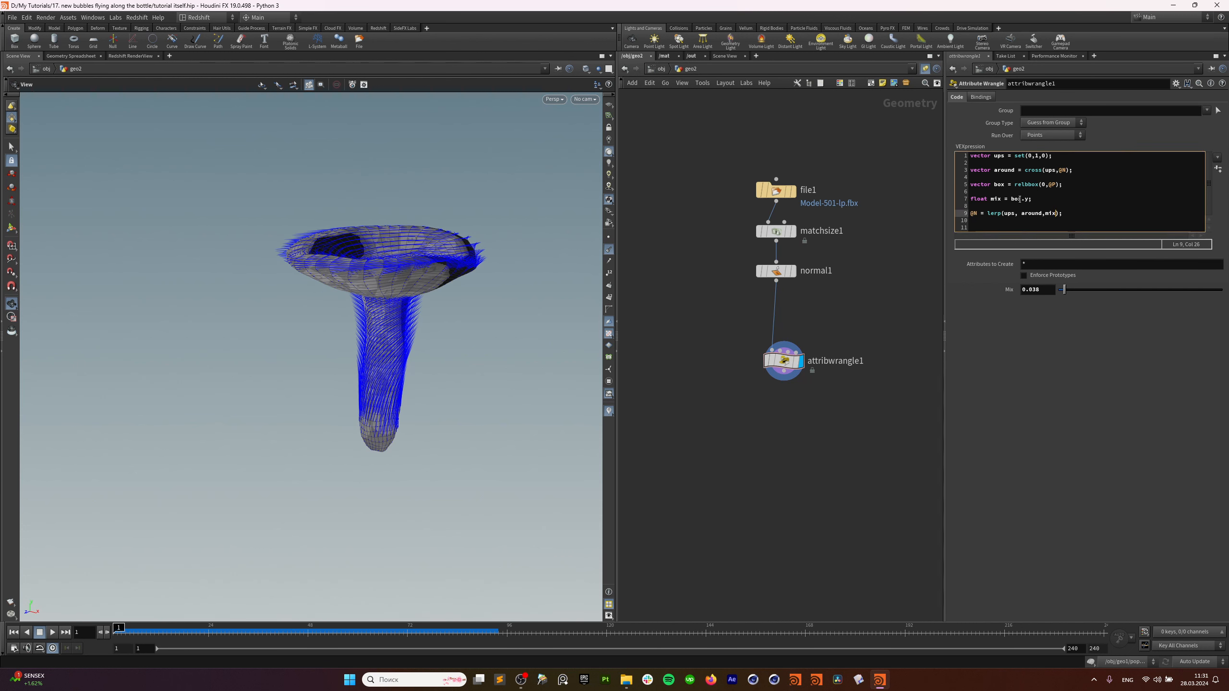
Wrap box.y in chramp("Mix", box.y) and create the Mix ramp spare parameter.
left_click(1011, 199)
type("char")
type("m")
type("p")
type("(\"Mix\",")
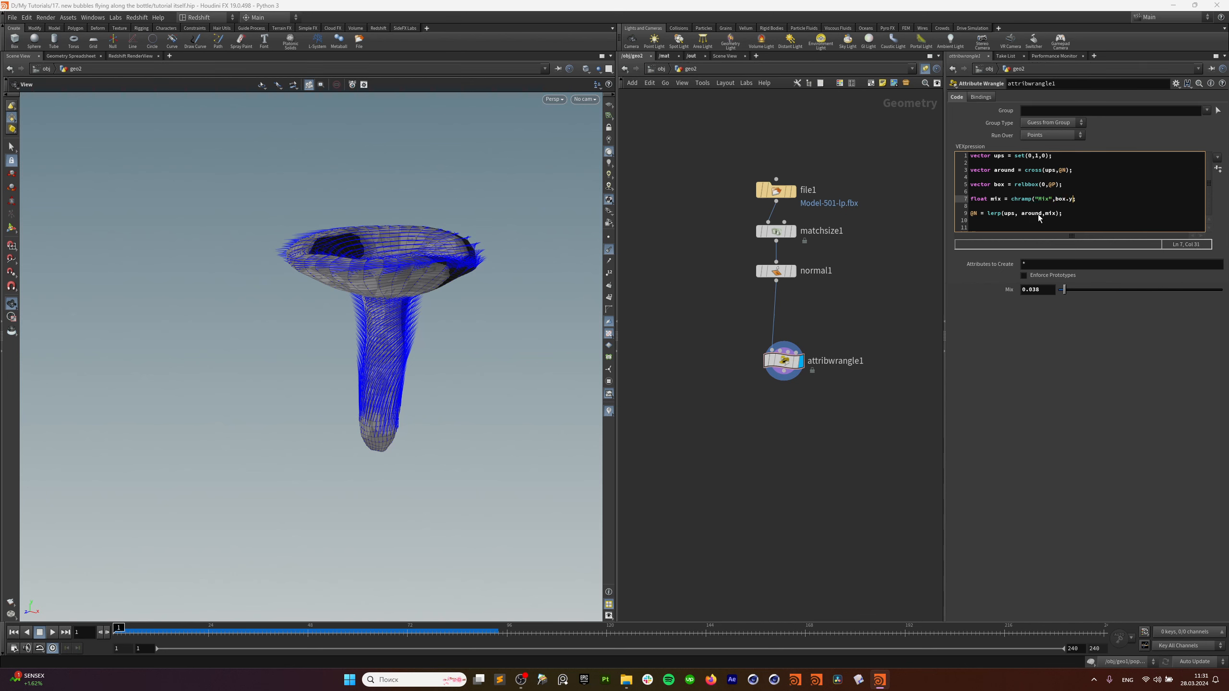
type(")")
left_click_drag(422, 291, 421, 257)
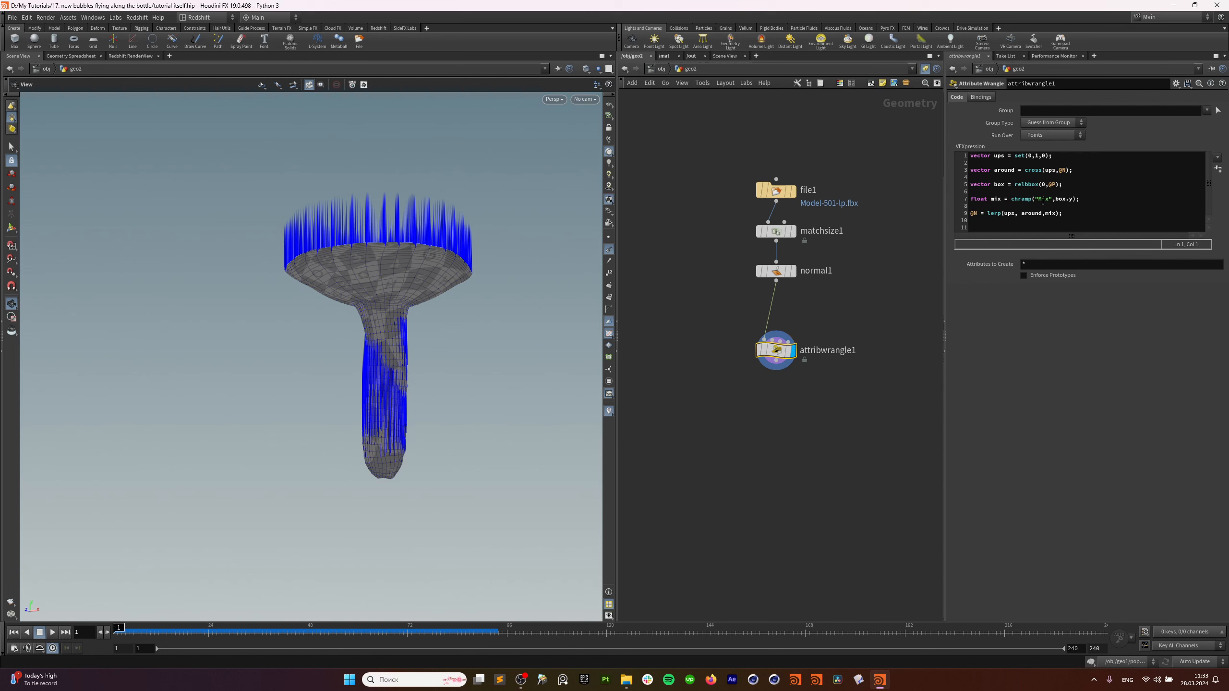
left_click_drag(1062, 215, 973, 208)
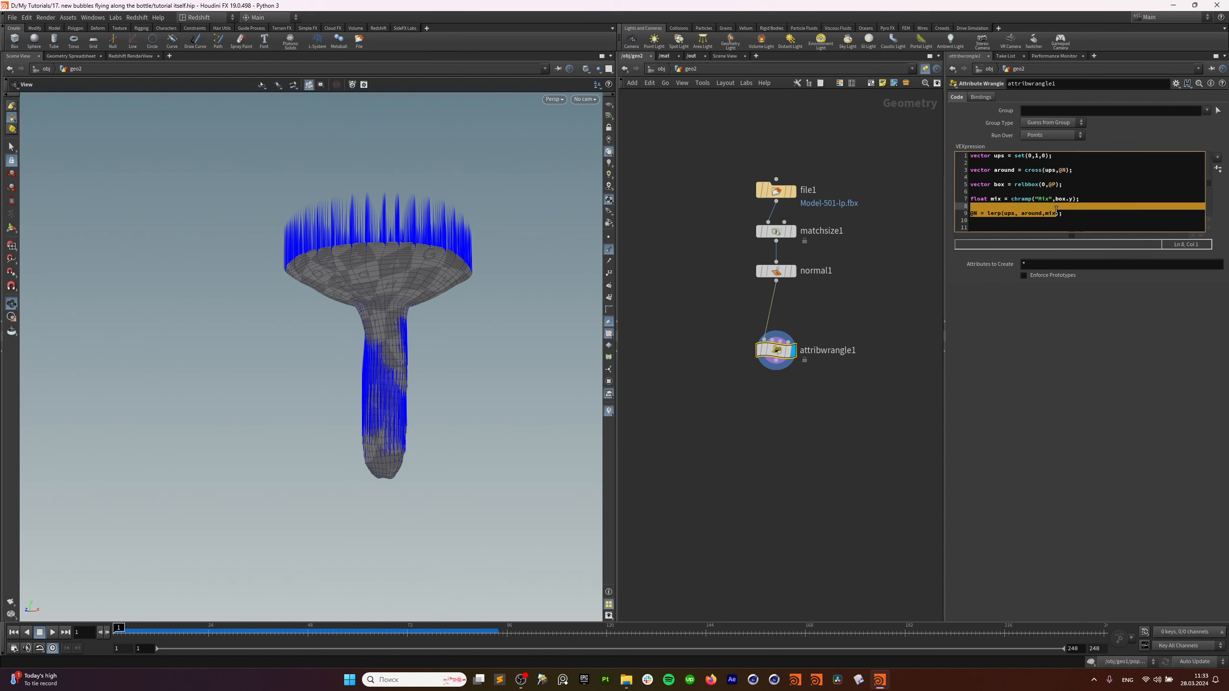
left_click(1048, 216)
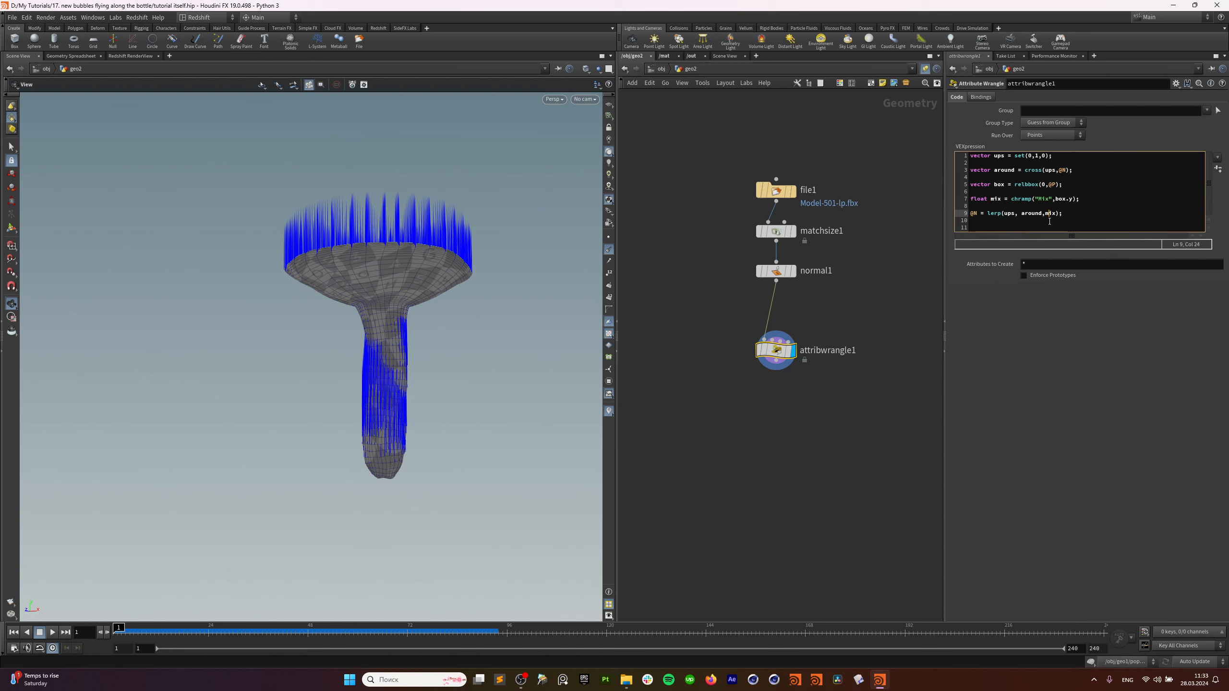
left_click(1219, 169)
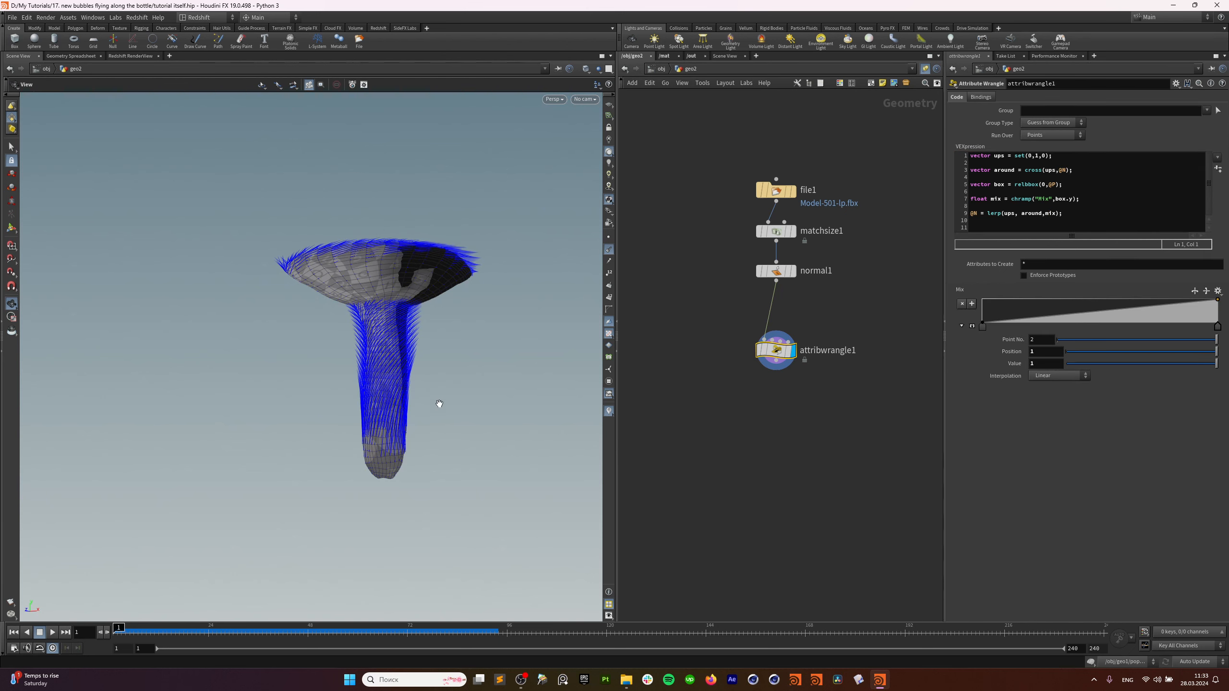
Nudge the Mix ramp's first key slightly right of position 0, checking the cap.
left_click_drag(404, 389, 407, 401)
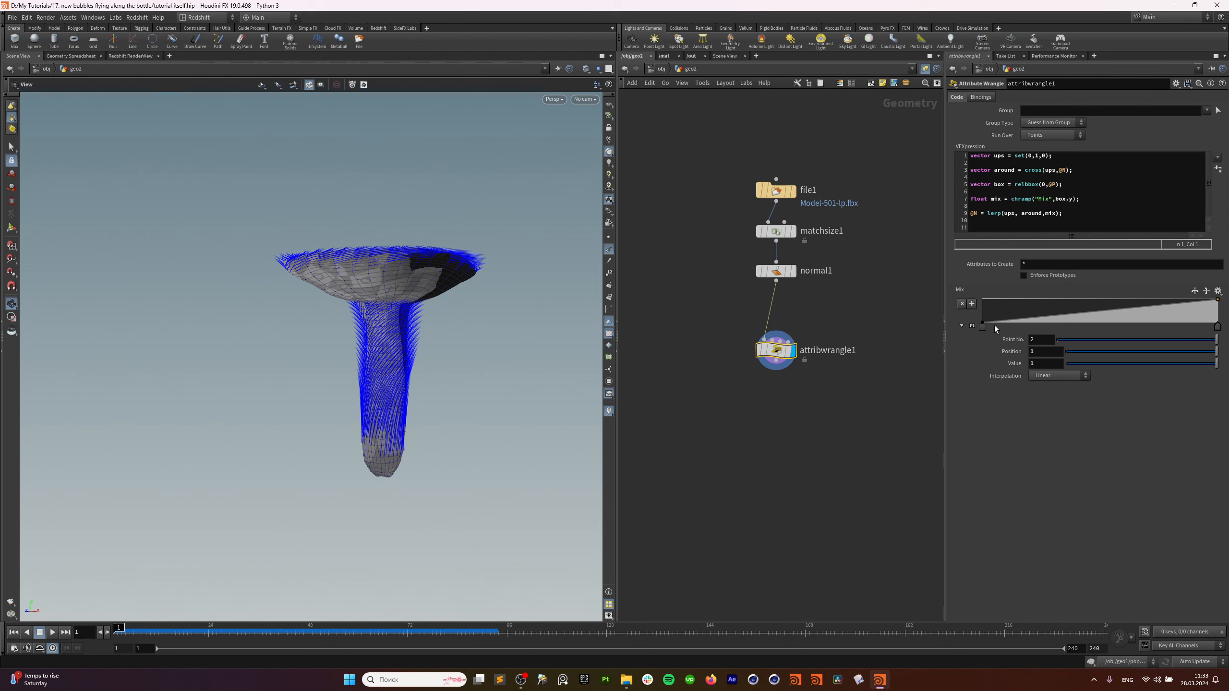
mouse_move(983, 327)
left_mouse_down()
mouse_move(1036, 327)
mouse_move(982, 327)
mouse_move(1007, 327)
left_mouse_up()
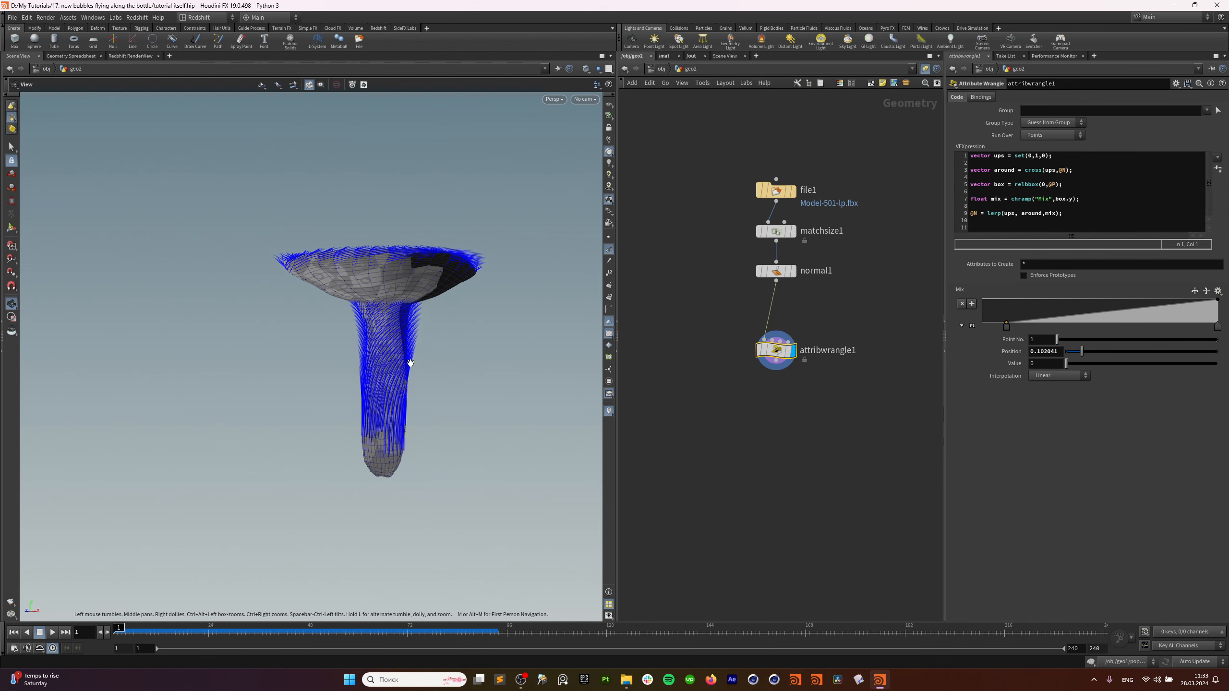
left_click_drag(411, 363, 422, 433)
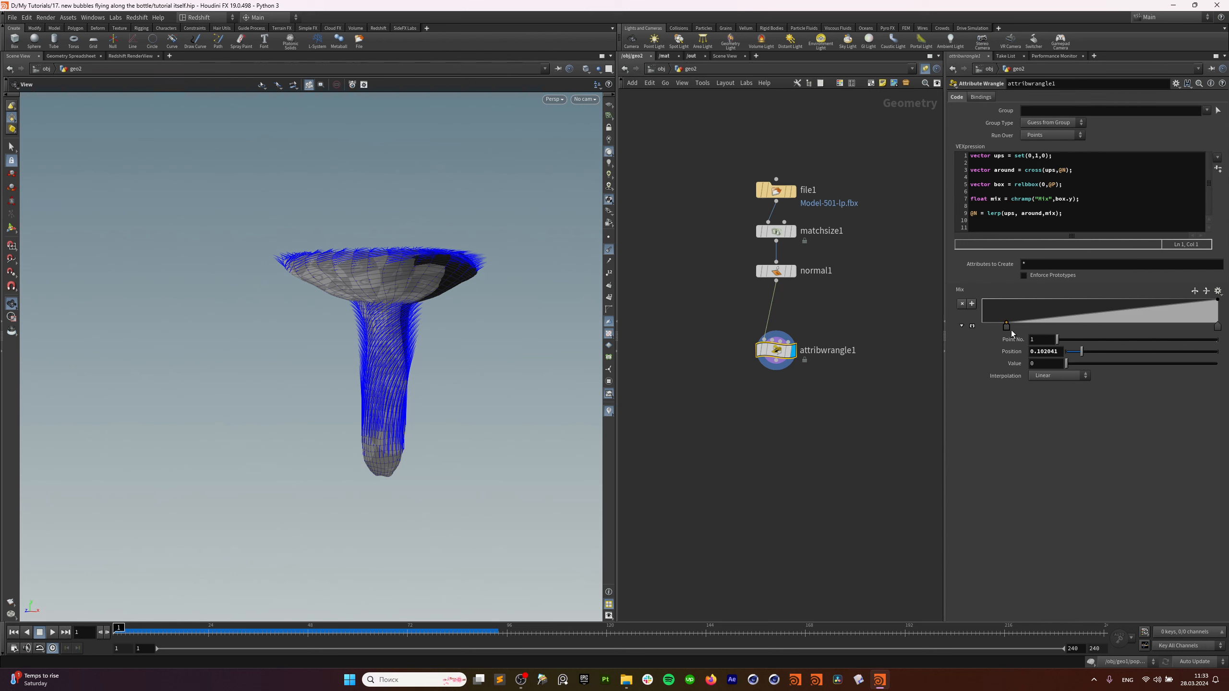
left_click_drag(1007, 327, 970, 330)
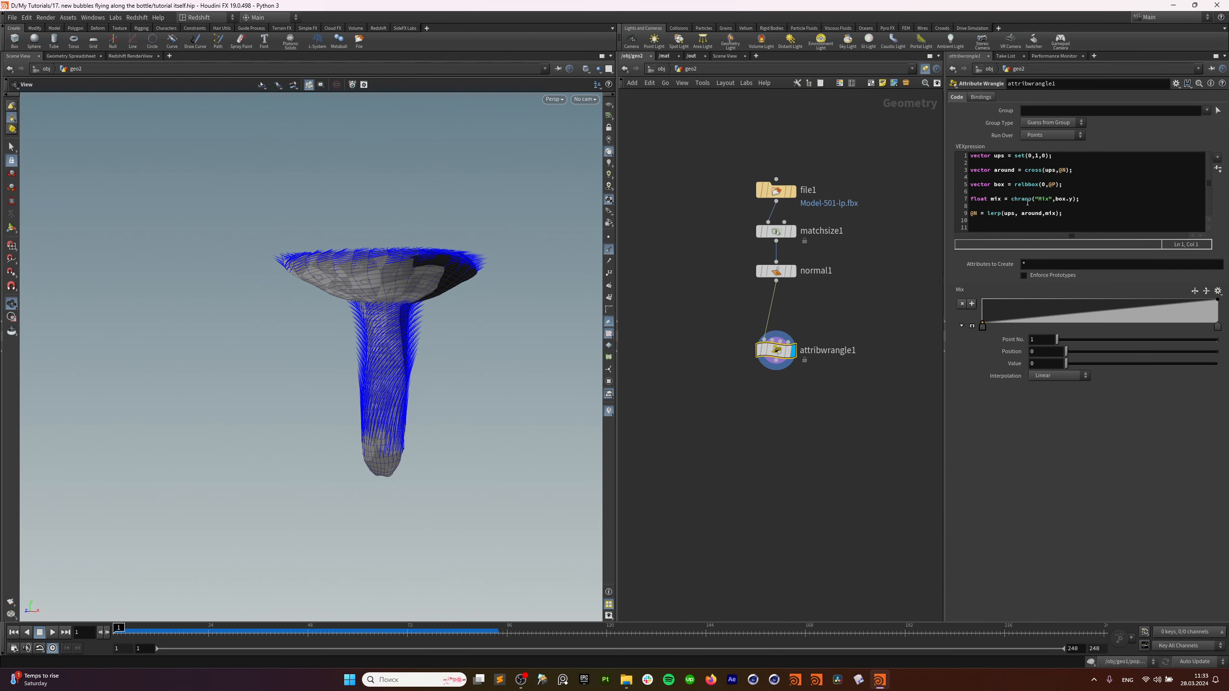
left_click_drag(411, 396, 414, 409)
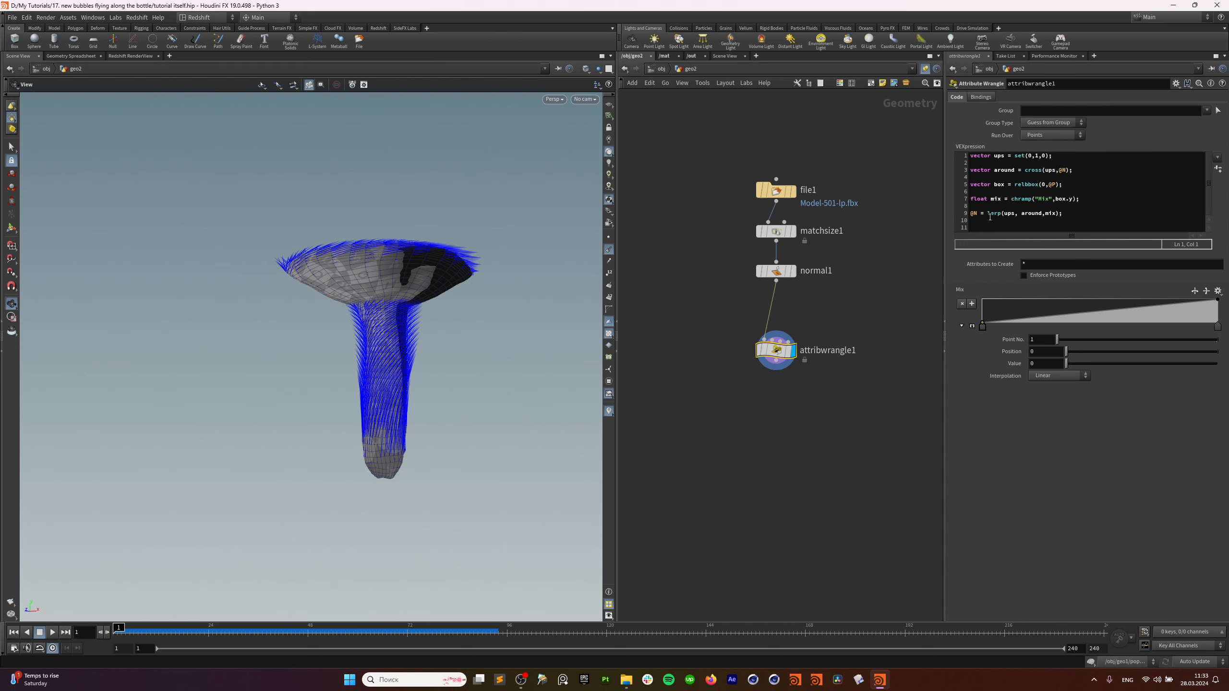
left_click_drag(983, 327, 989, 327)
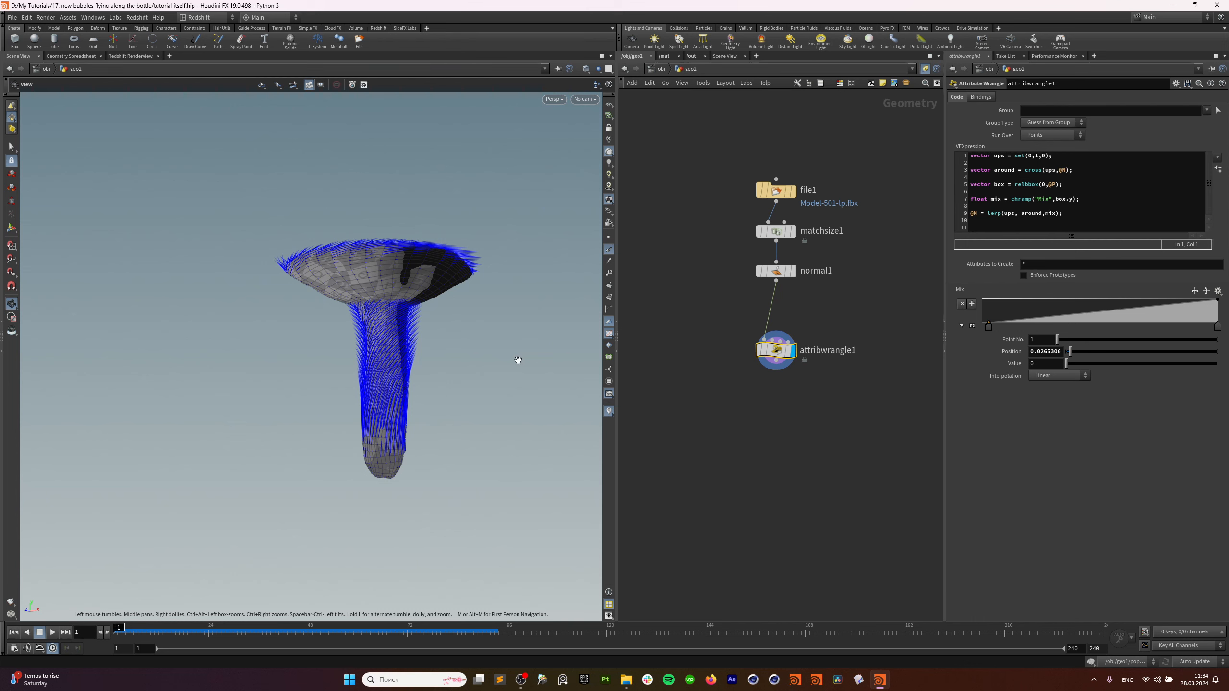
left_click_drag(391, 435, 408, 441)
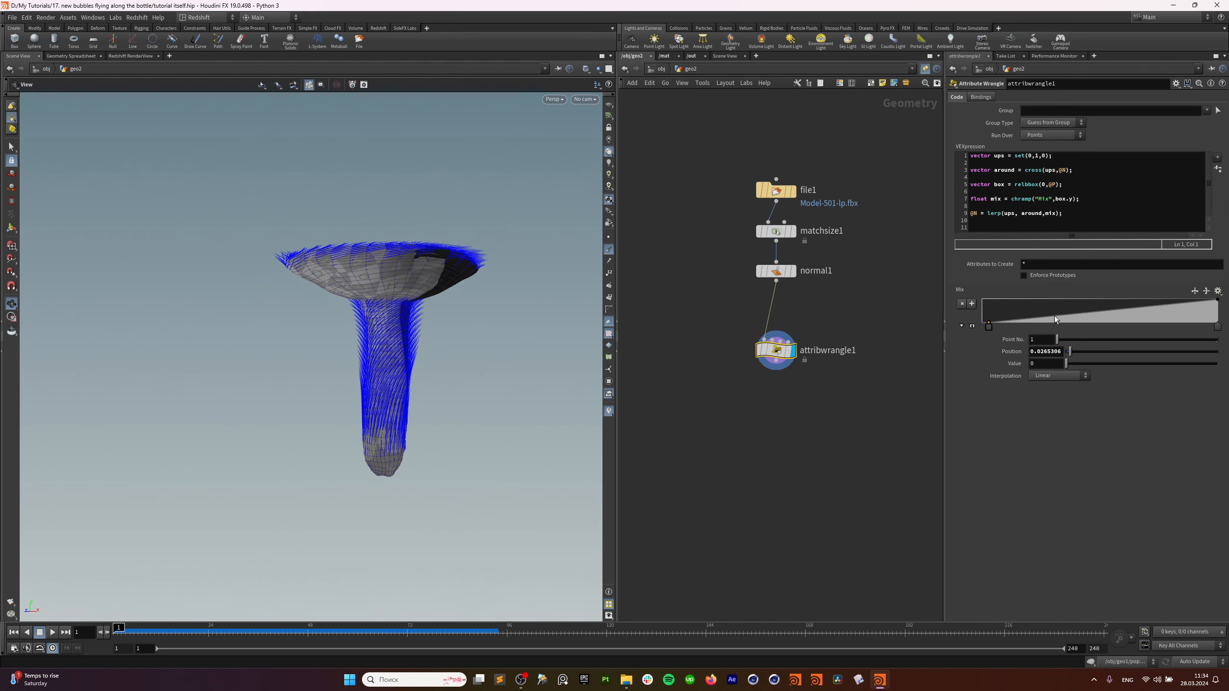
Add Mix ramp points raised to 0.75 and 0.8125, forming a zigzag curve.
left_click_drag(1055, 315, 1106, 313)
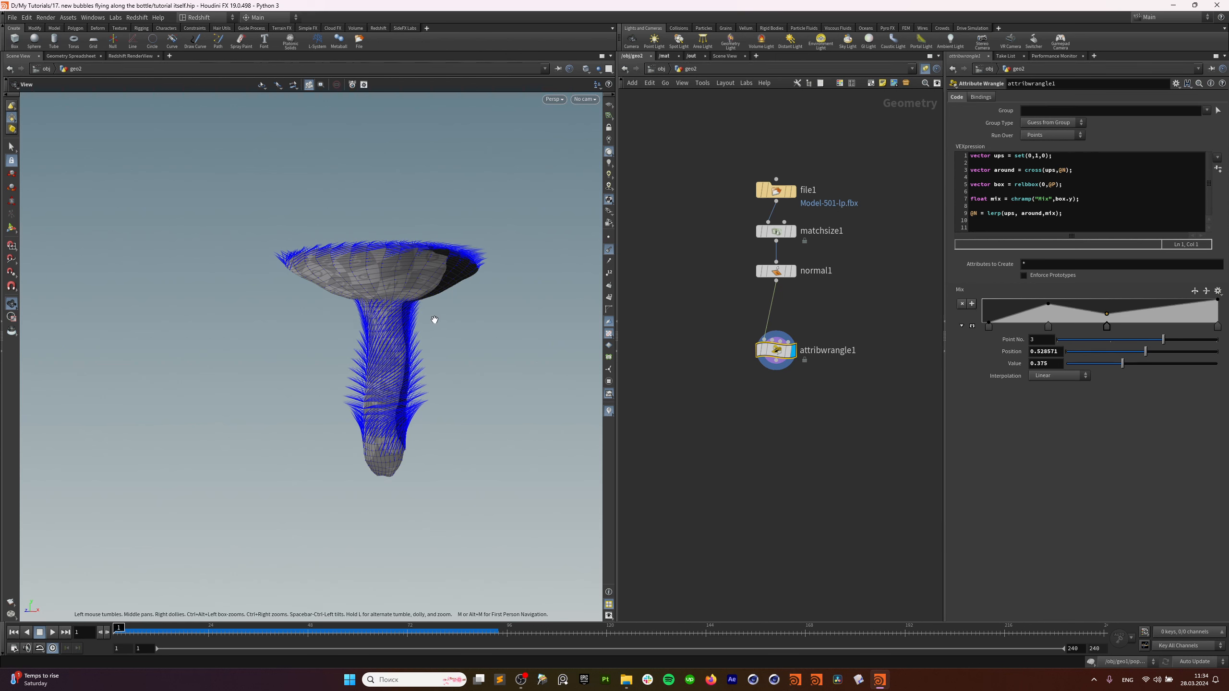
left_click_drag(421, 311, 383, 322)
left_click_drag(1109, 314, 1107, 315)
left_click_drag(457, 324, 430, 310)
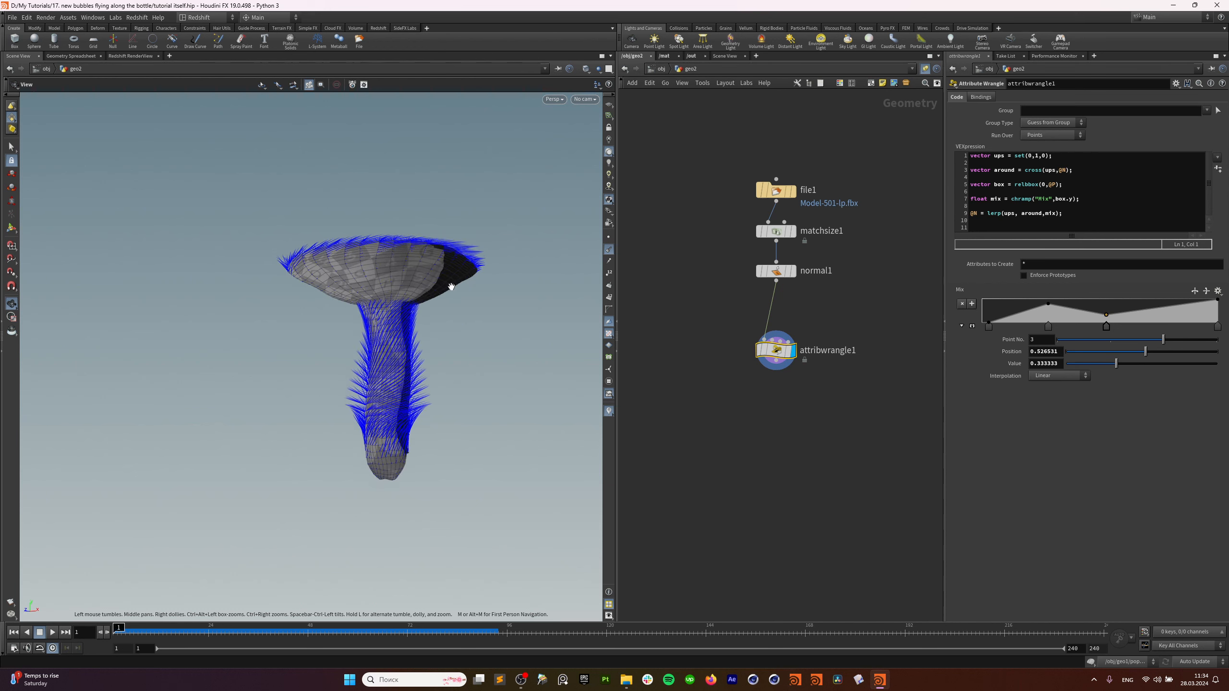
left_click_drag(1185, 309, 1220, 321)
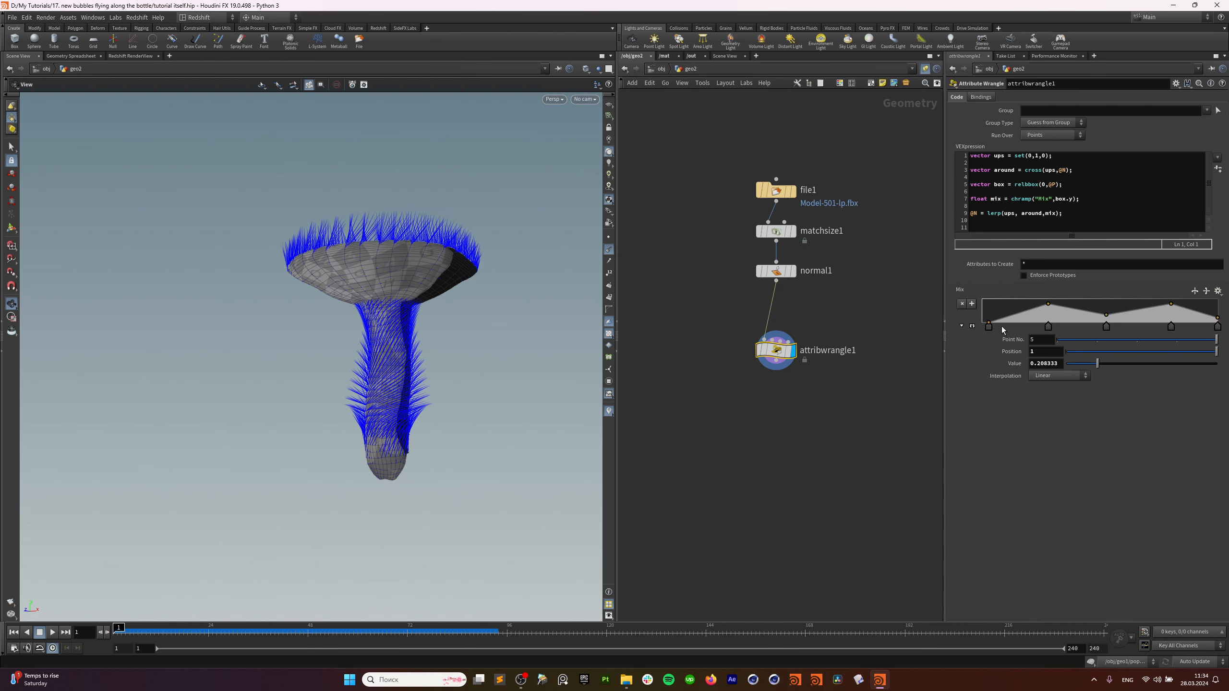
Set the Mix ramp's interpolation to B-Spline.
right_click(989, 327)
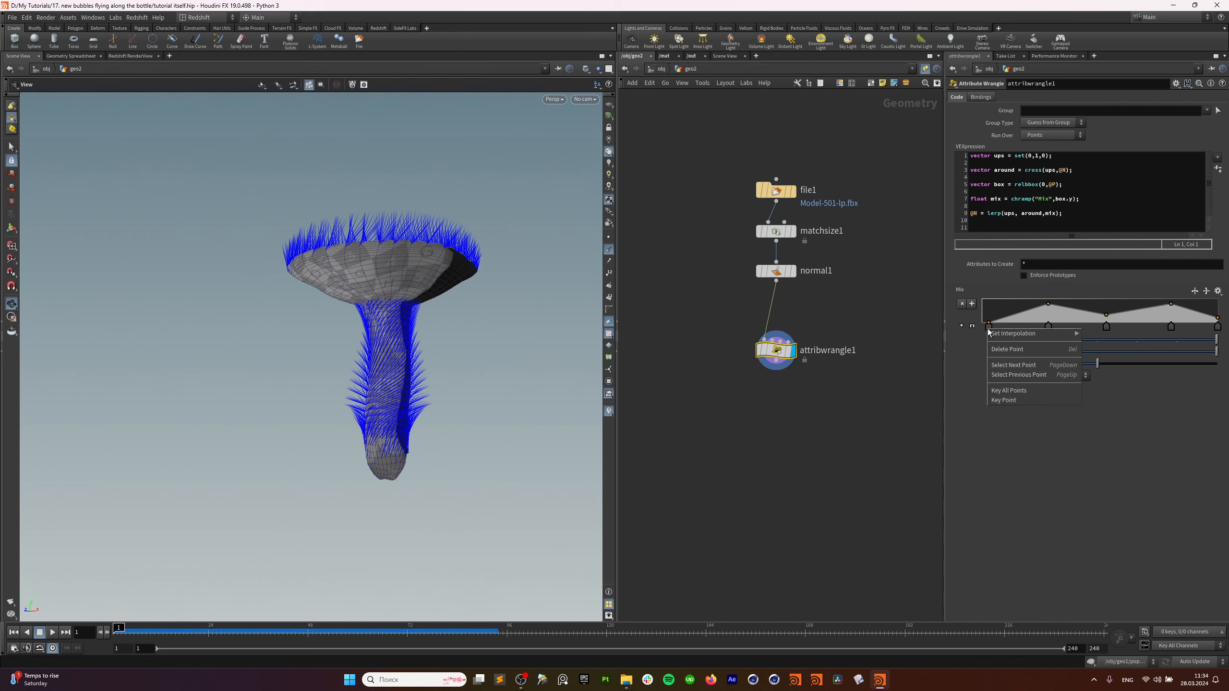
mouse_move(1036, 336)
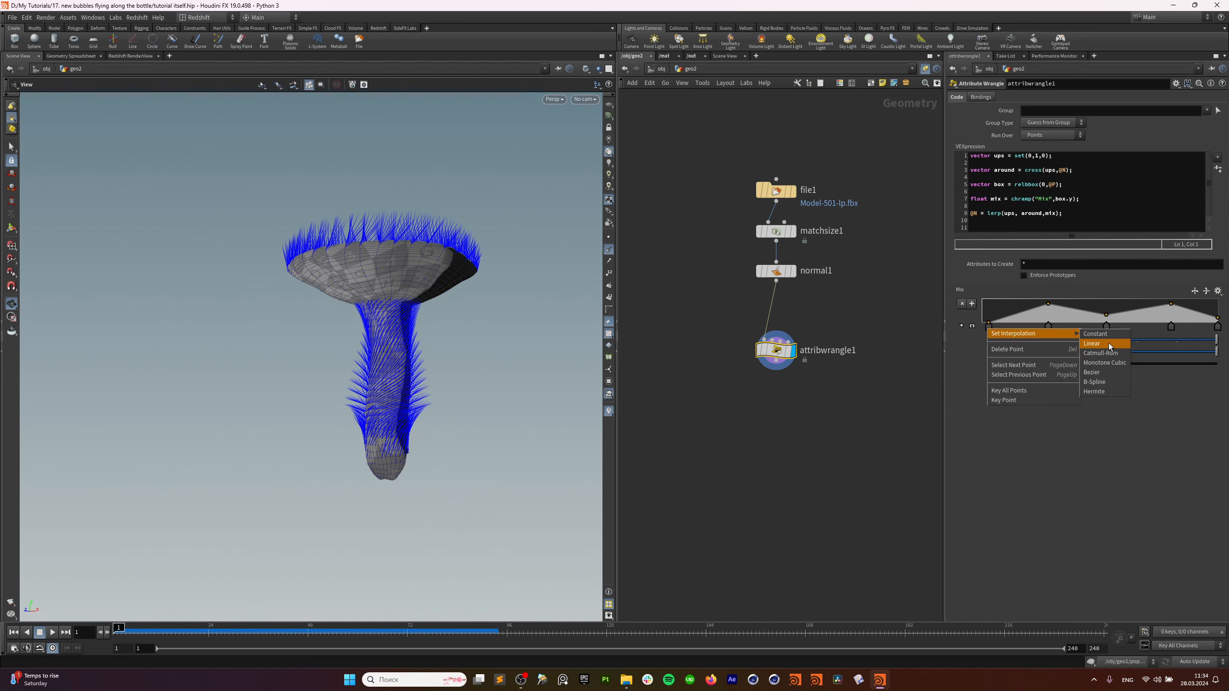
left_click(1108, 382)
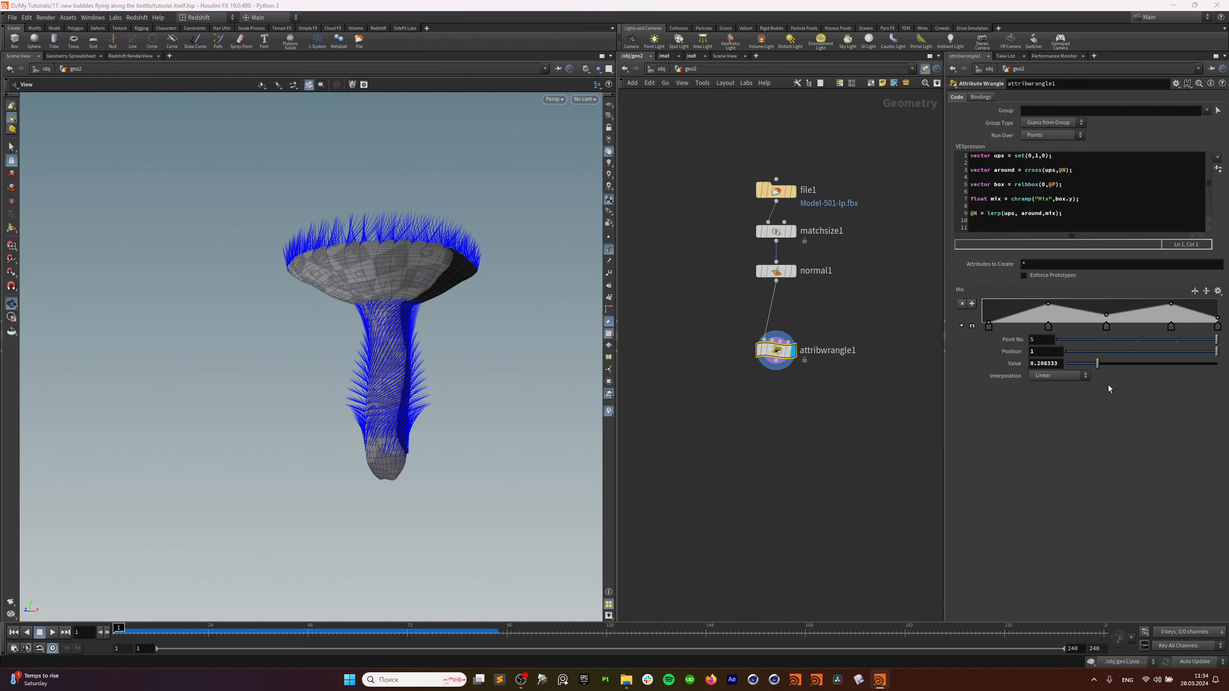
Retune the Mix ramp keys: raise the second, lower the middle to 0.125, first to about 0.086.
left_click(1106, 315)
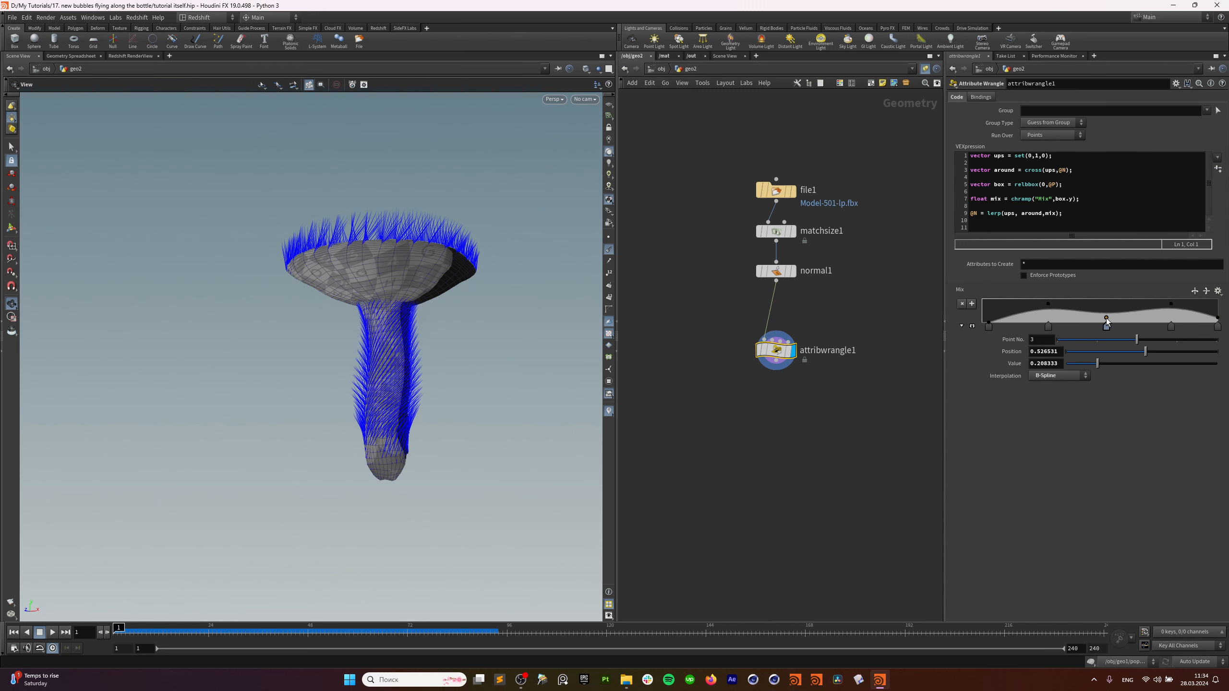
left_click(1047, 302)
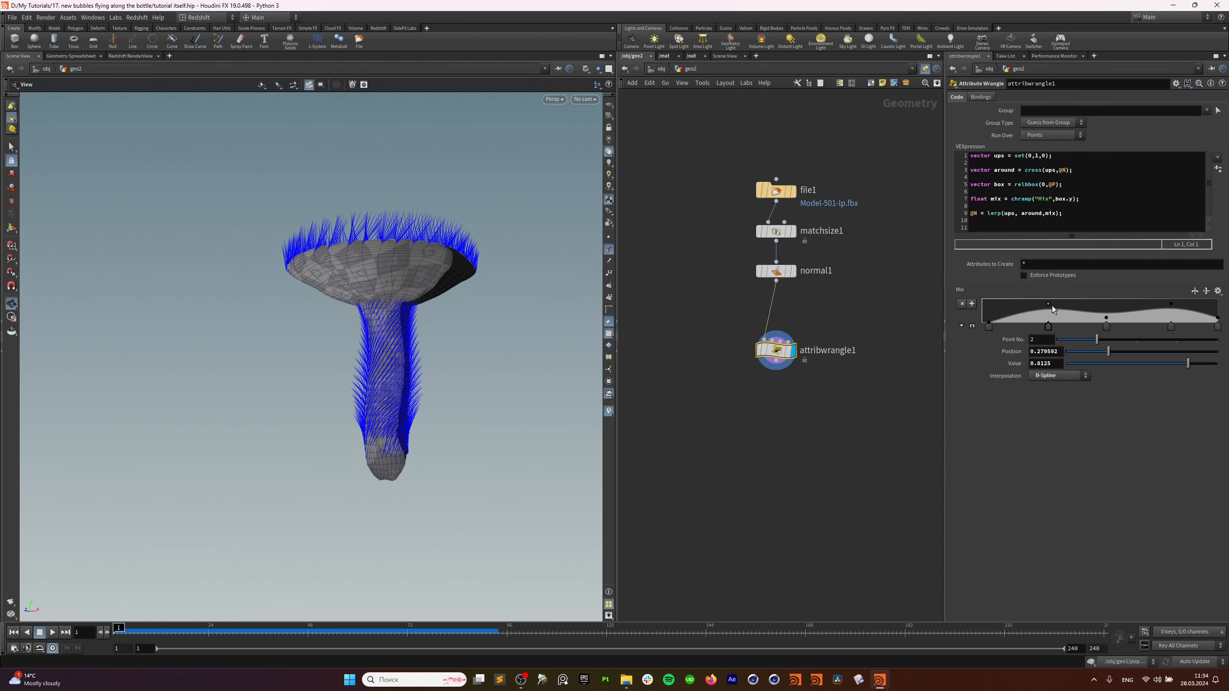
left_click(1051, 306)
key("ctrl+z")
left_click_drag(1049, 304, 1048, 299)
left_click_drag(1171, 304, 1178, 300)
left_click_drag(1107, 319, 1107, 322)
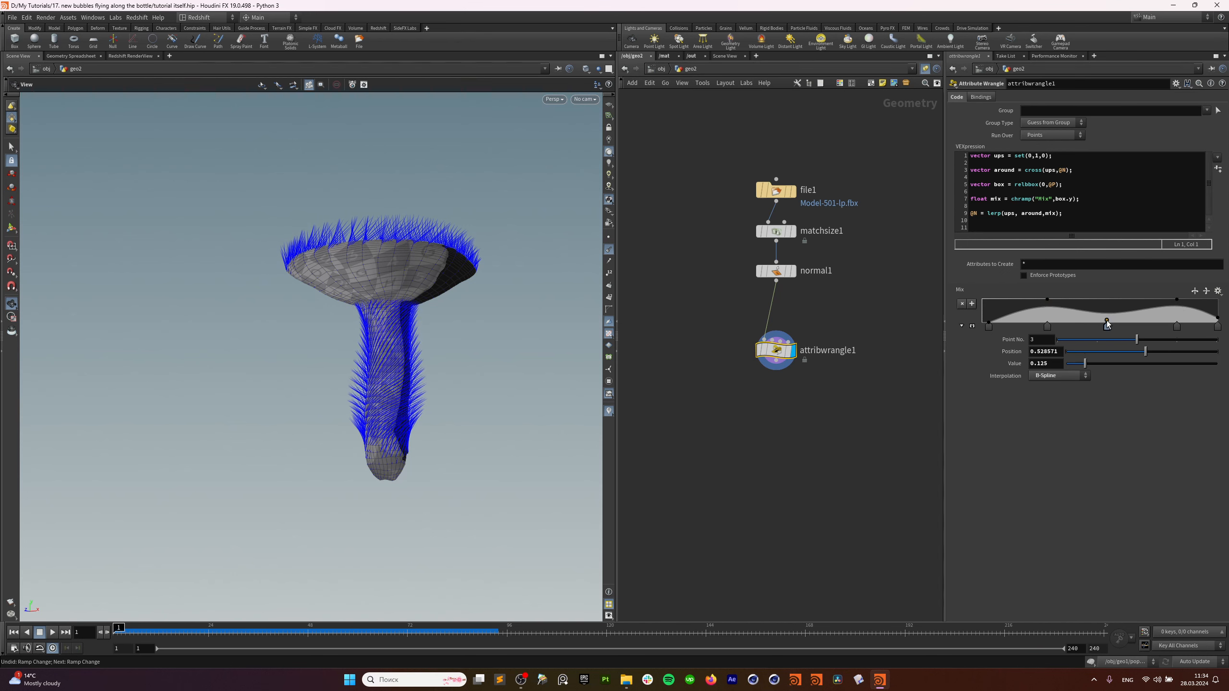
left_click_drag(989, 326, 1003, 327)
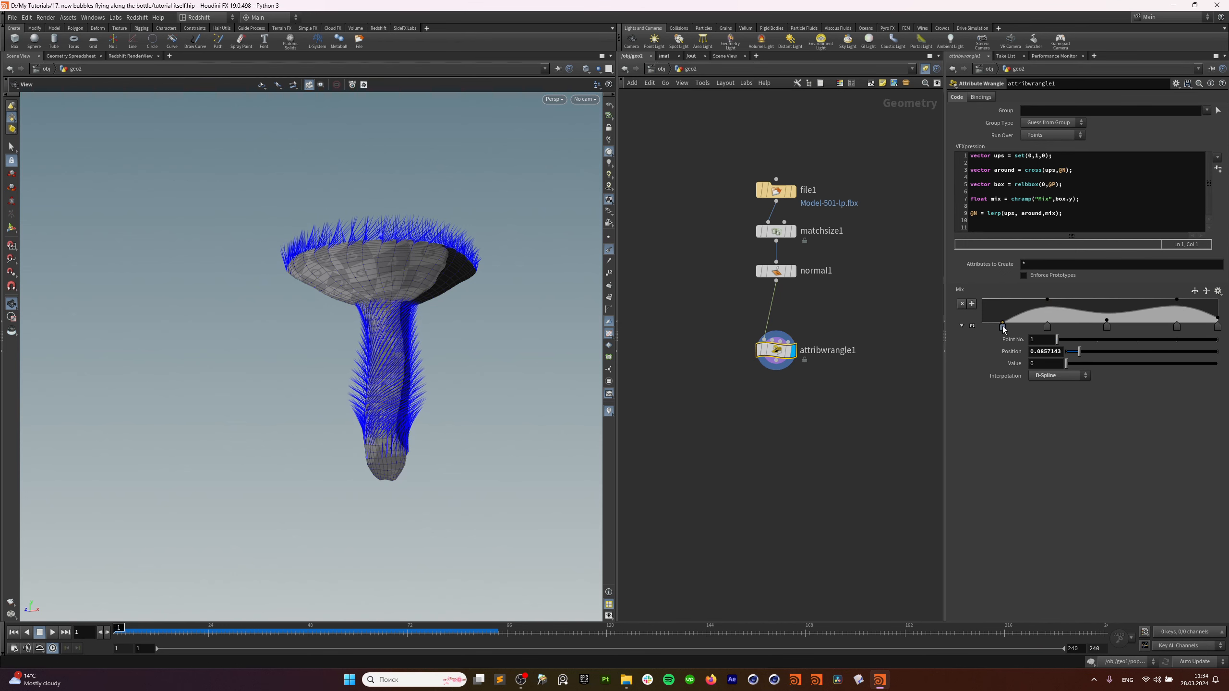
middle_click_drag(804, 413, 806, 394)
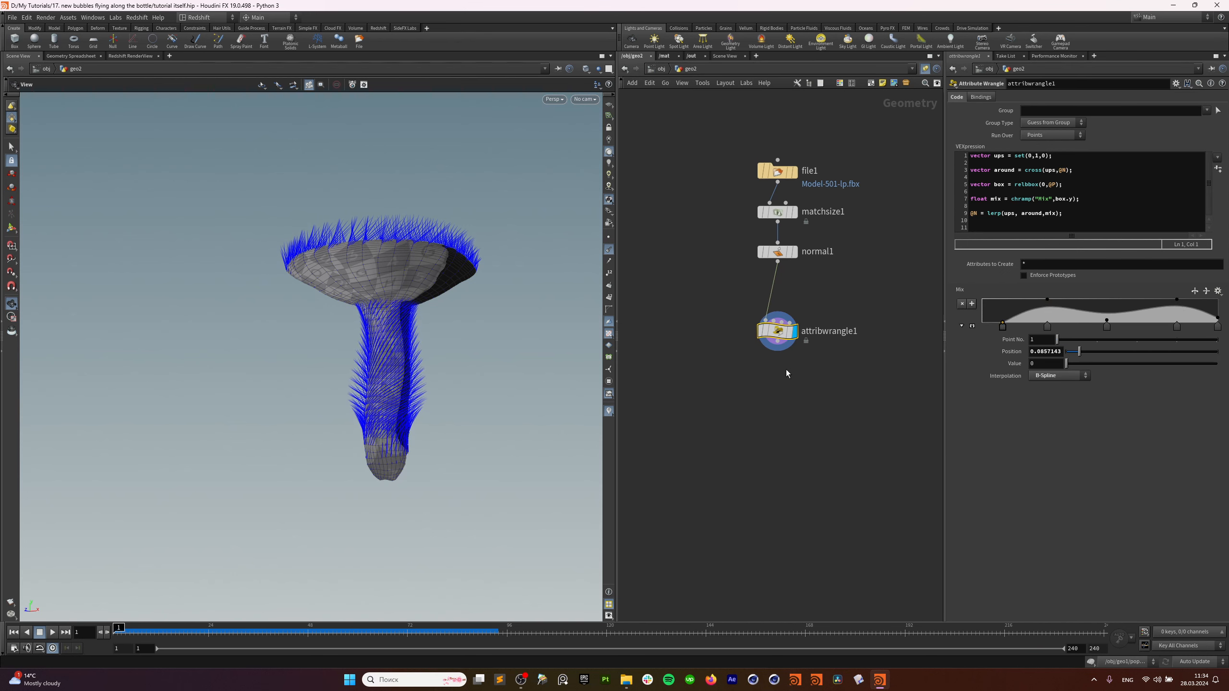
Change @N to v@v on VEX line 9 and apply the code.
left_click(981, 213)
key("BackSpace")
type("v@")
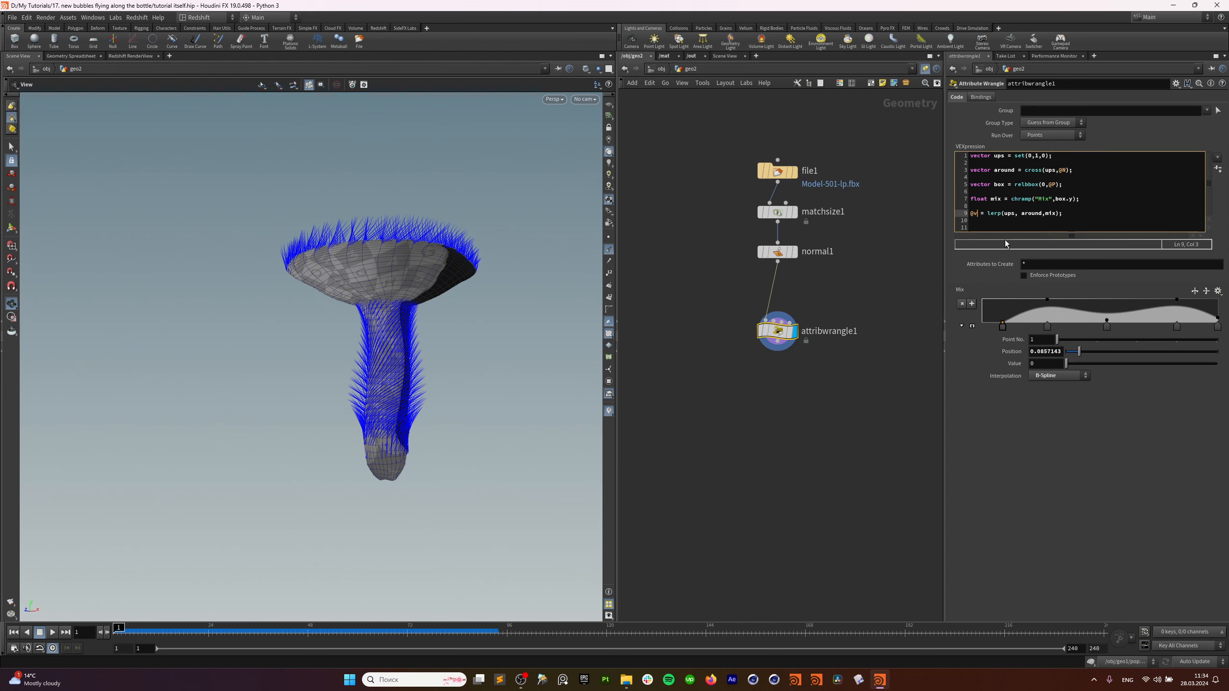
type("v")
key("Right")
left_click(1072, 485)
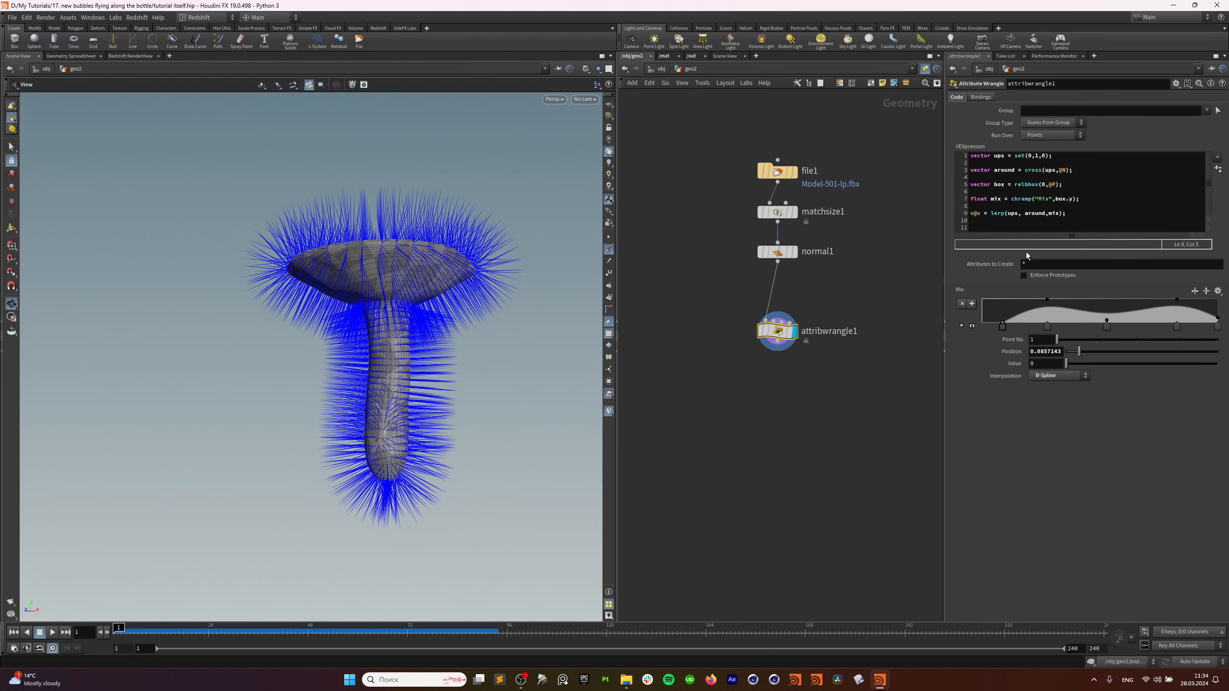
Hide the normals display in the viewport and tilt the mushroom view flatter.
left_click(609, 262)
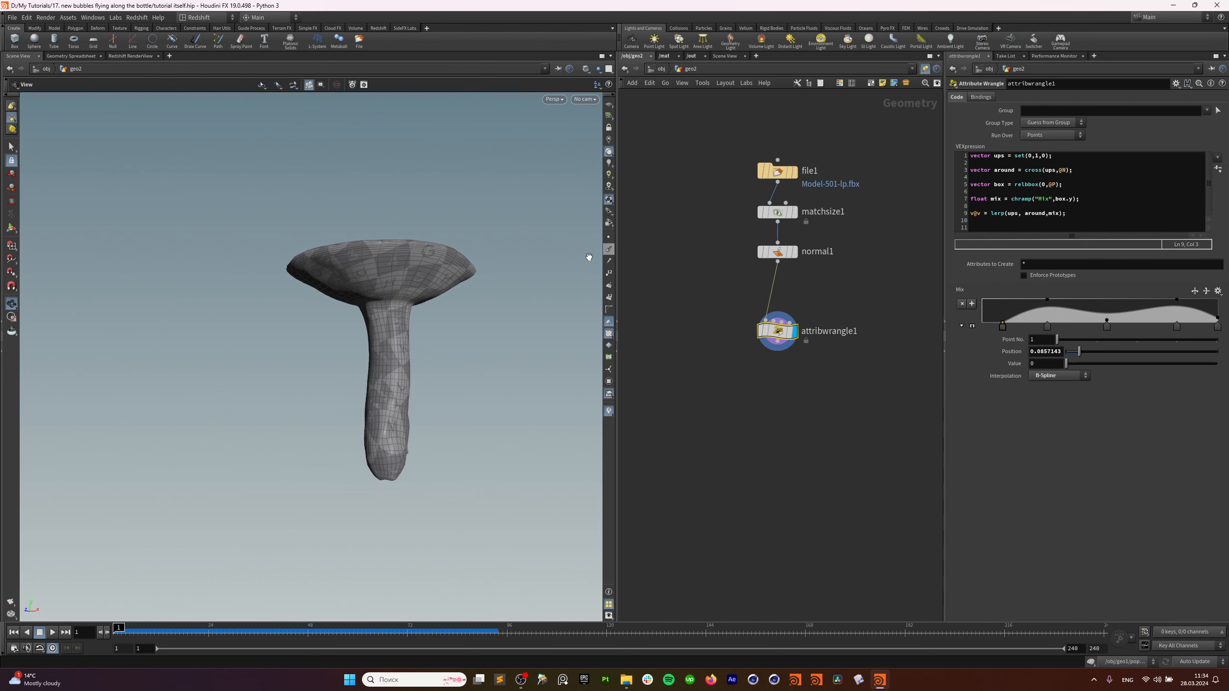
left_click(609, 261)
left_click_drag(368, 387, 406, 379)
left_click(608, 263)
middle_click_drag(790, 360, 786, 322)
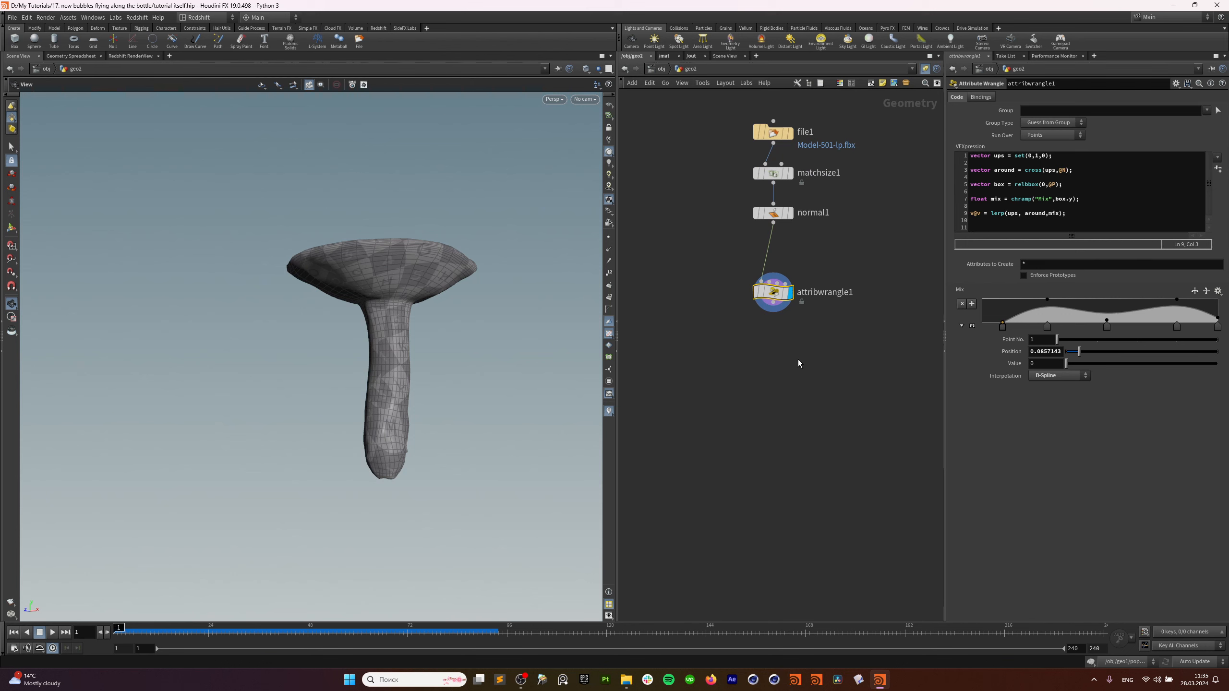
Rename the attribwrangle1 node to creating_v.
double_click(823, 292)
left_click_drag(797, 292, 832, 291)
left_click(842, 292)
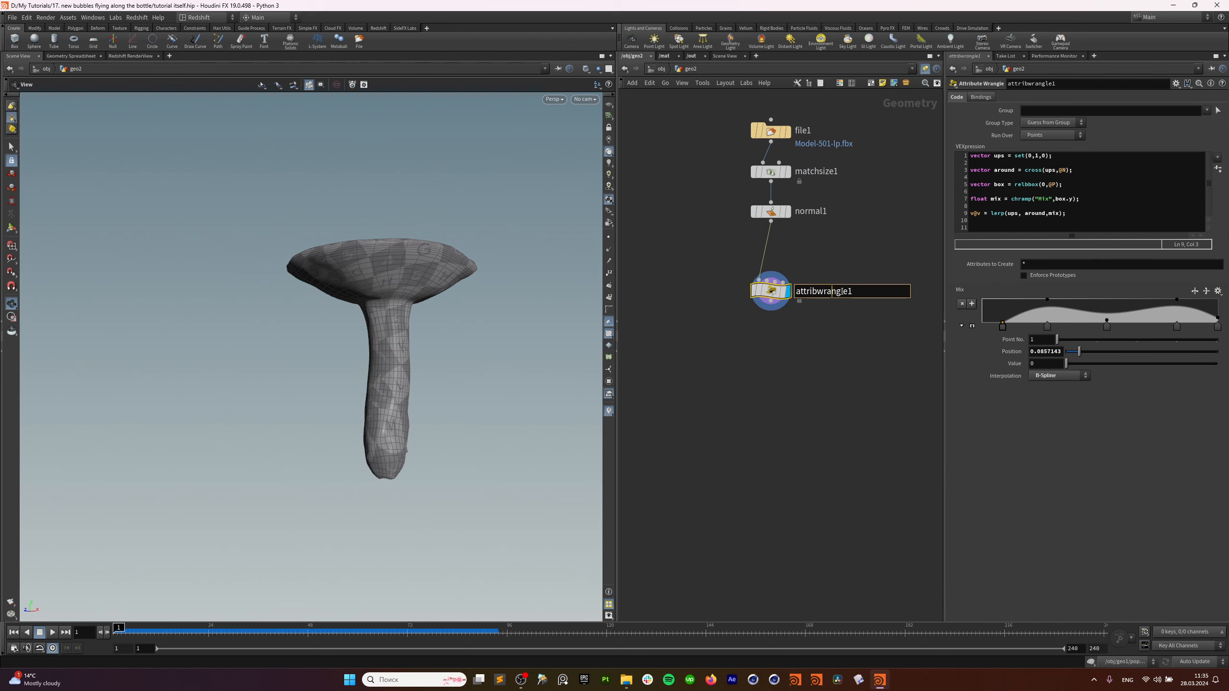
key("BackSpace")
key("BackSpace")
key("BackSpace")
key("BackSpace")
key("BackSpace")
key("BackSpace")
key("BackSpace")
key("BackSpace")
key("BackSpace")
key("BackSpace")
key("BackSpace")
key("BackSpace")
key("BackSpace")
type("creating_v")
key("Return")
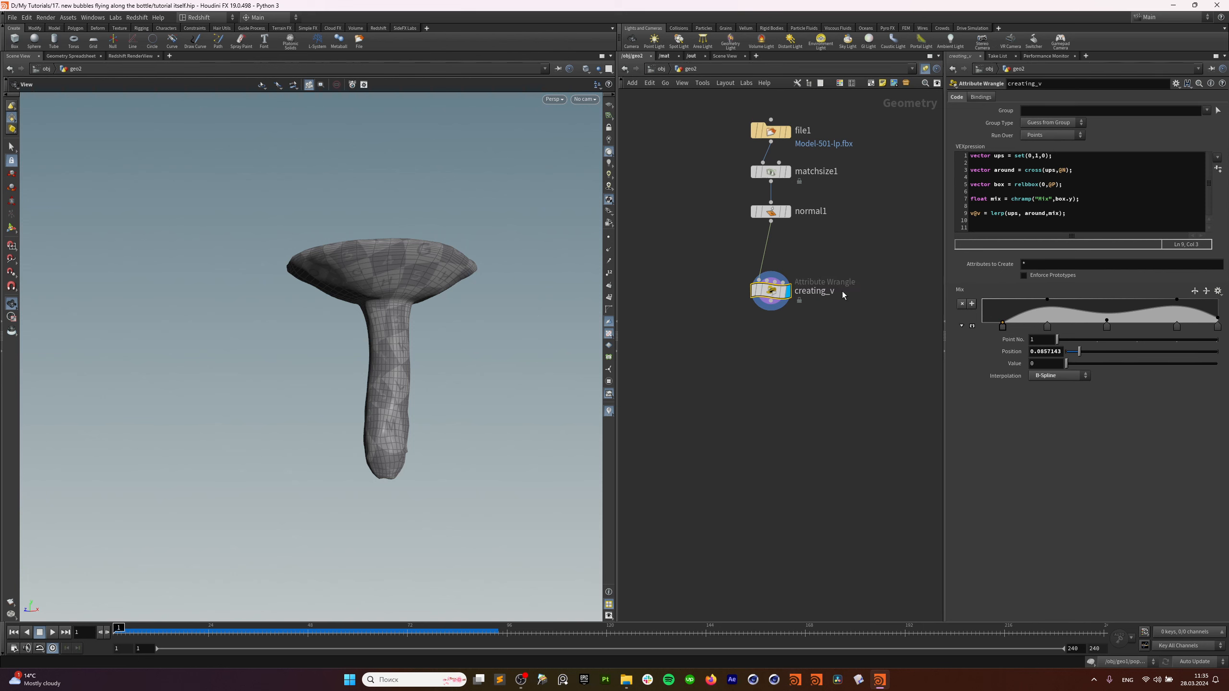
middle_click_drag(749, 375, 751, 361)
left_click(745, 385)
key("Tab")
type("vd")
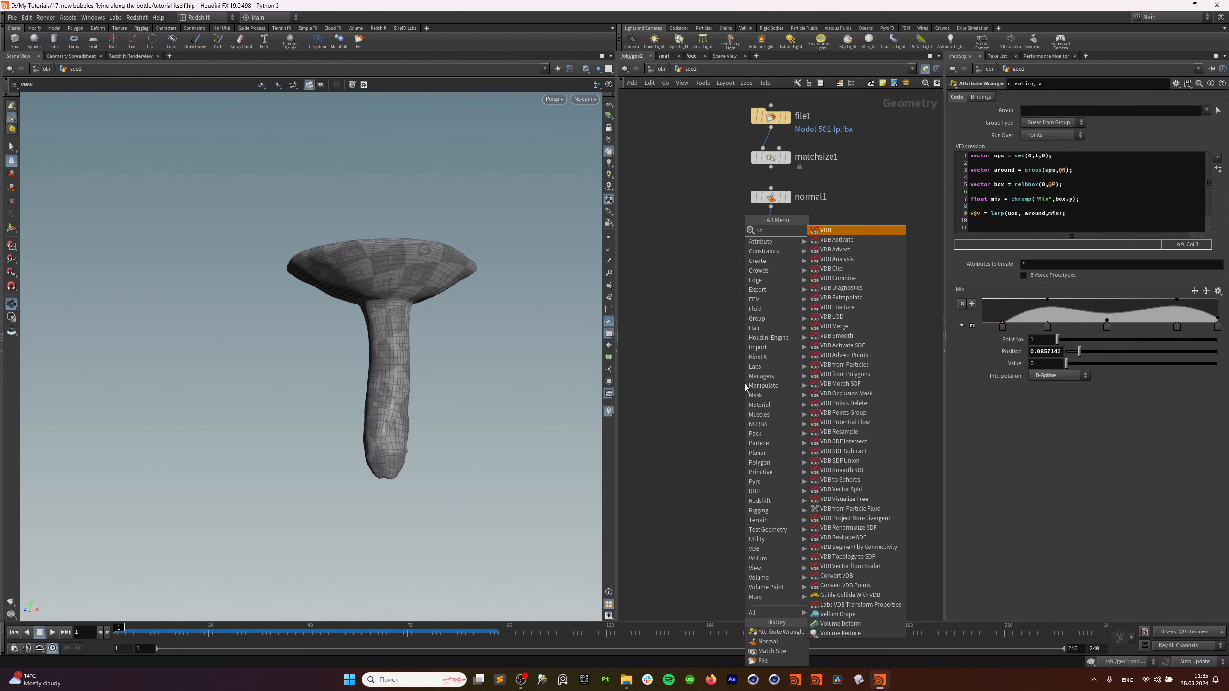
type(" f")
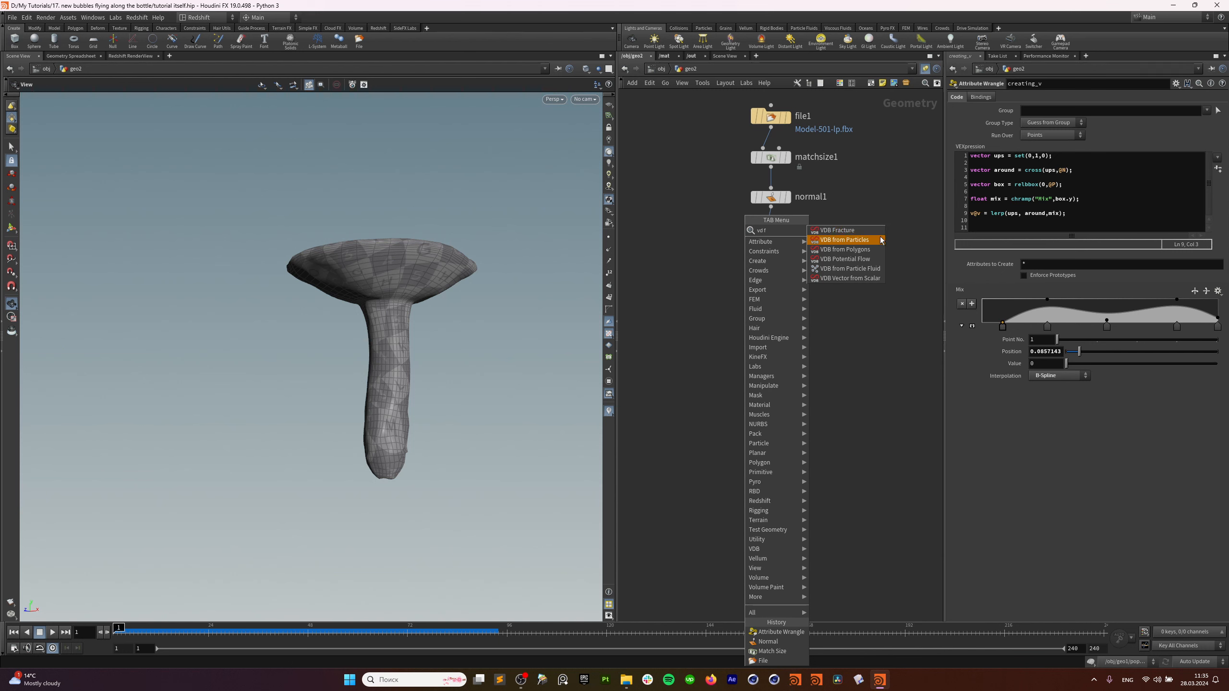
Add a VDB from Polygons node below creating_v and wire creating_v's output into it.
left_click(867, 249)
left_click(780, 433)
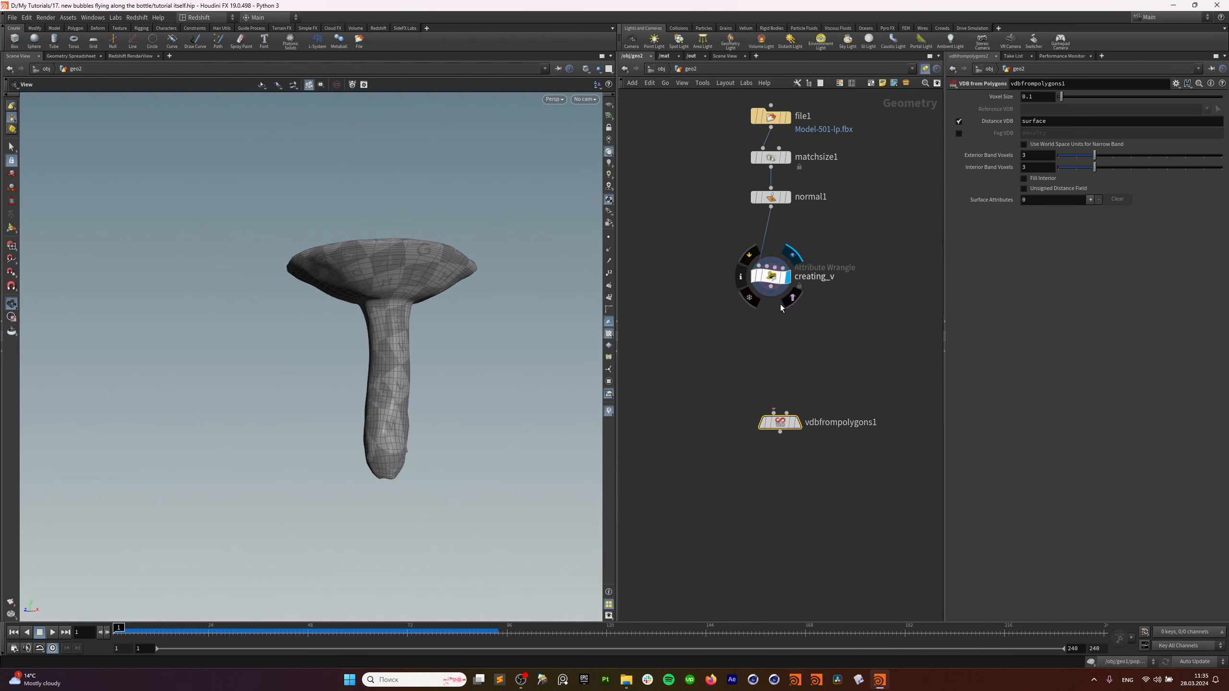
left_click_drag(771, 277, 771, 273)
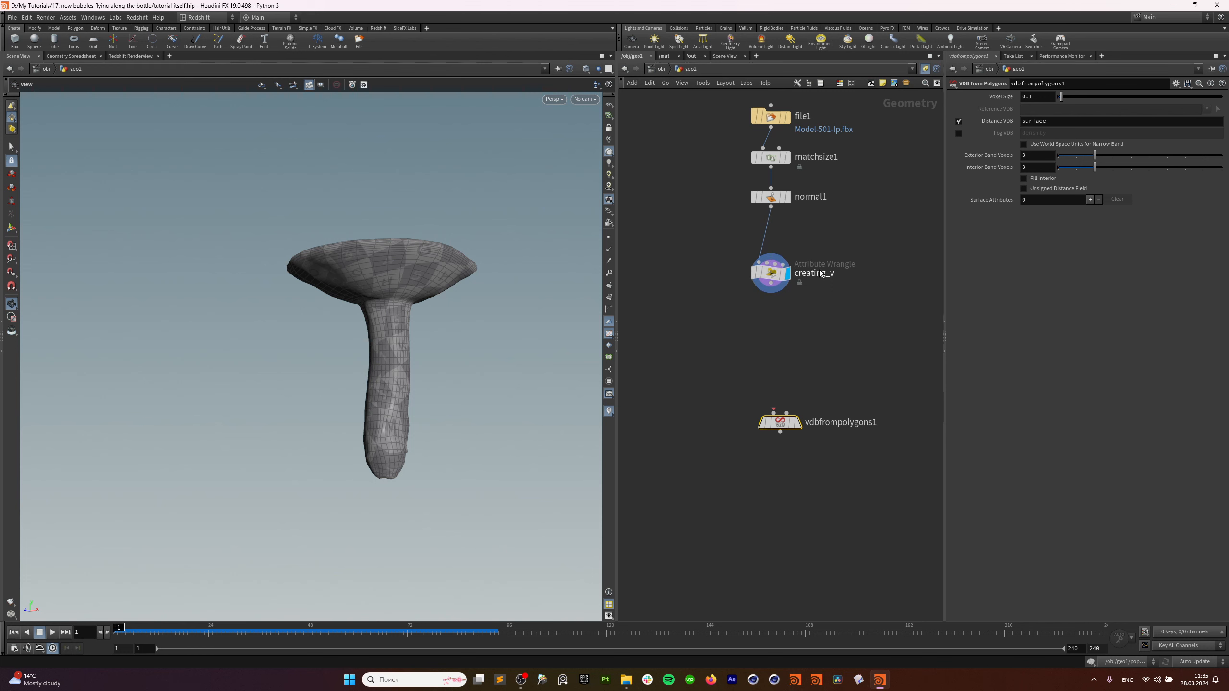
left_click_drag(414, 318, 398, 318)
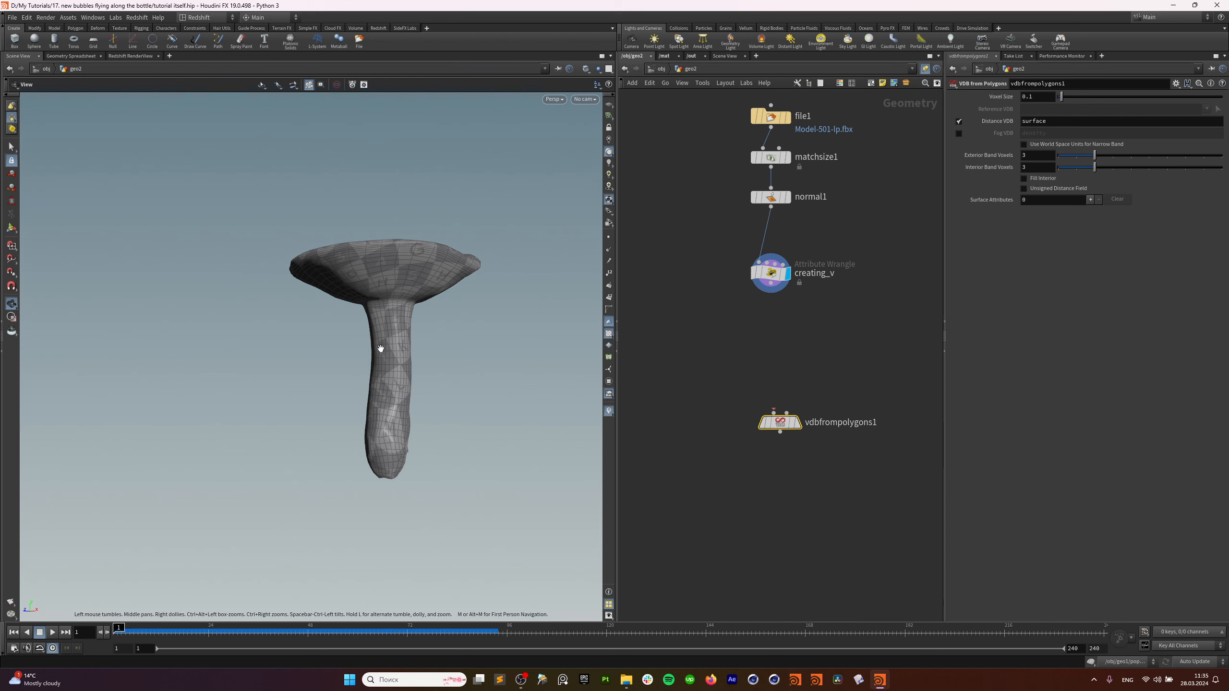
left_click_drag(780, 423, 779, 399)
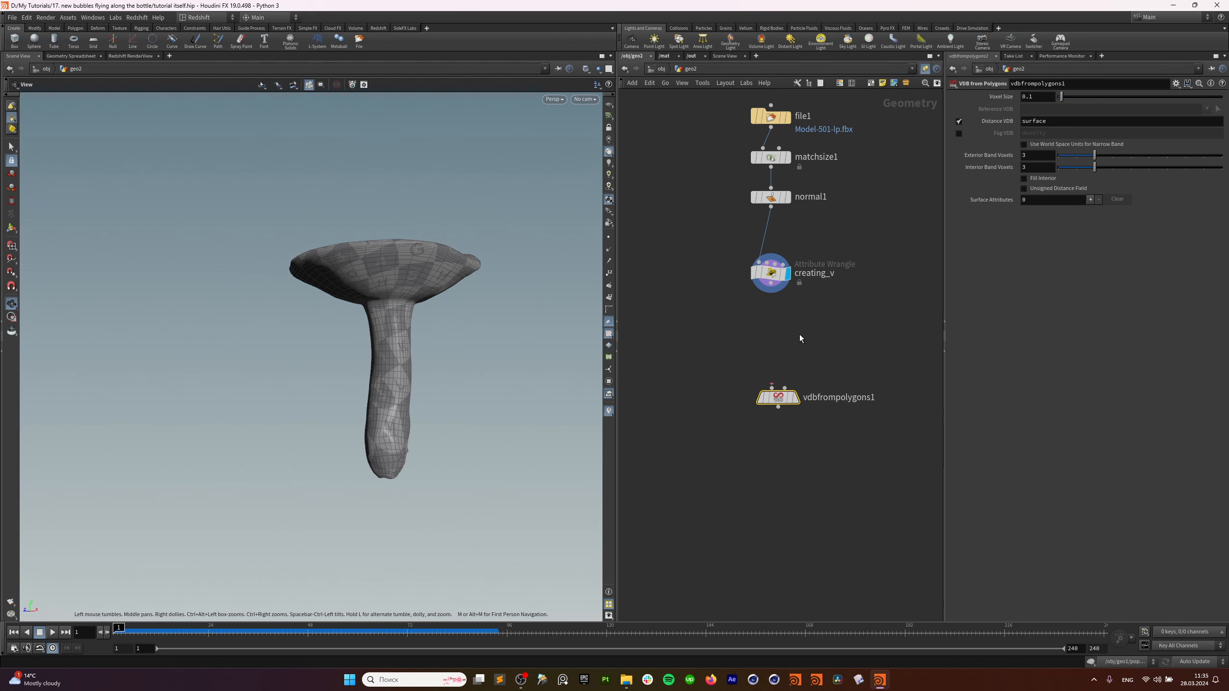
middle_click_drag(799, 334, 795, 338)
left_click_drag(769, 288, 770, 387)
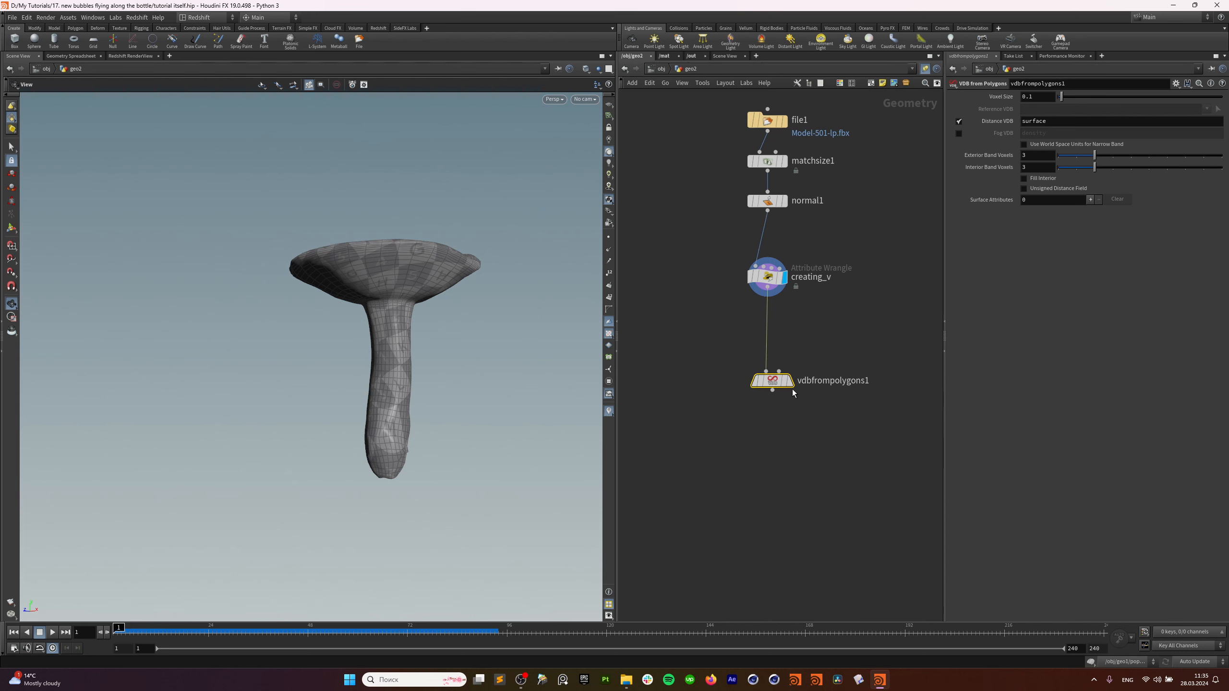
Display vdbfrompolygons1 with Voxel Size 0.01 and Distance VDB turned off.
left_click(791, 384)
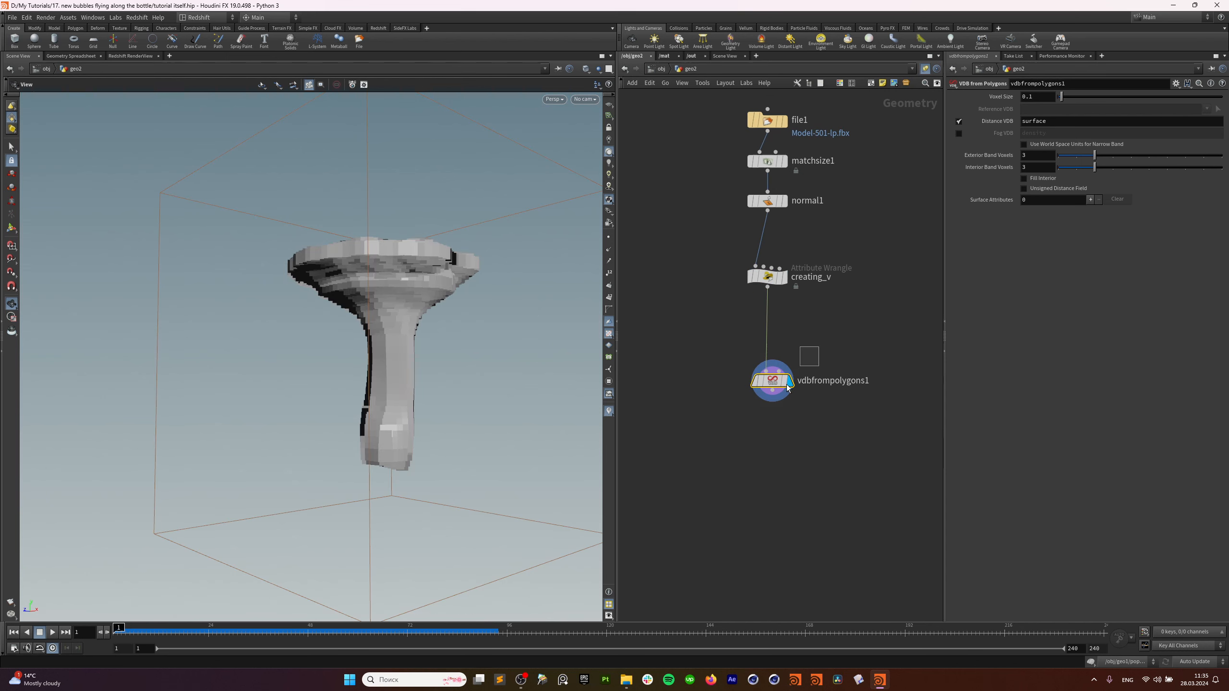
left_click(1036, 98)
key("Return")
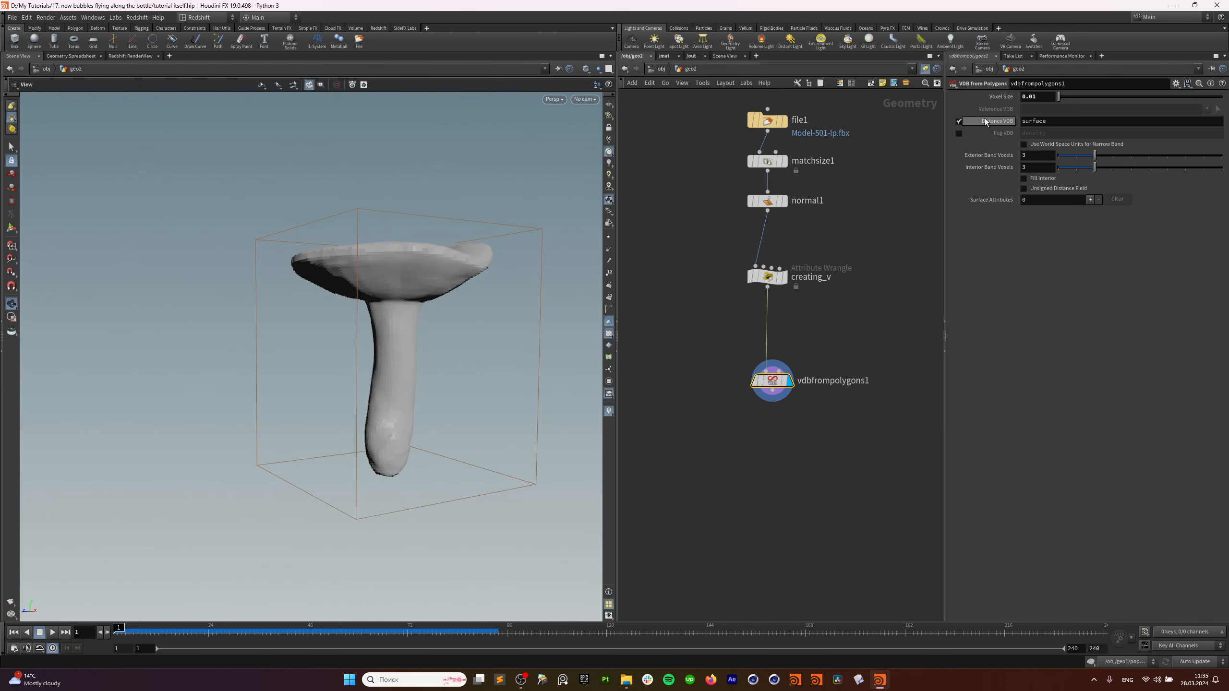
left_click(959, 121)
Add point.v as a surface attribute to convert into a VDB.
left_click(1090, 200)
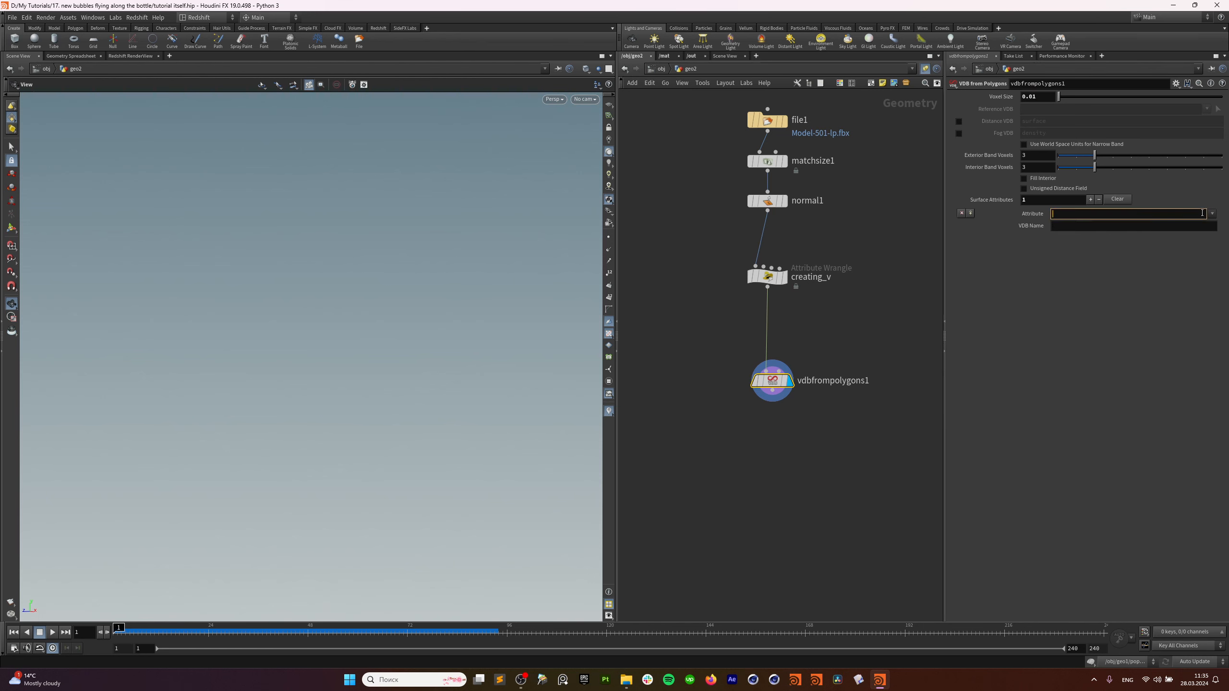
left_click(1212, 213)
left_click(1171, 224)
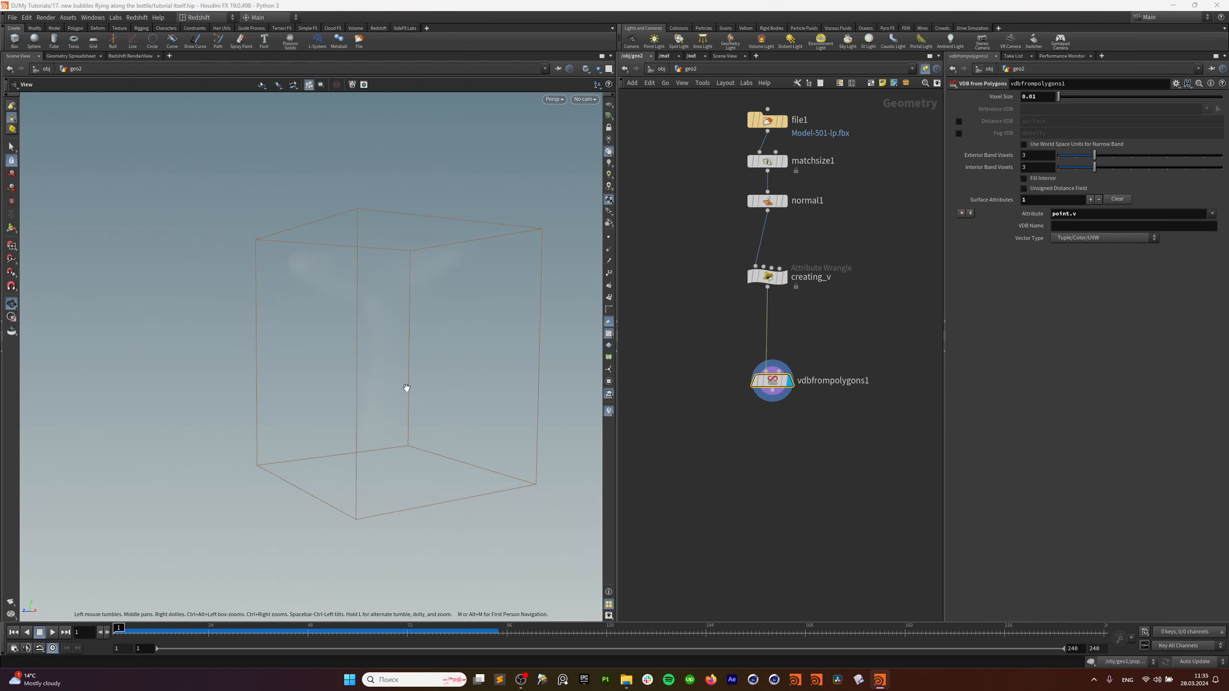
middle_click(773, 381)
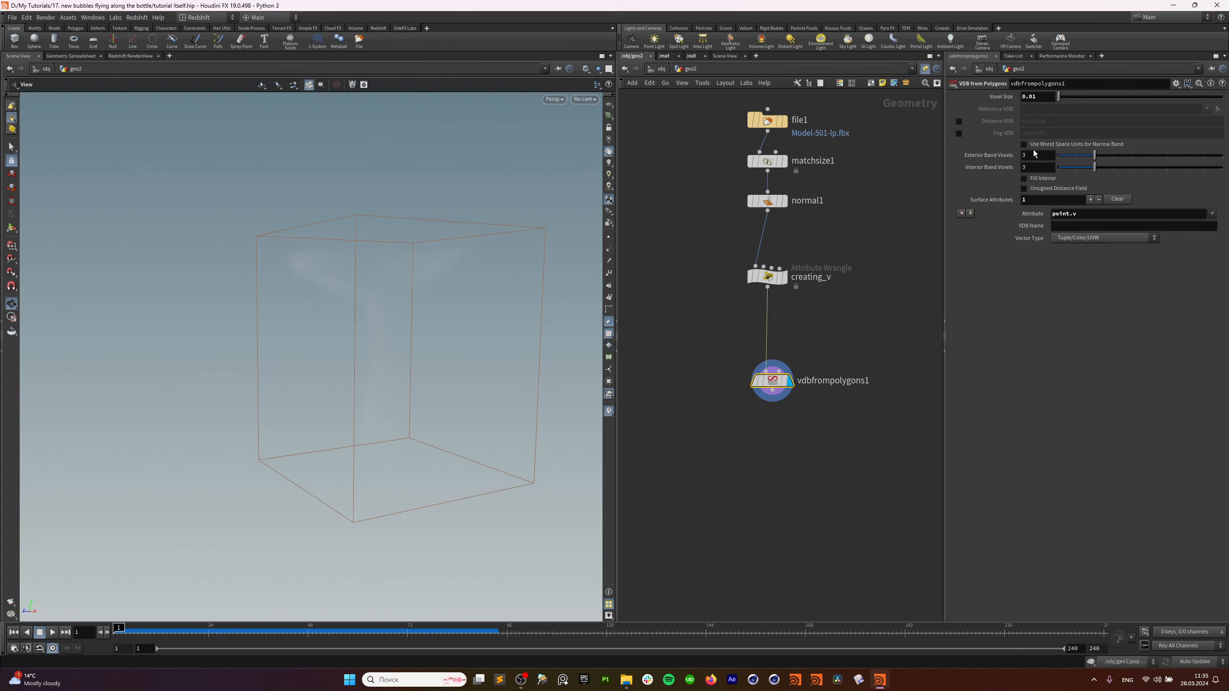
Enable Fill Interior and set Exterior Band Voxels to 50 on vdbfrompolygons1.
left_click(1033, 179)
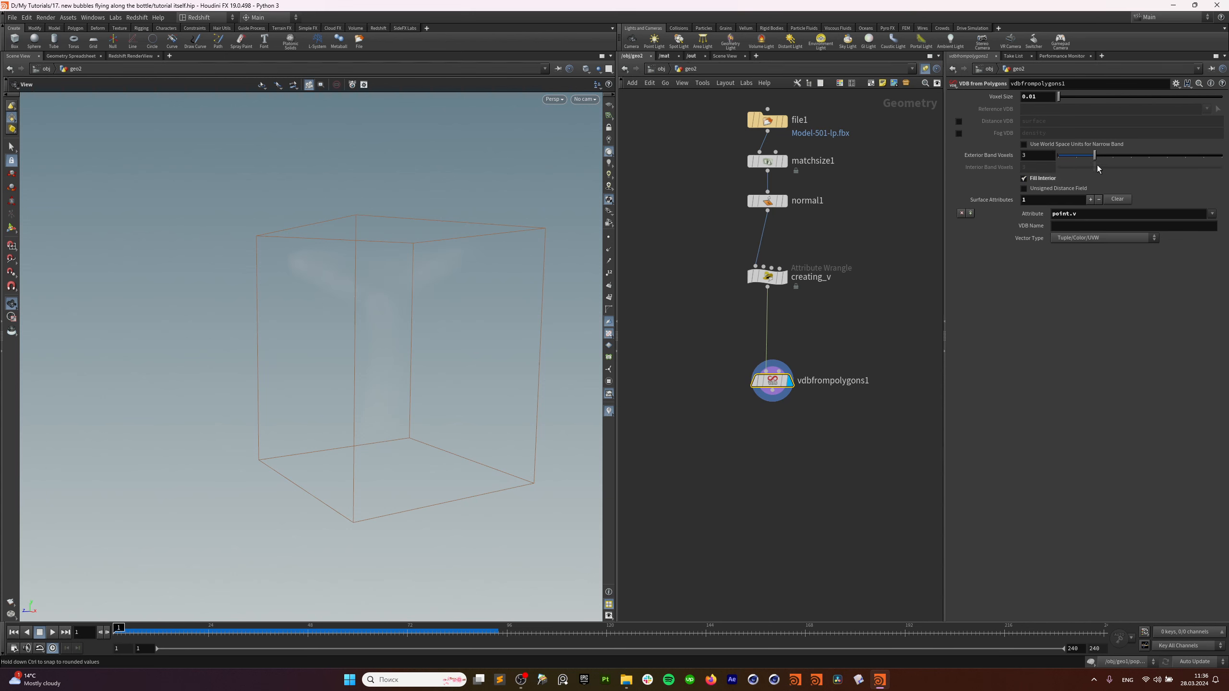
left_click_drag(1035, 156, 959, 160)
type("50")
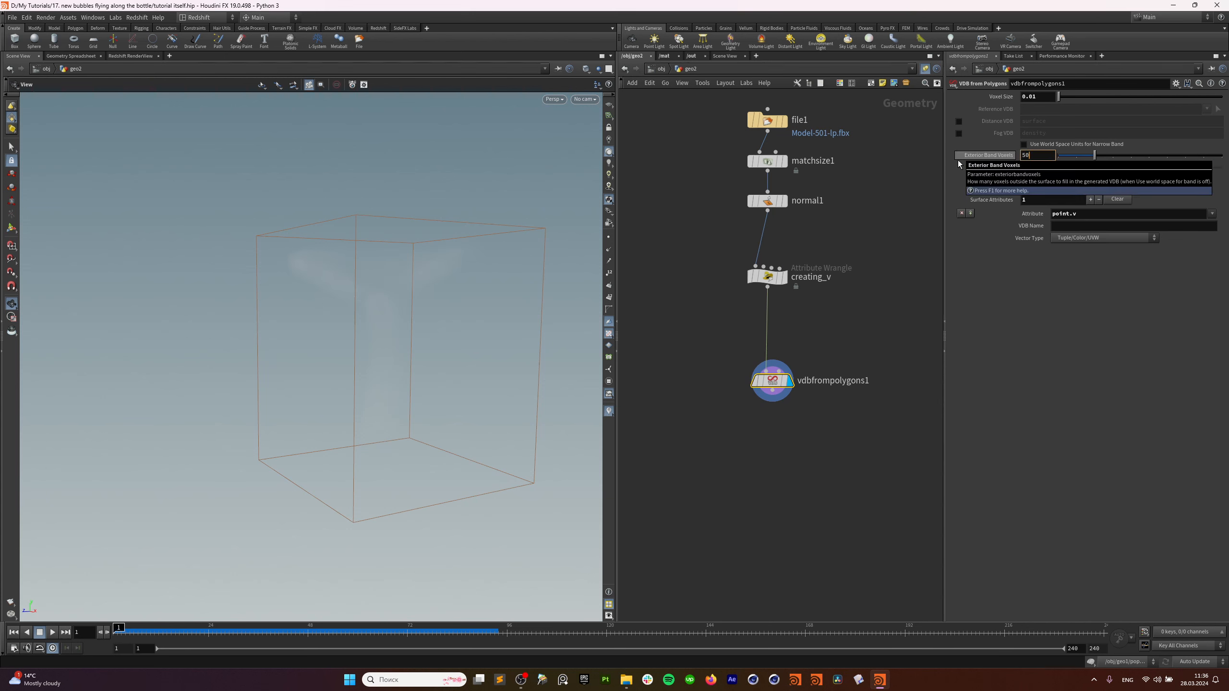
key("Return")
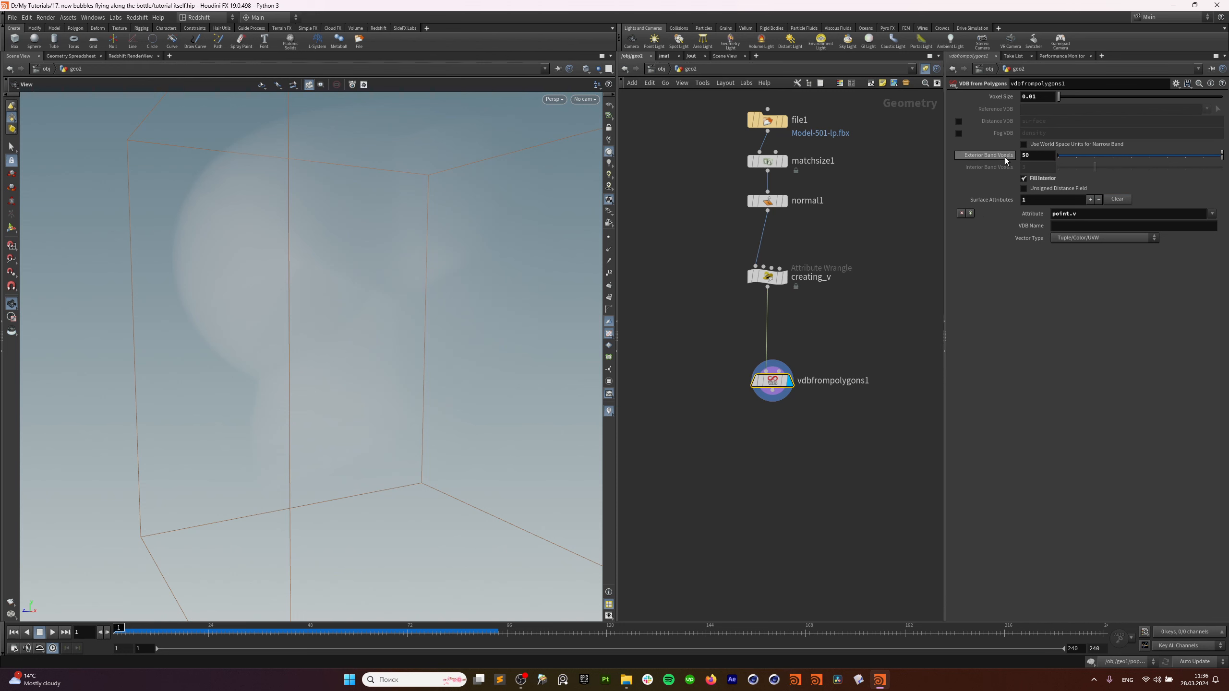
Template creating_v to compare the bottle inside the volume, then untemplate it and tidy the network.
left_click(780, 278)
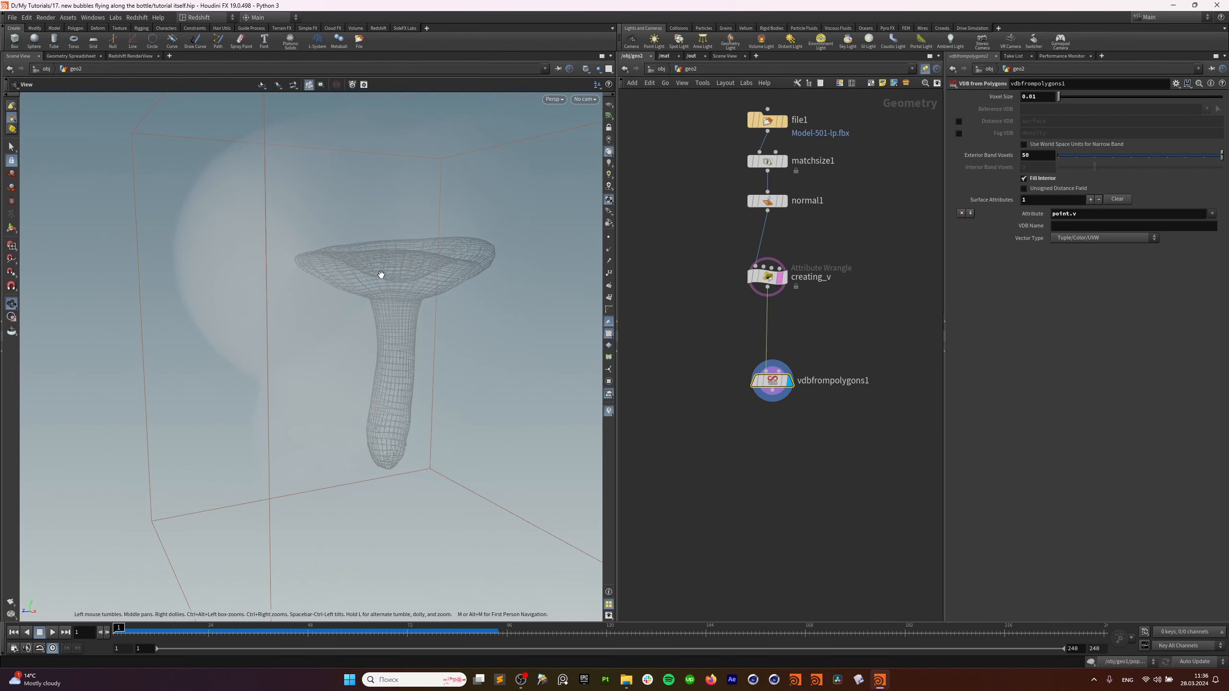
left_click_drag(381, 275, 299, 272)
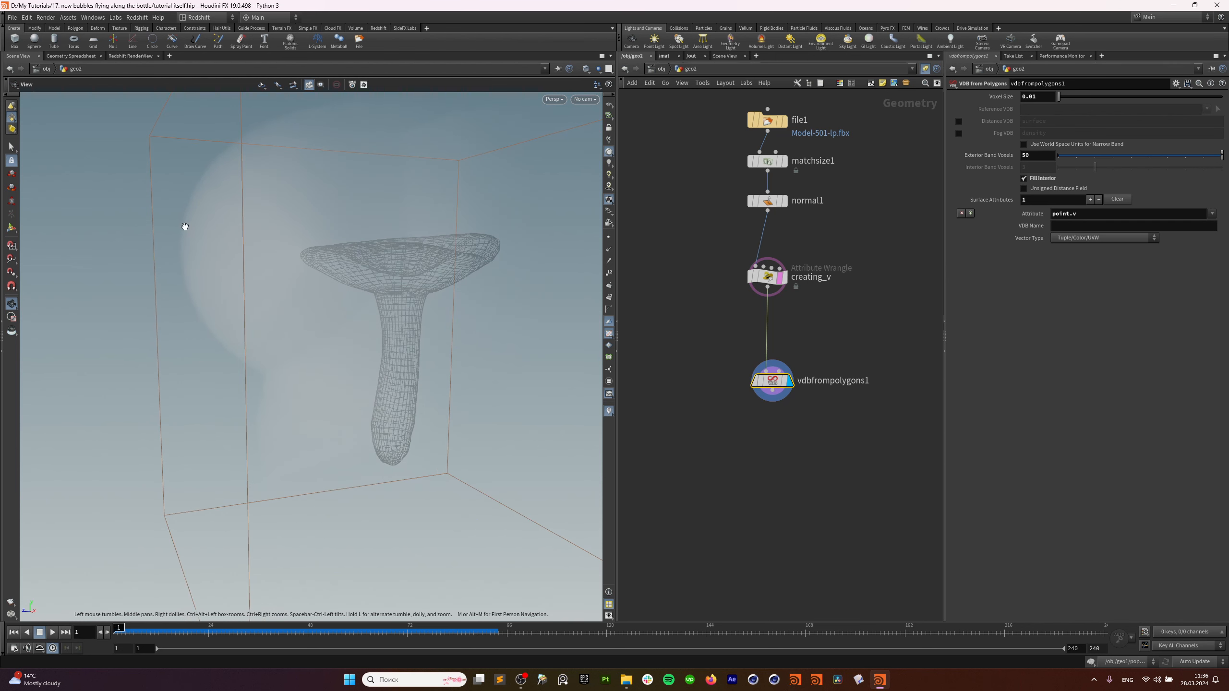
left_click_drag(242, 225, 370, 225)
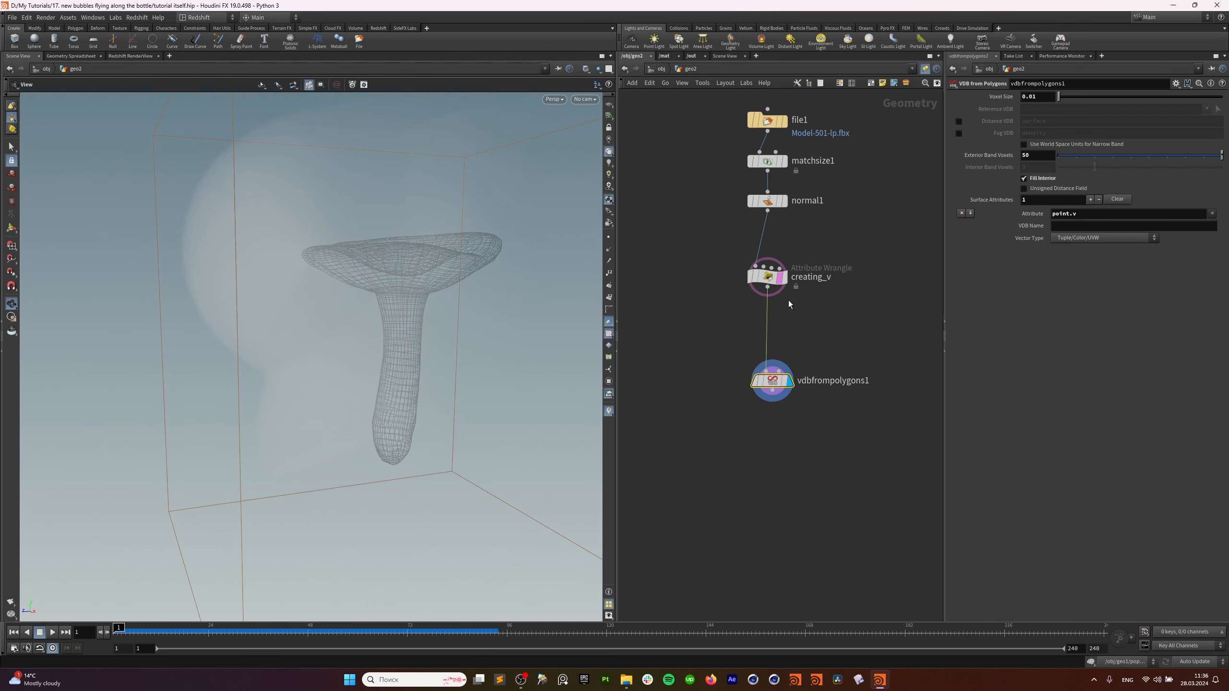
left_click(780, 277)
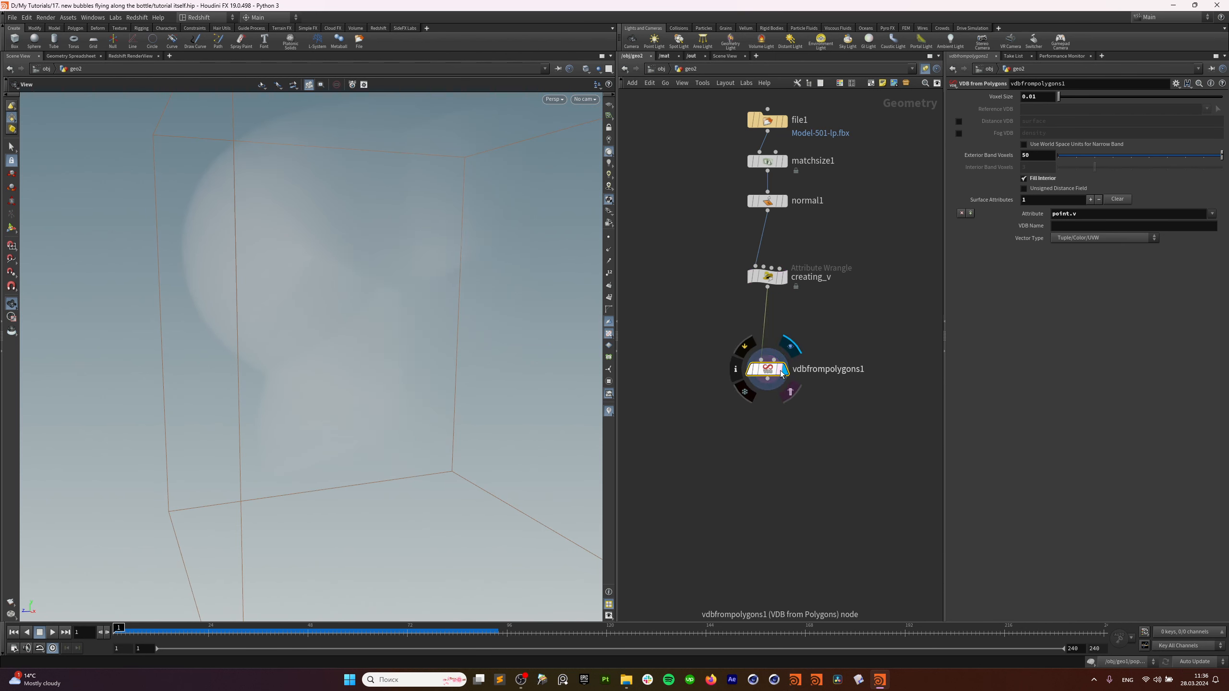
left_click_drag(772, 383, 766, 362)
middle_click_drag(790, 429, 778, 370)
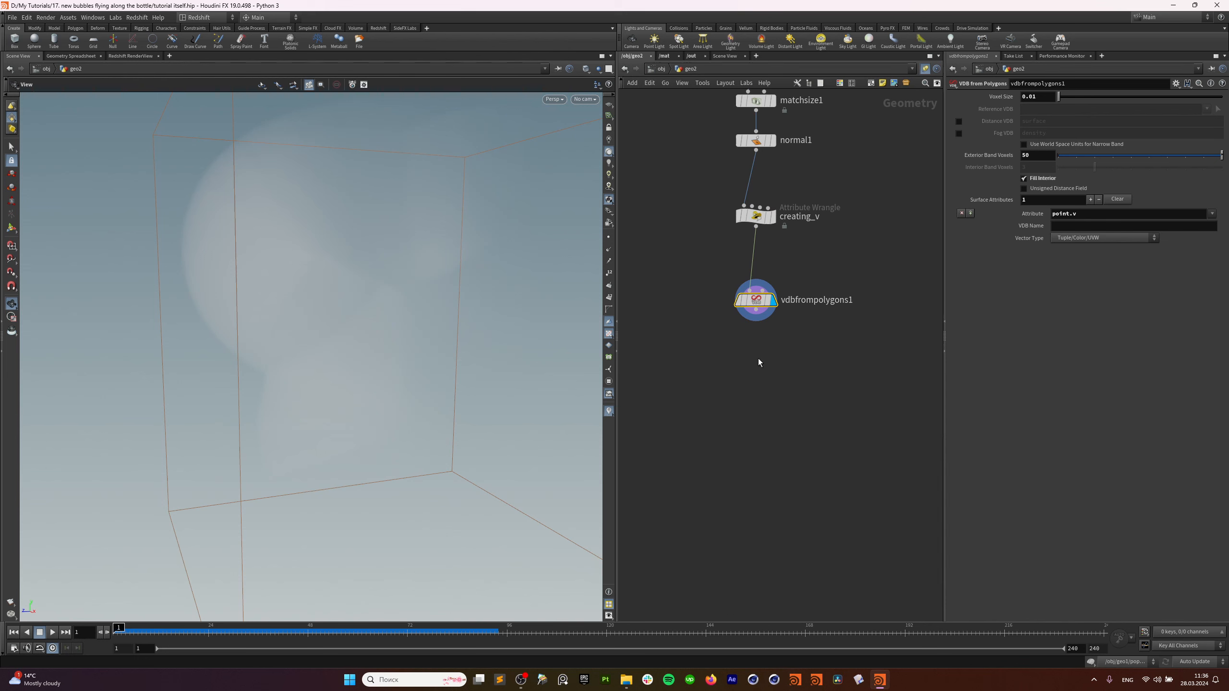
left_click_drag(430, 334, 427, 334)
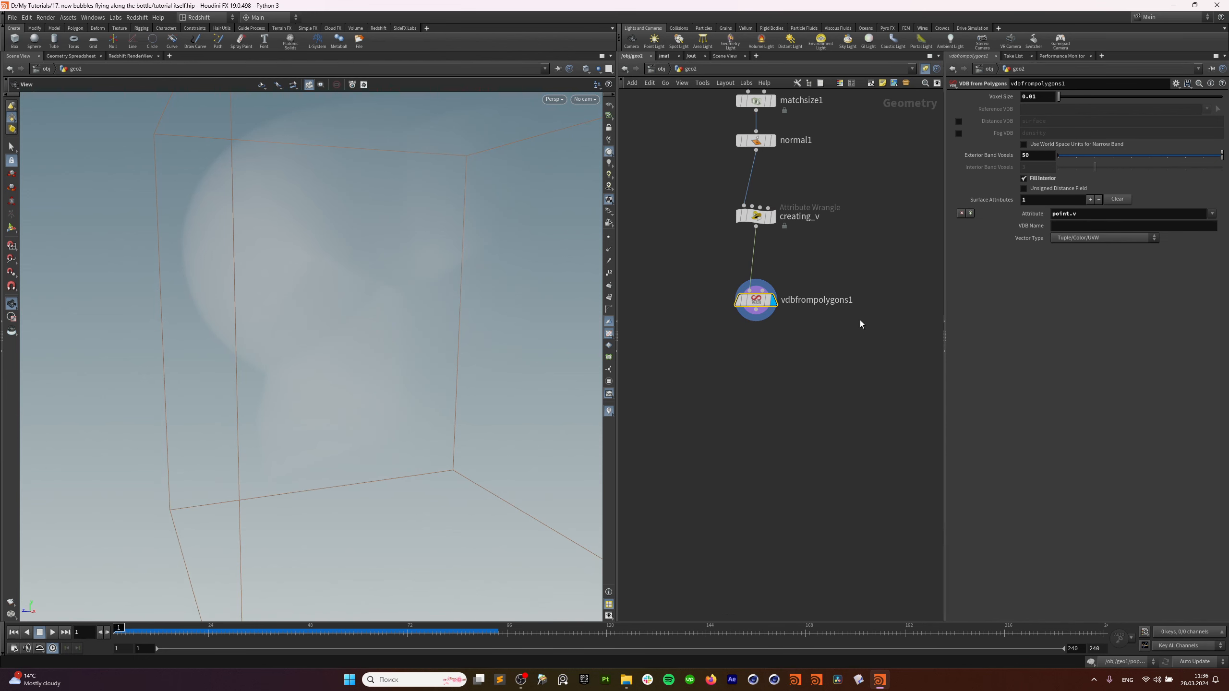
middle_click_drag(746, 380, 763, 354)
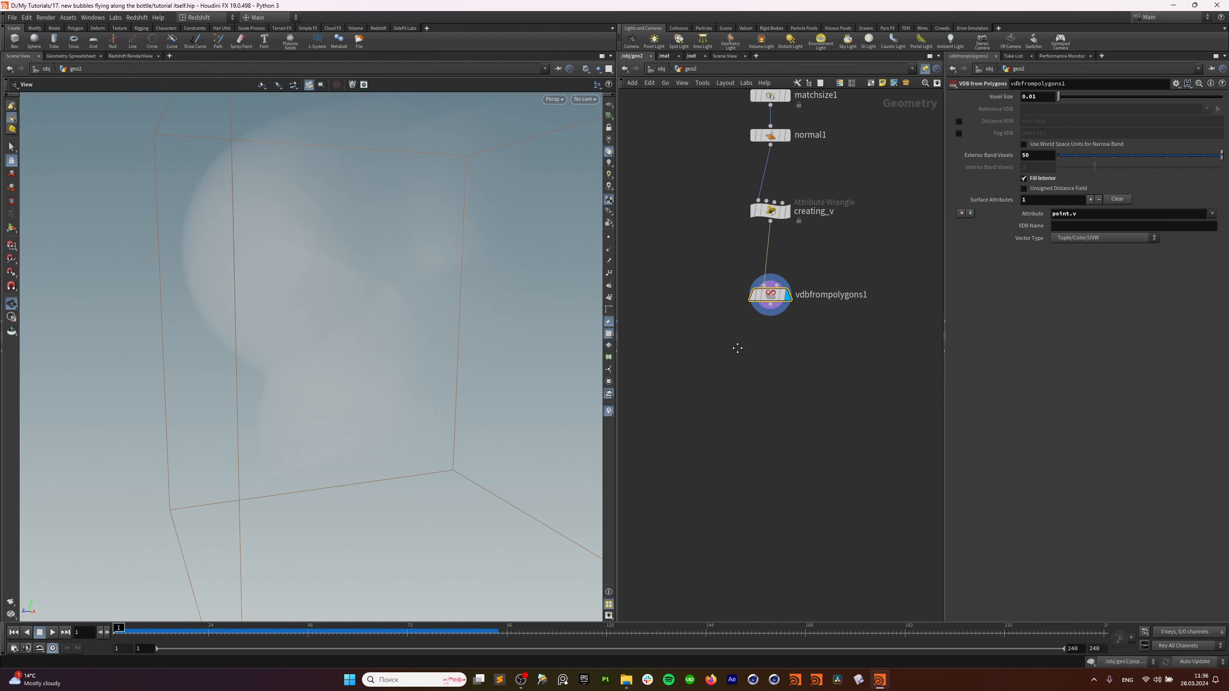
mouse_move(735, 349)
middle_mouse_down()
mouse_move(724, 420)
mouse_move(741, 355)
middle_mouse_up()
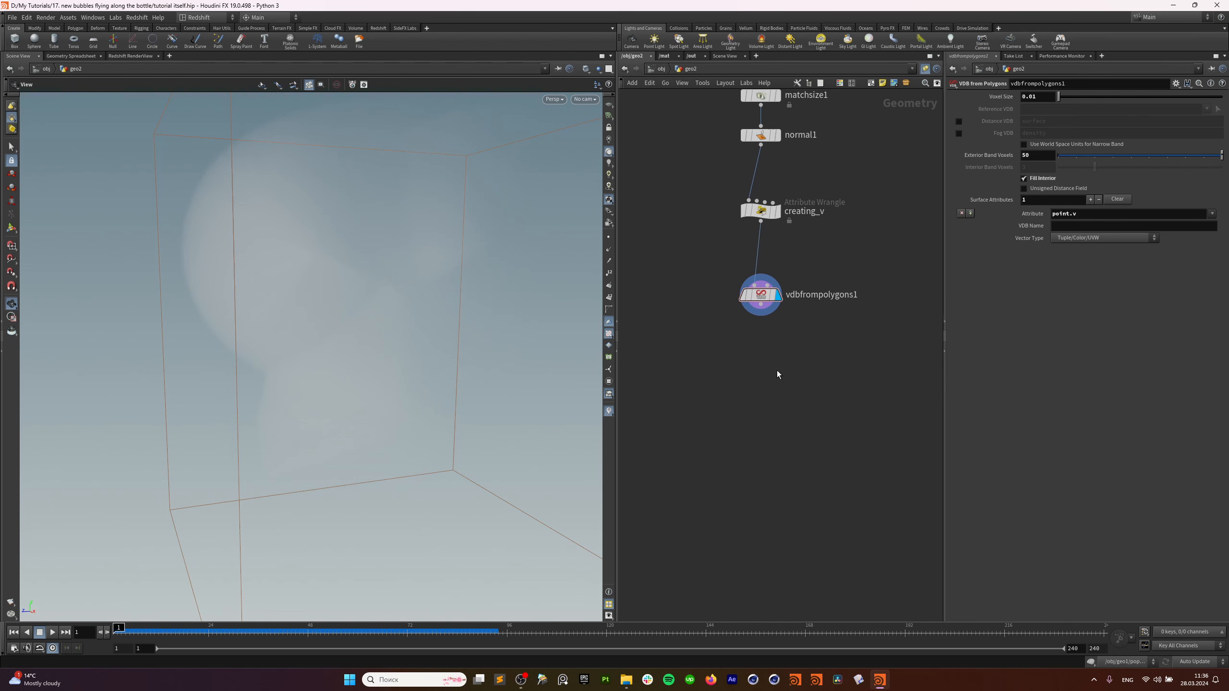
Add a Points from Volume node below the VDB from Polygons node.
key("Tab")
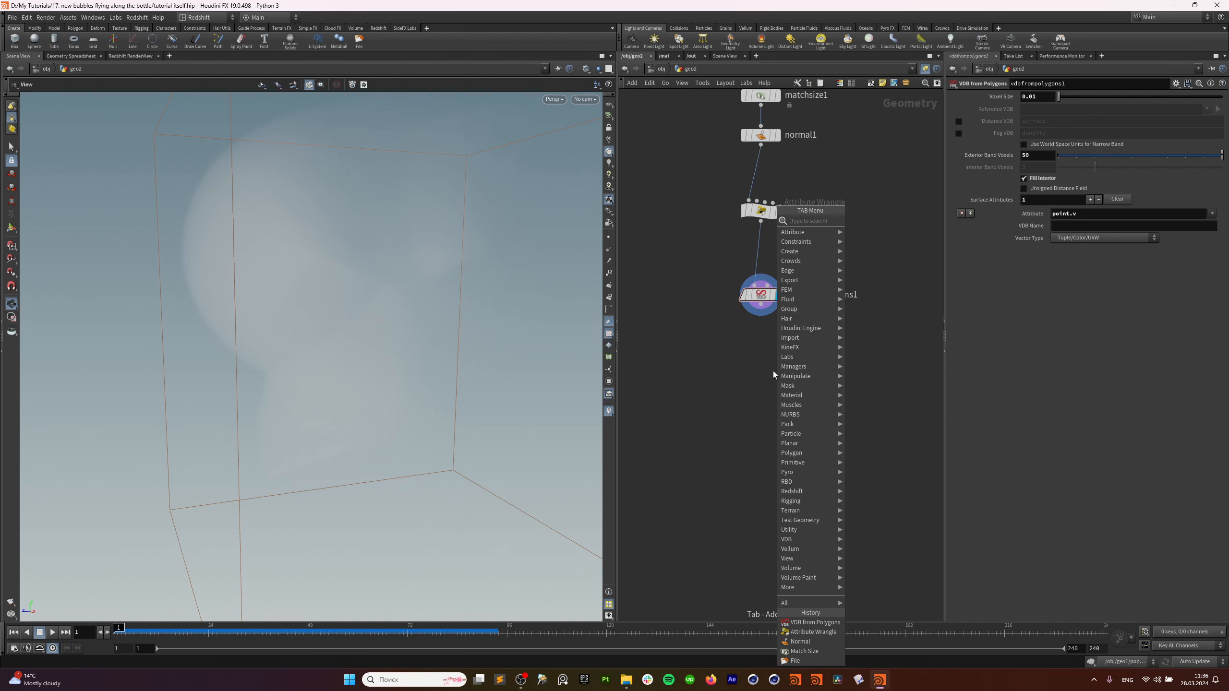
type("poi")
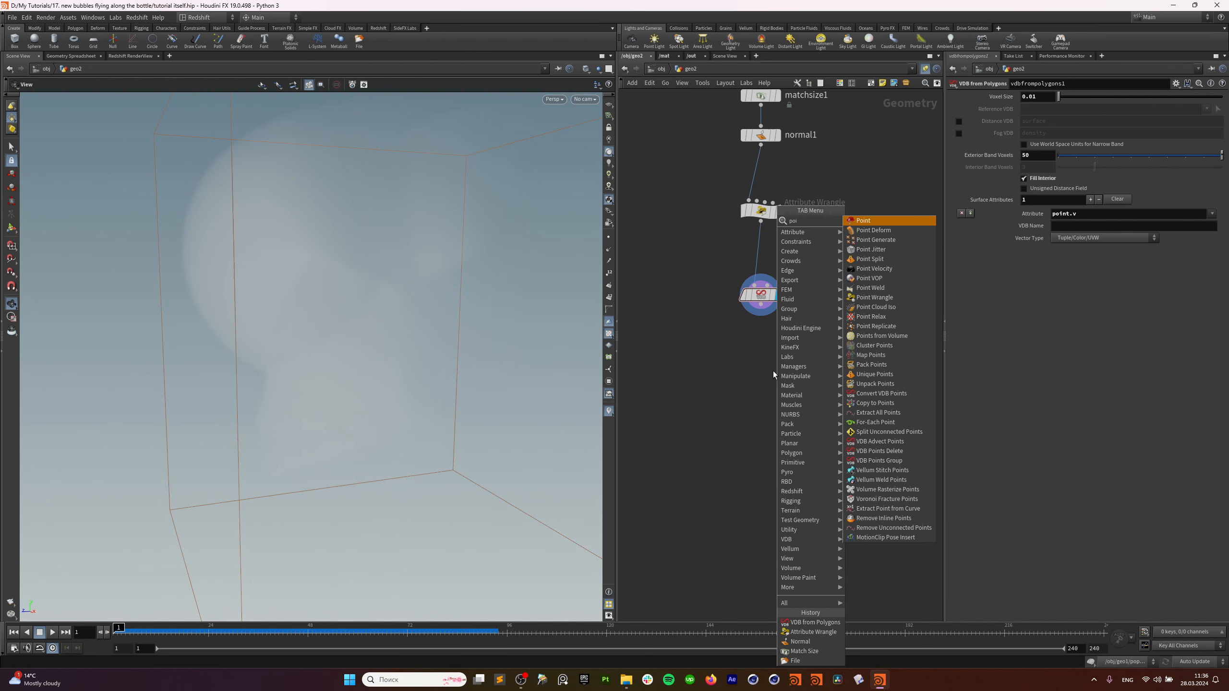
type("n f vo")
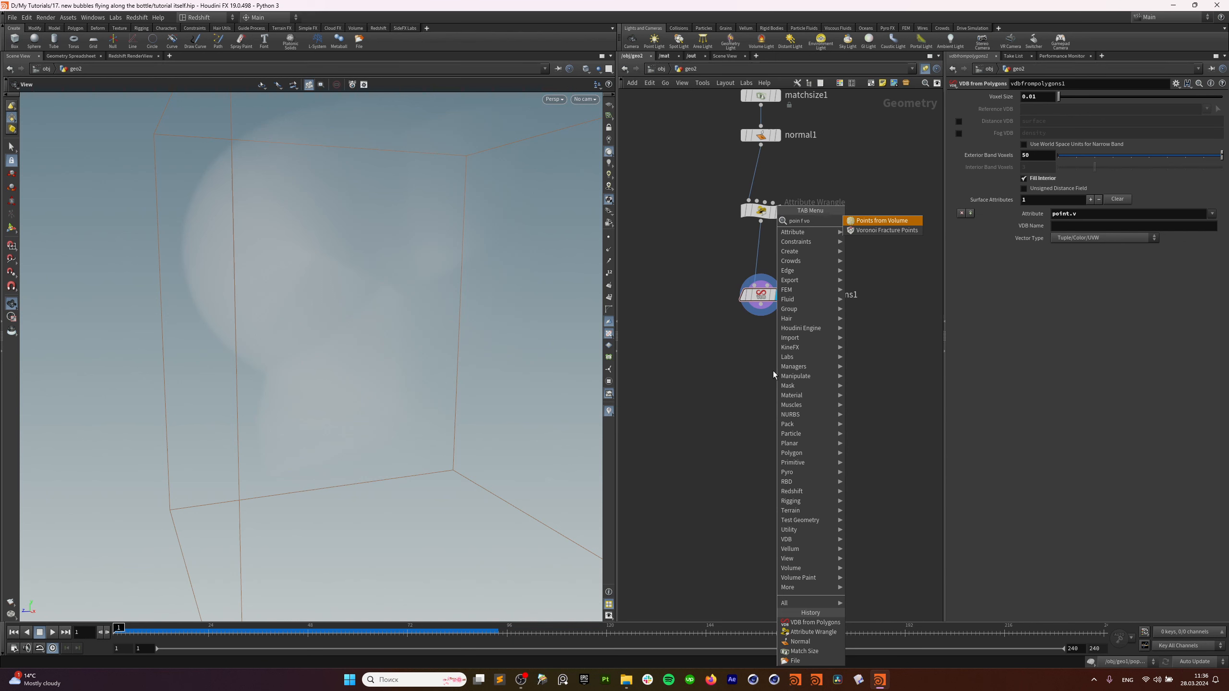
left_click(861, 222)
left_click(760, 400)
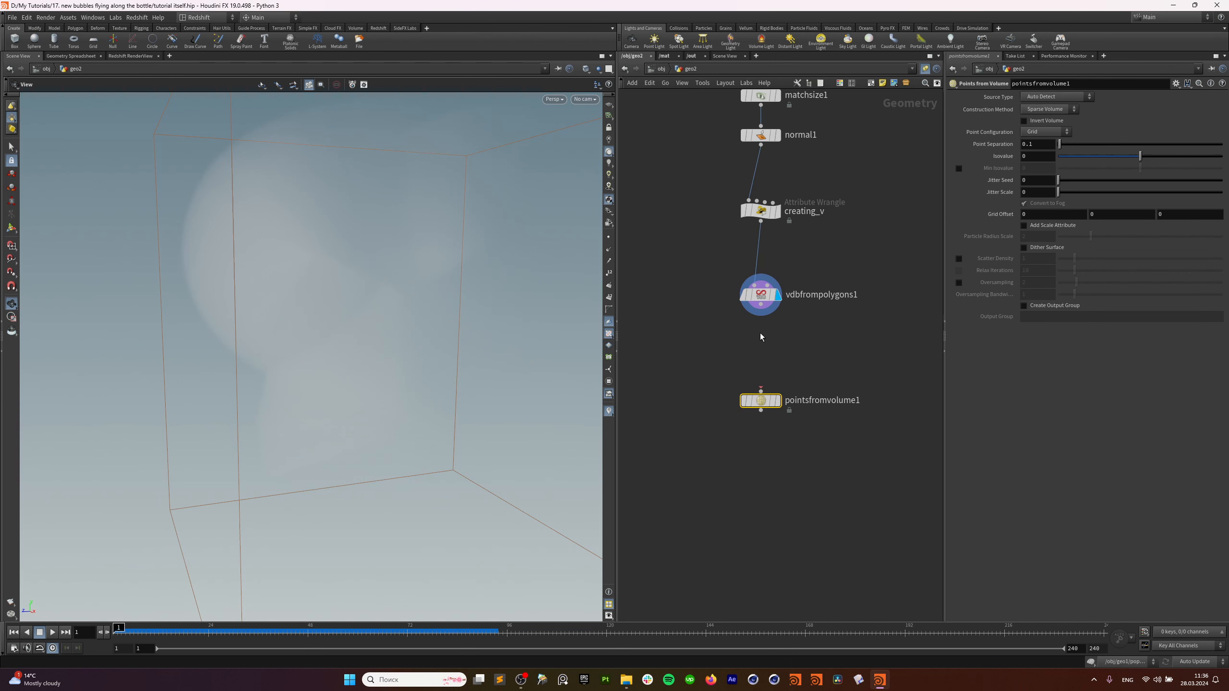
left_click_drag(761, 295, 697, 291)
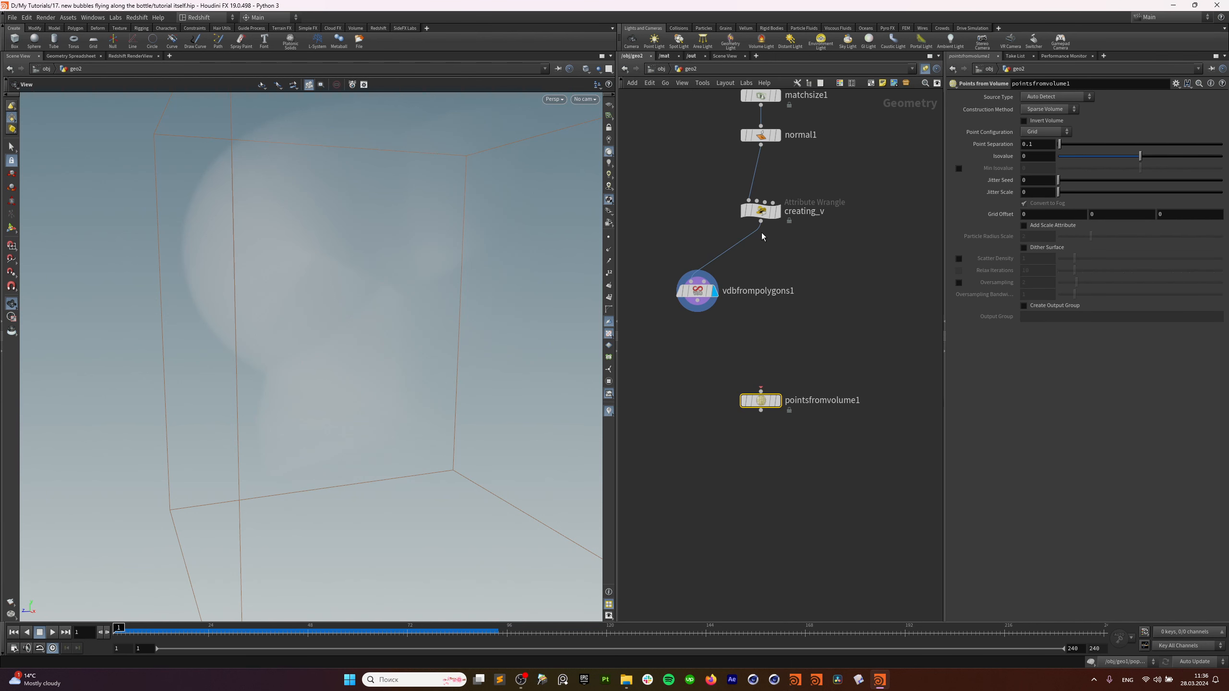
left_click(886, 437)
Add a Volume Trail node and place it below, down and to the right.
key("Tab")
type("tr")
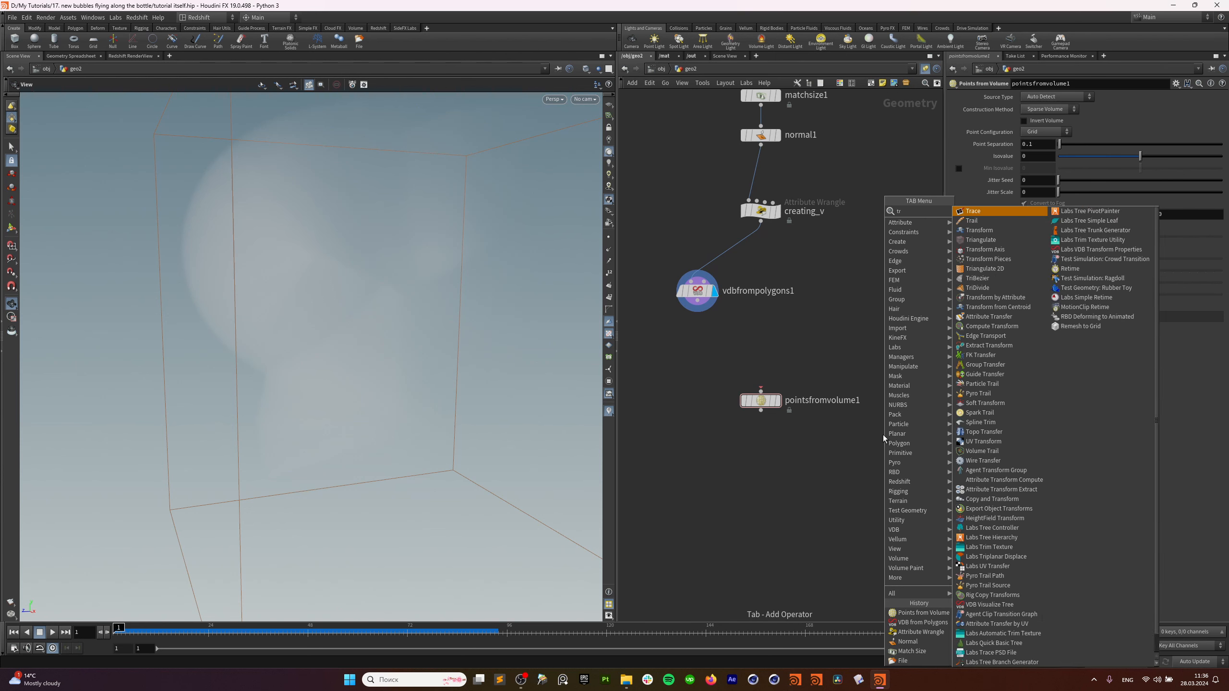
type("a")
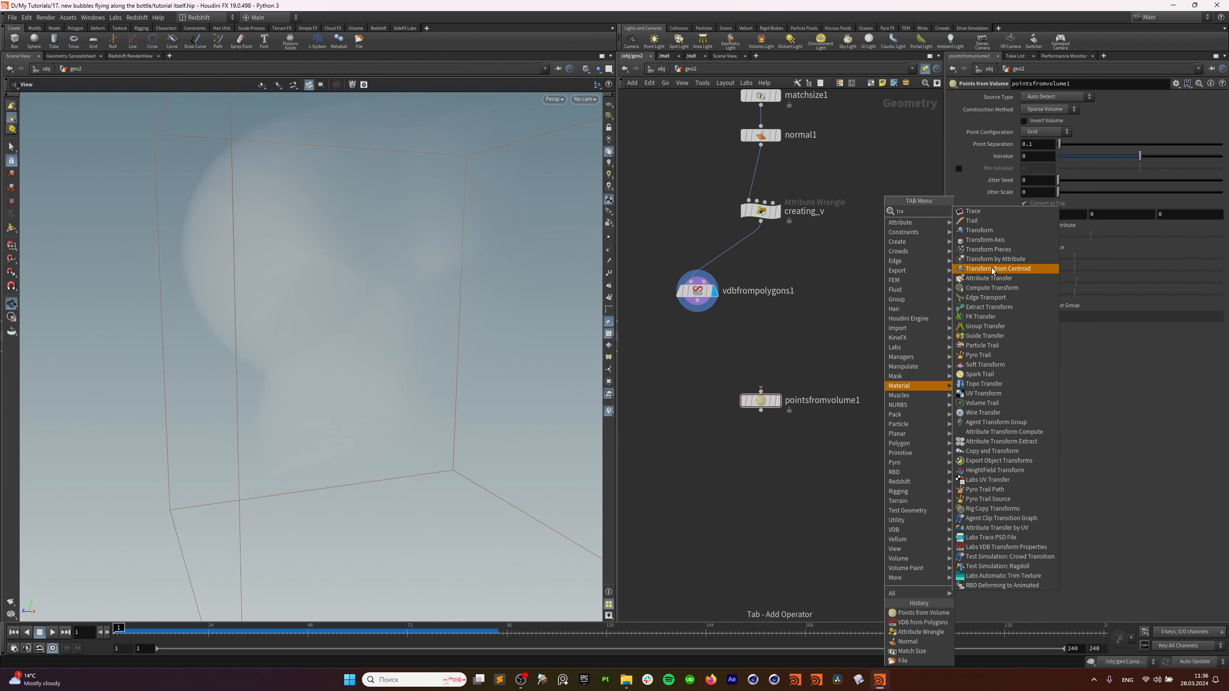
type(" v")
left_click(996, 212)
left_click(795, 375)
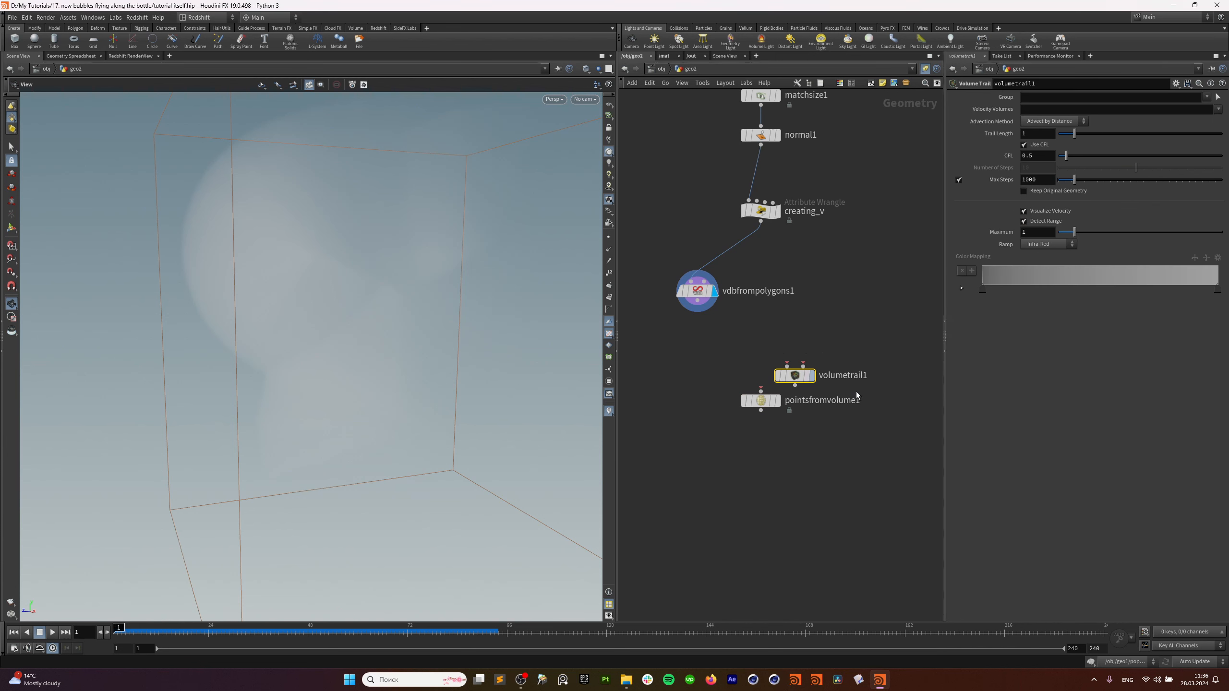
left_click_drag(795, 376, 836, 457)
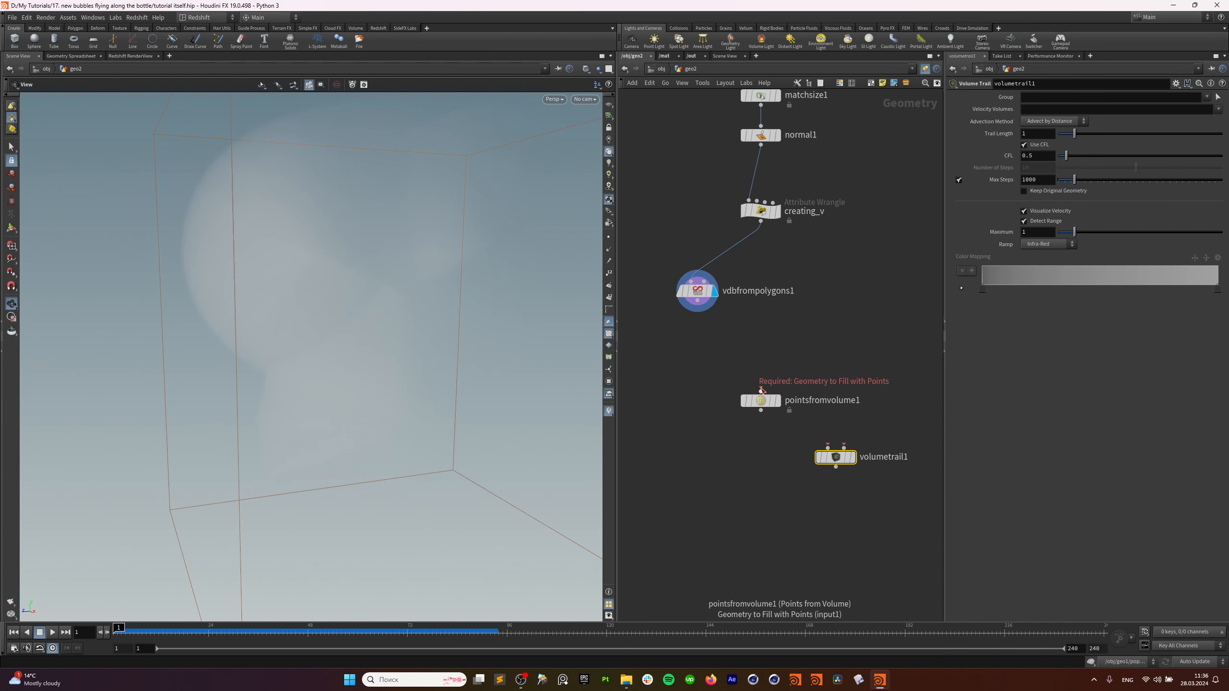
Wire the VDB output into pointsfromvolume1 and display it.
left_click_drag(762, 390, 692, 325)
left_click(778, 401)
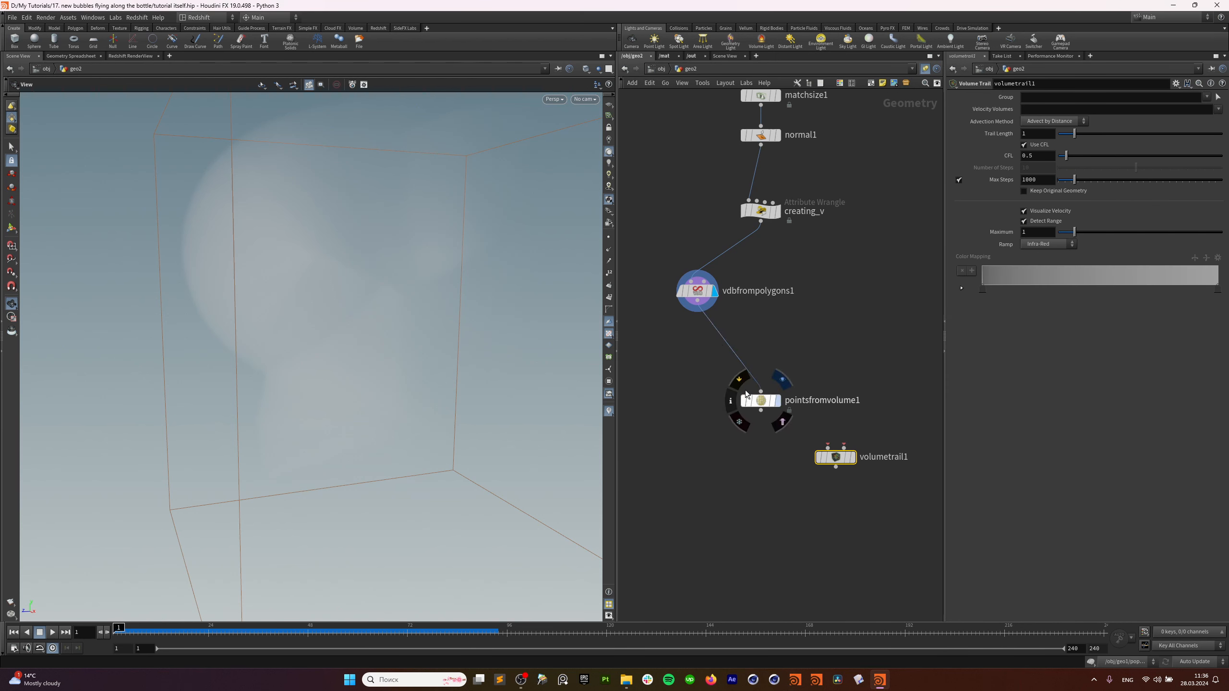
left_click_drag(754, 400, 721, 381)
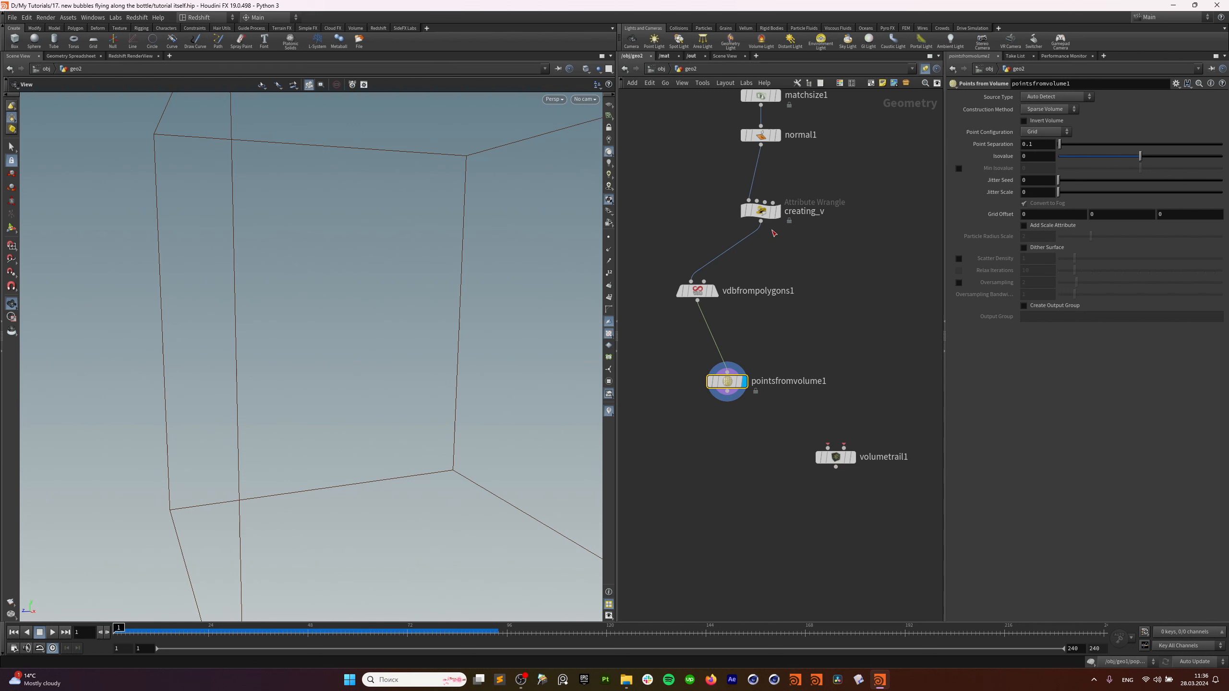
left_click_drag(697, 290, 800, 290)
Set Point Separation to 0.01, then settle on 0.05.
left_click(1049, 146)
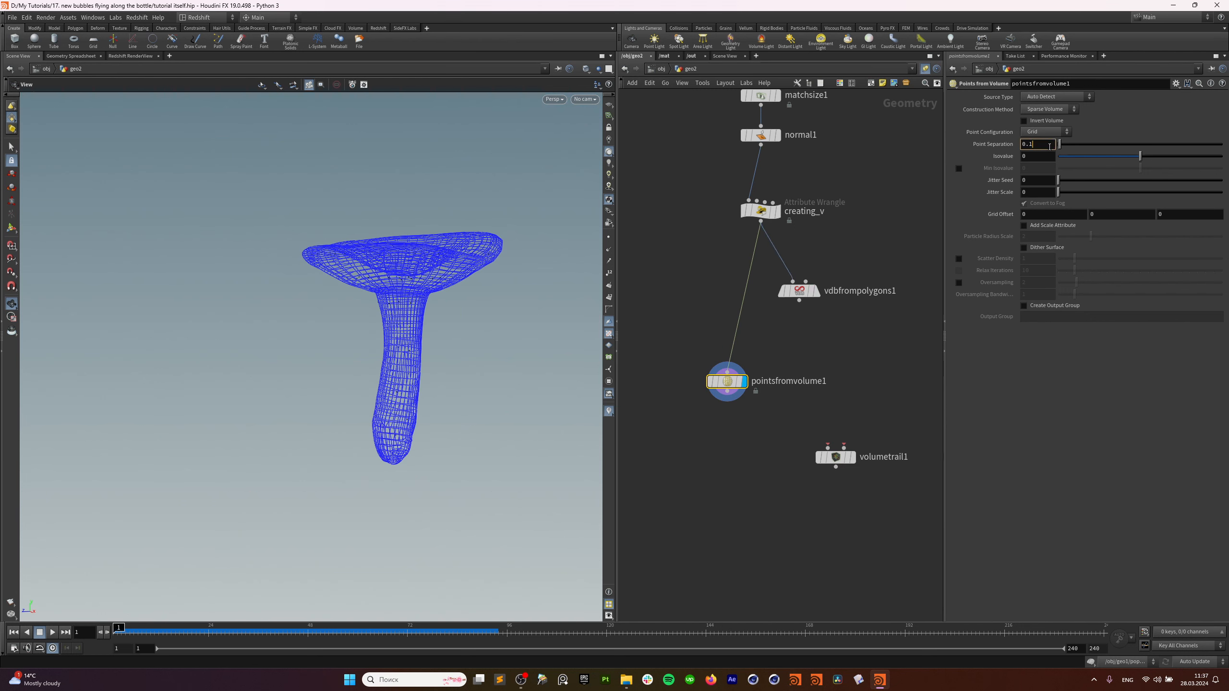
key("Return")
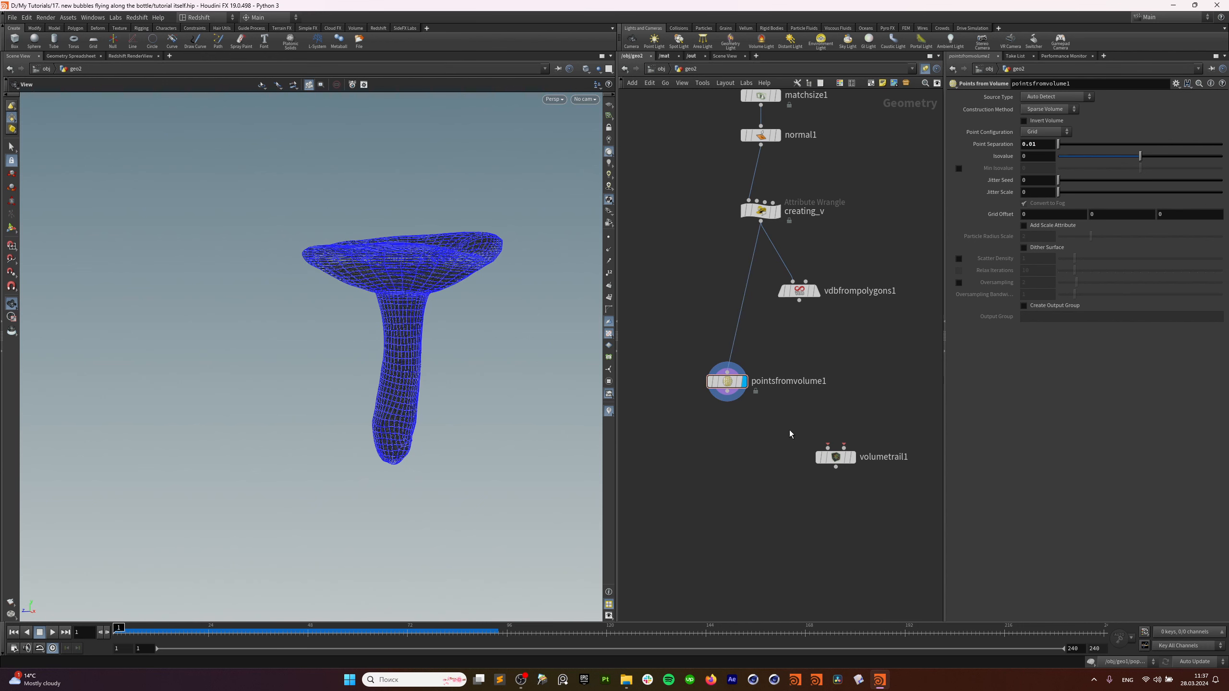
left_click(1046, 146)
key("Return")
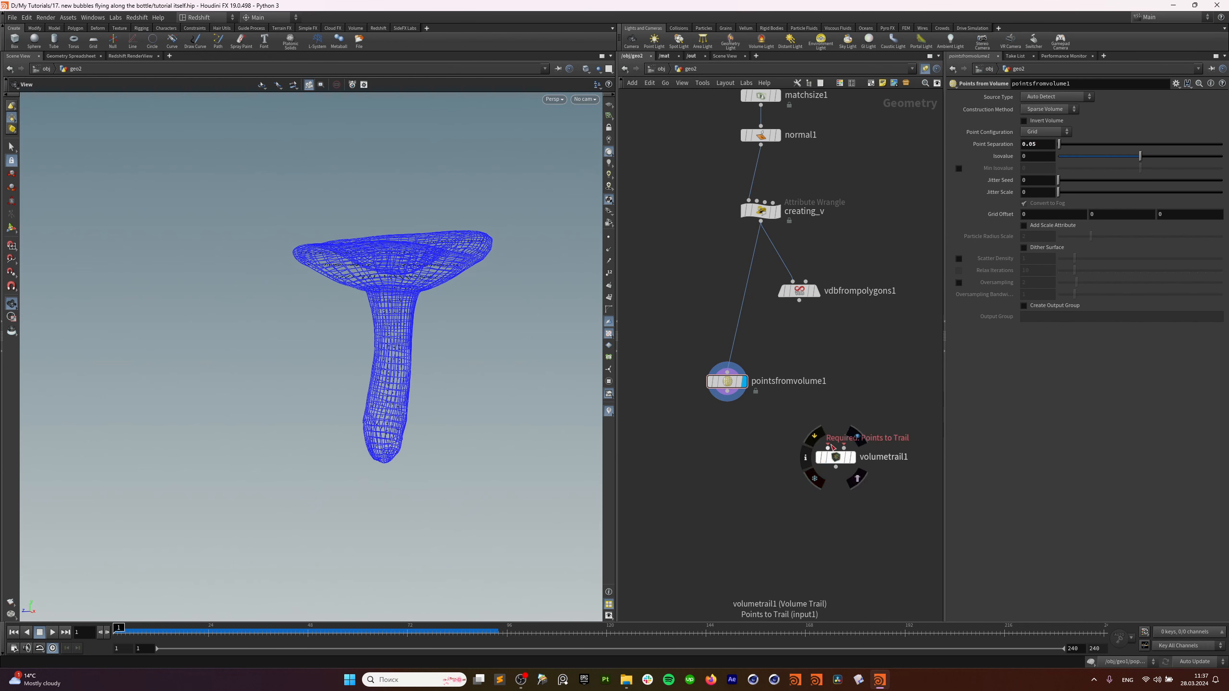
Wire pointsfromvolume1 and vdbfrompolygons1 into volumetrail1's two inputs and display it.
left_click(832, 448)
left_click(728, 393)
left_click(799, 301)
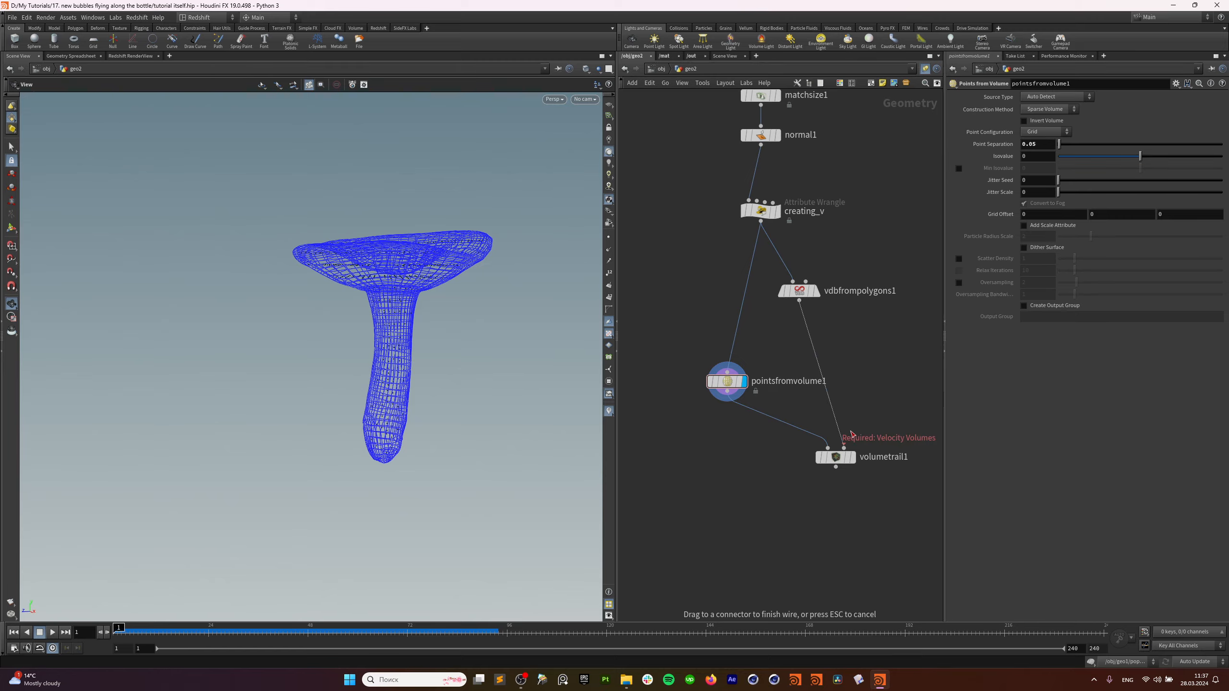
left_click(851, 436)
left_click(853, 457)
left_click(837, 458)
Orbit the viewport to inspect the coloured velocity trails through the bottle shape.
left_click_drag(406, 331, 394, 338)
middle_click_drag(393, 338, 371, 377)
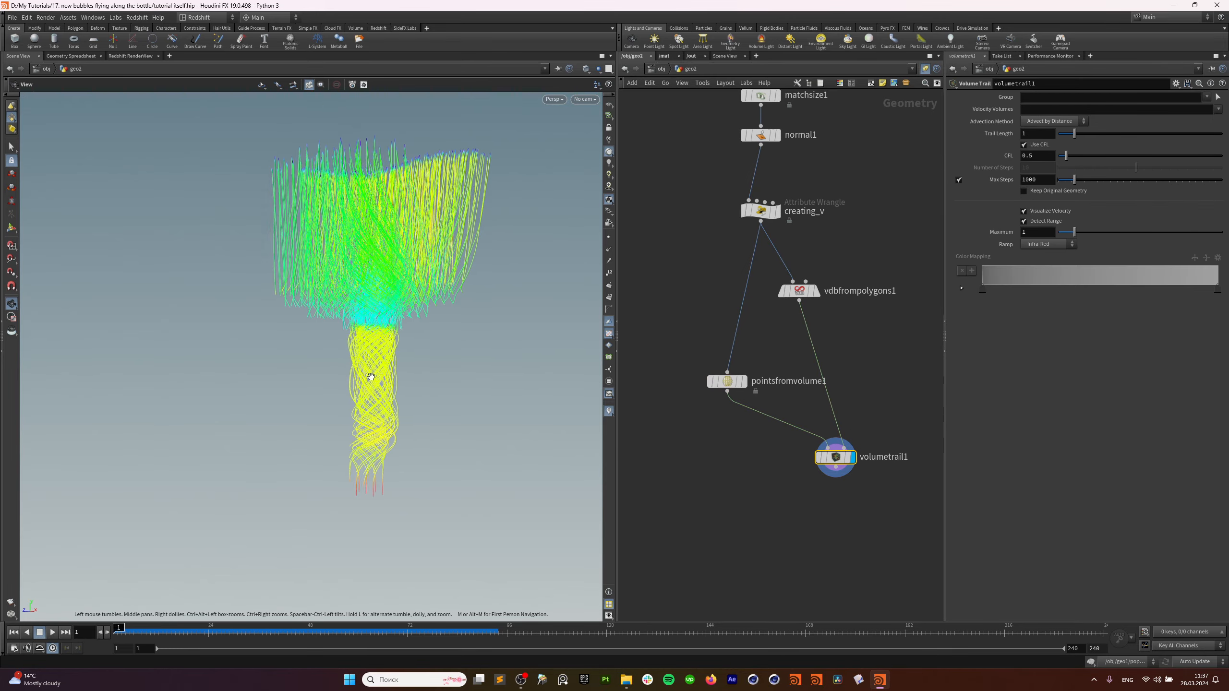
left_click_drag(371, 377, 383, 499)
left_click_drag(378, 364, 381, 331)
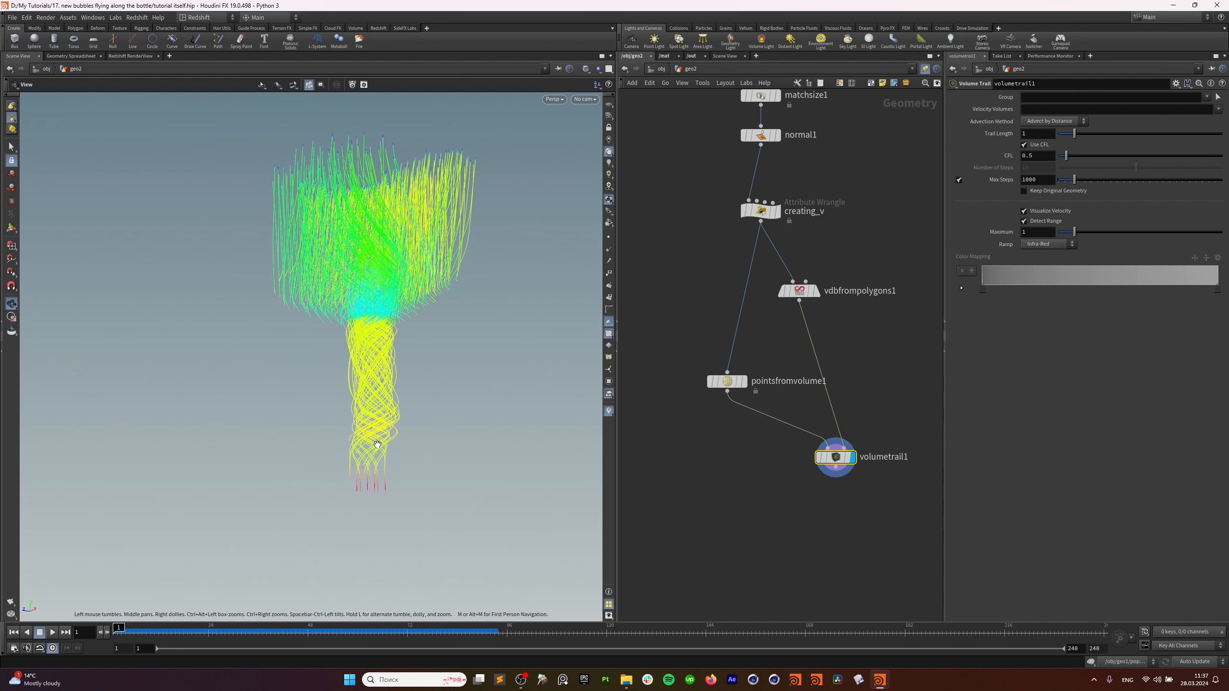
left_click_drag(382, 428, 389, 417)
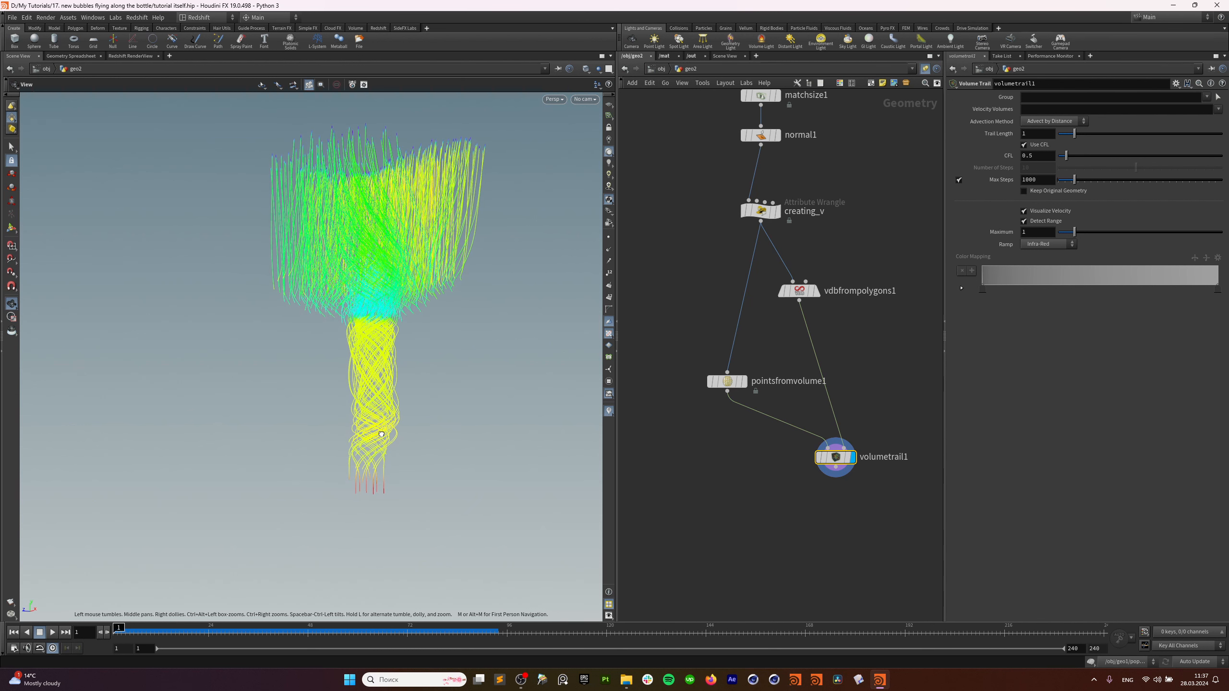
left_click_drag(380, 349, 422, 281)
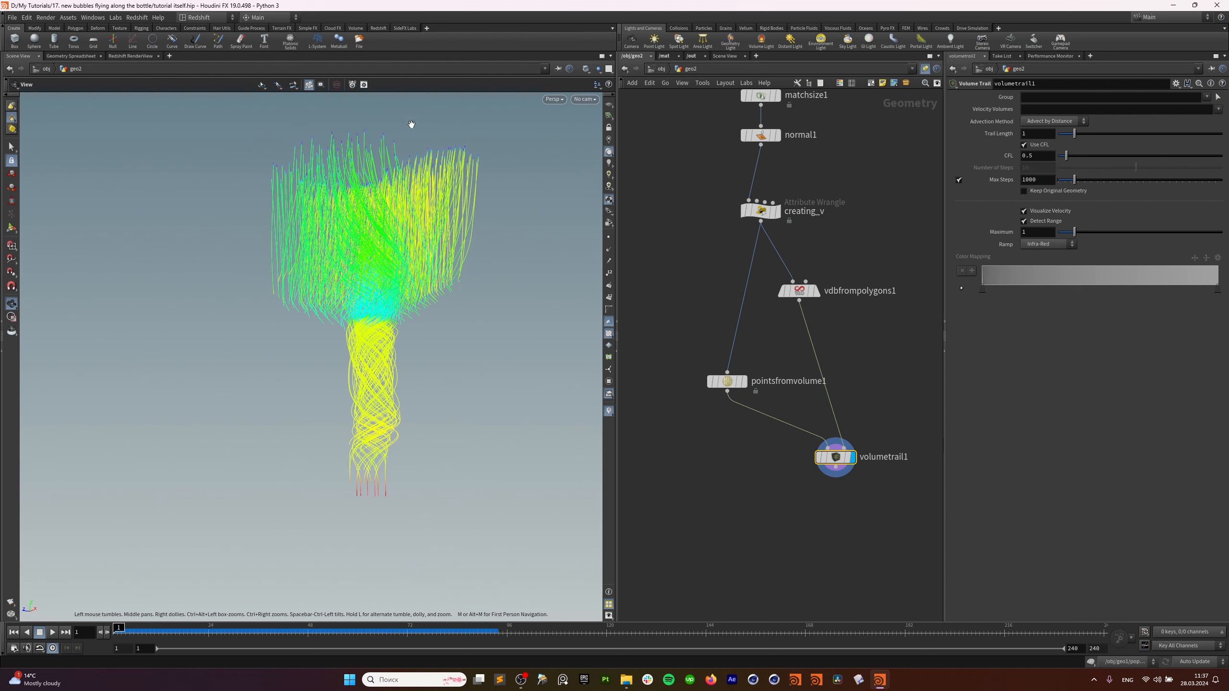
left_click_drag(800, 291, 782, 298)
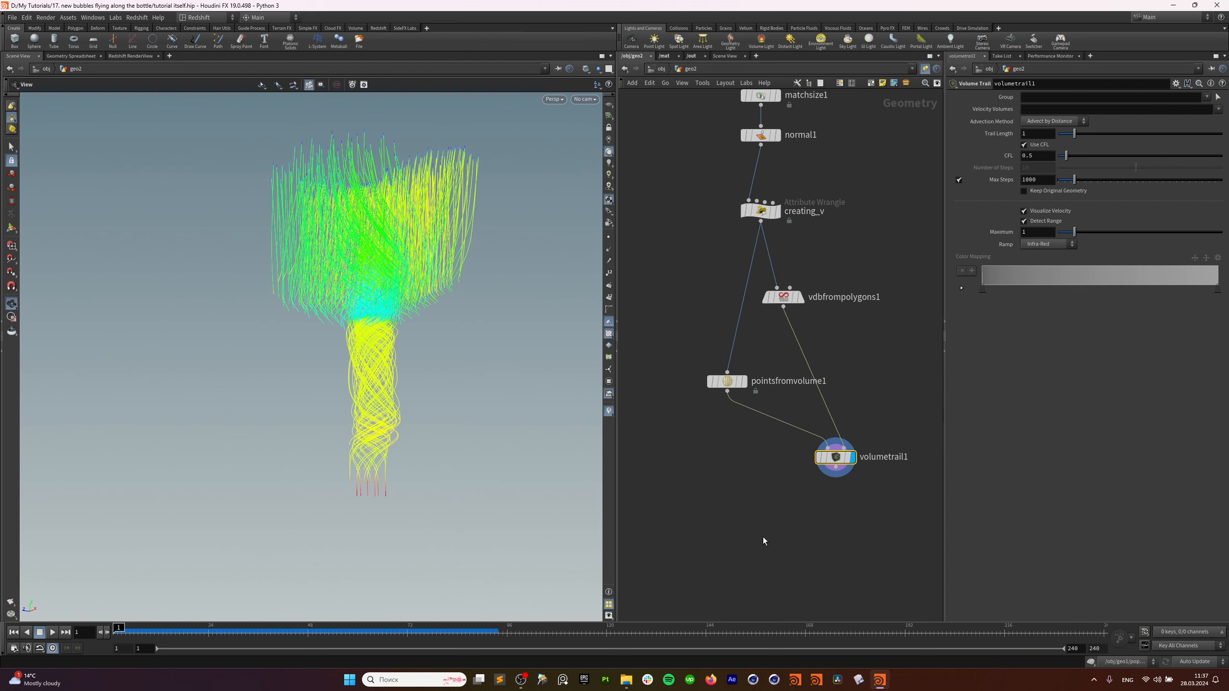
key("Tab")
Add a displayed Null under vdbfrompolygons1 and arrange pointsfromvolume1 and volumetrail1 to its left.
type("null")
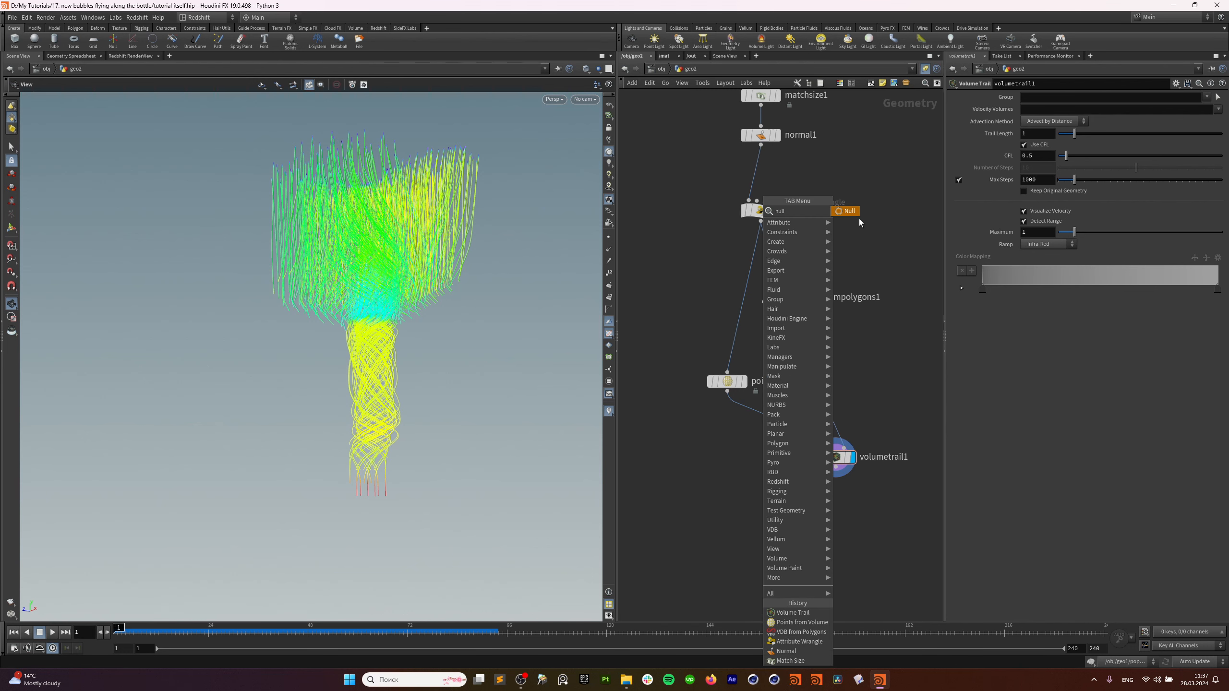
key("Return")
left_click(752, 494)
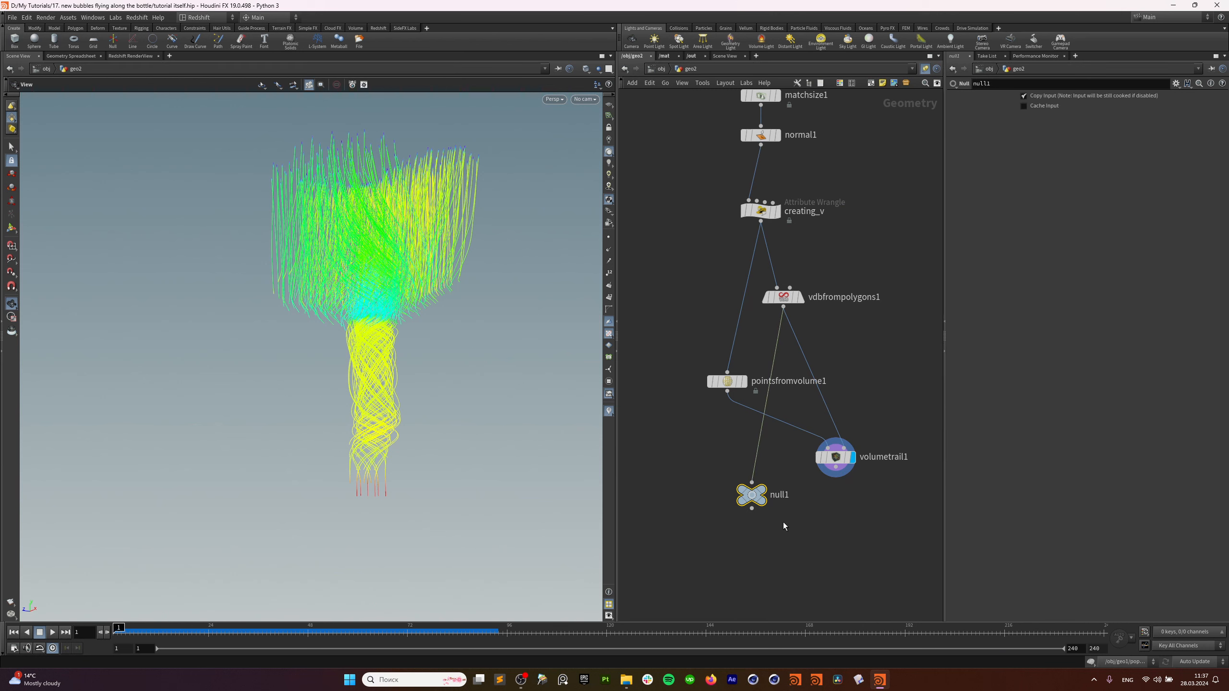
left_click(764, 488)
left_click_drag(766, 488, 775, 481)
left_click(844, 458)
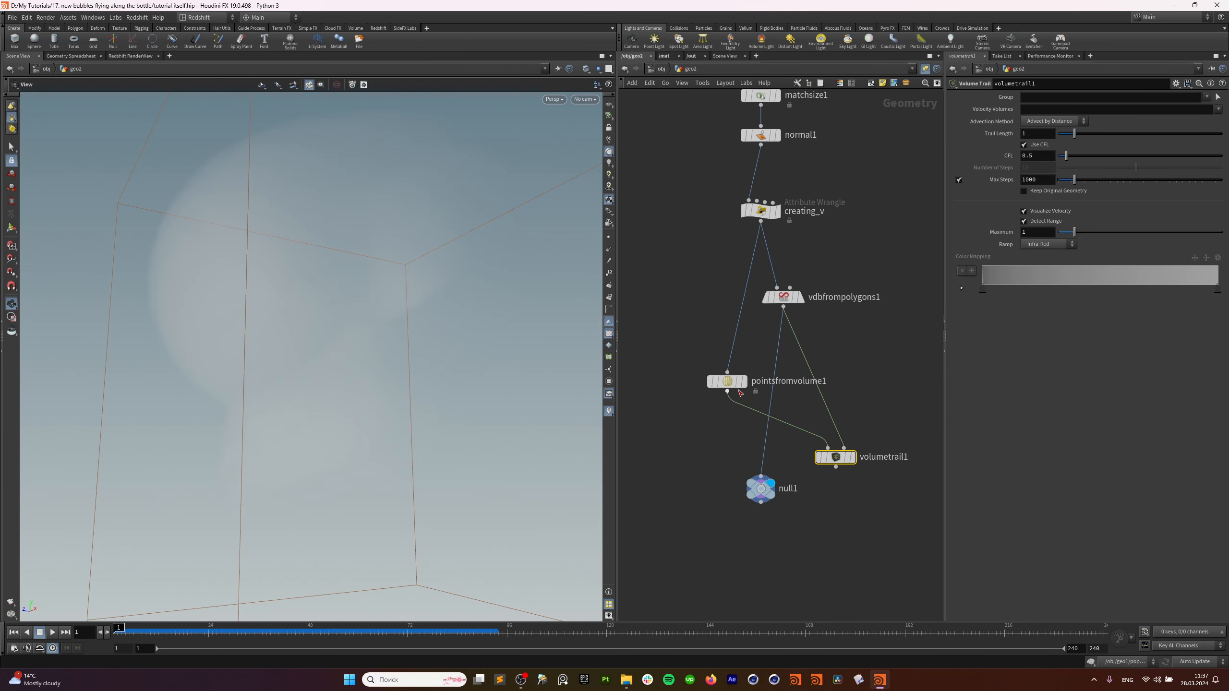
left_click_drag(727, 382, 669, 332)
left_click_drag(837, 457, 686, 382)
left_click_drag(789, 298, 769, 306)
Rename the null to OUT_vel and zoom out the network.
double_click(790, 489)
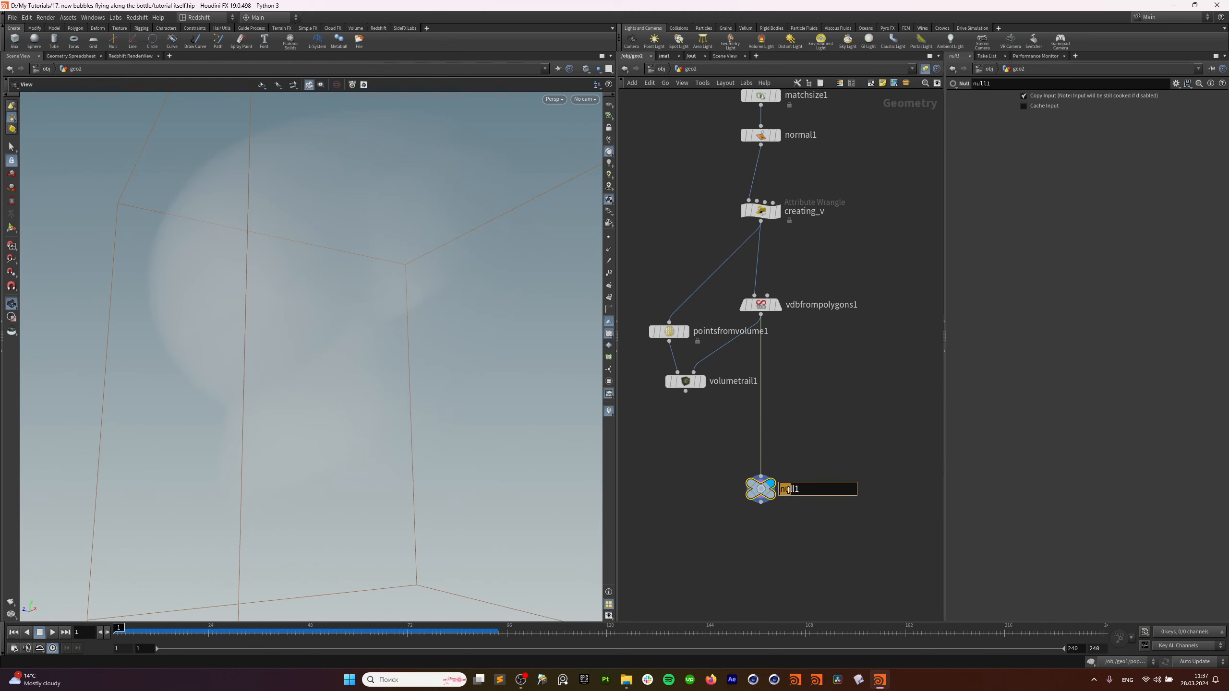
key("Right")
key("BackSpace")
key("BackSpace")
key("BackSpace")
key("BackSpace")
type("OUT_vel")
key("Return")
scroll(794, 358, "down", 5)
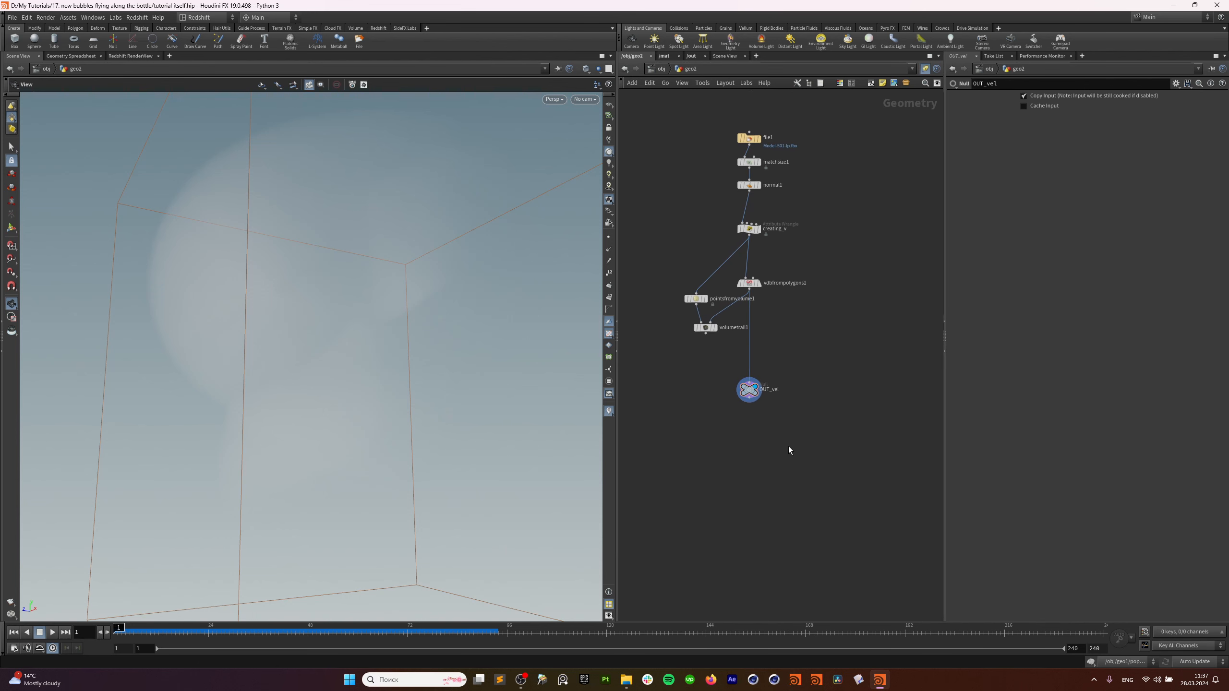
key("Tab")
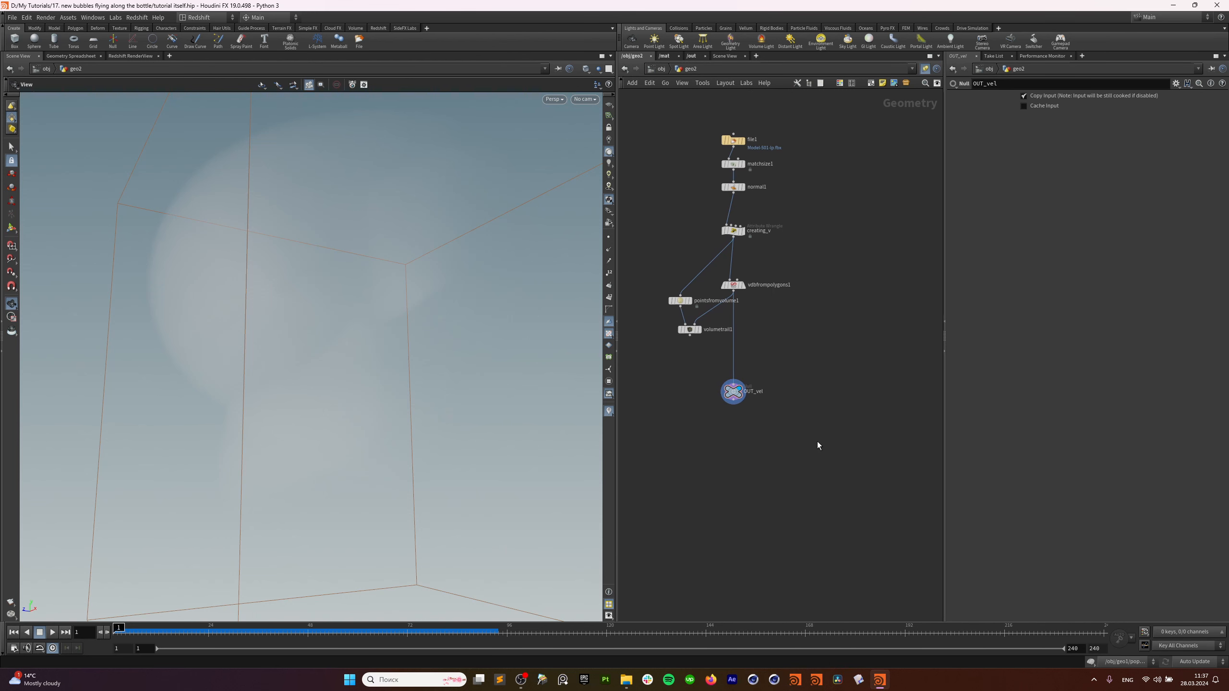
key("Tab")
Add an Object Merge node and place it beside file1.
type("ob mer")
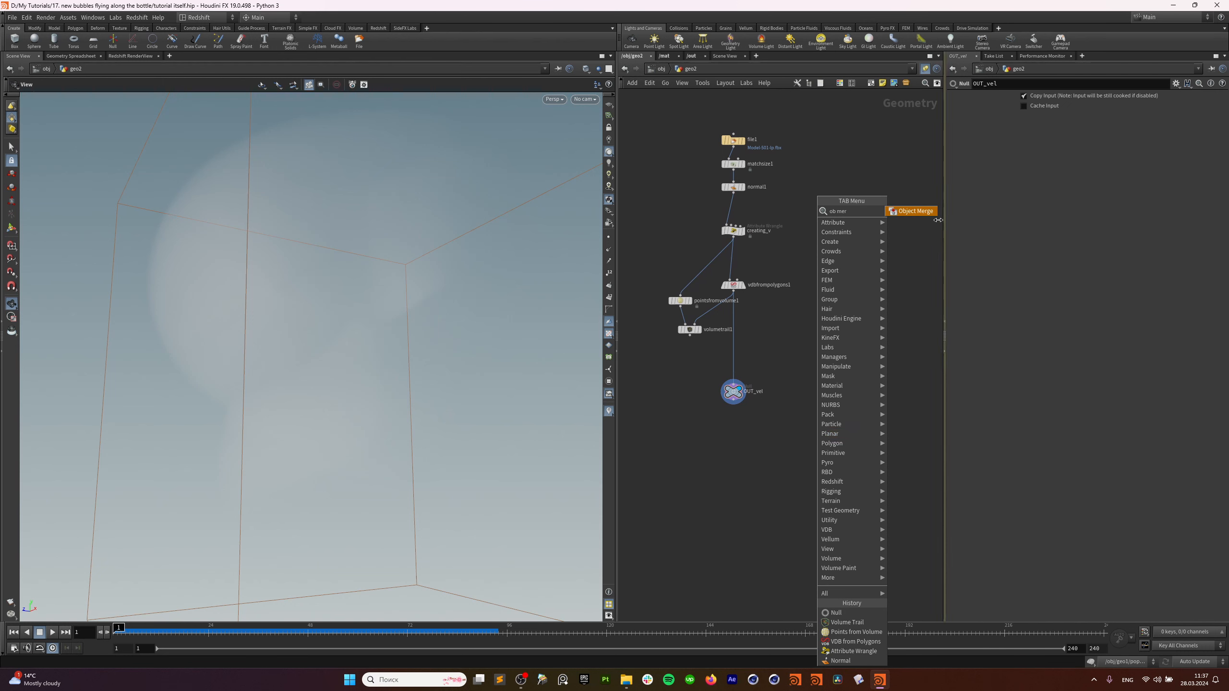
left_click(912, 211)
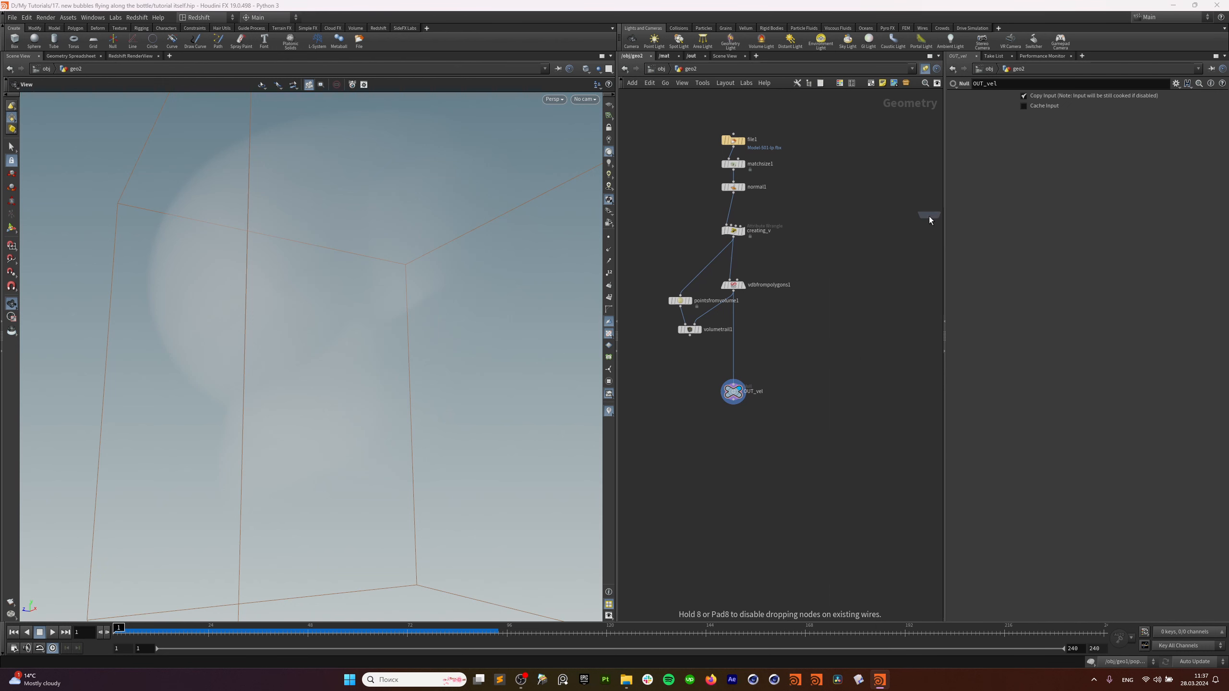
left_click(831, 427)
middle_click_drag(836, 432, 749, 526)
left_click_drag(748, 516, 820, 238)
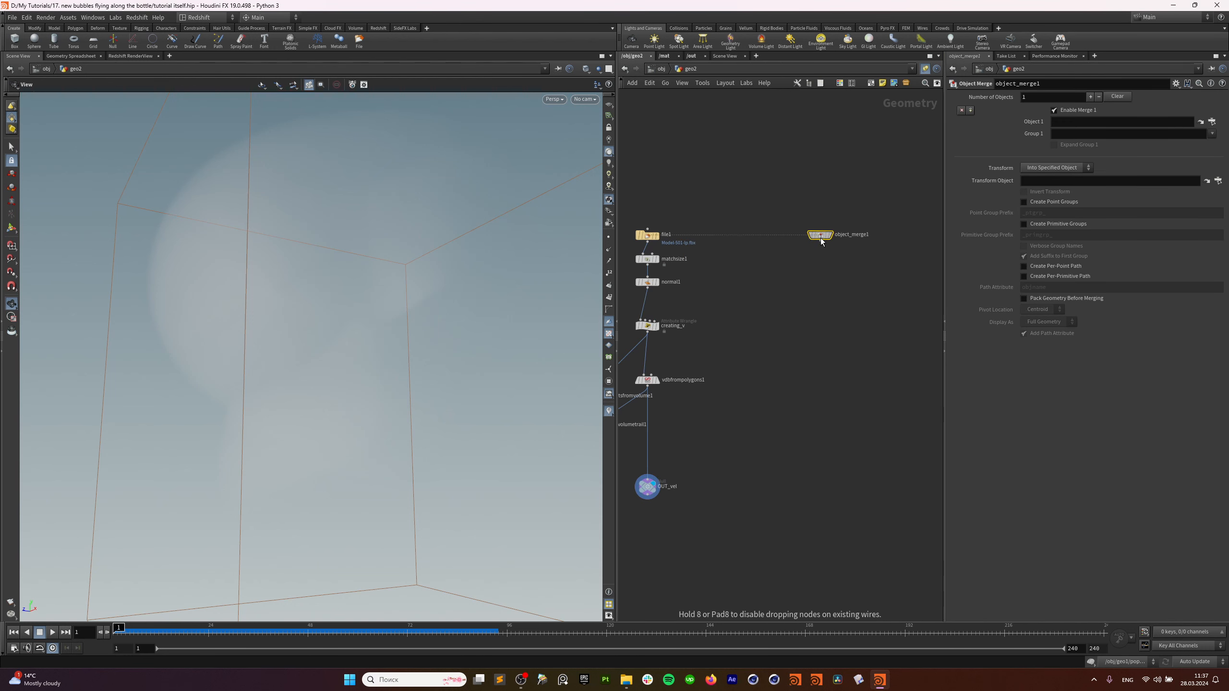
middle_click_drag(820, 238, 814, 258)
Set object_merge1's Object 1 path to /obj/geo2/file1.
left_click_drag(684, 230, 637, 266)
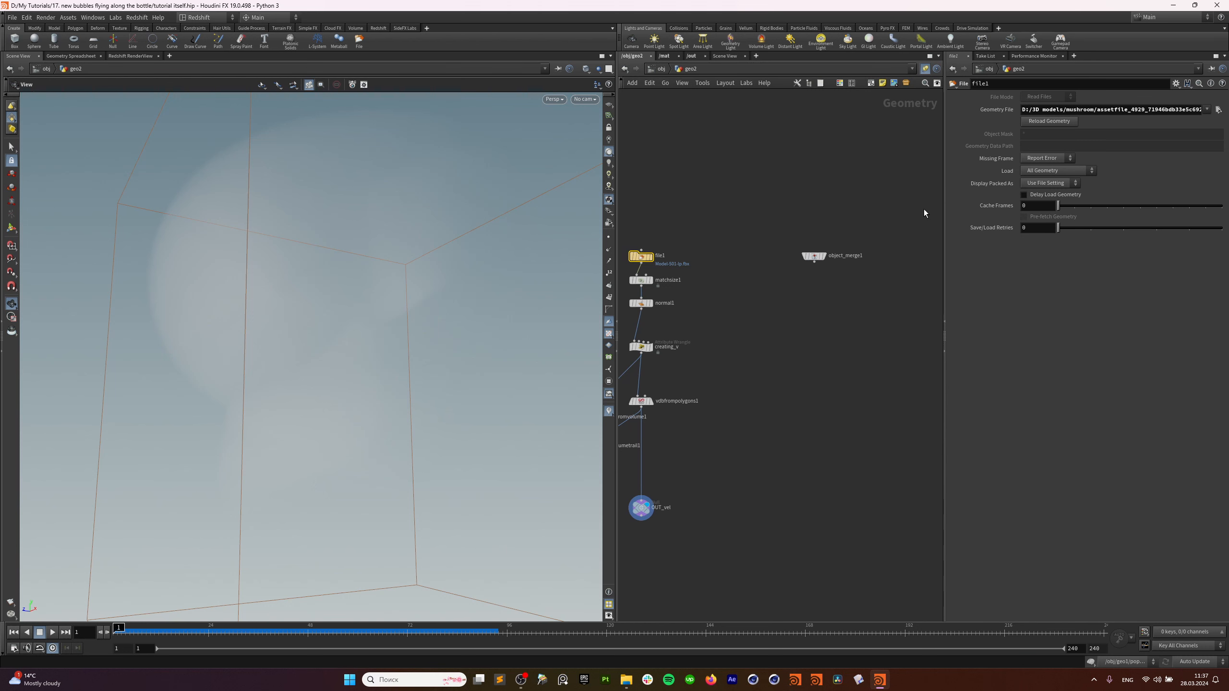
key("ctrl+c")
left_click_drag(839, 200, 797, 307)
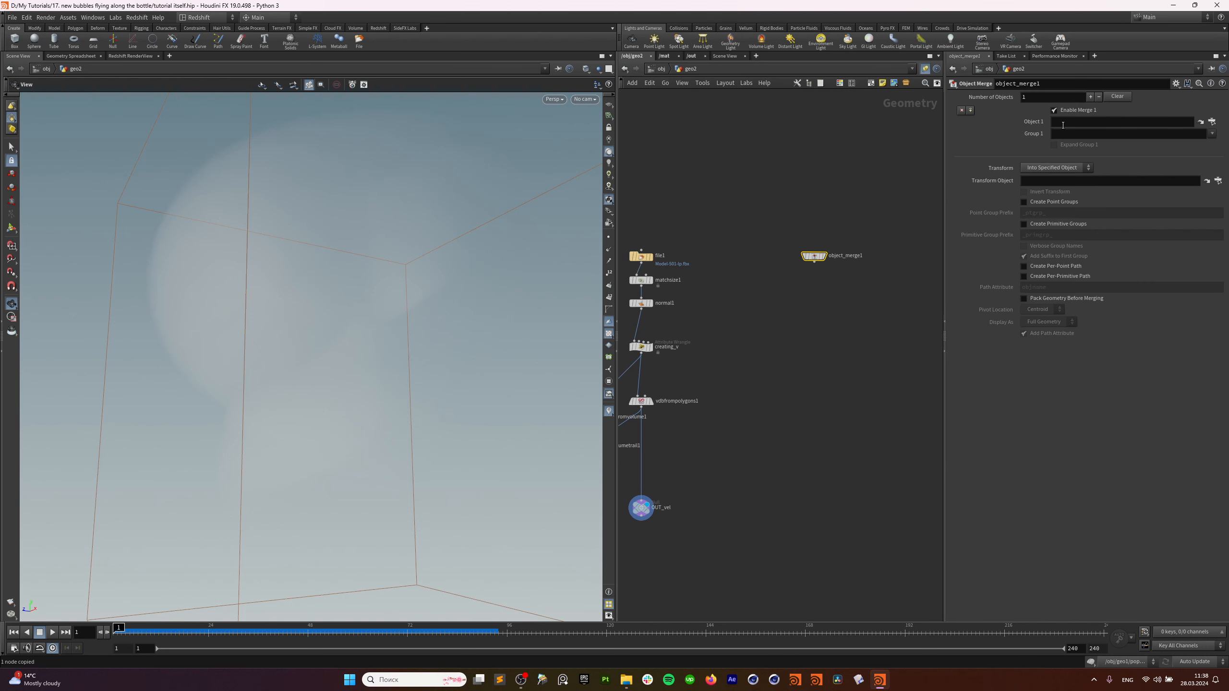
left_click(1062, 123)
key("ctrl+v")
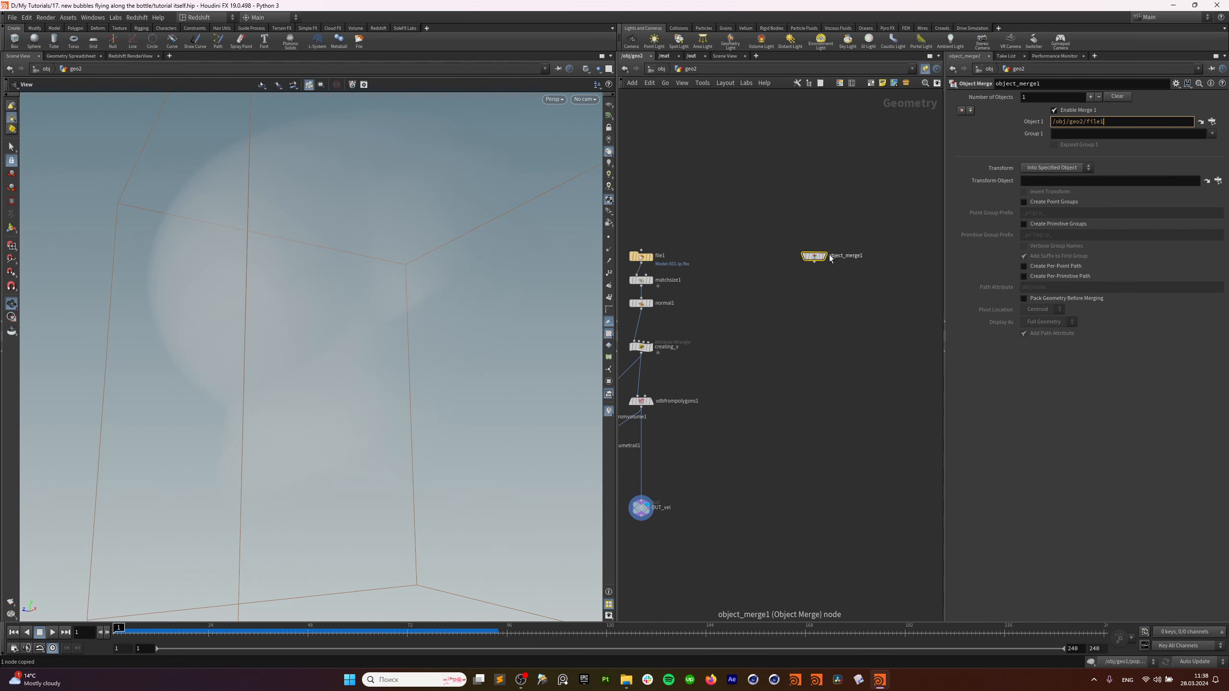
key("Return")
Change Object 1 to /obj/geo2/normal1 and orbit to inspect the mushroom model.
left_click(641, 280)
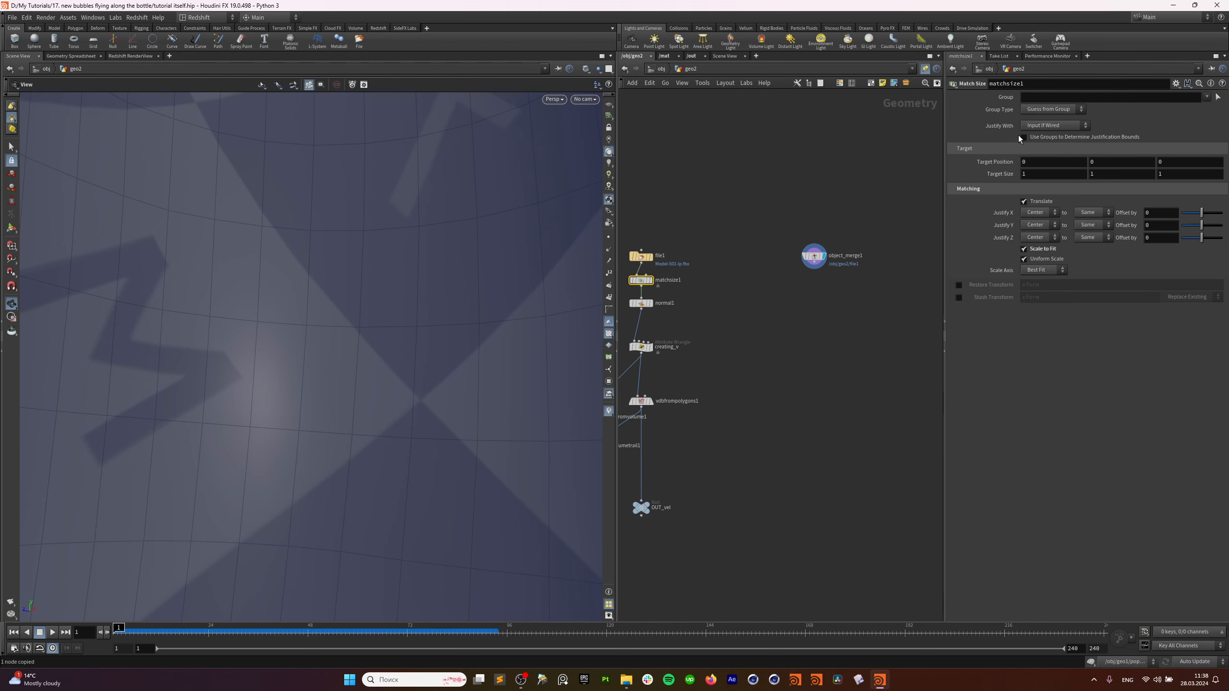
left_click(641, 303)
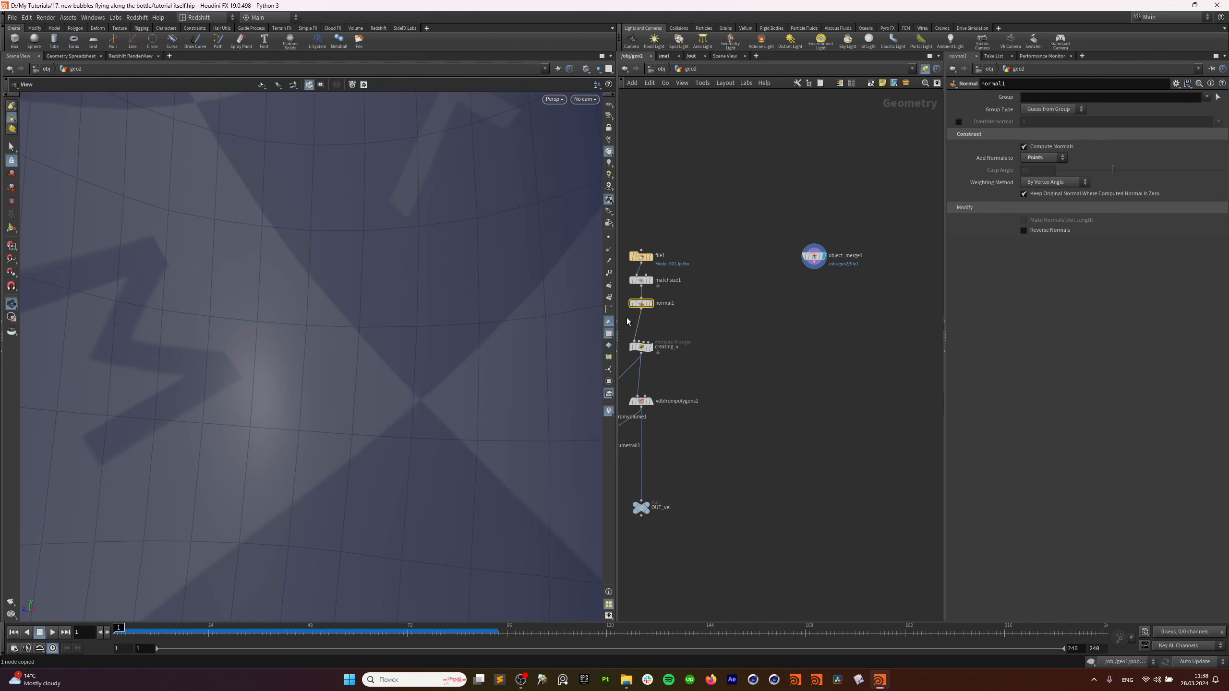
left_click(856, 272)
left_click_drag(1106, 123, 1053, 123)
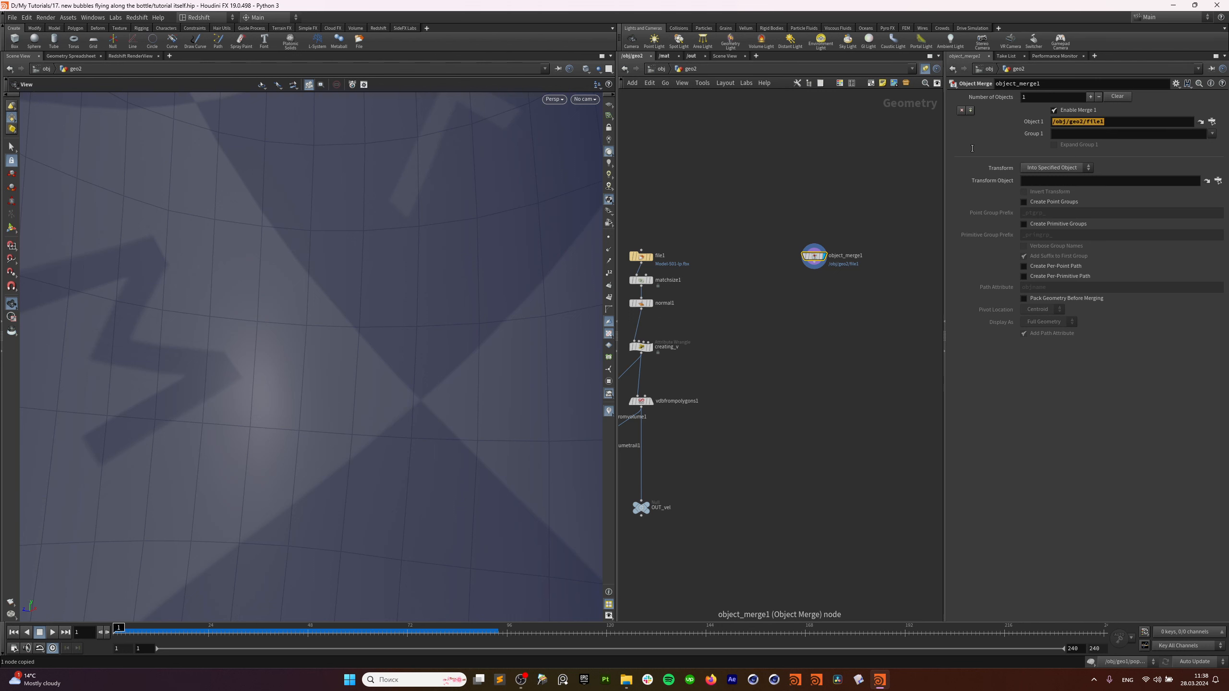
key("ctrl+v")
key("Return")
left_click_drag(353, 302, 361, 333)
middle_click_drag(805, 315, 771, 281)
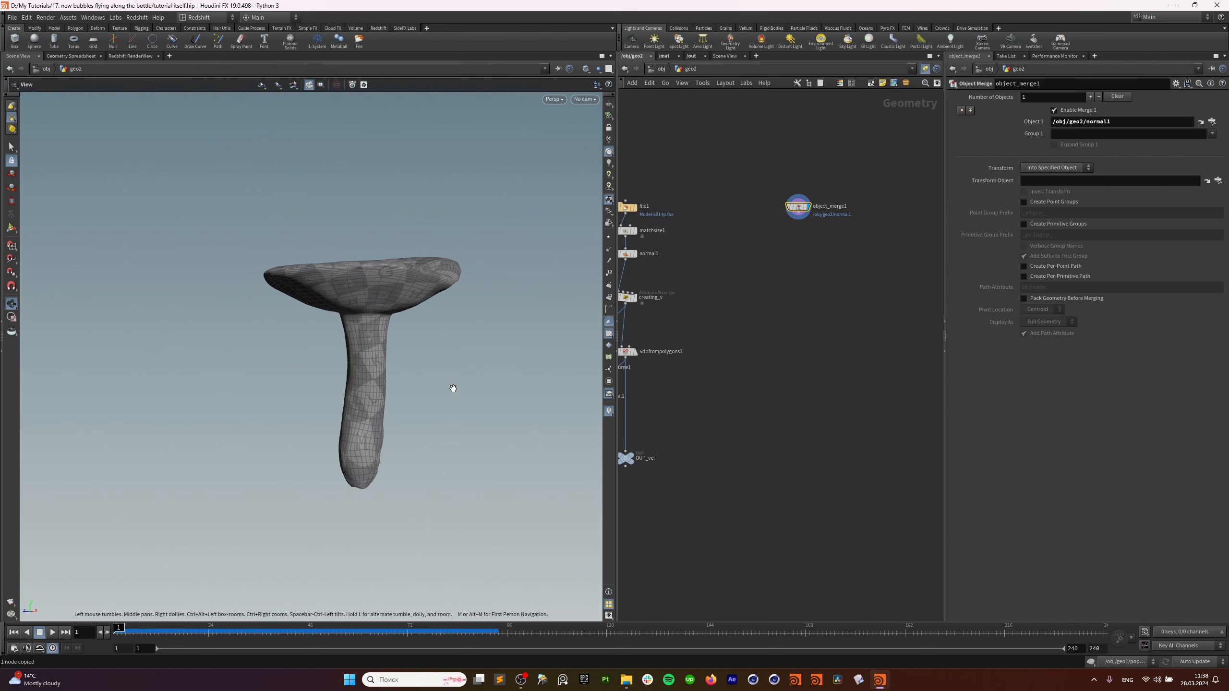
left_click_drag(452, 385, 329, 323)
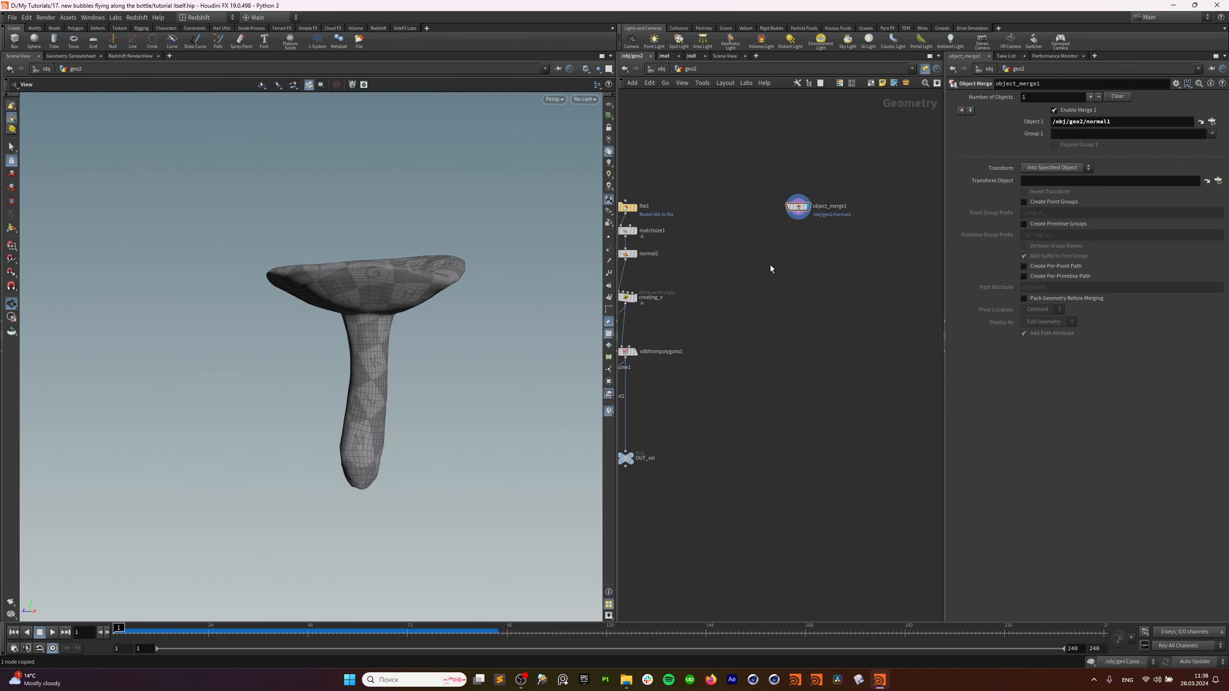
key("Tab")
Add a Box node, box1, placed just below object_merge1.
type("cube")
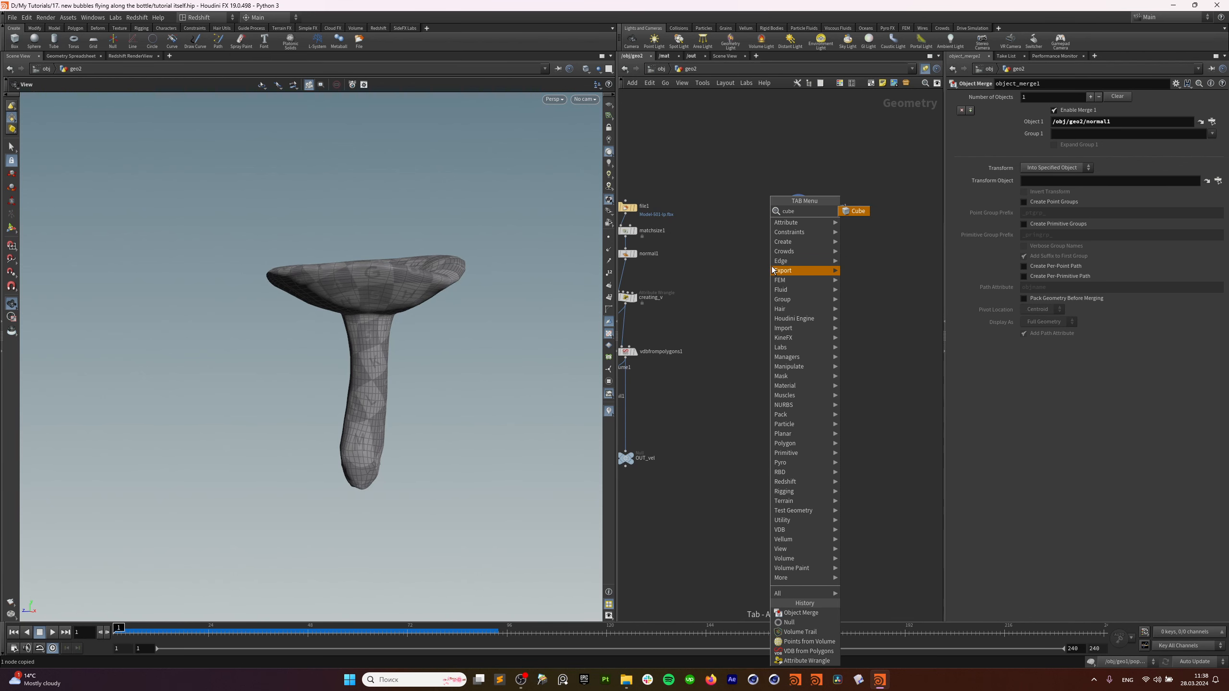
left_click(859, 211)
left_click(828, 257)
scroll(789, 329, "up", 3)
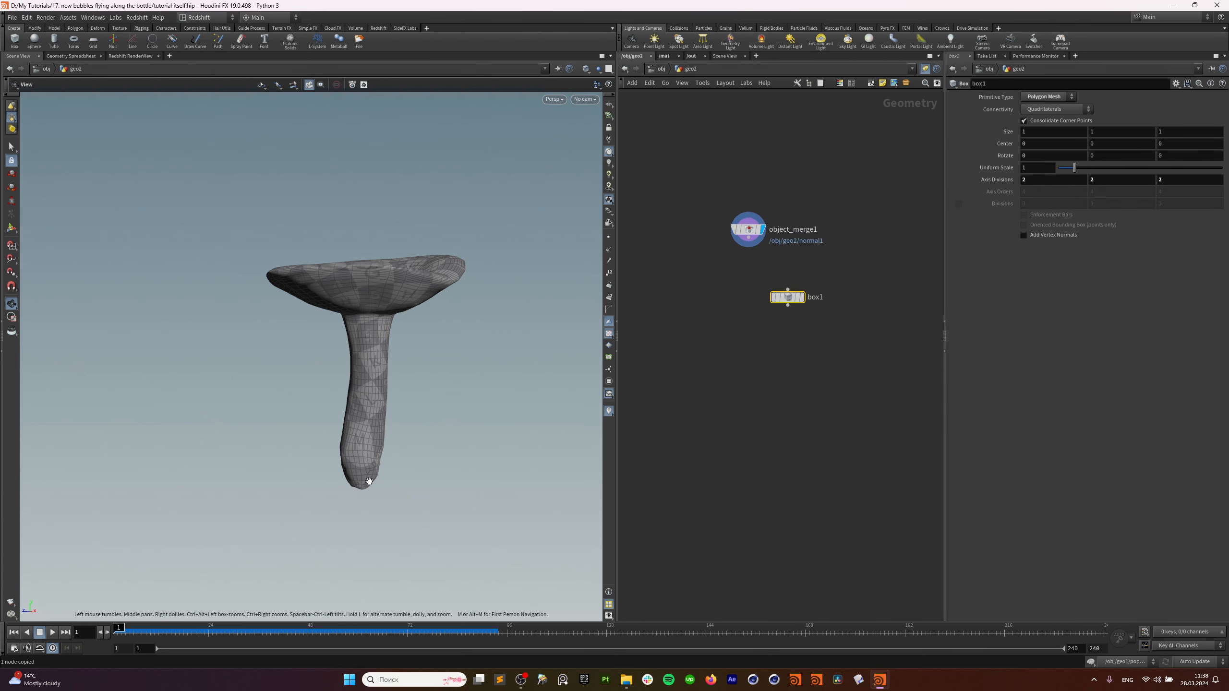
left_click_drag(369, 481, 372, 541)
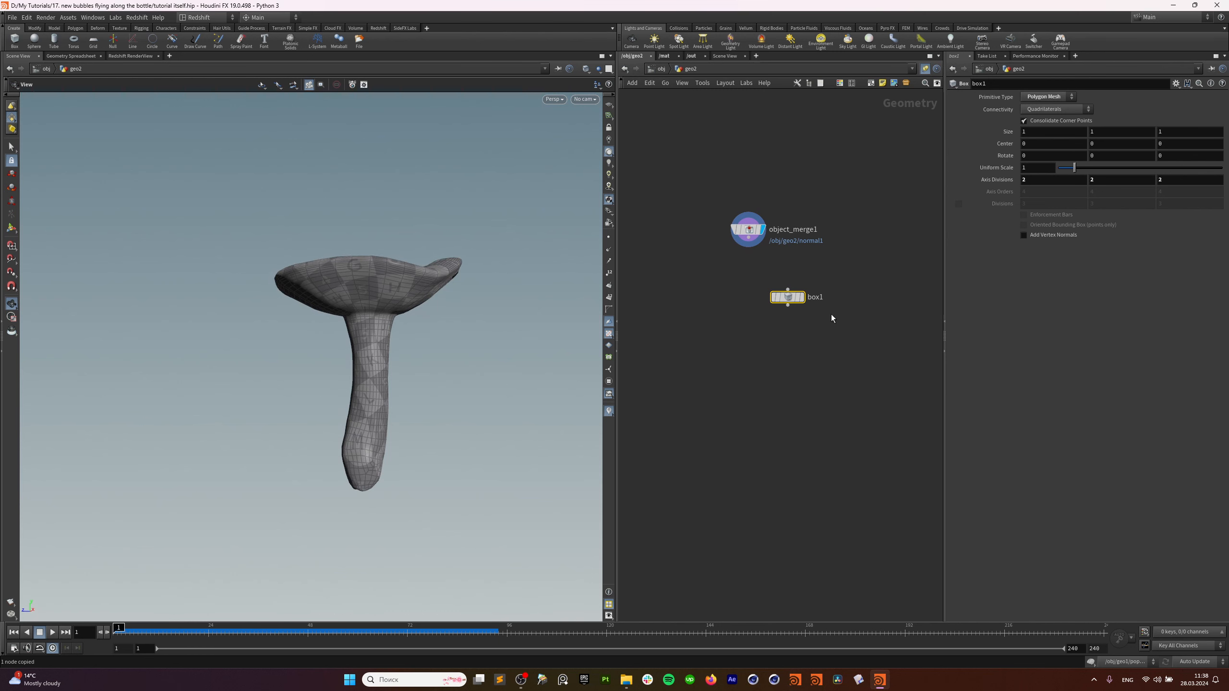
left_click(765, 234)
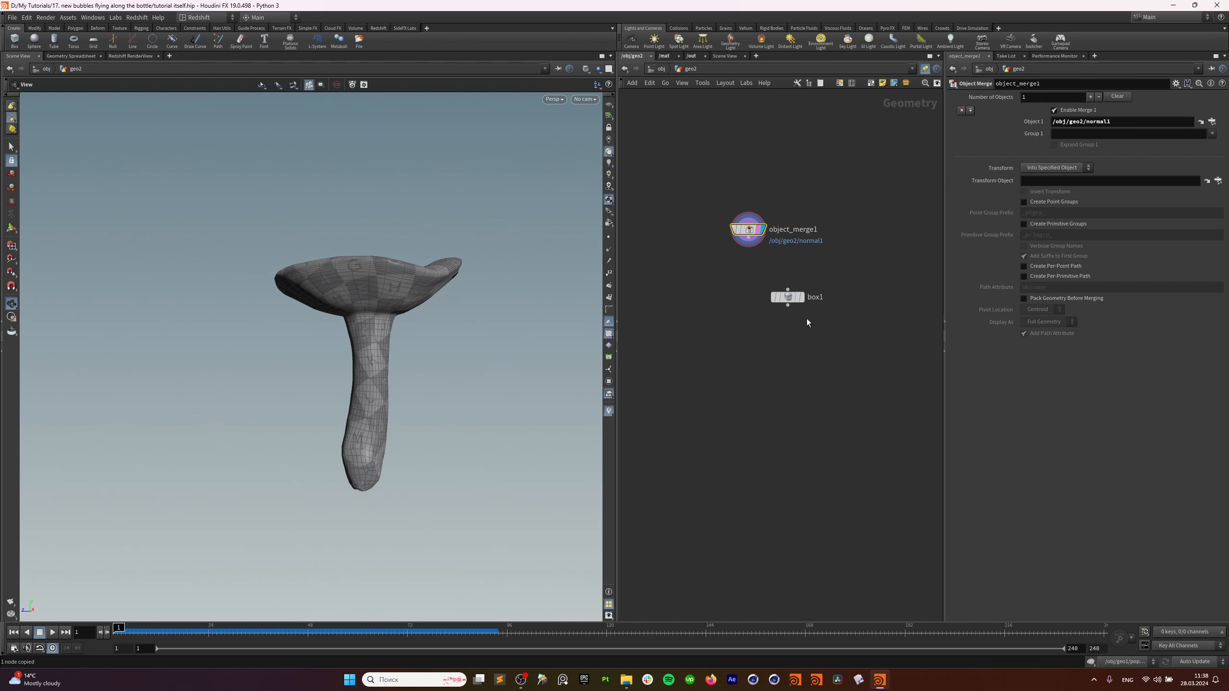
left_click_drag(790, 301, 767, 312)
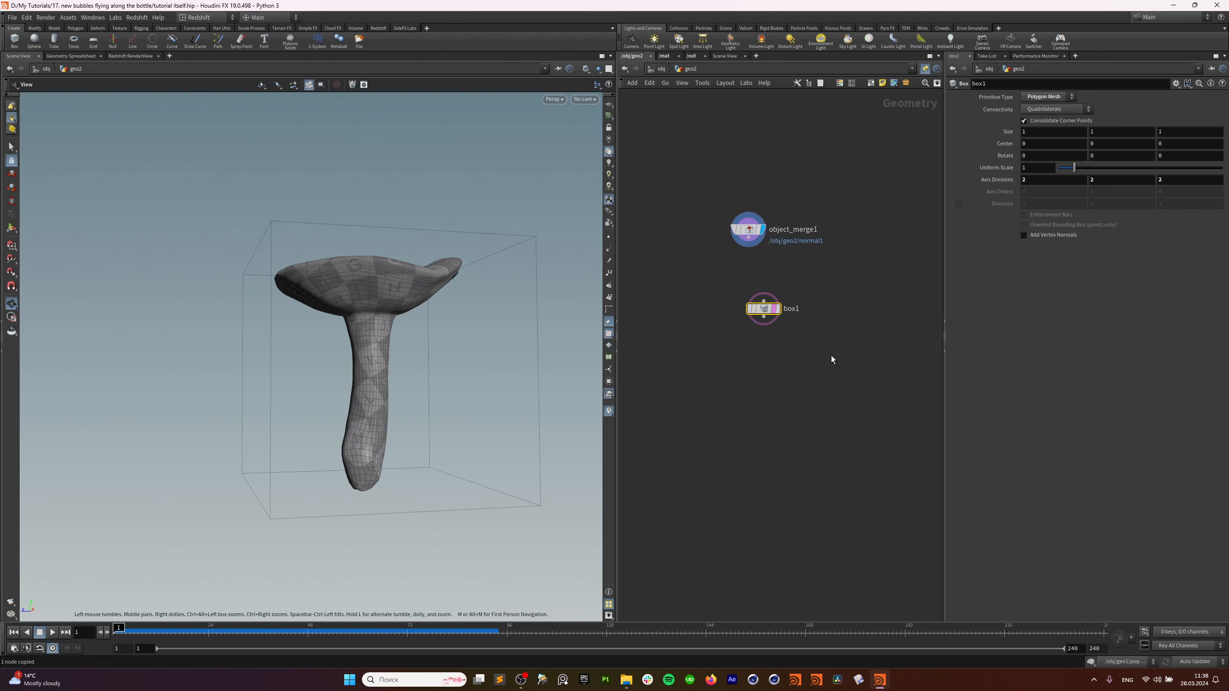
Add a displayed transform1 under box1, then shift both nodes to the right.
key("Tab")
key("Escape")
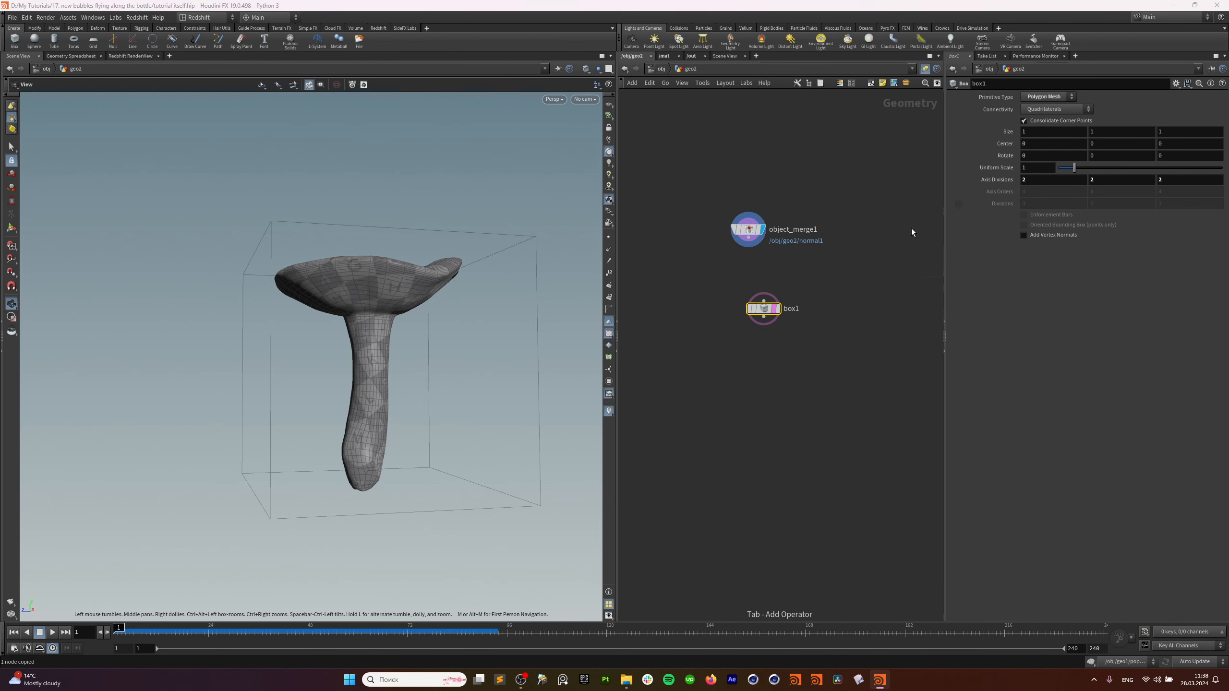
left_click(759, 347)
left_click(772, 350)
left_click_drag(759, 349, 764, 353)
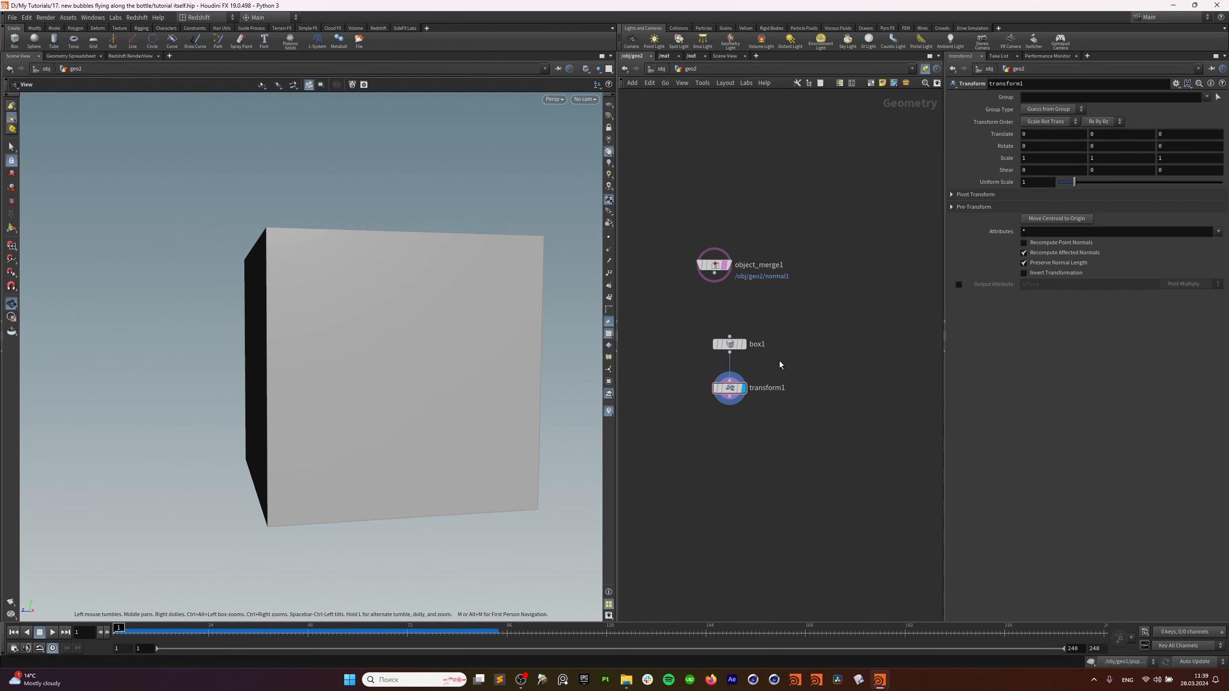
left_click_drag(778, 323, 721, 355)
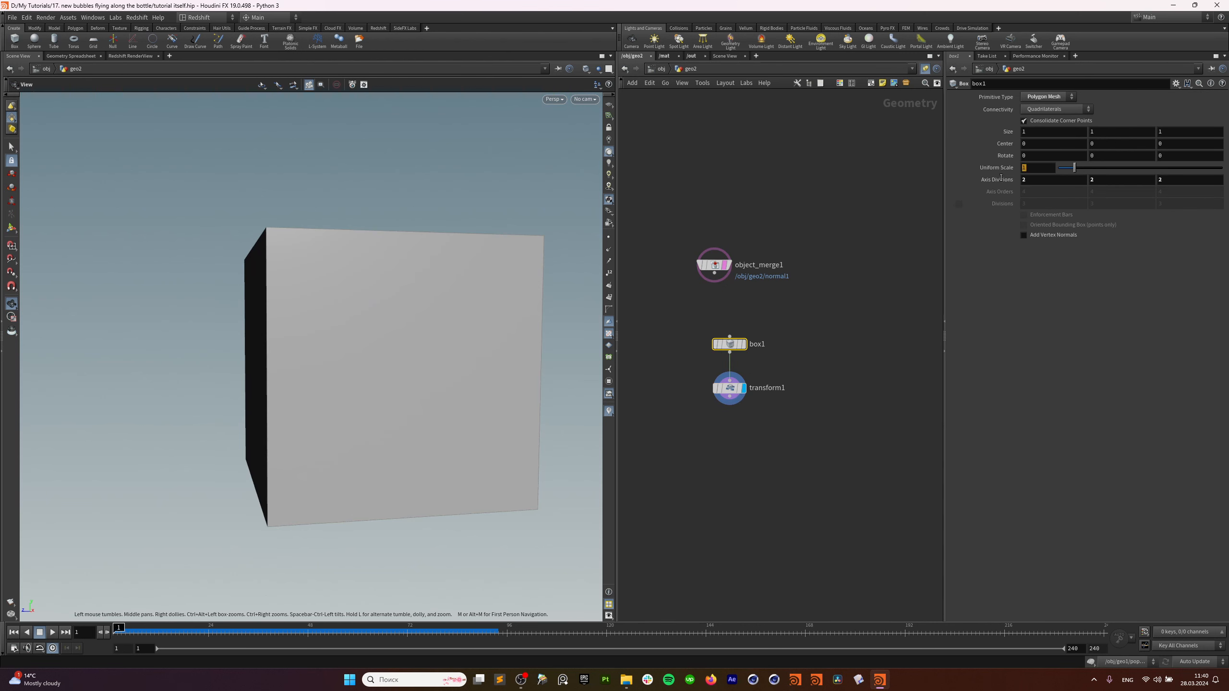
middle_click_drag(744, 454, 806, 402)
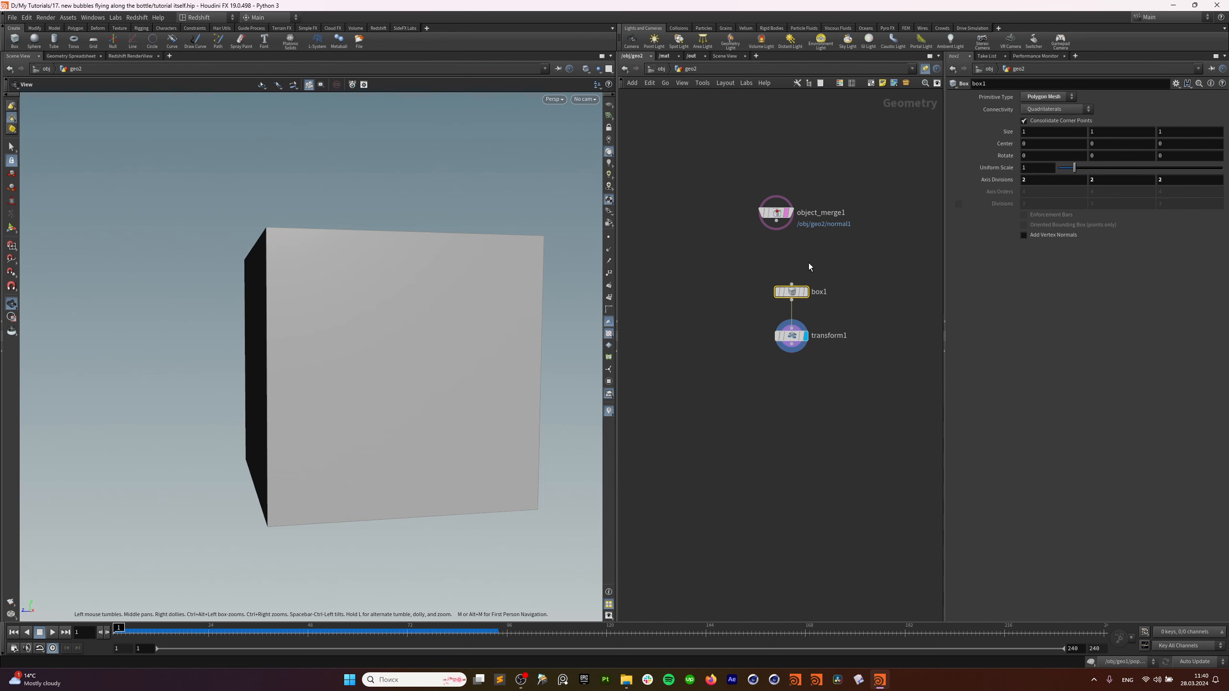
left_click(791, 335, "shift")
left_click_drag(797, 290, 889, 349)
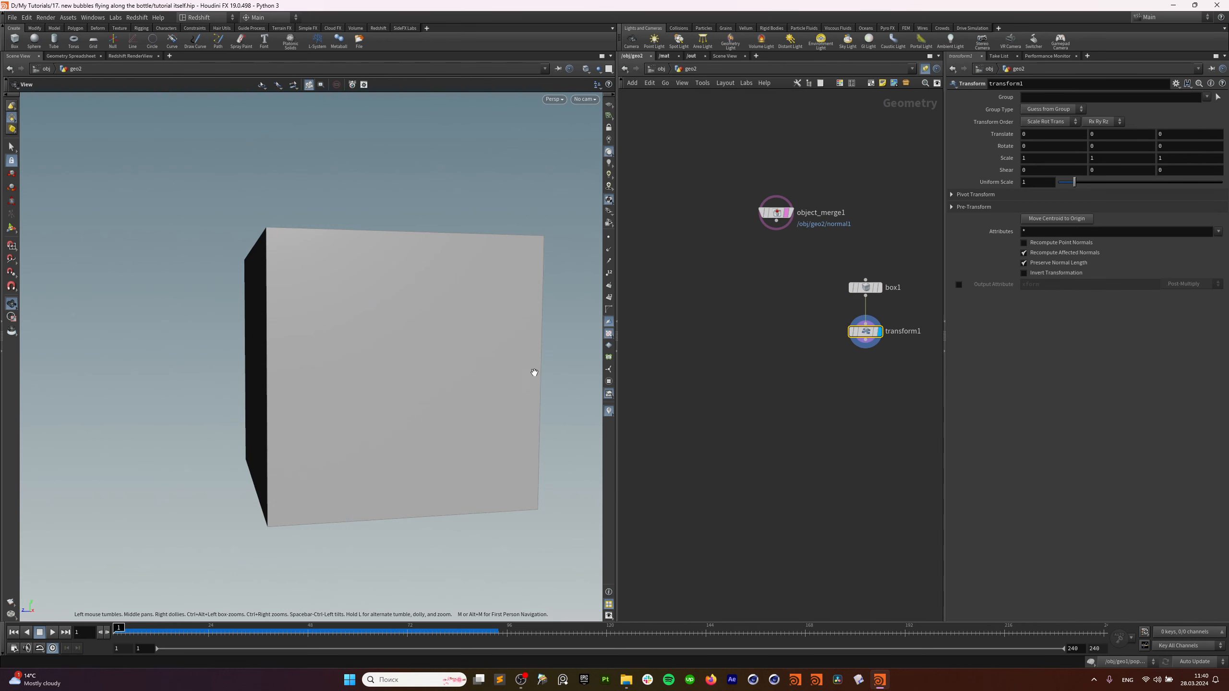
Flatten box1 into a thin, narrower slab with its size handles.
left_click(13, 229)
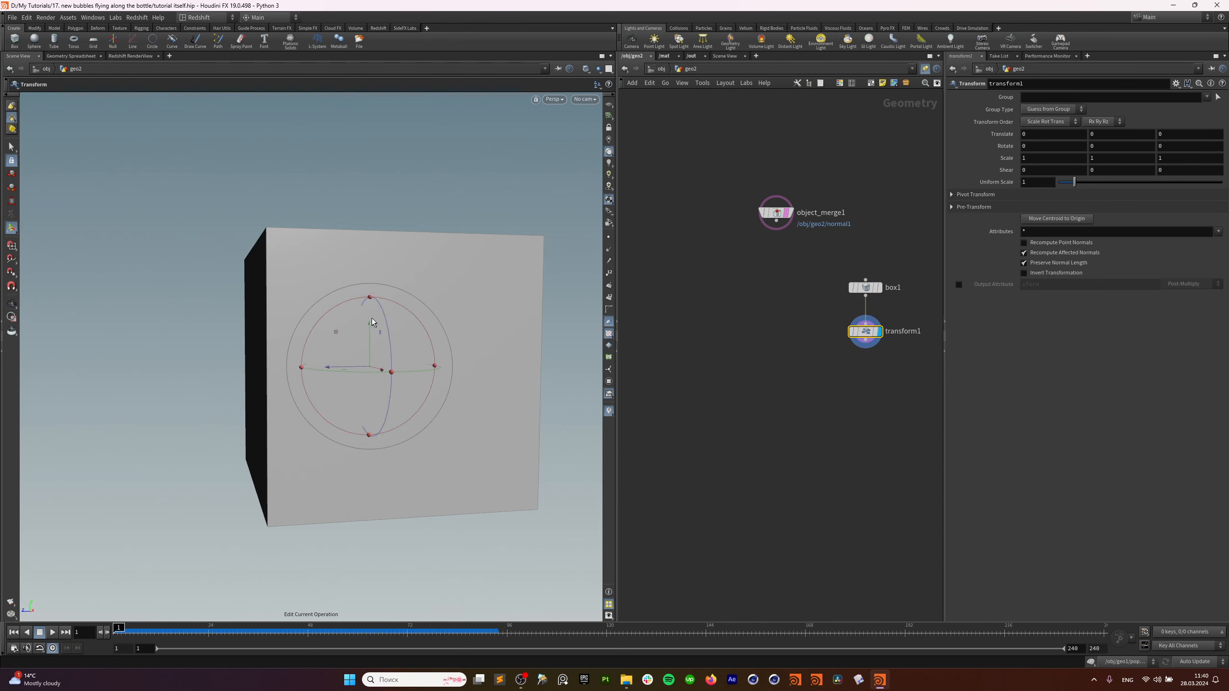
left_click_drag(383, 286, 419, 293, "alt")
left_click(864, 289)
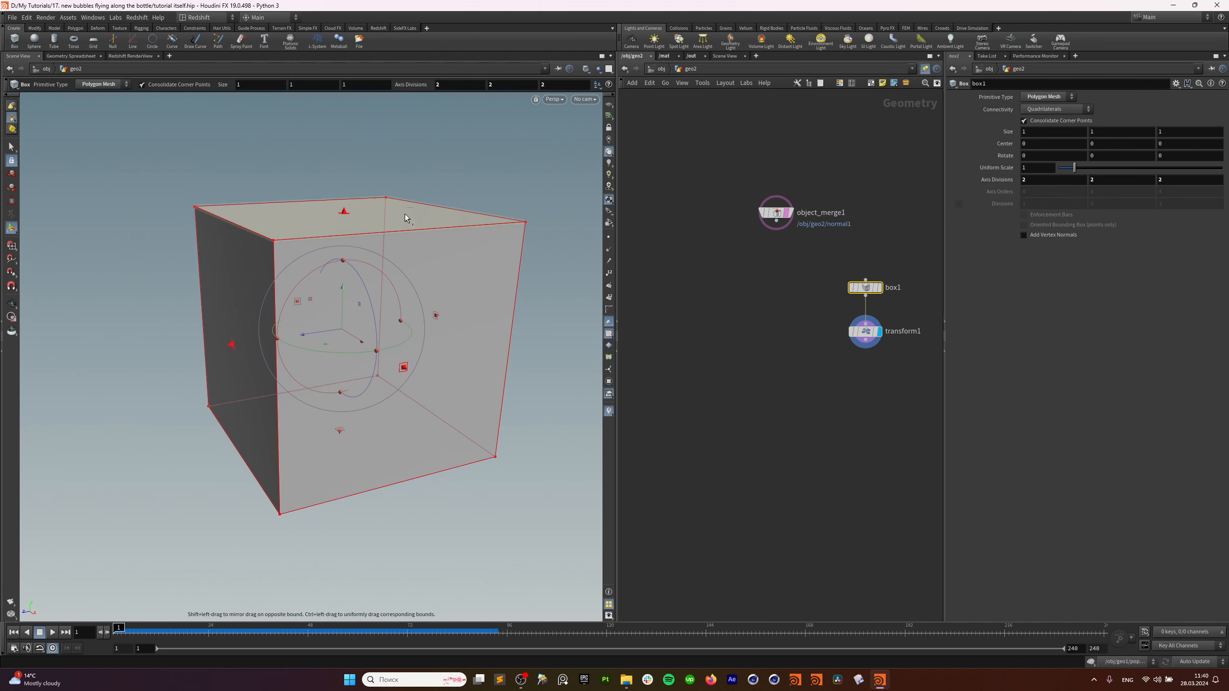
left_click_drag(345, 218, 348, 411)
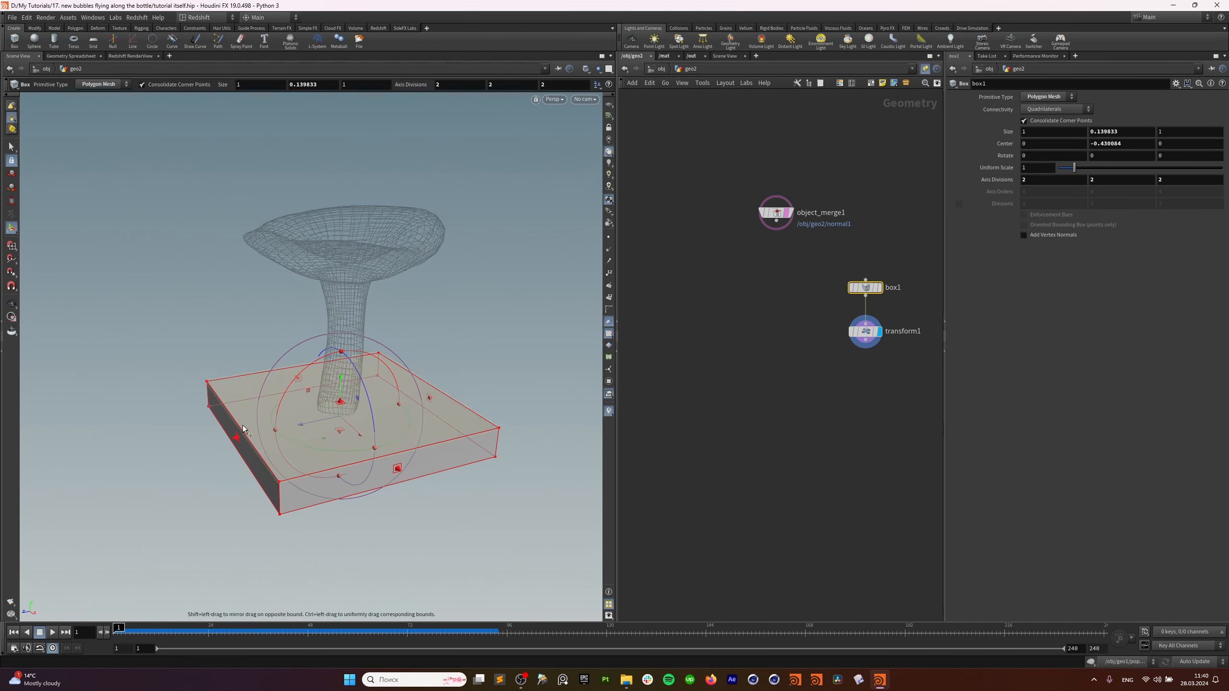
left_click_drag(239, 437, 334, 430)
left_click_drag(429, 398, 388, 420)
Try a Z rotation on the box, then undo it and delete transform1.
left_click(879, 339)
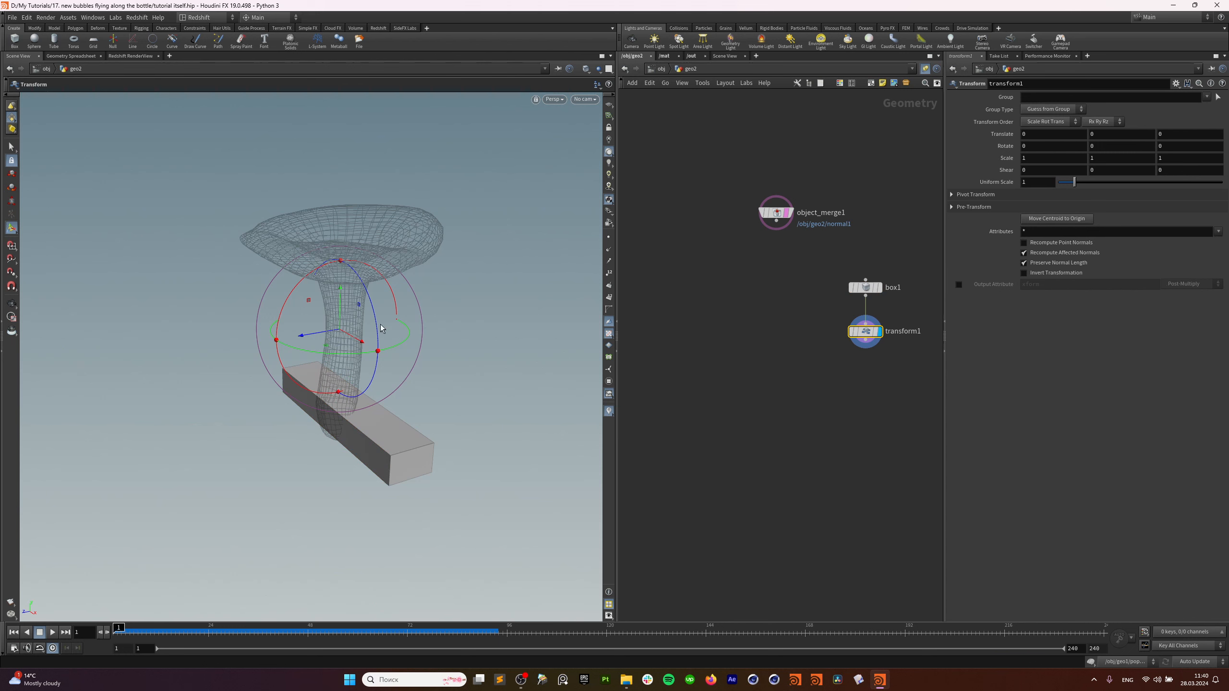
mouse_move(382, 329)
left_mouse_down()
mouse_move(371, 368)
mouse_move(375, 349)
left_mouse_up()
left_click_drag(808, 315, 873, 354)
key("ctrl+z")
key("Delete")
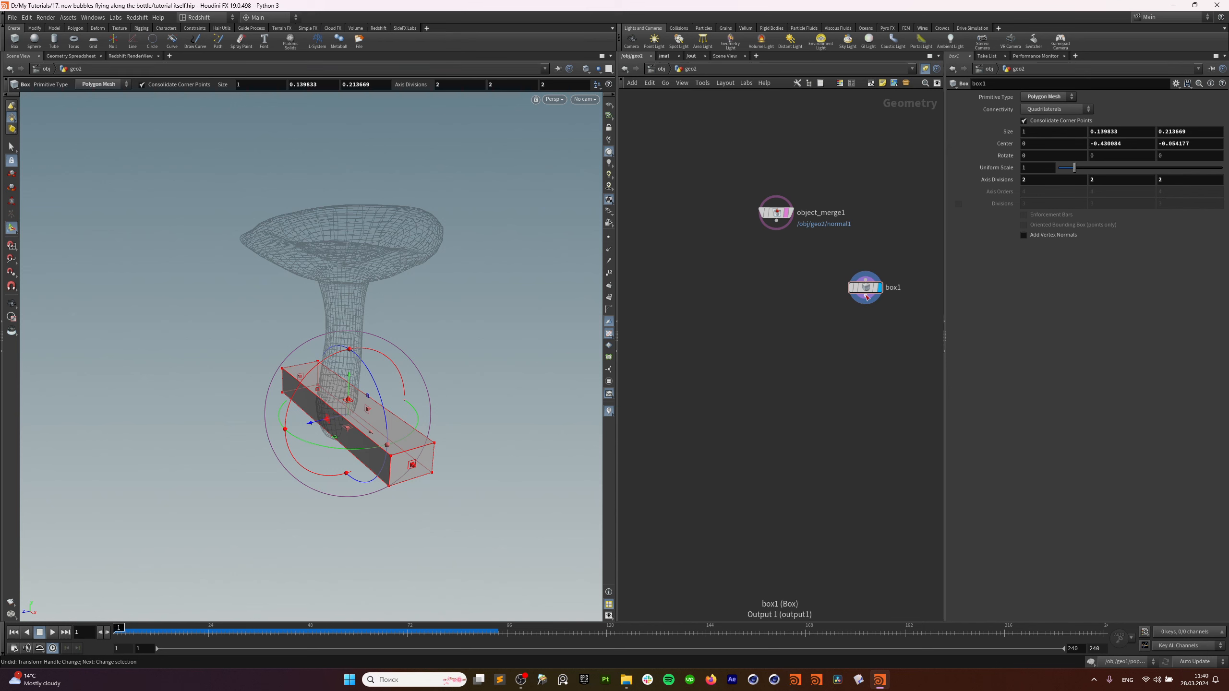
Add a fresh transform1 wired below box1 and show its handles.
key("Tab")
type("tr")
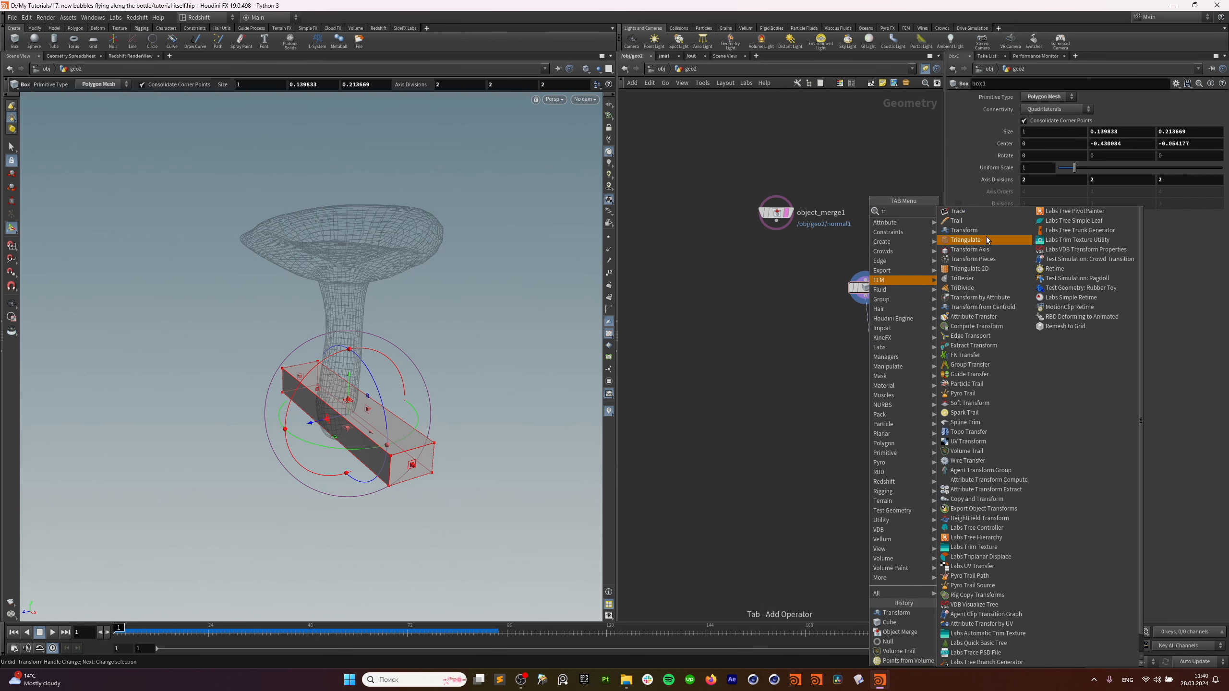
left_click(963, 230)
left_click(869, 334)
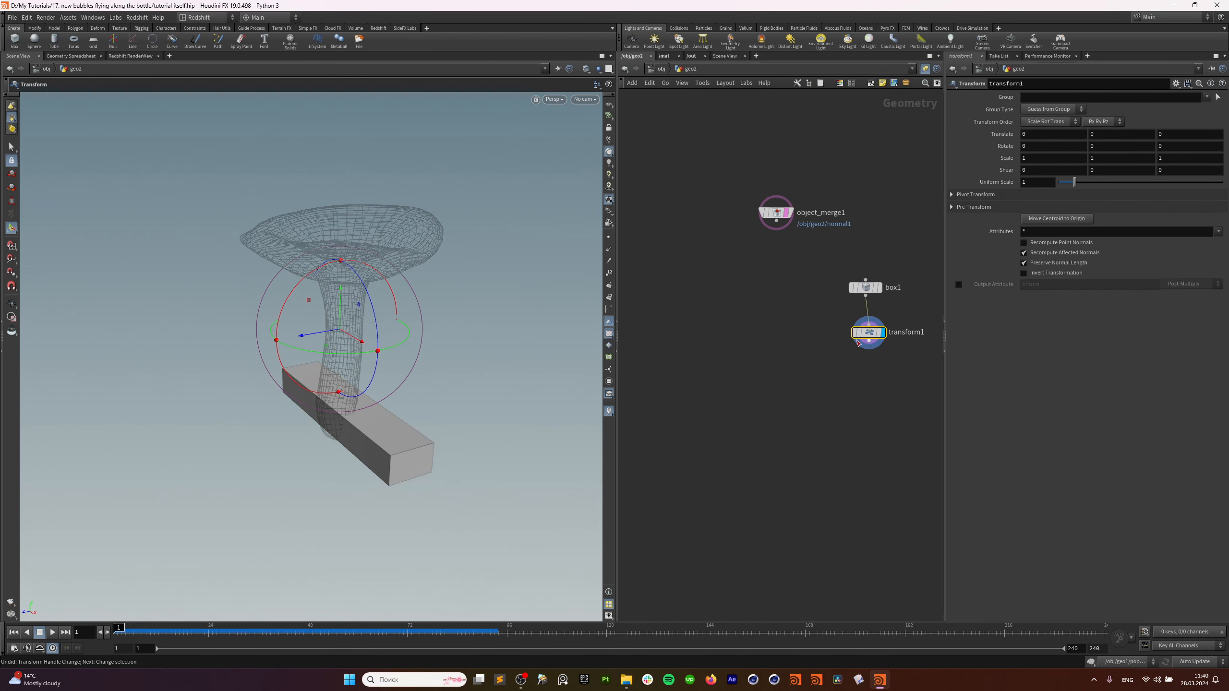
left_click_drag(869, 335, 866, 337)
left_click_drag(332, 393, 347, 384, "alt")
key("Return")
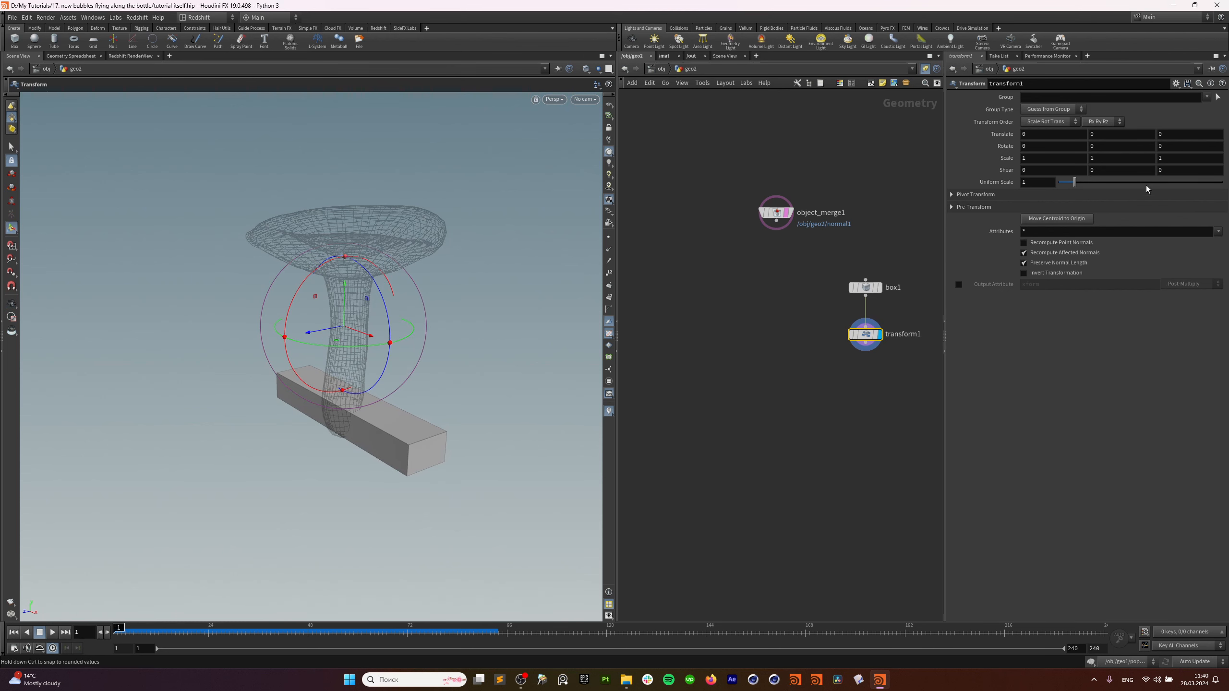
Move the box's centroid to the origin and set Translate Y and Z to 0.
left_click(1056, 218)
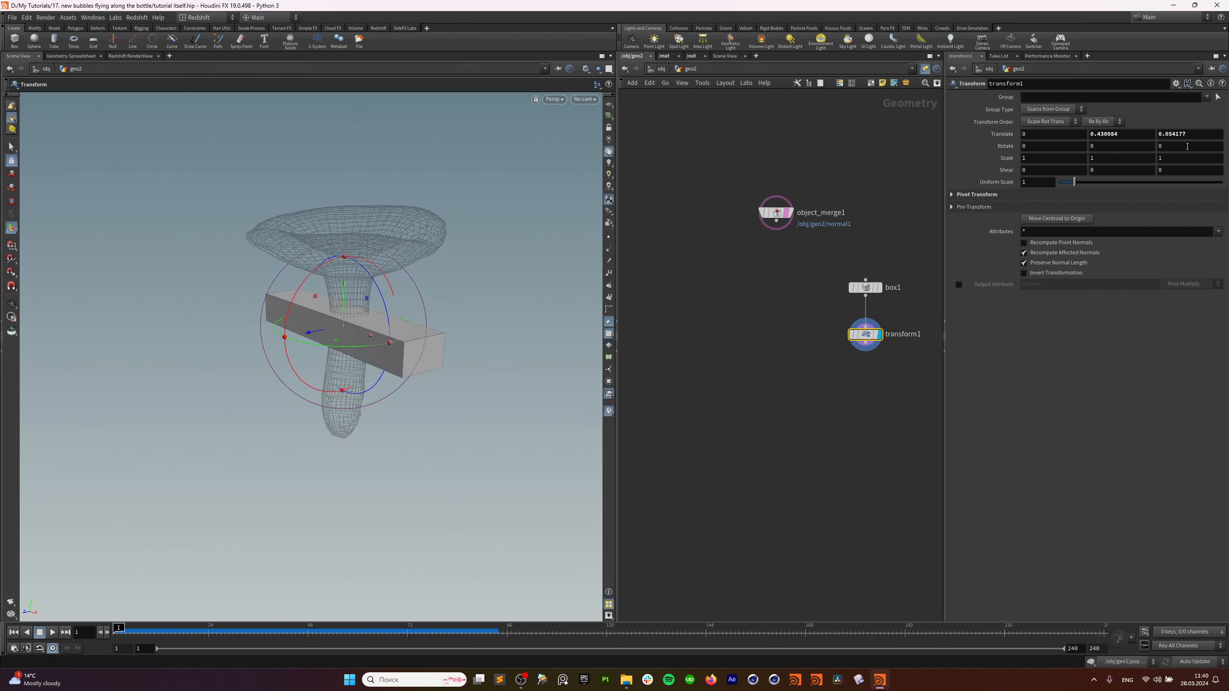
left_click(1114, 134)
type("0")
key("Tab")
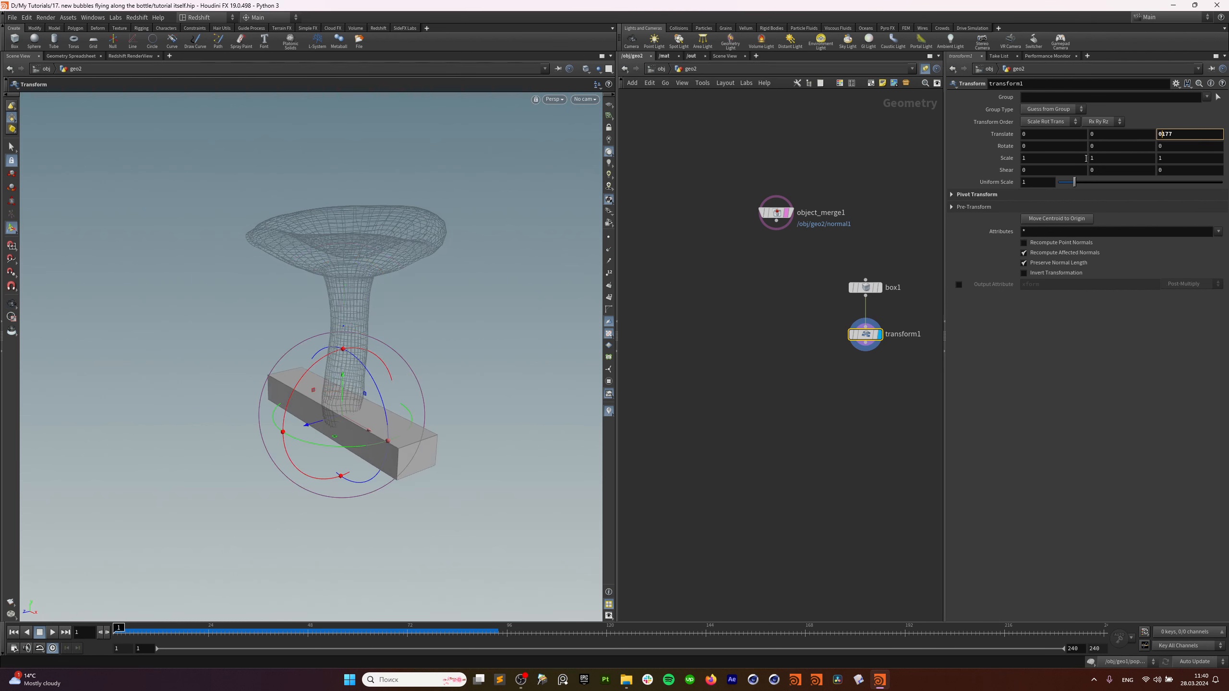
key("ctrl+a")
type("0")
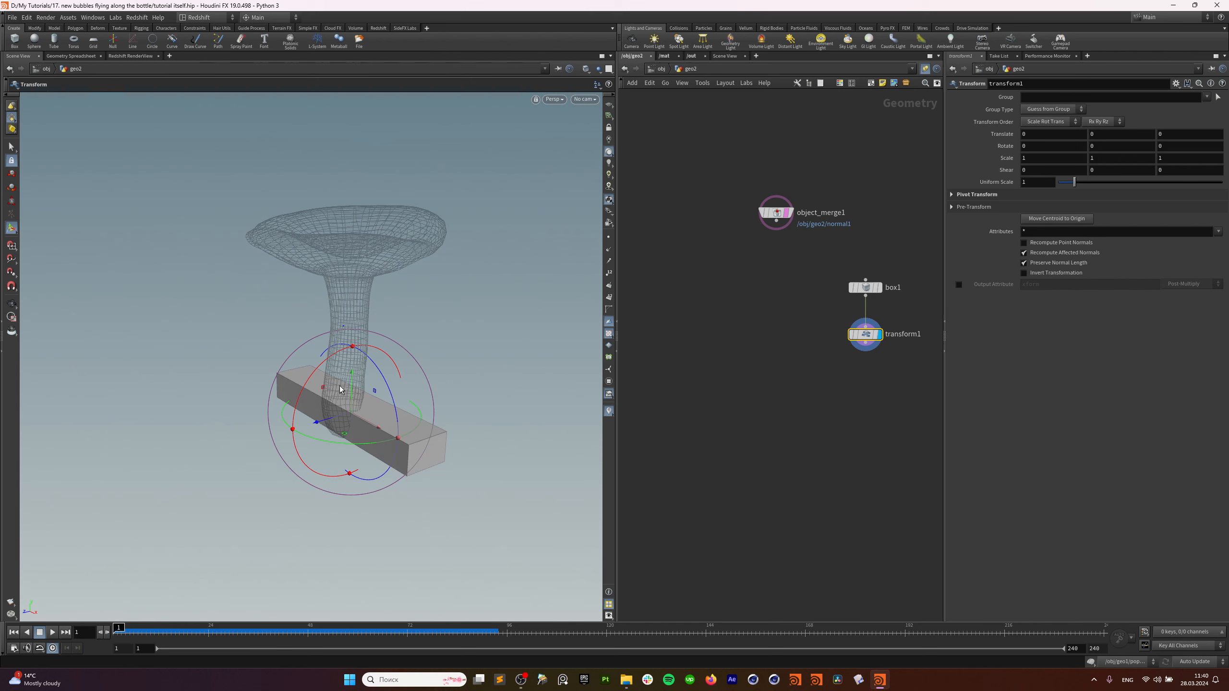
Lower the box to Y -0.304844, tilt it to rotation 12.73, 0, -18.31, and adjust its width.
left_click_drag(354, 375, 340, 477)
key("Escape")
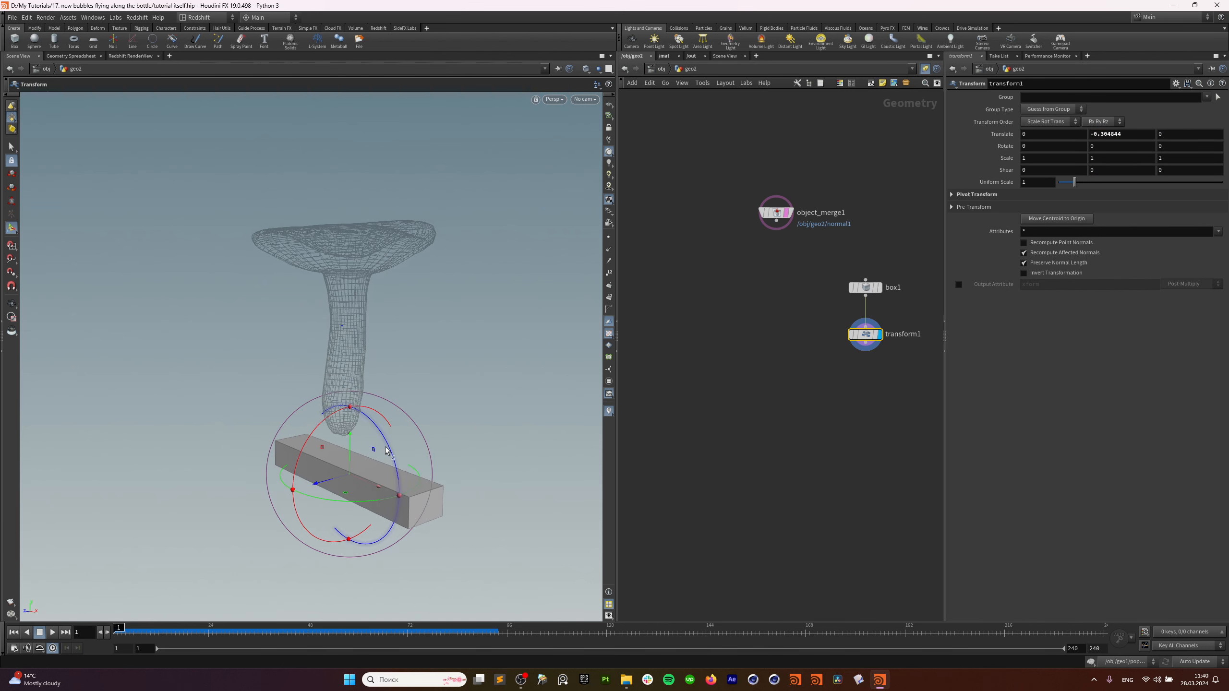
left_click_drag(380, 433, 393, 458)
left_click(865, 287)
mouse_move(325, 440)
left_mouse_down("alt")
mouse_move(331, 451)
mouse_move(318, 427)
left_mouse_up("alt")
left_click_drag(358, 460, 405, 431, "alt")
Select transform1 and bring up the node creation menu below it.
left_click(866, 334)
middle_click_drag(869, 377, 848, 354)
key("Tab")
key("Escape")
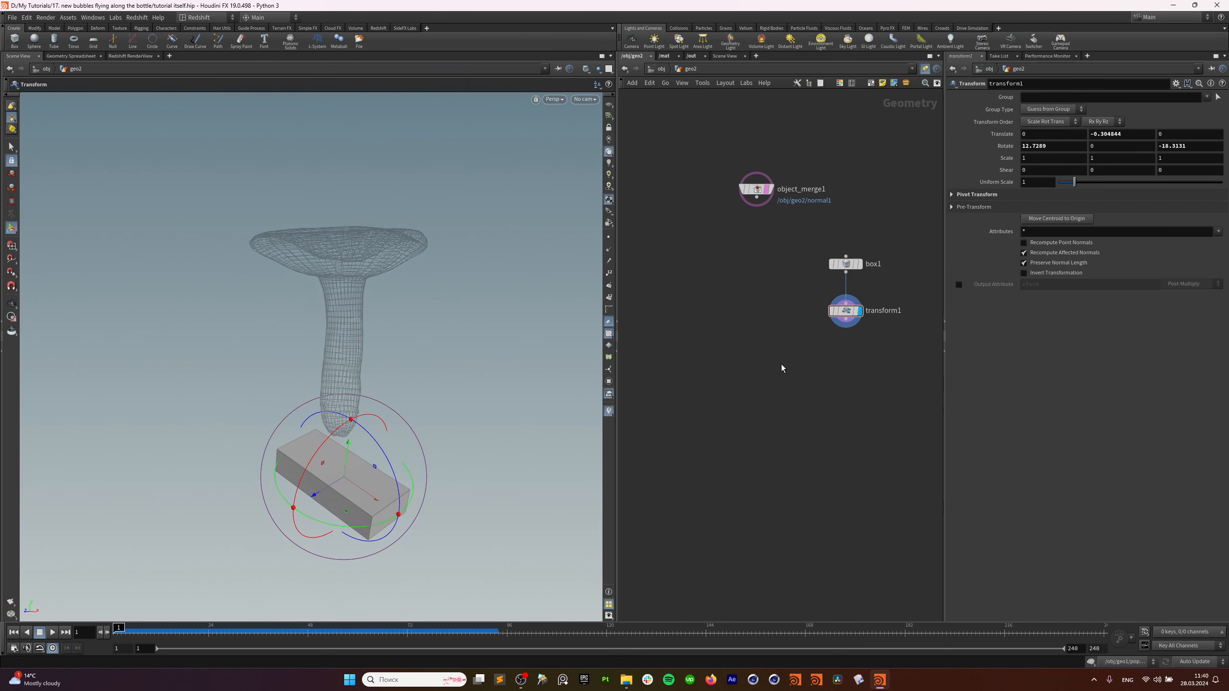
key("Tab")
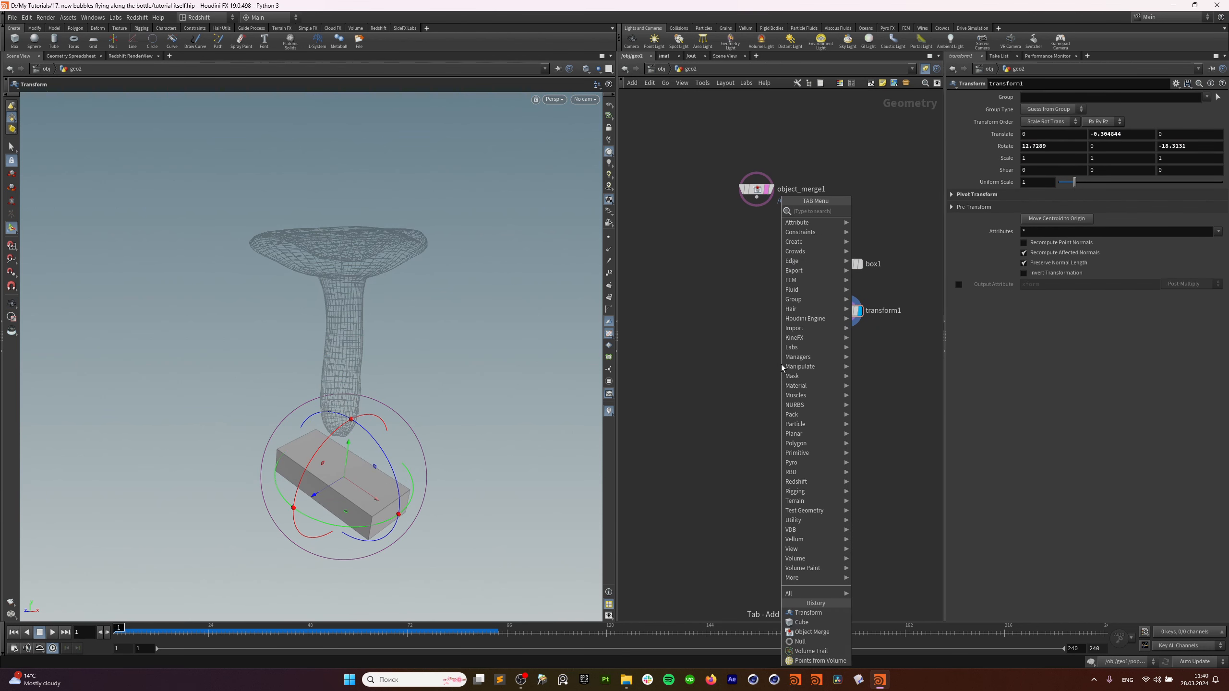
Add a displayed scatter1 node wired directly under transform1.
mouse_move(782, 364)
left_click(925, 208)
left_click(861, 360)
left_click(860, 351)
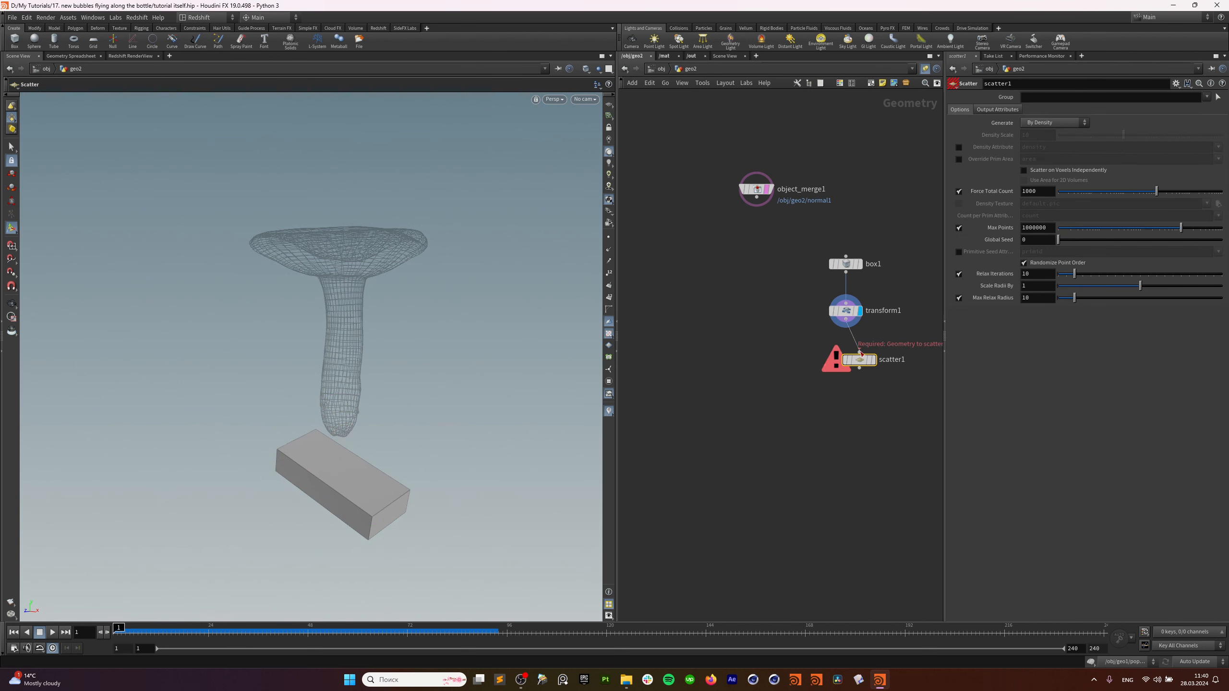
left_click(846, 320)
left_click_drag(859, 360, 846, 358)
left_click(868, 359)
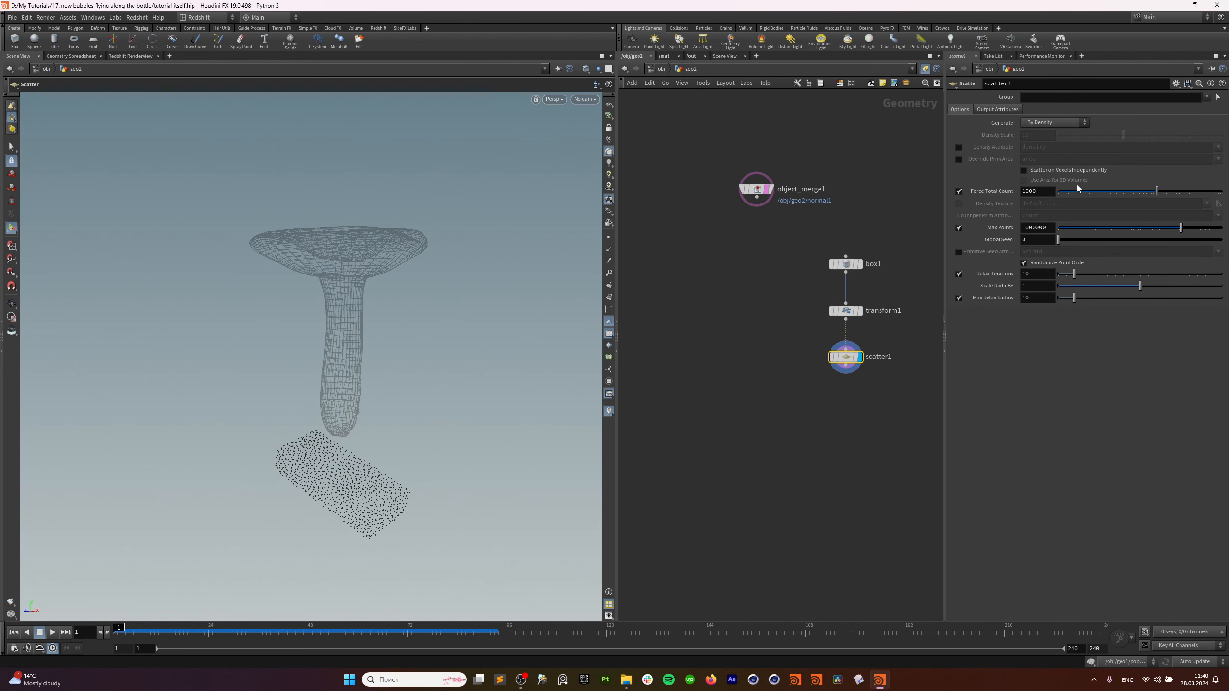
Set Force Total Count to 1, then replace it with the expression $F%10==1.
left_click(1038, 192)
type("1")
key("Return")
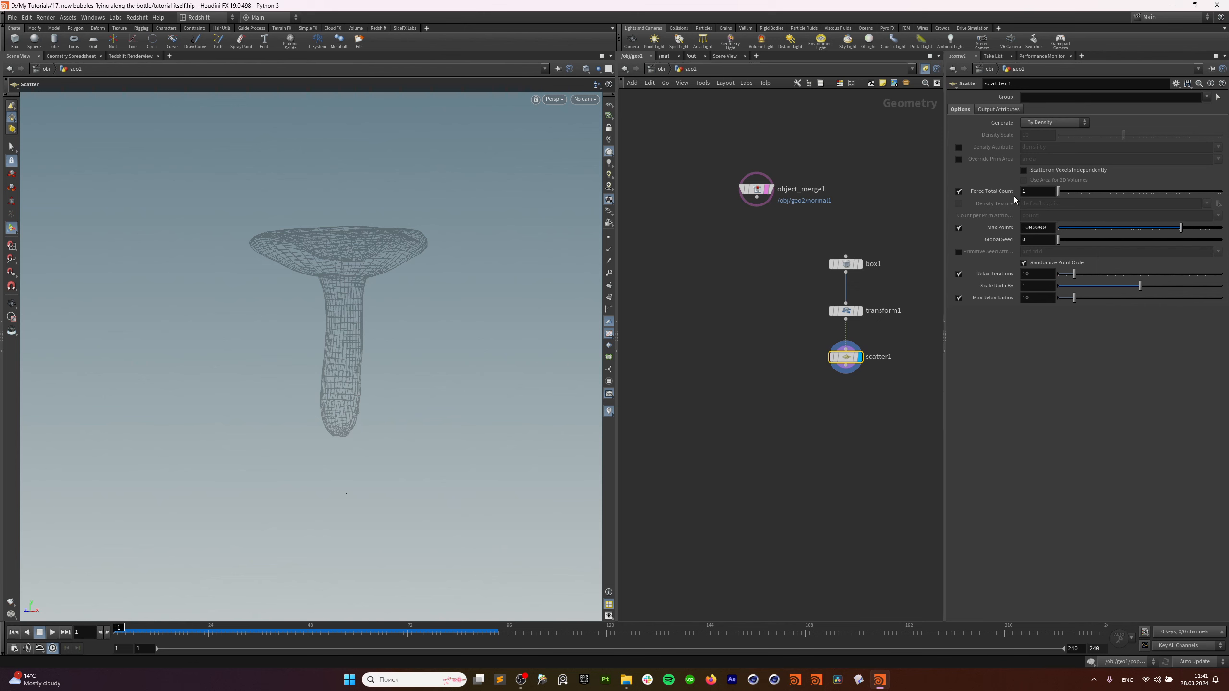
left_click(1028, 192)
type("$F%10==1")
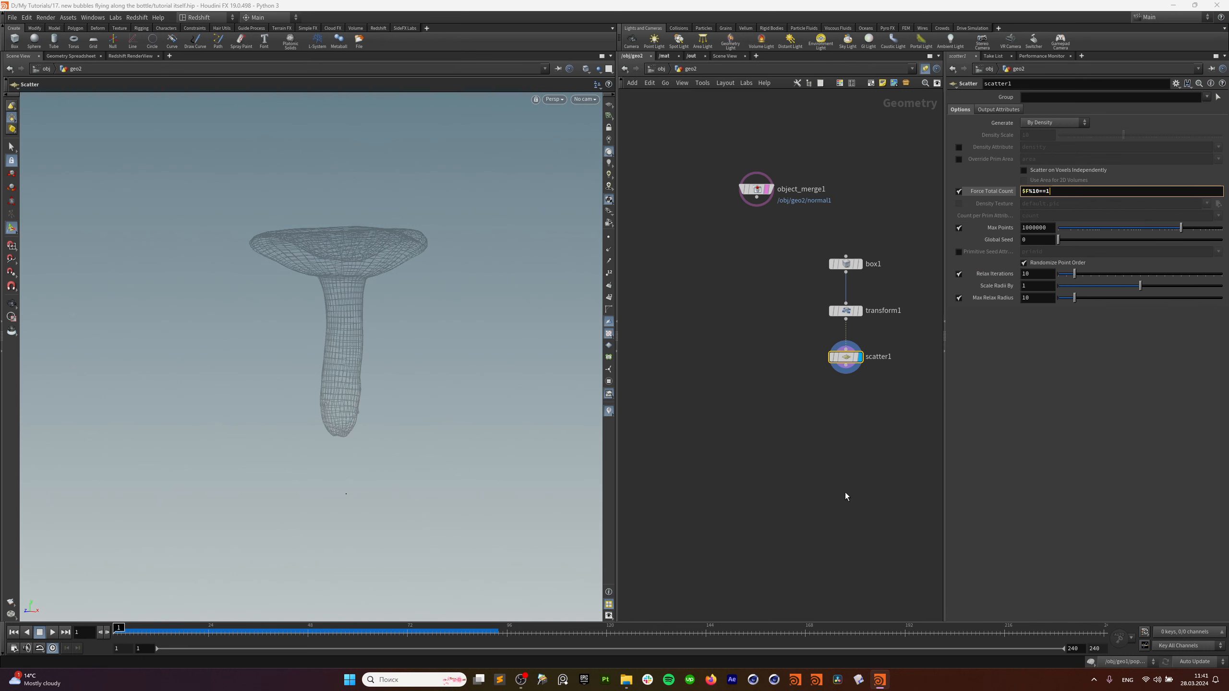
key("Return")
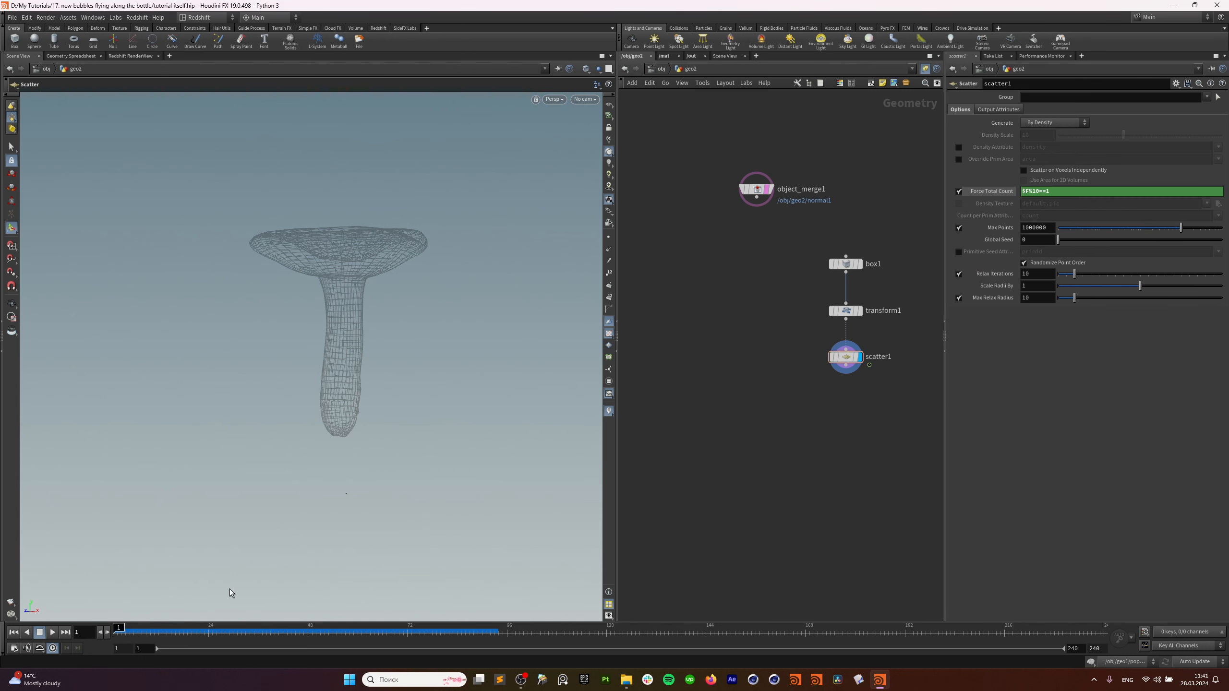
Check the count at frame 9 and set scatter1's Global Seed to $F.
left_click(998, 193)
left_click_drag(120, 628, 194, 648)
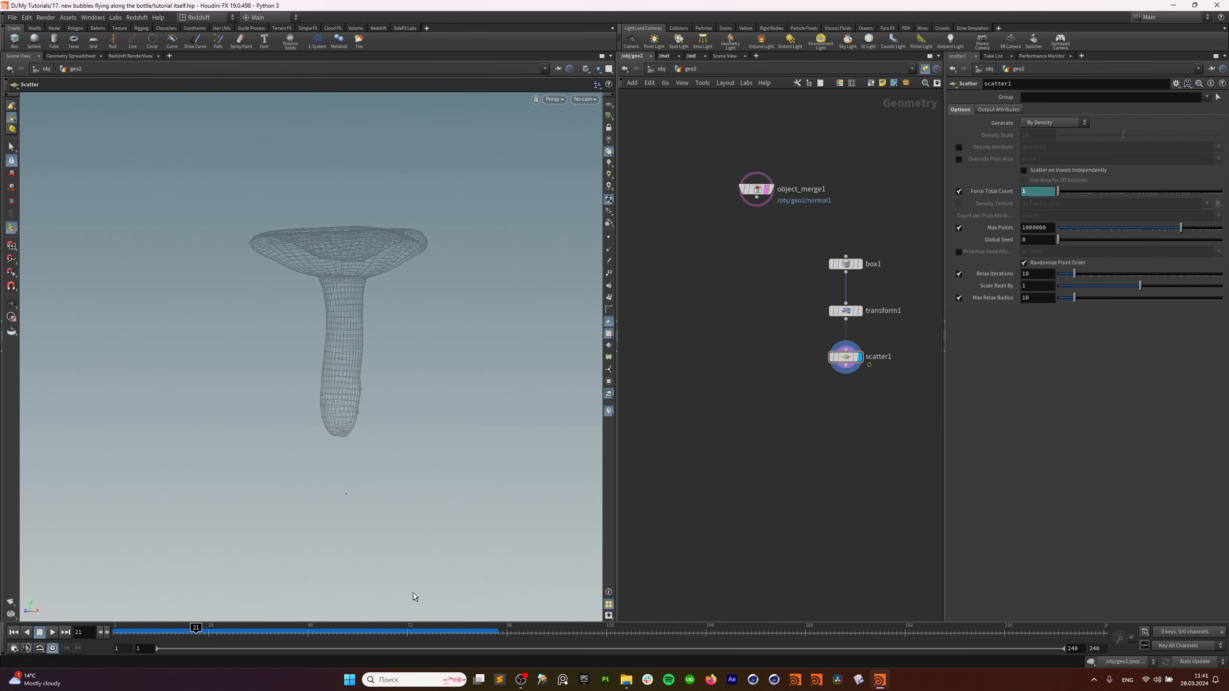
left_click(849, 357)
type("$F")
key("Return")
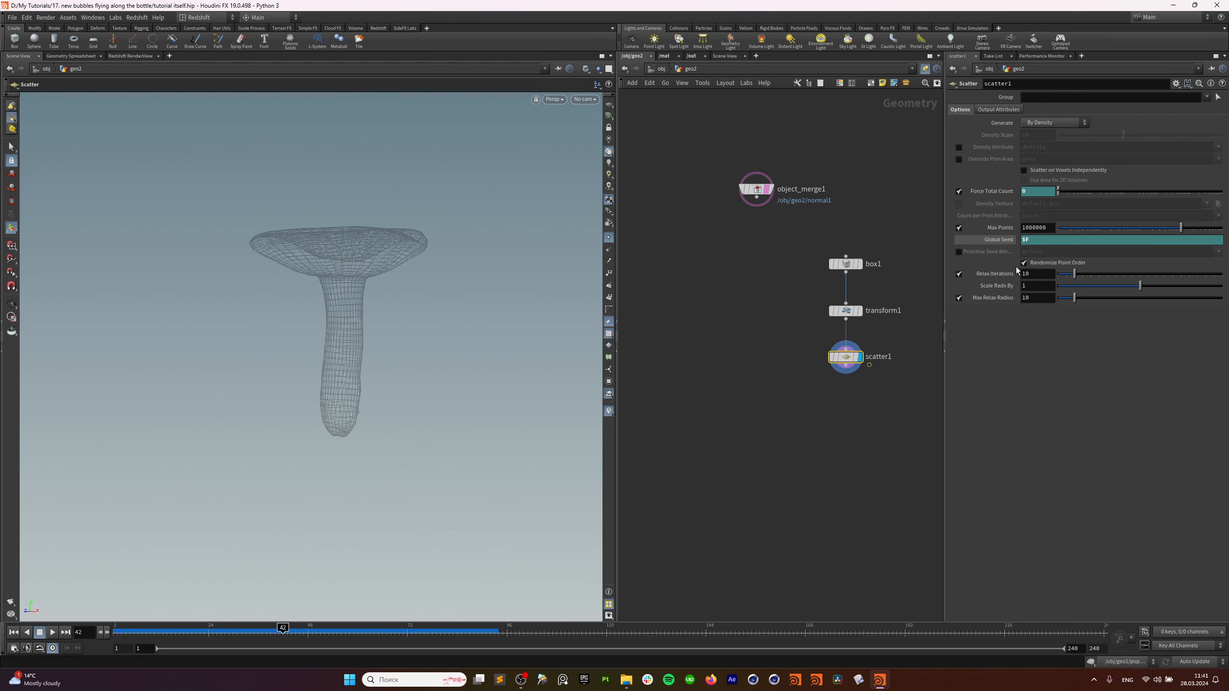
Template transform1 as a wireframe and play the timeline to preview point emission.
left_click(199, 630)
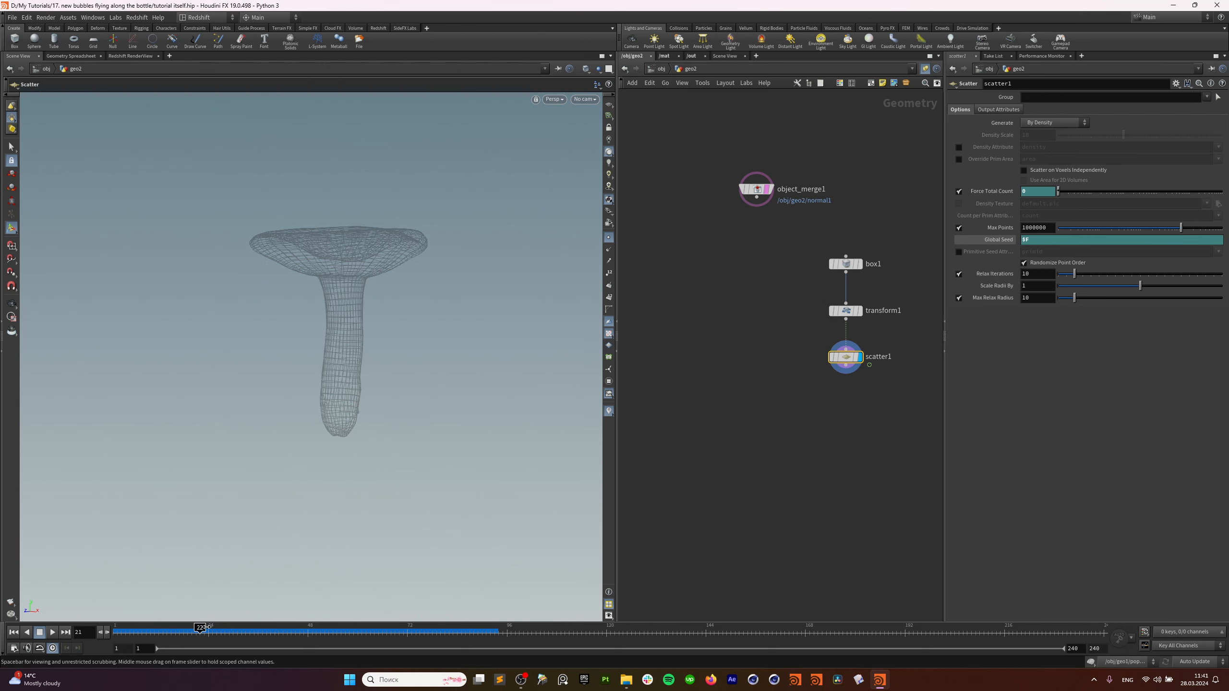
left_click_drag(203, 630, 208, 630)
left_click(858, 311)
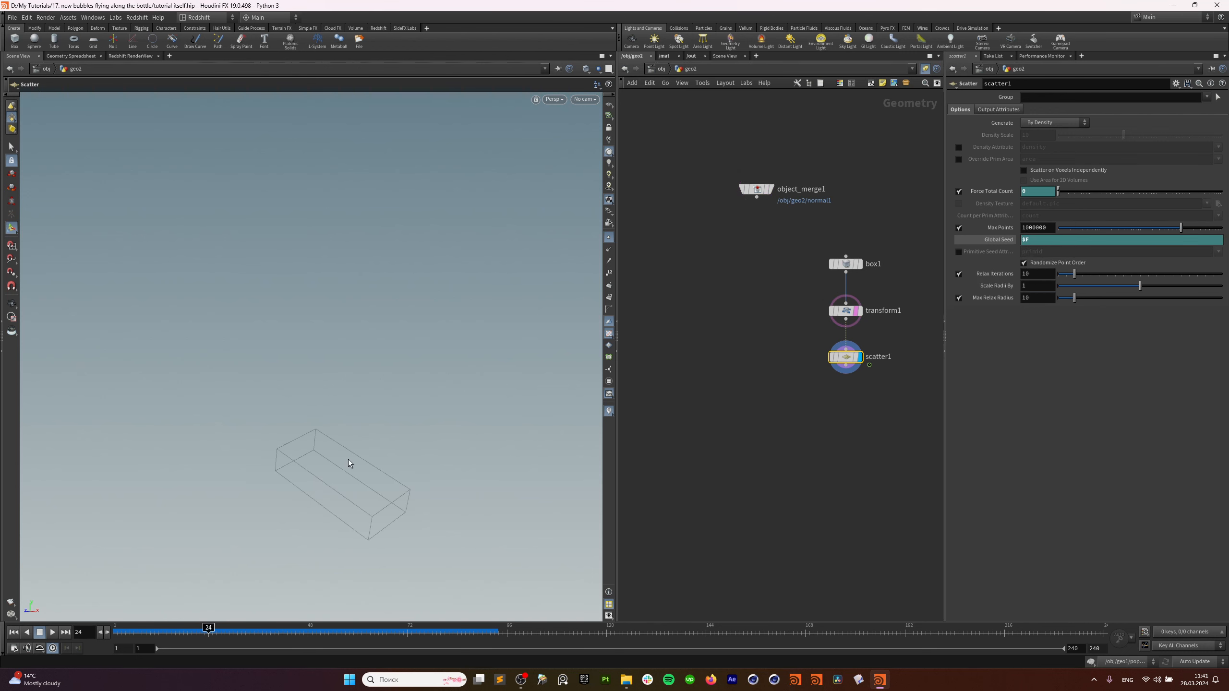
key("ctrl+Up")
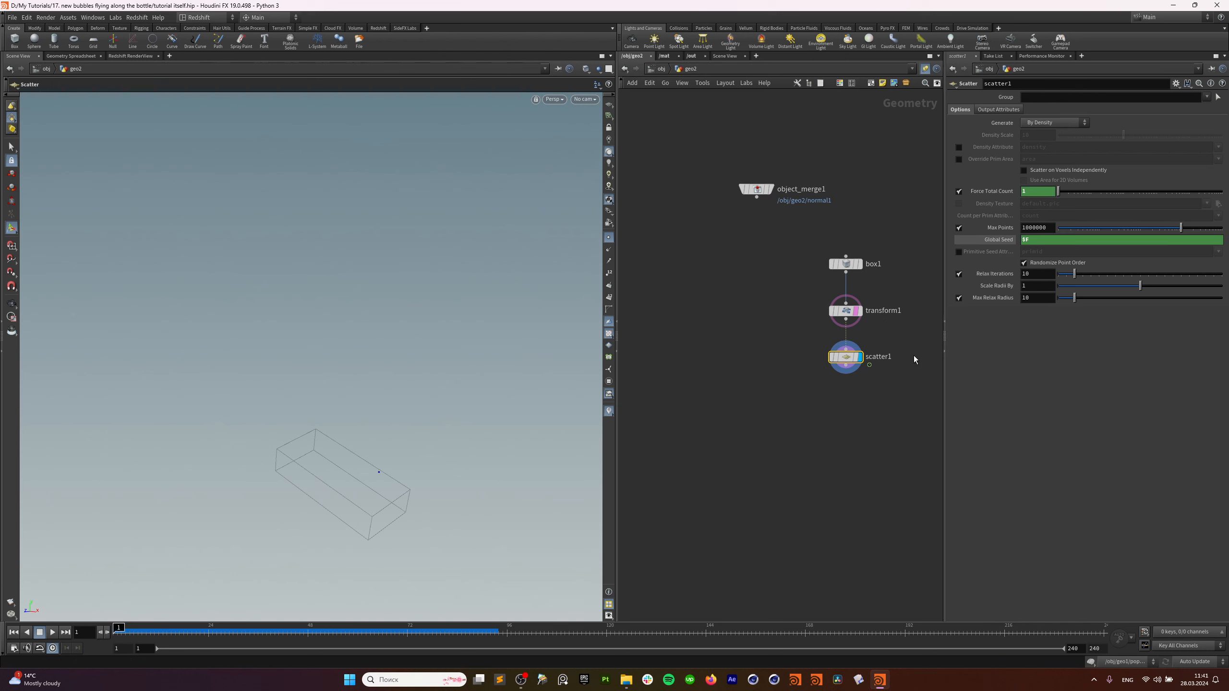
left_click(53, 632)
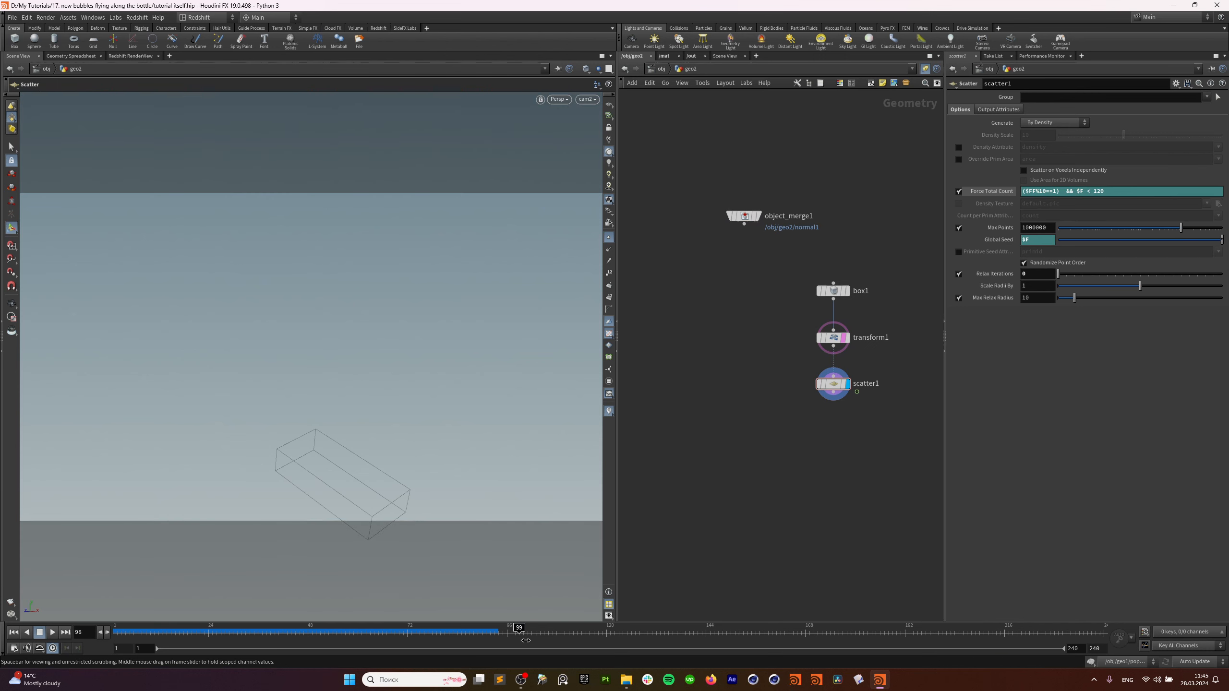
left_click_drag(526, 641, 756, 646)
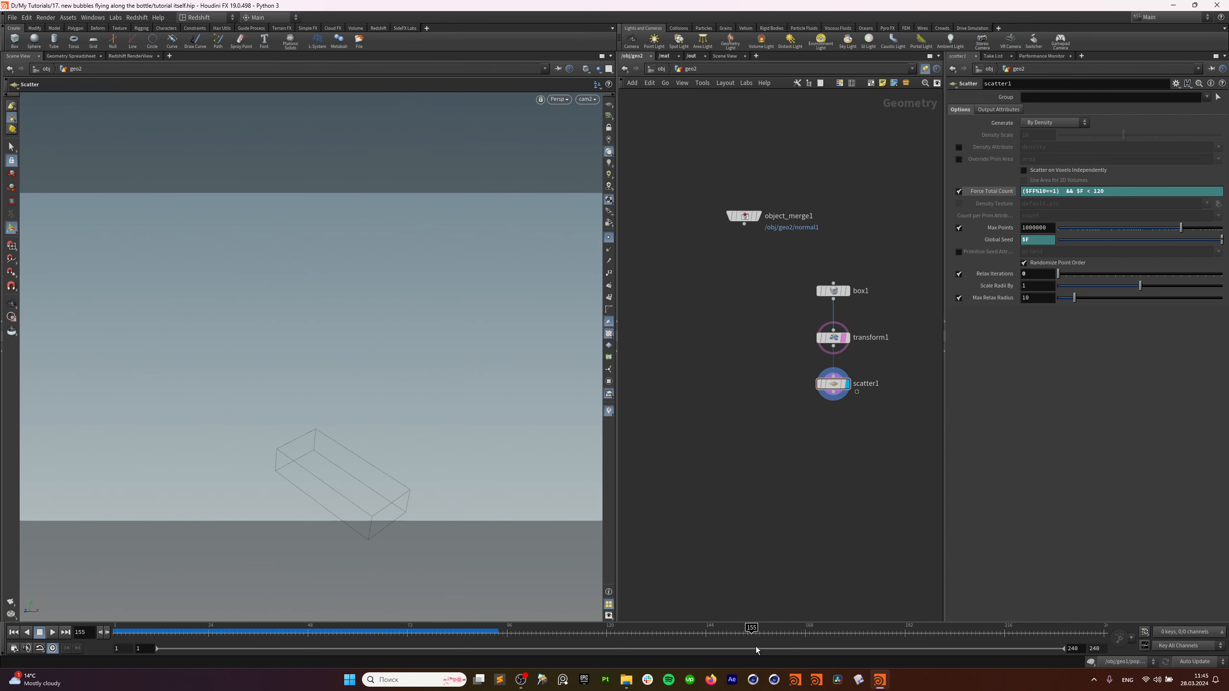
scroll(810, 440, "up", 2)
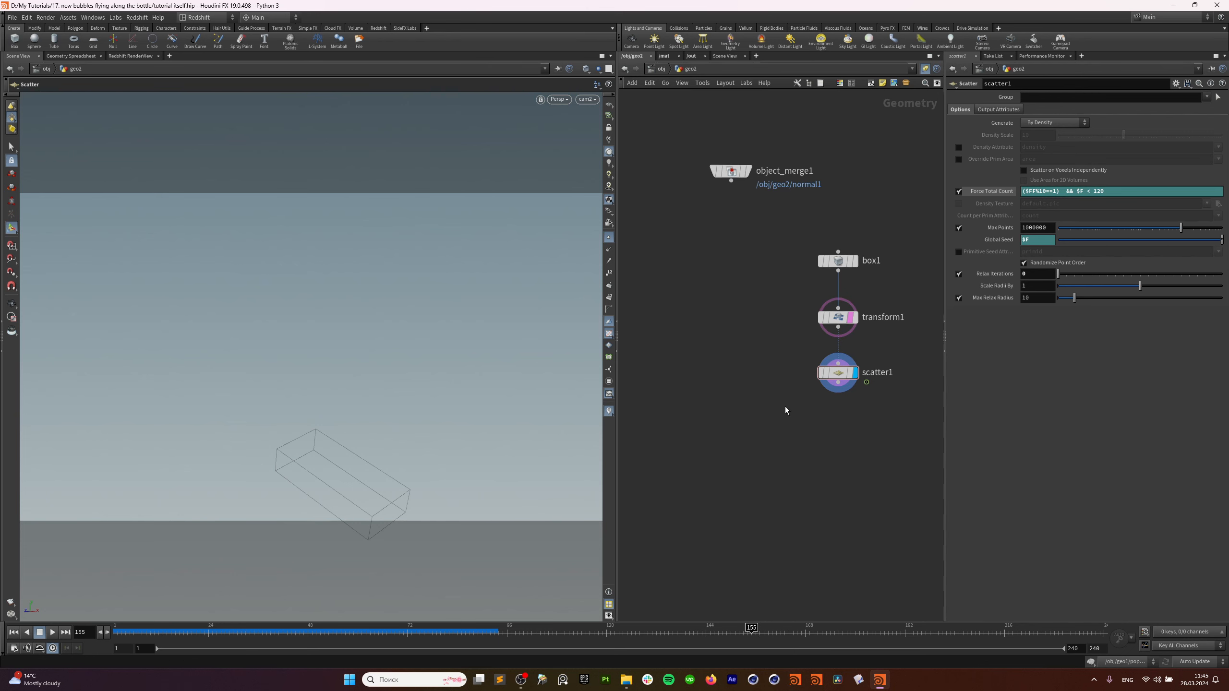
Begin an add-node search for a copy node.
key("Tab")
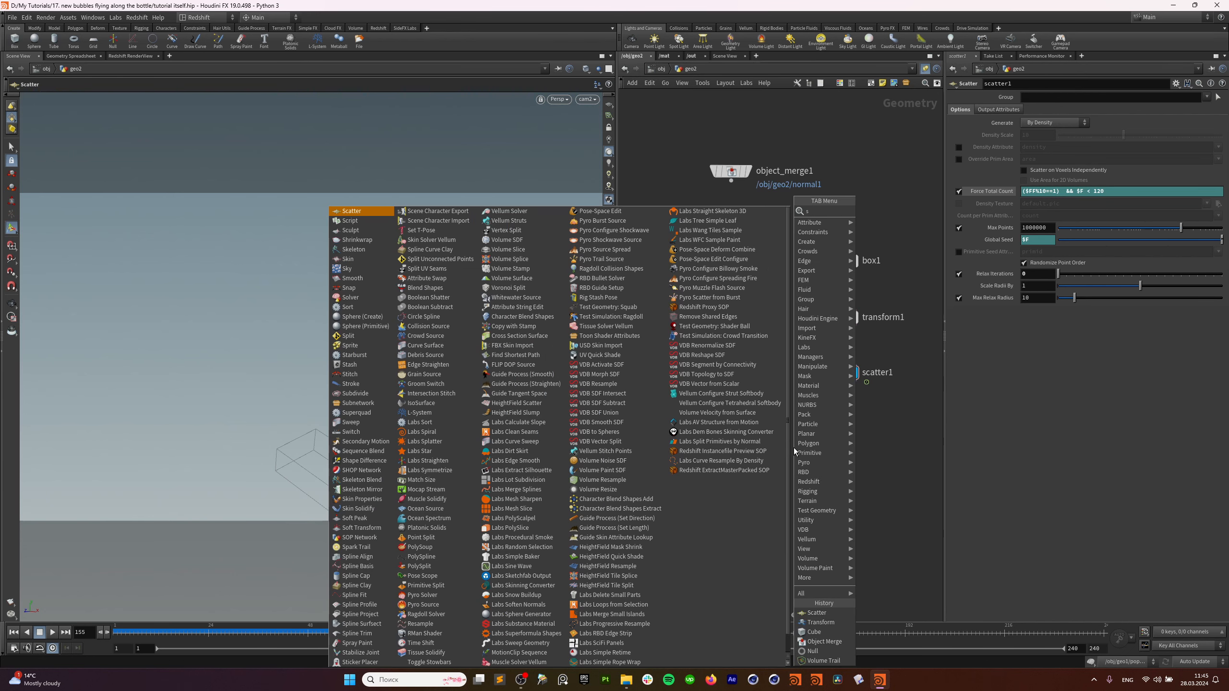
type("sc")
key("BackSpace")
key("BackSpace")
Add copytopoints1 below scatter1, feeding scatter1's points into its target input.
type("cp")
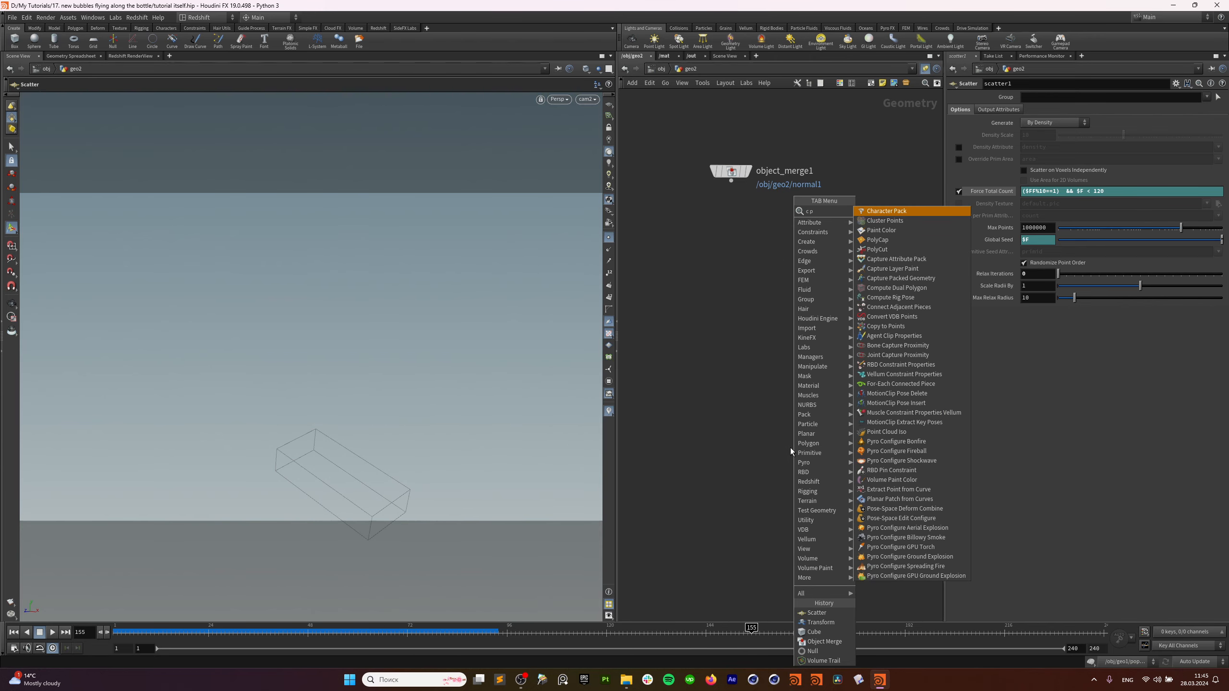
key("BackSpace")
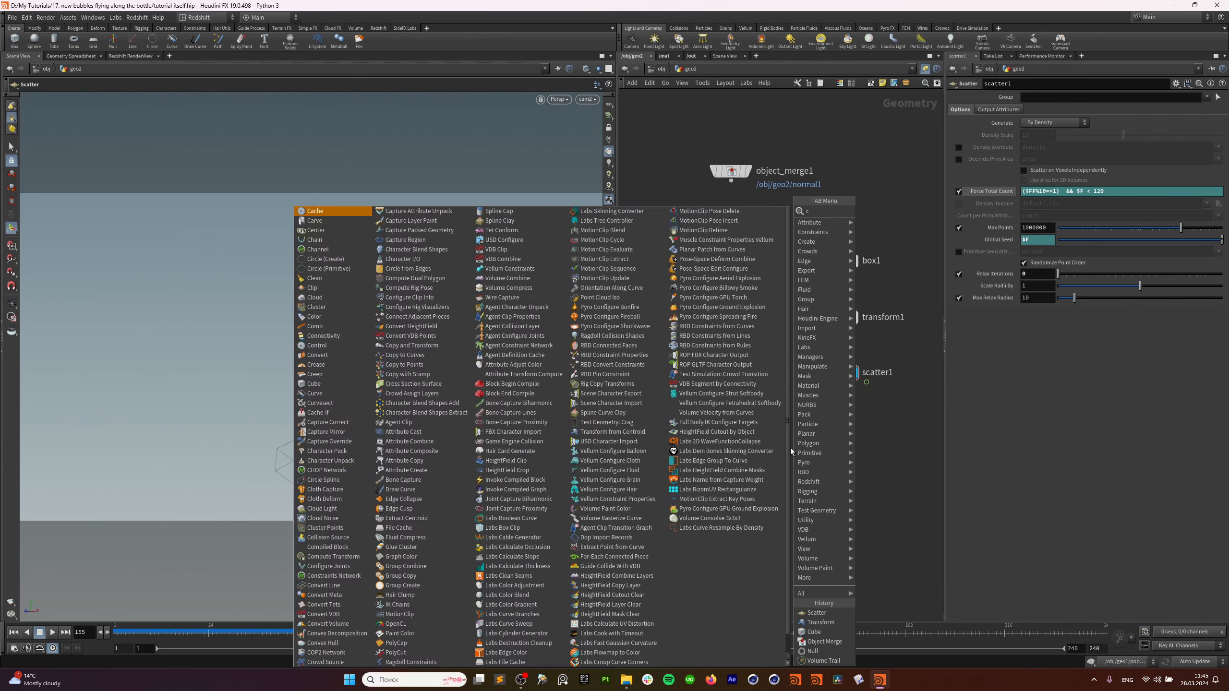
type("tpo")
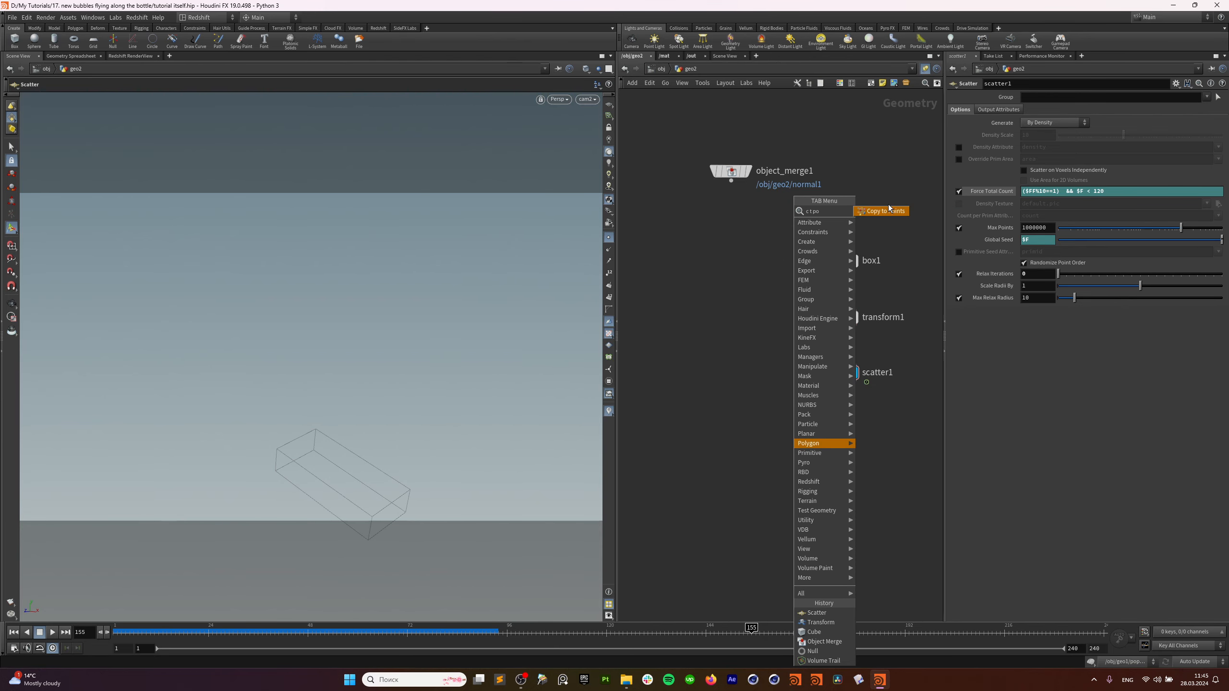
left_click(889, 210)
left_click(767, 456)
left_click_drag(838, 390, 790, 469)
Add a sphere1 node to the left of the node chain.
key("Tab")
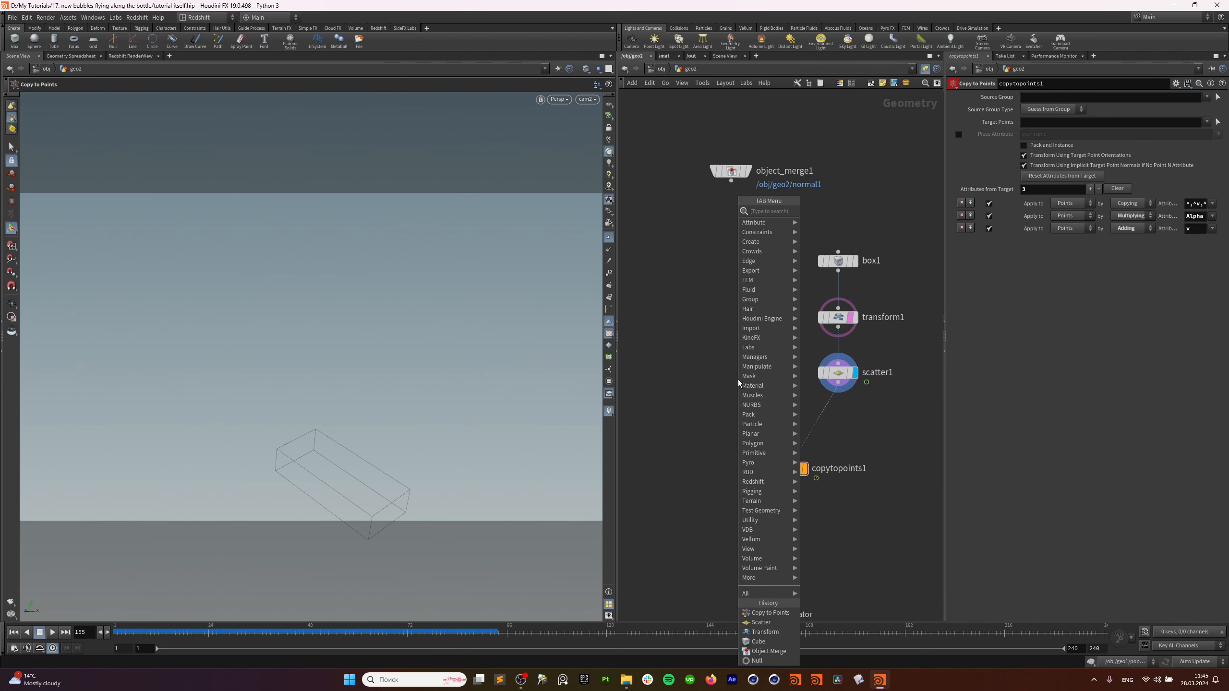
type("sp")
left_click(831, 212)
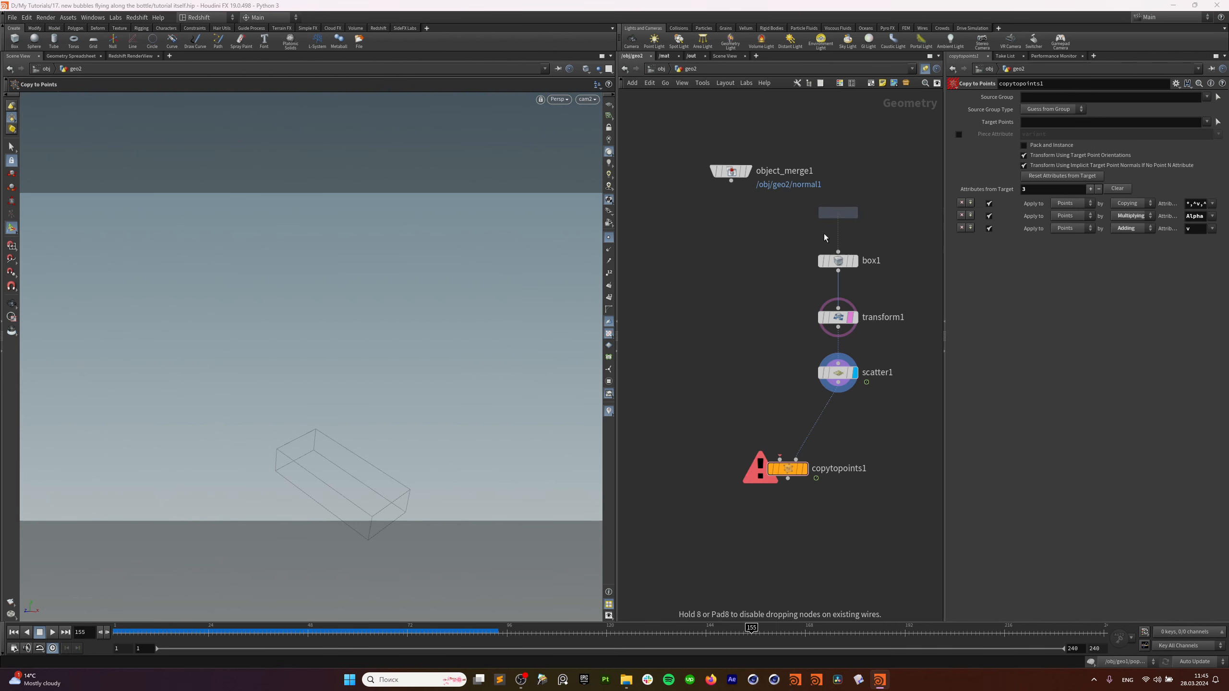
left_click(715, 334)
Make sphere1 a Polygon sphere with Uniform Scale 0.5.
left_click(1048, 97)
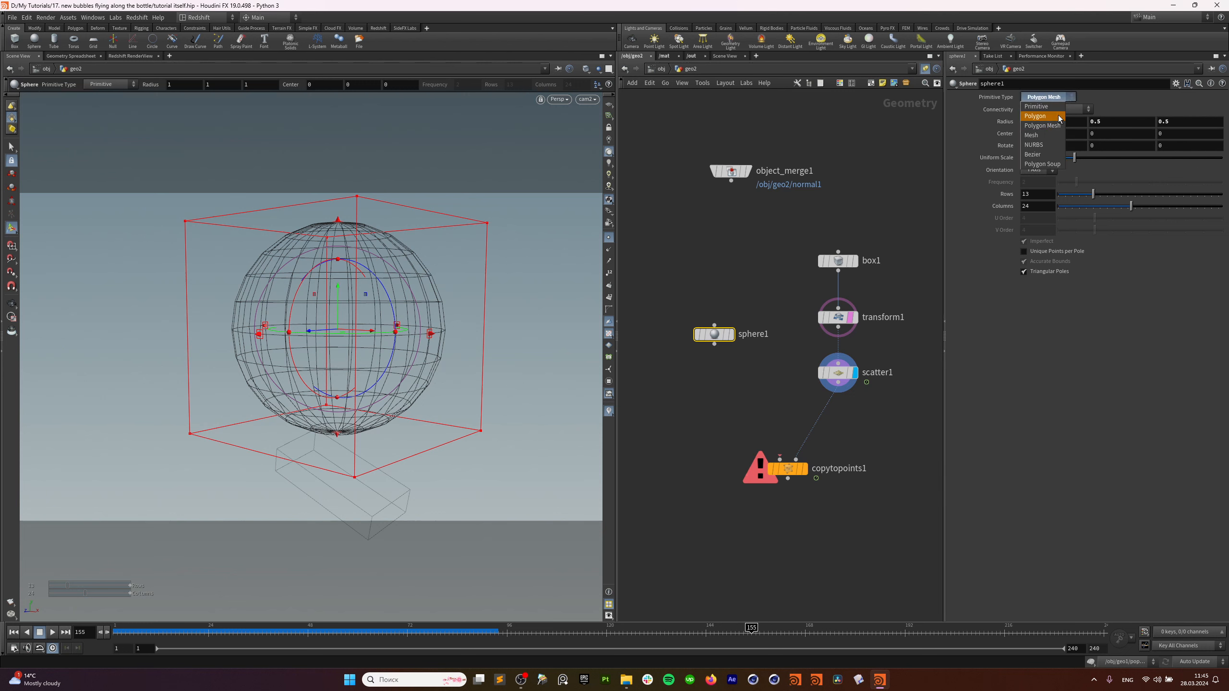
left_click(1054, 118)
mouse_move(712, 335)
left_click_drag(713, 334, 700, 343)
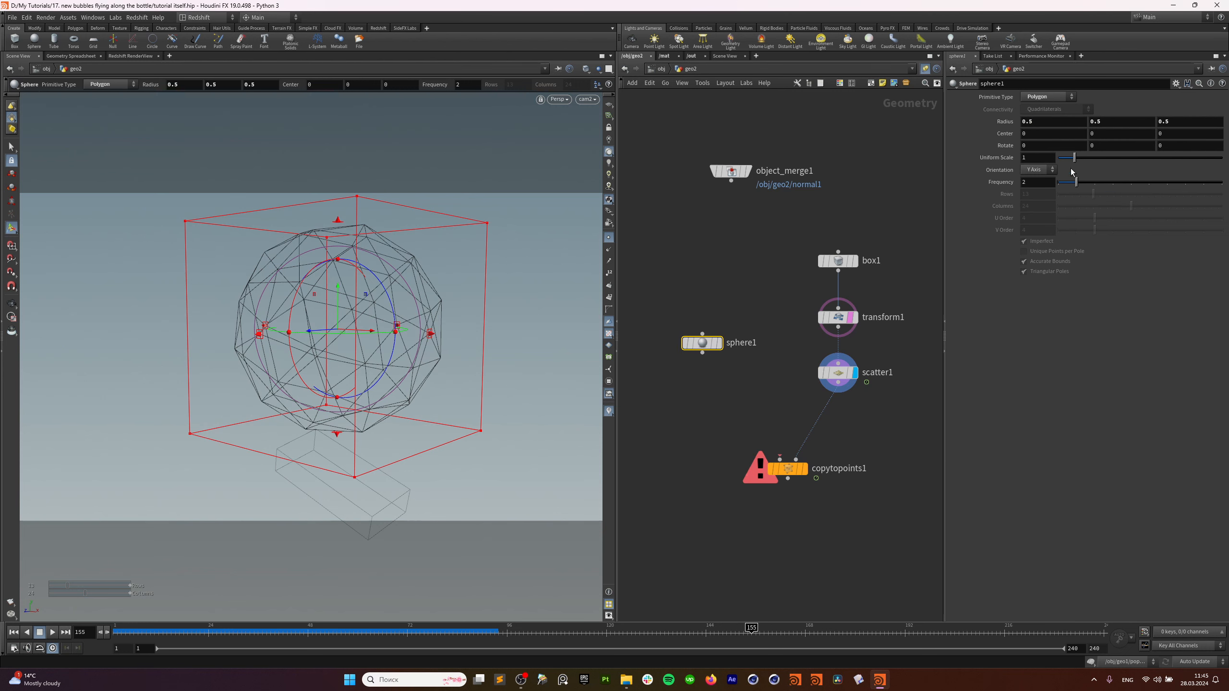
double_click(1037, 158)
type("0.5")
key("Return")
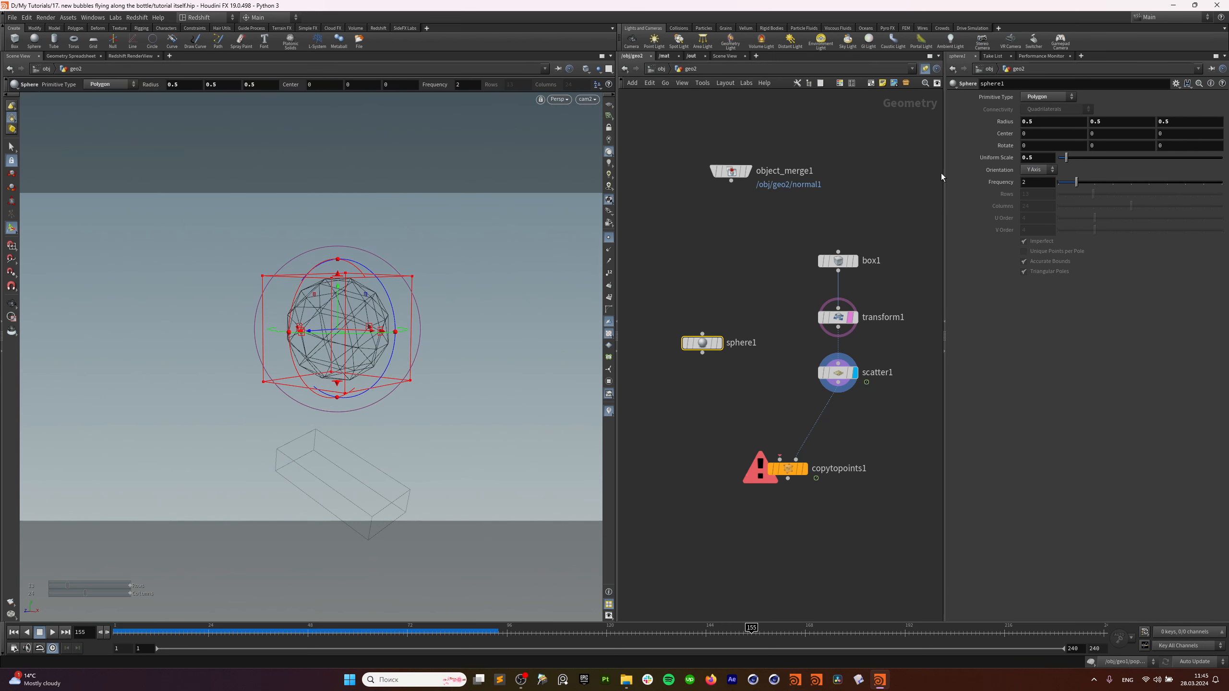
Set sphere1's Frequency to 4, wire it into copytopoints1's first input, and display copytopoints1.
left_click_drag(386, 330, 386, 358, "alt")
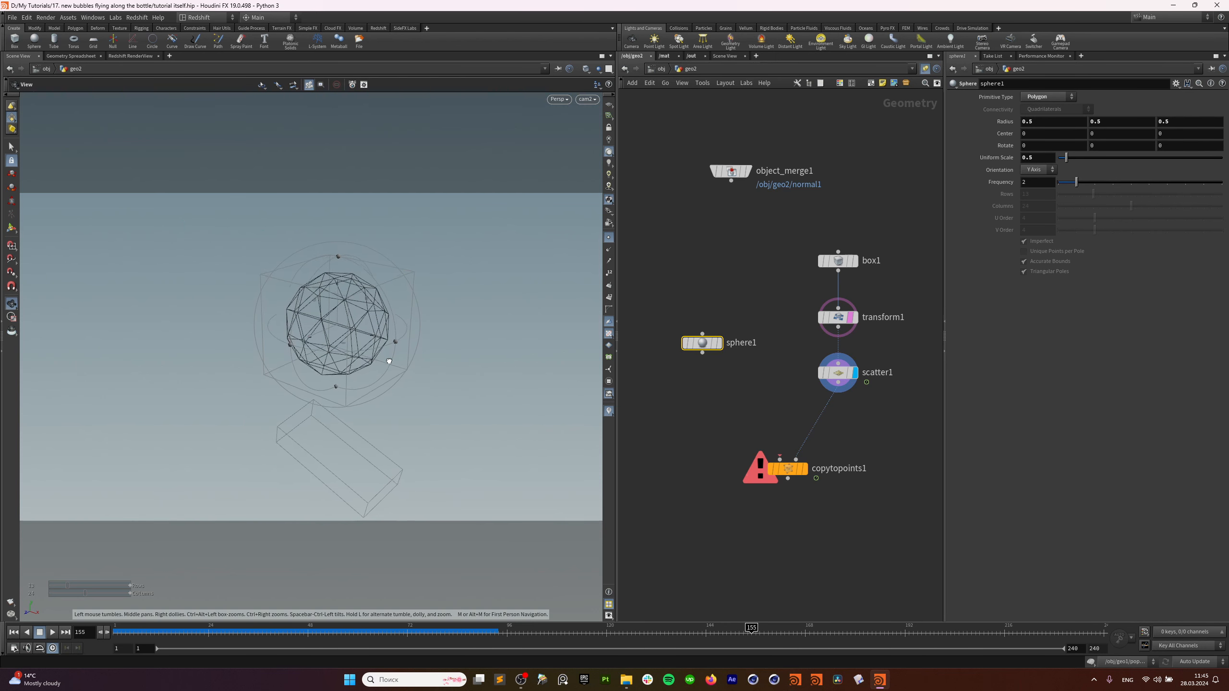
double_click(1029, 158)
double_click(1028, 182)
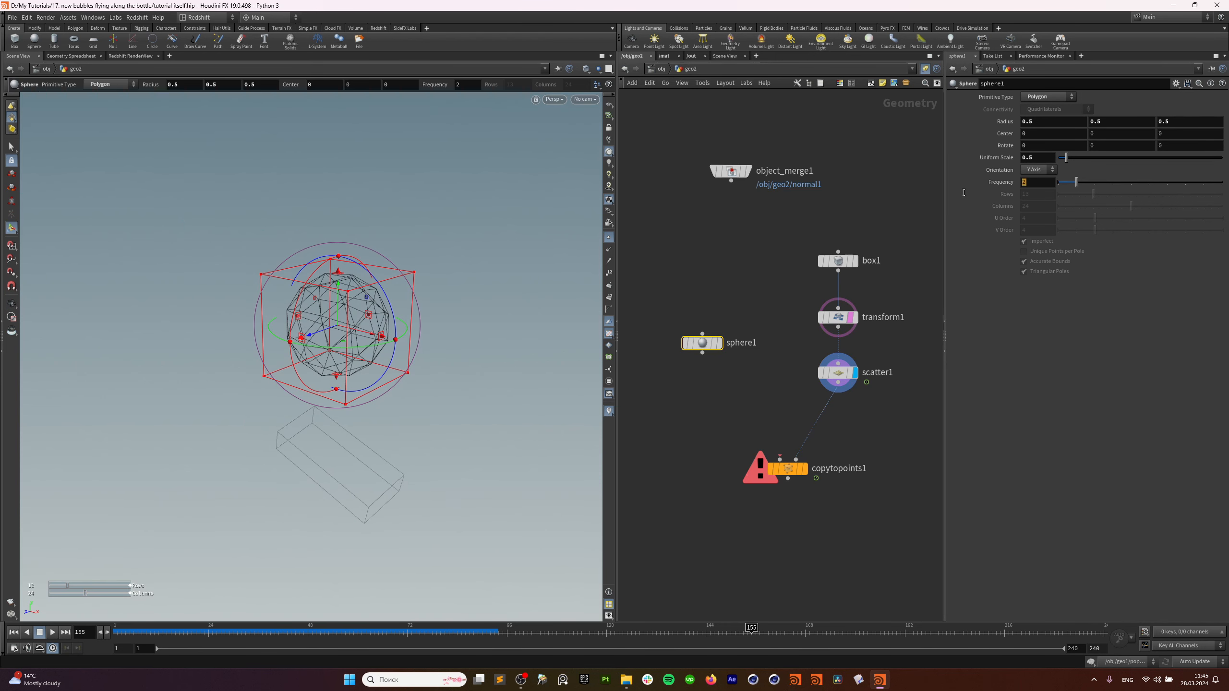
type("4")
key("Return")
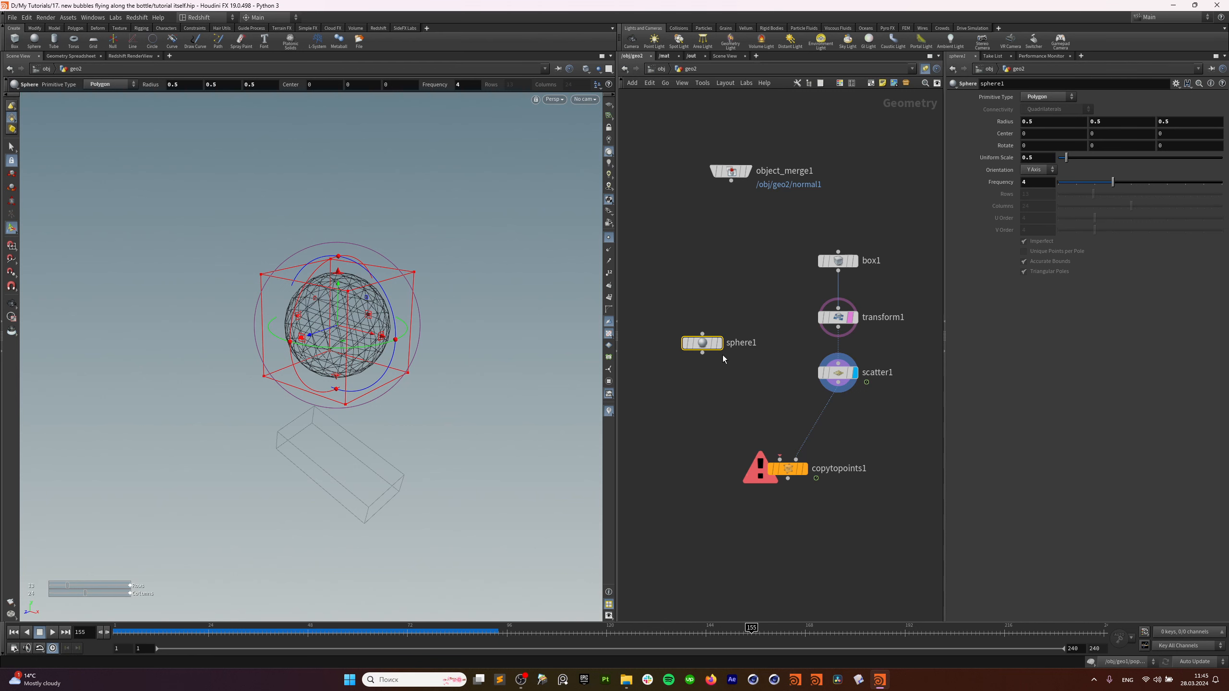
left_click_drag(702, 353, 780, 459)
left_click(804, 469)
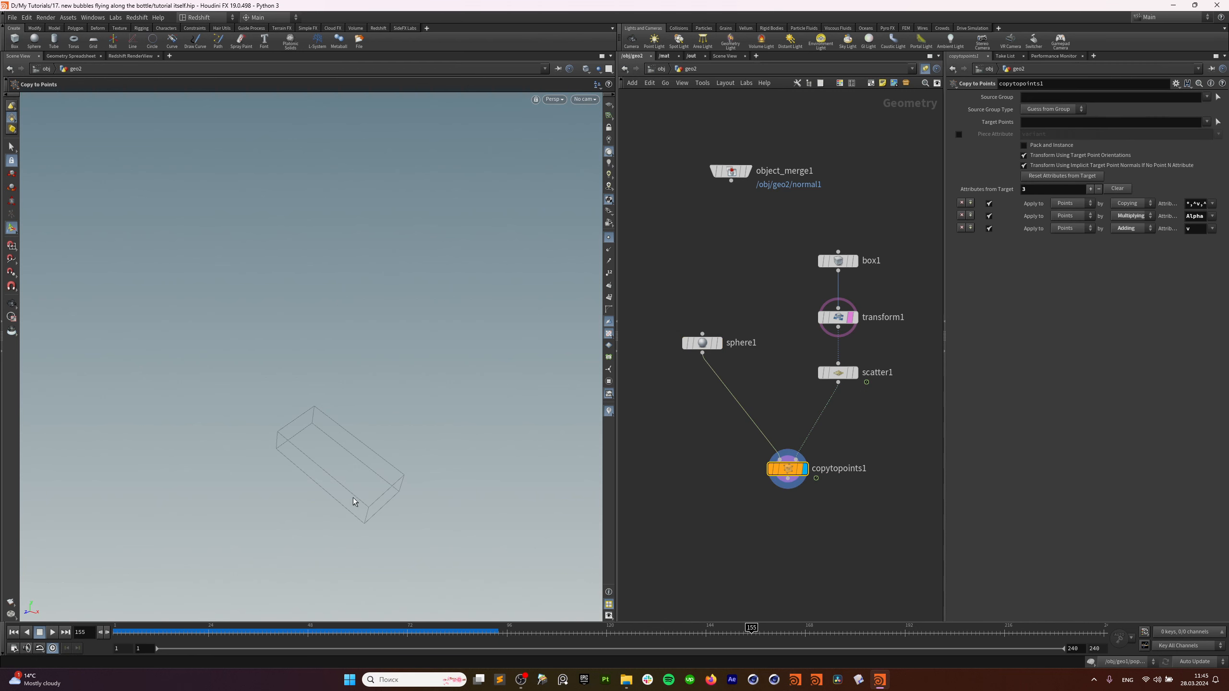
Scrub frames to watch the copied spheres, then lower scatter1 to leave a gap below transform1.
left_click_drag(115, 633, 148, 632)
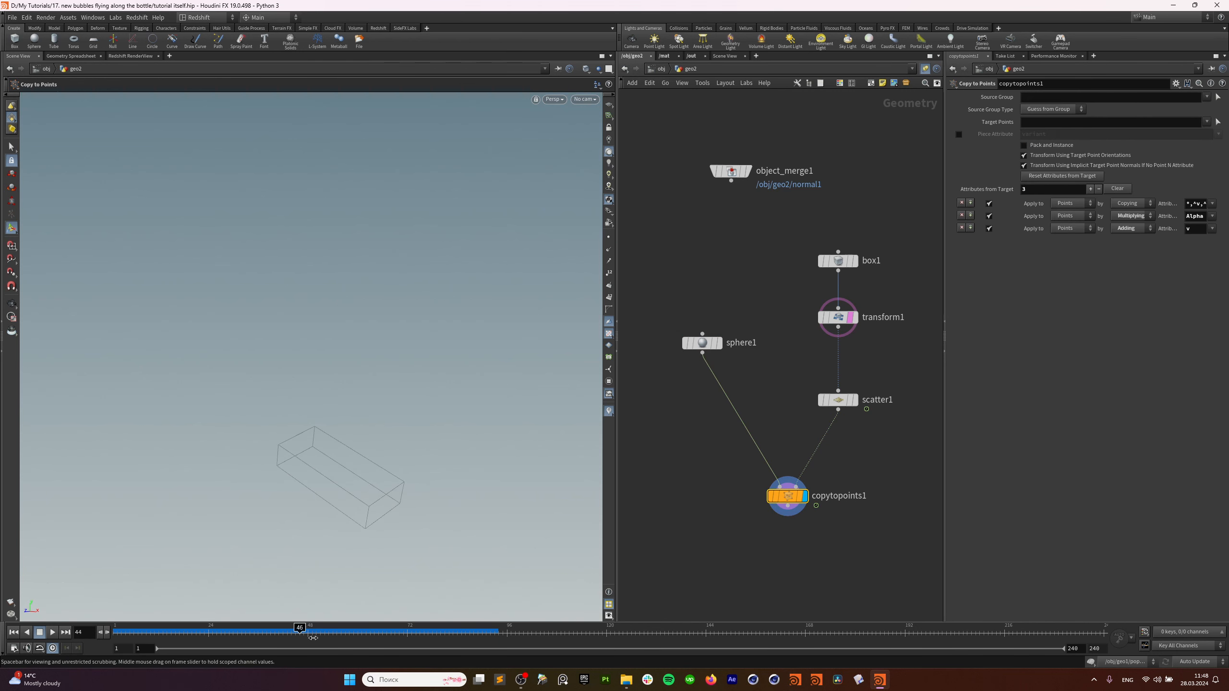
mouse_move(313, 638)
left_mouse_down()
mouse_move(446, 636)
mouse_move(201, 635)
mouse_move(325, 634)
left_mouse_up()
left_click_drag(843, 406, 843, 418)
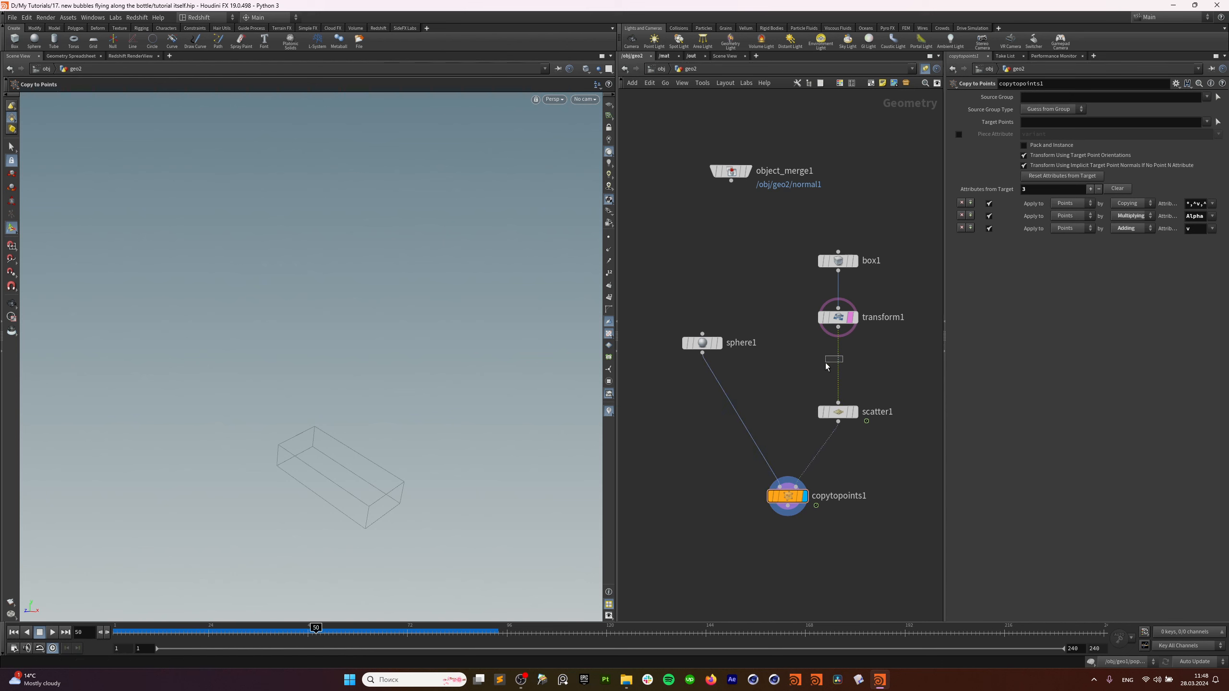
key("Tab")
type("a w")
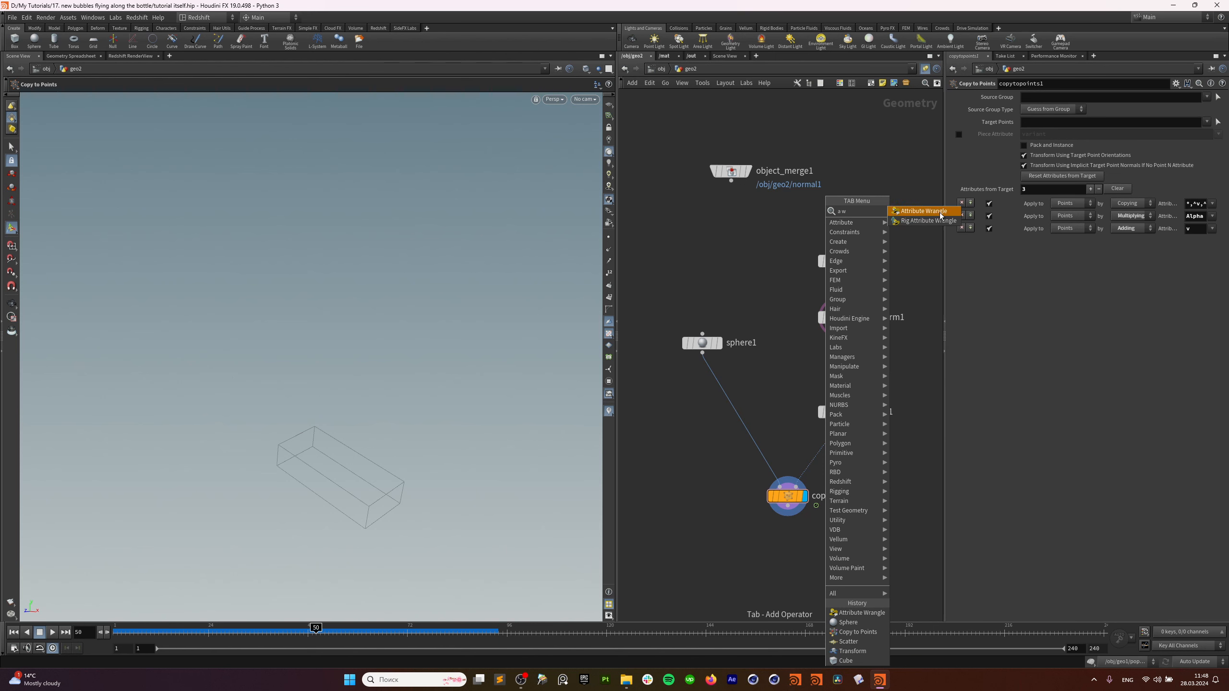
left_click(941, 215)
left_click(847, 358)
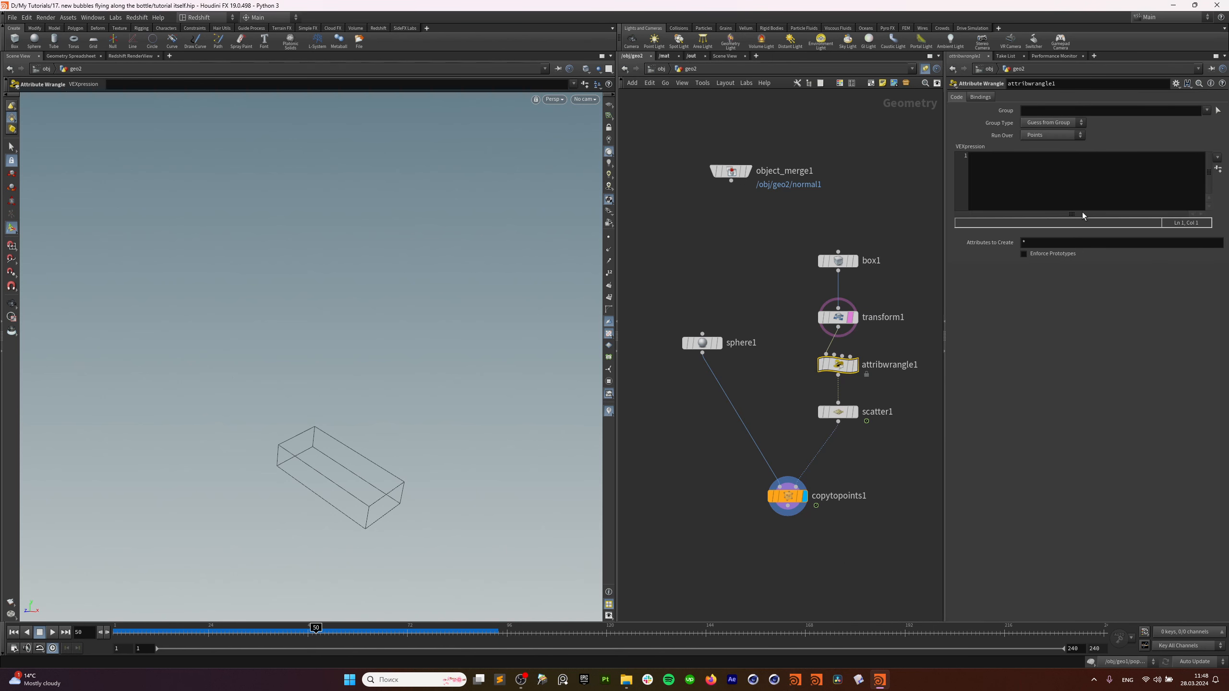
left_click(1057, 187)
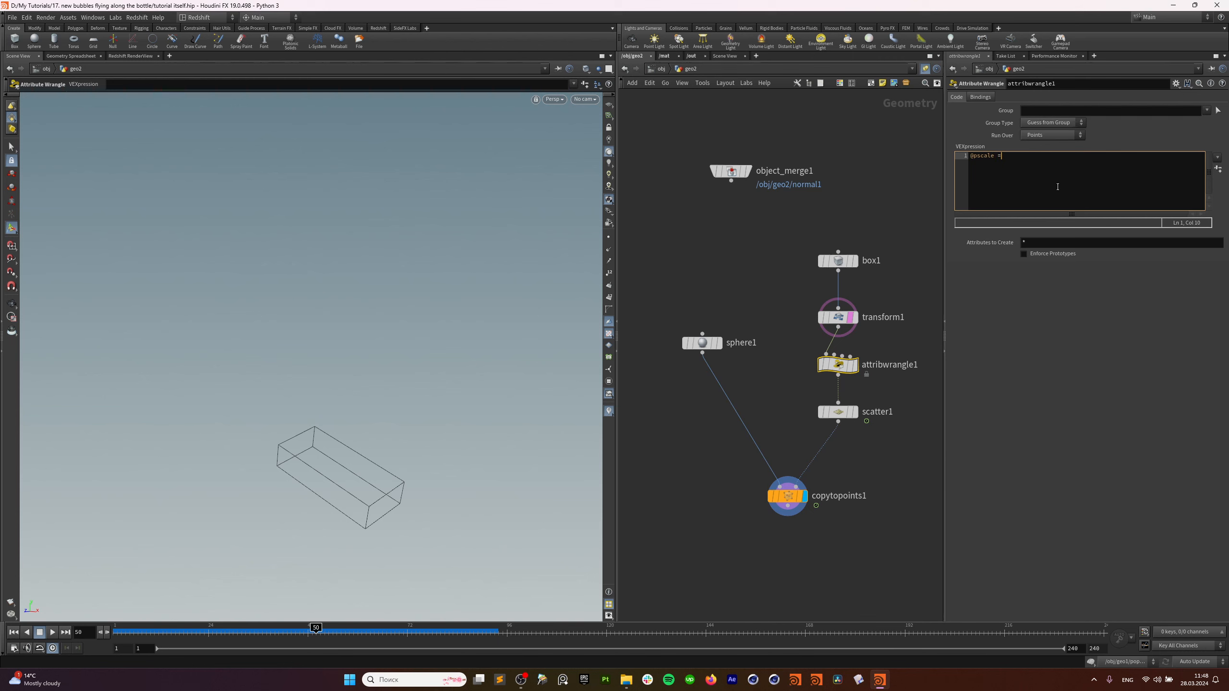
type("@pscale = rand()")
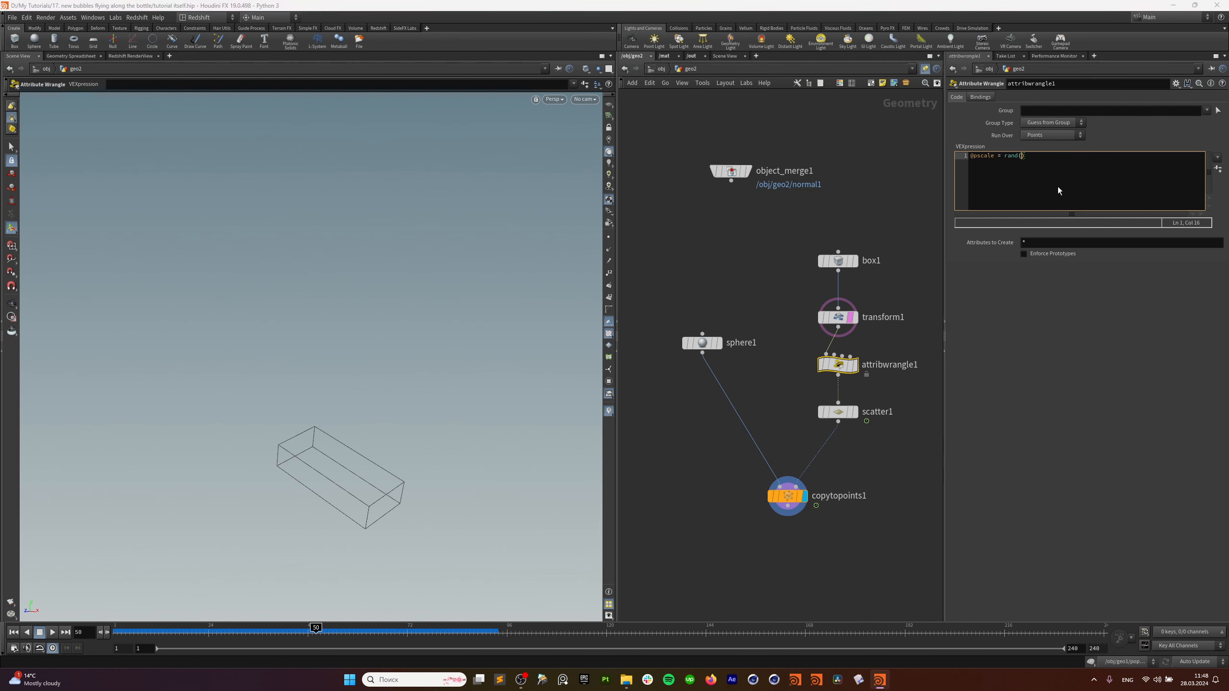
type("@ptnum")
left_click(1072, 309)
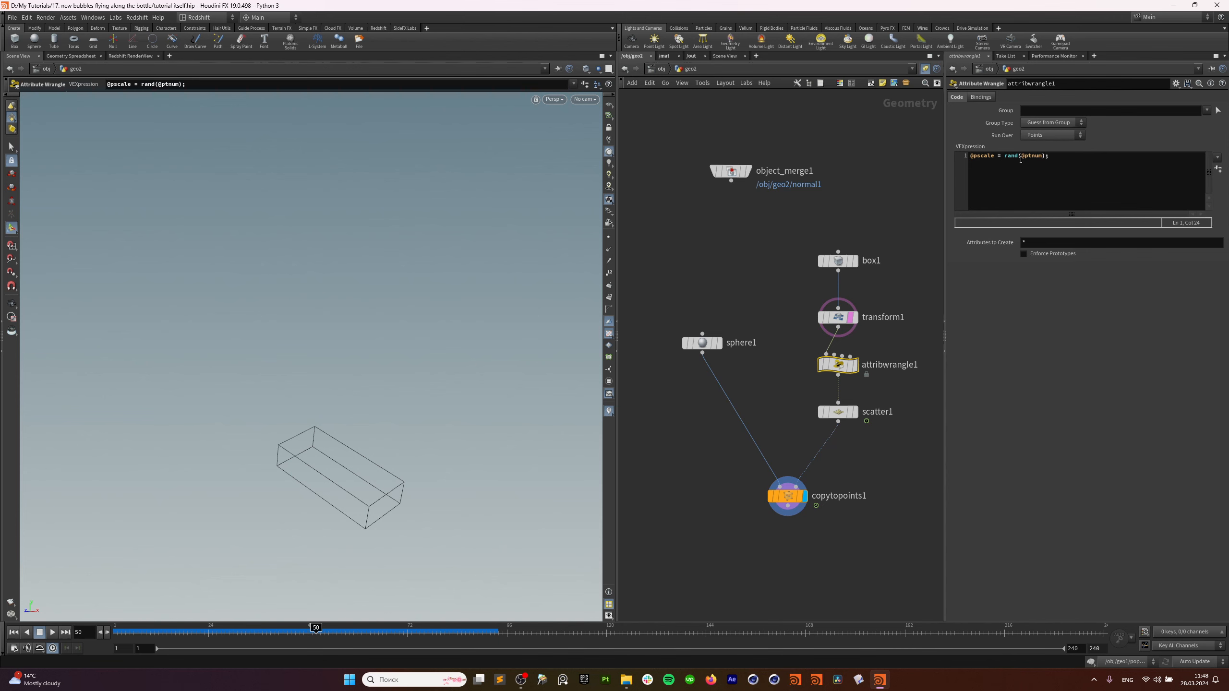
left_click(1004, 157)
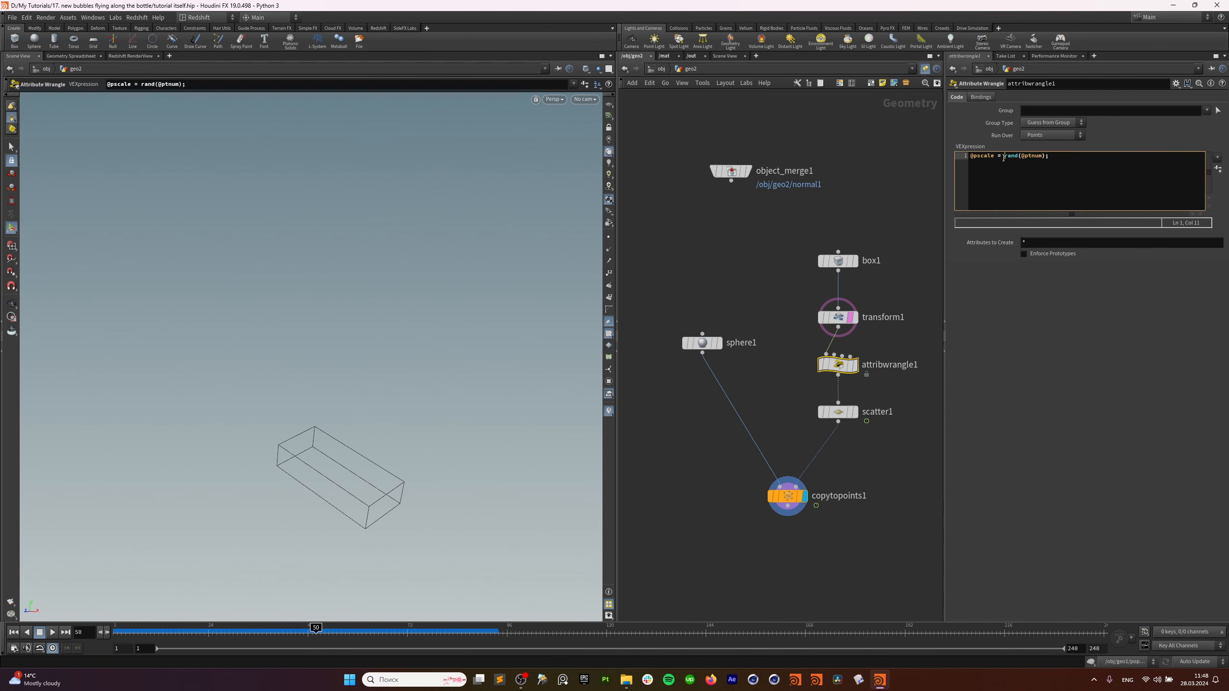
type("fit01(")
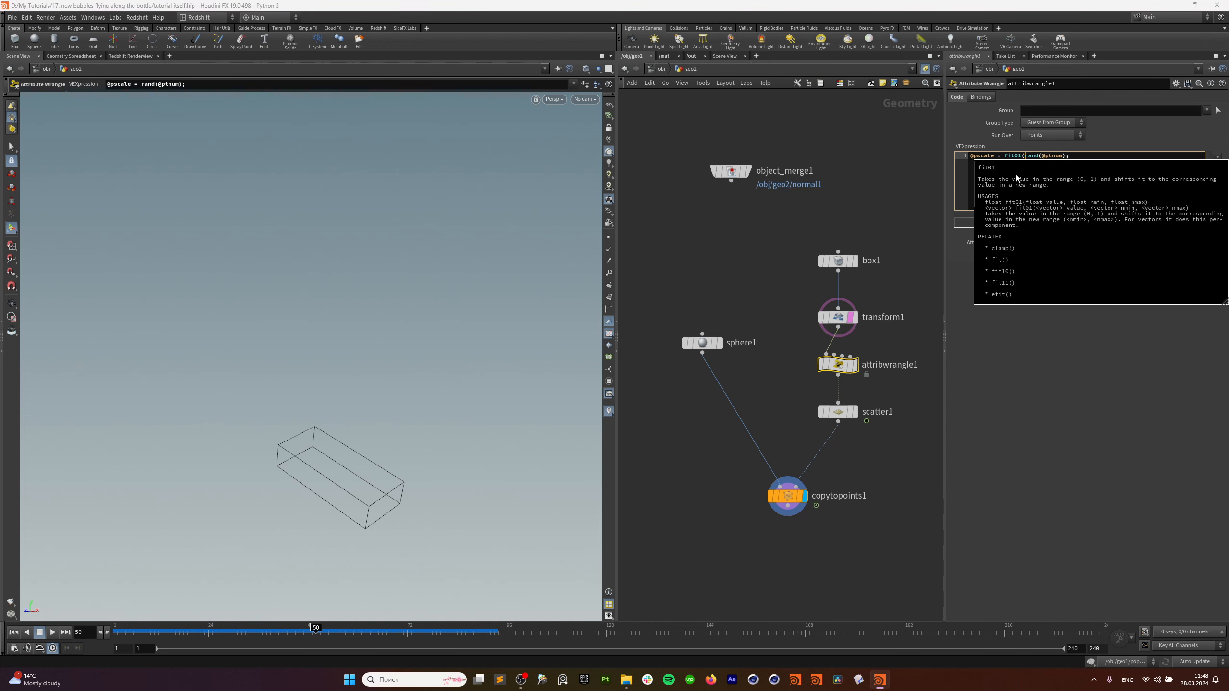
key("Right")
key("Right")
key("Right")
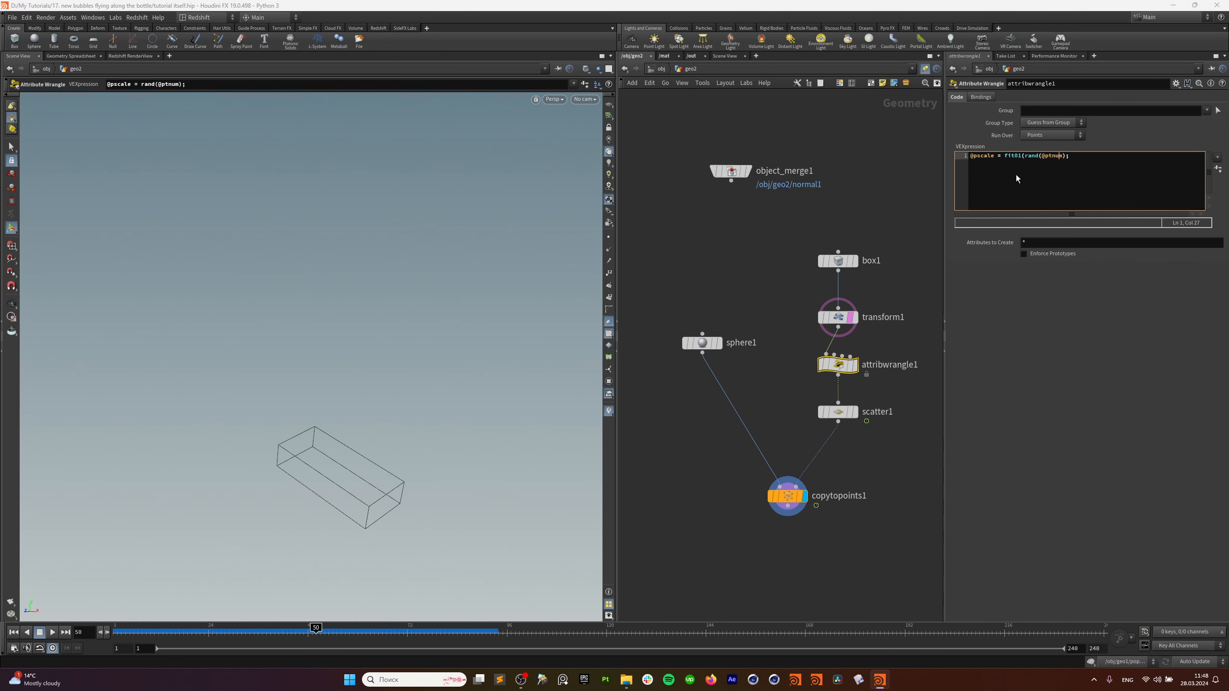
type(",0.1,1)")
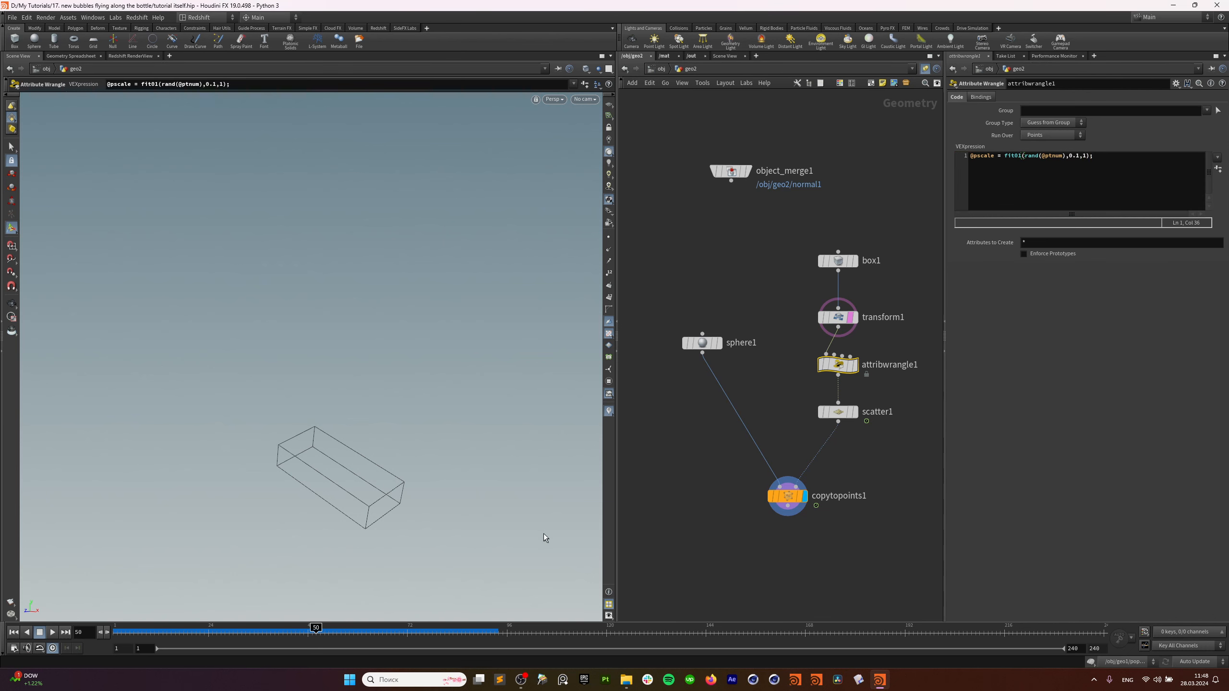
mouse_move(300, 632)
left_mouse_down()
mouse_move(126, 633)
mouse_move(457, 639)
mouse_move(216, 639)
mouse_move(320, 639)
left_mouse_up()
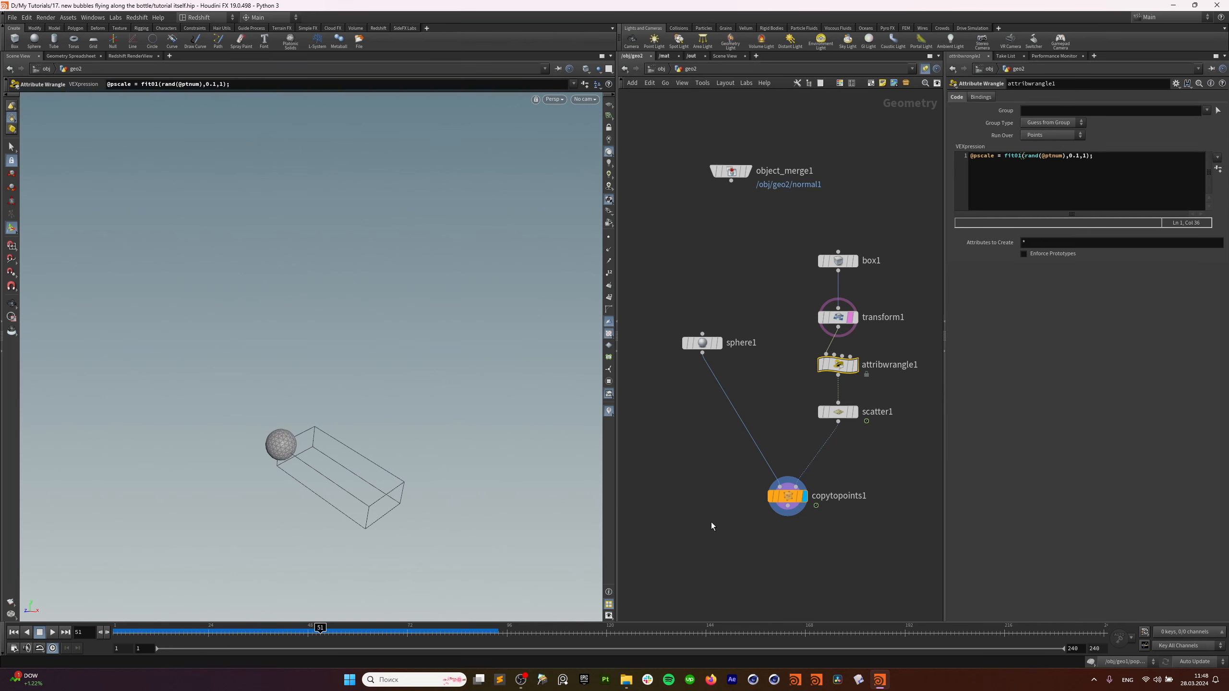
middle_click_drag(710, 523, 774, 384)
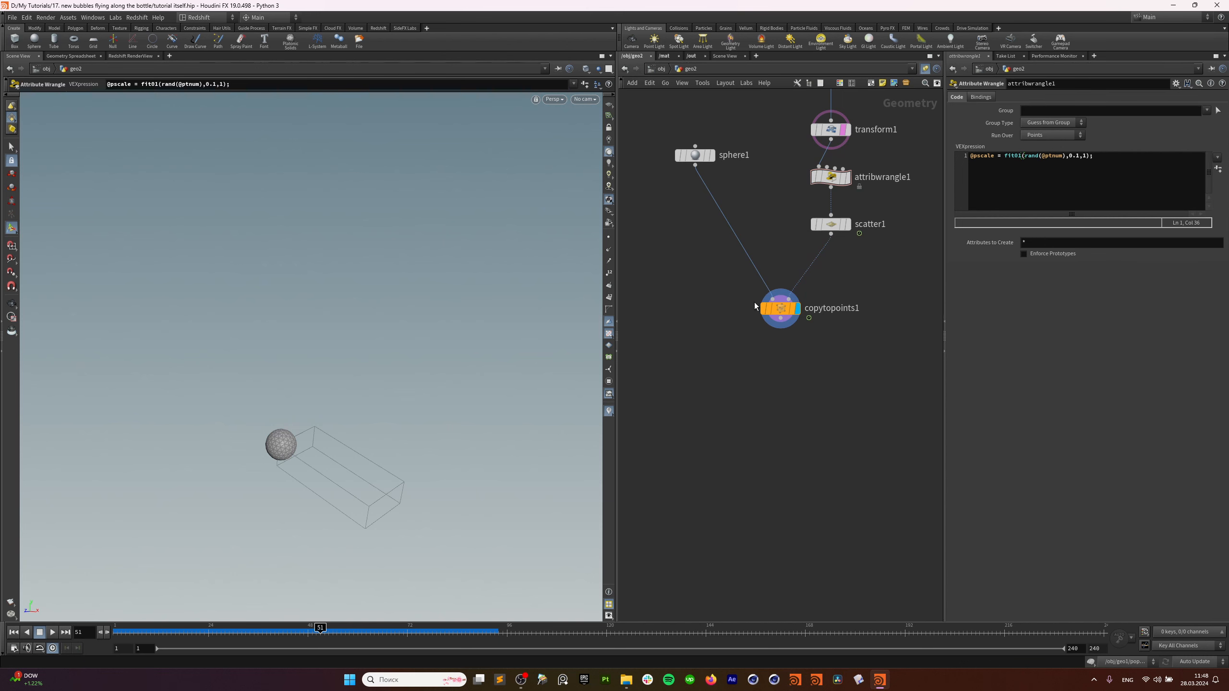
Hide transform1's box guide and add the Vellum Configure Balloon nodes below copytopoints1.
left_click(845, 130)
key("Tab")
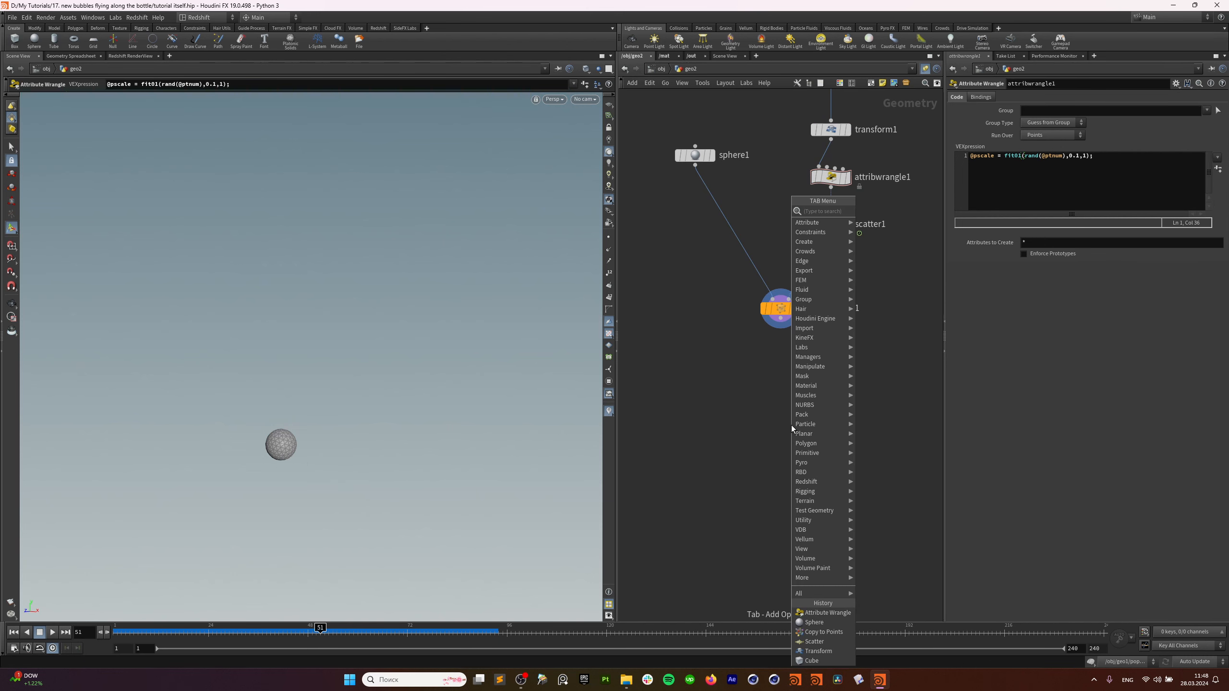
type("vel b")
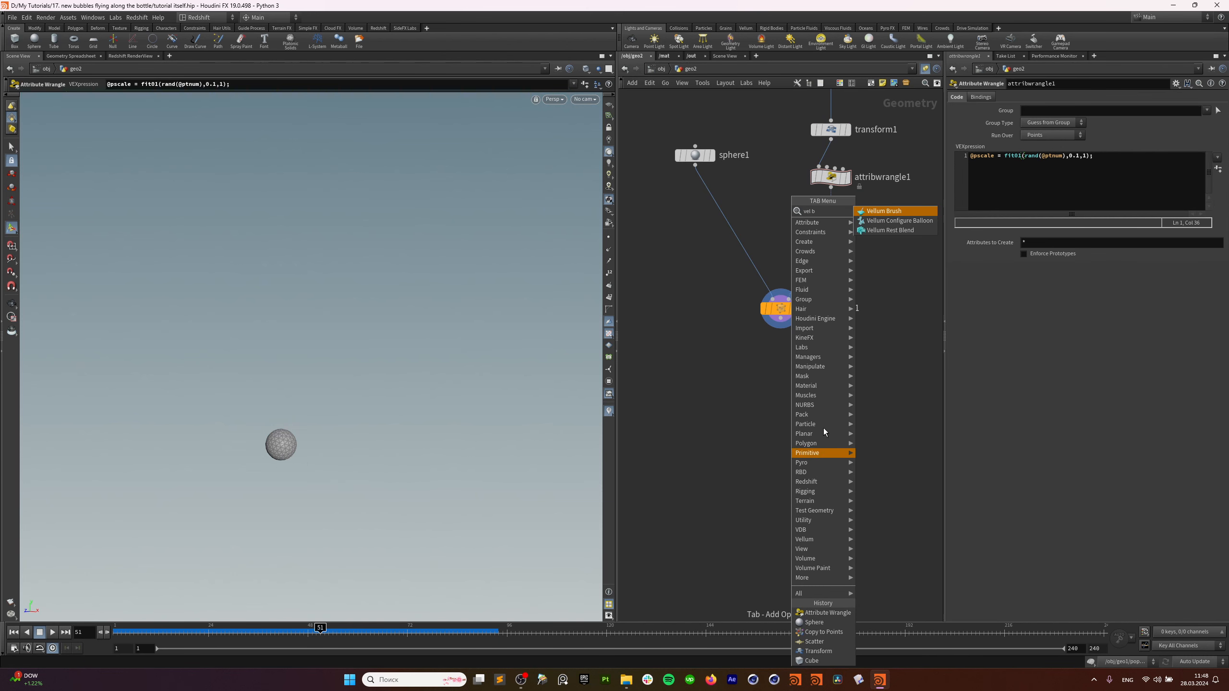
left_click(897, 222)
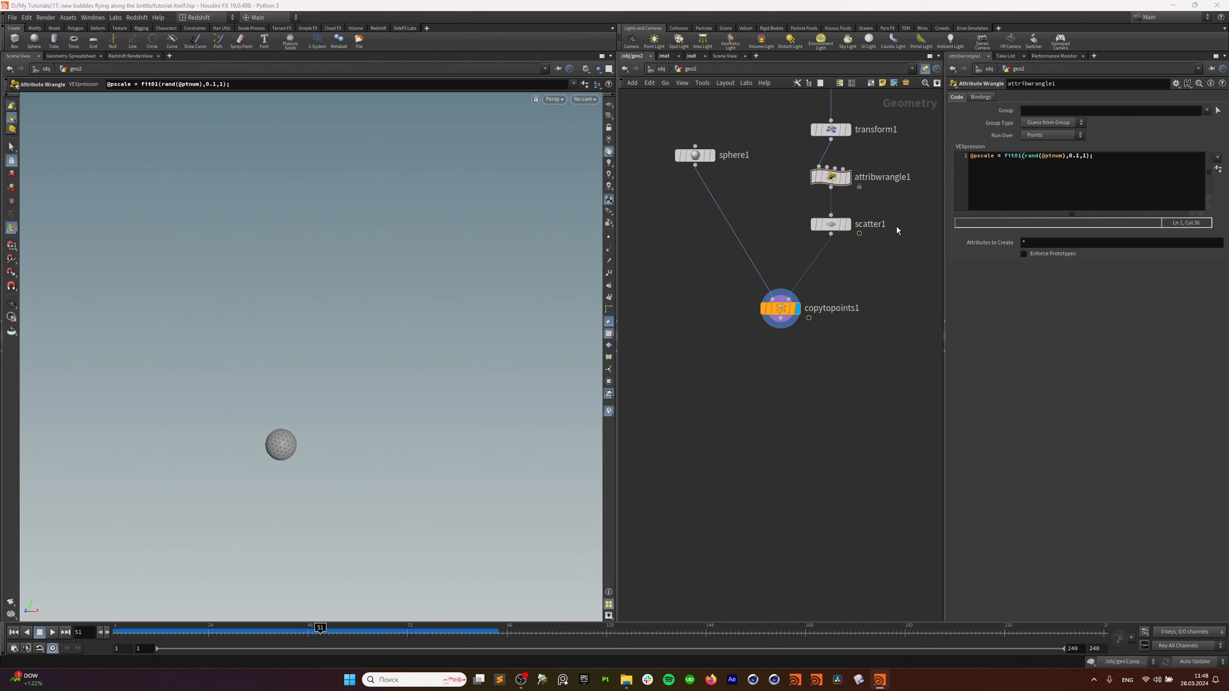
left_click(795, 357)
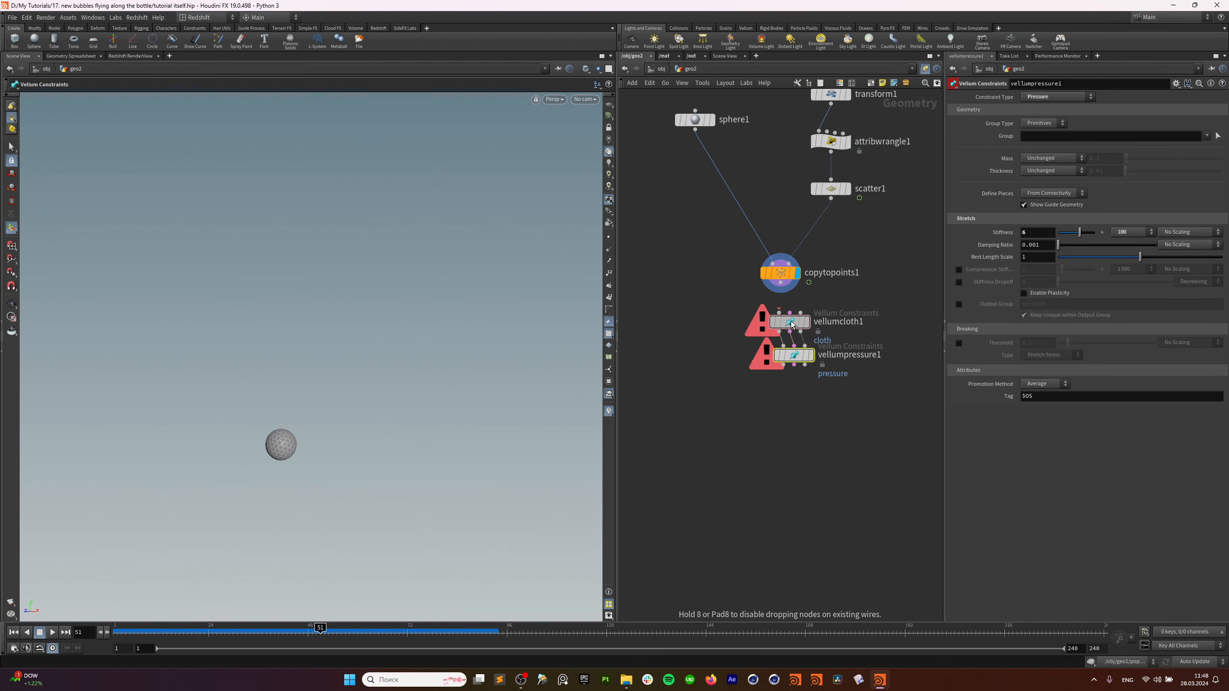
Reposition vellumcloth1 and vellumpressure1, wire copytopoints1 into vellumcloth1, and rewind to frame 1.
key("ctrl+z")
left_click_drag(802, 323, 789, 347)
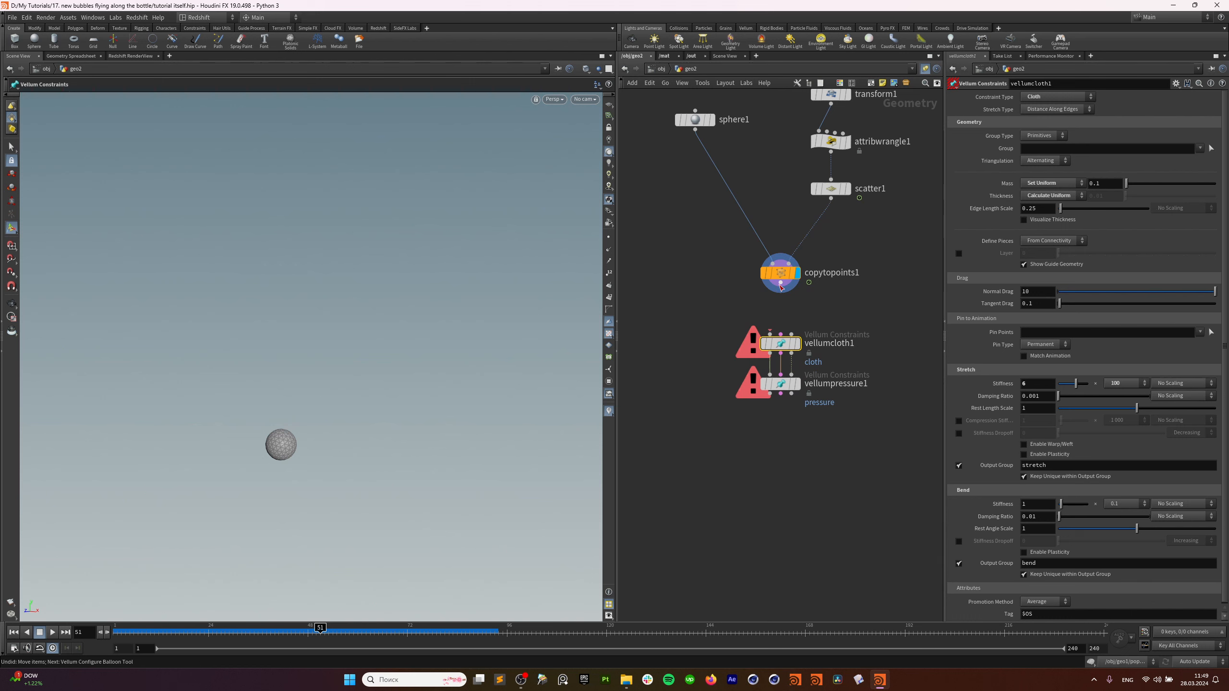
left_click_drag(781, 285, 771, 334)
left_click_drag(710, 381, 814, 416)
left_click_drag(327, 638, 92, 626)
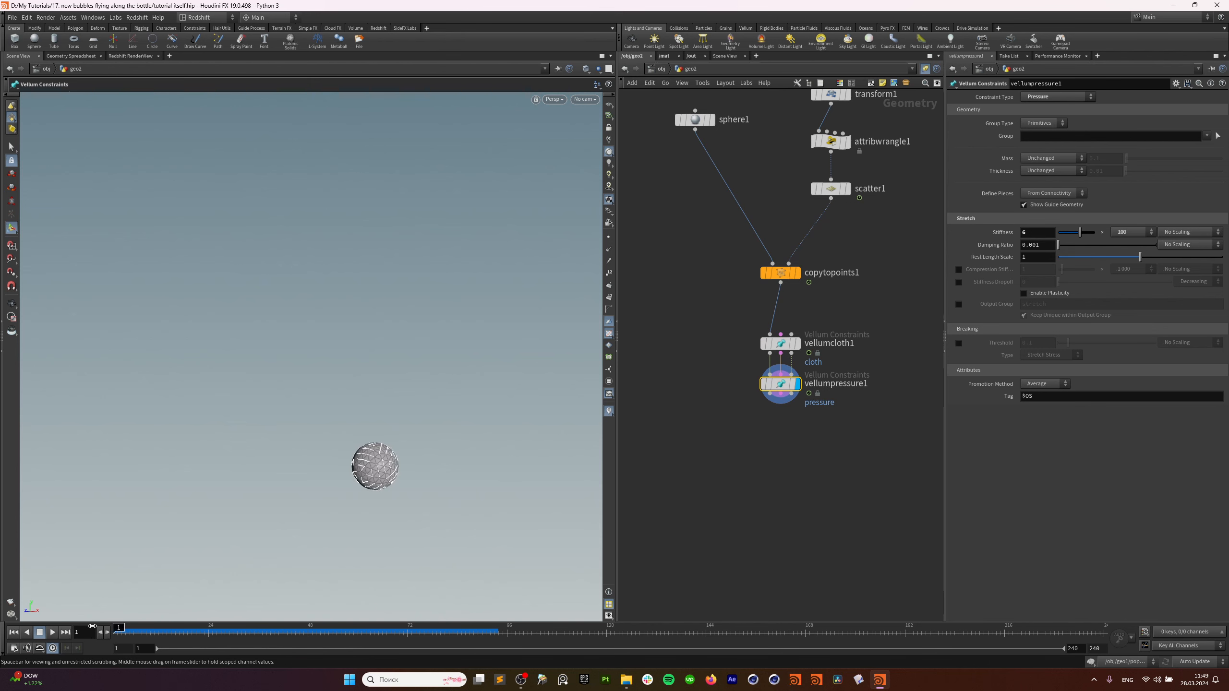
Add vellumsolver1 under vellumpressure1 and wire a constraint output into it.
middle_click_drag(825, 501, 808, 451)
key("Tab")
type("ve")
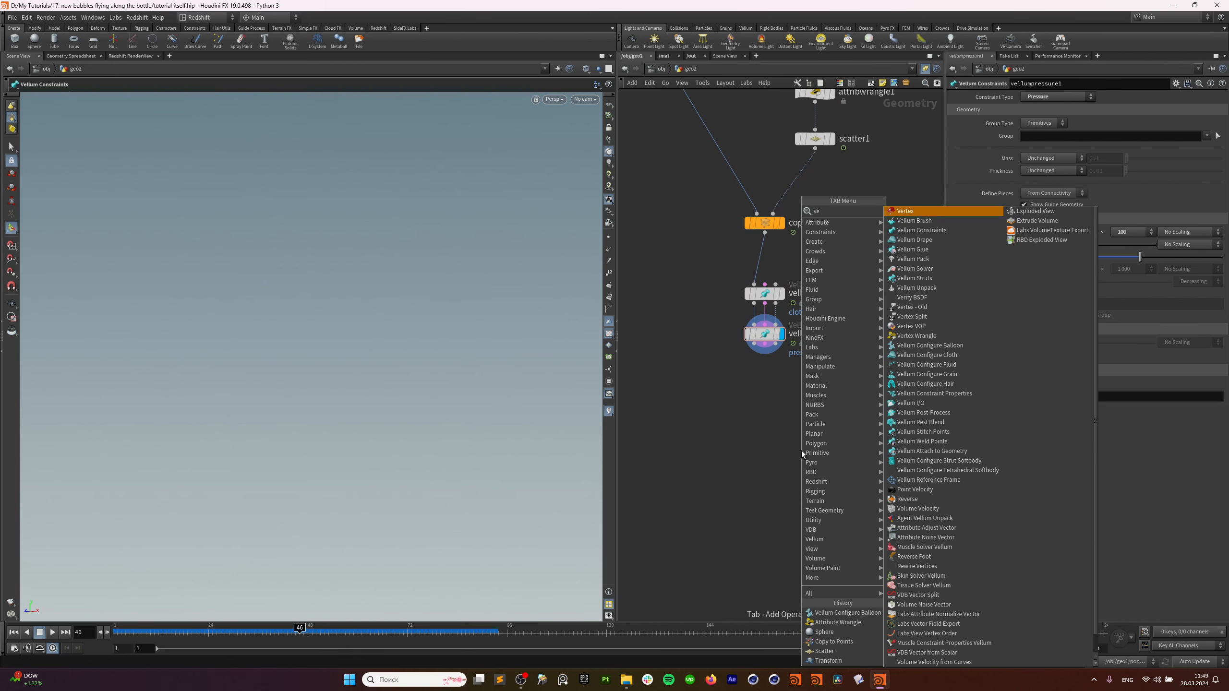
type(" sol")
left_click(916, 211)
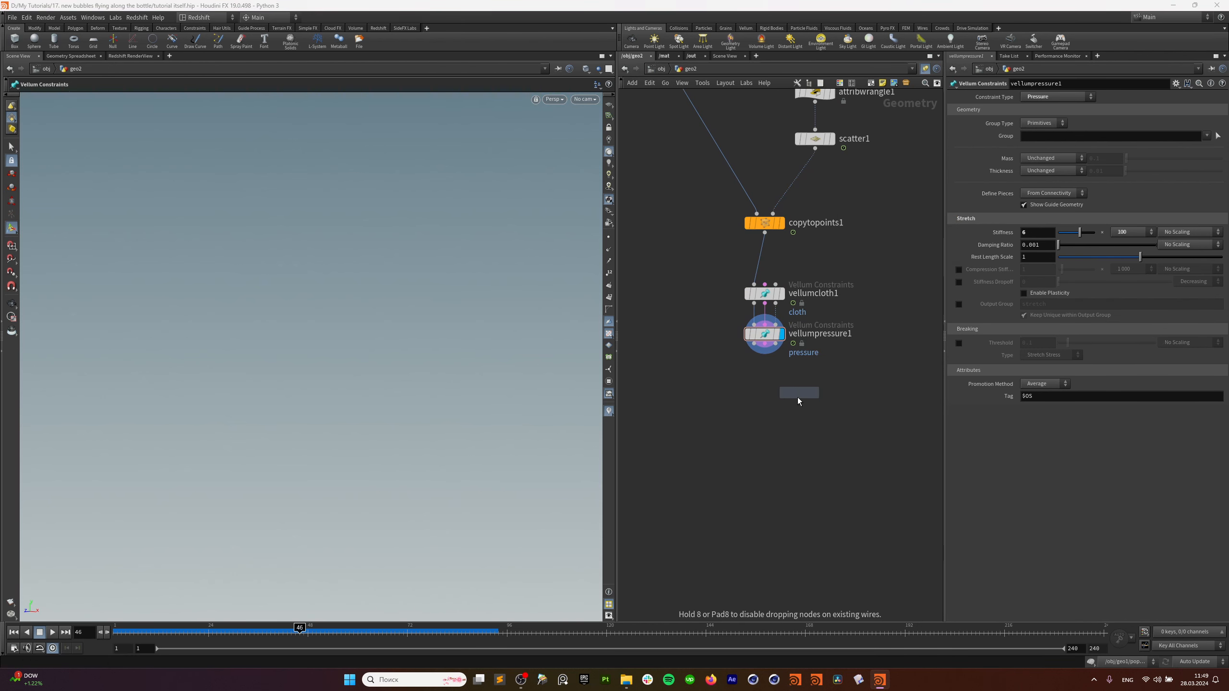
left_click(764, 417)
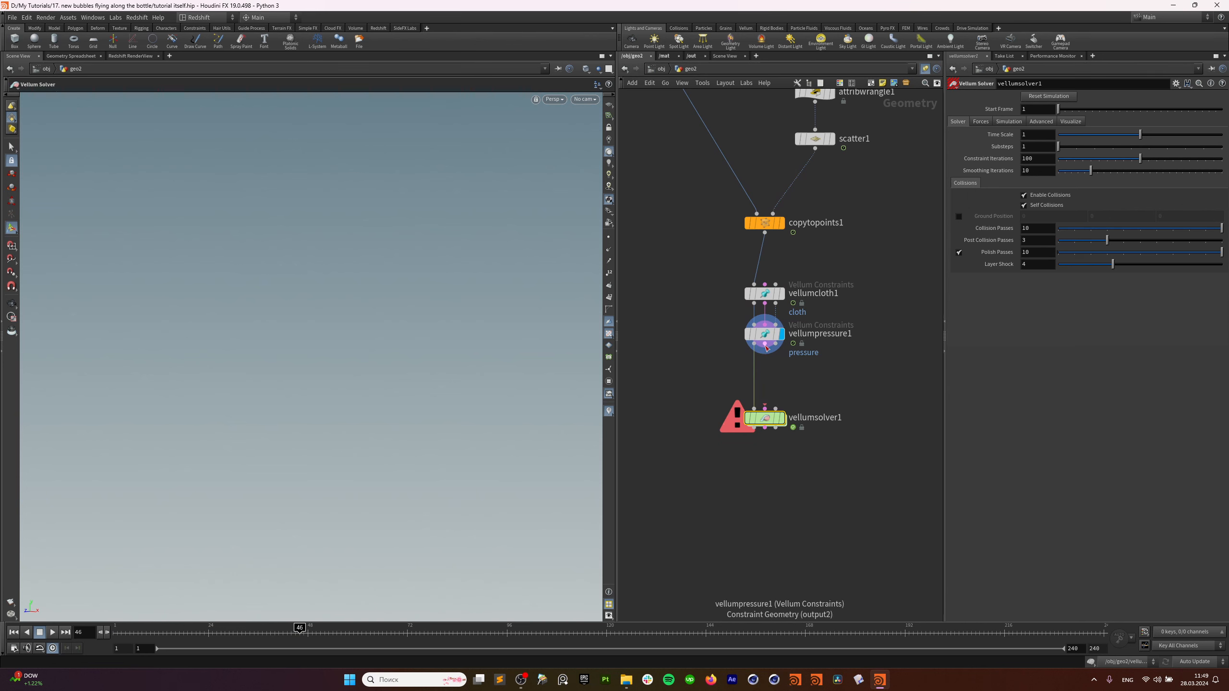
left_click_drag(766, 347, 766, 417)
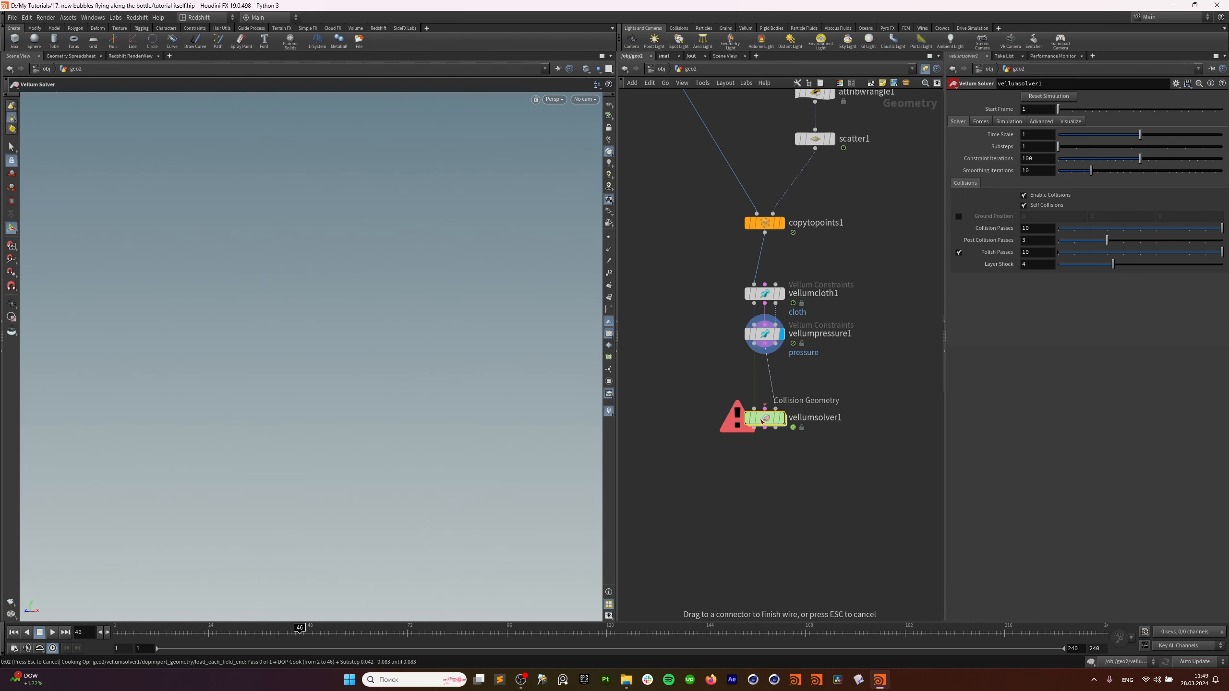
Finish connecting vellumpressure1 to the solver and play the balloon simulation from frame 1.
left_click(12, 633)
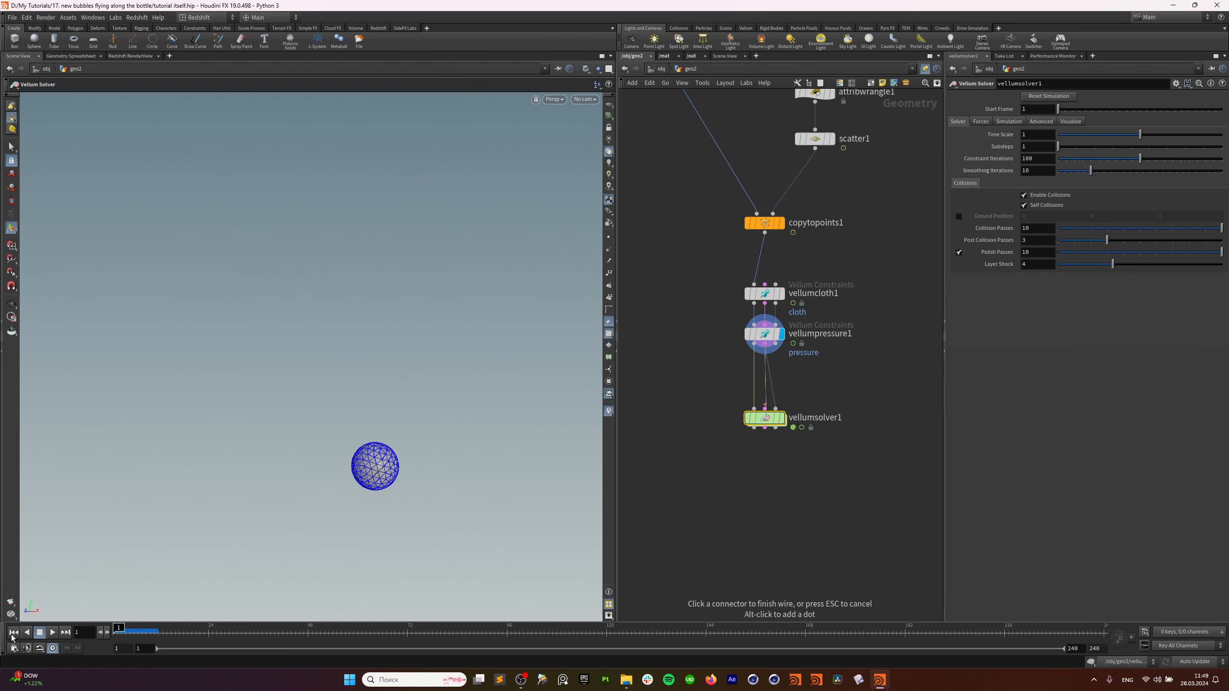
left_click(776, 345)
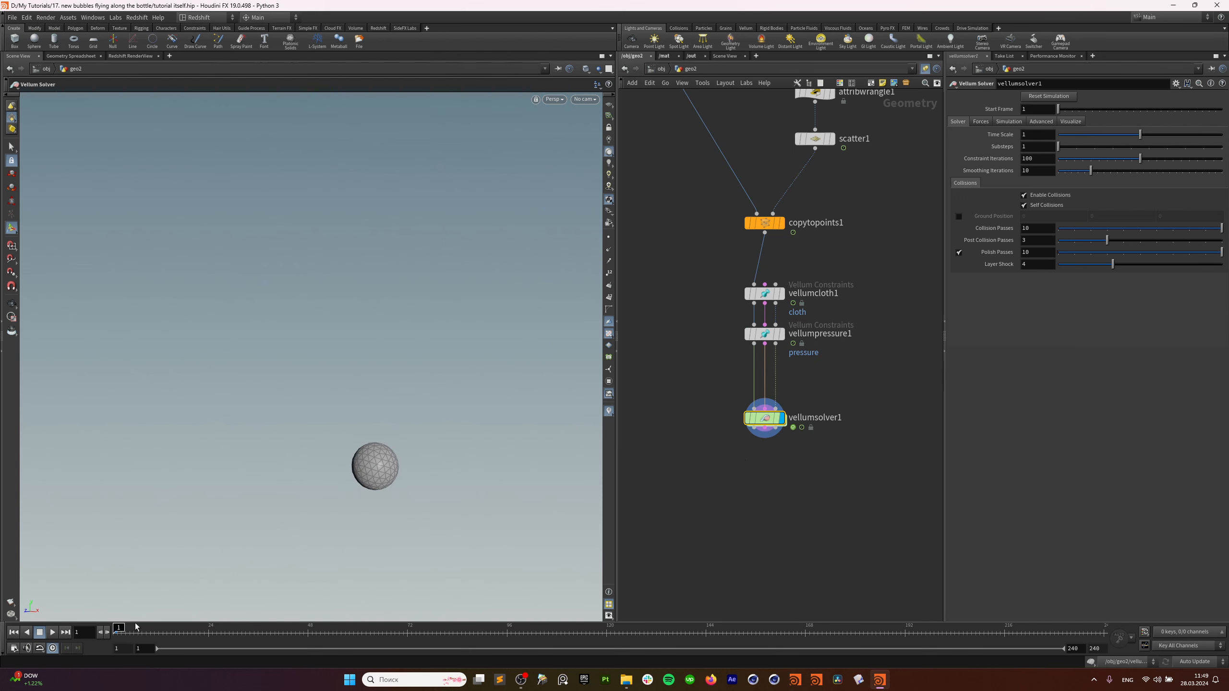
left_click_drag(146, 628, 121, 633)
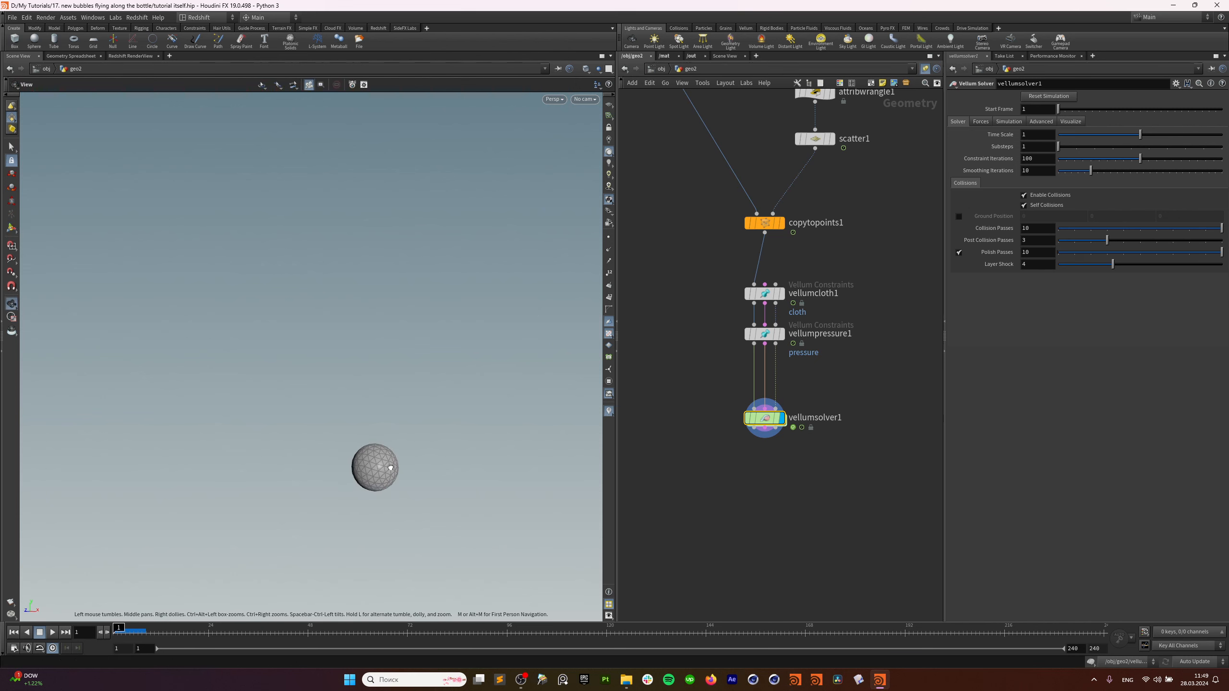
middle_click_drag(795, 359, 785, 386)
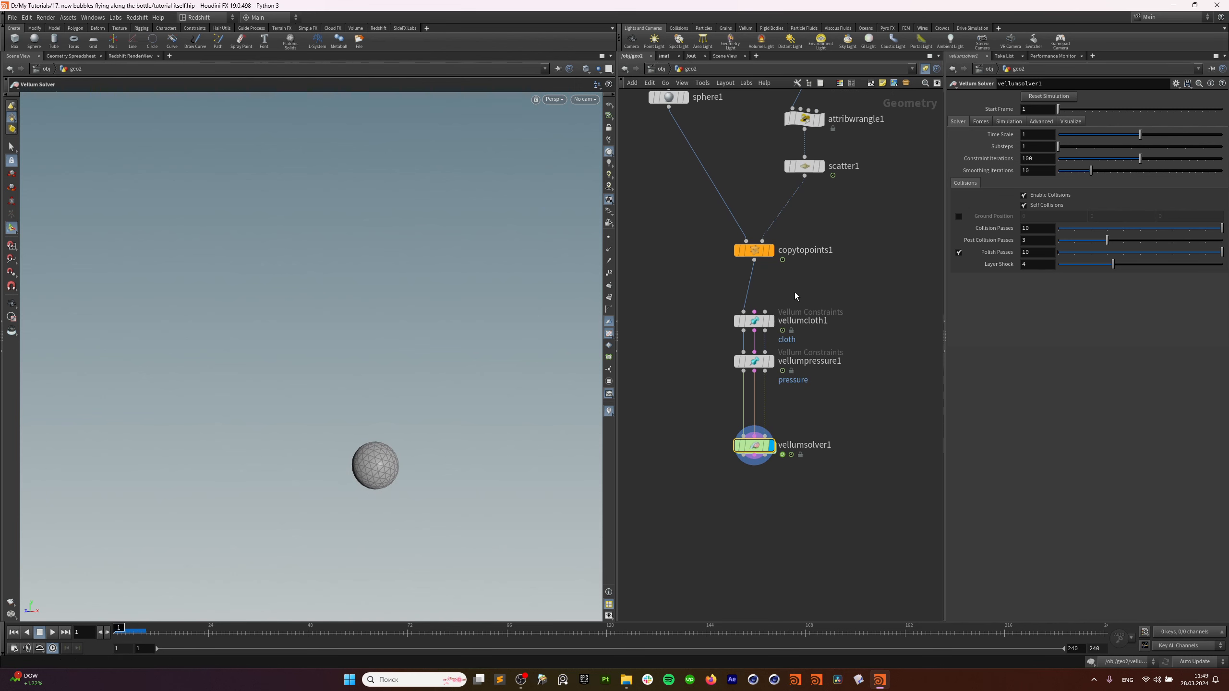
Set vellumsolver1's Gravity Y to 0 in its Forces settings.
middle_click_drag(797, 294, 757, 401)
middle_click_drag(775, 469, 805, 331)
left_click_drag(684, 389, 793, 470)
left_click(1008, 121)
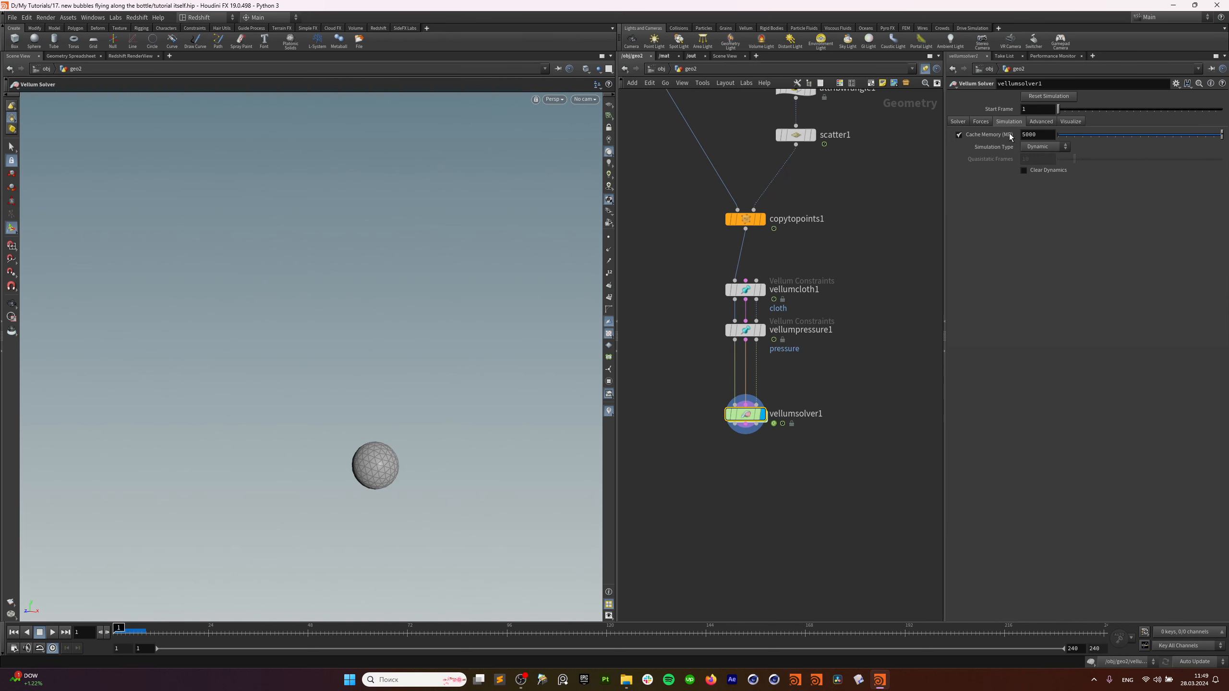
left_click(981, 122)
double_click(1117, 135)
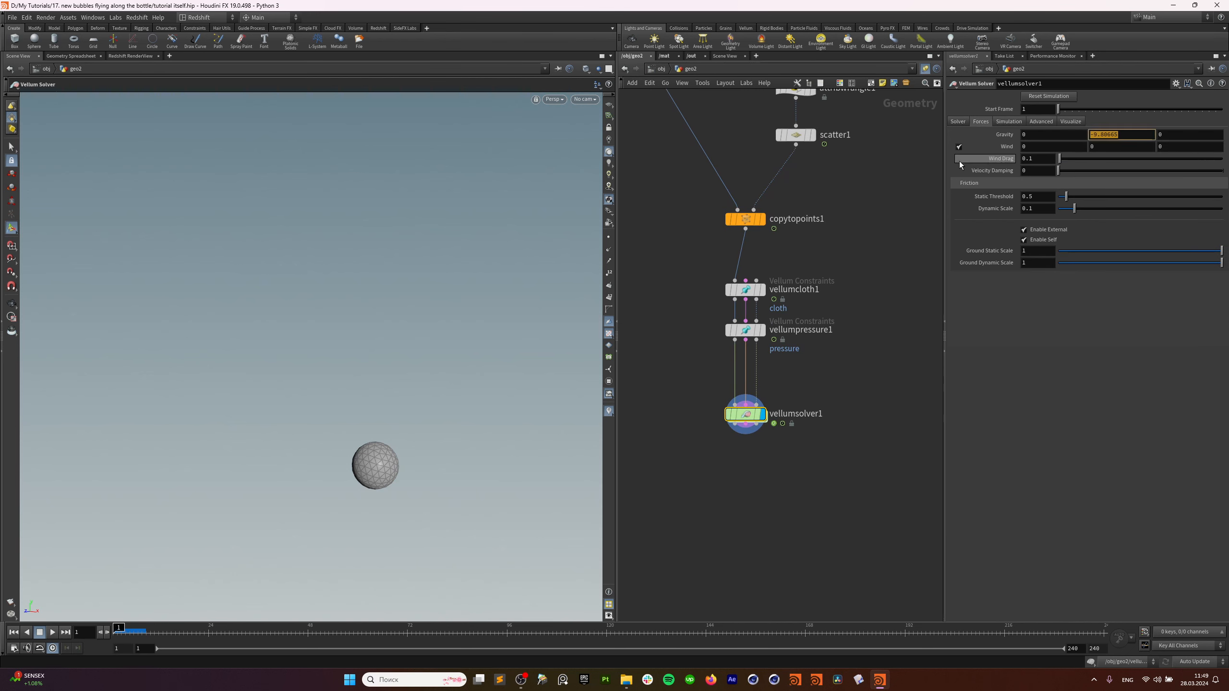
type("0")
key("Return")
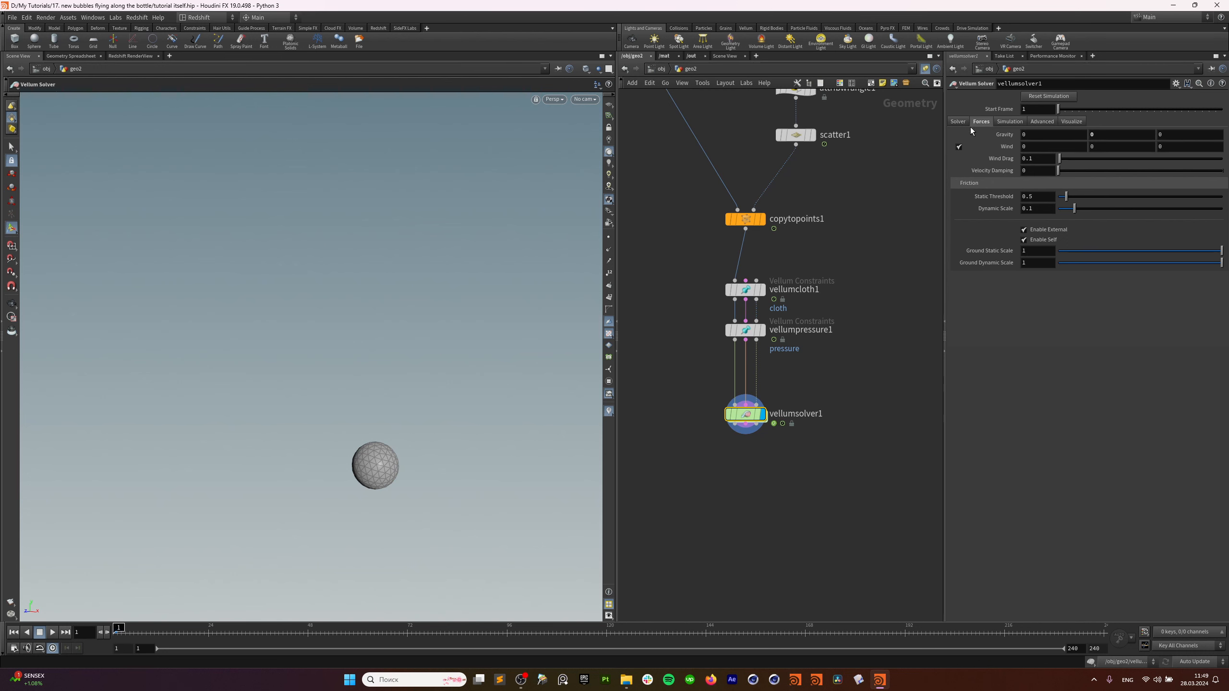
left_click(959, 121)
Select vellumcloth1 to display its cloth constraint settings.
middle_click_drag(838, 268, 836, 313)
left_click(744, 375)
left_click(744, 335)
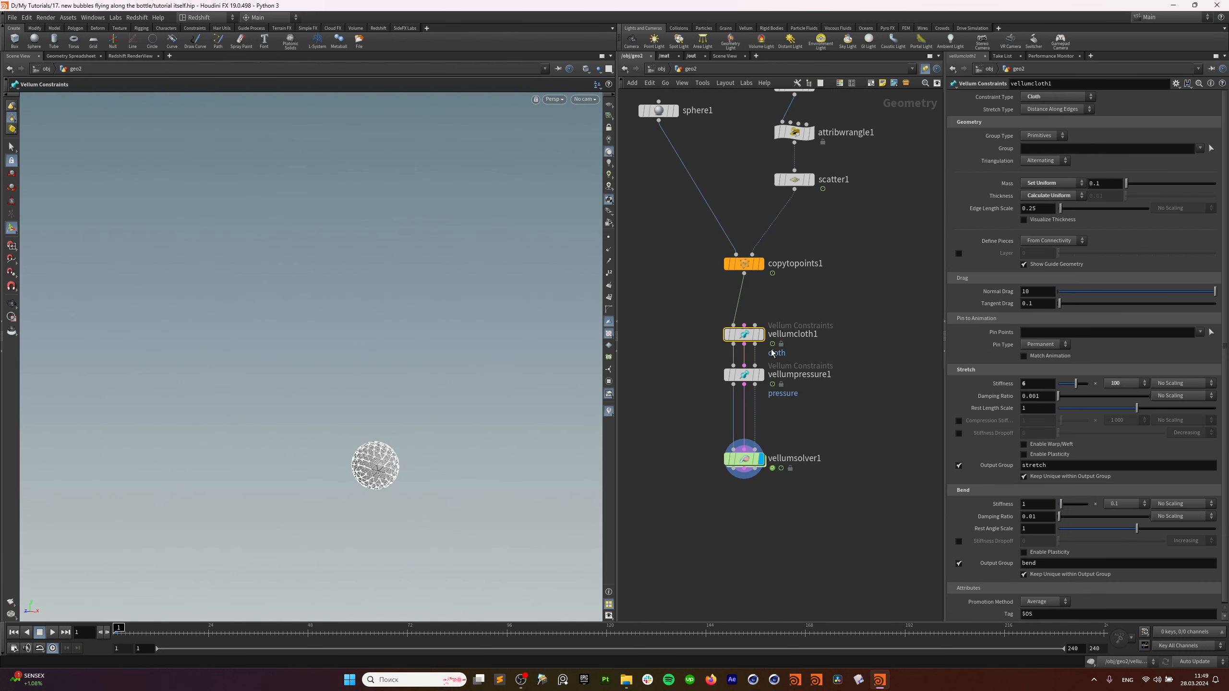
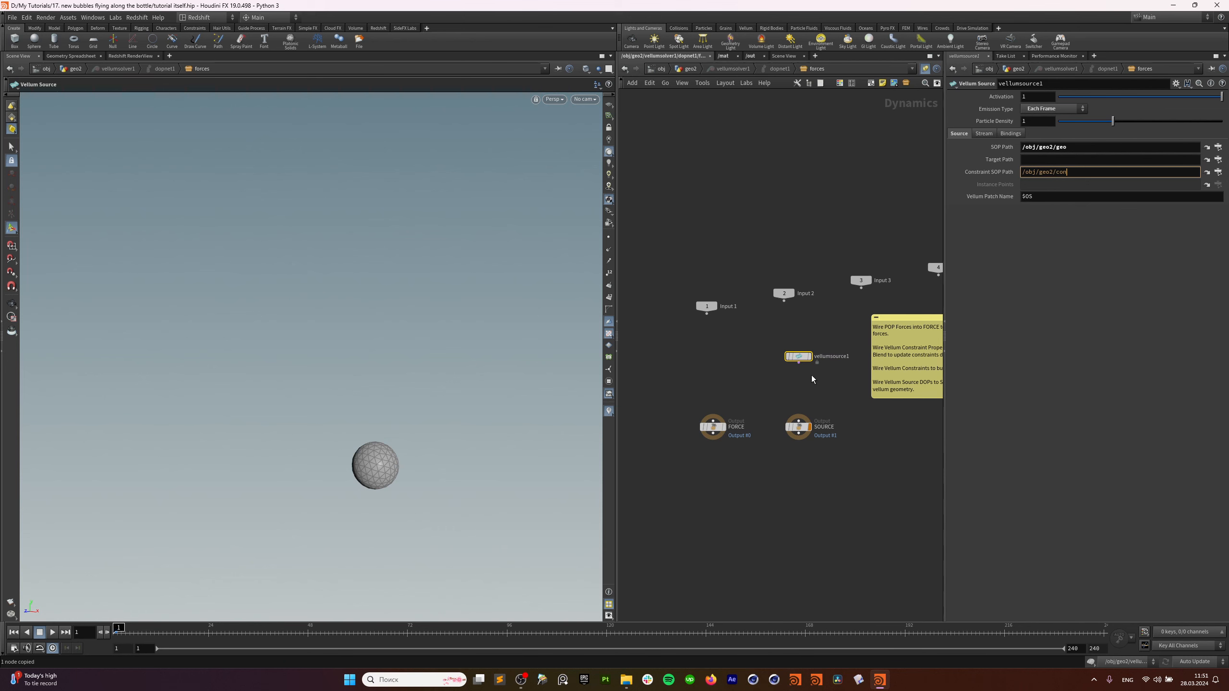
Wire vellumsource1 into the SOURCE output and jump the timeline back to an early frame.
left_click_drag(799, 362, 798, 420)
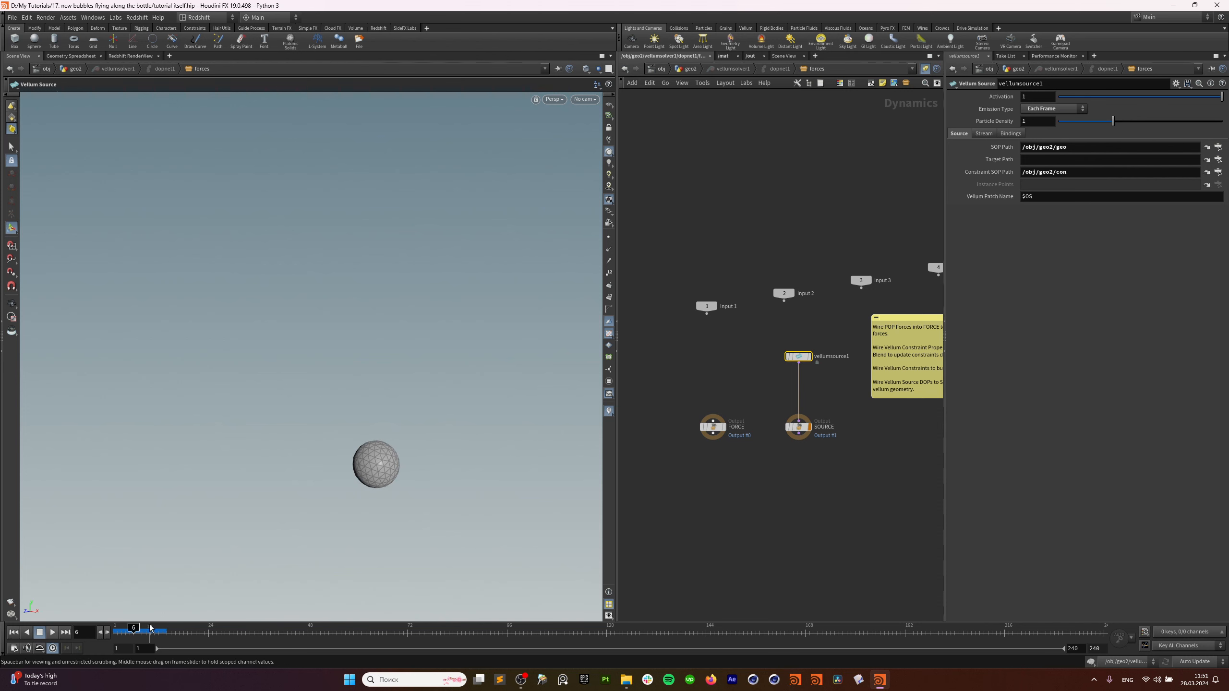
left_click(709, 376)
key("Tab")
type("wind")
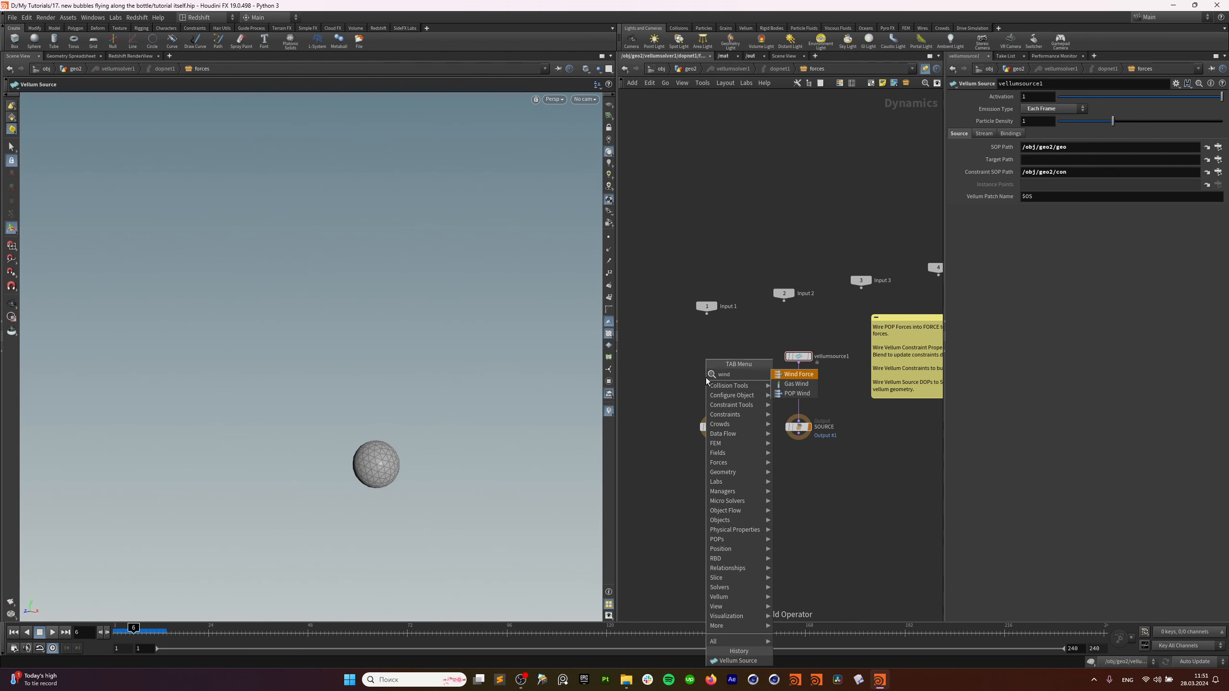
key("Down")
key("Down")
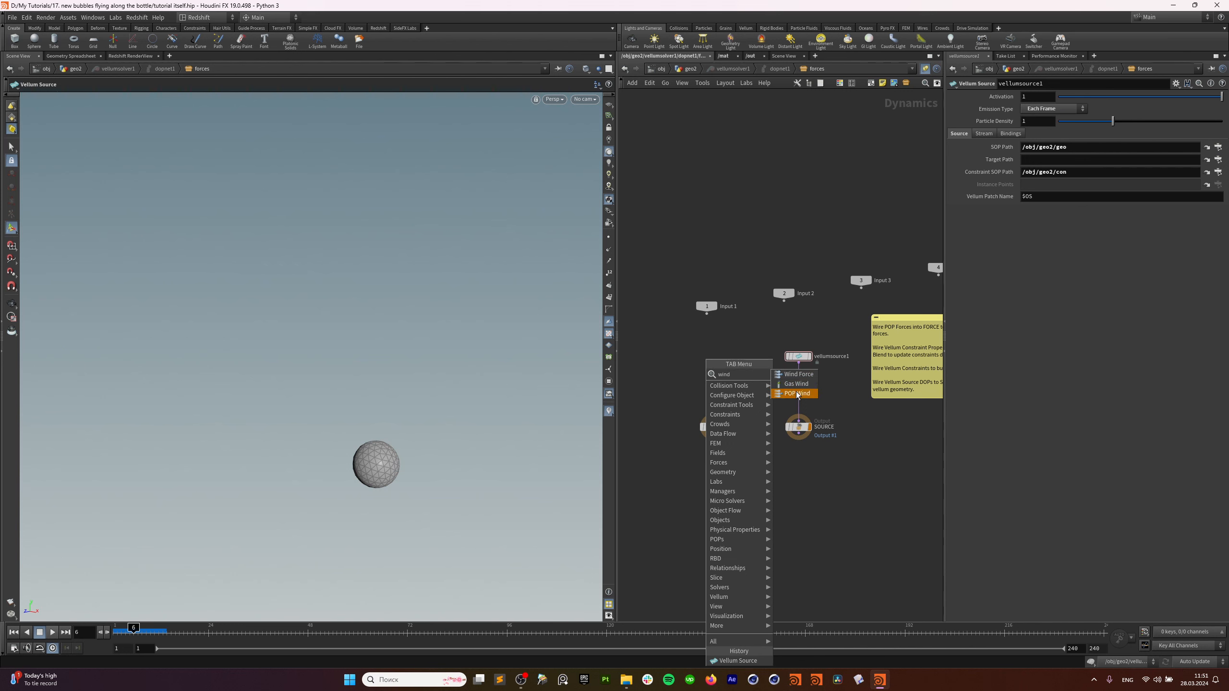
key("Return")
left_click(753, 386)
scroll(759, 417, "up", 4)
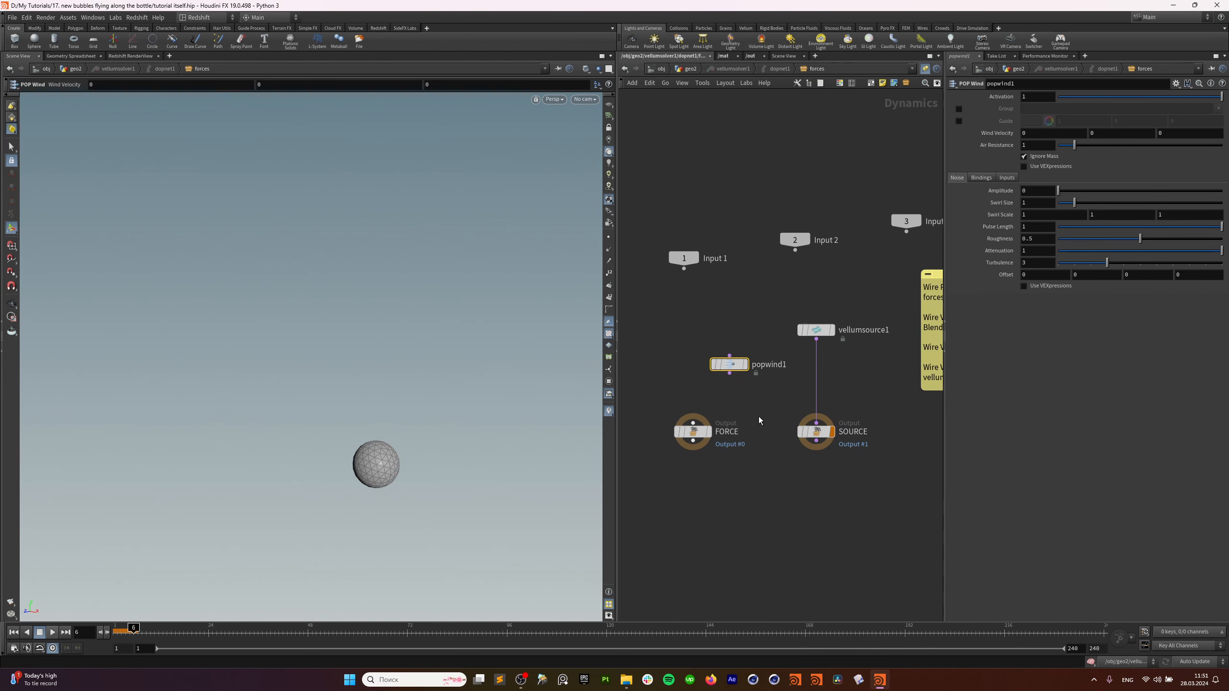
left_click_drag(744, 370, 699, 422)
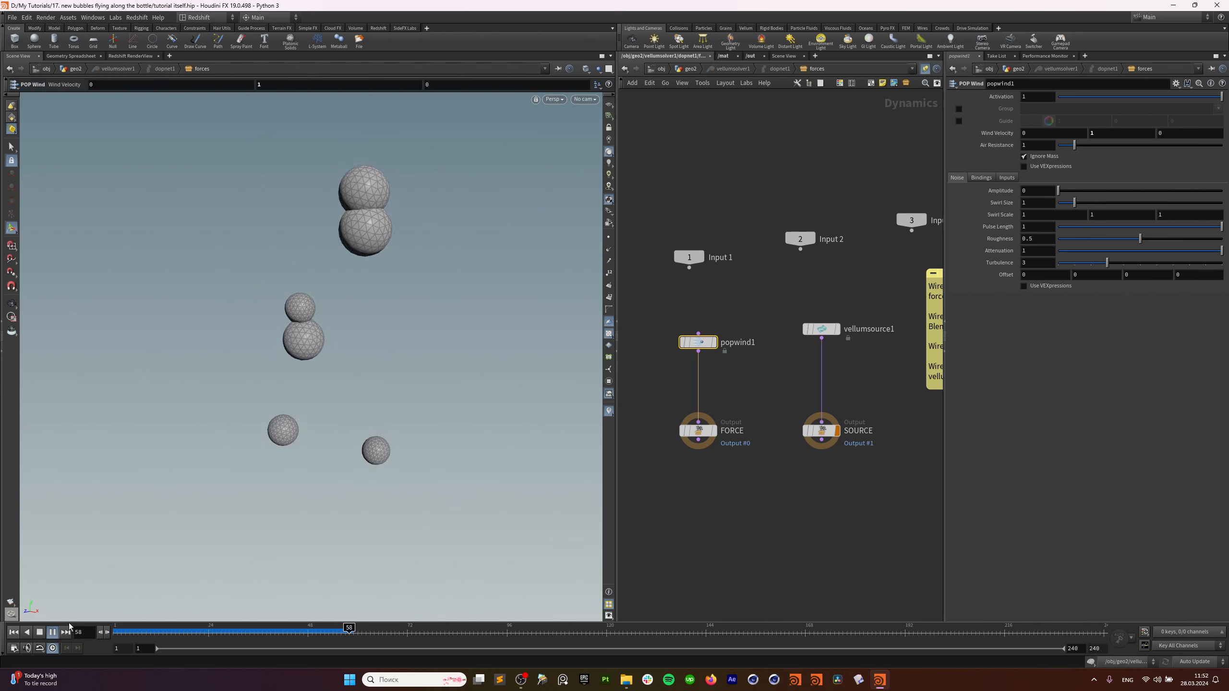
left_click(54, 635)
left_click_drag(740, 298, 676, 364)
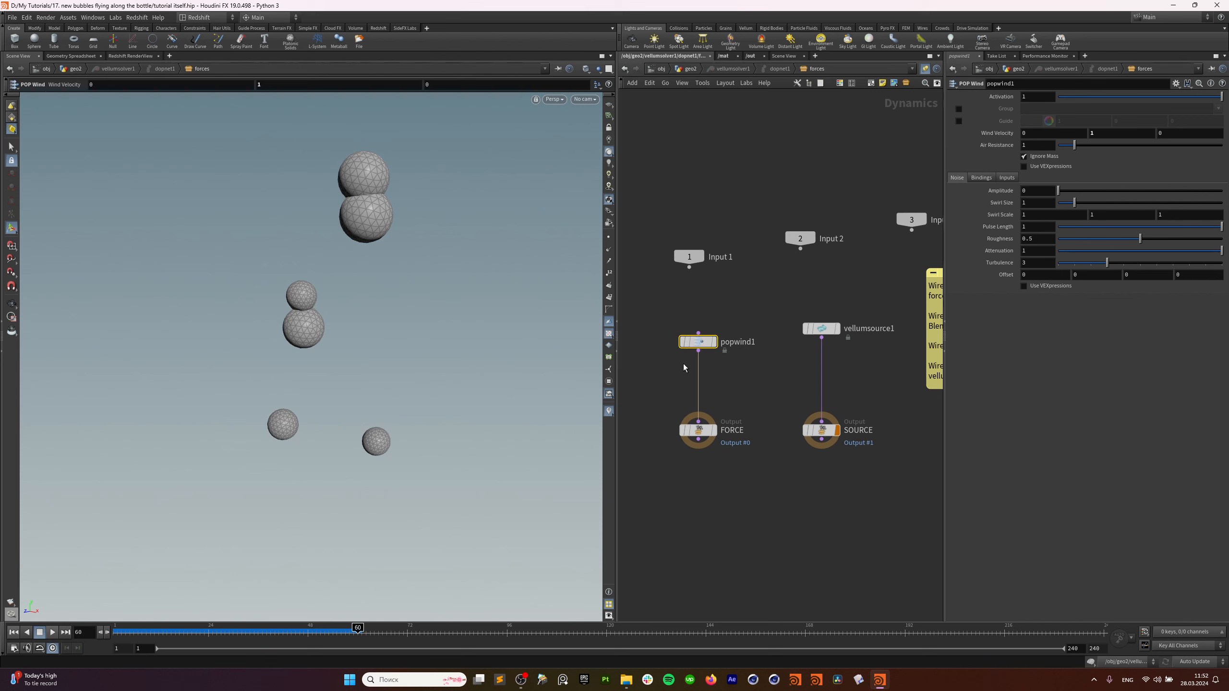
key("Delete")
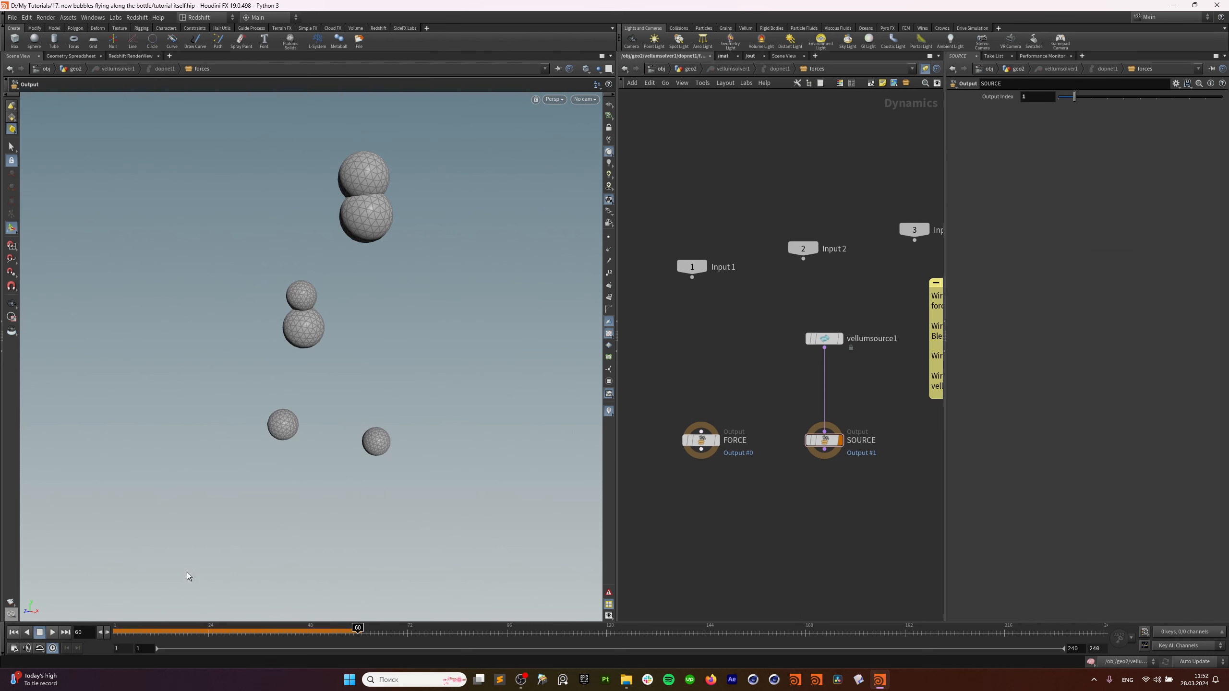
Add a POP Advect by Volumes node wired into the FORCE output.
left_click(19, 633)
key("Tab")
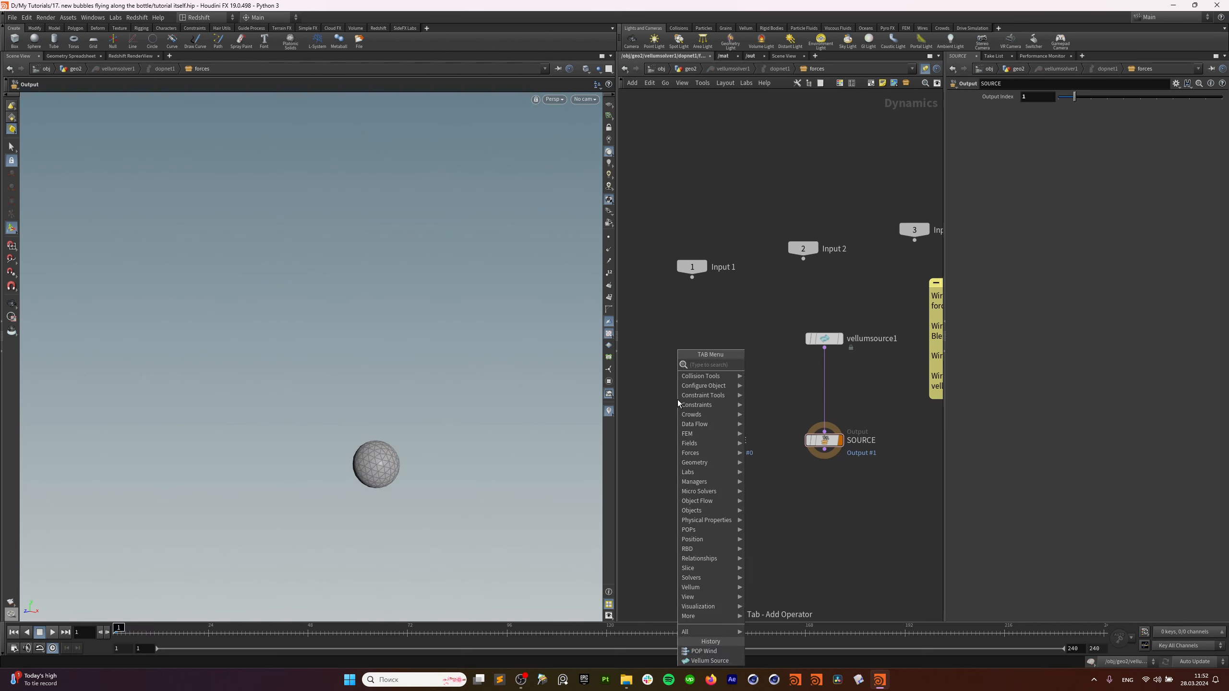
type("pop ad")
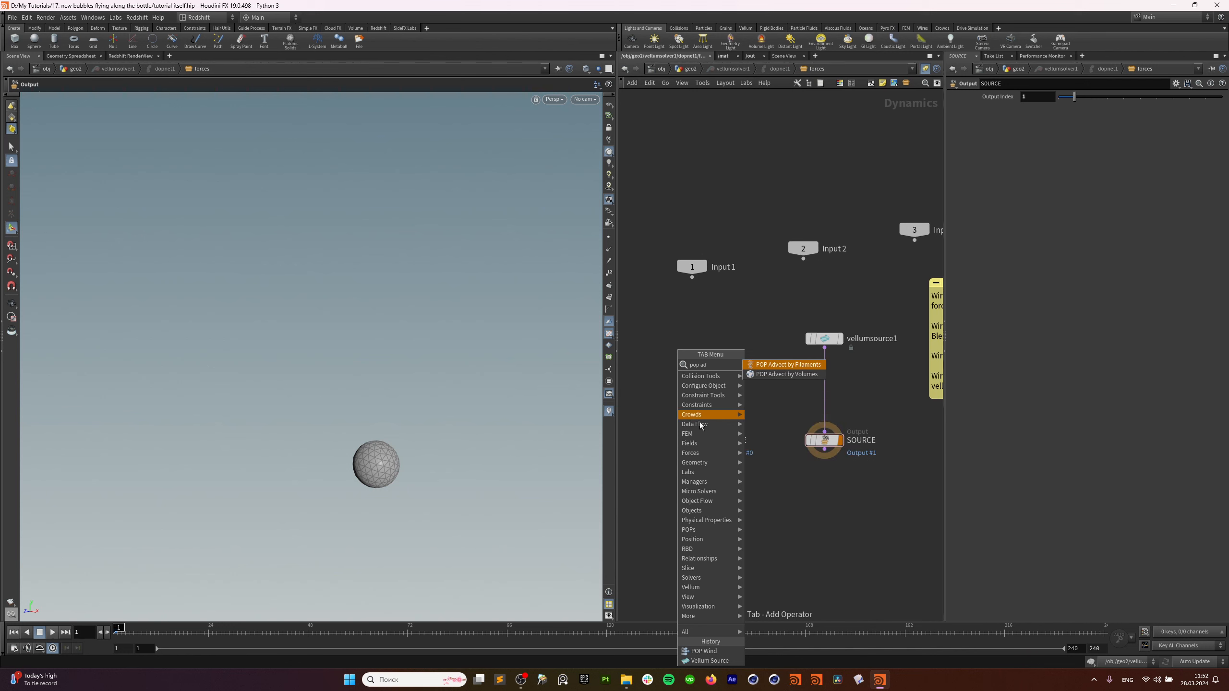
left_click(810, 374)
left_click(719, 345)
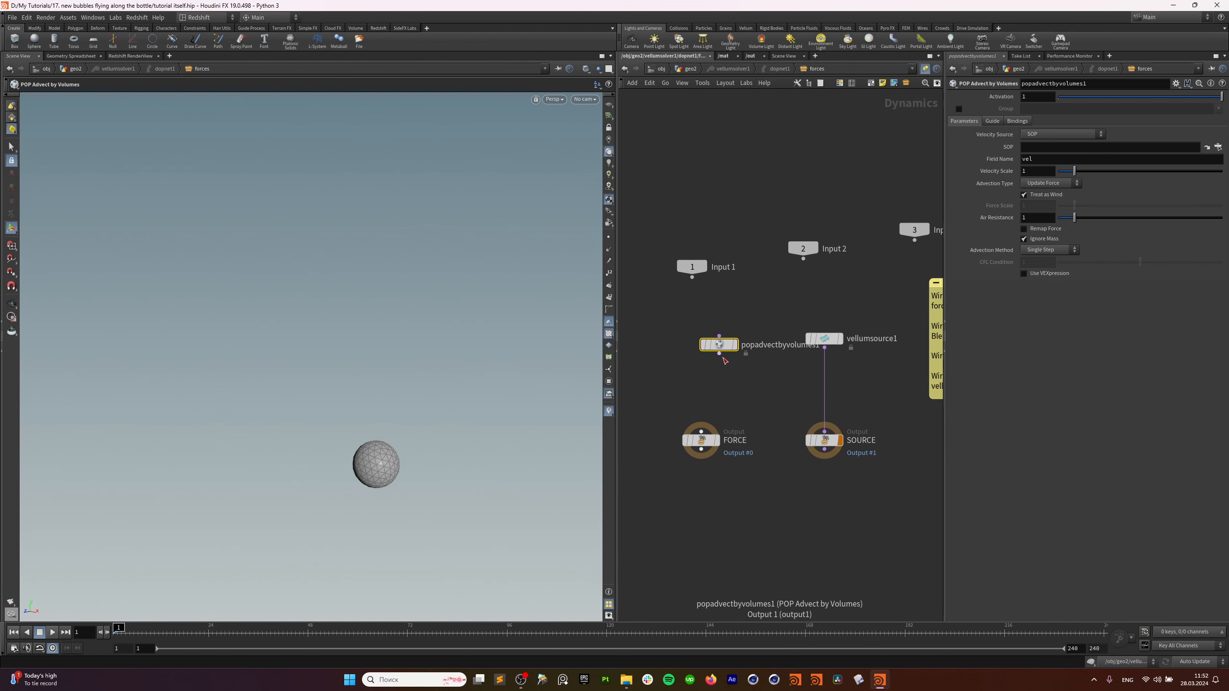
mouse_move(719, 354)
left_mouse_down()
mouse_move(701, 431)
mouse_move(713, 355)
mouse_move(706, 366)
left_mouse_up()
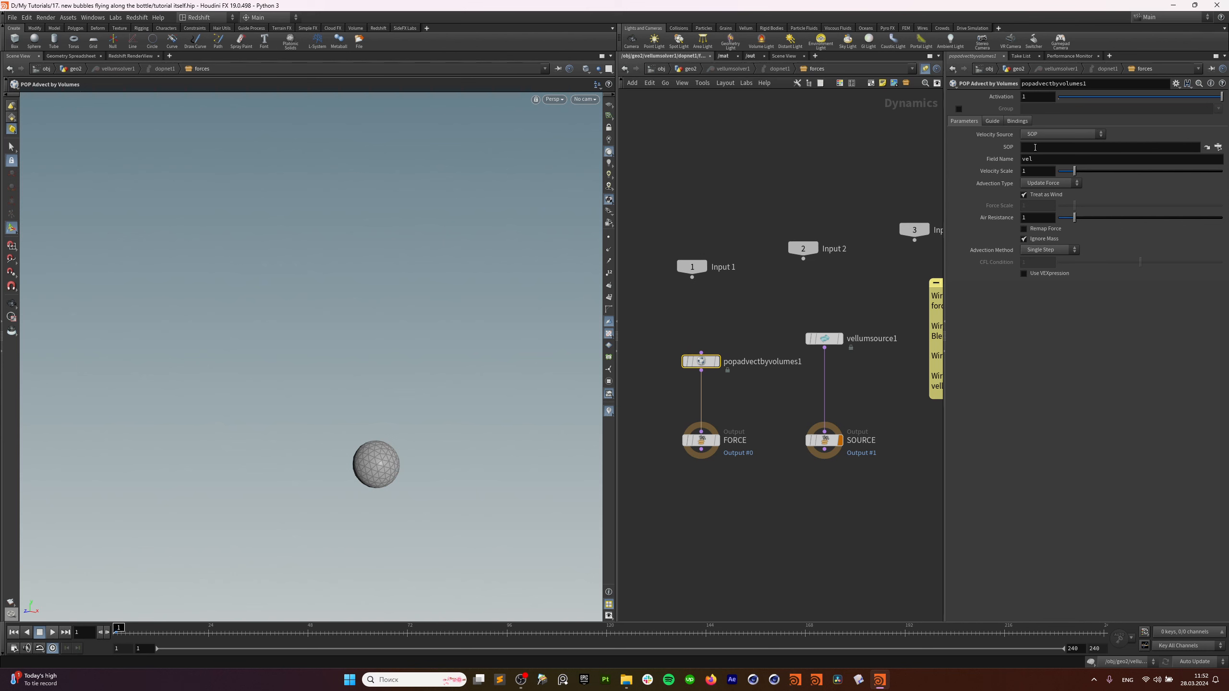
Copy the /obj/geo2/OUT_vel path and paste it as the advect node's velocity source SOP.
left_click(690, 69)
scroll(731, 256, "down", 4)
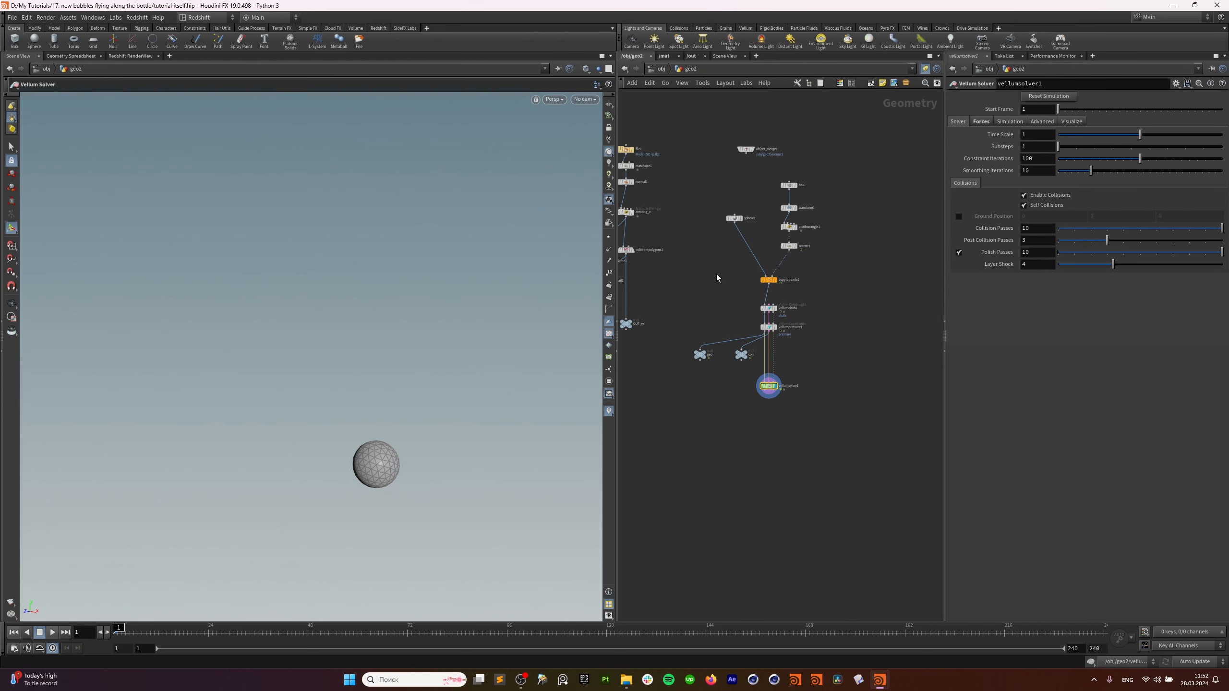
middle_click_drag(719, 278, 836, 307)
left_click_drag(785, 344, 714, 400)
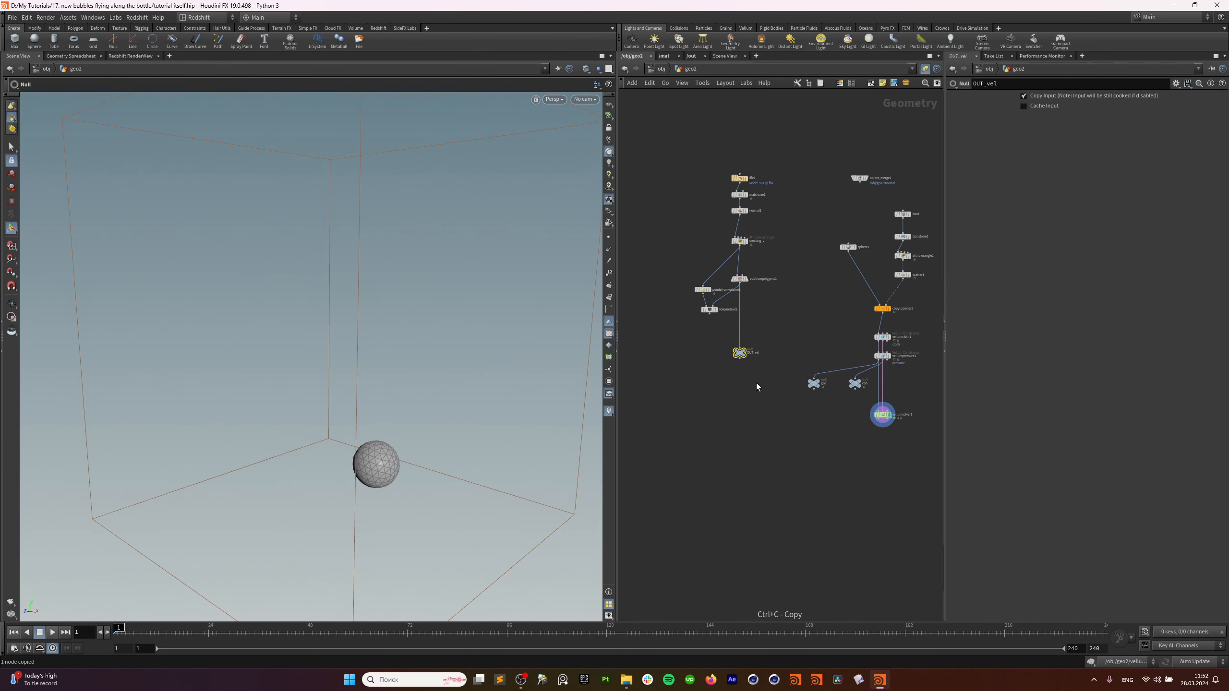
scroll(762, 372, "up", 5)
middle_click_drag(883, 320, 679, 344)
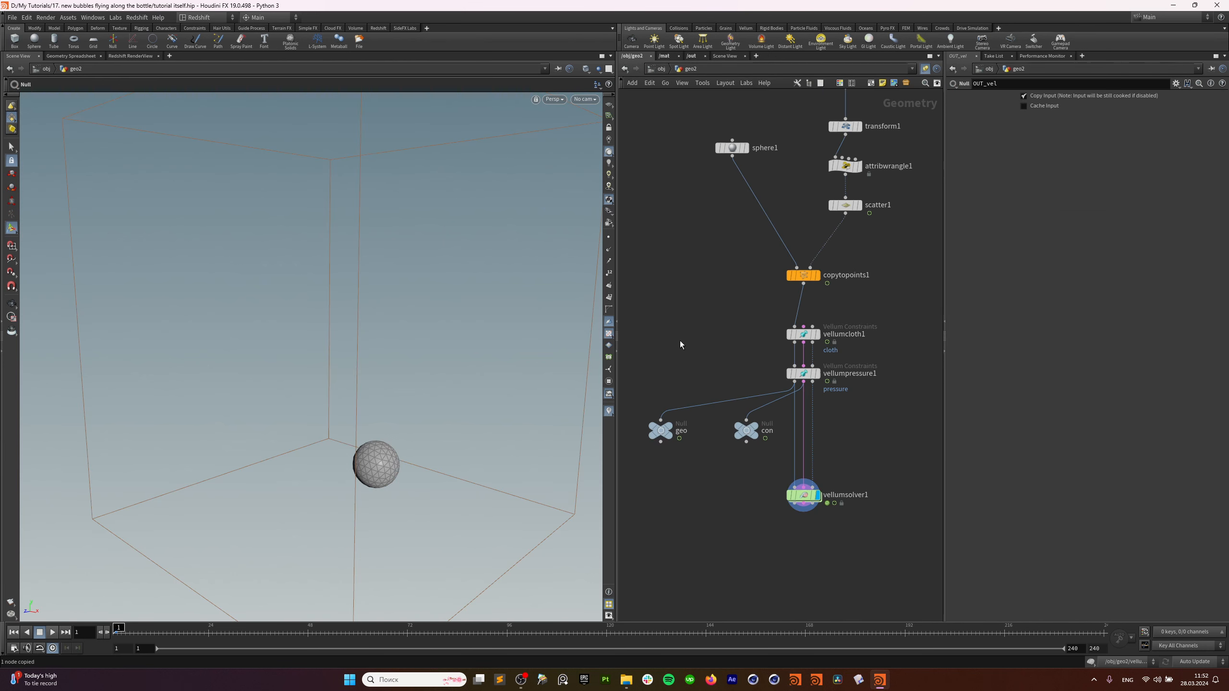
double_click(803, 495)
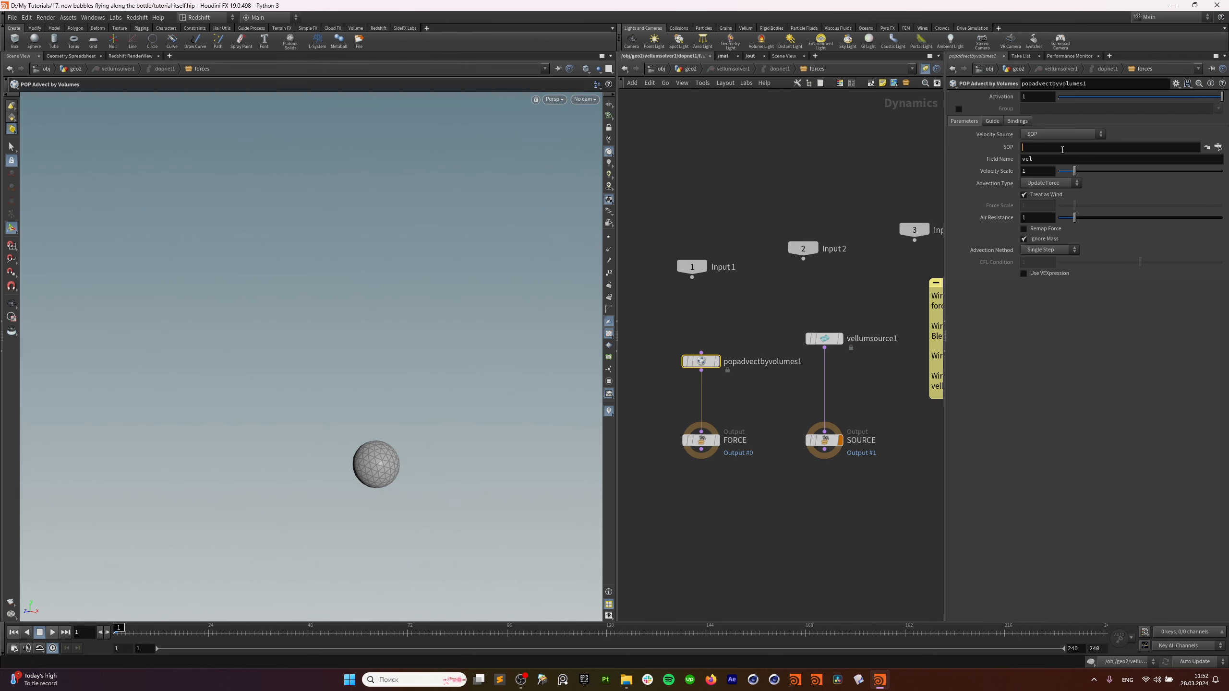
type("/obj/geo2/OUT_vel")
key("Return")
Set Advection Type to Update Position, Velocity Update to Final Velocity and Method to Trace.
left_click(1038, 187)
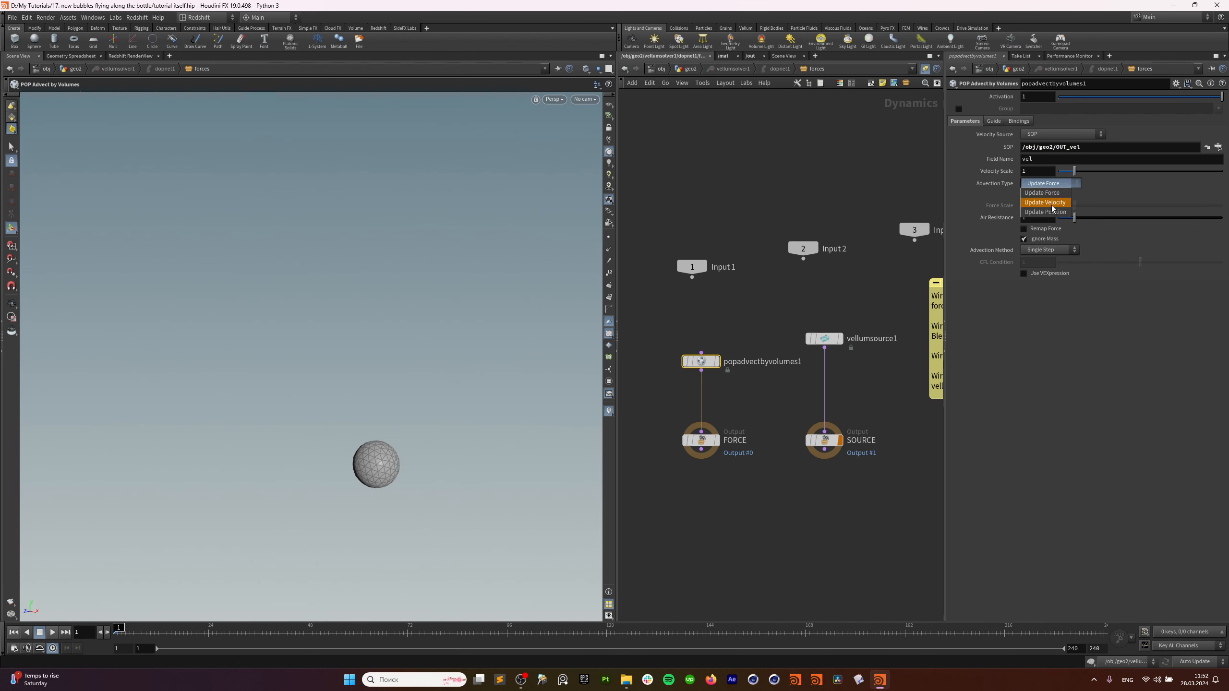
left_click(1052, 206)
left_click(1063, 188)
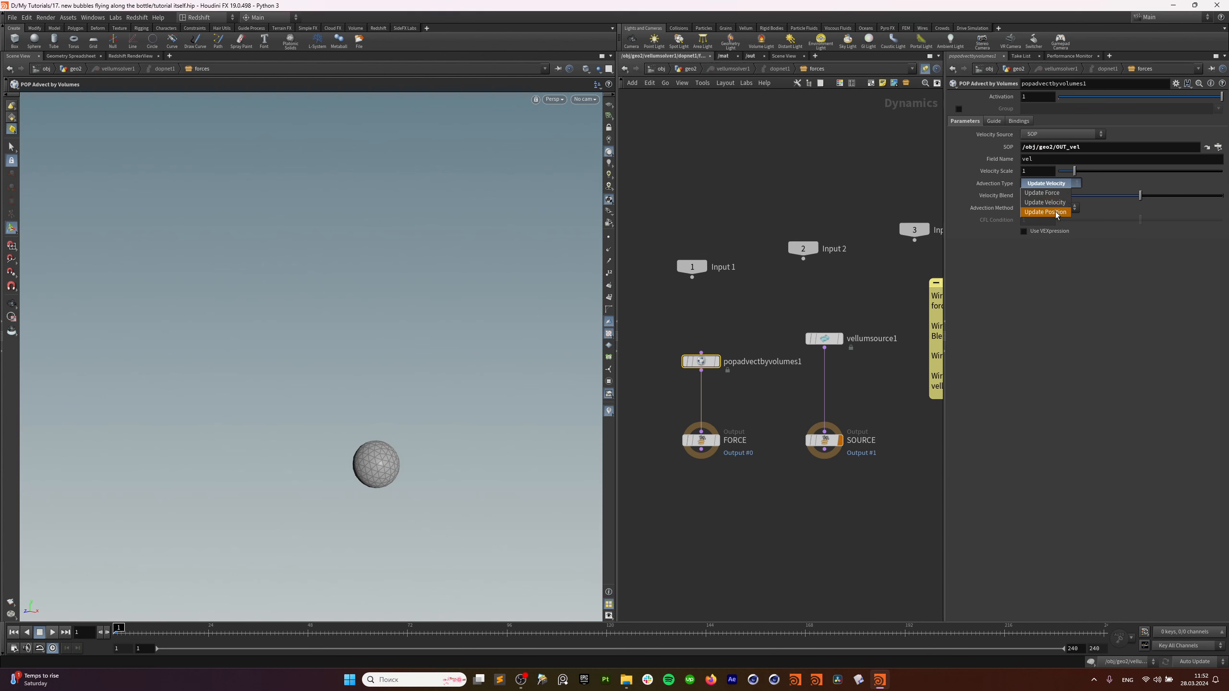
left_click(1055, 213)
left_click(1042, 196)
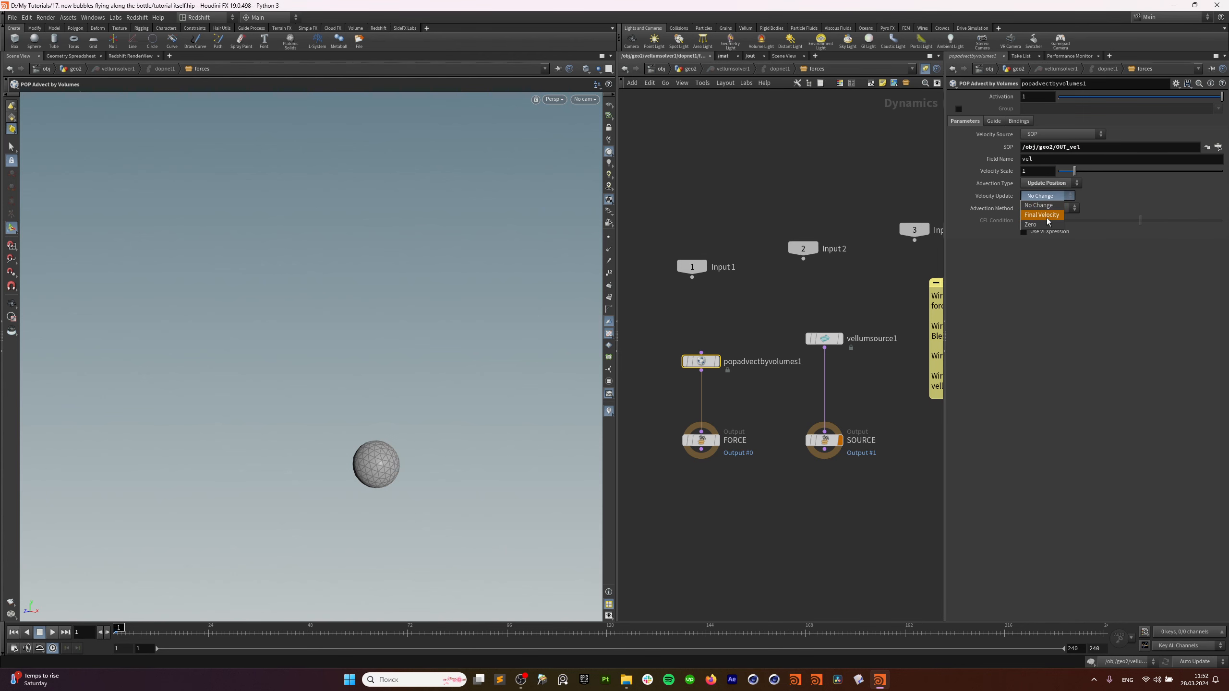
left_click(1051, 213)
left_click(1056, 208)
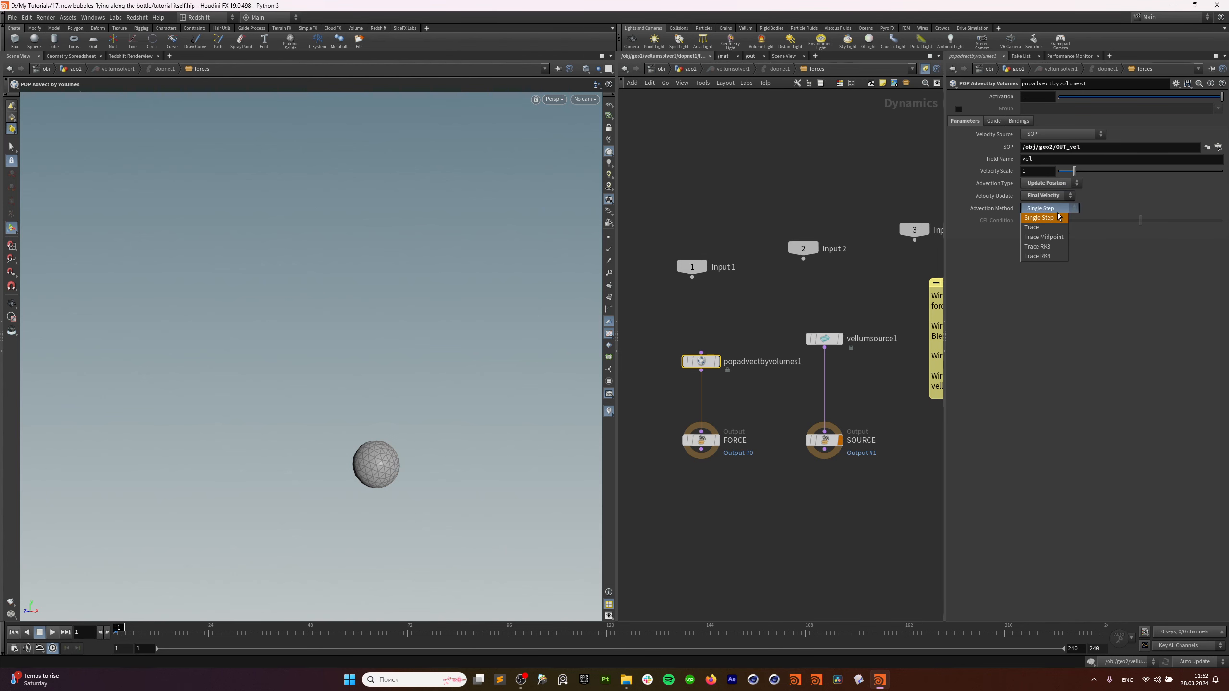
left_click(1059, 227)
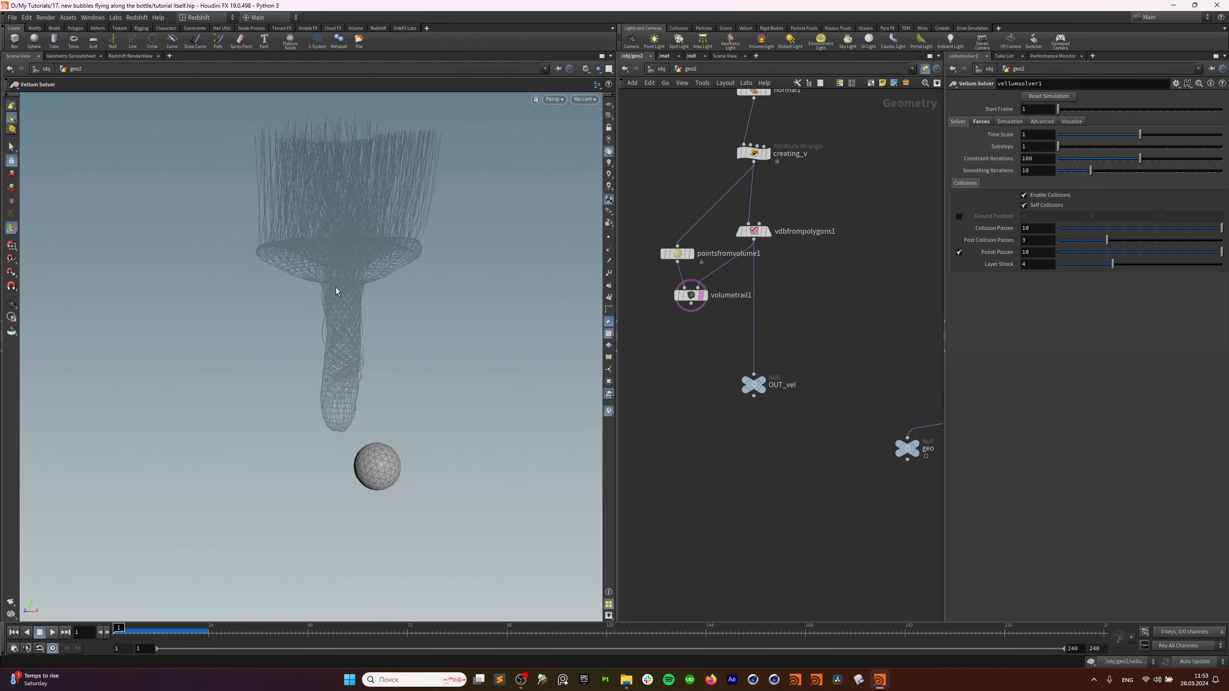
Pan the geo2 network and play the simulation, then stop to check the bubbles.
left_click_drag(337, 288, 344, 290, "alt")
middle_click_drag(897, 407, 755, 439)
scroll(754, 440, "down", 1)
middle_click_drag(783, 358, 693, 463)
left_click_drag(790, 250, 818, 266)
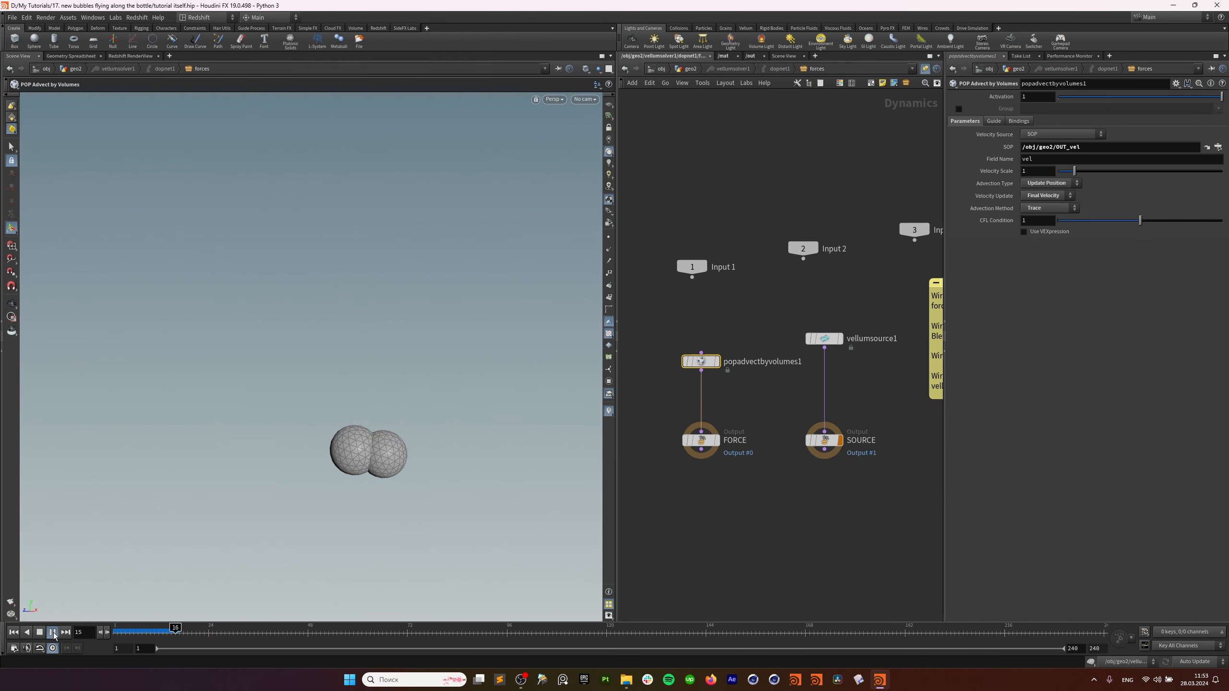
key("Tab")
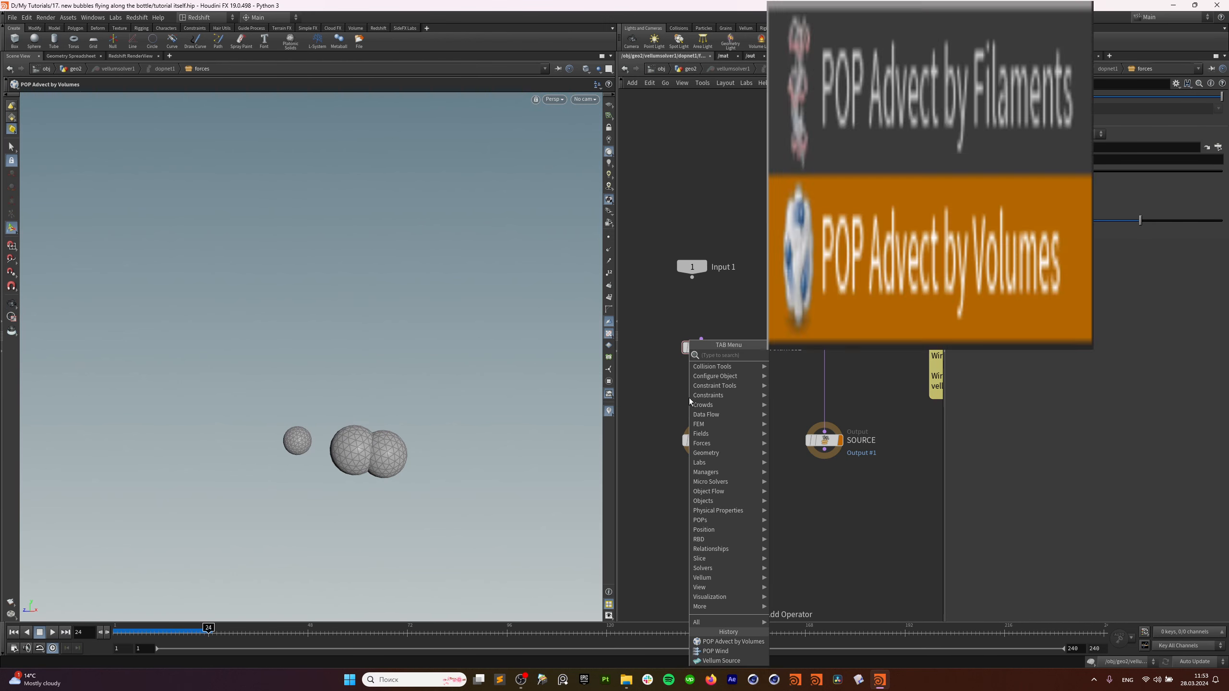
left_click(52, 632)
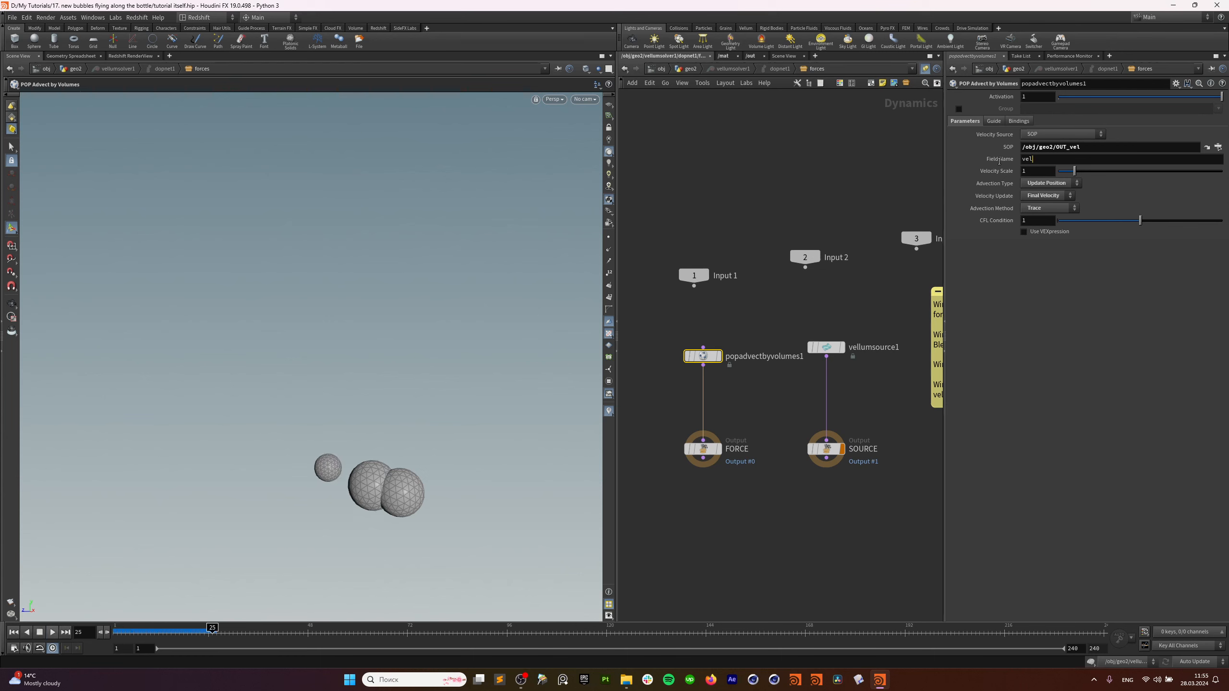
left_click(192, 631)
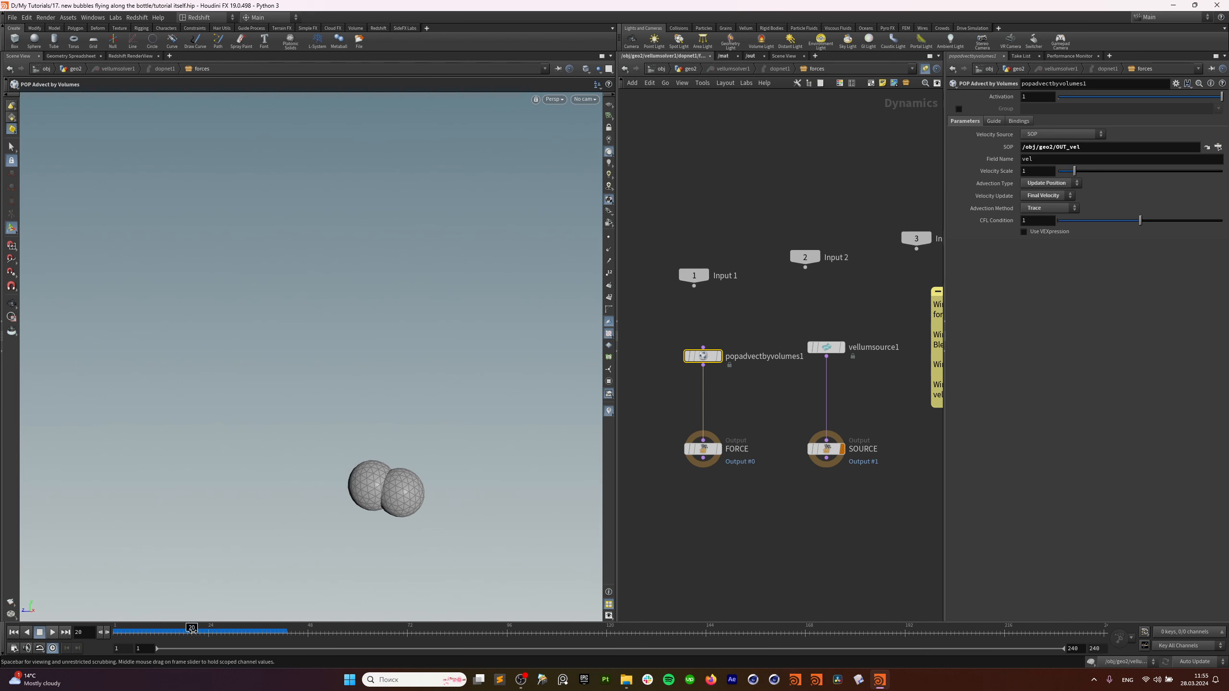
Check OUT_vel's attributes, then change popadvectbyvolumes1's Field Name from vel to v.
left_click(699, 72)
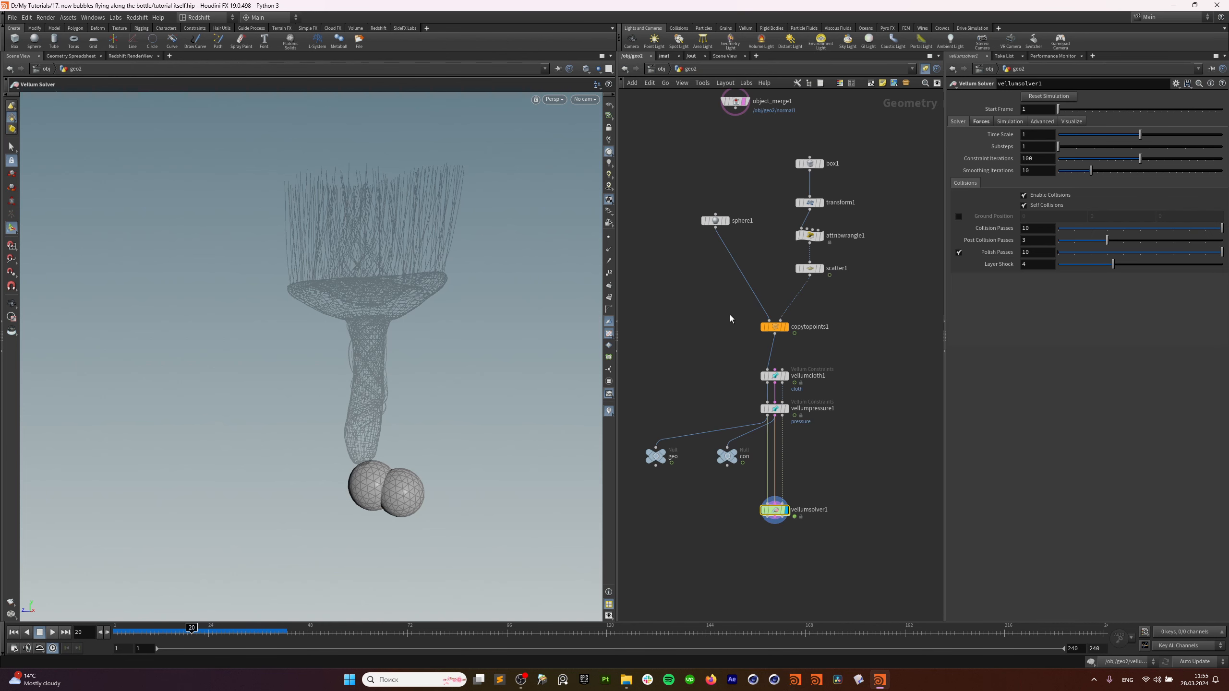
middle_click_drag(730, 315, 836, 555)
left_click_drag(808, 491, 715, 551)
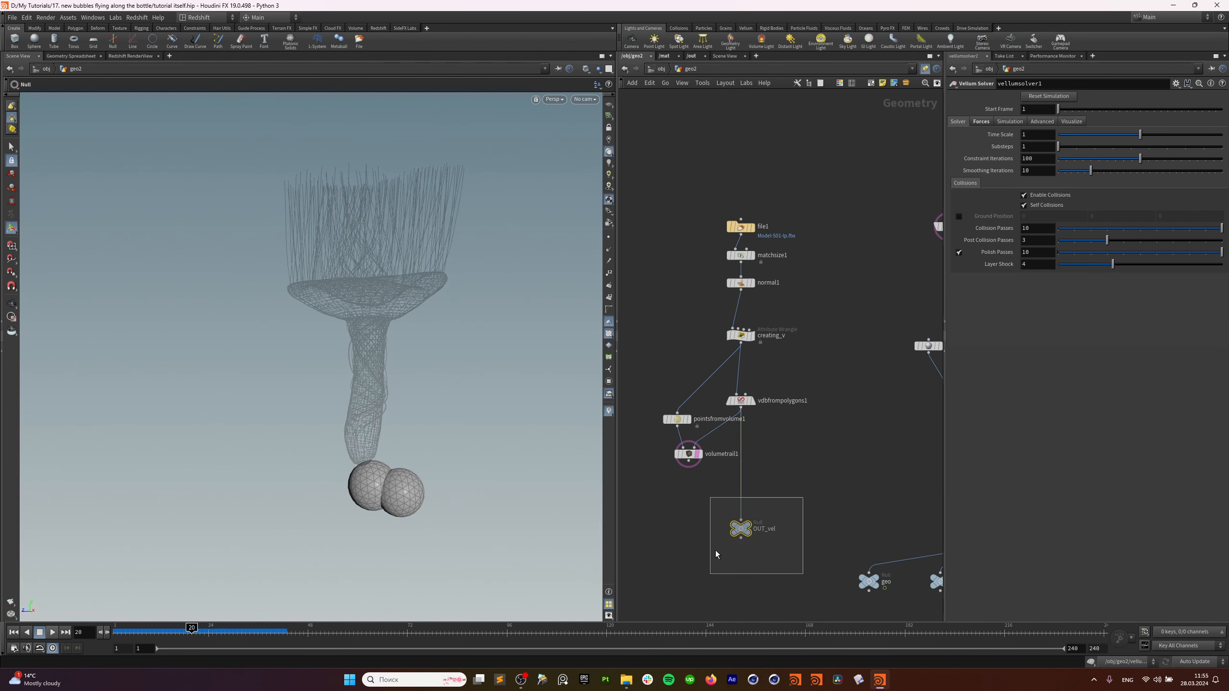
middle_click(741, 527)
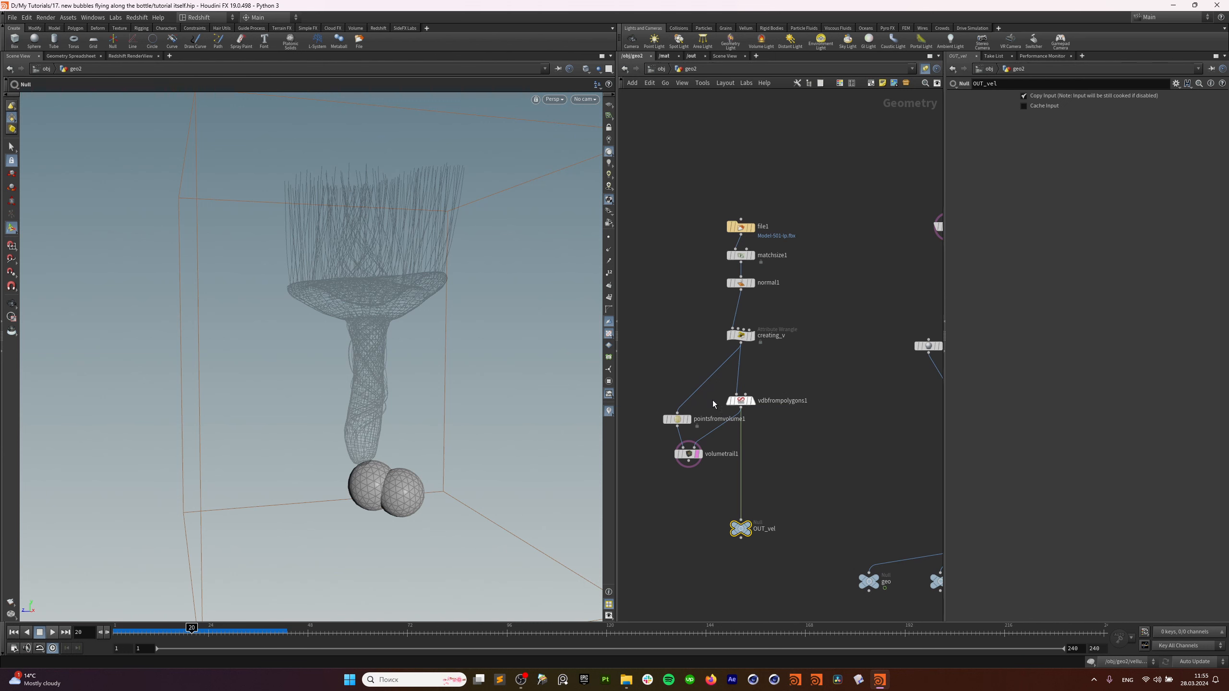
middle_click_drag(910, 494, 718, 370)
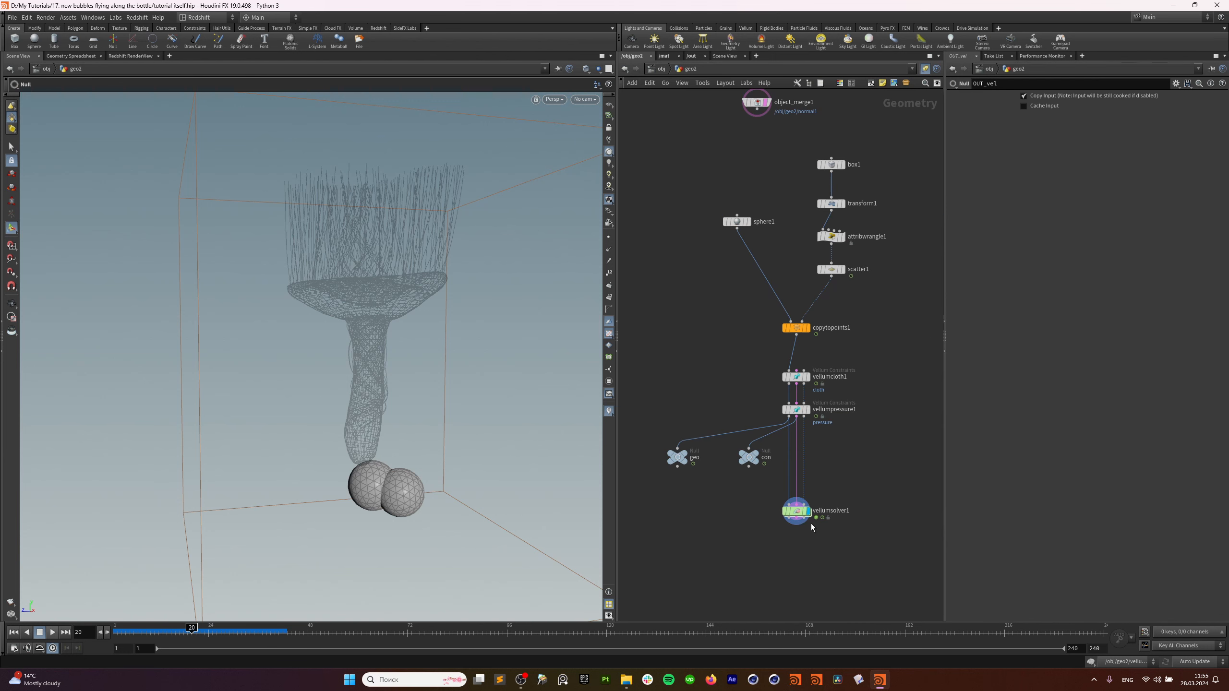
double_click(796, 511)
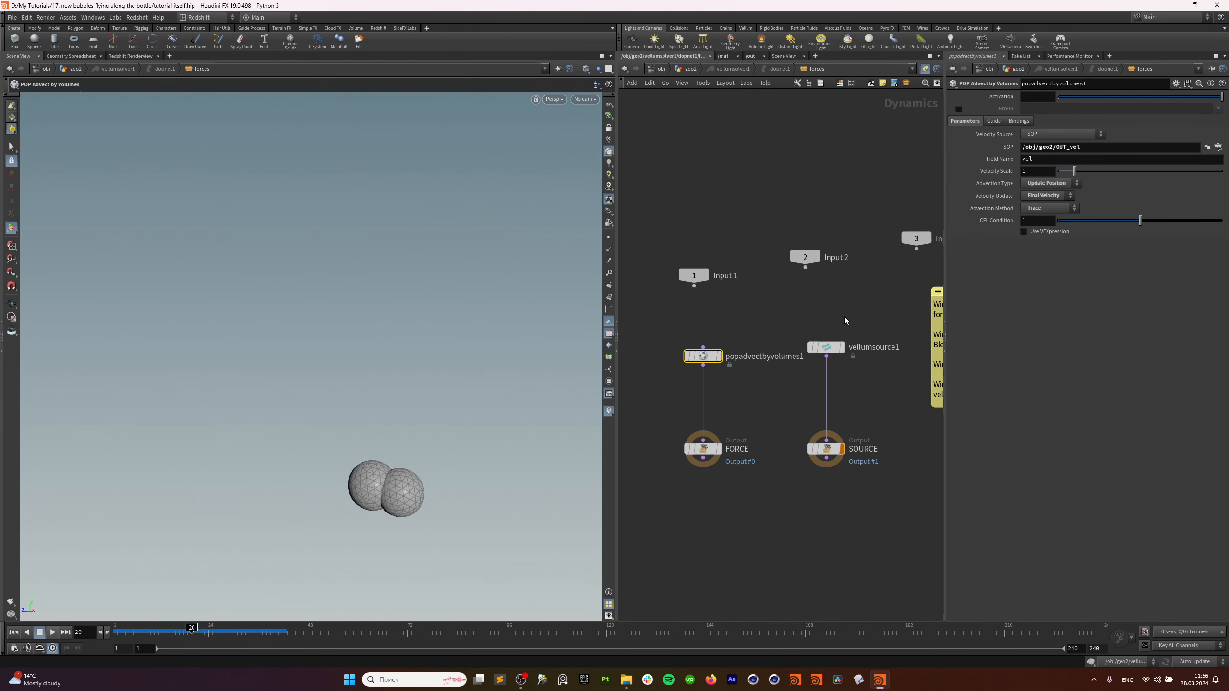
left_click_drag(1040, 161, 960, 175)
type("v")
key("Return")
Replay the simulation to test the advection, then return to the top of geo2.
left_click(14, 632)
left_click(52, 632)
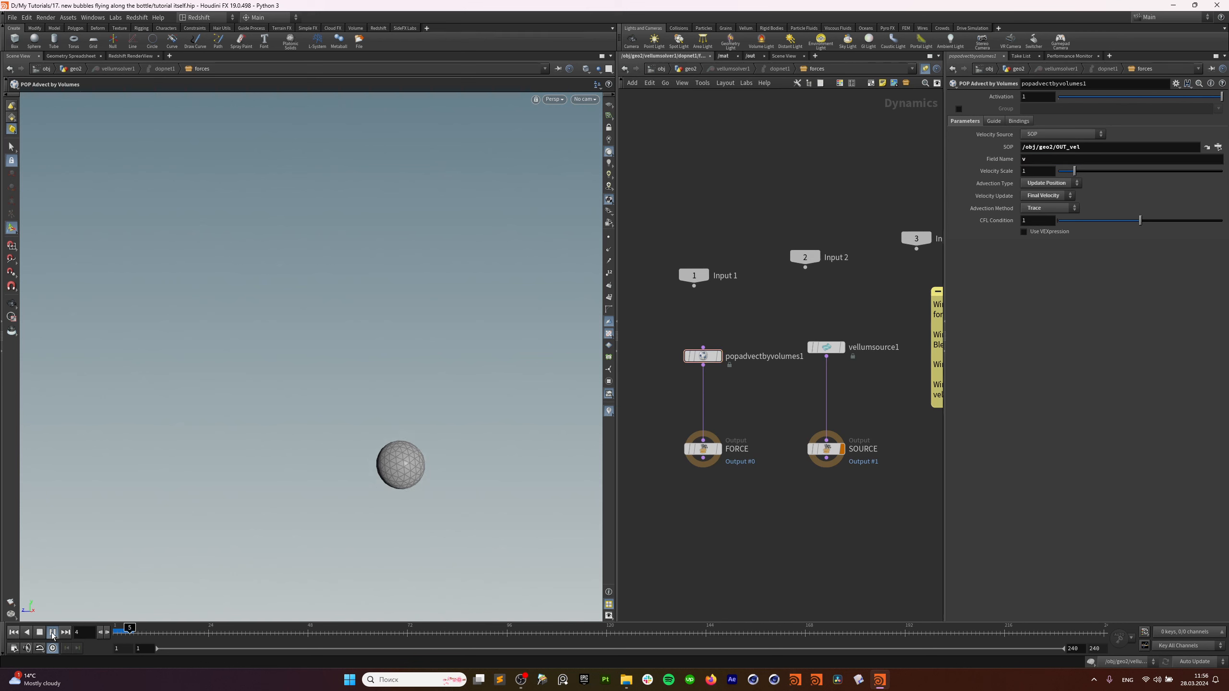
left_click(53, 632)
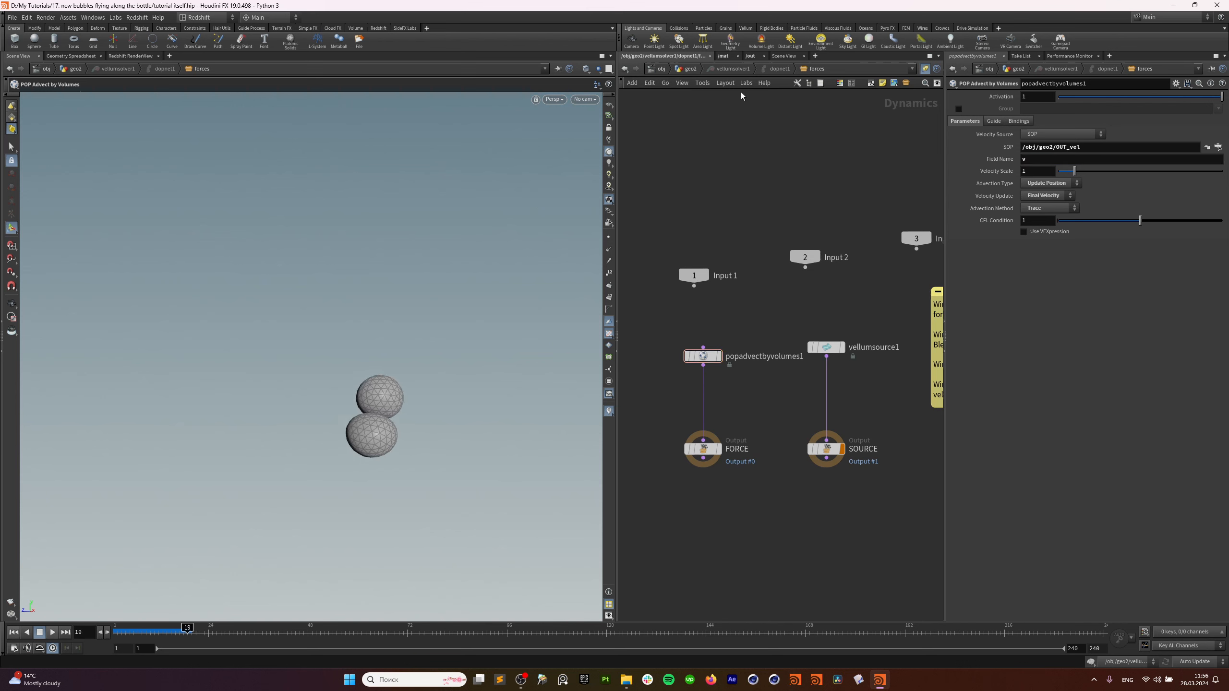
left_click(692, 68)
left_click_drag(745, 495, 829, 532)
middle_click_drag(842, 442, 828, 364)
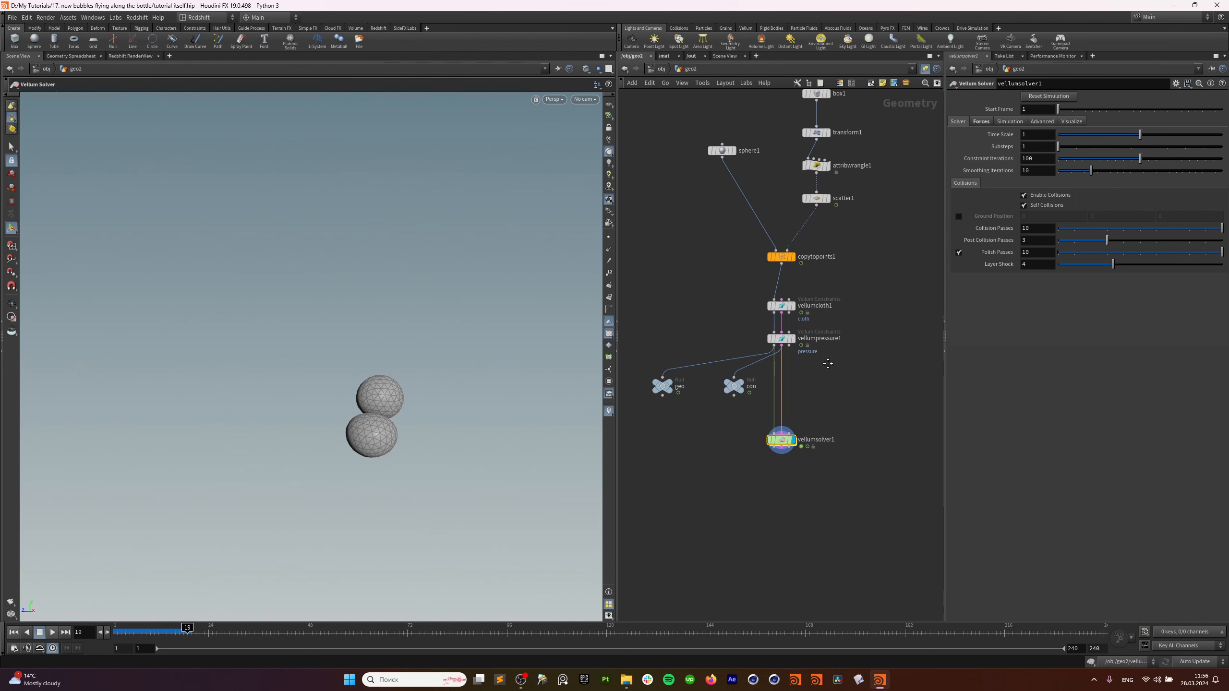
middle_click_drag(888, 233, 888, 339)
Template object_merge1 so the bottle shows as a wireframe reference.
left_click(817, 240)
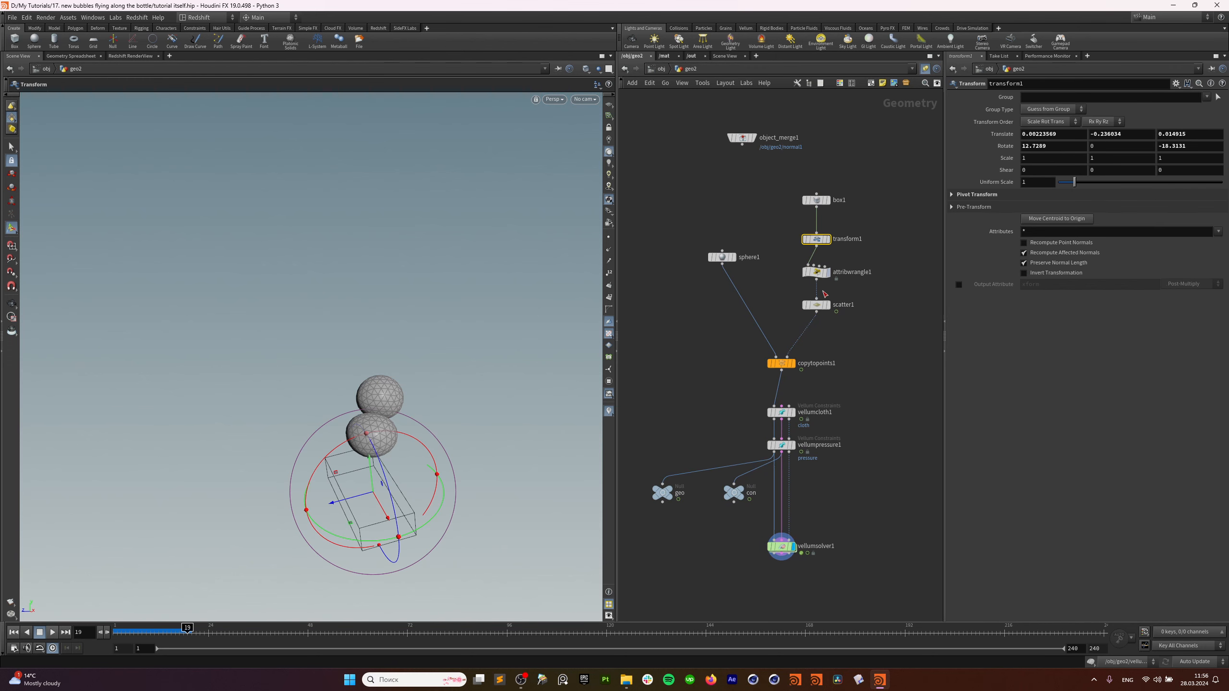
mouse_move(828, 273)
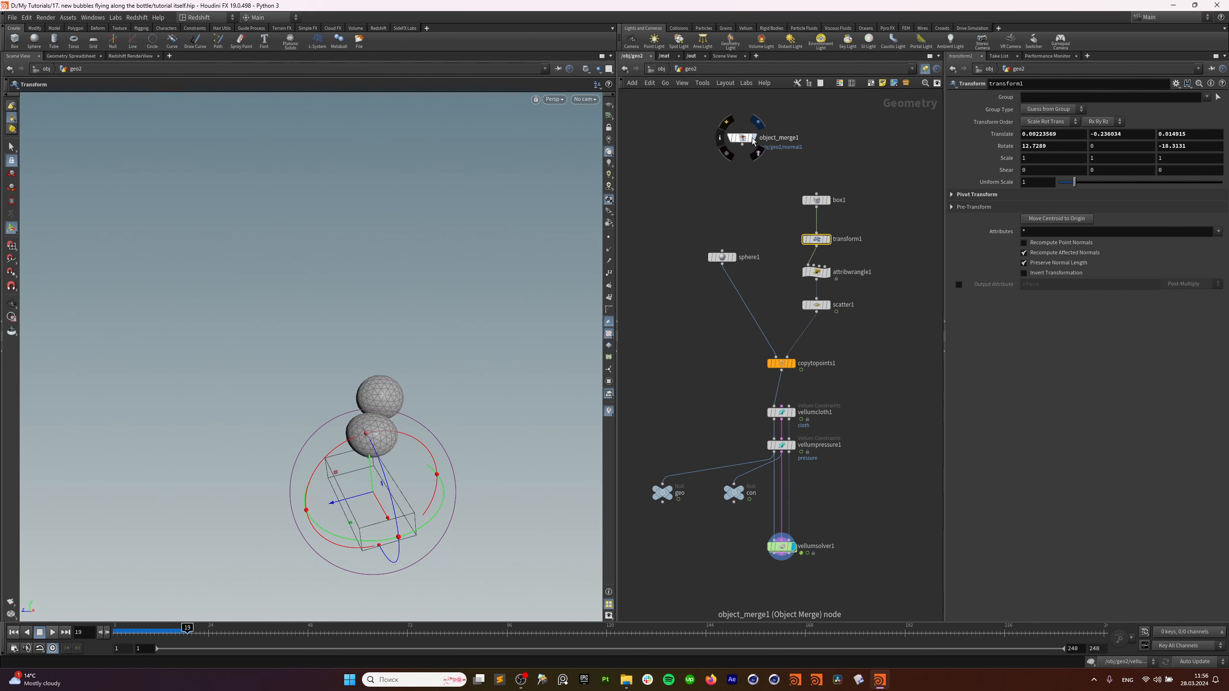
left_click(753, 141)
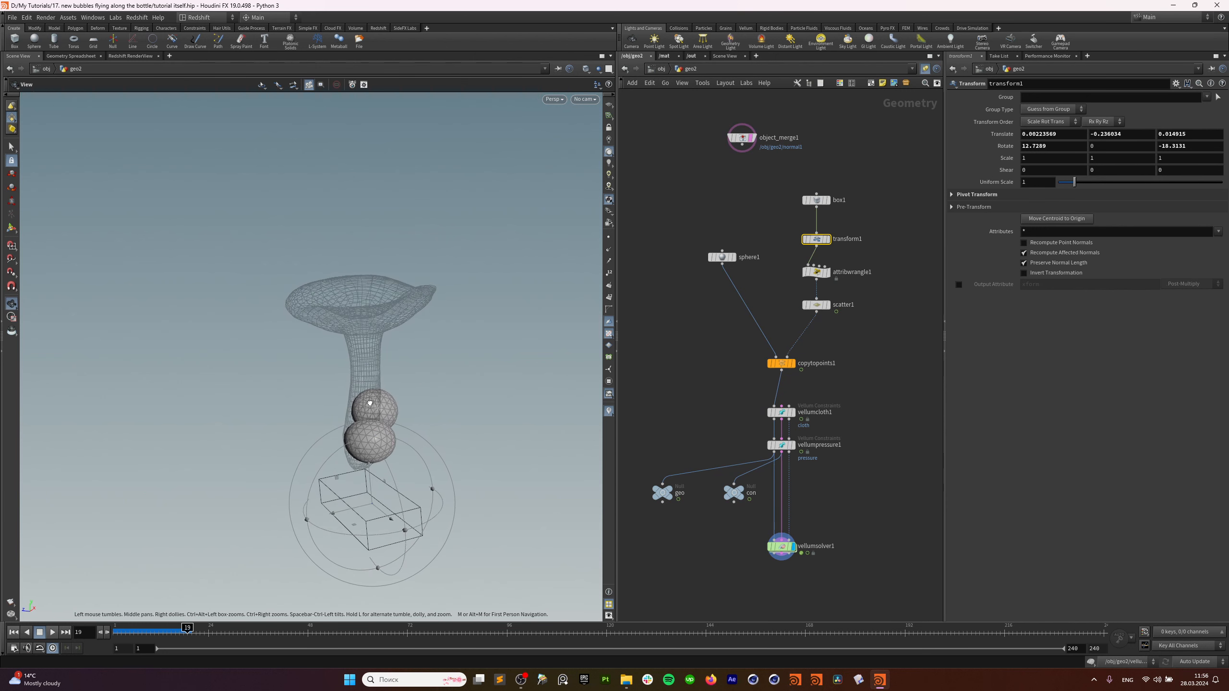
Replay the bubble simulation to frame 75, then search nodes for 'po ve'.
left_click(13, 633)
left_click(52, 632)
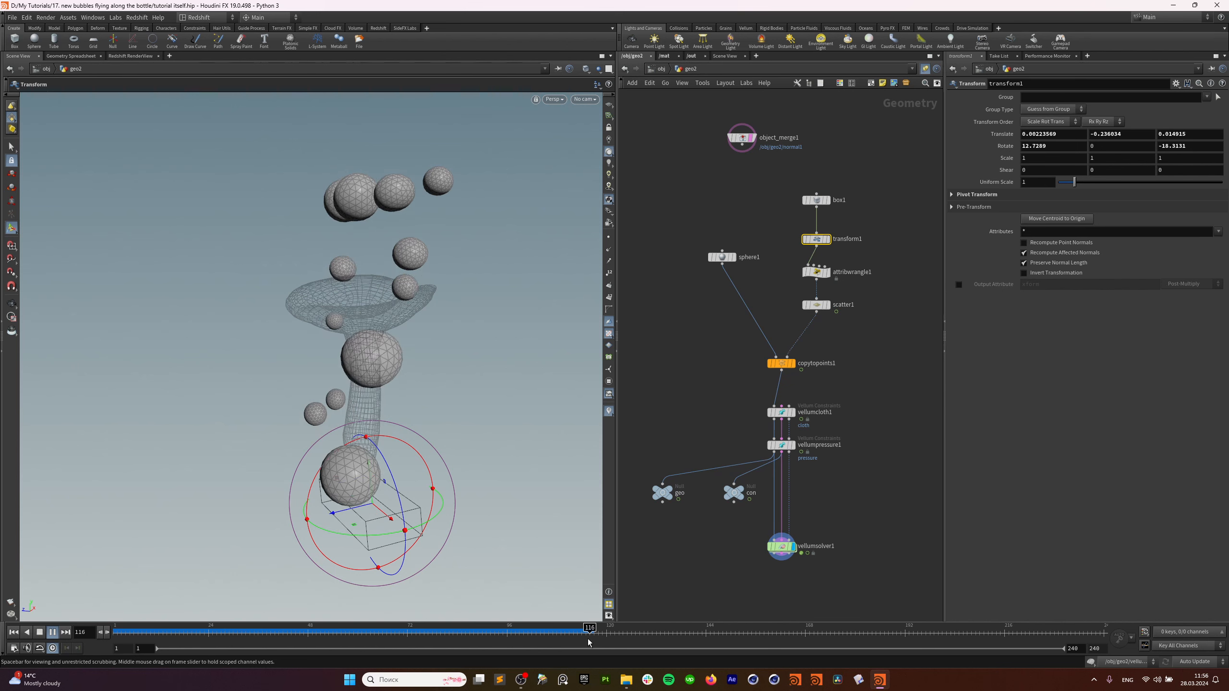
left_click(419, 632)
middle_click_drag(752, 596, 773, 462)
left_click(765, 483)
key("Tab")
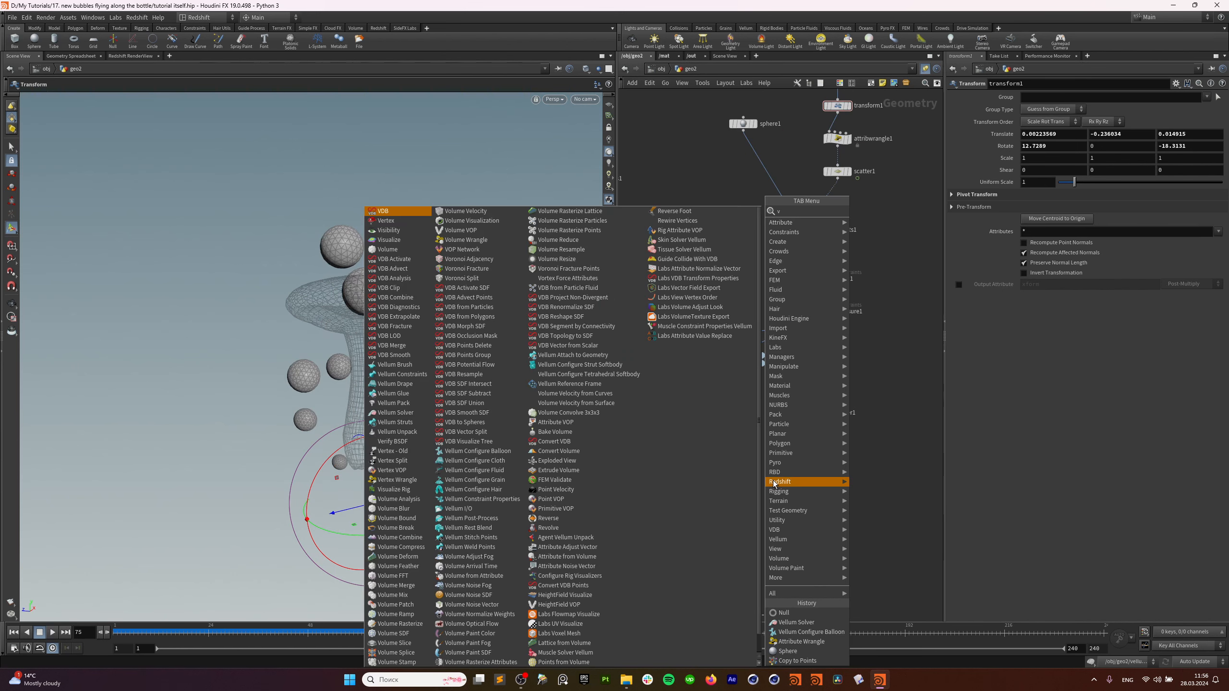
type("po ve")
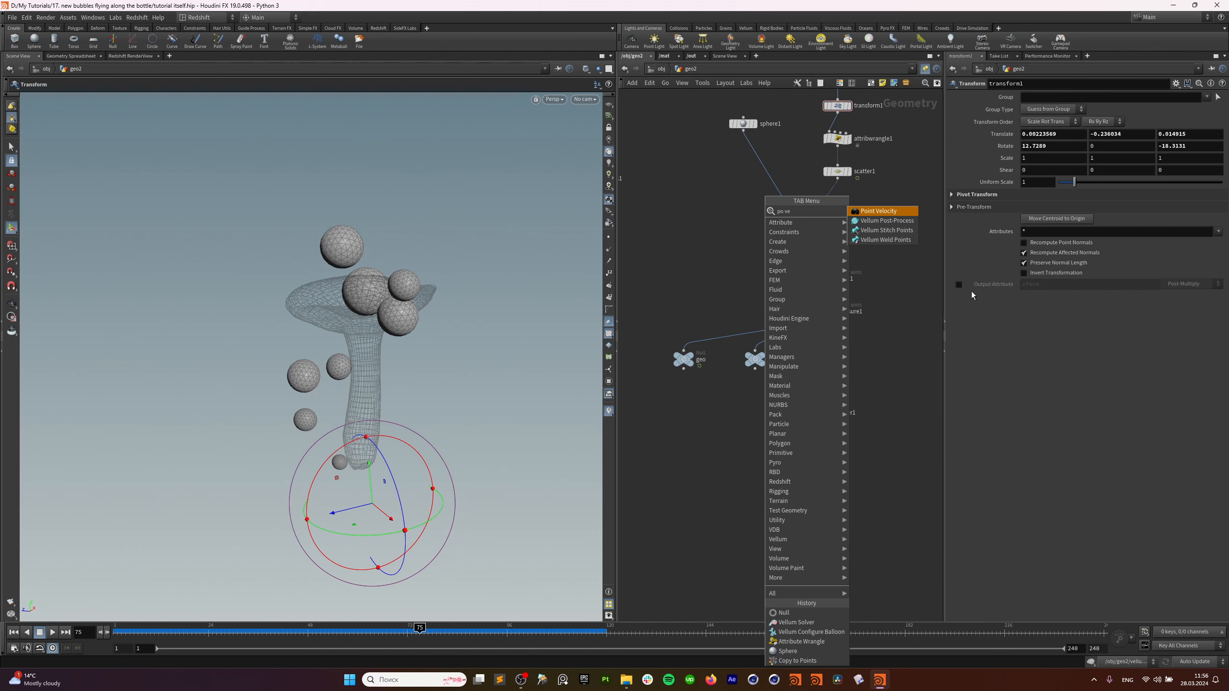
Add a Vellum Post-Process below vellumsolver1, wire both solver outputs into it, and display it.
left_click(886, 221)
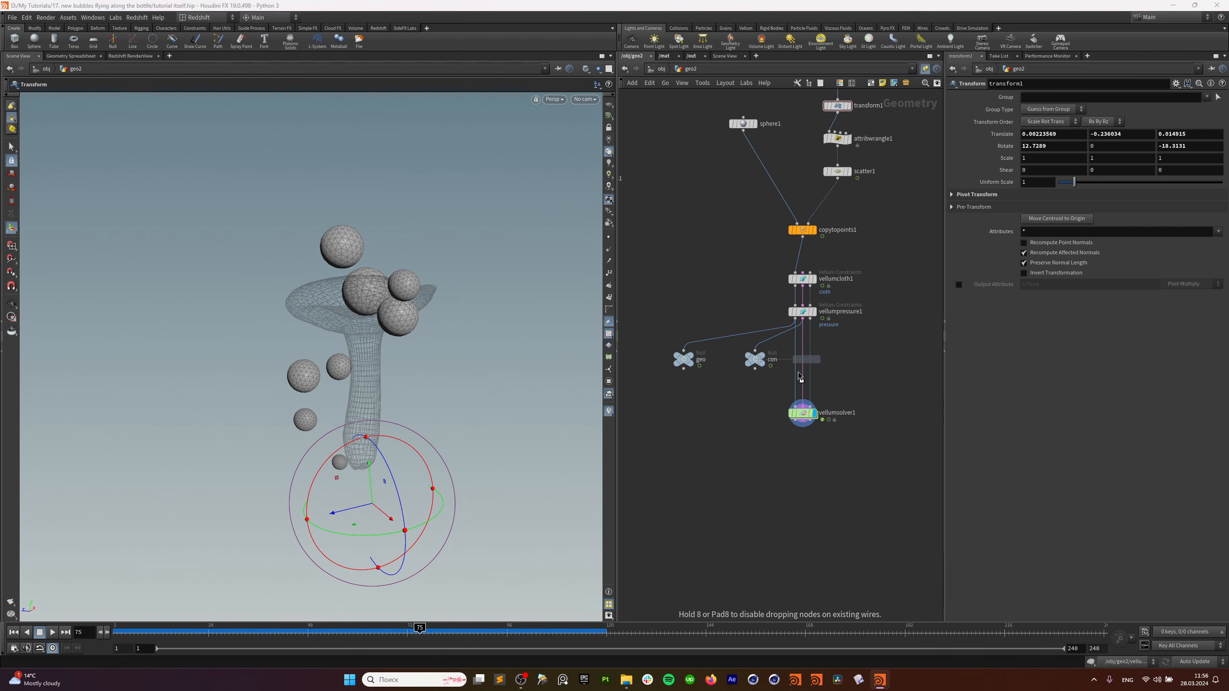
left_click(803, 452)
scroll(806, 441, "up", 3)
key("j")
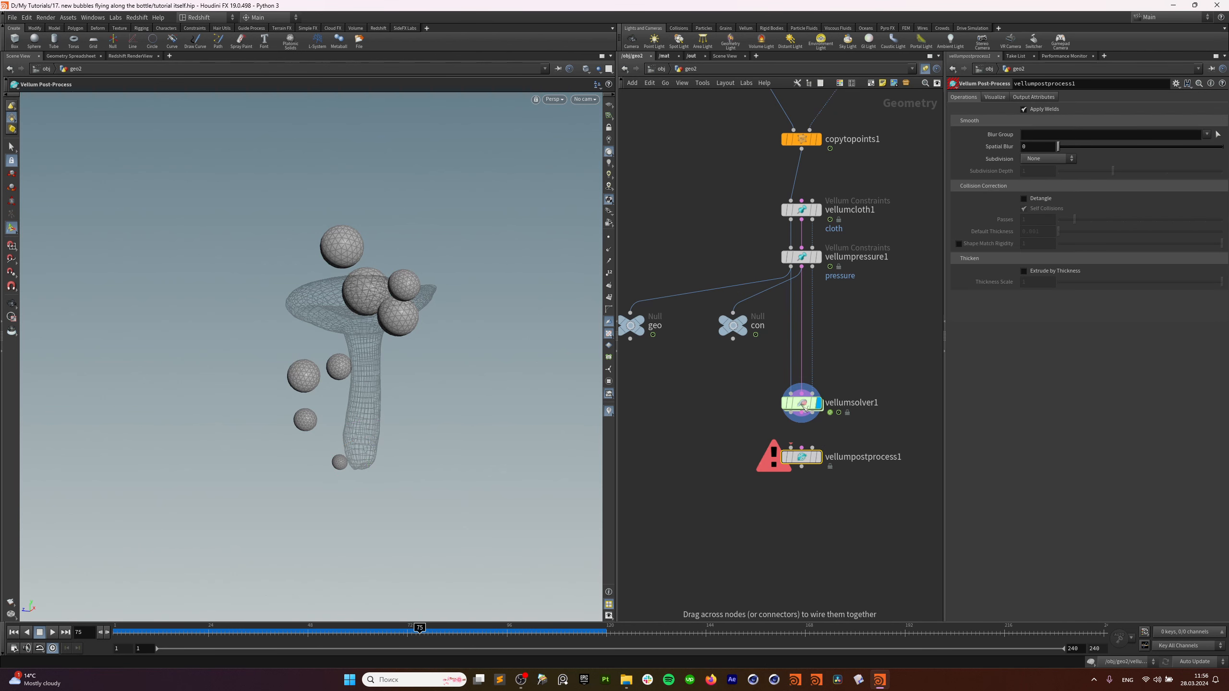
left_click_drag(804, 411, 804, 466)
key("j")
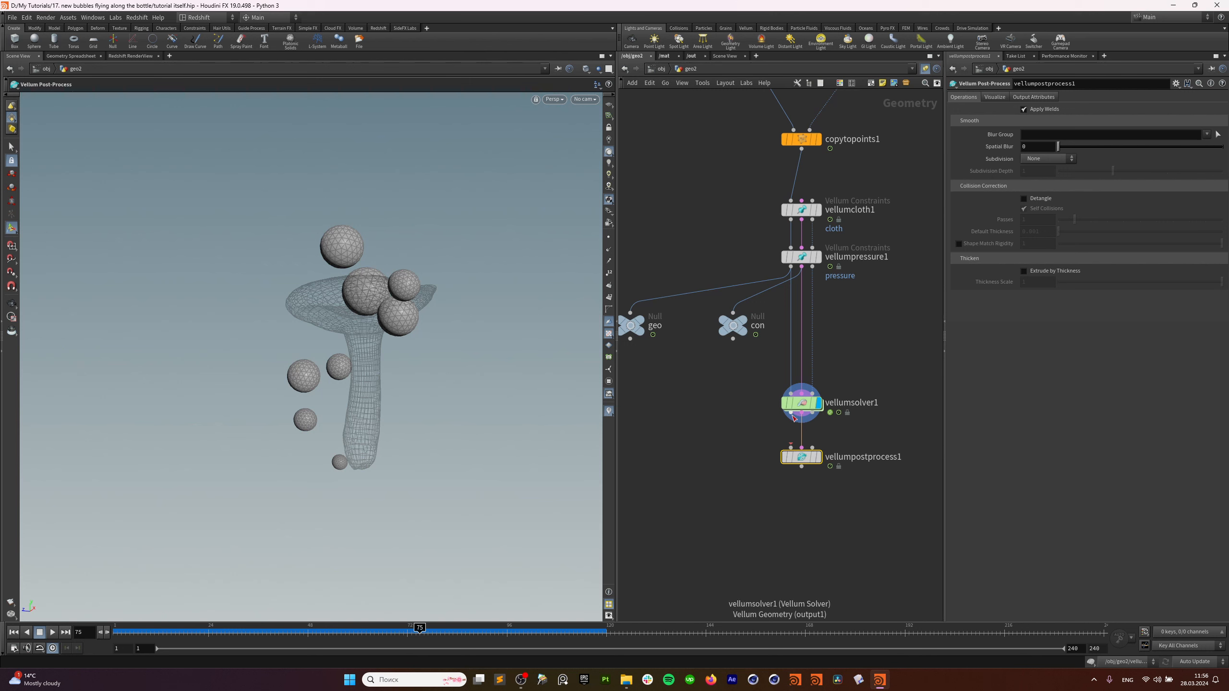
left_click_drag(791, 413, 791, 447)
left_click(818, 457)
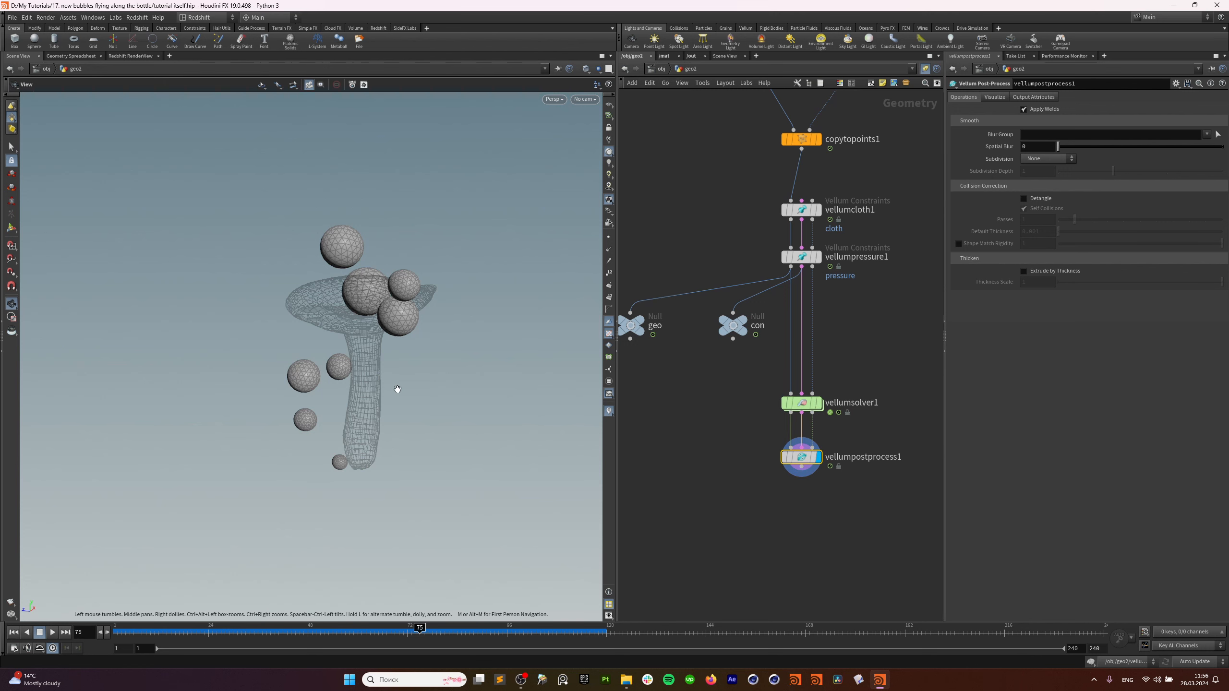
Replay the simulation and give the post-process 0.1 Spatial Blur and Loop subdivision.
left_click(13, 632)
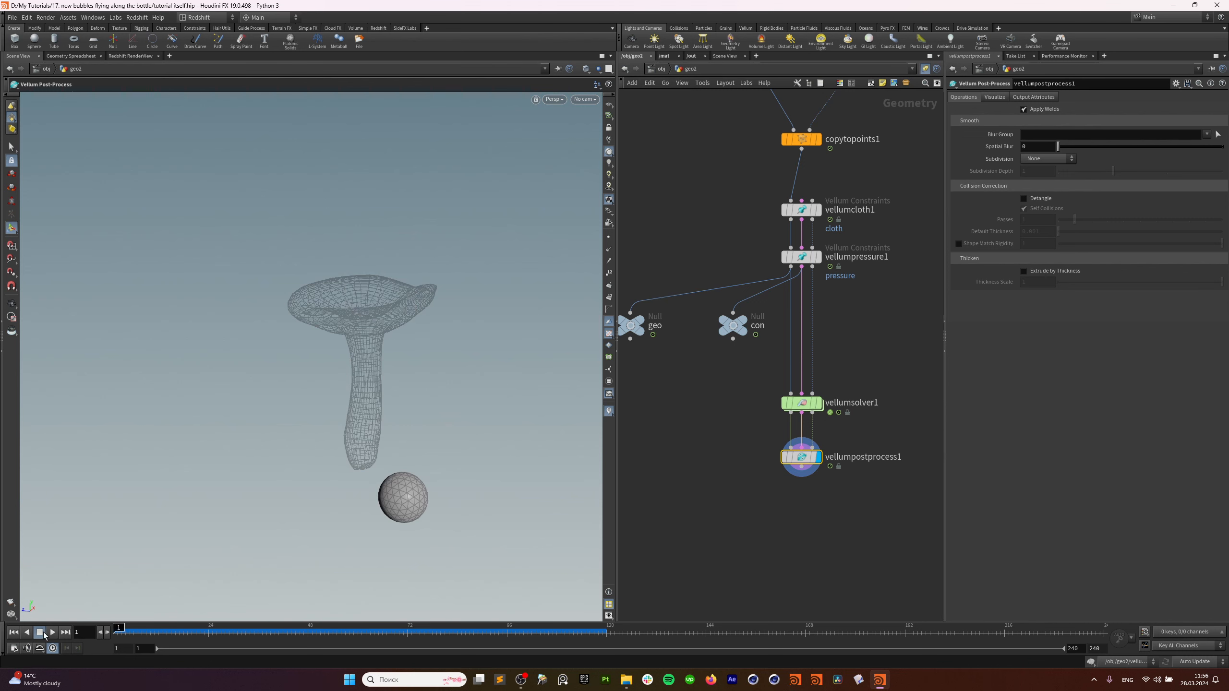
left_click(51, 632)
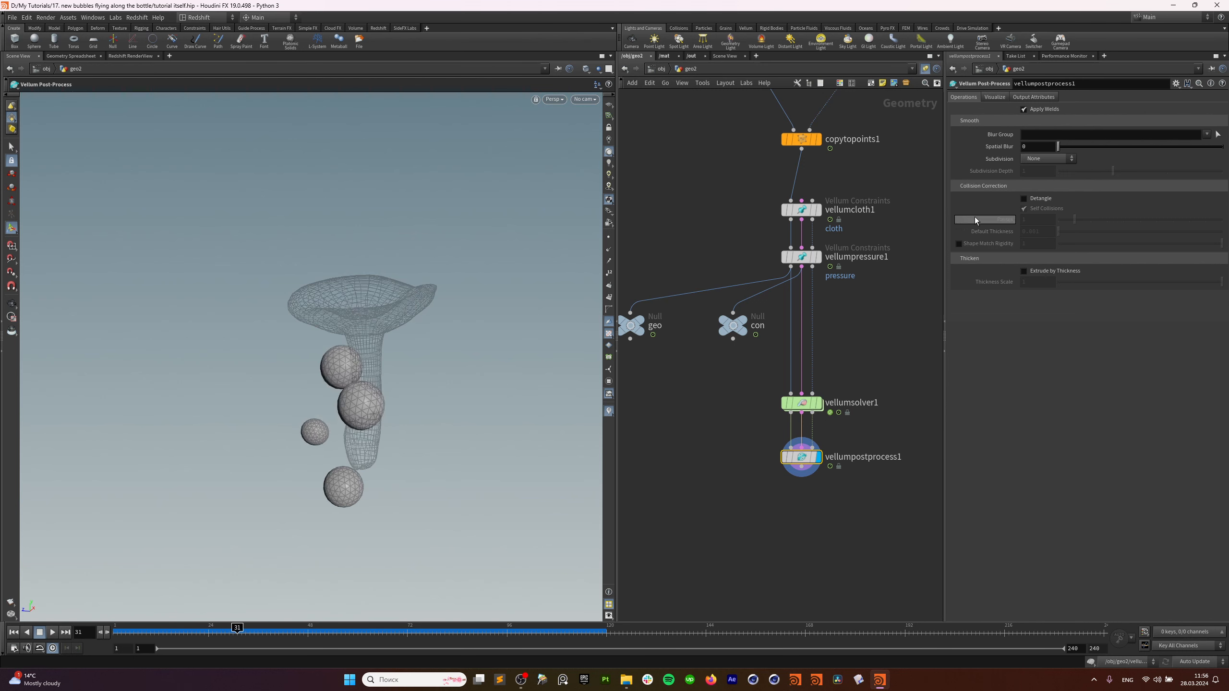
type(".1")
key("Return")
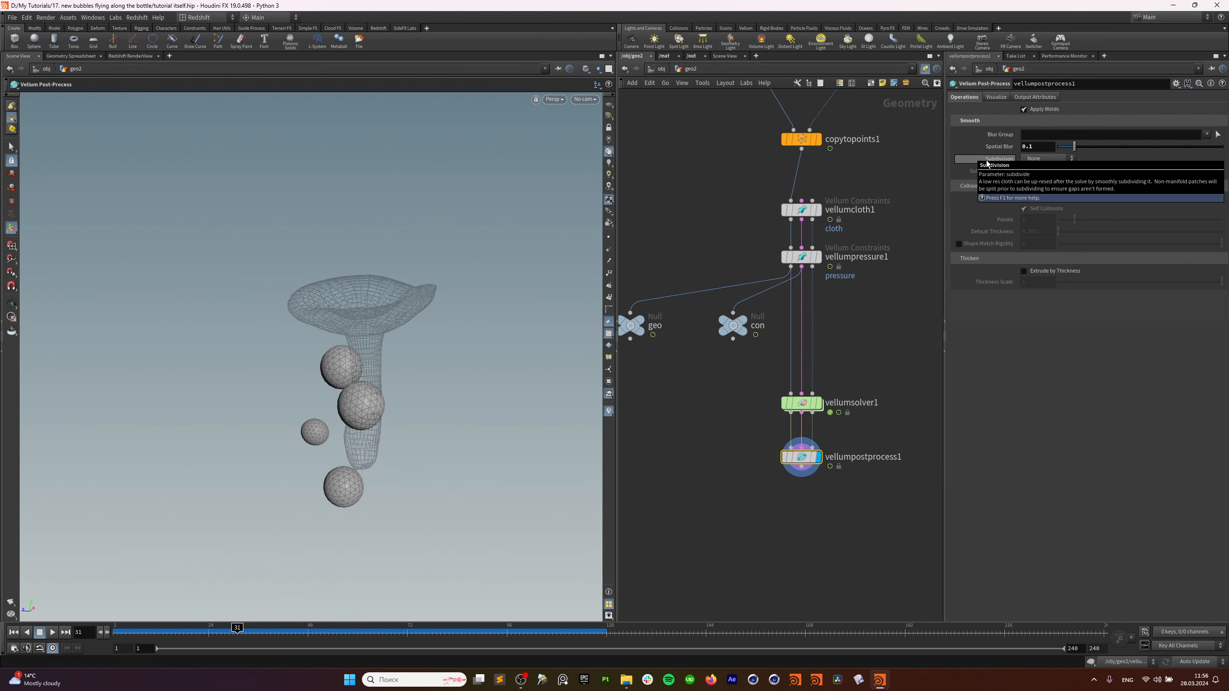
left_click(1045, 159)
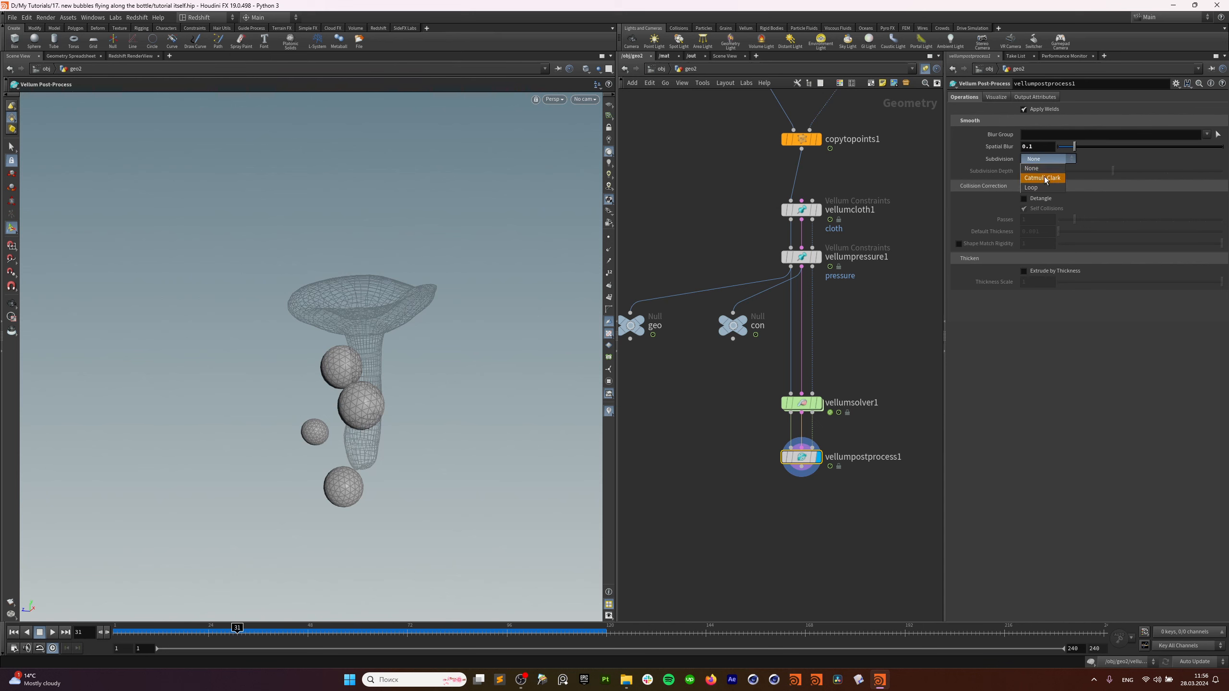
left_click(1040, 179)
key("Escape")
scroll(398, 406, "up", 5)
scroll(334, 398, "up", 3)
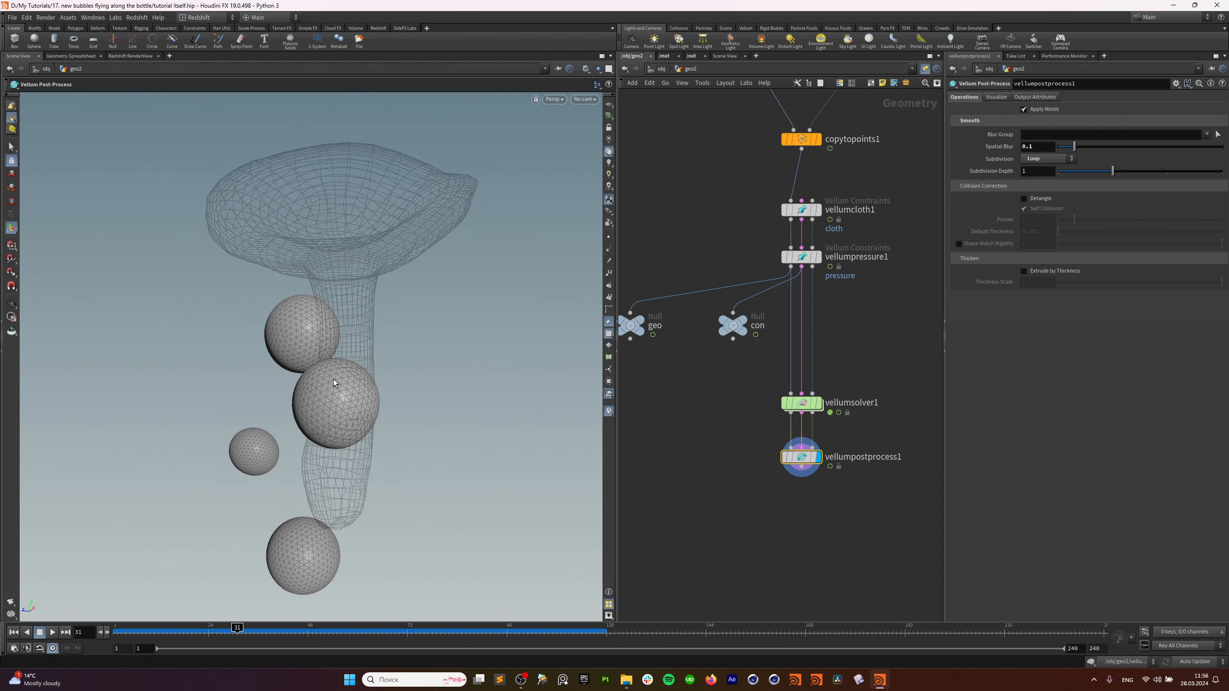
Orbit to inspect the bubbles, then wire the bottle into vellumcloth1's collision input.
key("Return")
key("Escape")
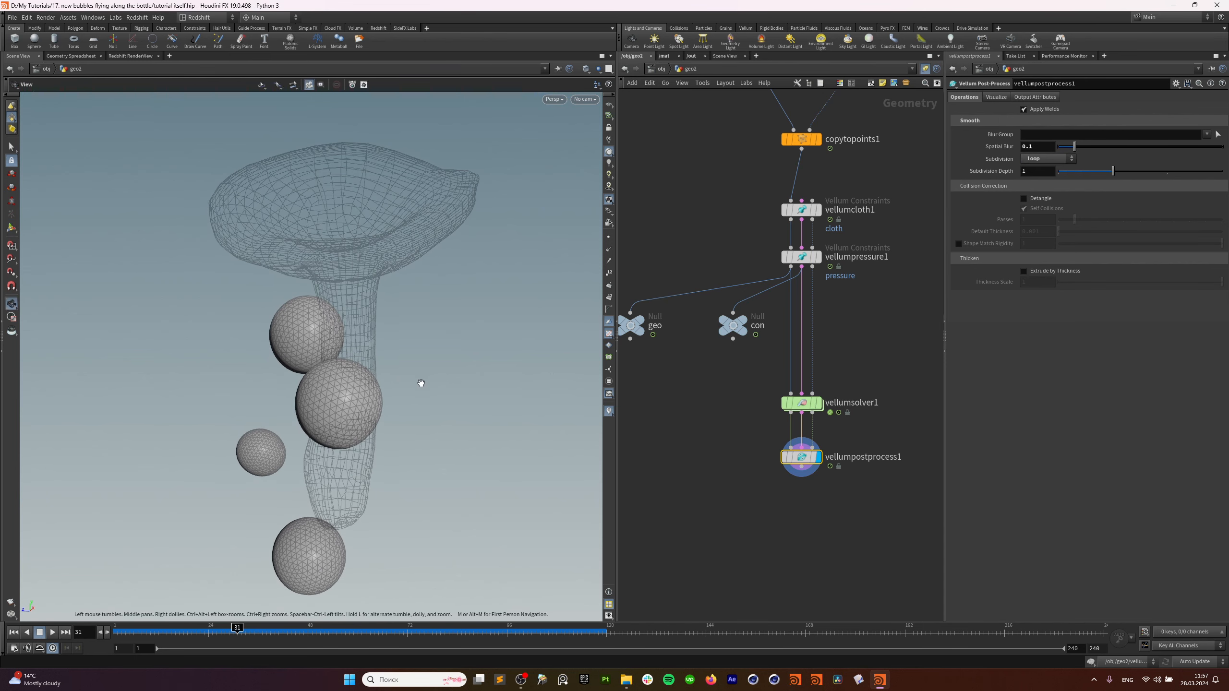
left_click_drag(420, 381, 373, 431)
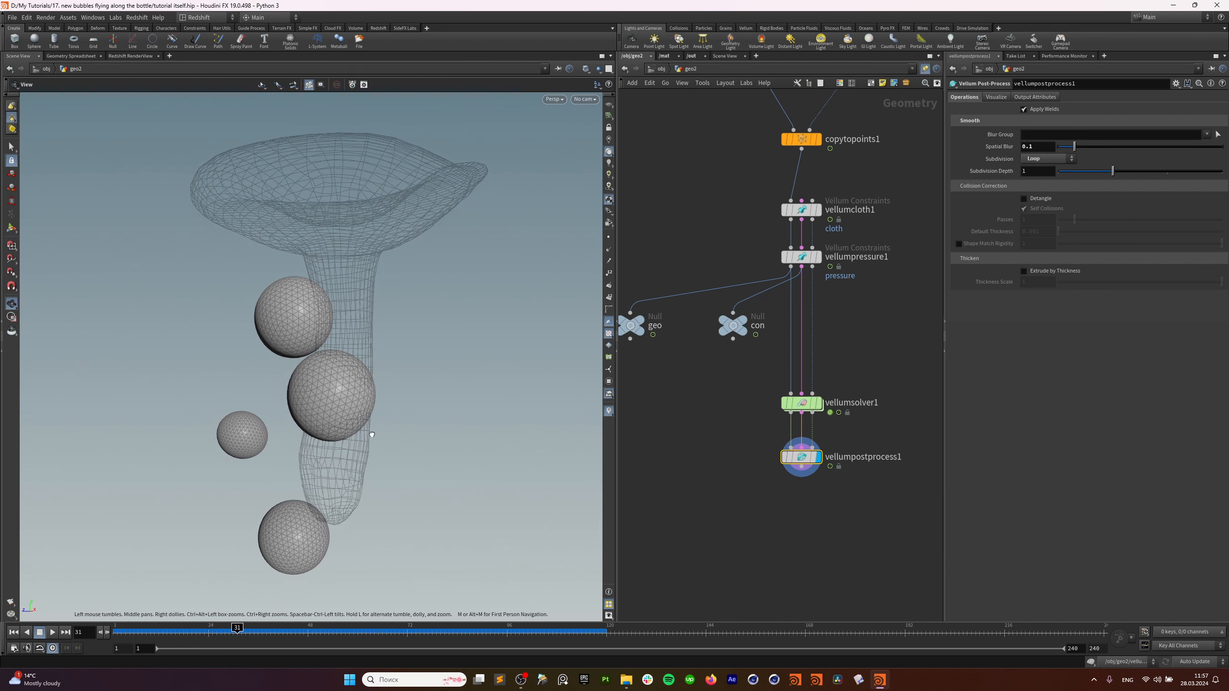
key("Return")
middle_click_drag(914, 153, 919, 315)
left_click_drag(913, 301, 786, 396)
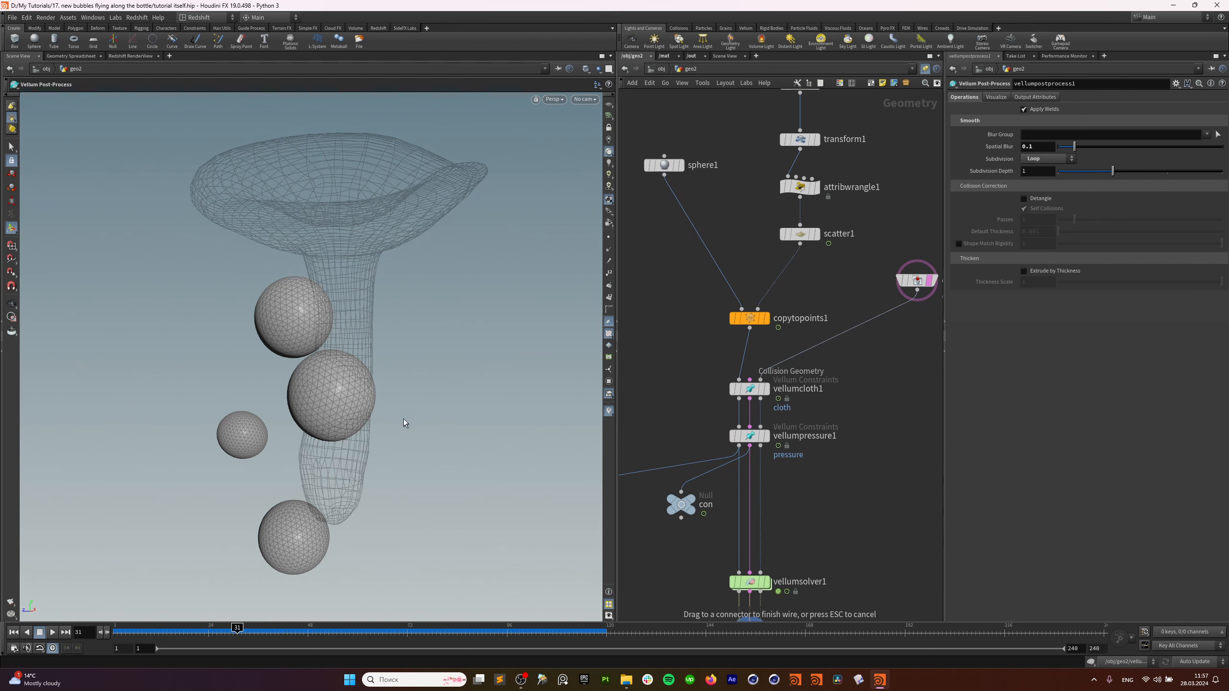
Replay the simulation twice, orbiting to see bubbles bunch against the bottle, stopping at frame 56.
left_click(13, 632)
left_click(52, 632)
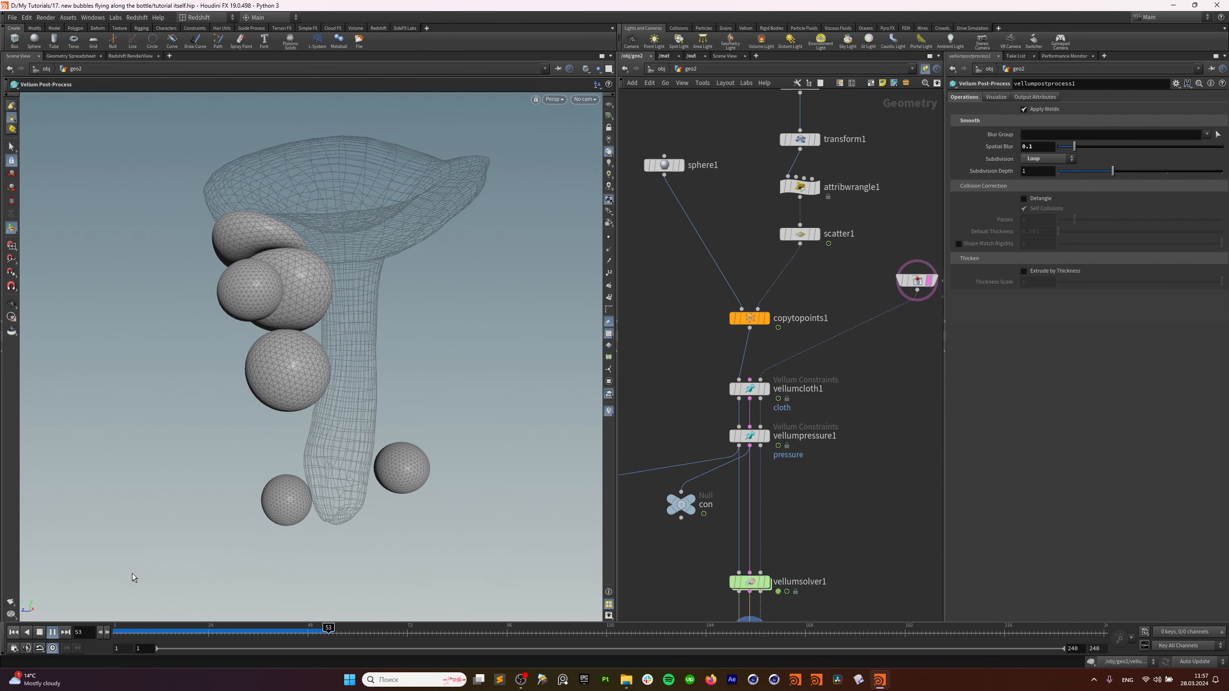
left_click(142, 633)
left_click_drag(343, 439, 360, 423, "alt")
right_click_drag(360, 422, 316, 483, "alt")
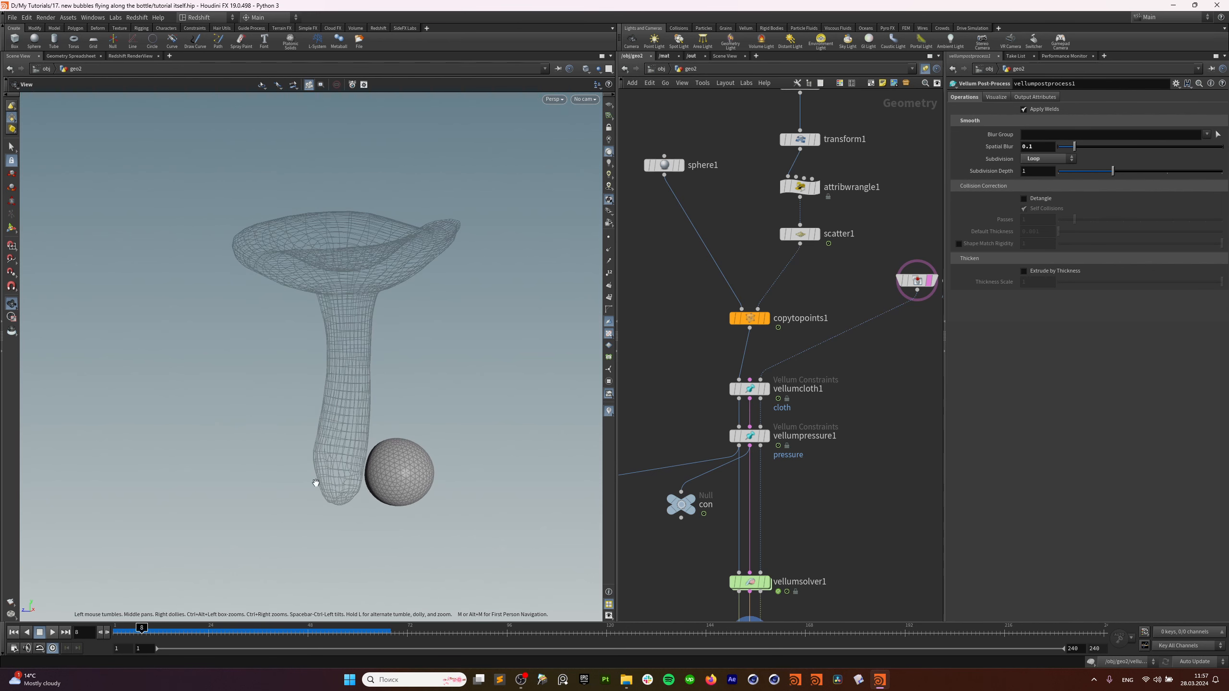
left_click(116, 632)
left_click(53, 634)
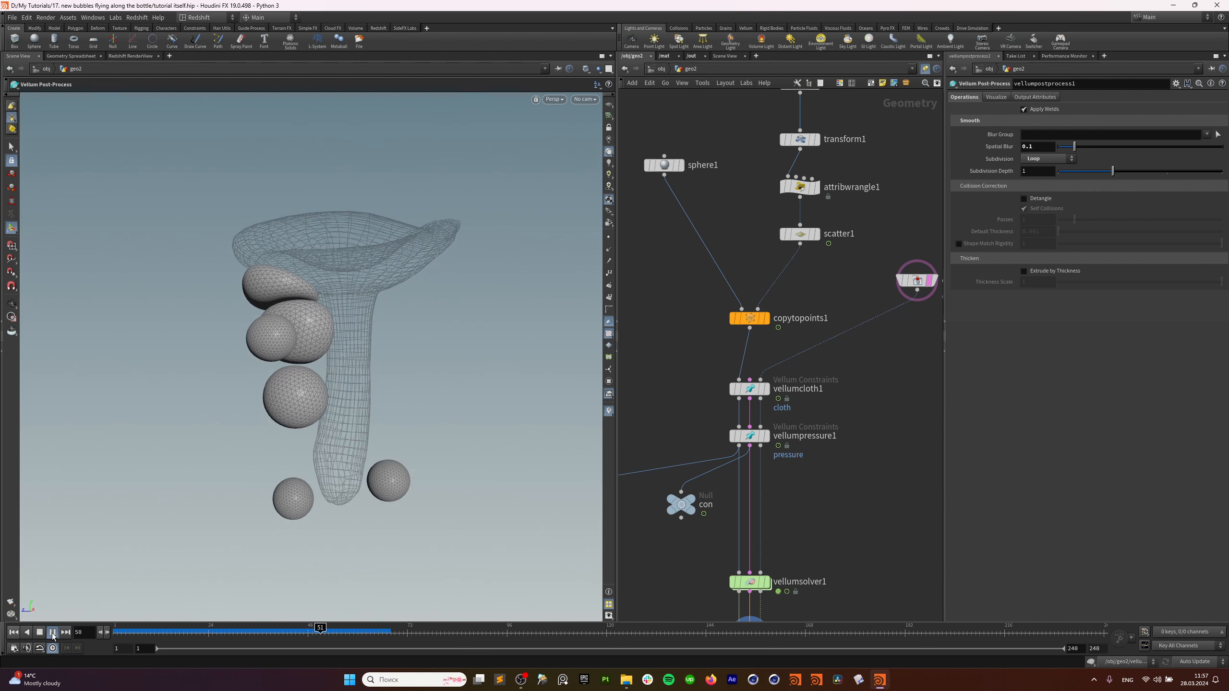
left_click(52, 635)
Set popadvectbyvolumes1's Velocity Scale to 0.7, replay, then return to the /obj level.
middle_click_drag(772, 591, 791, 482)
double_click(762, 475)
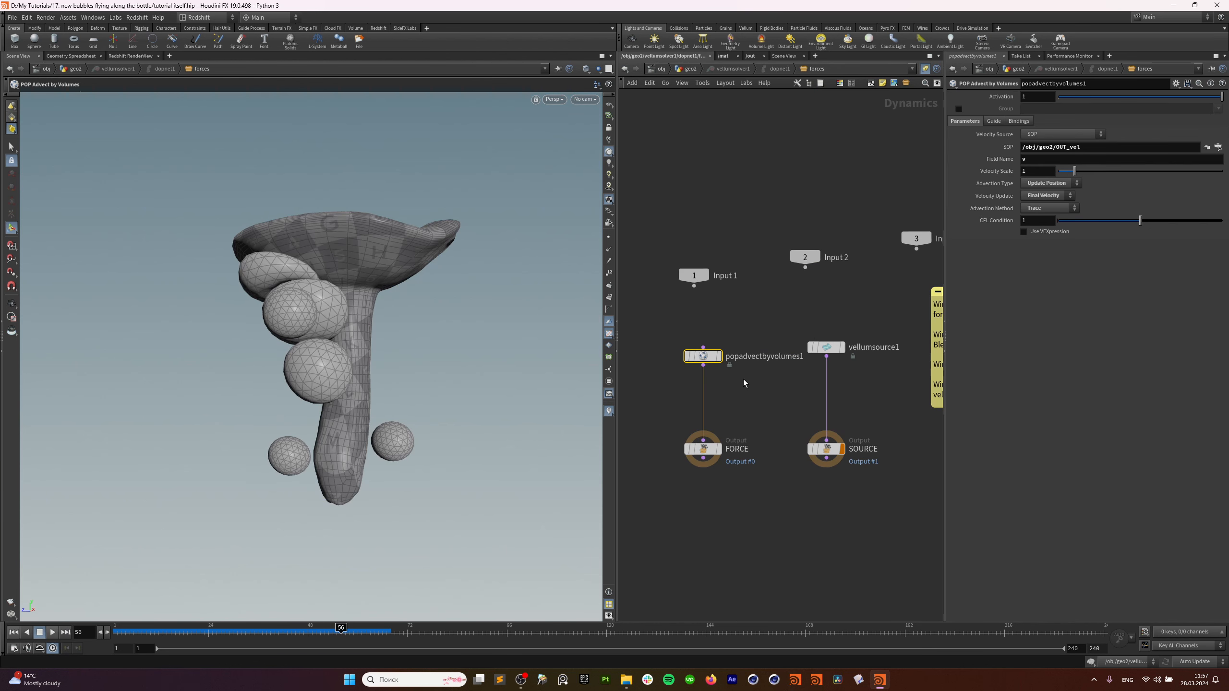
type("0.7")
left_click(53, 635)
left_click(52, 635)
left_click(15, 635)
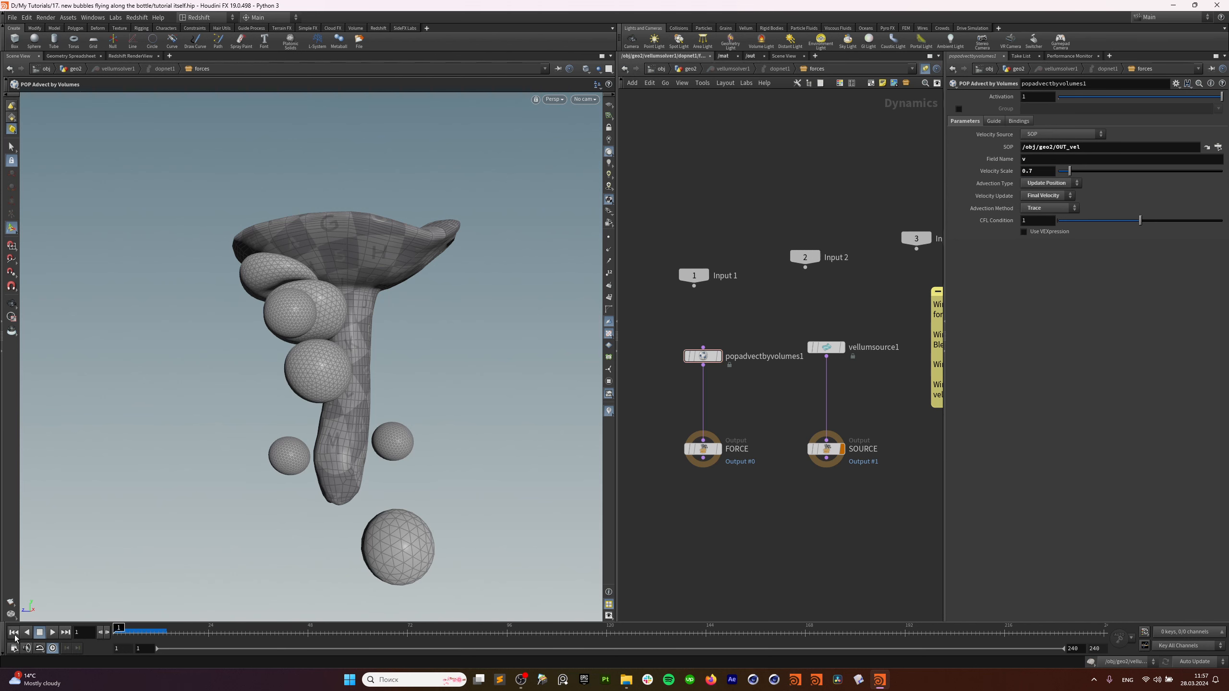
left_click(661, 68)
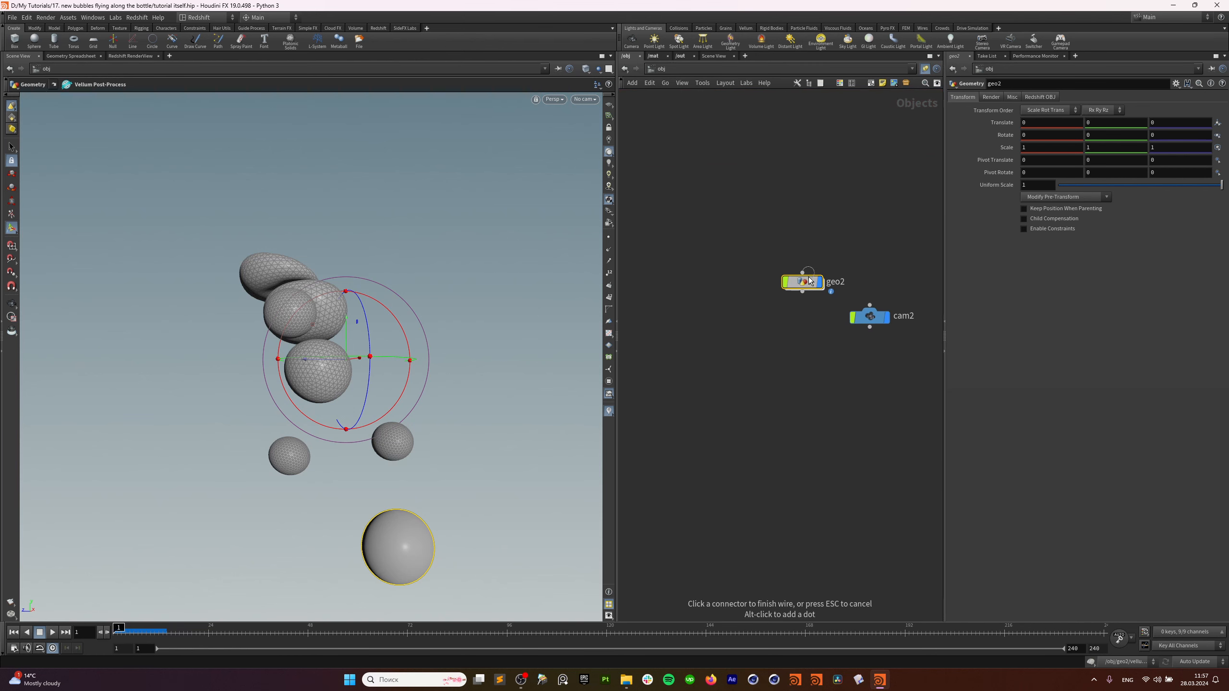
Display the raw vellumsolver1 output and play the simulation to frame 147.
double_click(802, 282)
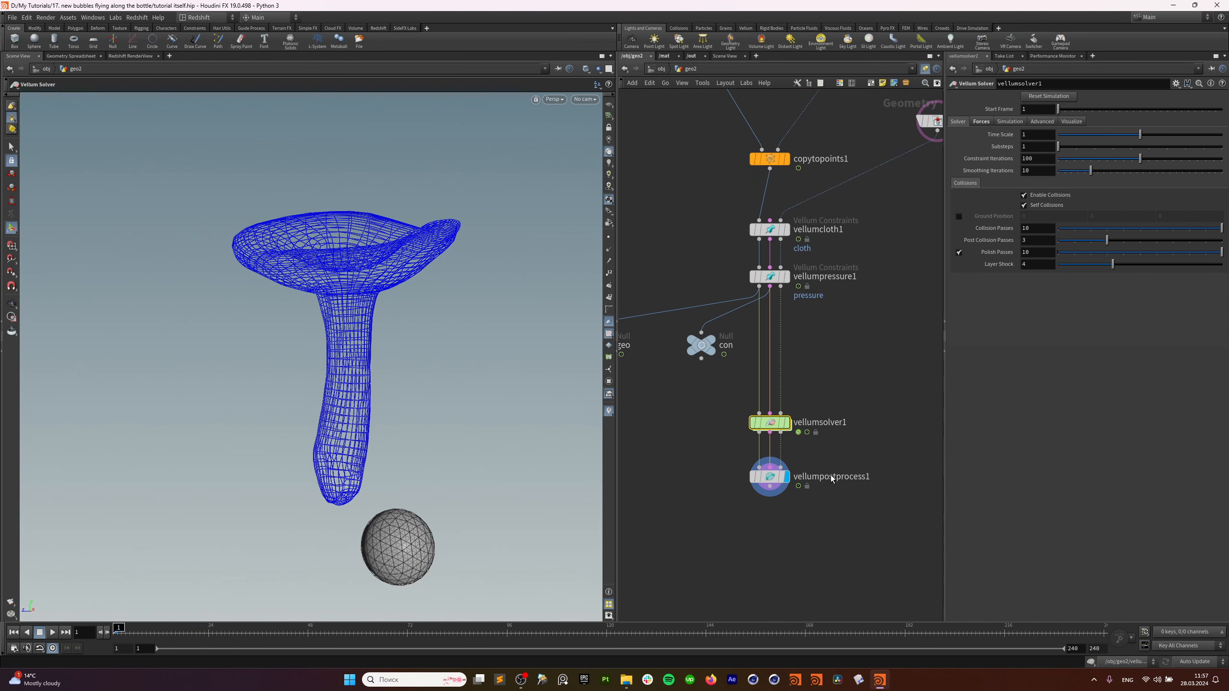
left_click(786, 423)
double_click(777, 429)
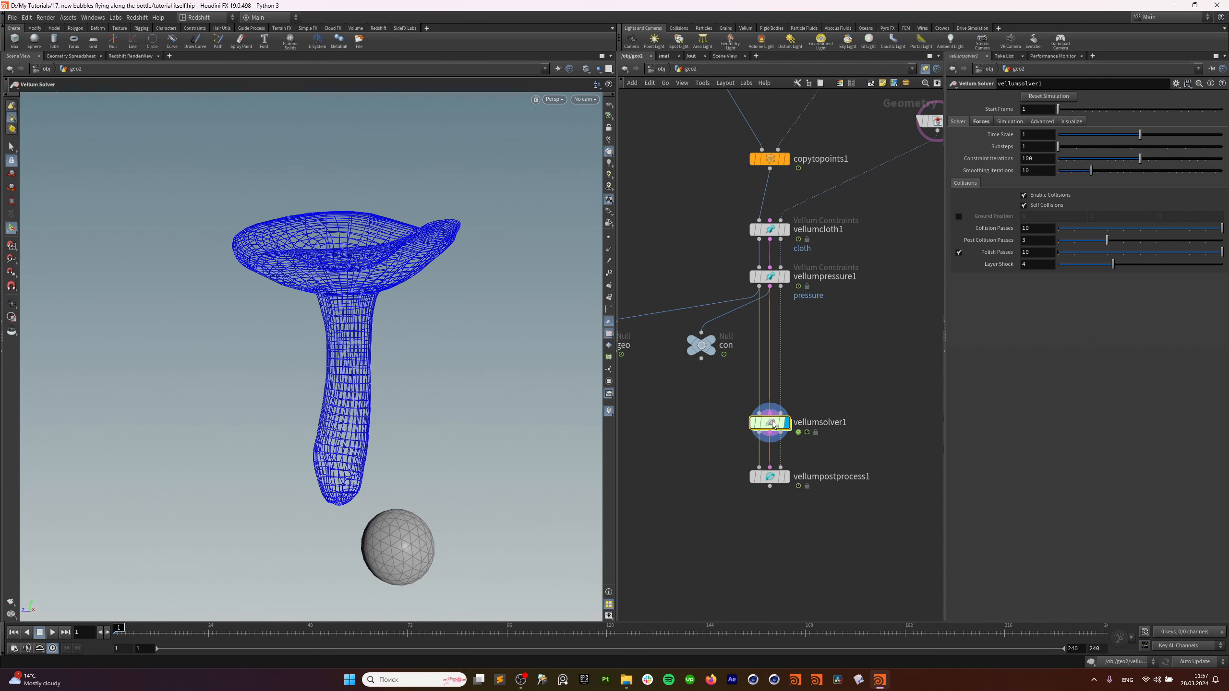
left_click(53, 633)
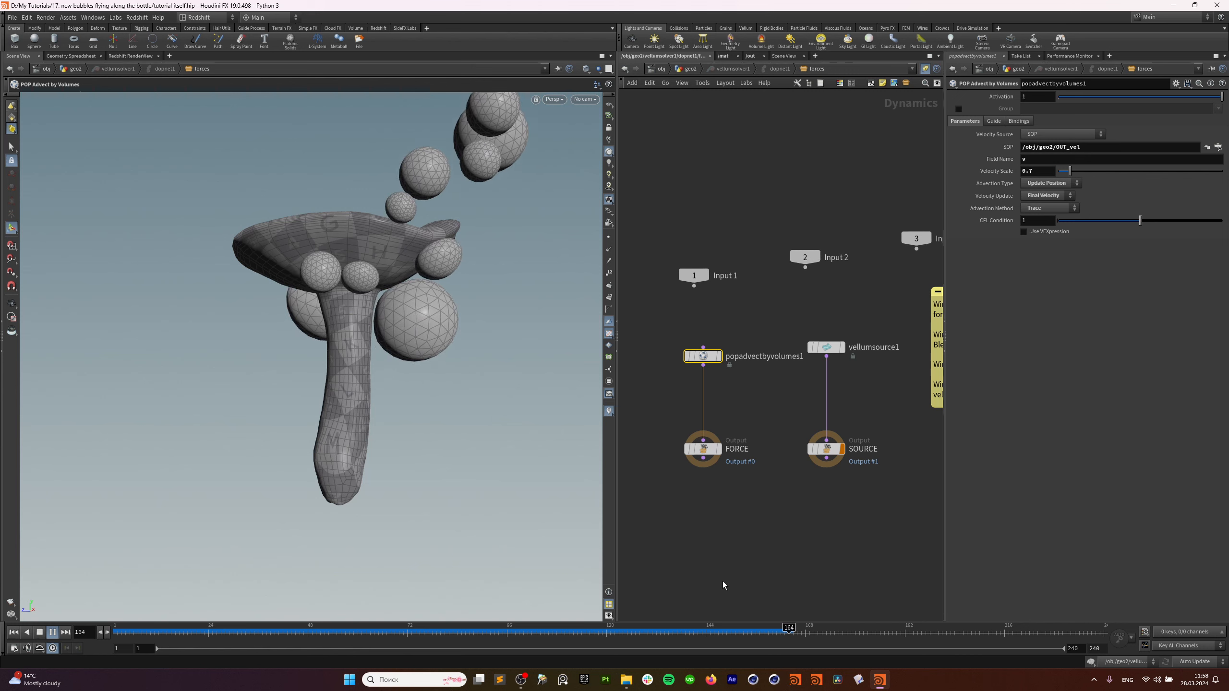
left_click(719, 631)
Scrub back a little and frame the bubbles around the bottle, then return to geo2.
scroll(341, 364, "down", 5)
middle_click_drag(340, 365, 337, 431, "alt")
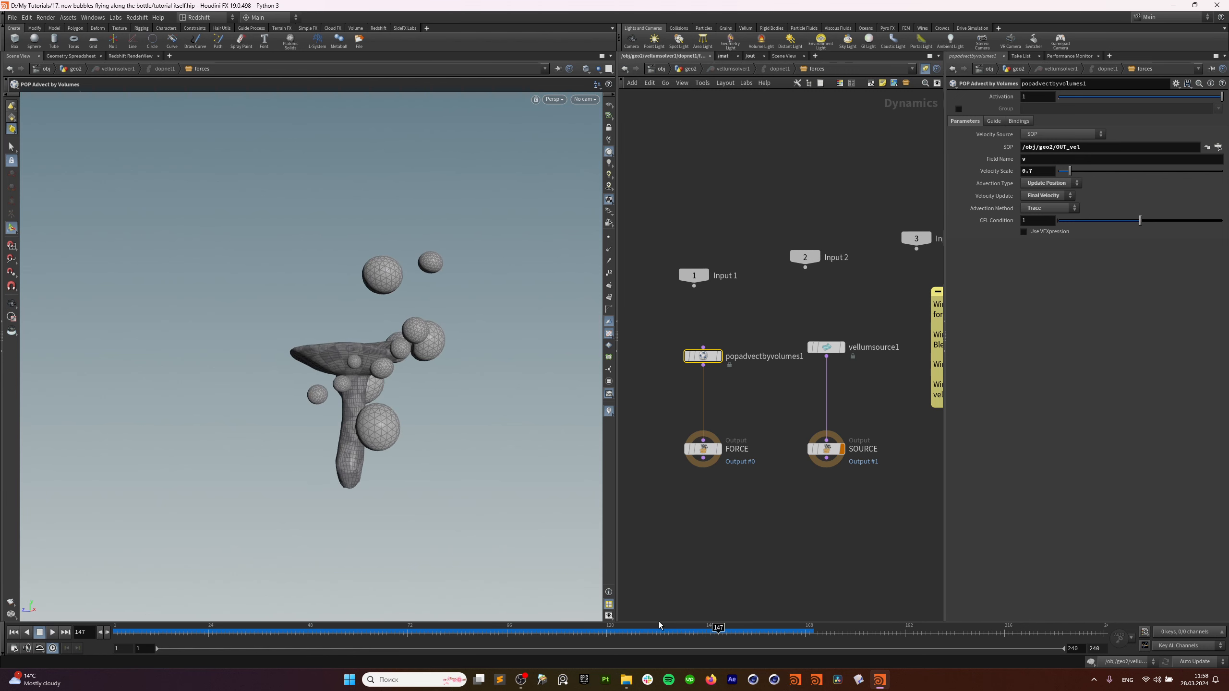
left_click_drag(711, 631, 810, 629)
right_click_drag(383, 420, 407, 341)
middle_click_drag(392, 351, 381, 327)
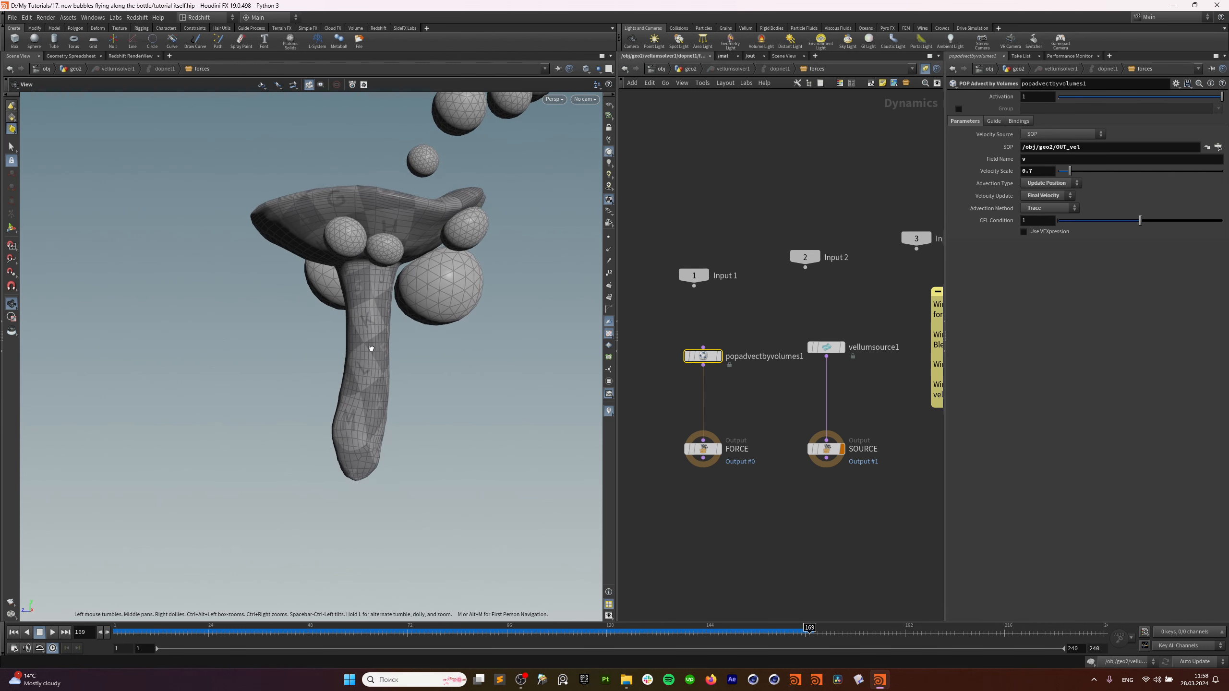
left_click_drag(344, 372, 324, 371)
middle_click_drag(324, 371, 308, 370)
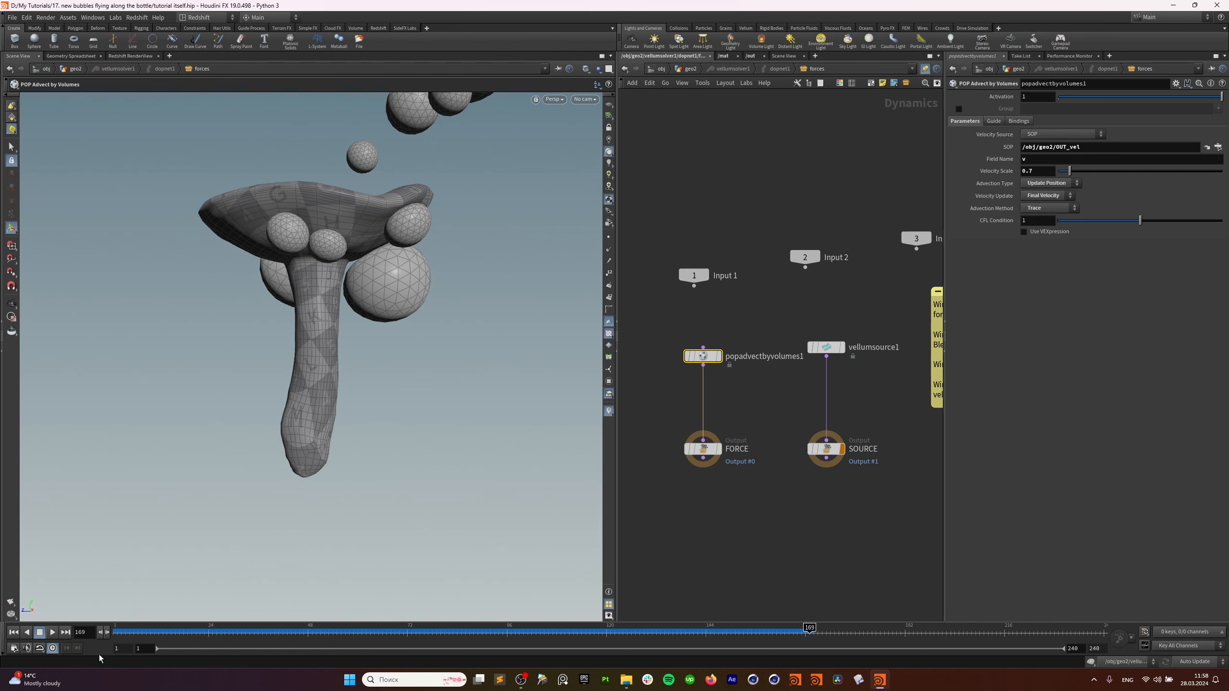
left_click(688, 69)
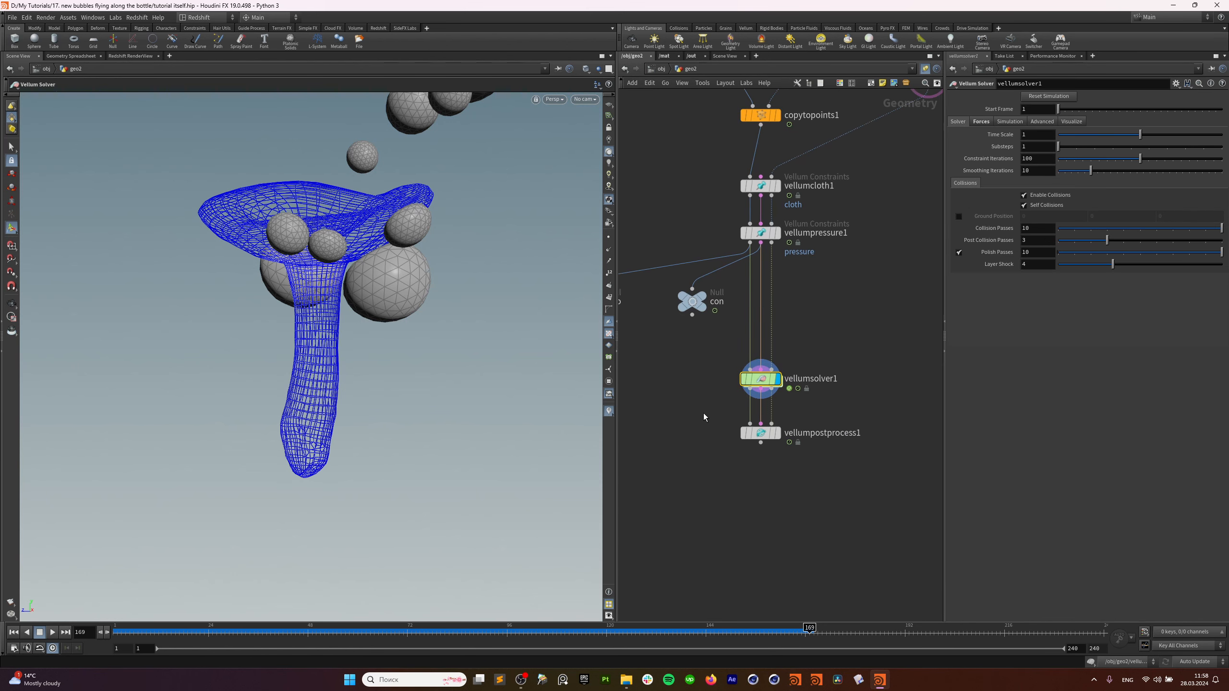
Add a File Cache below vellumpostprocess1 with base name vellum_tut and save the simulation to disk.
key("Tab")
type("fil")
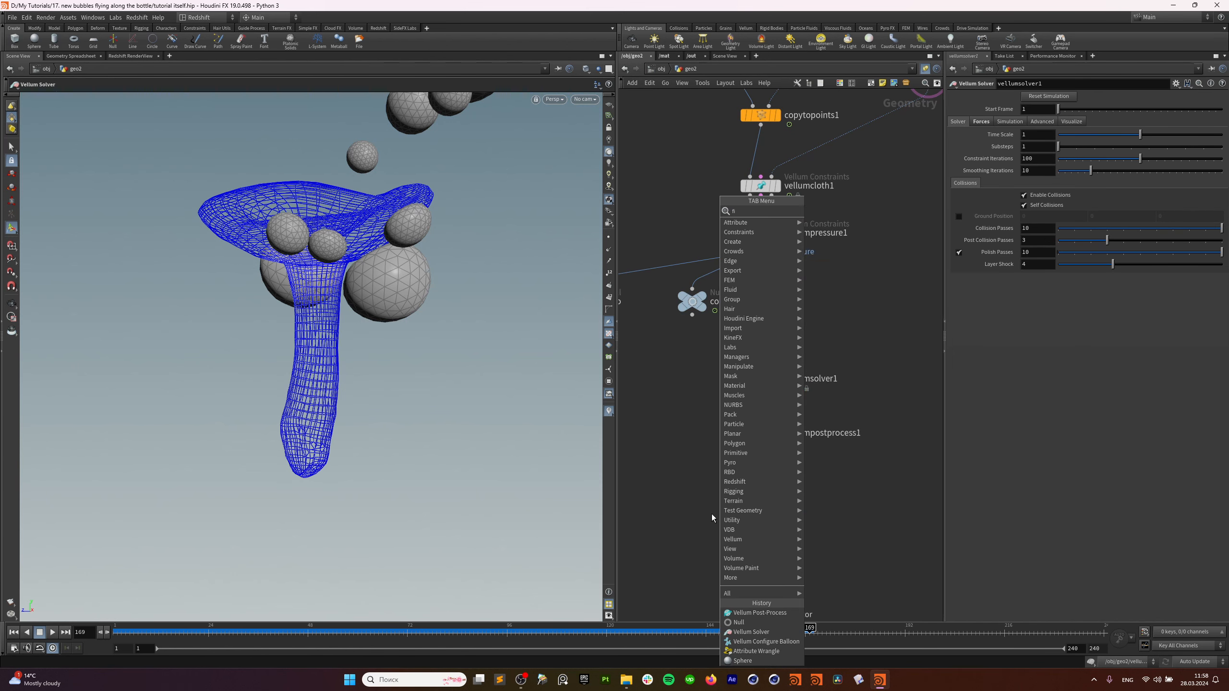
left_click(823, 240)
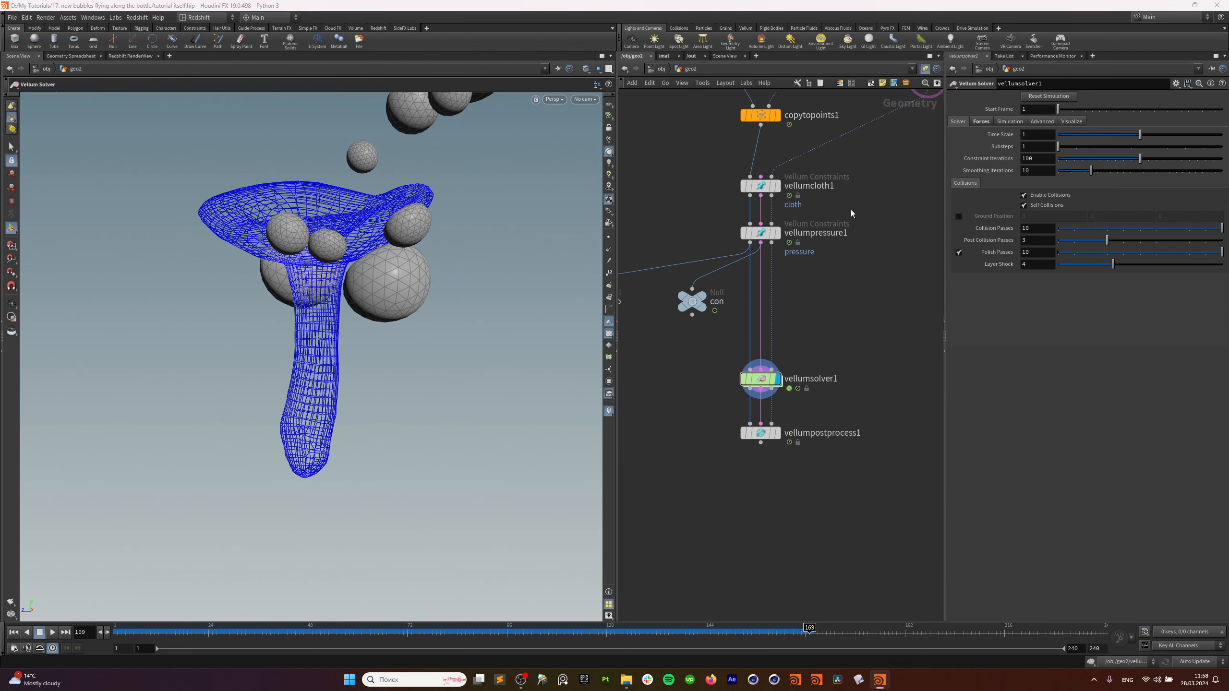
left_click(769, 477)
left_click(760, 488)
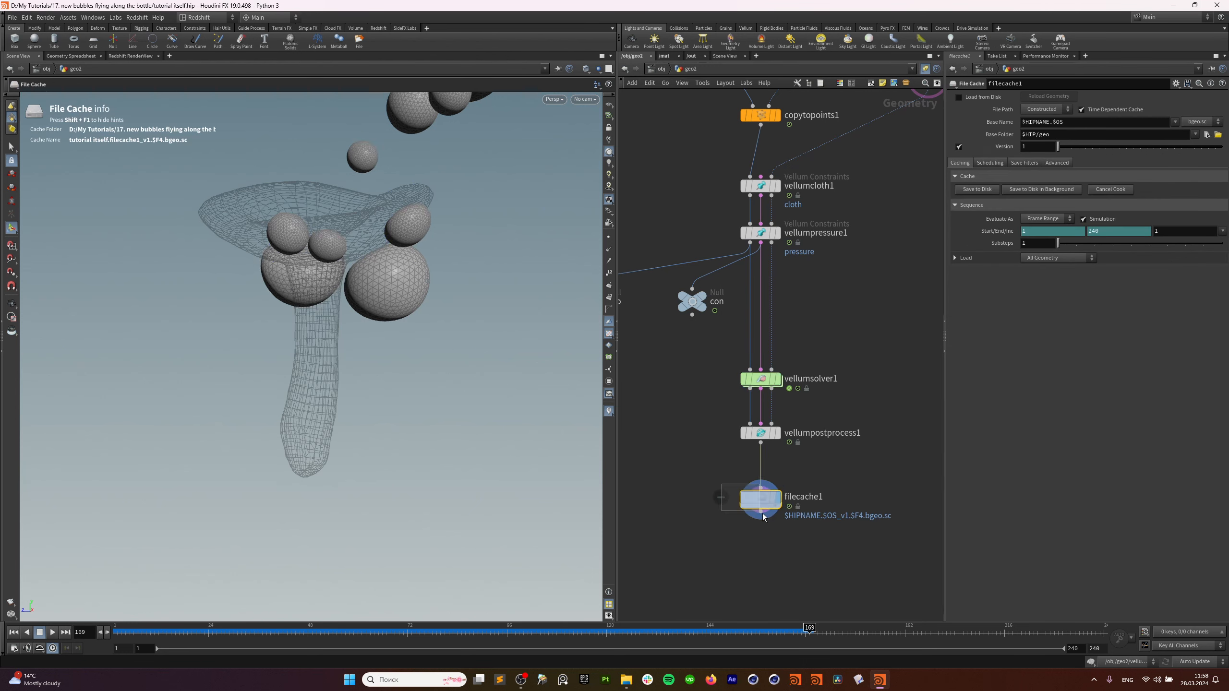
double_click(1080, 122)
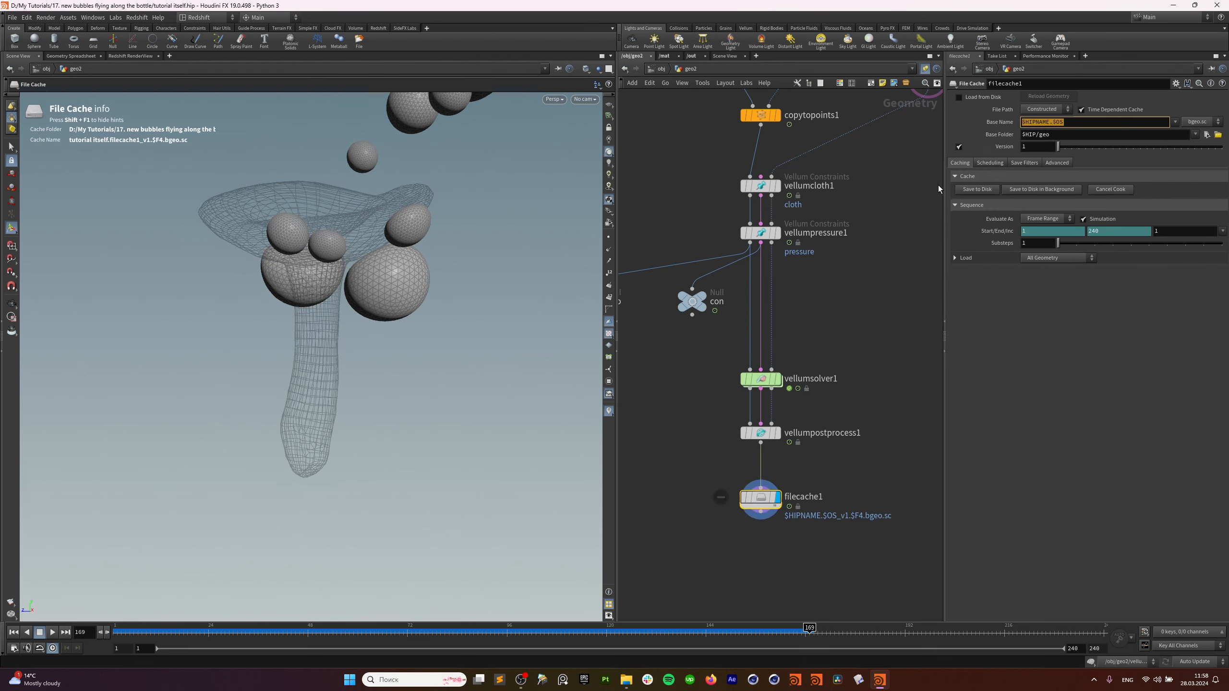
type("vellum_tut")
key("Return")
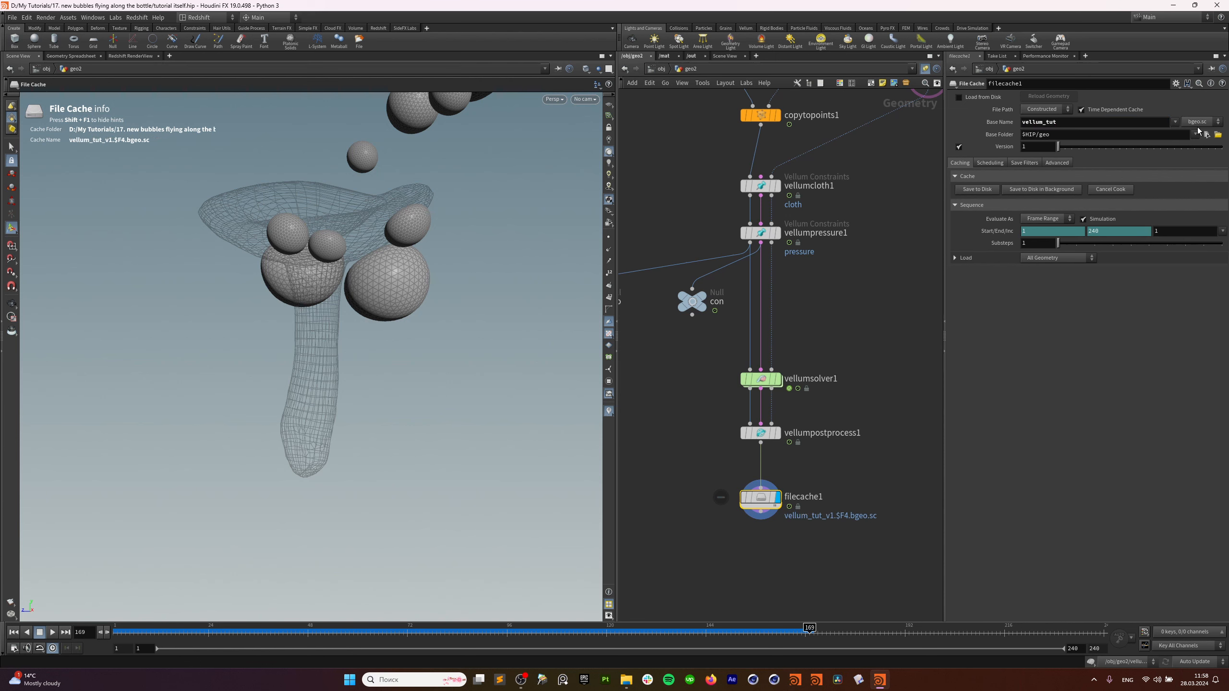
left_click(975, 189)
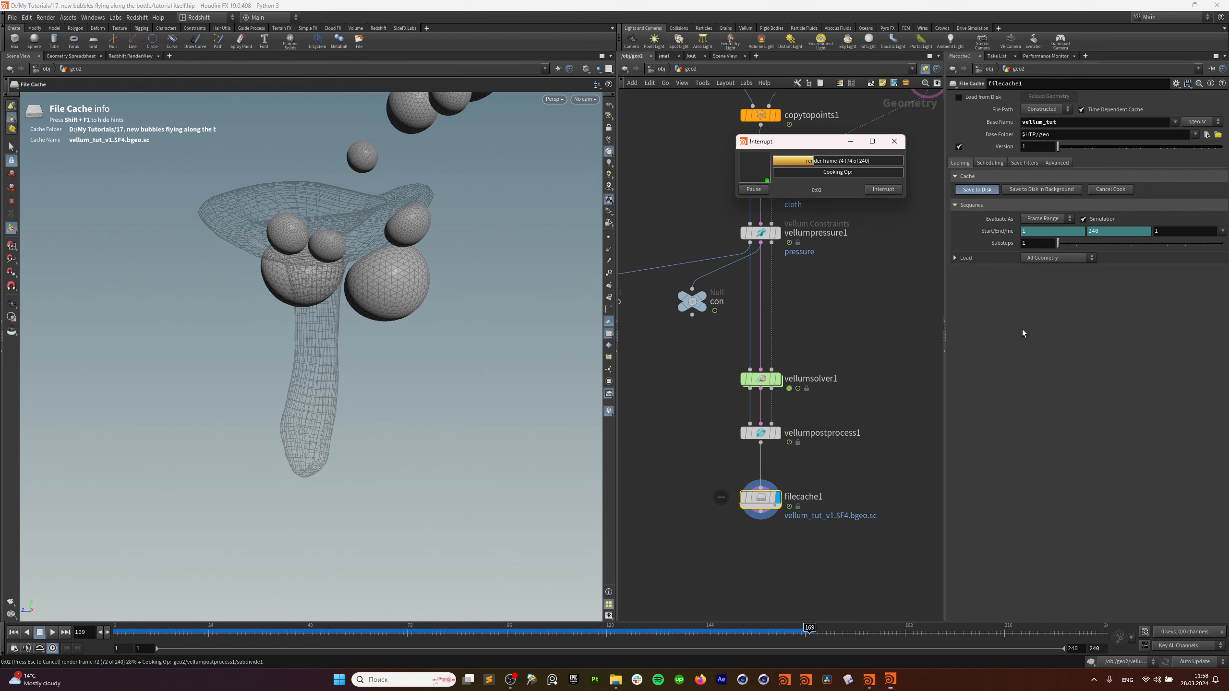
left_click(53, 633)
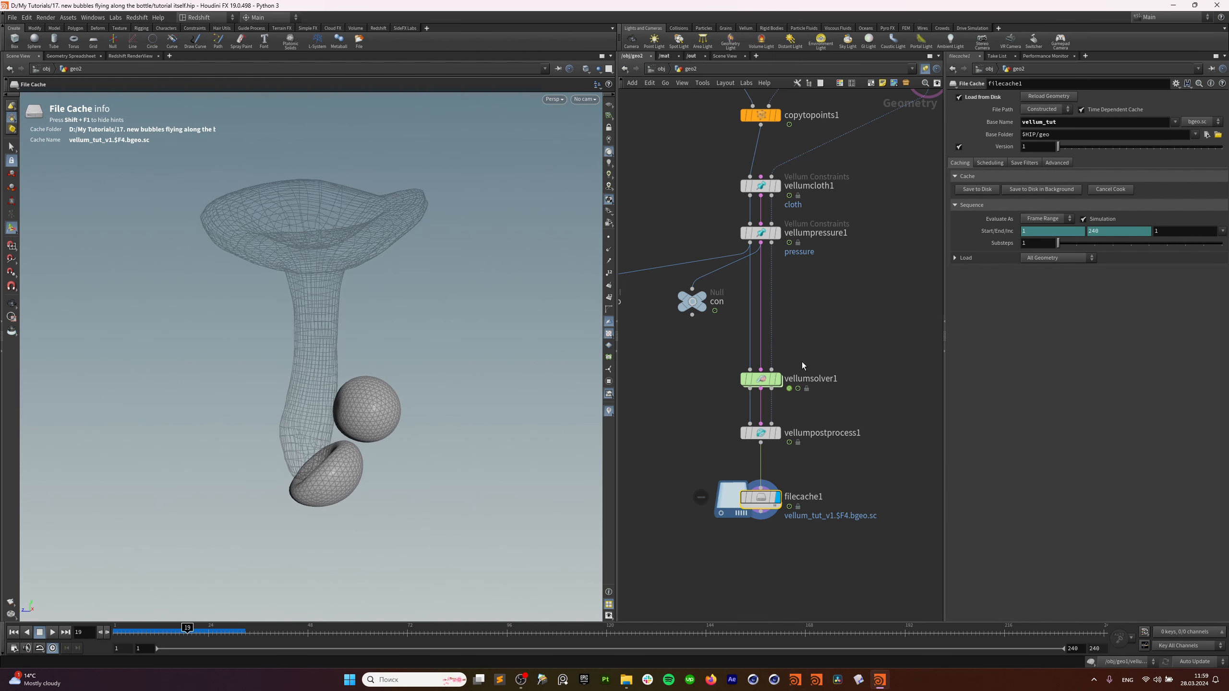
left_click_drag(802, 344, 736, 392)
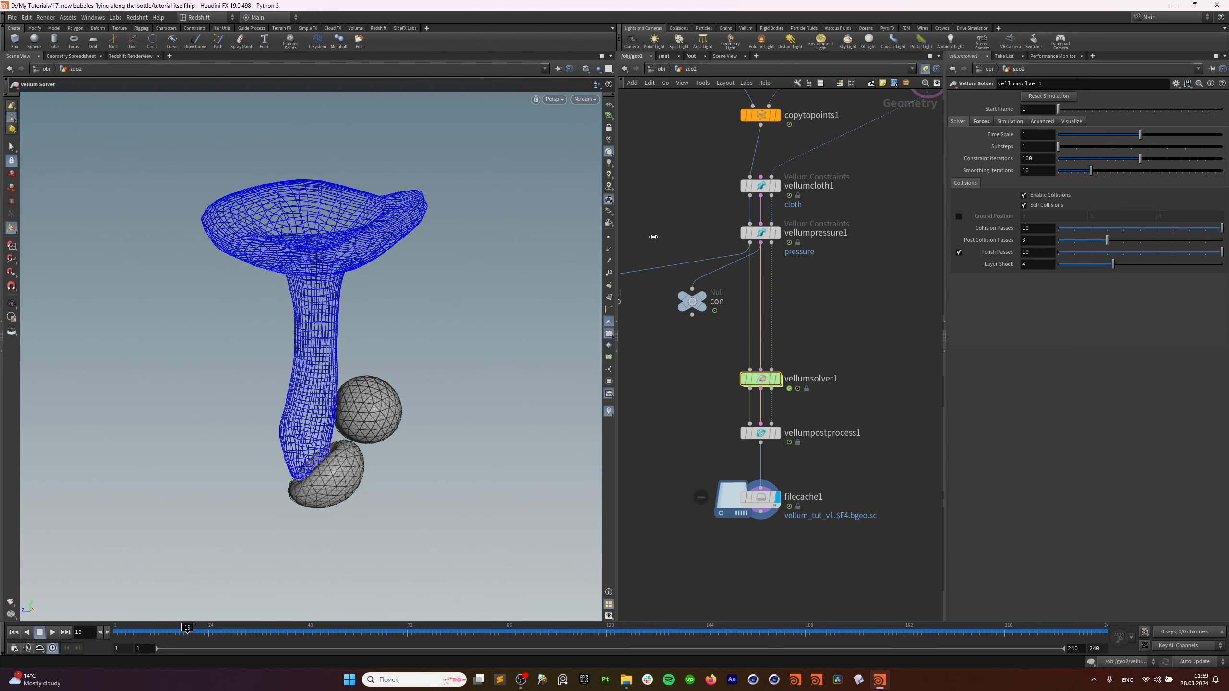
left_click(981, 124)
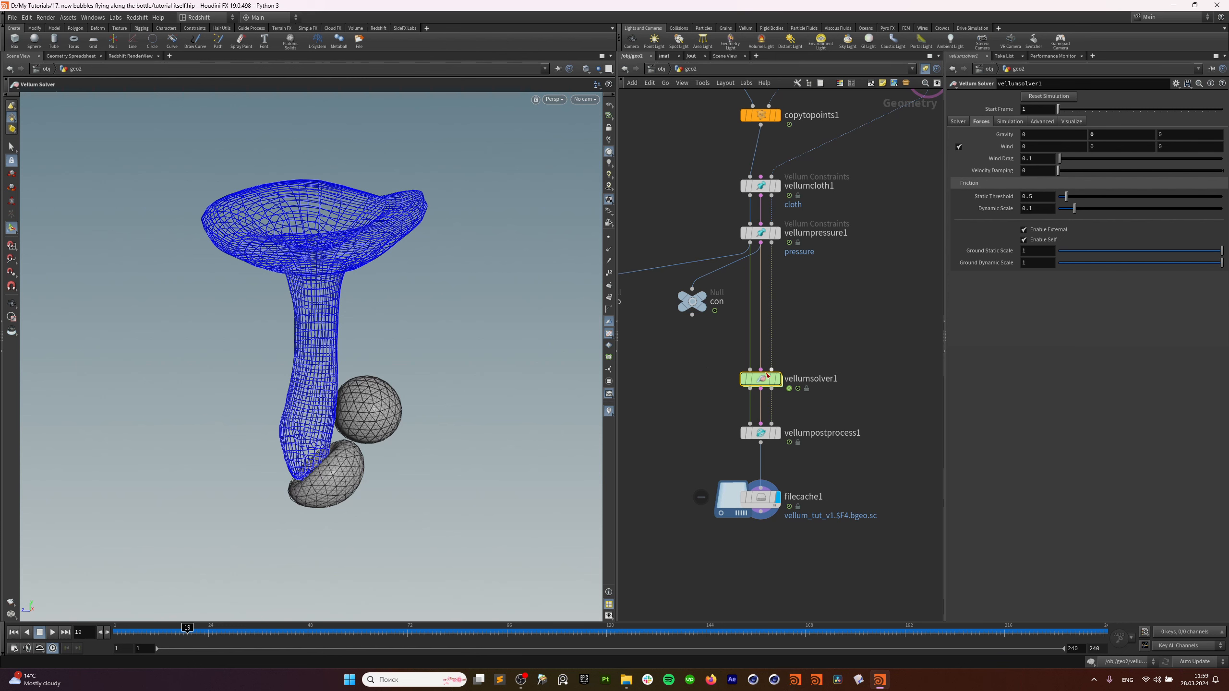
left_click_drag(192, 633, 115, 633)
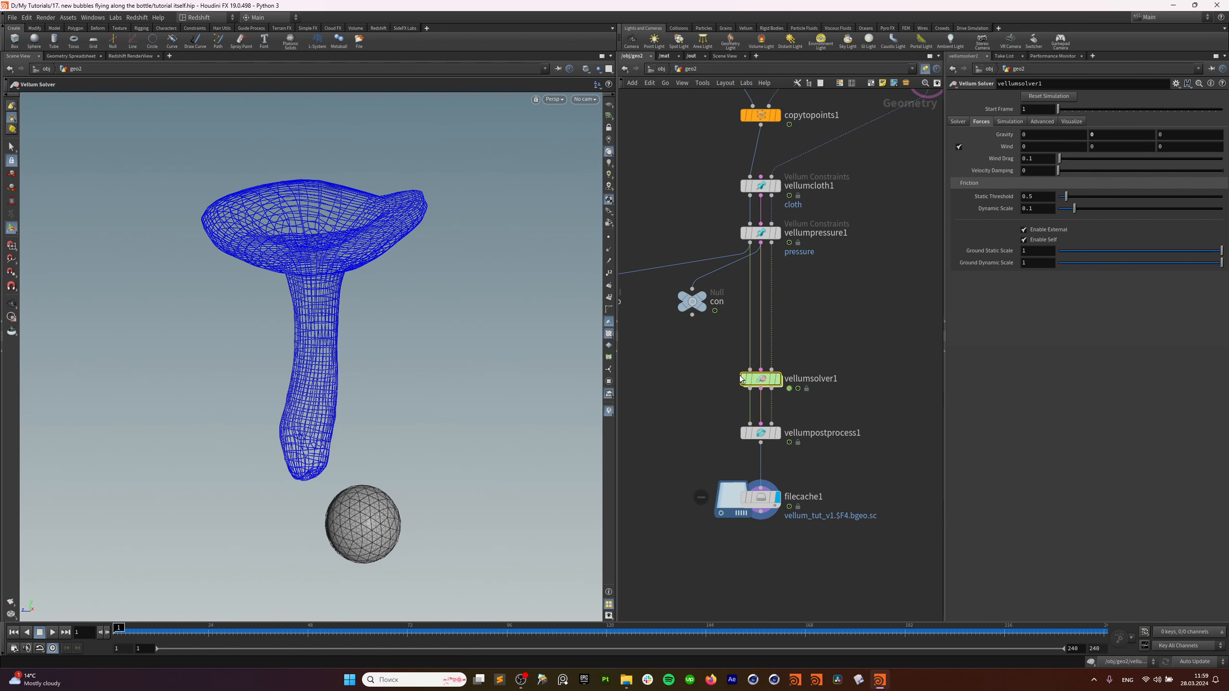
Add a Null node beneath filecache1.
middle_click_drag(901, 484, 877, 381)
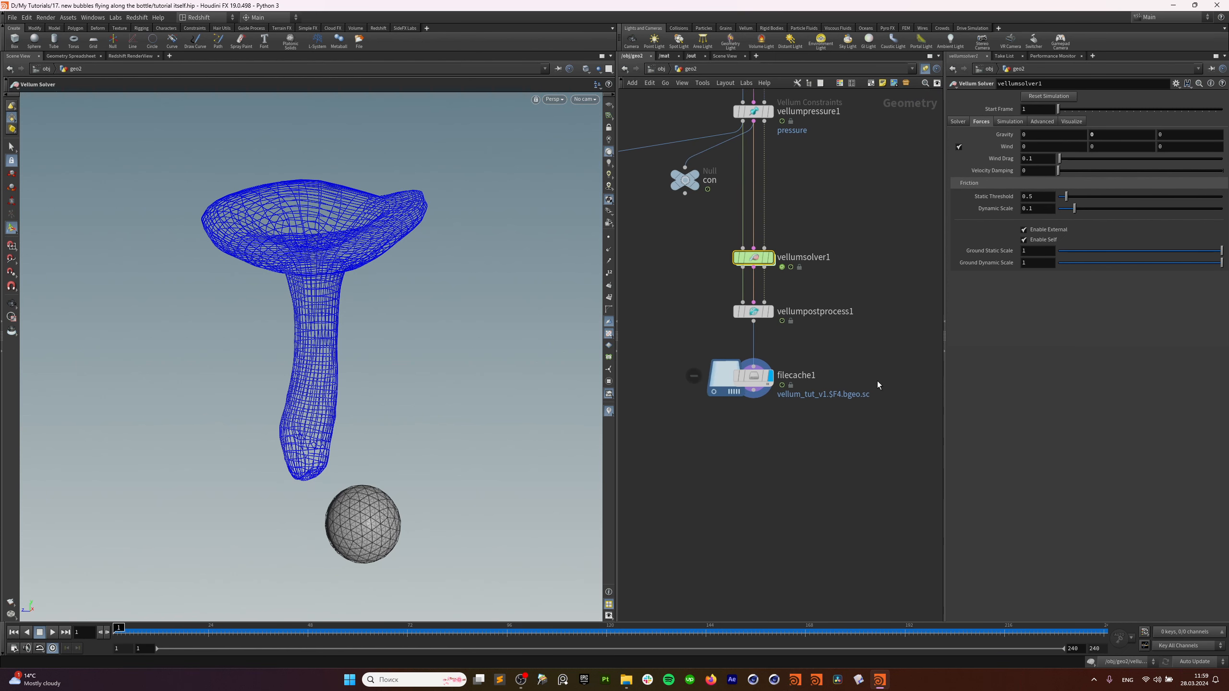
scroll(854, 421, "down", 2)
middle_click_drag(848, 440, 767, 484)
middle_click_drag(868, 358, 858, 330)
scroll(857, 329, "down", 2)
left_click(760, 496)
key("Tab")
type("null")
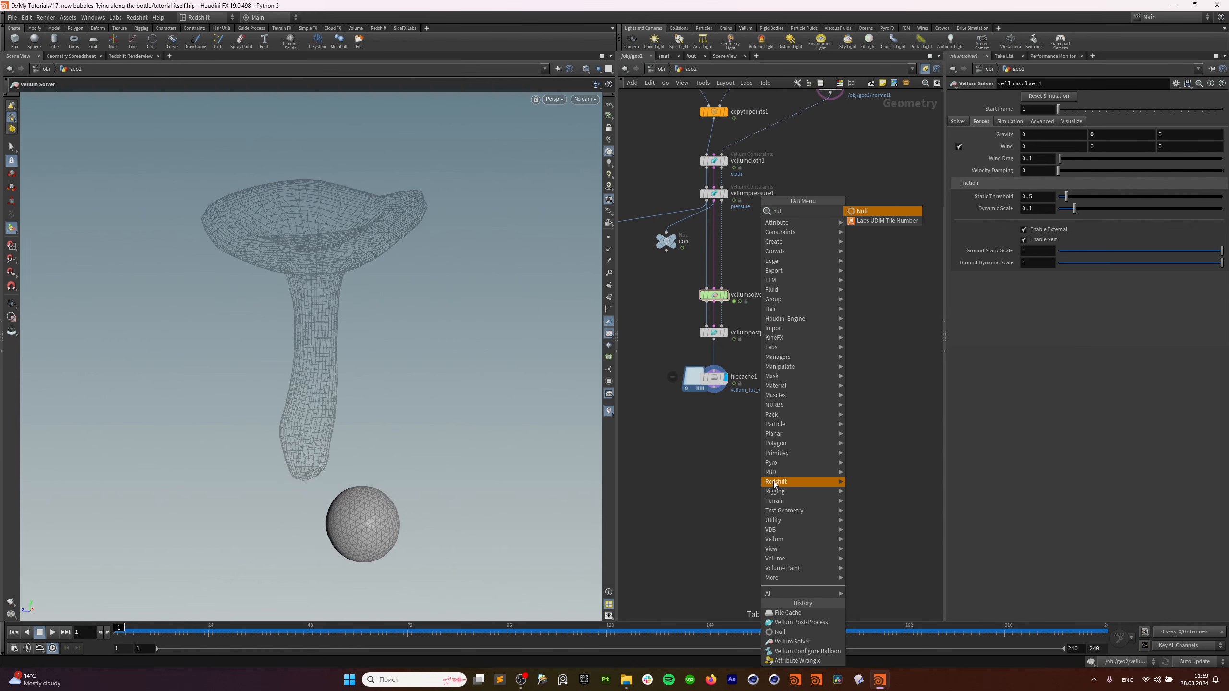
left_click(870, 213)
left_click(714, 443)
scroll(714, 444, "up", 2)
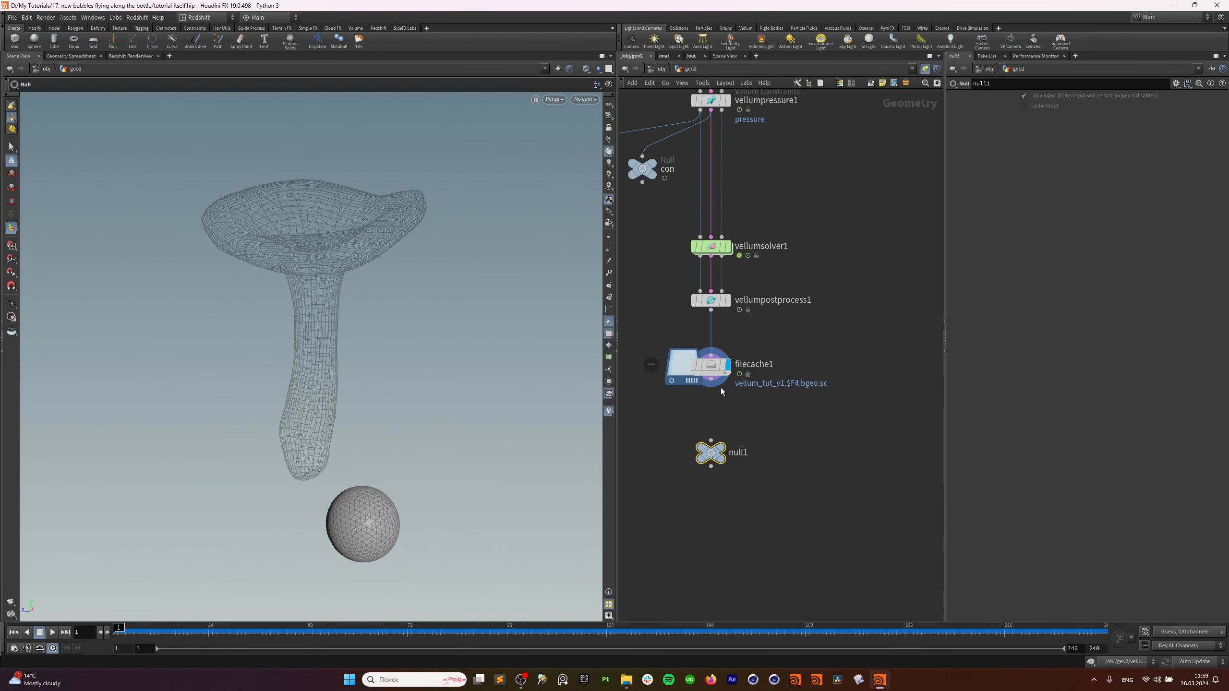
Rename the null from null1 to OUT_bubbles.
double_click(737, 453)
key("Right")
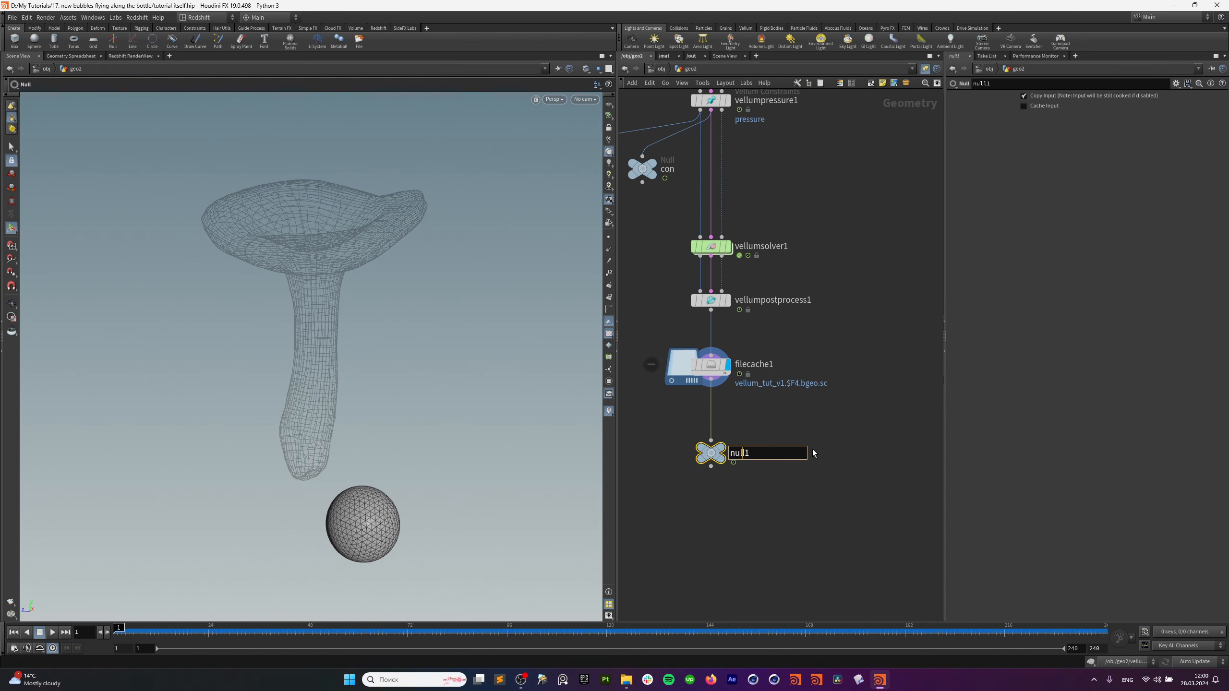
key("BackSpace")
key("BackSpace")
key("BackSpace")
key("BackSpace")
key("BackSpace")
type("OUT_bubbles")
key("Return")
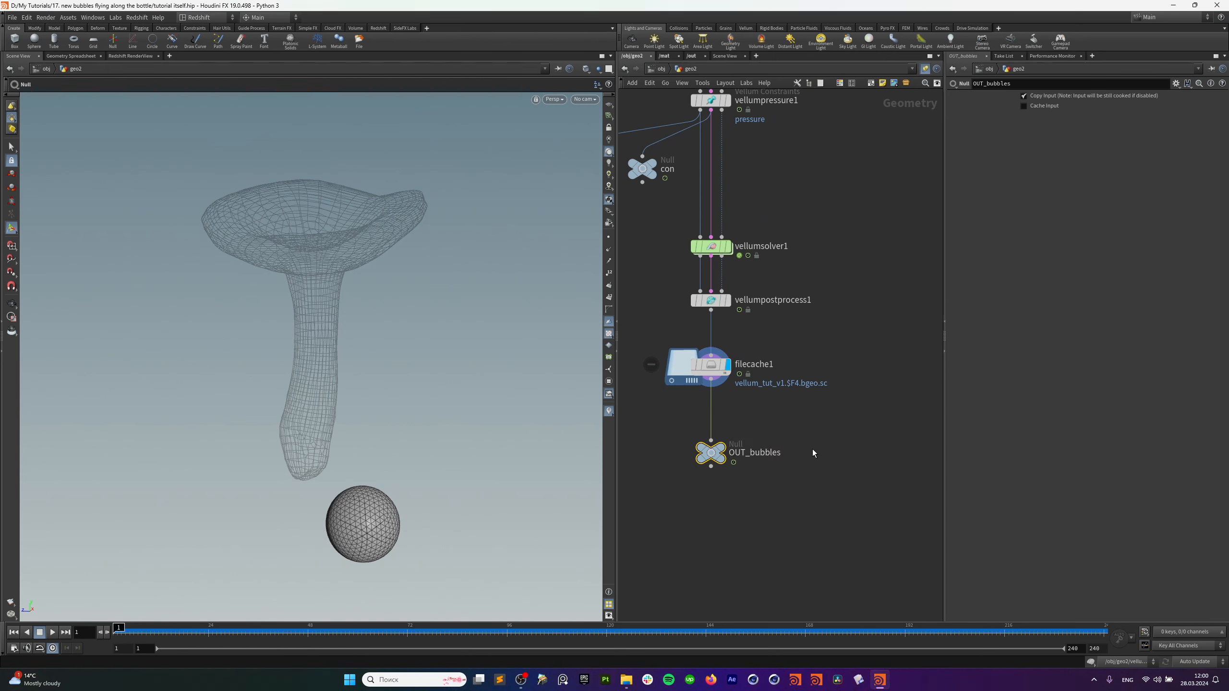
scroll(812, 450, "down", 10)
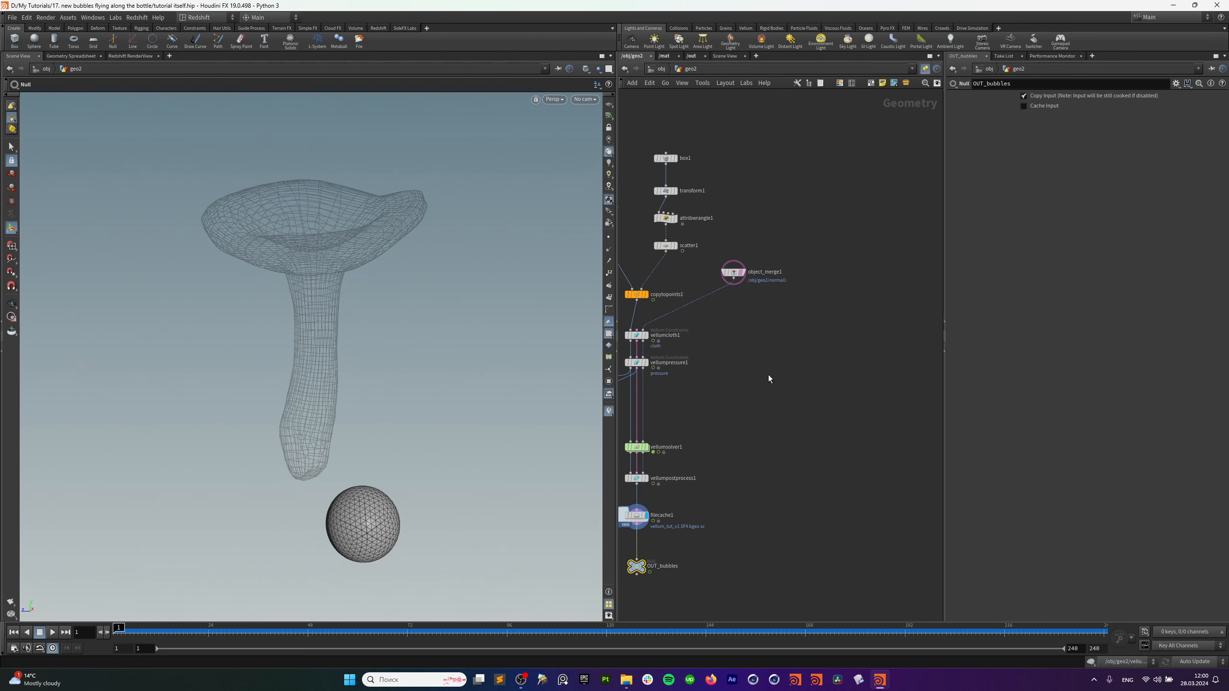
Move the main chain up-right and tighten the left chain from file1 down to OUT_vel.
middle_click_drag(869, 374, 903, 393)
left_click_drag(904, 199, 740, 503)
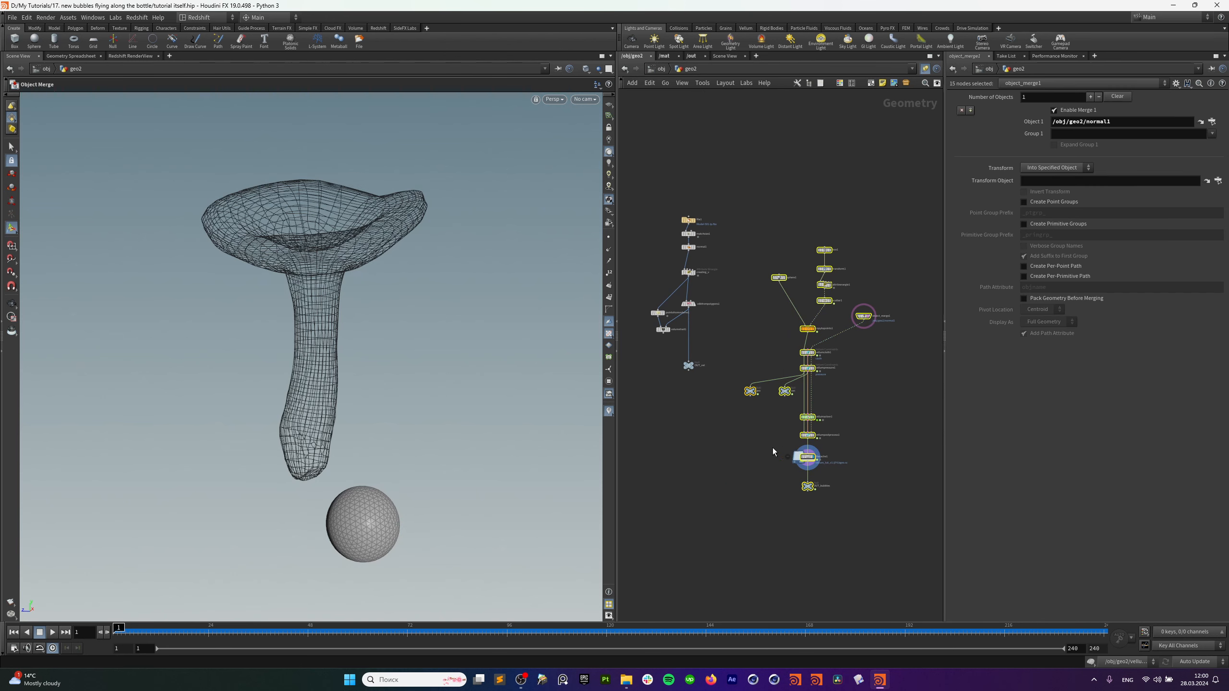
mouse_move(751, 397)
left_mouse_down()
mouse_move(794, 351)
mouse_move(804, 357)
left_mouse_up()
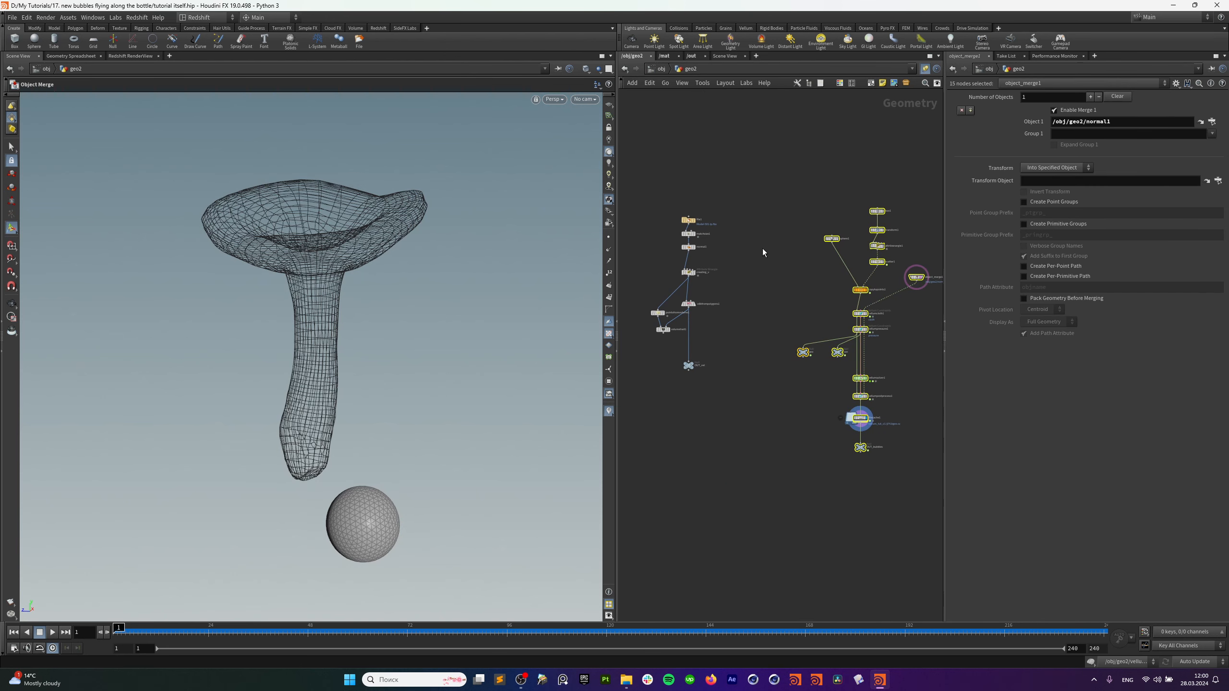
left_click_drag(743, 213, 636, 387)
scroll(701, 304, "up", 3)
middle_click_drag(716, 269, 761, 294)
left_click_drag(774, 179, 723, 267)
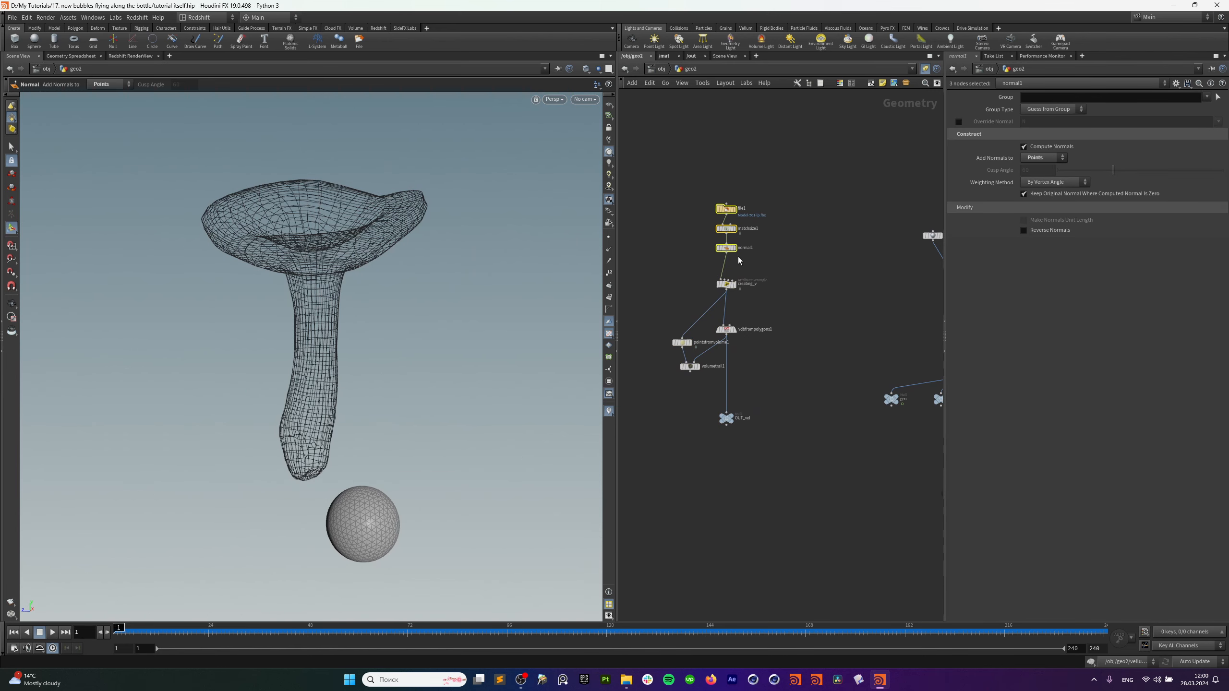
left_click_drag(740, 252, 655, 387)
key("l")
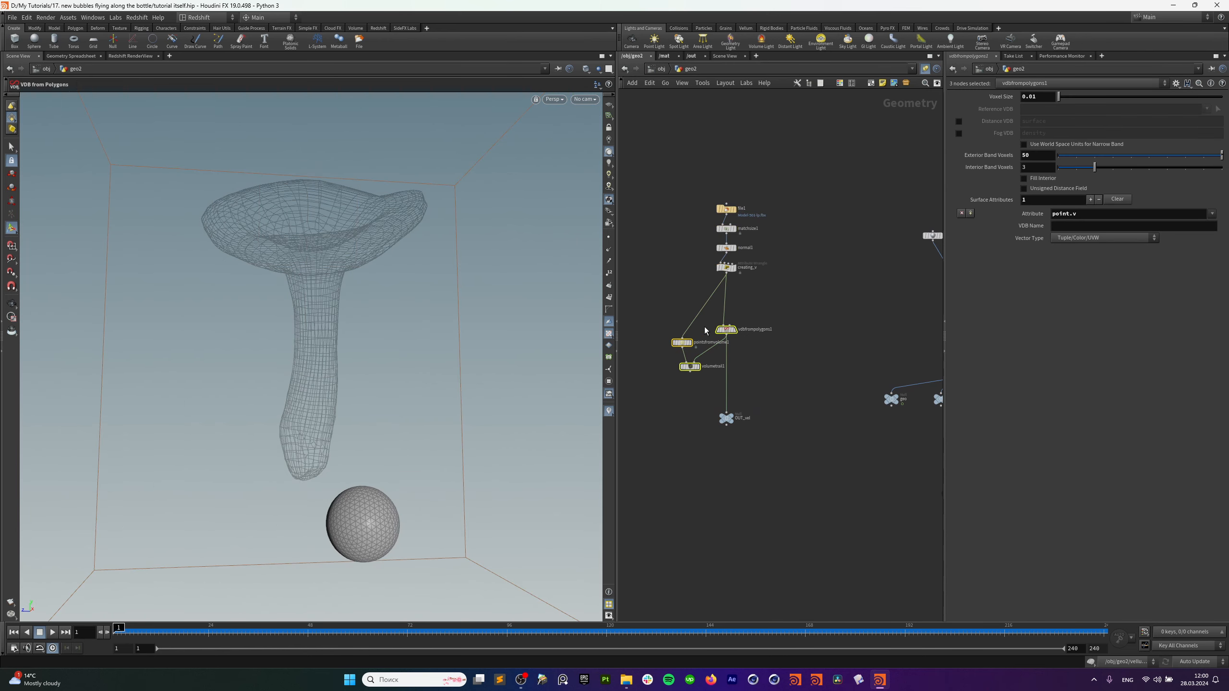
left_click_drag(728, 329, 728, 304)
left_click_drag(727, 419, 726, 376)
Space the box1-to-scatter1 chain evenly and clear the node selection.
middle_click_drag(919, 242, 725, 292)
left_click_drag(845, 225, 779, 335)
key("Caps_Lock")
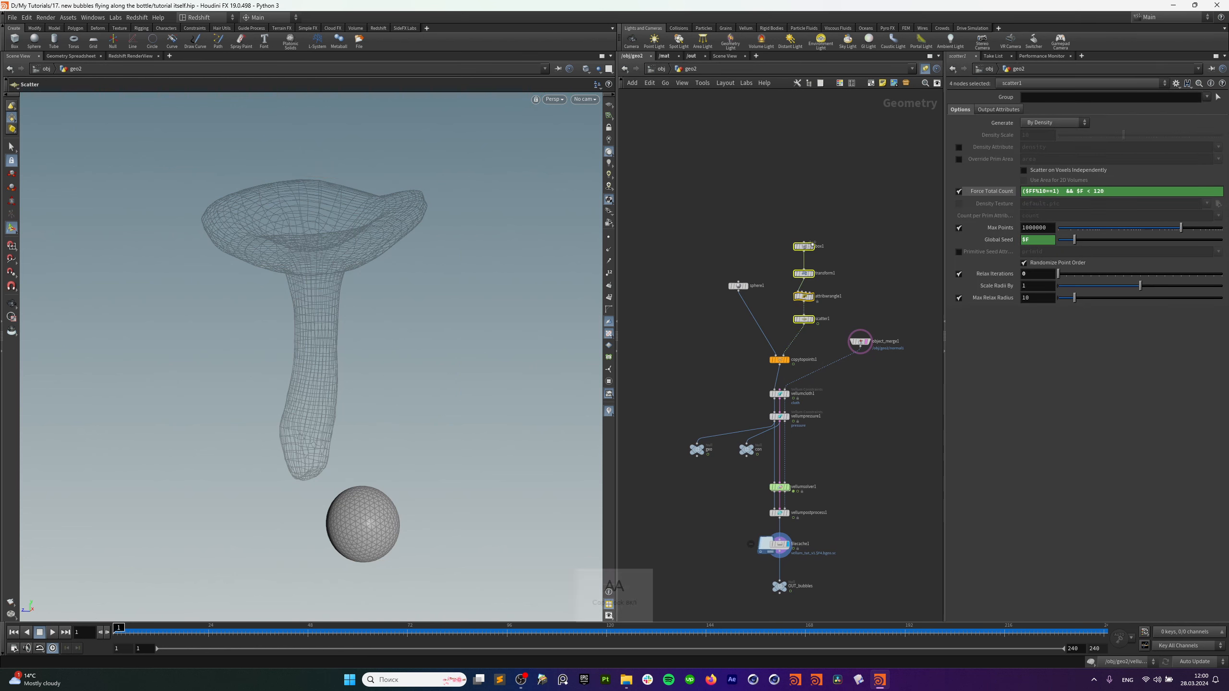
key("a")
left_click(818, 342)
middle_click_drag(853, 461, 847, 376)
left_click_drag(843, 377, 800, 427)
middle_click_drag(939, 298, 825, 386)
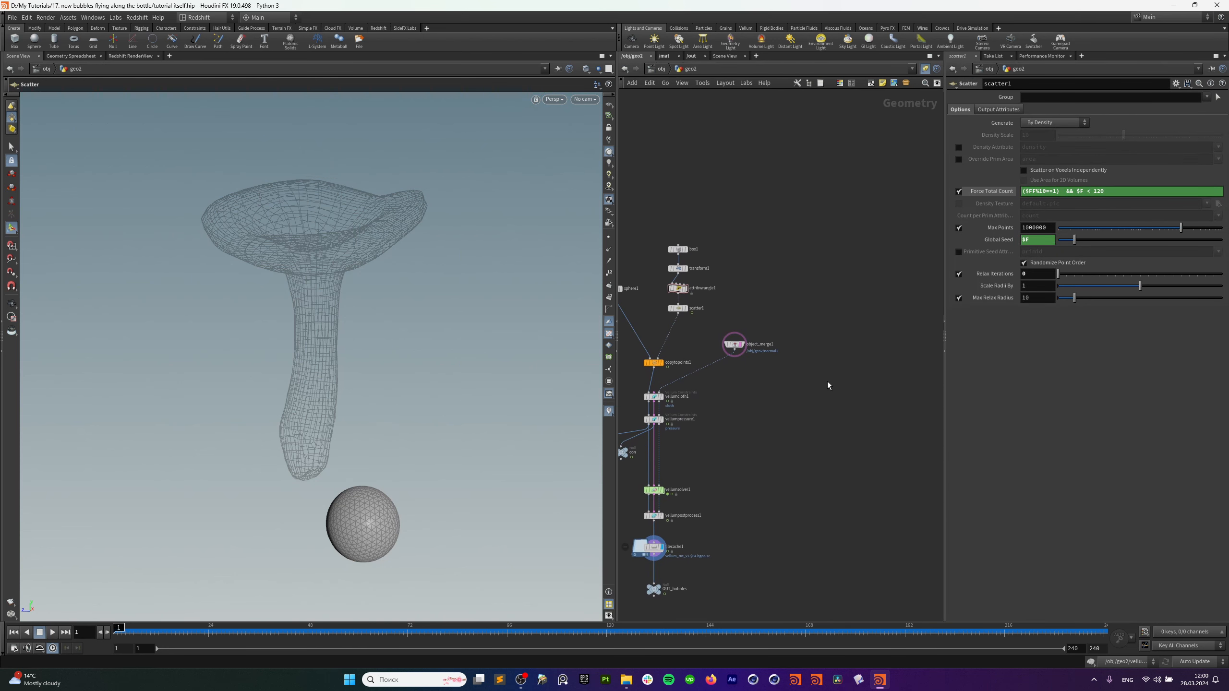
Duplicate object_merge1 into object_merge2, display it, then duplicate it again as object_merge3.
left_click_drag(783, 324, 843, 270)
middle_click_drag(845, 325, 761, 369)
left_click(764, 312)
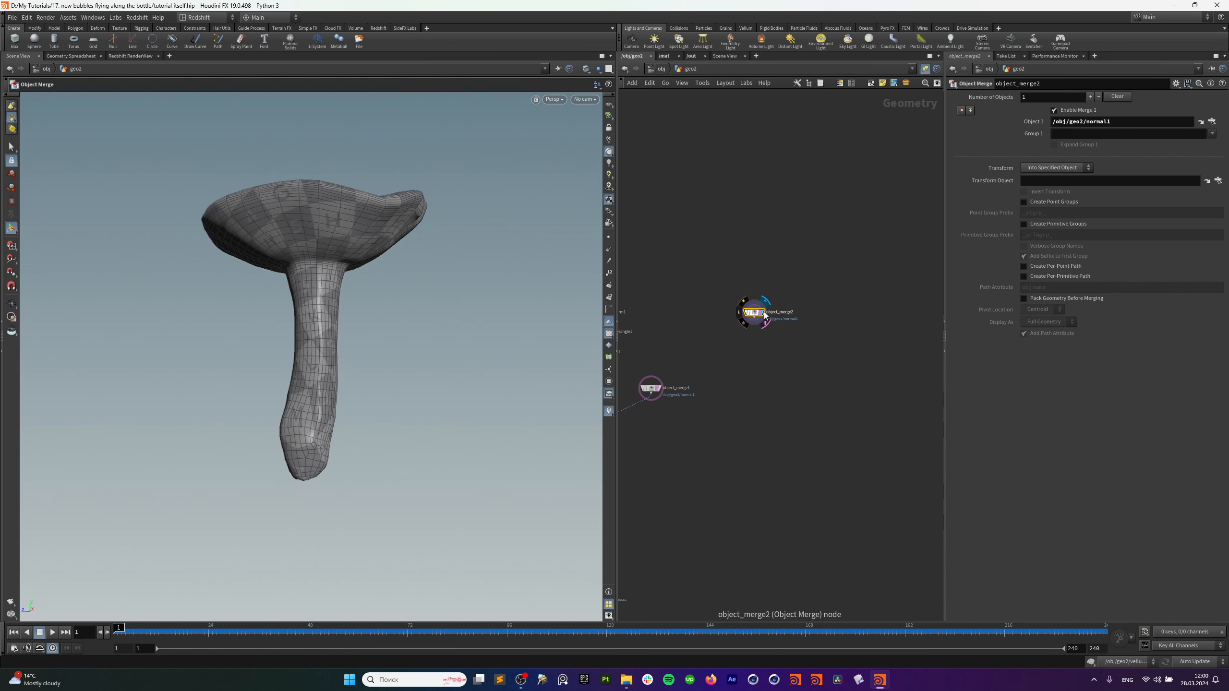
key("h")
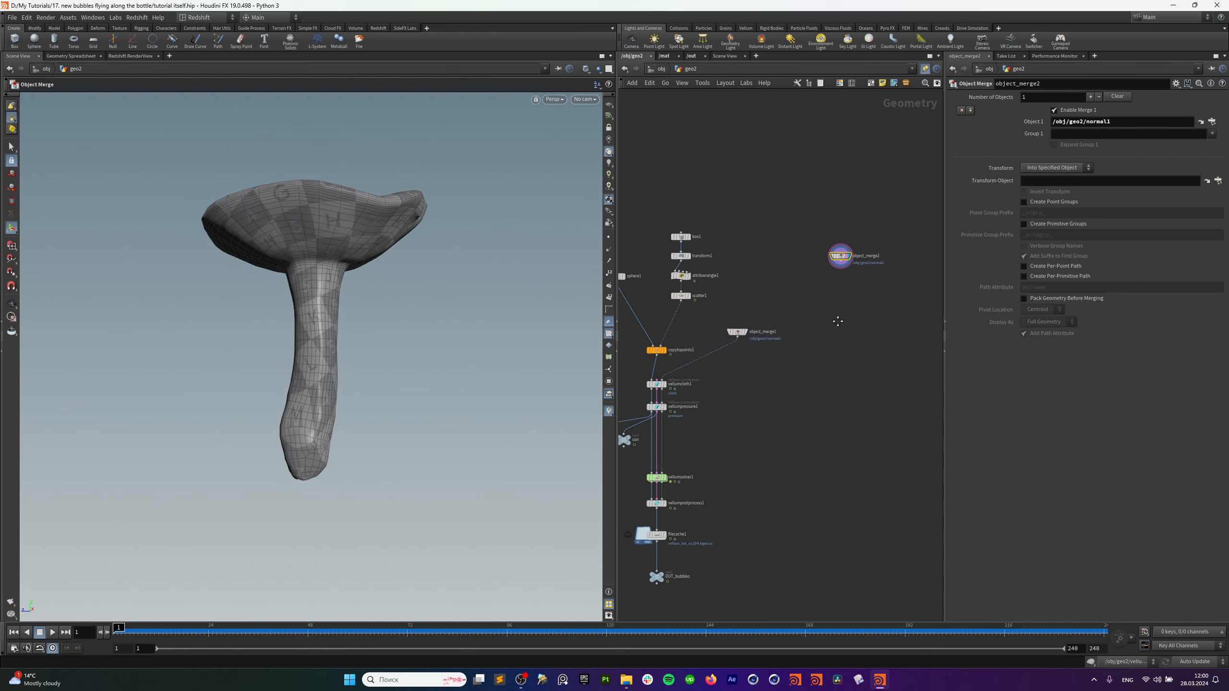
middle_click_drag(889, 245, 801, 264)
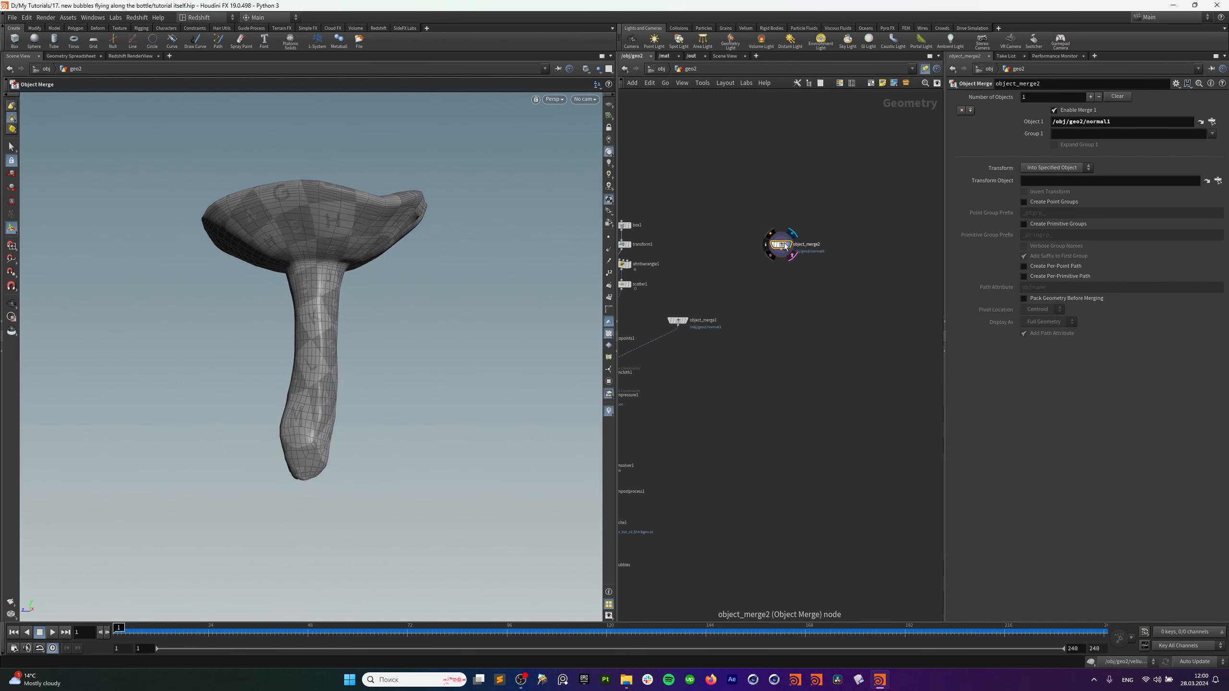
left_click_drag(784, 242, 887, 242, "alt")
middle_click_drag(841, 345, 890, 297)
Copy the OUT_bubbles path and paste it into object_merge3's Object 1 field.
left_click_drag(675, 527, 632, 538)
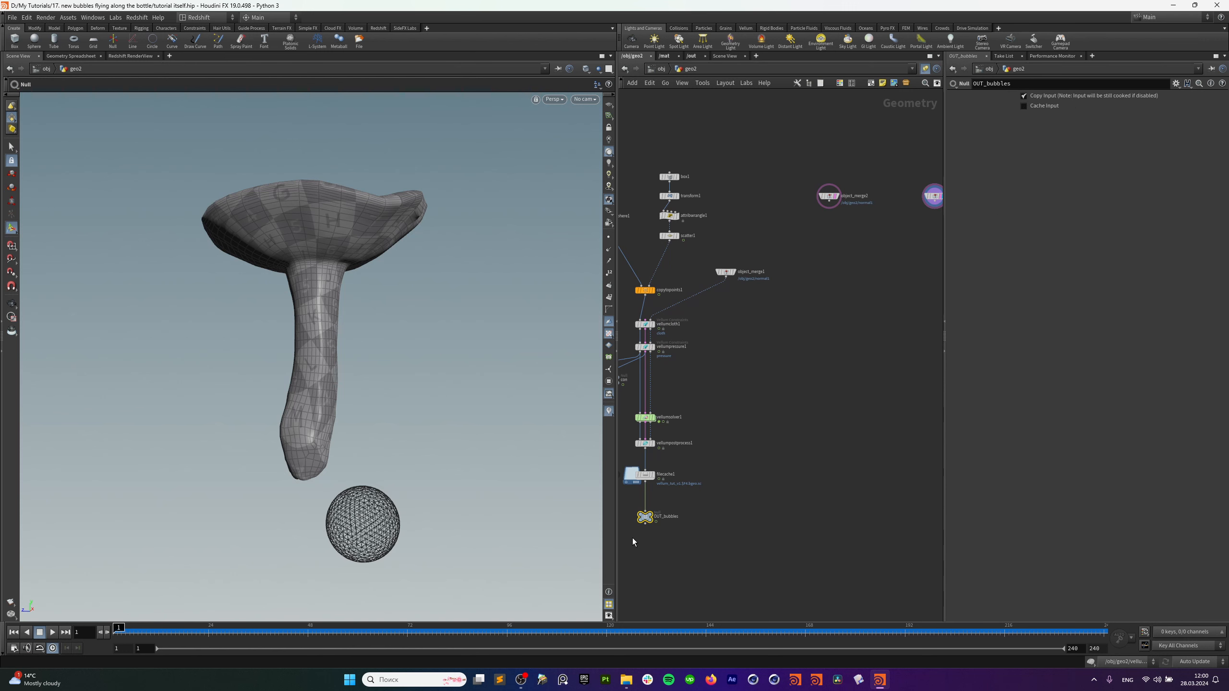
key("ctrl+c")
middle_click_drag(840, 415, 692, 574)
left_click(788, 355)
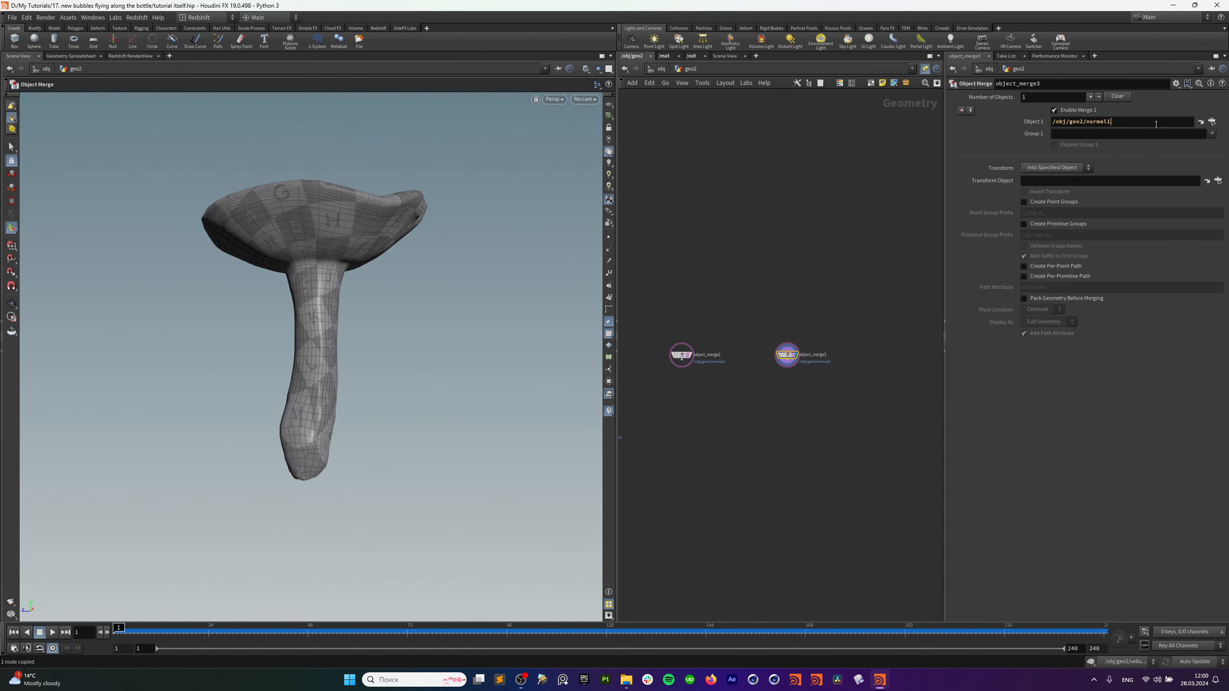
left_click_drag(1156, 124, 1038, 133)
key("ctrl+v")
Frame both merges, play to frame 25, and toggle display between bottle and bubbles.
left_click_drag(845, 298, 755, 409)
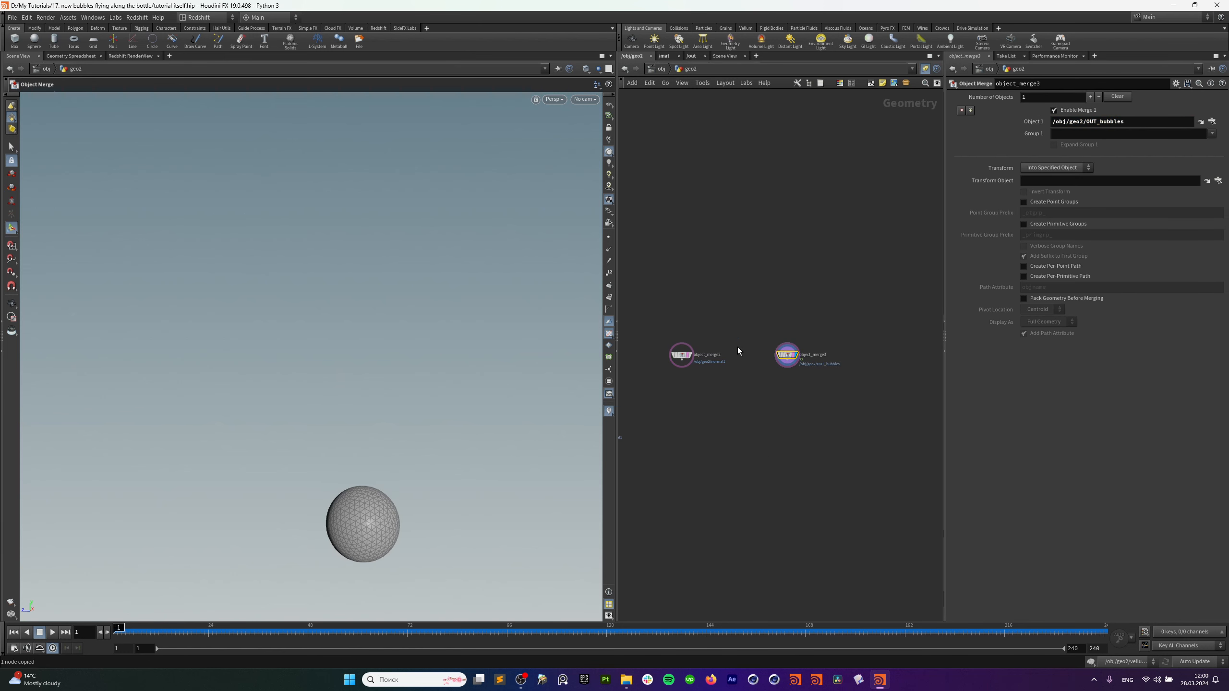
left_click_drag(671, 326, 838, 370)
key("f")
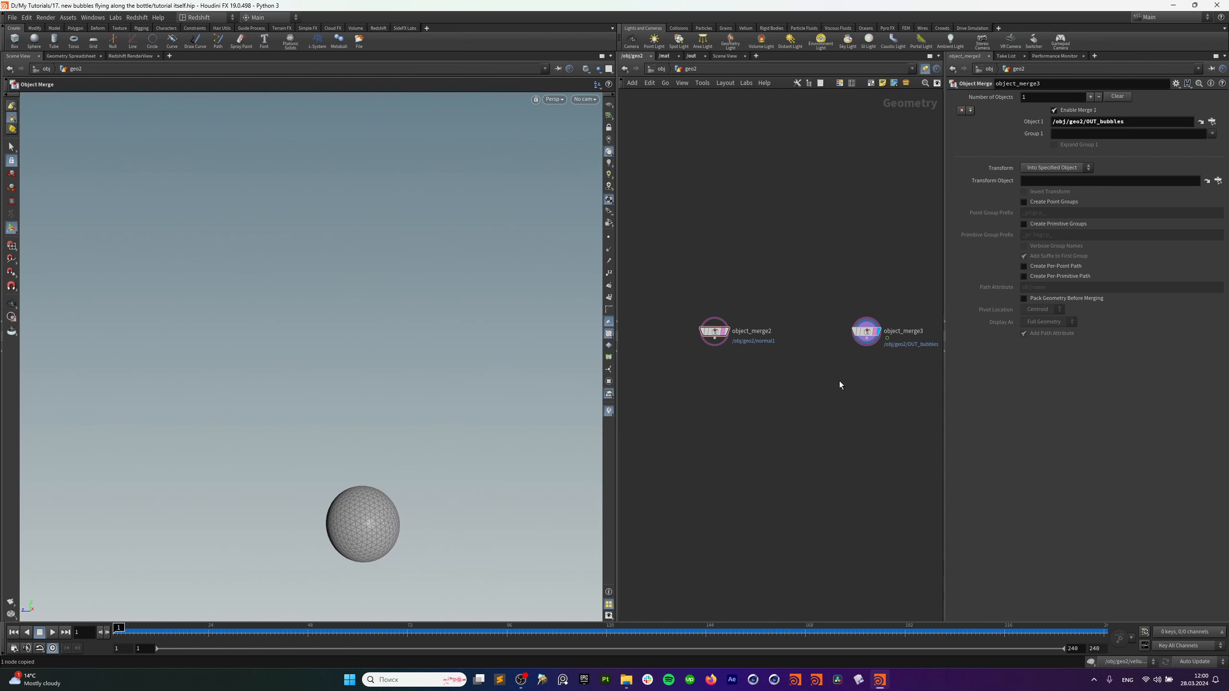
key("Up")
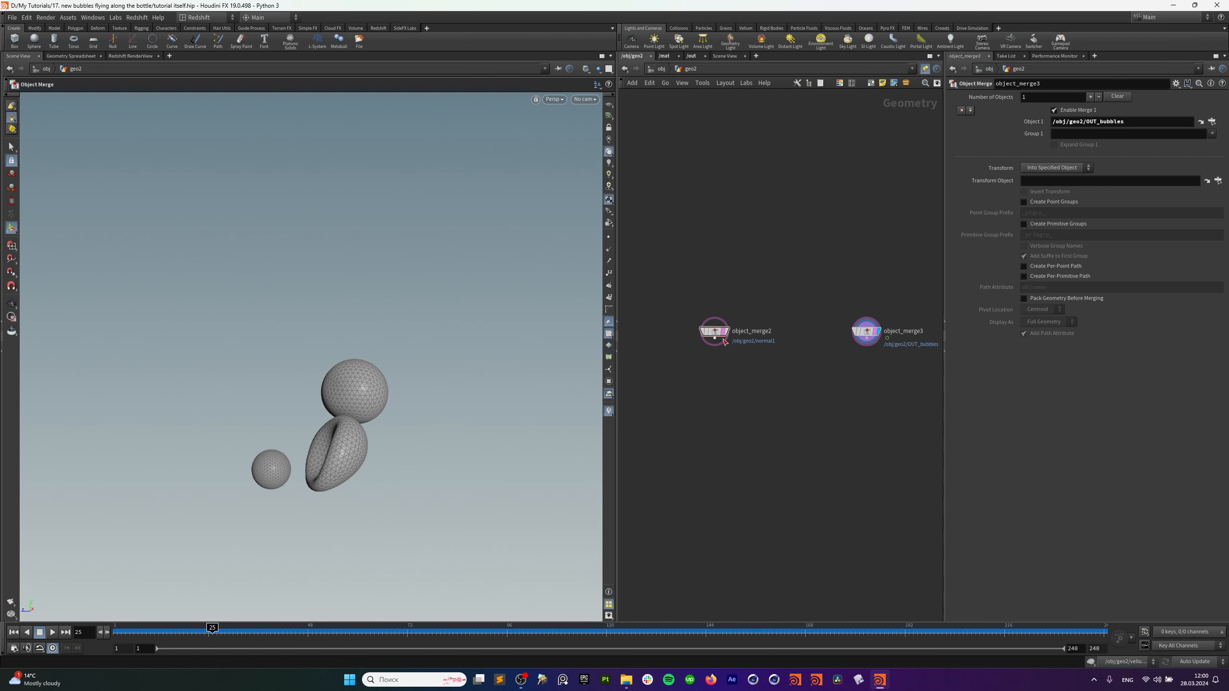
left_click(724, 333)
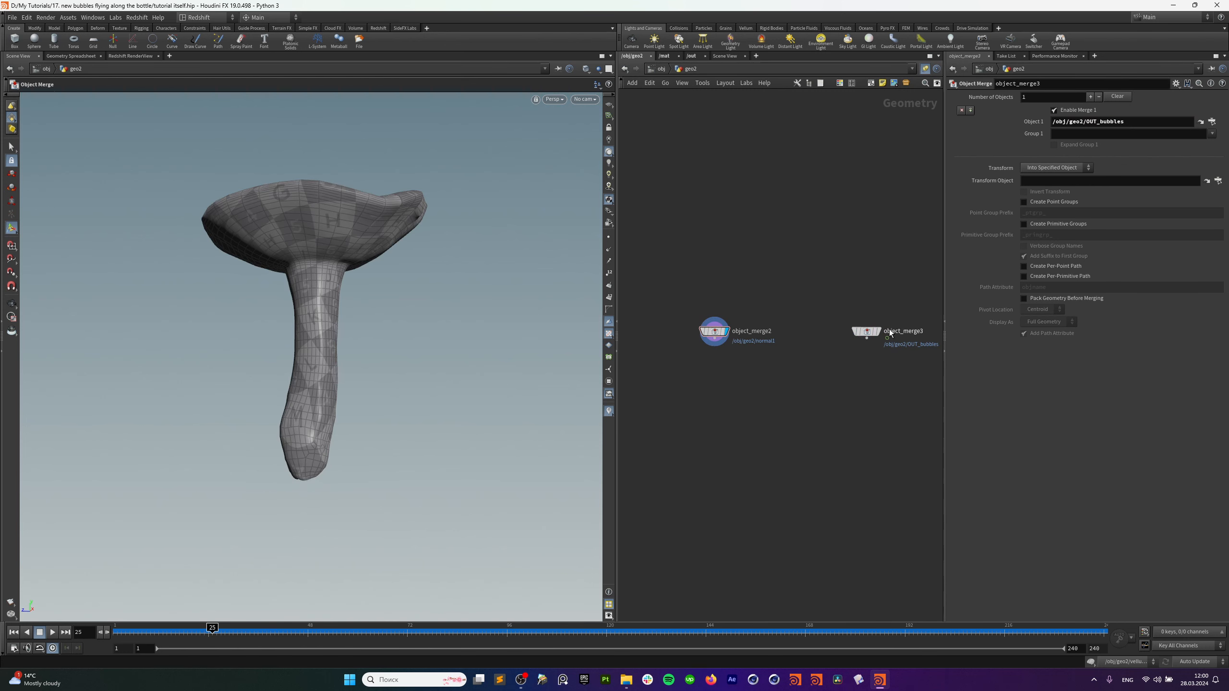
left_click(882, 332)
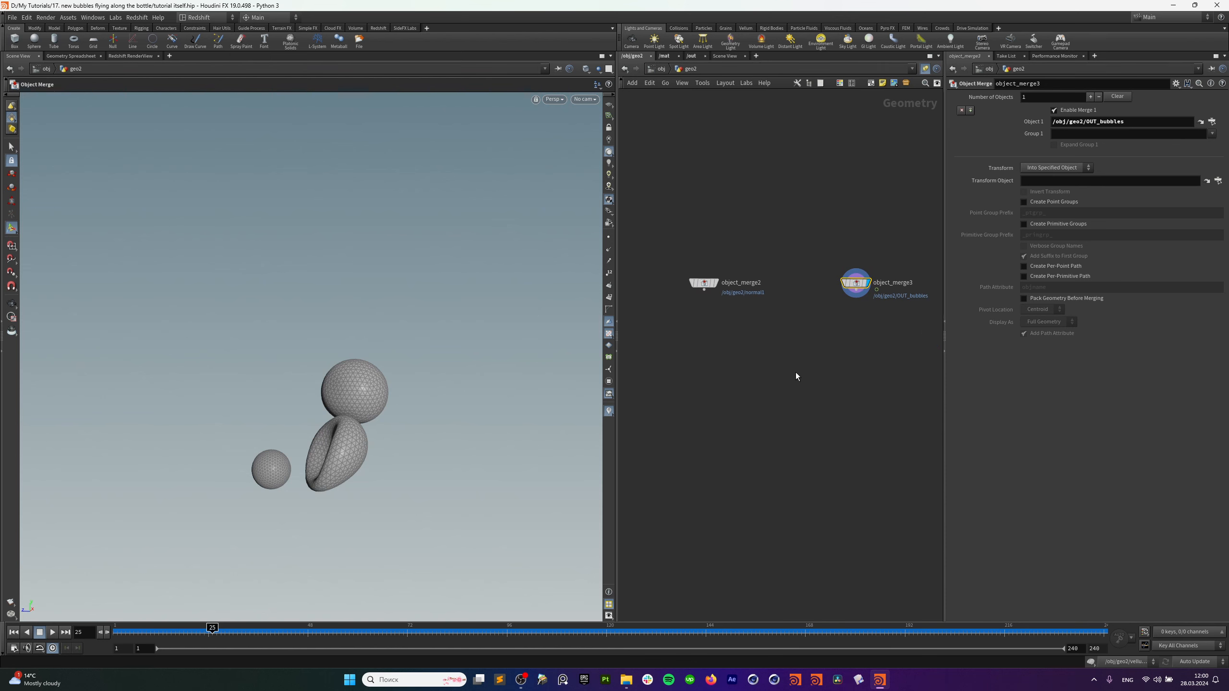
key("Tab")
type("aw")
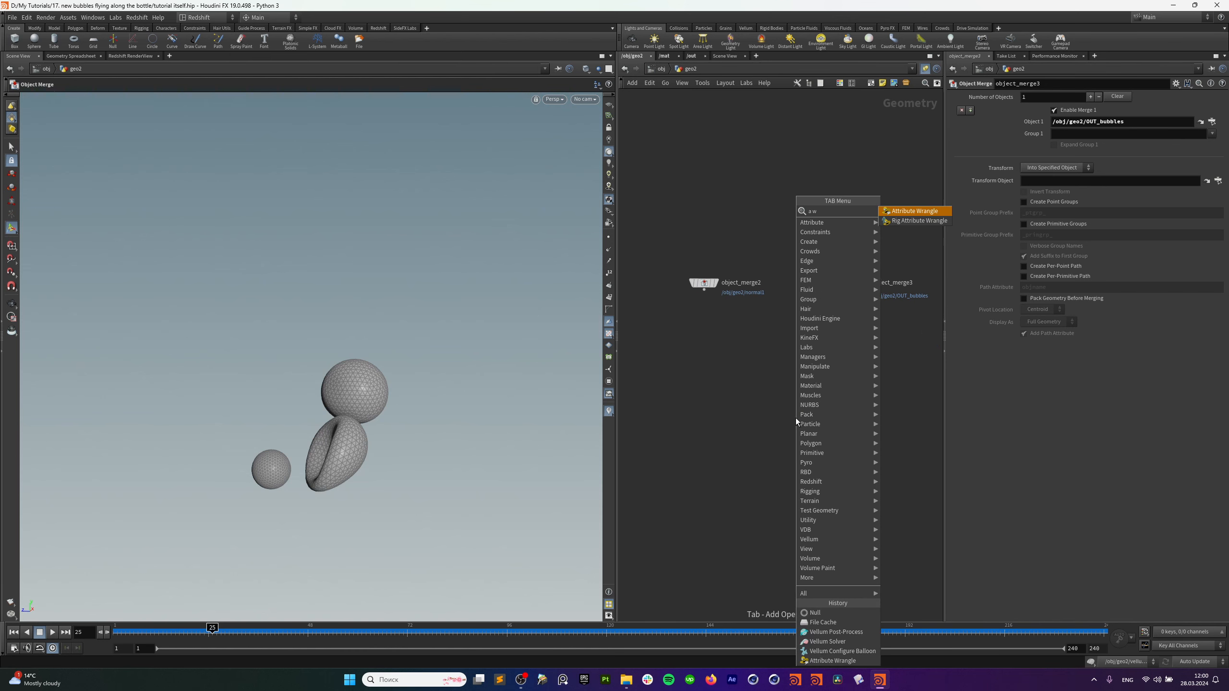
left_click(904, 212)
left_click(704, 323)
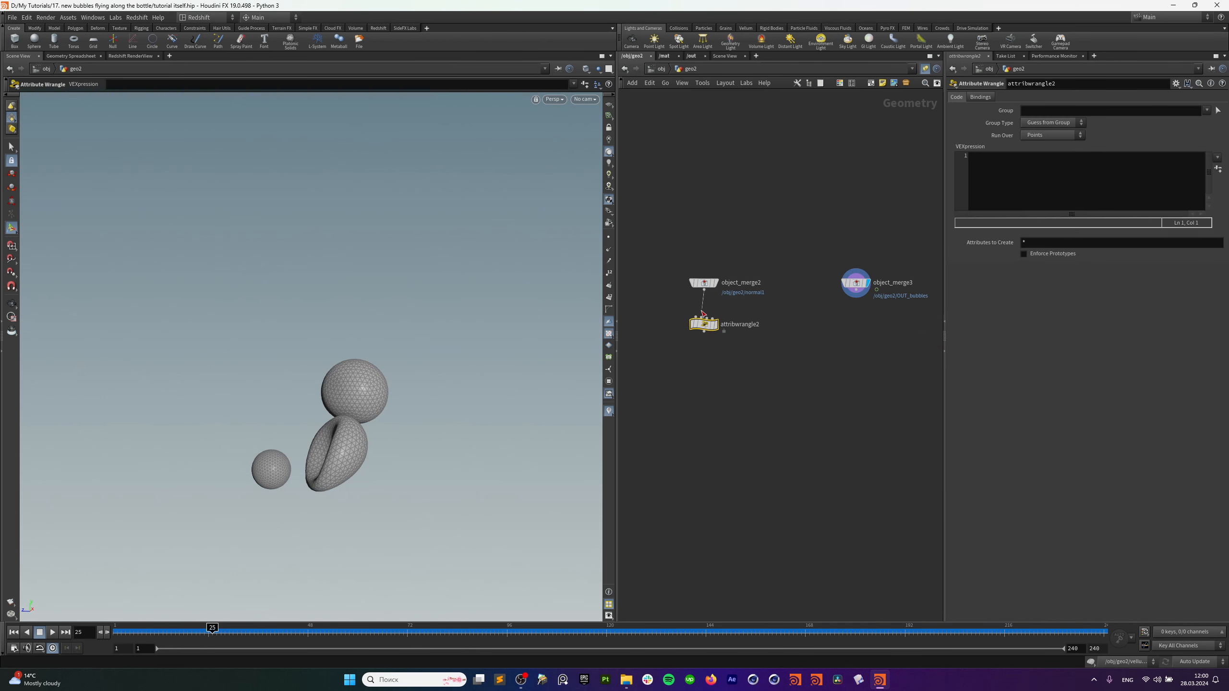
left_click(1018, 168)
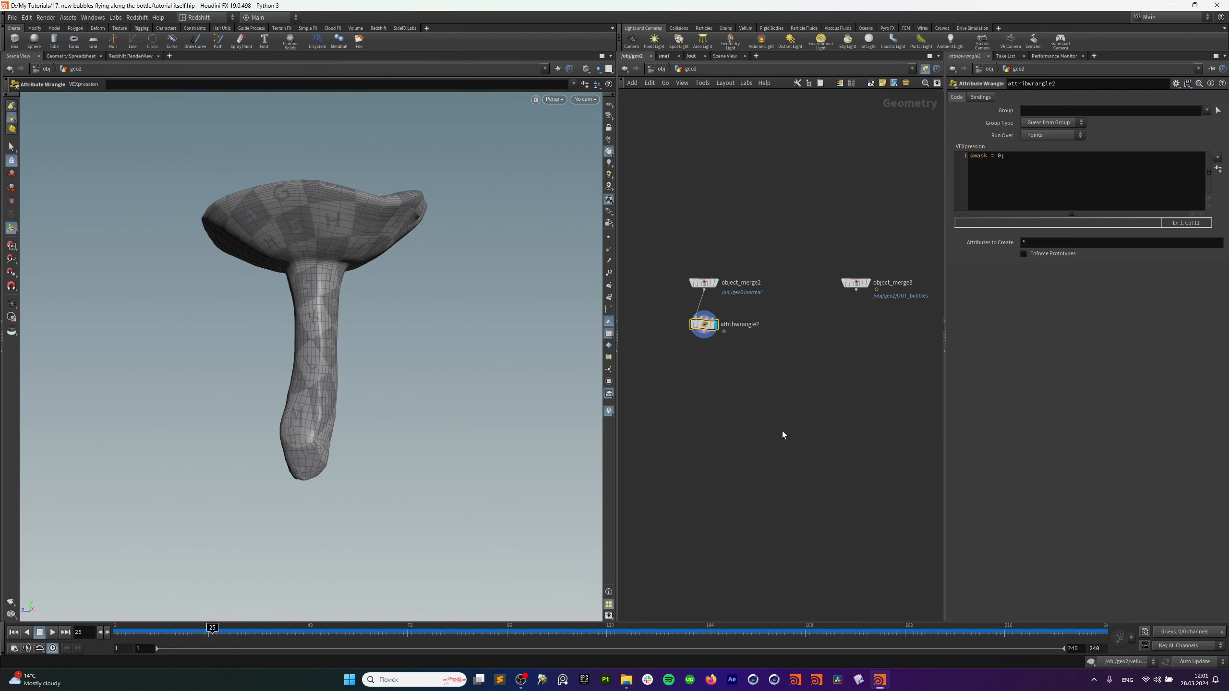
Copy the wrangle under object_merge3 and insert an Attribute Delete above it.
left_click_drag(709, 330, 864, 331, "alt")
left_click_drag(872, 286, 861, 321)
key("Tab")
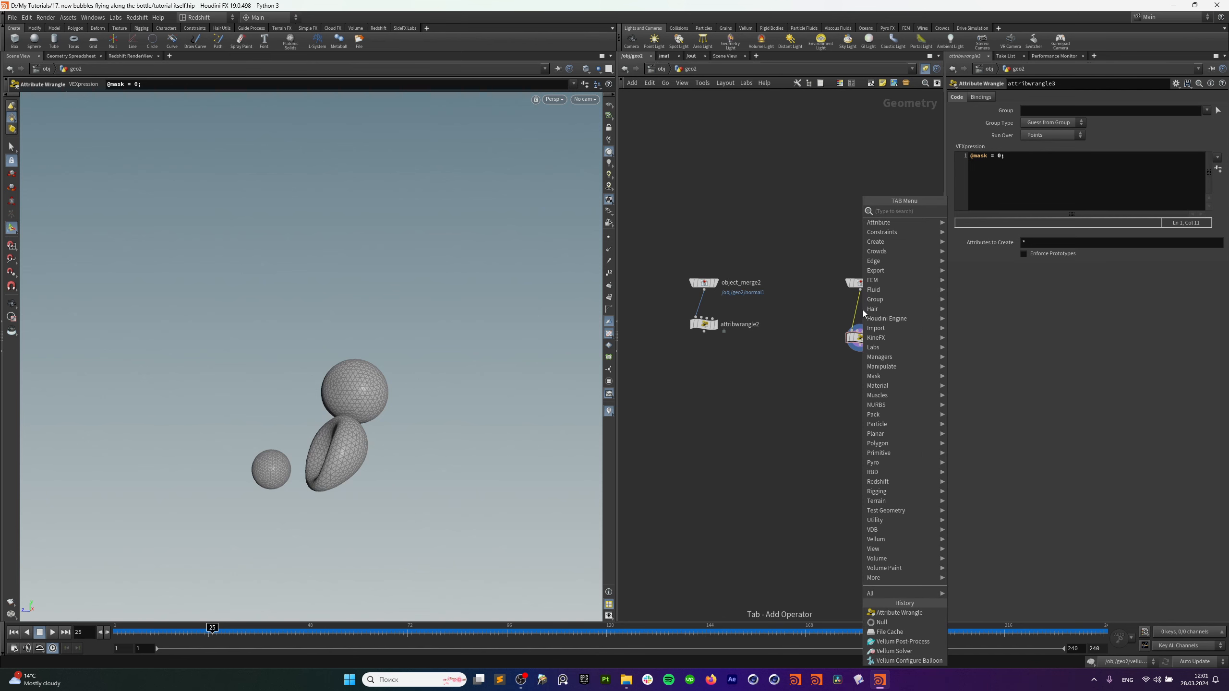
type("a")
type("ttrib del")
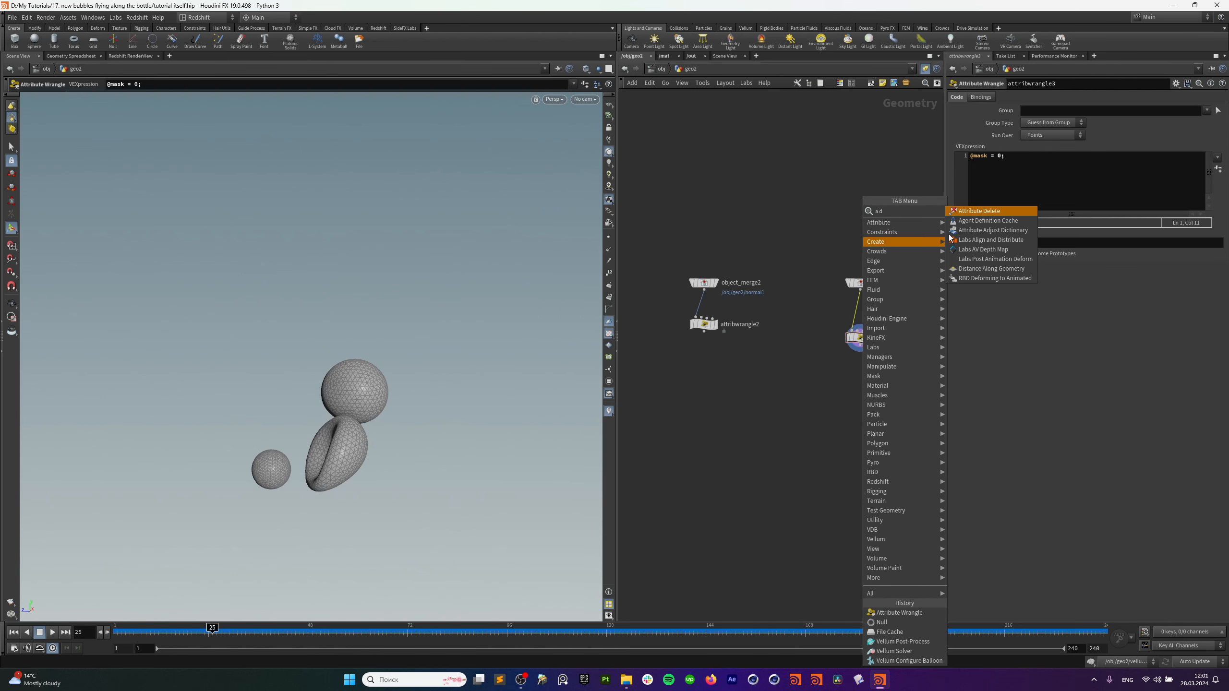
key("Return")
left_click(865, 310)
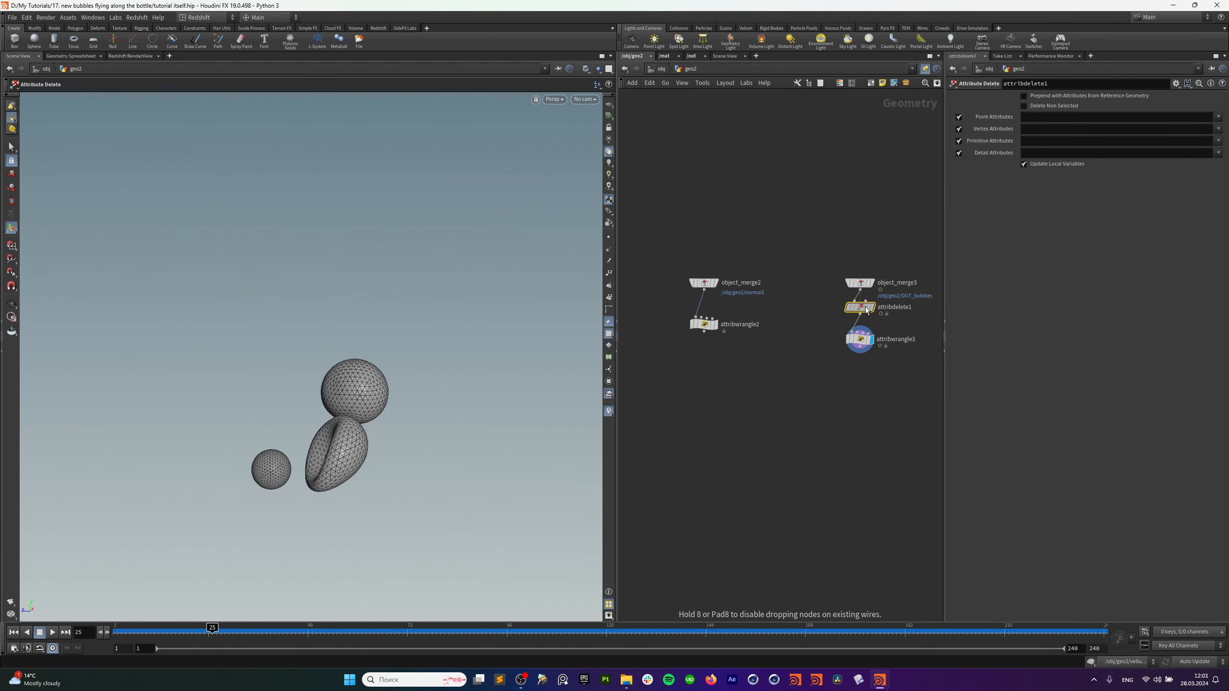
middle_click(857, 284)
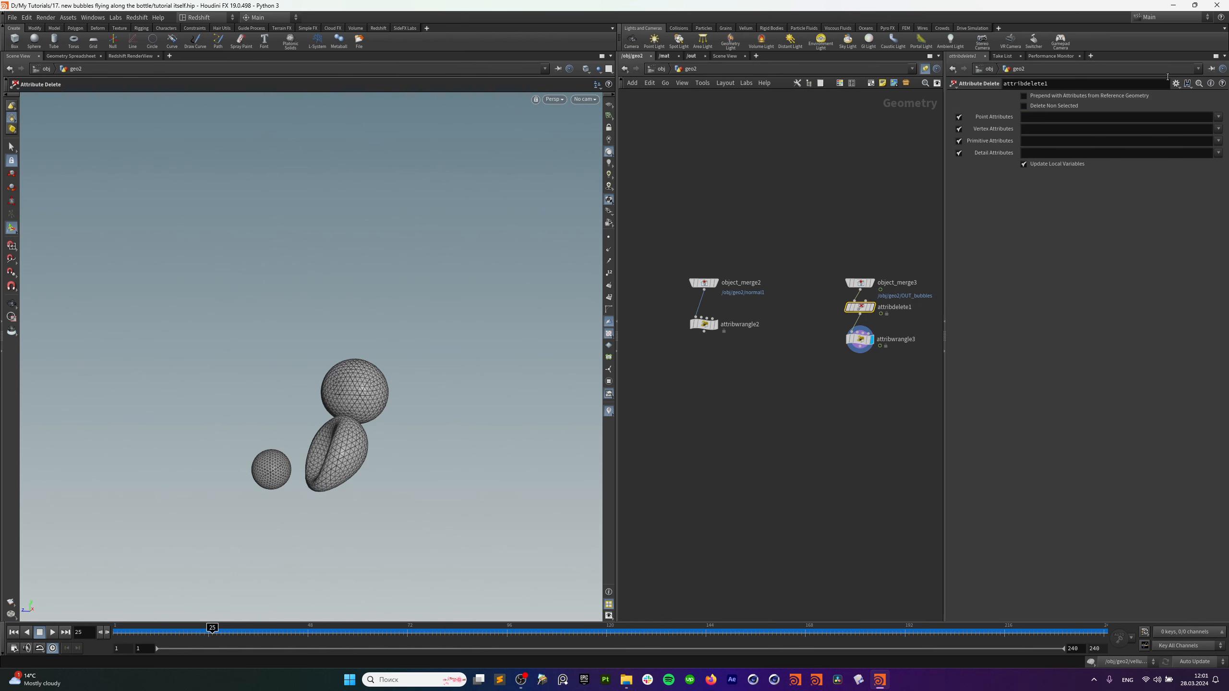
Set the Attribute Delete to remove all attributes using *.
left_click(1053, 122)
left_click(1056, 128)
type("*")
left_click(1042, 140)
type("*")
left_click(1041, 152)
left_click(862, 341)
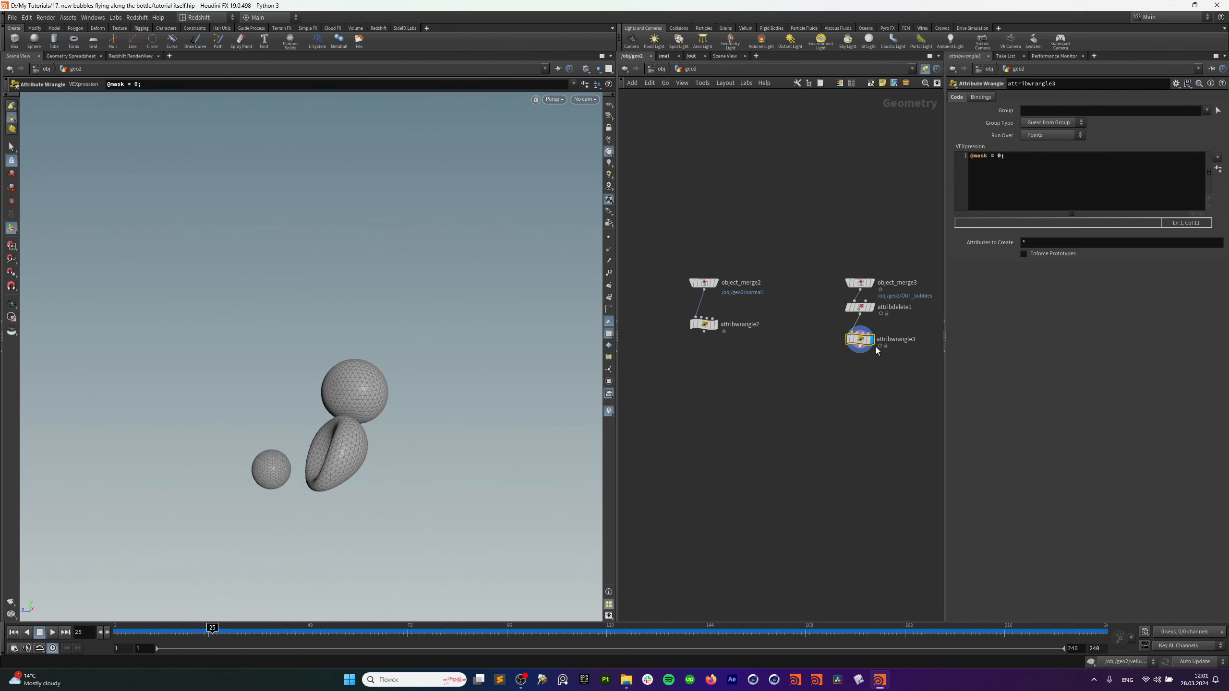
type("ma")
key("Return")
left_click(883, 340)
left_click_drag(878, 339, 900, 337)
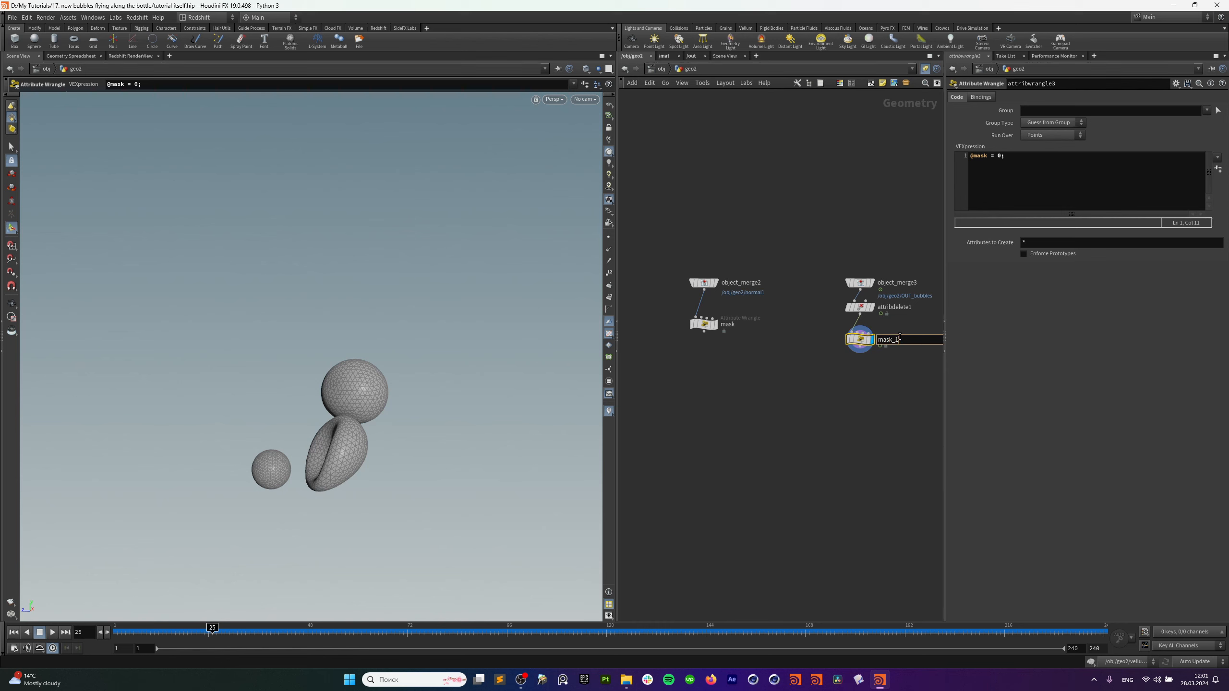
key("Return")
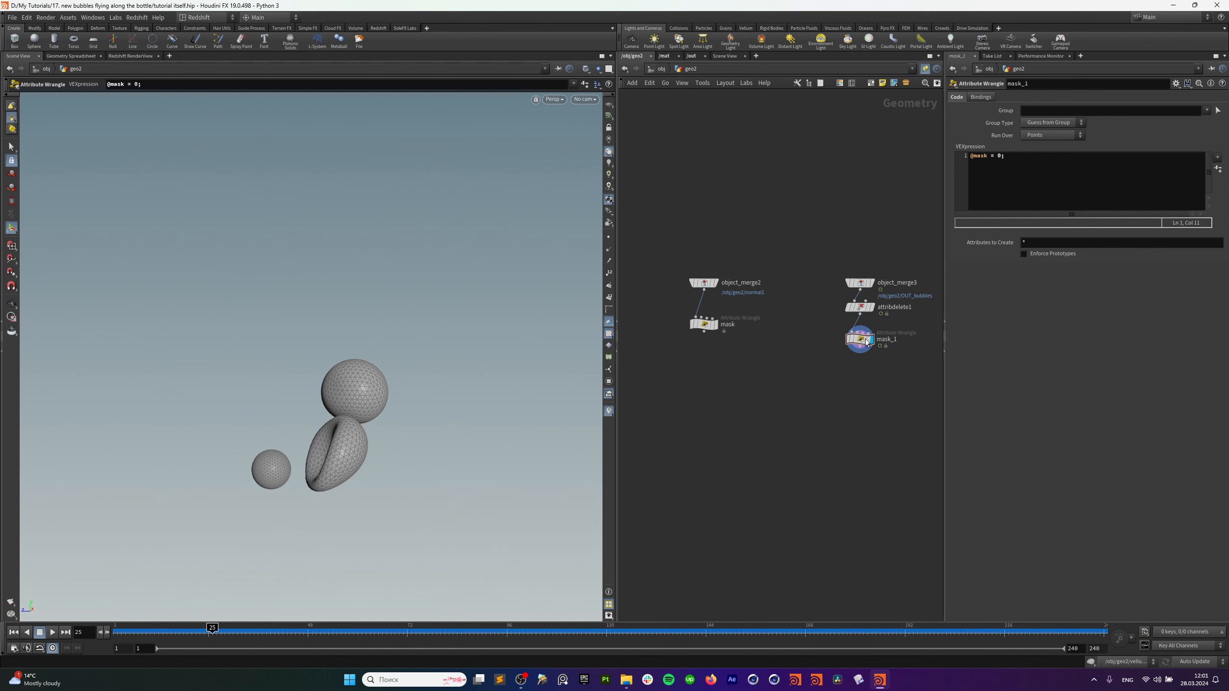
left_click(1003, 187)
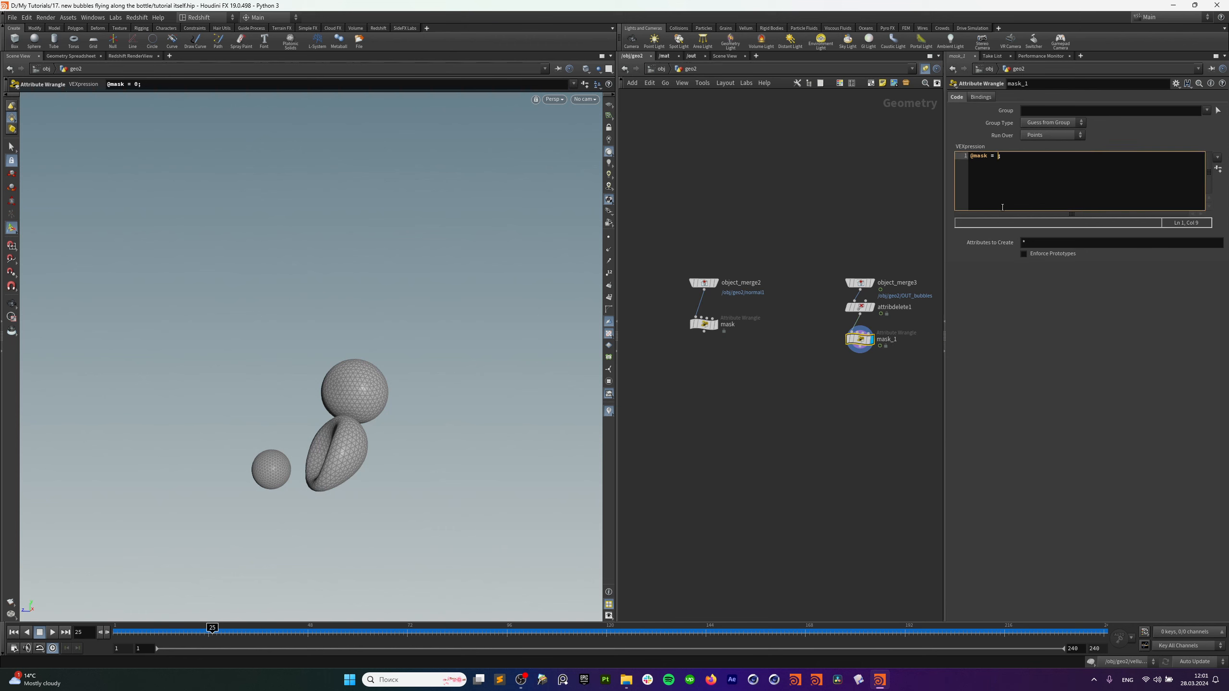
left_click(779, 415)
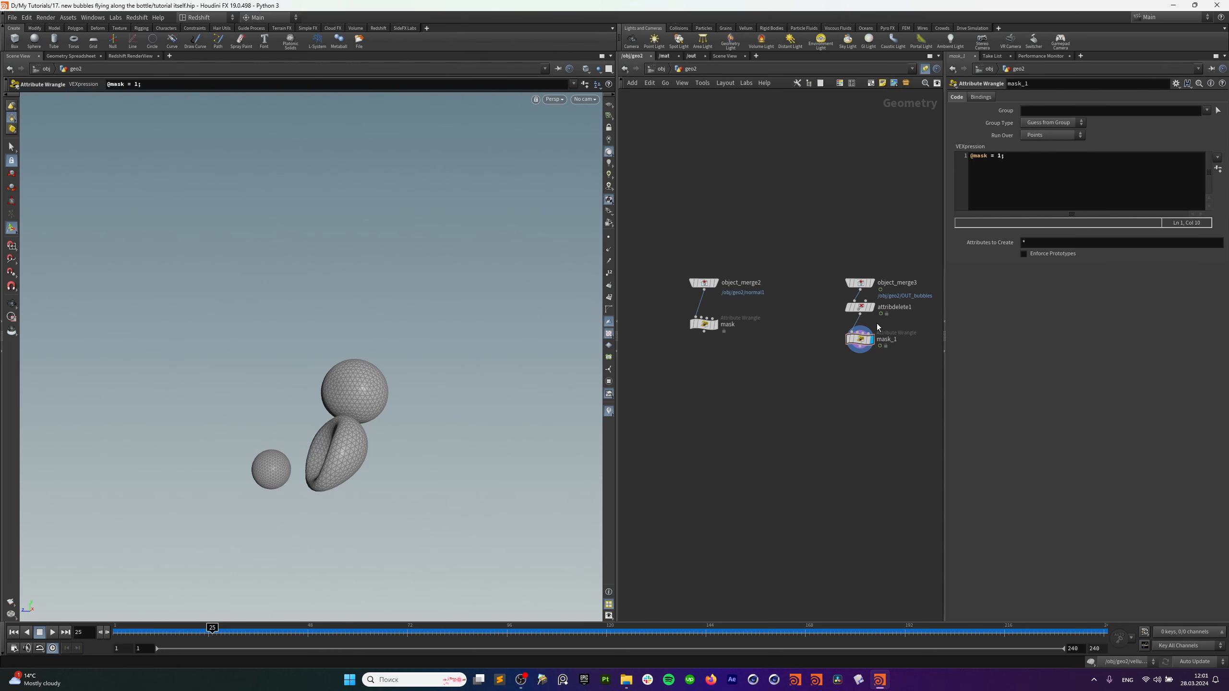
Add an Attribute Transfer fed by mask in input 1 and mask_1 in input 2, and display it.
key("Tab")
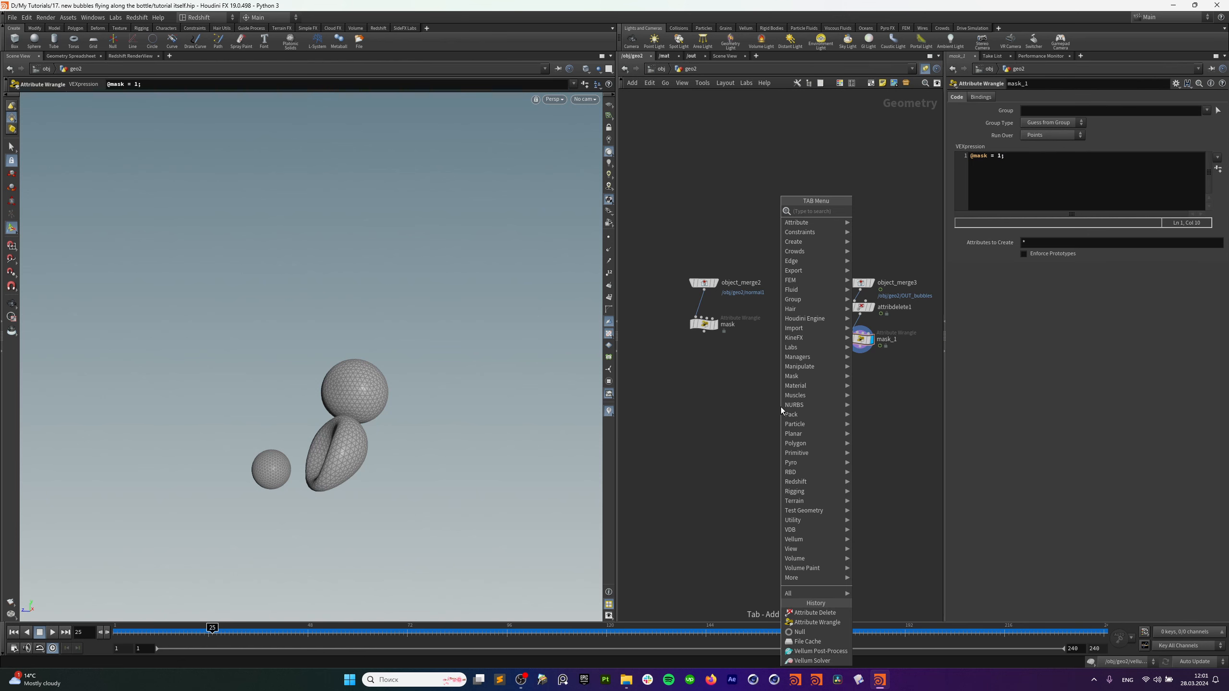
type("a tr")
left_click(915, 212)
left_click(791, 413)
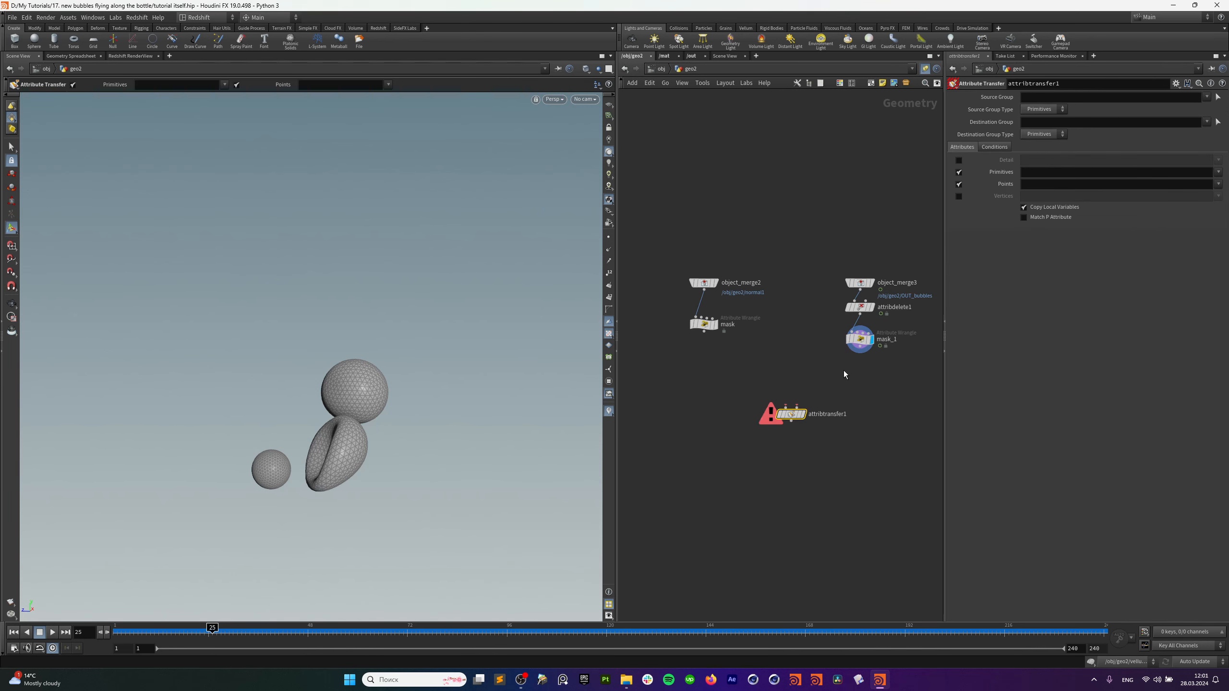
left_click(797, 408)
left_click_drag(704, 331, 786, 407)
left_click_drag(343, 445, 313, 430, "alt")
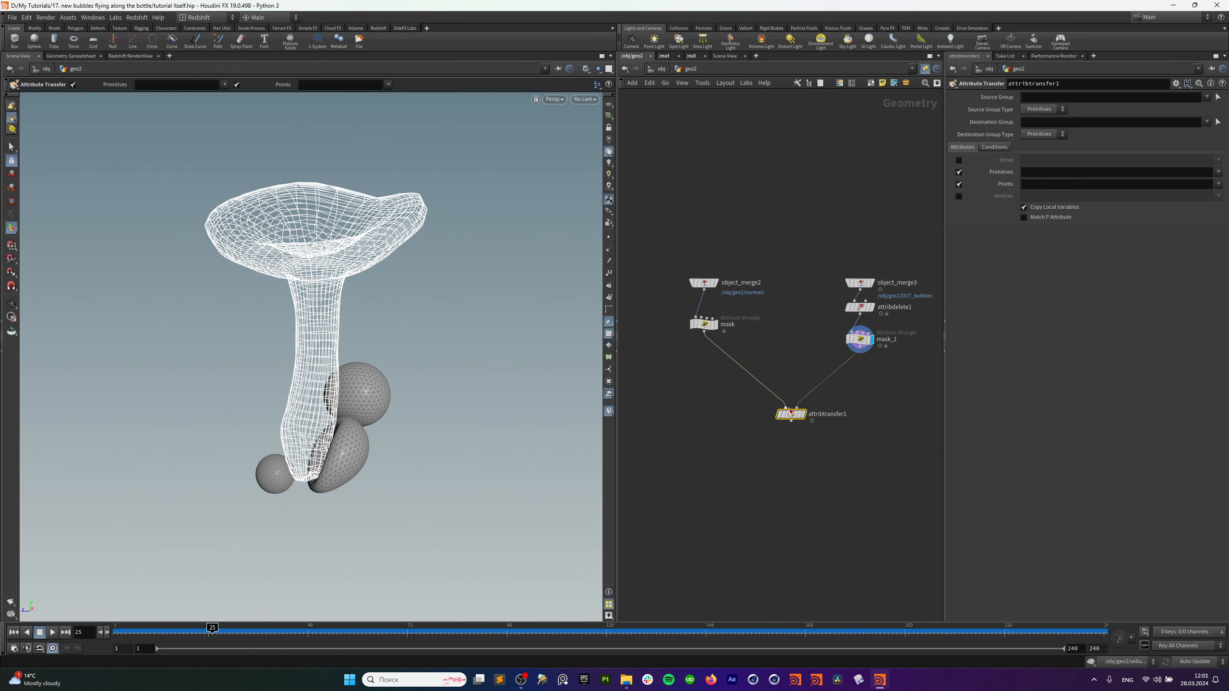
left_click(802, 413)
left_click_drag(790, 414, 788, 402)
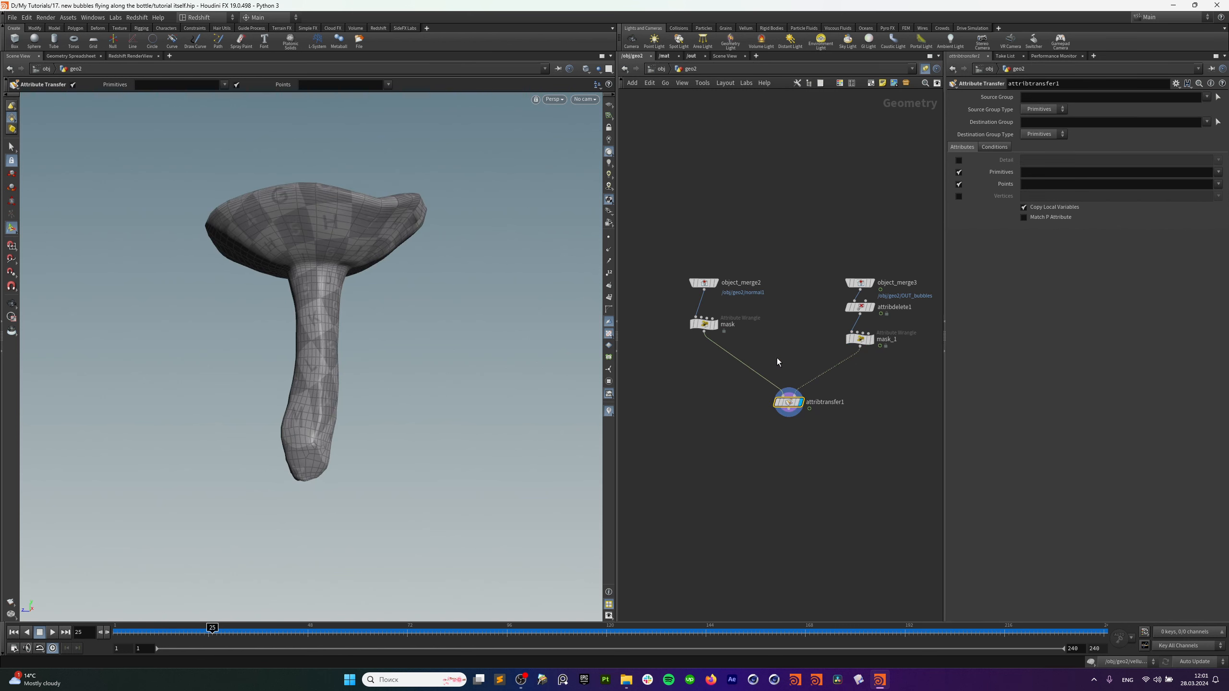
left_click(609, 411)
Uncheck Primitives and transfer only the point attribute mask, comparing against the bubbles.
left_click(964, 171)
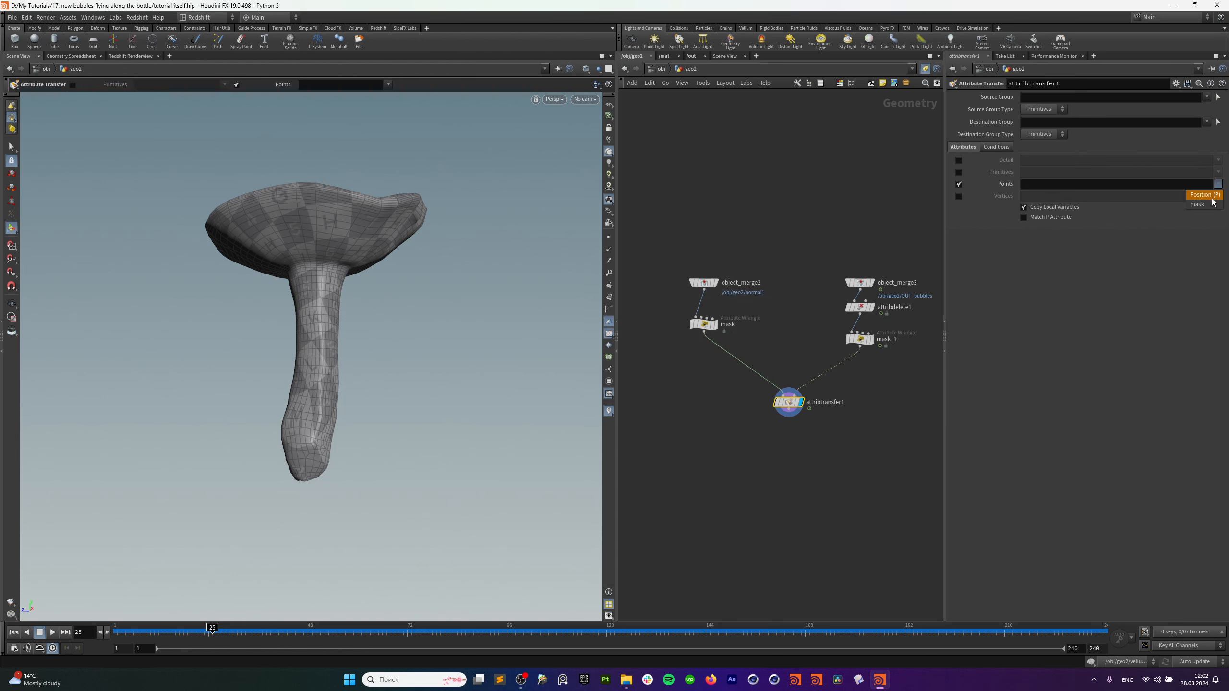
left_click(1213, 204)
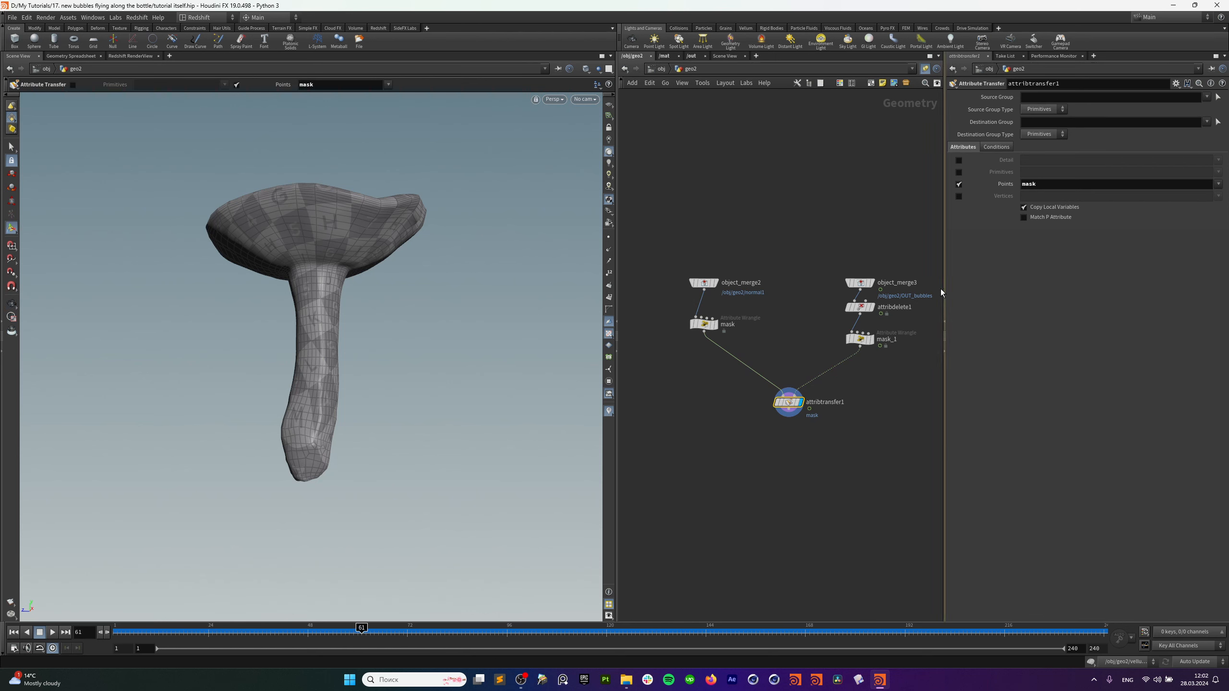
left_click(860, 282)
left_click(872, 282)
left_click(789, 403)
left_click(801, 403)
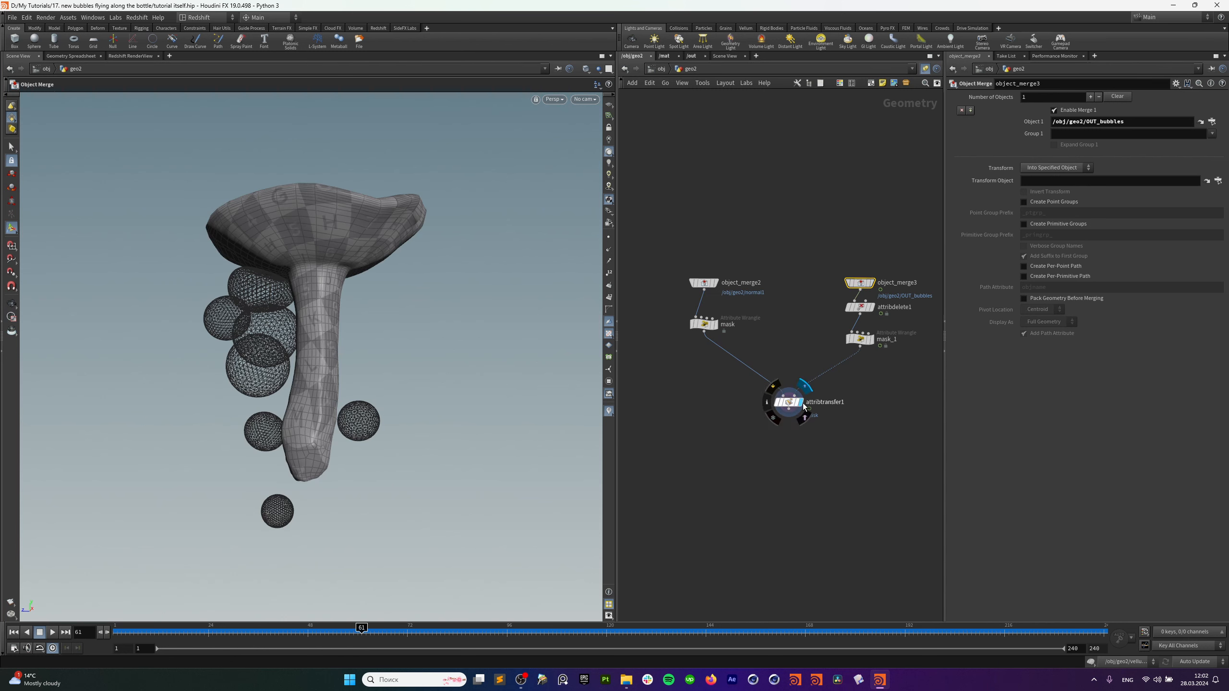
left_click_drag(789, 404, 790, 409)
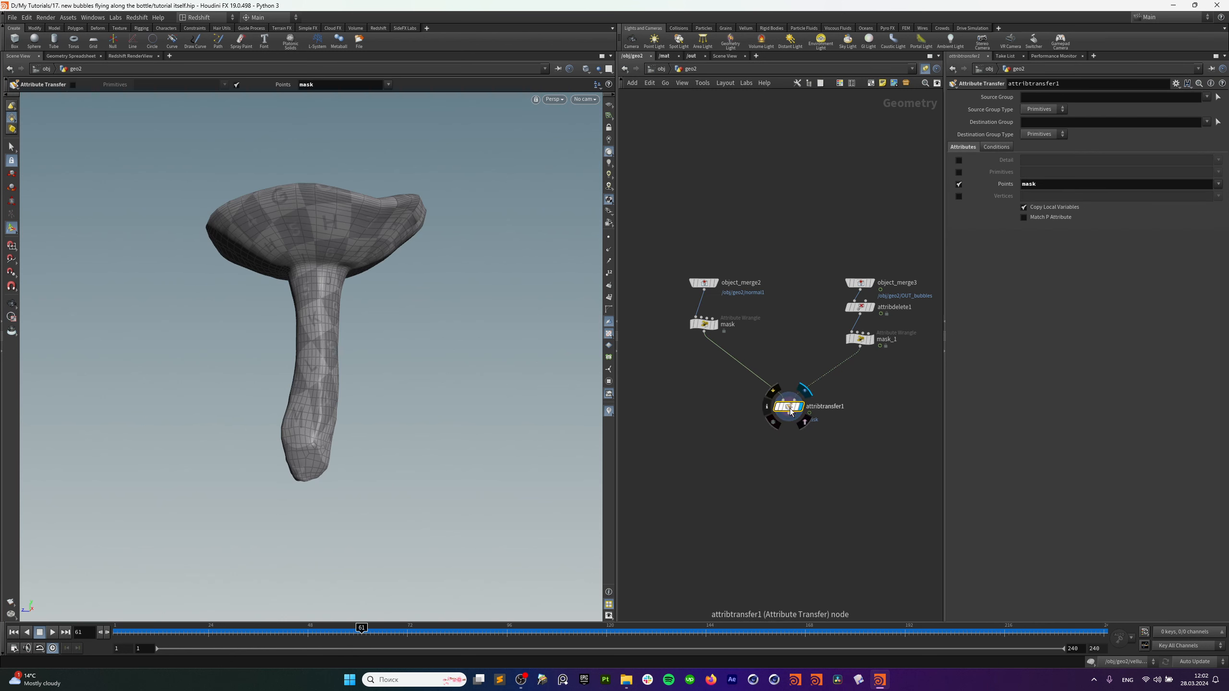
Set Distance Threshold to 0 and Blend Width to 0.1, then inspect the red mask patches.
left_click(996, 146)
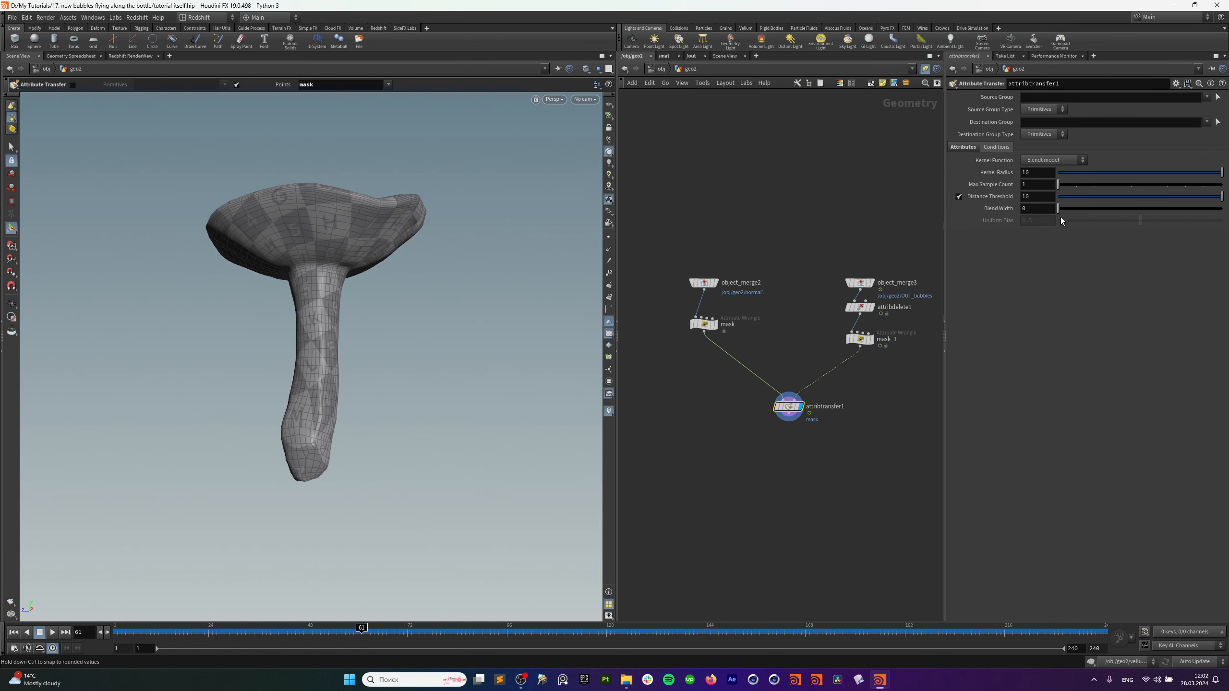
left_click_drag(1091, 200, 1058, 203)
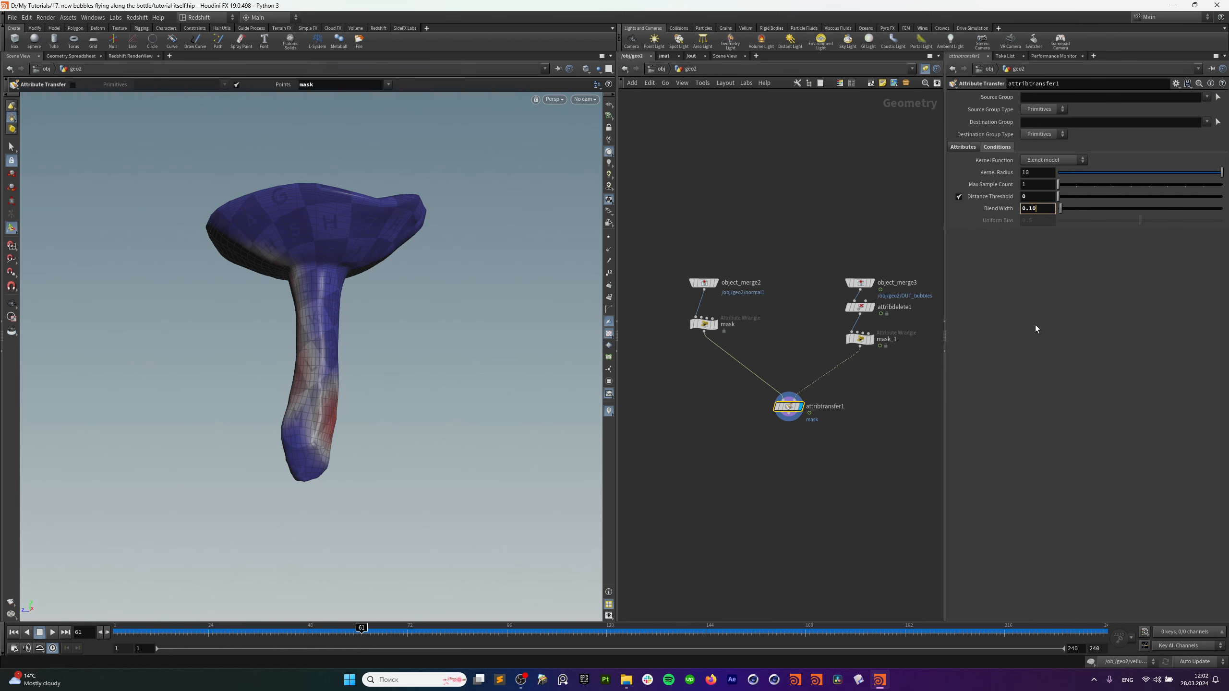
key("Return")
key("Escape")
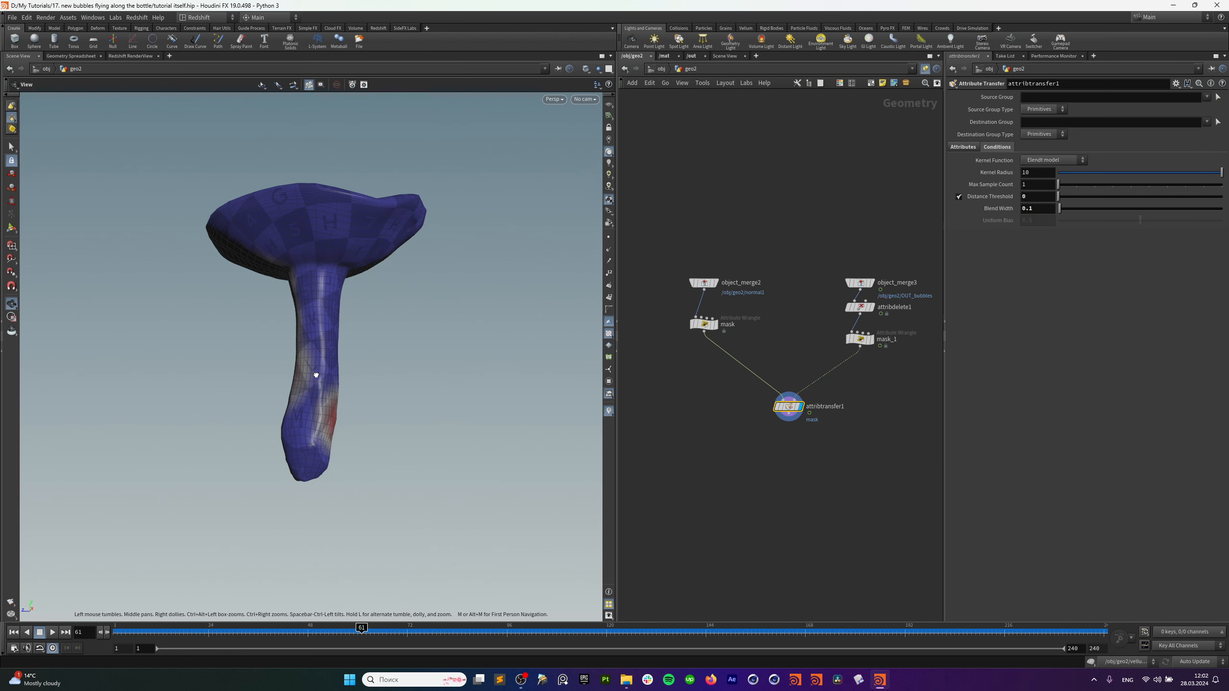
left_click_drag(281, 366, 305, 222)
key("Return")
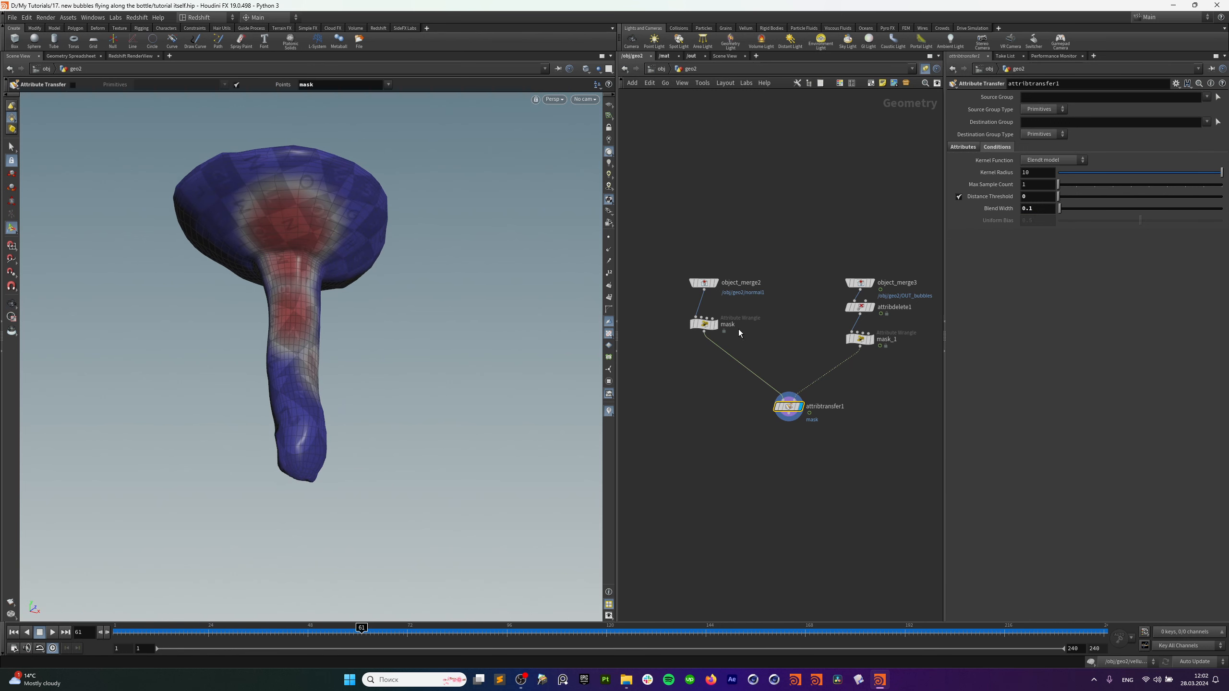
left_click_drag(704, 324, 706, 342)
key("Tab")
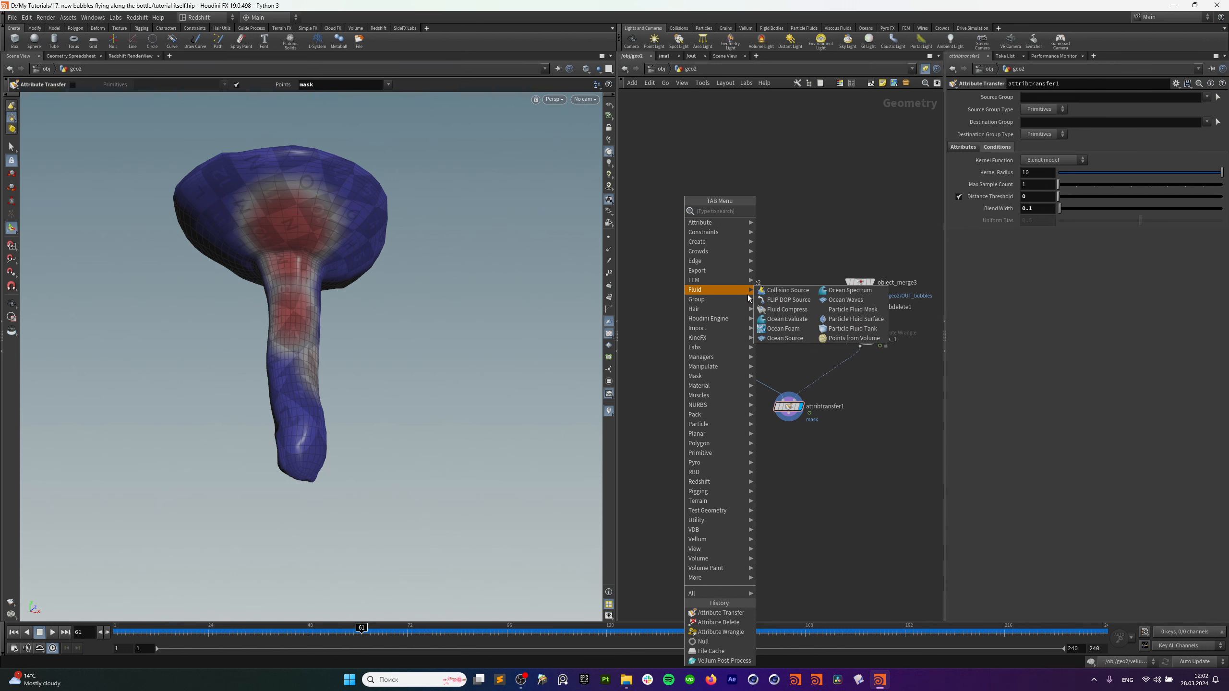
Insert a Subdivide node on the wire between object_merge2 and the mask wrangle.
type("s")
mouse_move(749, 290)
left_click(805, 212)
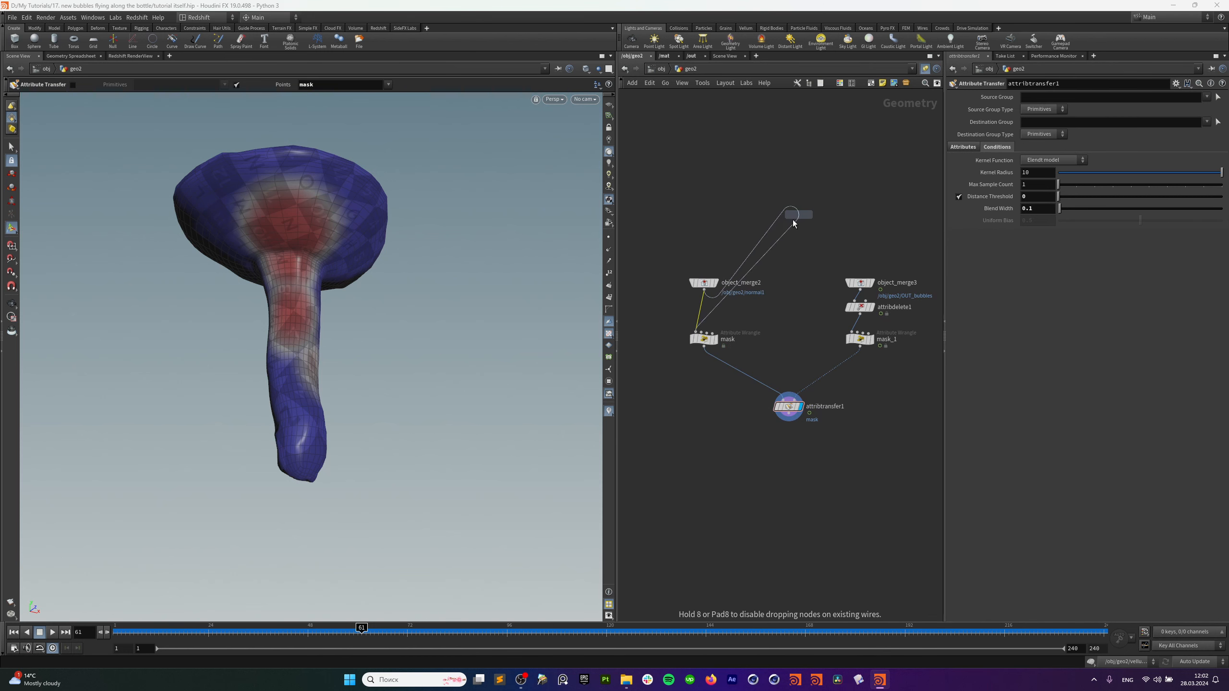
left_click(705, 310)
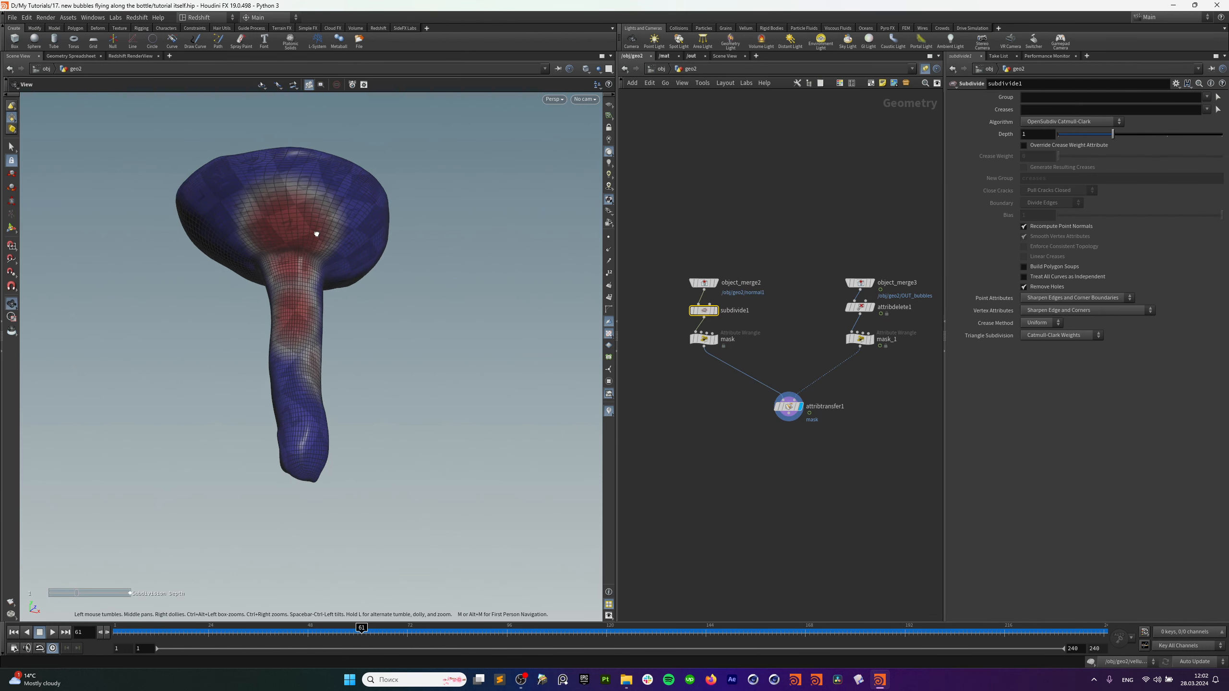
scroll(323, 255, "up", 3)
mouse_move(315, 233)
left_mouse_down("alt")
mouse_move(324, 255)
mouse_move(316, 233)
left_mouse_up("alt")
left_click_drag(282, 385, 373, 339, "alt")
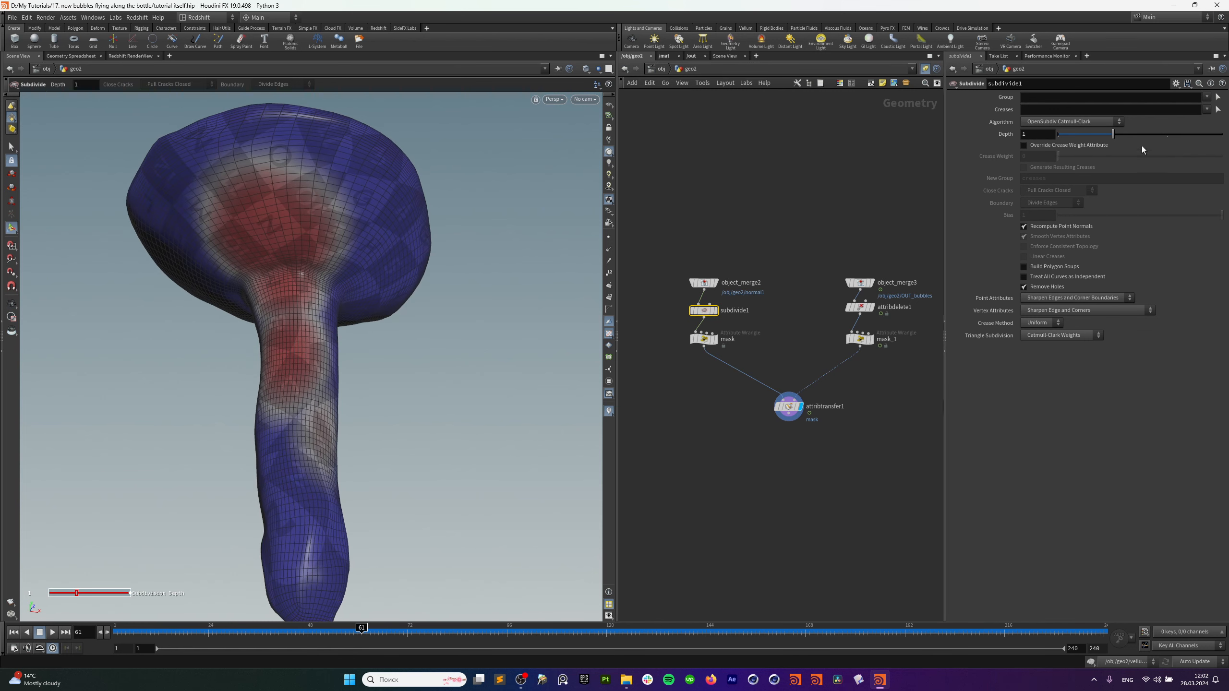
Try OpenSubdiv Loop subdivision, then revert to OpenSubdiv Catmull-Clark.
left_click(1095, 122)
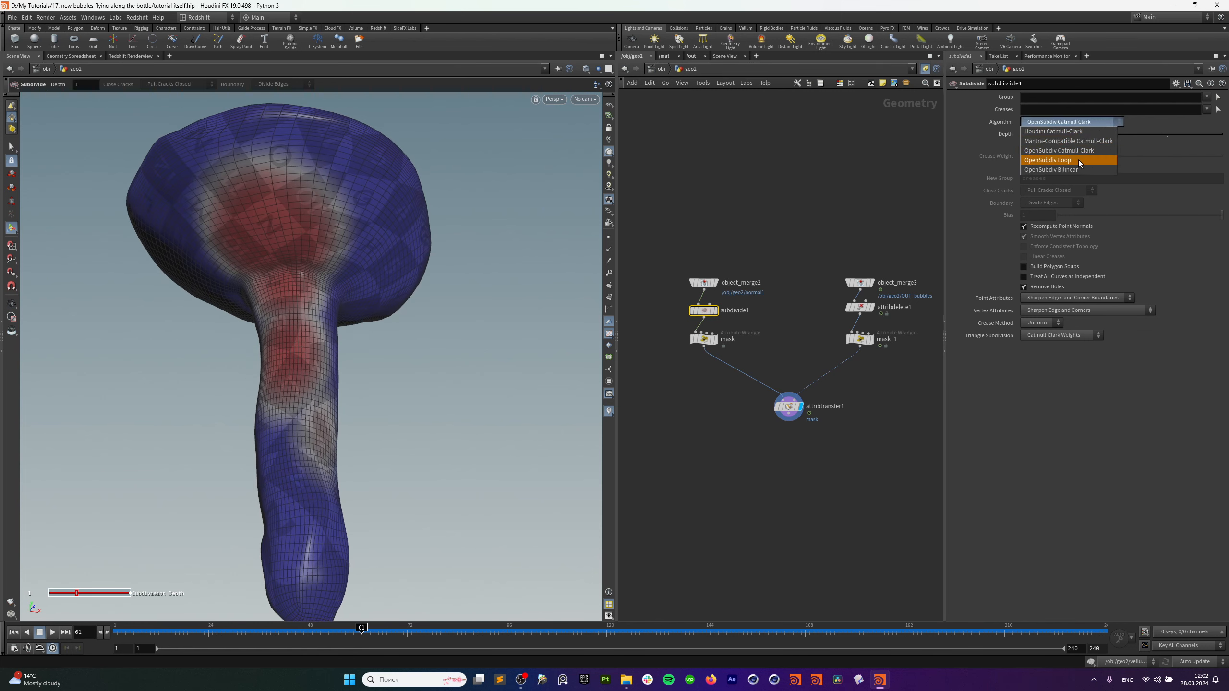
left_click(1079, 160)
mouse_move(386, 238)
left_mouse_down()
mouse_move(361, 252)
mouse_move(389, 209)
mouse_move(482, 207)
mouse_move(365, 234)
left_mouse_up()
left_click(1090, 125)
left_click(1087, 152)
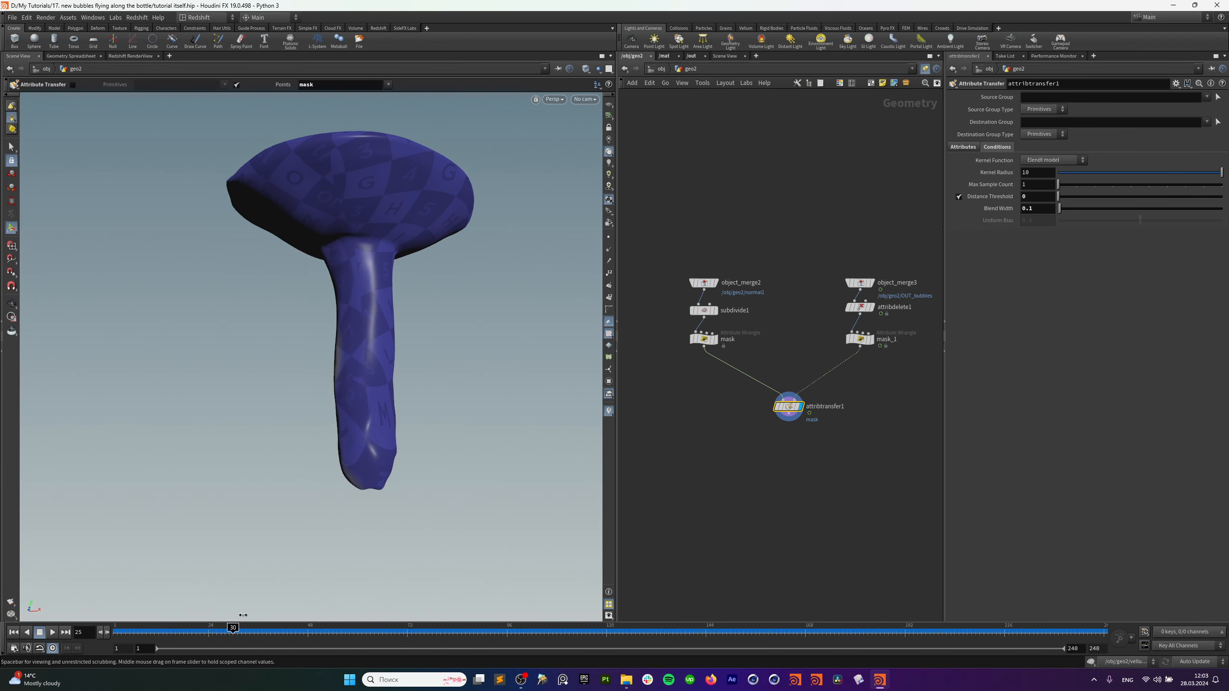
Template object_merge3 as wireframe reference and scrub the animation to watch the mask.
left_click_drag(243, 616, 465, 604)
left_click(871, 285)
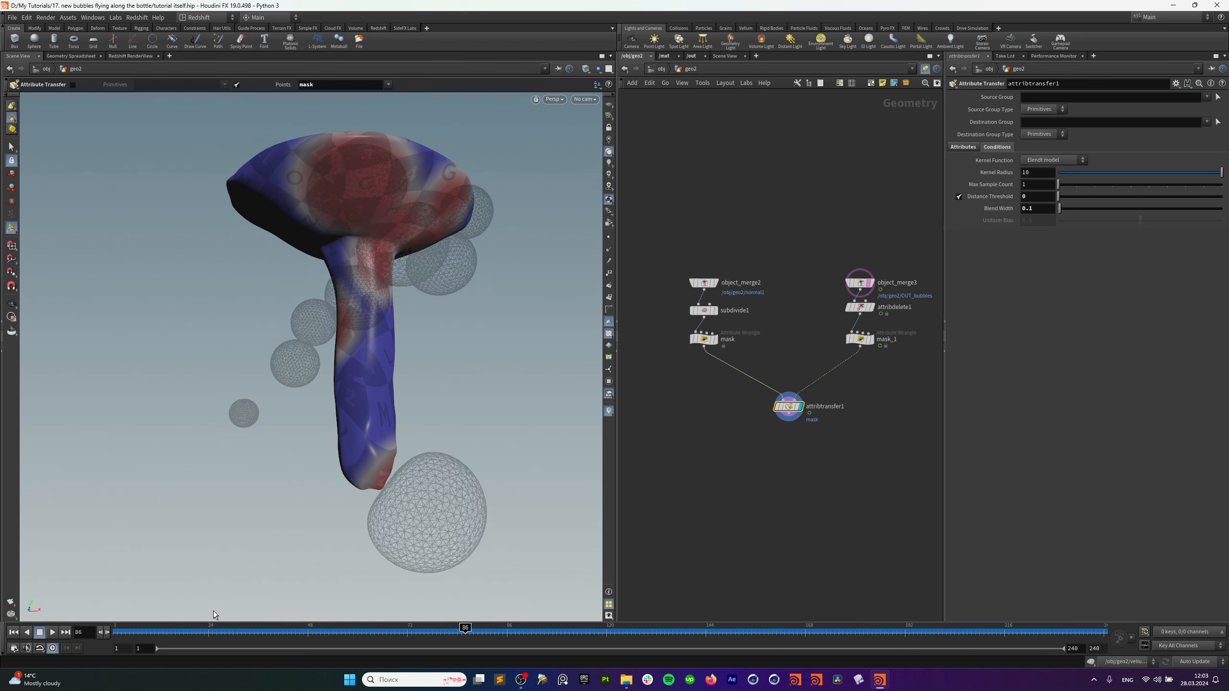
left_click_drag(187, 629, 382, 613)
key("Escape")
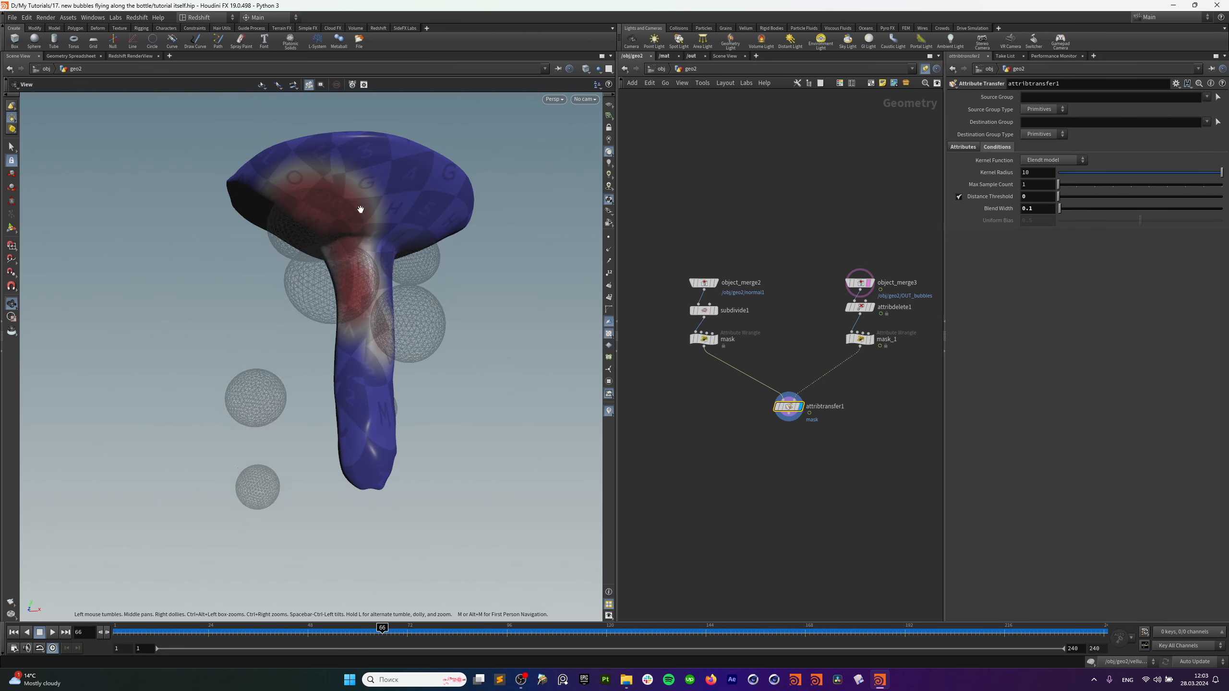
left_click_drag(357, 206, 402, 184)
key("Return")
Add a Solver node, solver1, below attribtransfer1.
key("Tab")
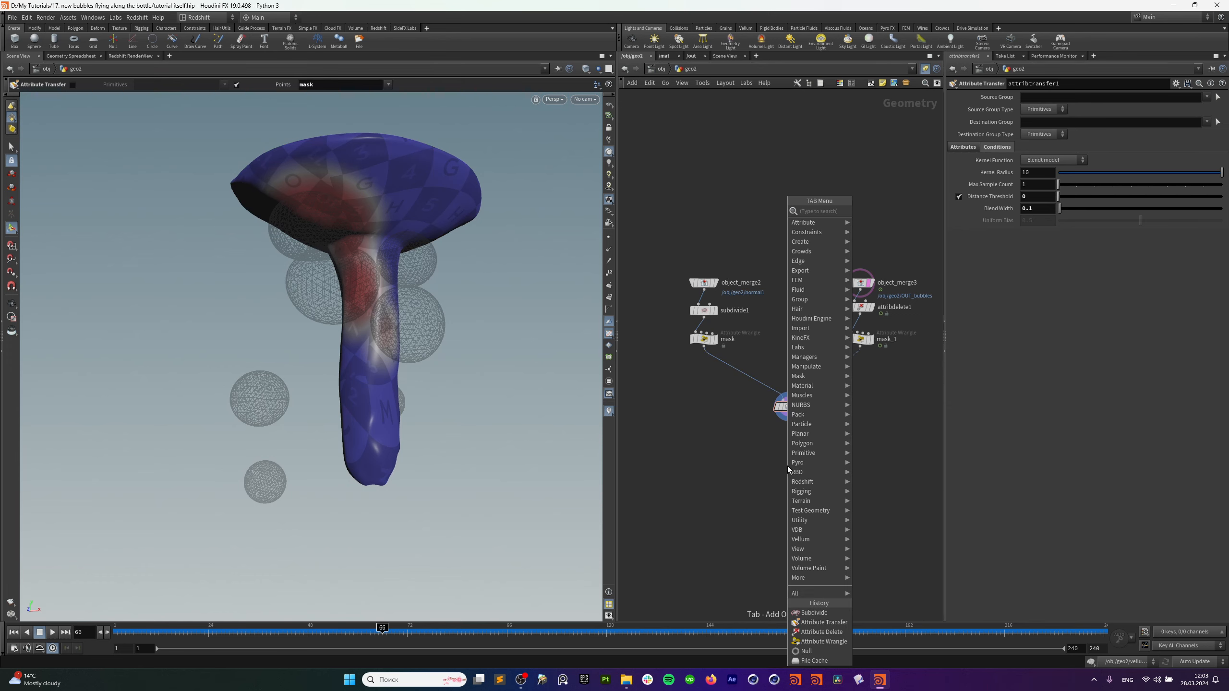
type("s ol")
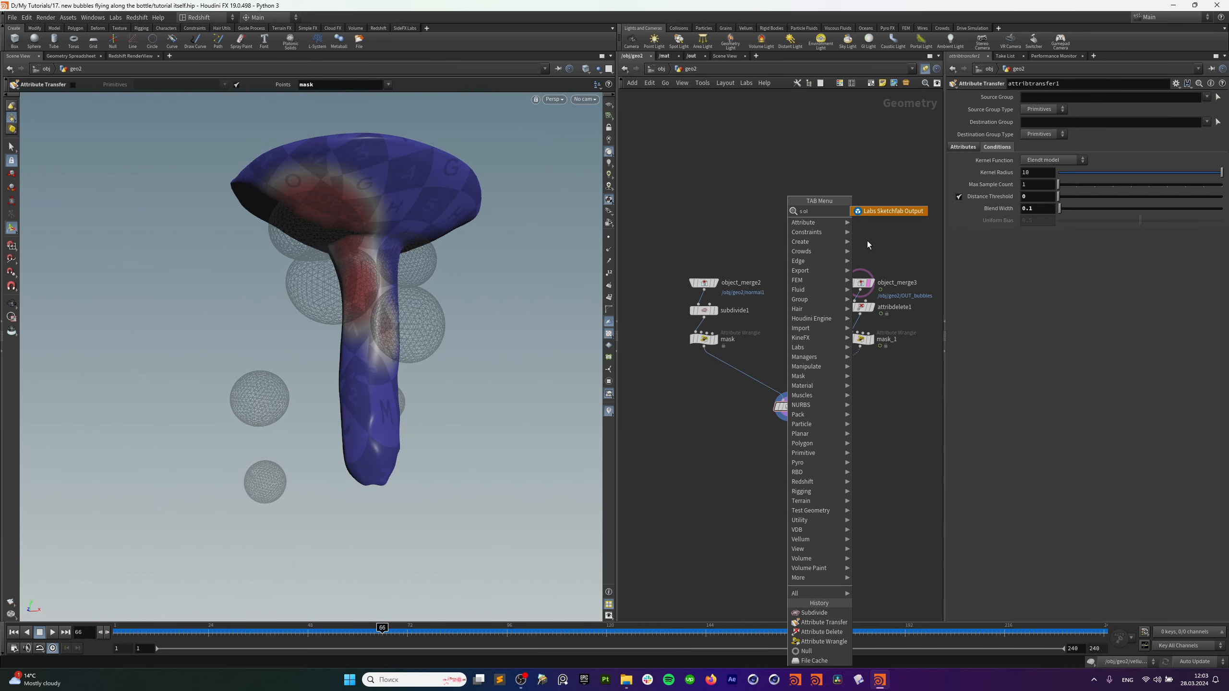
key("BackSpace")
key("BackSpace")
key("BackSpace")
type("olve")
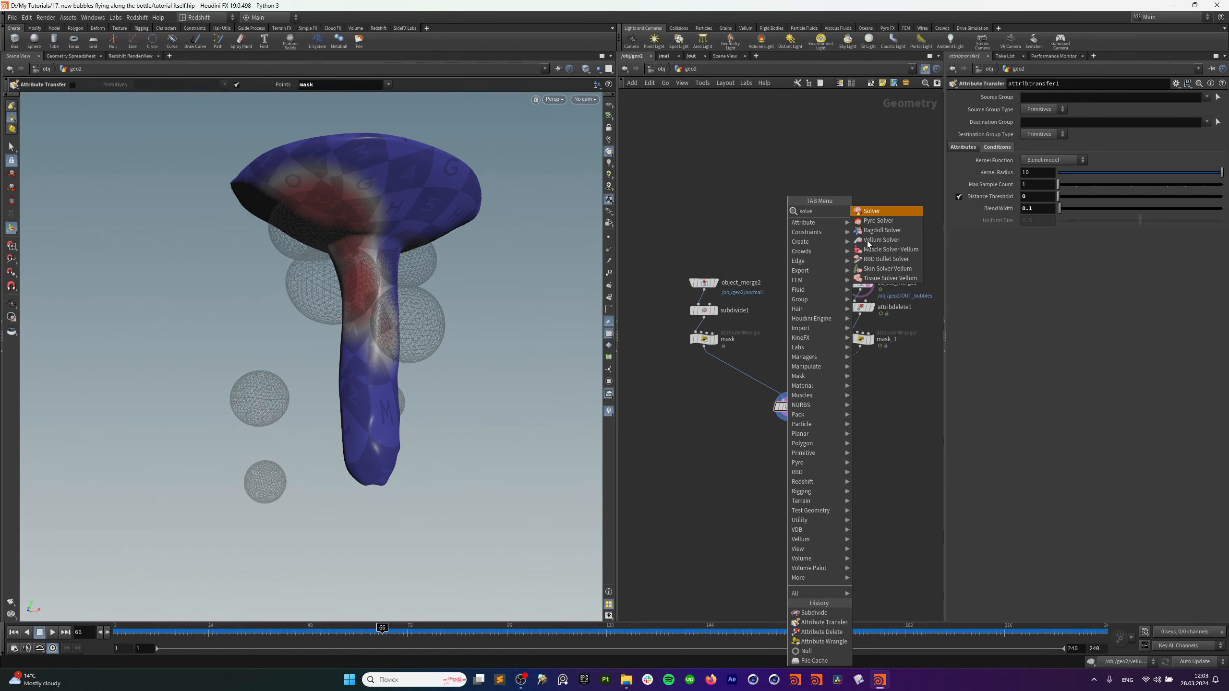
left_click(873, 213)
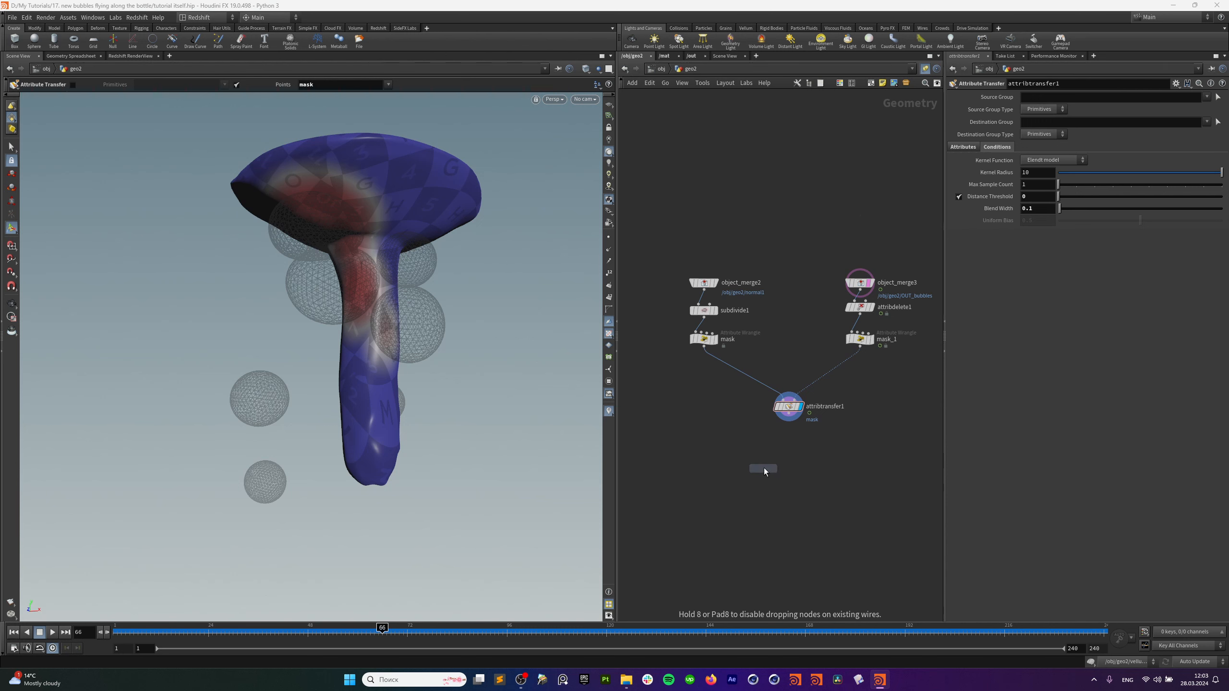
left_click(770, 459)
left_click_drag(777, 454, 786, 454)
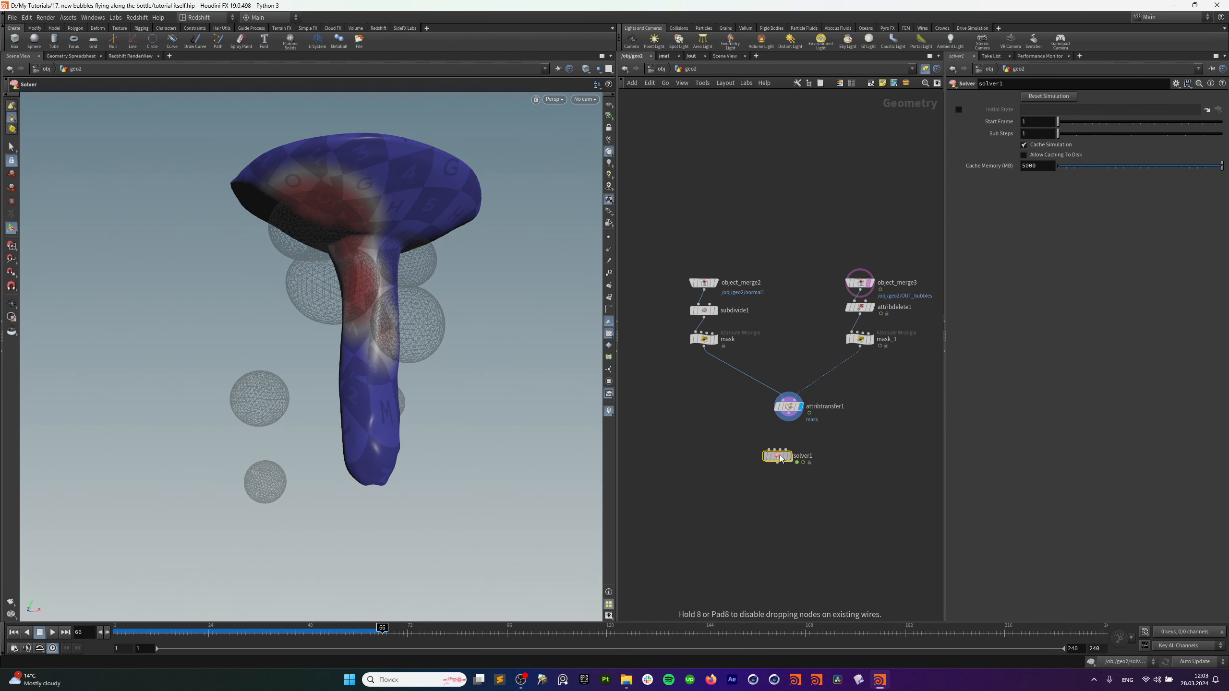
Cut attribtransfer1, wire the mask wrangle into solver1's first input, and display solver1.
mouse_move(859, 389)
left_mouse_down()
mouse_move(749, 426)
mouse_move(781, 408)
left_mouse_up()
key("ctrl+x")
mouse_move(704, 352)
left_mouse_down()
mouse_move(771, 394)
mouse_move(860, 347)
left_mouse_up()
left_click(791, 405)
Paste attribtransfer1 inside solver1 and wire Prev_Frame and Input_2 into its inputs.
double_click(772, 407)
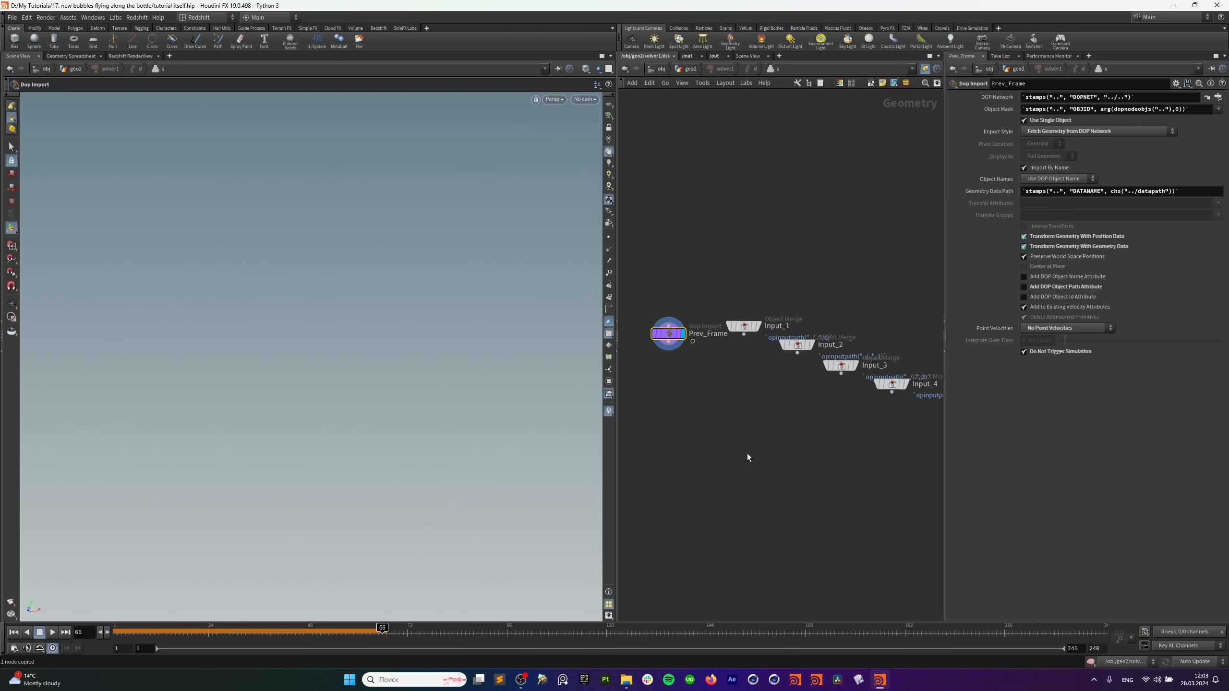
key("ctrl+v")
scroll(724, 394, "up", 2)
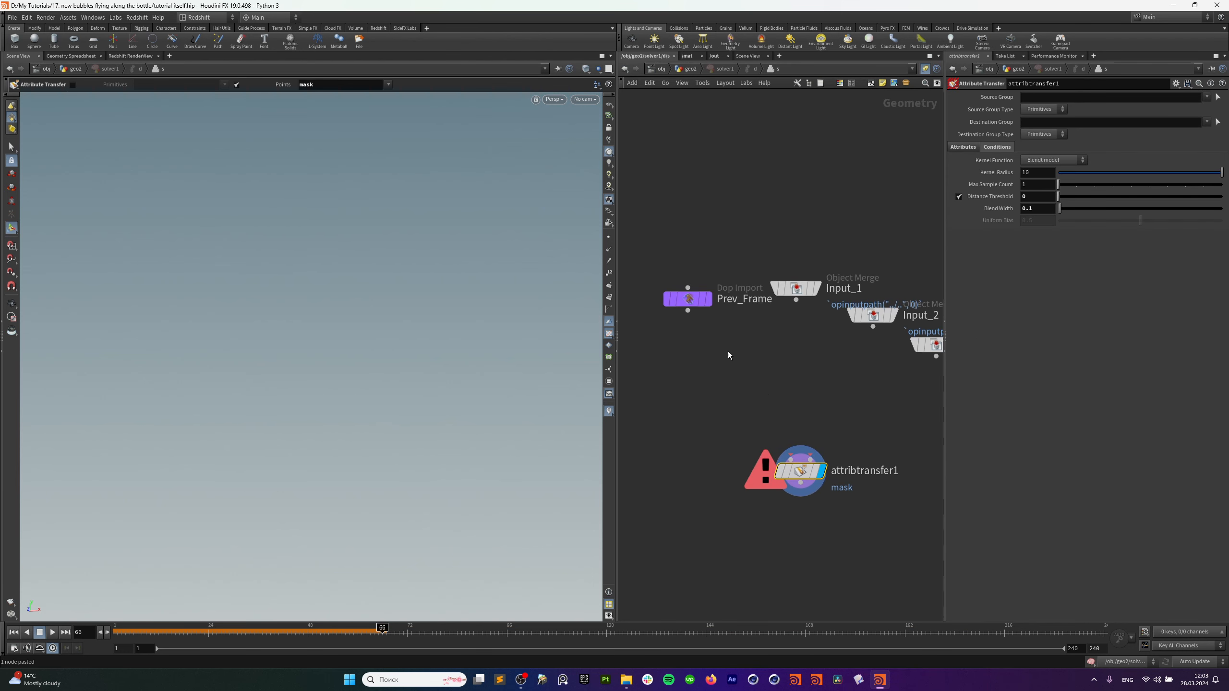
left_click_drag(688, 312, 792, 460)
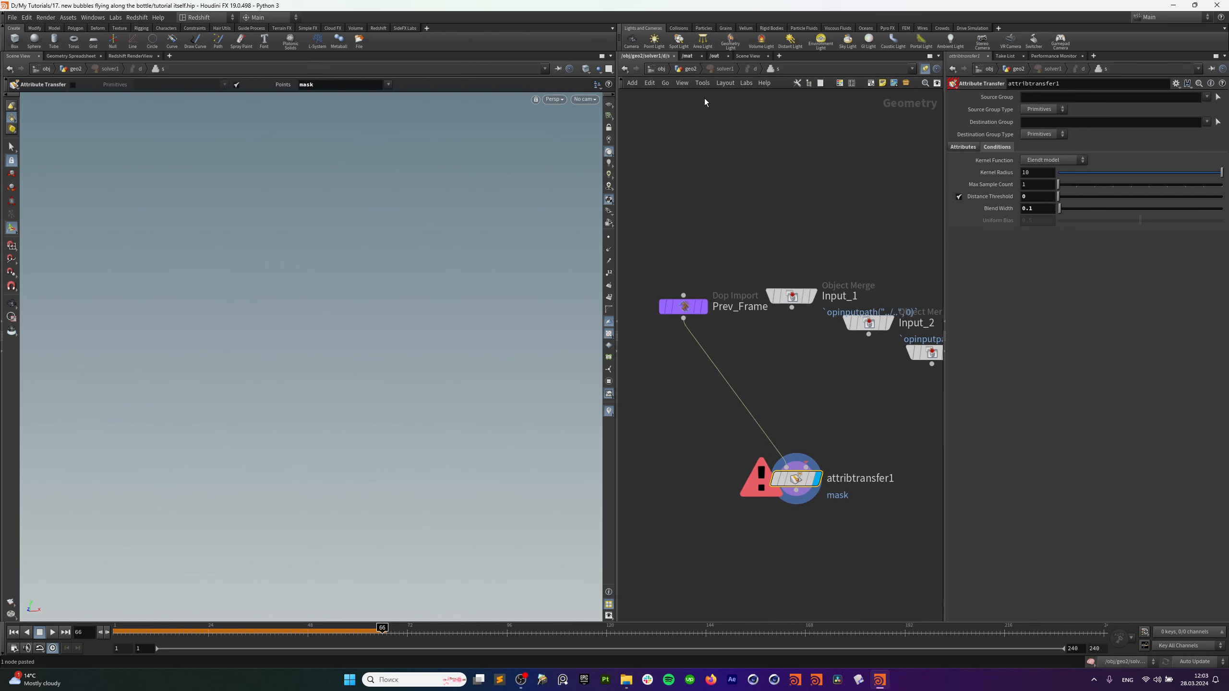
key("u")
mouse_move(710, 348)
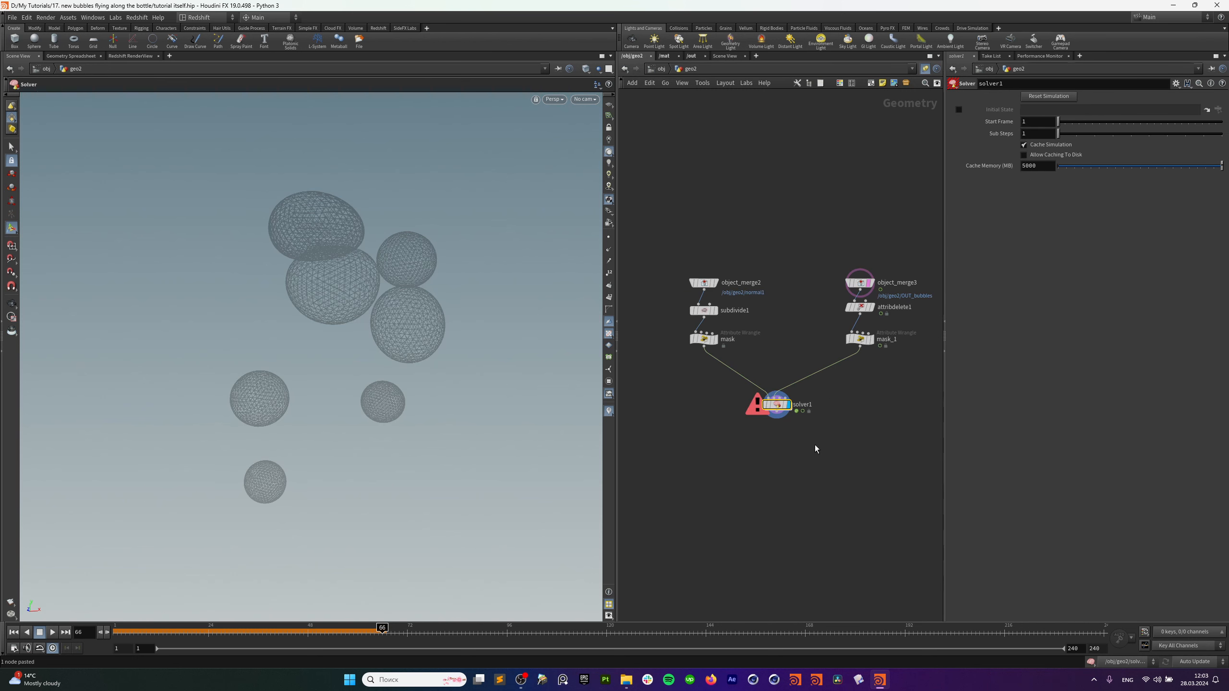
double_click(777, 406)
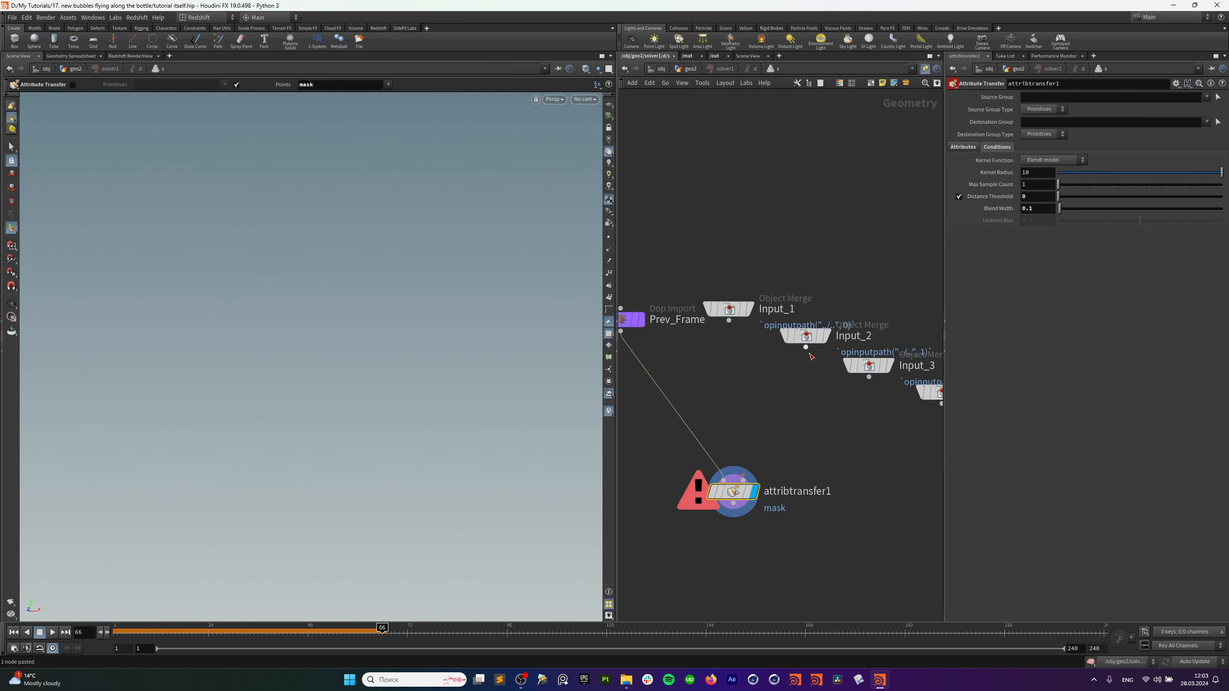
left_click(806, 347)
left_click(743, 480)
Add a displayed output0 node after attribtransfer1, then return to geo2.
left_click(734, 504)
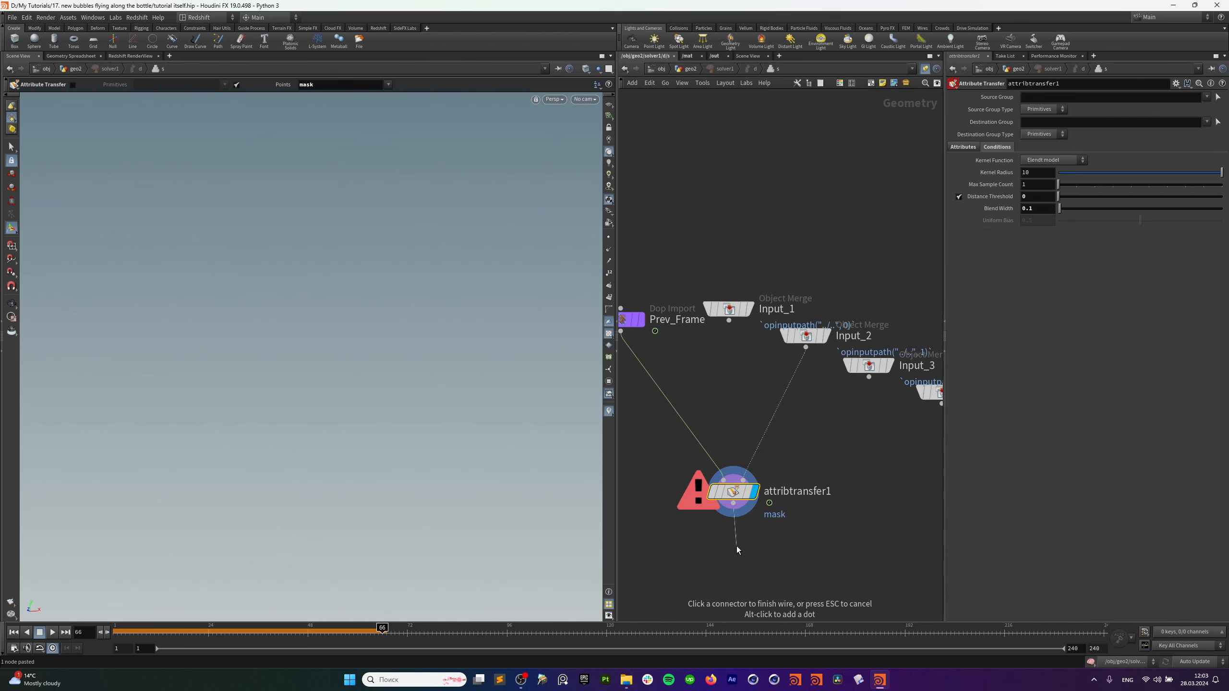
key("Tab")
type("o")
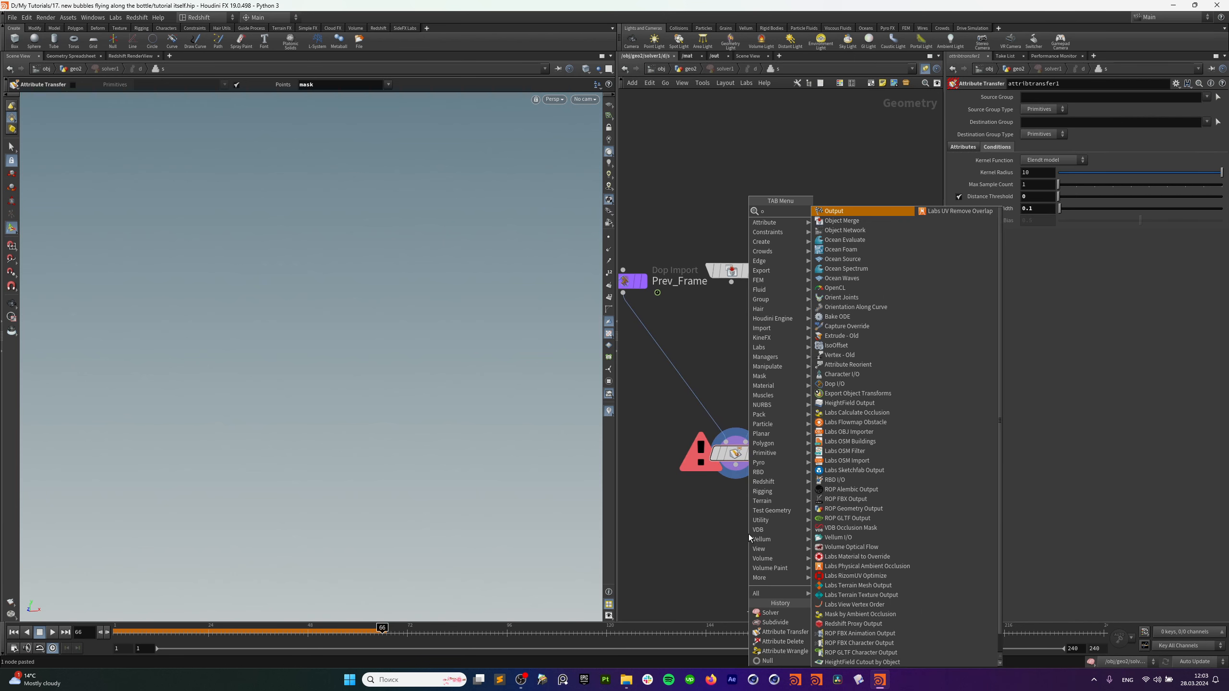
type("ut")
left_click(847, 213)
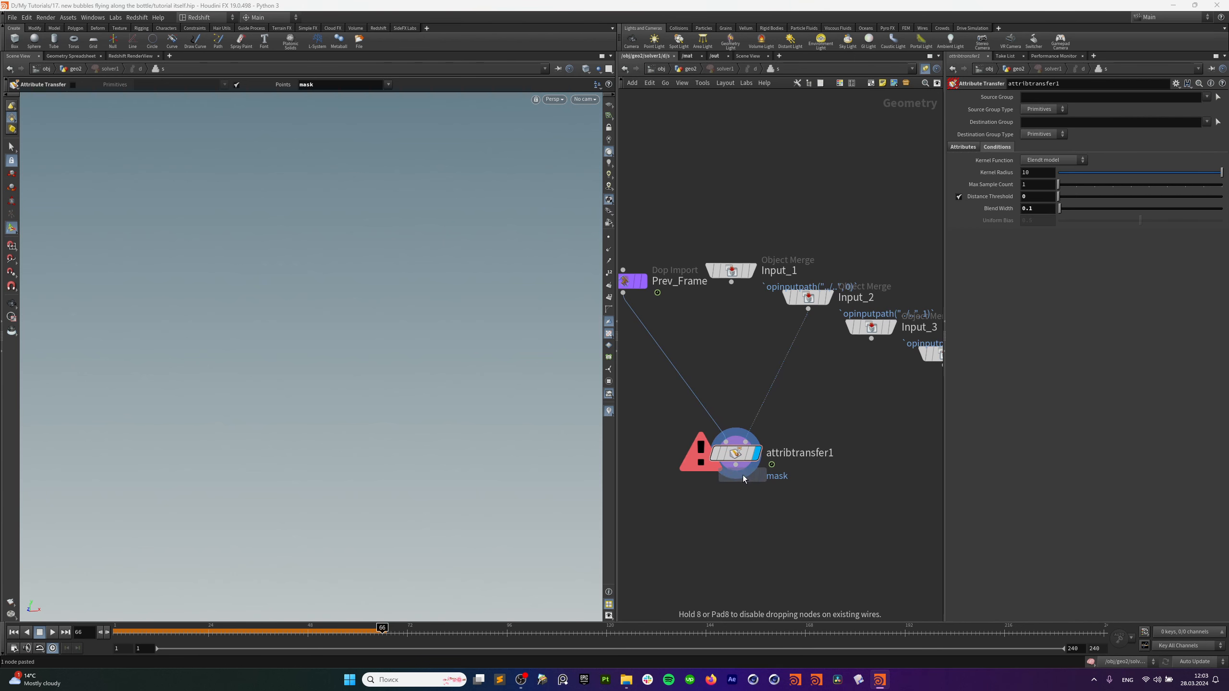
left_click(738, 527)
left_click(757, 530)
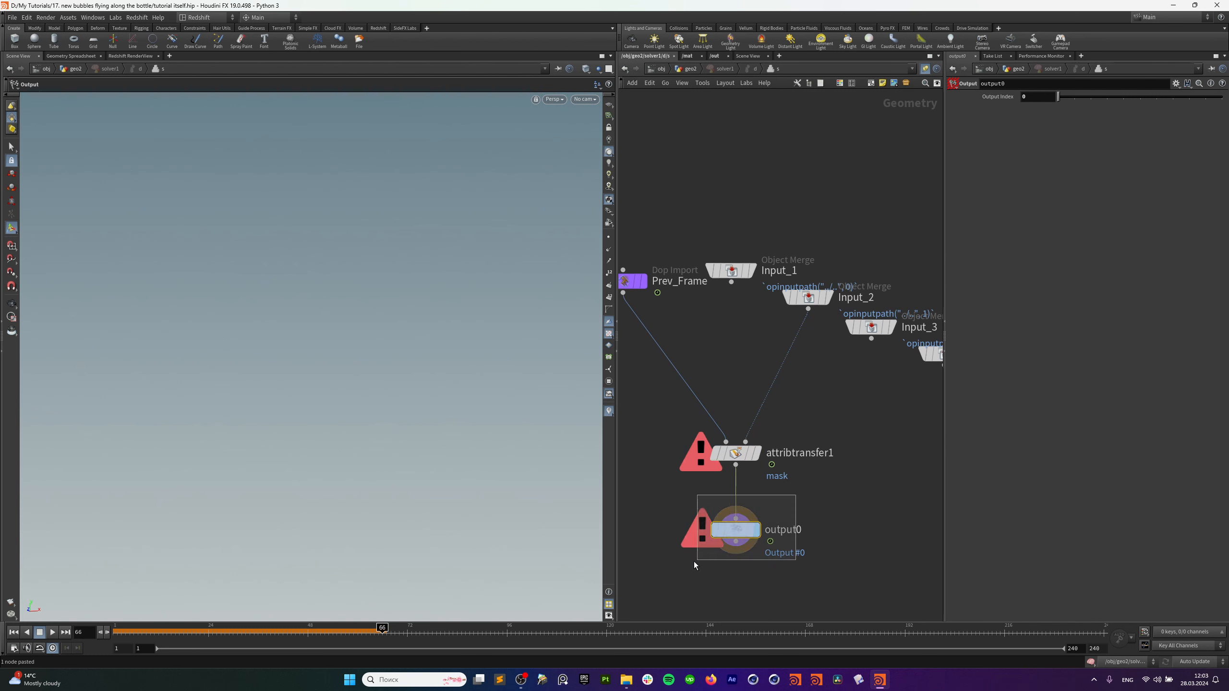
left_click(691, 71)
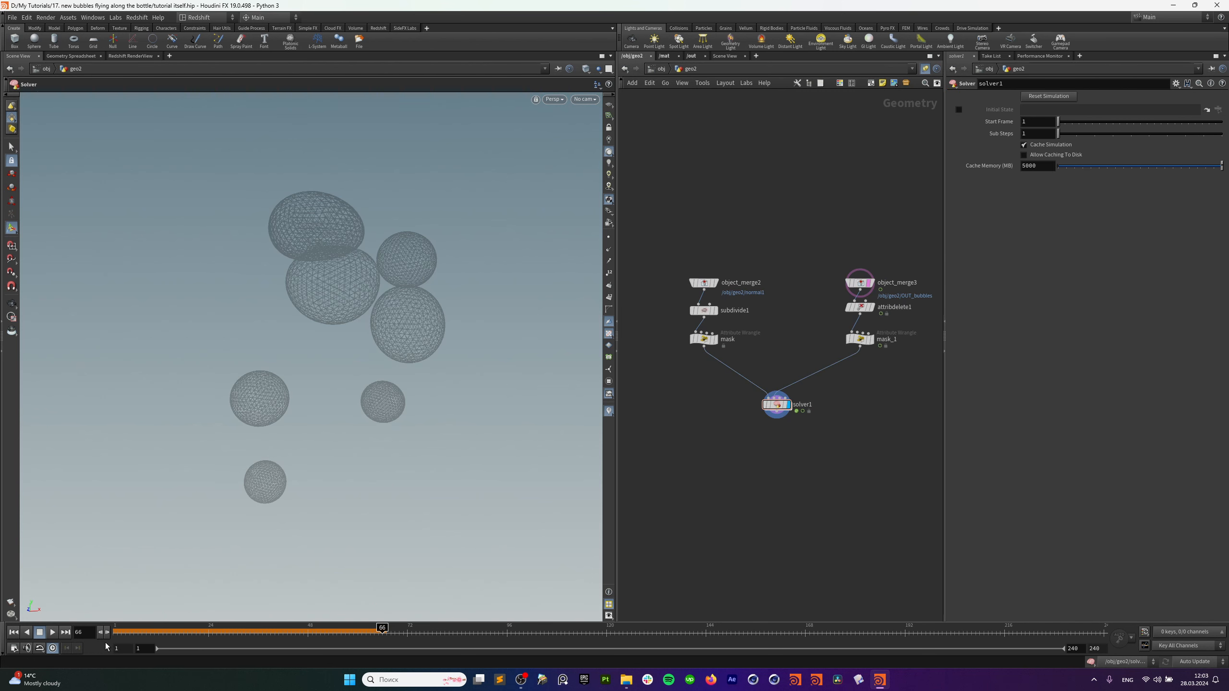
Play the solver simulation from frame 1, then stop and orbit to inspect the growing red mask.
left_click(13, 632)
left_click(53, 632)
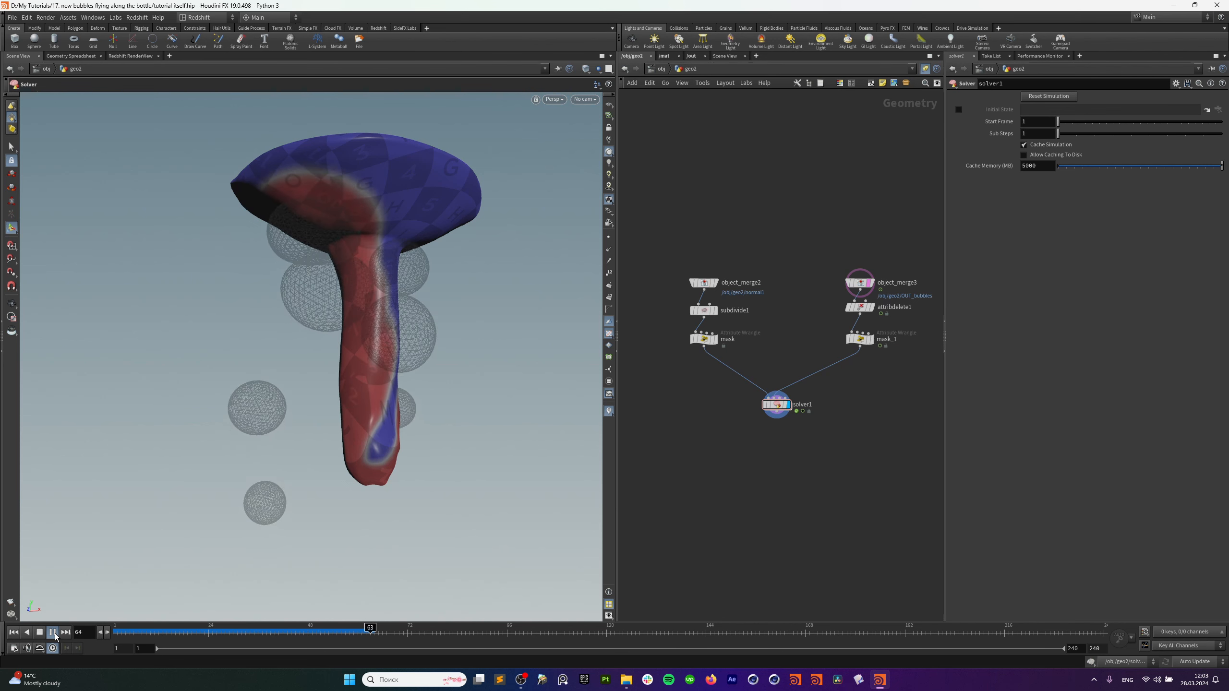
left_click(54, 637)
left_click_drag(323, 283, 301, 279, "alt")
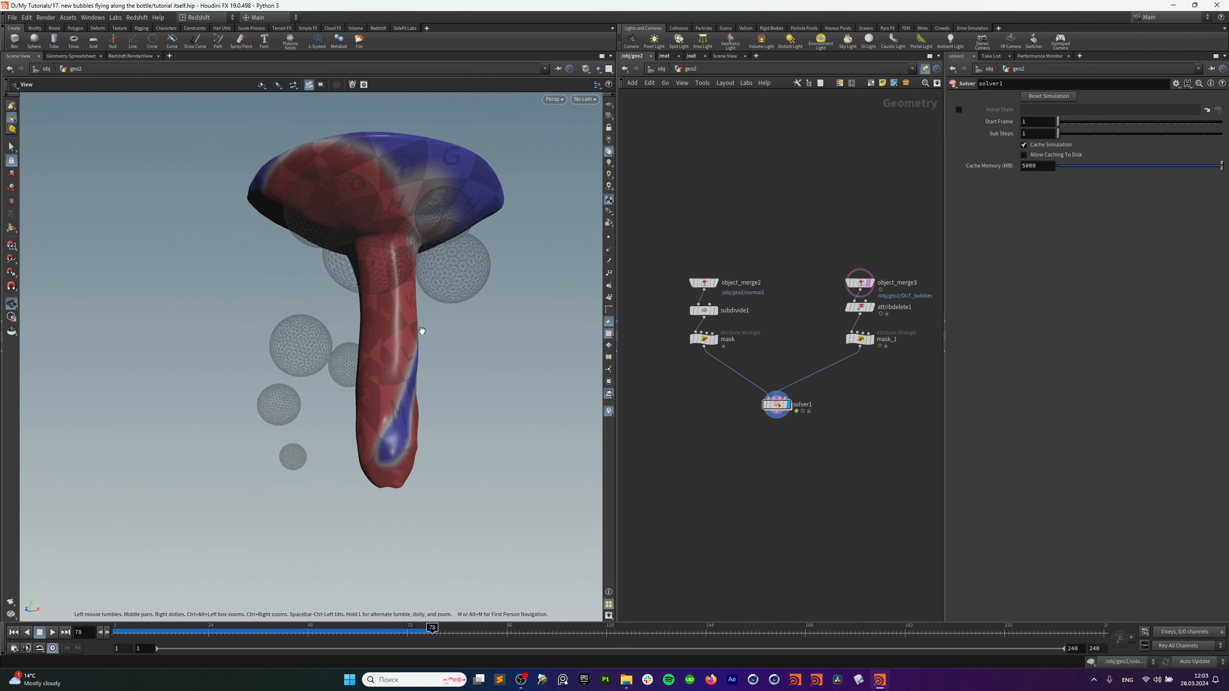
left_click_drag(422, 331, 394, 343, "alt")
Scrub back to about frame 42 and run forward to frame 90, orbiting to check the accumulated mask.
left_click_drag(421, 632, 353, 632)
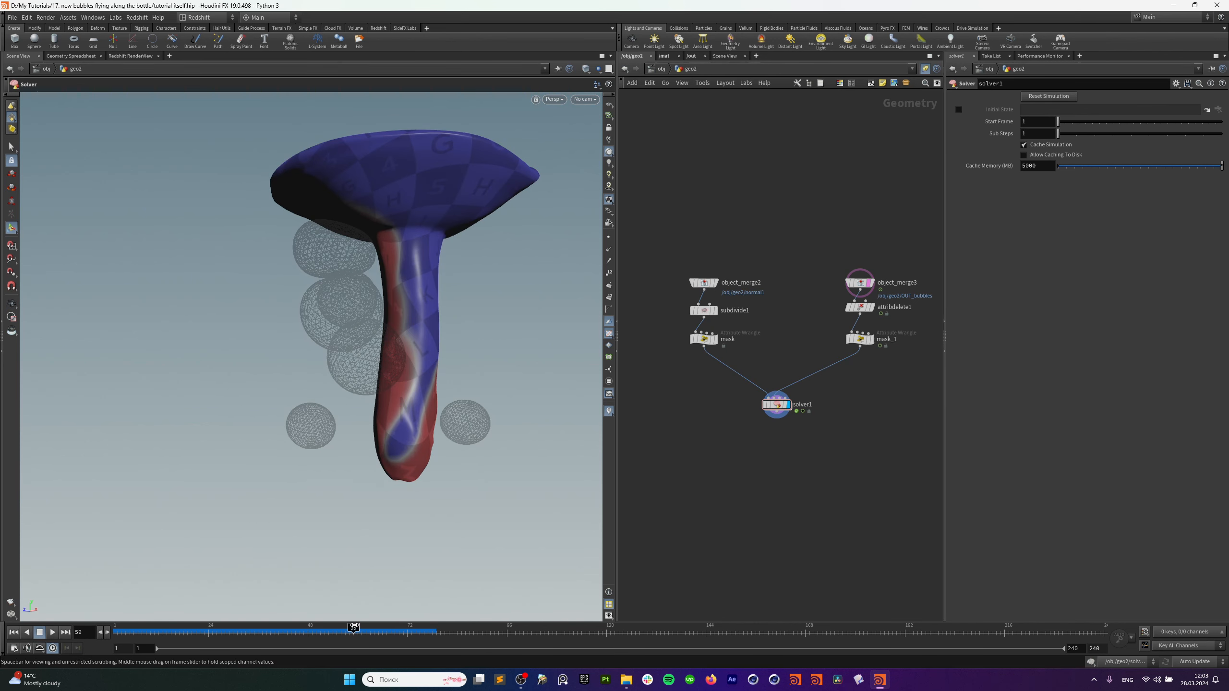
left_click(57, 637)
left_click_drag(422, 276, 392, 313, "alt")
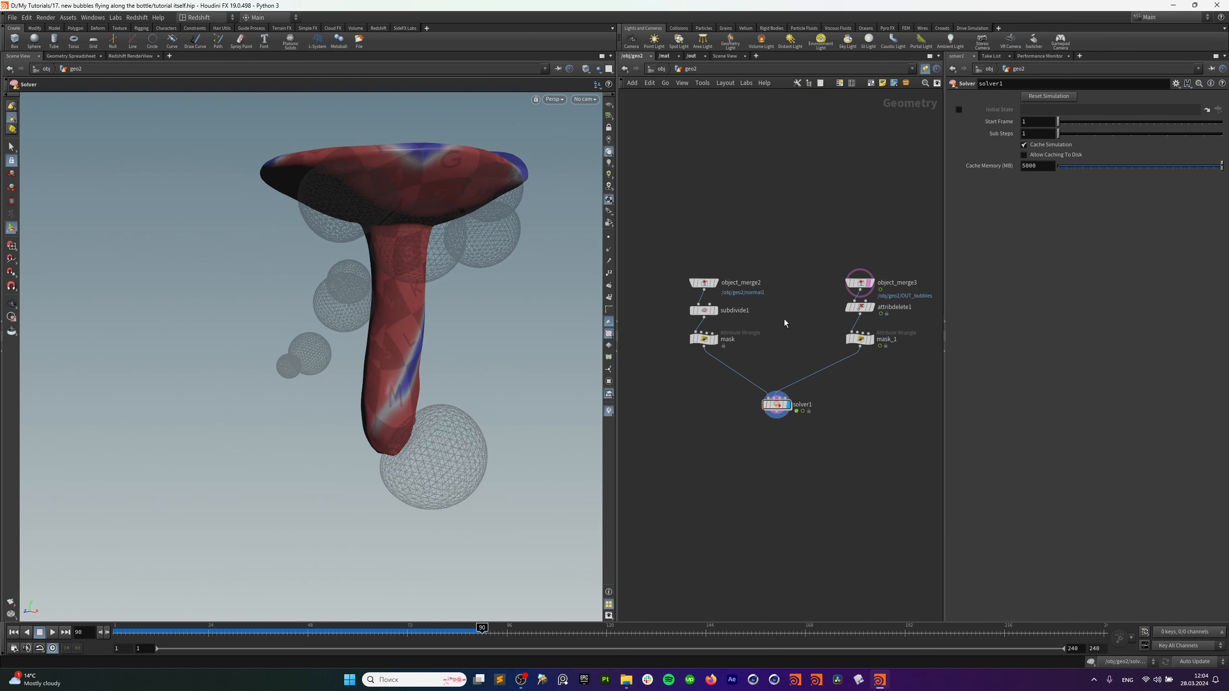
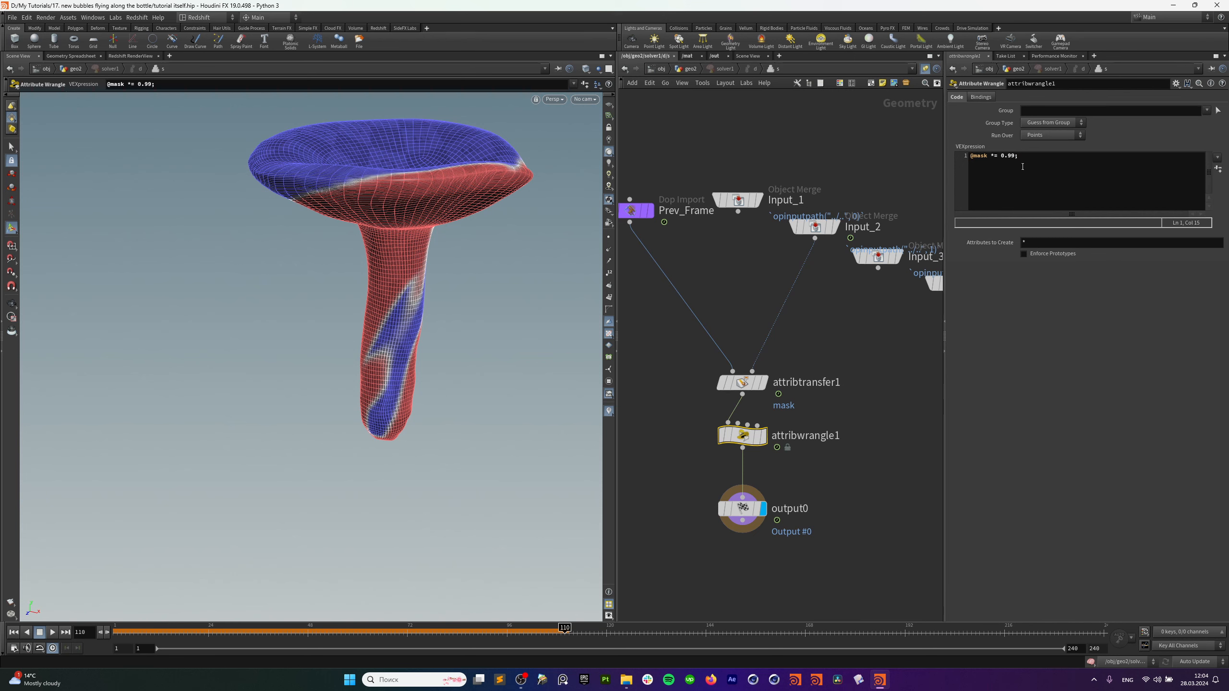
Back in geo2, rewind to frame 1 and play the bubble simulation around the mushroom.
left_click_drag(453, 359, 414, 301, "alt")
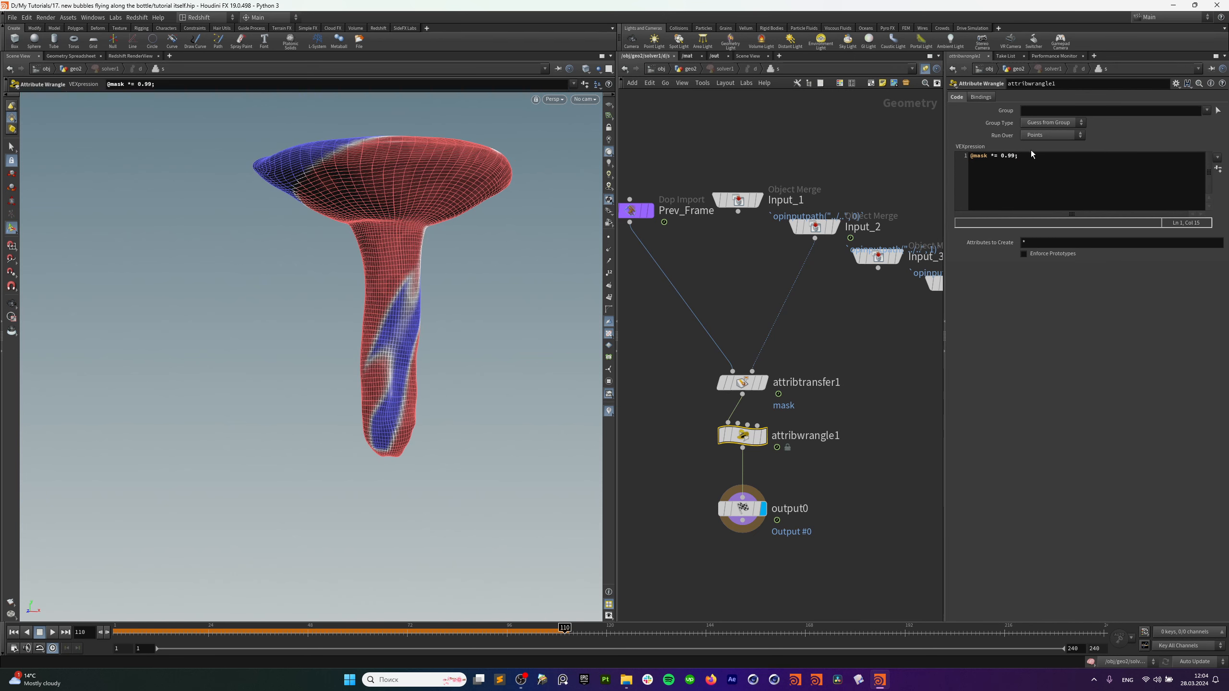
left_click(14, 634)
left_click(687, 68)
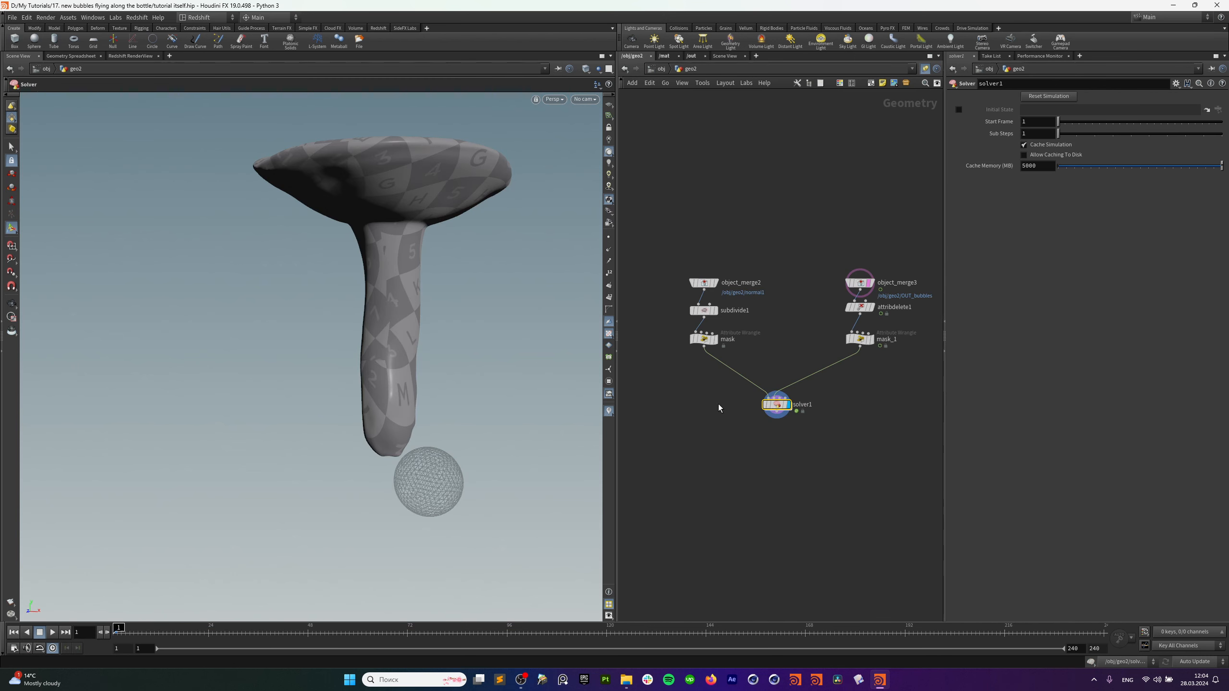
left_click(53, 633)
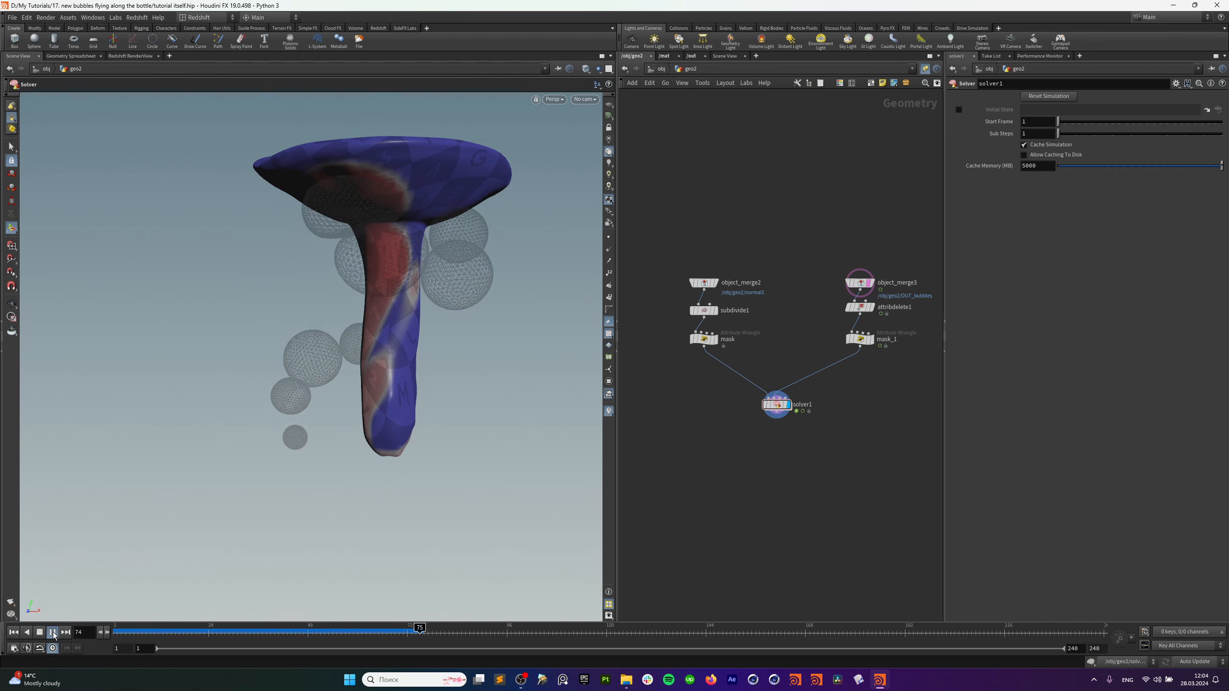
key("Escape")
left_click_drag(325, 412, 371, 405)
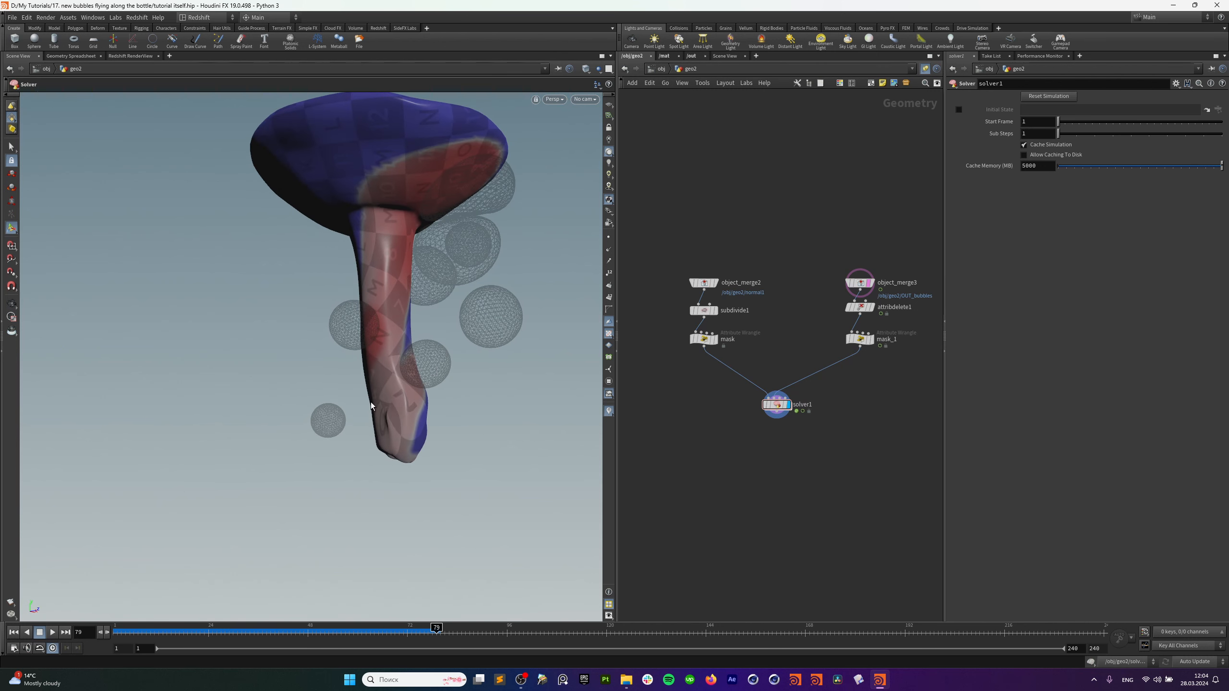
Resume playback to frames 199 and 218, orbiting to inspect the bubbles.
left_click(52, 632)
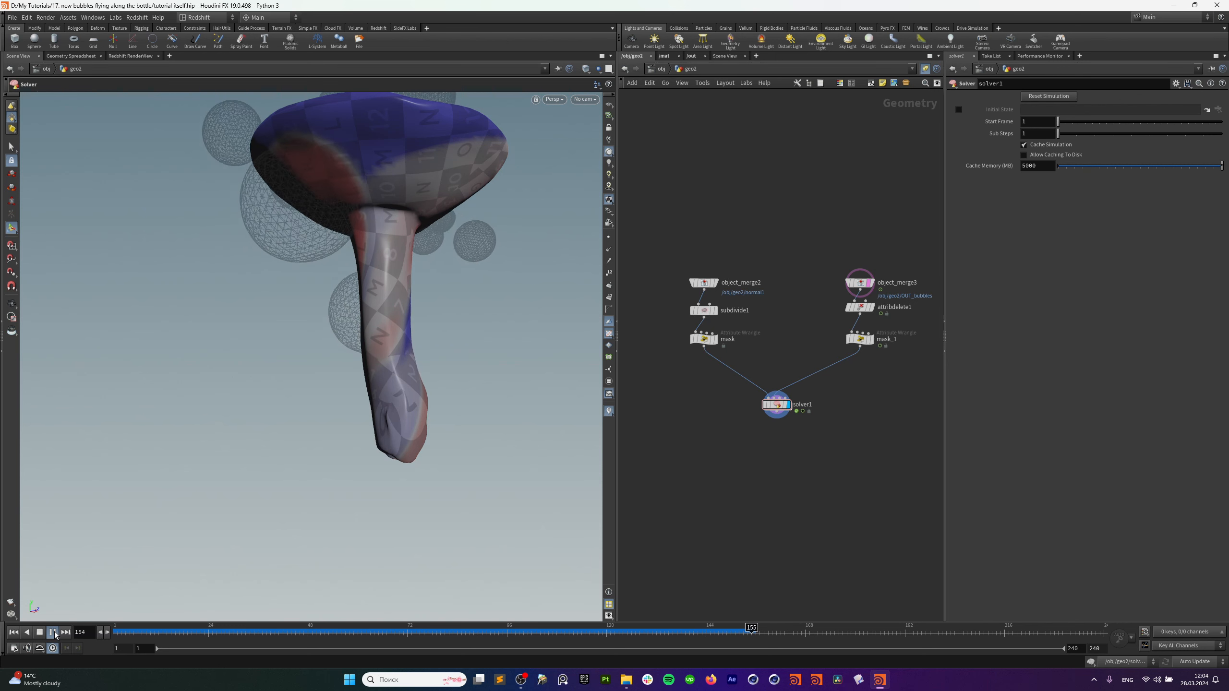
left_click(55, 634)
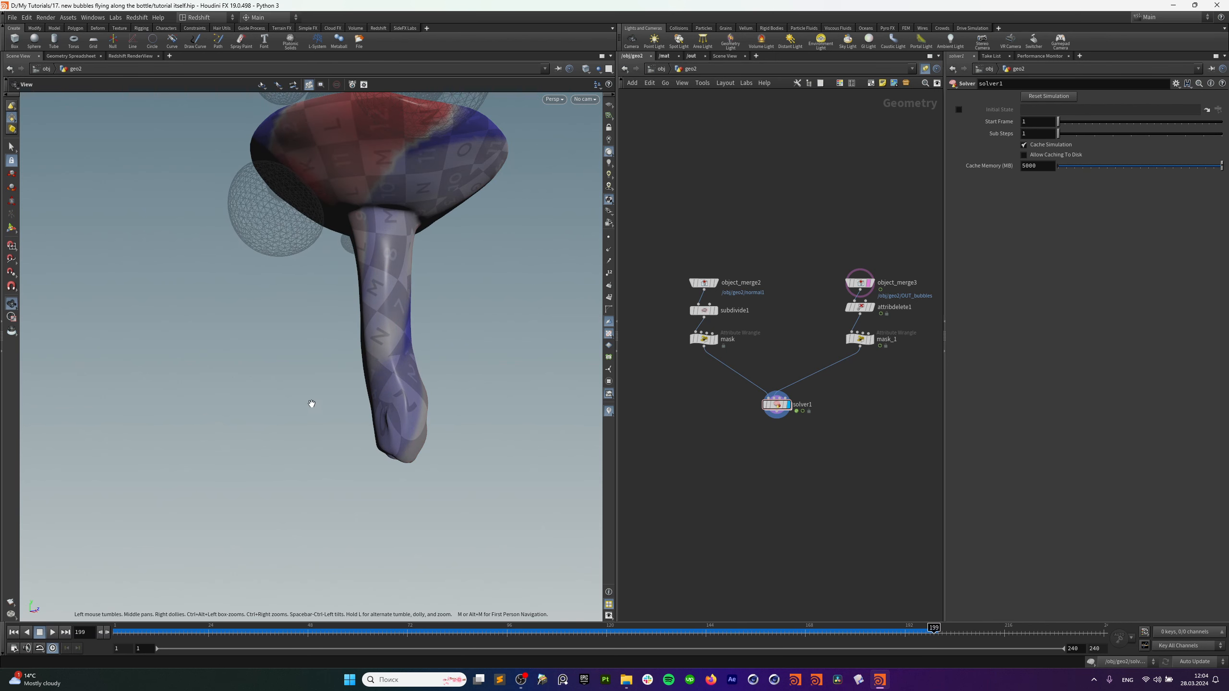
left_click_drag(355, 350, 432, 394, "alt")
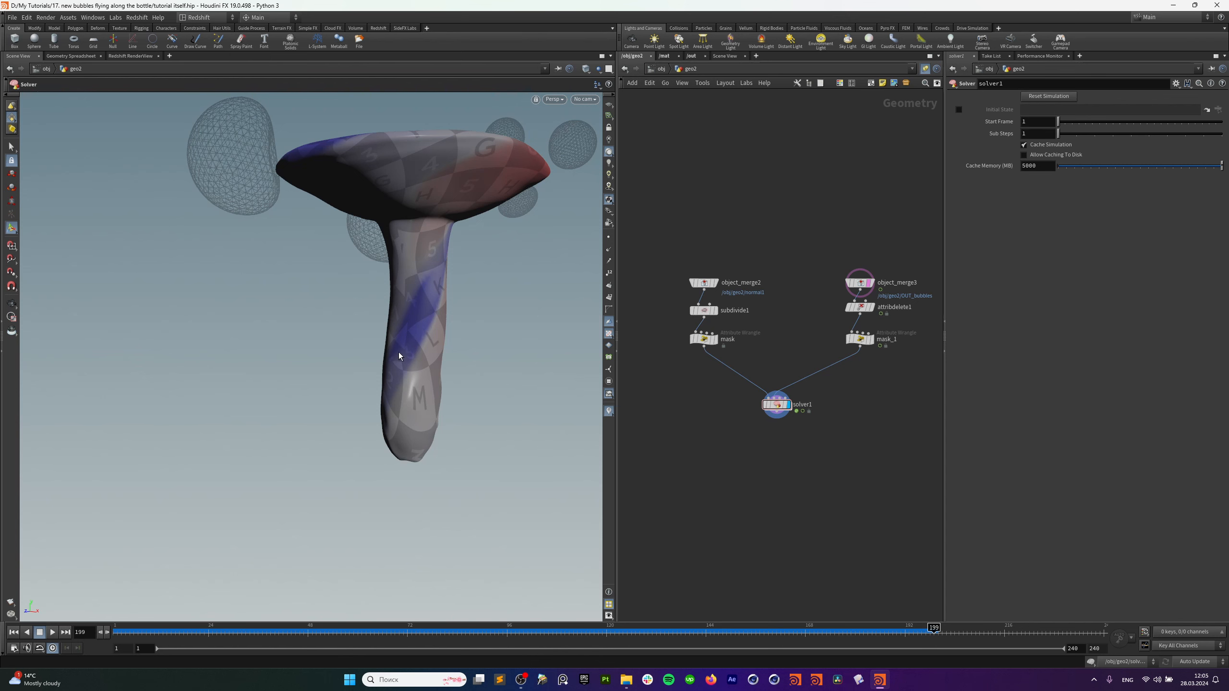
left_click_drag(399, 356, 447, 340, "alt")
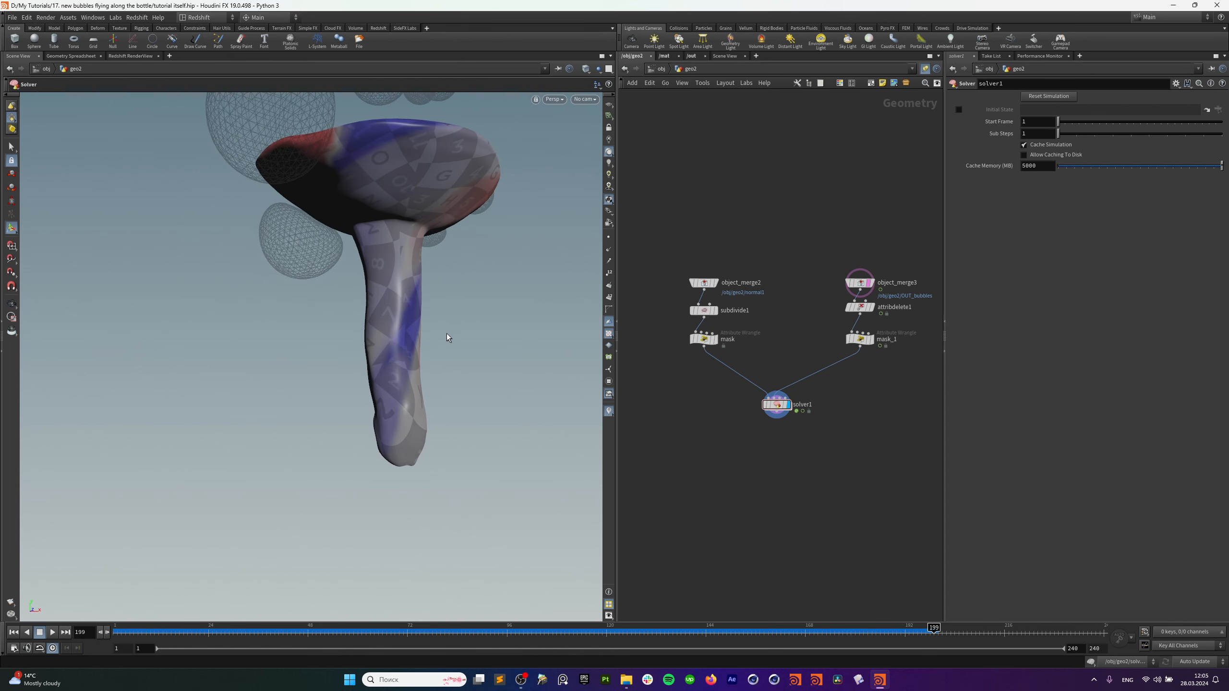
left_click(53, 633)
left_click(53, 633)
left_click_drag(398, 346, 458, 339, "alt")
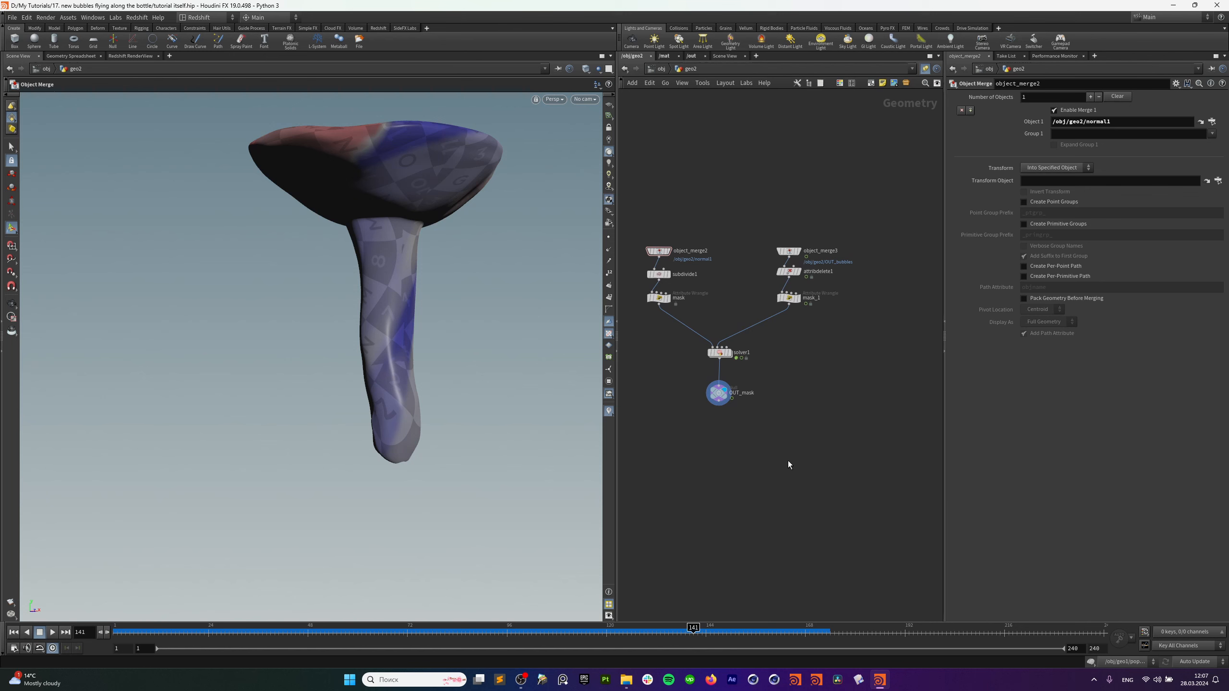
Rename object_merge3 to bubbles and object_merge2 to mushroom.
middle_click_drag(885, 388, 848, 429)
left_click_drag(455, 258, 404, 360, "alt")
left_click_drag(418, 449, 407, 405, "alt")
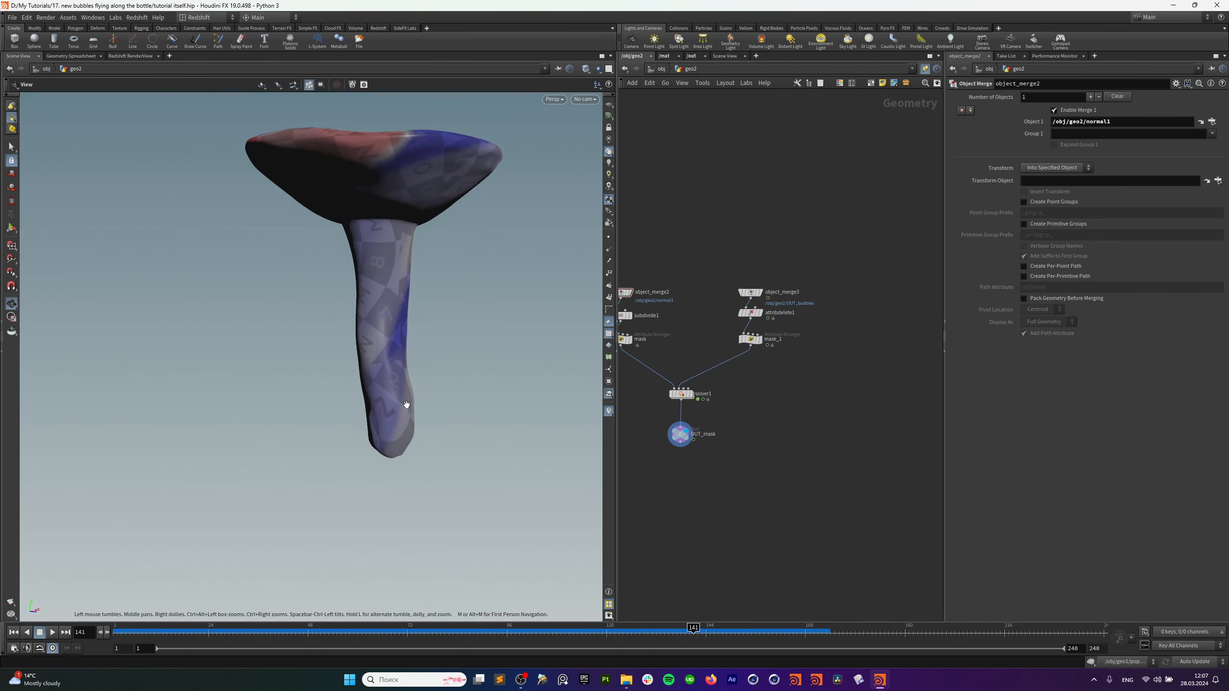
middle_click_drag(701, 277, 727, 287)
left_click_drag(660, 284, 630, 307)
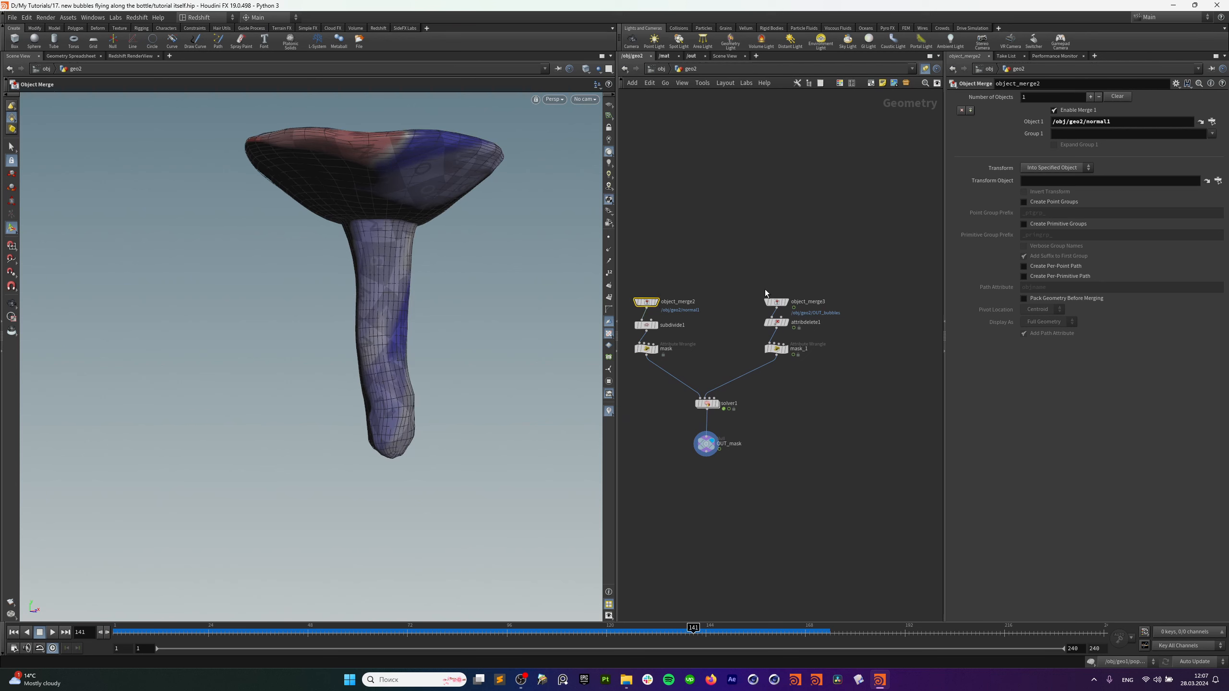
left_click_drag(813, 274, 753, 306)
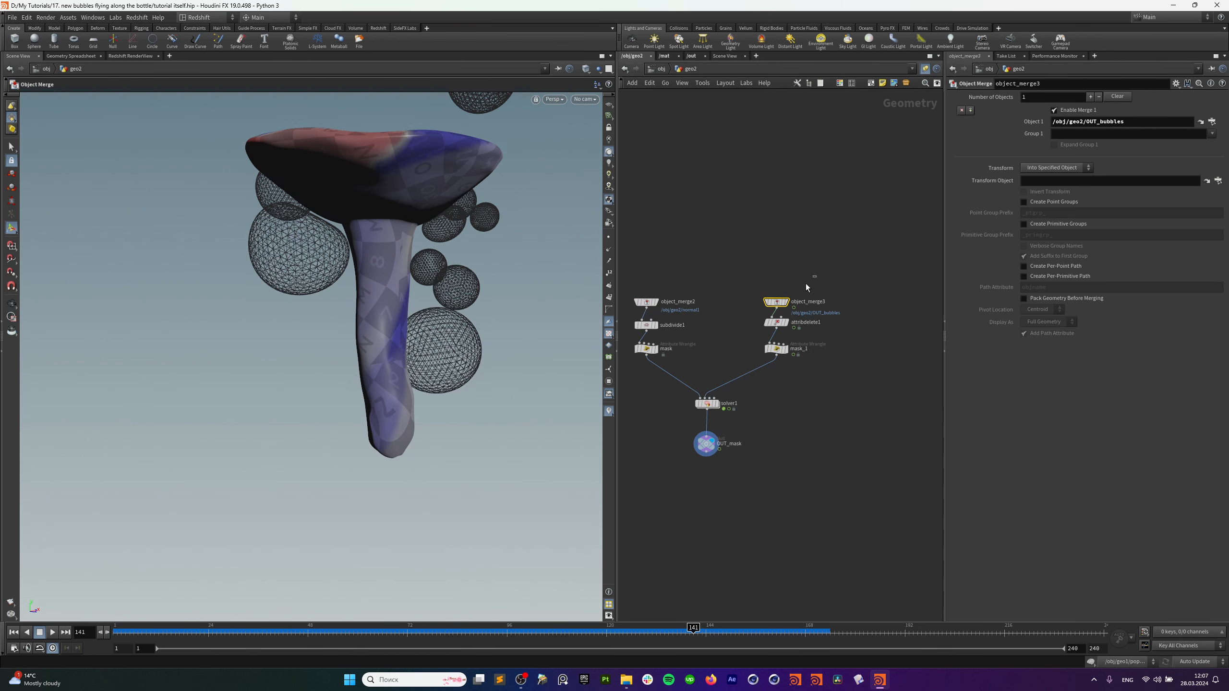
double_click(809, 302)
type("bubbles")
key("Return")
double_click(690, 302)
type("mu")
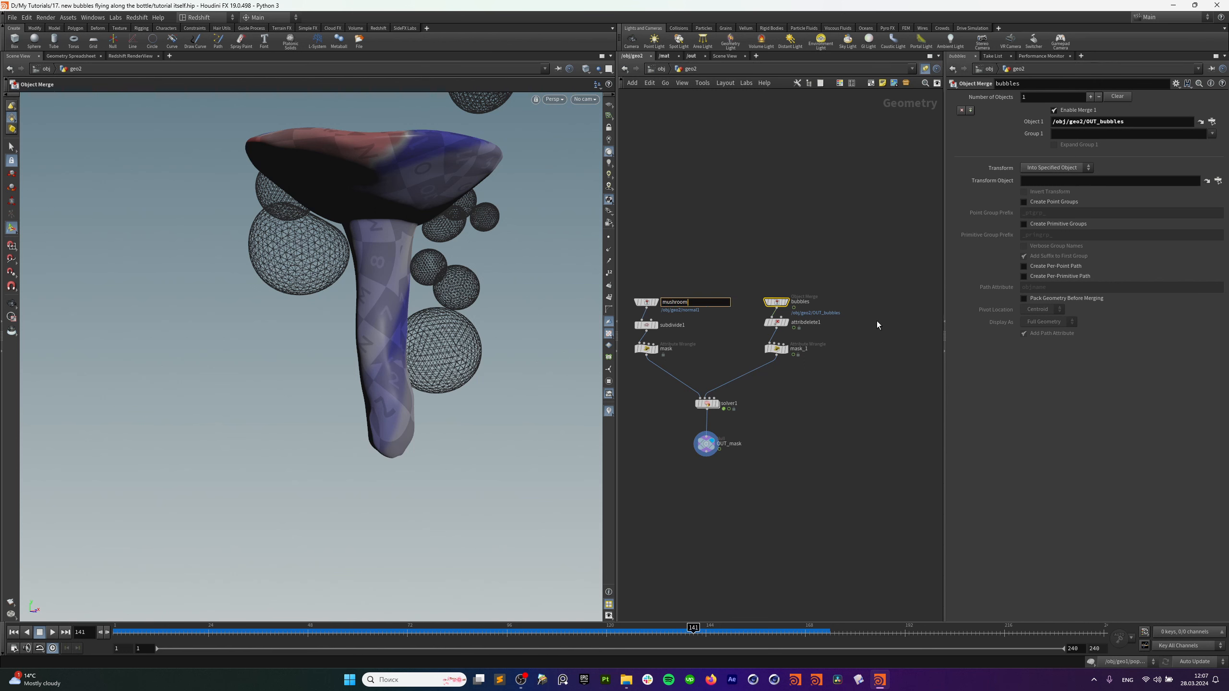
type("shroom")
key("Return")
Duplicate the bubbles node as bubbles1 and move it away from the chain.
middle_click_drag(835, 277, 818, 272)
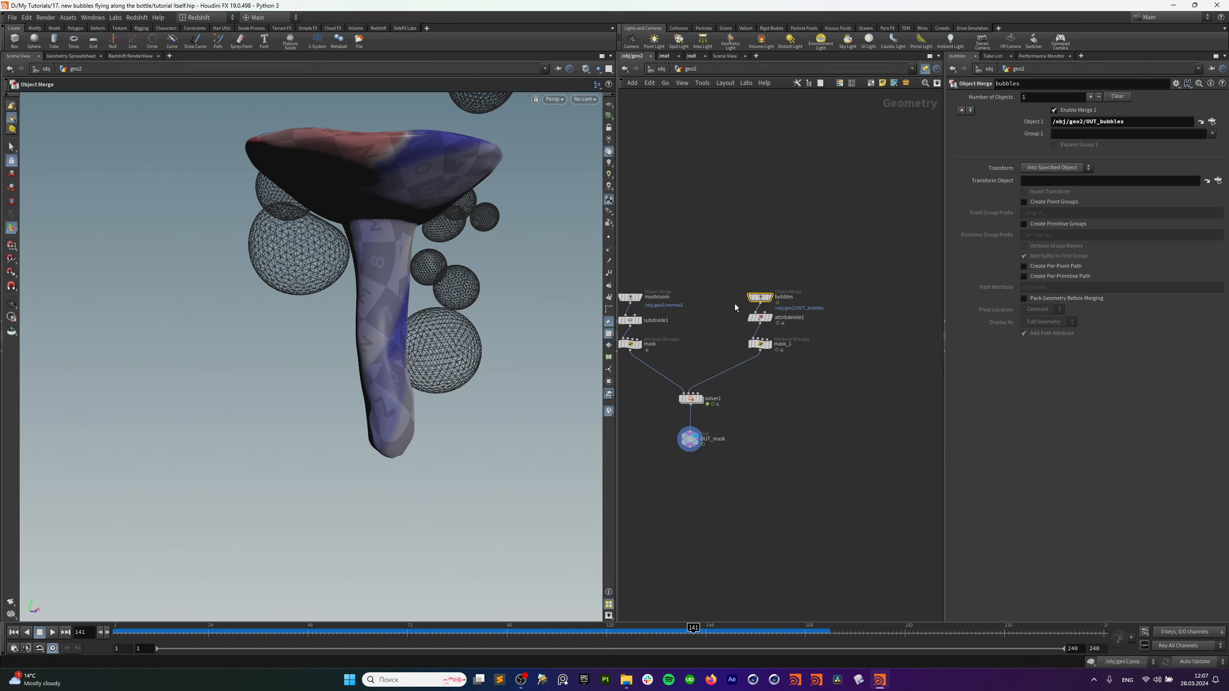
left_click_drag(722, 297, 723, 297)
left_click_drag(722, 289, 920, 293)
left_click(755, 298)
middle_click_drag(908, 330, 757, 362)
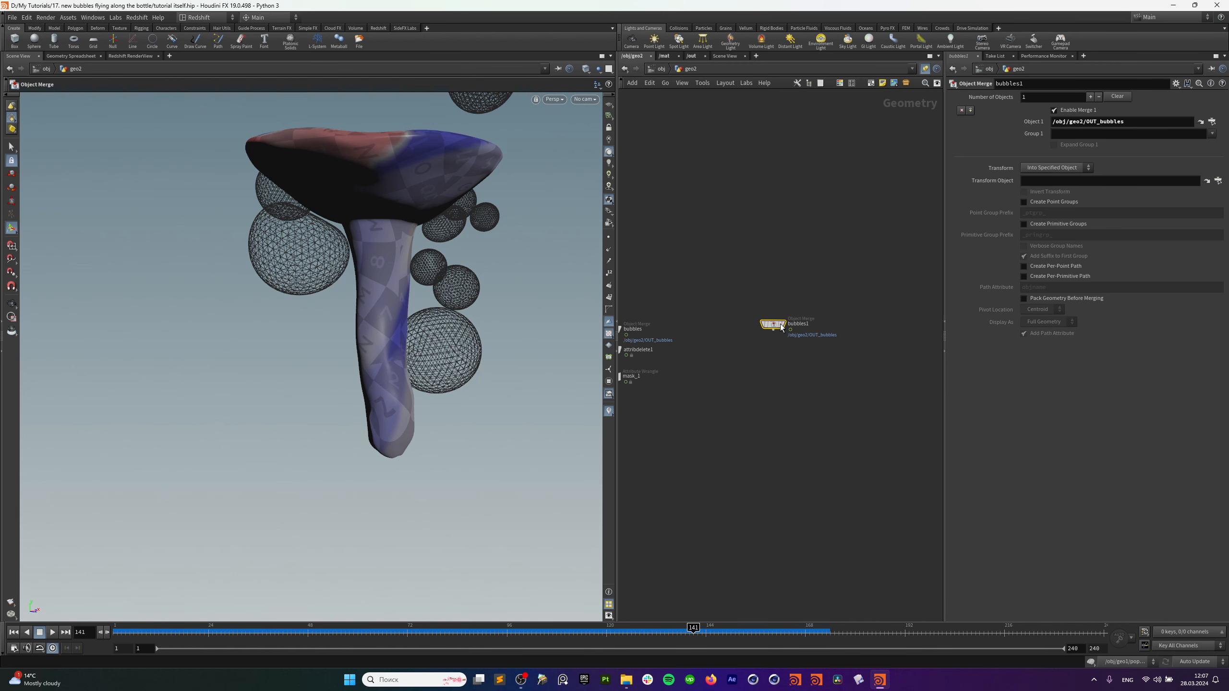
left_click_drag(781, 327, 832, 327)
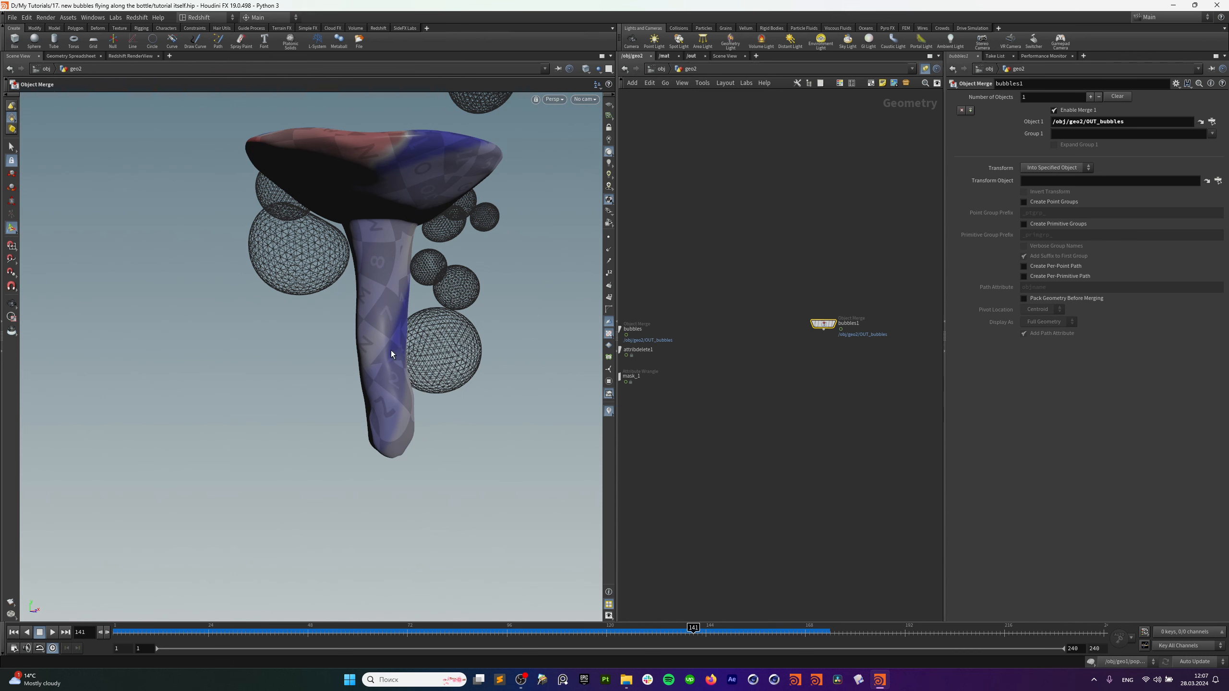
Orbit the mushroom view and pan the network until only bubbles1 shows.
left_click_drag(401, 358, 356, 356, "alt")
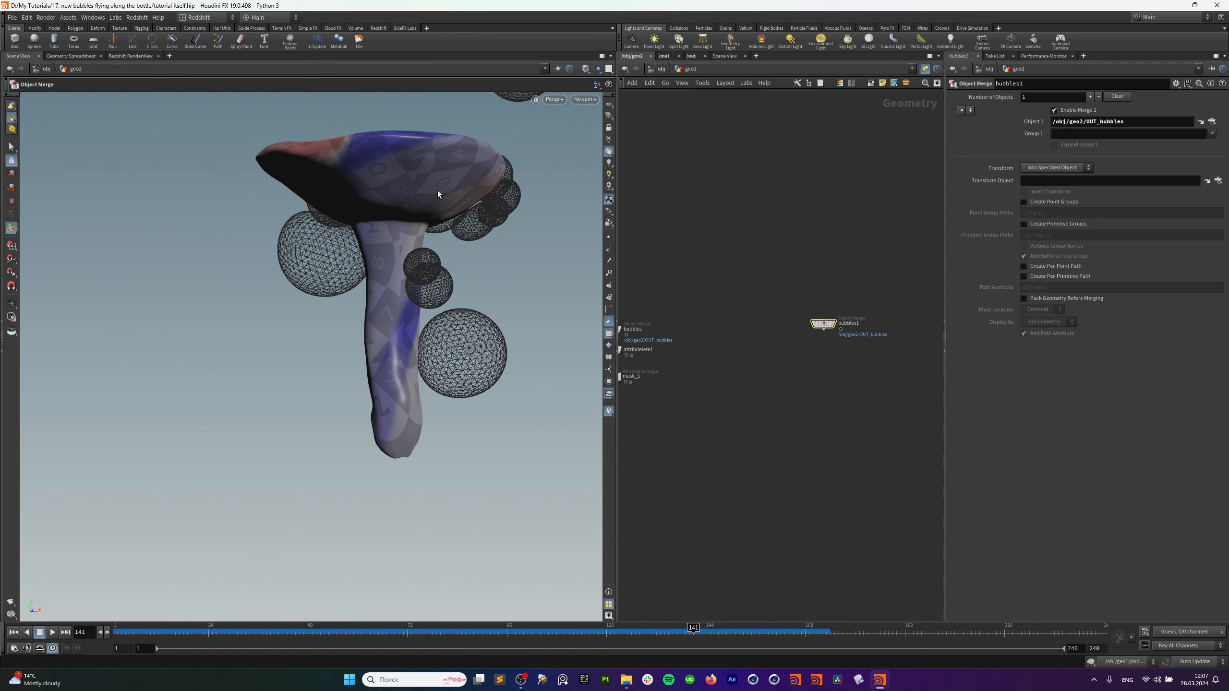
left_click_drag(423, 173, 452, 194, "alt")
middle_click_drag(744, 385, 939, 351)
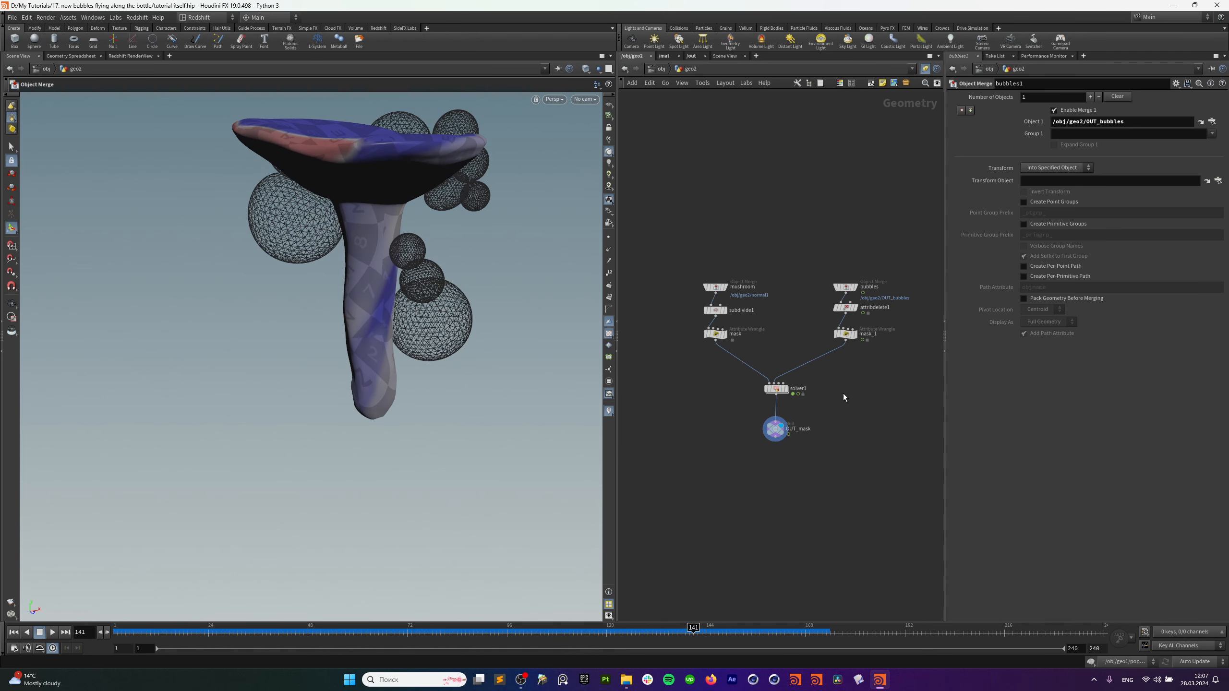
middle_click_drag(721, 415, 919, 401)
middle_click_drag(835, 410, 659, 377)
middle_click_drag(850, 403, 659, 420)
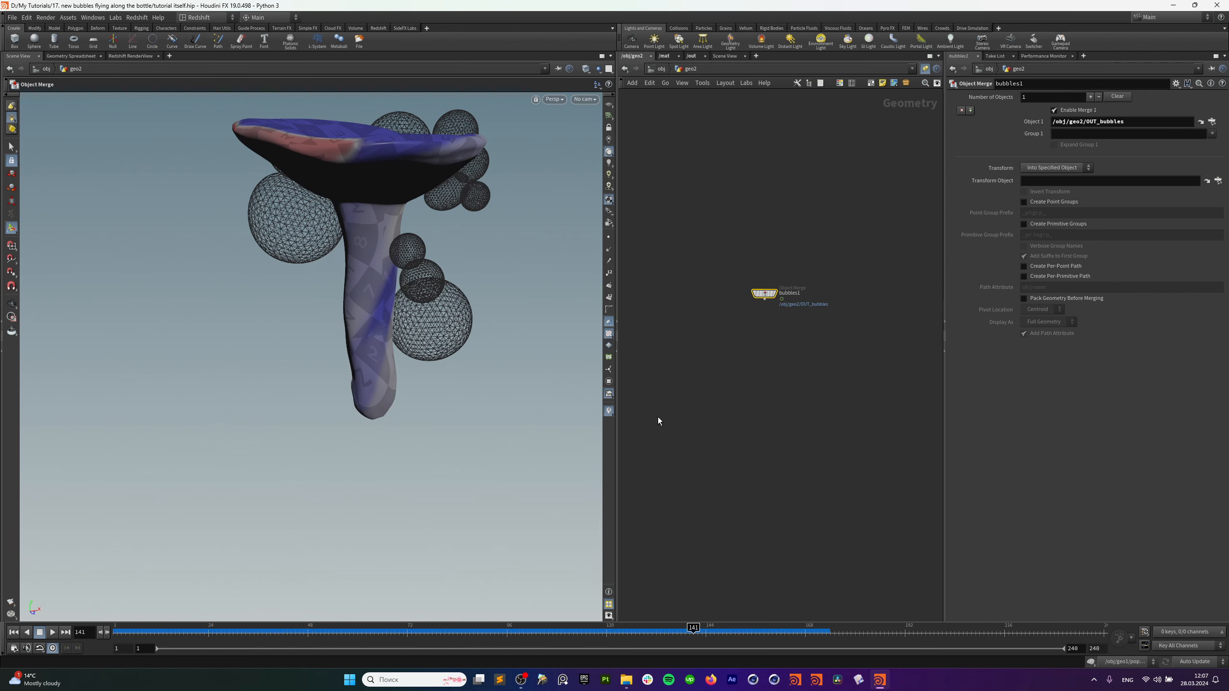
middle_click_drag(805, 388, 763, 406)
left_click_drag(374, 339, 378, 258, "alt")
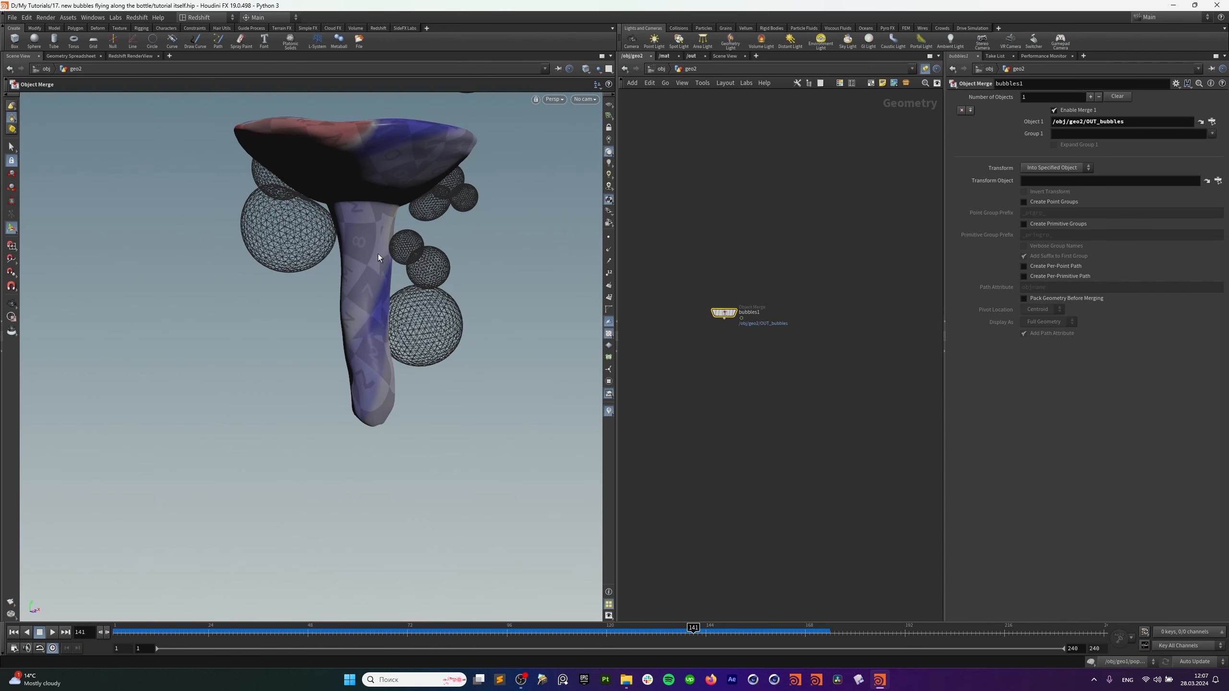
Add a POP Network below bubbles1, wire bubbles1 into it, and display it.
left_click(741, 347)
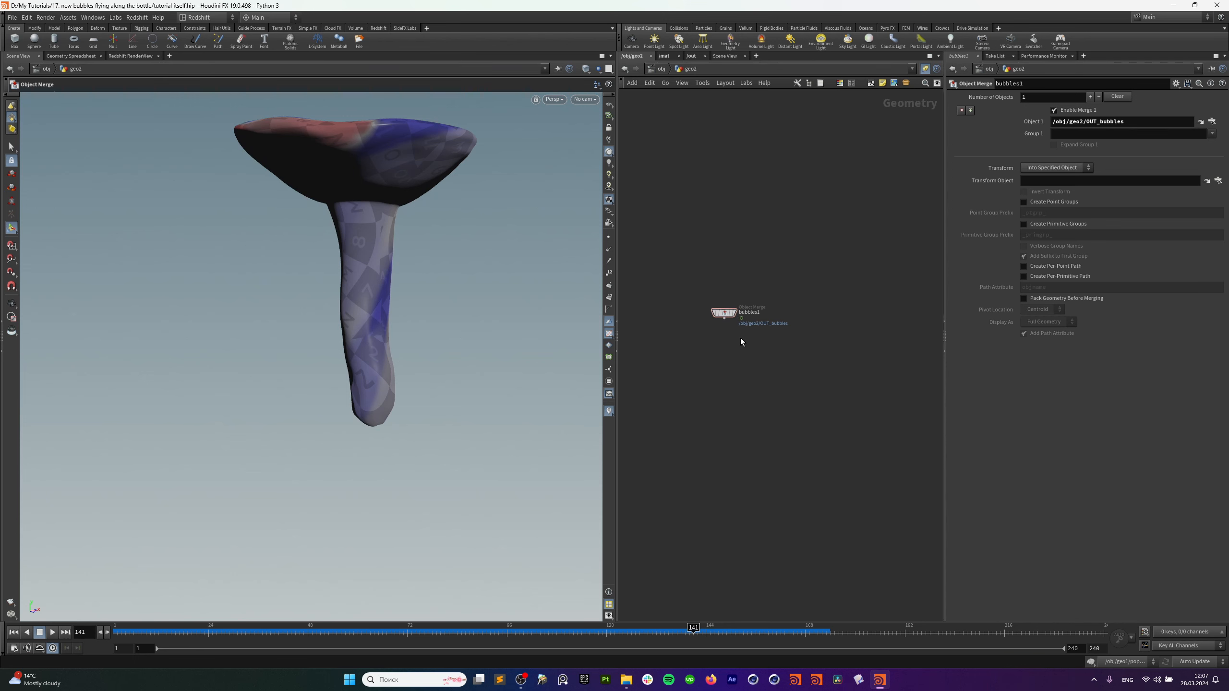
key("Tab")
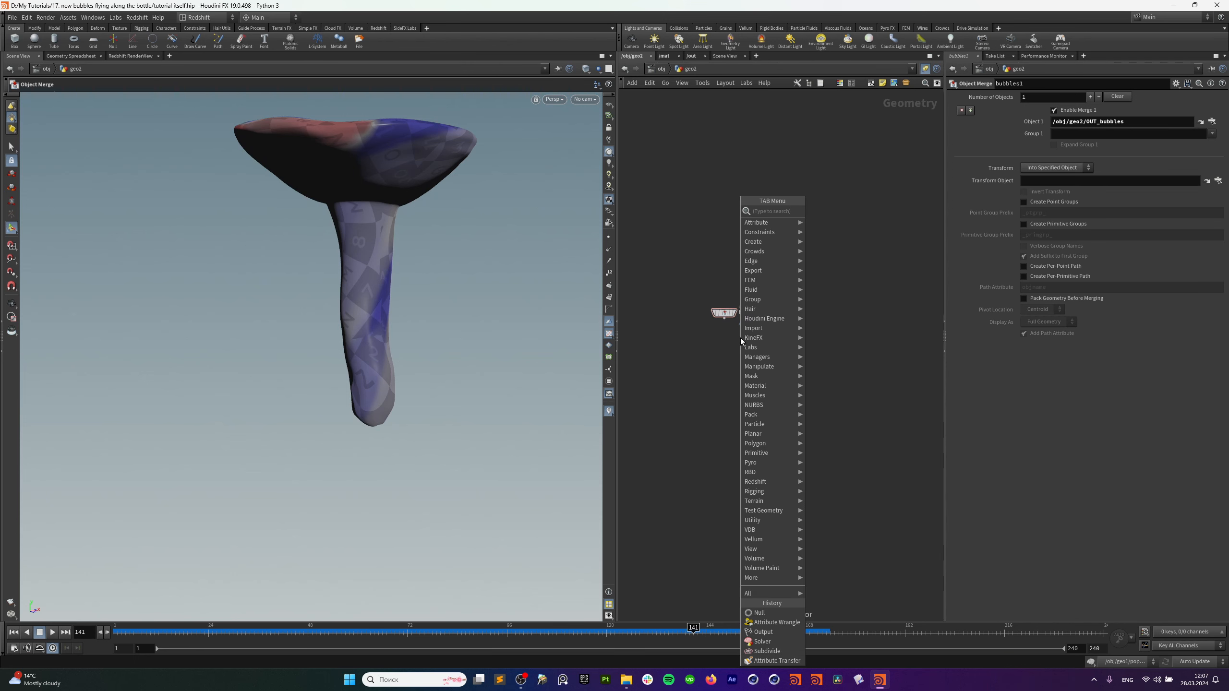
type("pop net")
left_click(836, 212)
left_click(732, 349)
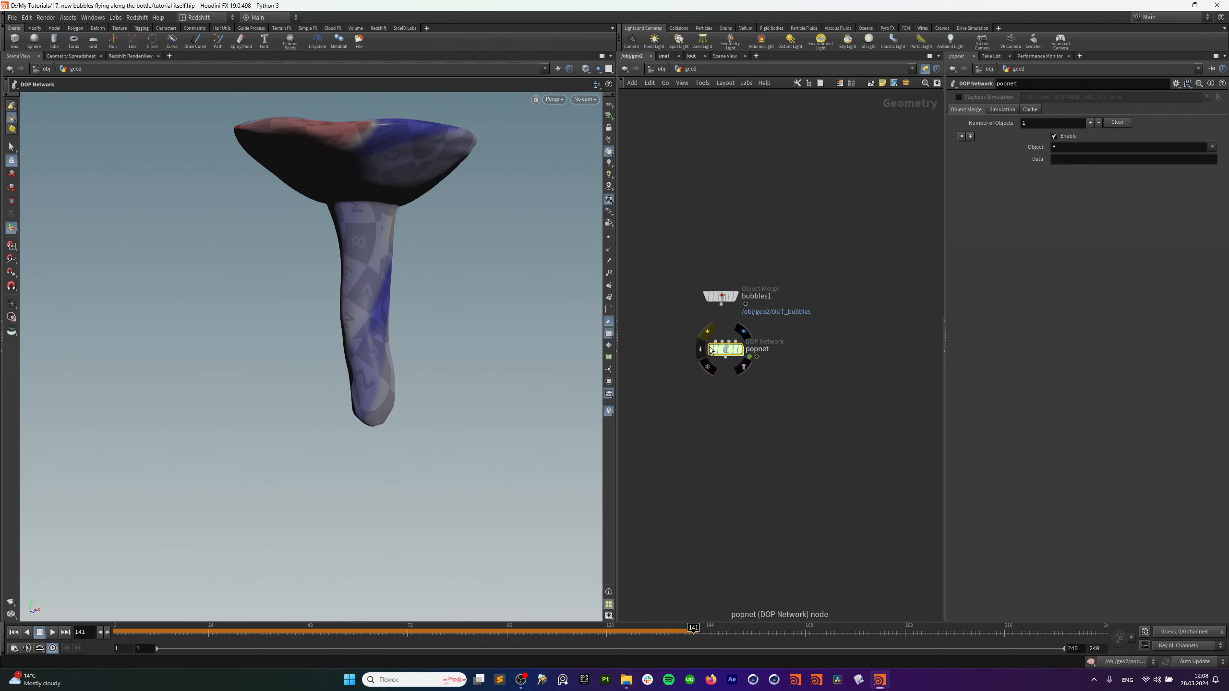
left_click_drag(721, 304, 722, 356)
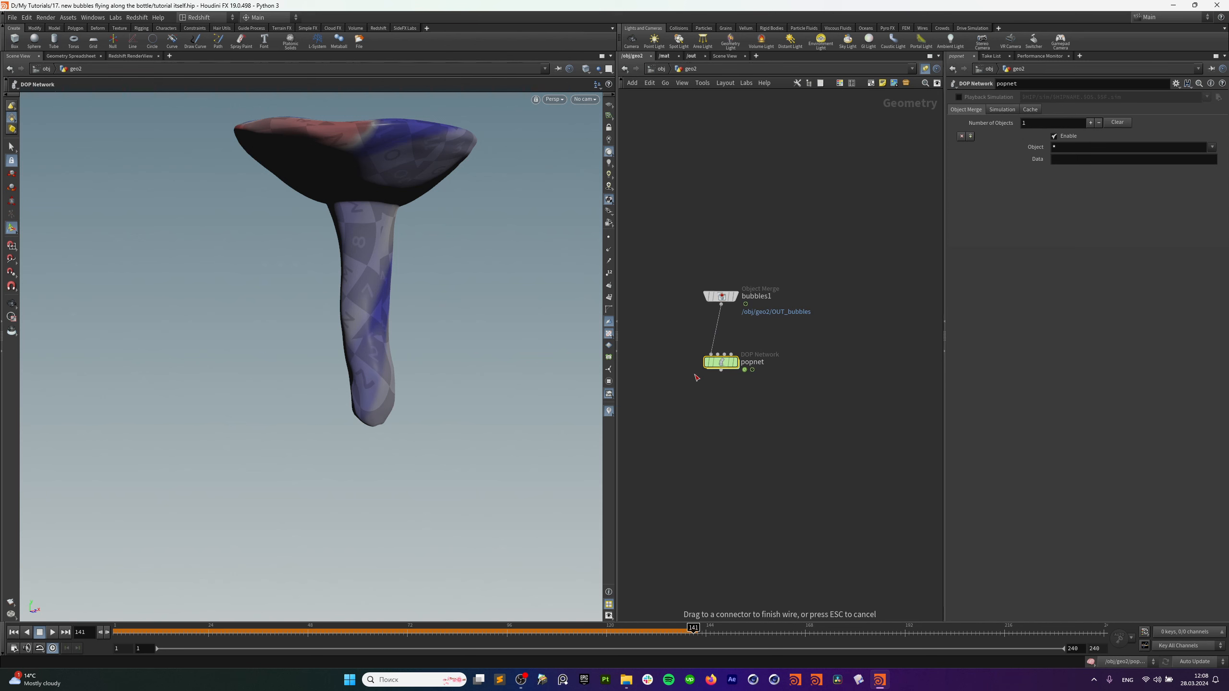
left_click(737, 362)
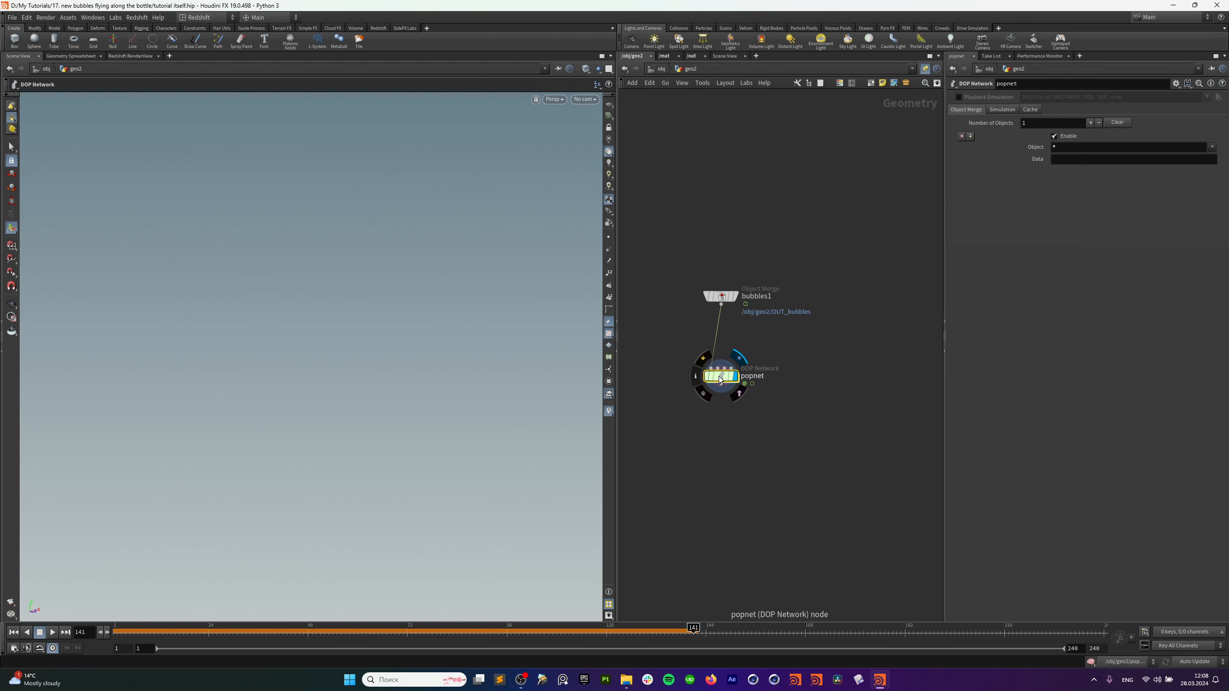
Dive inside popnet and move source_first_input well above the merge node.
double_click(721, 375)
left_click_drag(823, 353, 824, 174)
middle_click_drag(910, 277, 856, 357)
scroll(856, 357, "up", 1)
scroll(856, 360, "up", 2)
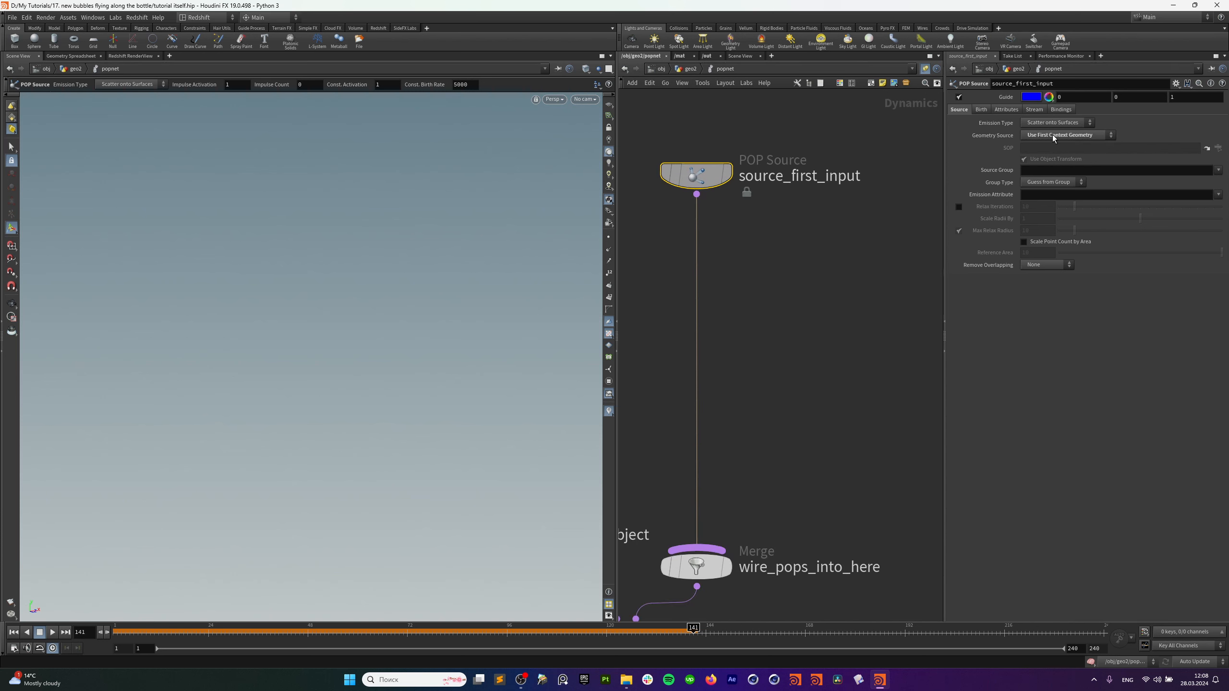
Play the particle simulation from frame 1 and hide the blue guide spheres.
left_click(26, 633)
left_click(13, 632)
left_click(52, 632)
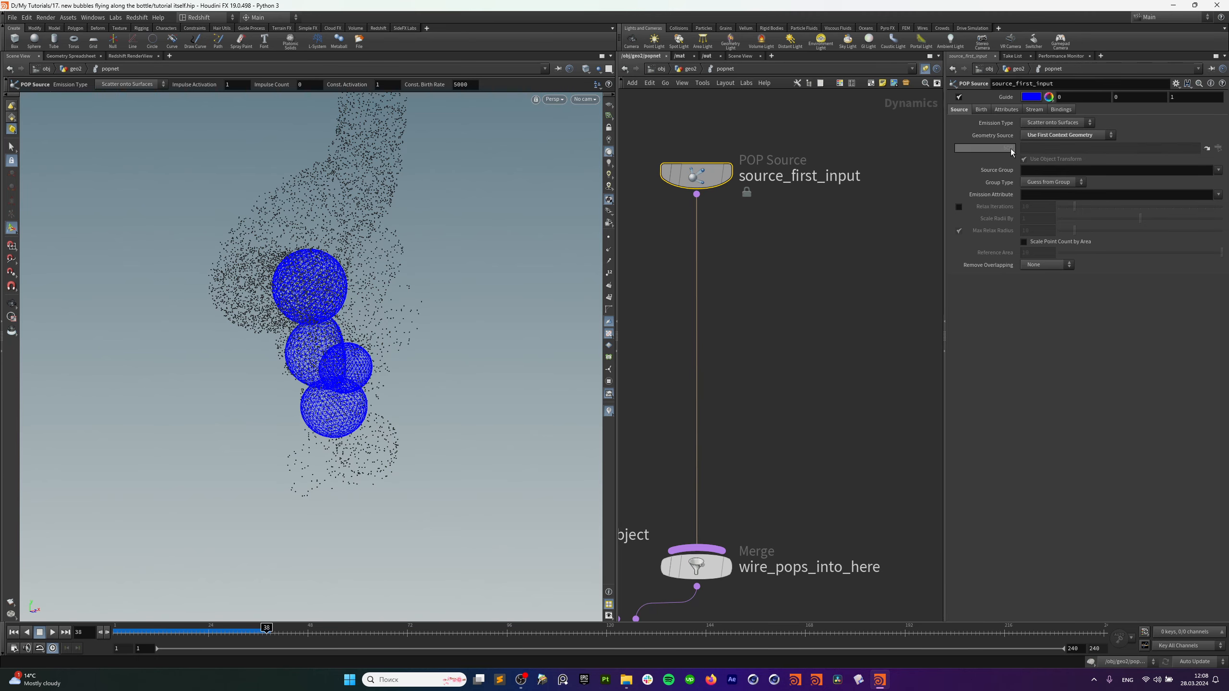
scroll(420, 397, "down", 3)
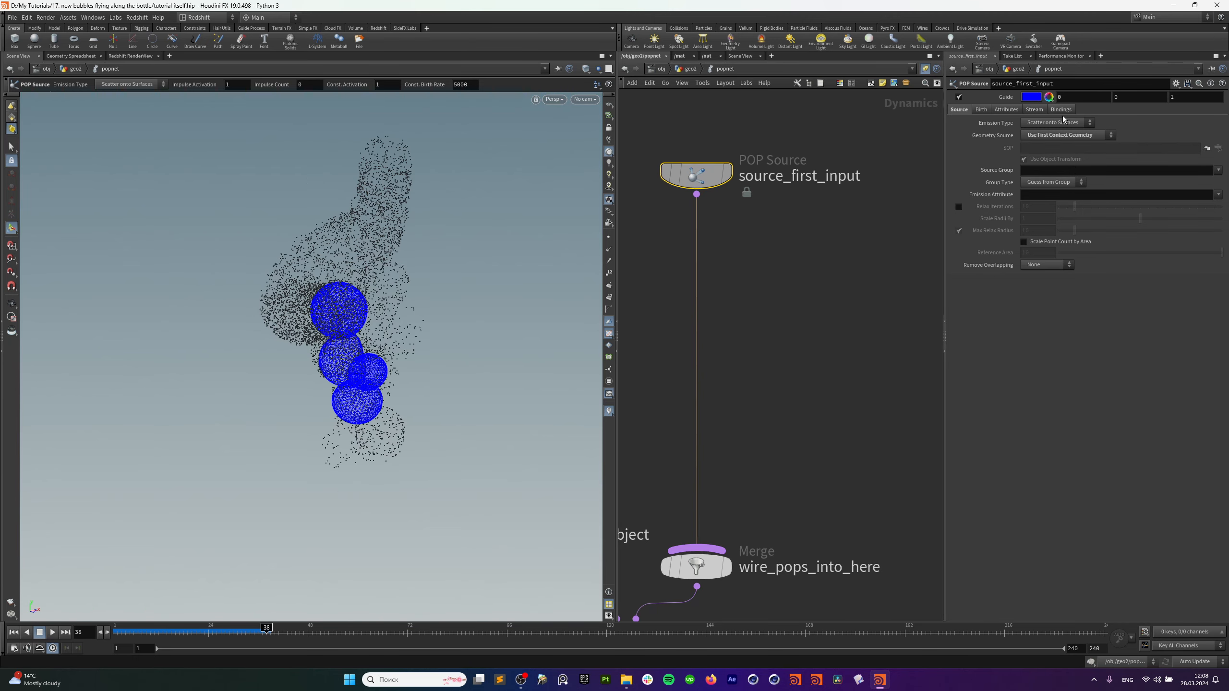
left_click(986, 98)
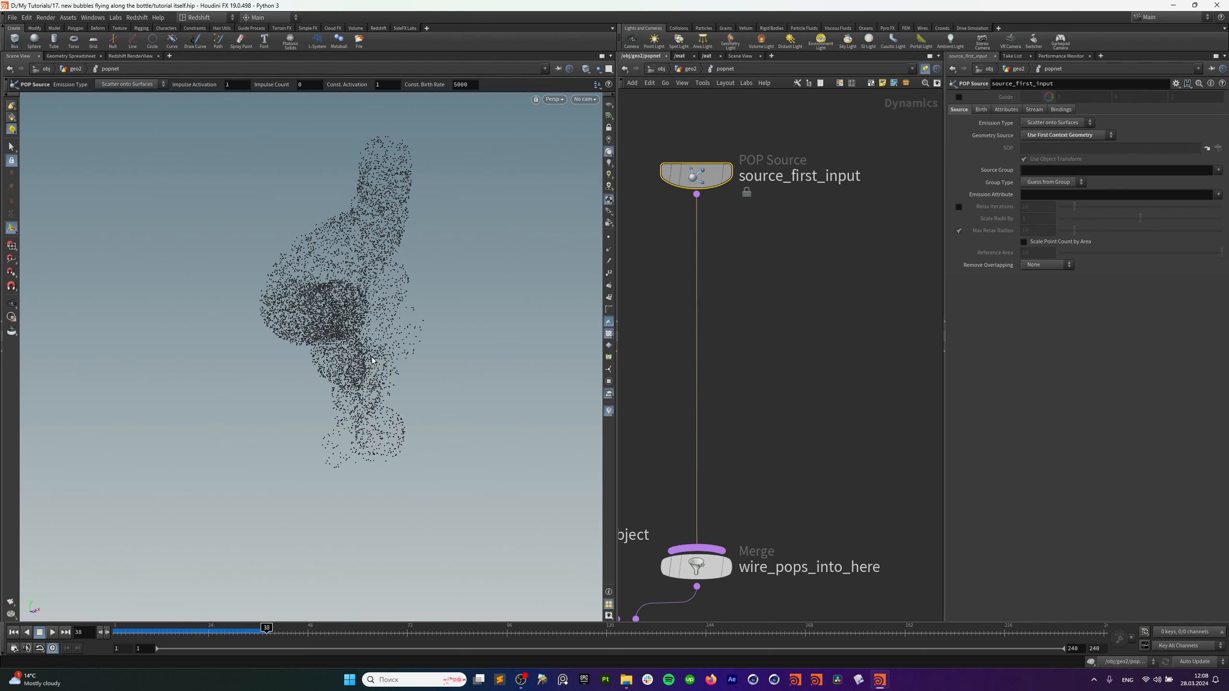
Set source_first_input's Const. Birth Rate to 500 and replay the simulation.
left_click(986, 109)
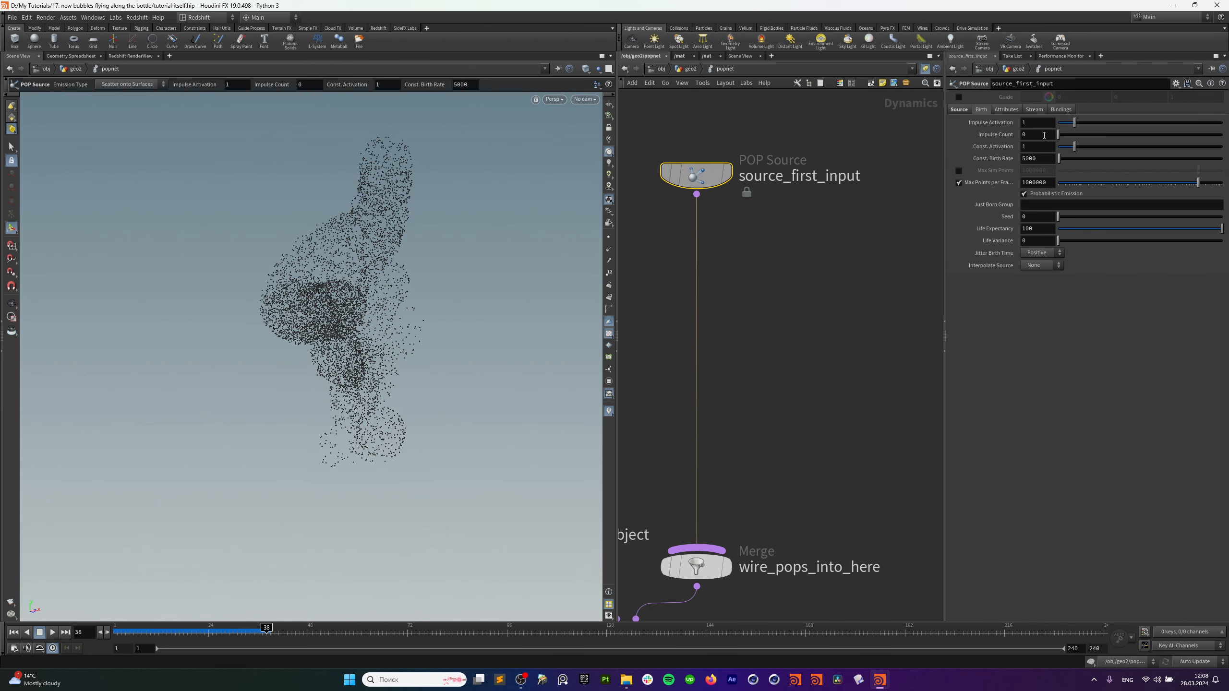
type("500")
key("Return")
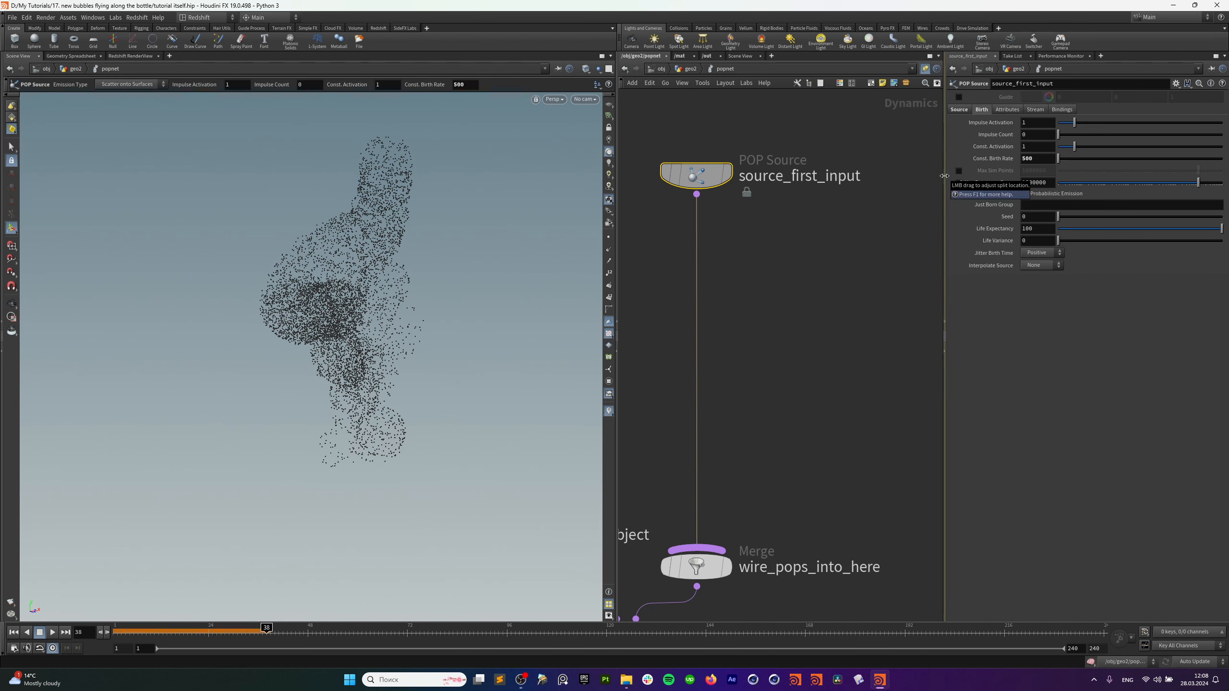
left_click(12, 633)
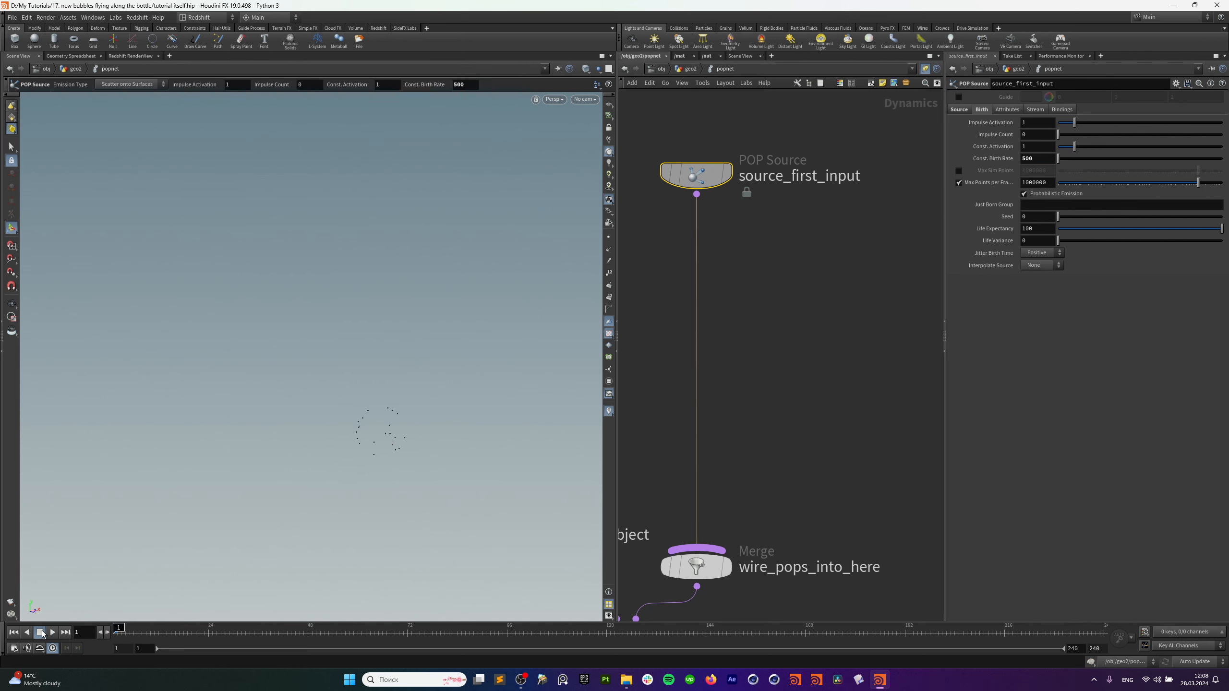
left_click(52, 633)
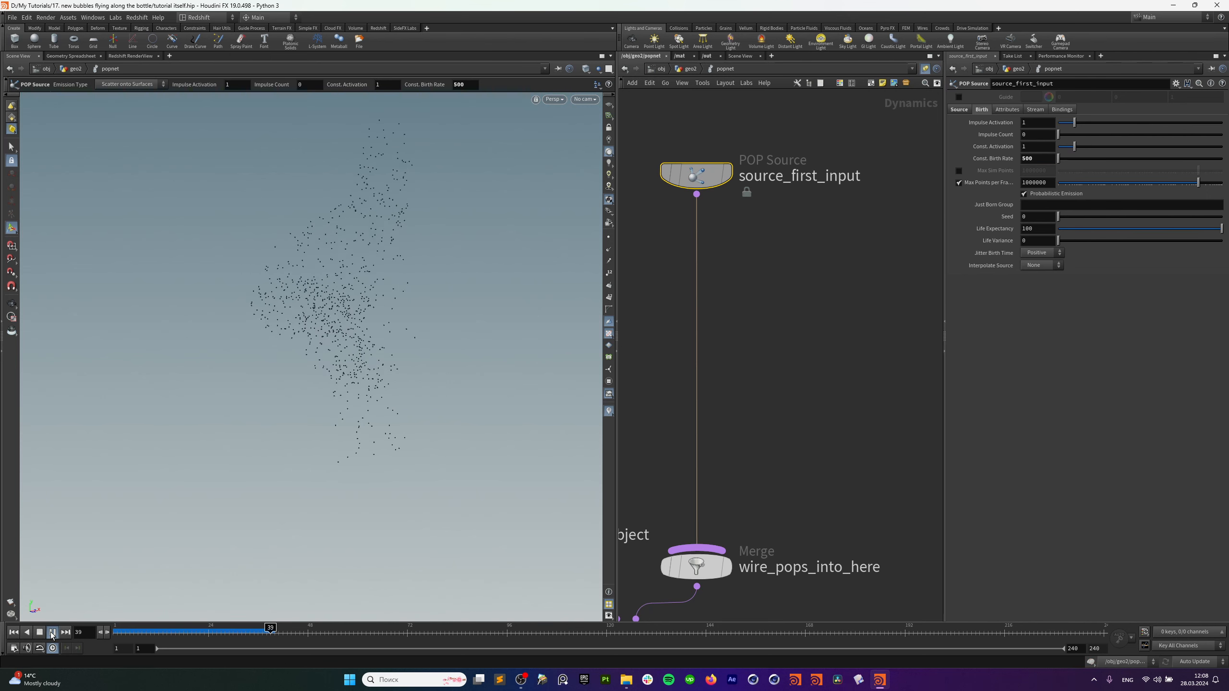
left_click(52, 633)
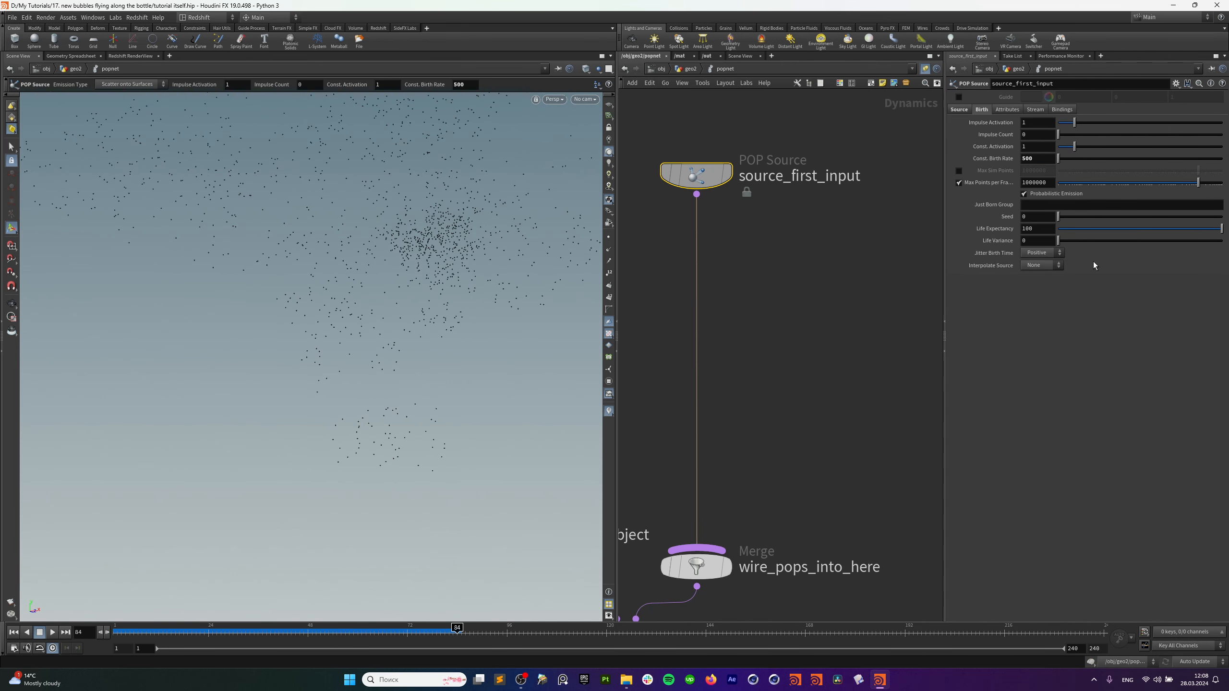
Set Inherit Velocity to 0.1, replay to frame 68, and orbit the particle cloud.
left_click(1013, 110)
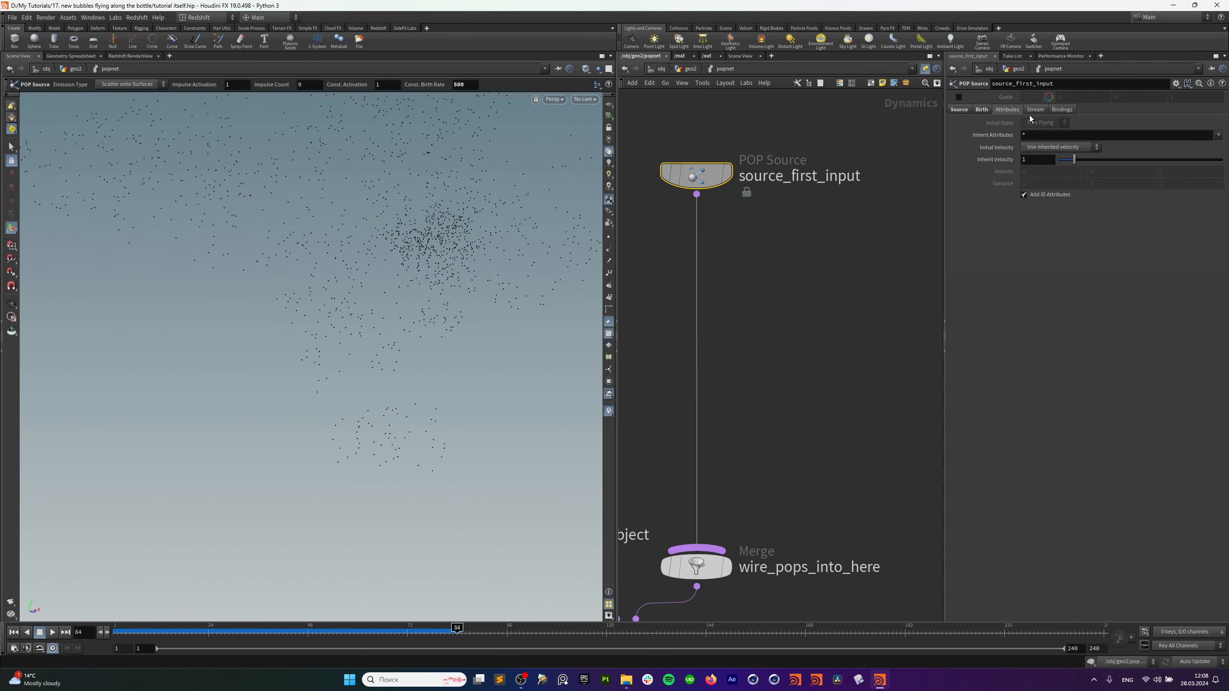
left_click(1039, 160)
type("0.1")
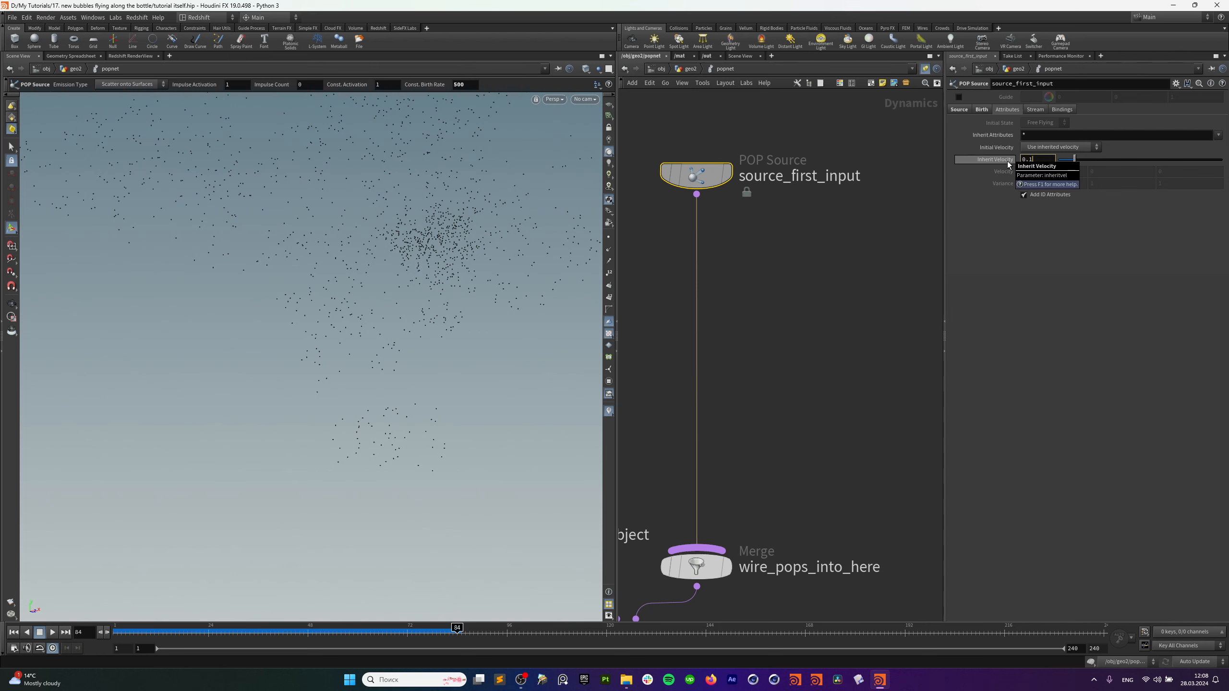
key("Return")
left_click(13, 632)
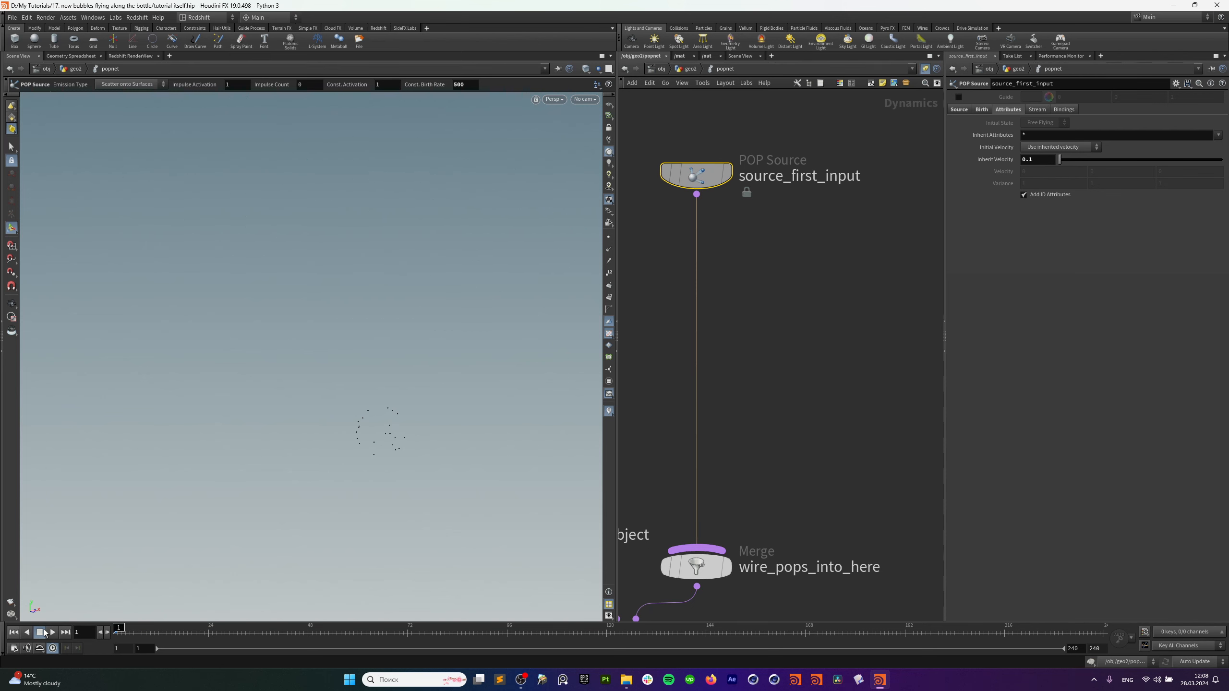
left_click(53, 632)
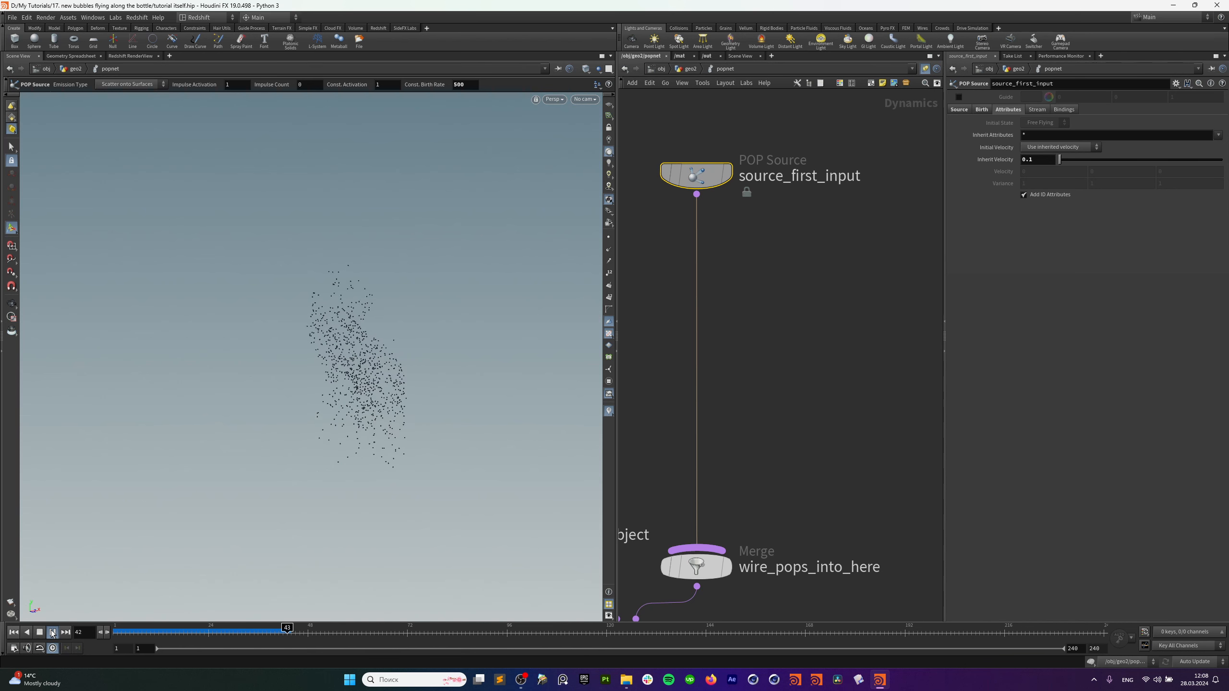
left_click(52, 633)
key("Escape")
mouse_move(374, 354)
left_mouse_down("alt")
mouse_move(438, 341)
mouse_move(357, 340)
mouse_move(370, 341)
left_mouse_up("alt")
middle_click_drag(806, 282, 842, 273)
scroll(832, 271, "down", 3)
Insert a POP Wind node on the source_first_input-to-merge wire.
key("Tab")
type("p")
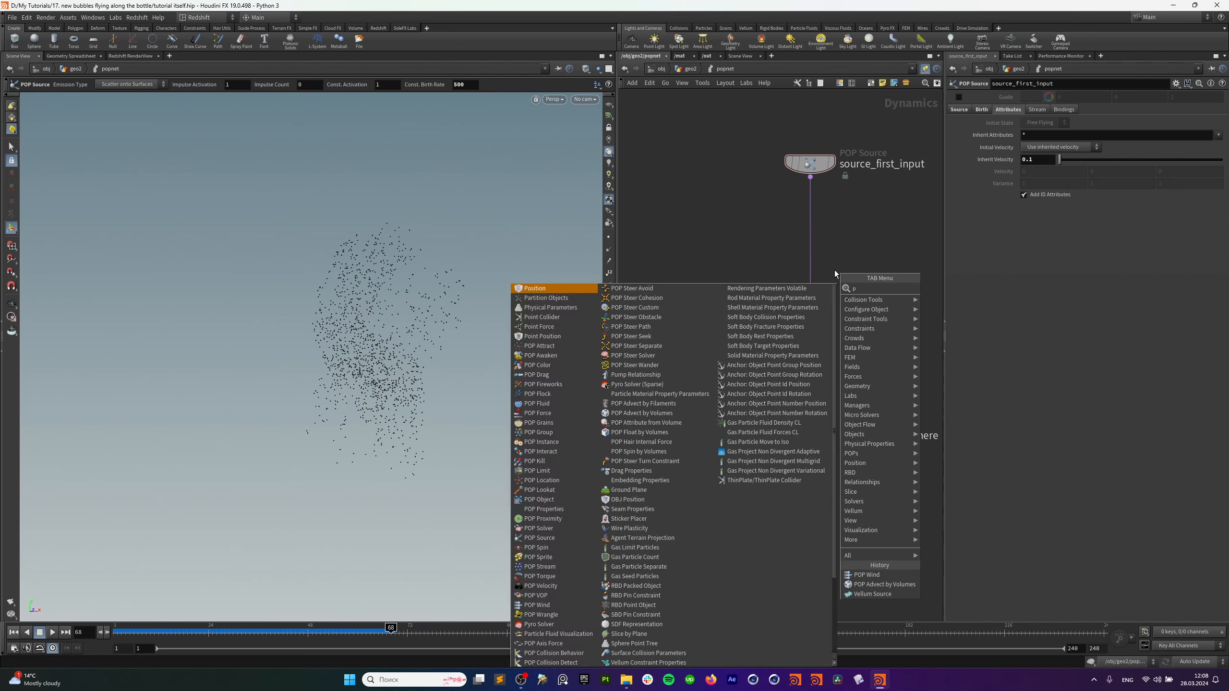
type("op wi")
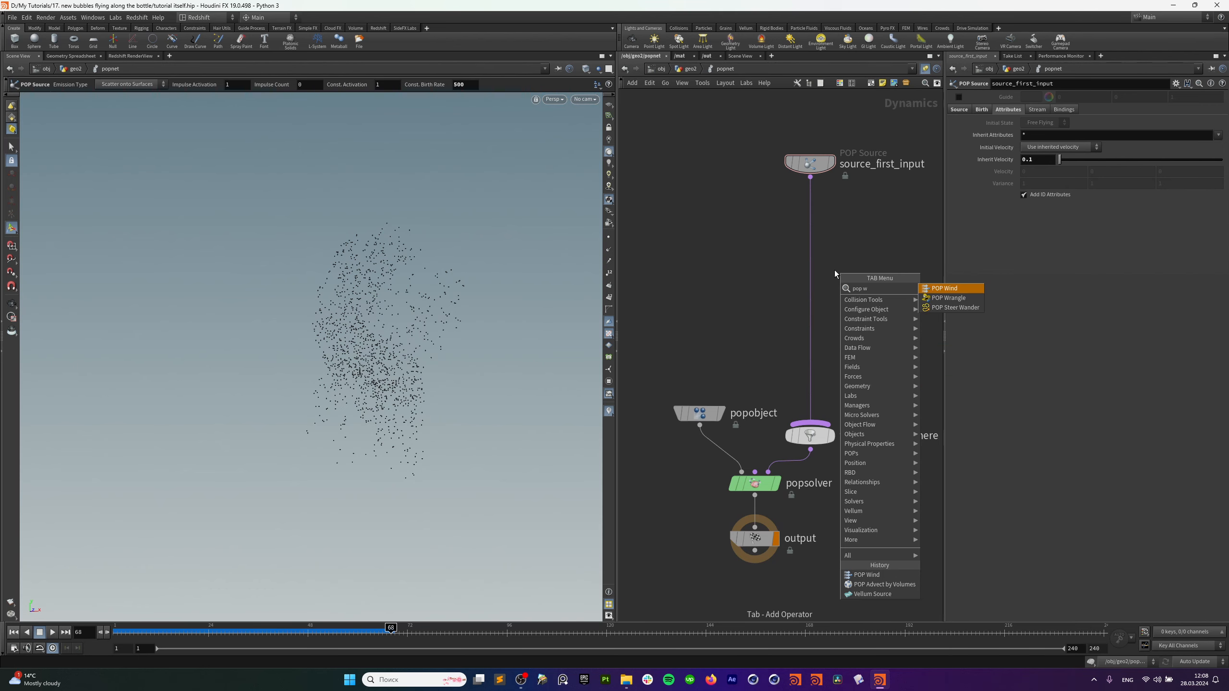
left_click(925, 289)
left_click(811, 356)
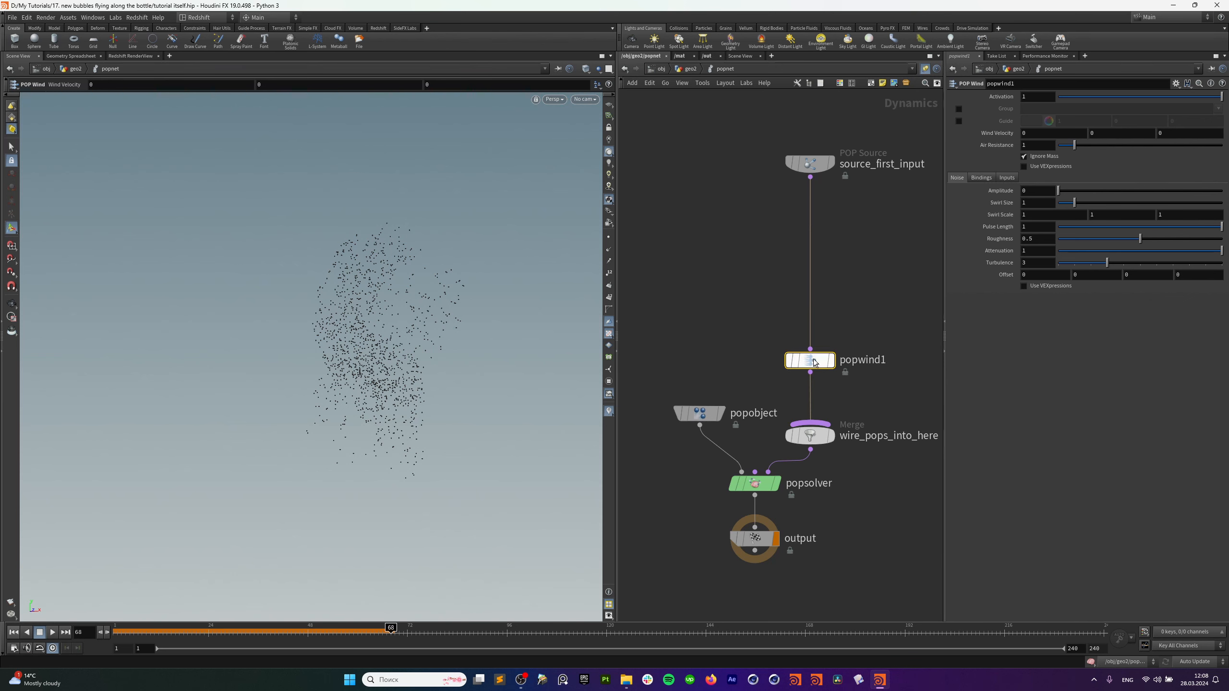
Raise the wind amplitude and swirl size (0.88, then 1.06) and replay the simulation.
left_click_drag(1058, 190, 1065, 191)
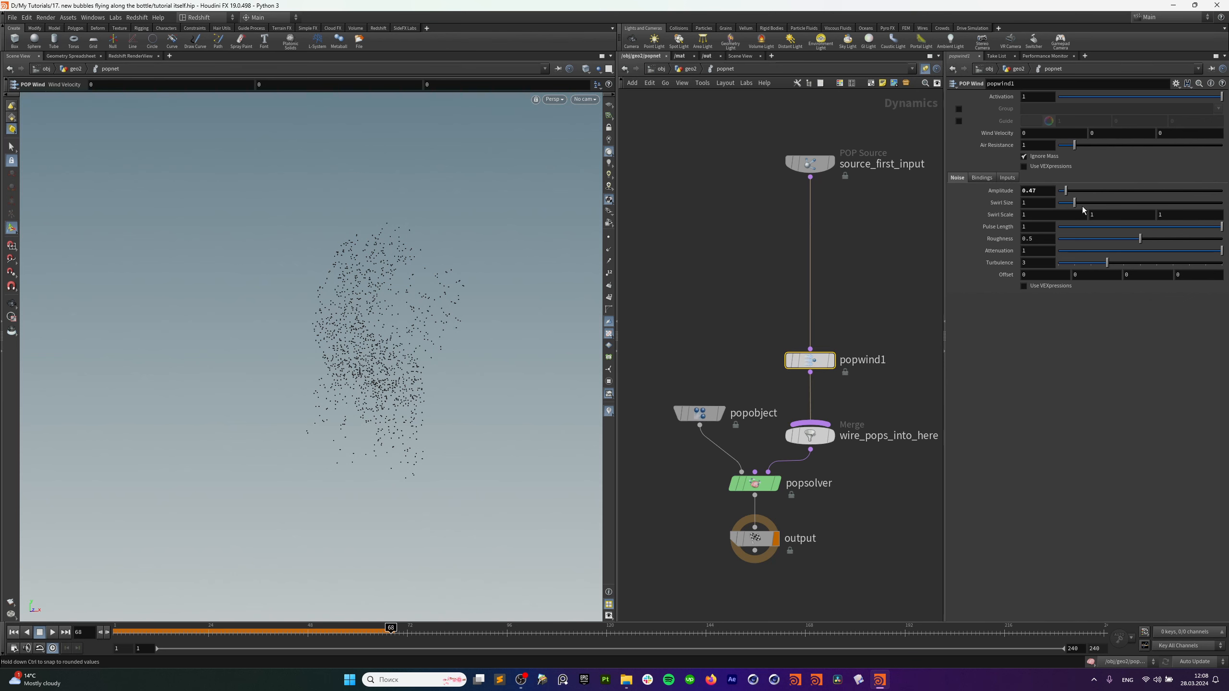
left_click_drag(1073, 208, 1073, 208)
left_click(15, 634)
left_click(52, 634)
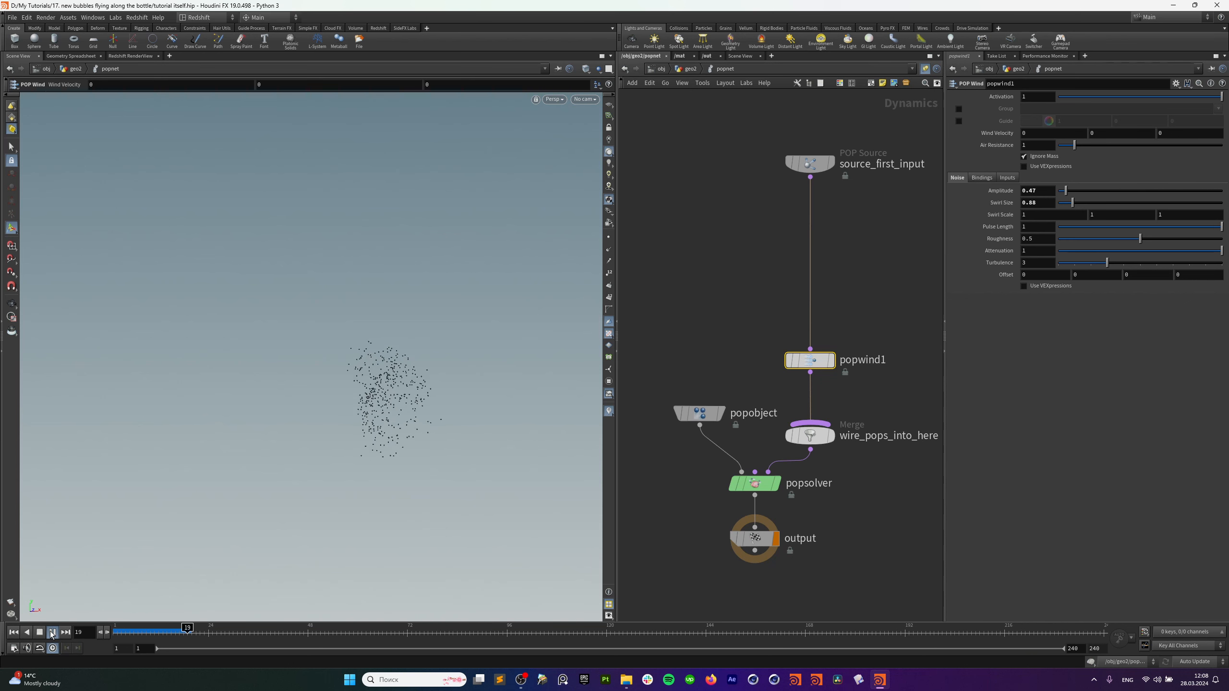
left_click(52, 634)
left_click_drag(1073, 203, 1077, 210)
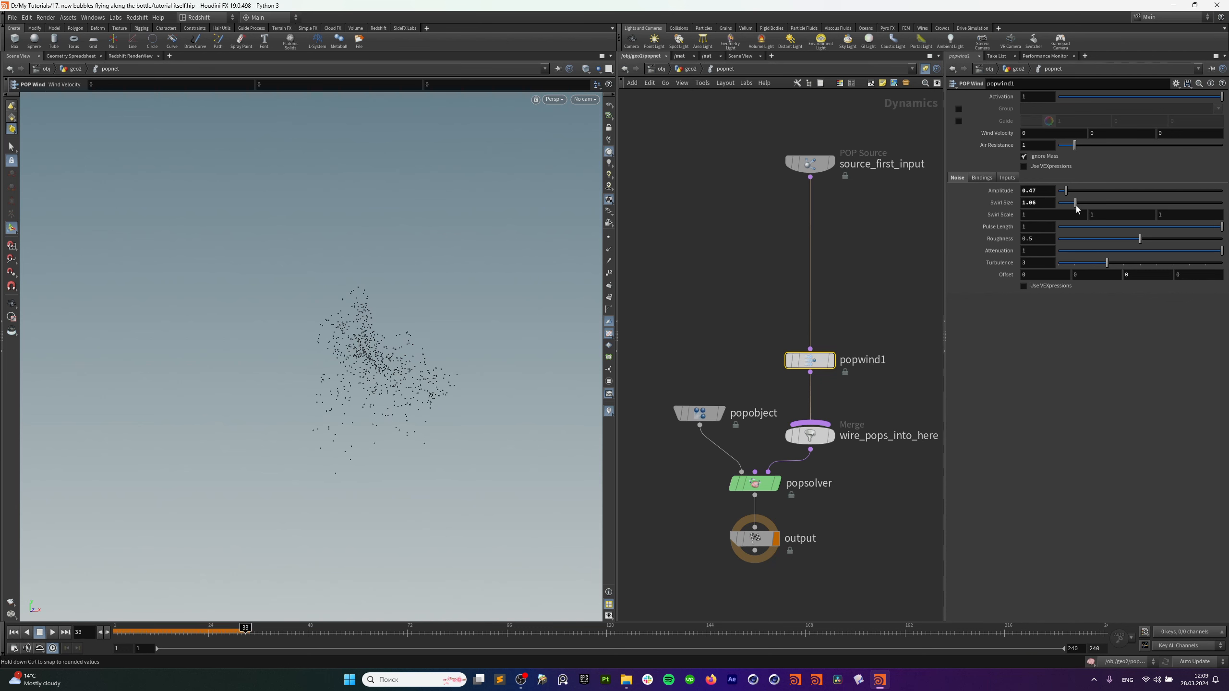
left_click(13, 632)
left_click(52, 632)
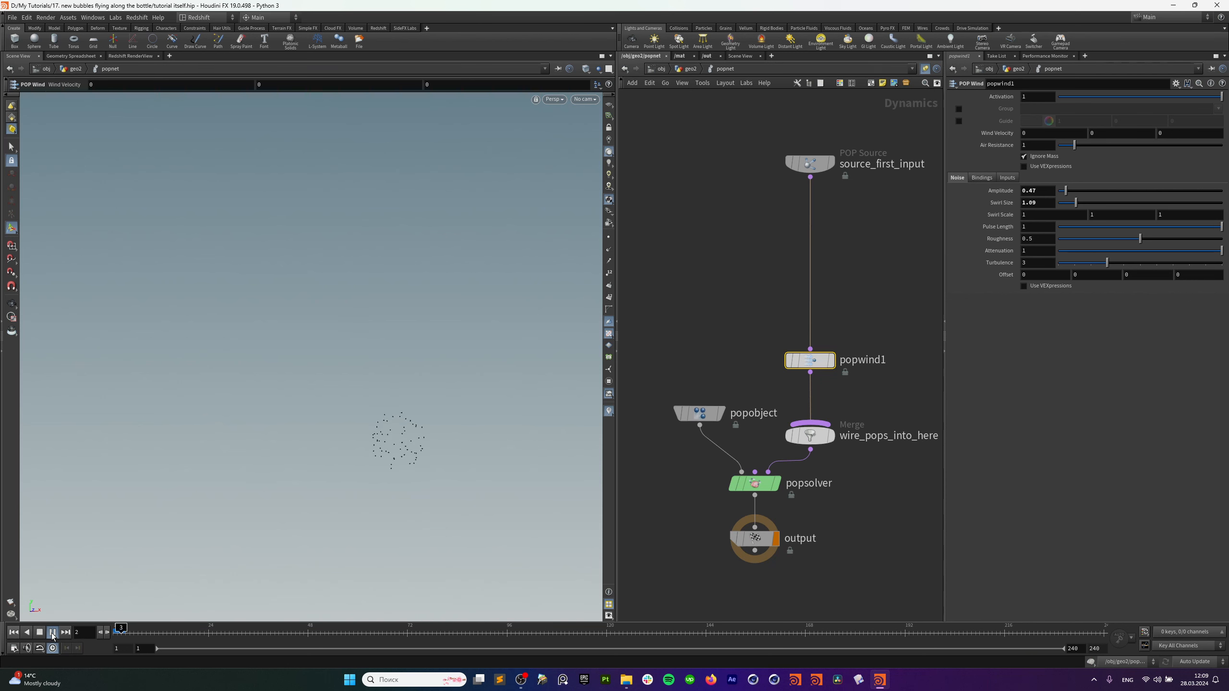
Set Wind Velocity Y to -0.2 and replay the simulation.
left_click(1107, 129)
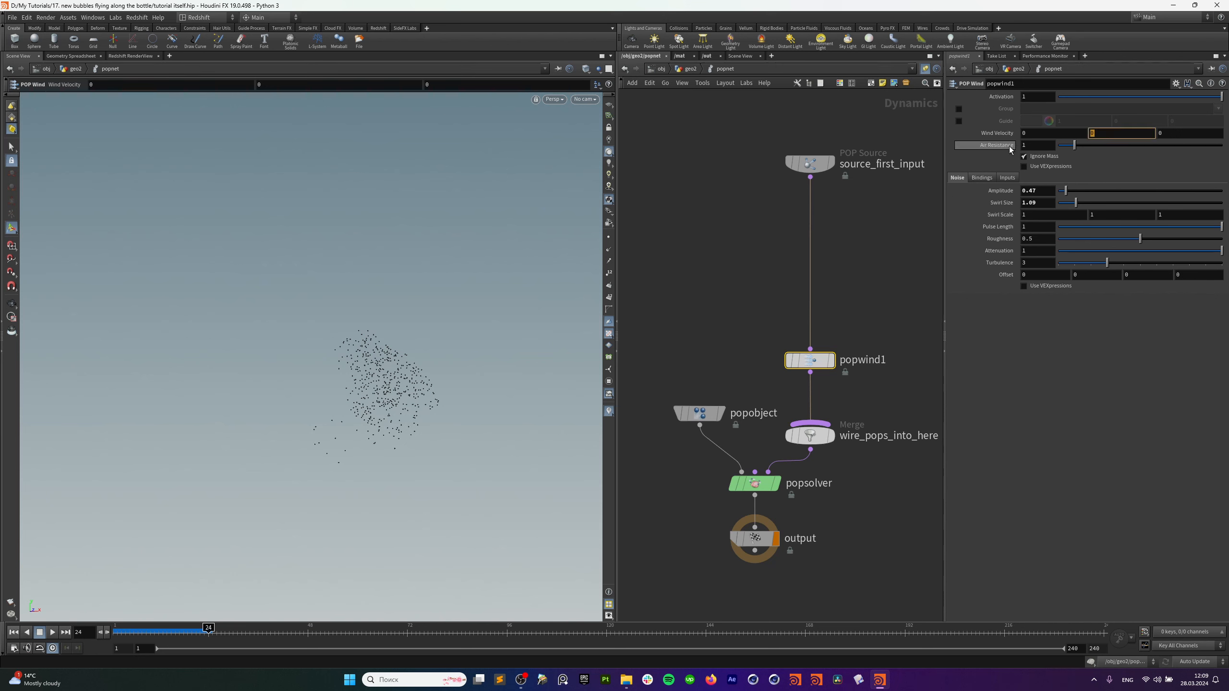
type("-0.2")
key("Return")
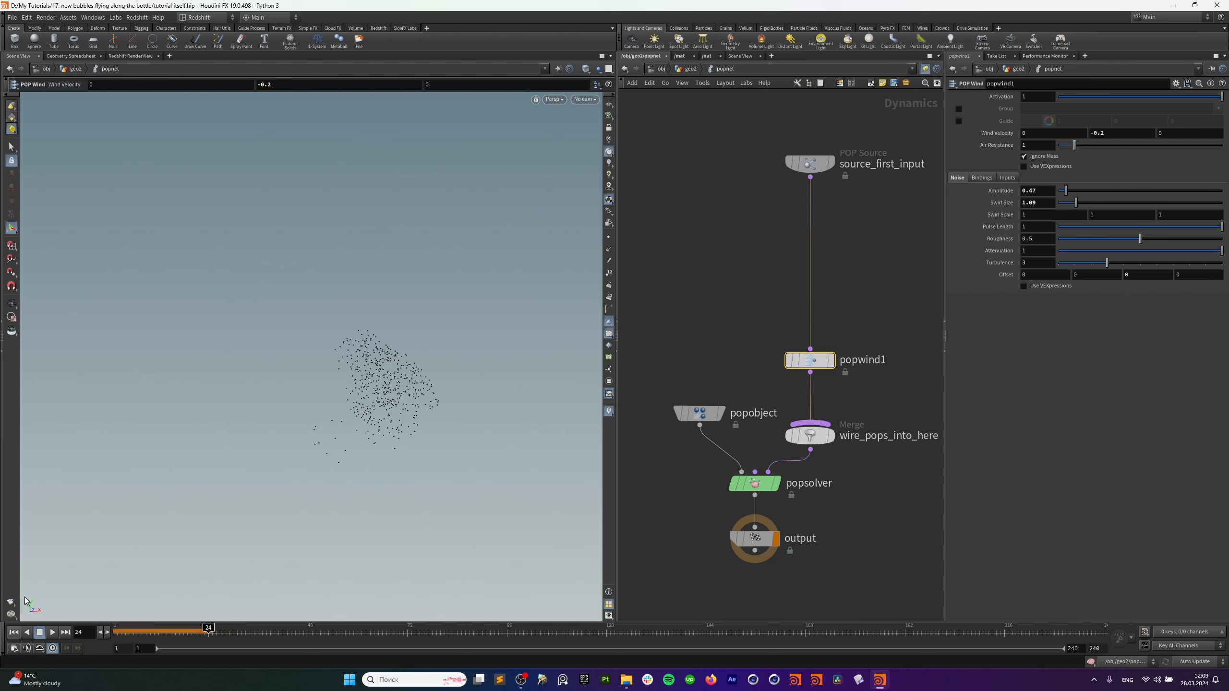
left_click(13, 633)
left_click(52, 632)
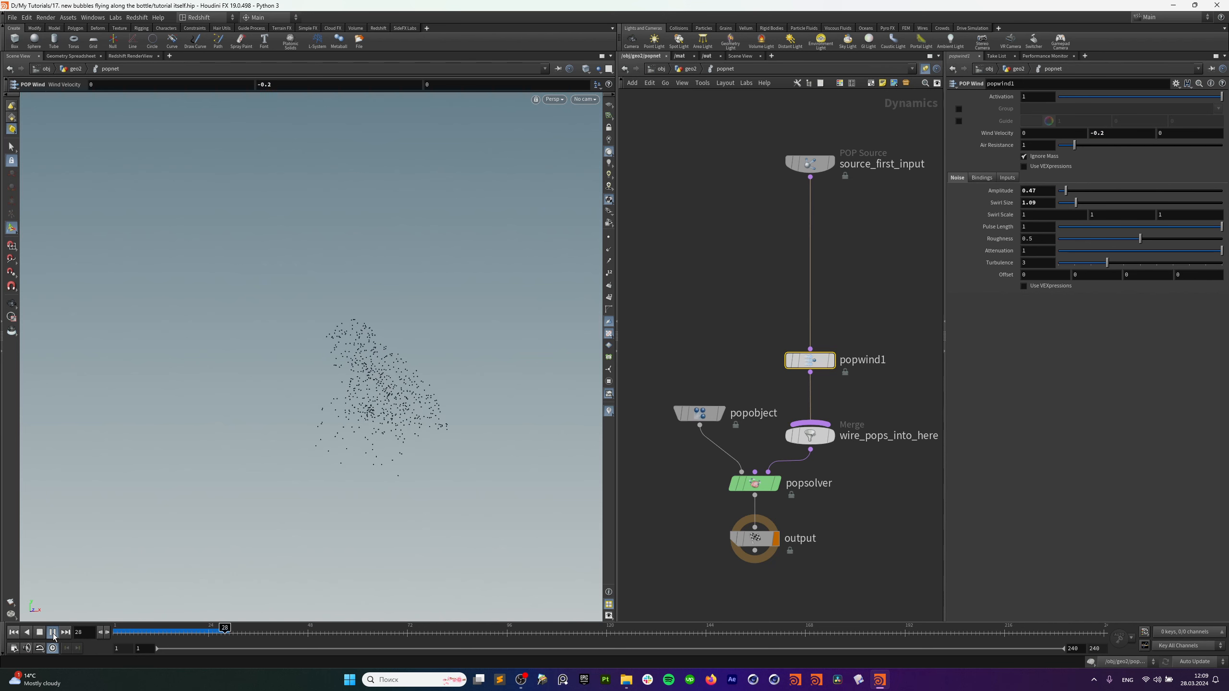
Lower amplitude to 0.26 and swirl size to 0.62, replay, and inspect the wind handle.
left_click_drag(1065, 190, 1068, 203)
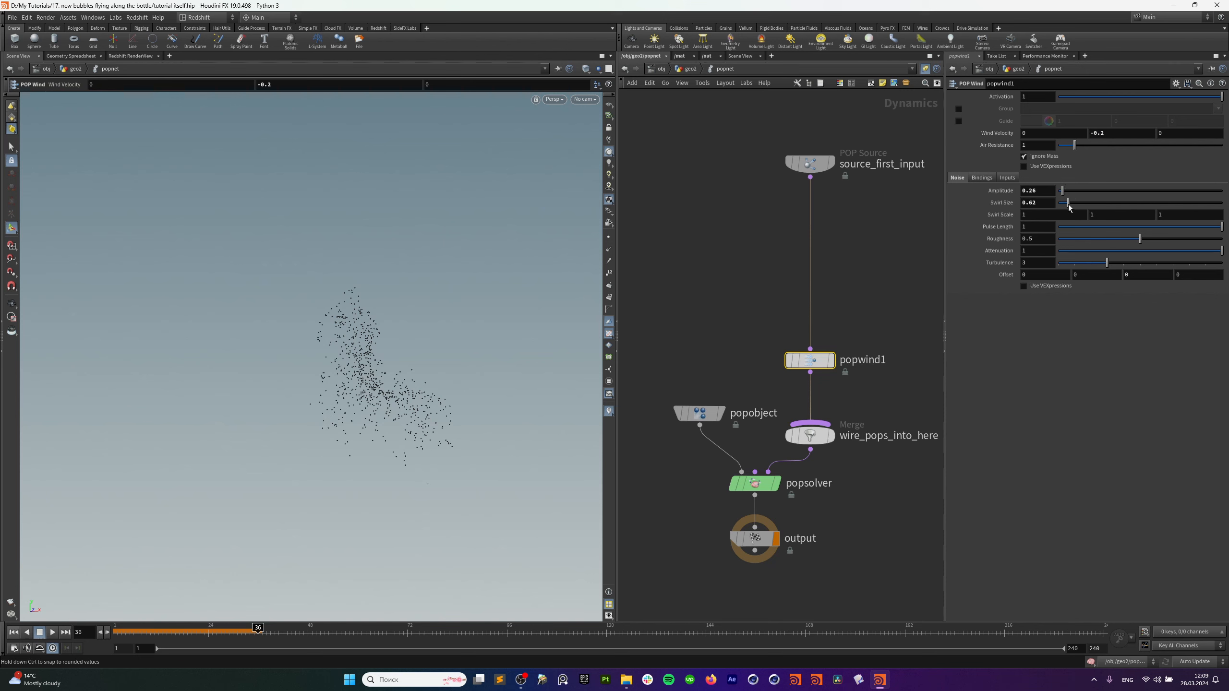
left_click(13, 633)
left_click(52, 632)
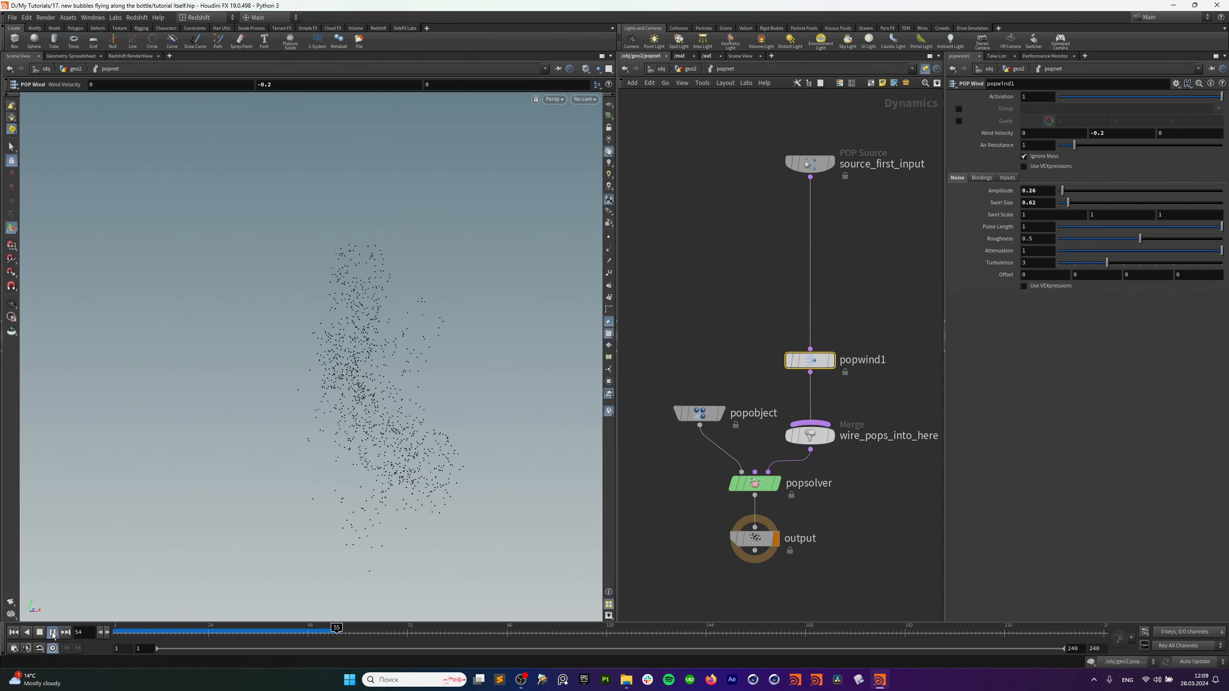
key("Escape")
key("Return")
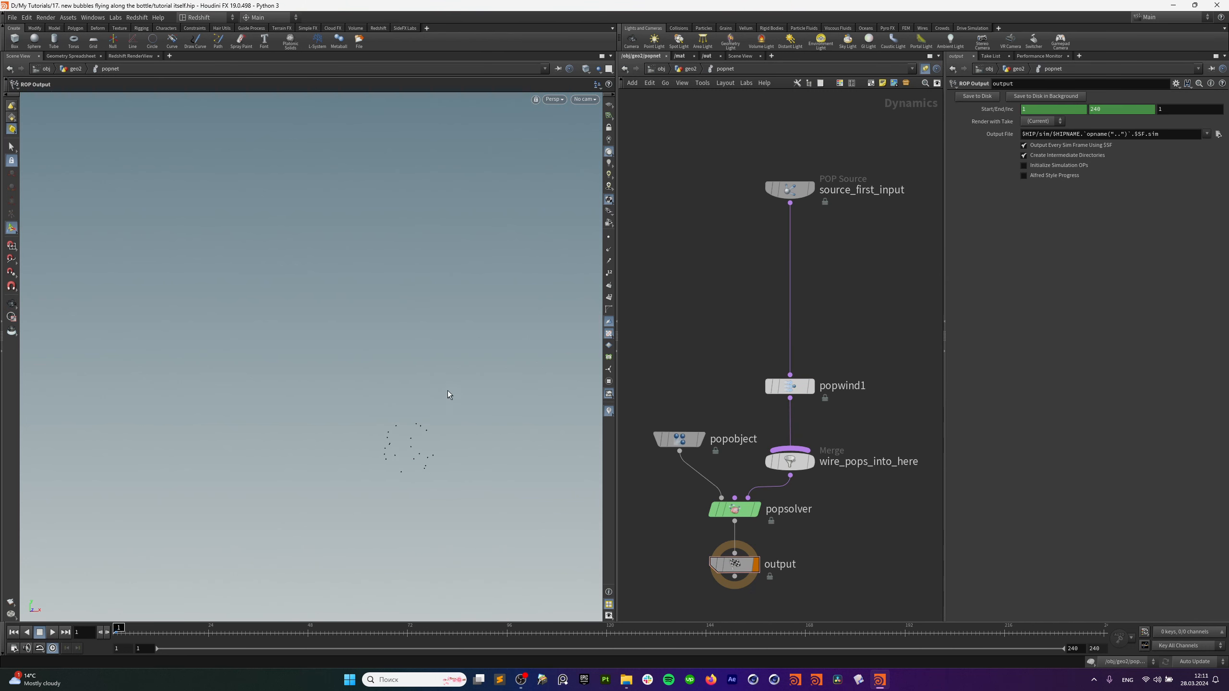
key("Escape")
middle_click_drag(433, 413, 394, 417)
key("Return")
left_click_drag(386, 422, 386, 418, "alt")
Add a POP VOP above popwind1 and set its Input 2 source to SOP.
key("Tab")
type("pop")
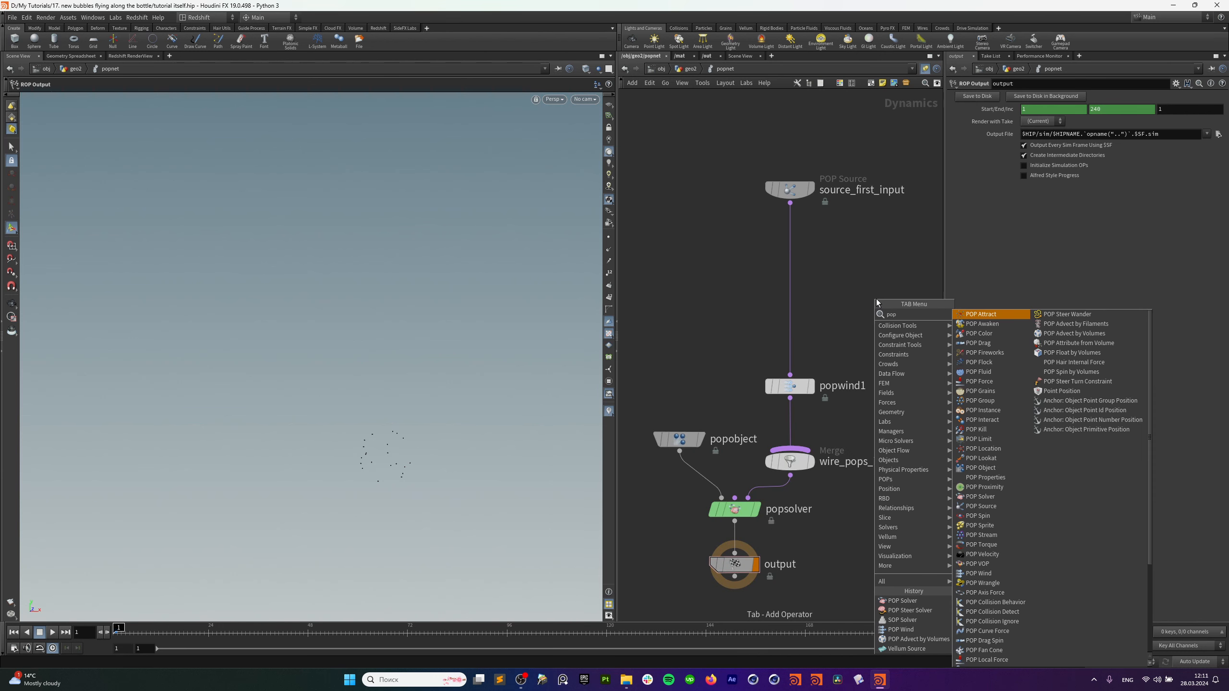
type(" vop")
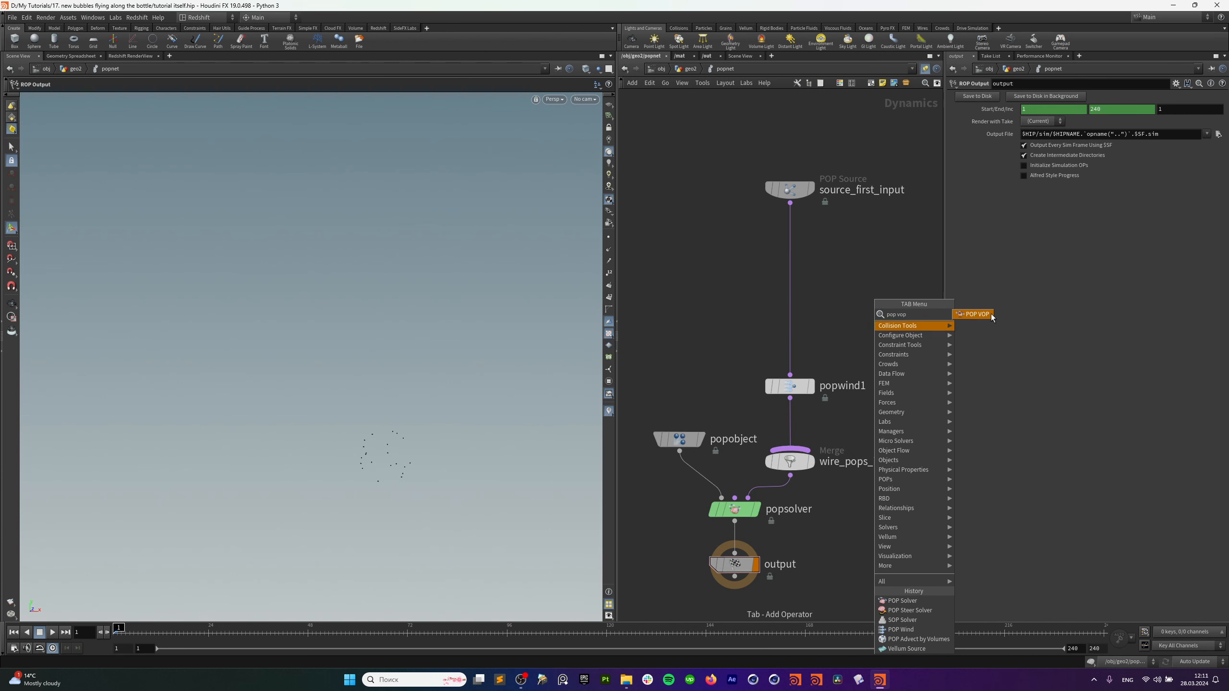
left_click(974, 314)
left_click(795, 288)
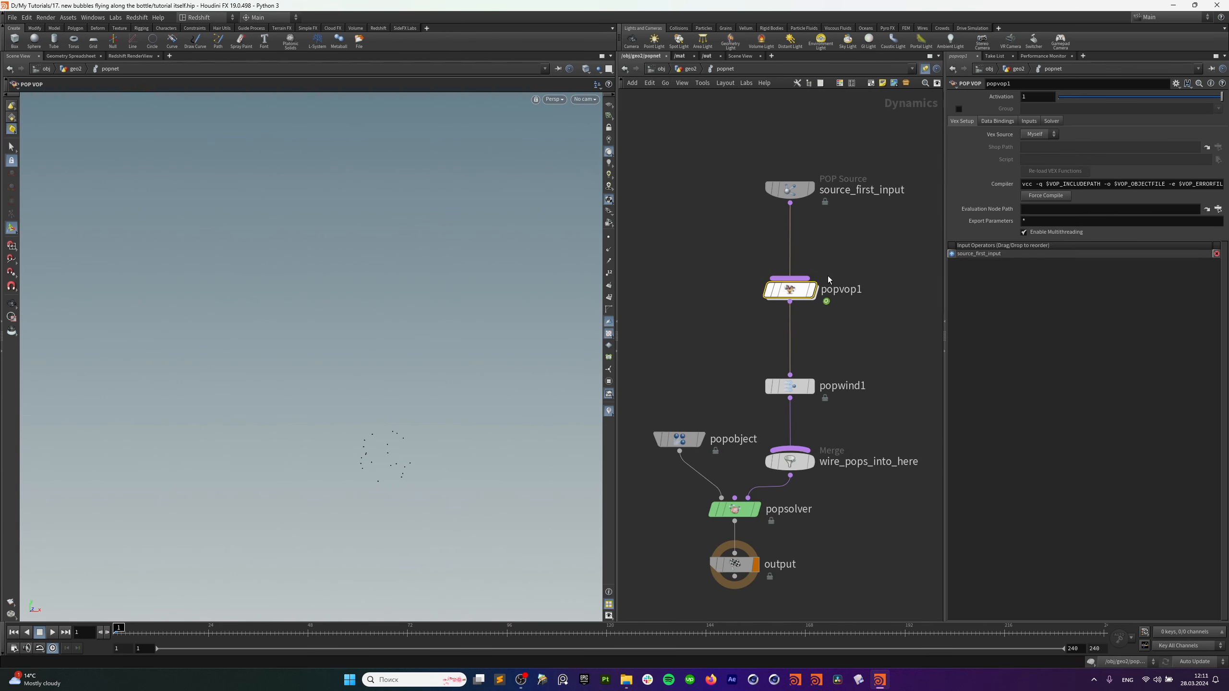
left_click(990, 122)
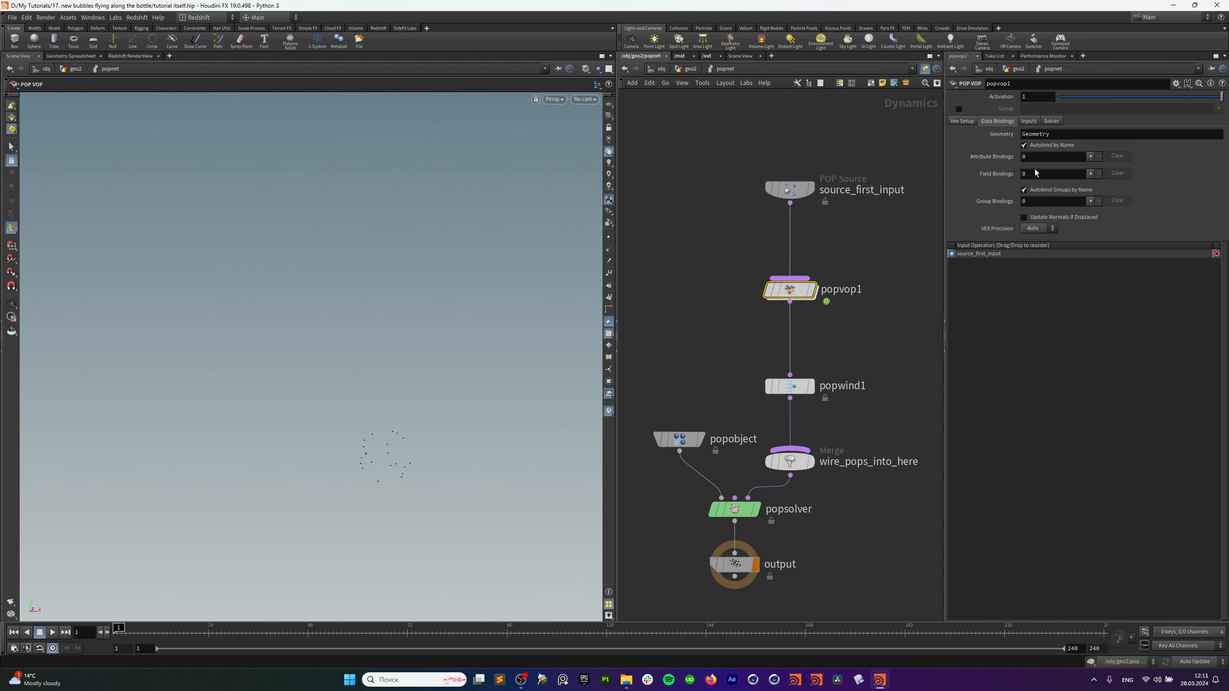
left_click(1029, 121)
left_click(1031, 147)
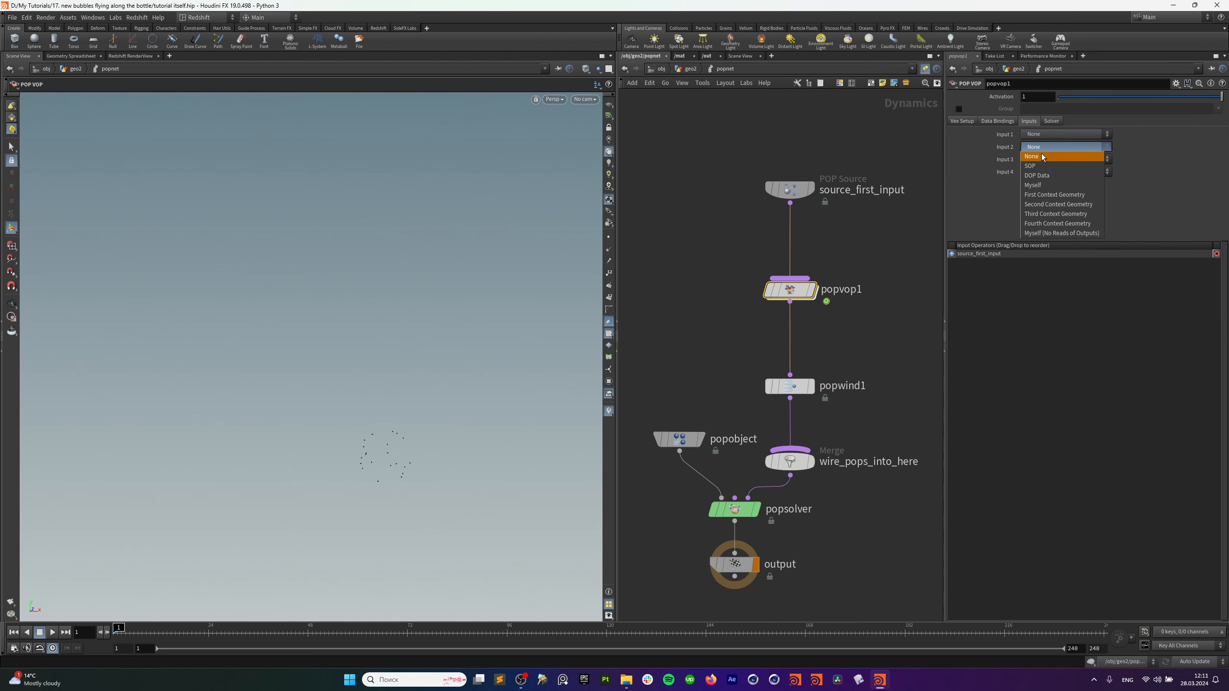
left_click(1050, 165)
In geo2, copy the OUT_vel node and review the creating_v wrangle.
left_click(680, 71)
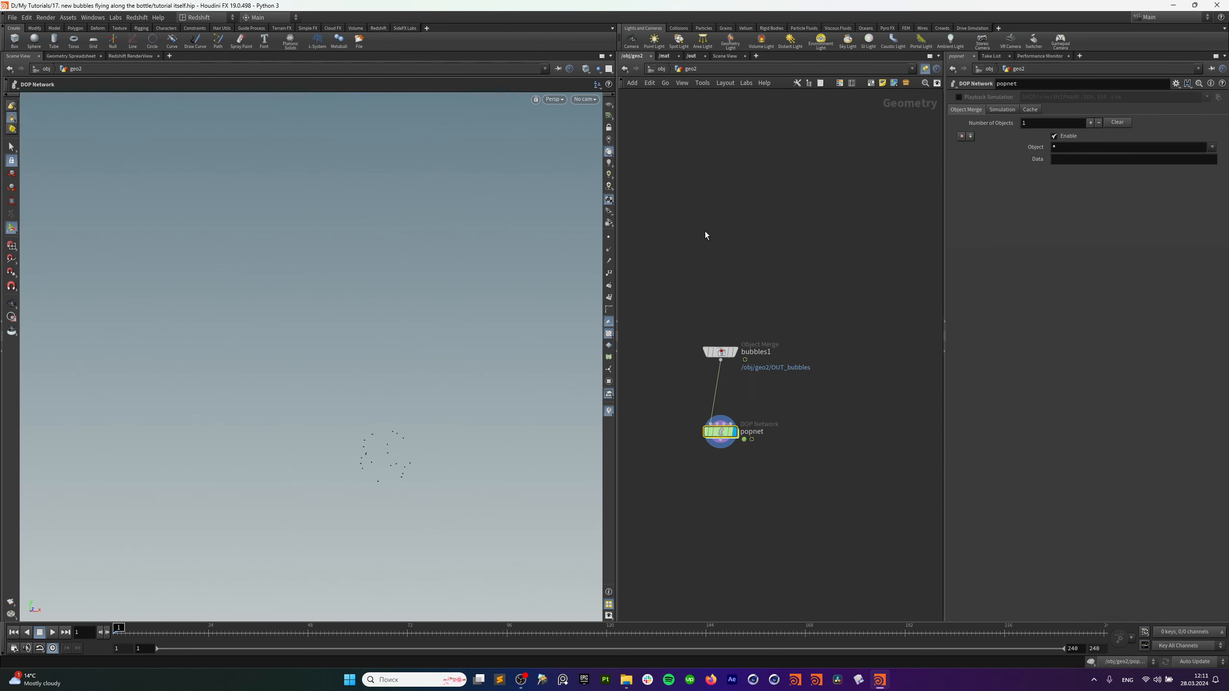
middle_click_drag(816, 399, 978, 348)
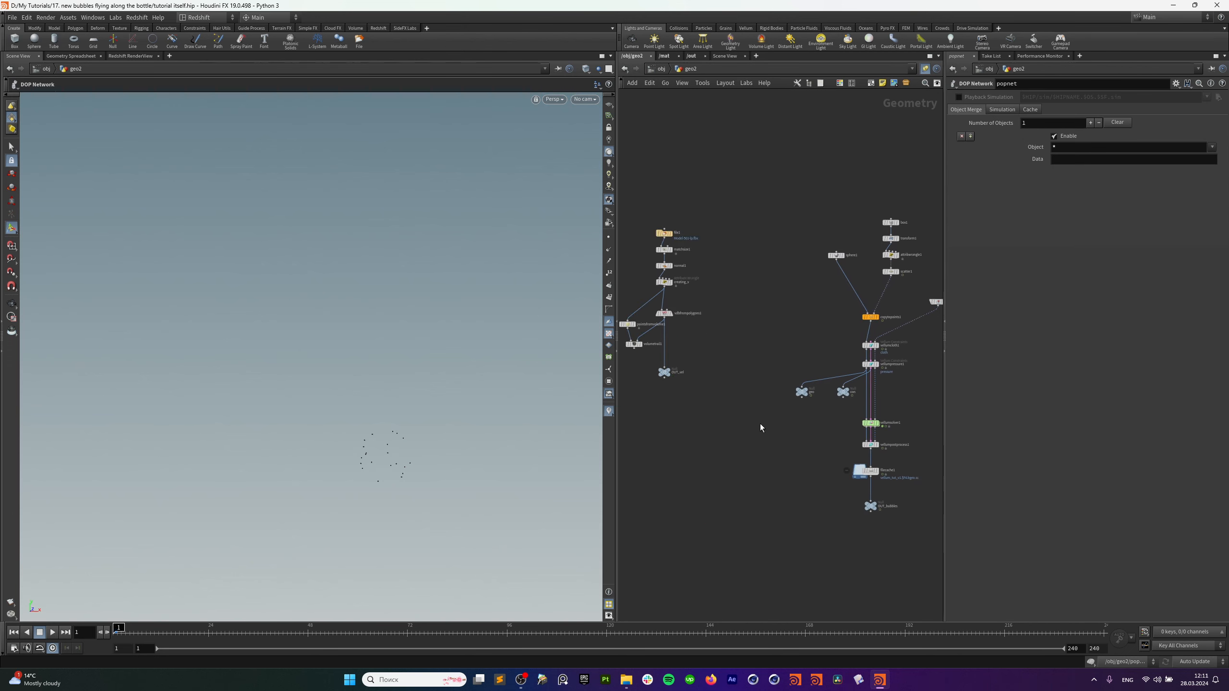
middle_click_drag(760, 425, 897, 403)
left_click(800, 350)
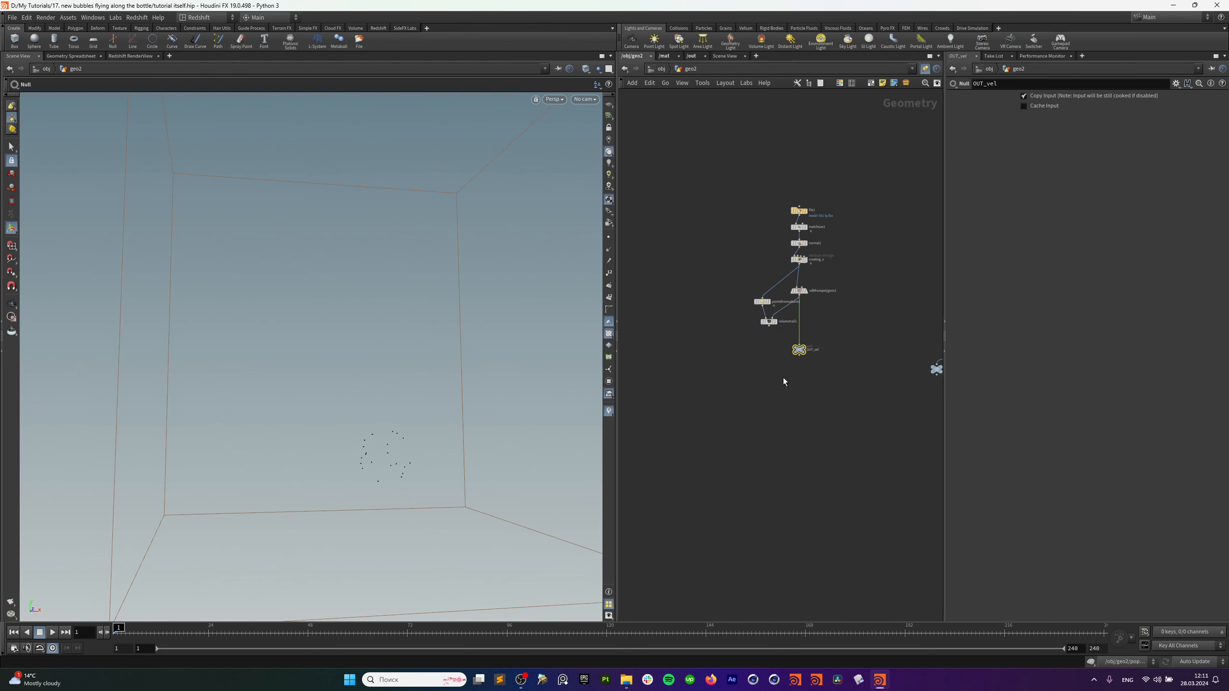
key("ctrl+c")
left_click(799, 261)
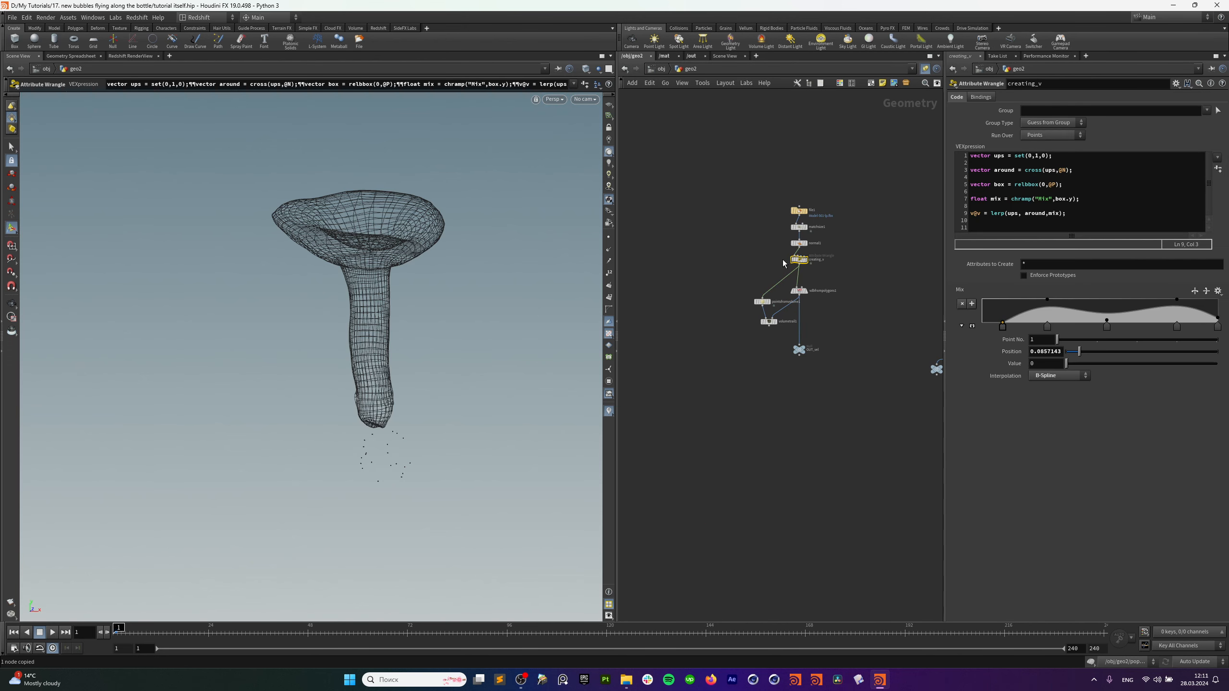
Back in popnet, paste /obj/geo2/creating_v as popvop1's Input 2 SOP Path.
mouse_move(870, 285)
middle_mouse_down()
mouse_move(647, 290)
mouse_move(774, 282)
mouse_move(731, 304)
middle_mouse_up()
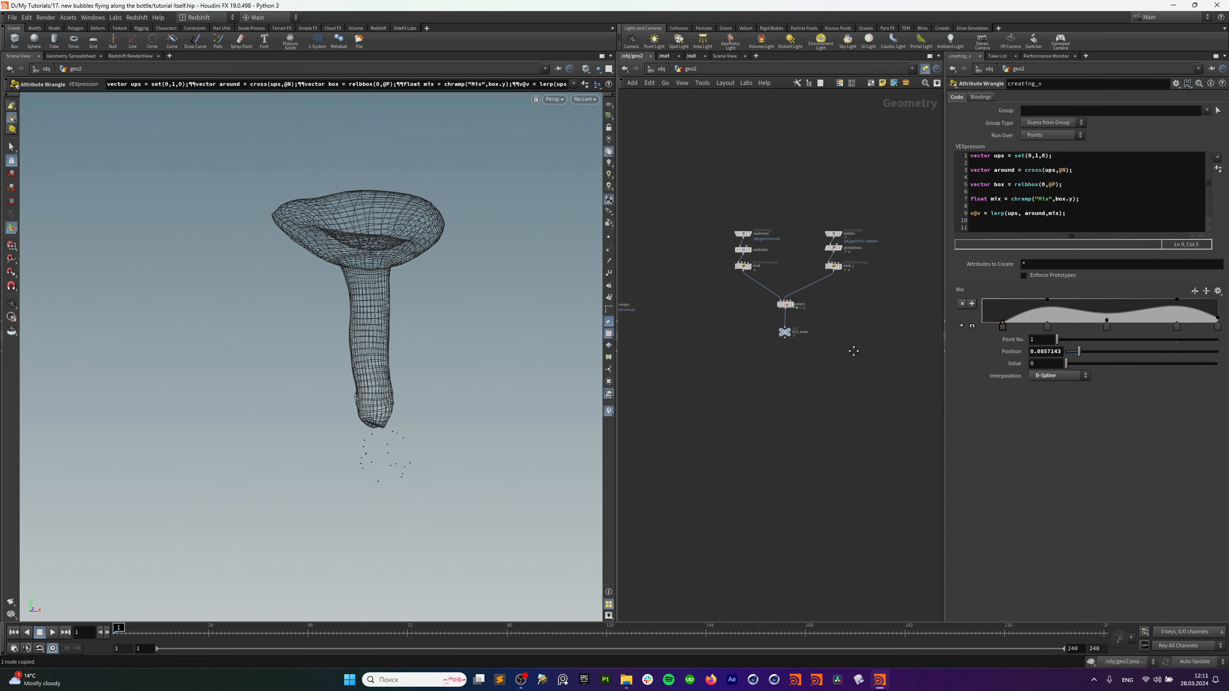
middle_click_drag(853, 352, 704, 391)
double_click(834, 310)
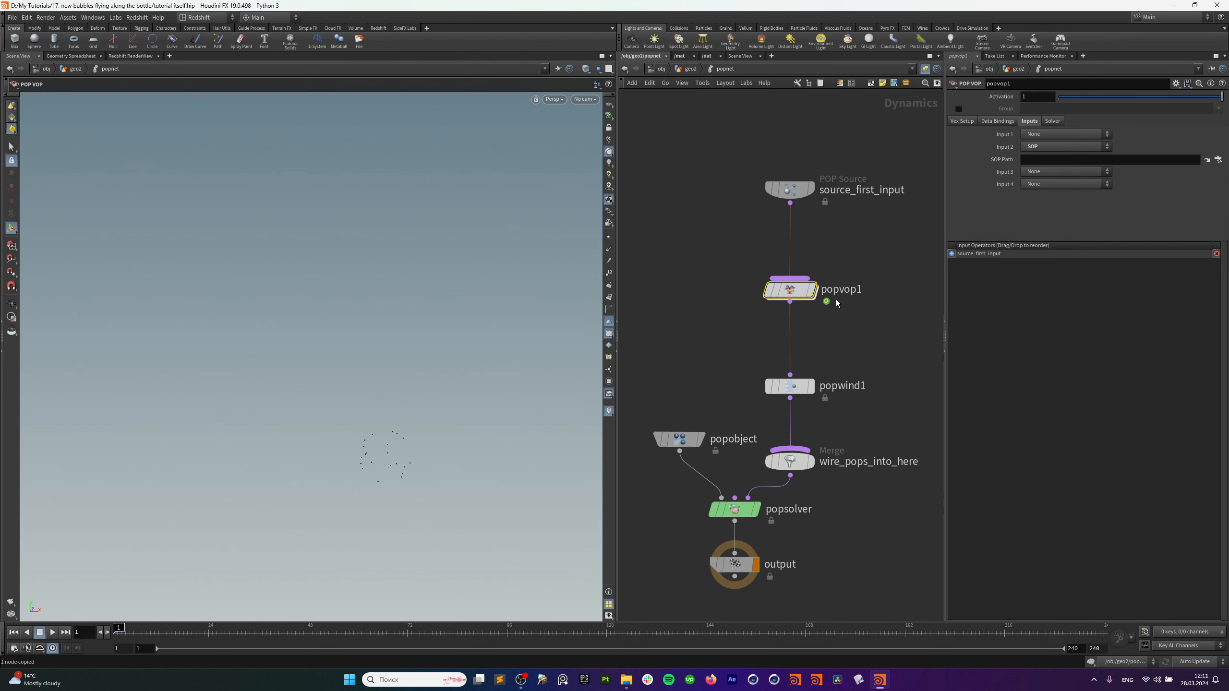
left_click(1055, 163)
key("ctrl+v")
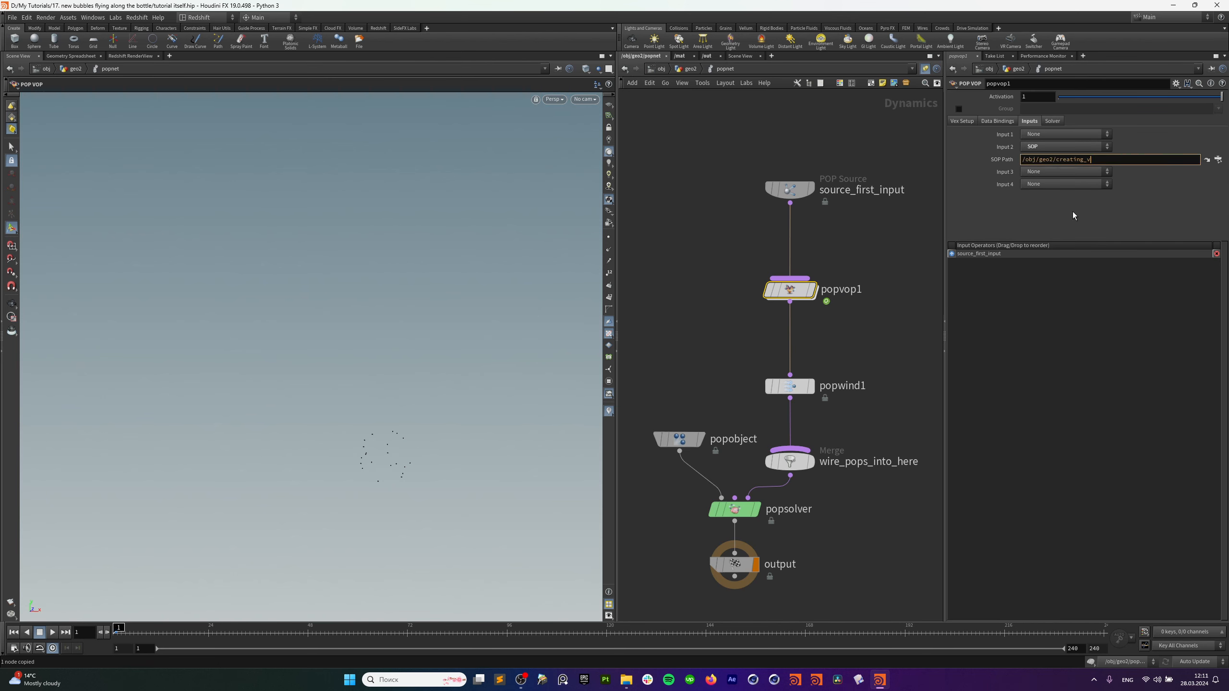
left_click_drag(858, 257, 820, 284)
Go inside popvop1 and move geometryvopoutput1 aside to make room.
double_click(805, 291)
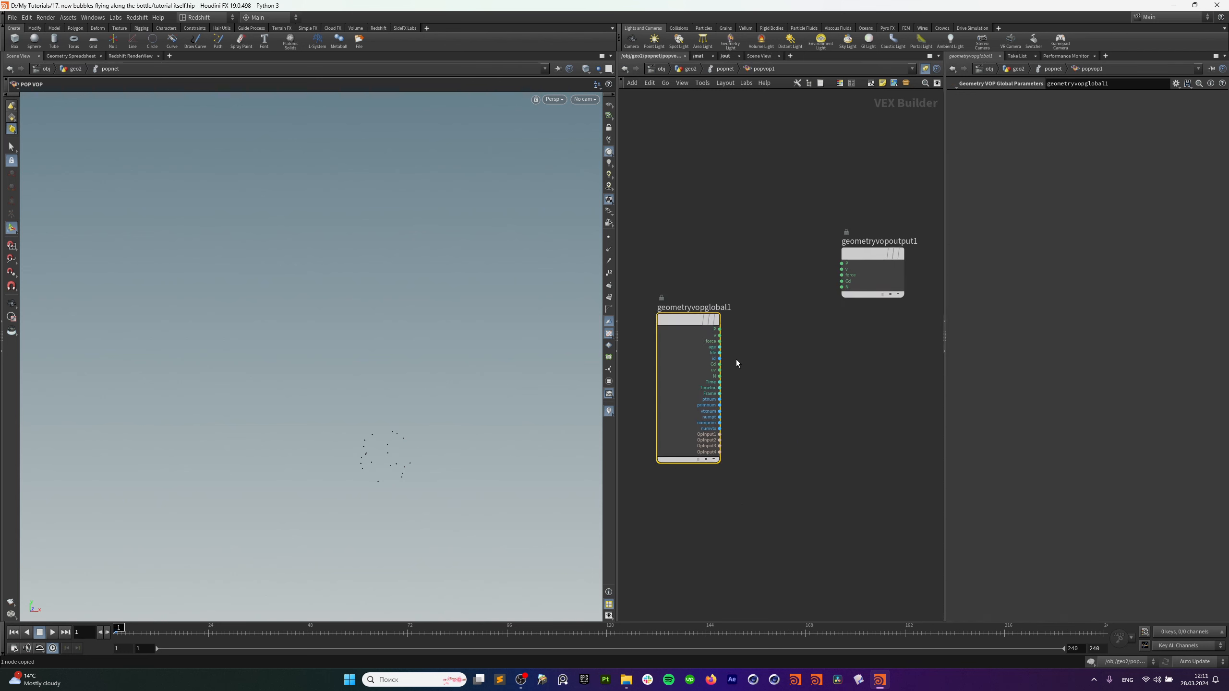
left_click(725, 391)
left_click_drag(772, 391, 777, 388)
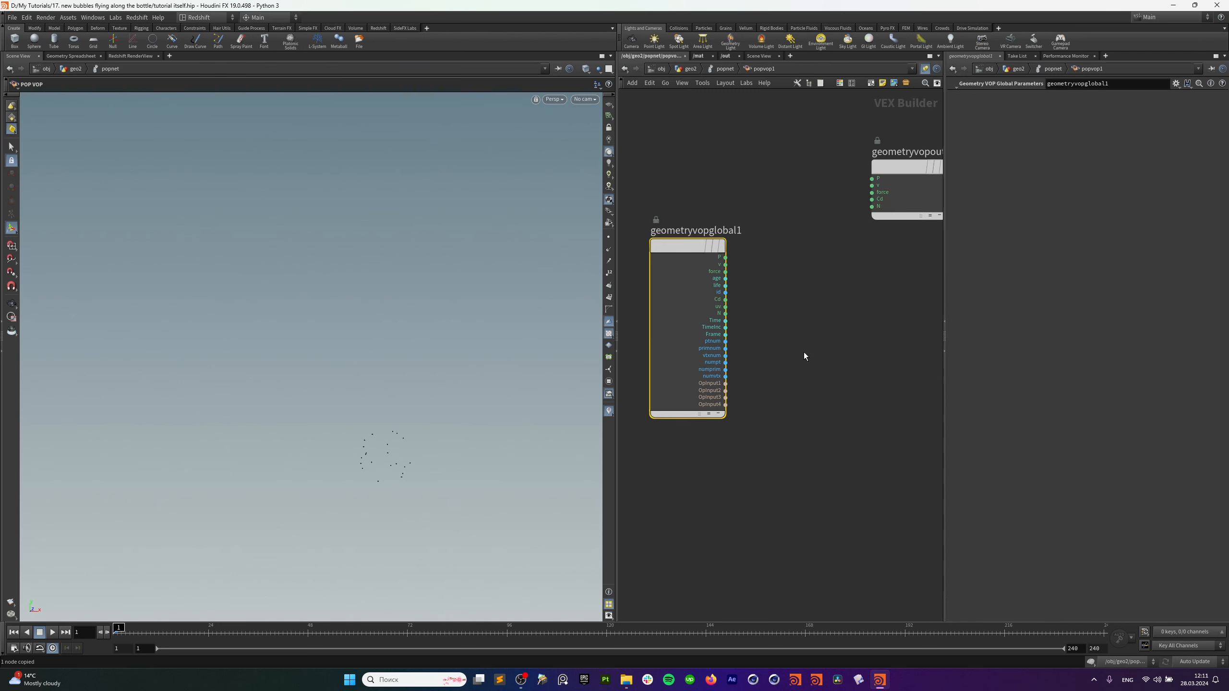
middle_click_drag(812, 335, 782, 408)
scroll(815, 360, "down", 3)
left_click_drag(810, 296, 903, 330)
left_click(843, 364)
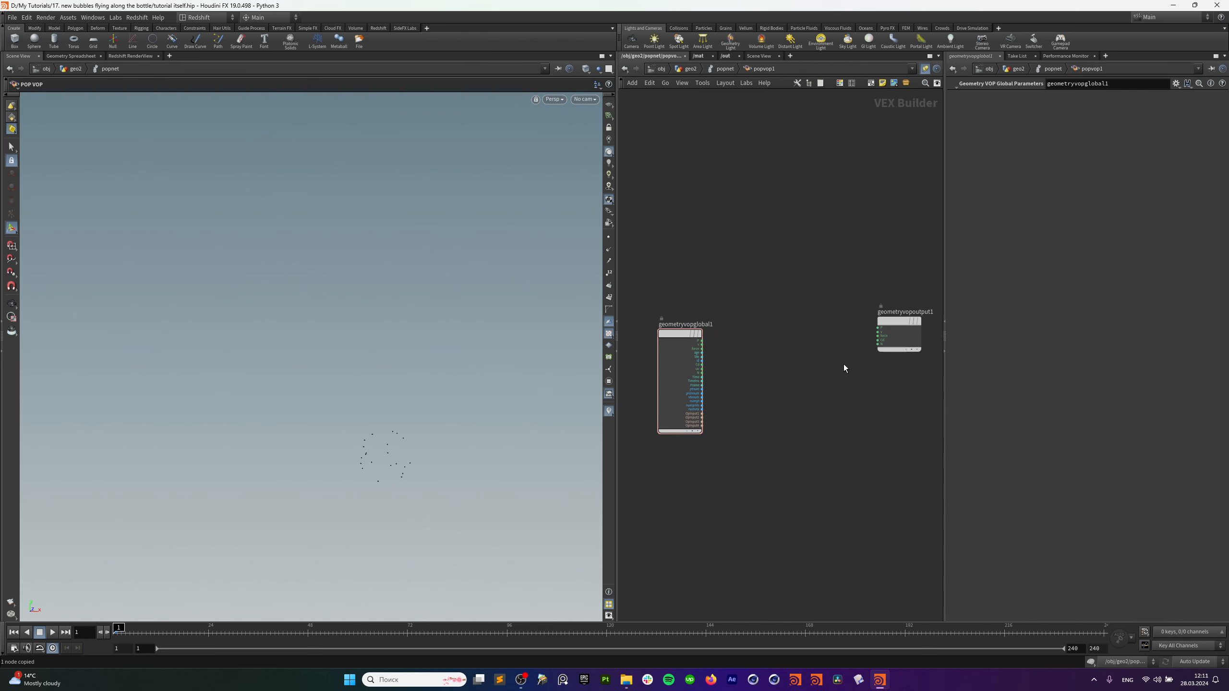
Add an add1 node and feed the particle velocity v into it.
key("Tab")
type("add")
key("ctrl+v")
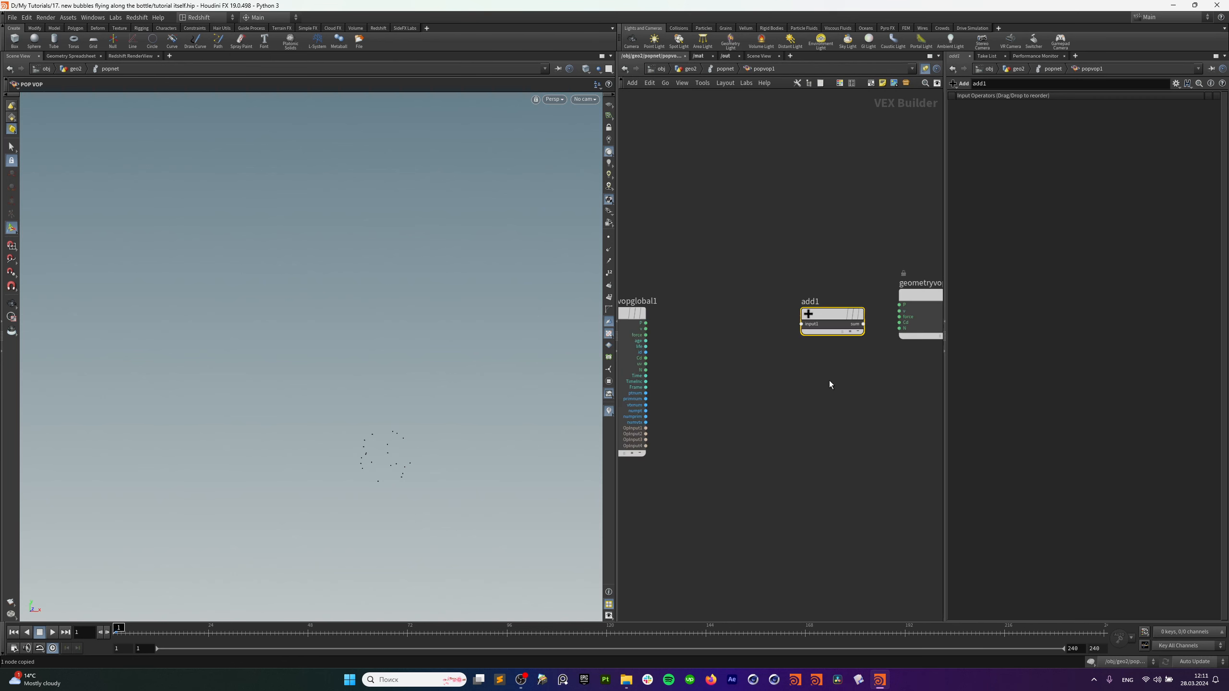
scroll(758, 362, "up", 3)
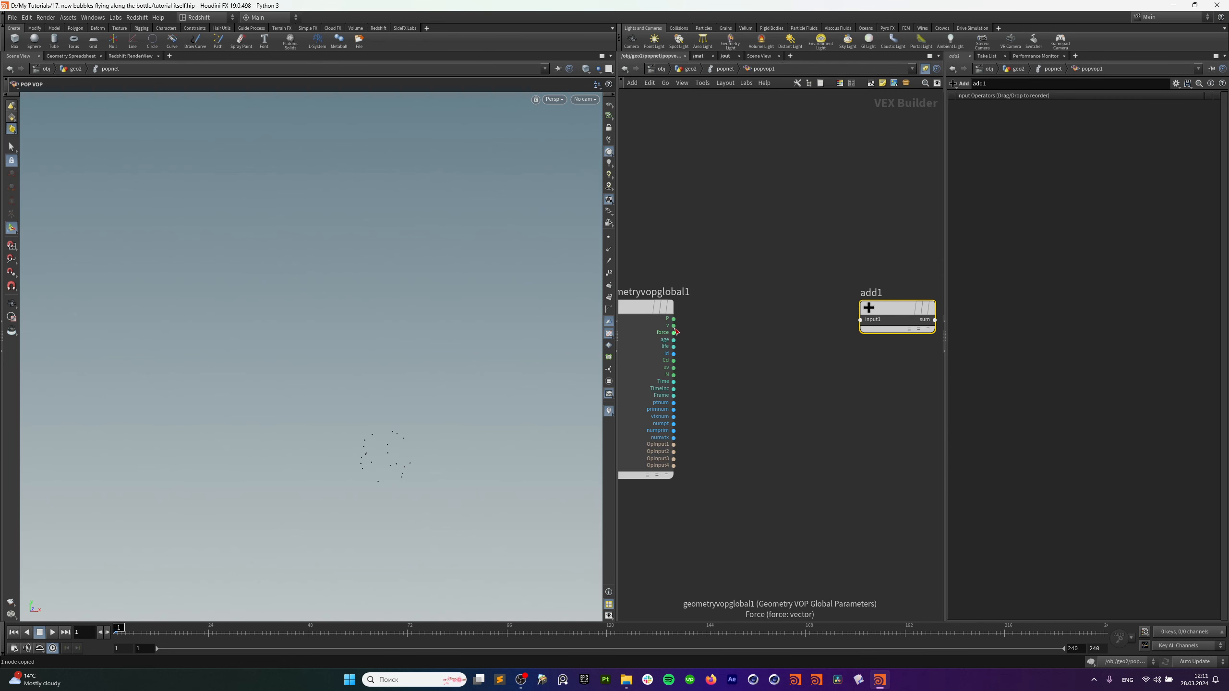
left_click_drag(673, 326, 861, 319)
scroll(823, 406, "down", 2)
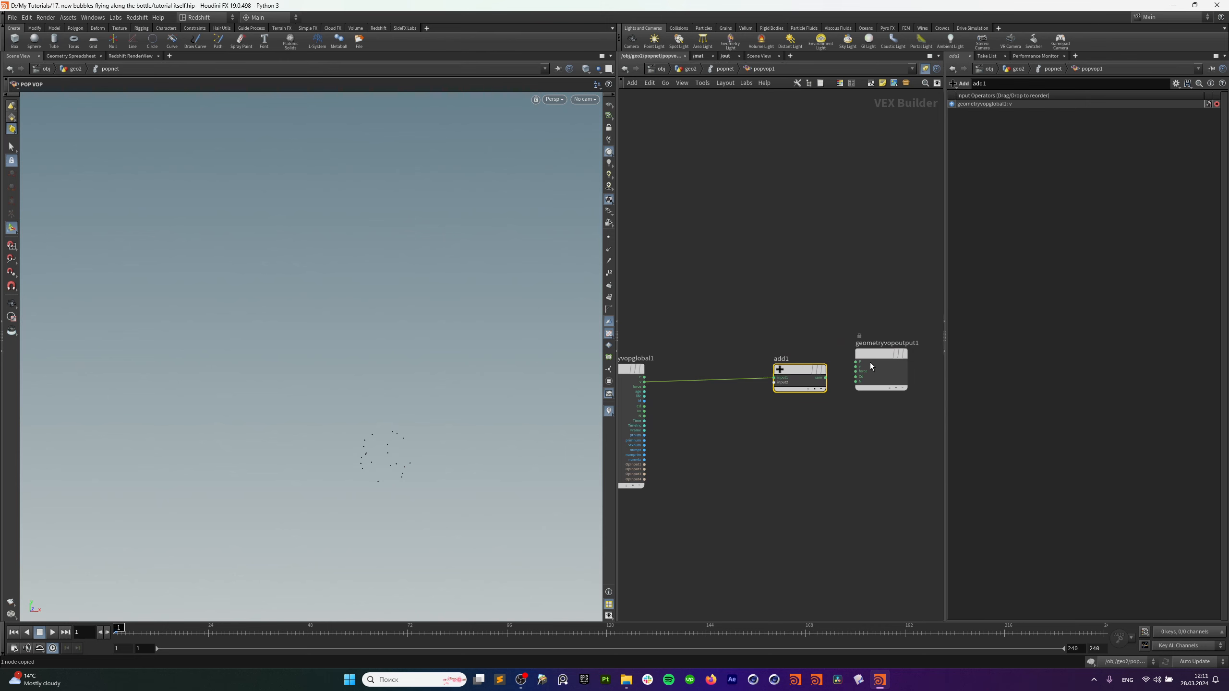
middle_click_drag(765, 415, 866, 402)
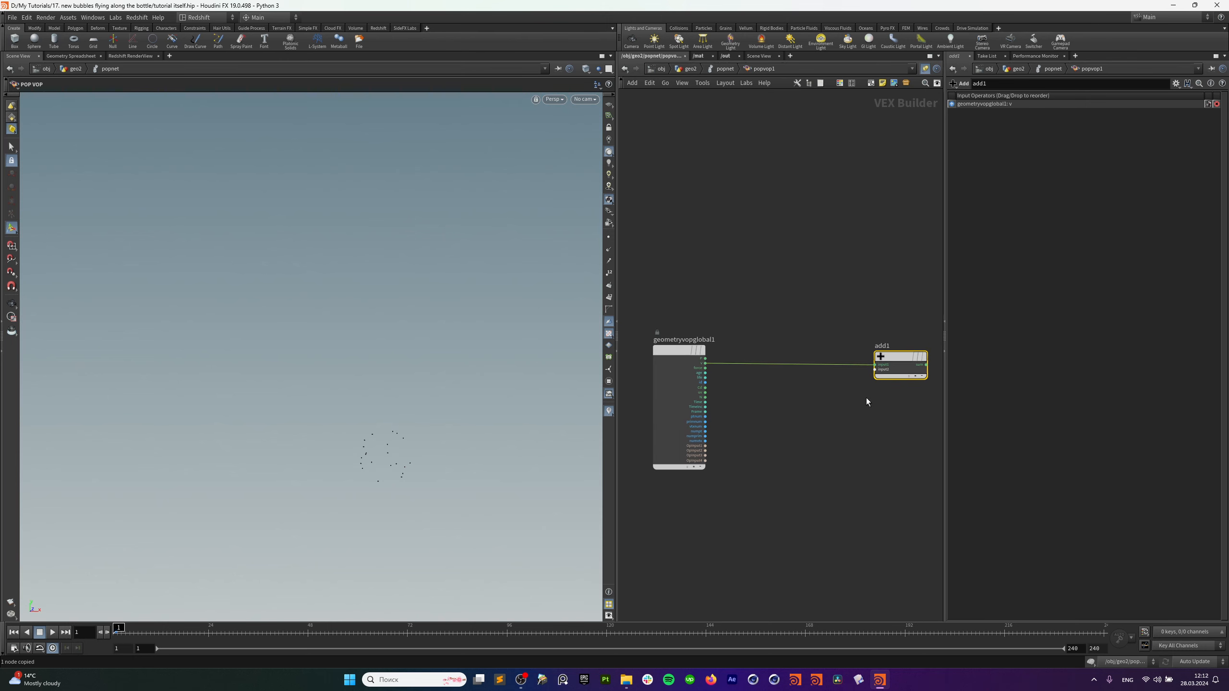
scroll(804, 426, "up", 3)
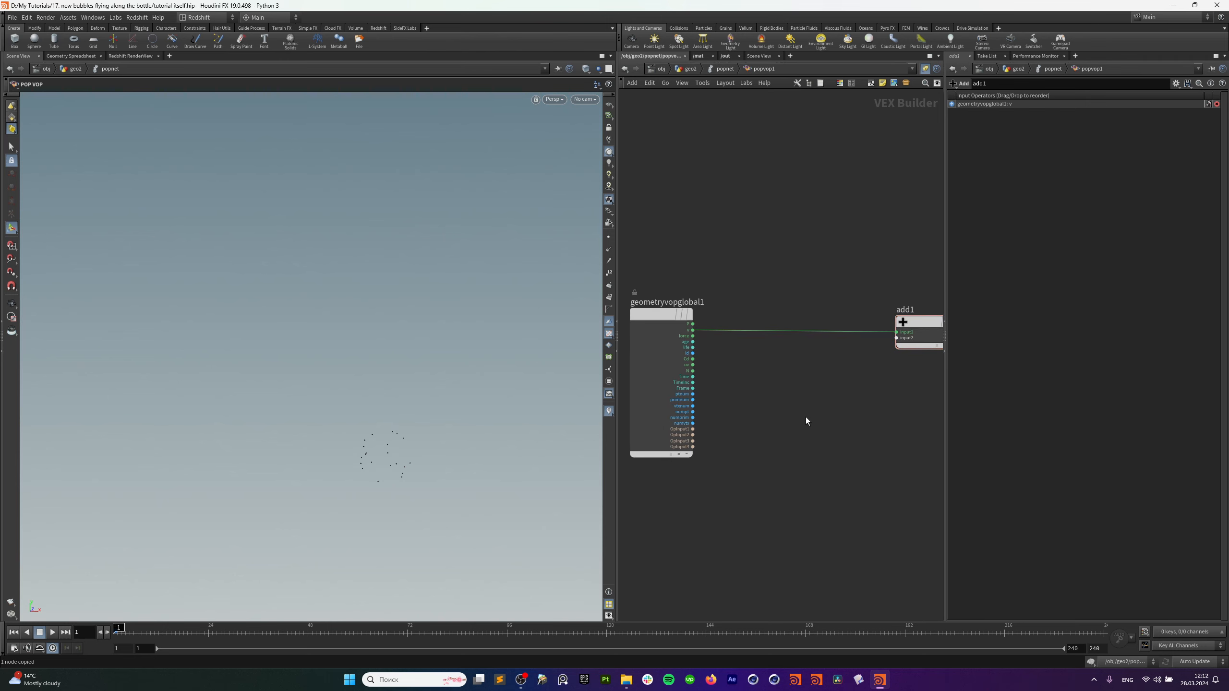
Add an xyzdist1 XYZ Distance node fed by OpInput2 geometry and particle position P.
key("Tab")
type("x")
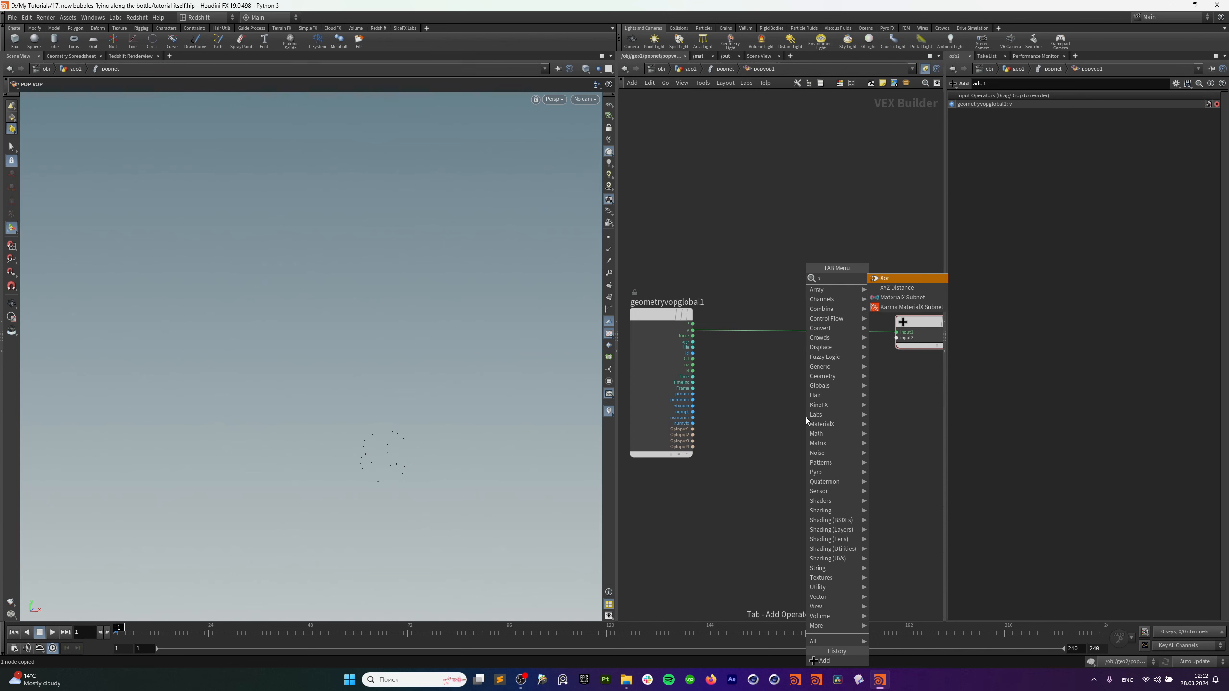
type("yz")
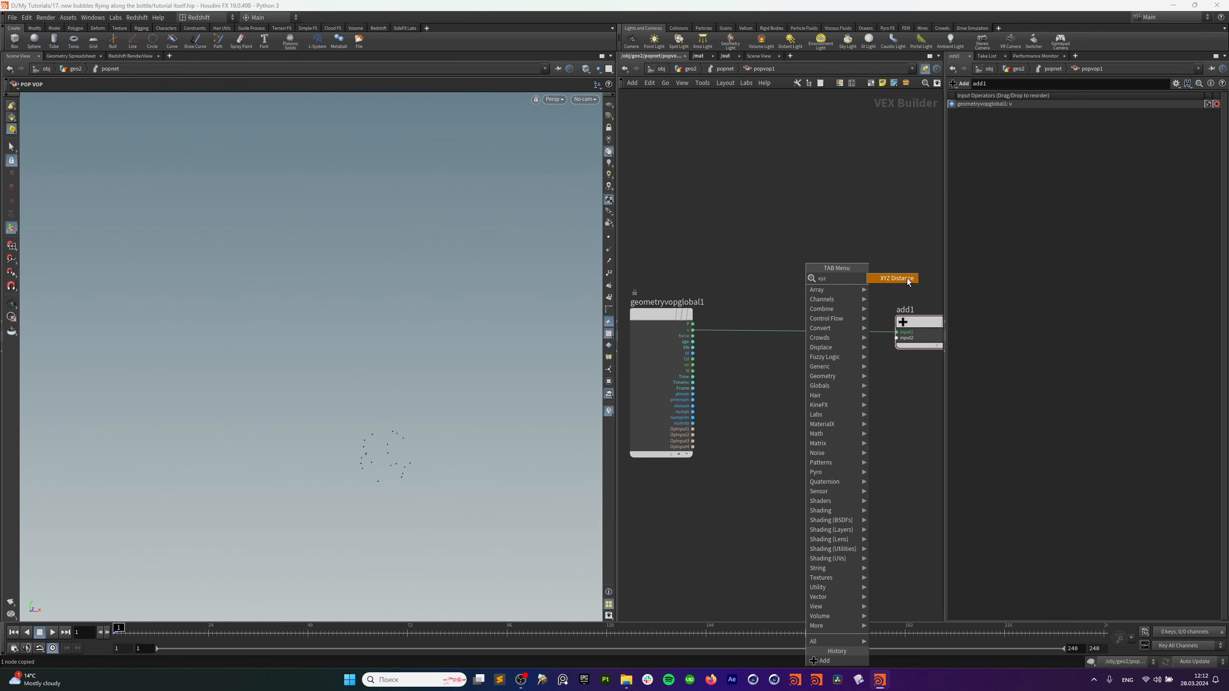
left_click(906, 278)
left_click(766, 432)
scroll(779, 451, "up", 2)
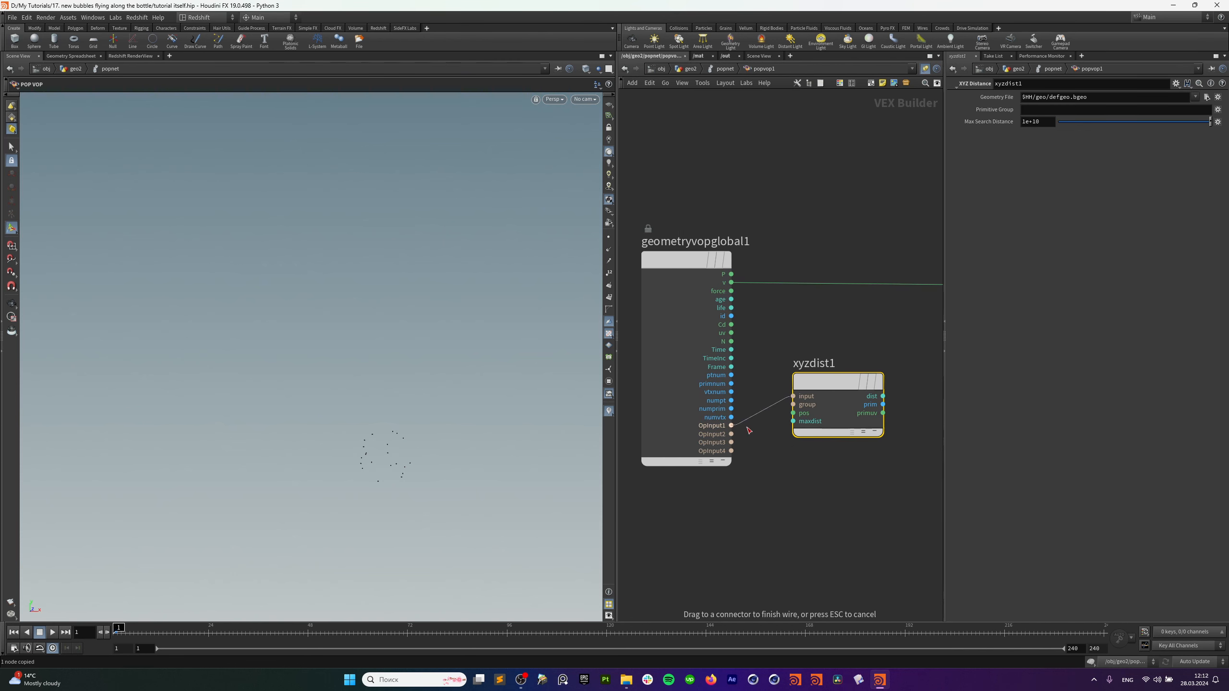
left_click_drag(793, 396, 731, 274)
middle_click_drag(856, 474, 753, 484)
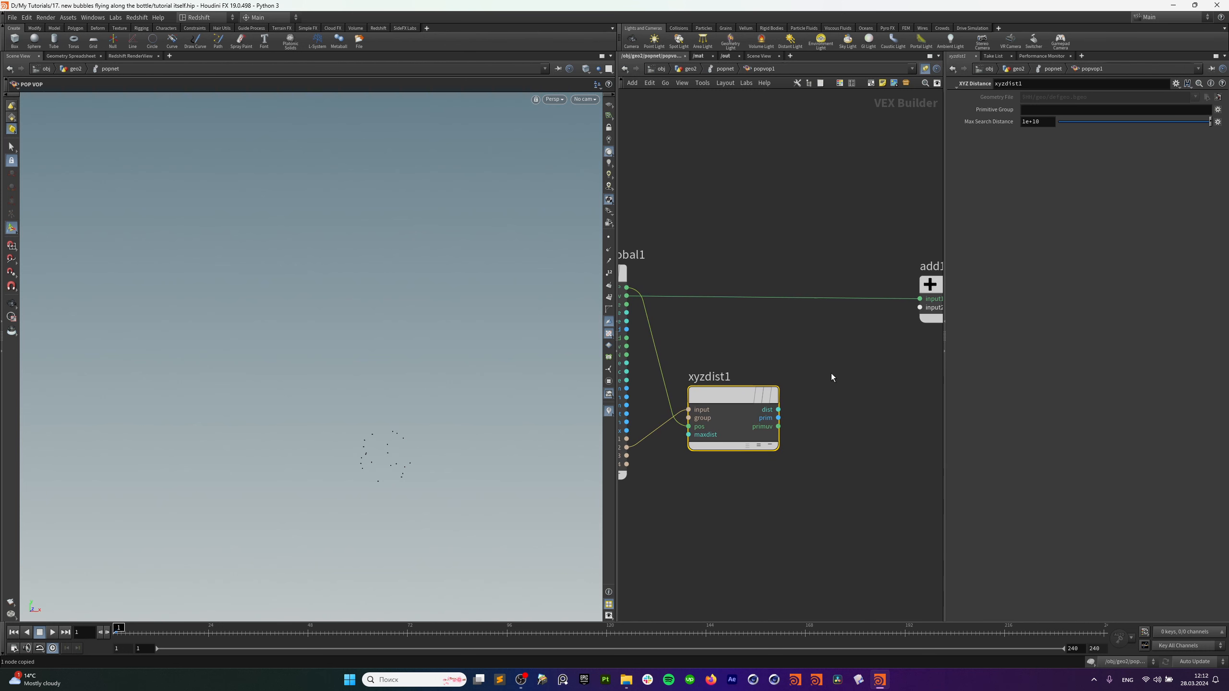
left_click(833, 376)
Add a primuv1 Primitive Attribute node wired to OpInput2 and xyzdist1's prim and uv results.
key("Tab")
type("prim")
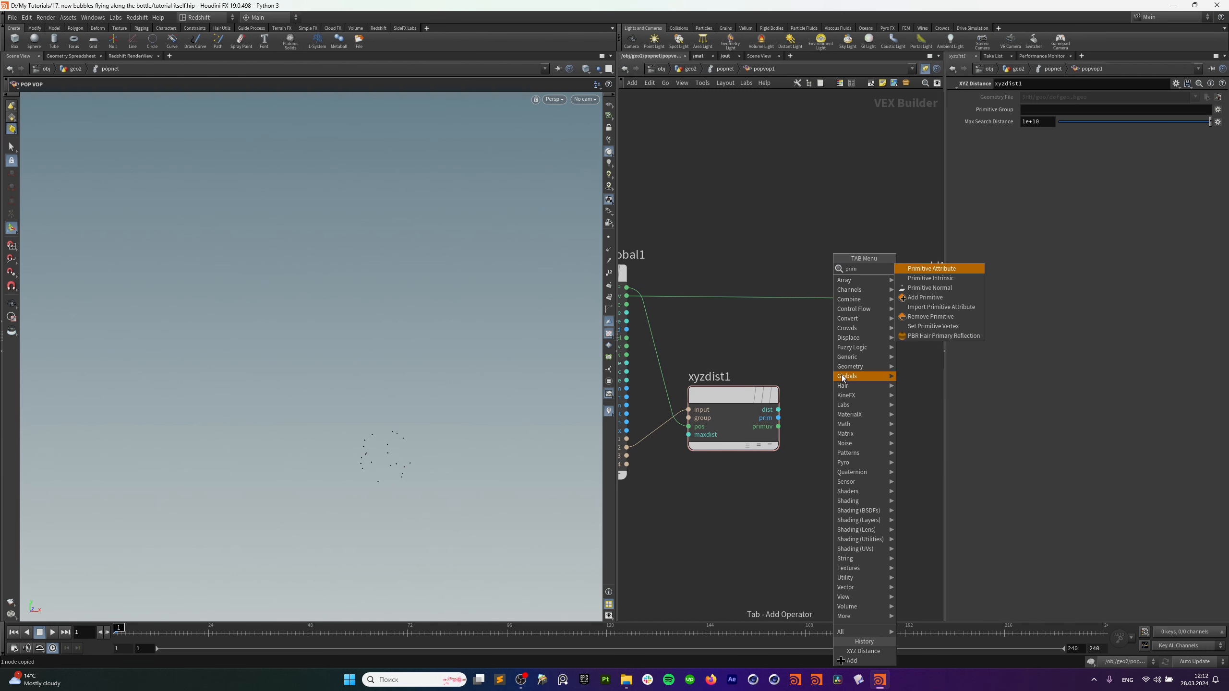
left_click(931, 268)
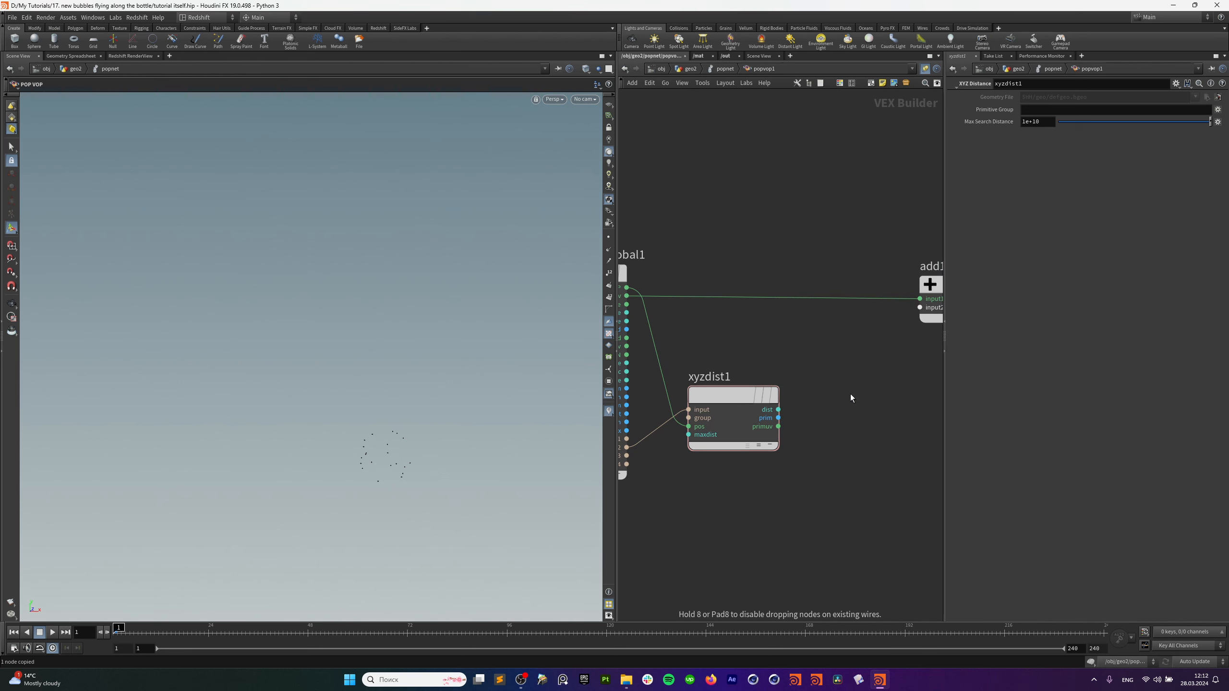
left_click(851, 398)
middle_click_drag(768, 503, 751, 514)
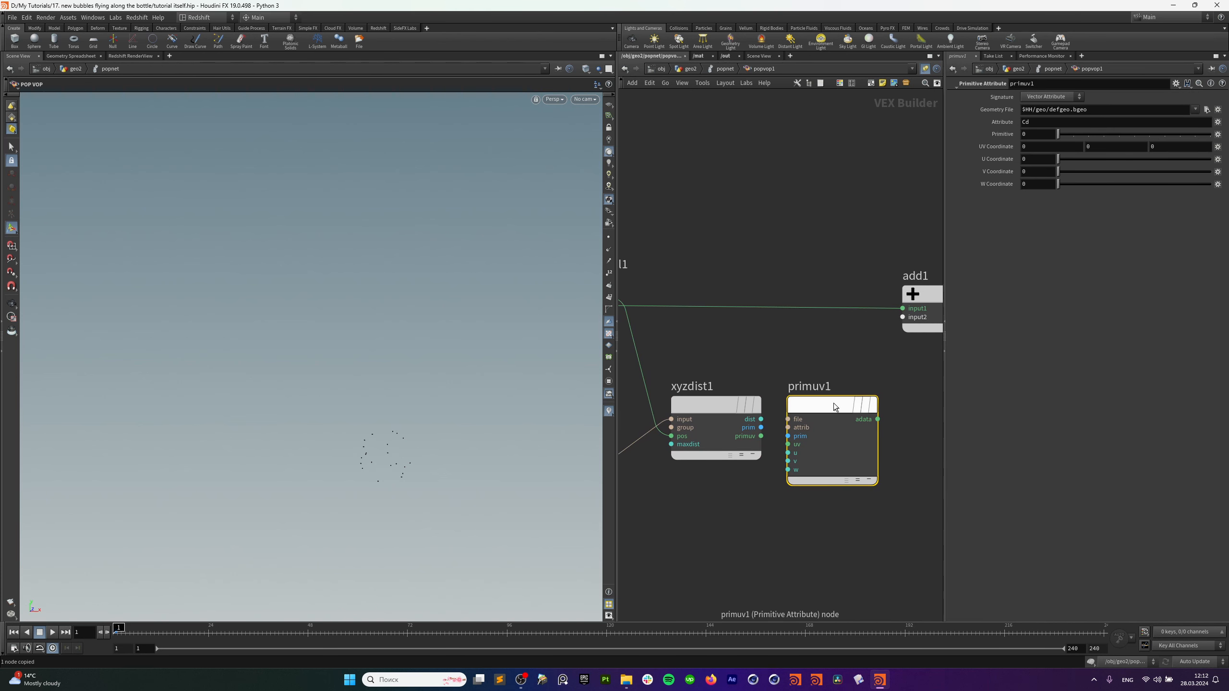
left_click_drag(834, 408, 886, 408)
left_click_drag(724, 409, 738, 499)
middle_click_drag(664, 434, 719, 412)
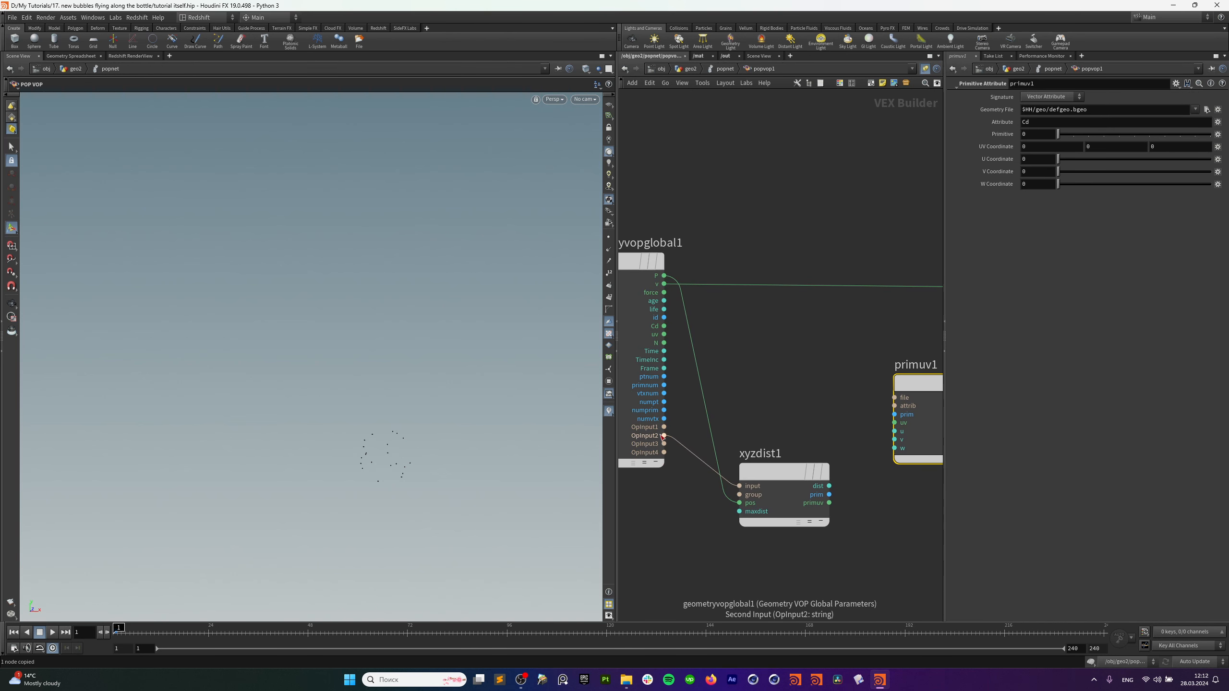
left_click_drag(664, 436, 893, 399)
middle_click_drag(833, 432, 801, 390)
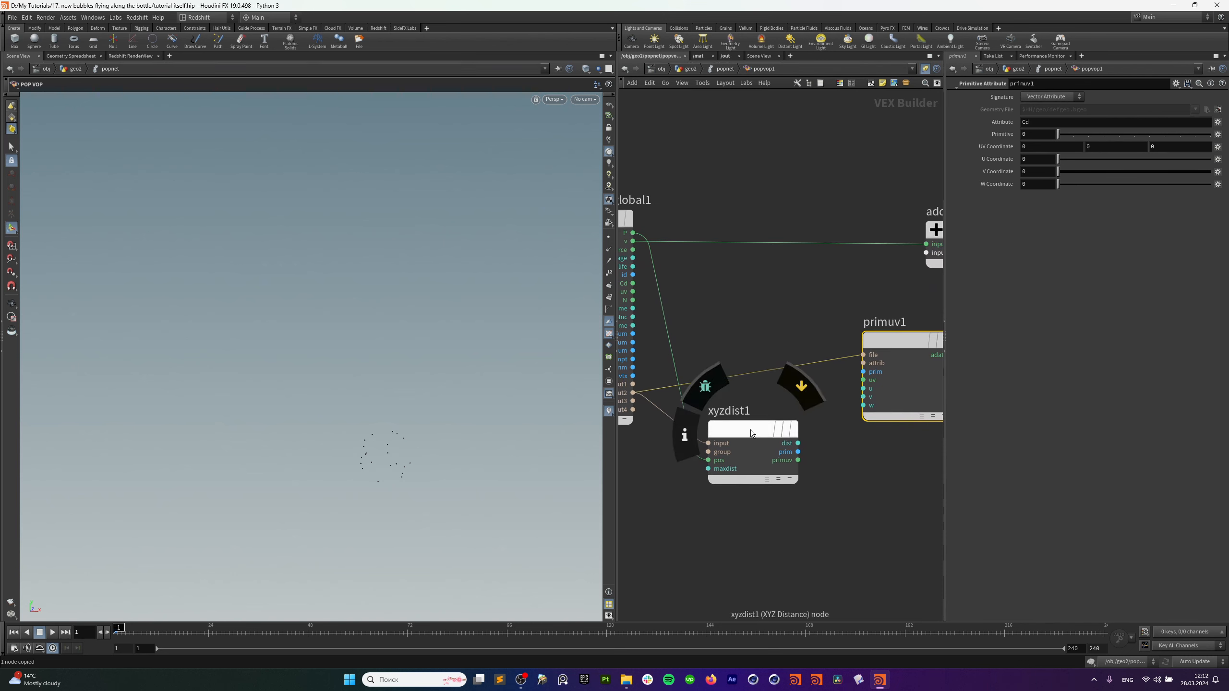
left_click_drag(751, 430, 745, 423)
middle_click_drag(785, 437, 749, 453)
left_click_drag(757, 461, 864, 397)
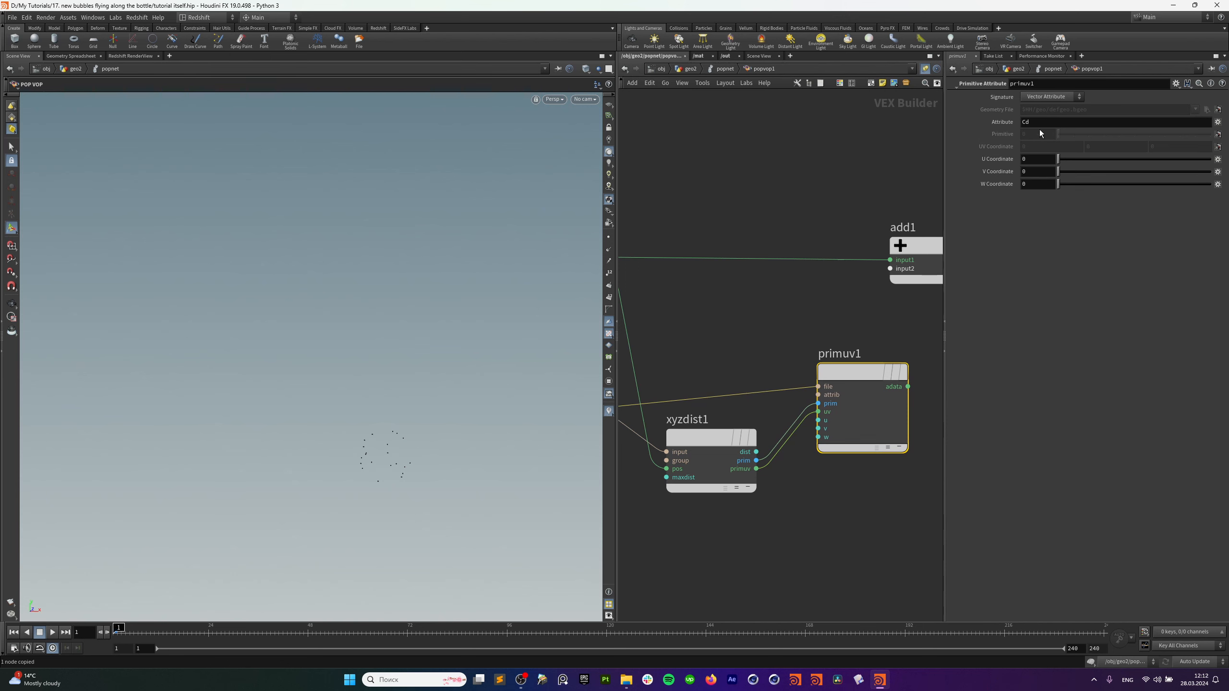
Change primuv1's sampled attribute from Cd to v.
left_click_drag(1037, 123, 981, 139)
type("v")
left_click(868, 349)
scroll(840, 334, "down", 4)
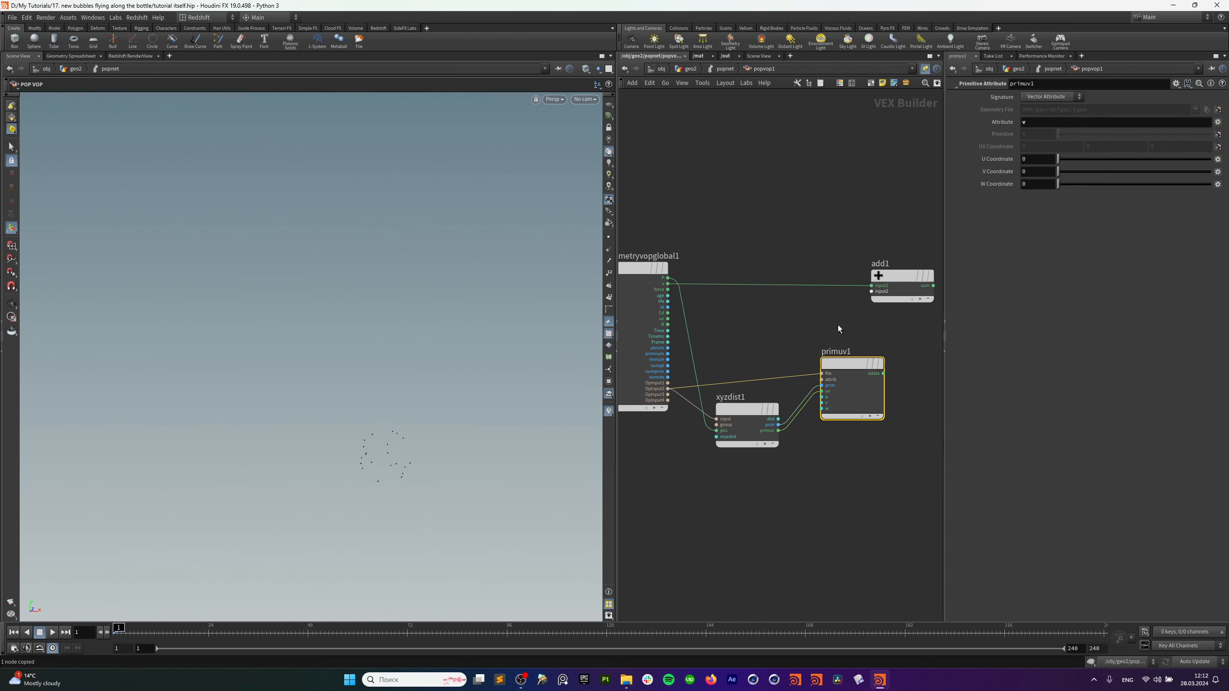
left_click(838, 325)
Add primuv1's sampled velocity into add1, send the sum to the output's v, and play.
middle_click_drag(896, 347, 801, 371)
left_click_drag(790, 398, 802, 359)
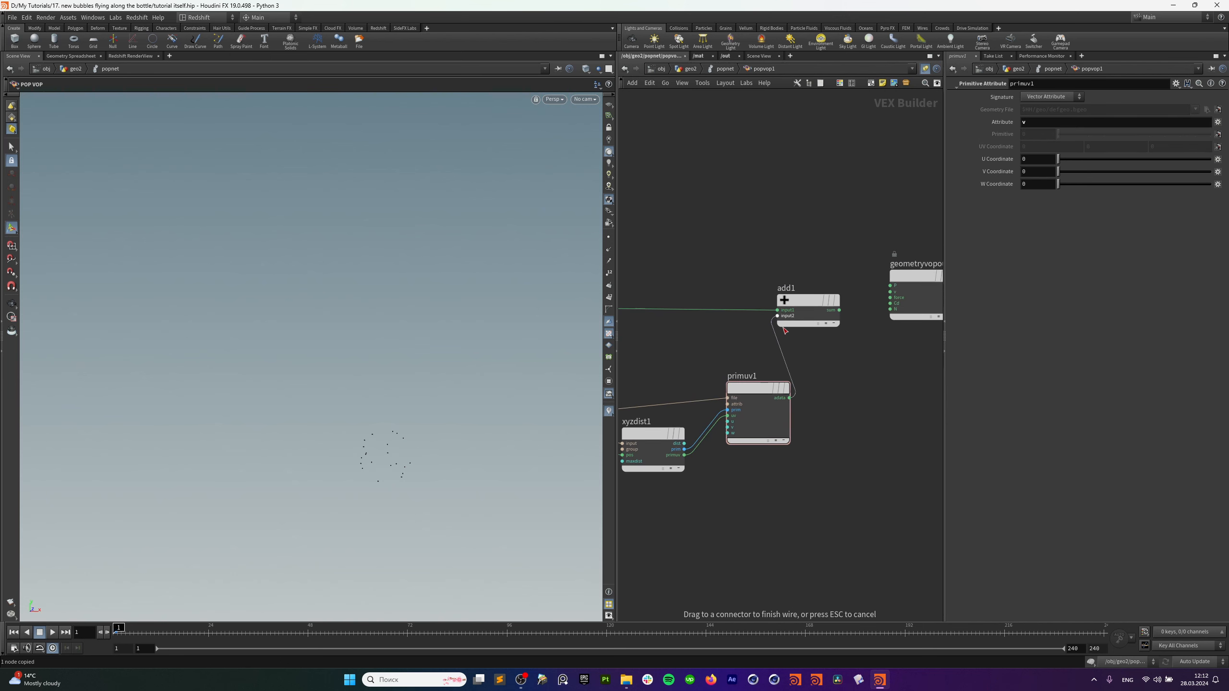
left_click(785, 331)
left_click_drag(840, 310, 890, 291)
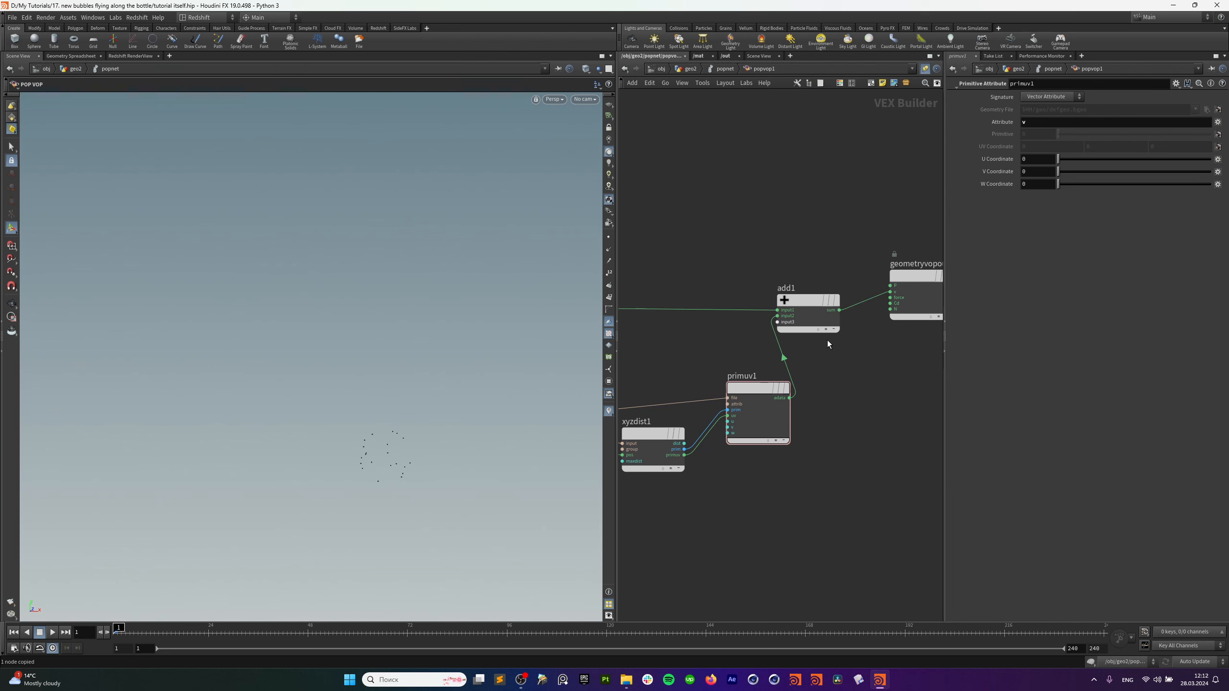
left_click_drag(815, 310, 821, 304)
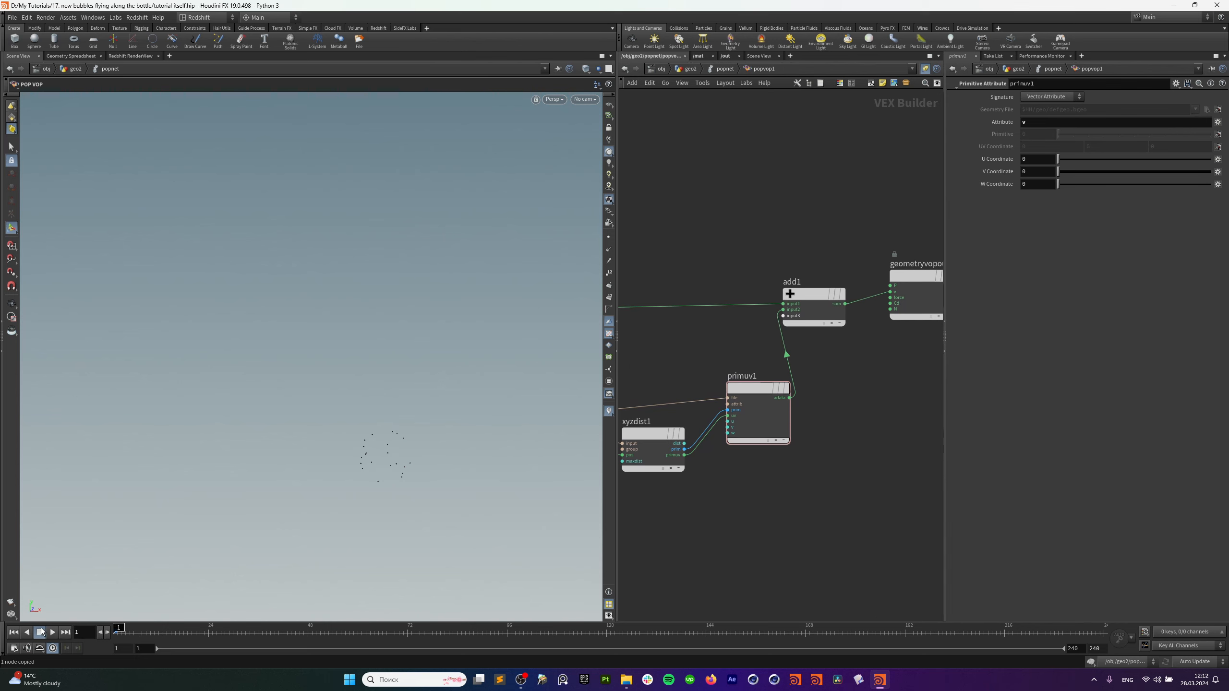
left_click(53, 632)
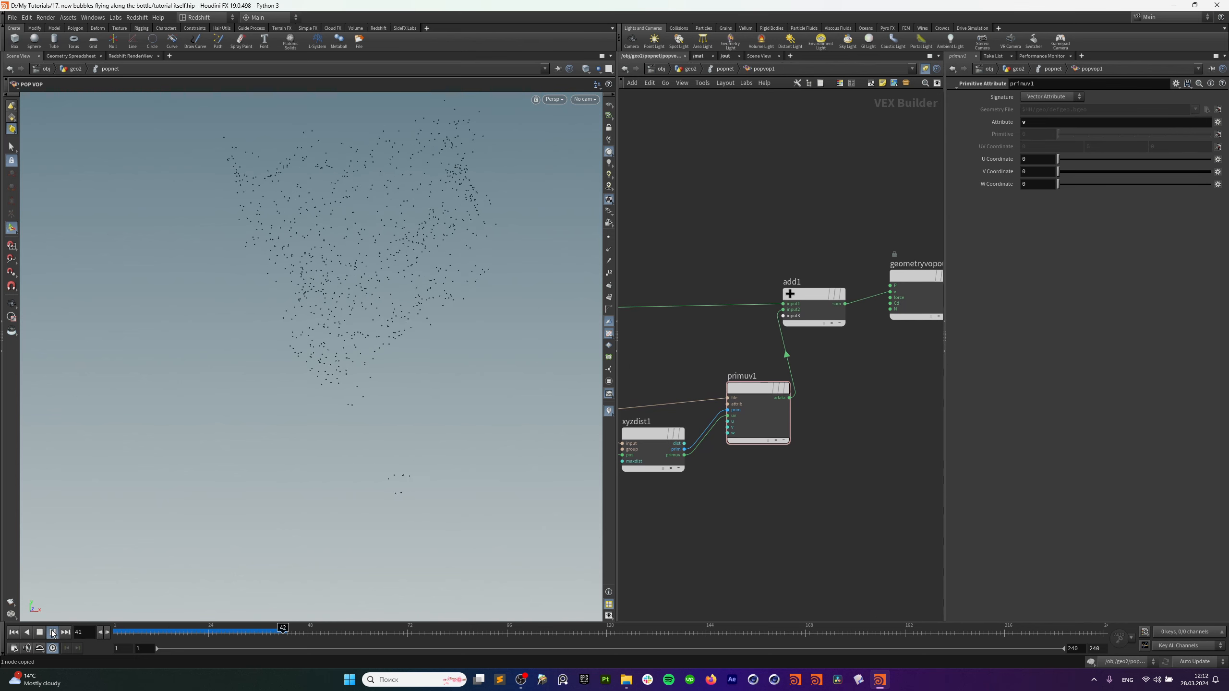
middle_click_drag(704, 365, 791, 363)
Insert a mulconst1 Multiply Constant node between primuv1 and add1.
key("Tab")
type("m")
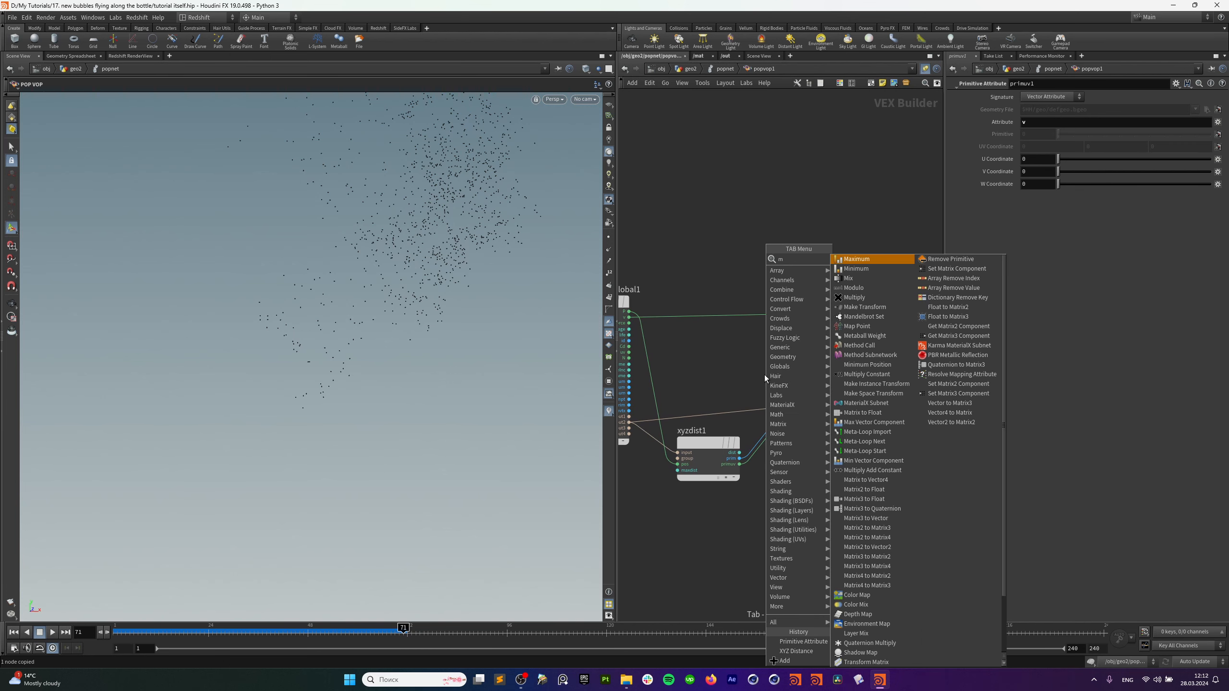
type("i")
key("BackSpace")
type("ul")
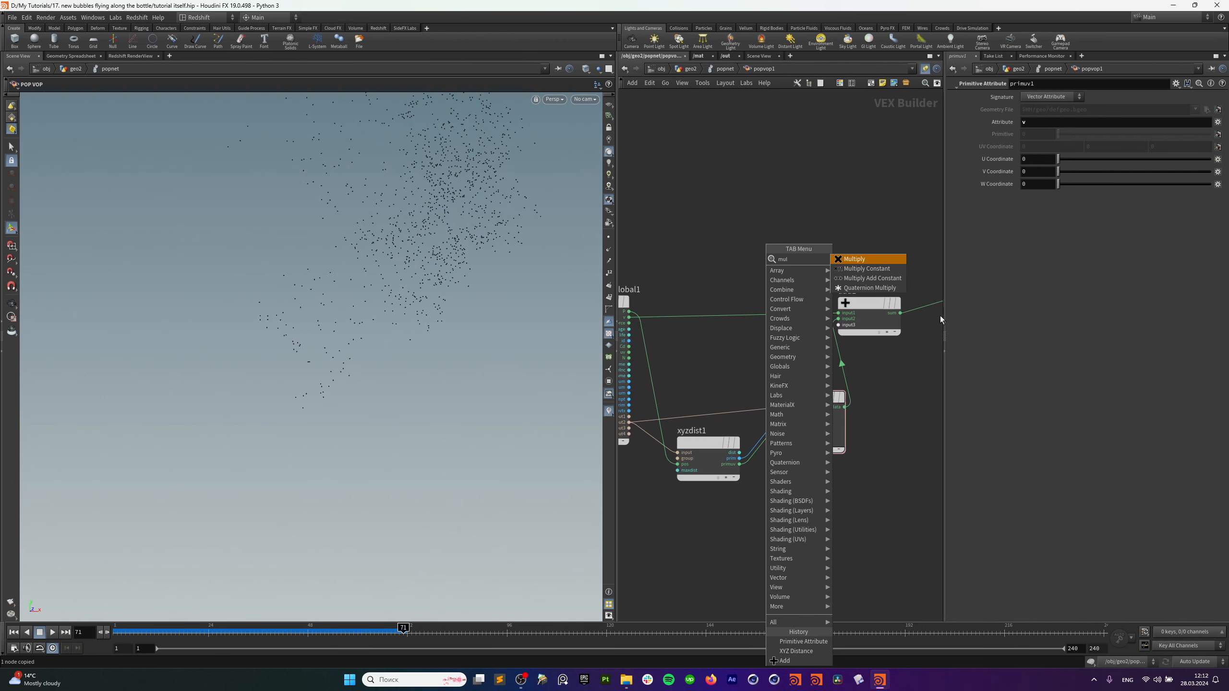
left_click(877, 270)
left_click(845, 371)
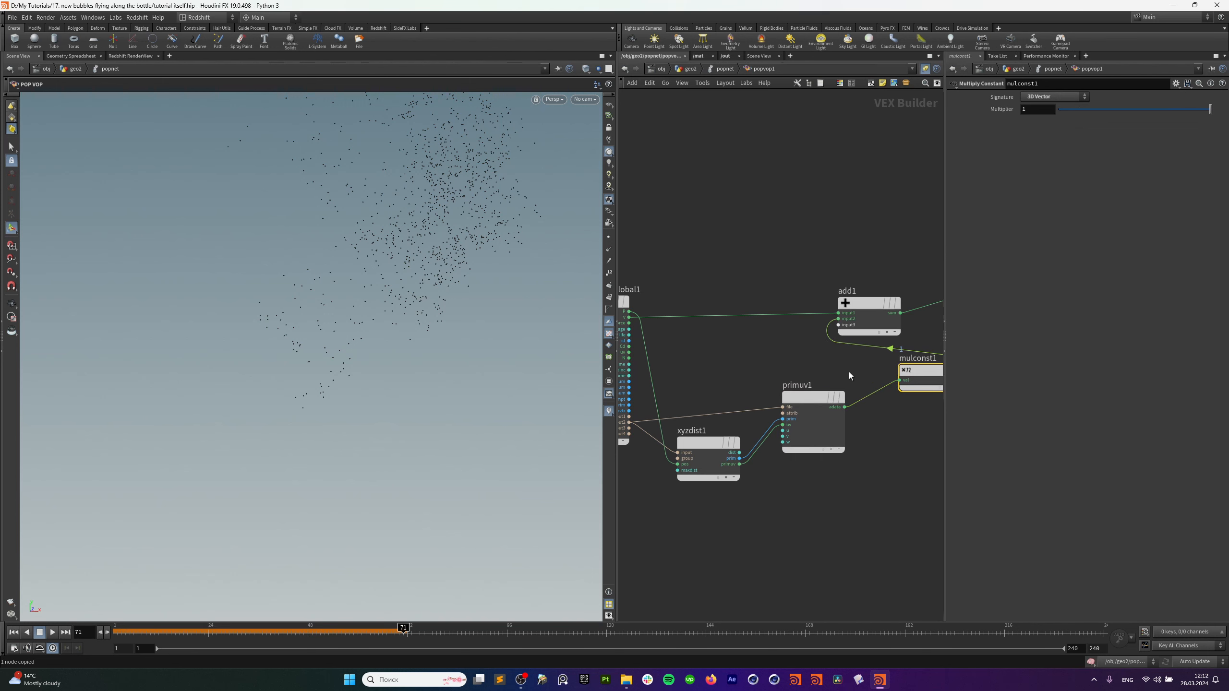
scroll(849, 372, "down", 5)
left_click_drag(885, 286, 892, 319)
left_click_drag(838, 371, 818, 386)
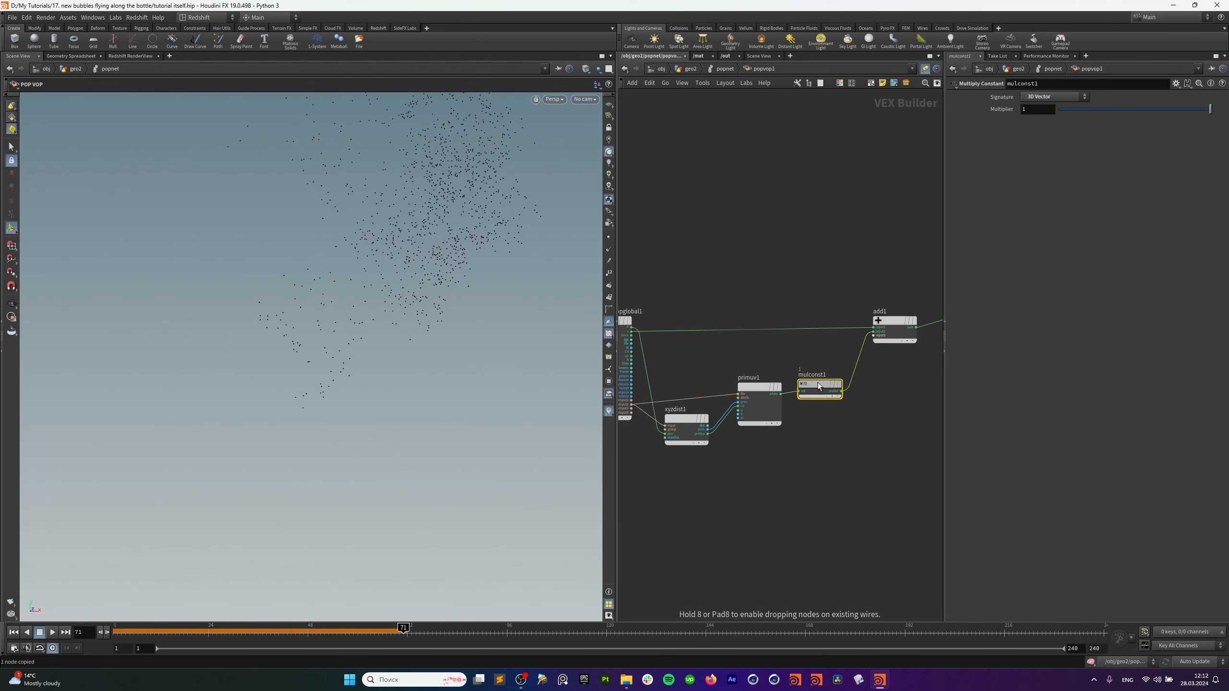
mouse_move(821, 383)
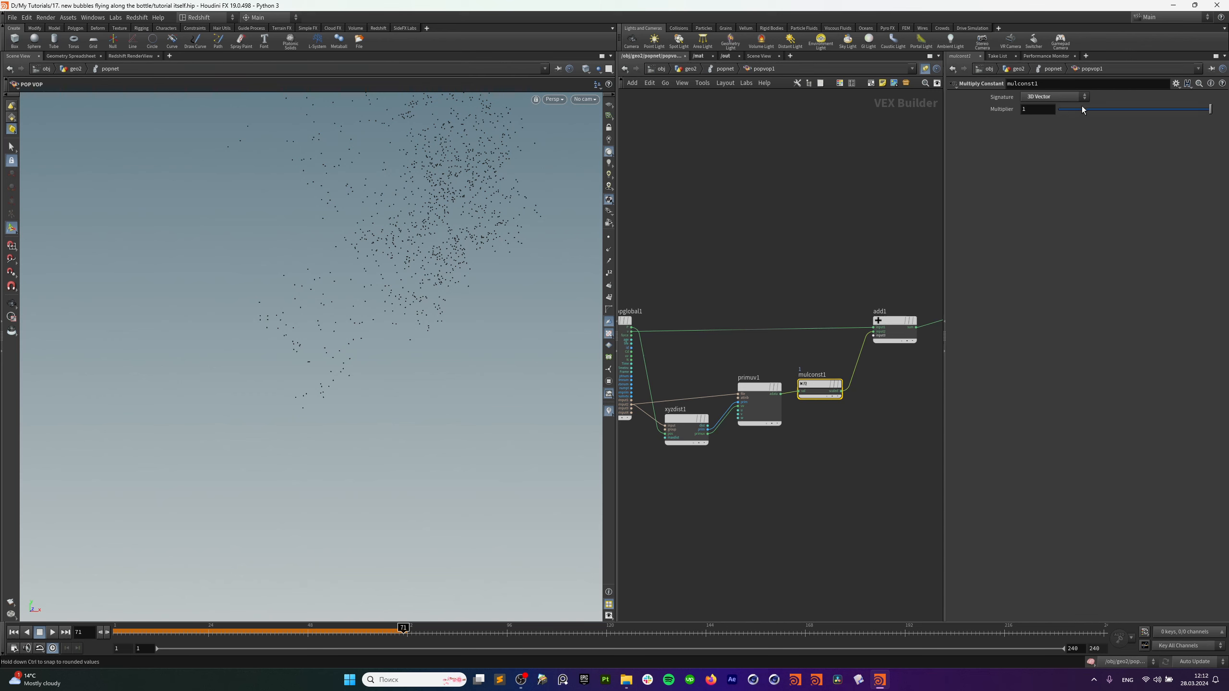
Set mulconst1's multiplier to 0.069 and replay the simulation from frame 1.
left_click(13, 632)
left_click(52, 632)
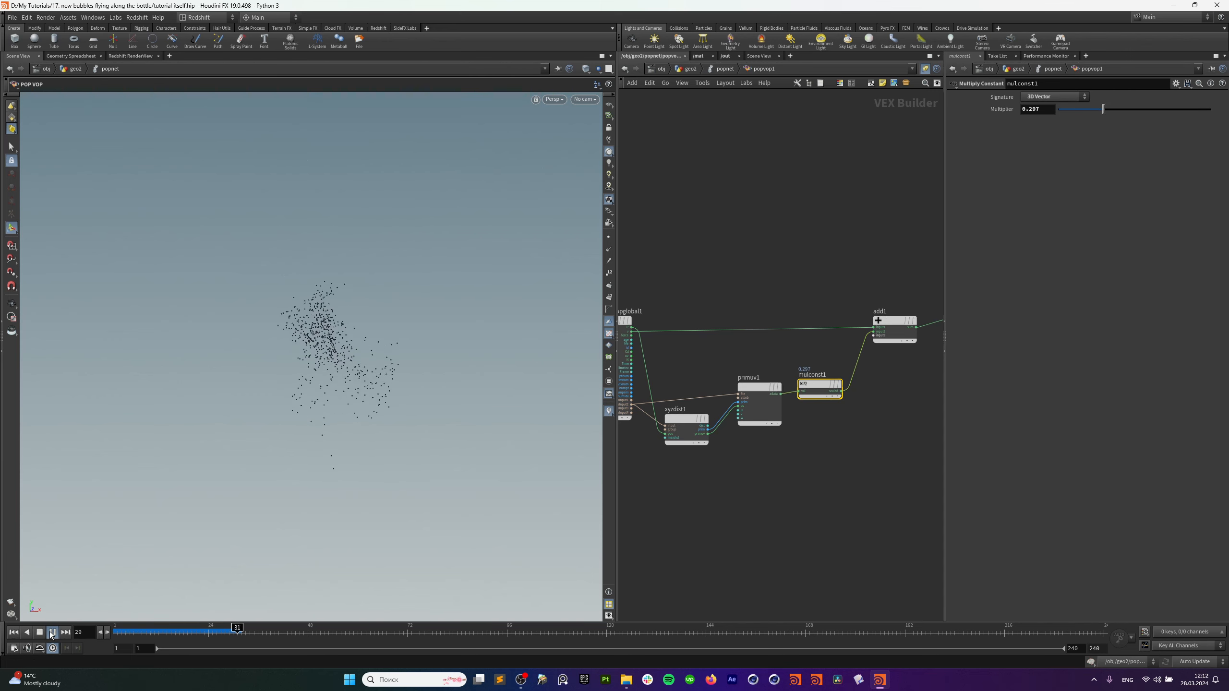
left_click_drag(1103, 109, 1069, 109)
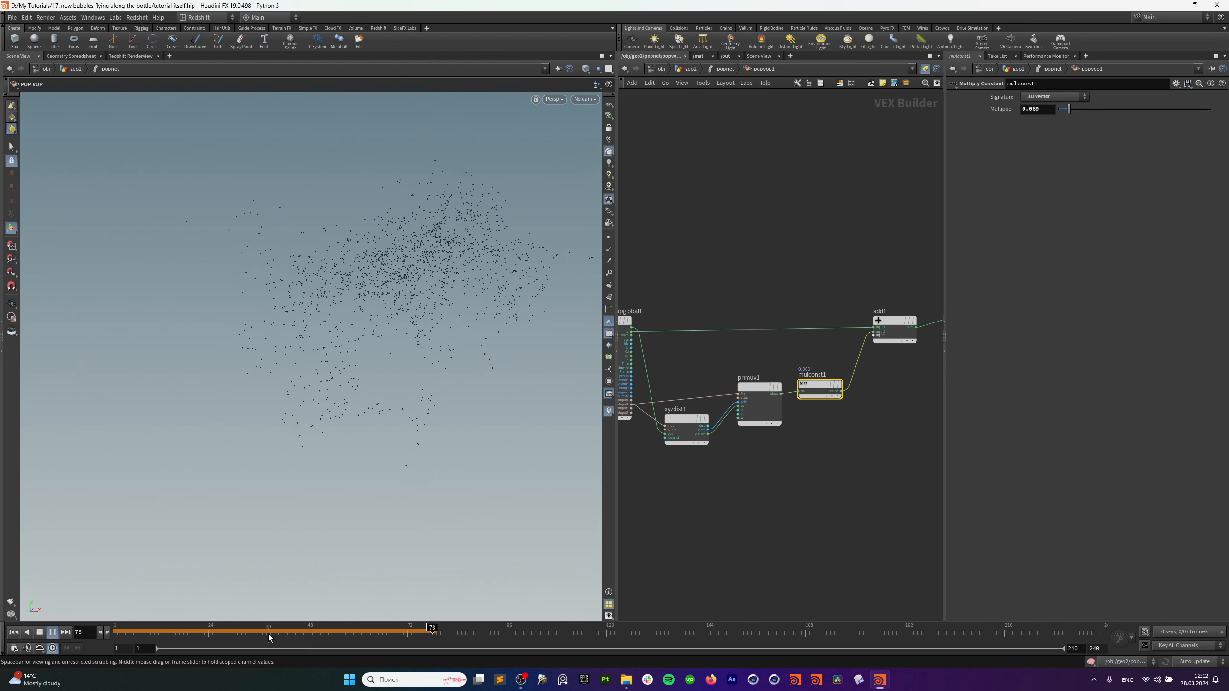
left_click(14, 633)
left_click(53, 634)
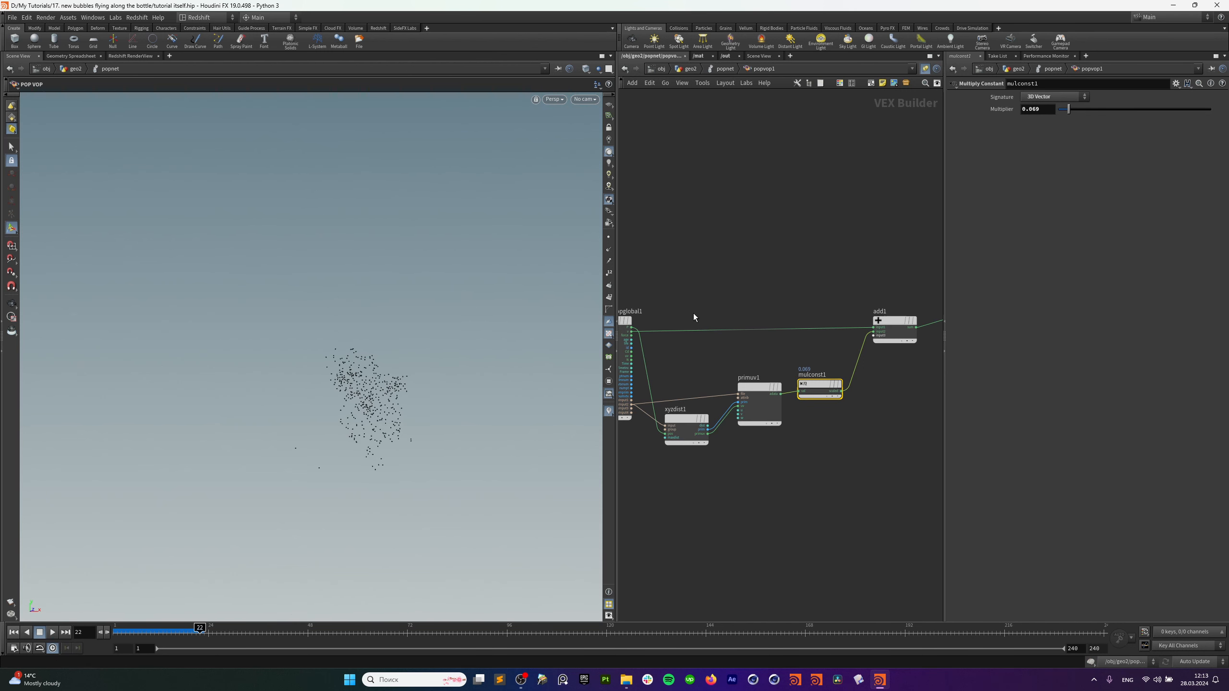
left_click_drag(894, 320, 911, 317)
scroll(784, 322, "down", 3)
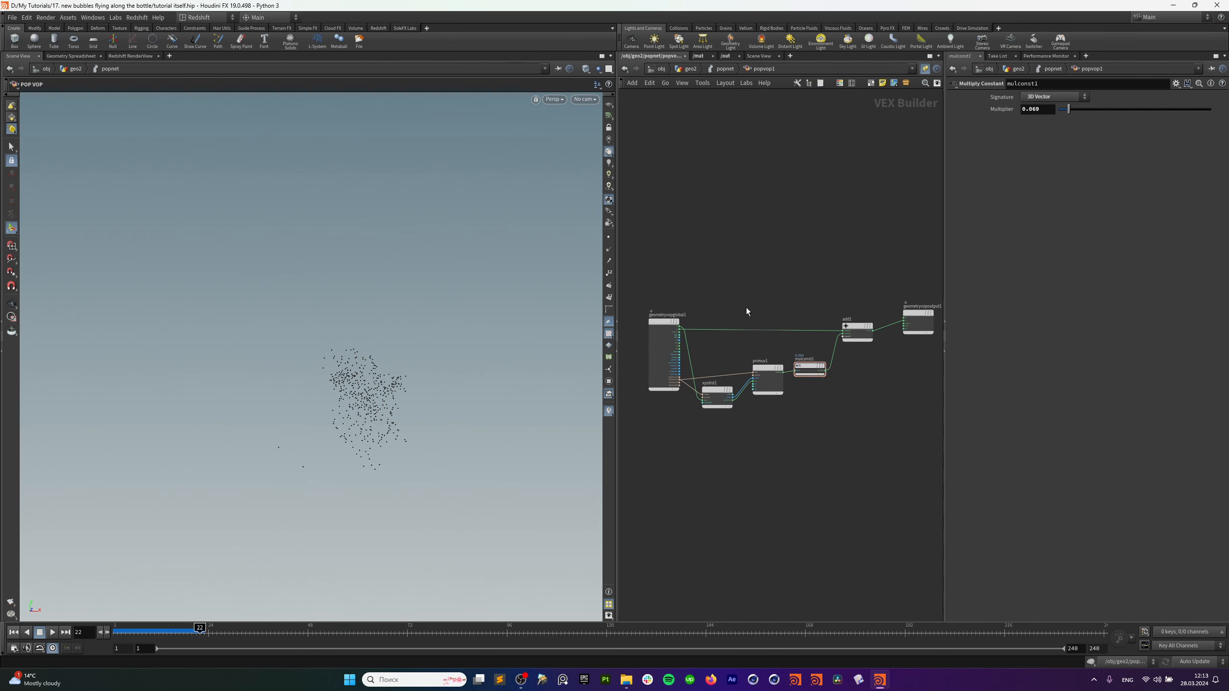
Add a minpos1 Minimum Position node near the other nodes.
key("Tab")
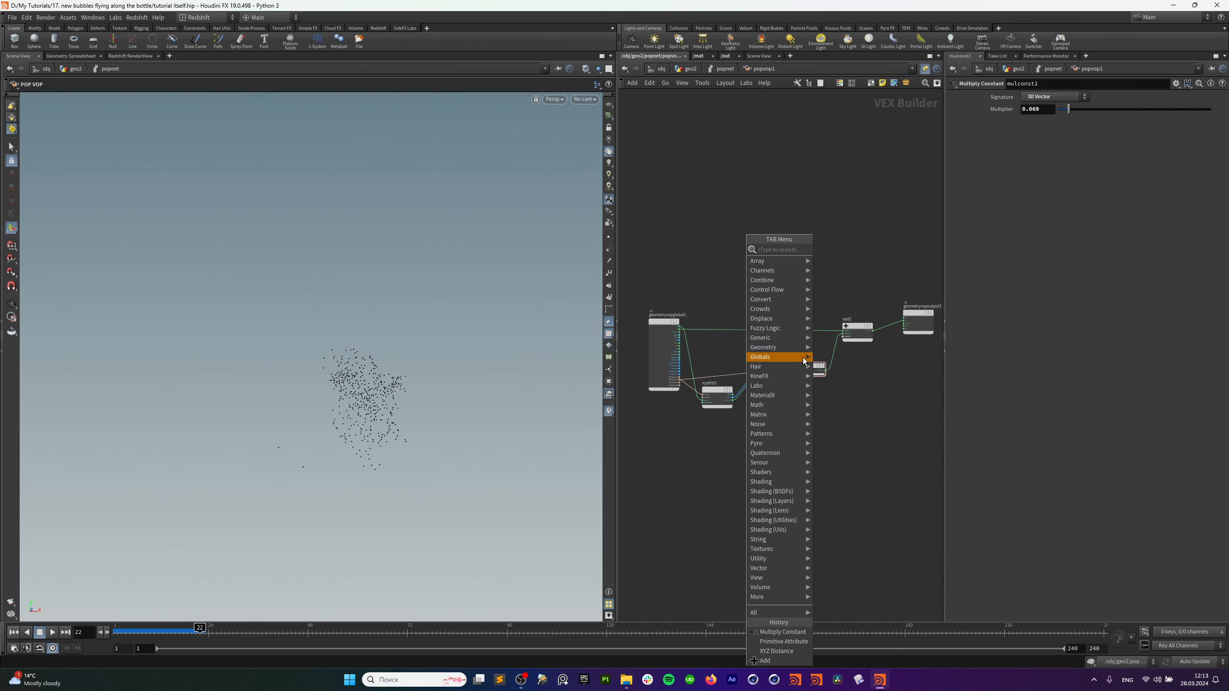
key("Escape")
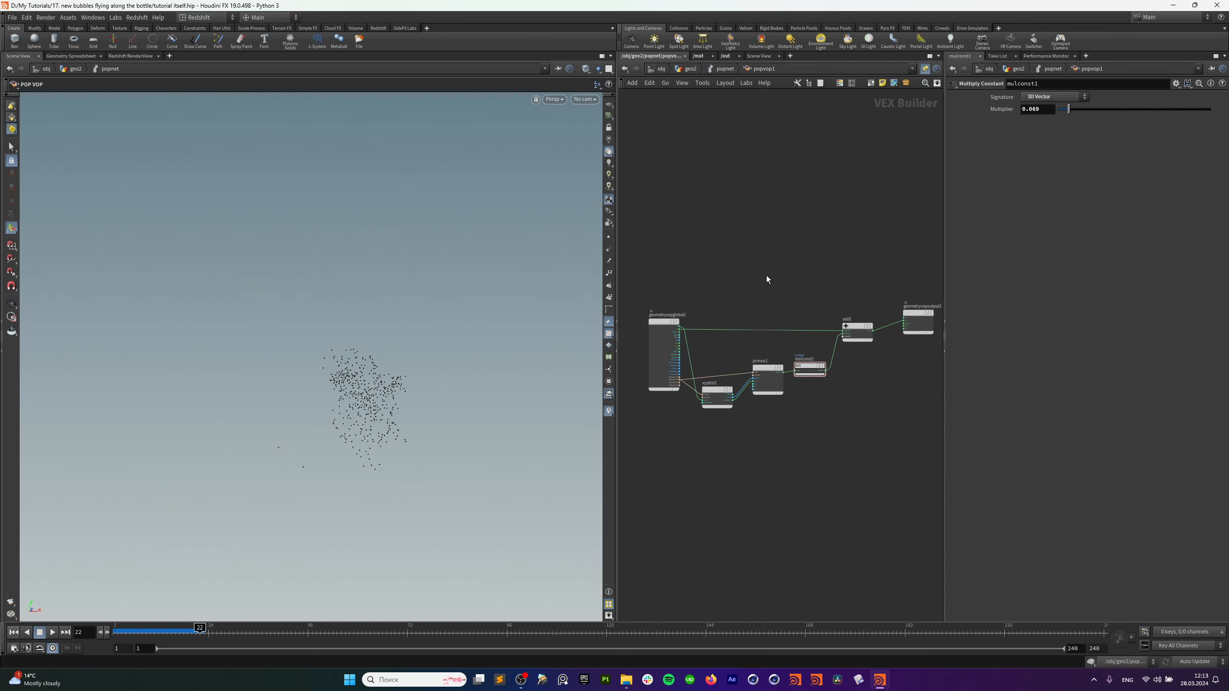
key("Tab")
type("min")
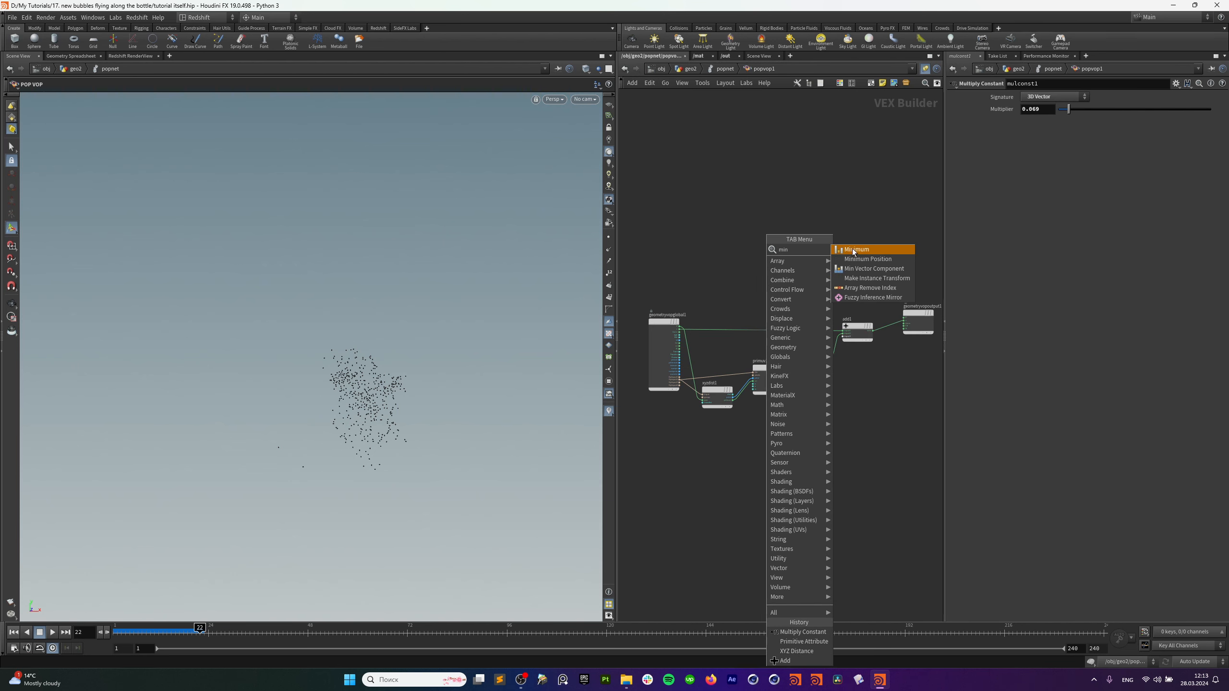
left_click(867, 258)
left_click(776, 270)
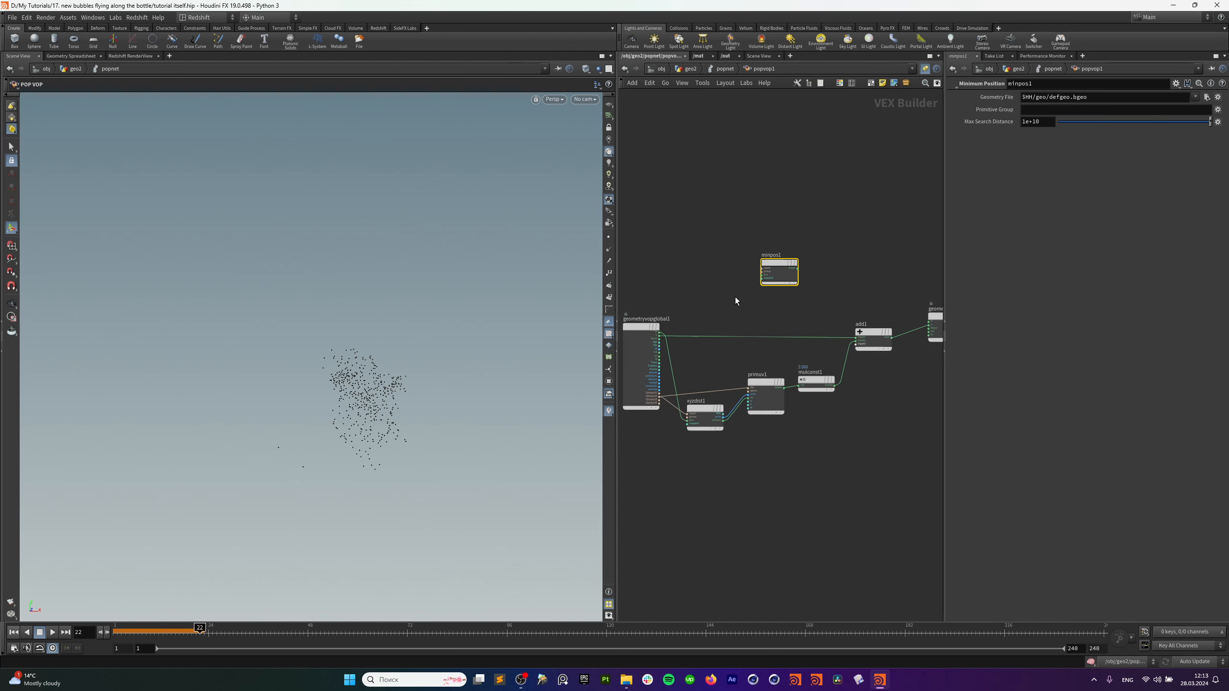
scroll(736, 296, "up", 4)
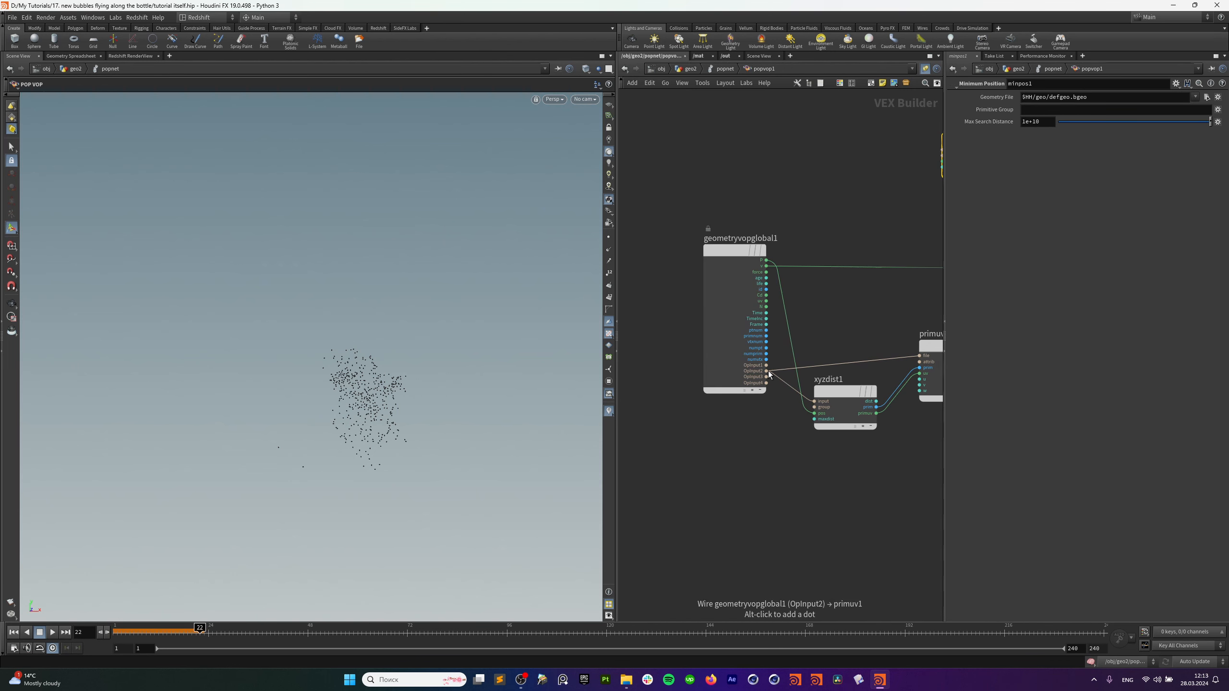
middle_click_drag(870, 126, 779, 185)
left_click_drag(881, 185, 824, 199)
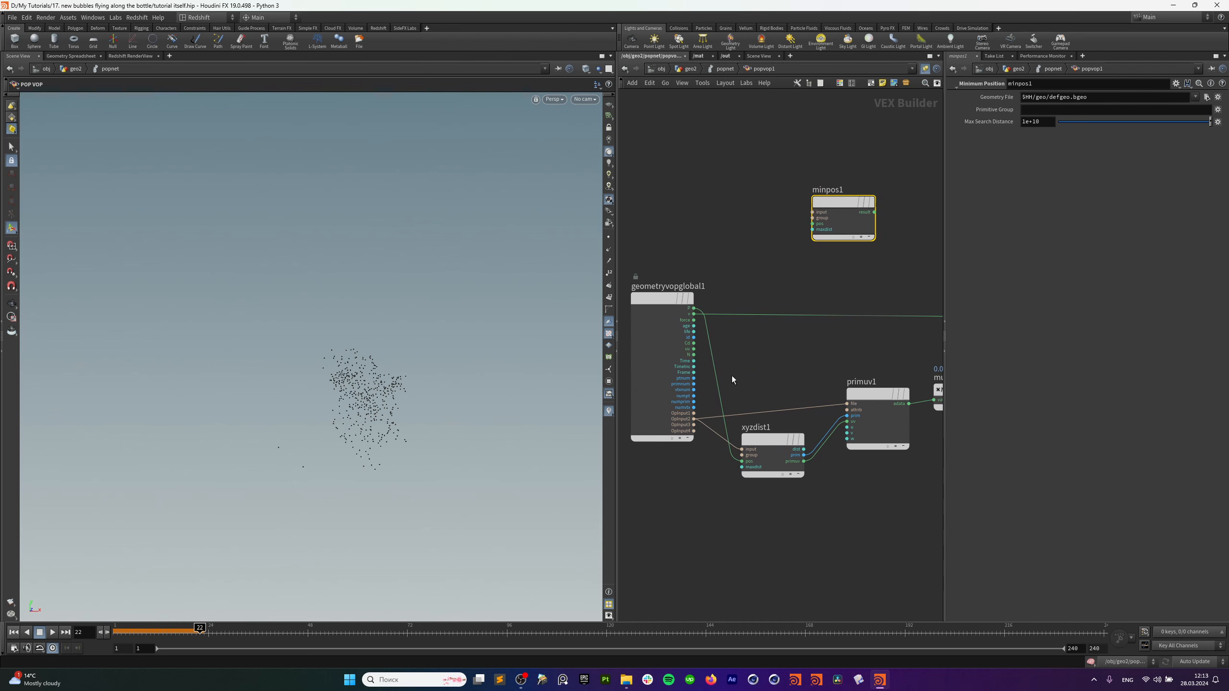
Wire OpInput2 and P into minpos1, and its result into the output position.
left_click_drag(695, 419, 693, 308)
middle_click_drag(843, 223, 788, 265)
left_click_drag(788, 266, 772, 274)
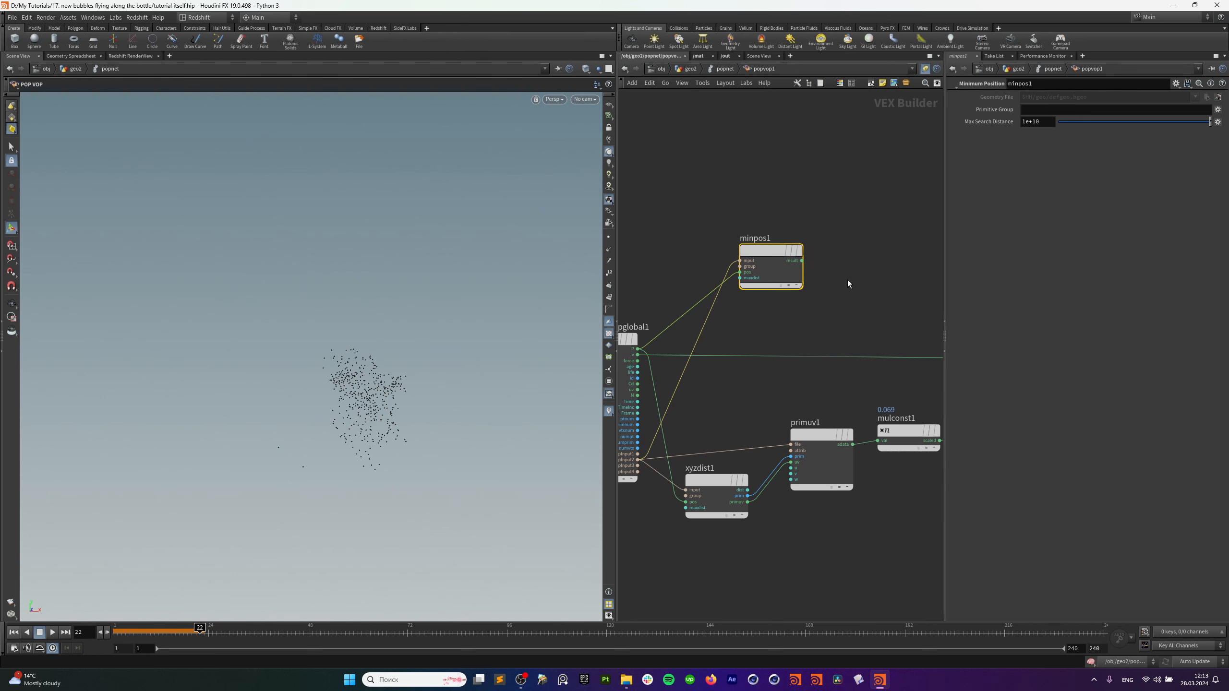
left_click(855, 296)
key("Tab")
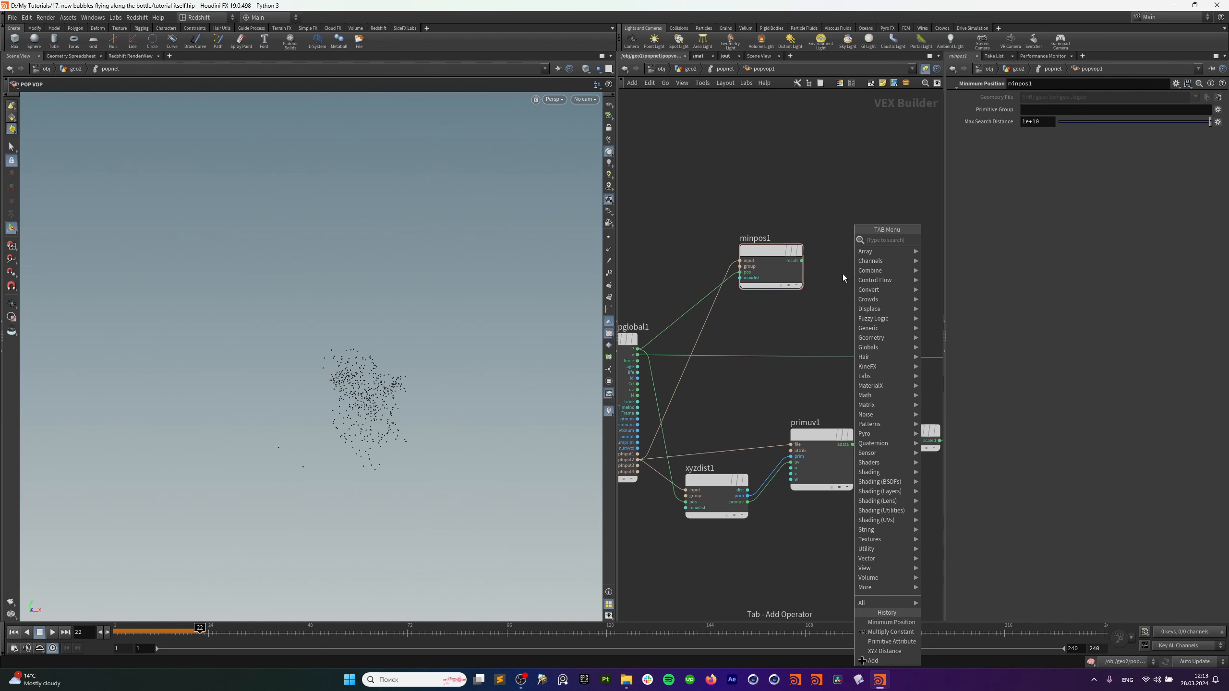
key("Escape")
middle_click_drag(843, 274, 711, 307)
left_click_drag(633, 297, 932, 367)
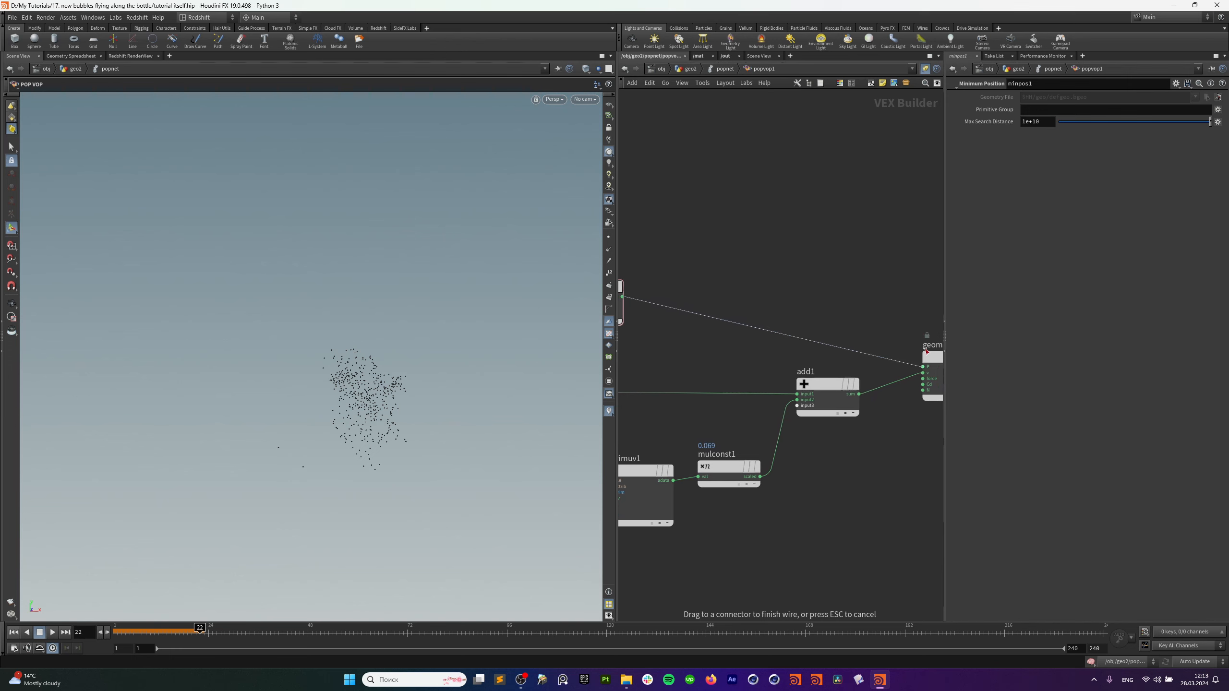
Replay the simulation, stop at frame 124, and reposition minpos1.
left_click(16, 636)
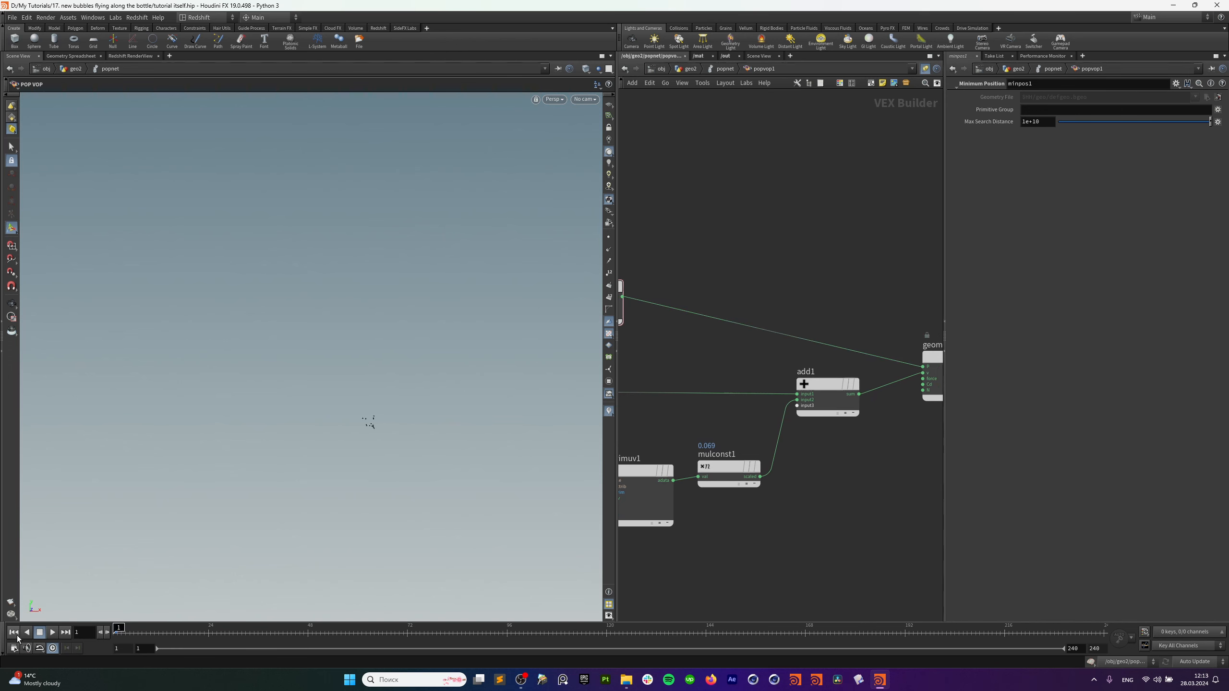
left_click(53, 633)
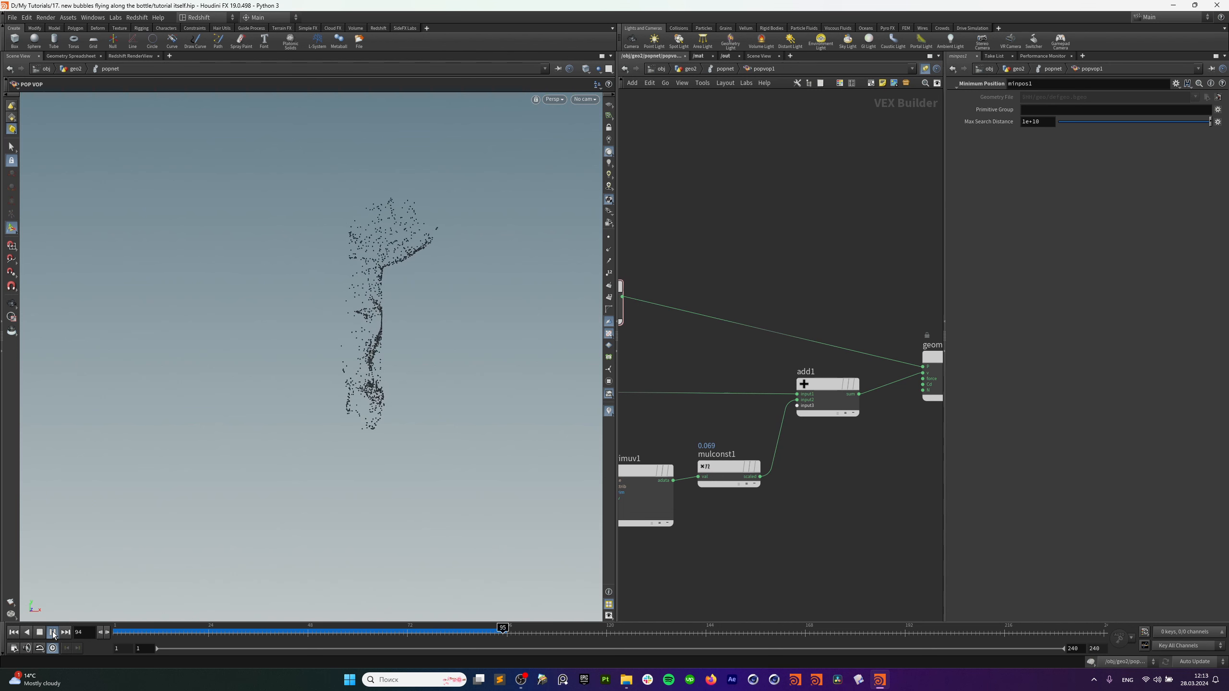
left_click(54, 632)
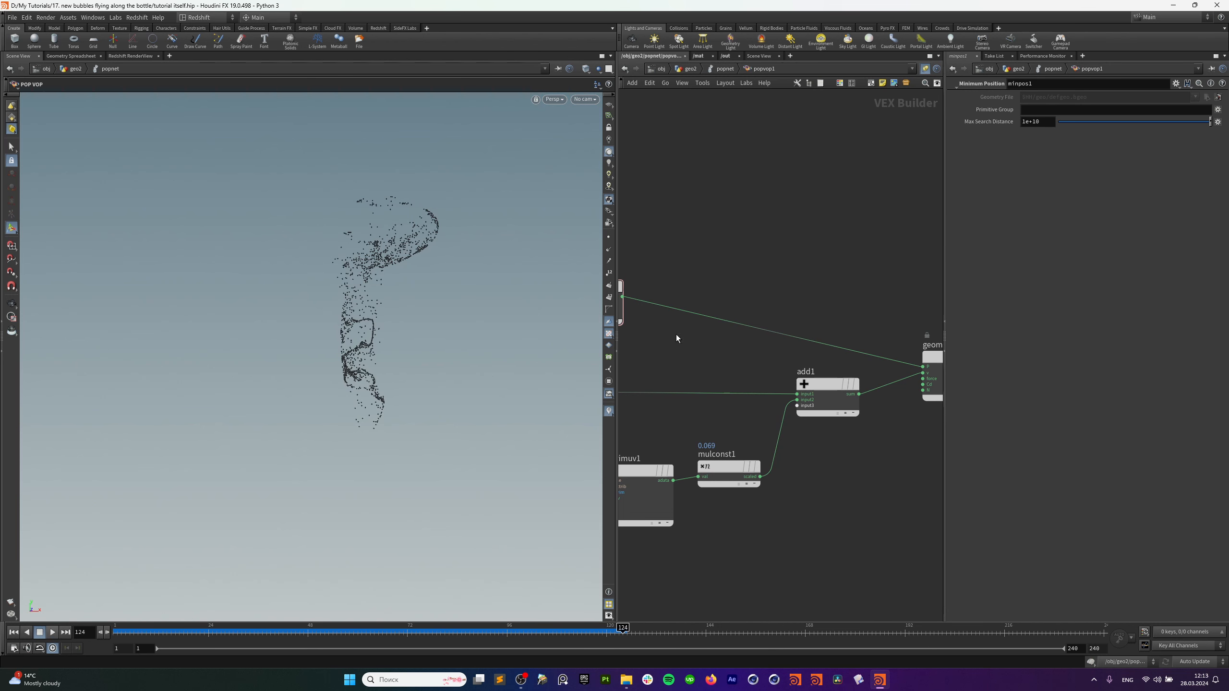
middle_click_drag(676, 334, 800, 276)
left_click_drag(717, 229, 744, 226)
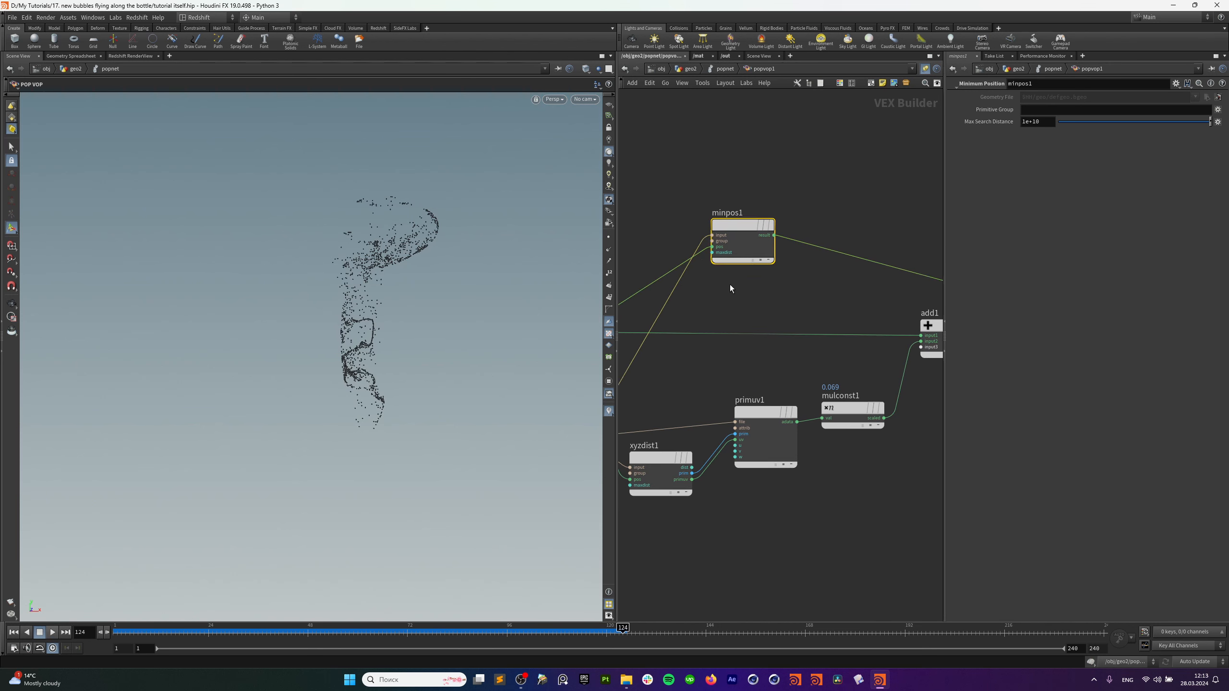
middle_click_drag(730, 284, 810, 265)
scroll(810, 264, "up", 3)
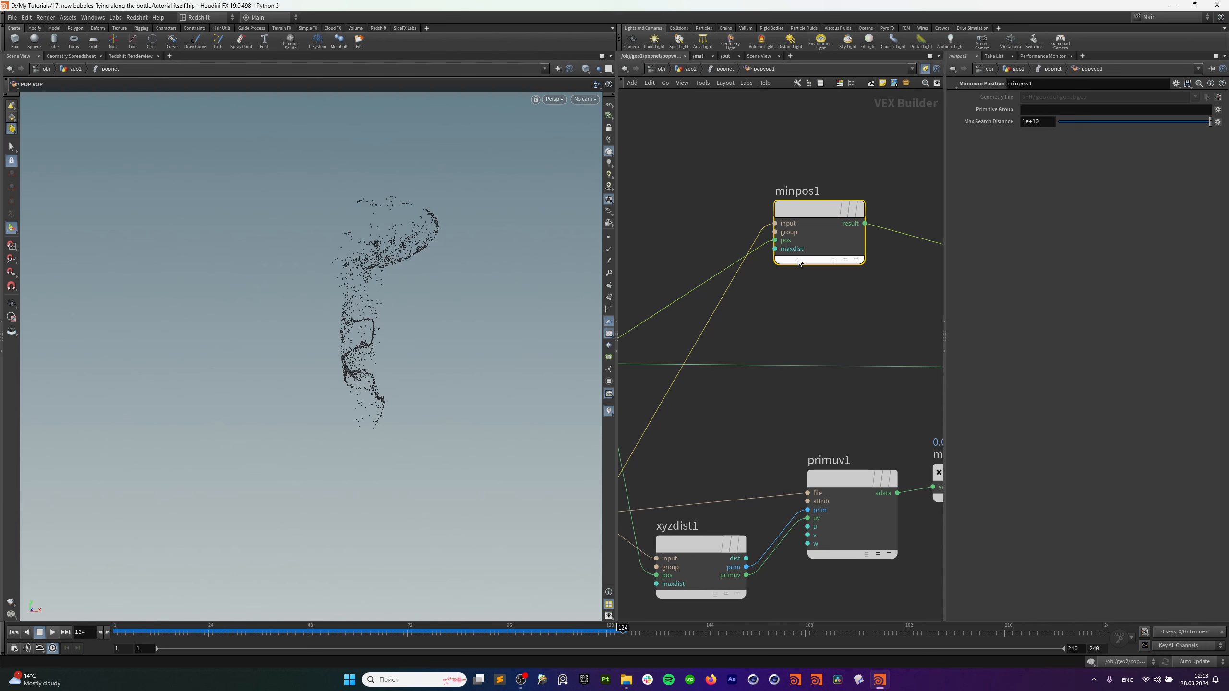
scroll(851, 308, "down", 2)
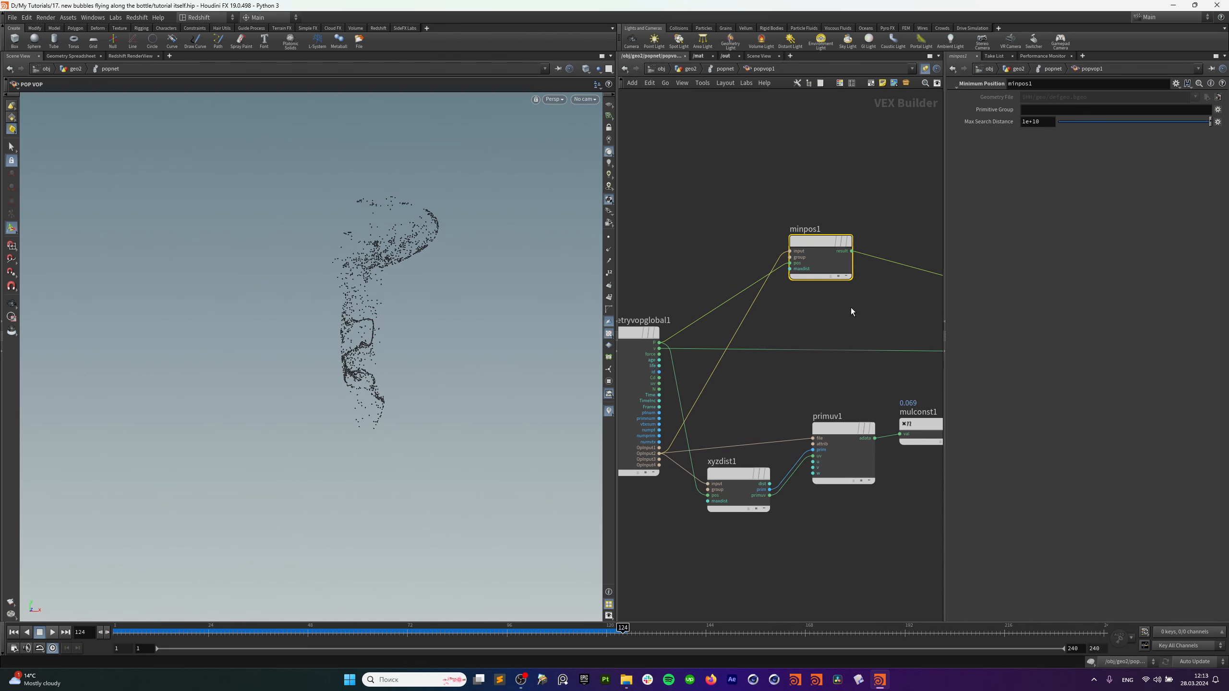
left_click_drag(822, 241, 809, 262)
middle_click_drag(847, 371, 816, 381)
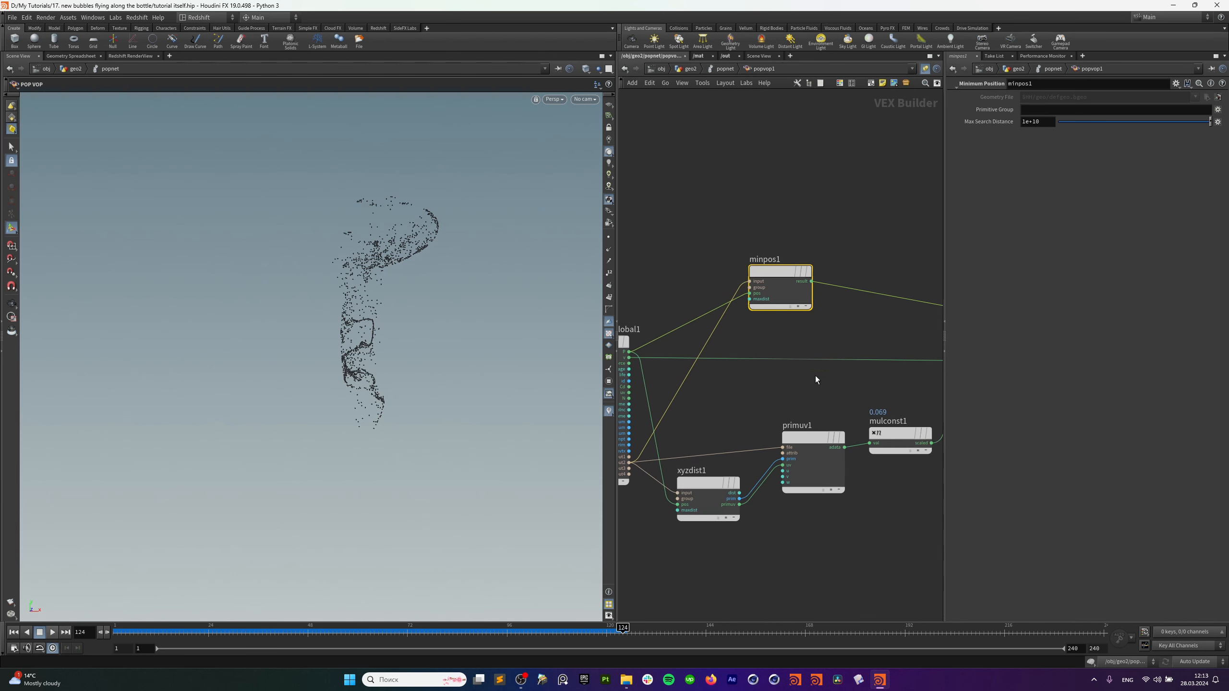
Add a mix1 Mix node above minpos1.
left_click(897, 215)
key("Tab")
type("mix")
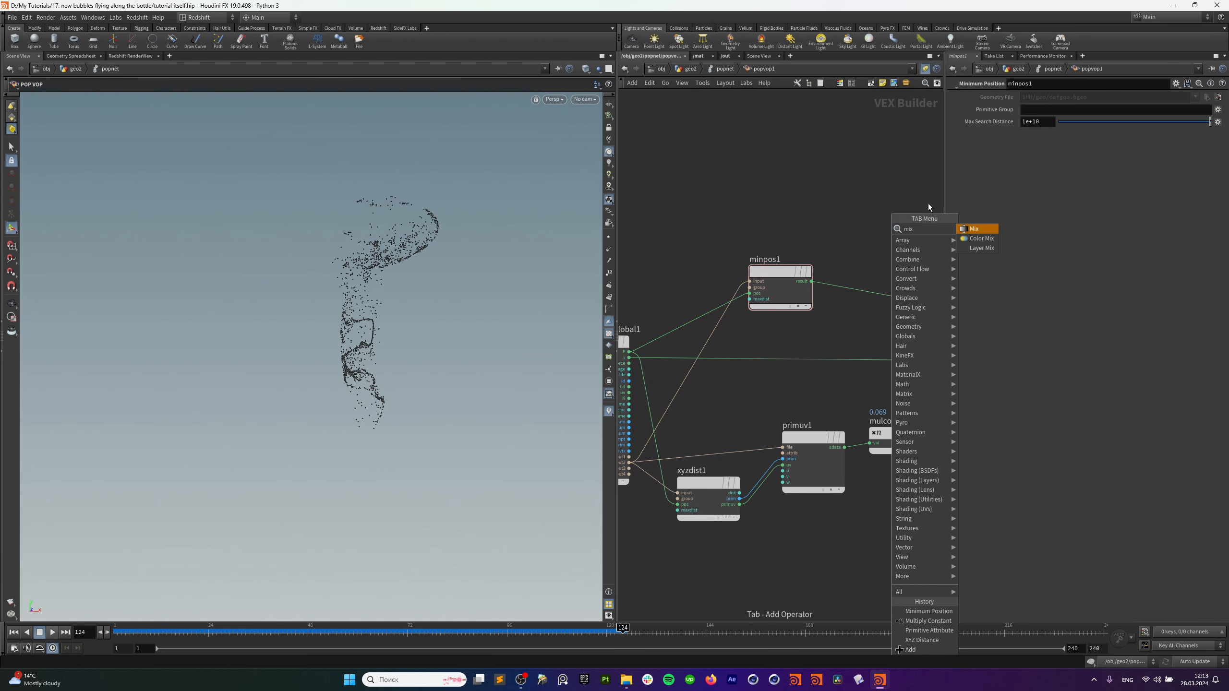
left_click(973, 228)
left_click(865, 256)
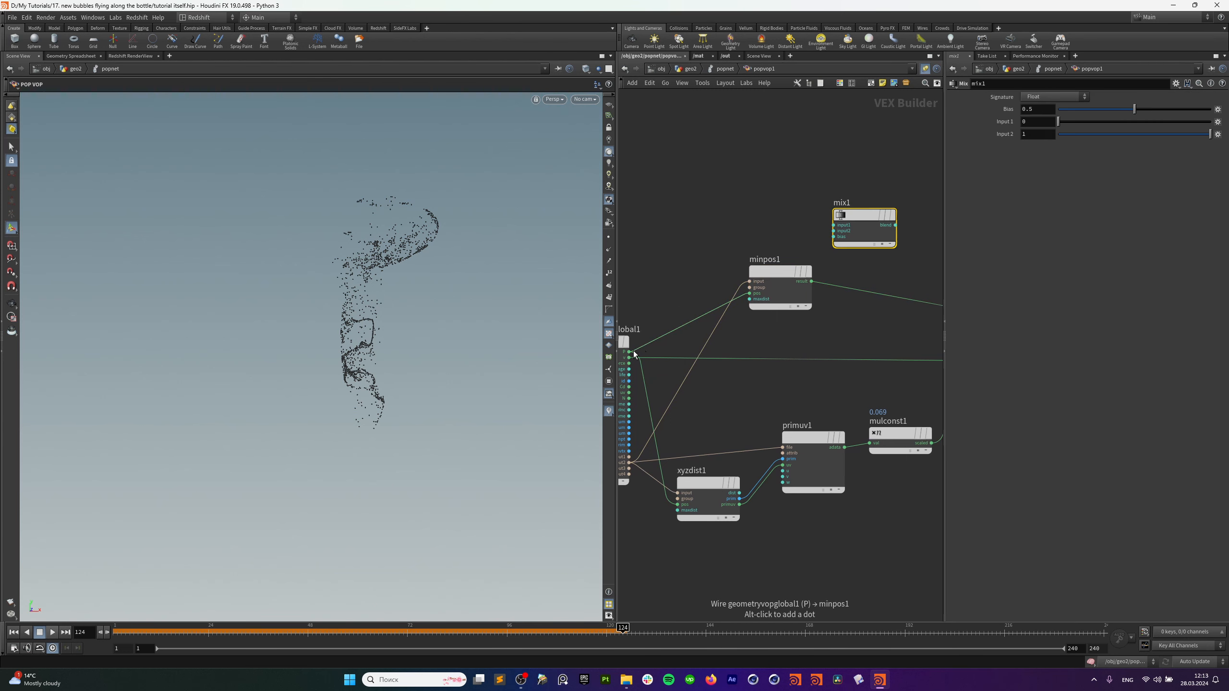
Blend P and minpos1's result in mix1 and send it to the output position.
left_click_drag(629, 352, 833, 225)
left_click_drag(802, 270, 796, 296)
middle_click_drag(794, 281, 746, 295)
left_click_drag(758, 322, 787, 251)
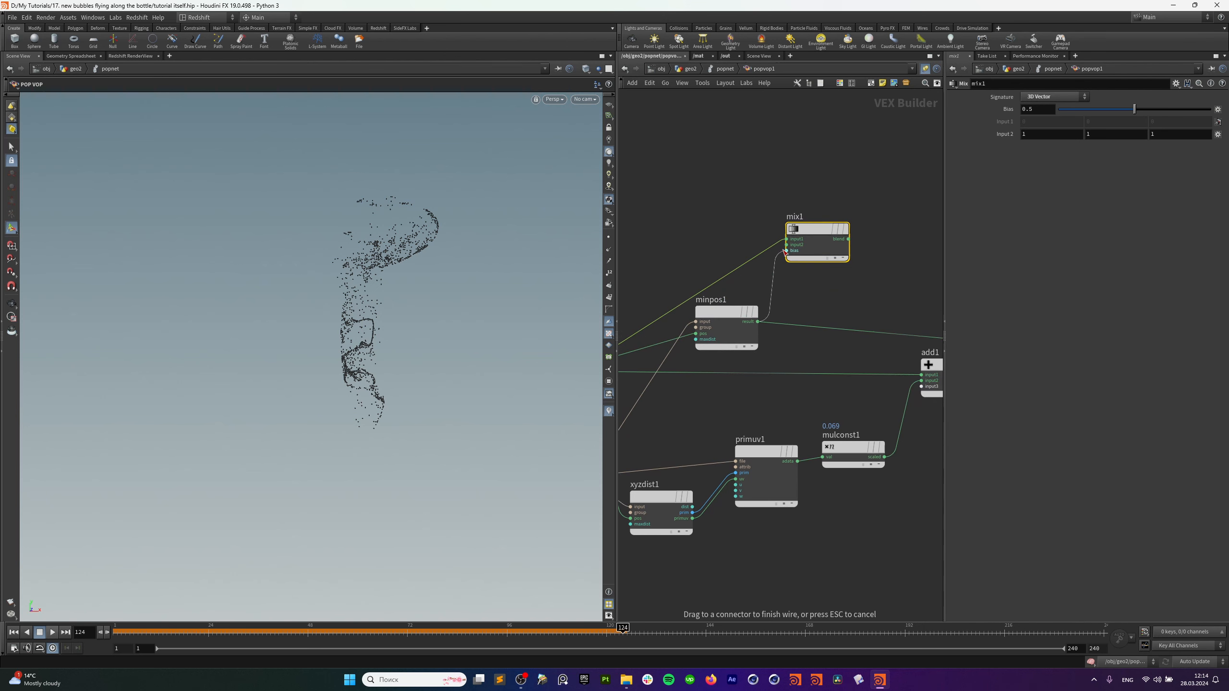
middle_click_drag(876, 248, 708, 310)
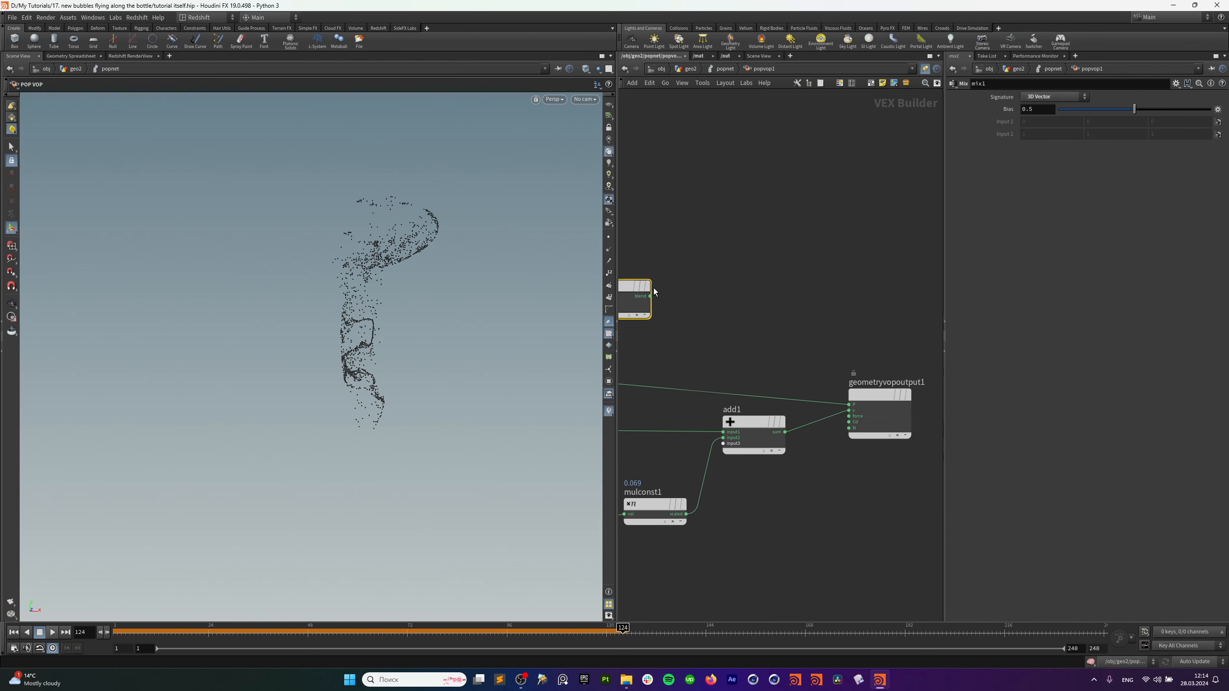
mouse_move(658, 294)
left_mouse_down()
mouse_move(845, 383)
mouse_move(857, 402)
left_mouse_up()
middle_click_drag(819, 294, 969, 267)
left_click_drag(836, 206, 768, 285)
Set mix1's bias to 0.924, replay, and stop playback at frame 42.
left_click(13, 633)
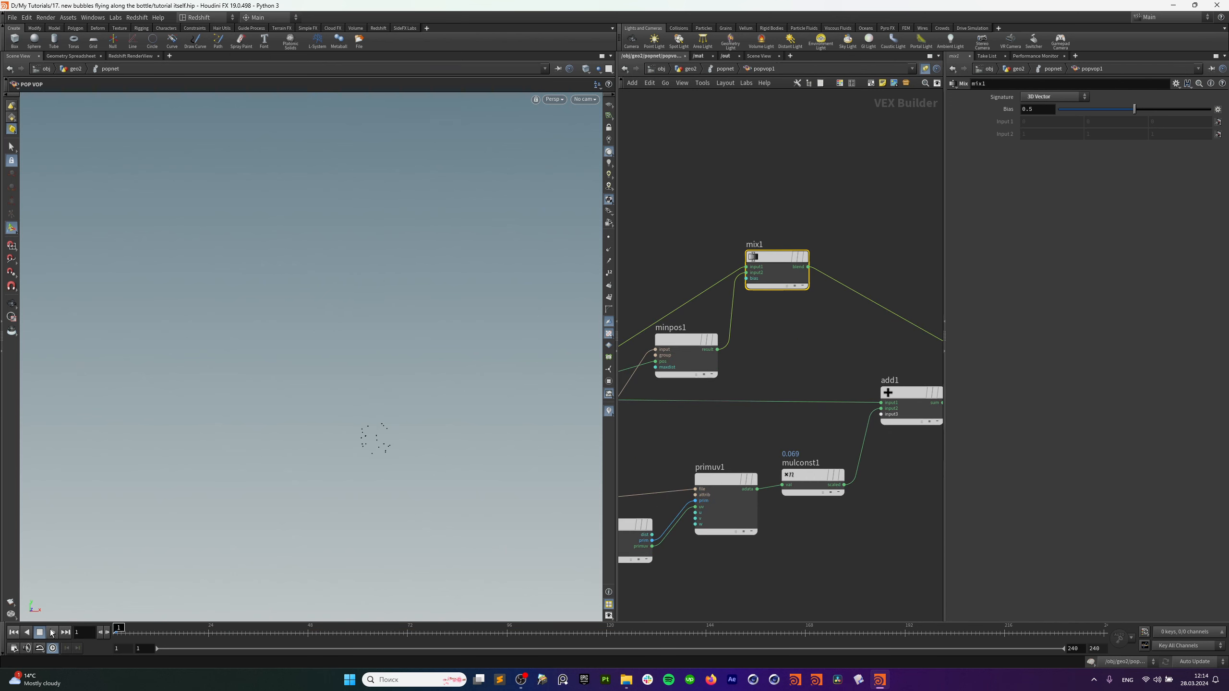
left_click(52, 633)
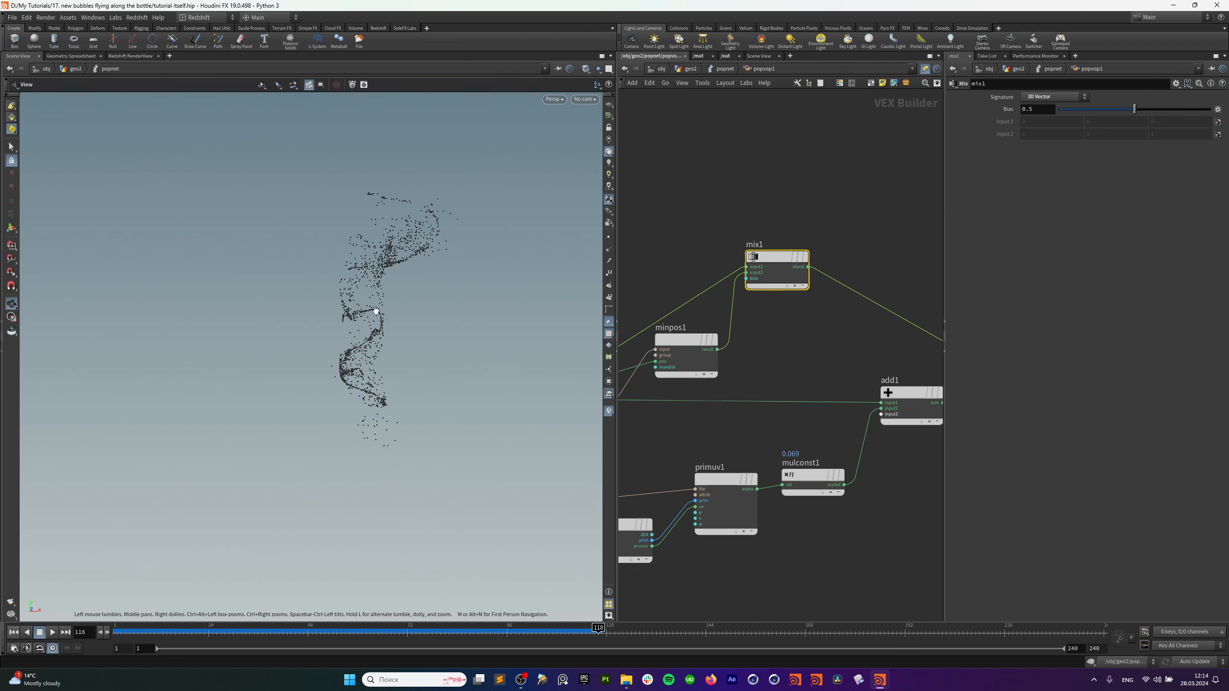
left_click_drag(1134, 108, 1199, 114)
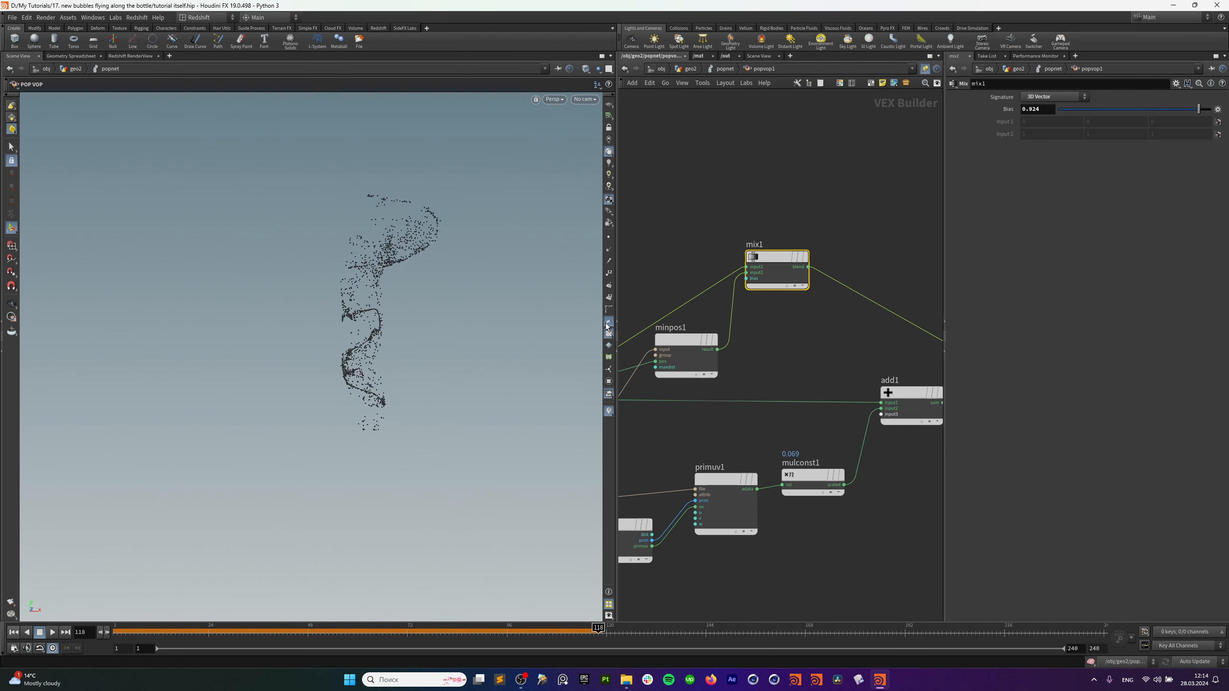
left_click(13, 632)
left_click(52, 633)
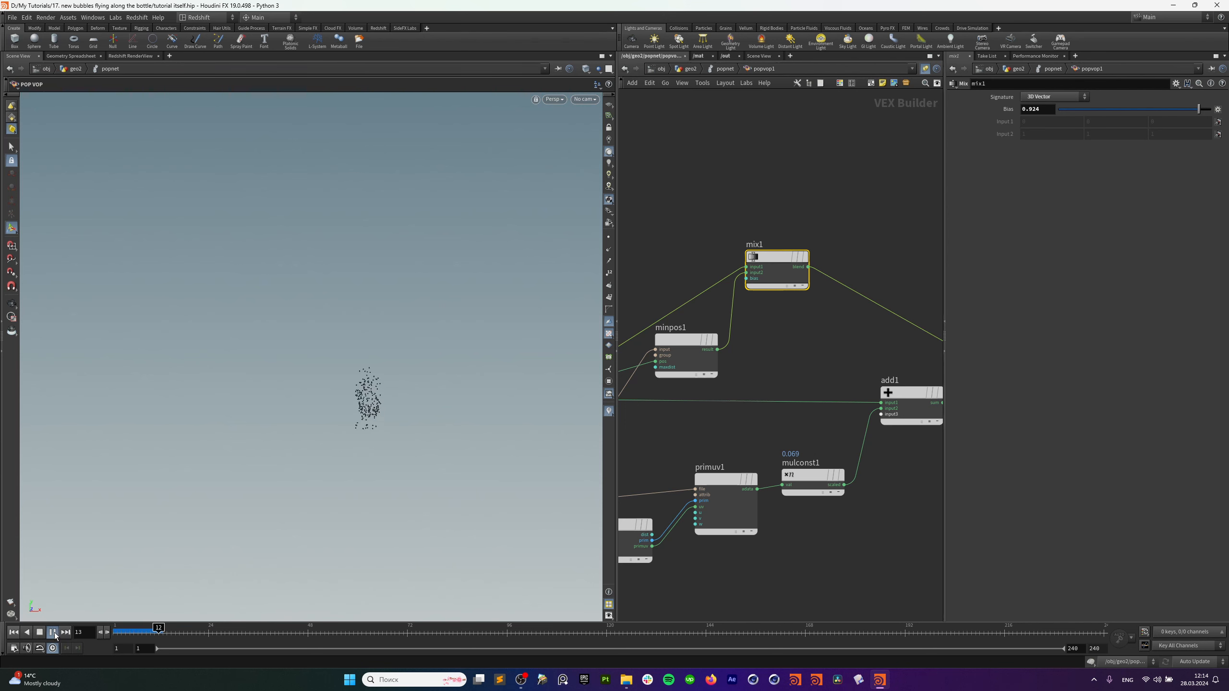
left_click(54, 632)
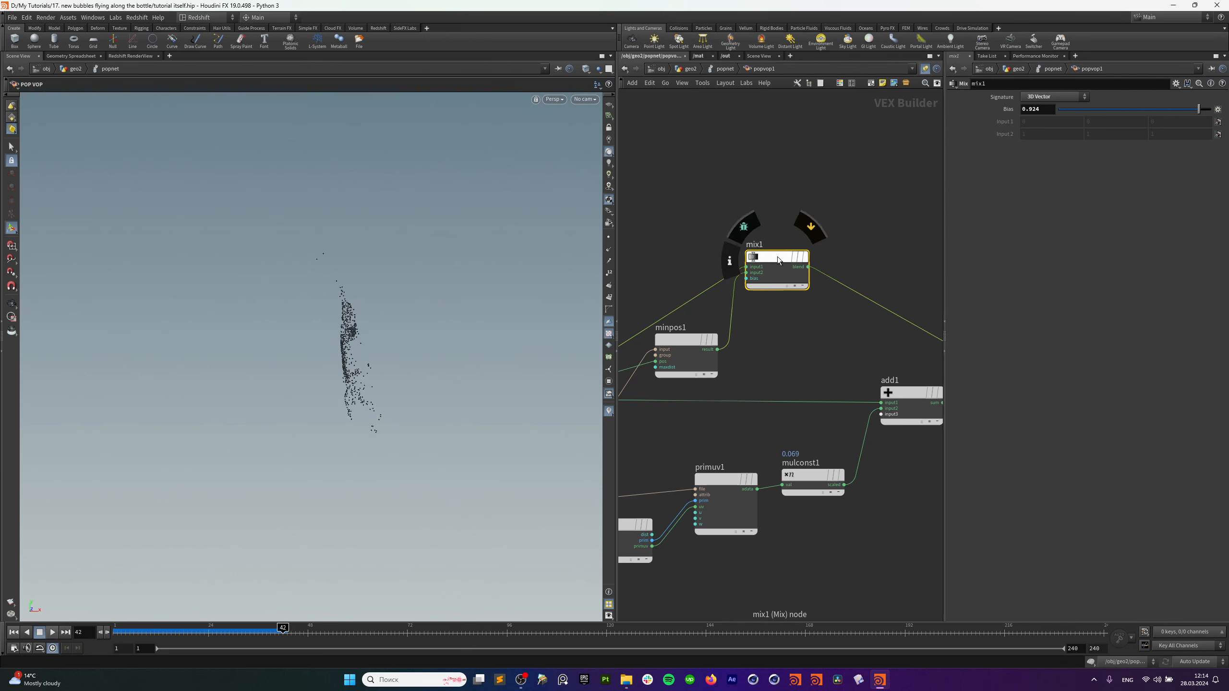
left_click_drag(778, 256, 794, 264)
Add a Parameter node above mix1 and connect it to mix1's bias.
key("Tab")
type("fit")
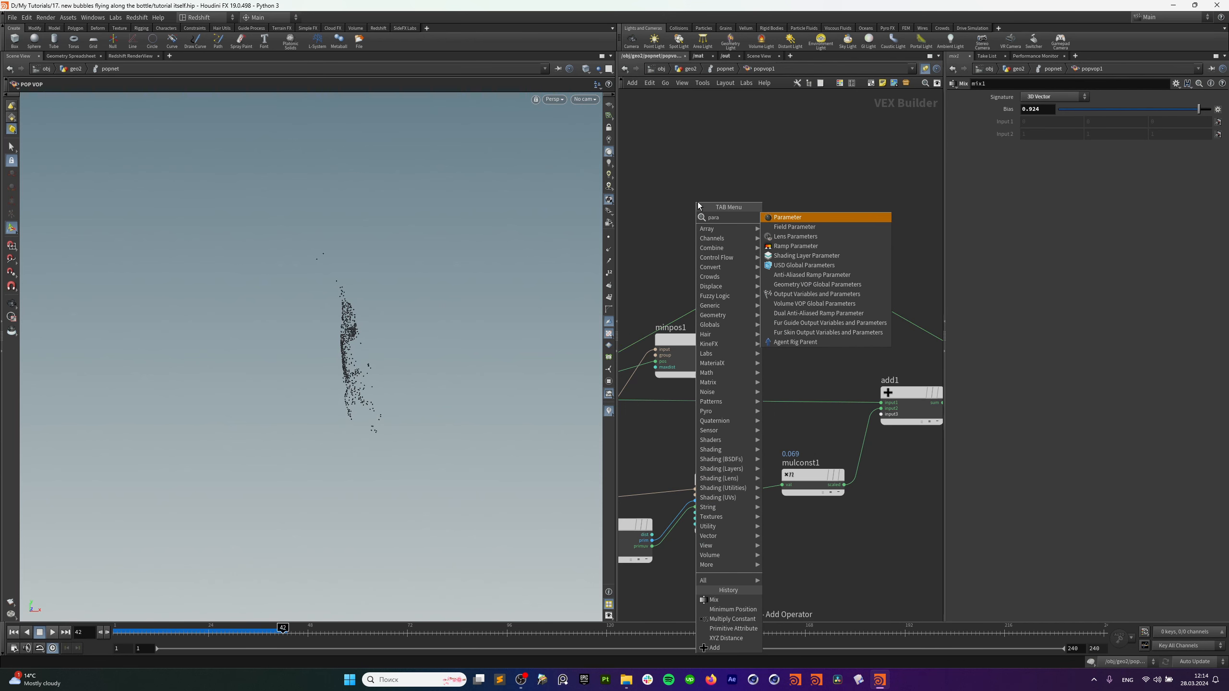
left_click(819, 215)
left_click(703, 216)
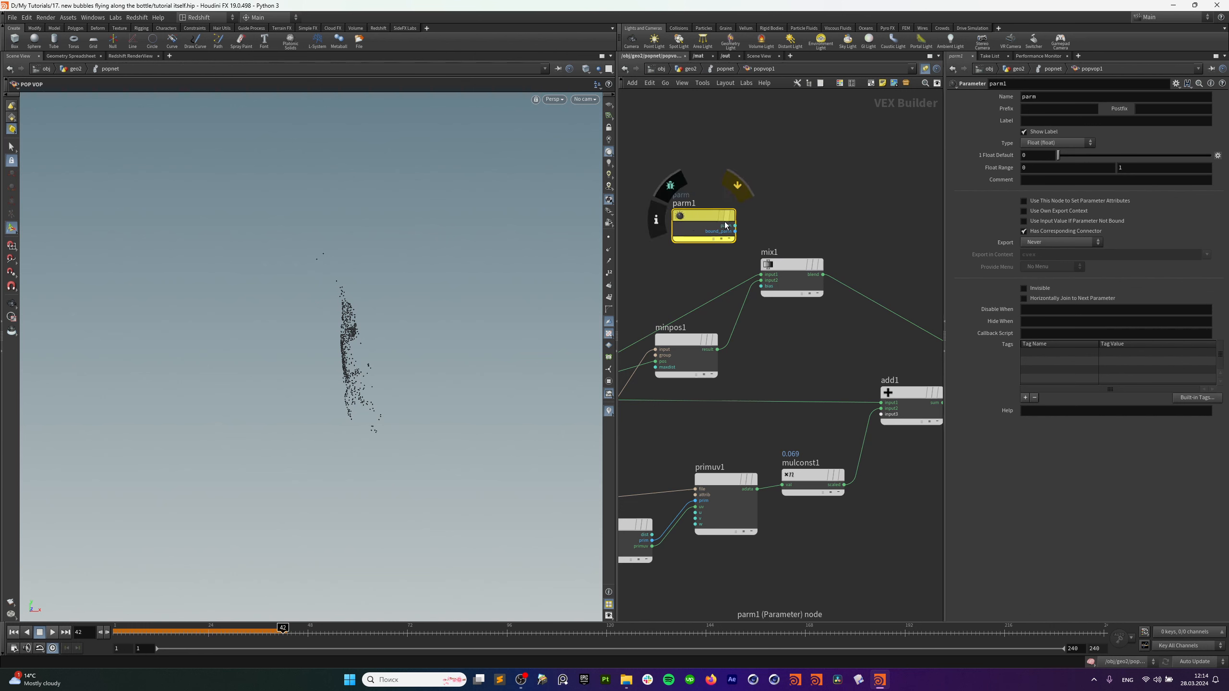
left_click(735, 225)
left_click(764, 287)
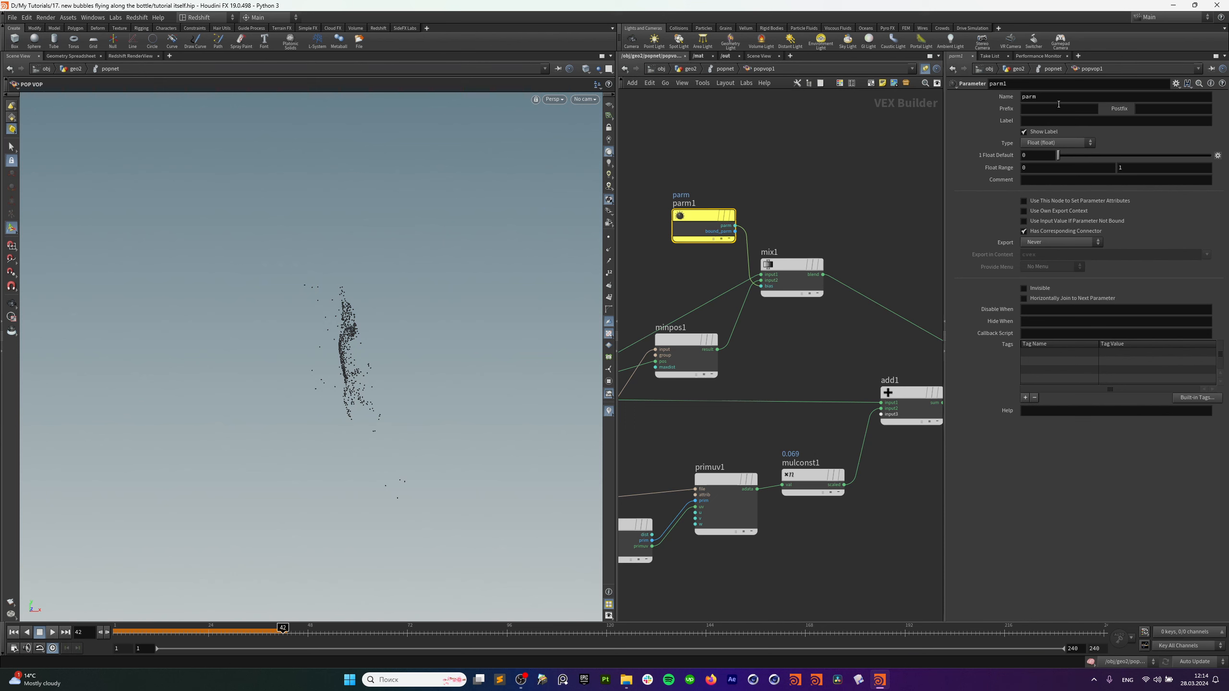
Name and label the parameter 'mix', then return to the popnet level.
double_click(1058, 99)
type("mix")
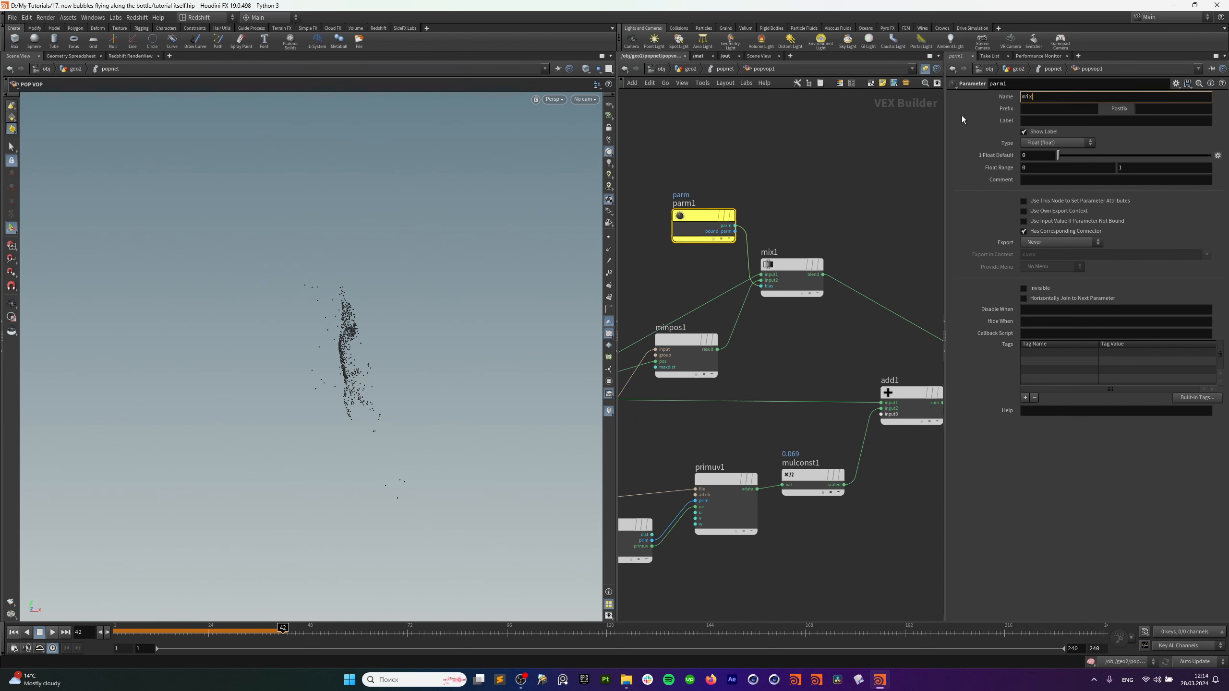
left_click(1035, 112)
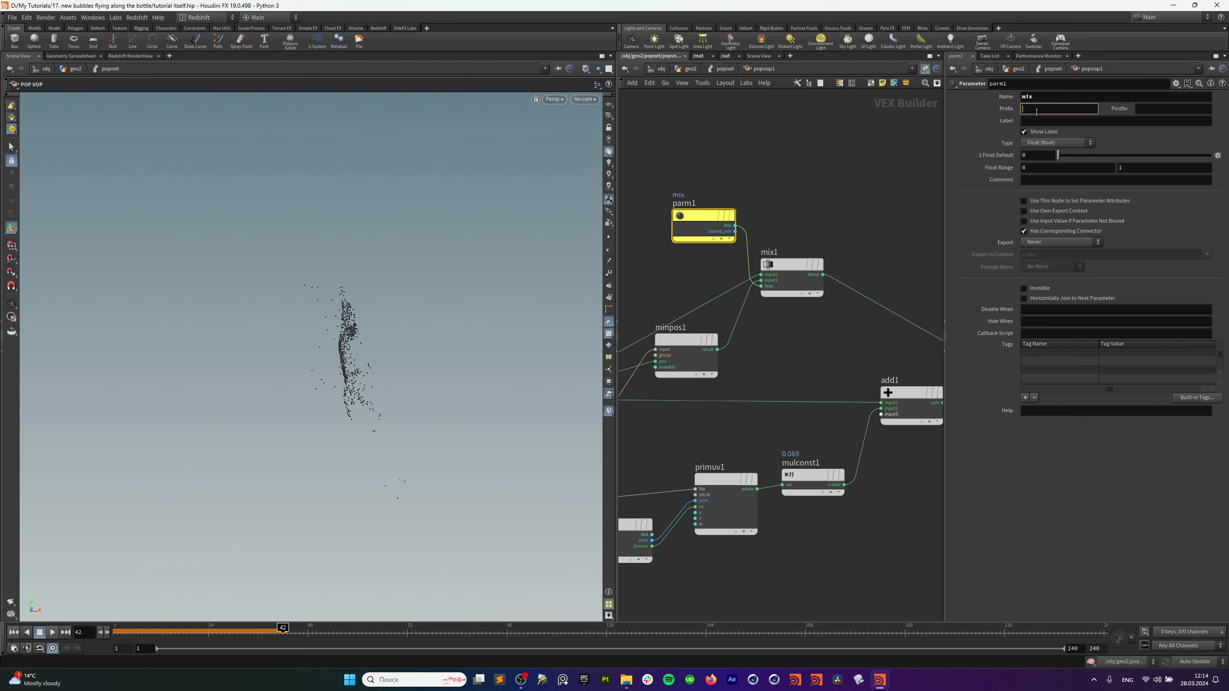
left_click(1045, 124)
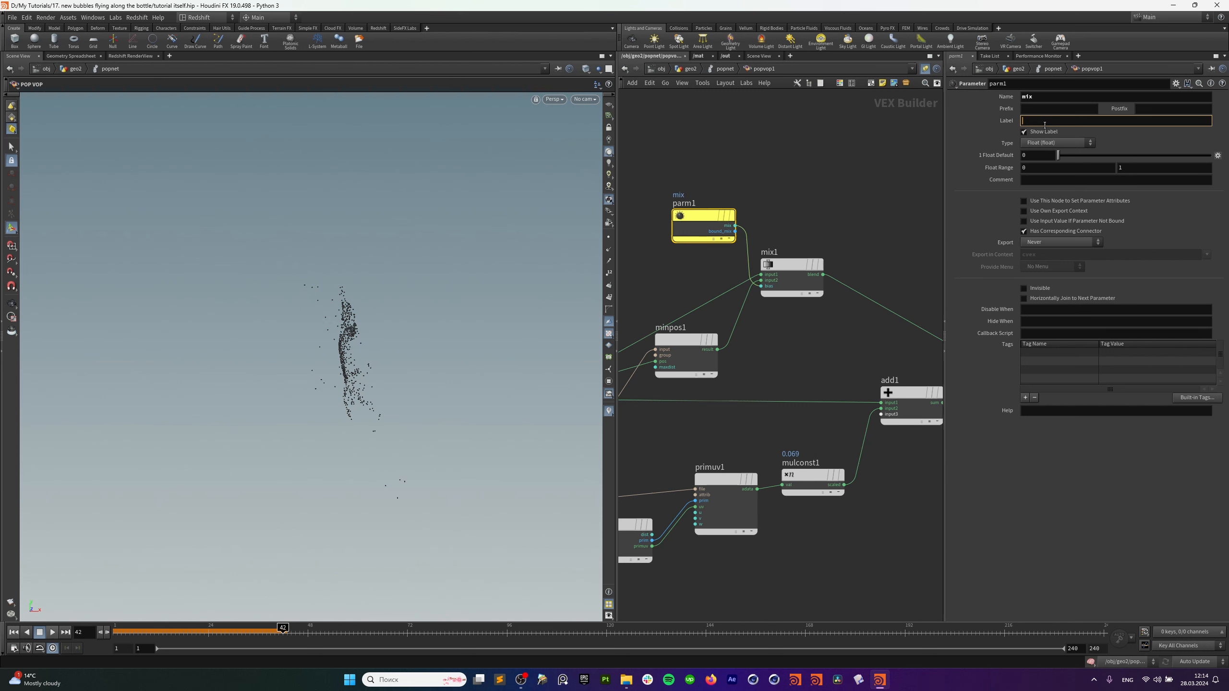
left_click(845, 163)
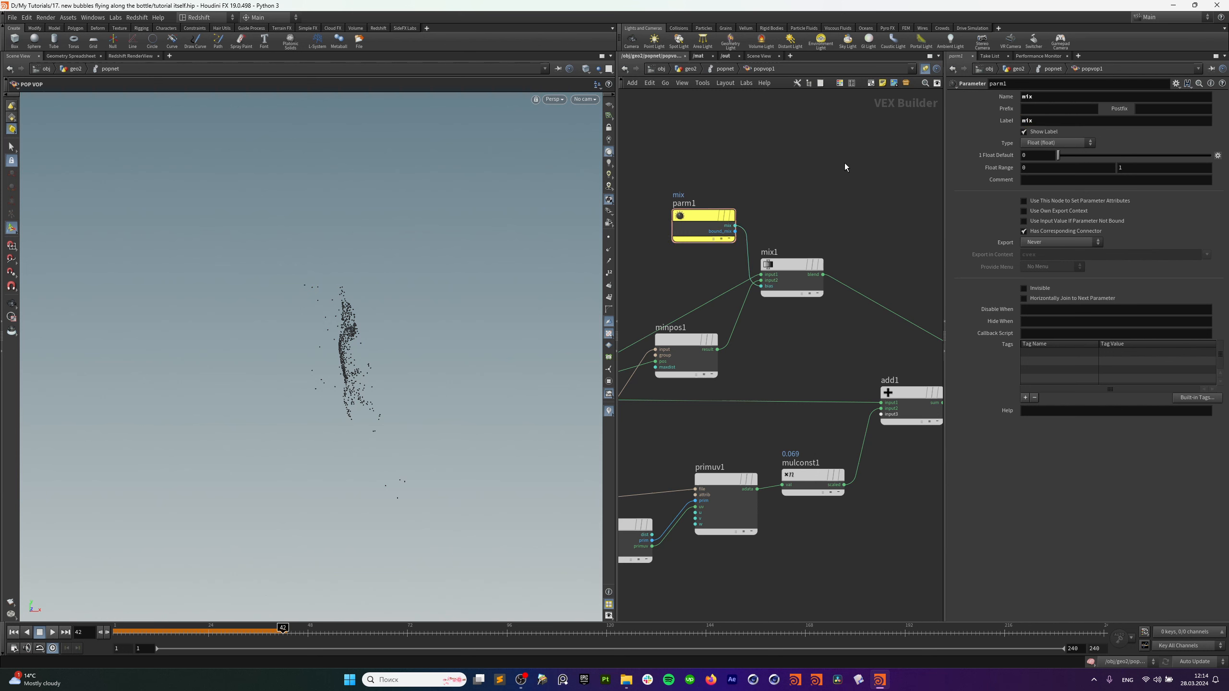
left_click(725, 69)
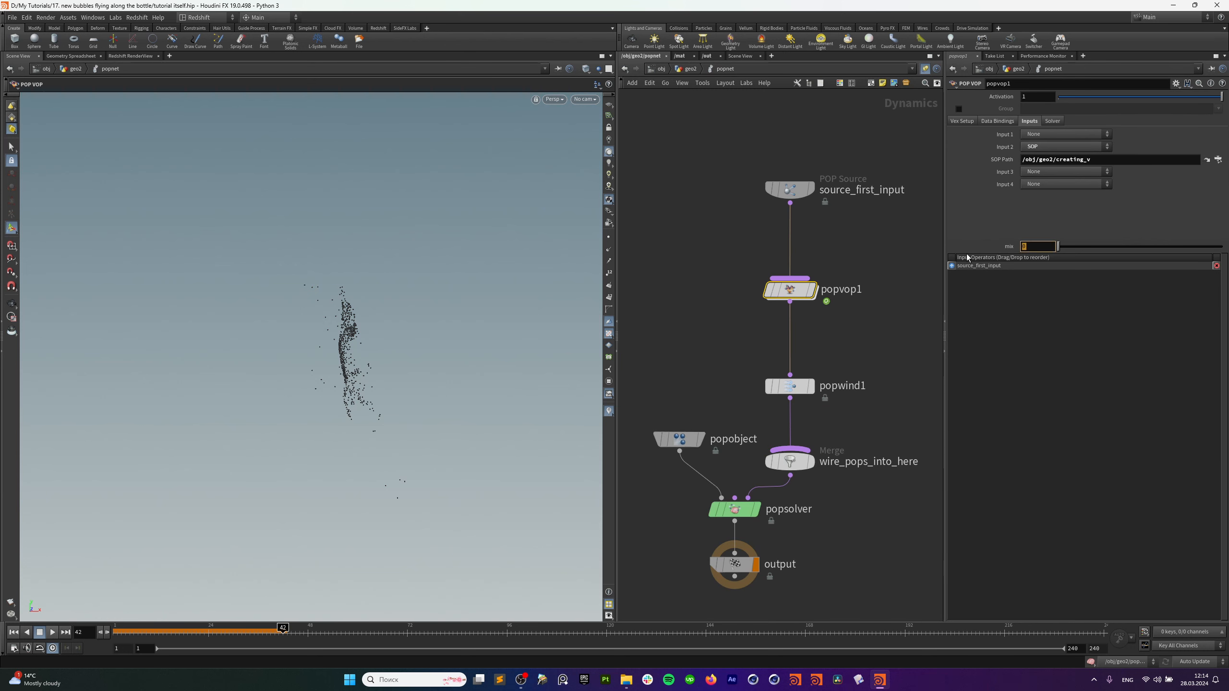
Set popvop1's mix to 0.1, replay, then raise it to 0.282 while playing.
type("0.1")
key("Return")
left_click(13, 633)
left_click(52, 632)
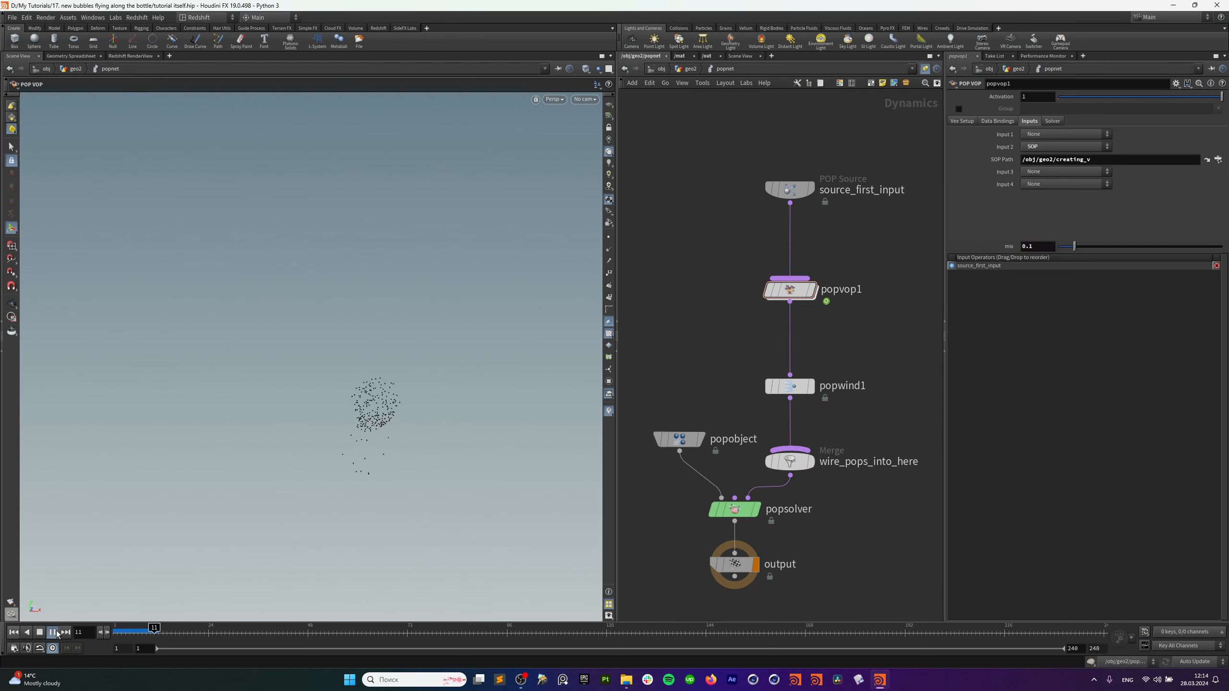
left_click_drag(1075, 247, 1105, 246)
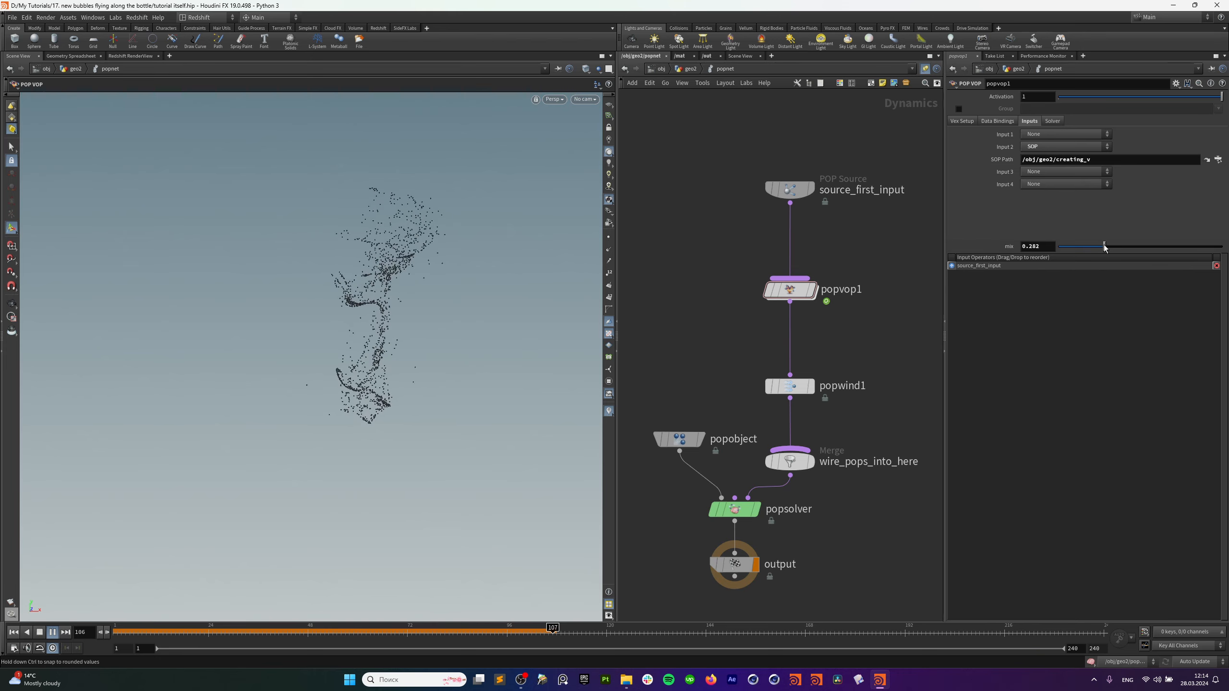
left_click_drag(796, 298, 797, 293)
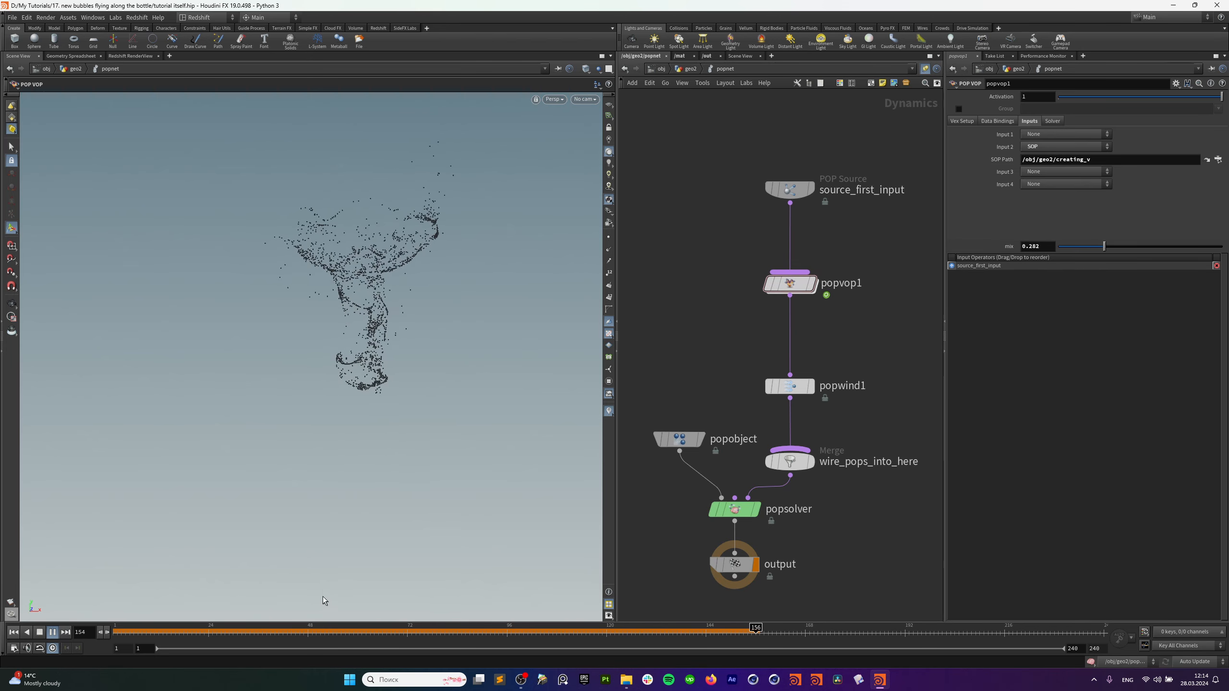
left_click_drag(301, 631, 829, 583)
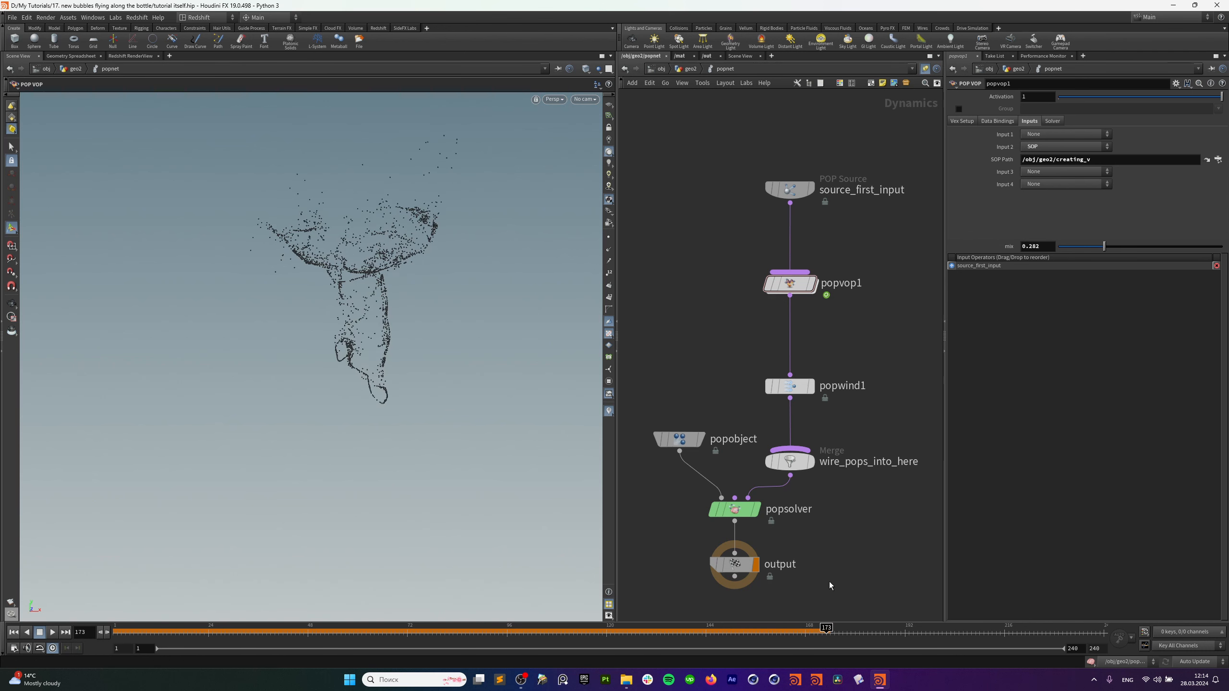
Give source_first_input life expectancy 2, variance 0.1, Negative birth jitter and Back interpolation.
left_click(841, 198)
left_click(982, 109)
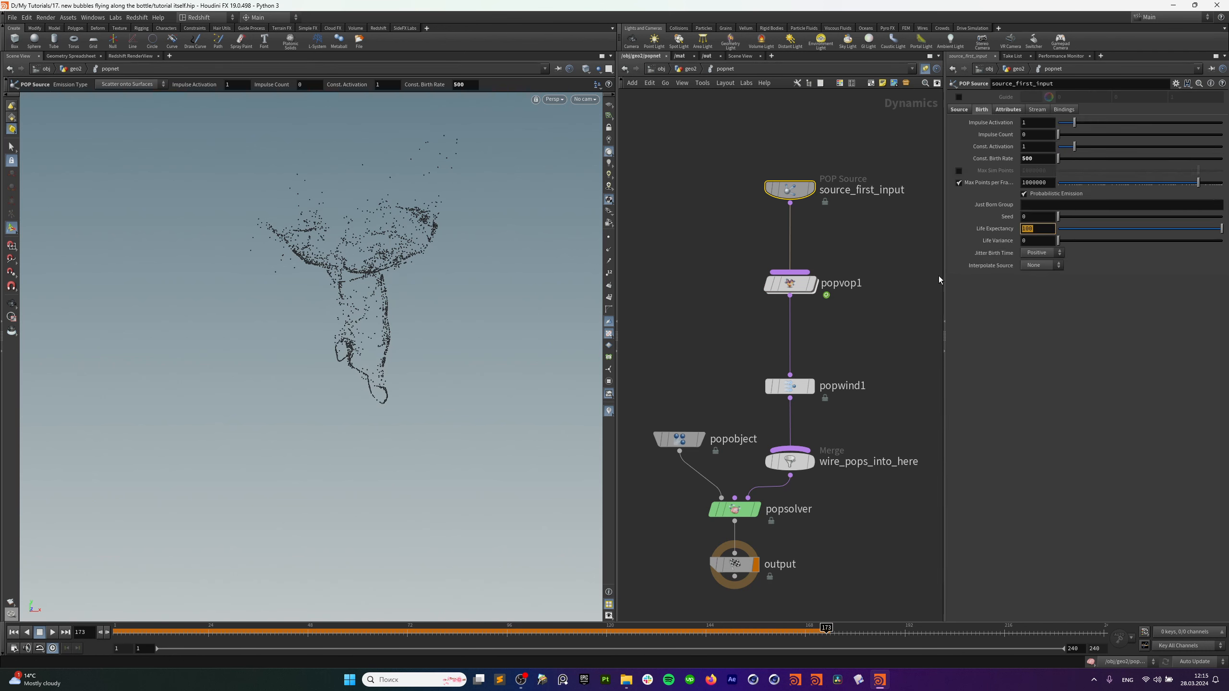
type("2")
key("Return")
key("Tab")
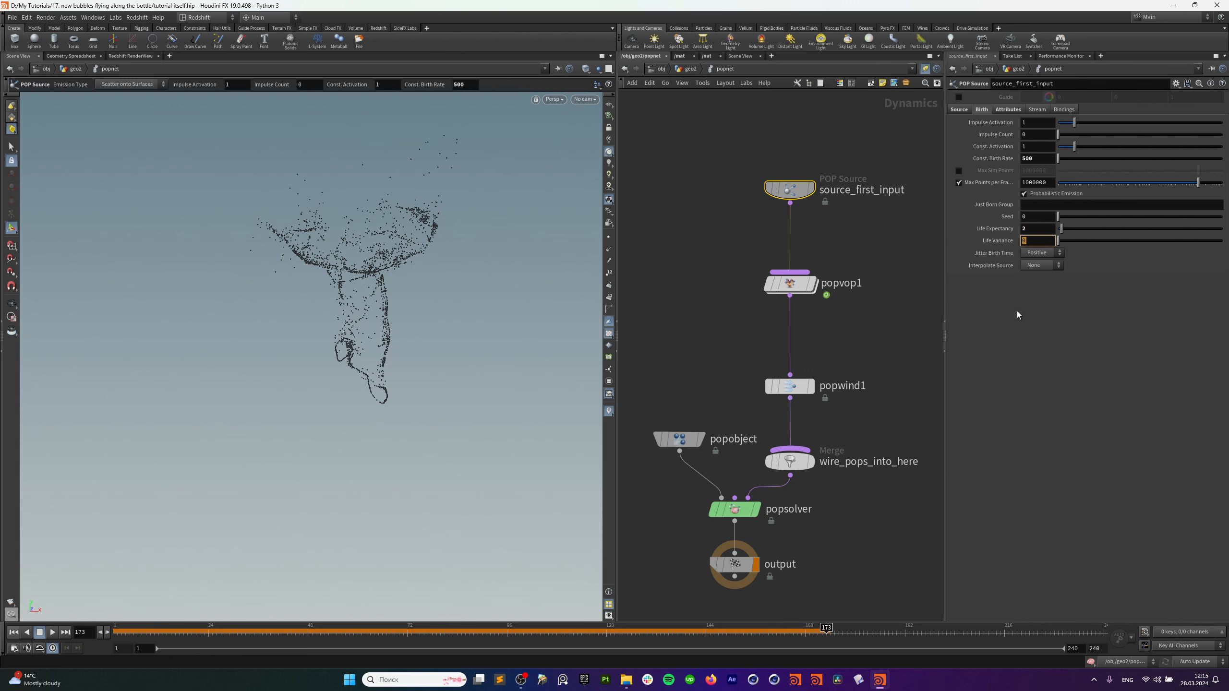
type("0.1")
key("Return")
left_click(1041, 252)
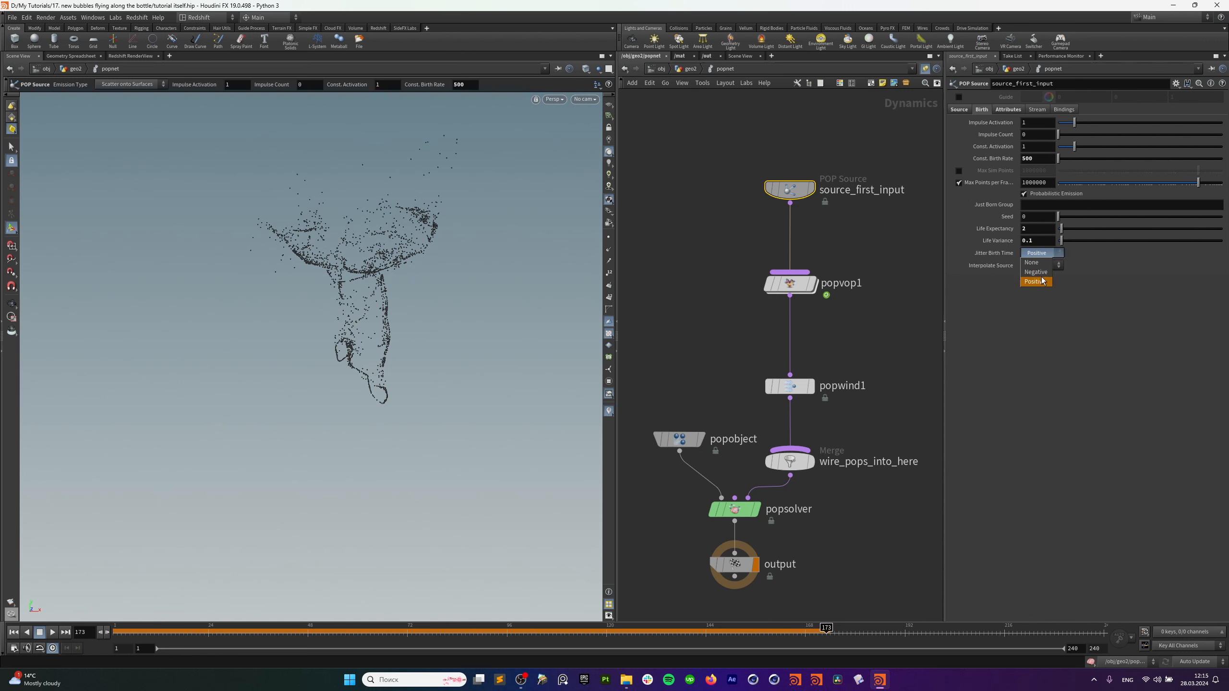
left_click(1036, 272)
left_click(1040, 265)
left_click(1035, 284)
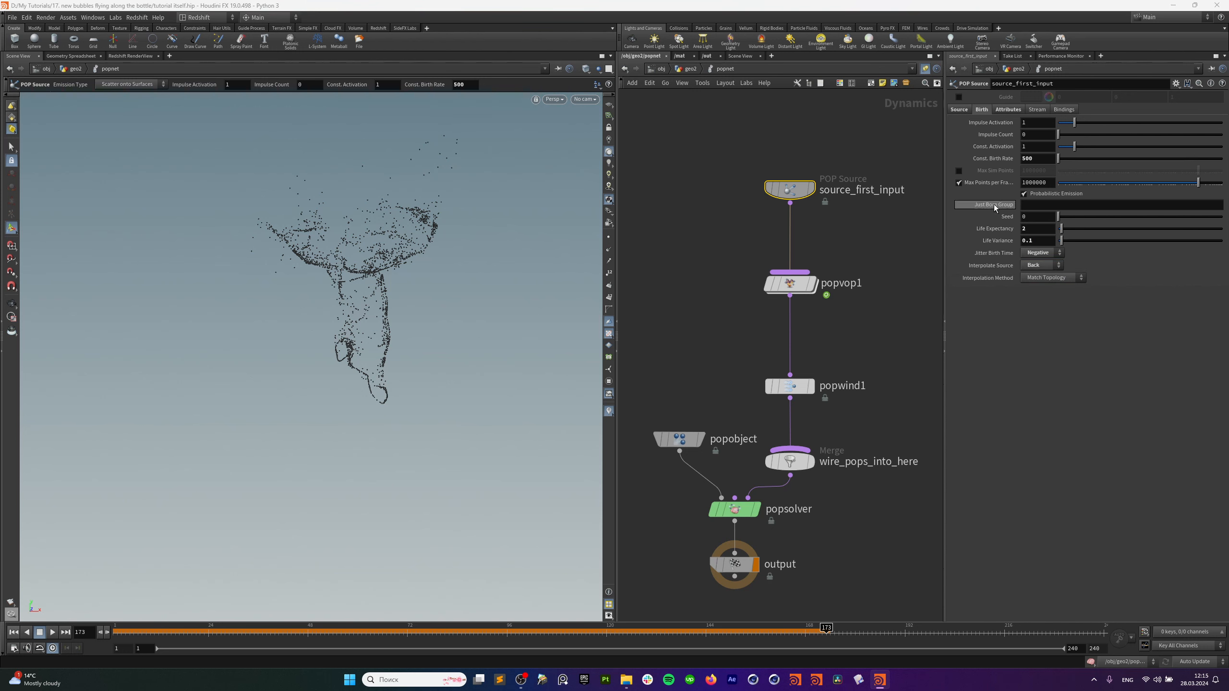
Back in geo2, template OUT_mask as a wireframe and replay the bubbles from frame 1.
key("u")
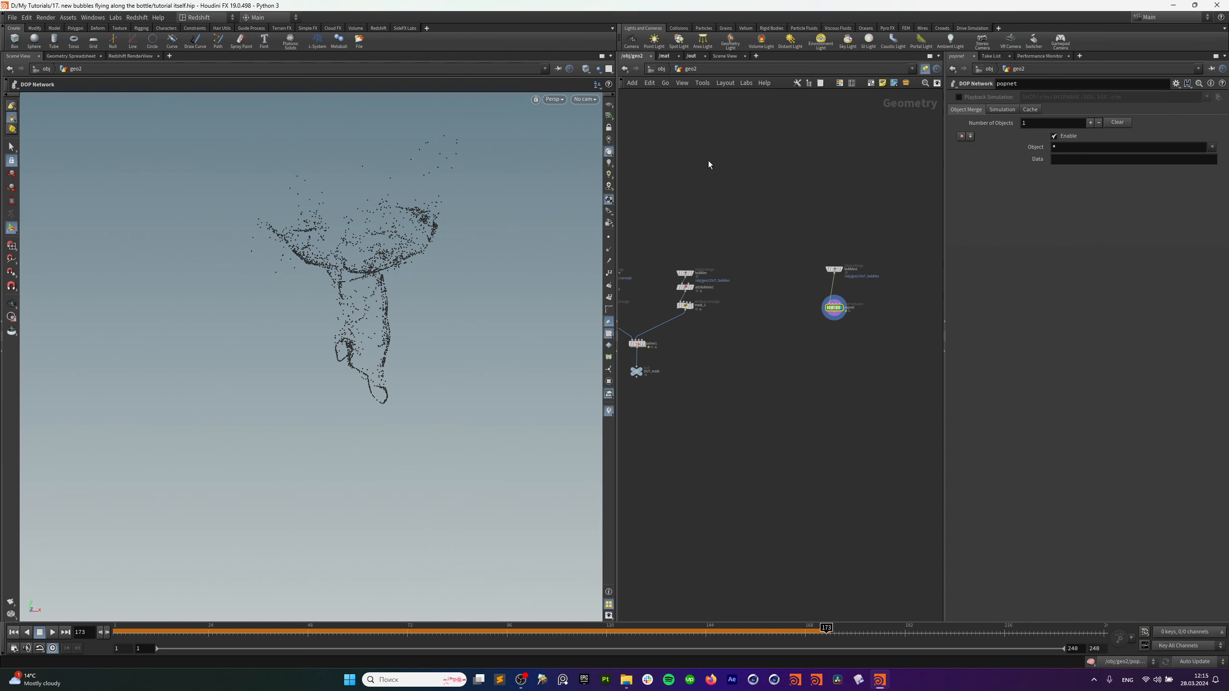
left_click(13, 633)
left_click(53, 632)
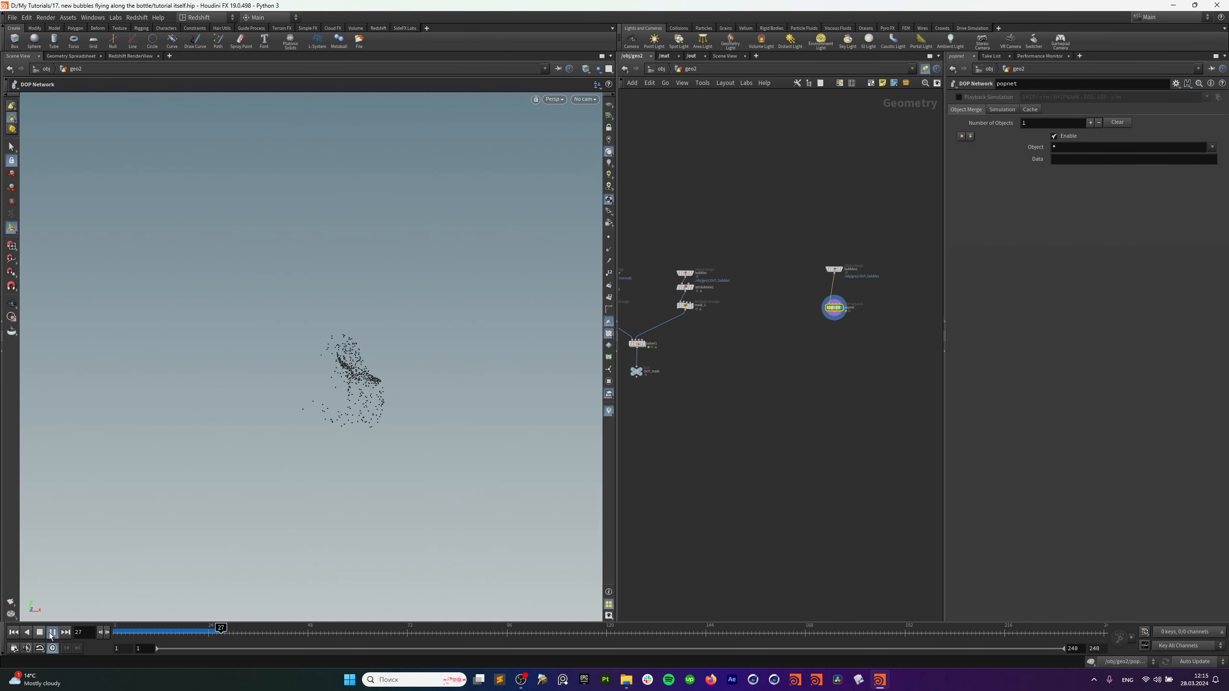
scroll(790, 318, "up", 2)
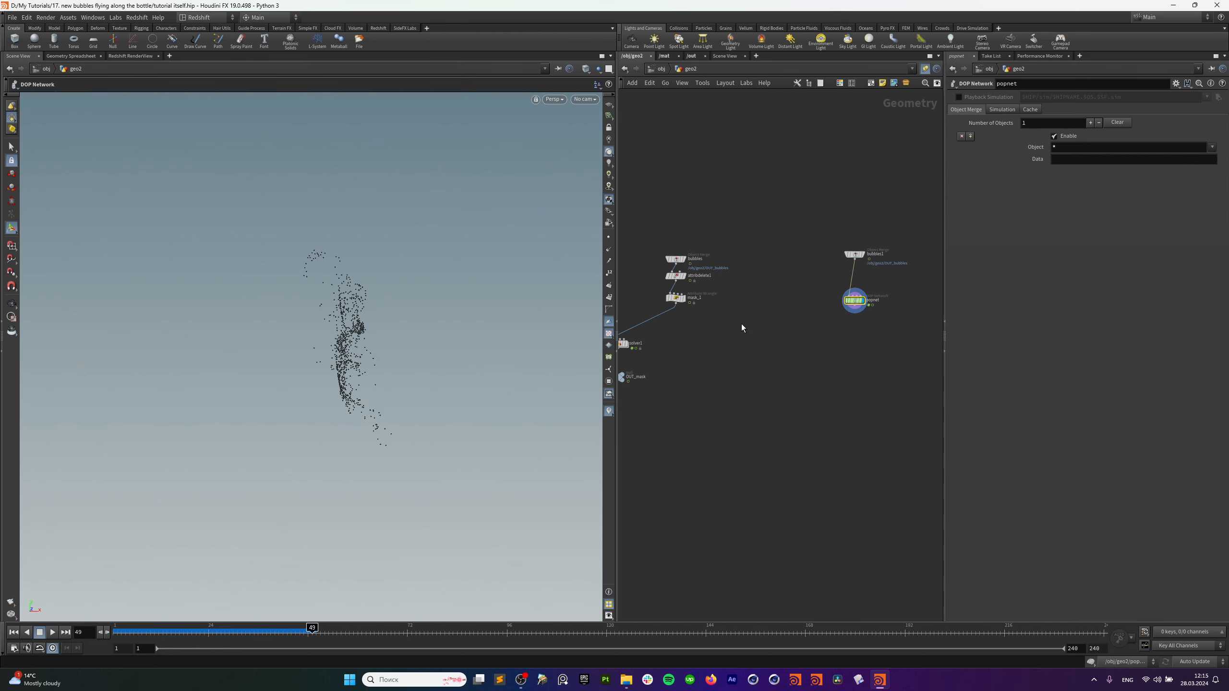
middle_click_drag(742, 324, 813, 322)
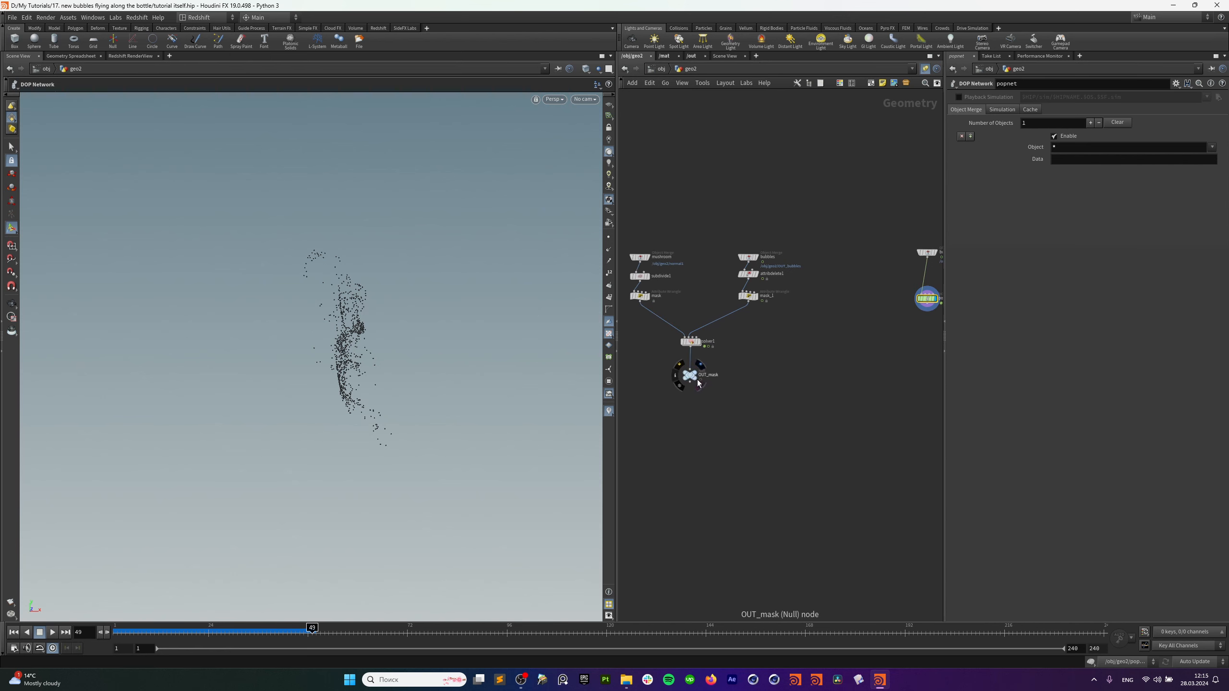
left_click(698, 383)
left_click(14, 632)
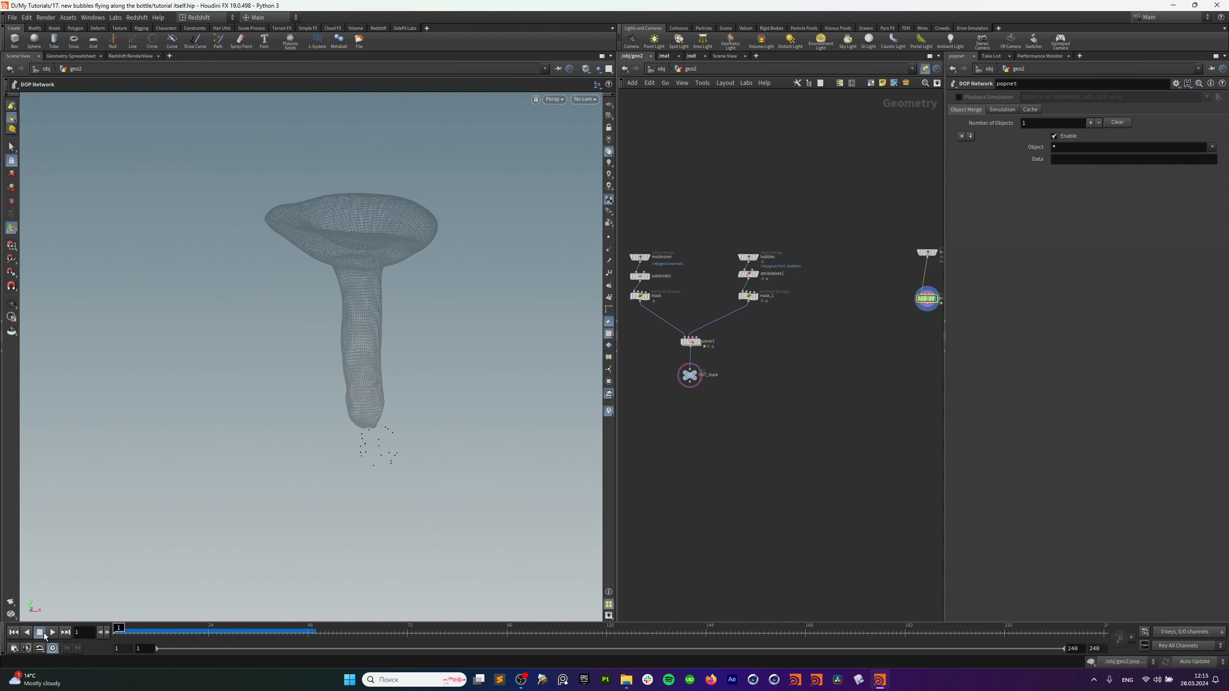
left_click(51, 633)
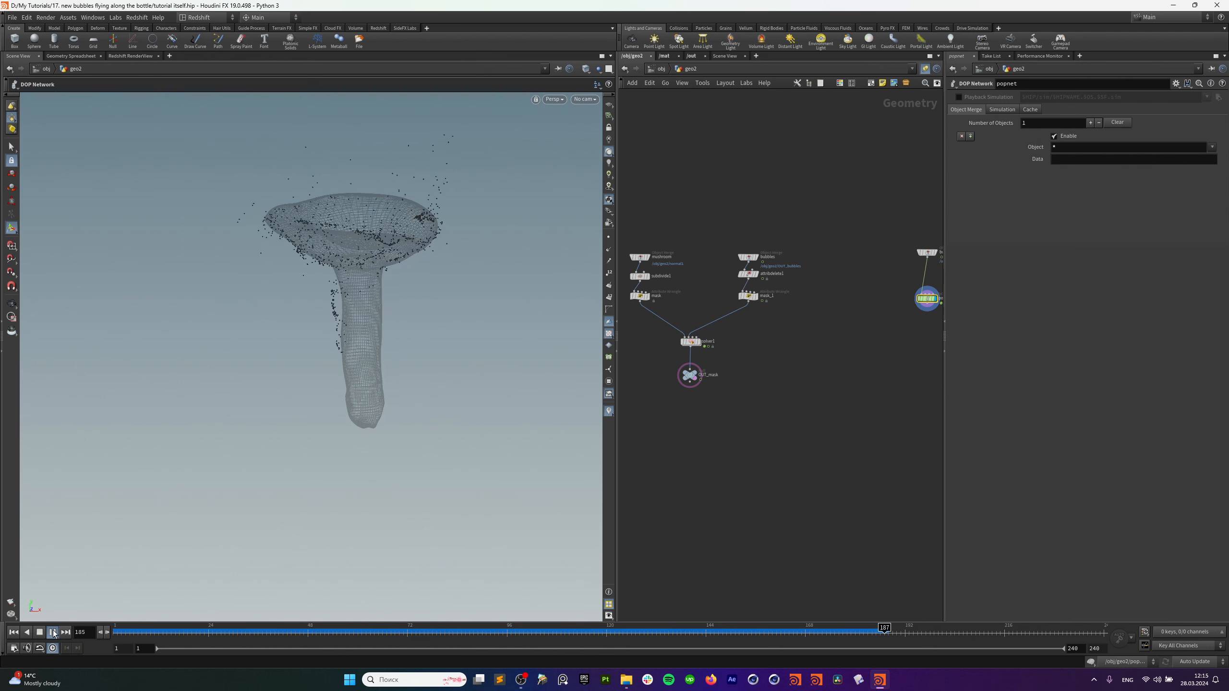
Stop playback around frame 204, tumble to the mushroom cap, and dive into popnet.
left_click(54, 634)
left_click_drag(364, 221, 351, 264, "alt")
middle_click_drag(832, 360, 757, 397)
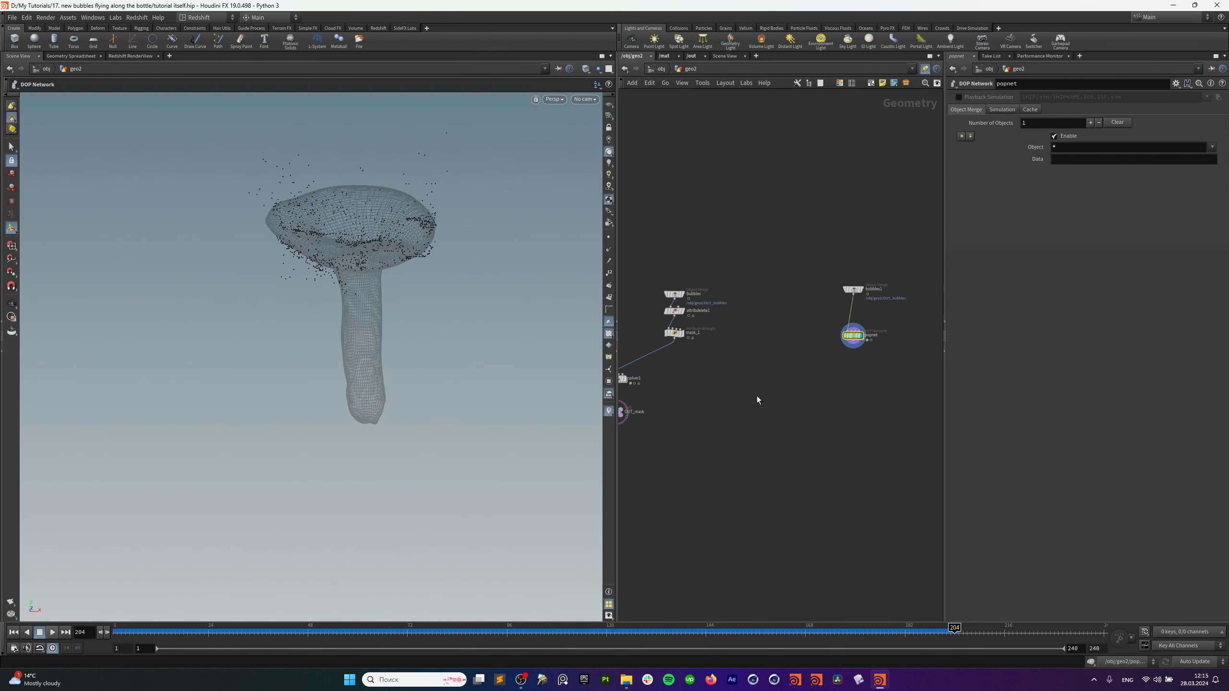
double_click(866, 337)
Inside popvop1, set mulconst1's multiplier to 0.24, replay to frame 137, and return to geo2.
left_click(788, 284)
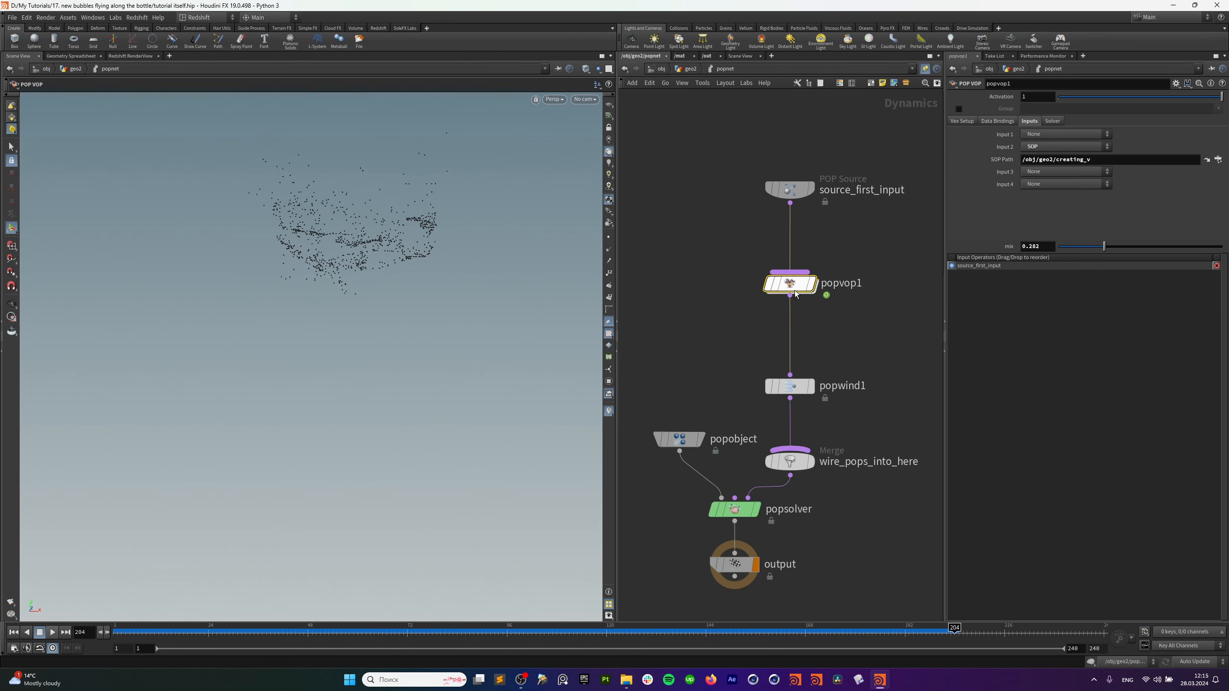
double_click(789, 283)
scroll(870, 469, "down", 3)
left_click(829, 475)
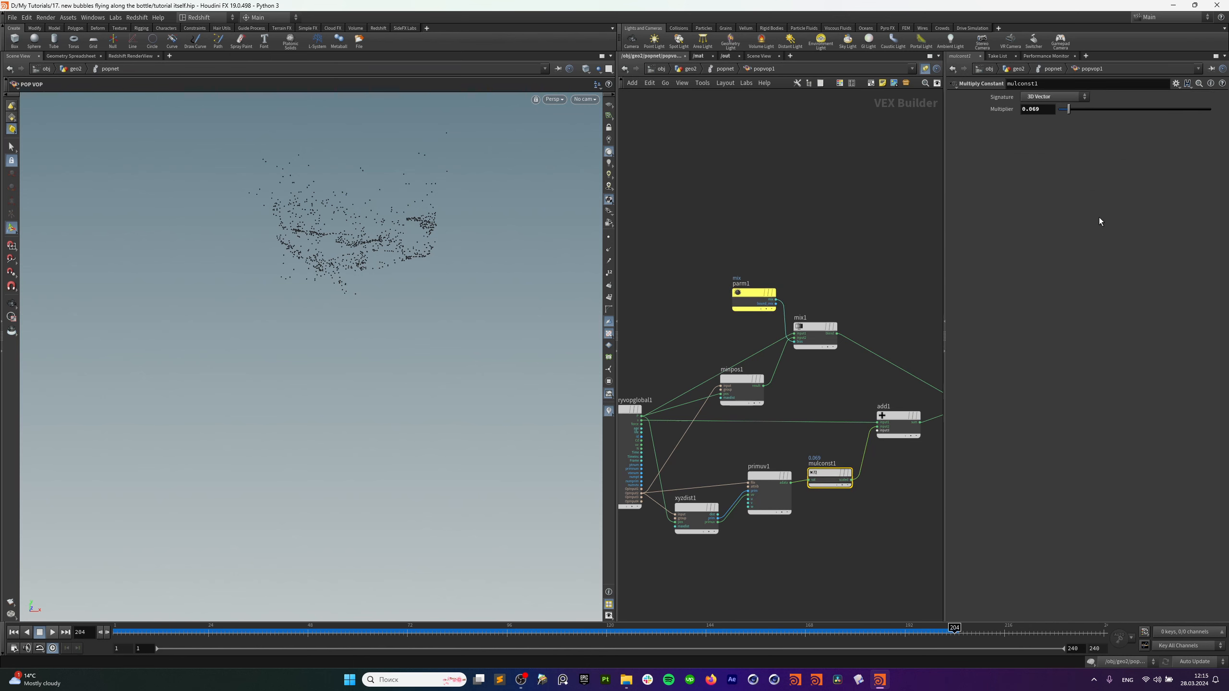
left_click(1095, 109)
left_click(13, 632)
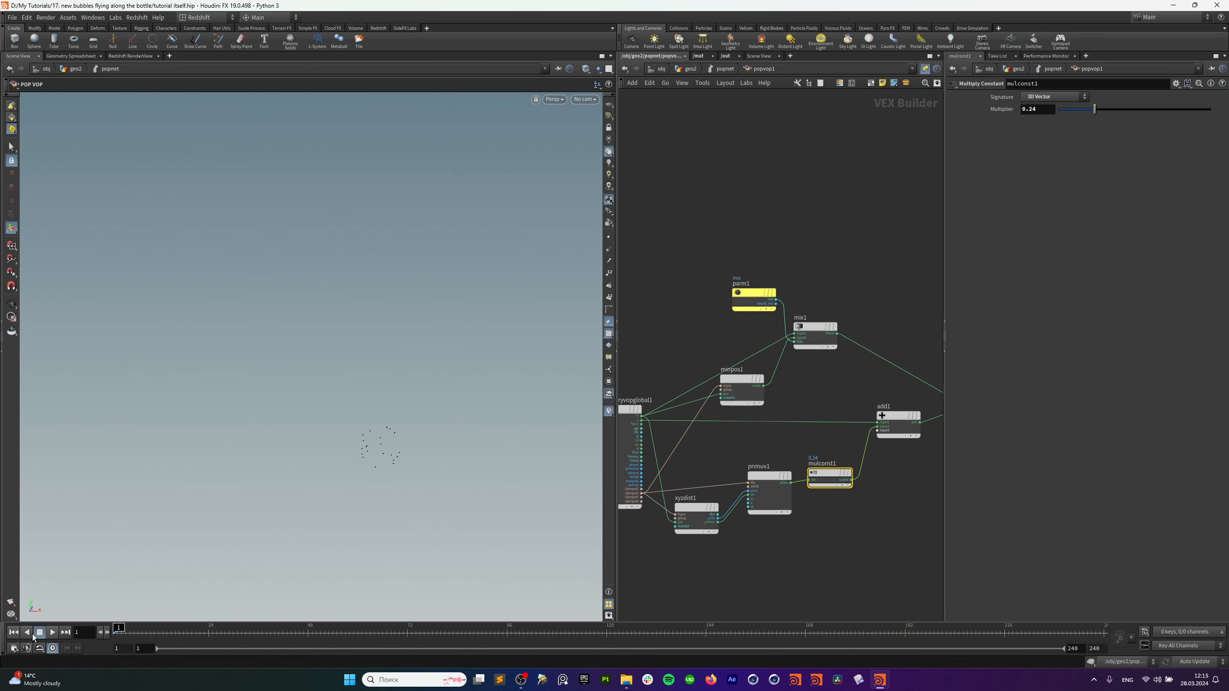
left_click(52, 632)
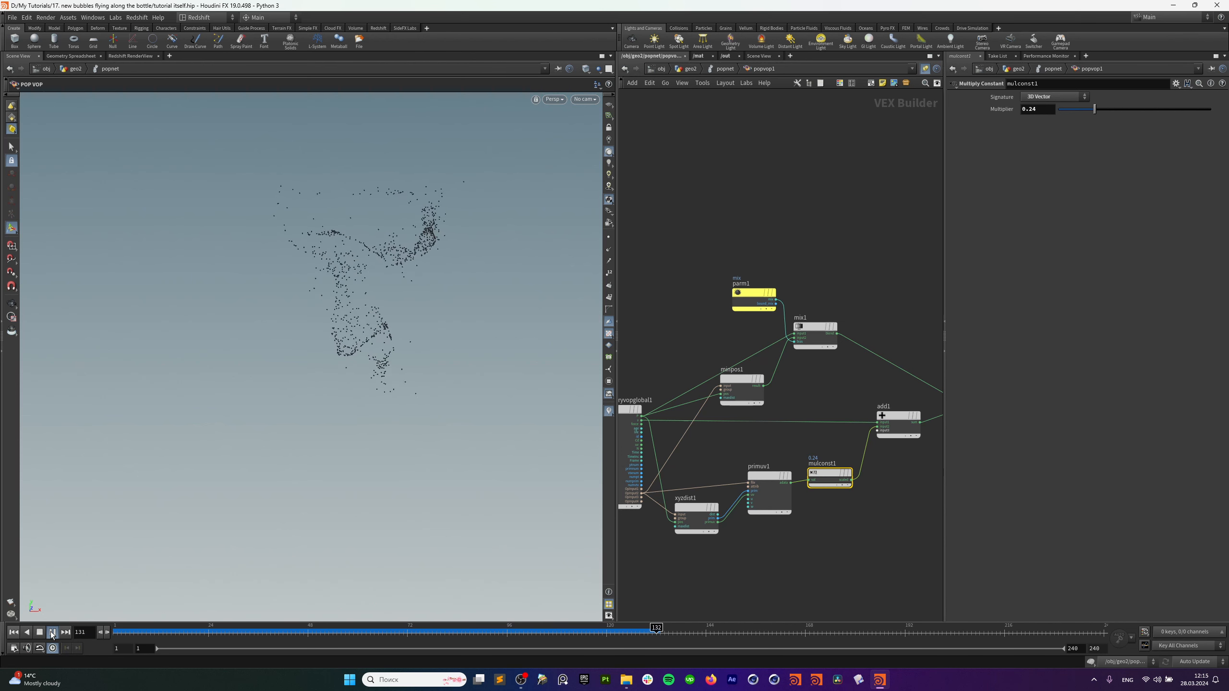
left_click(52, 632)
key("u")
key("u")
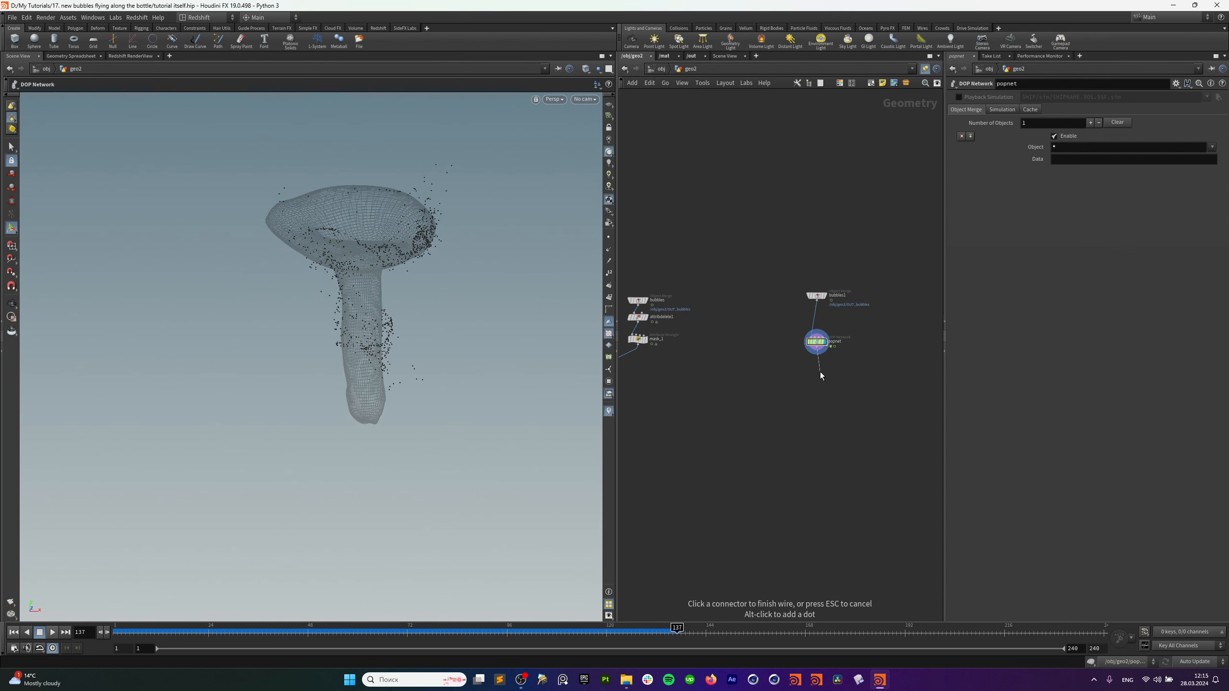
Add an attribute wrangle below popnet and copy attribwrangle1's pscale code line.
key("Tab")
type("a w")
key("Return")
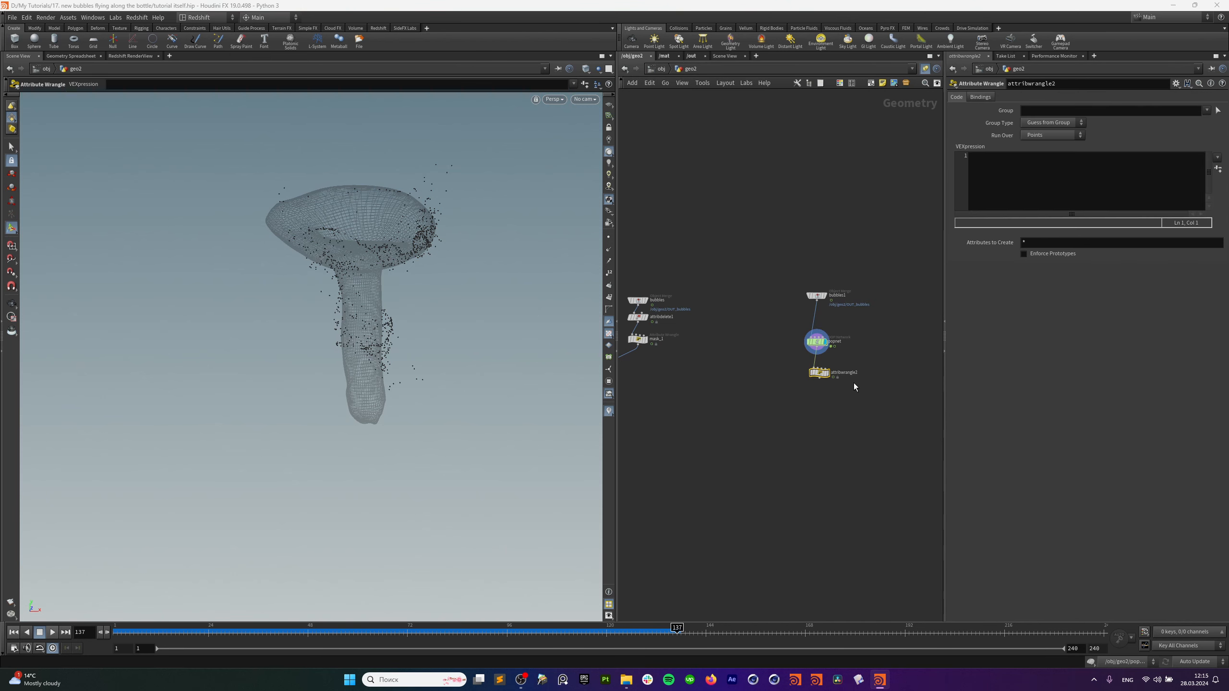
middle_click_drag(649, 371, 794, 385)
middle_click_drag(684, 386, 893, 362)
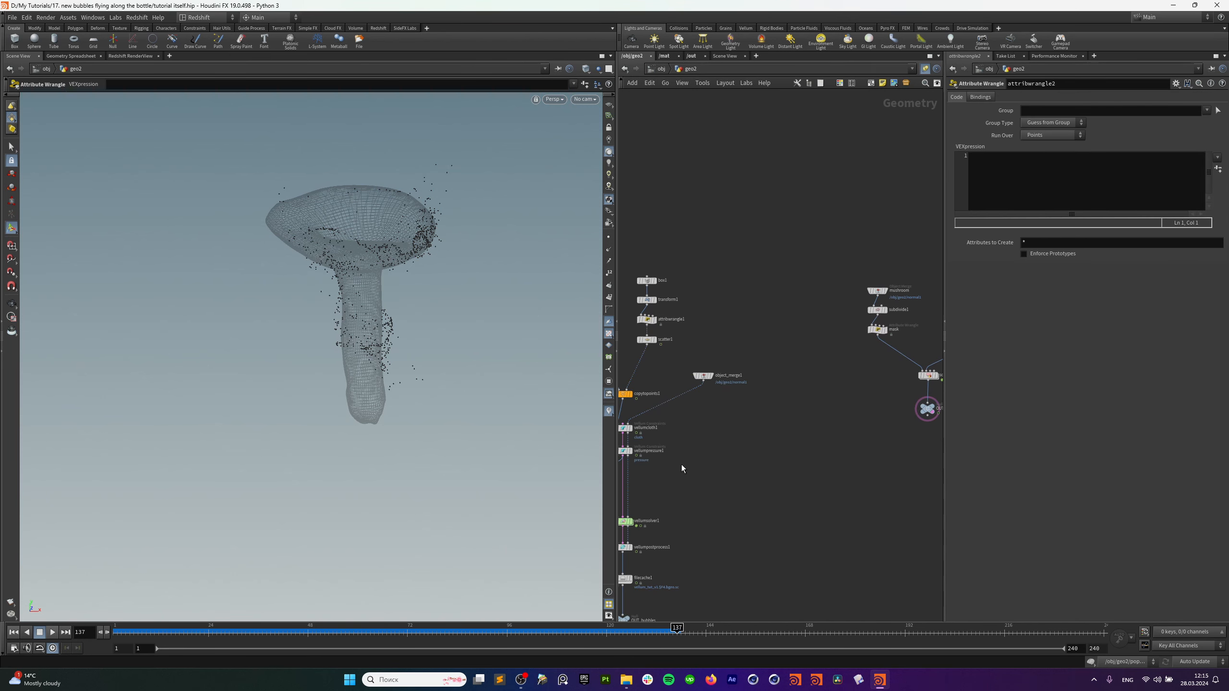
middle_click_drag(681, 465, 803, 388)
left_click(774, 300)
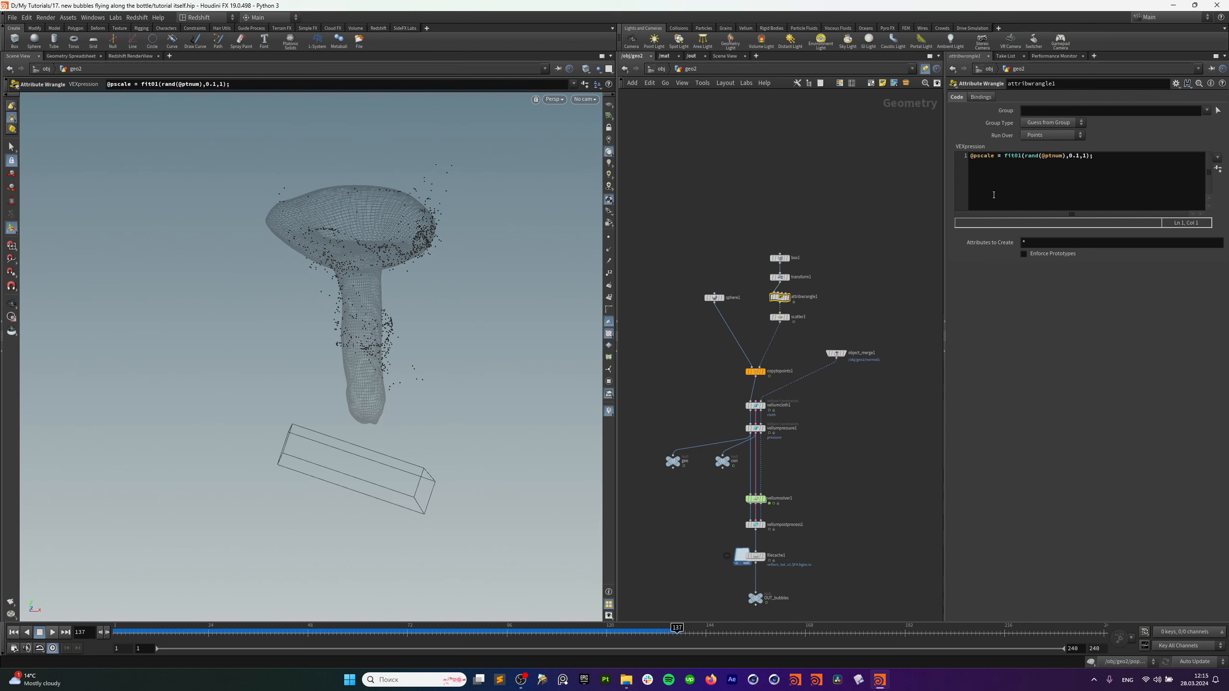
left_click_drag(1096, 160, 944, 170)
key("ctrl+c")
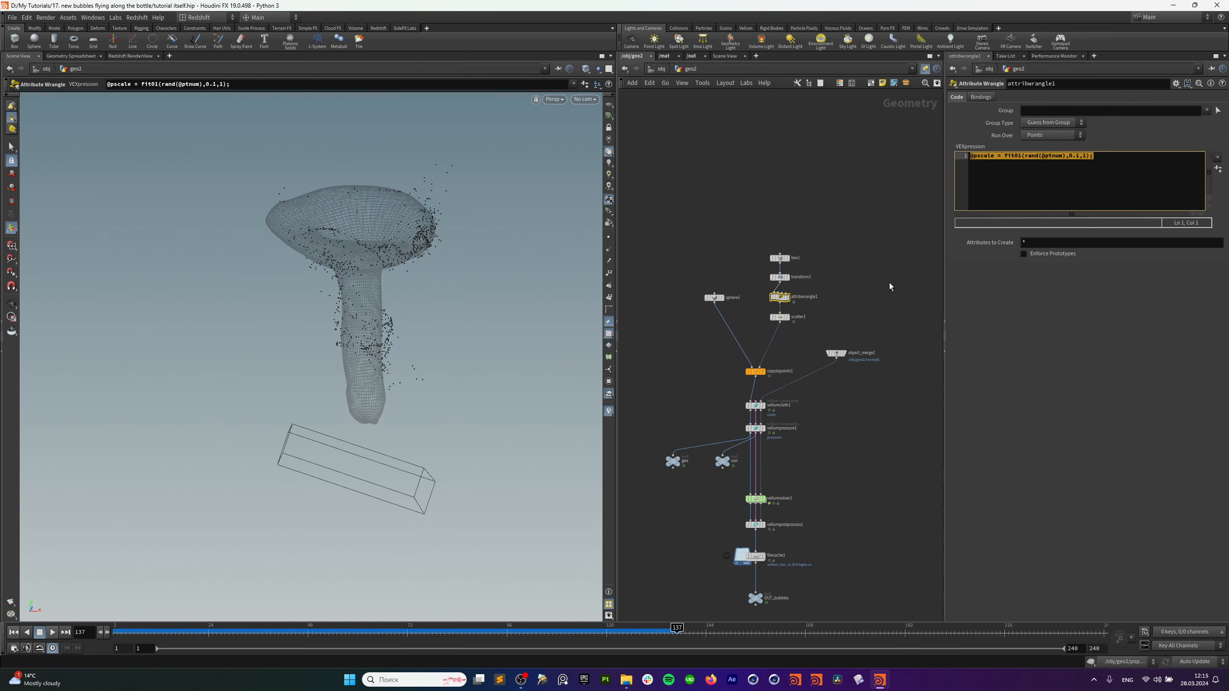
Paste the pscale expression (range 0.002–0.01) into attribwrangle2 and rename it pscale.
middle_click_drag(890, 282, 625, 295)
middle_click_drag(872, 326, 723, 365)
left_click(832, 310)
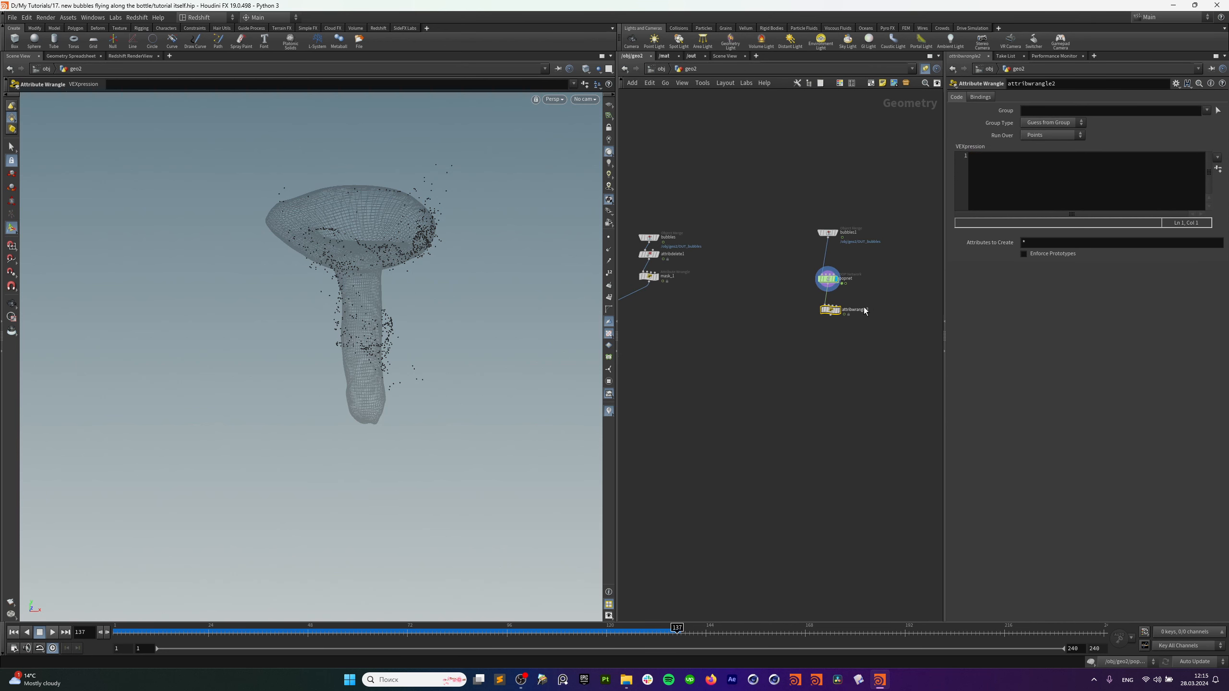
left_click(994, 180)
key("ctrl+v")
double_click(868, 310)
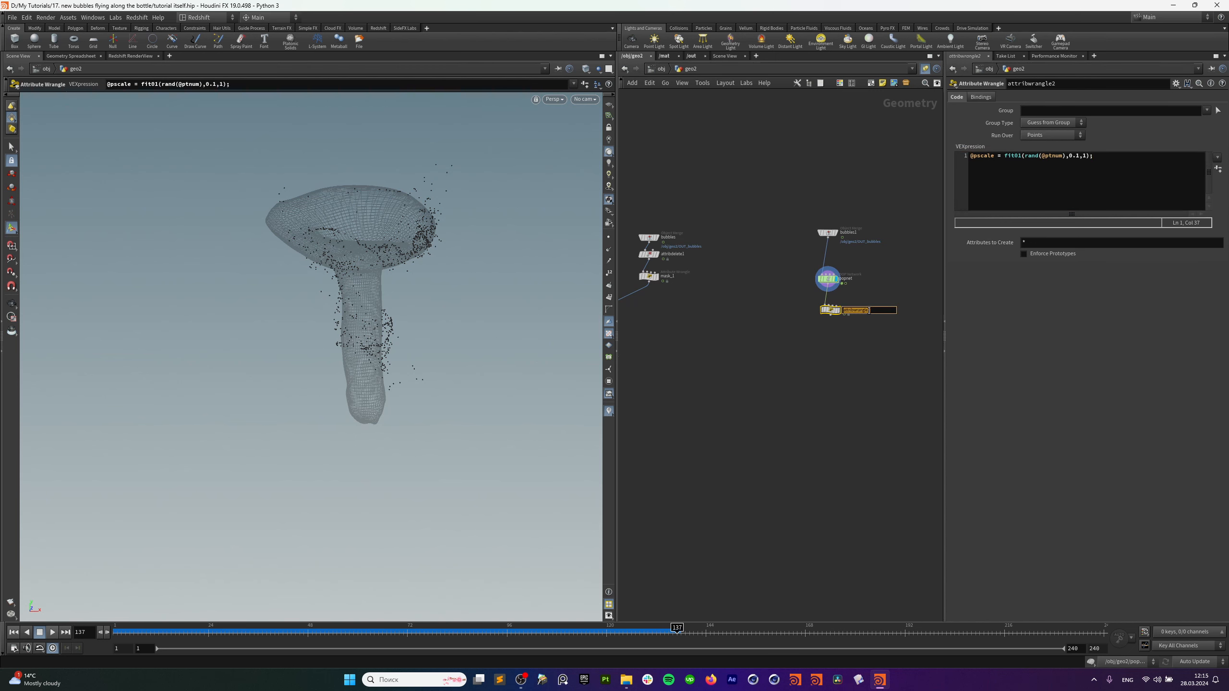
type("pscale")
key("Return")
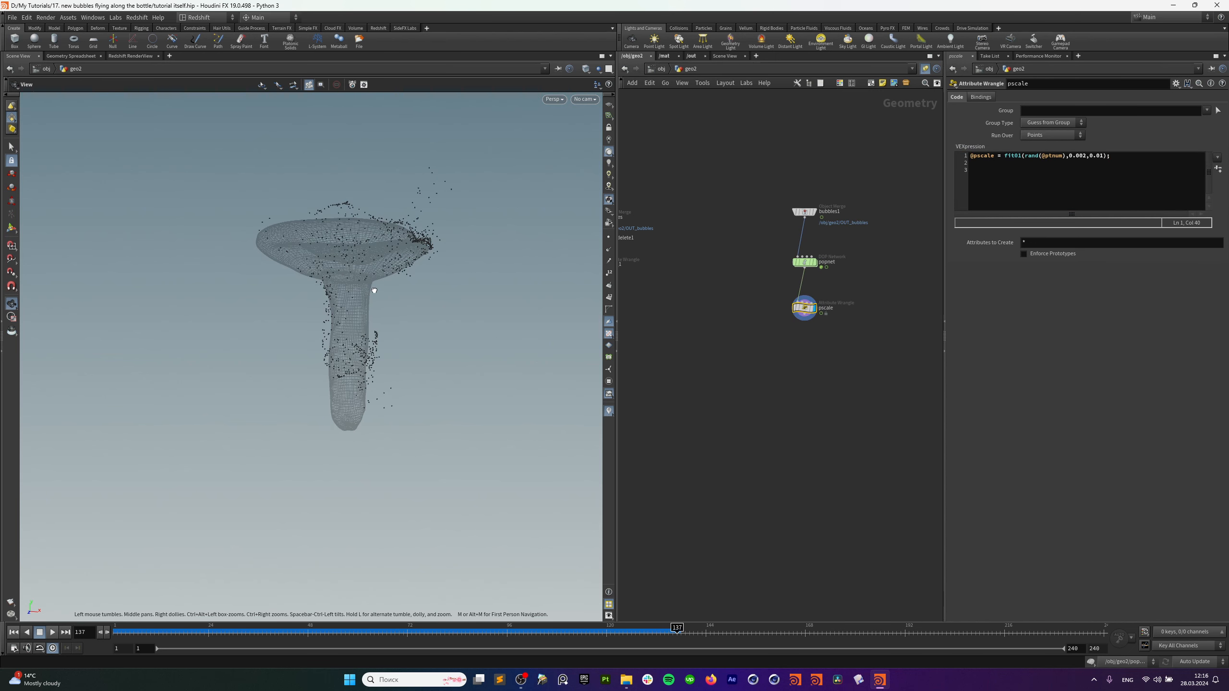
Duplicate the bubbles1, popnet and pscale nodes and place the copies beside the originals.
middle_click_drag(789, 277, 750, 294)
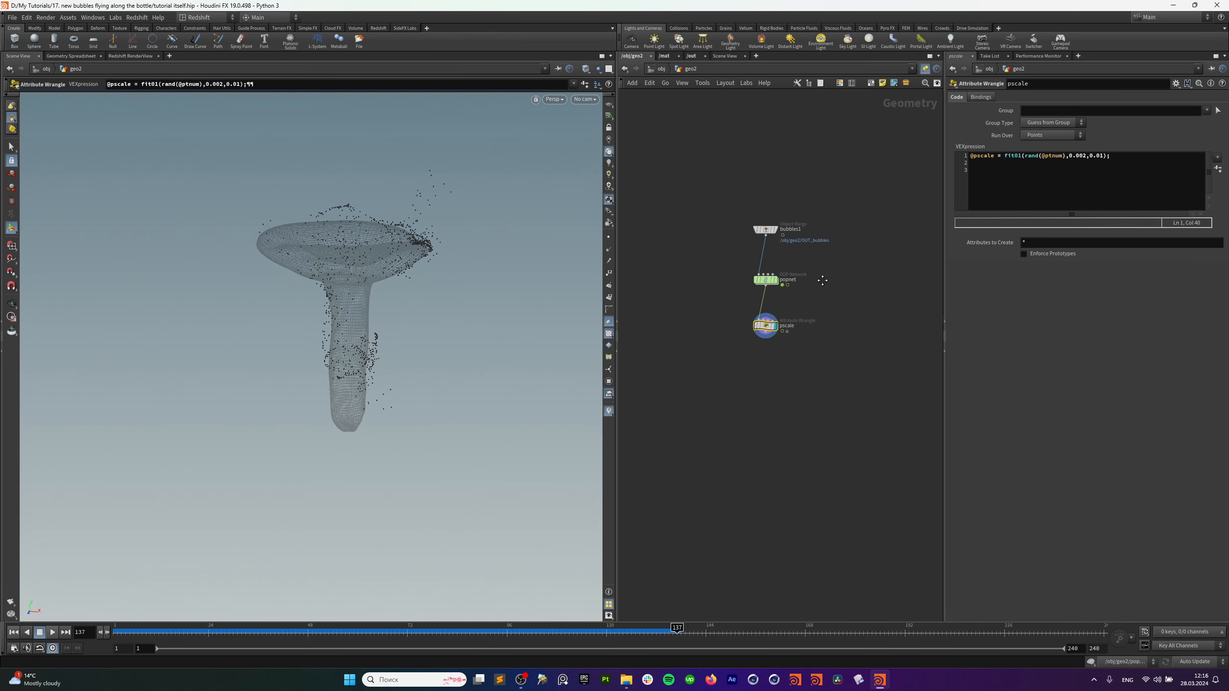
left_click_drag(813, 206, 753, 392)
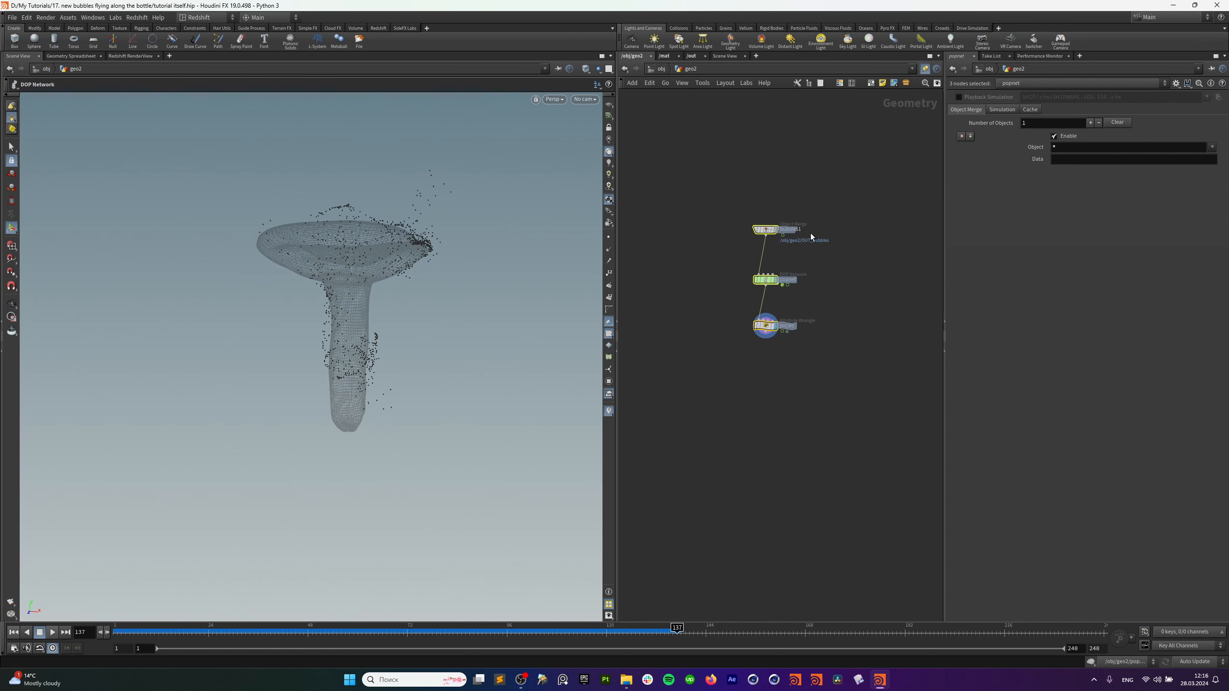
key("ctrl+v")
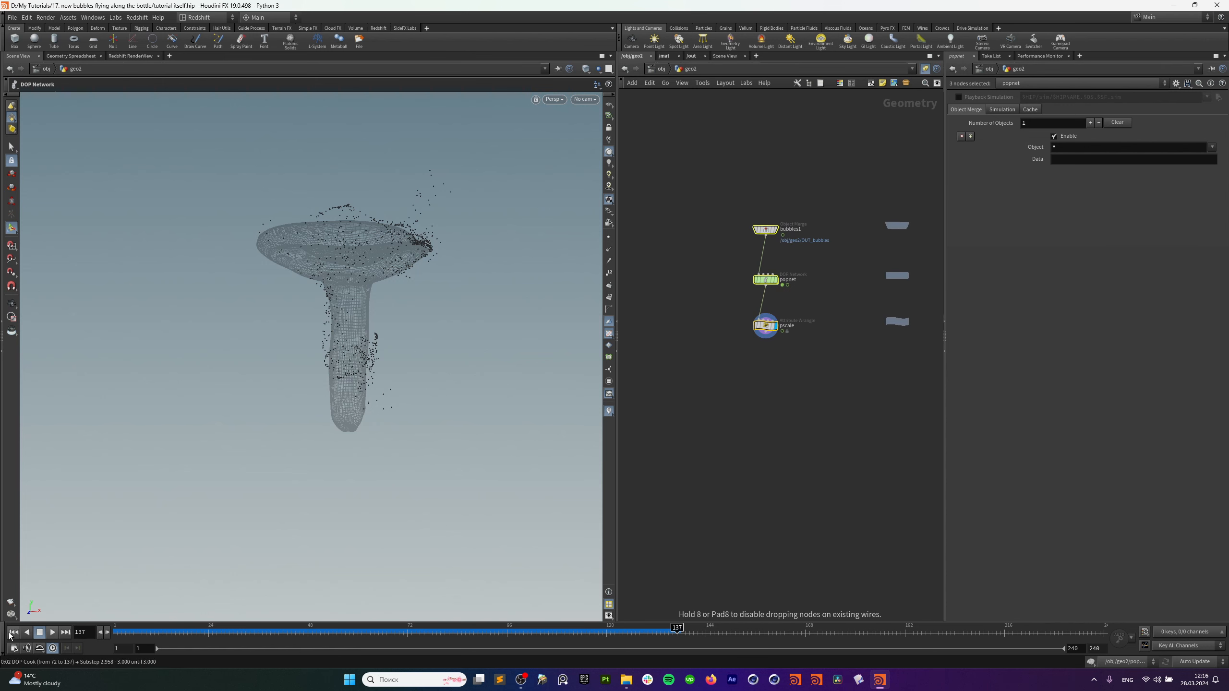
middle_click_drag(710, 433, 817, 409)
middle_click_drag(697, 200, 828, 215)
Point bubbles2's Object 1 at /obj/geo2/OUT_mask instead of OUT_bubbles.
left_click(670, 225)
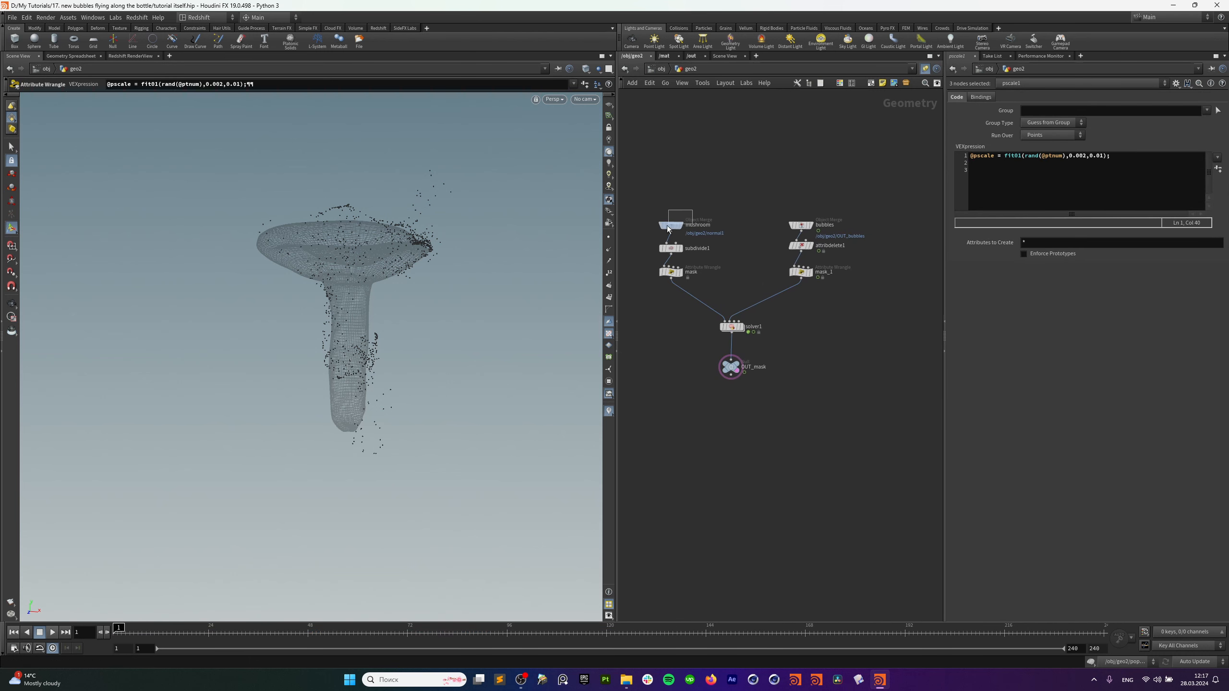
key("ctrl+c")
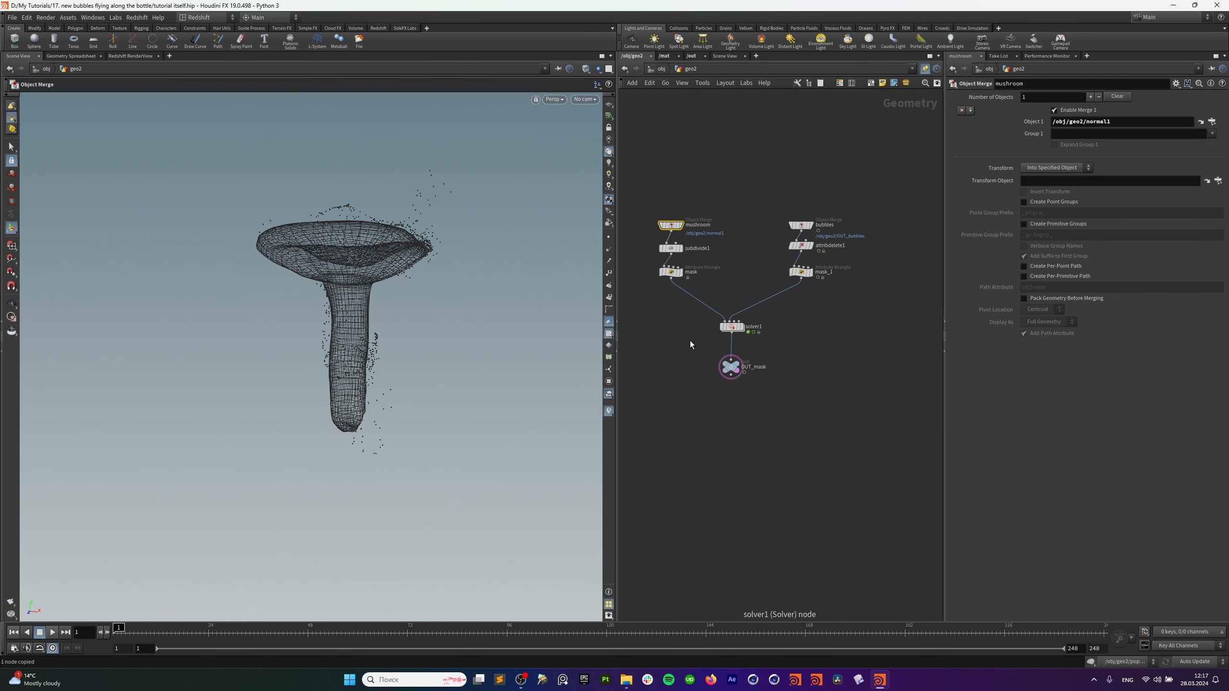
left_click_drag(696, 365, 705, 390)
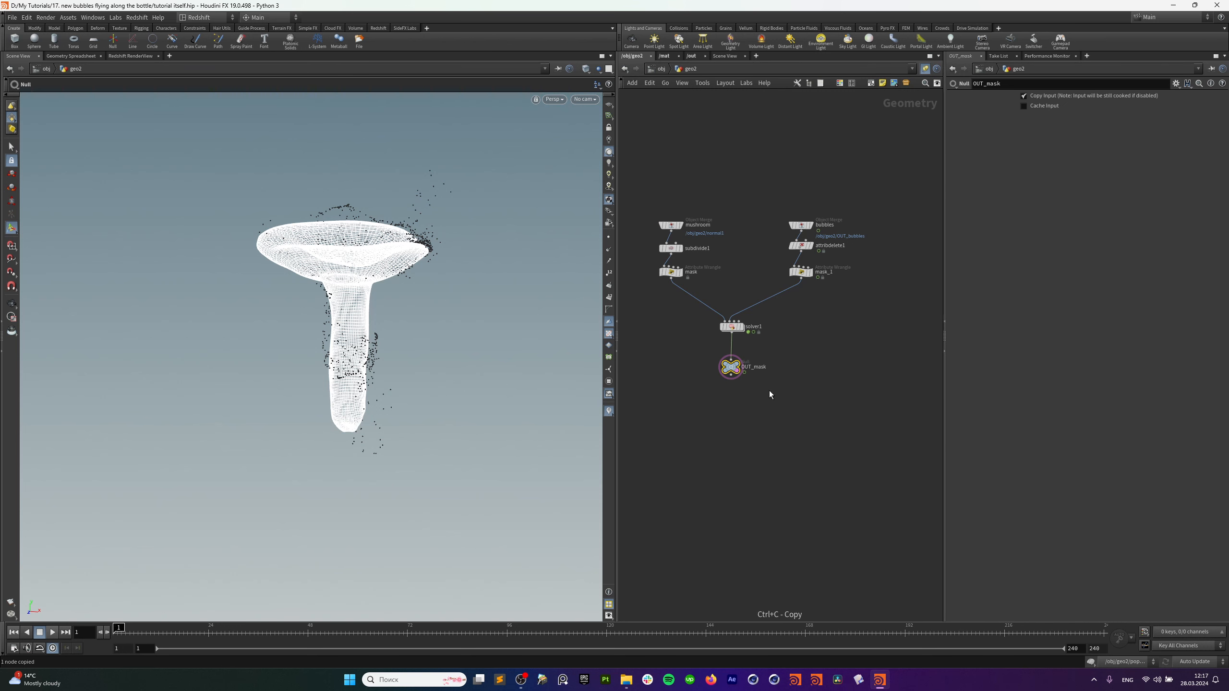
middle_click_drag(903, 388, 697, 434)
middle_click_drag(908, 288, 791, 337)
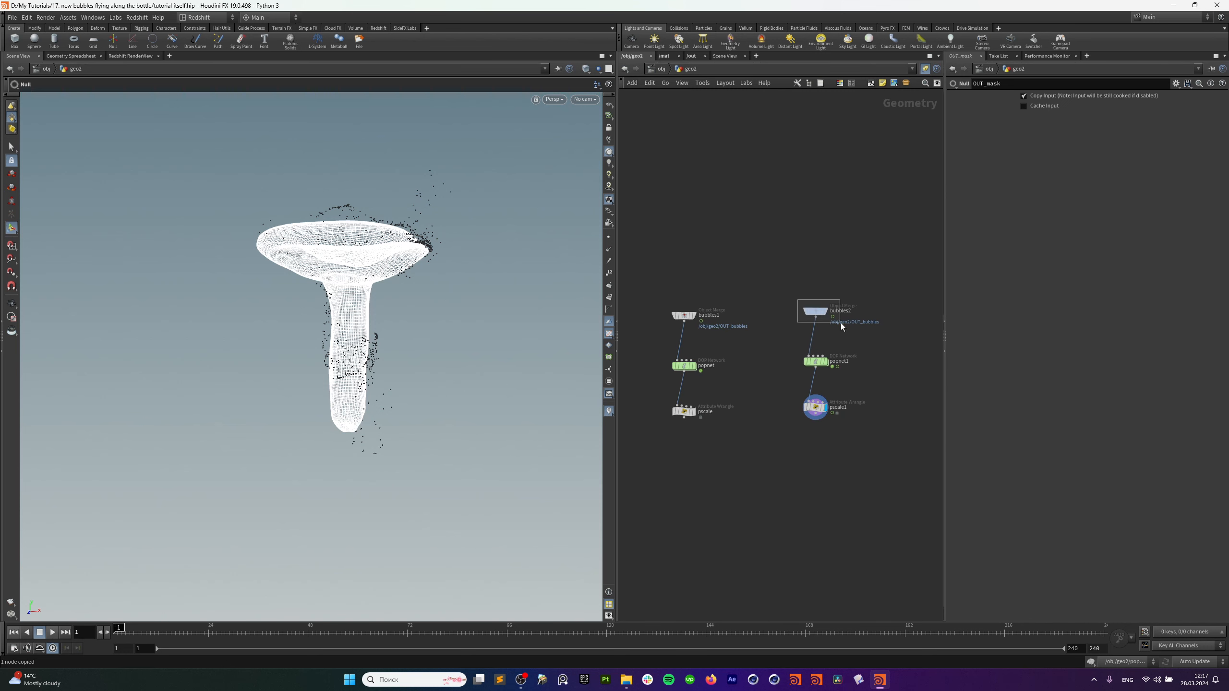
left_click_drag(841, 323, 843, 324)
left_click_drag(1138, 124, 976, 133)
key("ctrl+v")
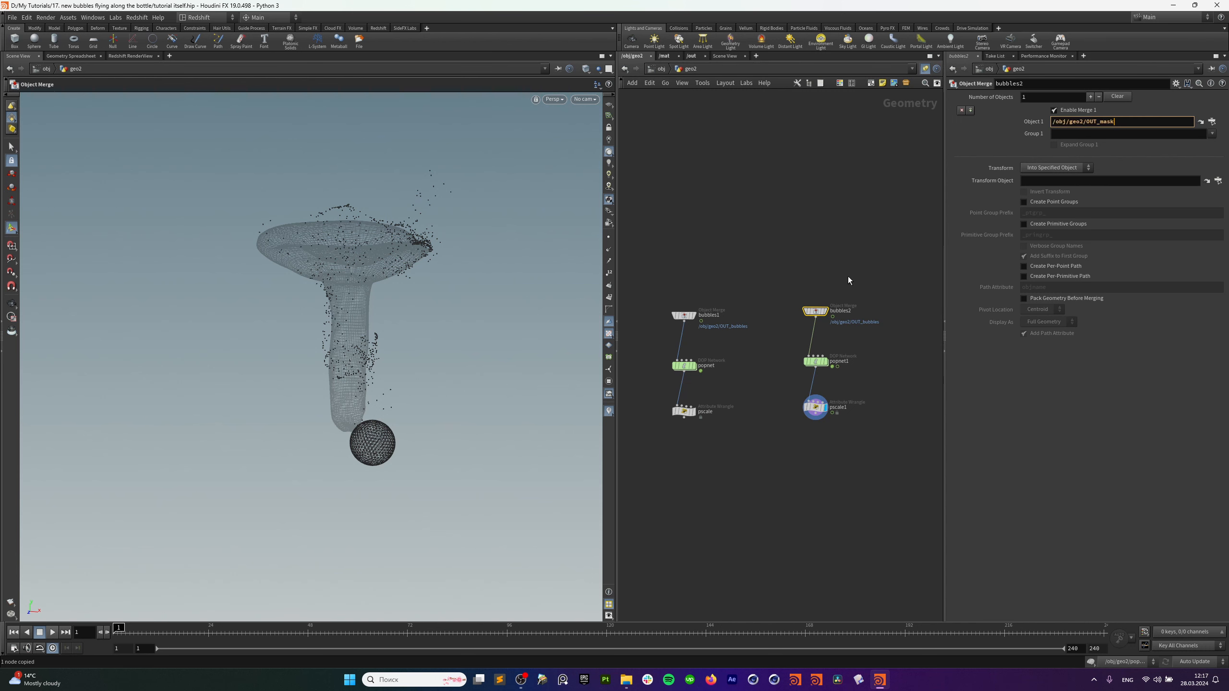
left_click(848, 280)
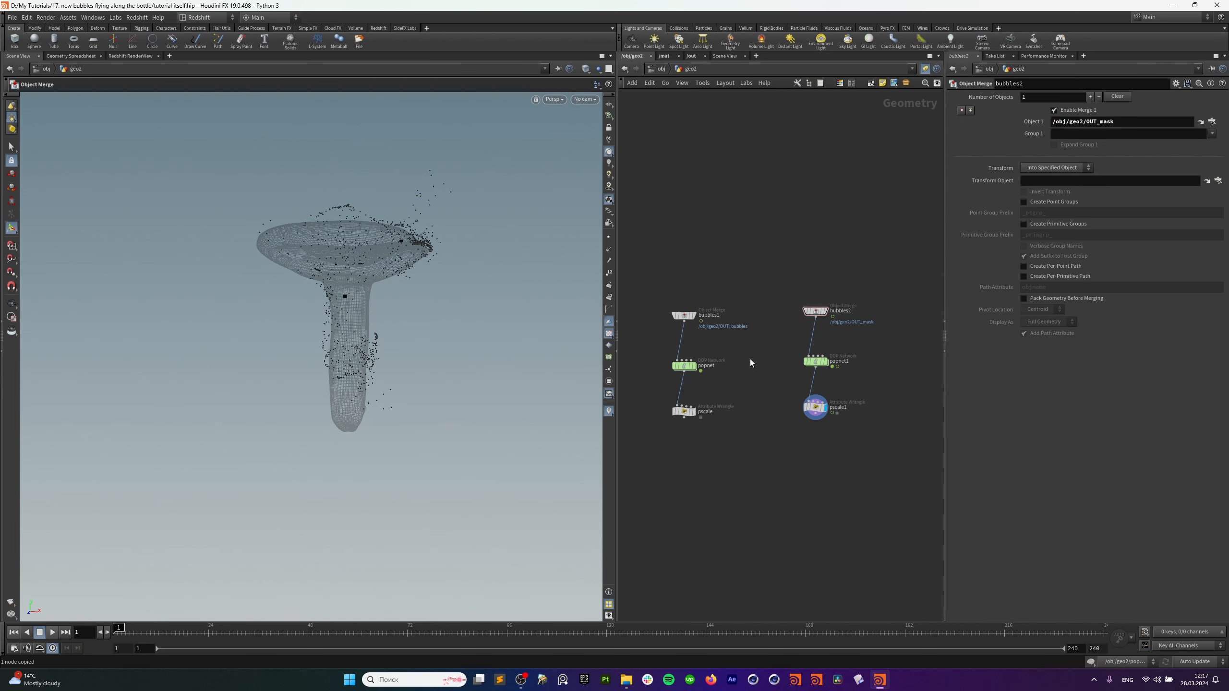
Insert an Attribute Delete node on the wire between bubbles2 and popnet1.
left_click(824, 361)
scroll(854, 361, "up", 1)
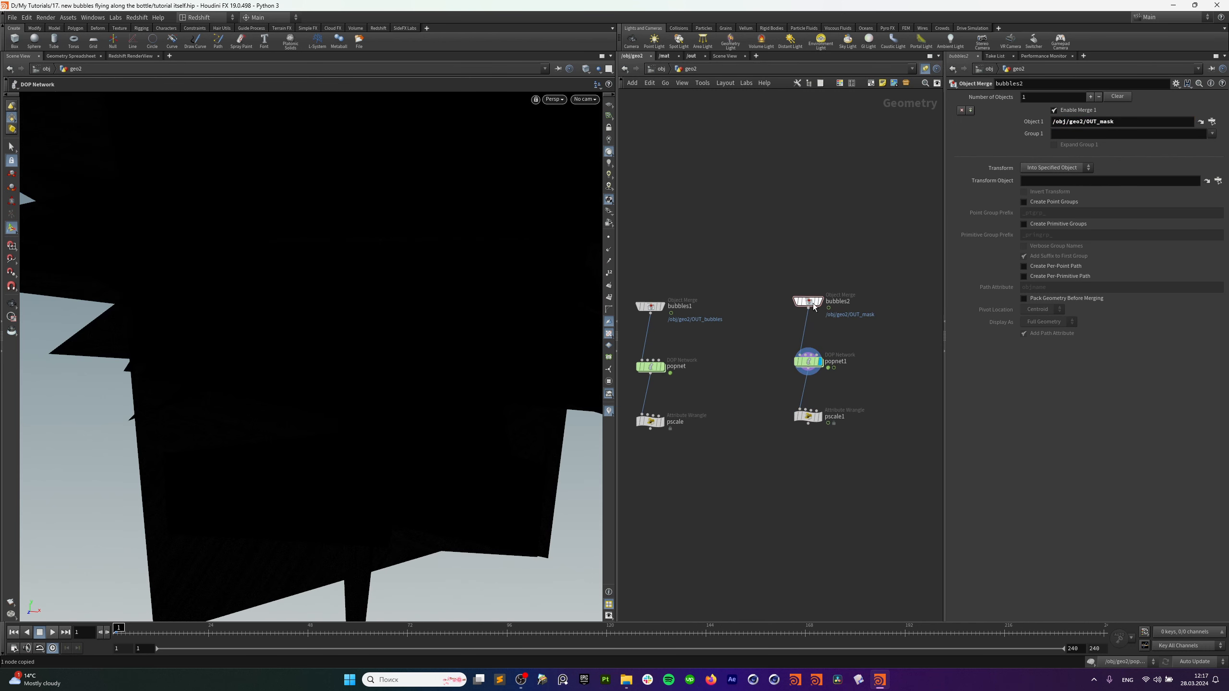
key("Tab")
type("a")
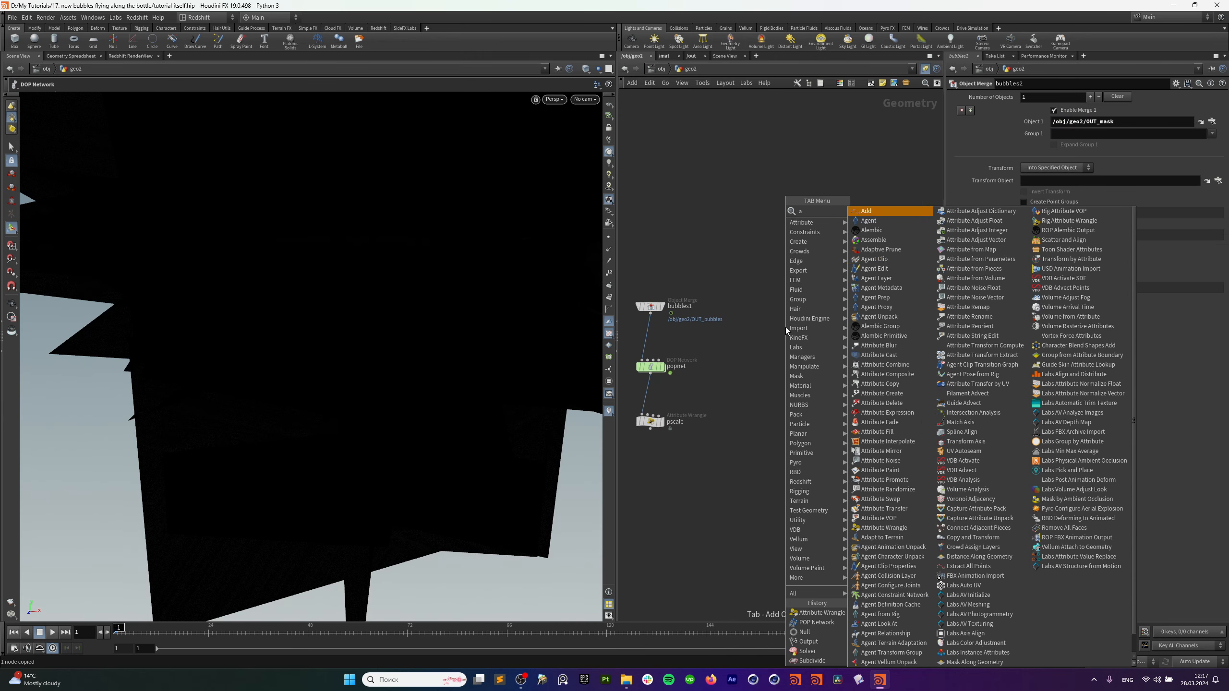
type("d")
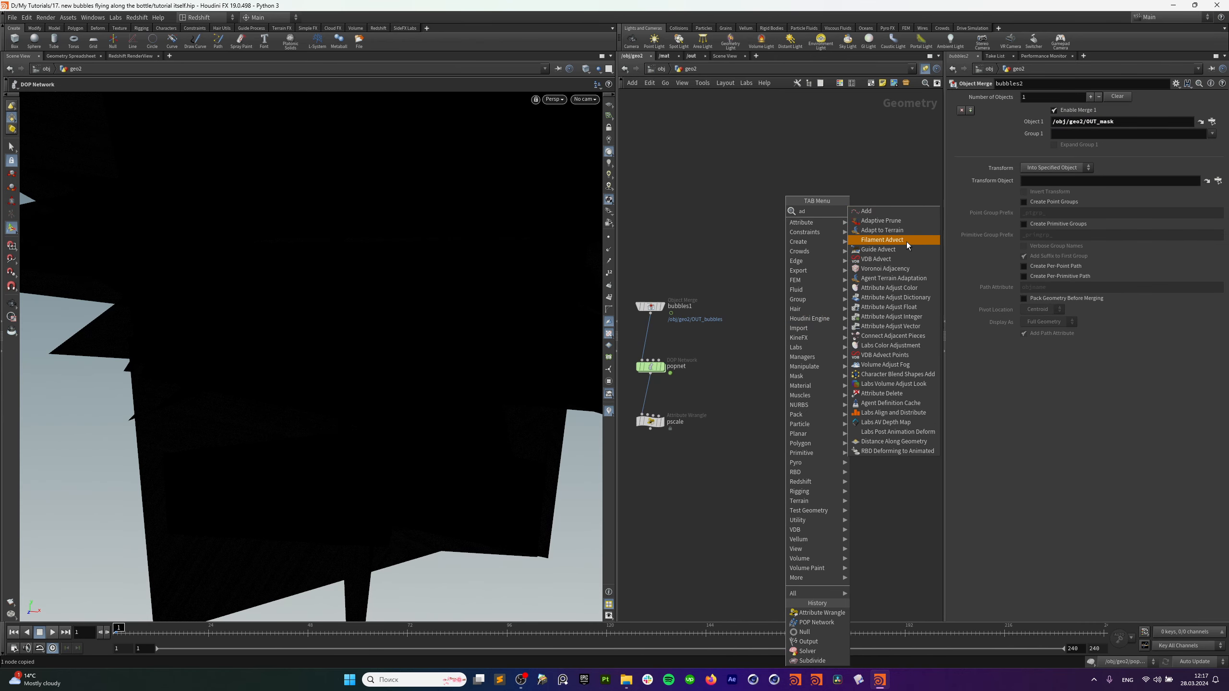
type("e")
left_click(899, 214)
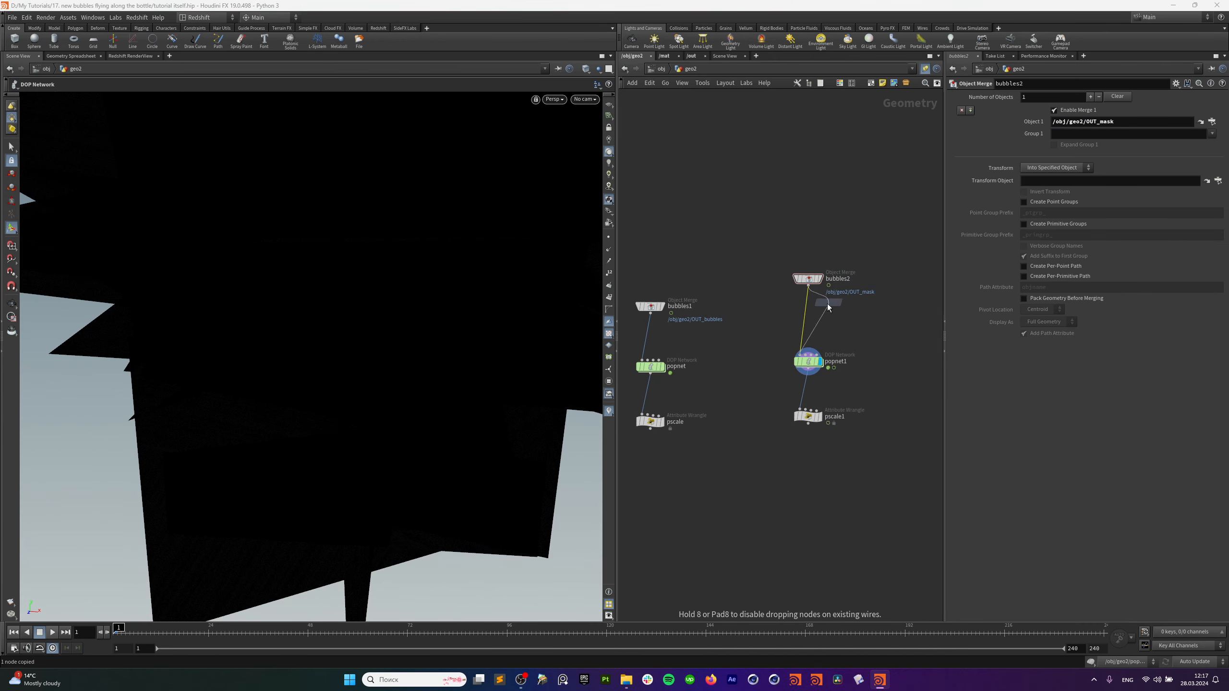
left_click(806, 312)
left_click_drag(807, 316, 817, 324)
Check bubbles2's attributes and set attribdelete2 to delete all primitive attributes.
middle_click(812, 286)
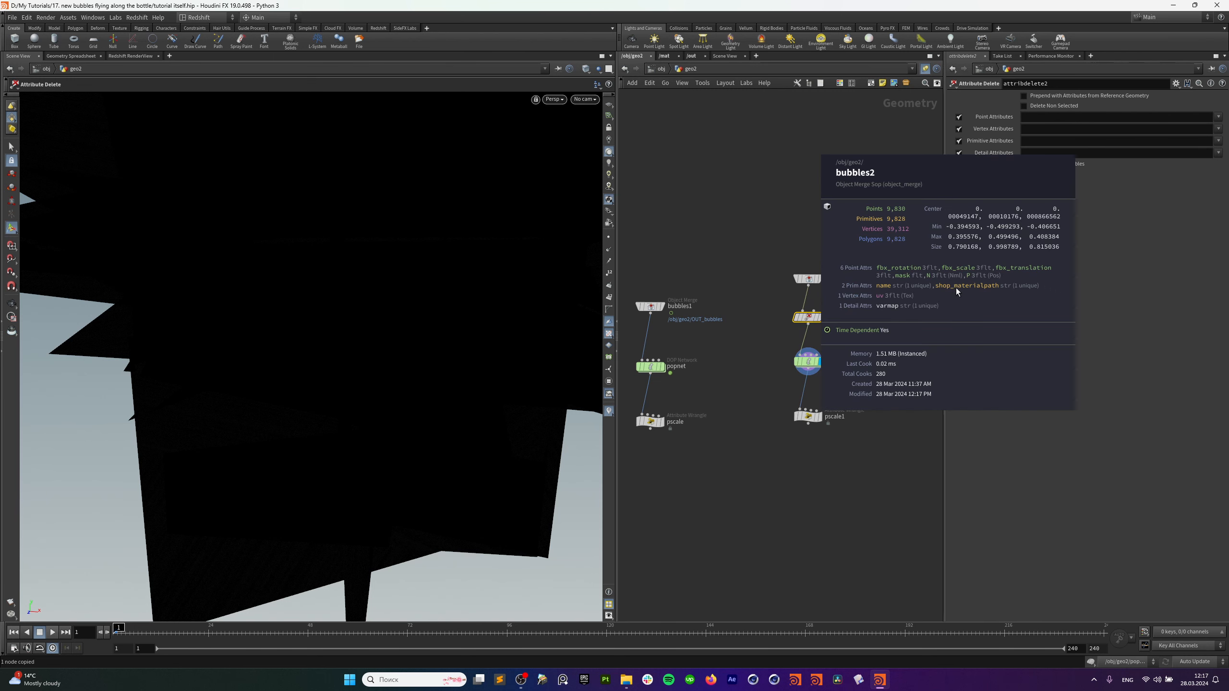
mouse_move(479, 347)
left_mouse_down("alt")
mouse_move(455, 346)
mouse_move(472, 347)
left_mouse_up("alt")
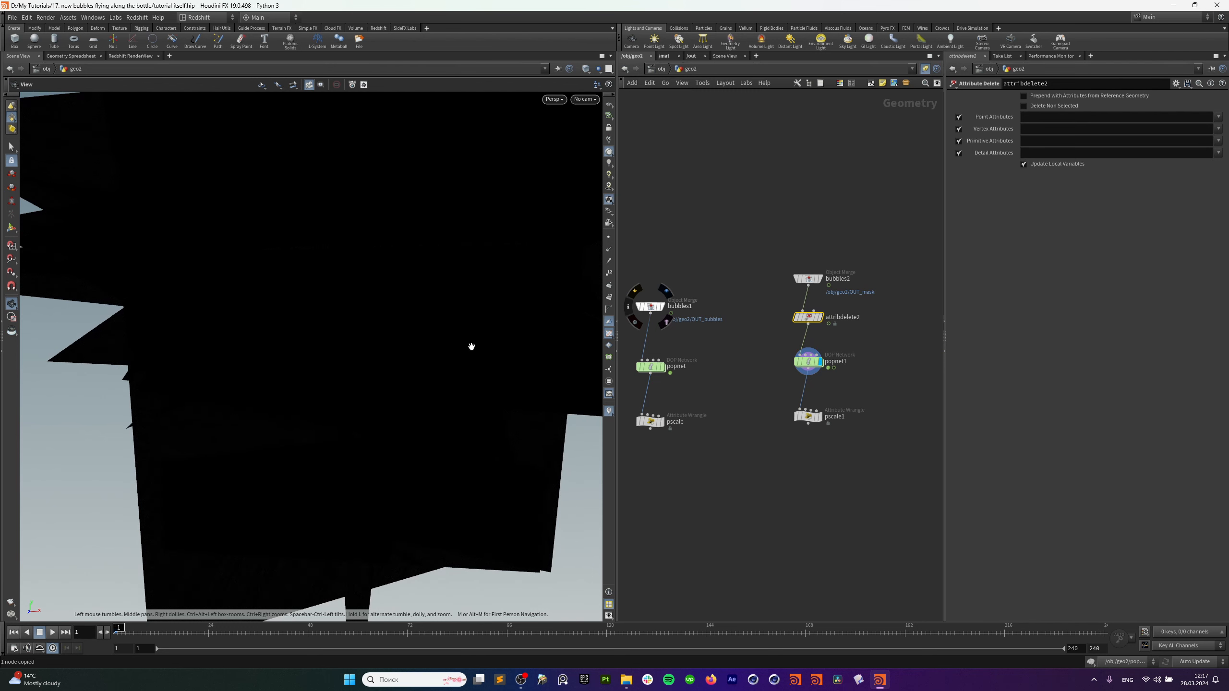
left_click(808, 361)
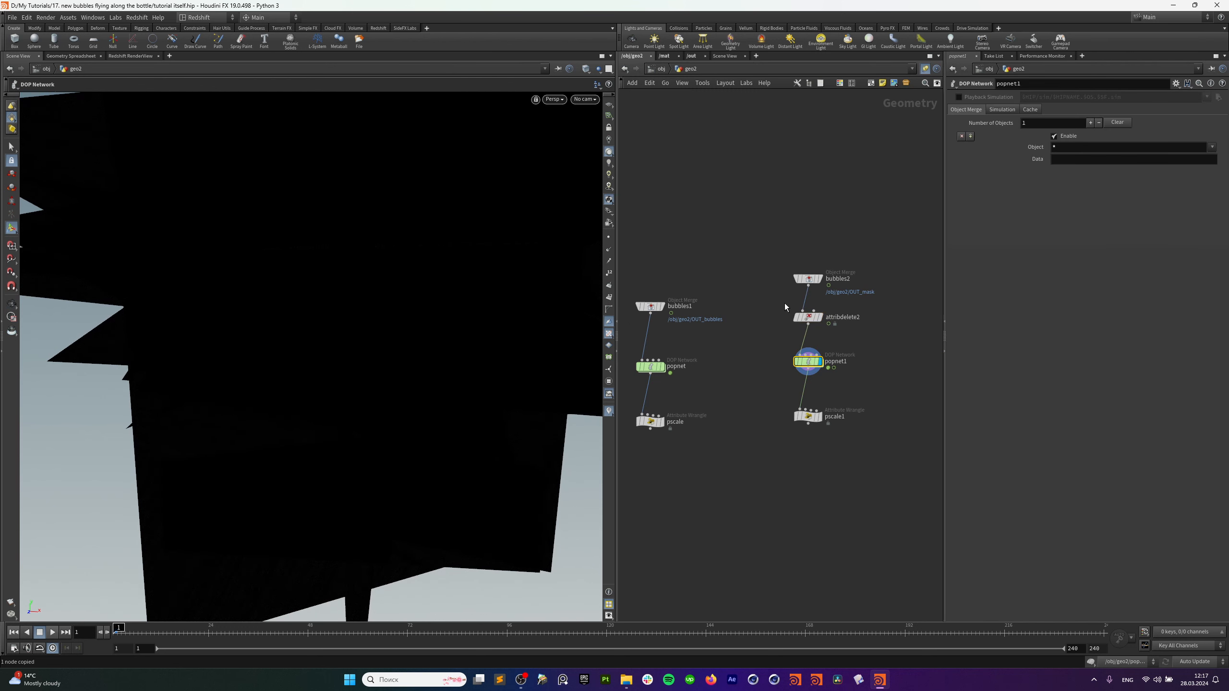
left_click(807, 317)
left_click(1082, 142)
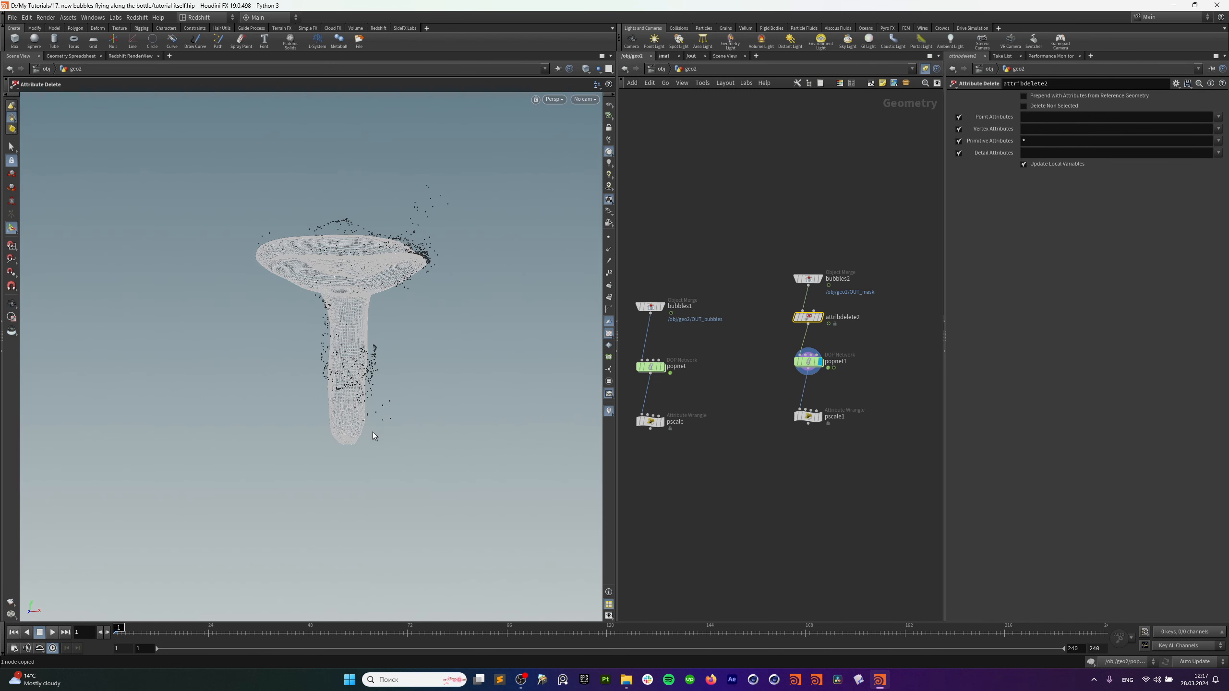
Display the pscale1 result, then dive into the popnet1 network.
left_click_drag(376, 435, 360, 368, "alt")
scroll(362, 378, "up", 4)
left_click(813, 418)
left_click(819, 416)
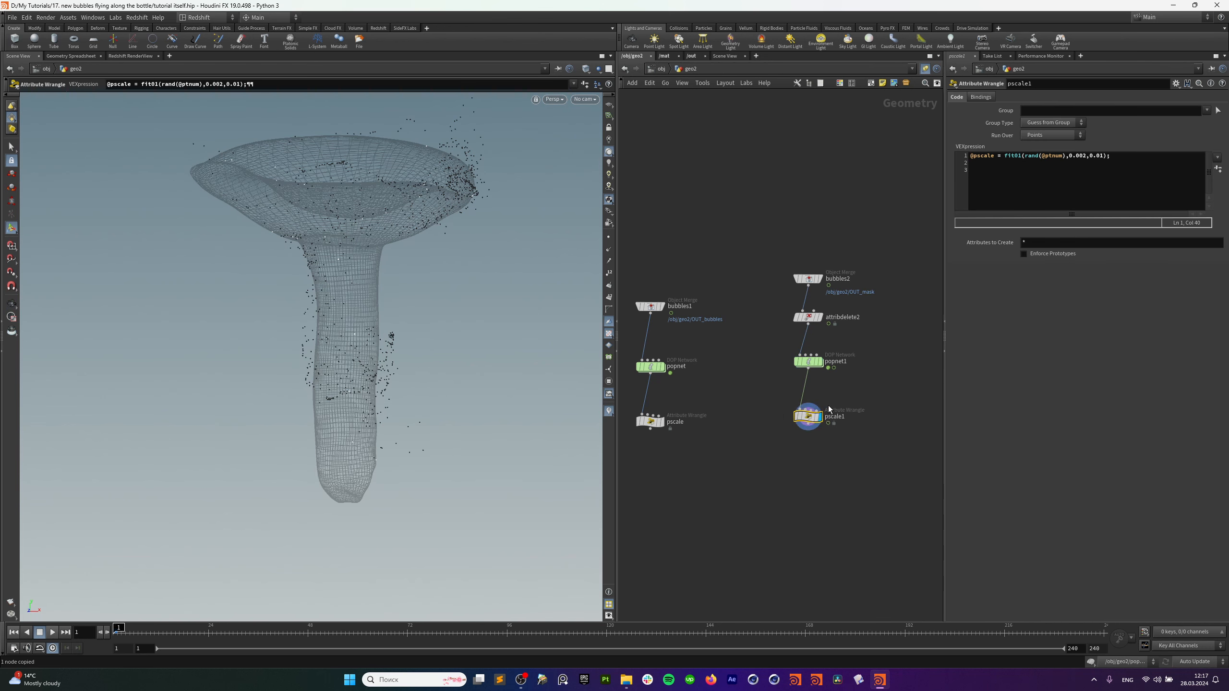
left_click(819, 367)
double_click(819, 368)
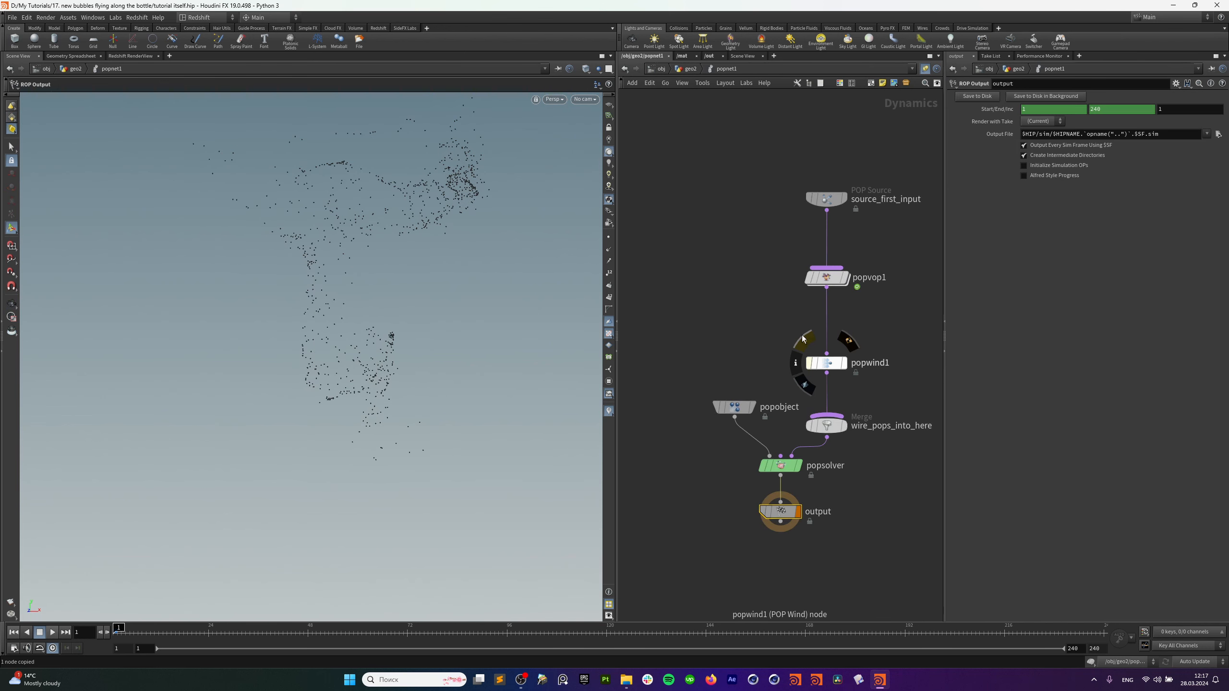
Delete and restore popvop1, then keep source_first_input's emission type as Scatter onto Surfaces.
left_click(805, 276)
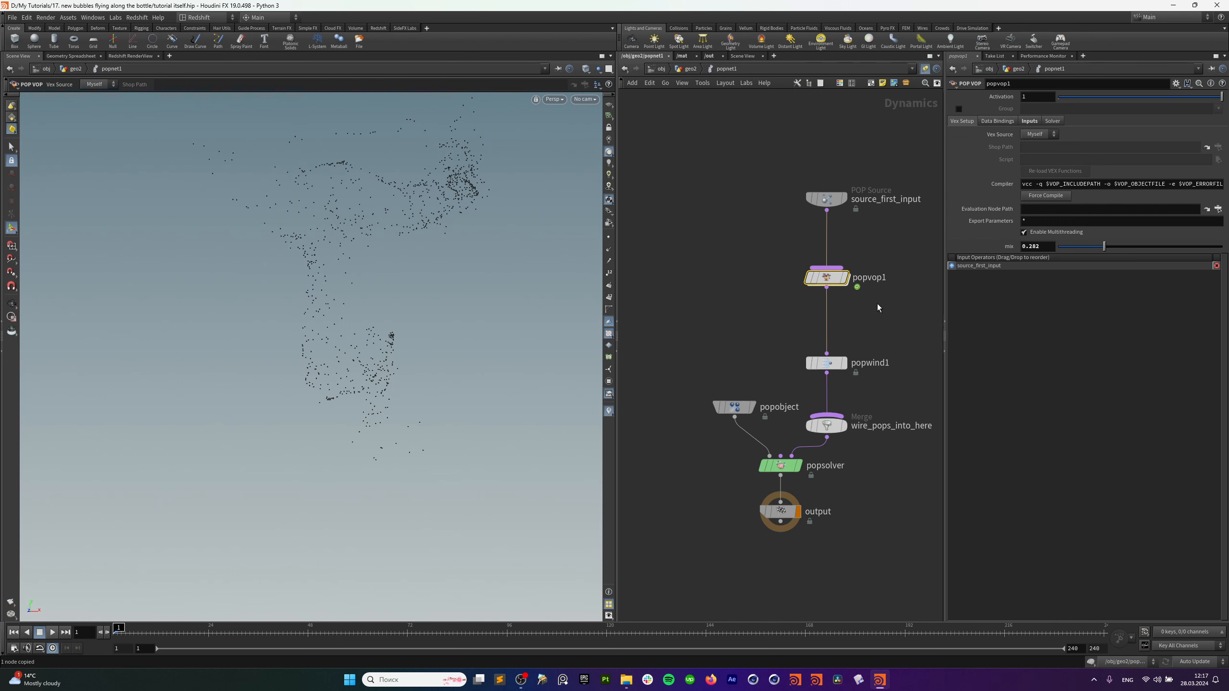
key("Delete")
key("ctrl+z")
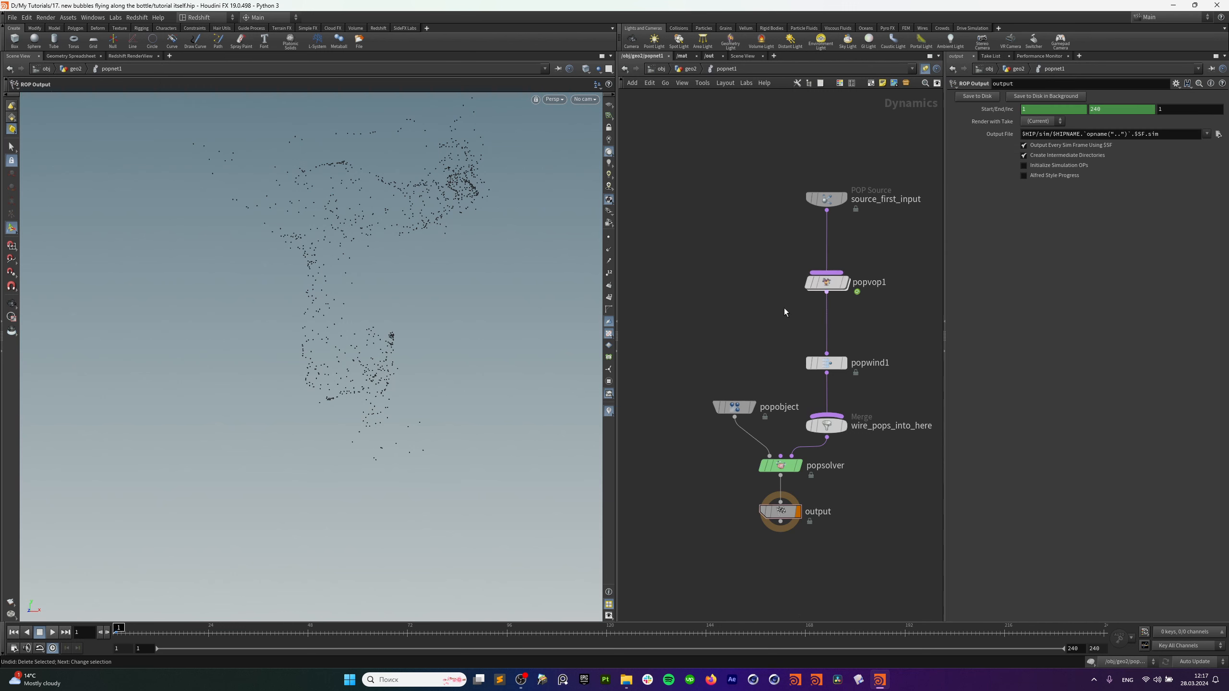
left_click(737, 406)
left_click(883, 201)
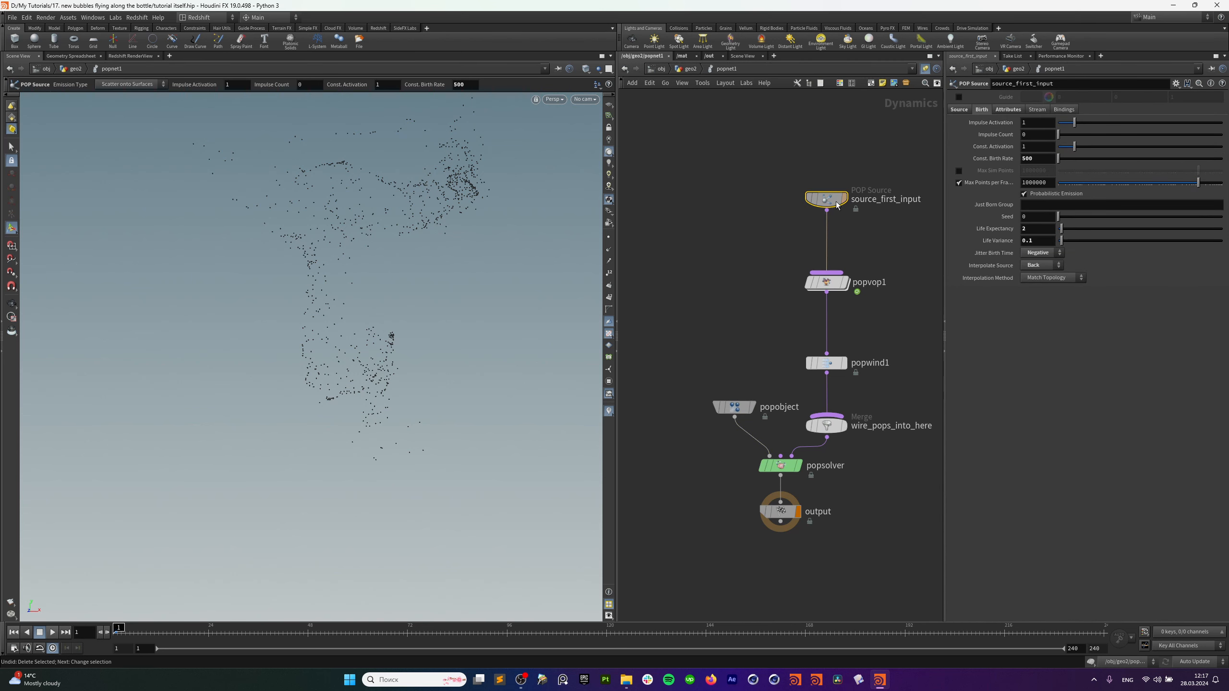
left_click(959, 109)
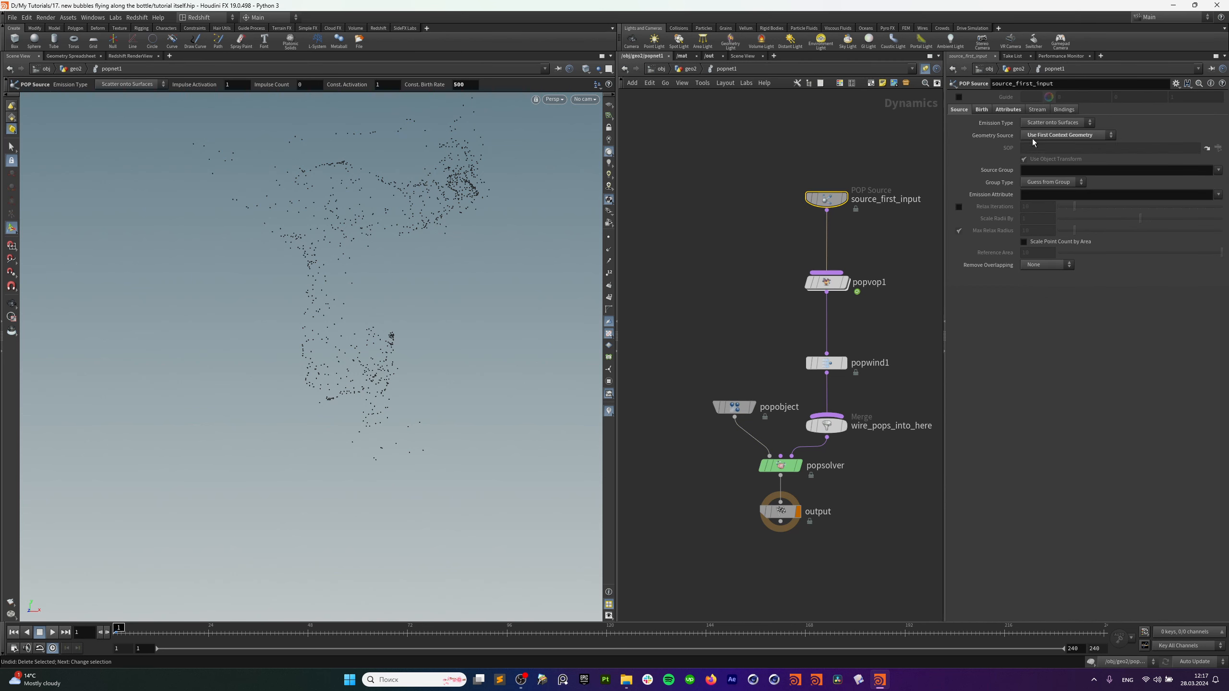
left_click(1053, 123)
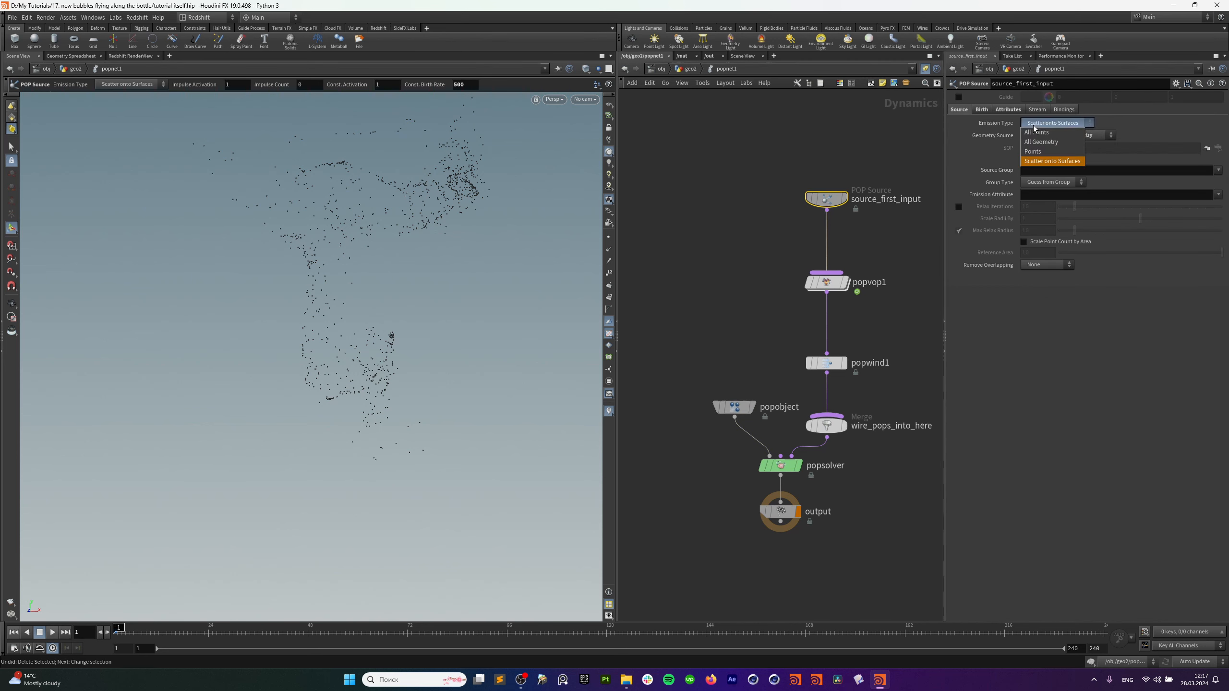
left_click(1047, 162)
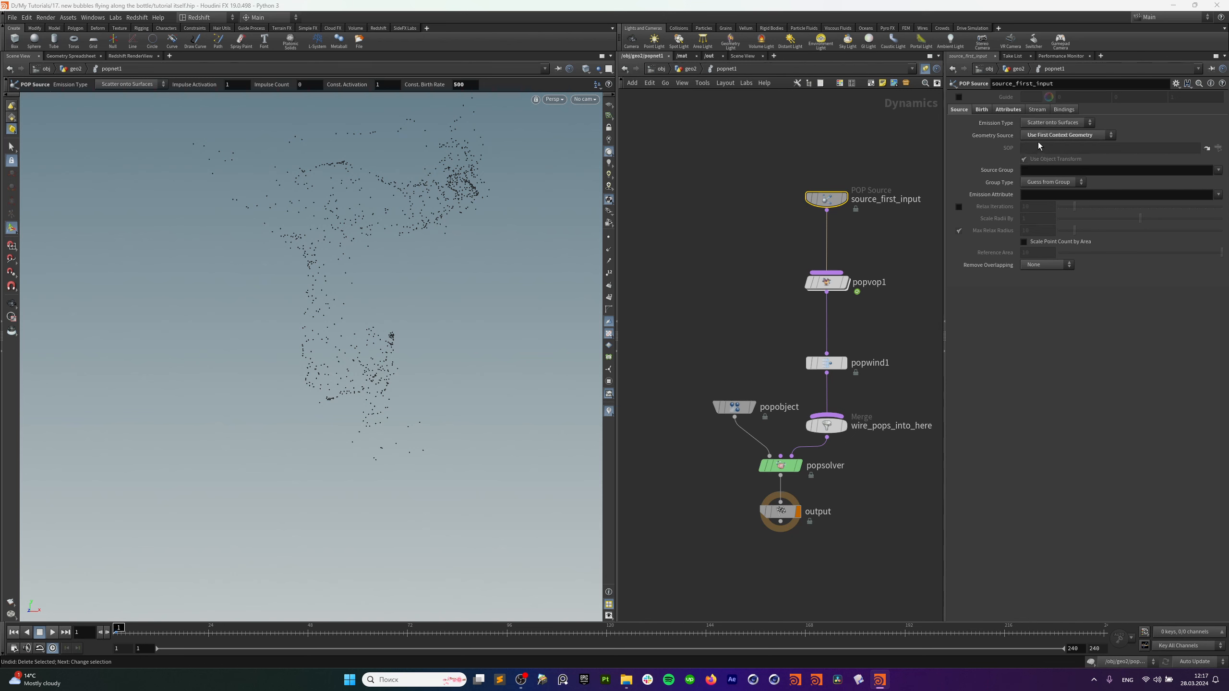
Set source_first_input's Emission Attribute to mask, preview the playback, and rewind to frame 1.
left_click(1218, 195)
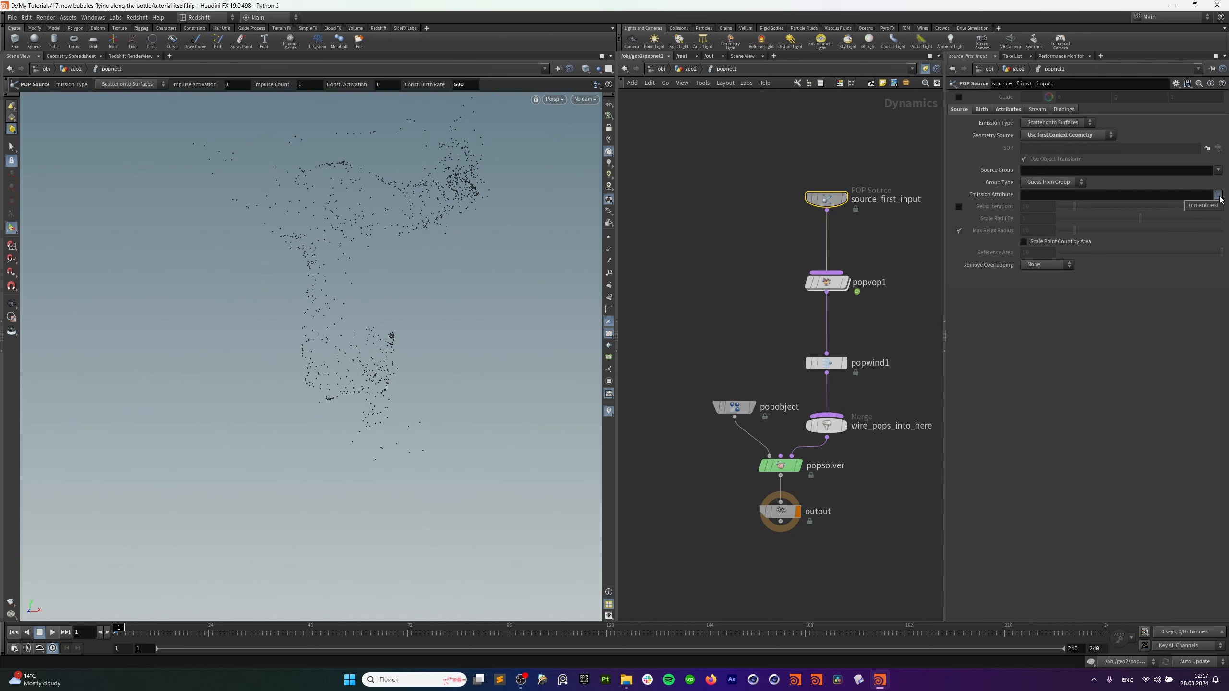
left_click(13, 634)
left_click(1030, 195)
type("mask")
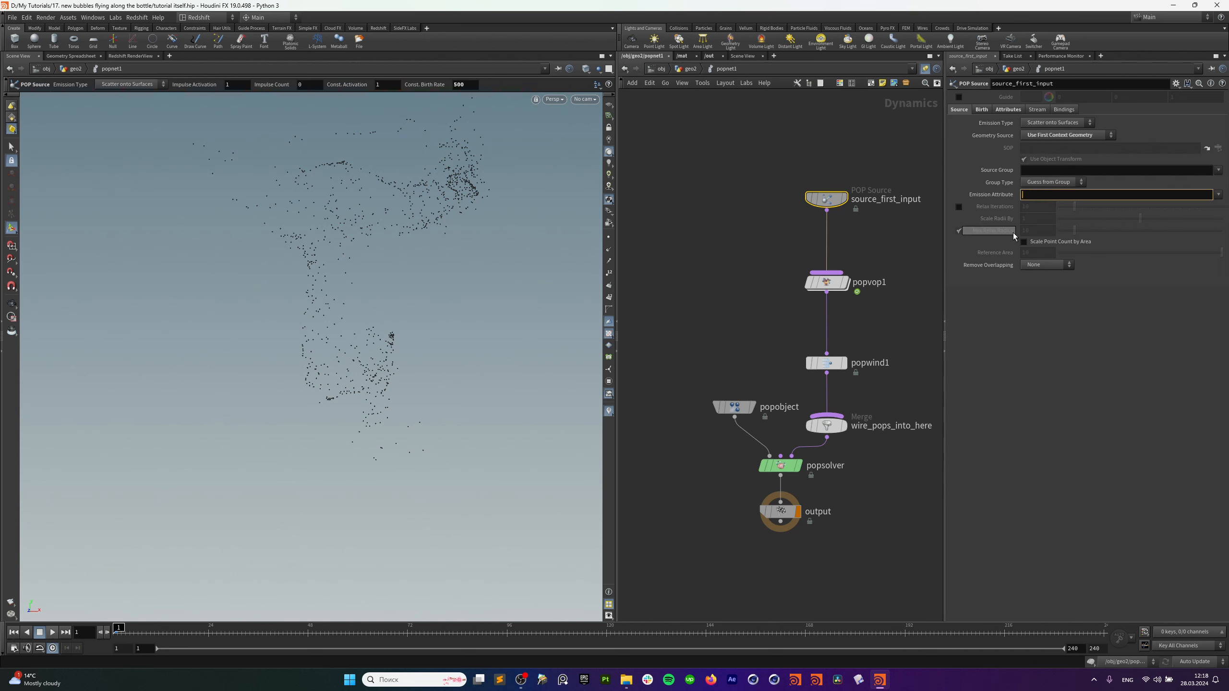
key("Return")
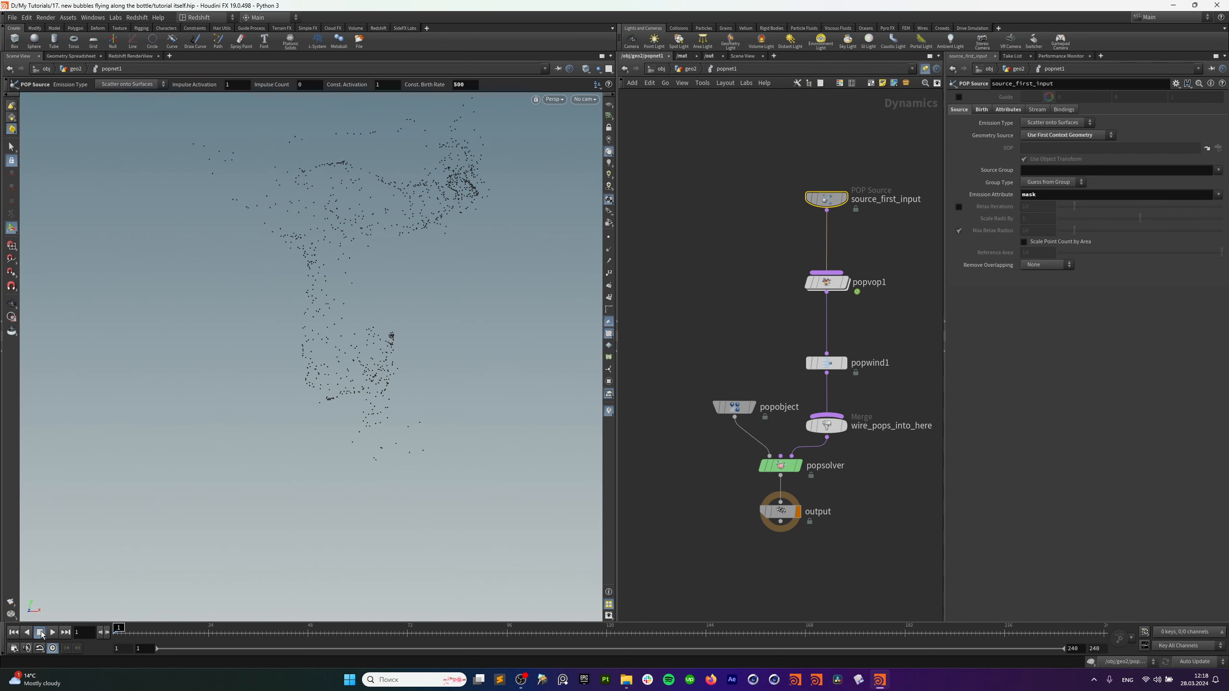
left_click(55, 633)
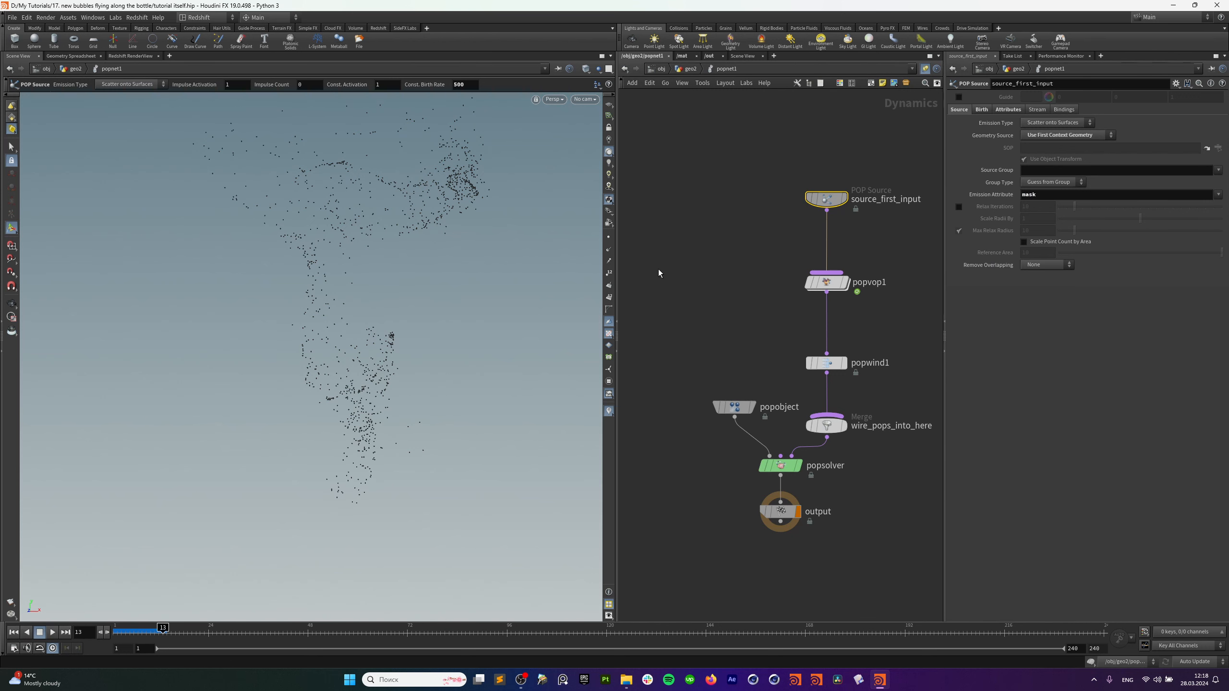
left_click(690, 69)
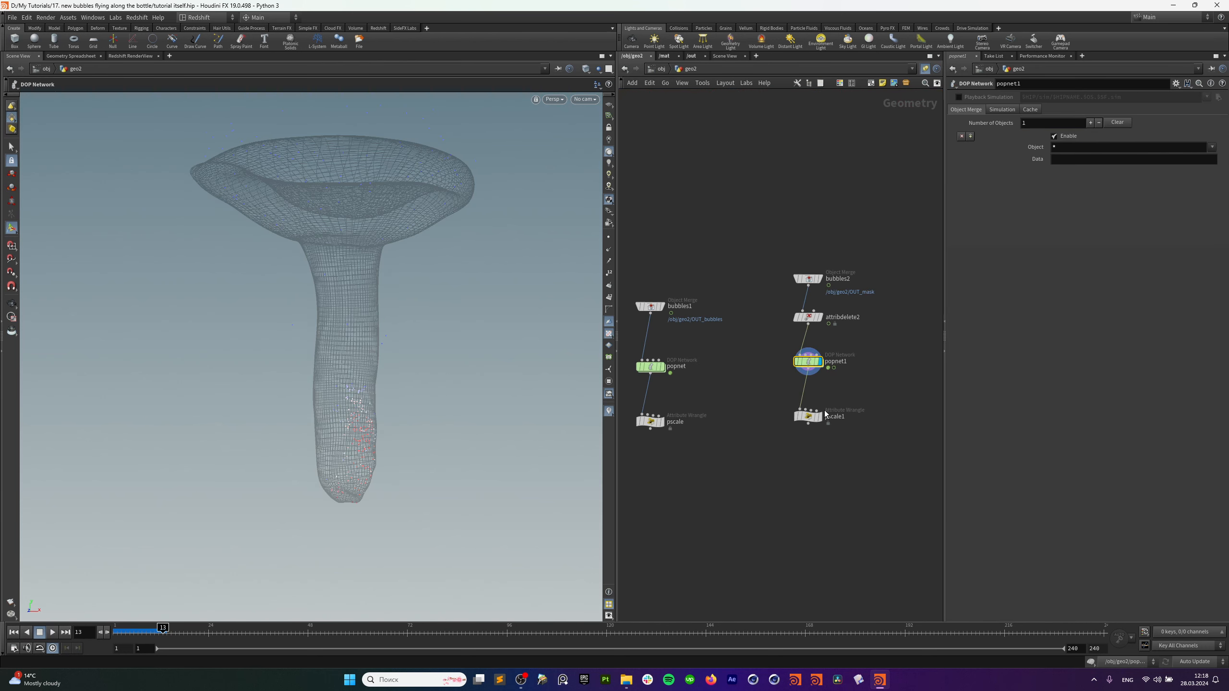
double_click(808, 362)
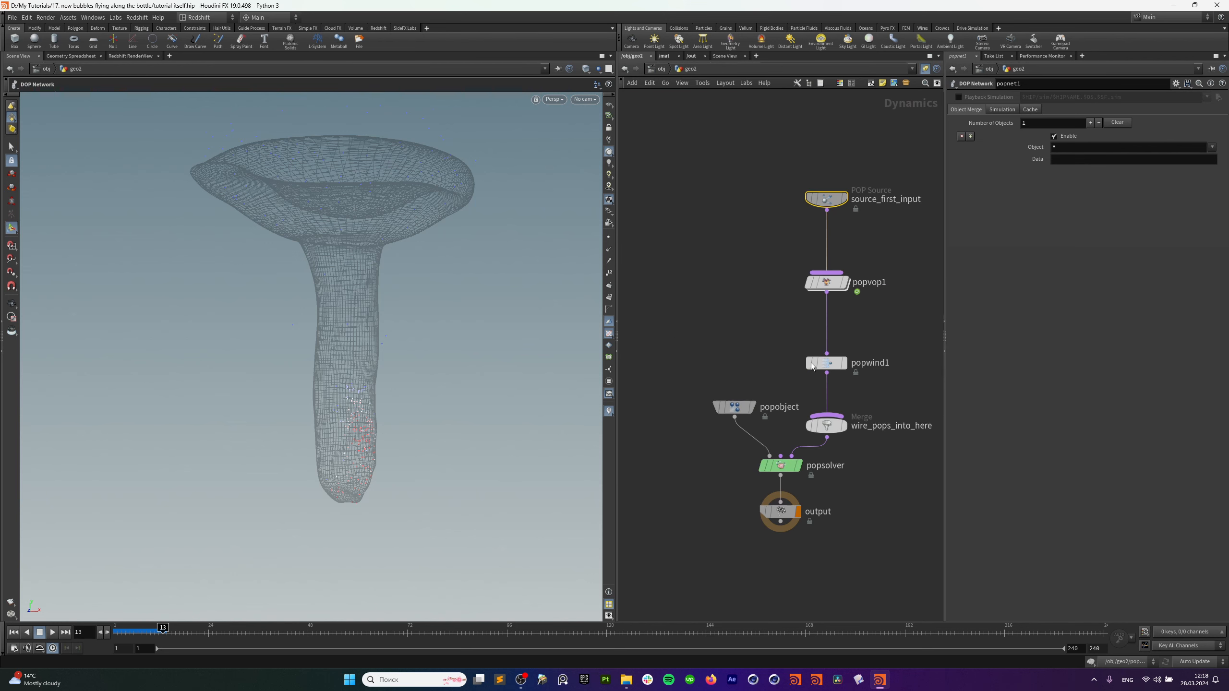
left_click(11, 635)
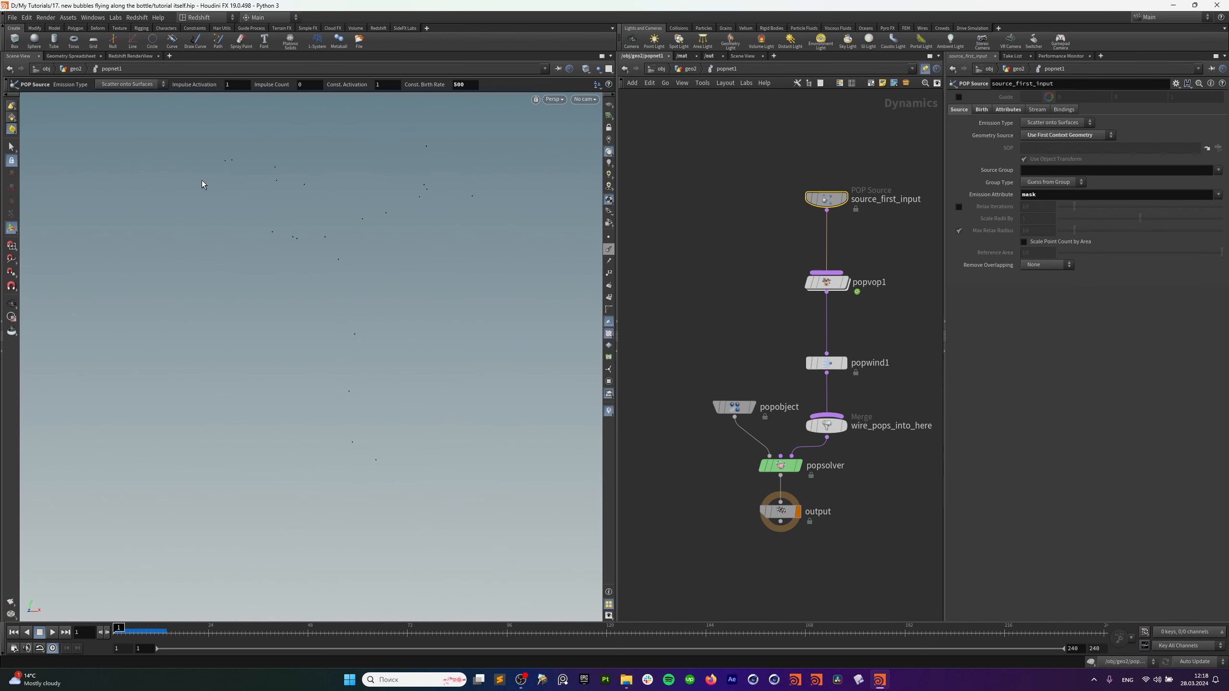
left_click(169, 55)
Add a new Scene View pane and replay the simulation with popvop1 bypassed.
mouse_move(205, 74)
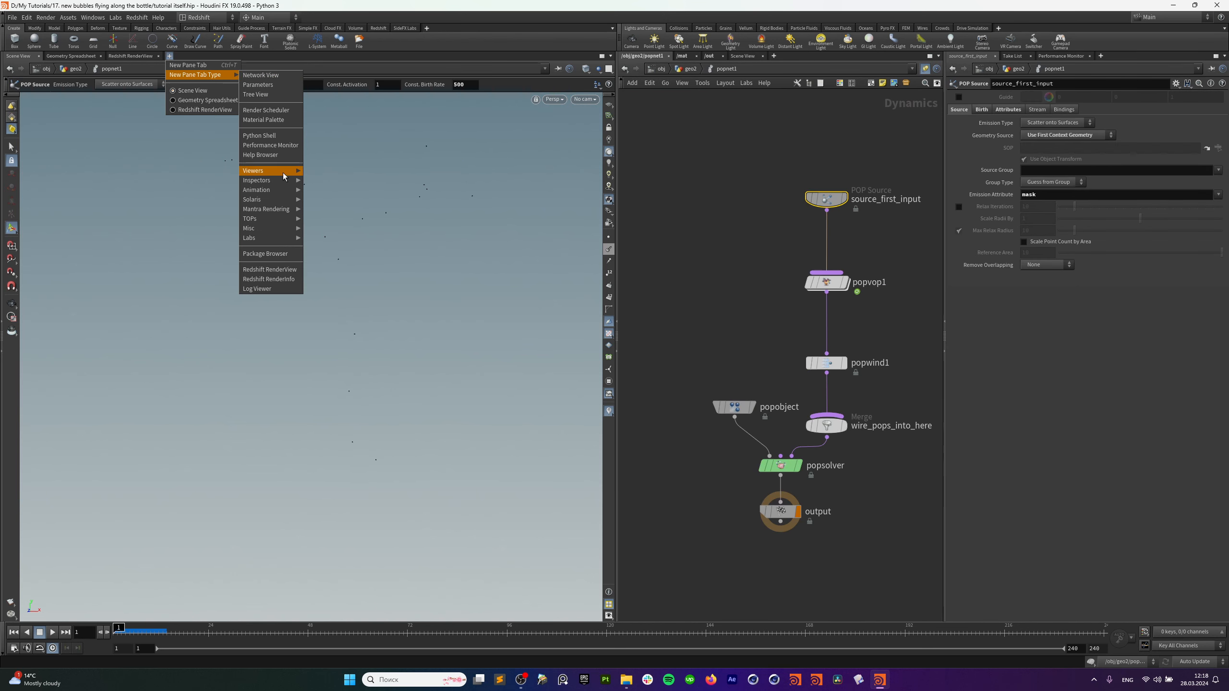
left_click(316, 171)
left_click_drag(365, 379, 310, 341)
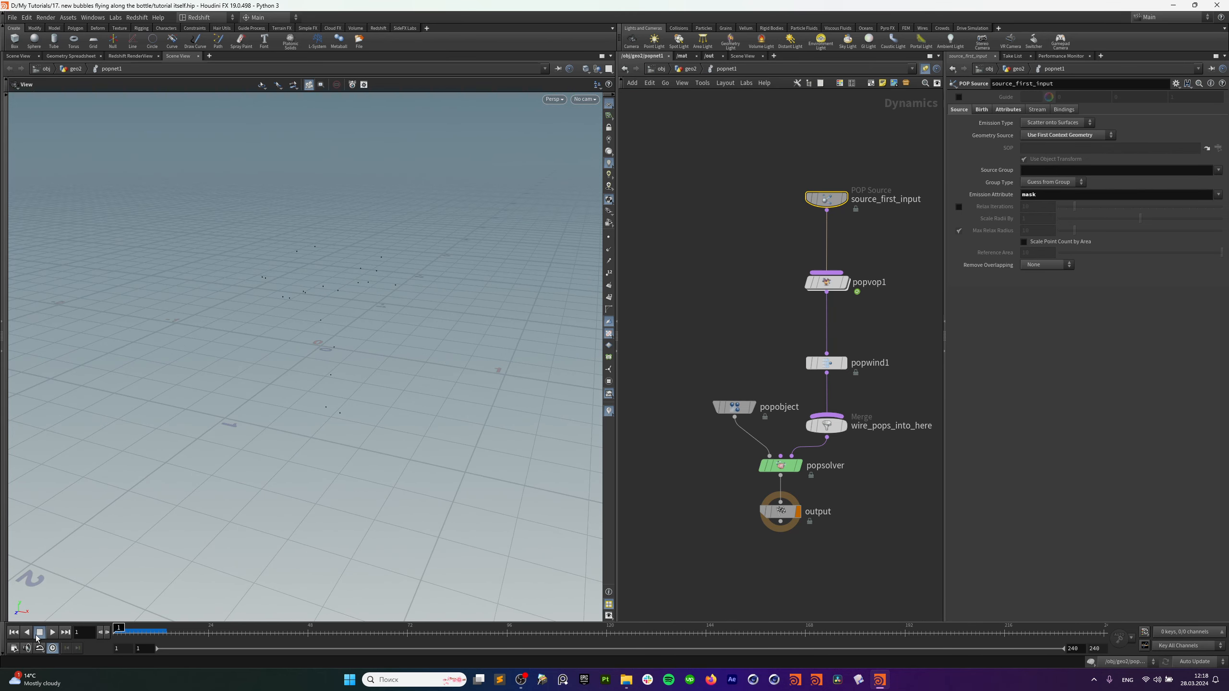
left_click(52, 633)
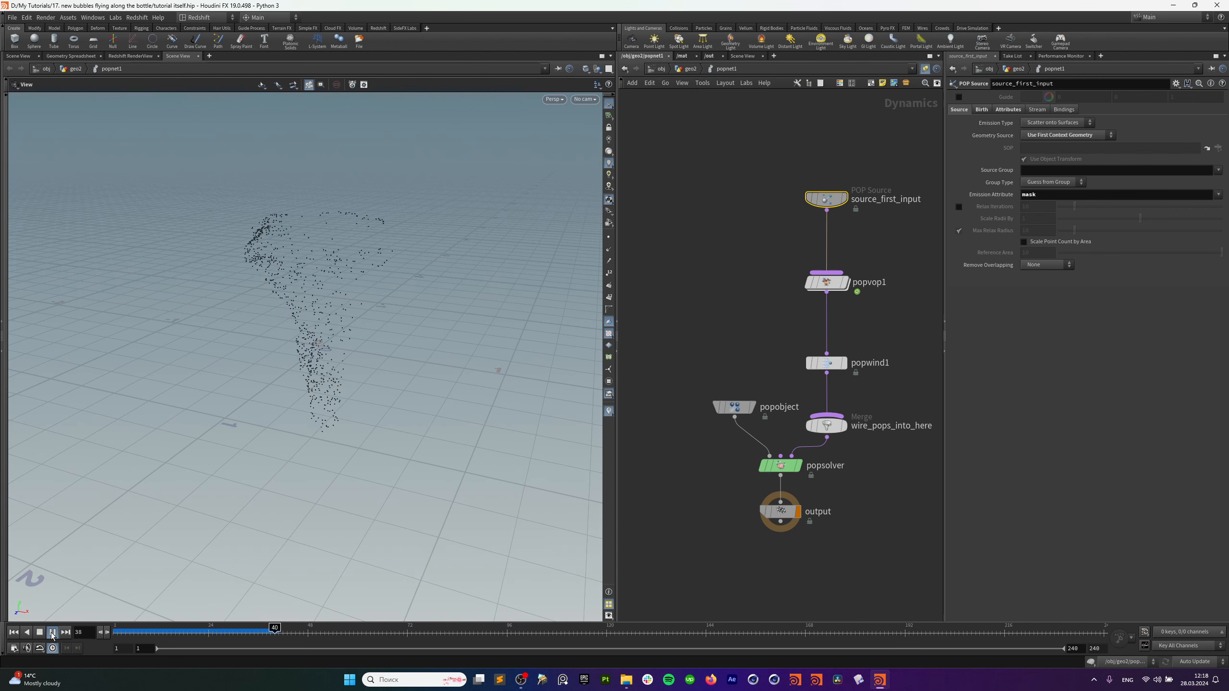
left_click(812, 282)
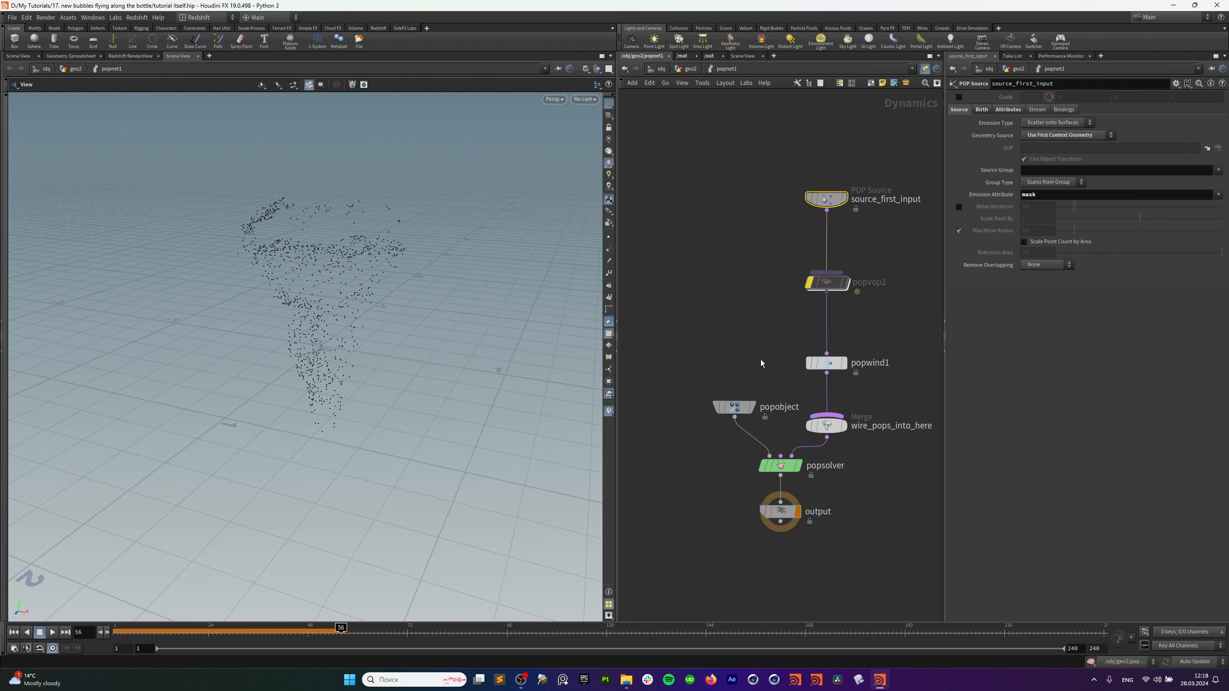
left_click(16, 632)
left_click(53, 632)
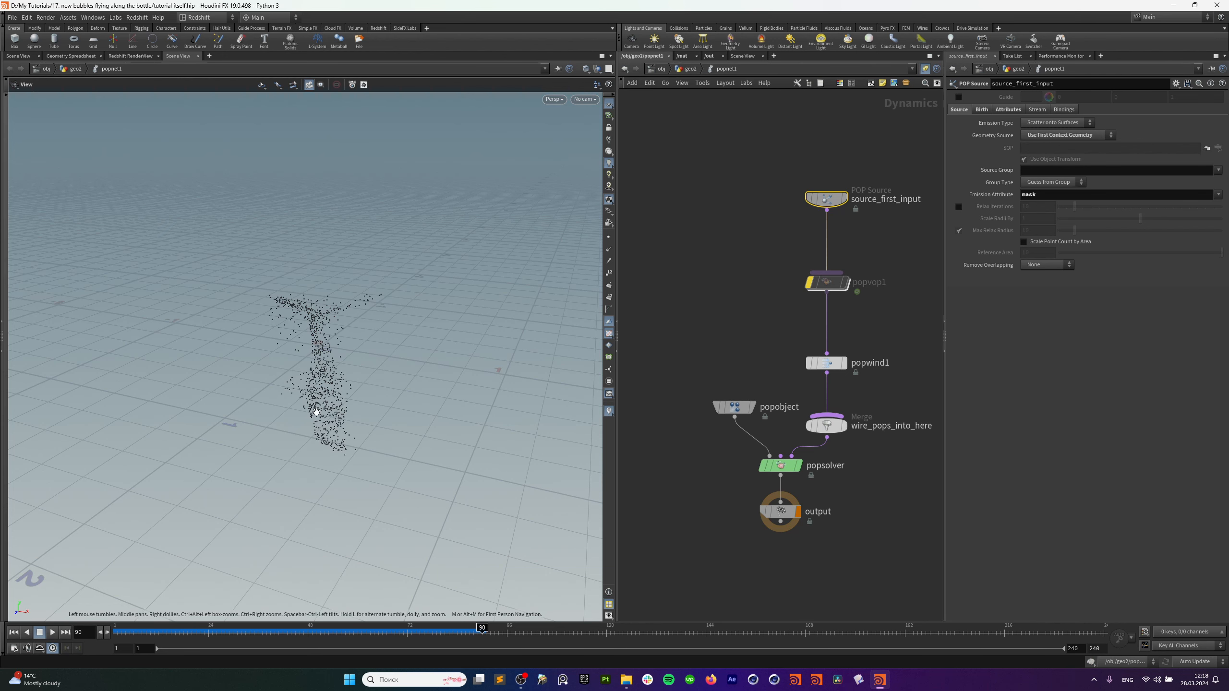
Unbypass popvop1 and delete xyzdist1, primuv1, mulconst1 and add1 from its VEX network.
left_click(810, 284)
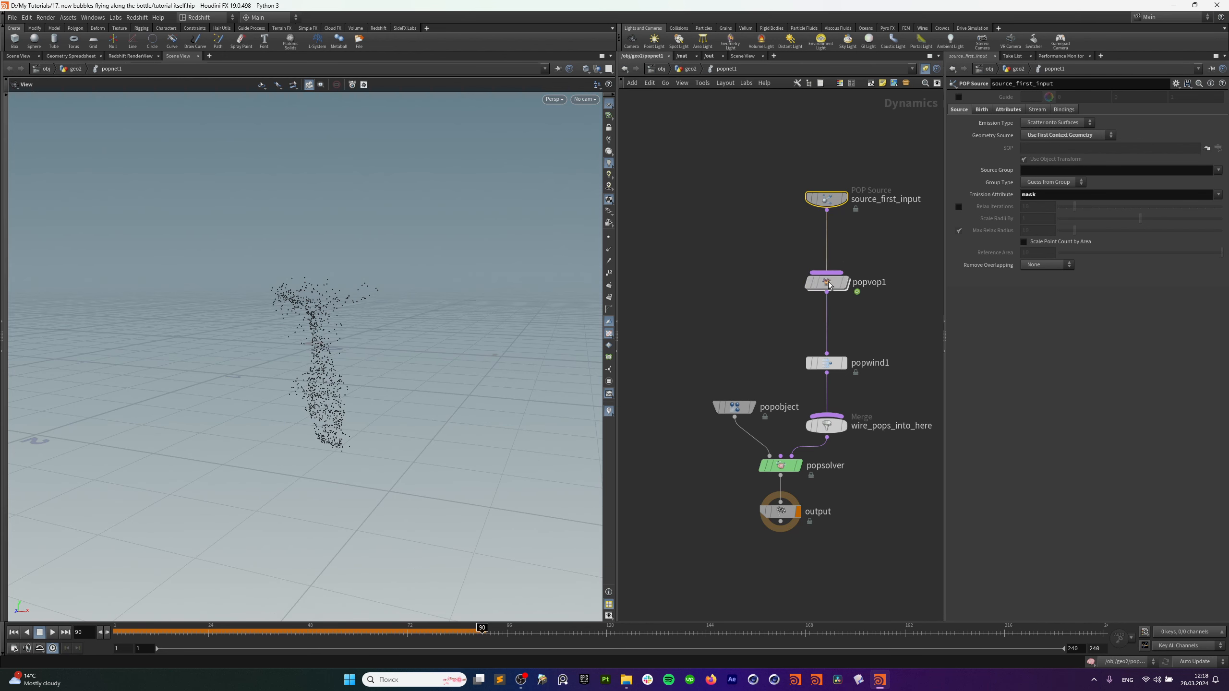
double_click(826, 284)
middle_click_drag(786, 347, 802, 346)
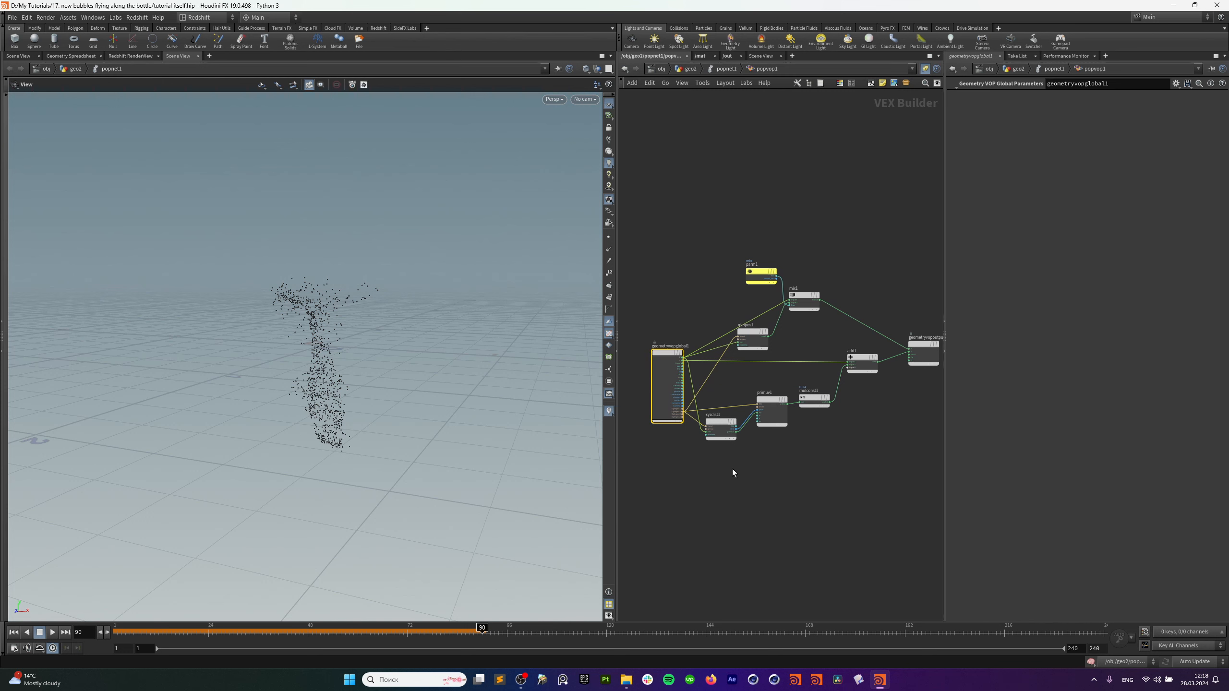
left_click_drag(705, 467, 822, 390)
key("Delete")
left_click(860, 368)
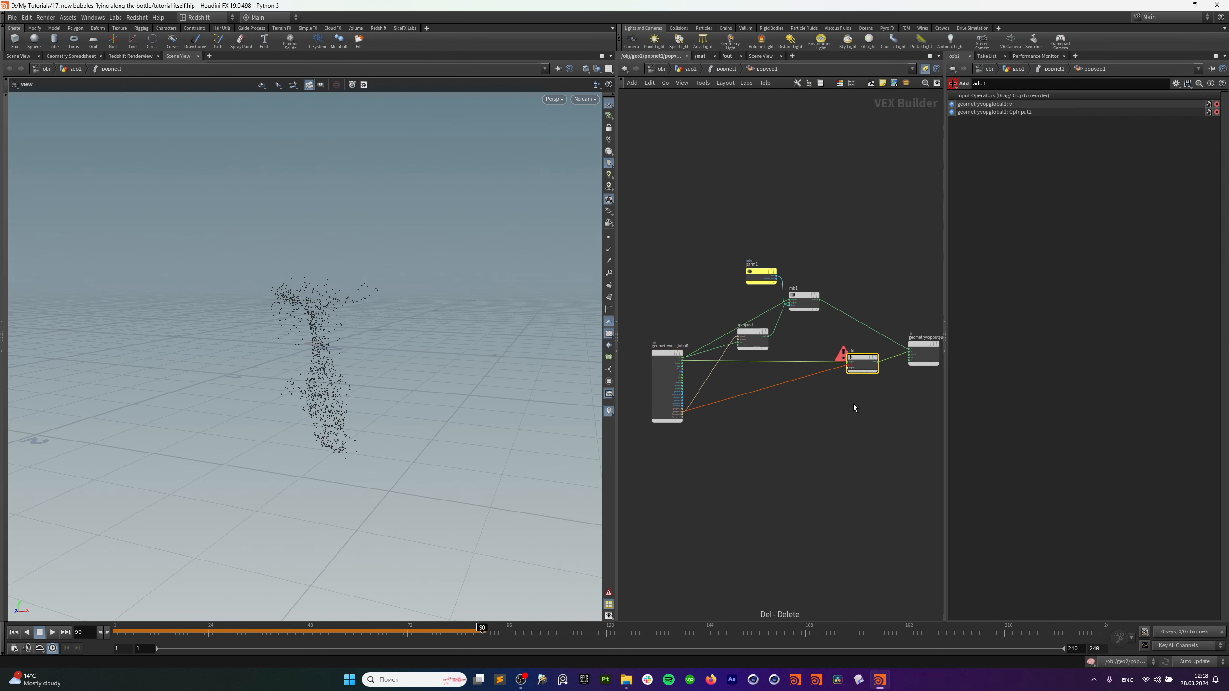
key("Delete")
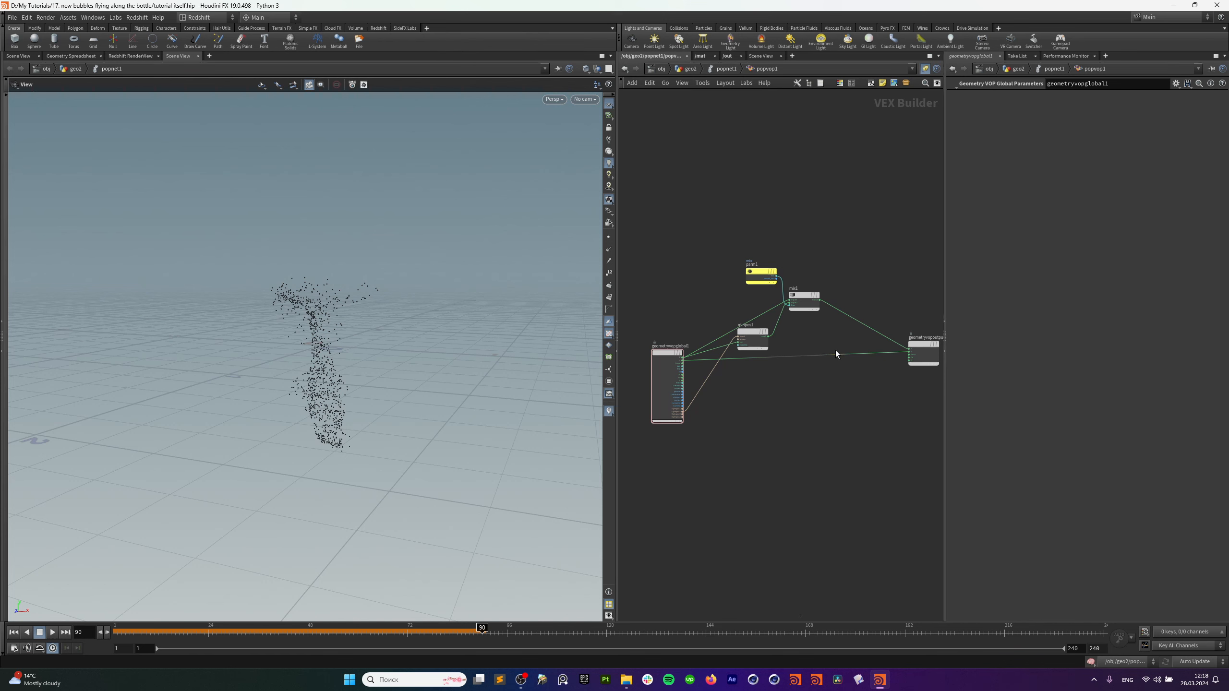
scroll(794, 363, "up", 3)
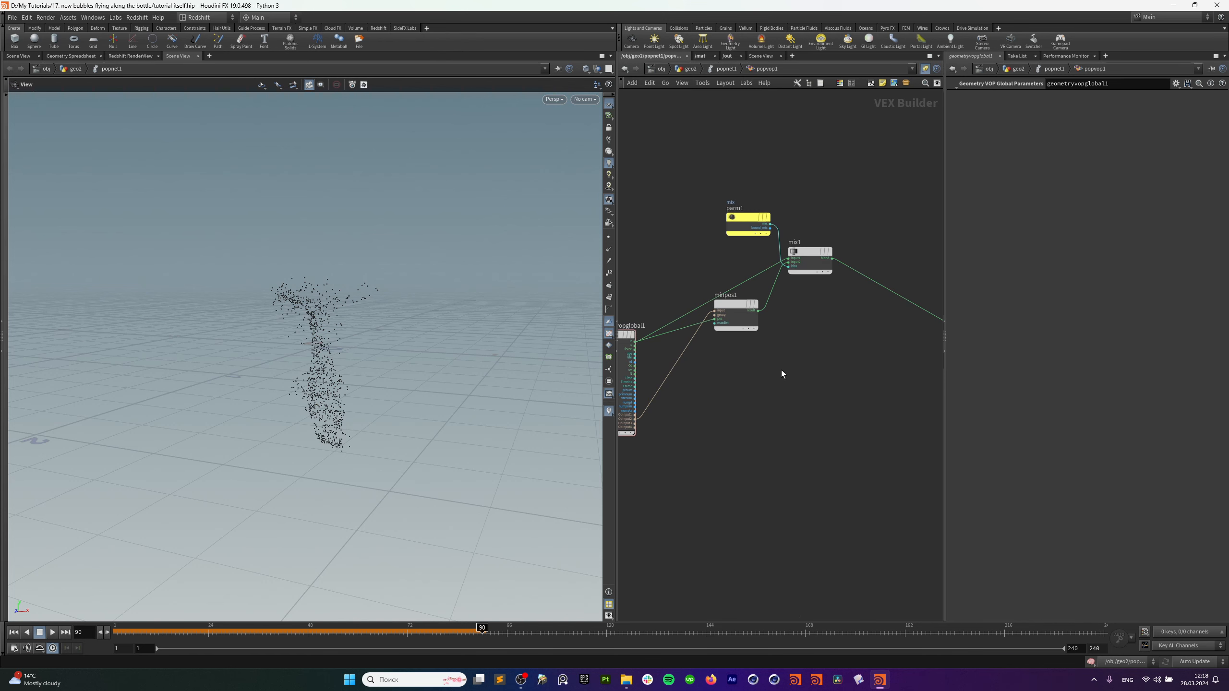
left_click_drag(733, 350, 736, 387)
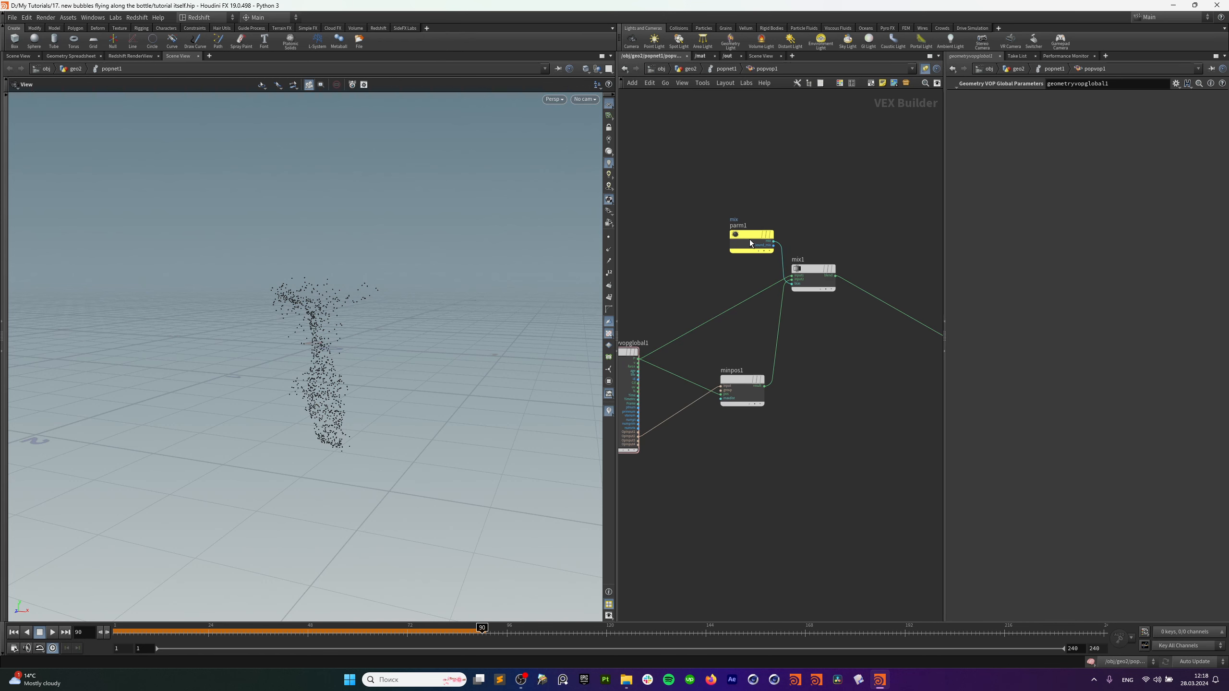
left_click(722, 69)
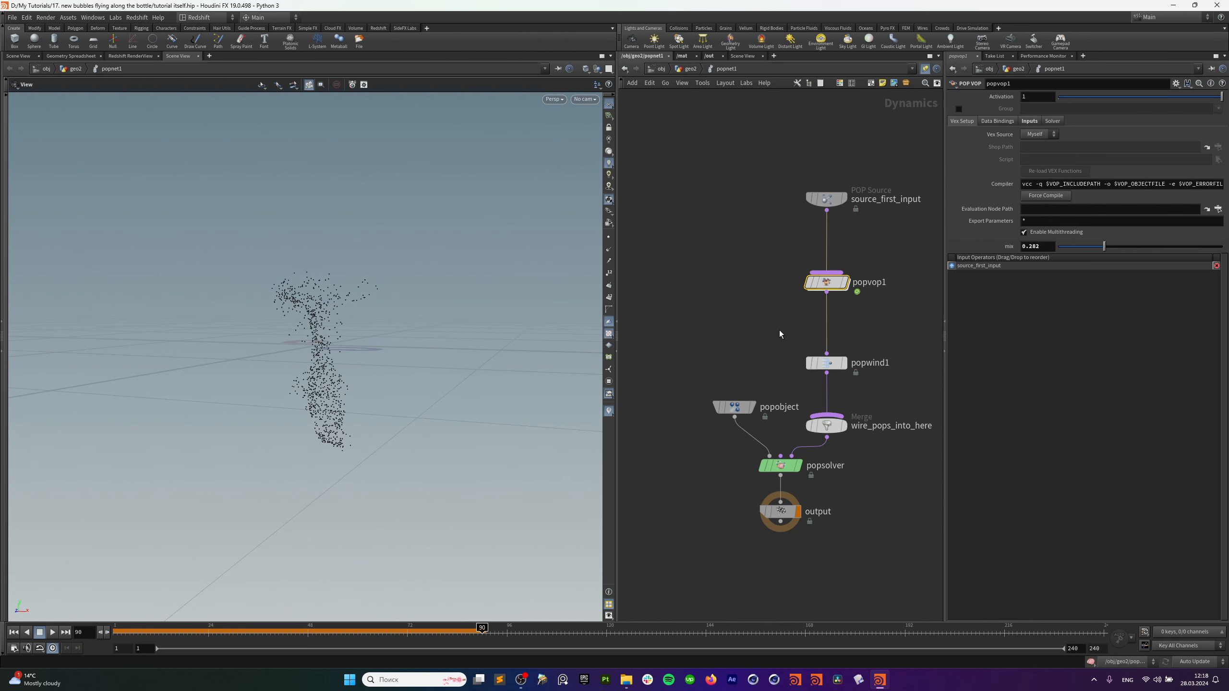
Lower popvop1's mix to 0.059, replay the bubbles, and show popwind1's wind settings.
left_click_drag(1104, 246, 1068, 254)
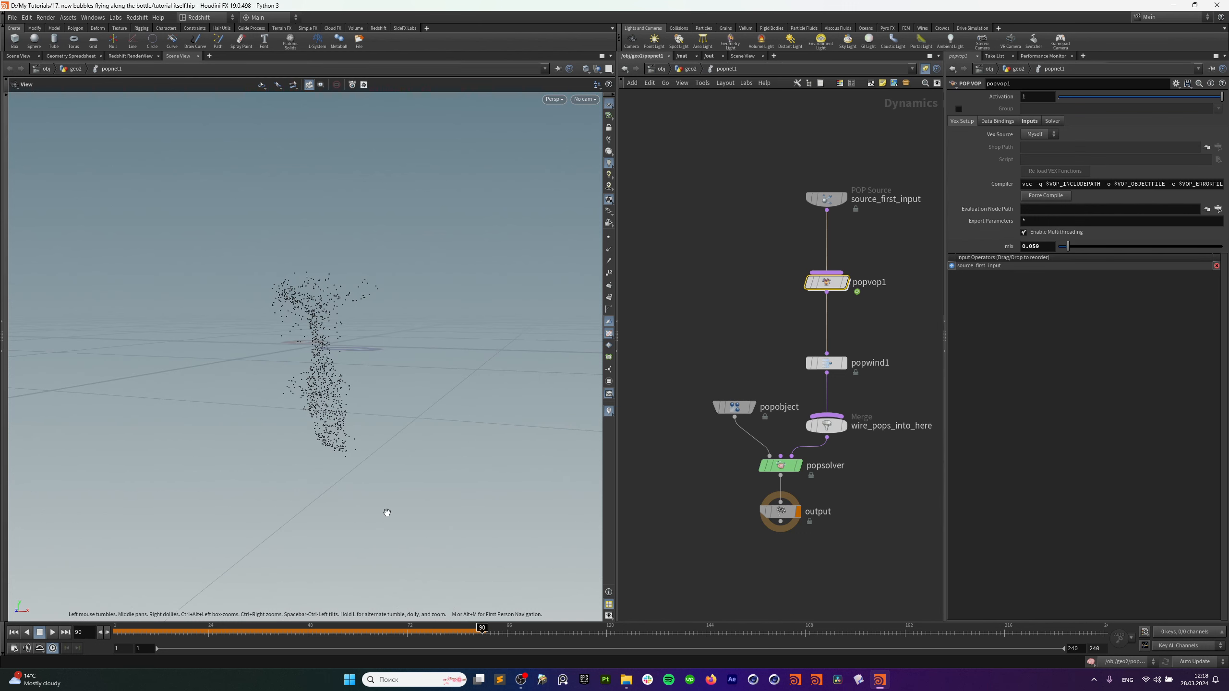
left_click(14, 633)
left_click(52, 632)
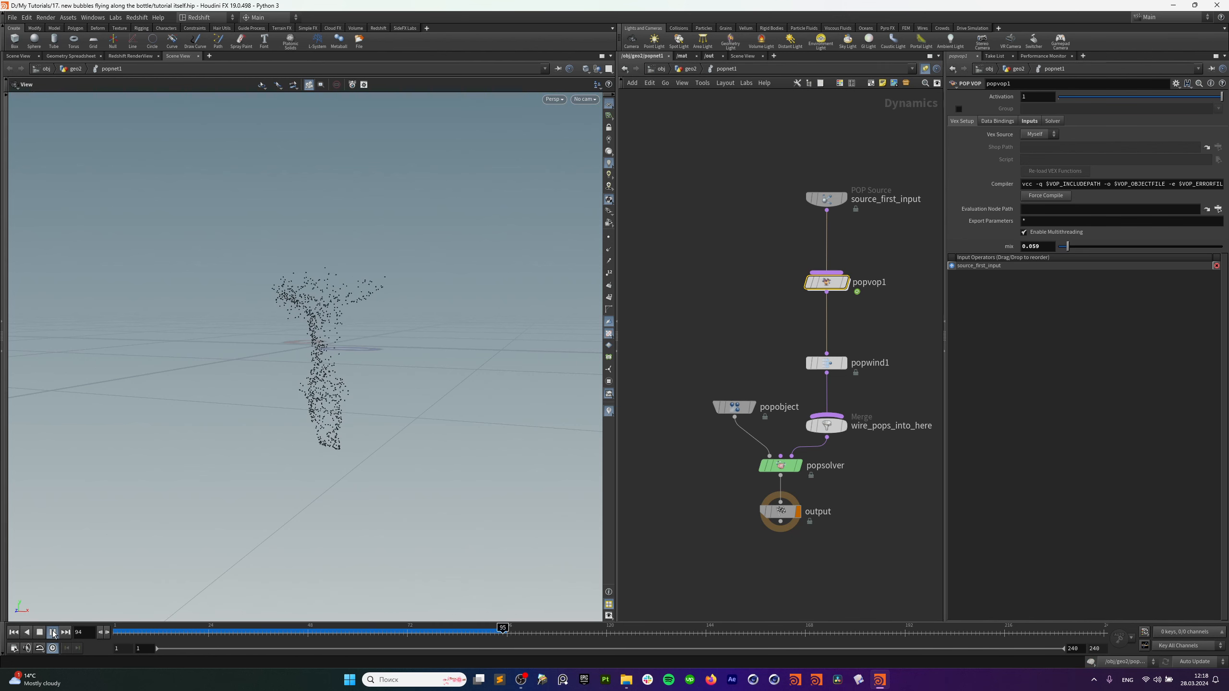
left_click(53, 632)
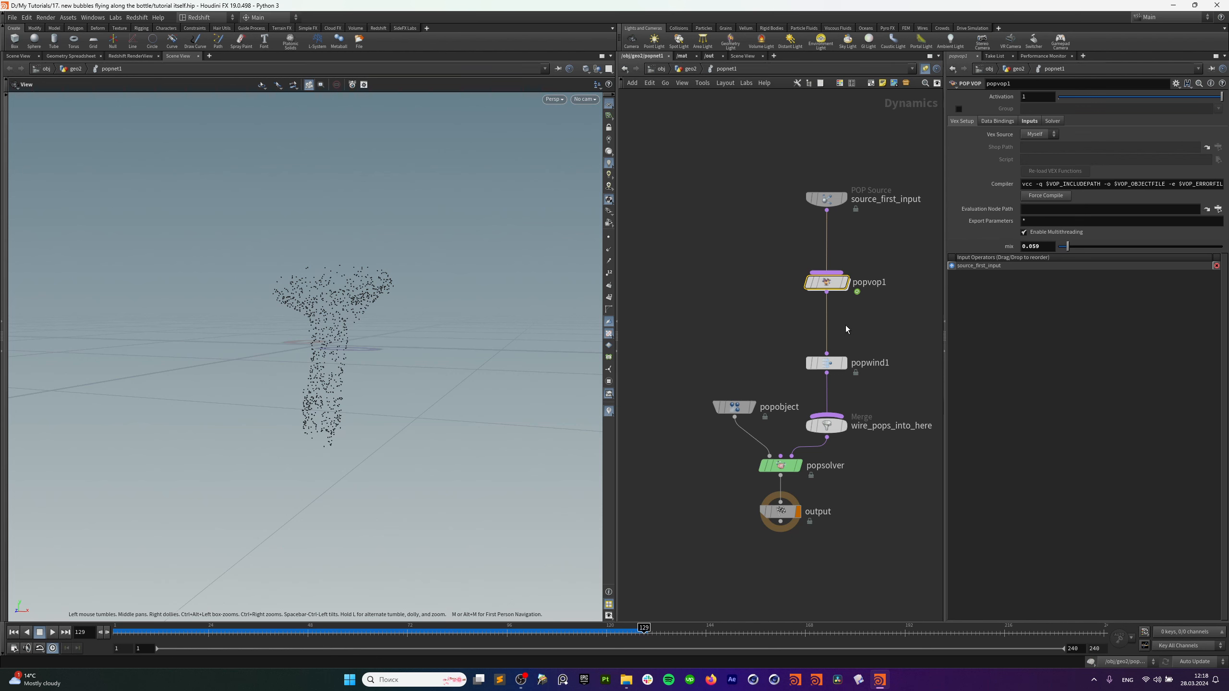
left_click(826, 363)
left_click(1108, 133)
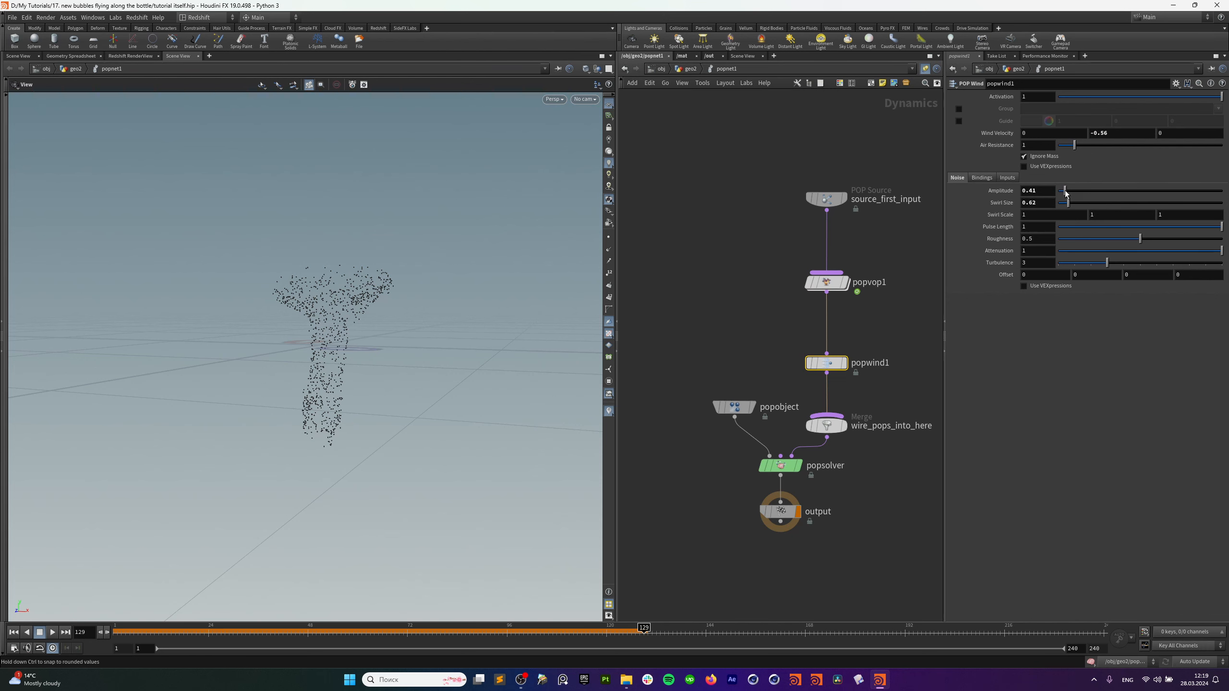
Insert a POP Drag node on the wire below popwind1 with Air Resistance 5.
left_click_drag(827, 365, 827, 344)
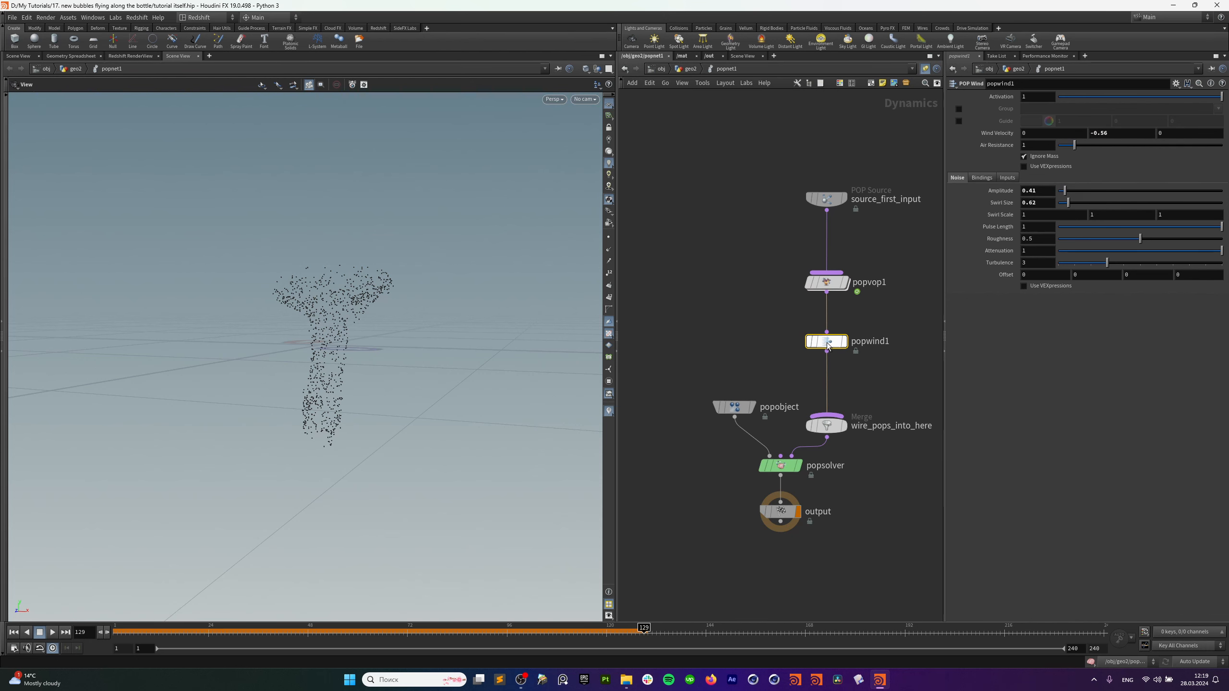
key("Tab")
type("pop dr")
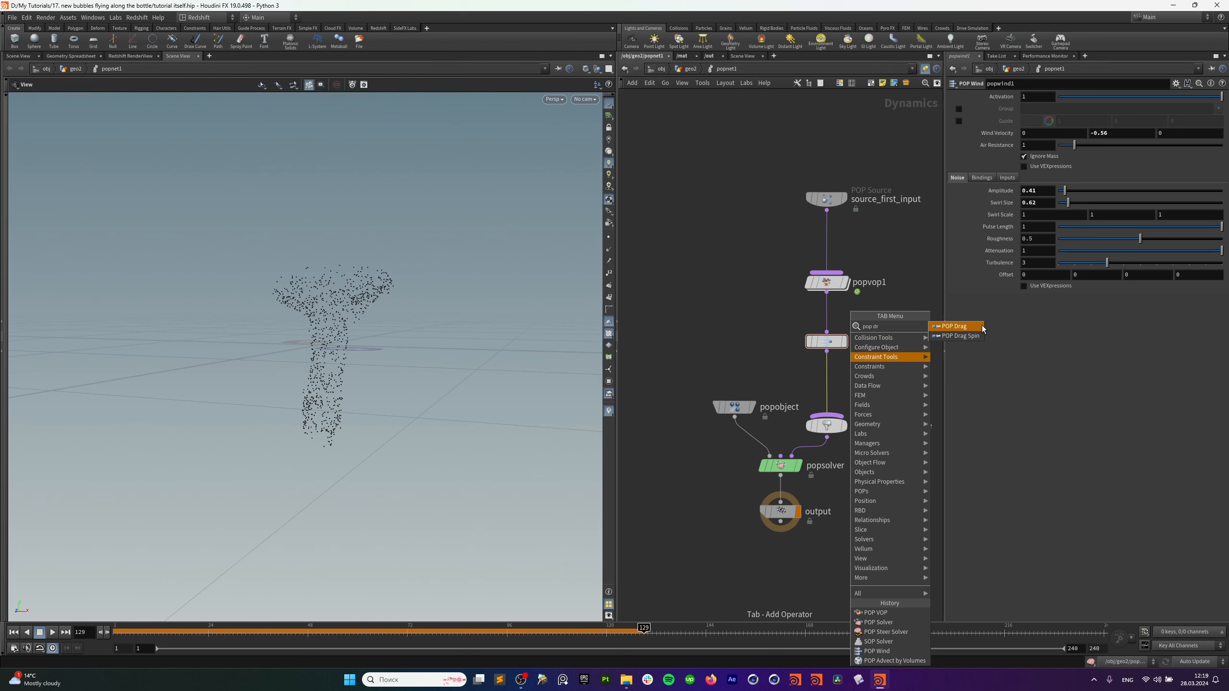
left_click(982, 327)
left_click(838, 383)
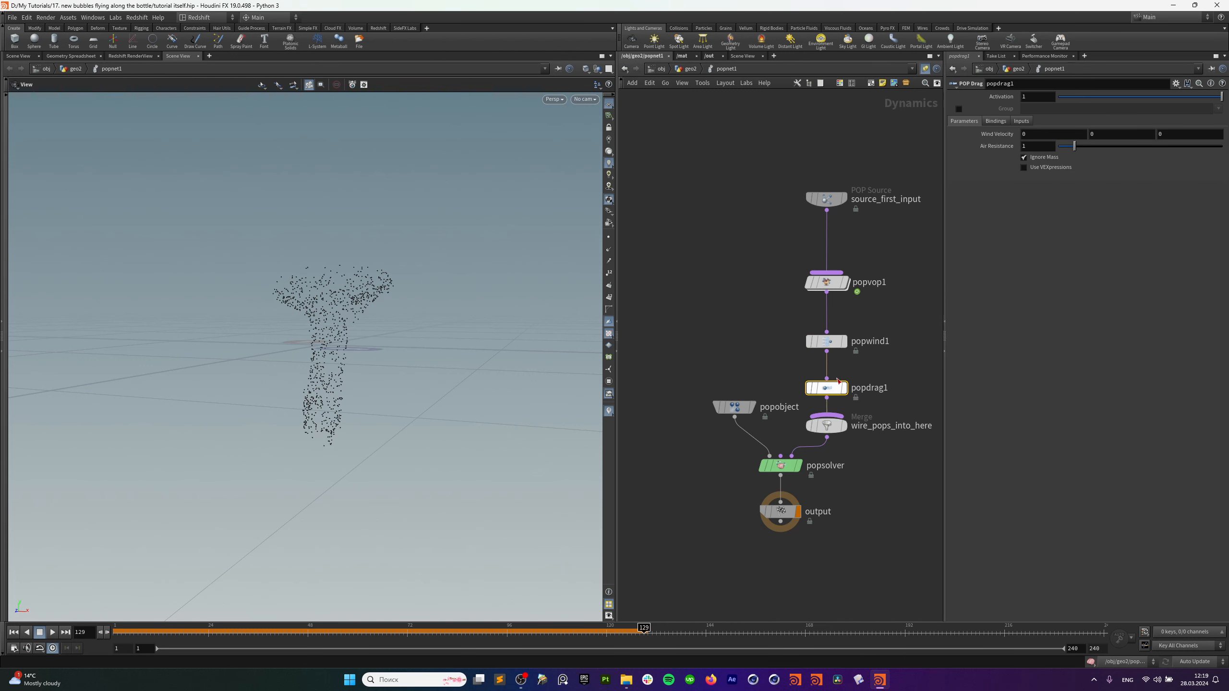
double_click(1036, 146)
type("5")
key("Return")
Set source_first_input's constant birth rate to 100 and rewind to the first frame.
left_click(827, 198)
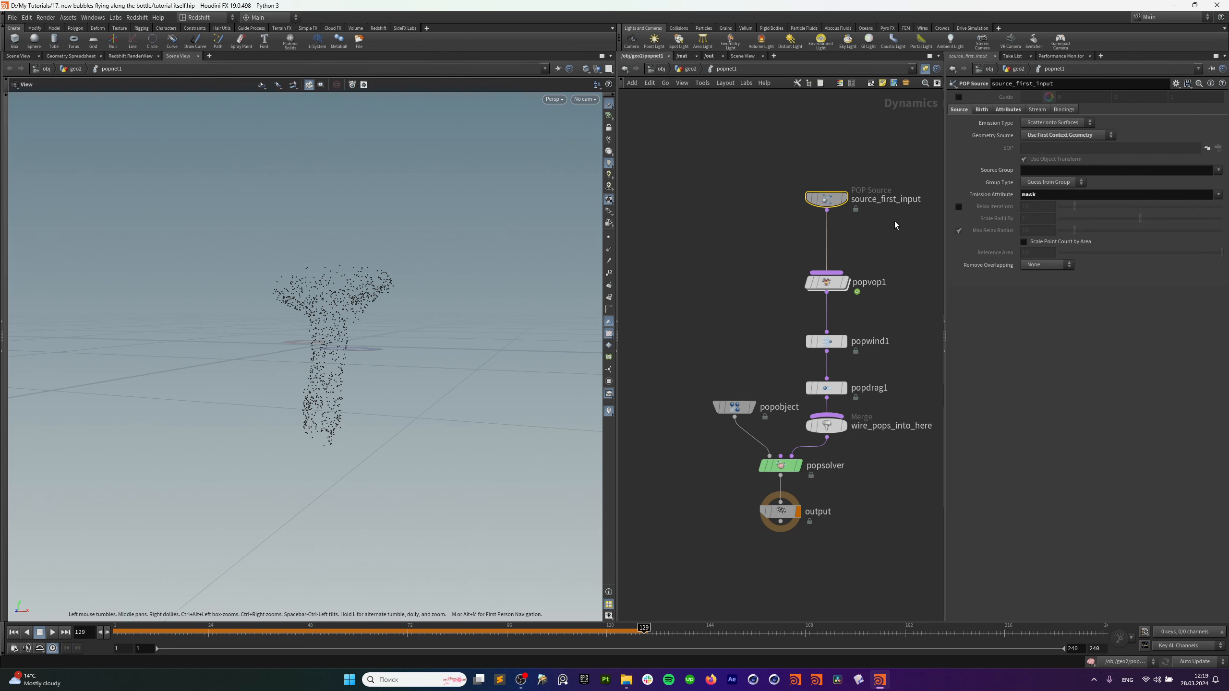
left_click(982, 109)
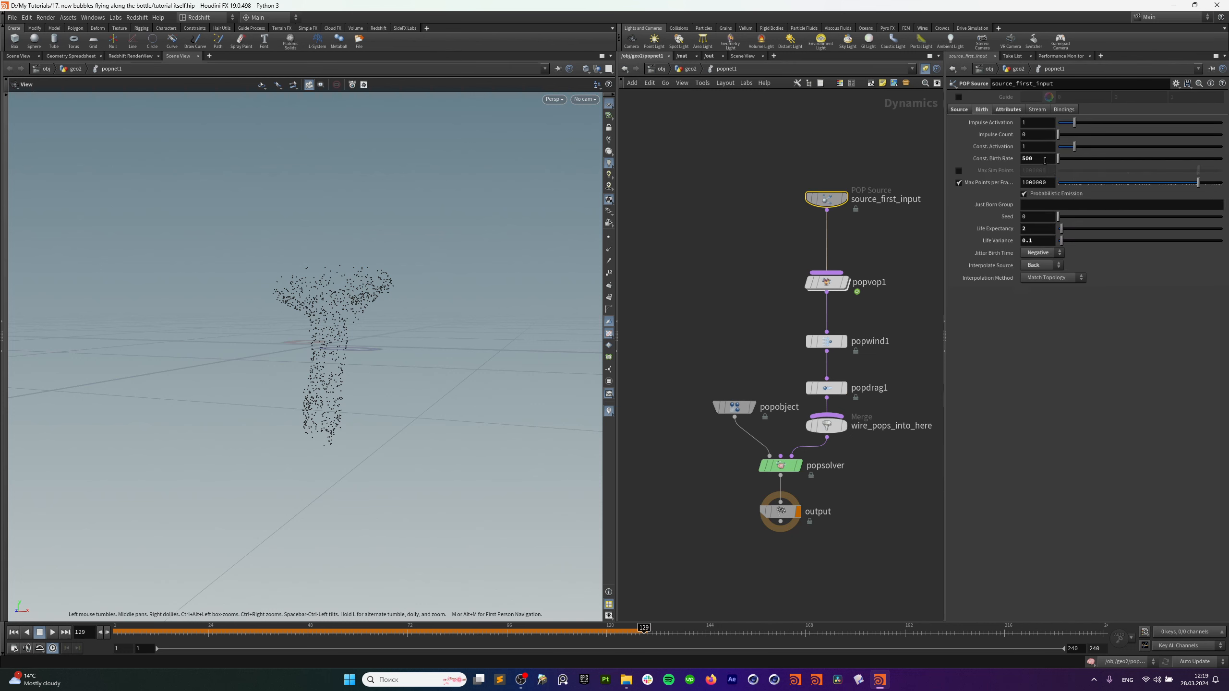
double_click(1036, 159)
type("100")
key("Return")
left_click(14, 634)
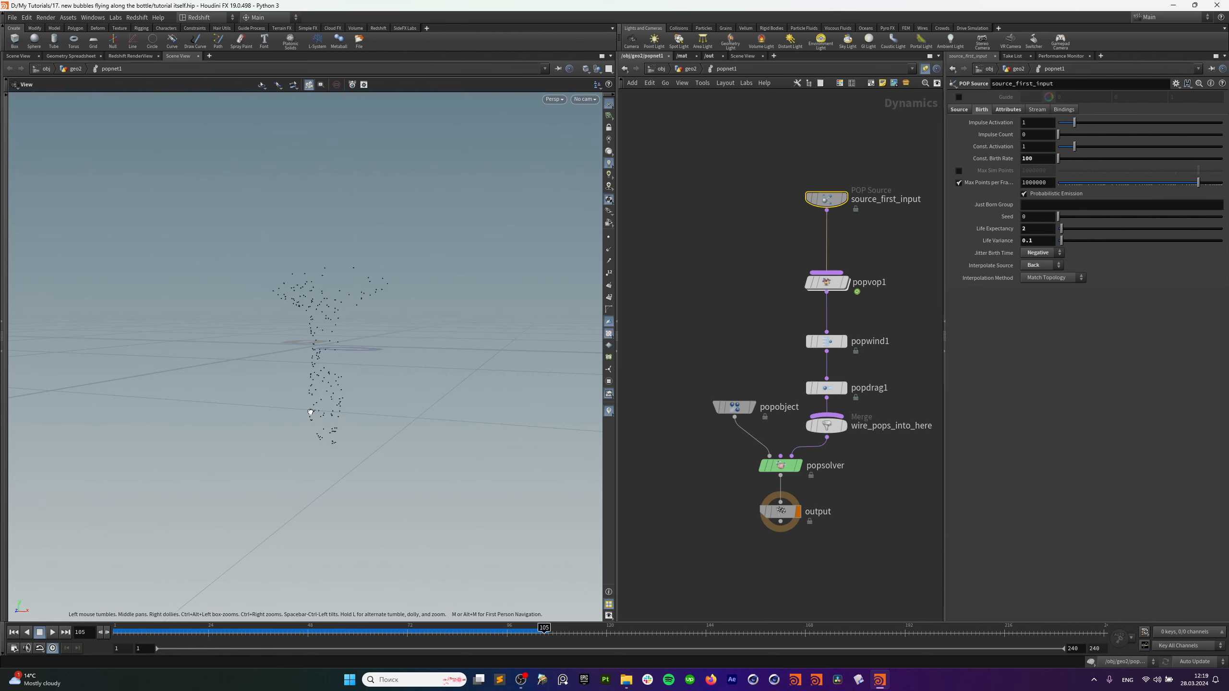
Set popwind1's wind velocity Y to -1 and replay the simulation from the start.
left_click(826, 341)
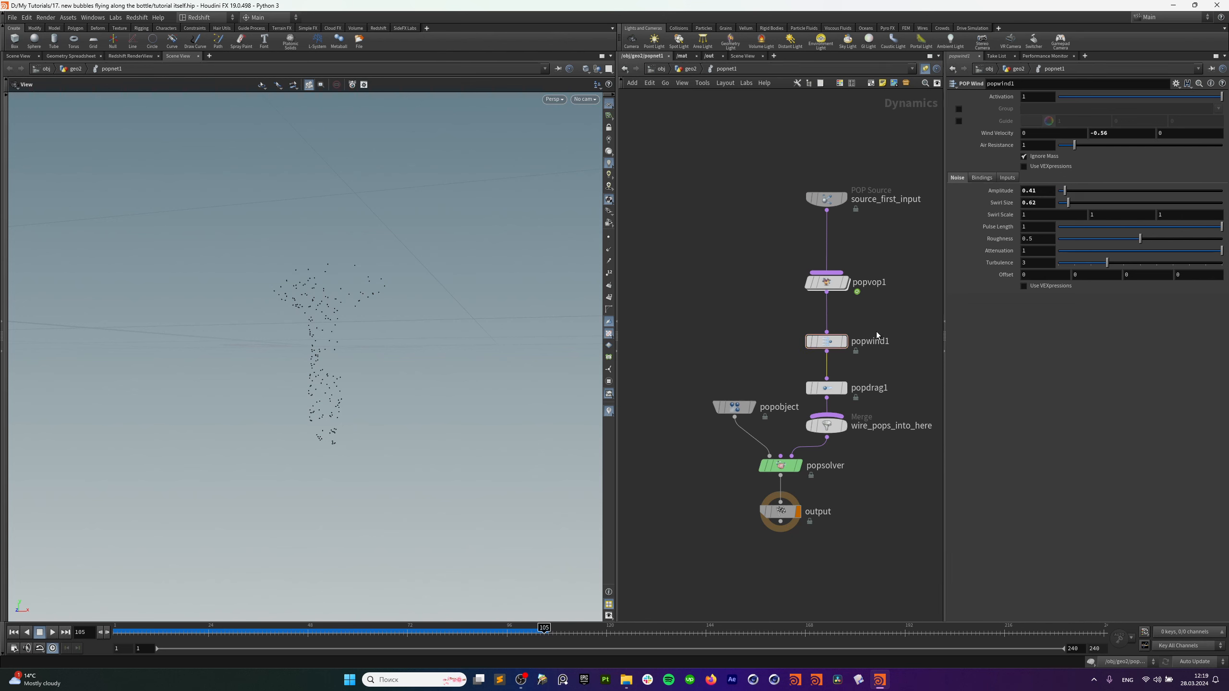
left_click(1119, 132)
type("-1")
key("Return")
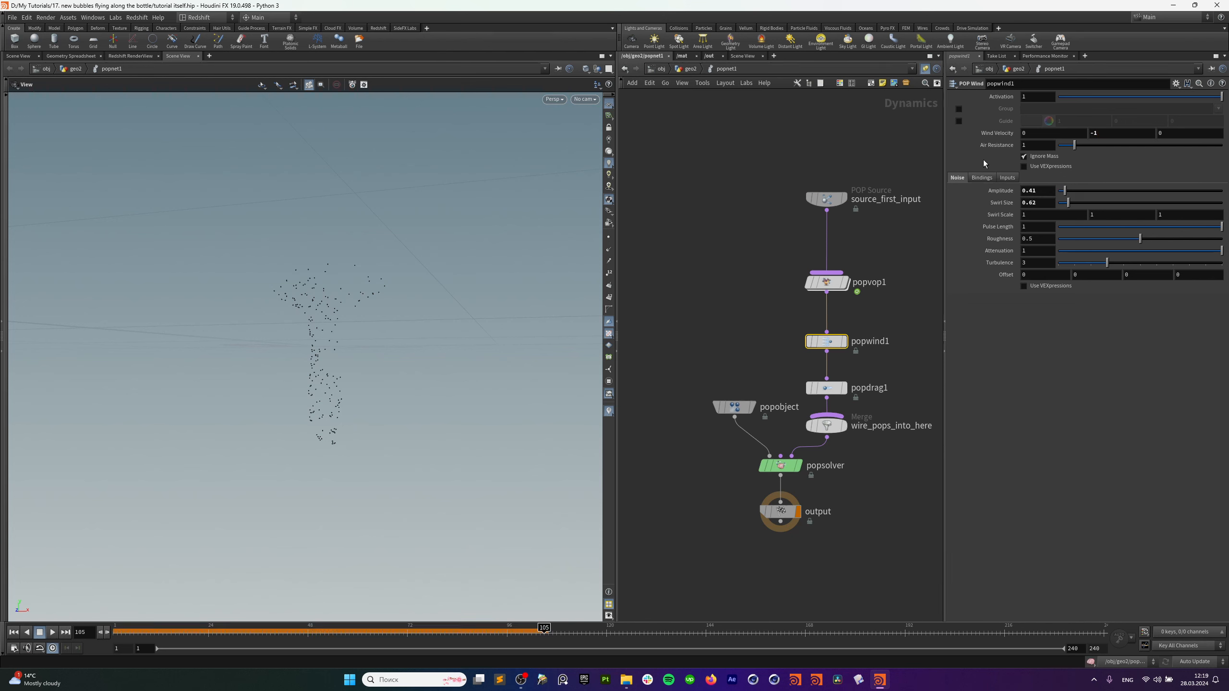
left_click(14, 632)
left_click(52, 633)
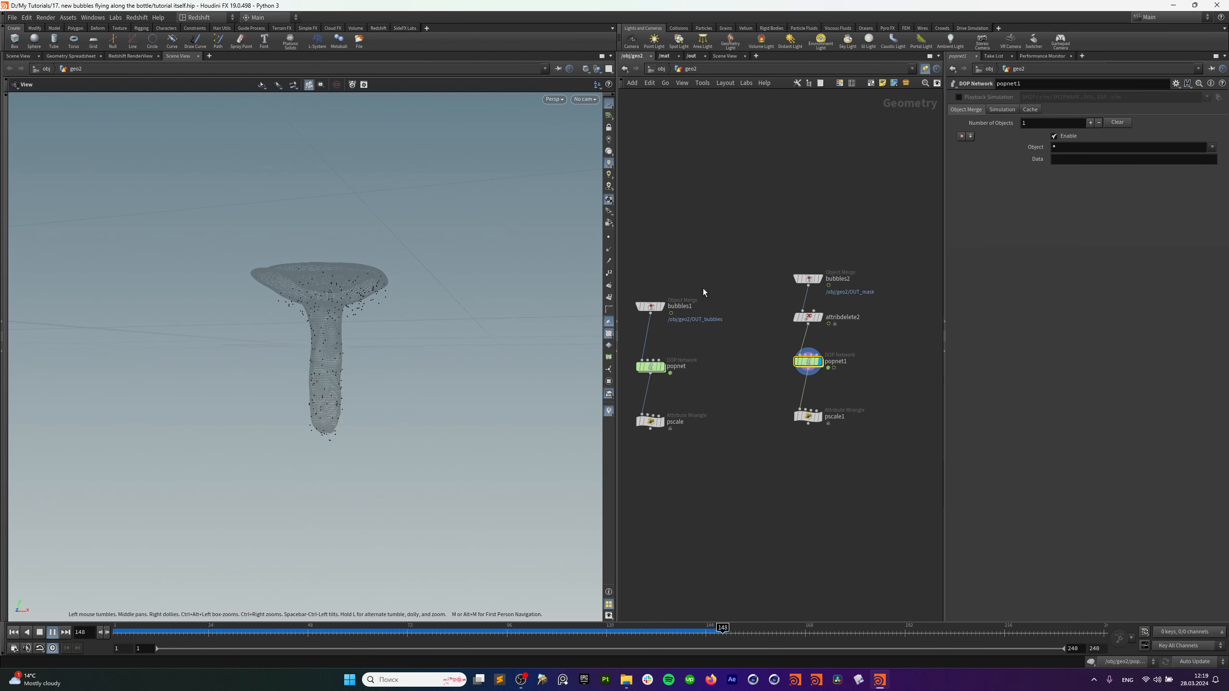
Back in geo2 at frame 52, merge the pscale and pscale1 outputs into merge1.
key("u")
left_click_drag(135, 635, 325, 632)
left_click_drag(740, 426, 817, 414)
left_click(808, 424)
left_click(747, 480, "alt")
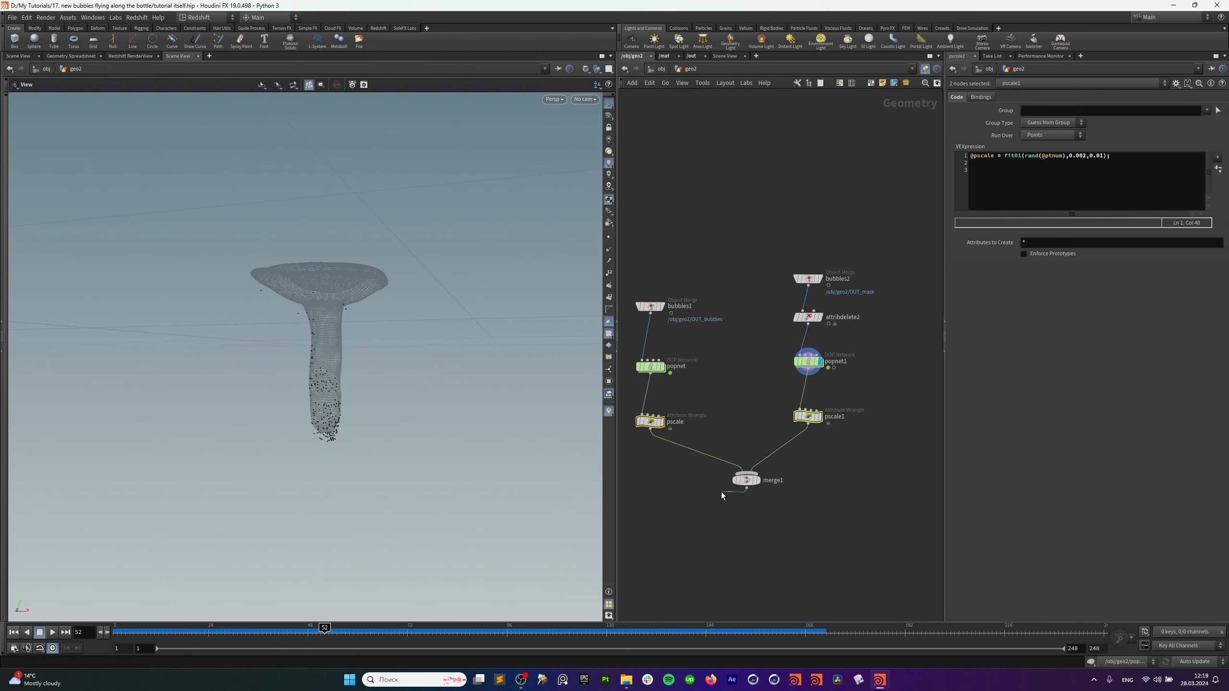
left_click(728, 514)
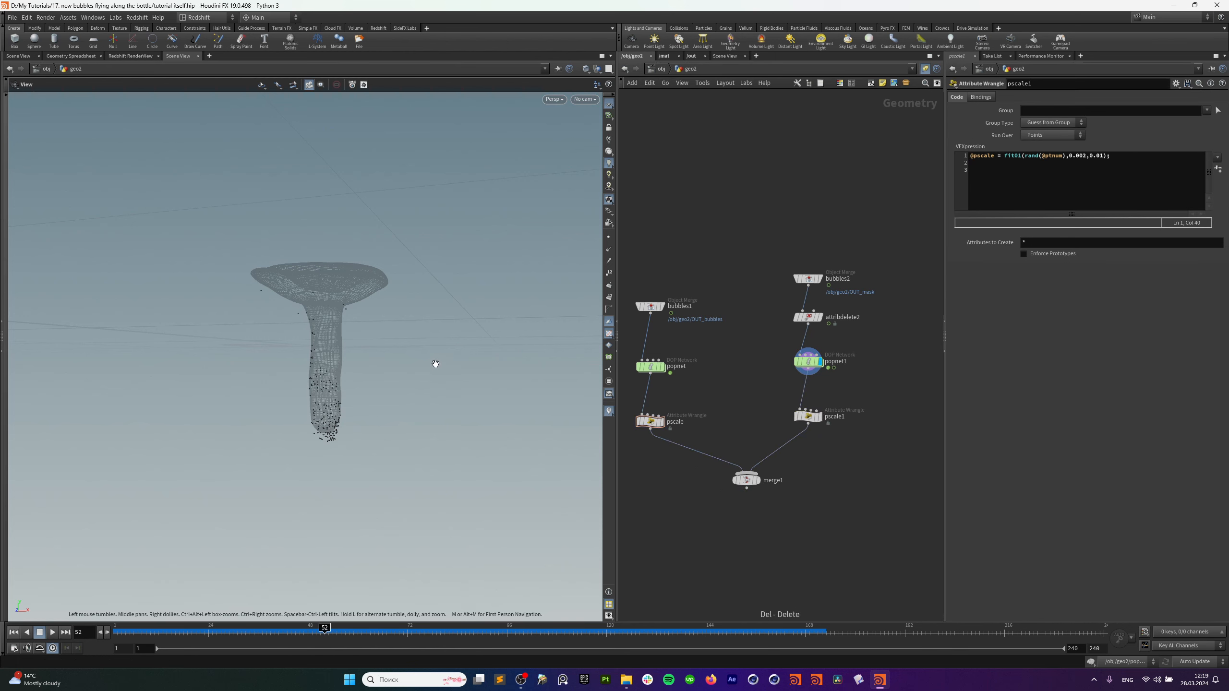
Step out to the object level, dive back into geo2 and zoom the network view.
left_click_drag(346, 352, 337, 342)
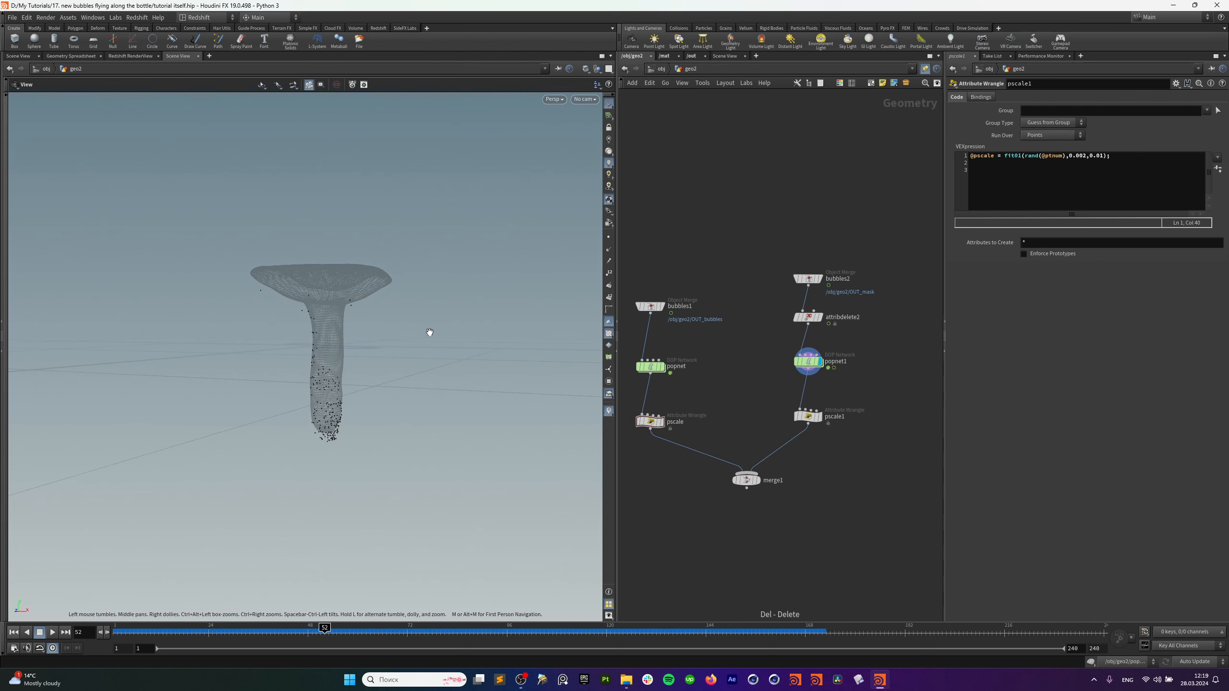
left_click(666, 71)
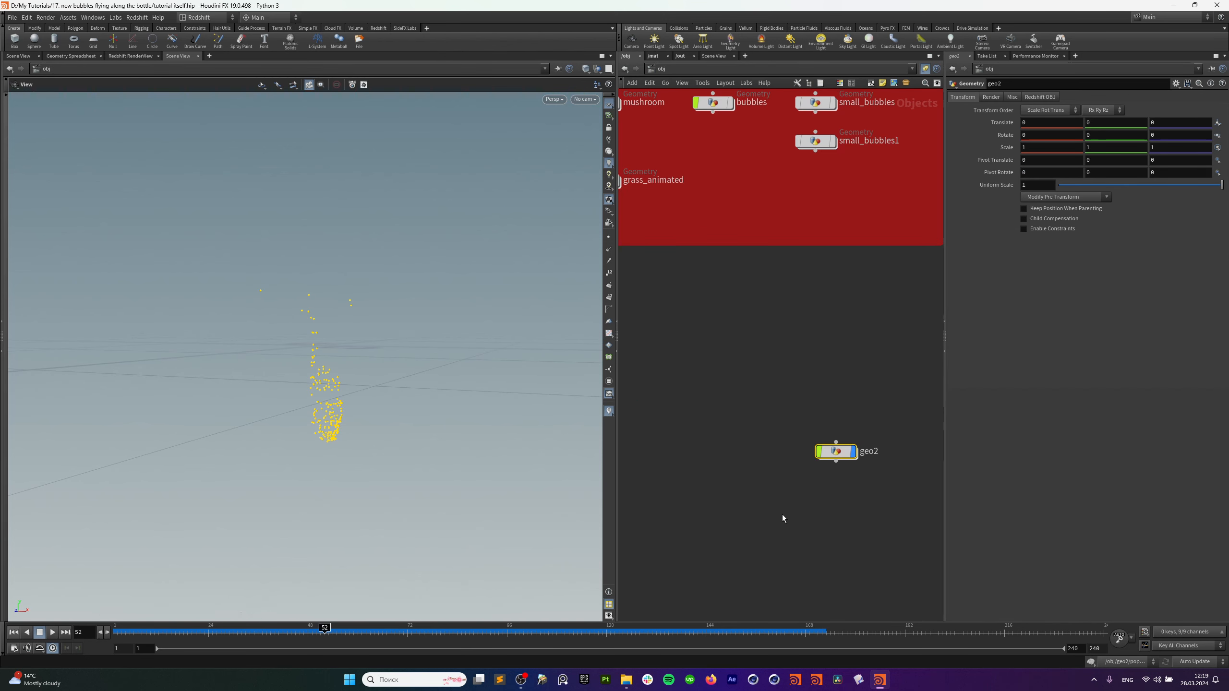
double_click(828, 452)
scroll(898, 394, "down", 3)
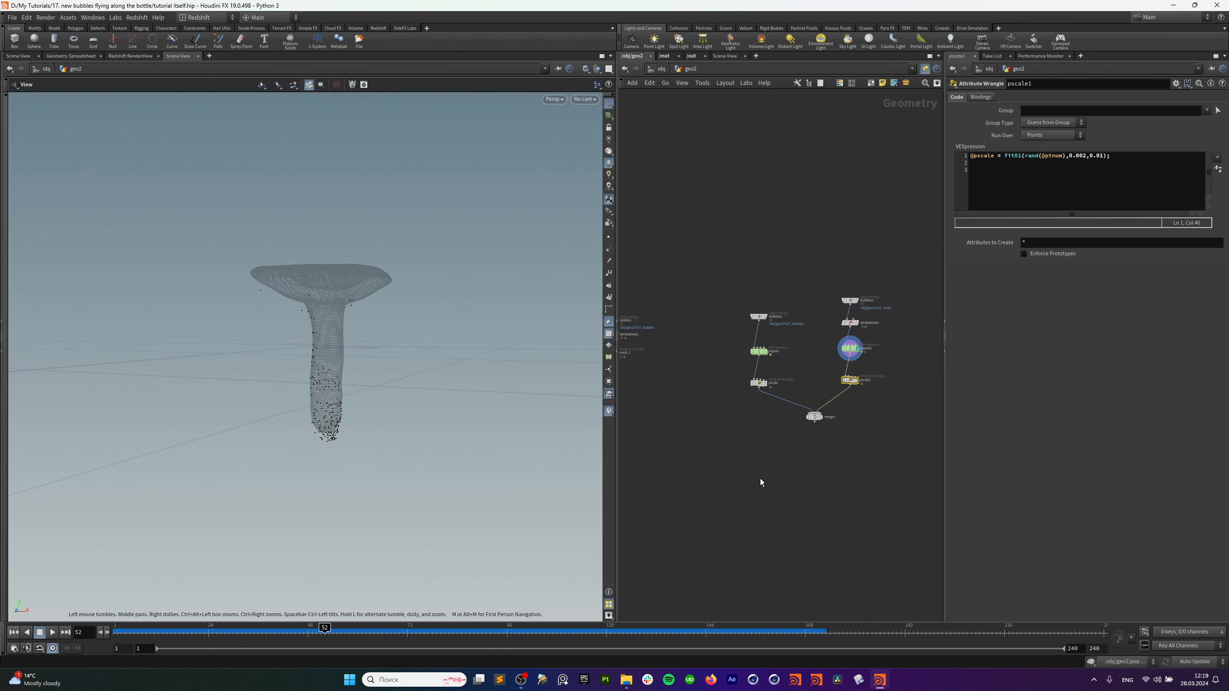
scroll(803, 440, "up", 4)
scroll(793, 434, "down", 4)
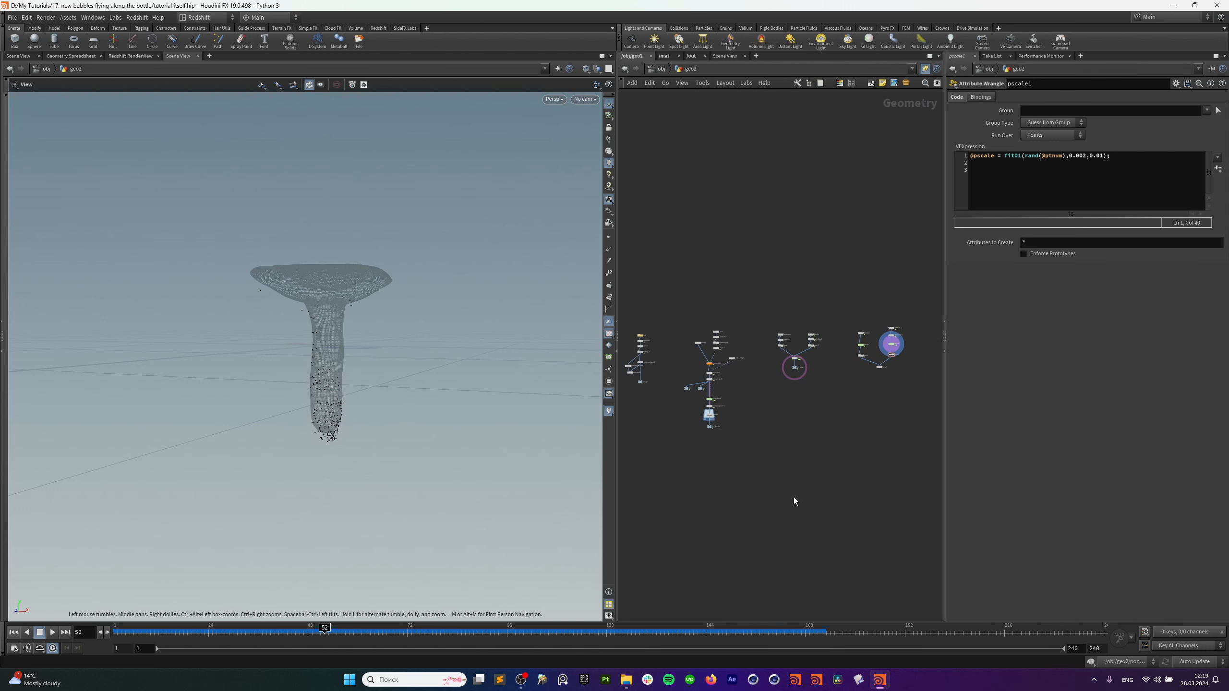
Add a merge2 node and start wiring OUT_vel into it.
key("Tab")
type("merge")
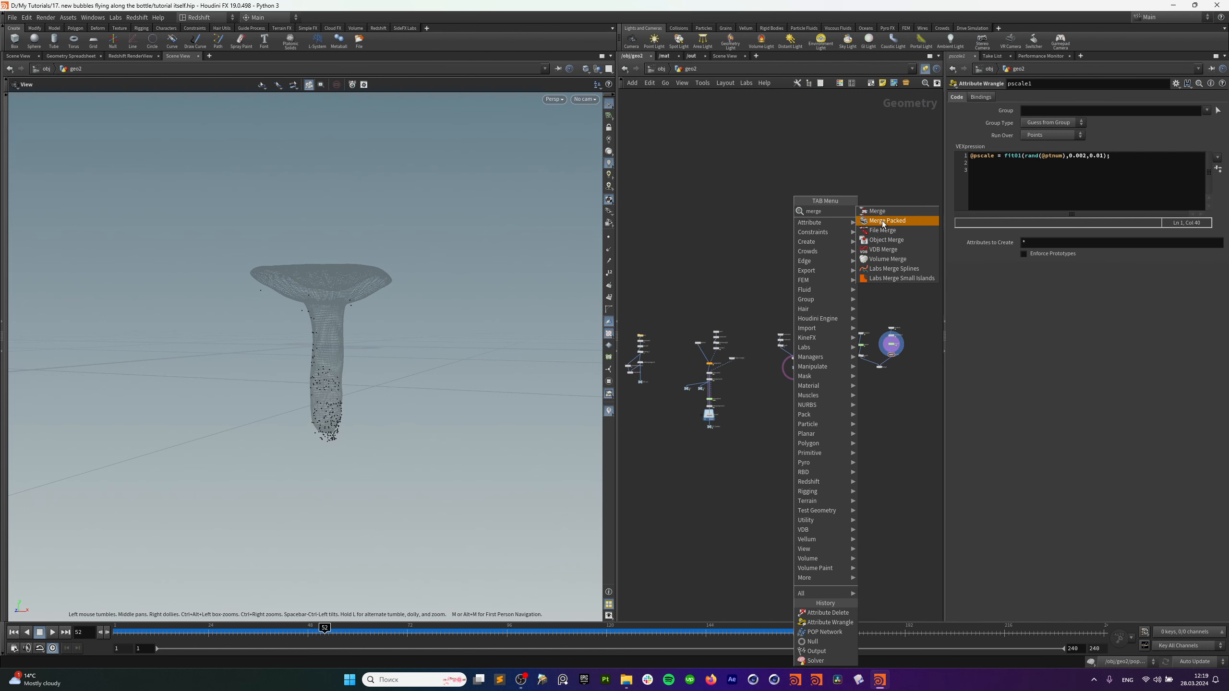
left_click(877, 212)
left_click(775, 471)
scroll(770, 480, "up", 2)
middle_click_drag(668, 371, 770, 373)
scroll(689, 356, "up", 5)
left_click(684, 284)
Wire OUT_bubbles, OUT_mask and merge1 into merge2 and set it as the display node.
middle_click_drag(918, 557, 621, 477)
left_click(865, 522)
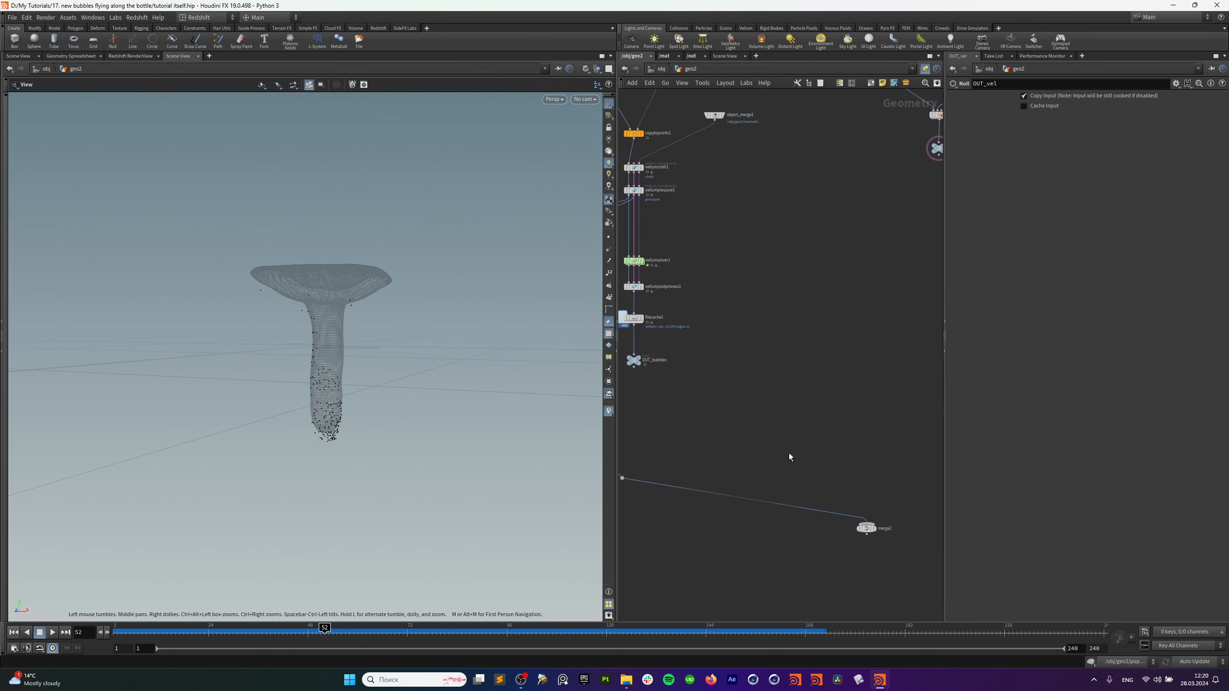
left_click_drag(667, 351, 900, 507)
scroll(905, 429, "down", 3)
left_click(859, 334)
left_click(820, 501, "alt")
left_click(816, 542)
left_click(921, 335)
left_click(744, 515, "alt")
left_click(706, 545)
left_click(709, 549)
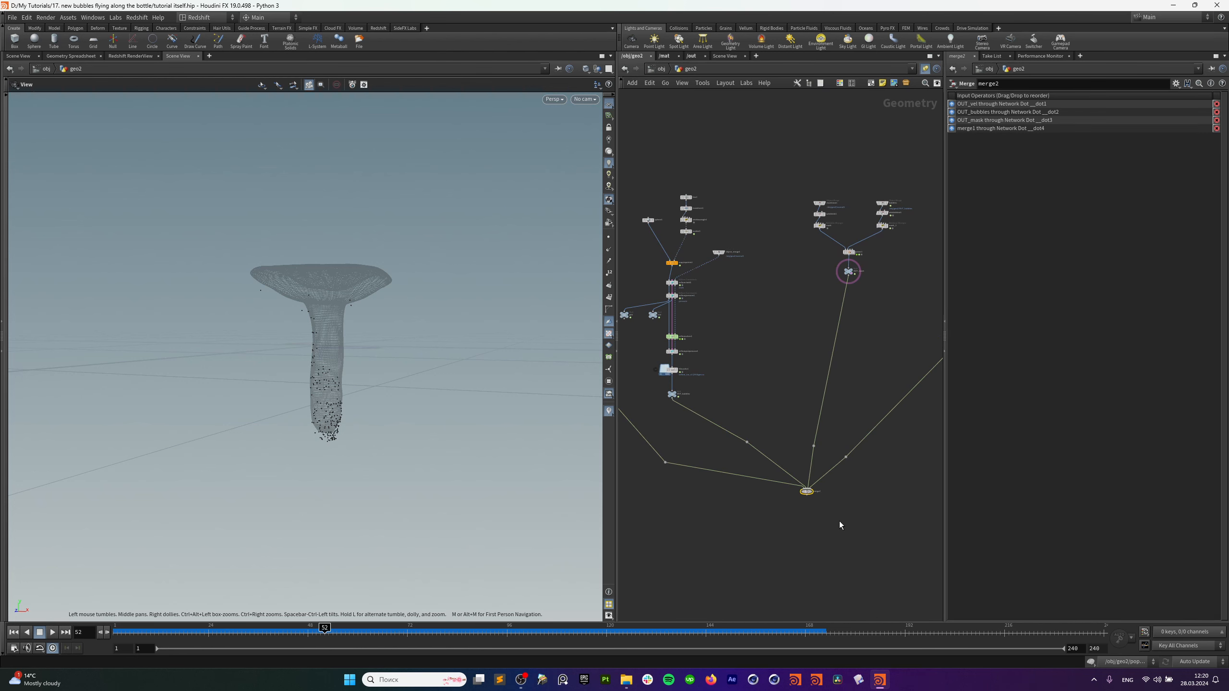
Reconnect merge2's first input to creating_v and reposition the routing dots.
scroll(774, 320, "up", 3)
left_click(675, 224)
left_click(869, 539)
middle_click_drag(905, 542, 649, 416)
middle_click_drag(790, 404, 853, 420)
left_click_drag(678, 430, 628, 430)
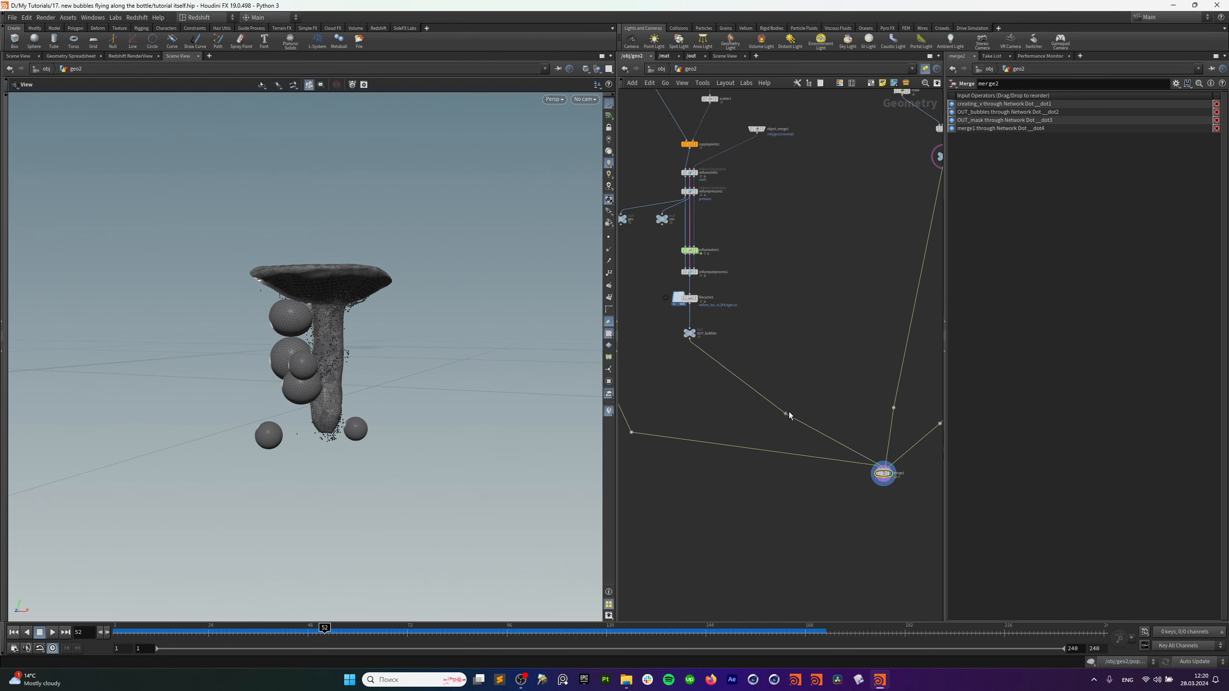
left_click_drag(791, 412, 770, 431)
middle_click_drag(887, 408, 824, 400)
left_click_drag(831, 398, 826, 422)
middle_click_drag(826, 422, 765, 436)
left_click_drag(816, 428, 842, 443)
Move merge2 to a tidier spot, then replay the bubbles animation from the start.
middle_click_drag(762, 451, 883, 447)
left_click_drag(881, 474, 869, 508)
scroll(895, 564, "up", 5)
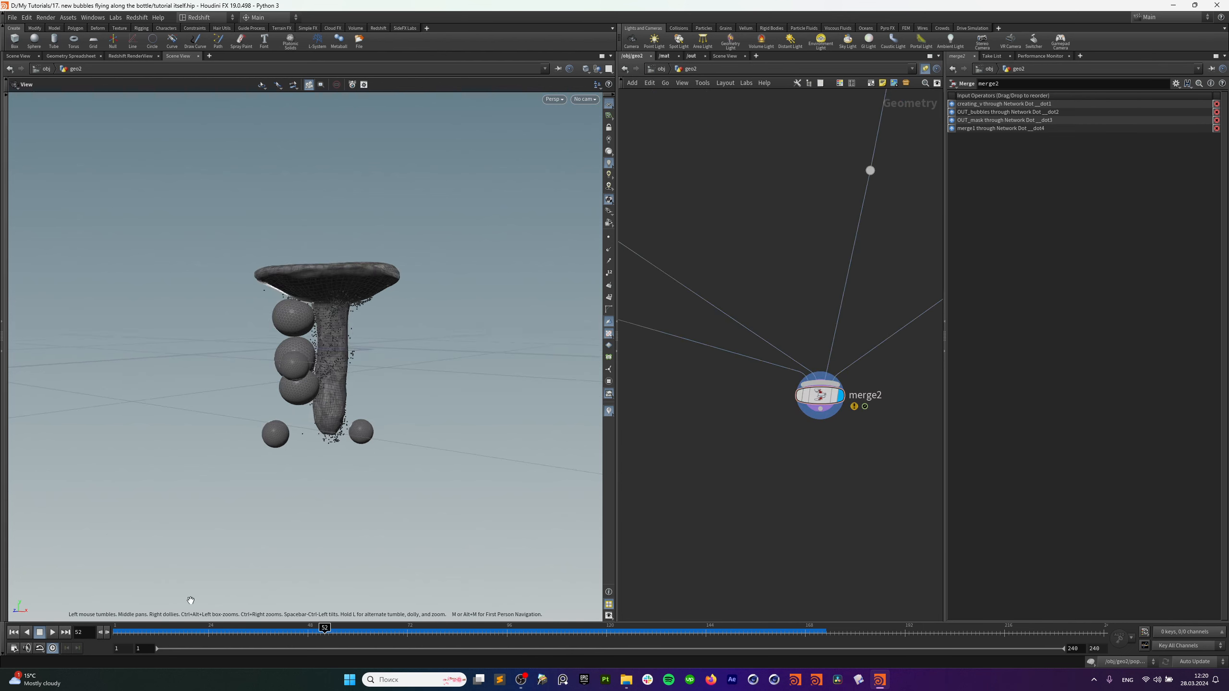
left_click(821, 420)
left_click(814, 470)
left_click(775, 453)
left_click_drag(412, 406, 309, 421)
left_click(143, 626)
left_click(52, 632)
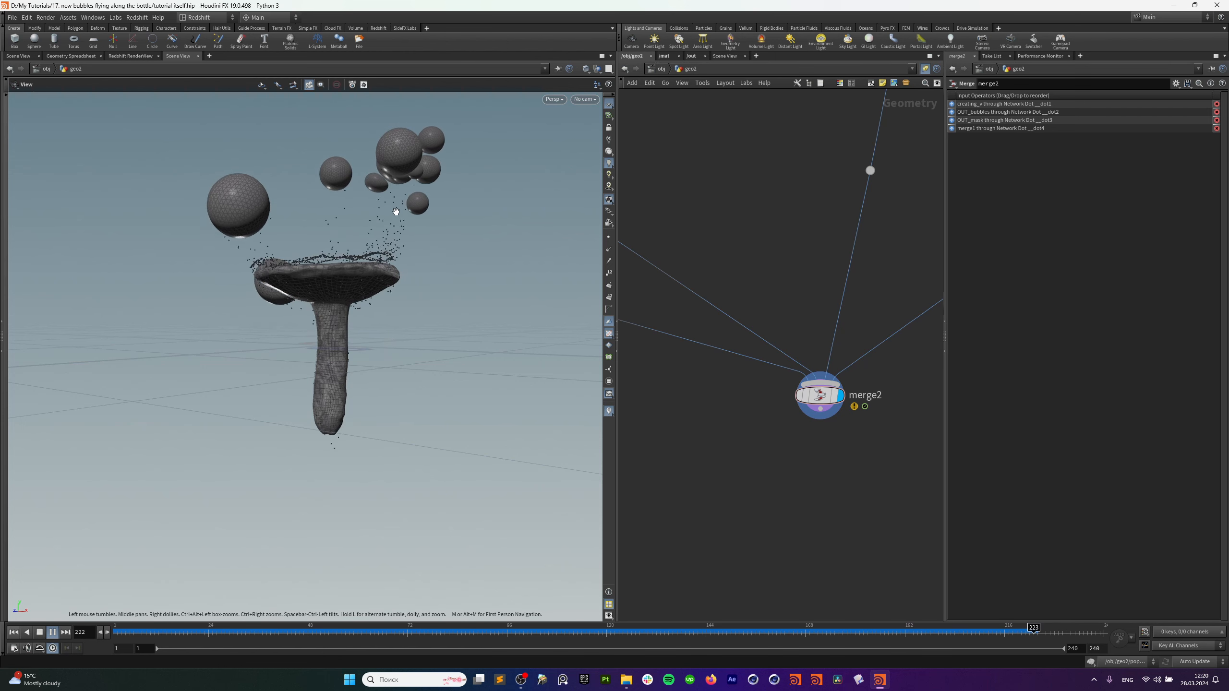
From a top-down view, turn off the reference grid, stop at frame 21, and show the /obj camera nodes.
left_click_drag(337, 286, 546, 122)
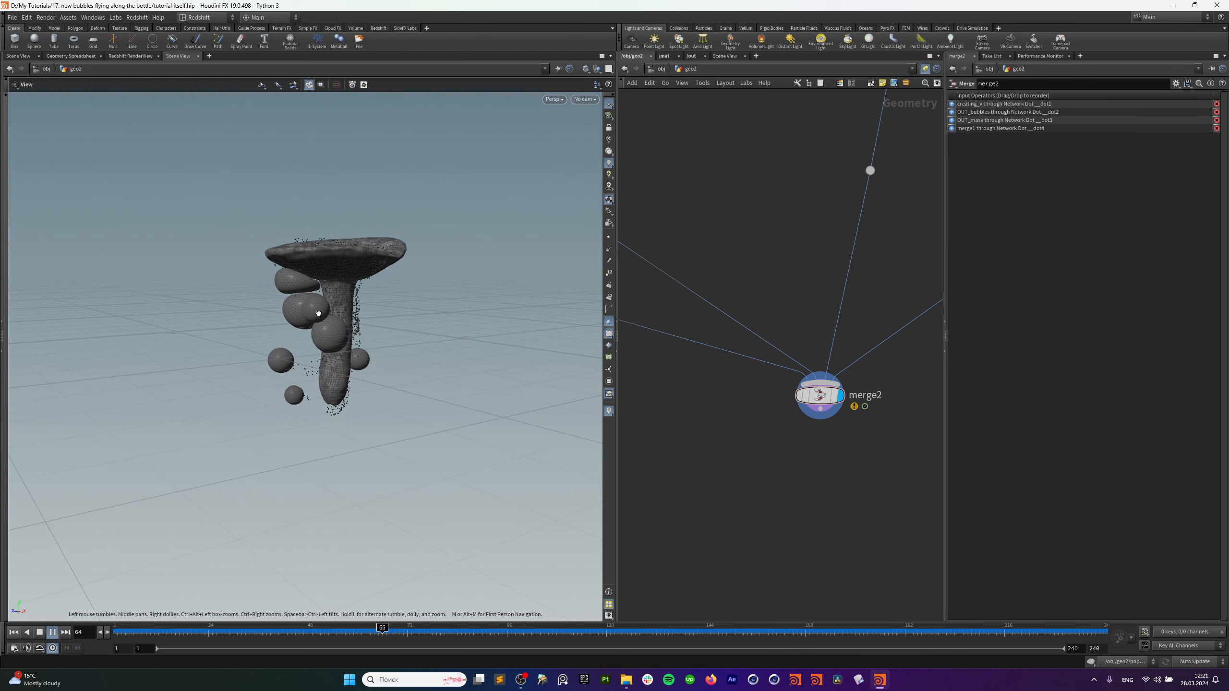
left_click(609, 104)
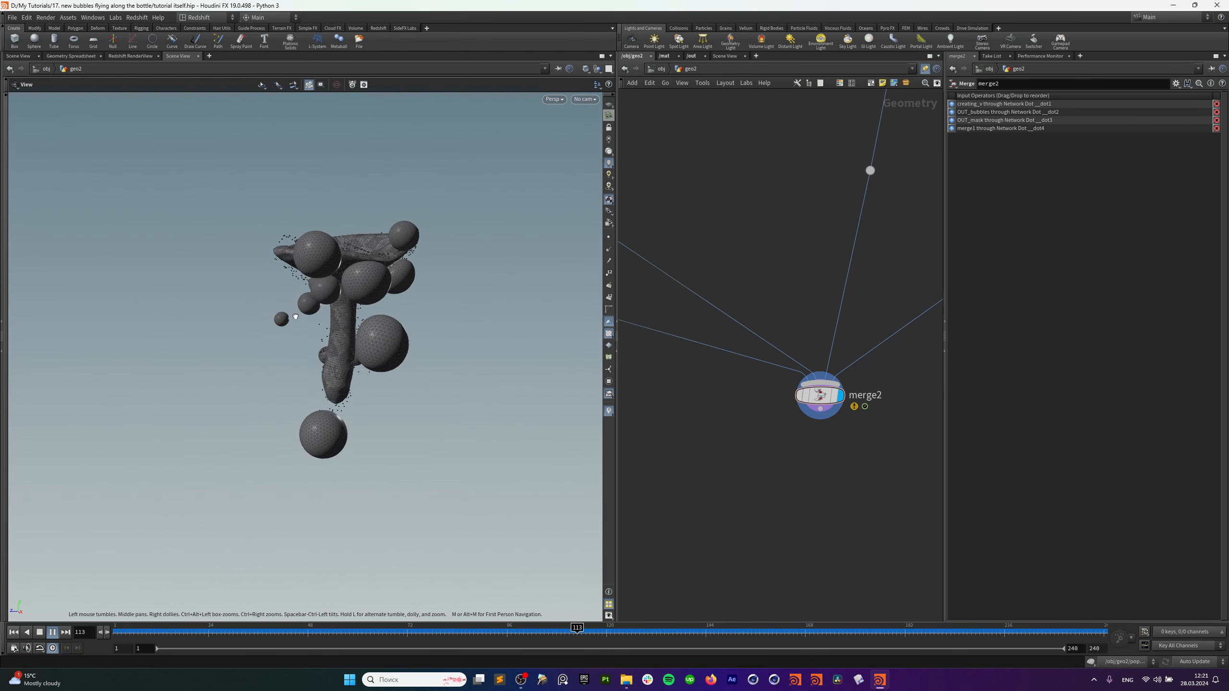
left_click(197, 632)
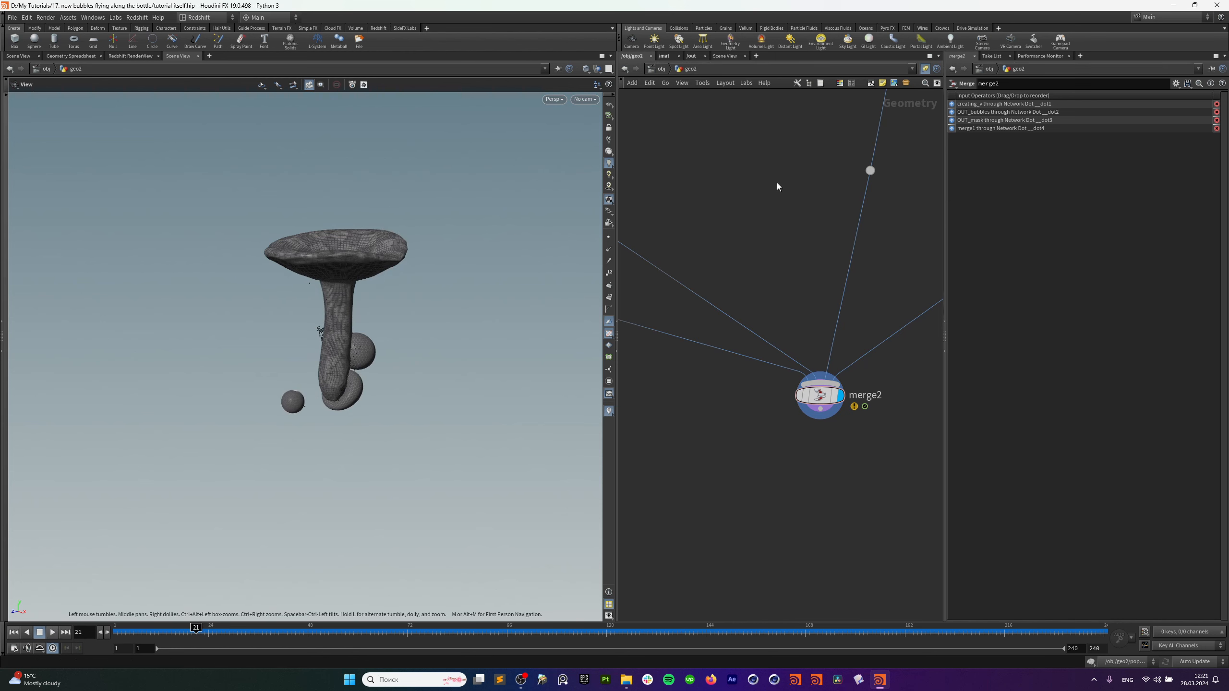
left_click(662, 69)
middle_click_drag(715, 373, 699, 393)
Copy the rot, pos and cam1 nodes below the original as rot1, pos1 and cam2.
scroll(748, 409, "down", 3)
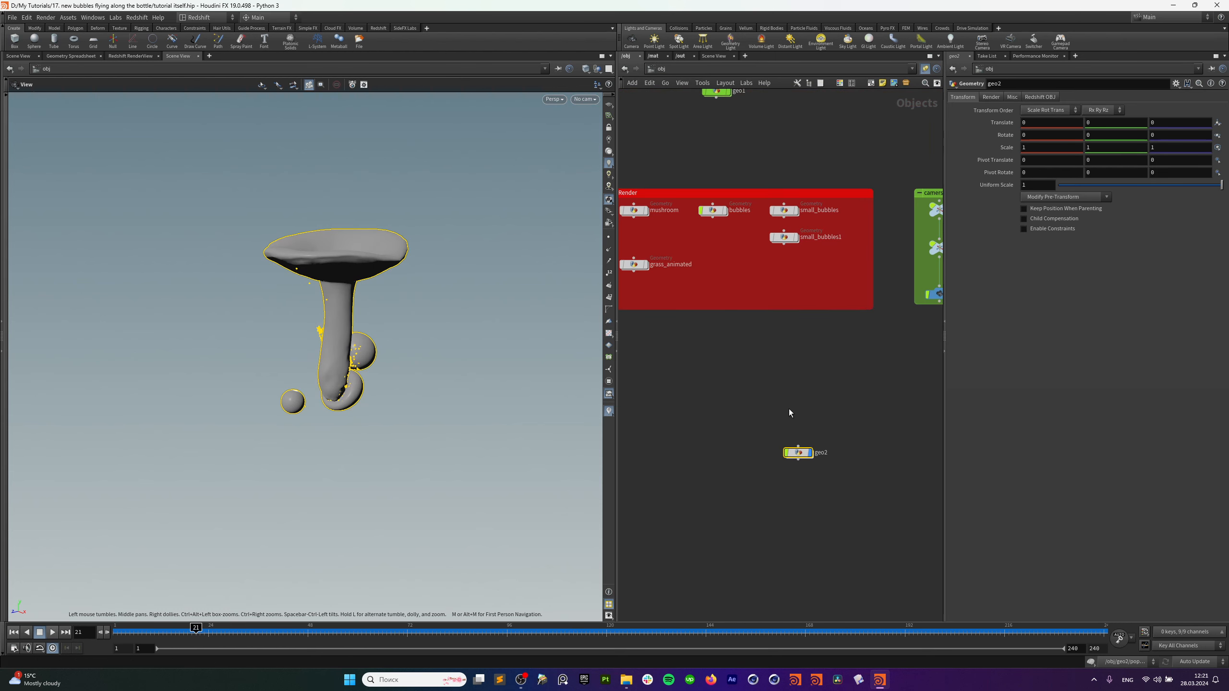
middle_click_drag(796, 383, 717, 497)
middle_click_drag(814, 444, 780, 443)
left_click_drag(817, 217, 835, 436)
middle_click_drag(785, 490, 767, 387)
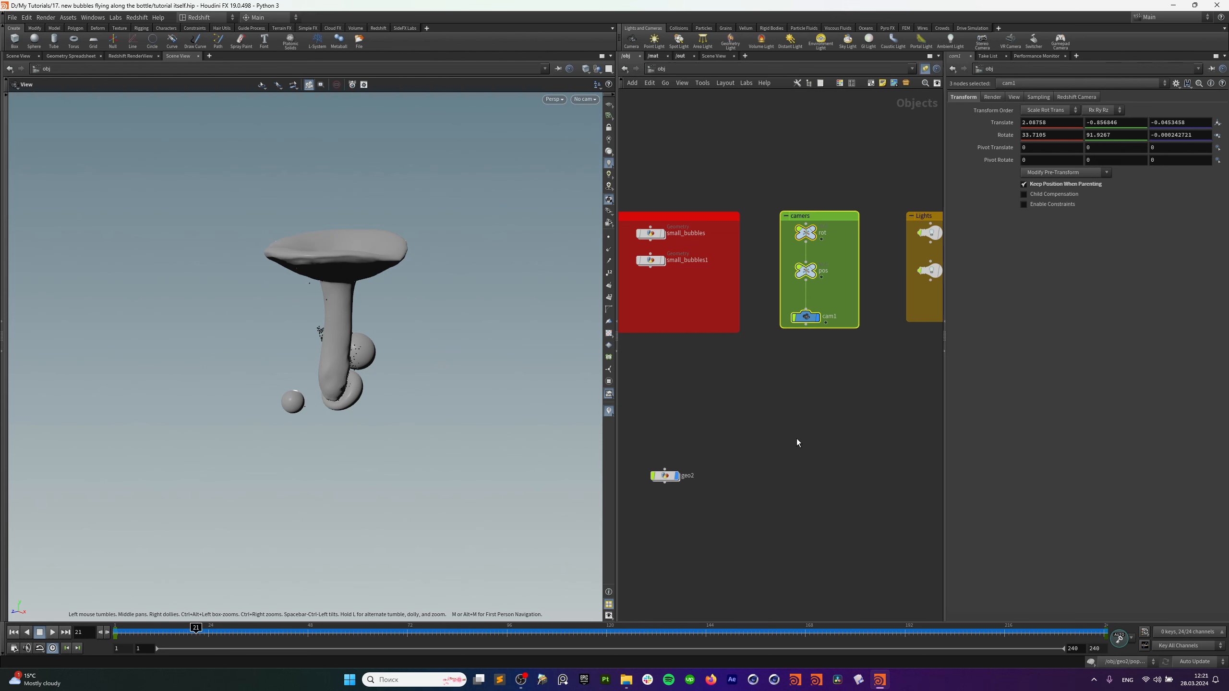
middle_click_drag(797, 438, 795, 392)
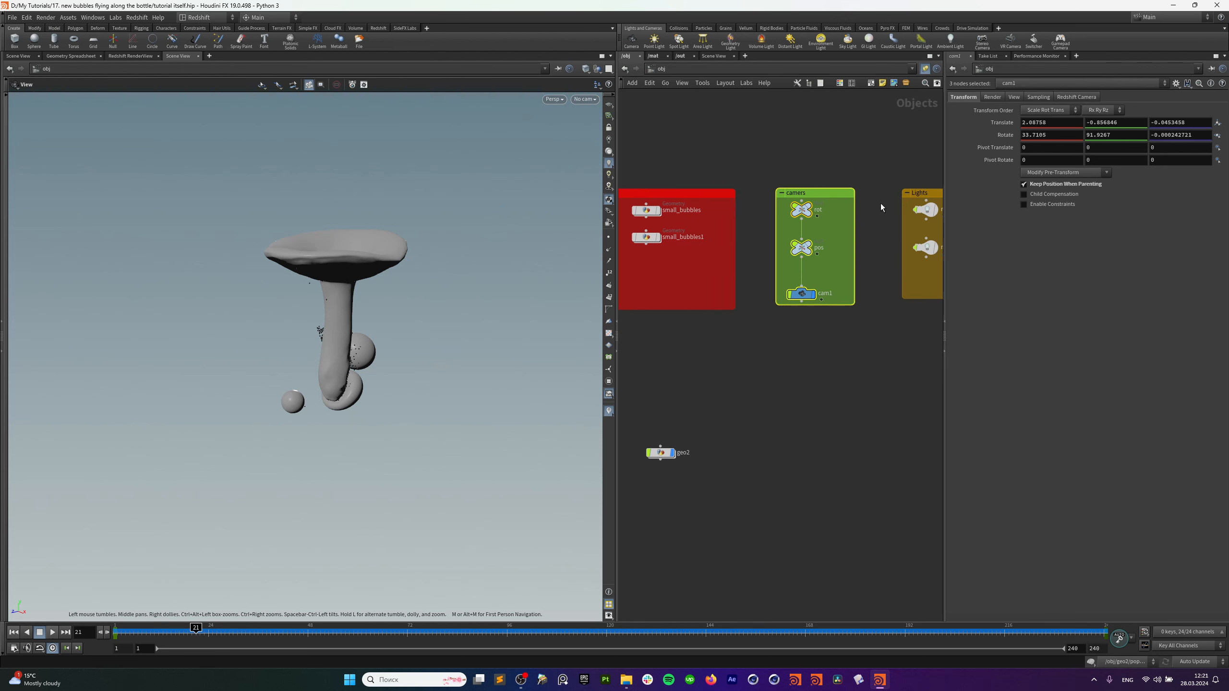
left_click_drag(831, 194, 841, 422, "alt")
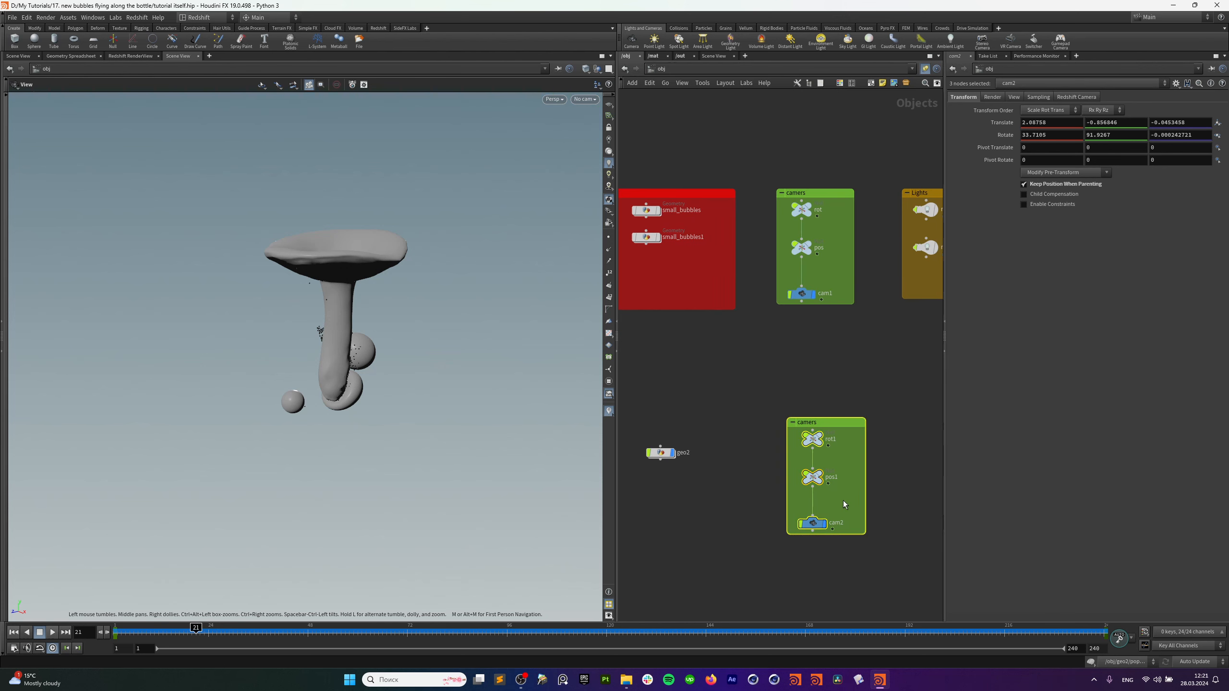
Look through cam2 in the viewport and select the cam2 node.
left_click(585, 99)
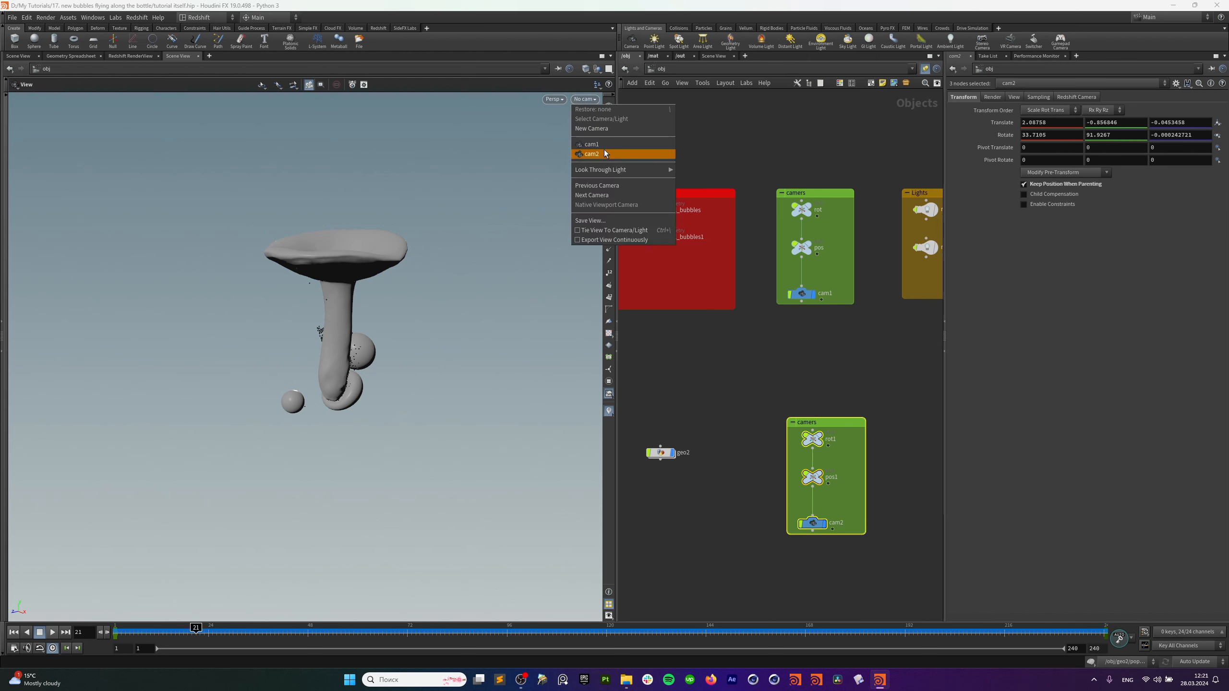
left_click(605, 151)
left_click_drag(754, 458, 826, 530)
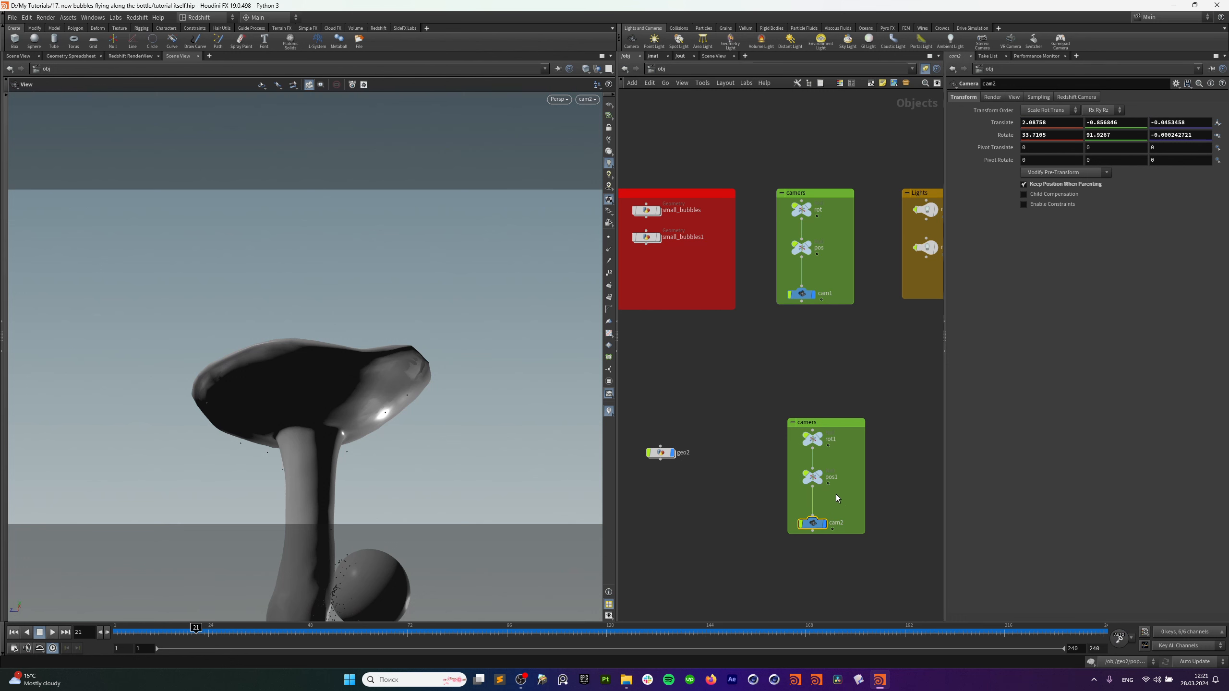
middle_click_drag(837, 494, 828, 458)
left_click_drag(821, 468, 814, 489)
Show pos1's transform handle and scrub frames 1 to 240, checking its animation curves.
left_click(805, 440)
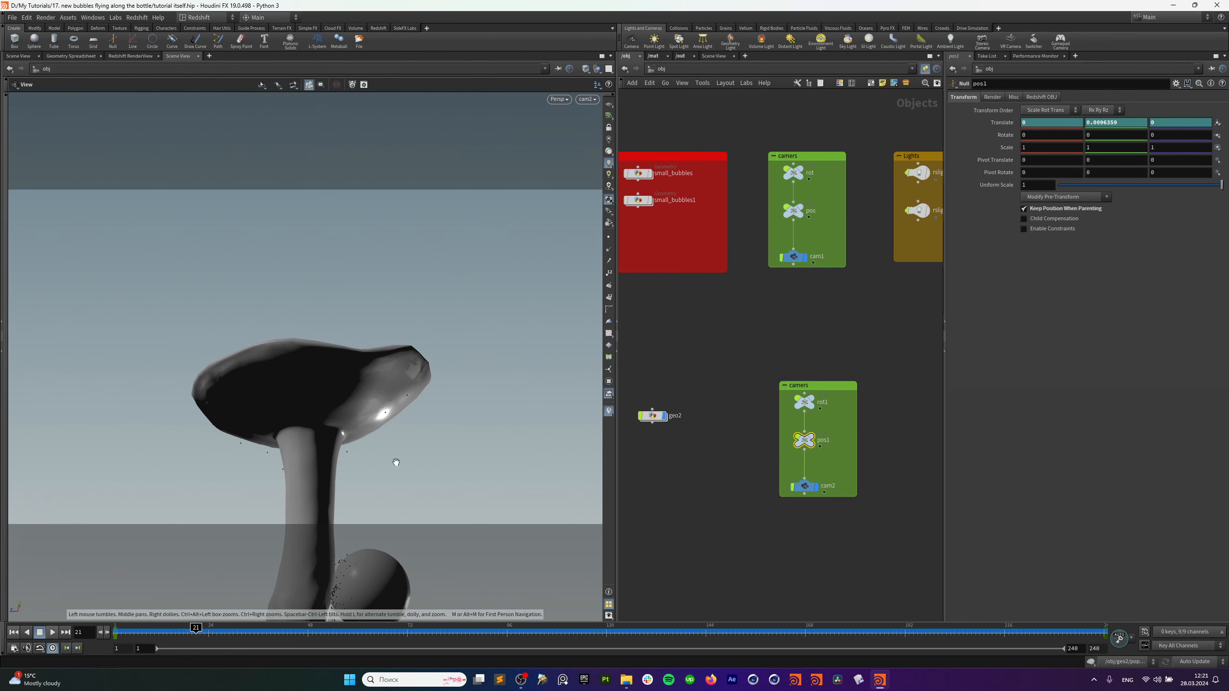
left_click(3, 279)
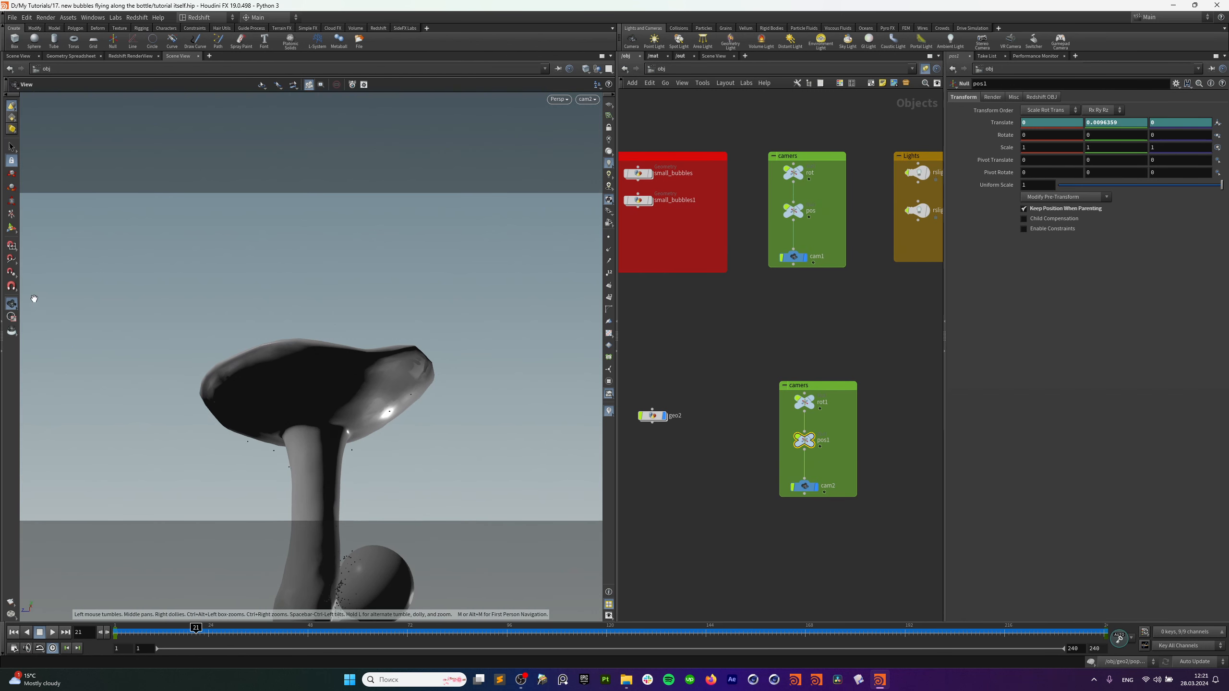
left_click(12, 232)
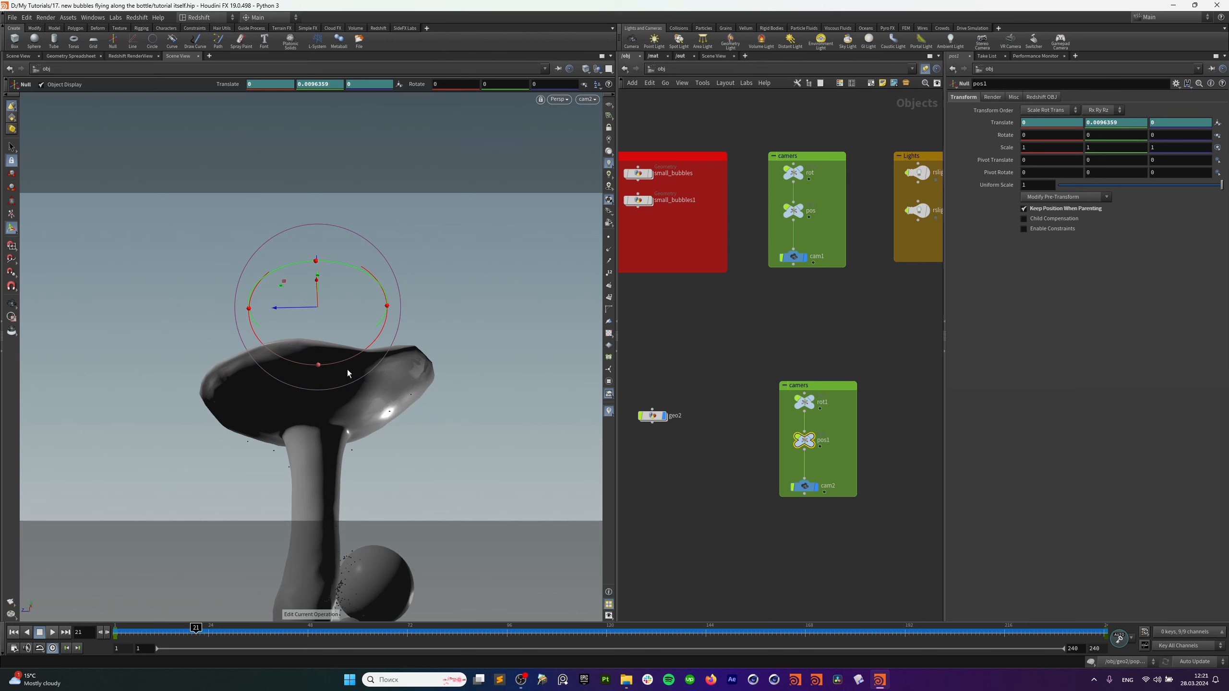
left_click_drag(199, 631, 116, 633)
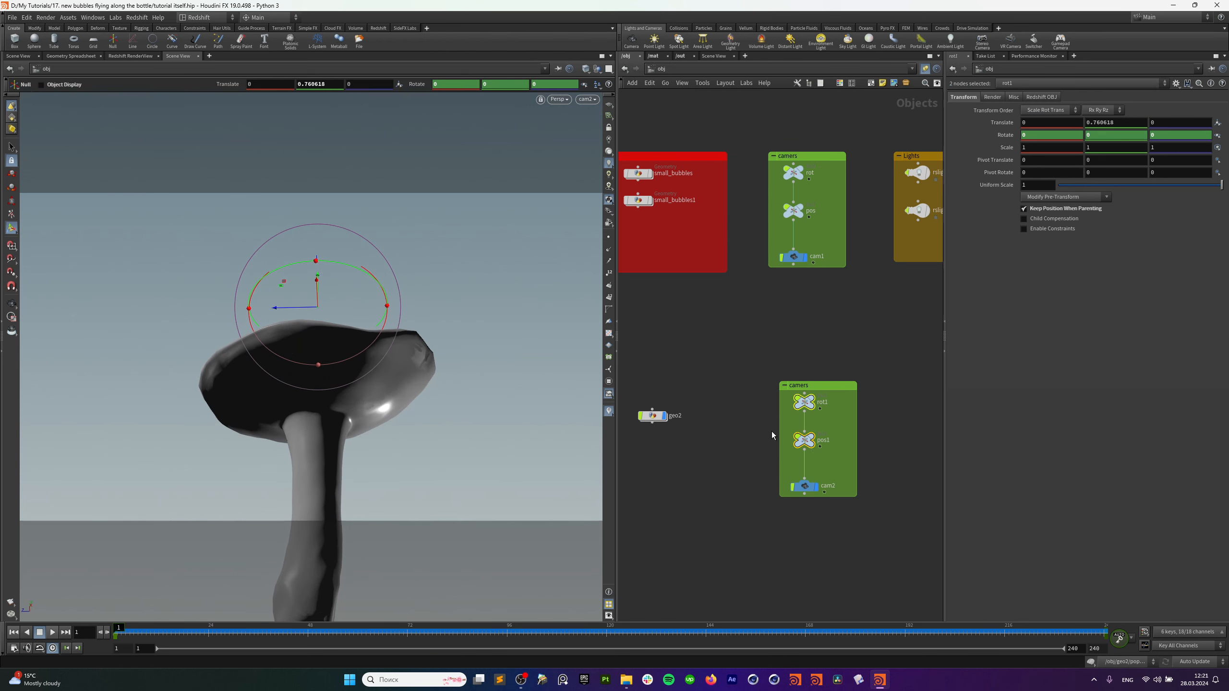
left_click_drag(120, 629, 990, 680)
left_click_drag(971, 632, 1106, 632)
left_click(1145, 645)
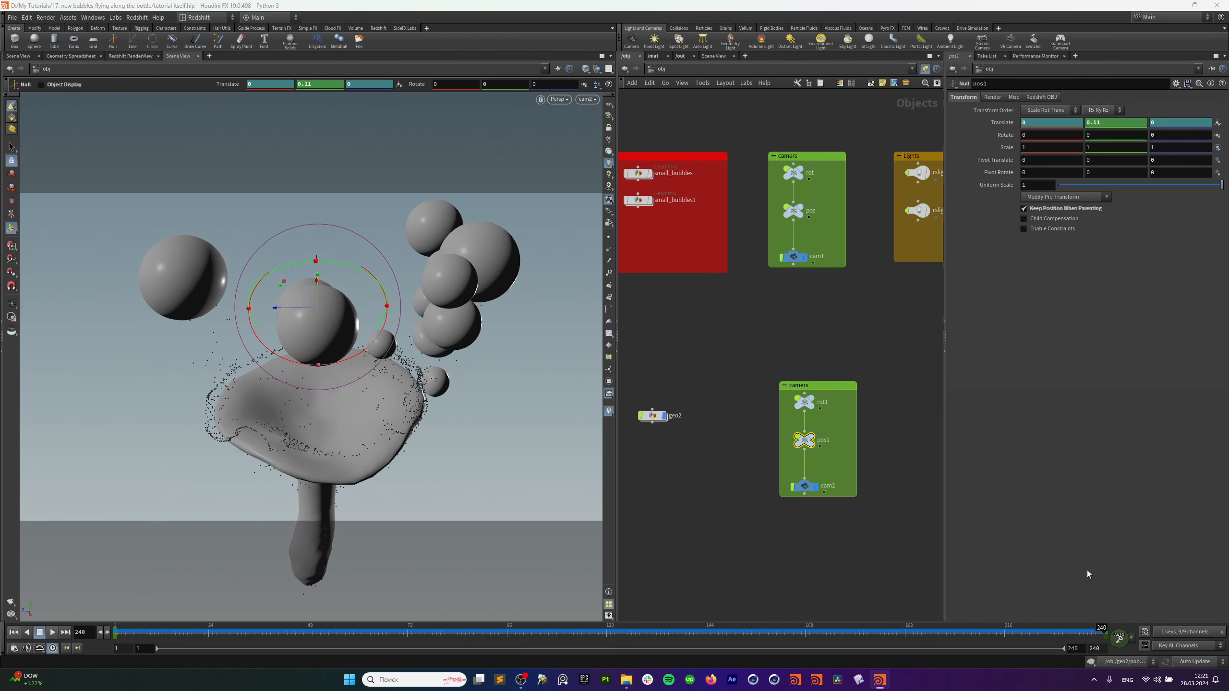
left_click(1219, 404)
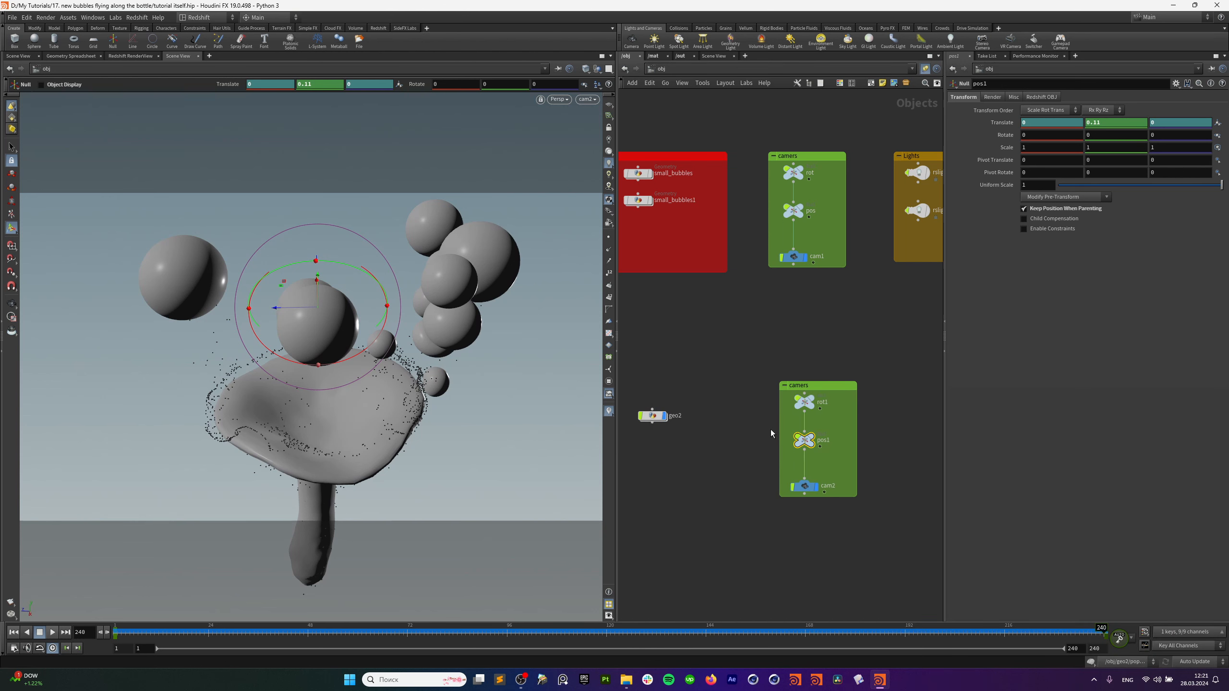
Select rot1 and preview the camera rotation from frame 1.
left_click(804, 402)
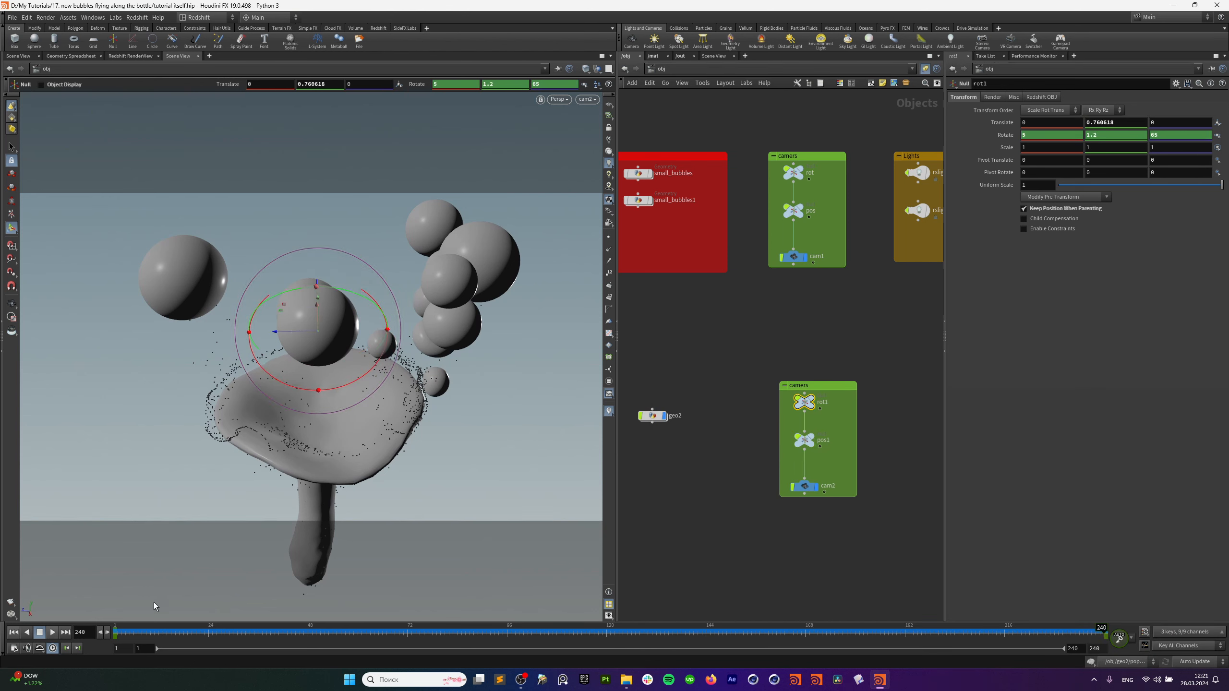
left_click(13, 632)
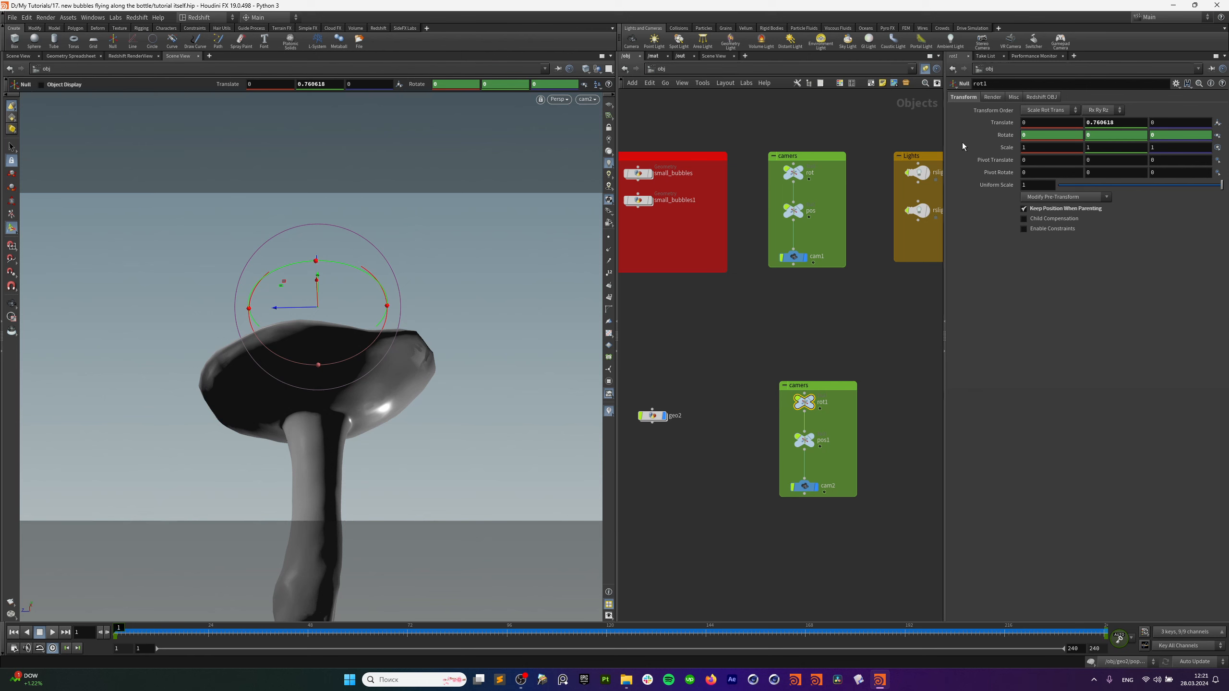
mouse_move(140, 636)
left_mouse_down()
mouse_move(726, 644)
mouse_move(1044, 683)
mouse_move(1108, 678)
mouse_move(115, 637)
left_mouse_up()
Clear pos1's keys, lower it to about -0.47 in Y, and key translate at frame 1.
left_click(801, 441)
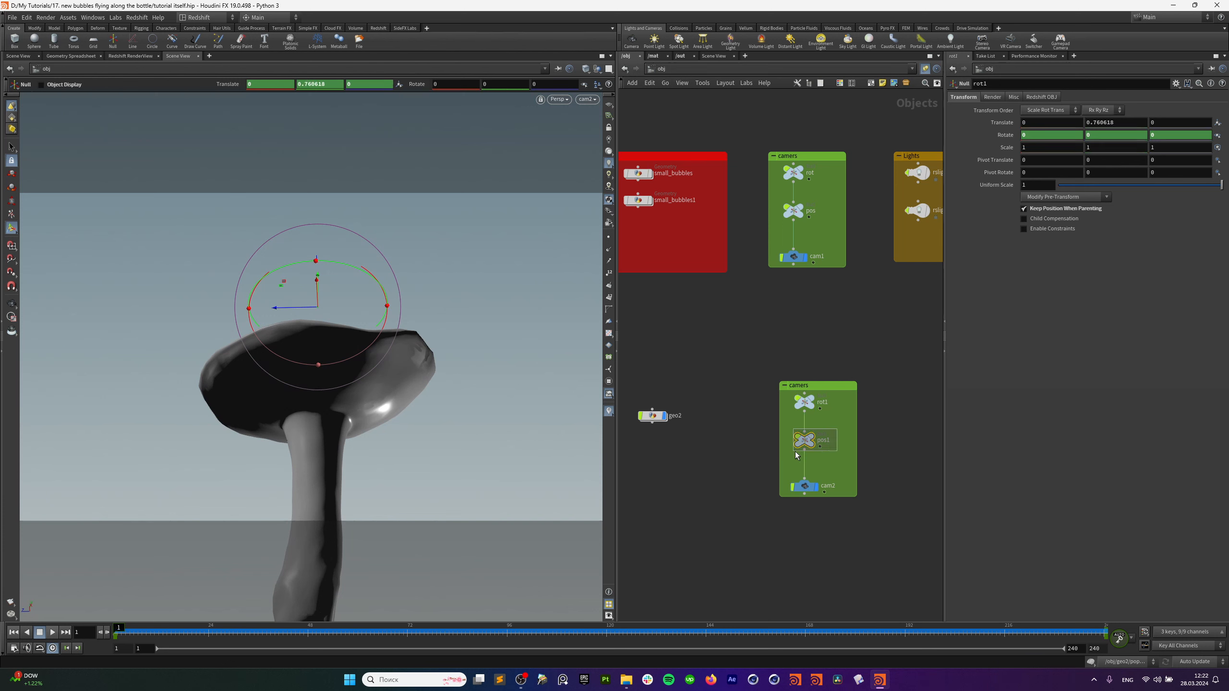
left_click(1012, 122, "ctrl+shift")
left_click_drag(829, 413, 830, 414)
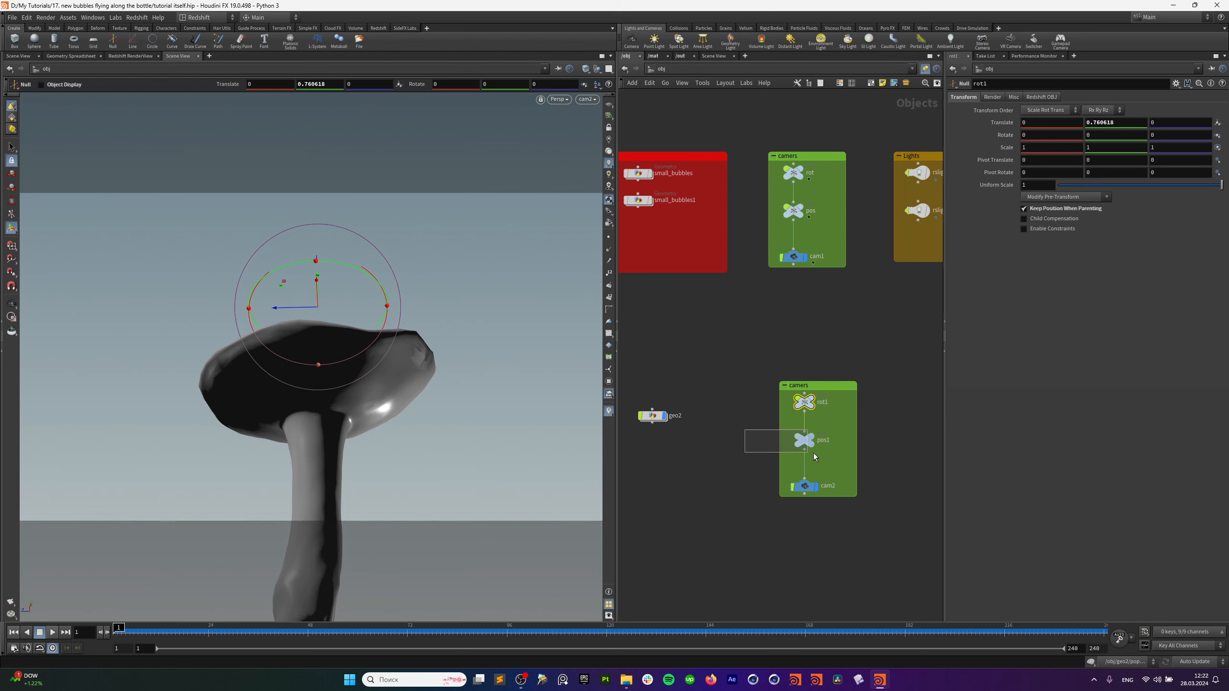
left_click_drag(813, 457, 814, 456)
left_click_drag(318, 278, 330, 383)
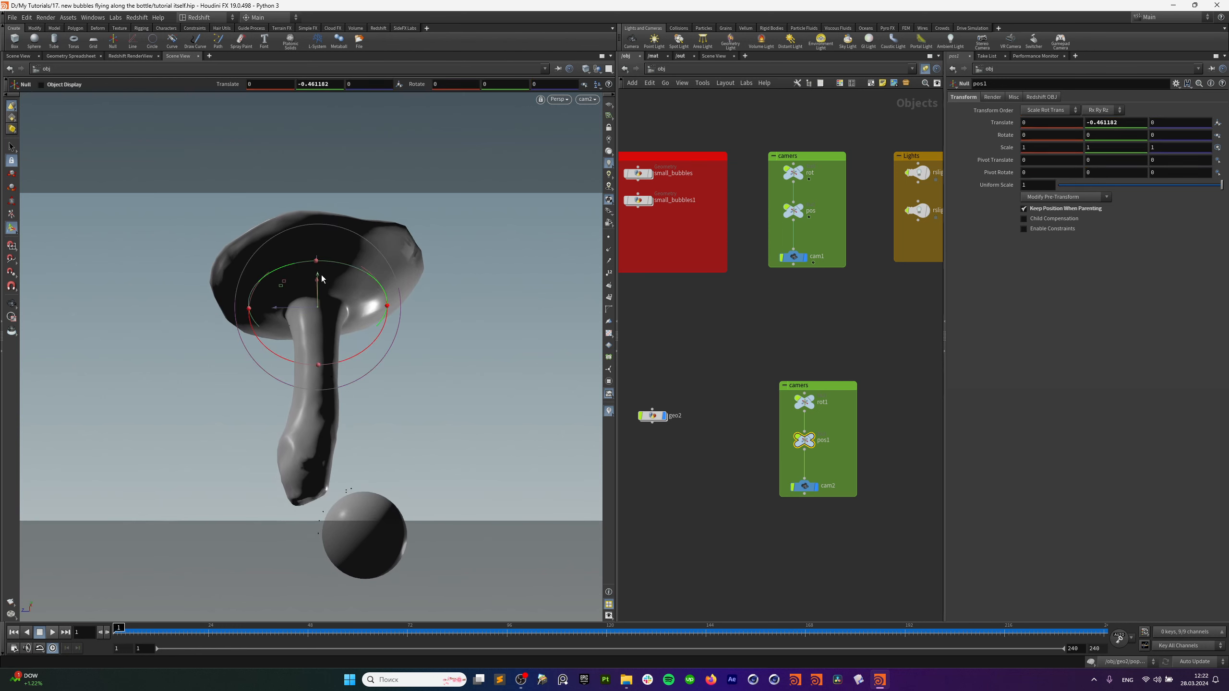
left_click_drag(319, 273, 321, 275)
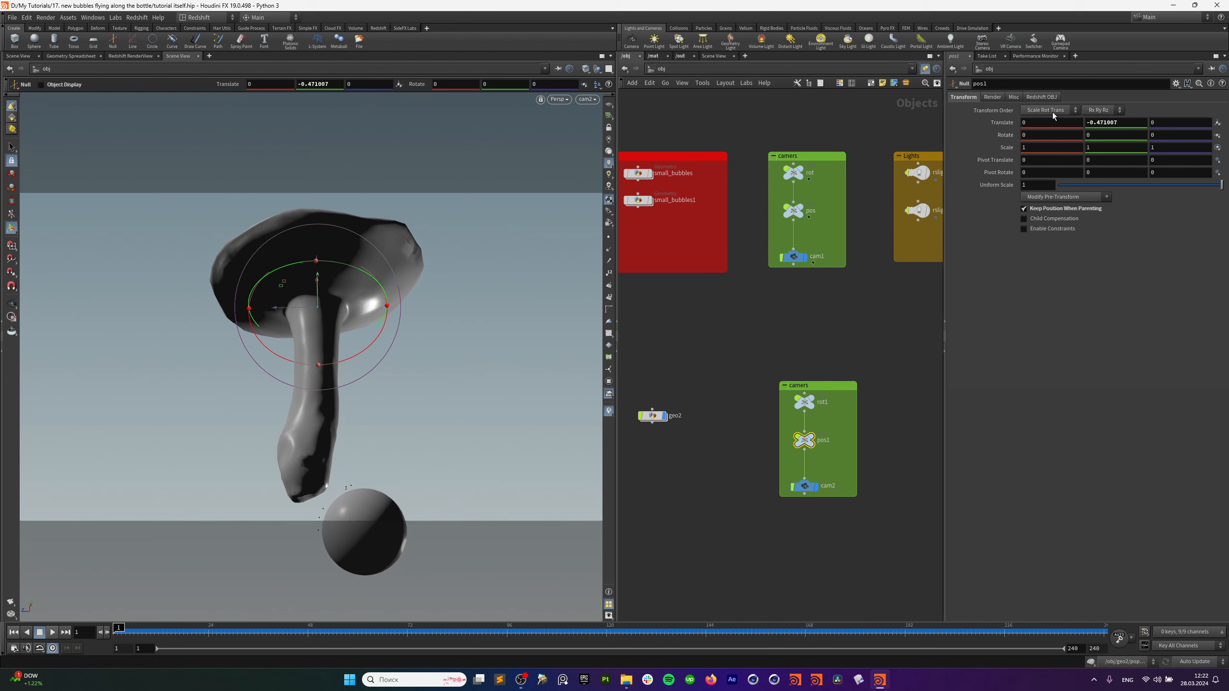
left_click(1002, 123, "alt")
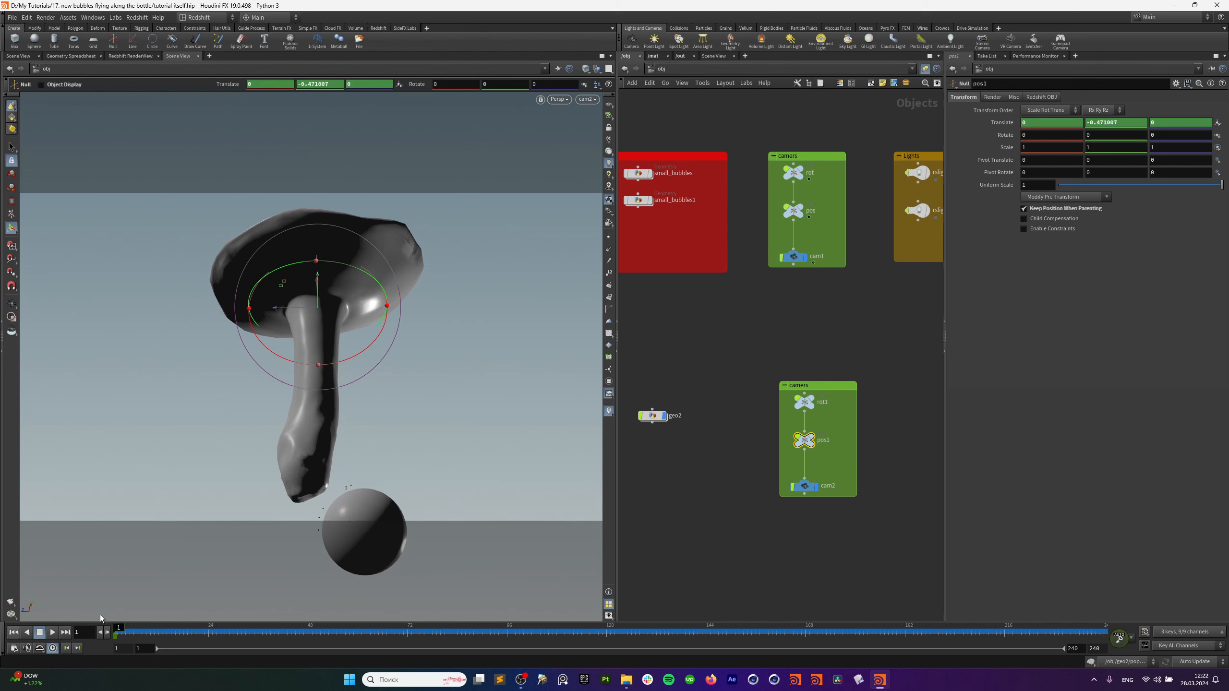
At frame 240, raise pos1's Y to about -0.19.
left_click_drag(120, 630, 1118, 634)
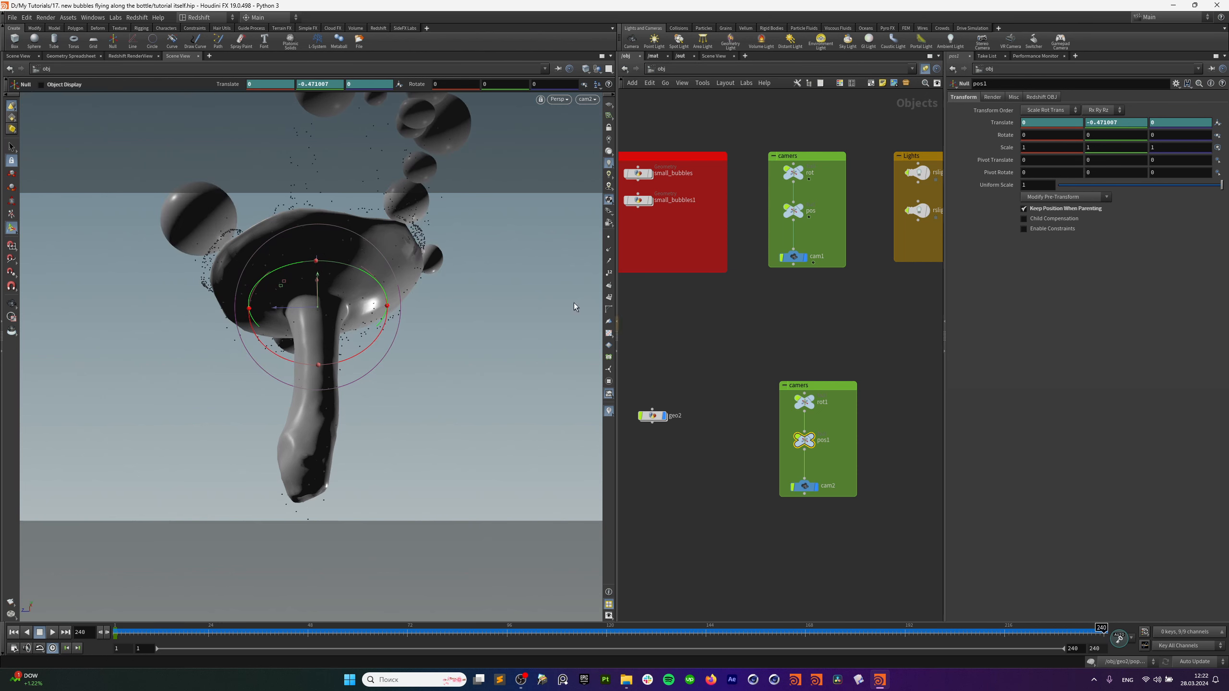
left_click_drag(317, 276, 324, 231)
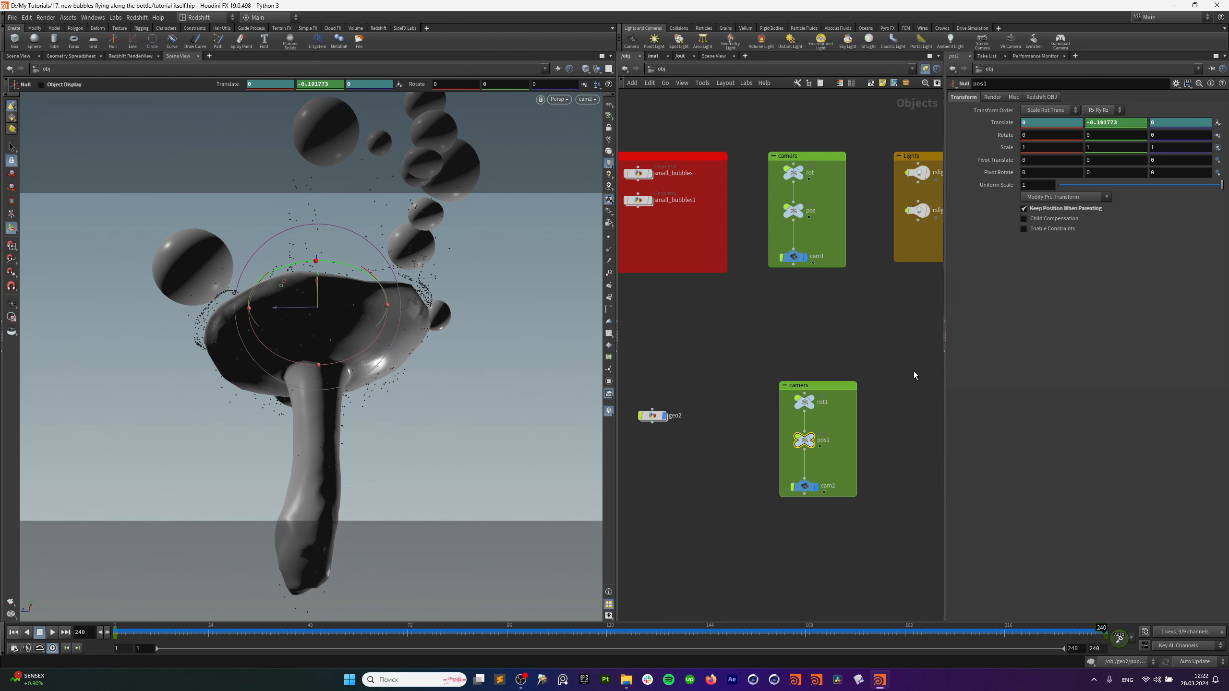
left_click_drag(774, 396, 839, 422)
Key rot1's rotation at frame 1, undo a stray Y rotation at frame 240, and preview playback.
left_click_drag(135, 634, 114, 632)
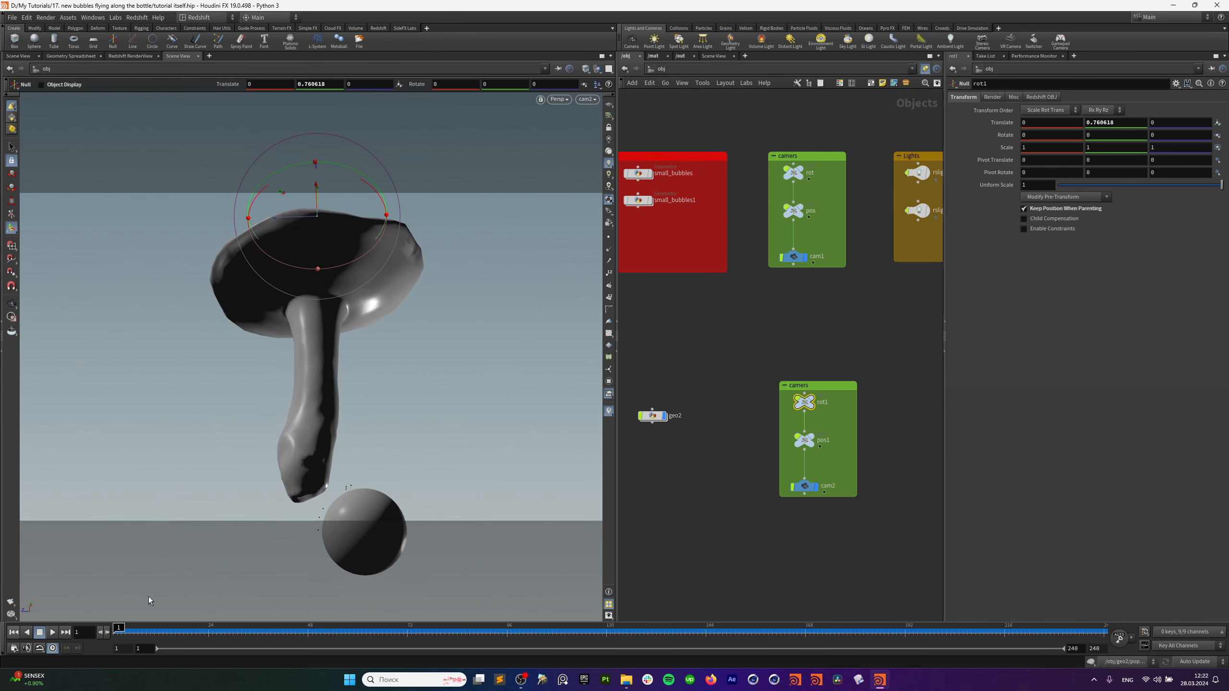
left_click(1005, 134, "alt")
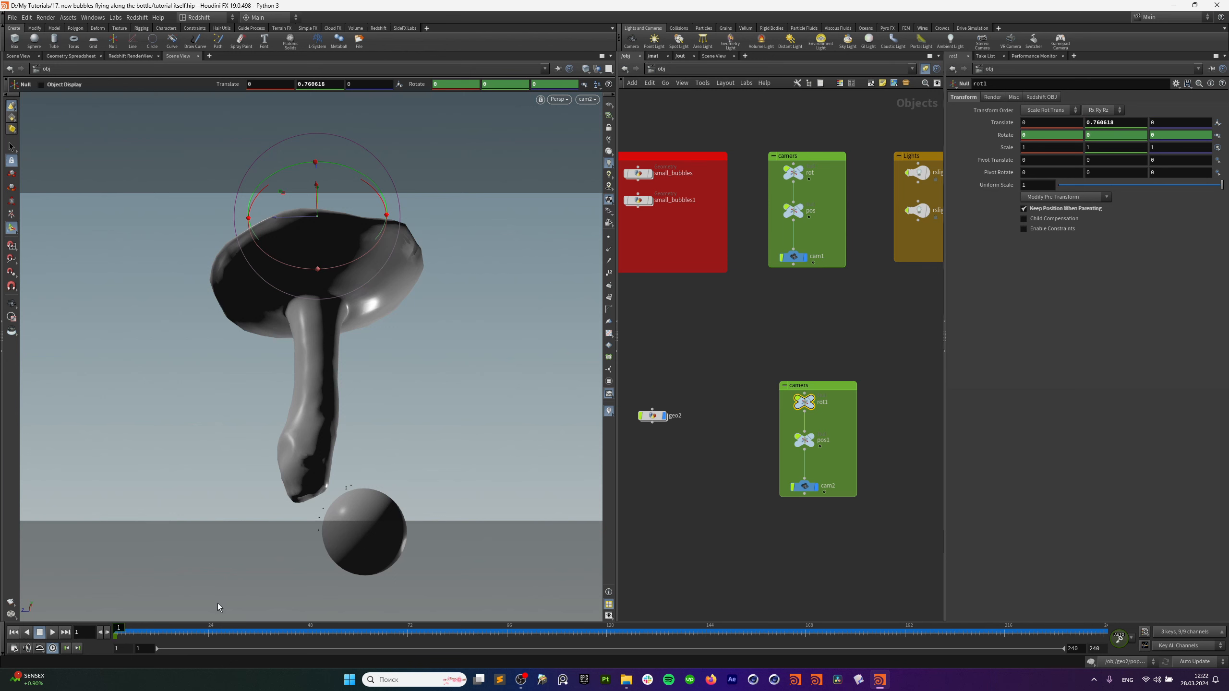
left_click_drag(185, 631, 1105, 631)
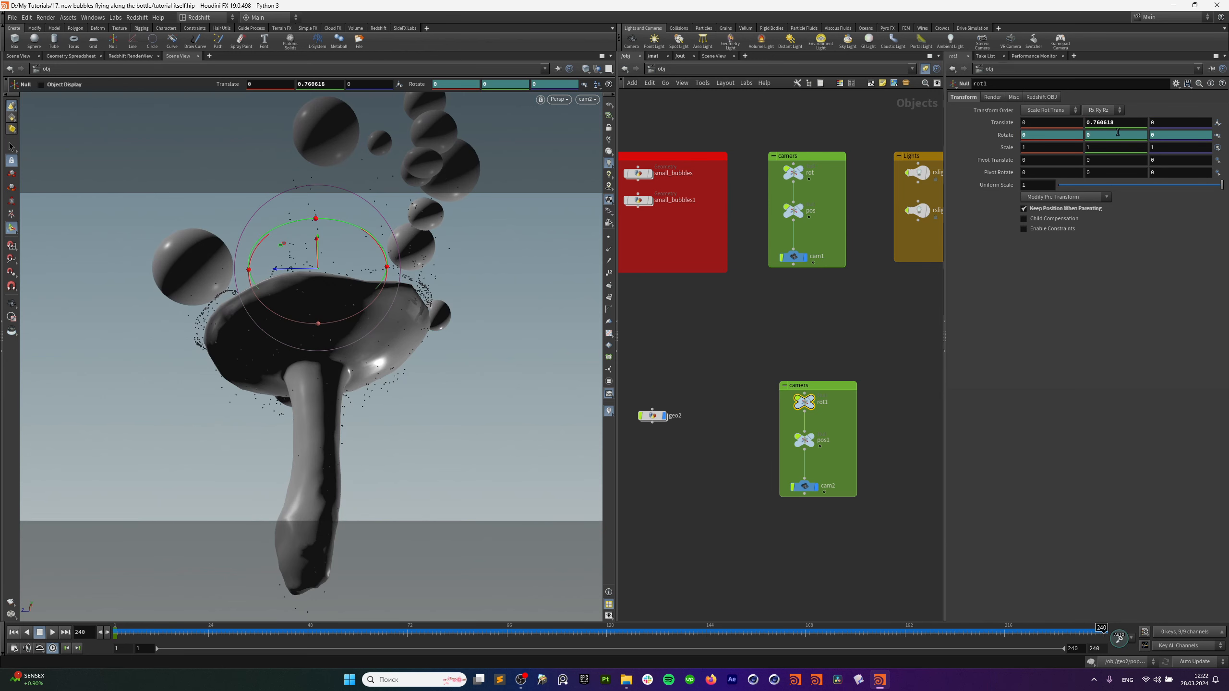
middle_click_drag(1118, 132, 178, 106)
key("ctrl+z")
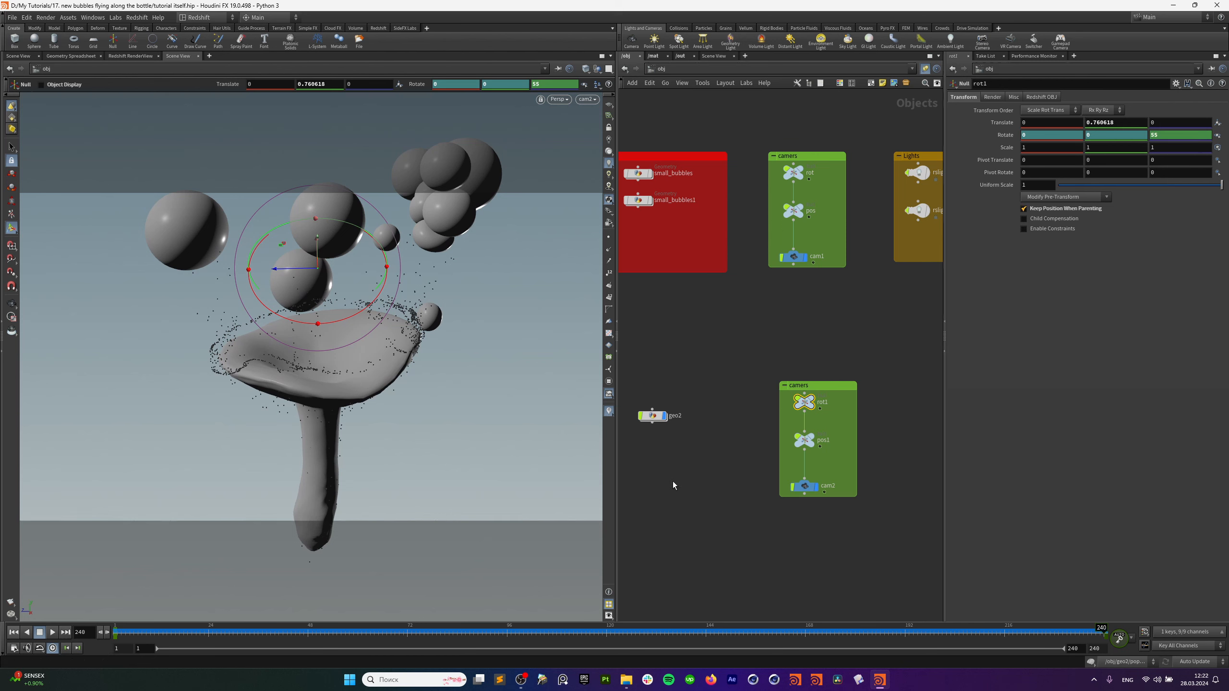
left_click_drag(1100, 631, 256, 634)
left_click(14, 633)
left_click(52, 633)
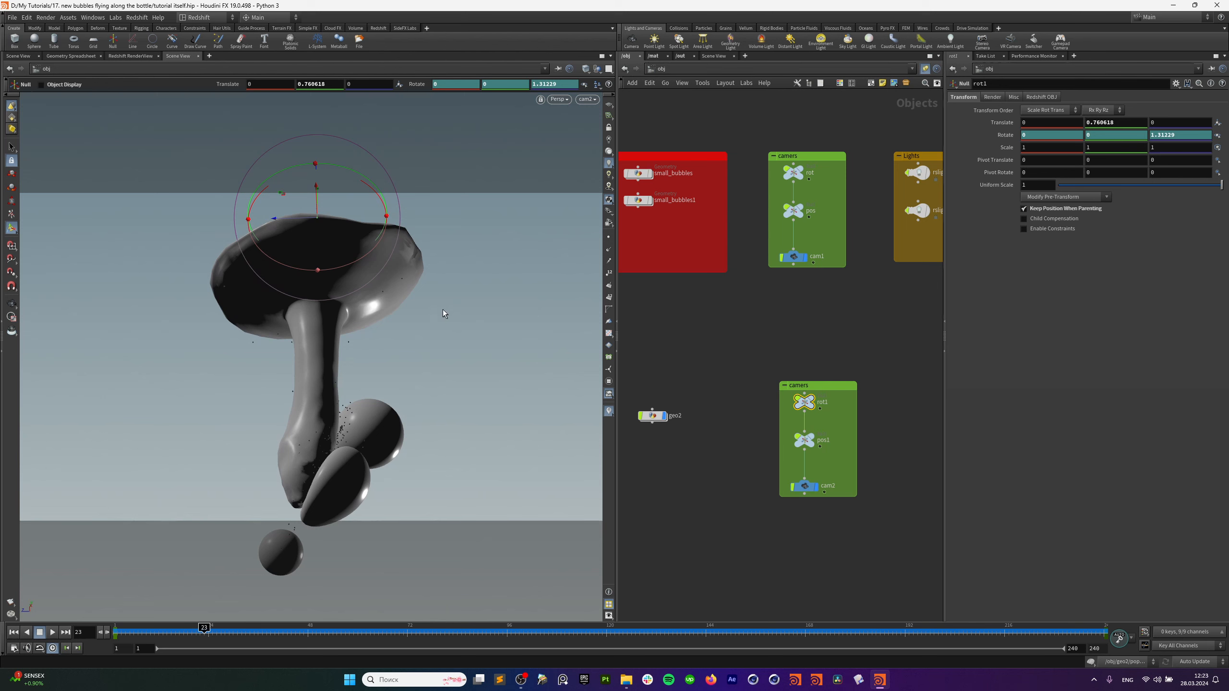
left_click_drag(205, 637, 633, 636)
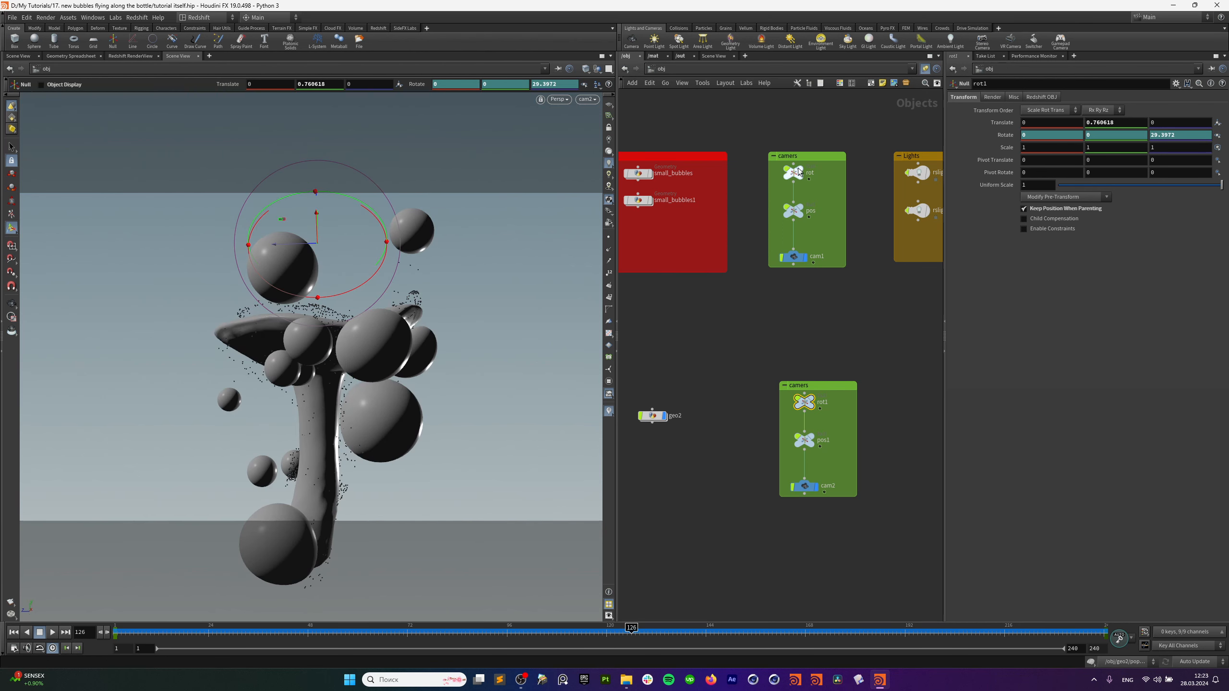
At frame 240, nudge pos1's height and adjust rot1's final Z rotation.
middle_click_drag(701, 346, 746, 319)
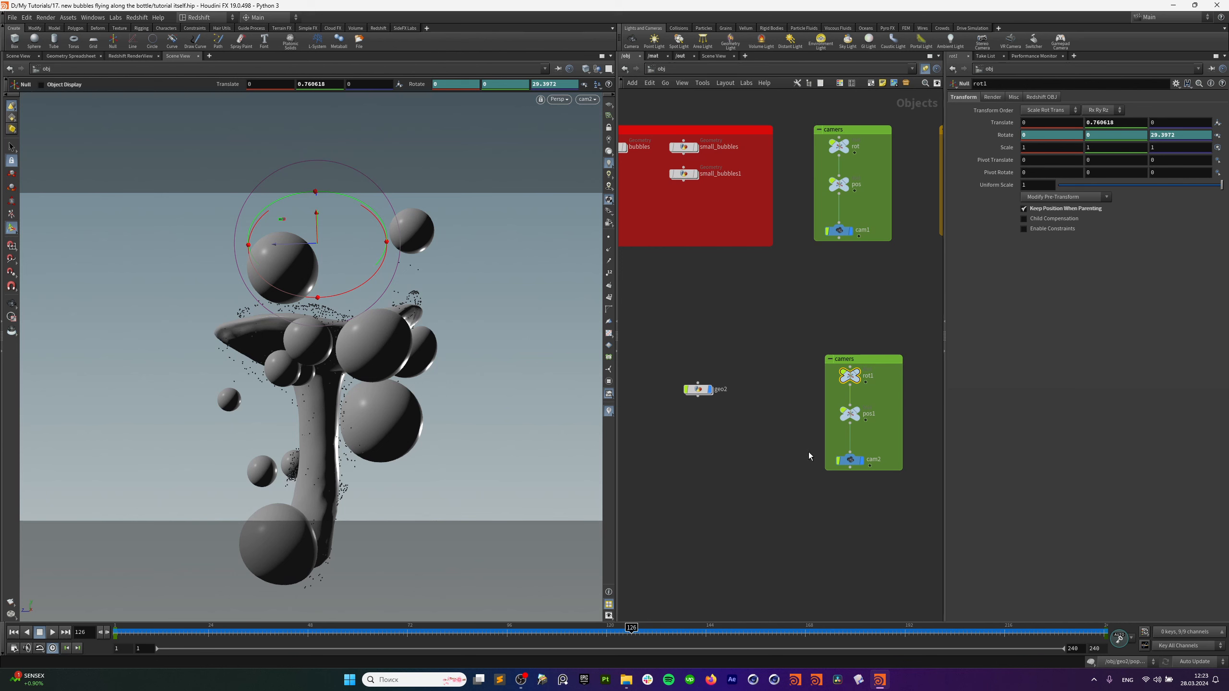
left_click_drag(988, 633, 1111, 634)
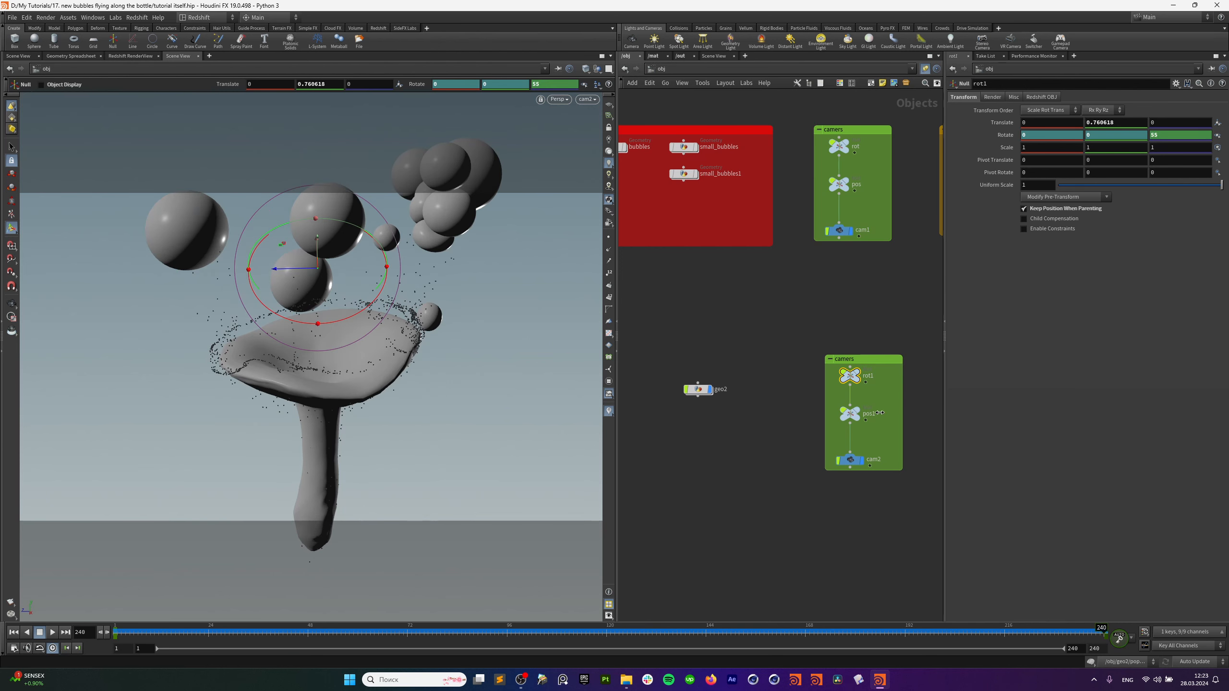
left_click_drag(319, 238, 334, 308)
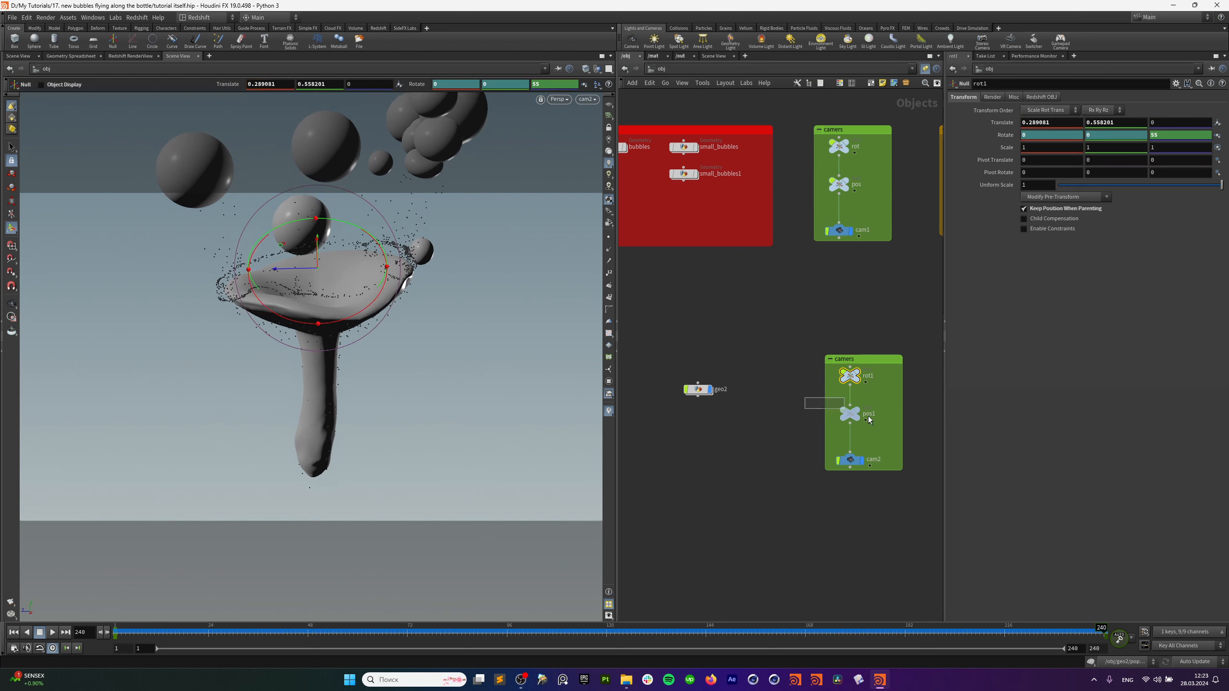
key("ctrl+z")
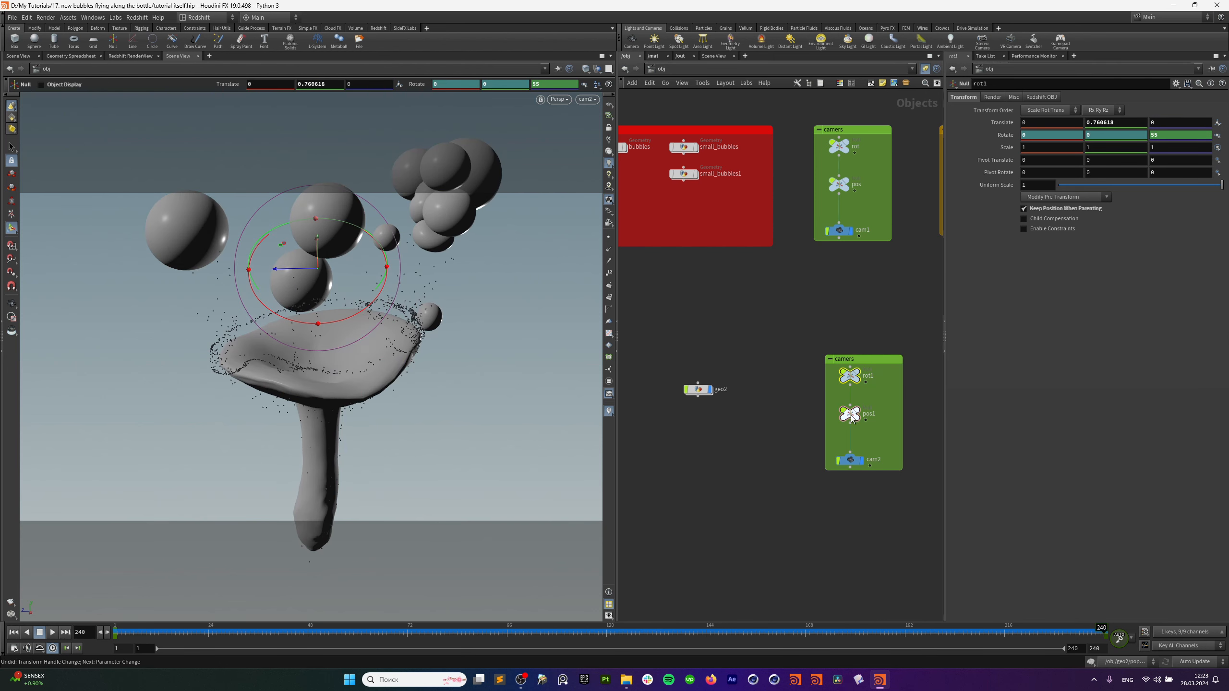
left_click(851, 415)
left_click_drag(317, 276, 322, 294)
left_click(851, 376)
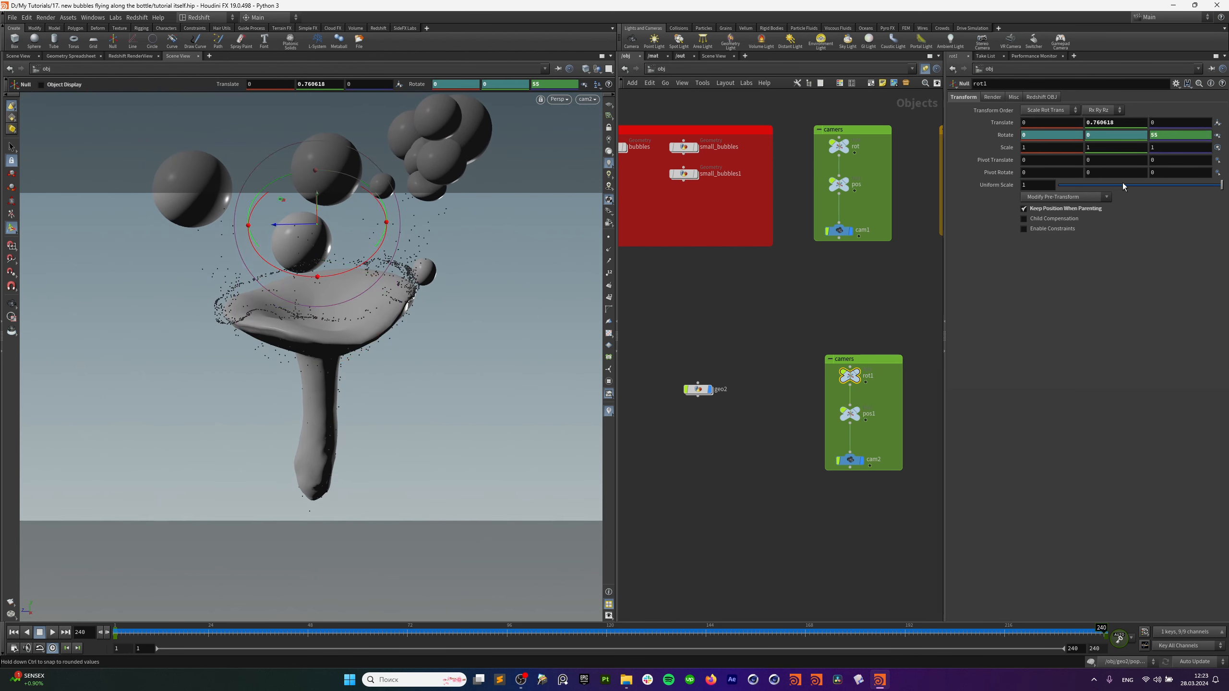
mouse_move(1159, 135)
middle_mouse_down()
mouse_move(1159, 118)
mouse_move(1200, 120)
mouse_move(1164, 120)
middle_mouse_up()
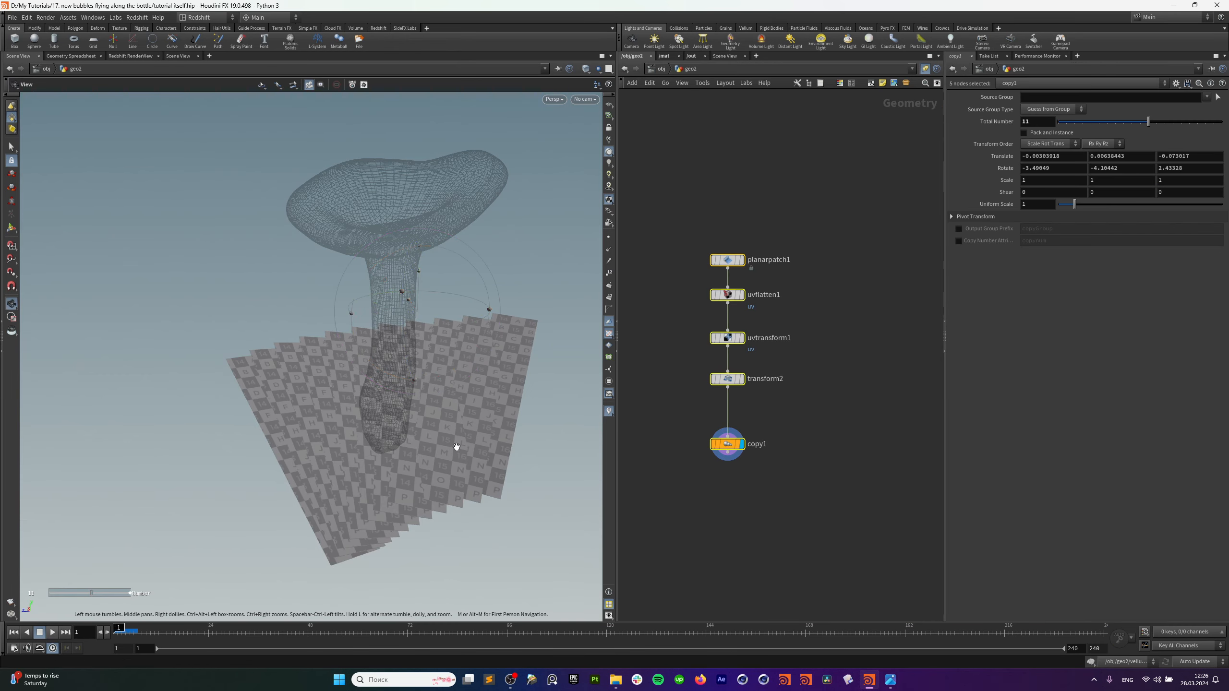
left_click_drag(455, 445, 434, 508)
Show the copies' transform handles and orbit around the cards from several angles.
key("Return")
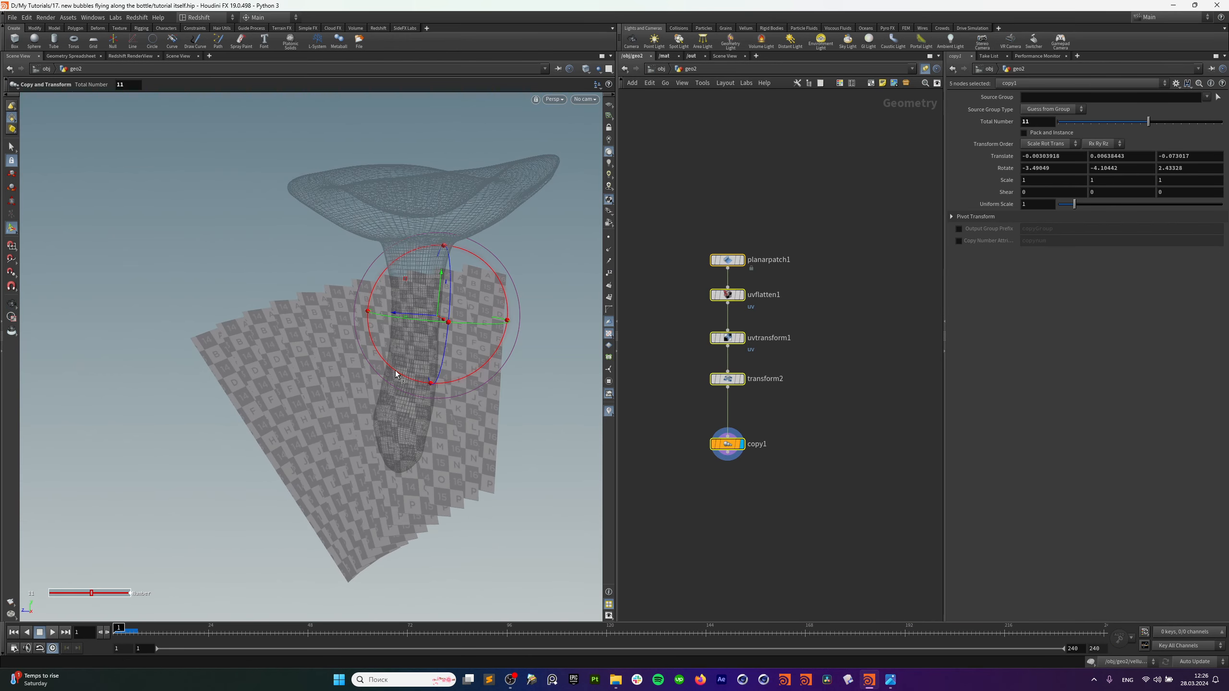
left_click_drag(396, 375, 468, 393, "alt")
left_click_drag(476, 272, 452, 288, "alt")
left_click_drag(390, 513, 369, 487, "alt")
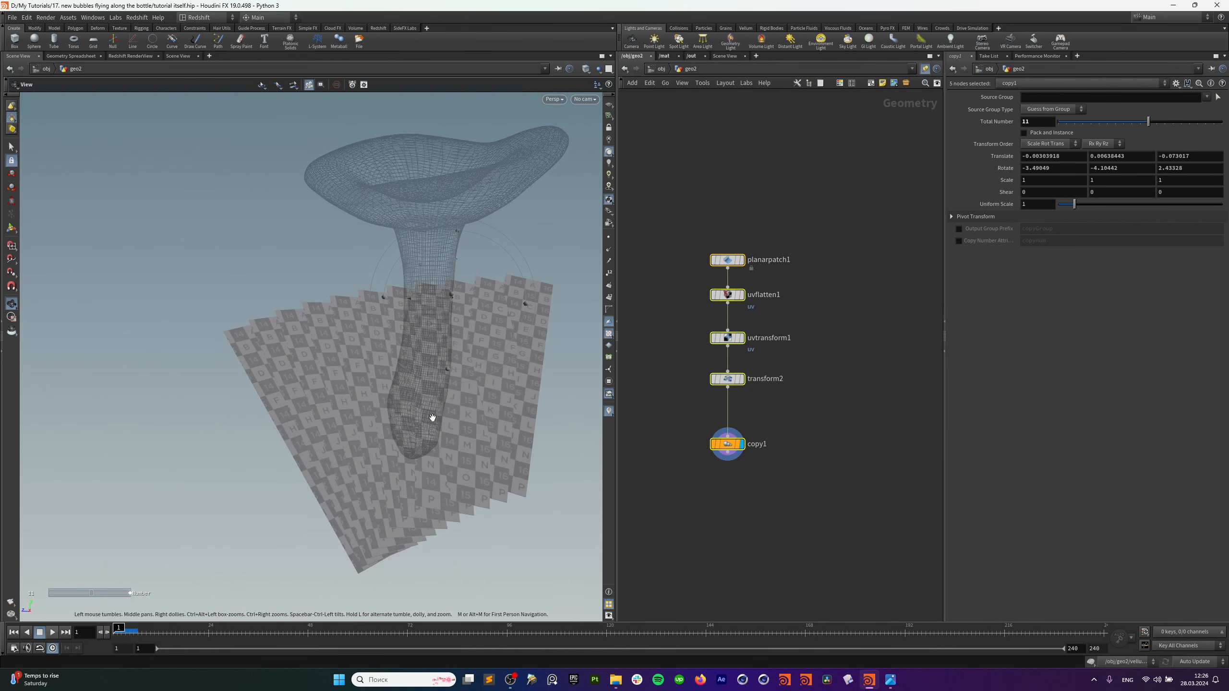
left_click_drag(431, 417, 498, 438, "alt")
mouse_move(541, 333)
left_mouse_down("alt")
mouse_move(510, 406)
mouse_move(538, 412)
mouse_move(538, 365)
mouse_move(498, 387)
mouse_move(515, 446)
mouse_move(574, 303)
mouse_move(530, 411)
mouse_move(508, 421)
mouse_move(523, 397)
mouse_move(407, 356)
mouse_move(472, 351)
mouse_move(384, 362)
mouse_move(406, 364)
mouse_move(385, 359)
mouse_move(396, 339)
mouse_move(424, 399)
mouse_move(508, 390)
mouse_move(460, 402)
left_mouse_up("alt")
Set the display flag on planarpatch1 so only the single patch card shows.
left_click(729, 261)
key("Return")
left_click_drag(704, 240, 714, 268)
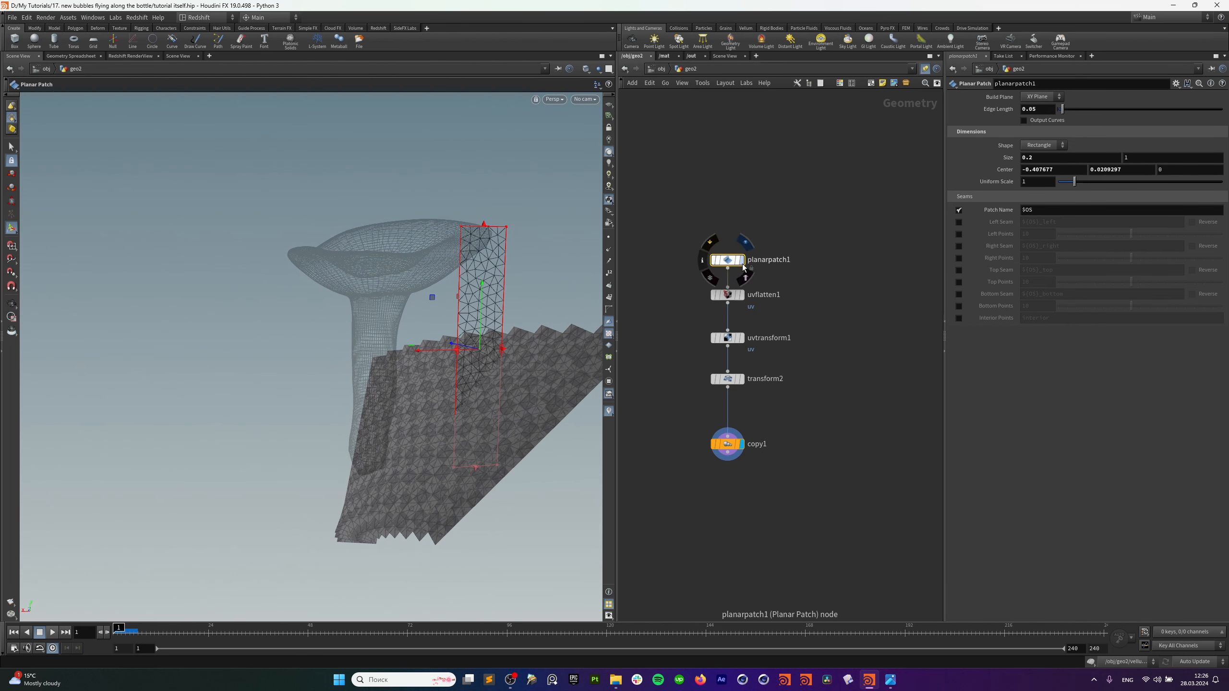
key("r")
left_click(714, 266)
left_click_drag(494, 389, 448, 421, "alt")
Zoom in on the patch card, then display uvflatten1 to show its flattened UV layout.
key("Return")
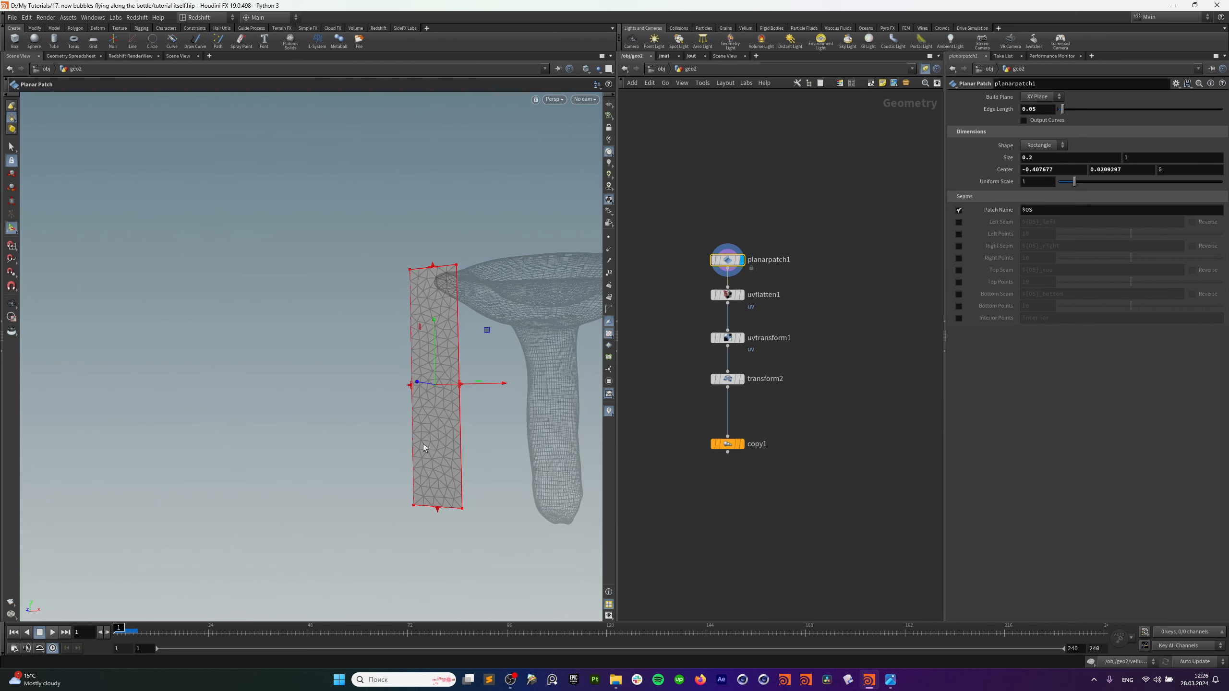
right_click_drag(446, 430, 517, 418, "alt")
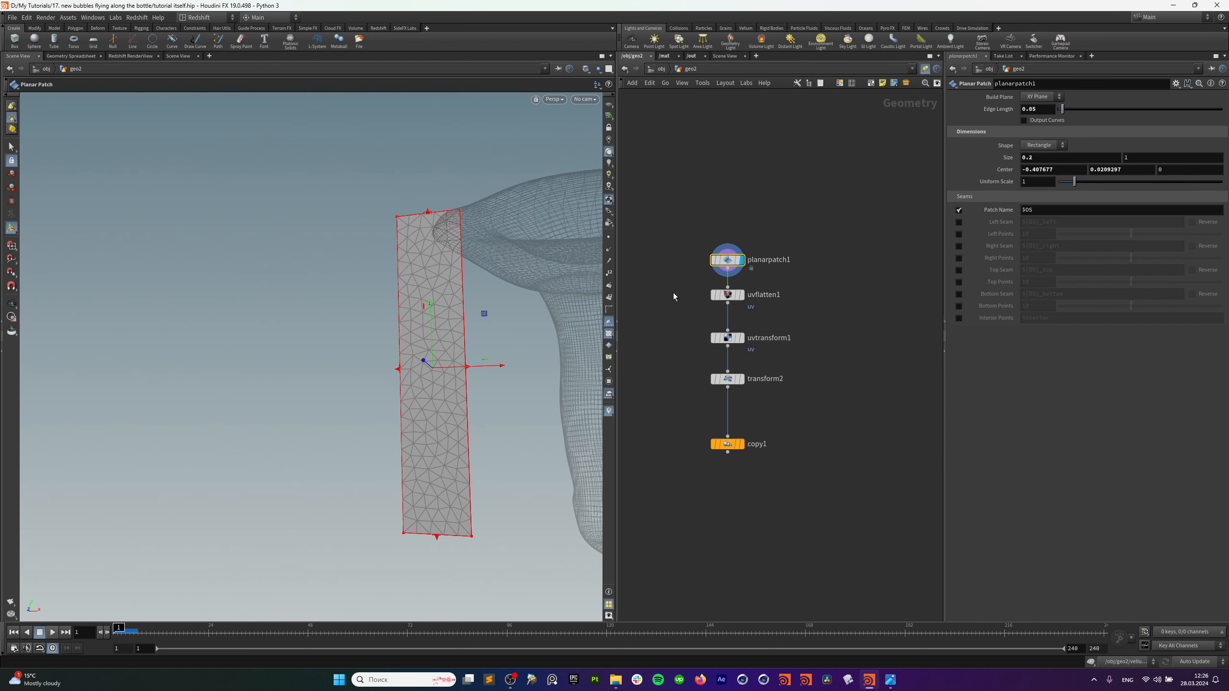
left_click(729, 295)
left_click(742, 295)
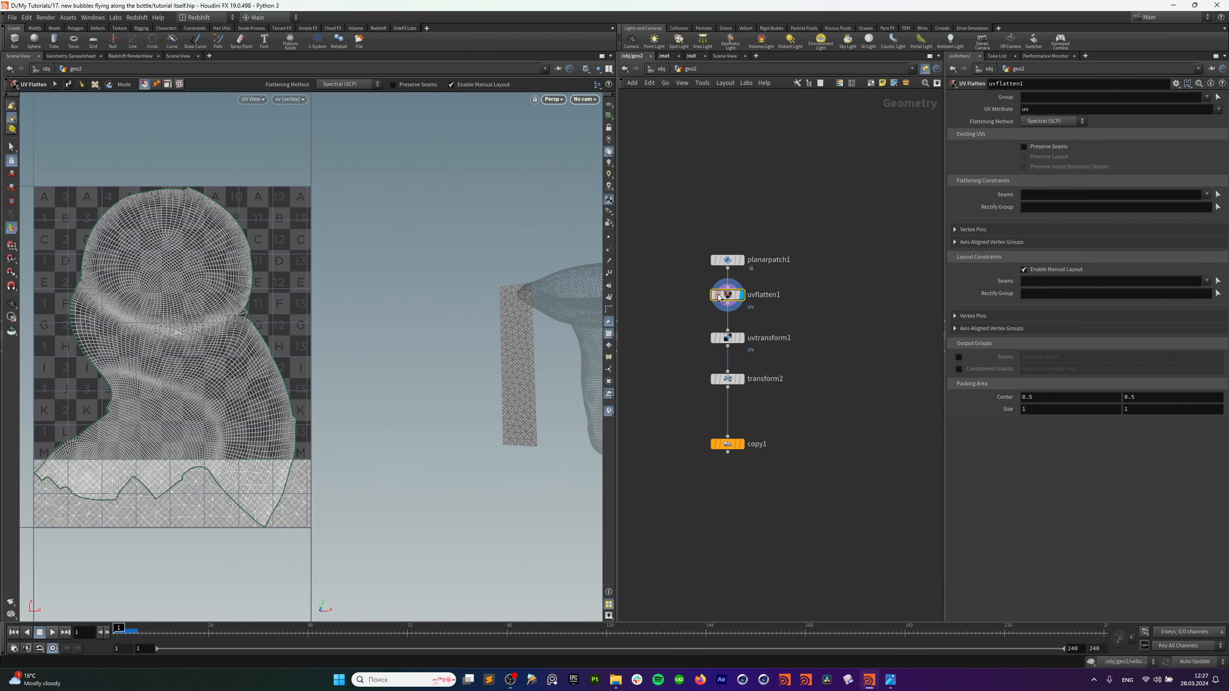
Display uvtransform1 and switch to UV View to see the mushroom UVs over the checker grid.
left_click_drag(695, 281, 764, 305)
left_click_drag(705, 355, 699, 355)
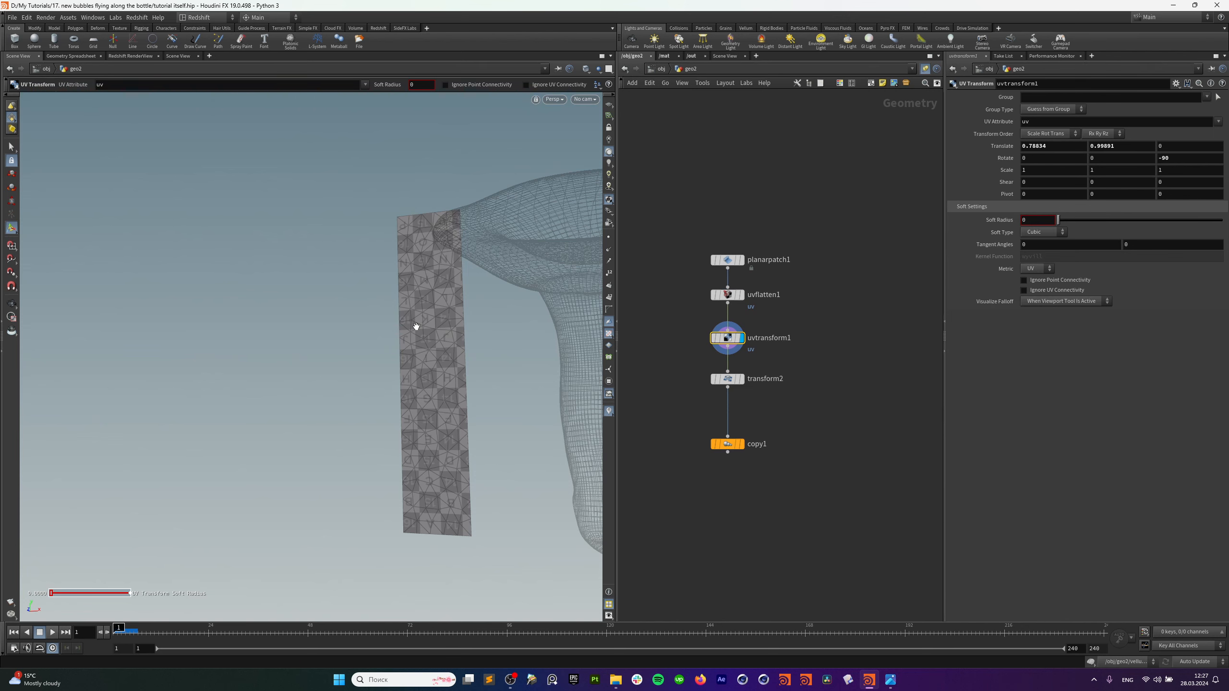
key("space+5")
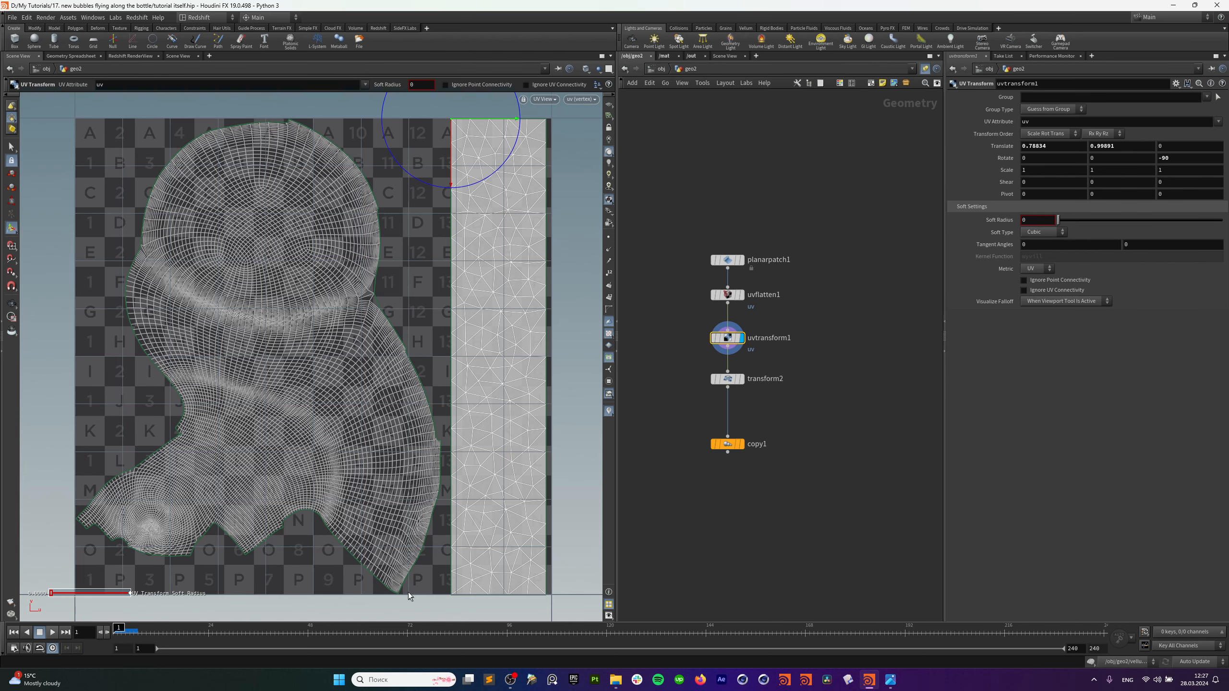
Bring up the Atlas-1035-A_Opacity and Atlas-1035-A_Opacity_new images and arrange their windows.
mouse_move(884, 687)
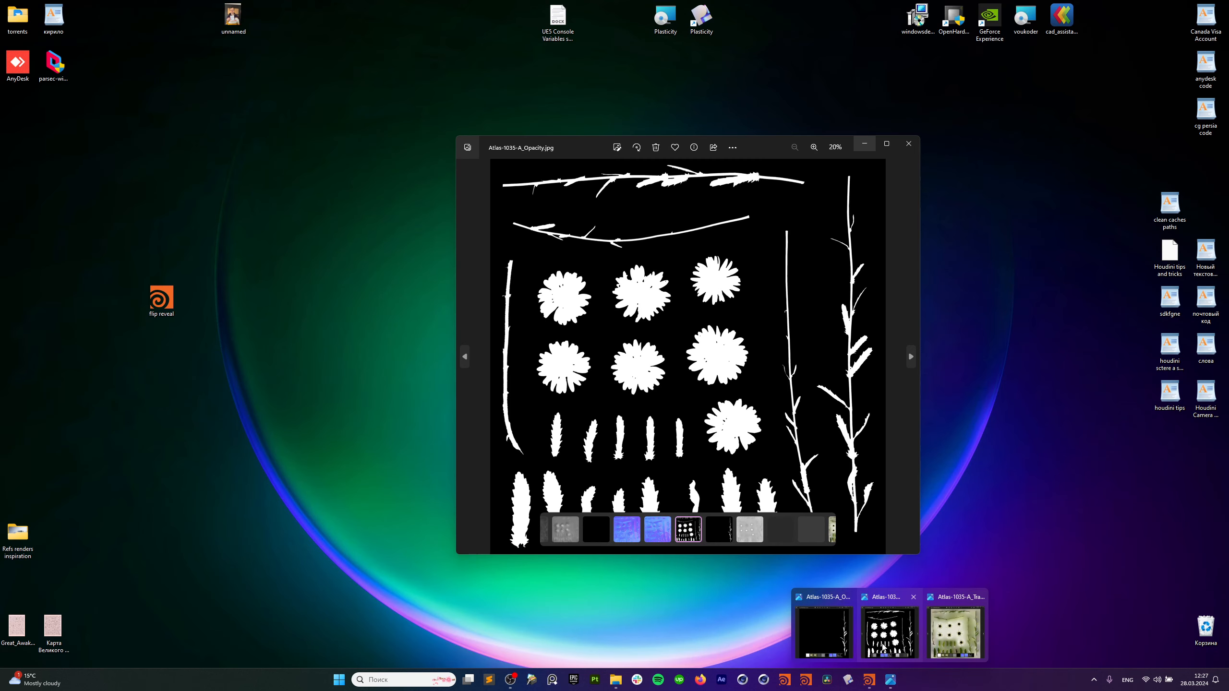
left_click(892, 635)
left_click_drag(723, 139, 627, 126)
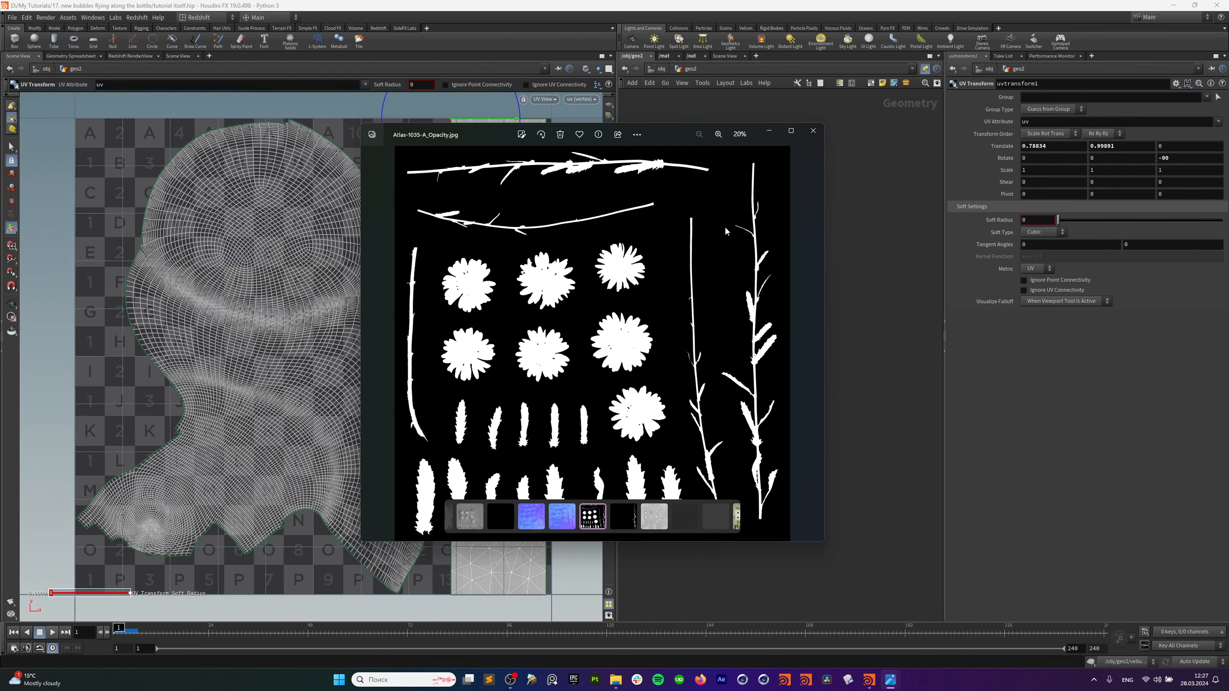
mouse_move(891, 678)
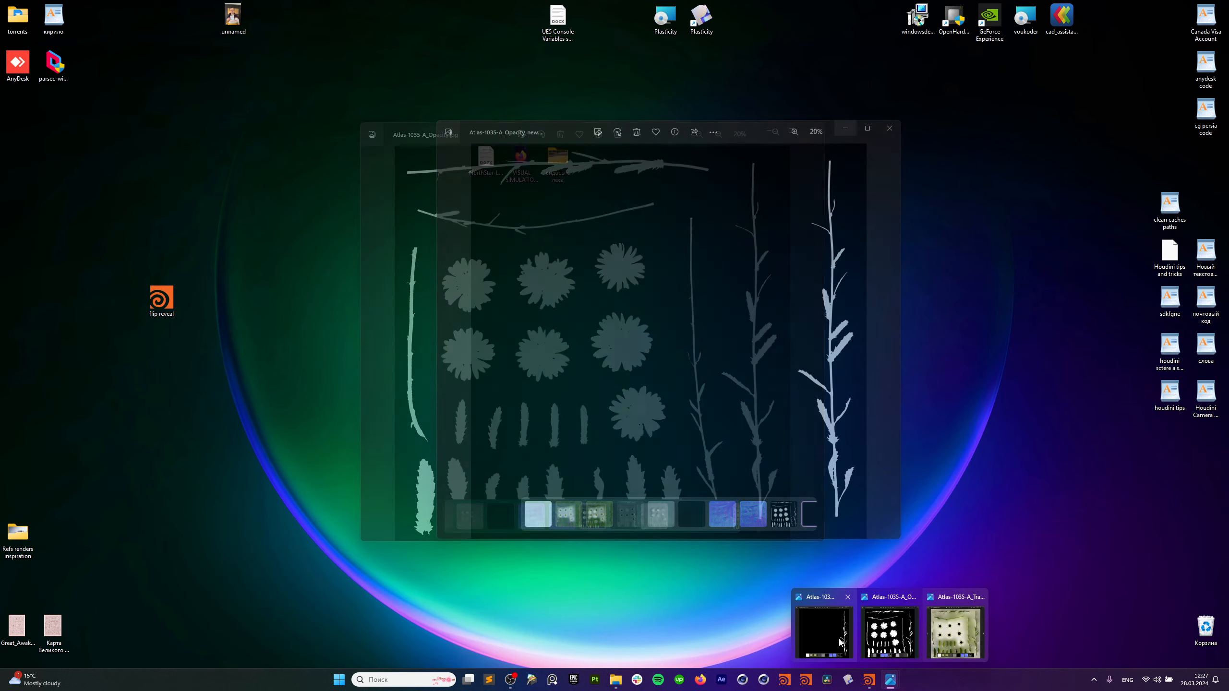
left_click(890, 639)
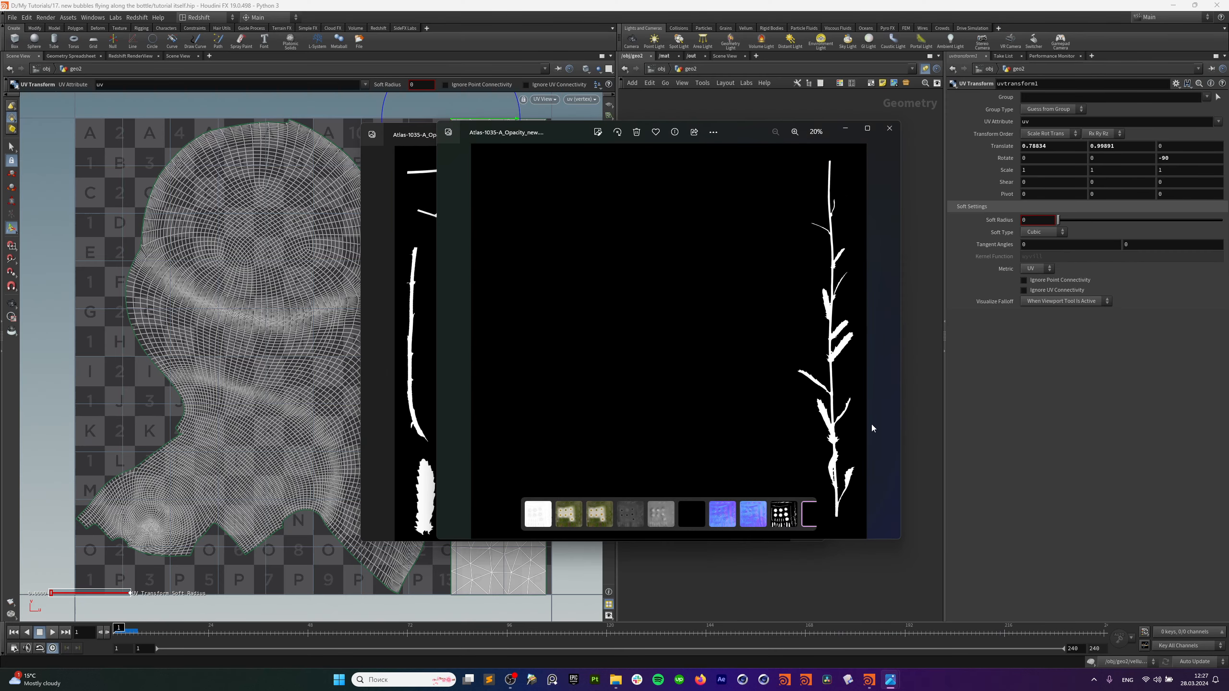
left_click_drag(780, 129, 740, 140)
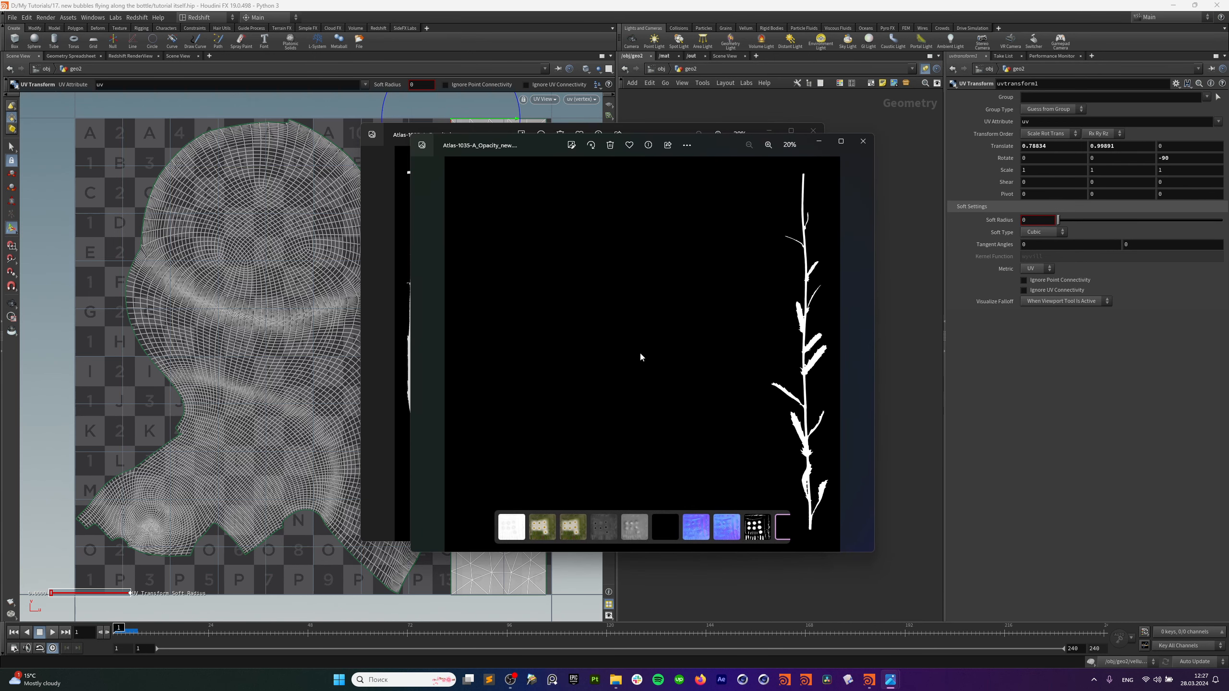
left_click_drag(718, 150, 715, 161)
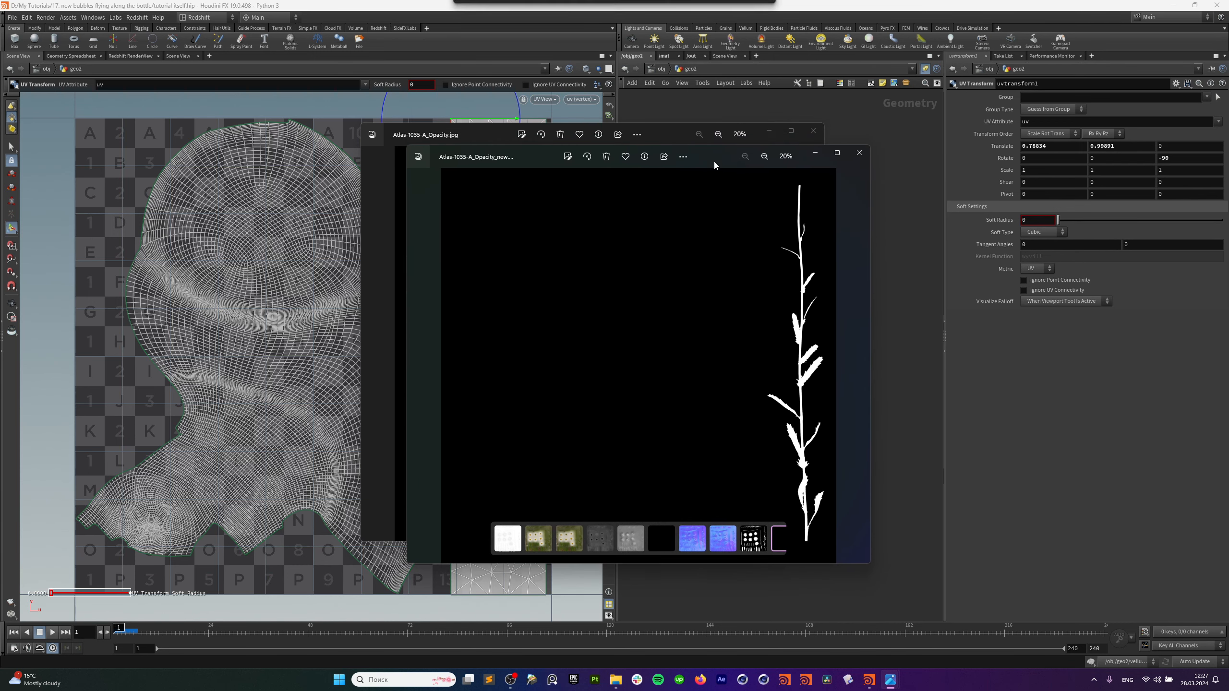
View the Atlas-1035-A Translucency, Diffuse and Roughness textures in Photos.
mouse_move(898, 683)
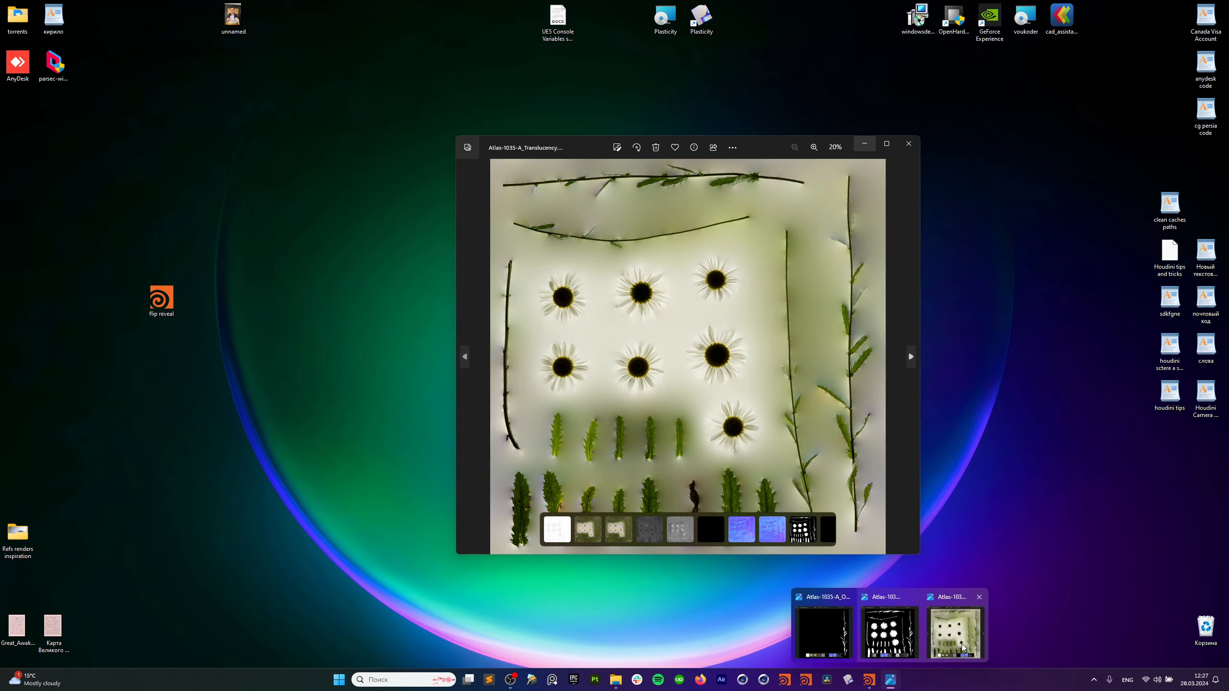
left_click(962, 644)
left_click_drag(823, 165, 808, 184)
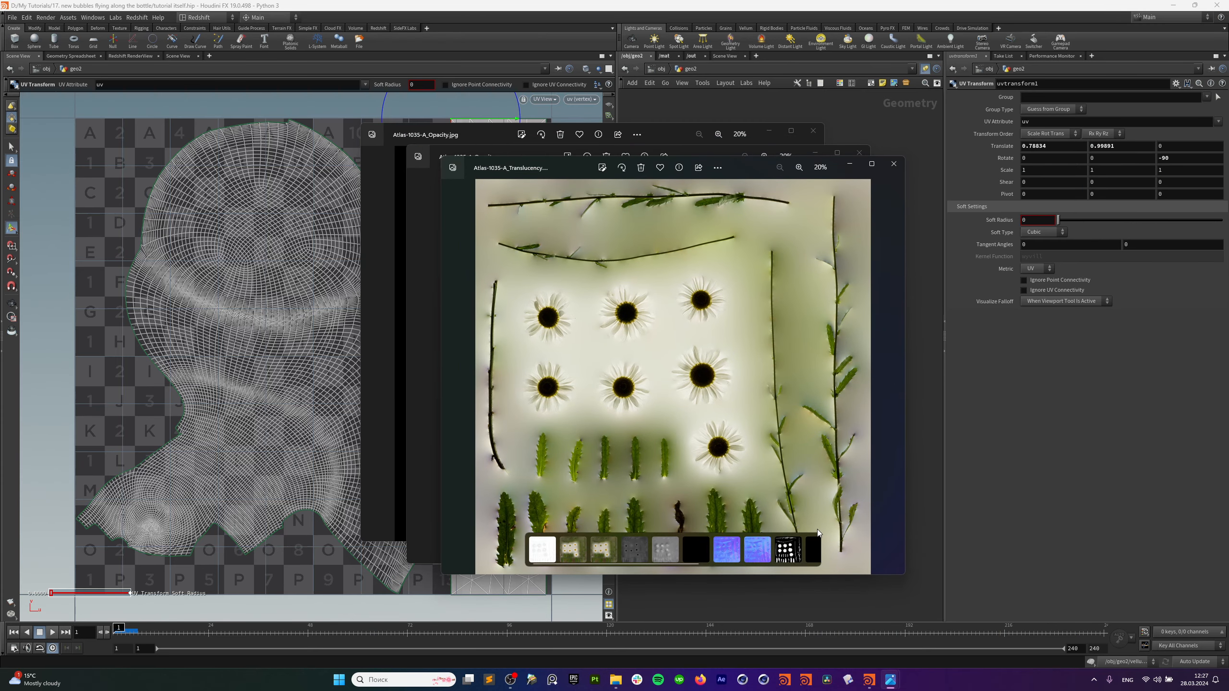
left_click(612, 553)
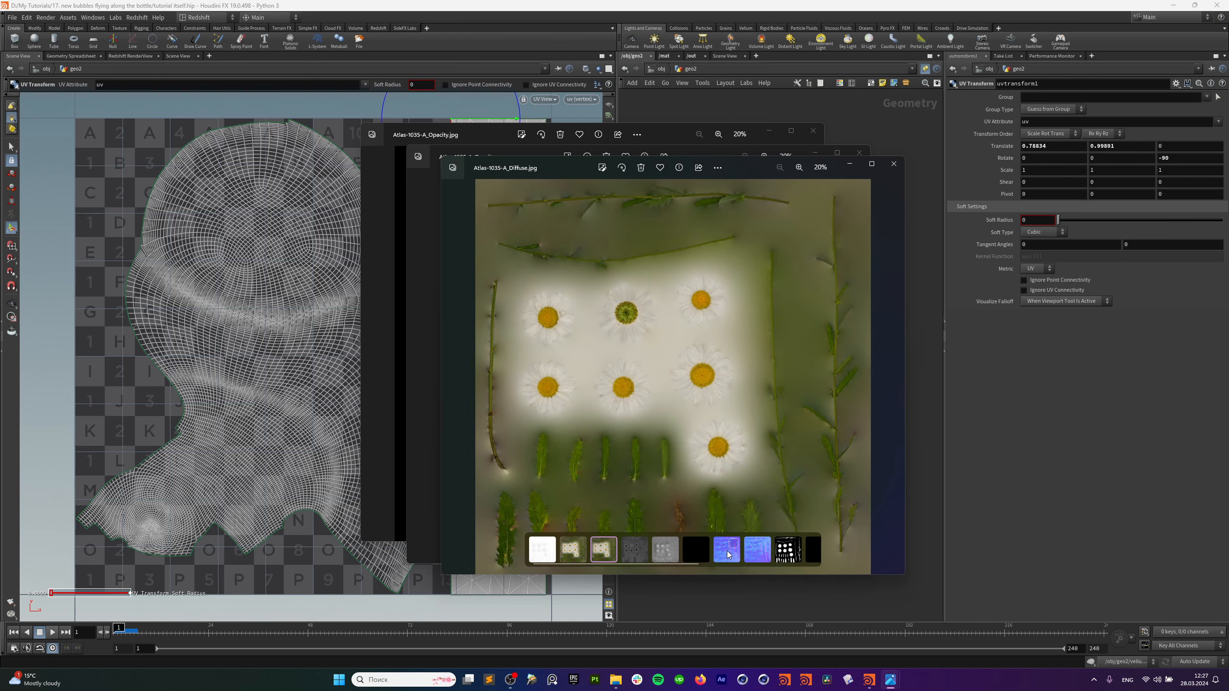
scroll(668, 552, "down", 3)
left_click(726, 556)
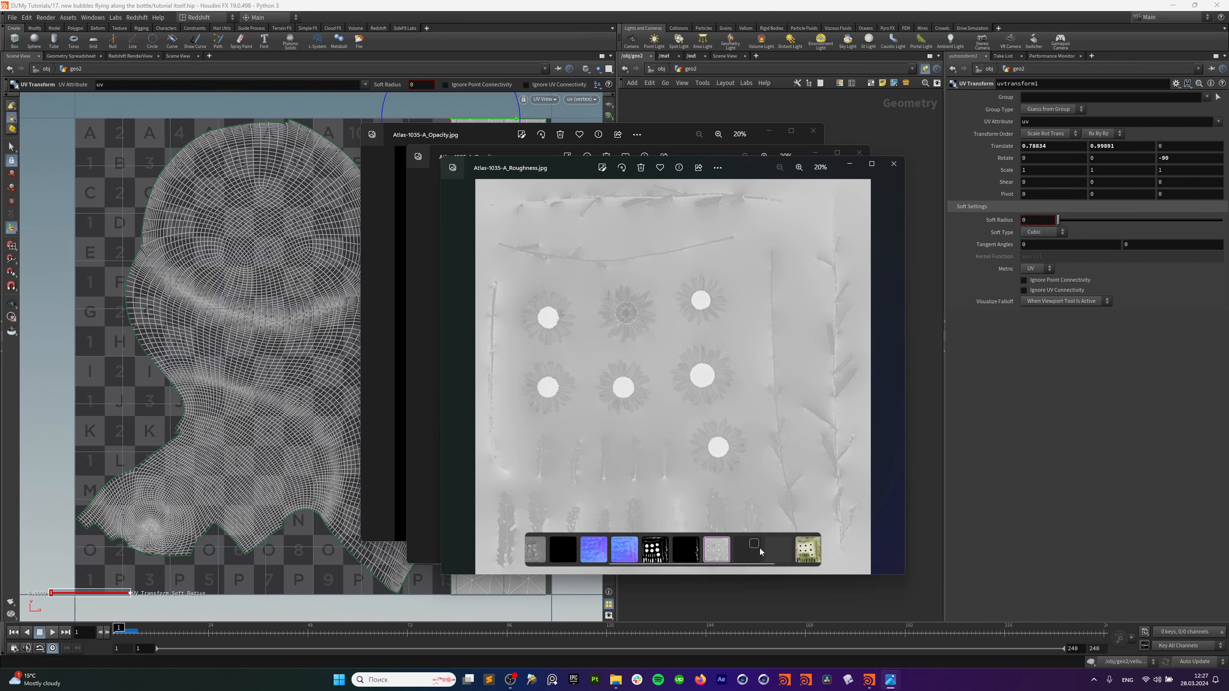
Close the roughness and both opacity image windows.
left_click(894, 164)
left_click(859, 153)
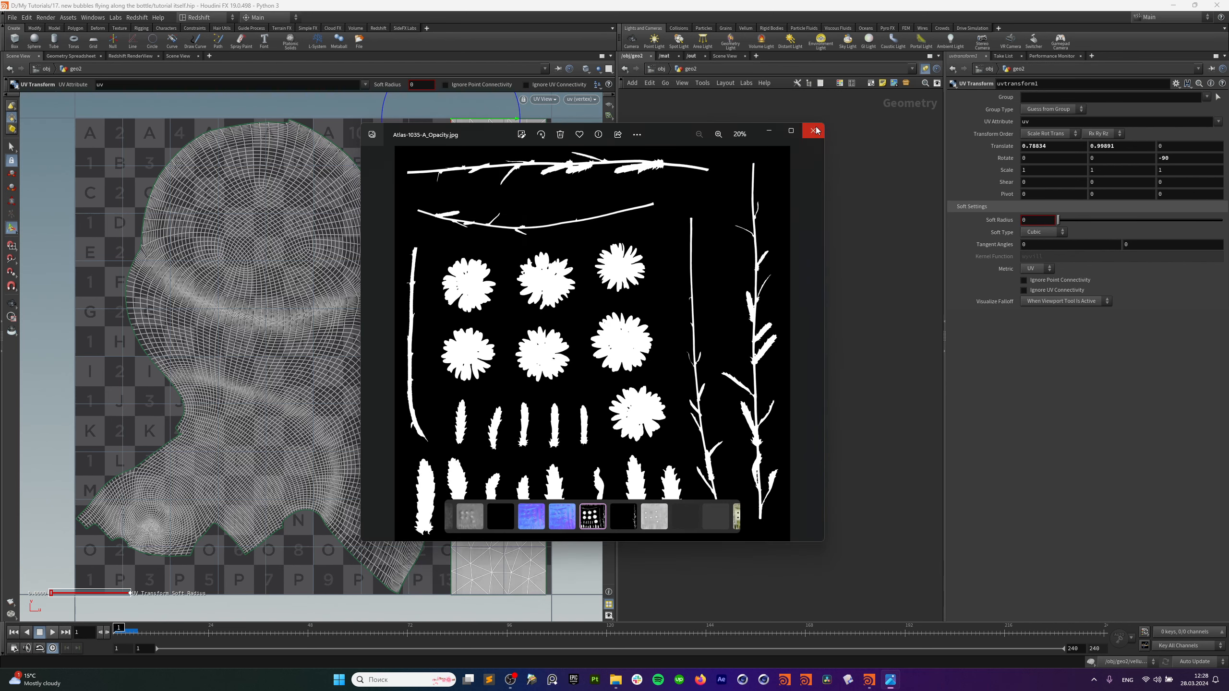
left_click(813, 131)
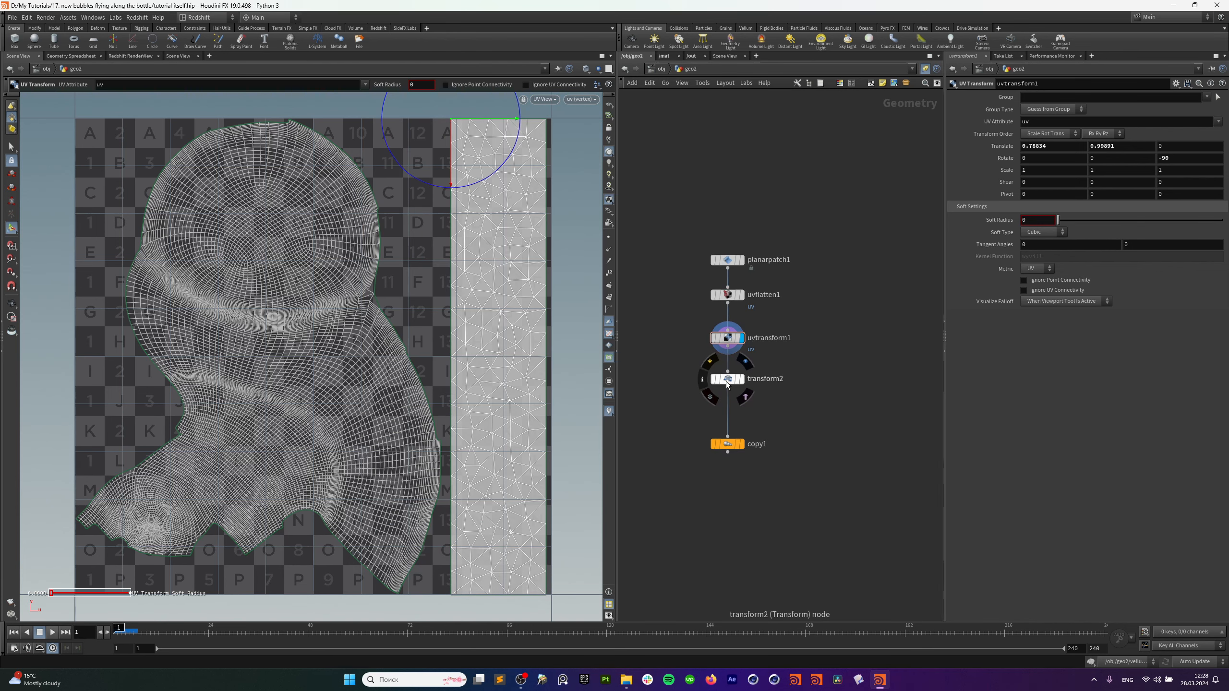
Display transform2 and view the single strip beside the mushroom in 3D perspective.
left_click(741, 380)
key("space+1")
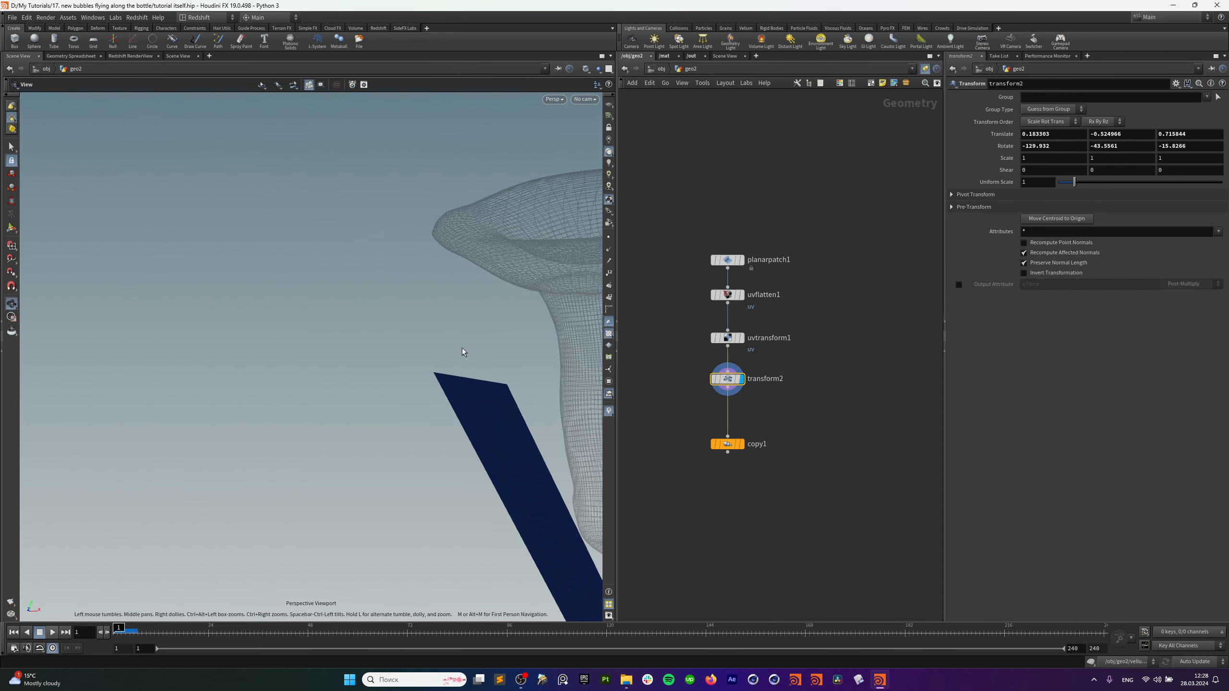
left_click_drag(533, 417, 357, 443, "alt")
Display copy1's stacked strips around the stem, test a Y move, then undo it.
left_click(738, 446)
left_click(741, 444)
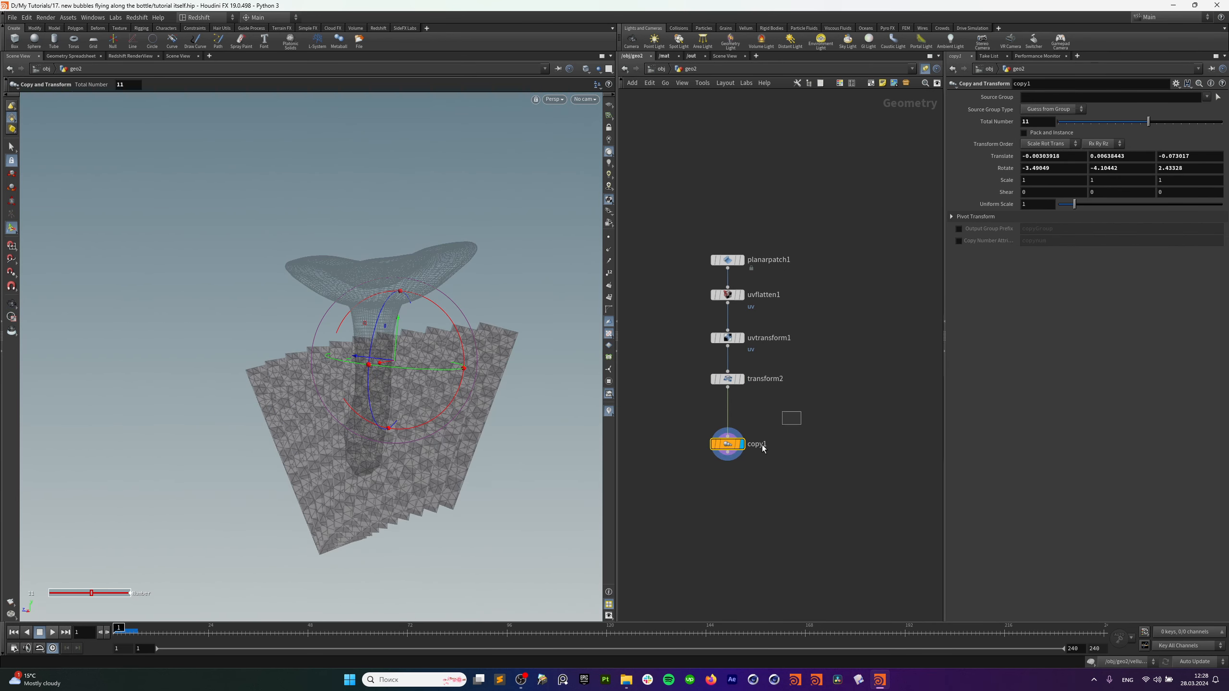
left_click_drag(336, 439, 450, 379, "alt")
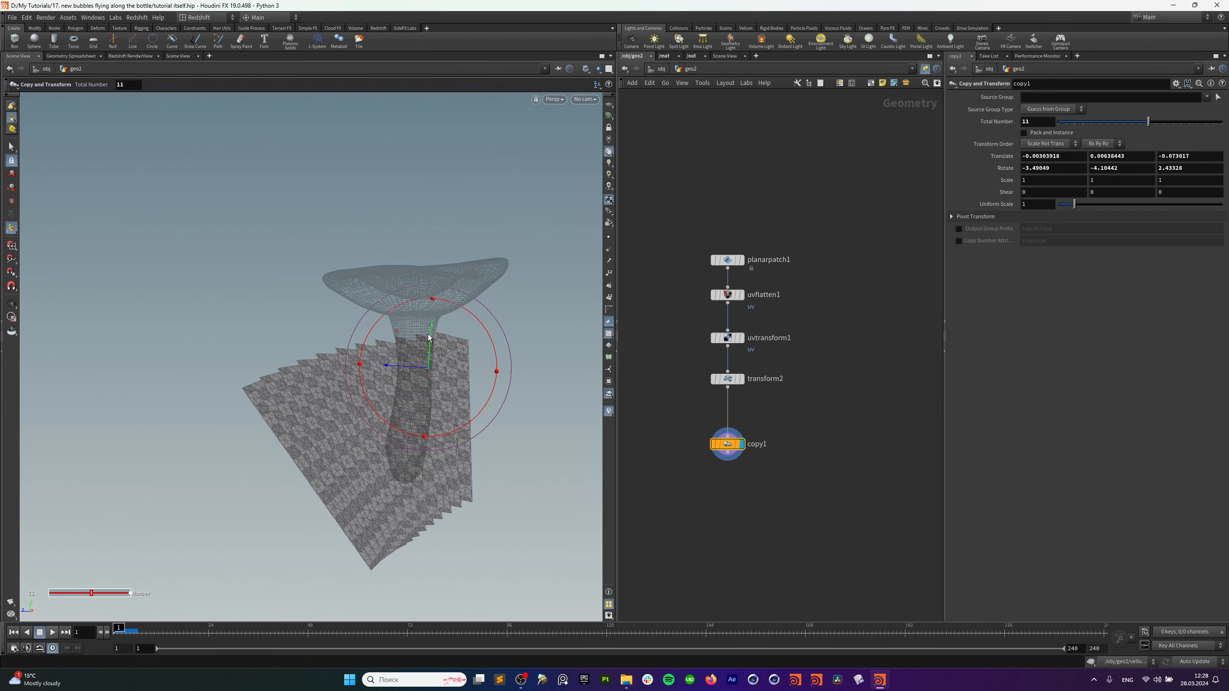
left_click_drag(429, 336, 422, 477)
key("ctrl+z")
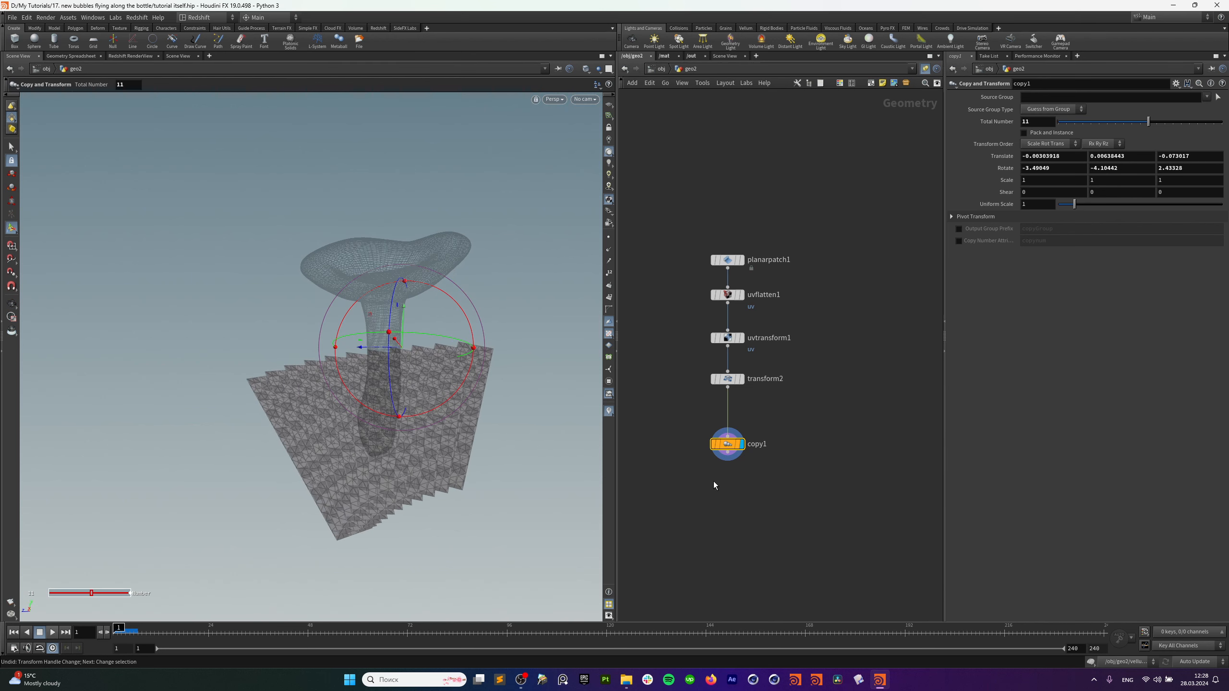
Frame the other node chains and bring up the add-node search.
middle_click_drag(745, 467, 782, 403)
scroll(783, 403, "down", 3)
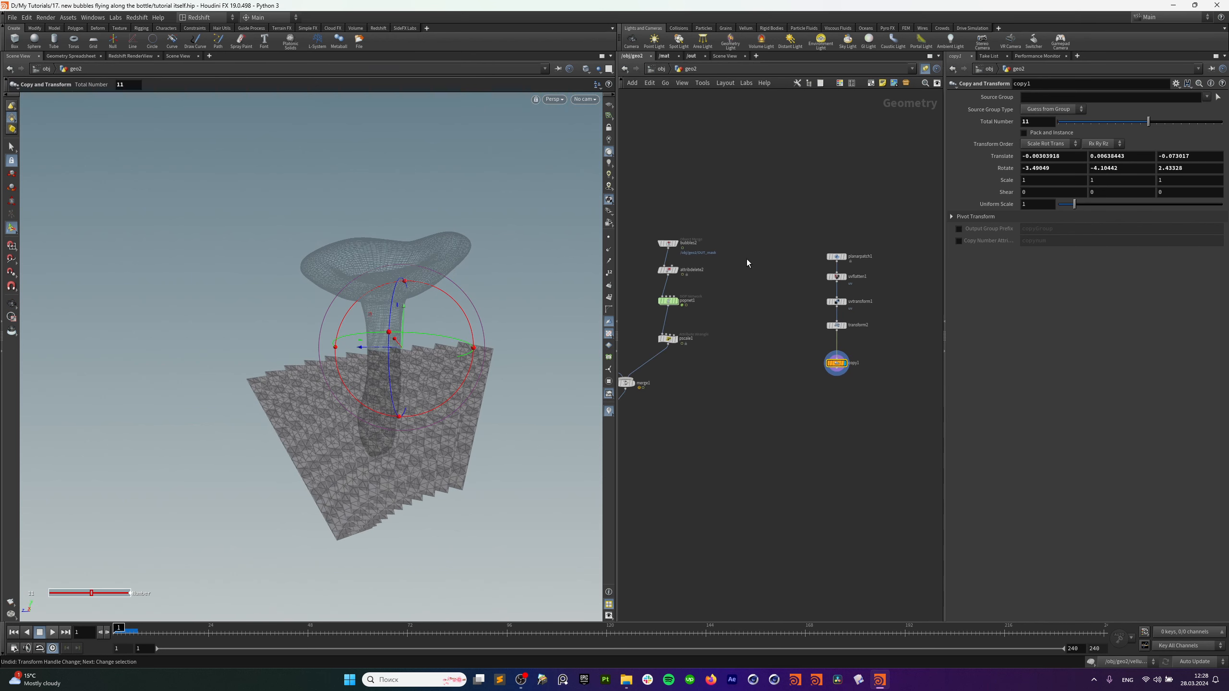
mouse_move(720, 360)
middle_mouse_down()
mouse_move(797, 309)
mouse_move(728, 341)
middle_mouse_up()
key("Tab")
Add a Vellum Configure Cloth node (vellumcloth2) below copy1 and display it.
type("ve clo")
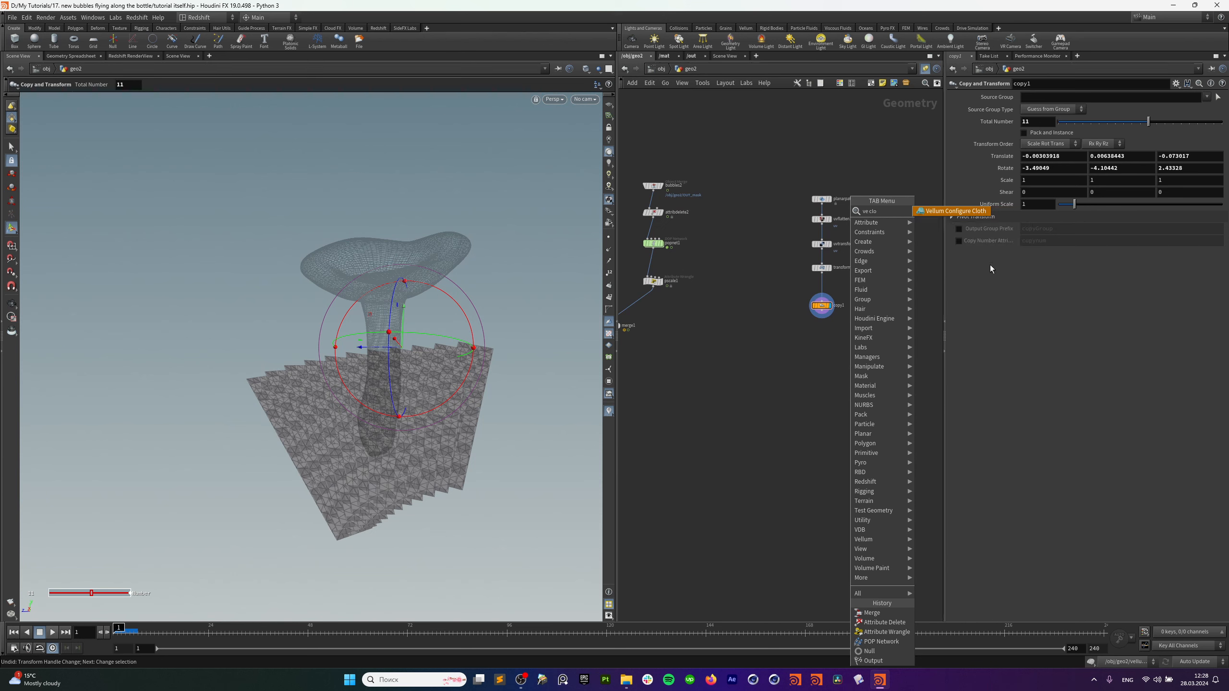
key("Return")
left_click(842, 346)
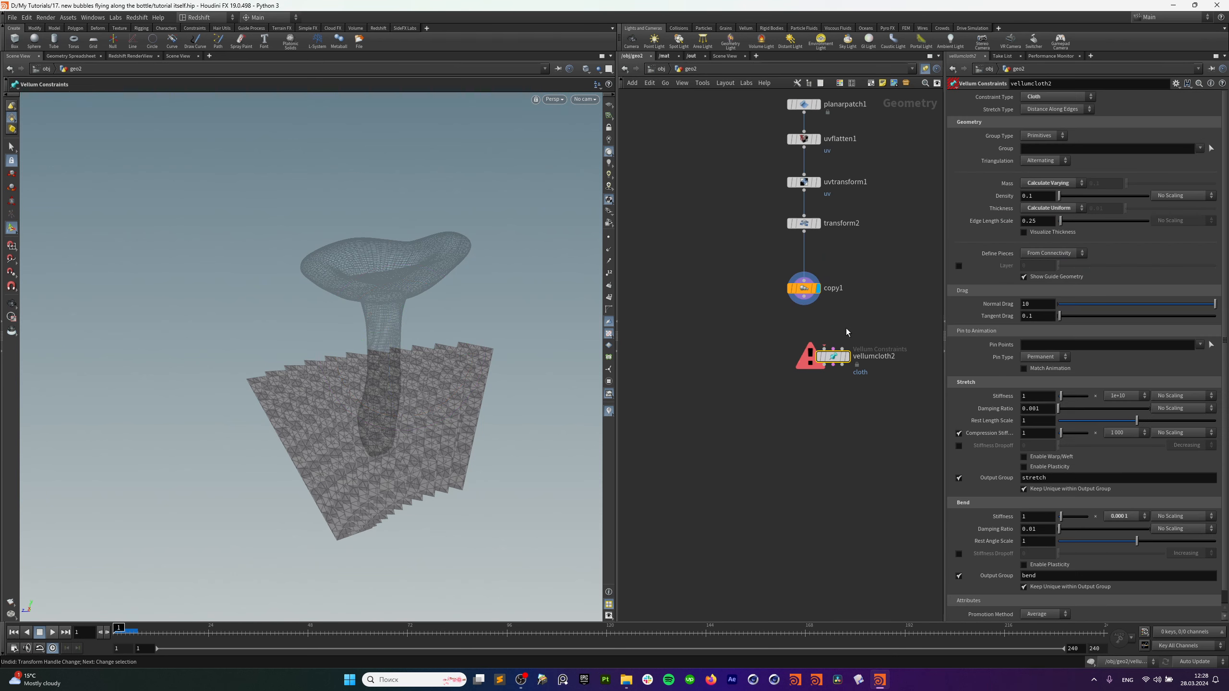
left_click_drag(804, 296, 824, 348)
left_click_drag(835, 356, 808, 361)
left_click(818, 367)
Inspect the cloth constraints, keeping Stretch Stiffness 1e+10 and Bend Stiffness 0.0001.
left_click_drag(477, 452, 414, 450, "alt")
key("Return")
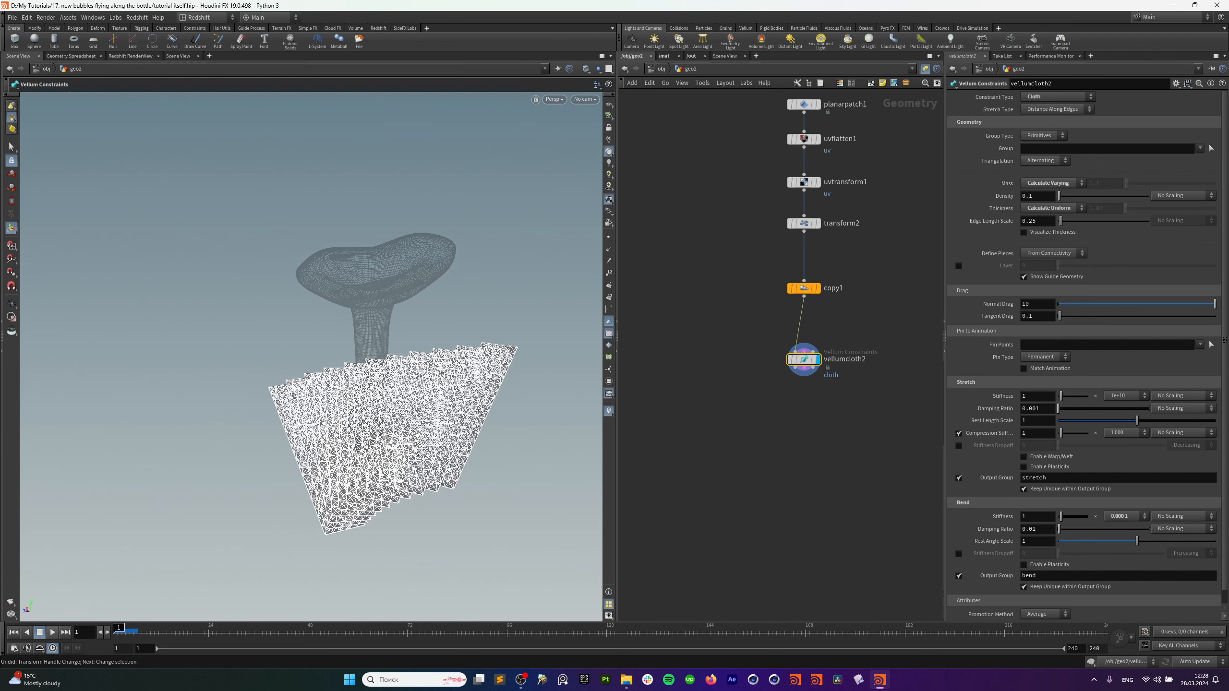
left_click(1122, 396)
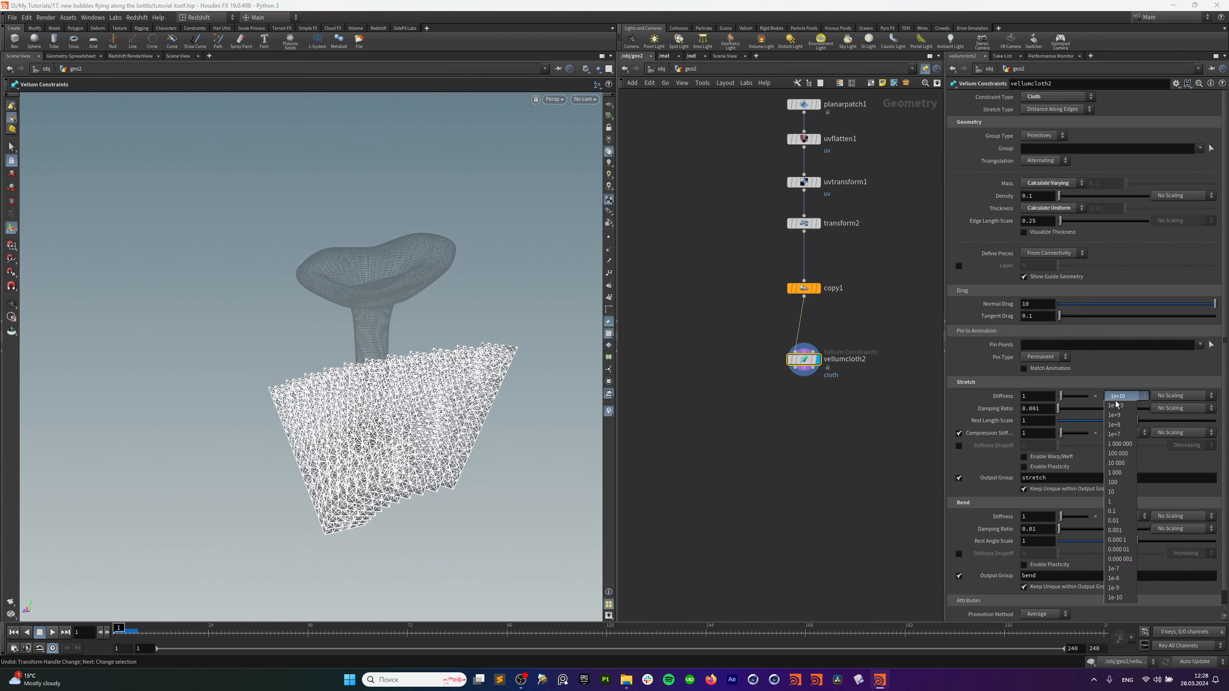
left_click(1124, 405)
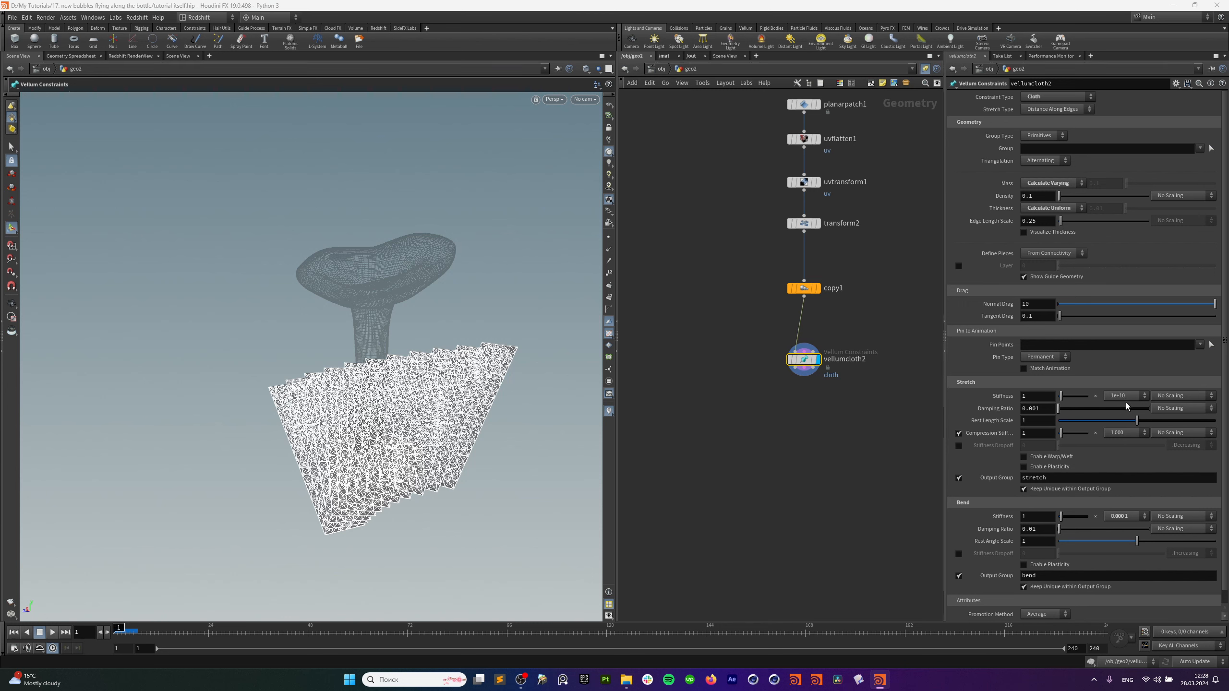
left_click(1127, 517)
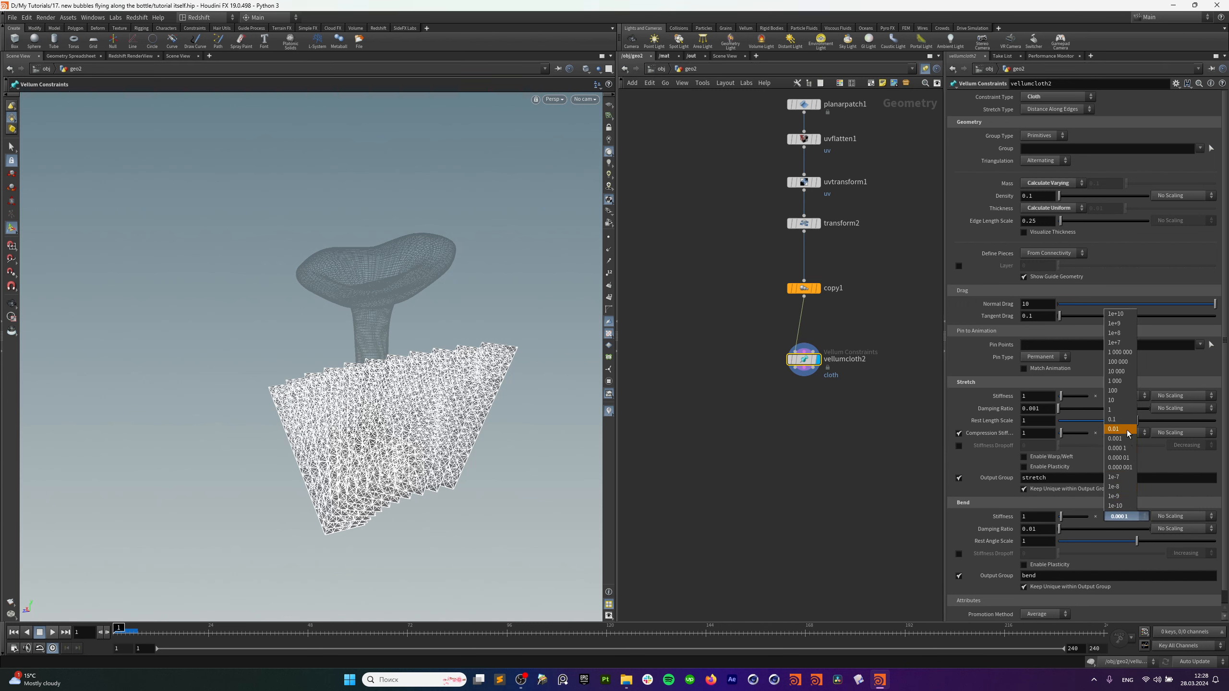
left_click(765, 506)
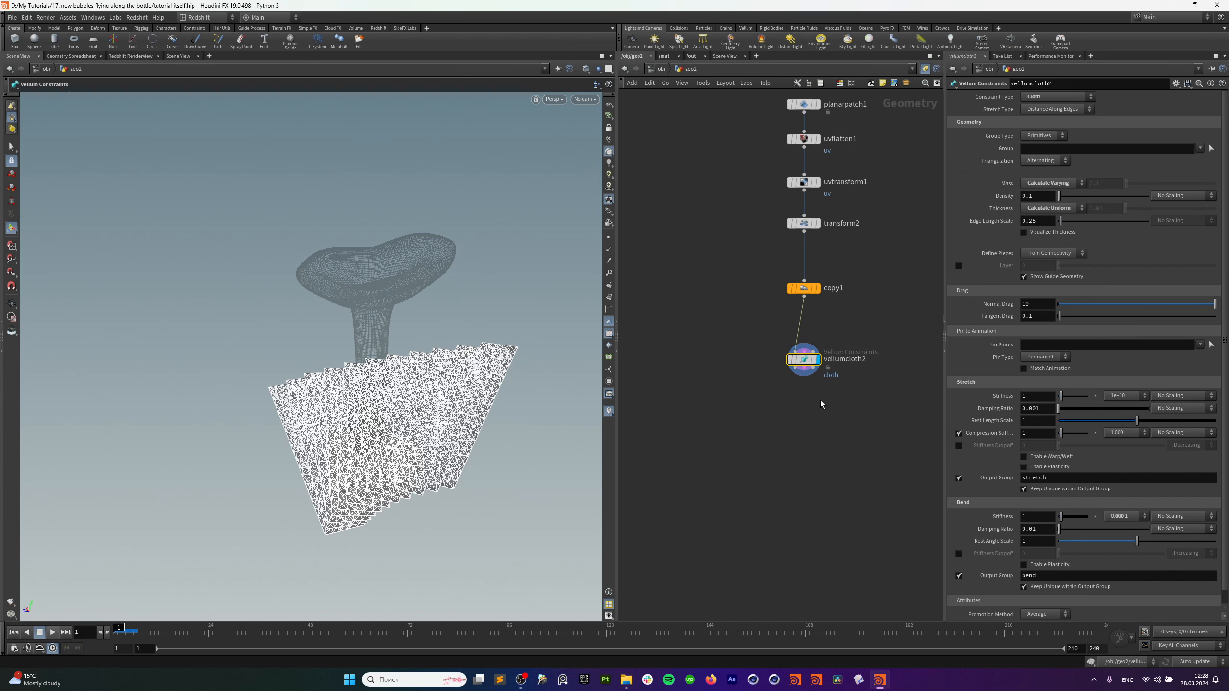
left_click(809, 405)
Find the bubbles vellum chain and copy the vellumsolver1 node.
key("Tab")
left_click(778, 422)
scroll(736, 435, "down", 4)
middle_click_drag(724, 447, 914, 379)
scroll(796, 403, "down", 5)
middle_click_drag(764, 438, 936, 348)
scroll(855, 436, "up", 4)
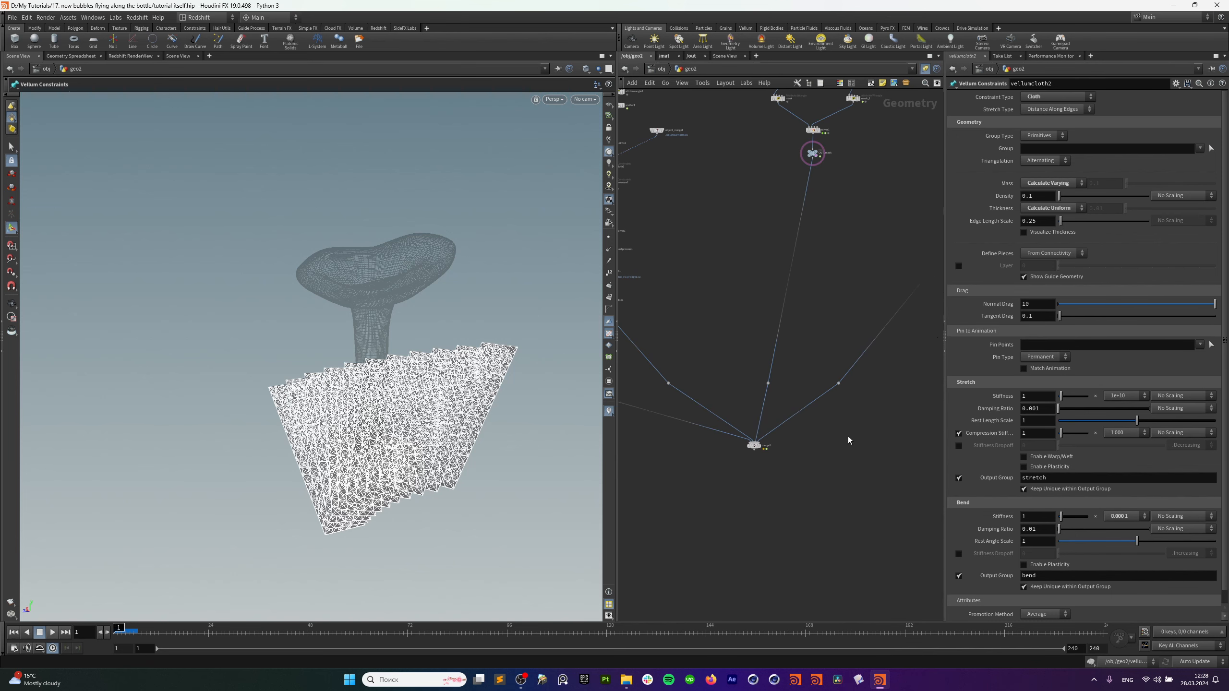
middle_click_drag(767, 358, 933, 486)
left_click(760, 362)
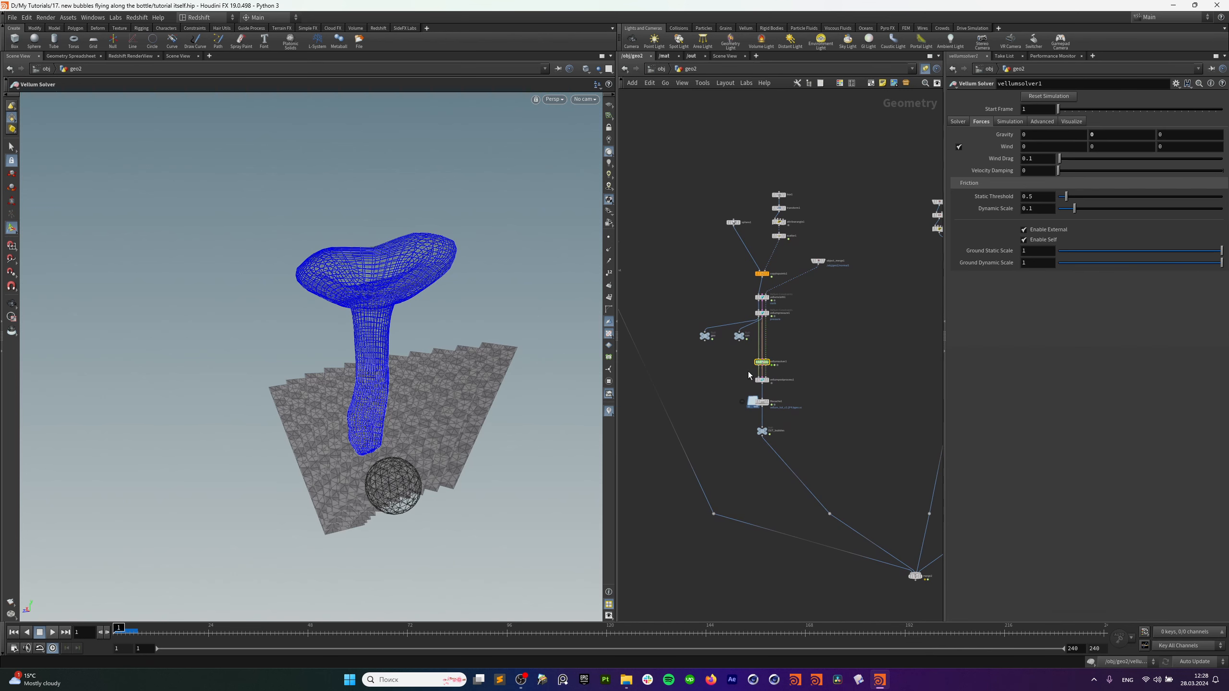
key("ctrl+c")
Cut vellumsolver2's old wires, connect vellumcloth2's three outputs into it, and display it.
scroll(889, 371, "down", 4)
middle_click_drag(880, 376, 675, 391)
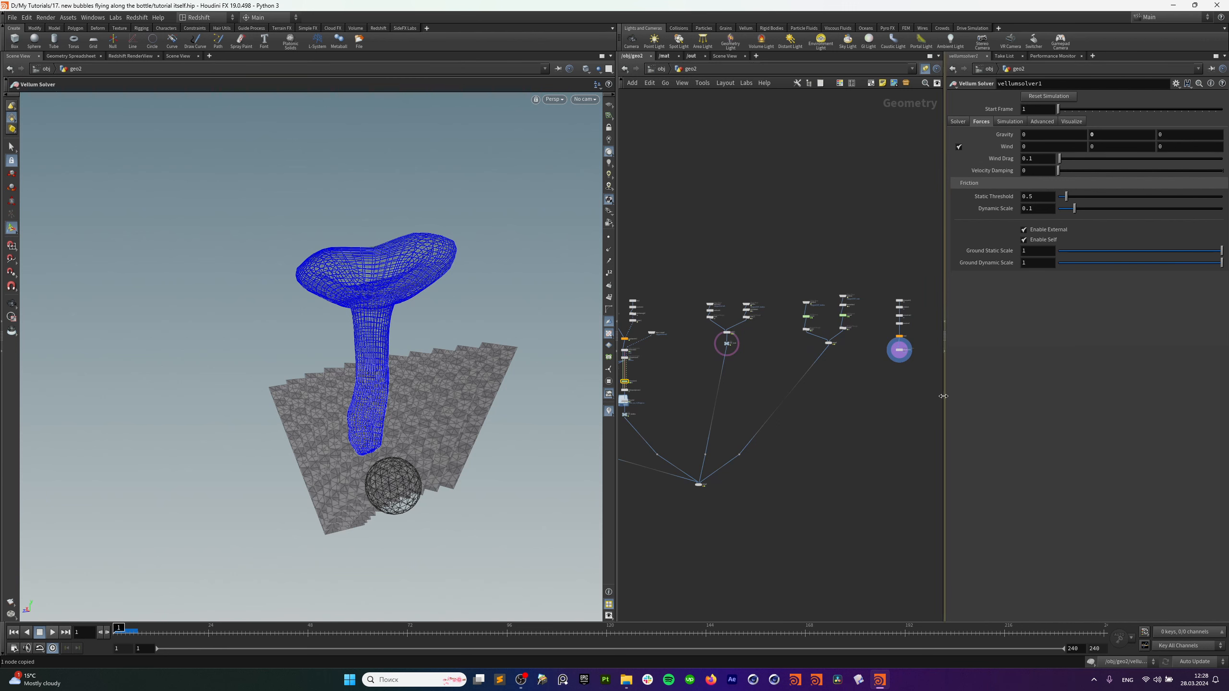
middle_click_drag(868, 407, 800, 431)
scroll(793, 411, "up", 4)
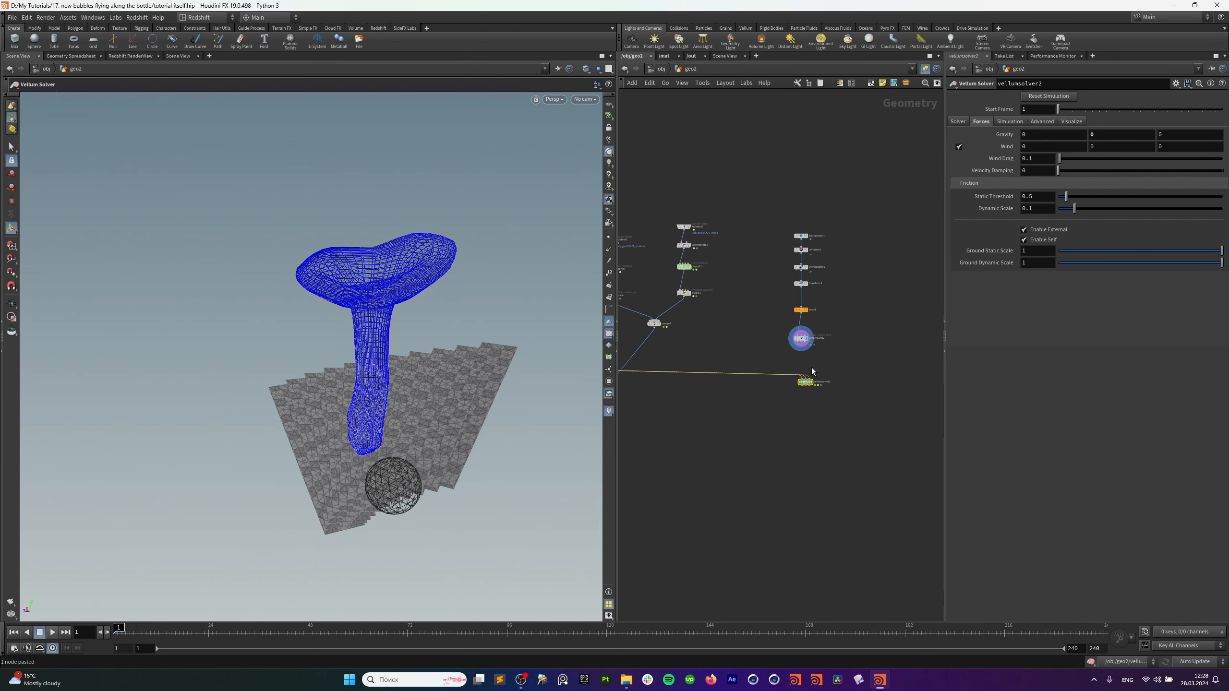
key("y")
left_click_drag(792, 363, 762, 387)
scroll(784, 387, "up", 4)
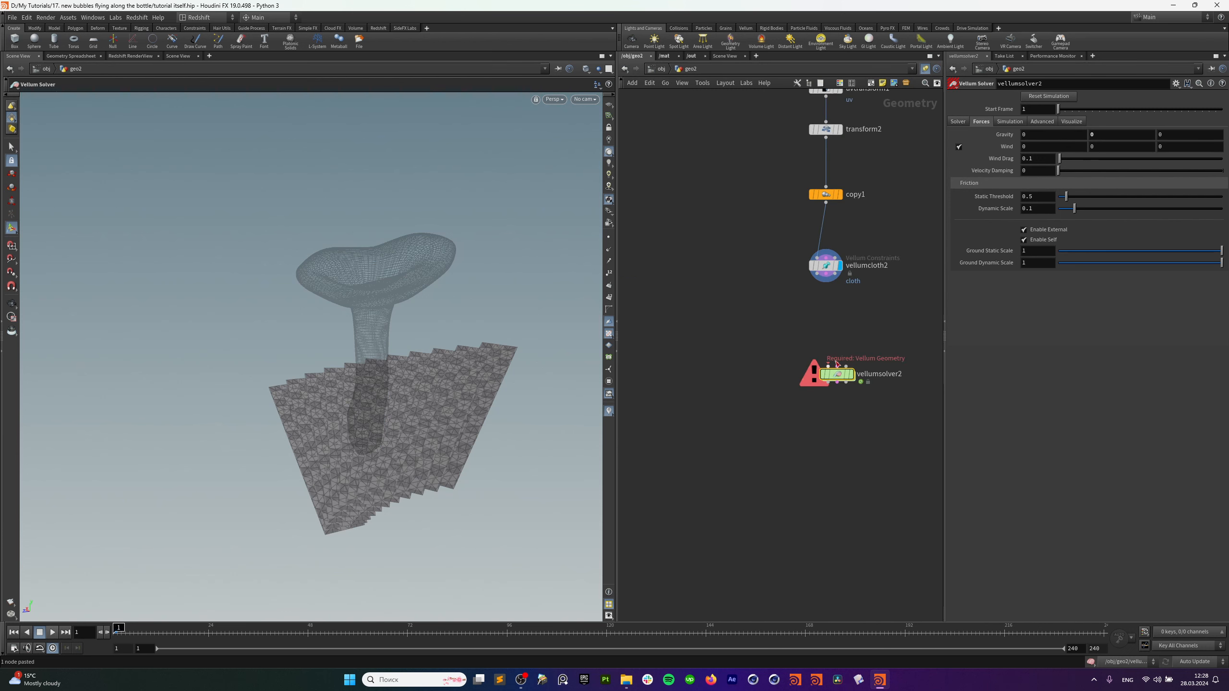
middle_click_drag(830, 306, 774, 331)
left_click_drag(765, 307, 782, 361)
left_click(796, 399)
Delete vellumsource1 inside vellumsolver2, return to geo2, and play the cloth sim to frame 37.
double_click(771, 364)
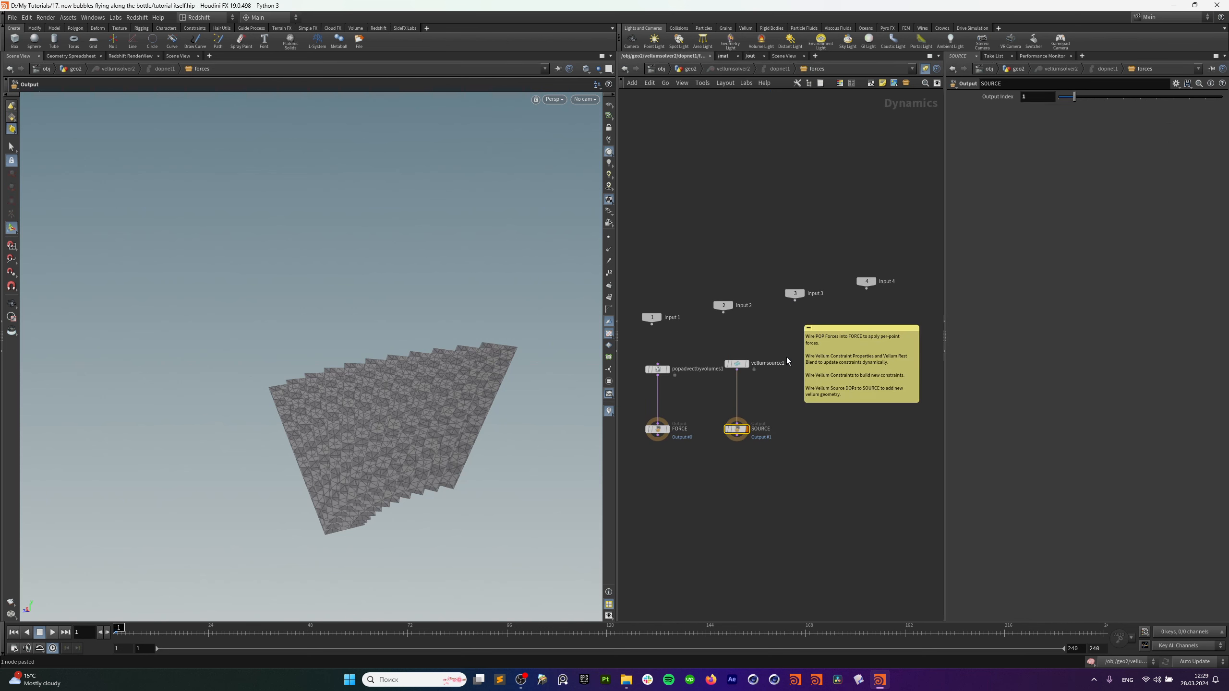
key("Delete")
middle_click_drag(783, 360, 859, 352)
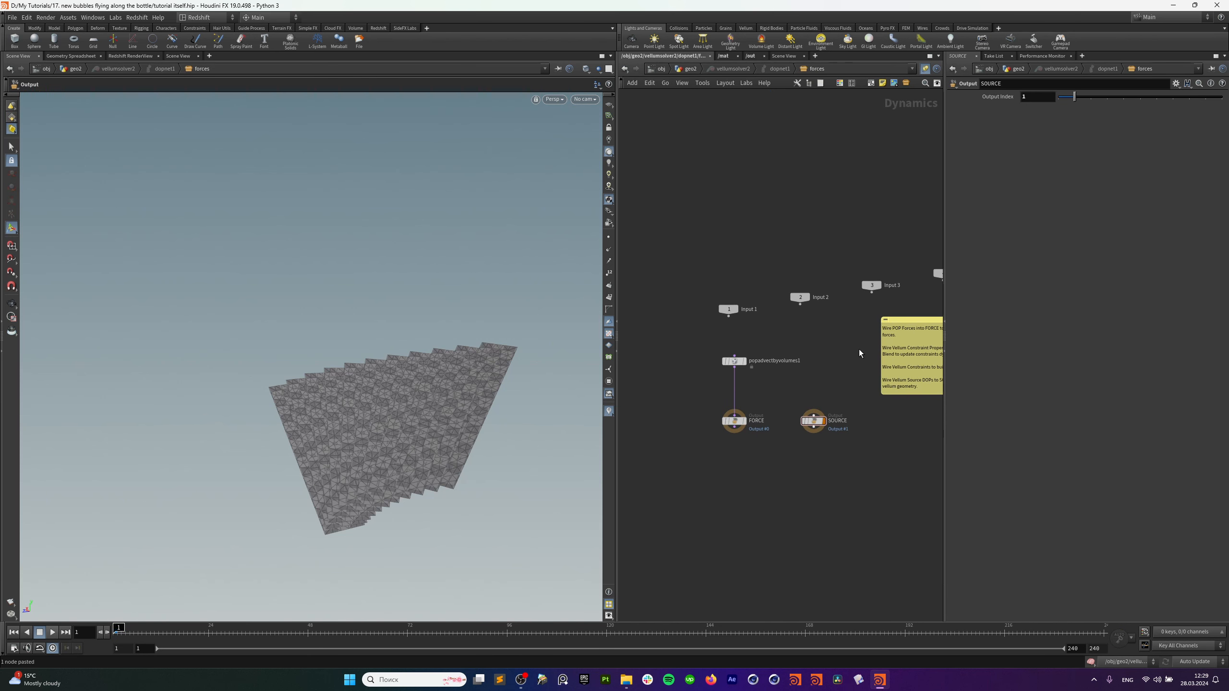
scroll(770, 389, "up", 1)
left_click(719, 356)
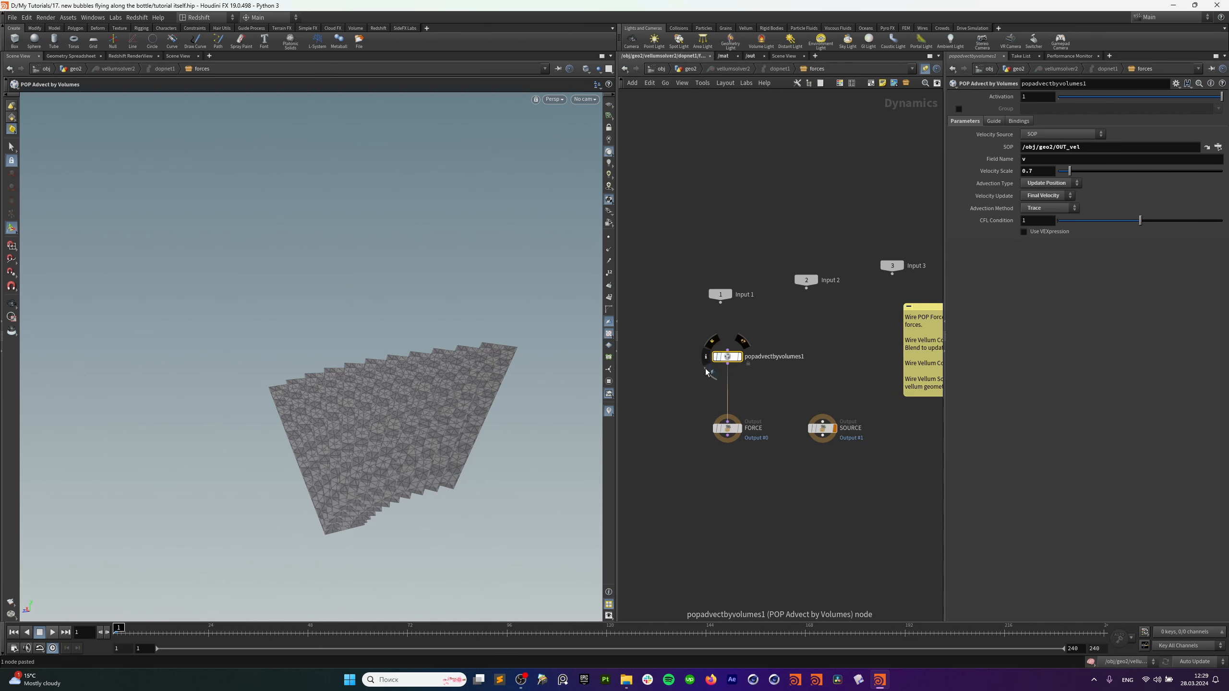
left_click(687, 69)
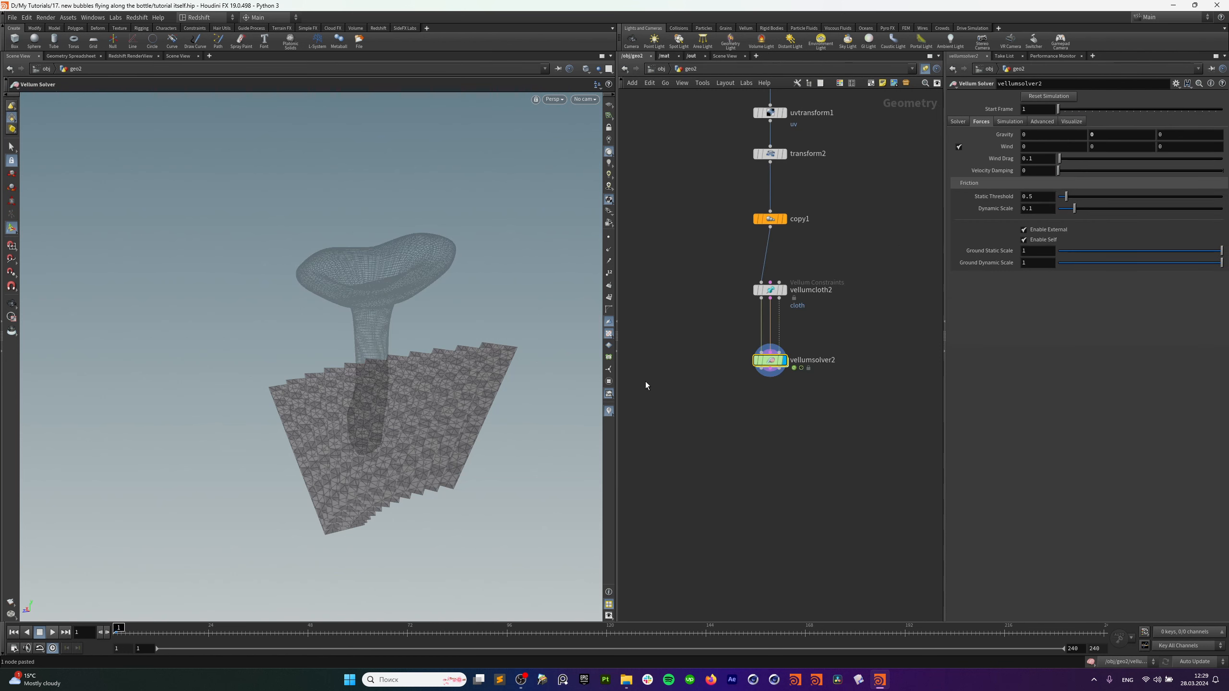
left_click(54, 633)
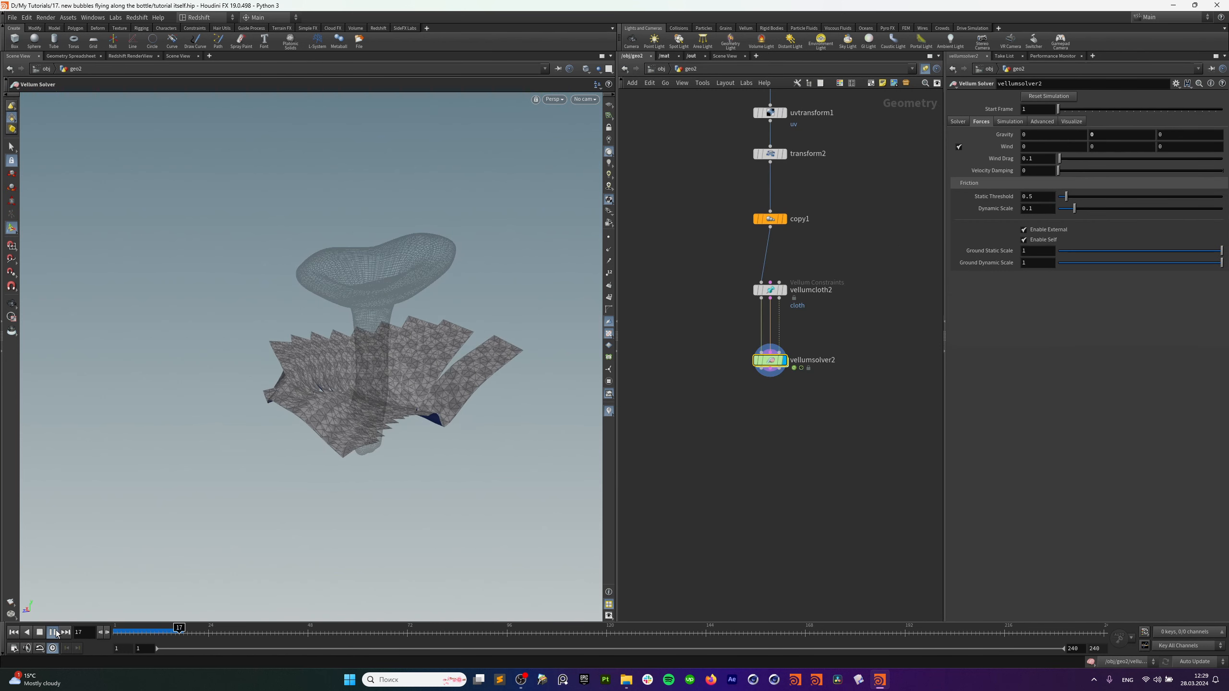
left_click(57, 631)
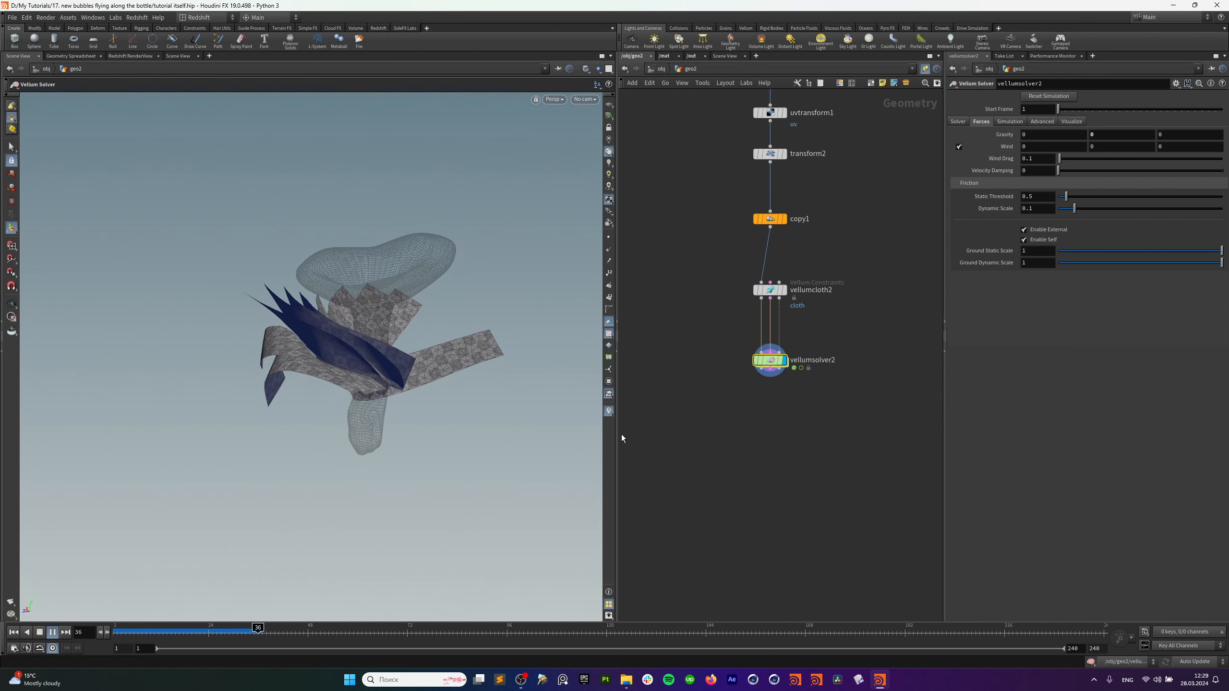
Copy the mushroom Object Merge node, undoing a misplaced paste.
scroll(705, 341, "down", 2)
middle_click_drag(636, 186, 874, 370)
left_click_drag(706, 293, 665, 331)
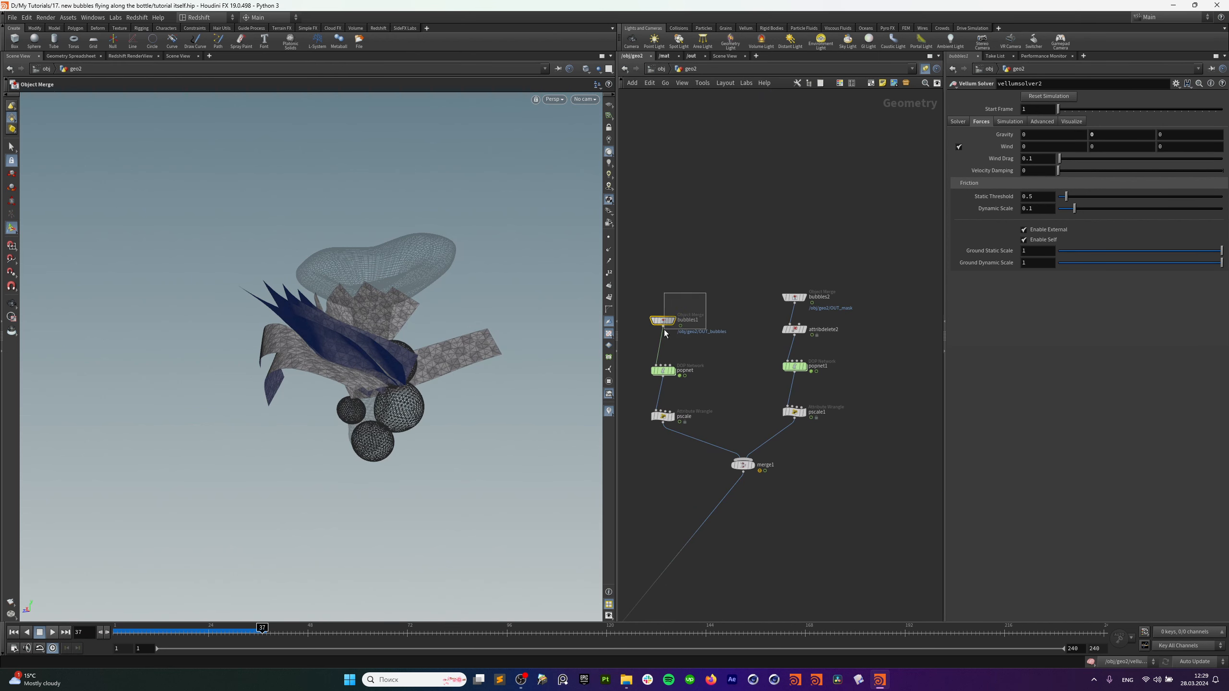
middle_click_drag(745, 340, 911, 343)
middle_click_drag(654, 358, 858, 358)
left_click(696, 331)
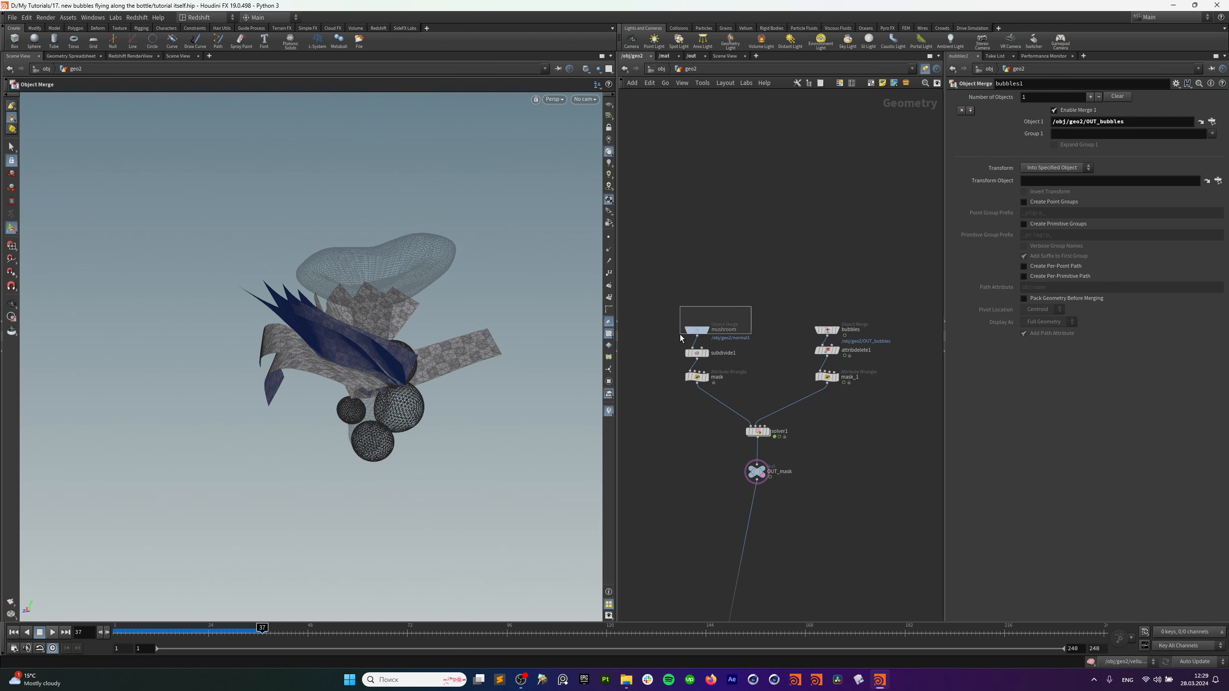
key("ctrl+c")
key("ctrl+v")
key("ctrl+z")
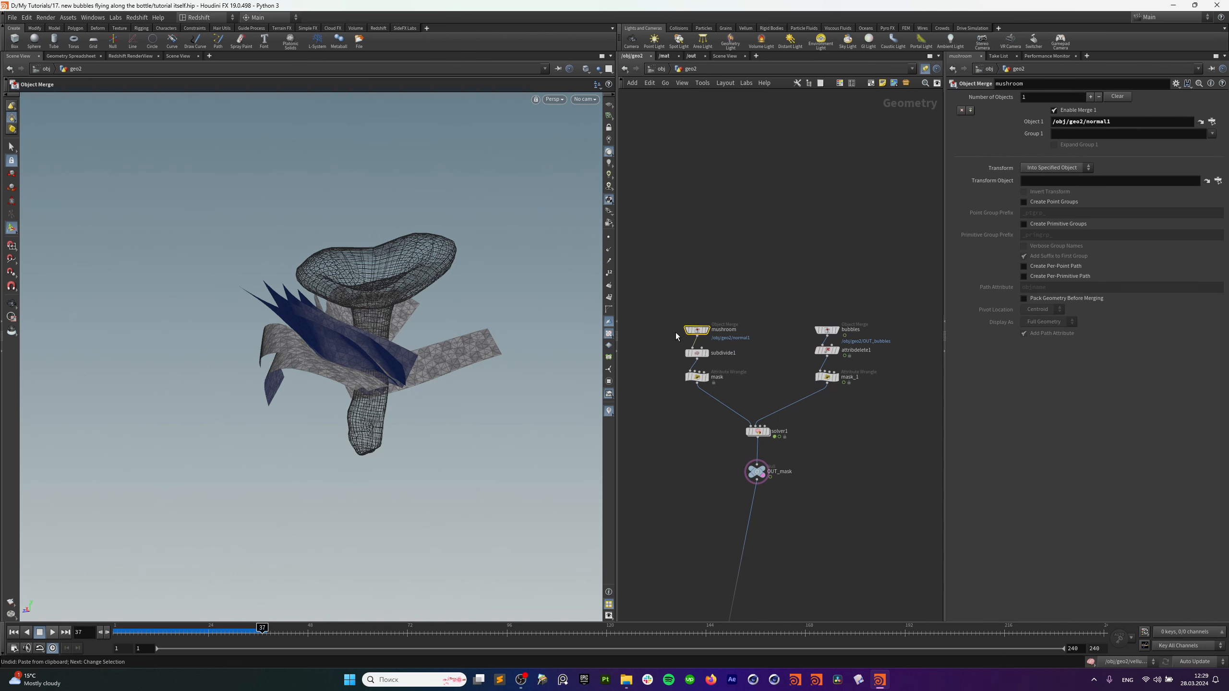
key("ctrl+c")
Paste it as mushroom1 by the cloth chain, wire it into vellumcloth2's third input, and rewind.
middle_click_drag(765, 374, 598, 359)
middle_click_drag(870, 495, 716, 490)
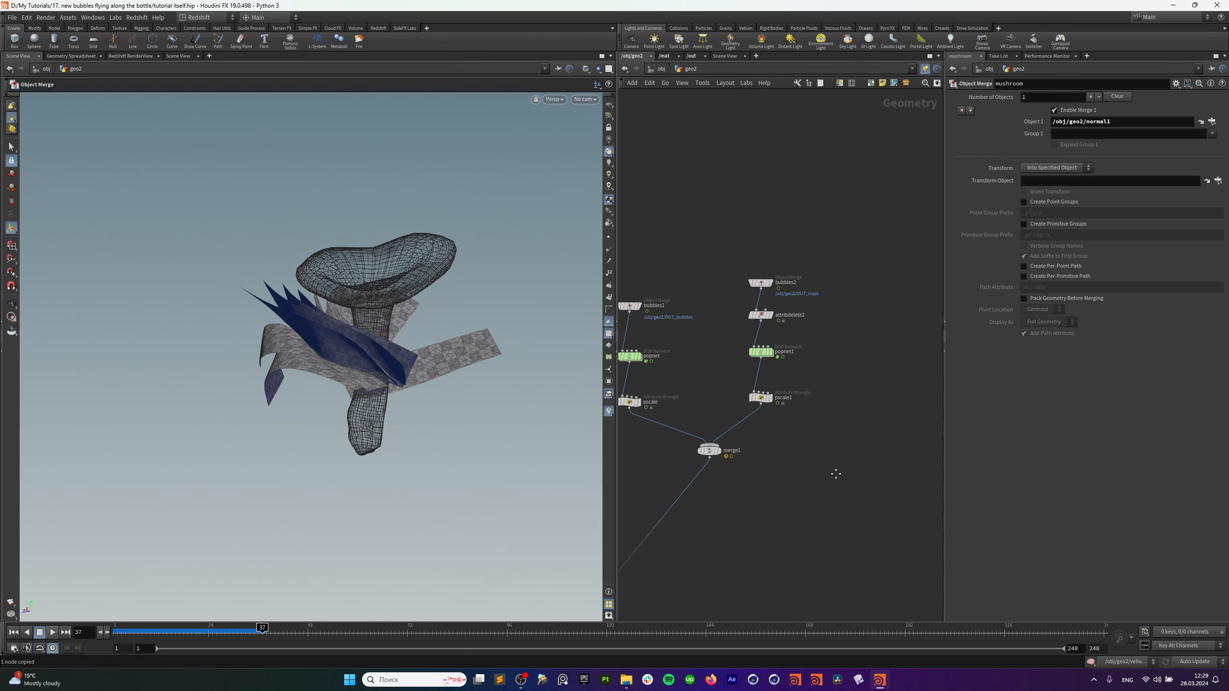
middle_click_drag(837, 472, 651, 474)
left_click(888, 416)
key("ctrl+v")
scroll(858, 439, "up", 3)
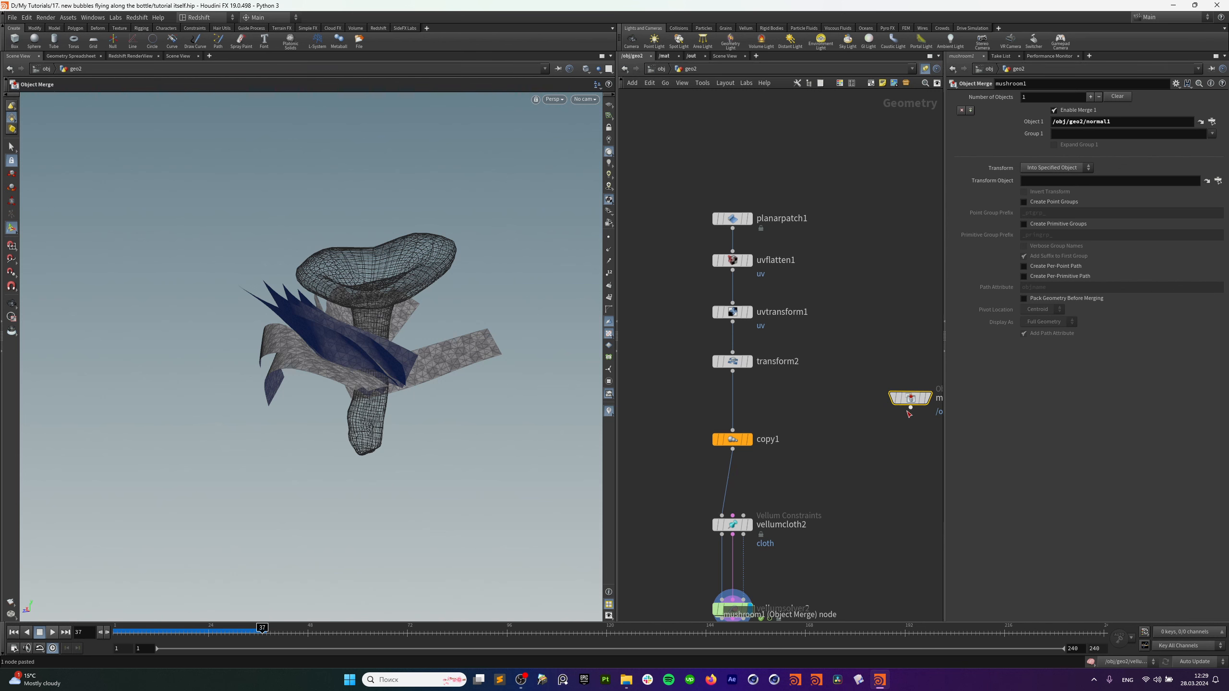
left_click_drag(910, 409, 743, 515)
middle_click_drag(702, 531, 693, 446)
left_click_drag(676, 483, 759, 549)
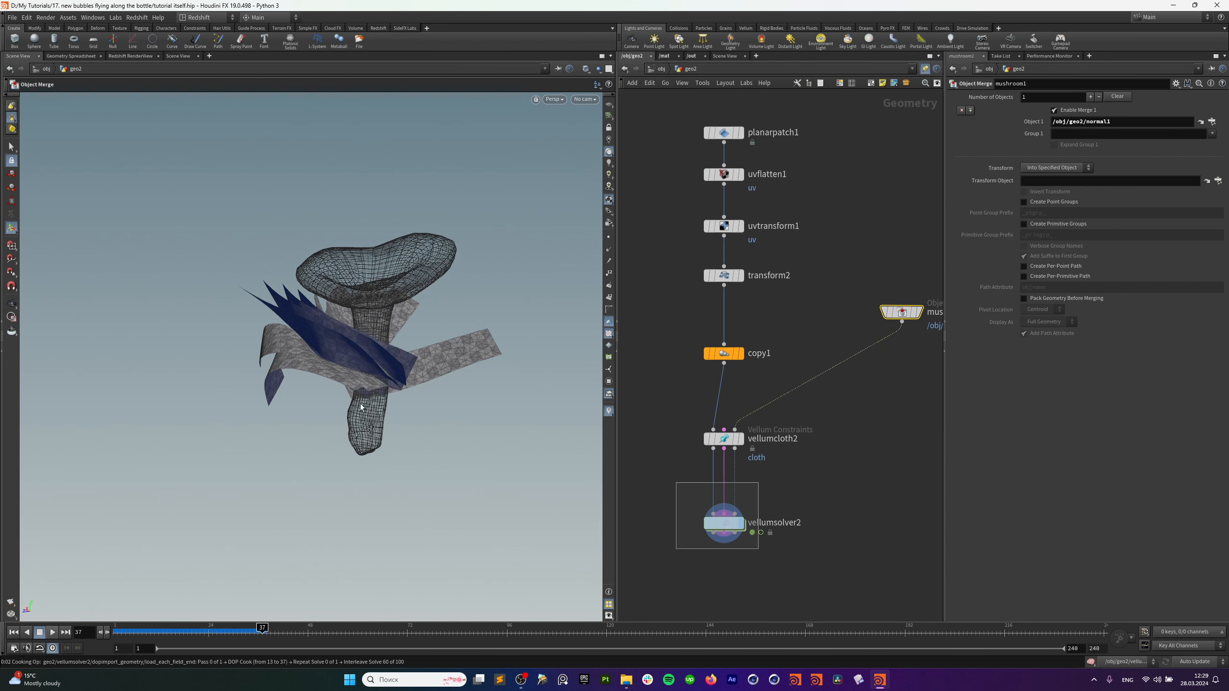
left_click(13, 632)
Nudge the mushroom1 node lower and try moving copy1, undoing that move.
left_click_drag(423, 439, 422, 477, "alt")
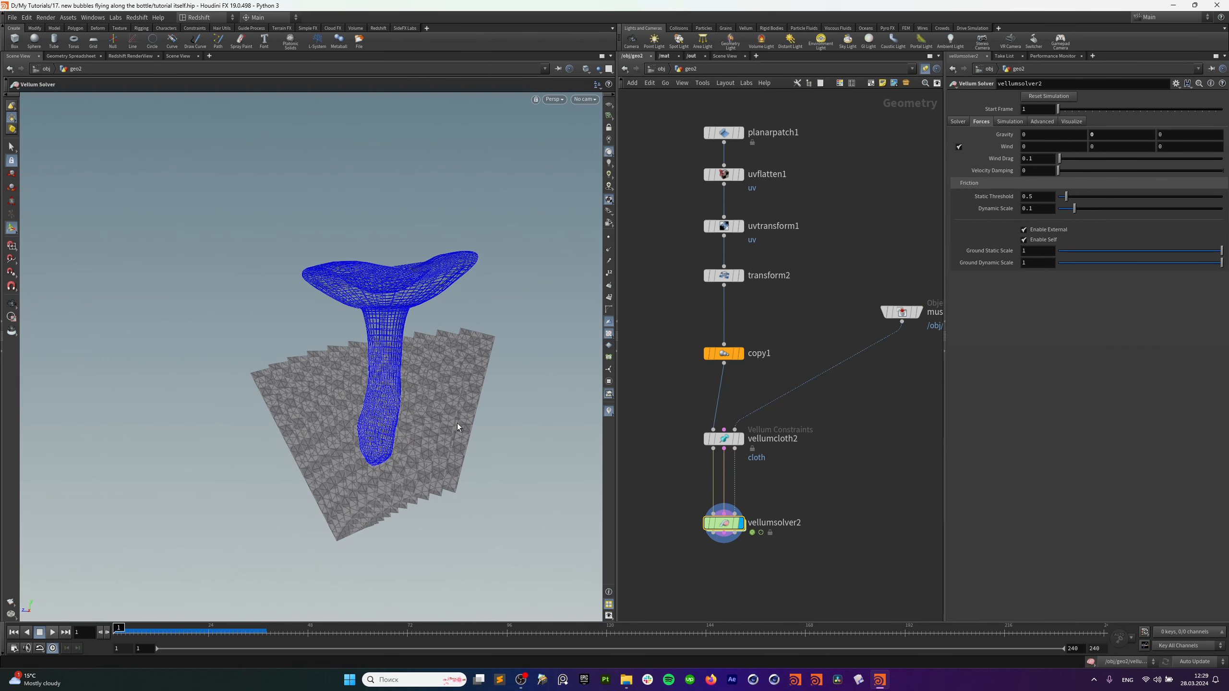
left_click_drag(521, 406, 438, 425, "alt")
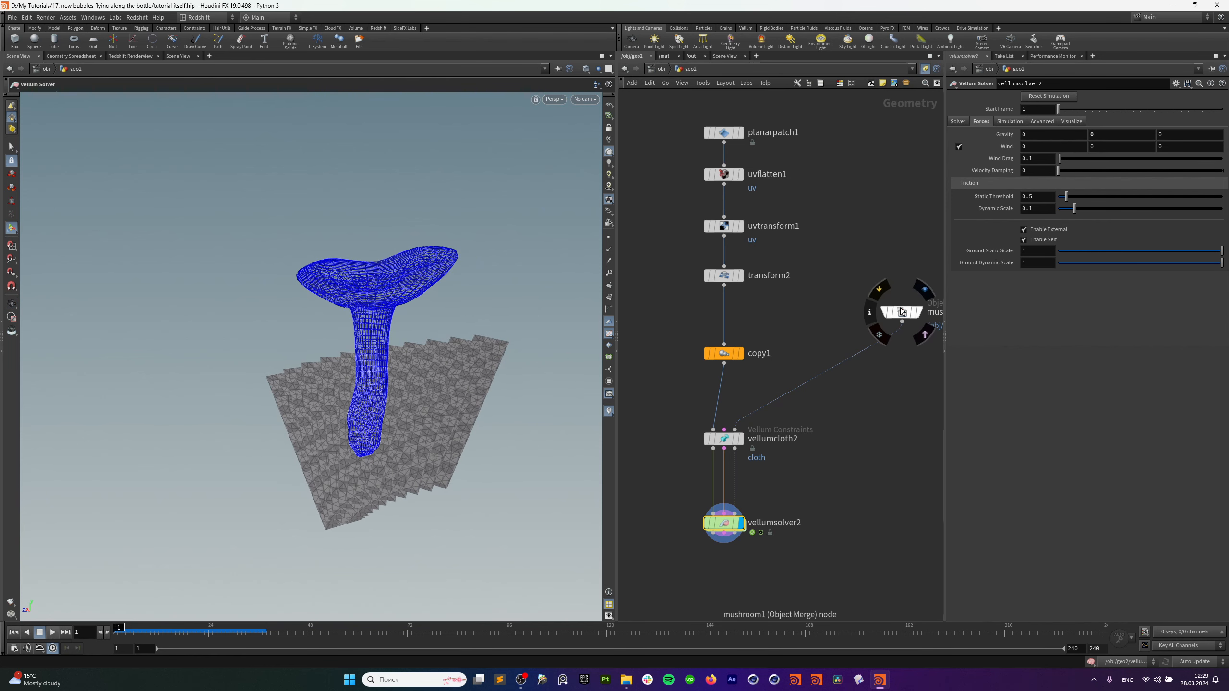
left_click_drag(901, 308, 901, 327)
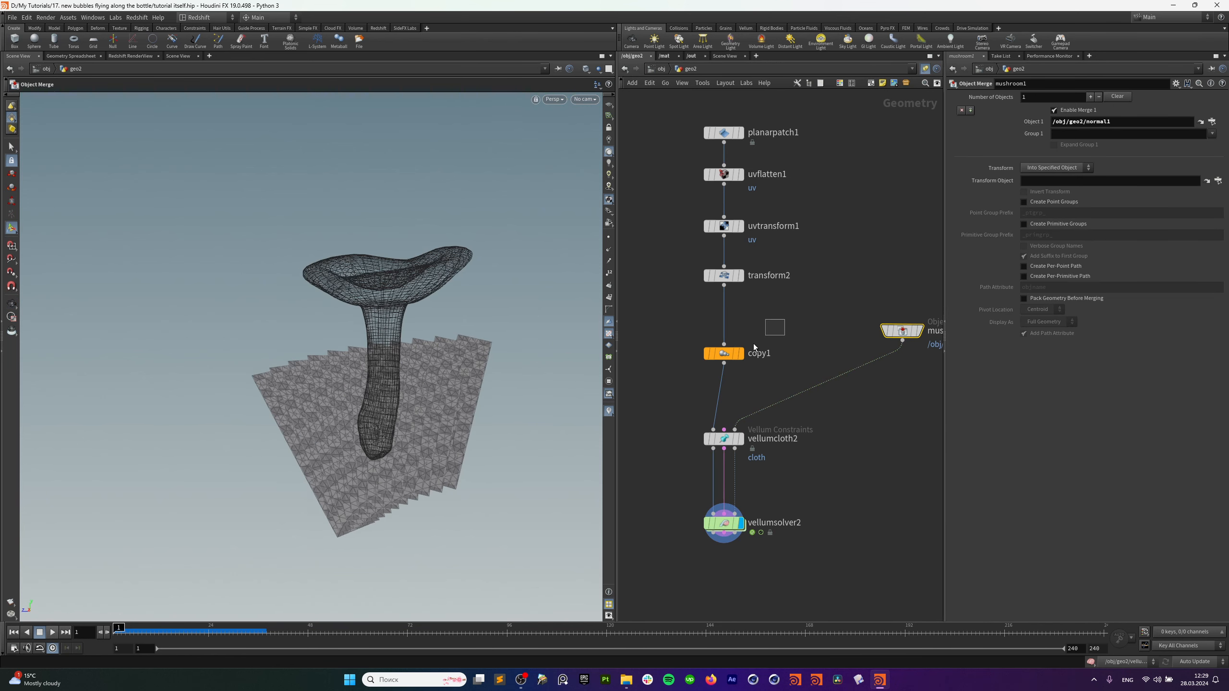
left_click(711, 356)
left_click_drag(432, 361, 454, 395, "alt")
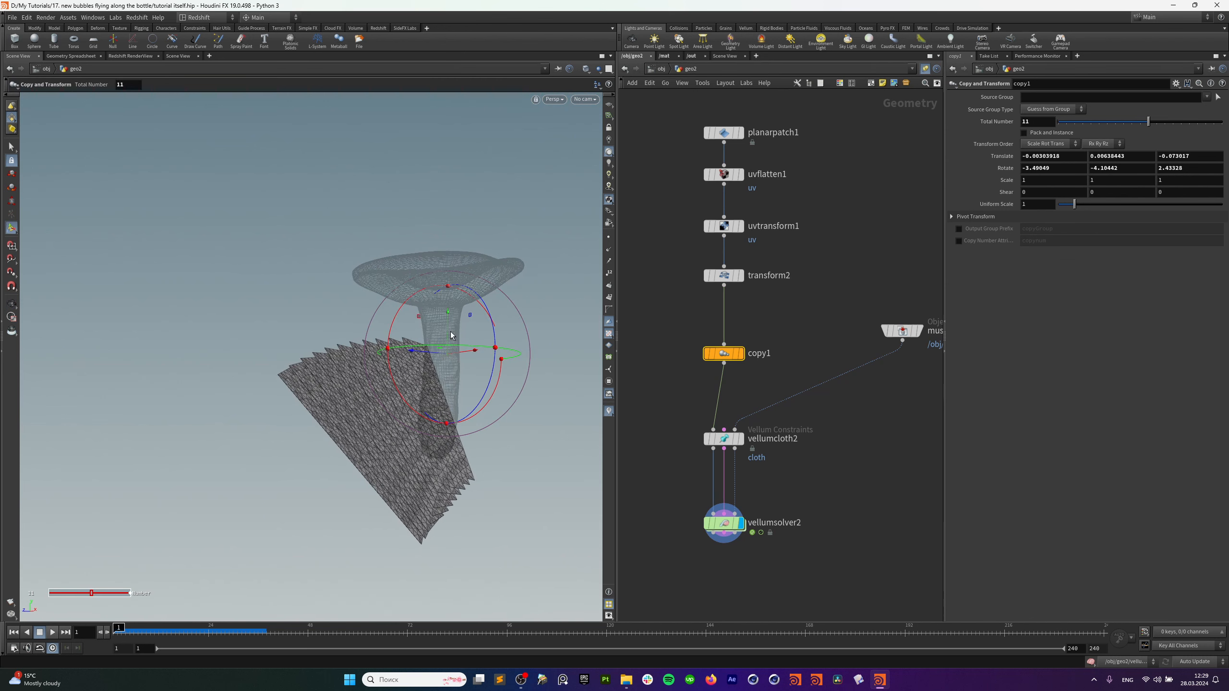
left_click_drag(446, 320, 446, 320)
key("ctrl+z")
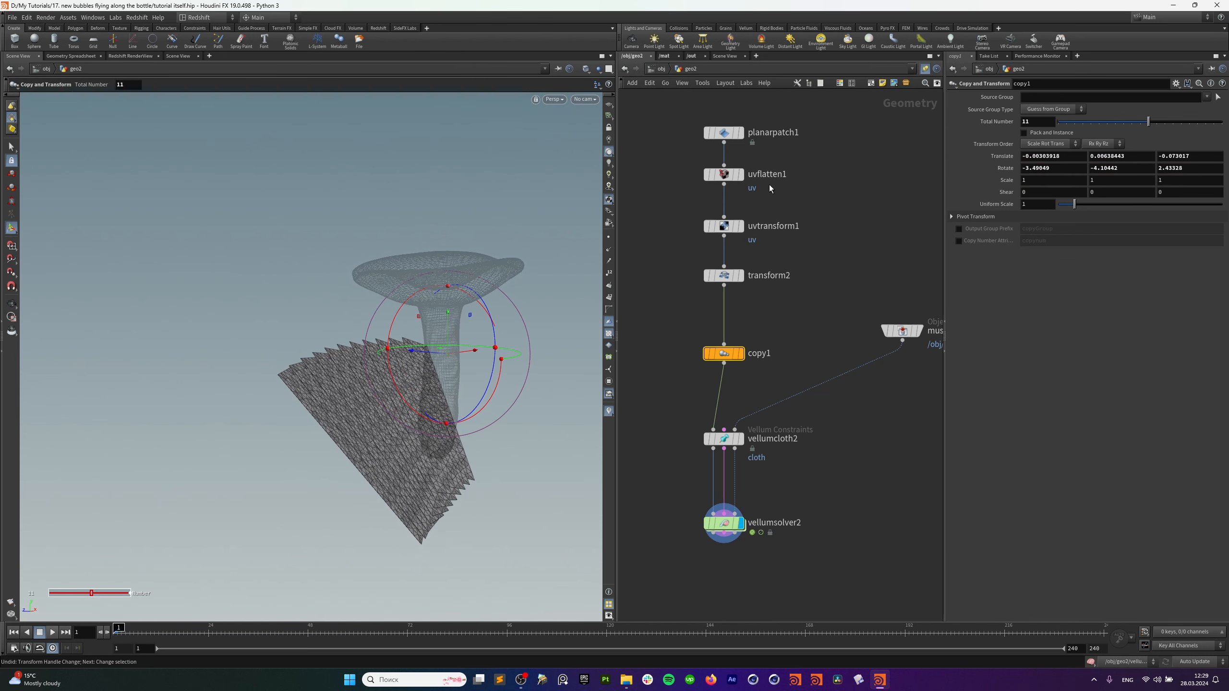
Move transform2's cloth stack to about 0.10, -0.71, 0.74 and replay the simulation.
left_click_drag(809, 110, 683, 152)
left_click(724, 275)
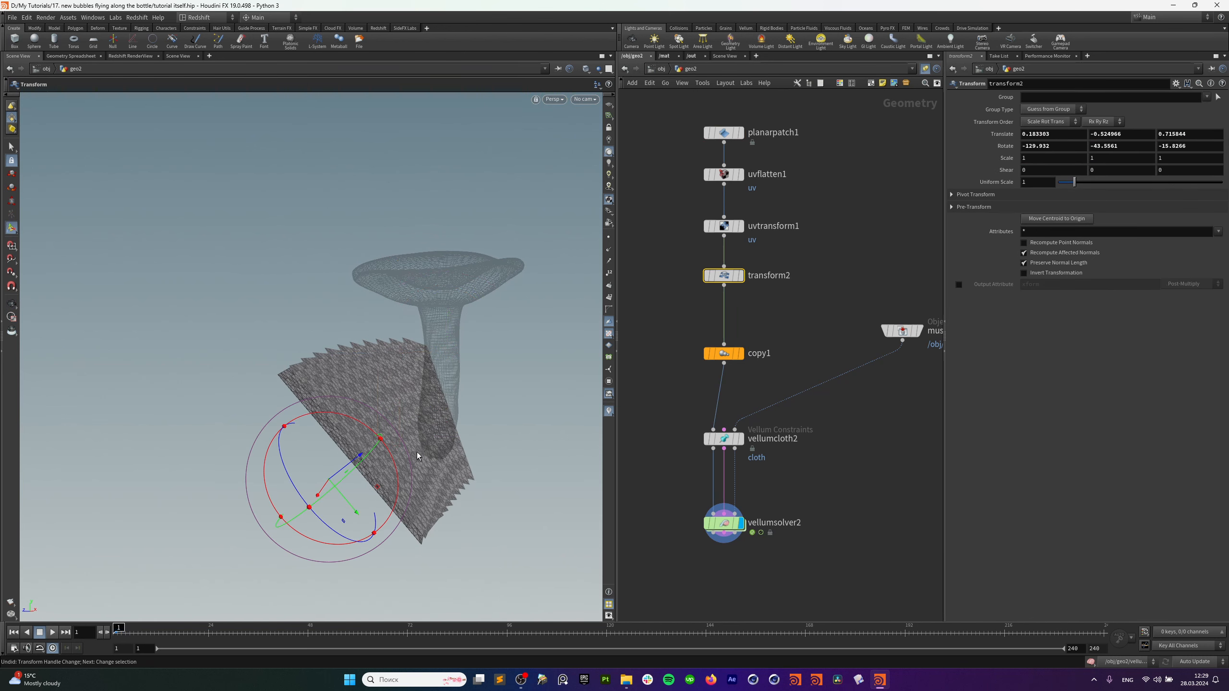
left_click_drag(312, 498, 325, 516)
left_click_drag(318, 468, 301, 491)
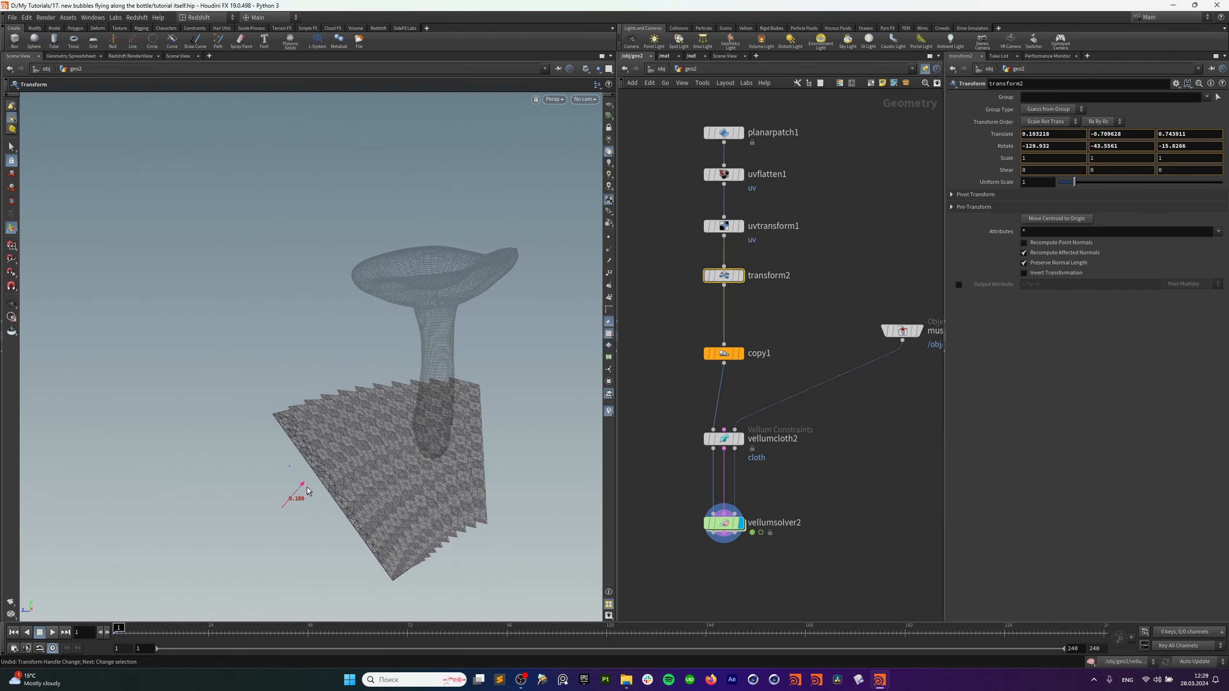
left_click_drag(438, 469, 332, 450, "alt")
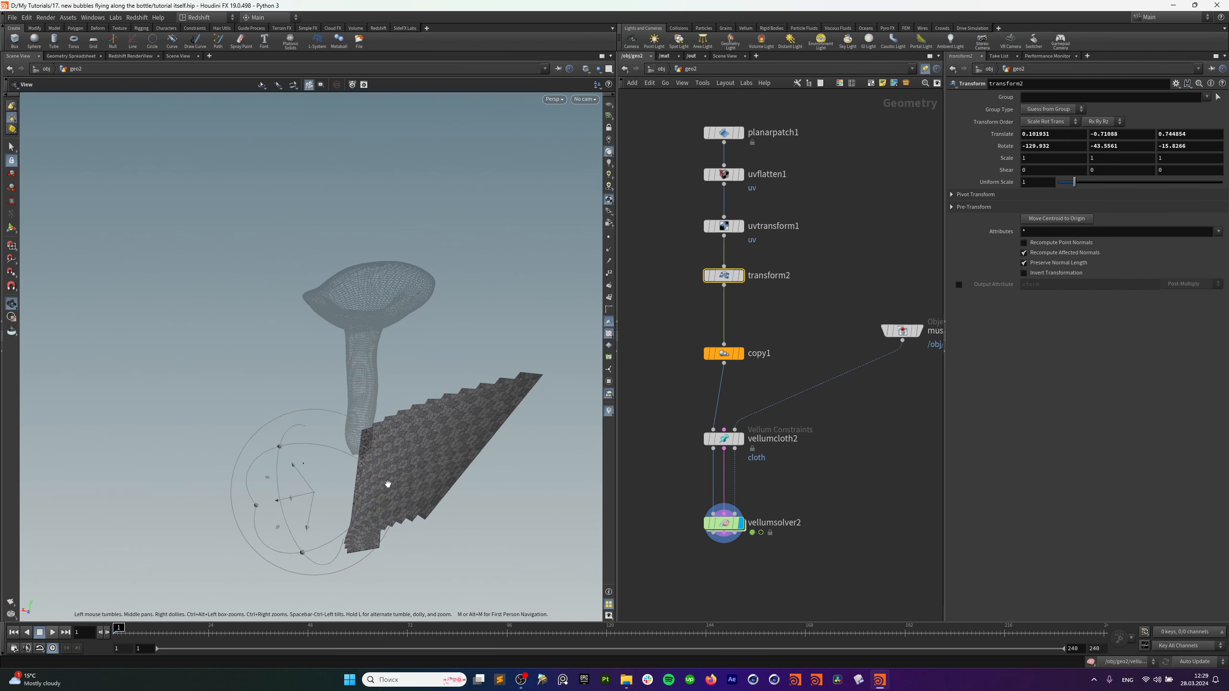
left_click_drag(387, 483, 493, 479, "alt")
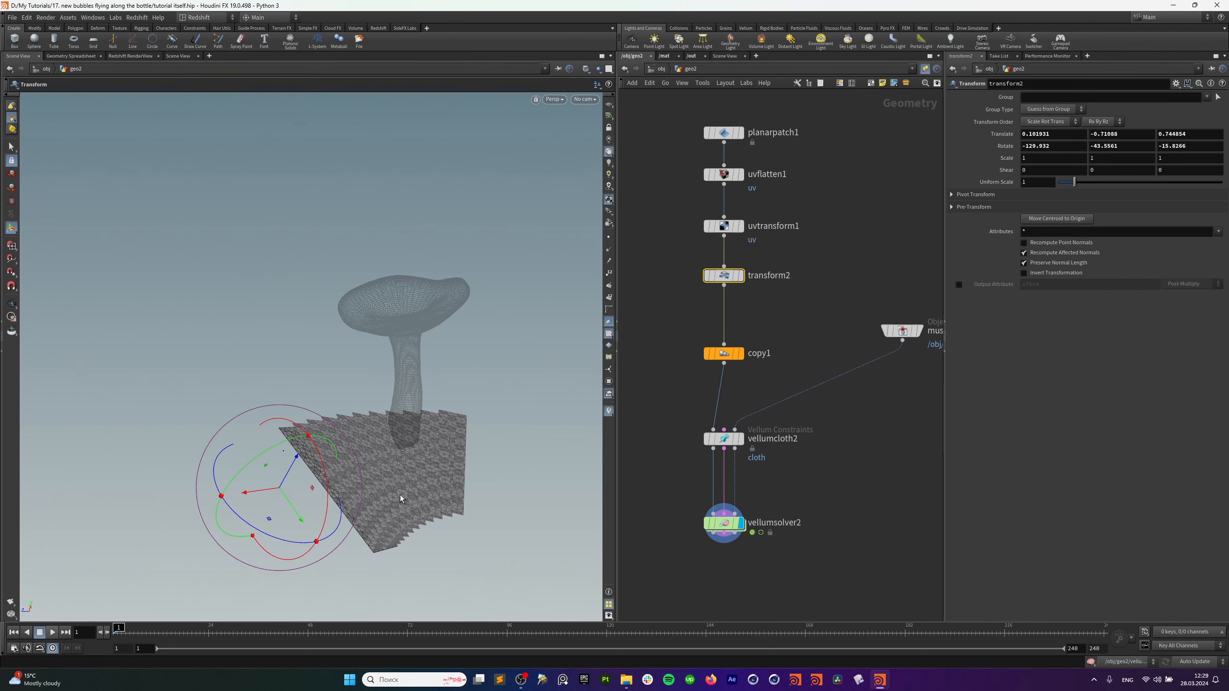
left_click(53, 633)
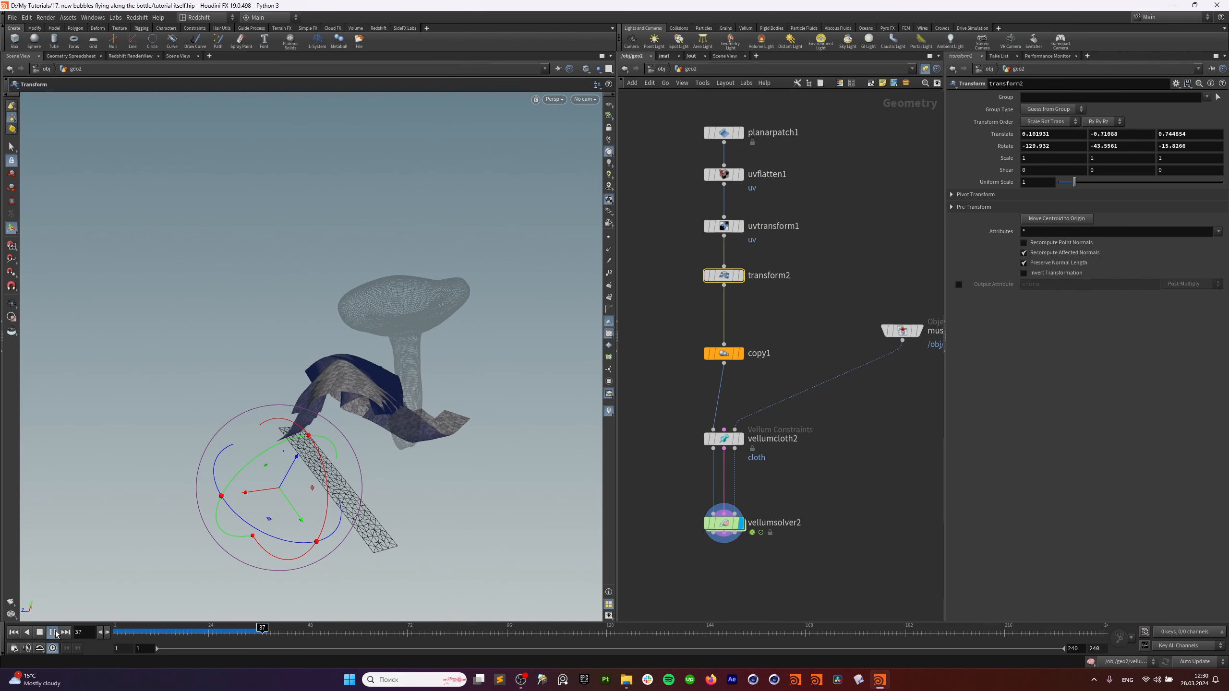
Look through cam2 while replaying the simulation, then return to frame 85.
left_click(54, 632)
left_click(585, 99)
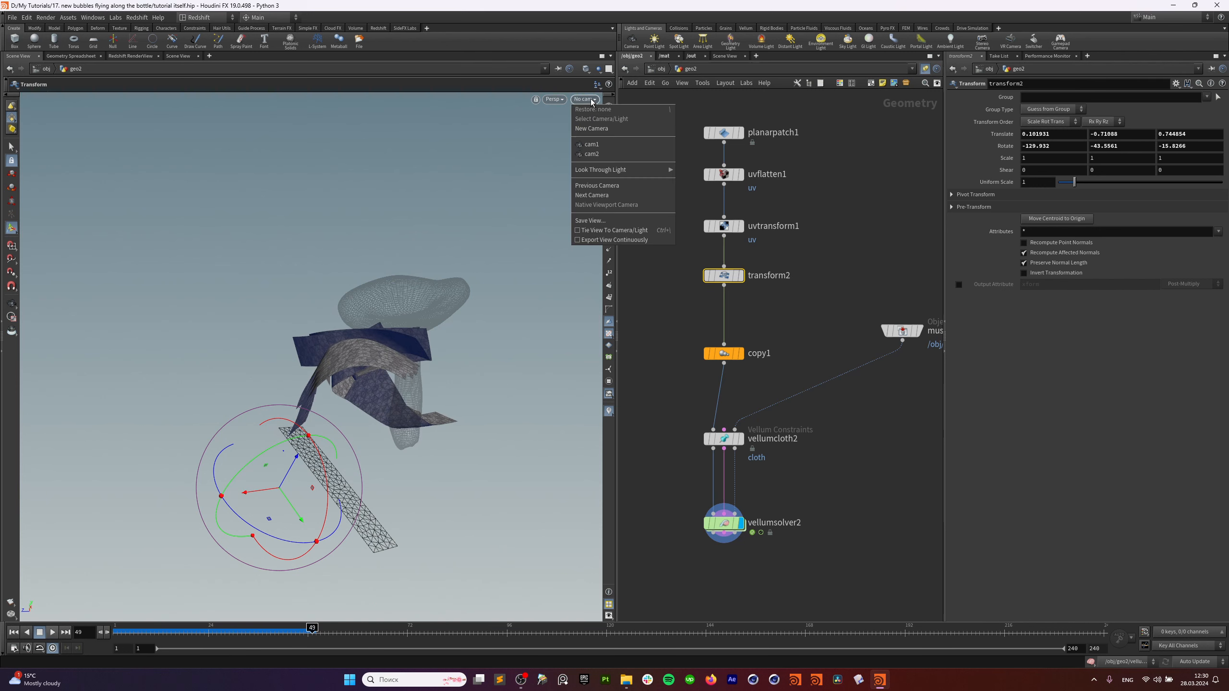
left_click(592, 154)
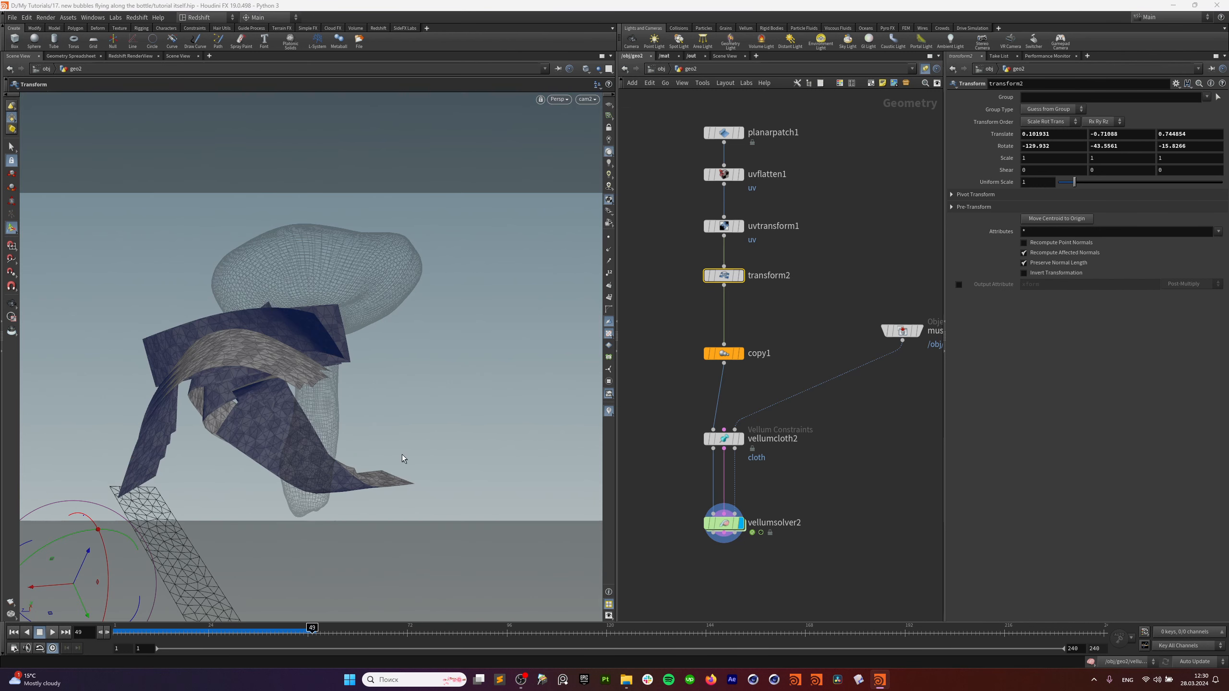
left_click(53, 633)
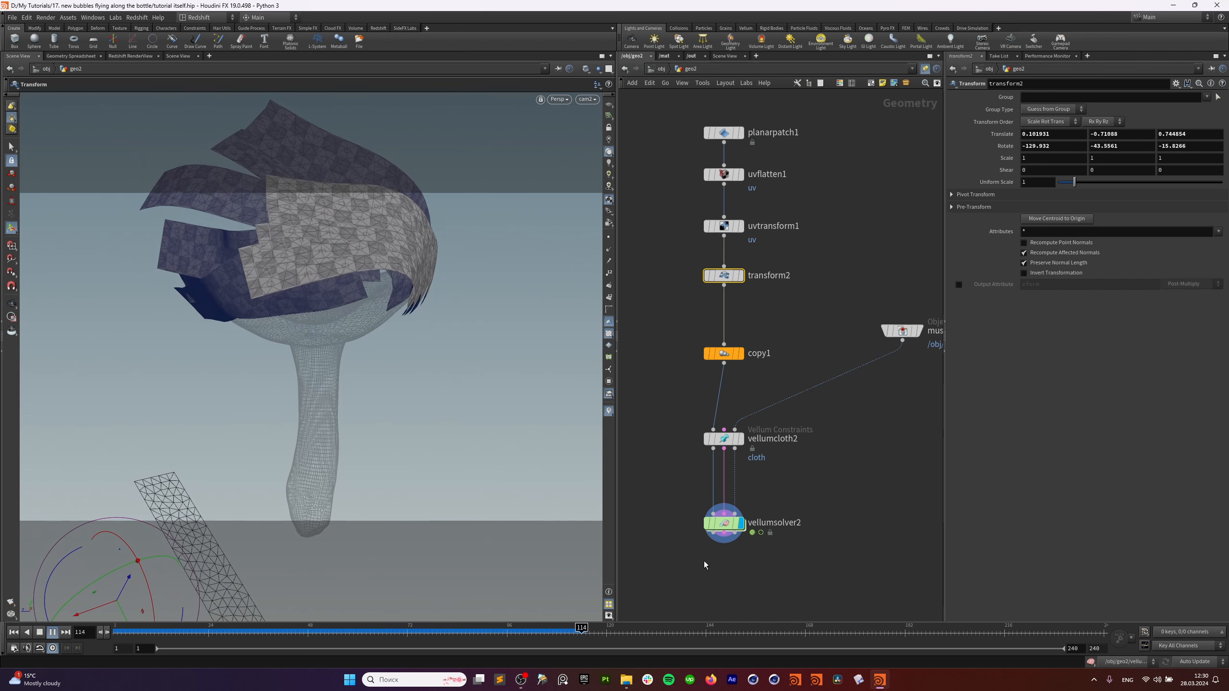
left_click_drag(482, 635, 462, 633)
Wire vellumsolver2 through a dot into merge2, display merge2, and replay from frame 1.
scroll(819, 521, "down", 3)
middle_click_drag(750, 565, 906, 373)
left_click(861, 385)
middle_click_drag(756, 454, 910, 335)
middle_click_drag(765, 427, 884, 398)
left_click(839, 400, "alt")
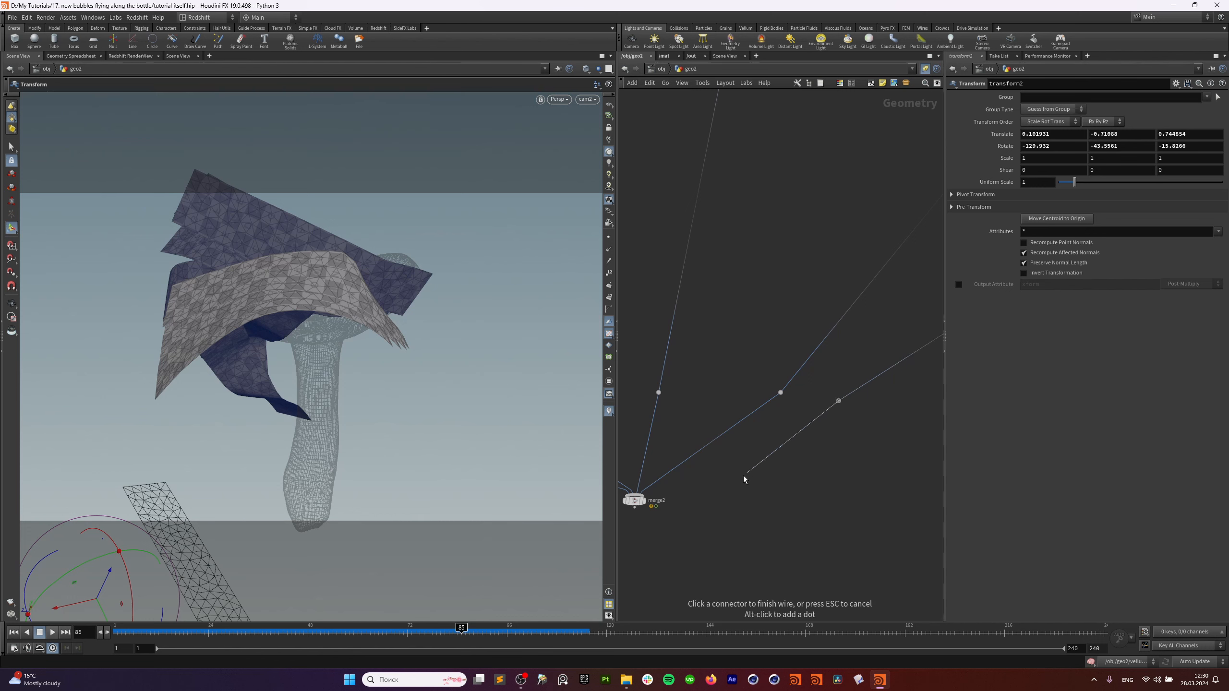
middle_click_drag(683, 499, 791, 467)
left_click(753, 468)
left_click(753, 464)
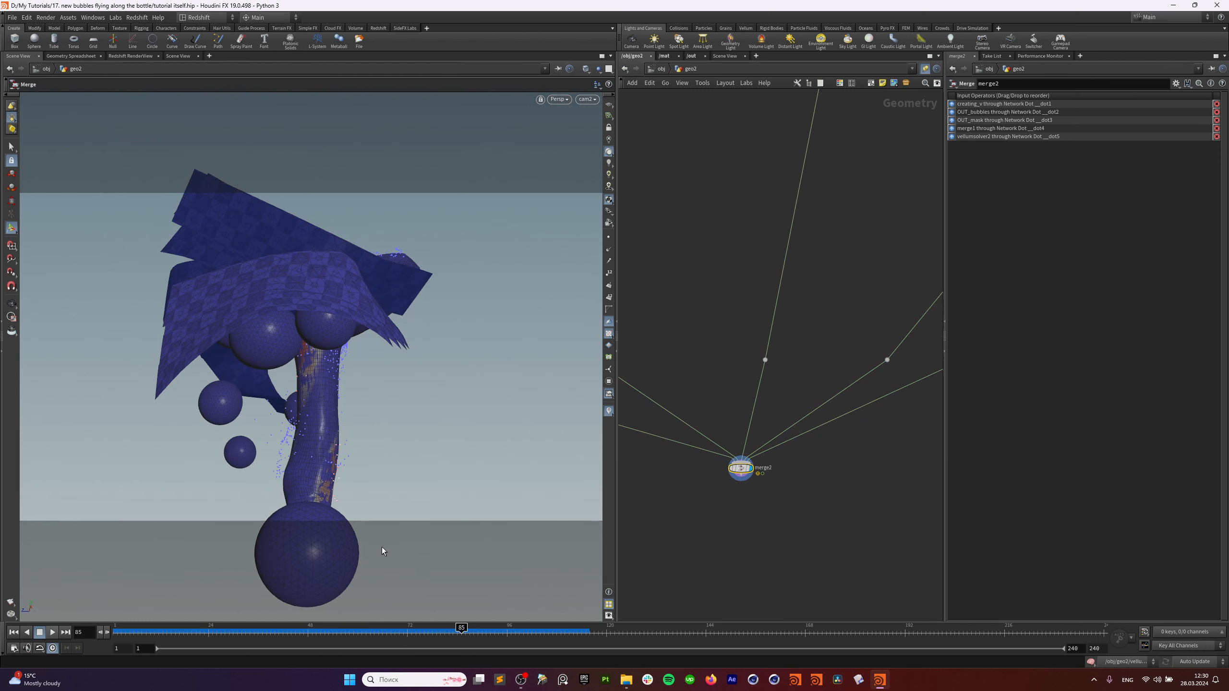
left_click(13, 632)
left_click(52, 635)
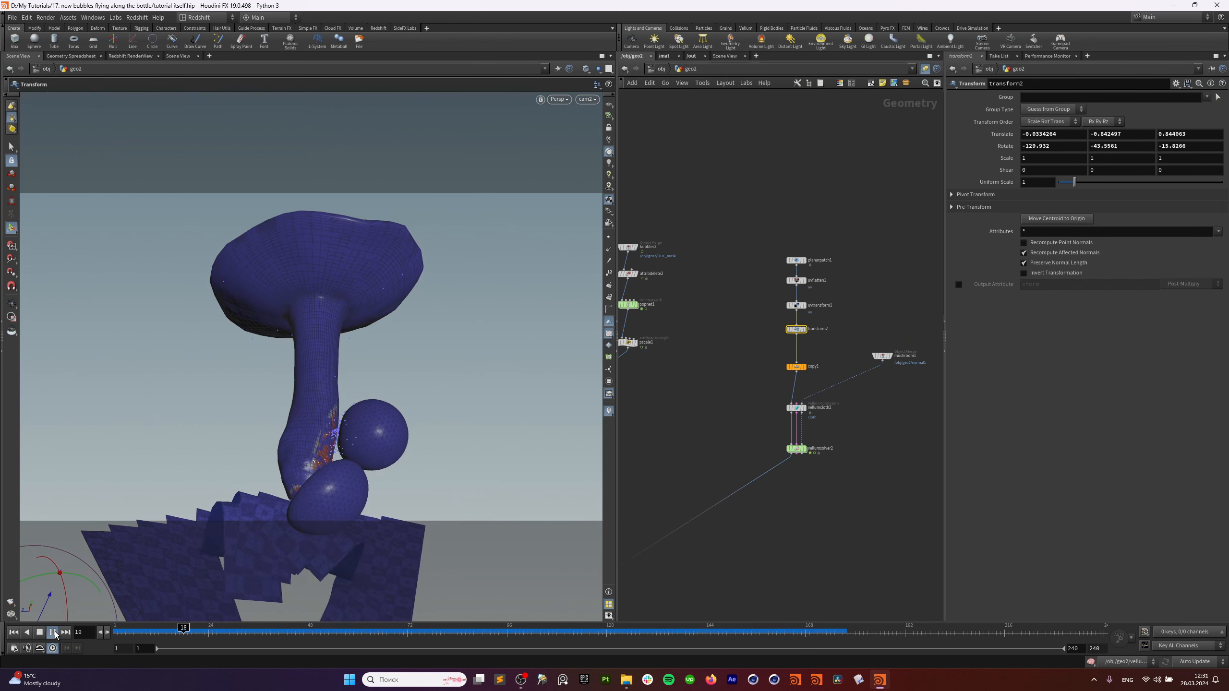
At object level, select geo2, view through cam1, and scrub back to the early frames.
middle_click_drag(723, 159, 753, 178)
left_click(661, 70)
scroll(708, 347, "down", 5)
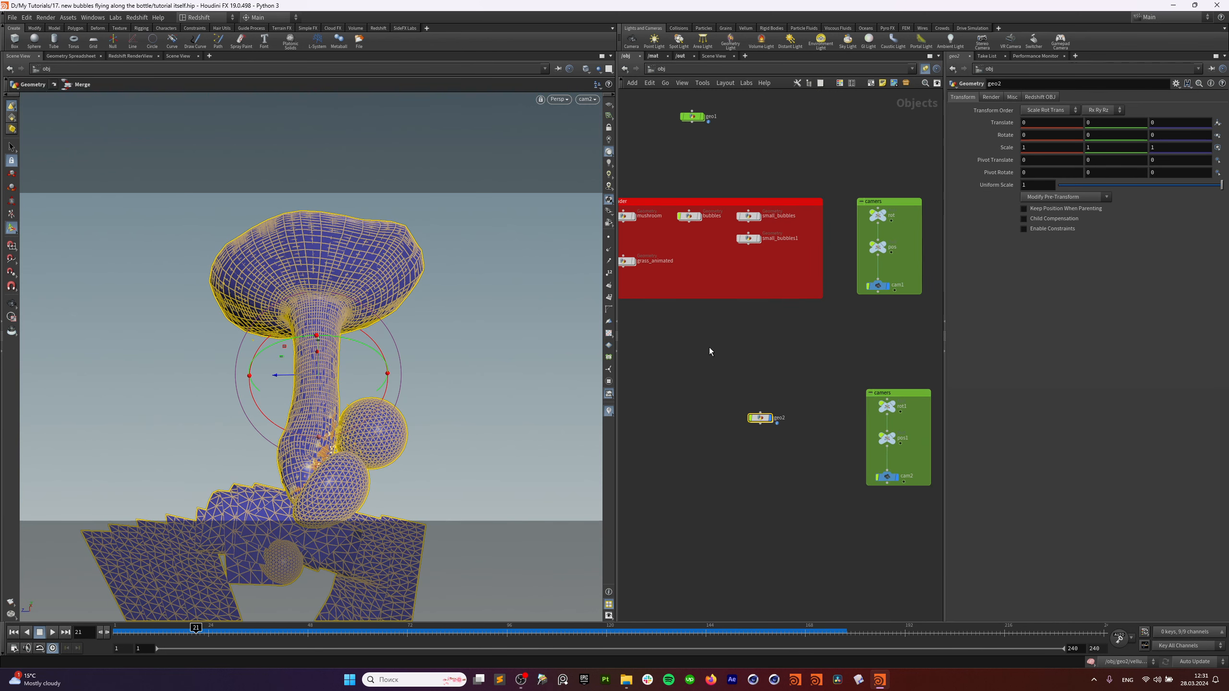
scroll(698, 340, "up", 3)
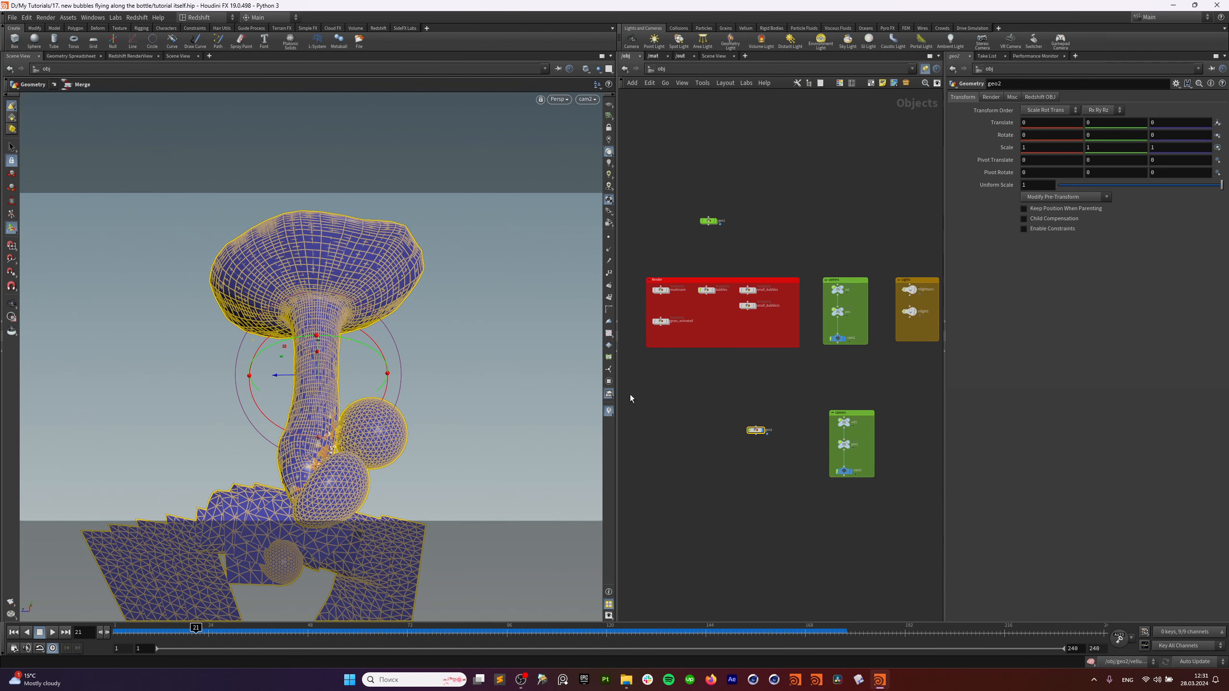
left_click_drag(631, 398, 815, 289)
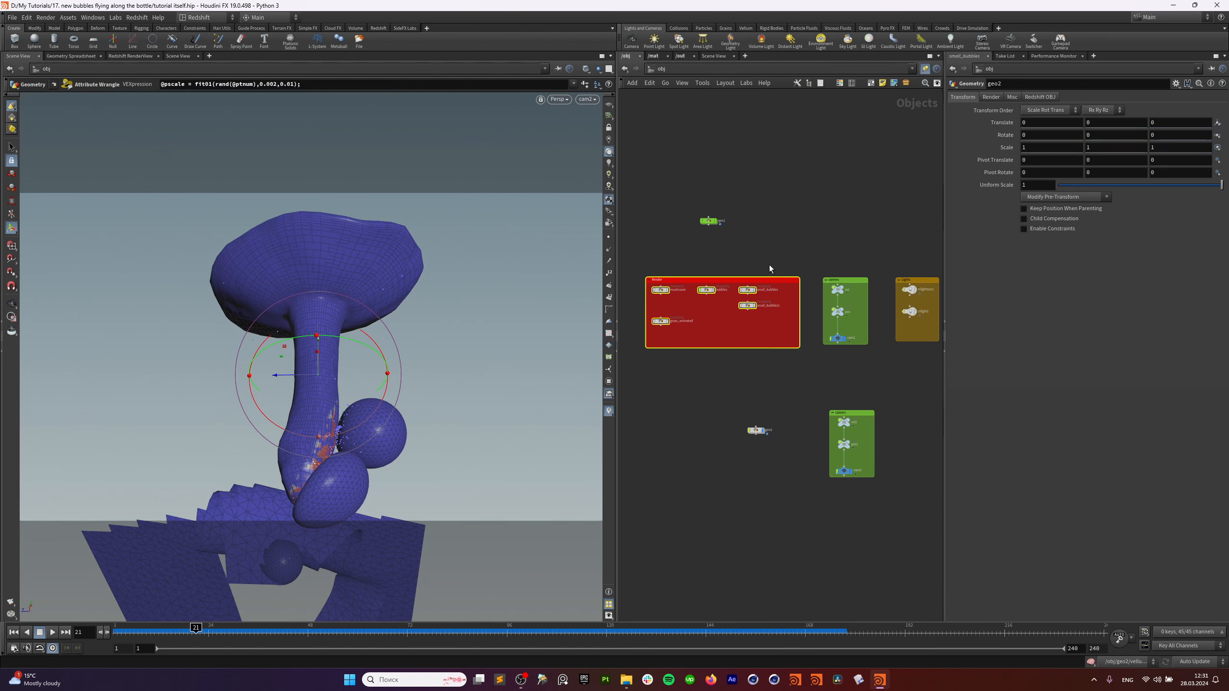
left_click(761, 432)
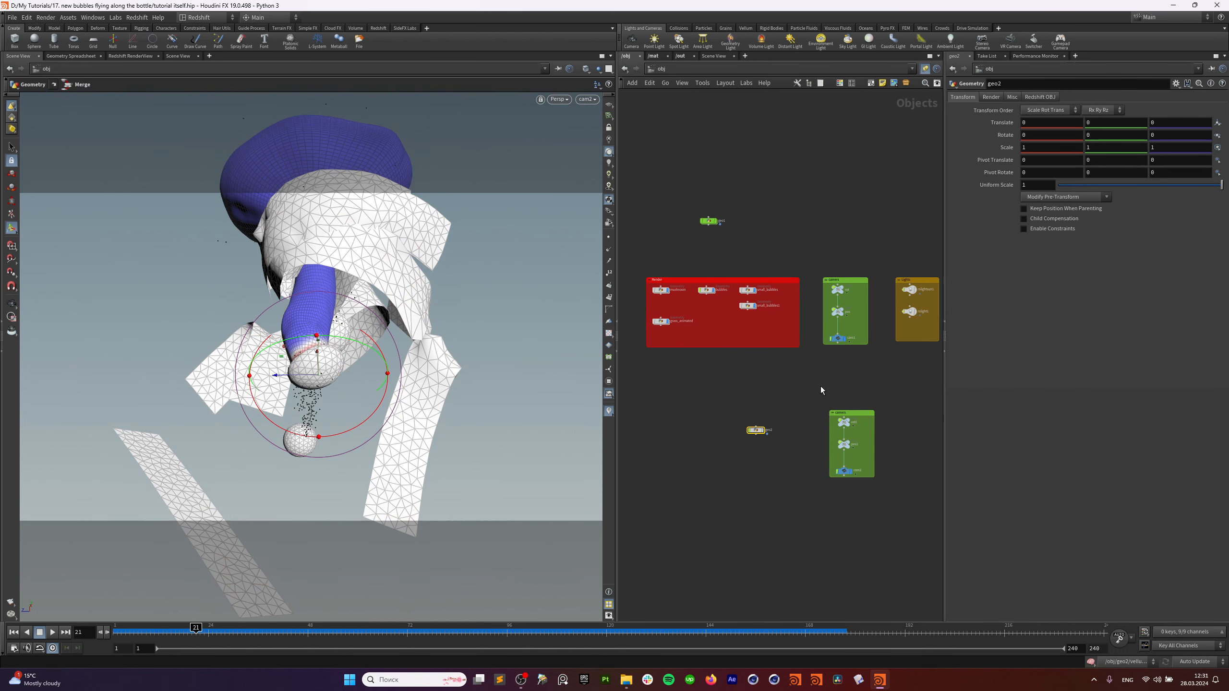
left_click(587, 99)
left_click(600, 146)
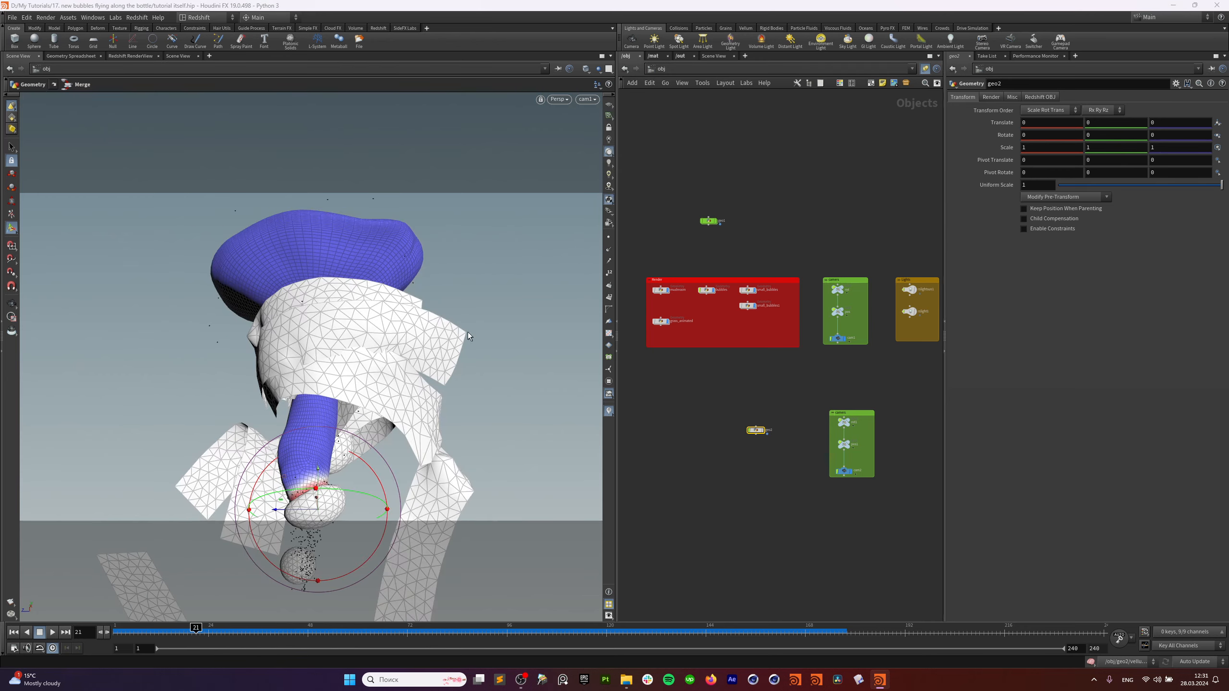
left_click_drag(190, 631, 371, 622)
Inside geo1, display the vellumsolver3 result and jump to frame 1.
double_click(711, 220)
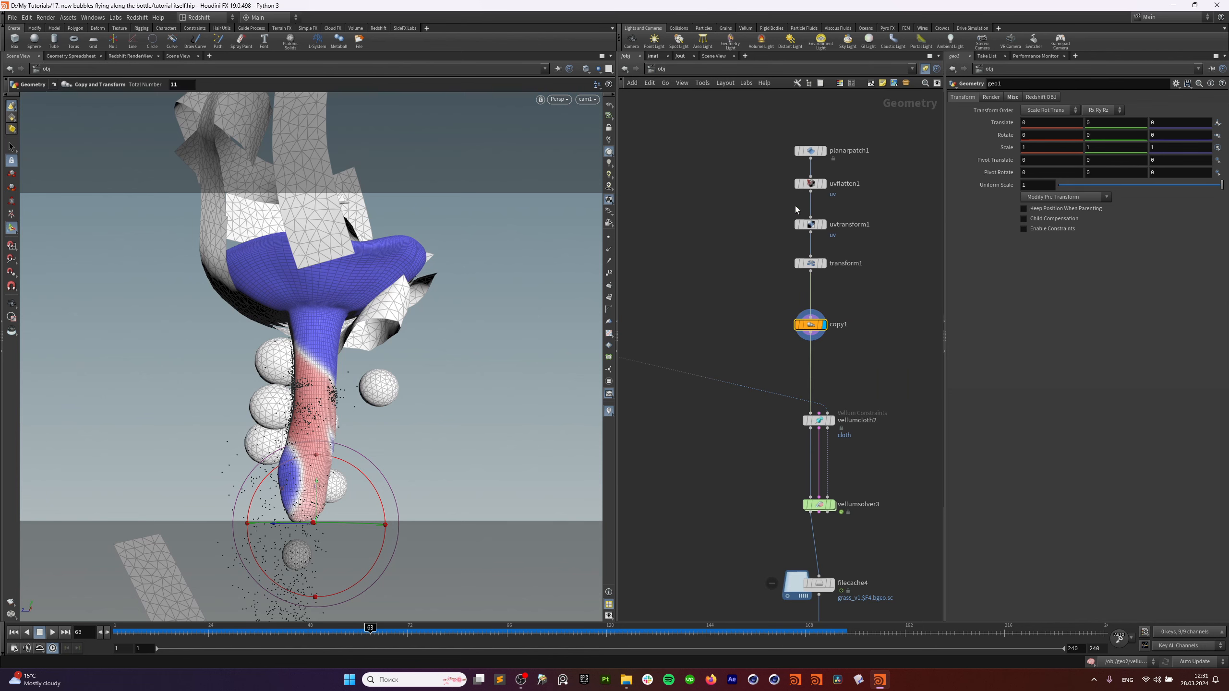
middle_click_drag(746, 425, 709, 315)
left_click_drag(696, 304, 870, 338)
left_click(795, 322)
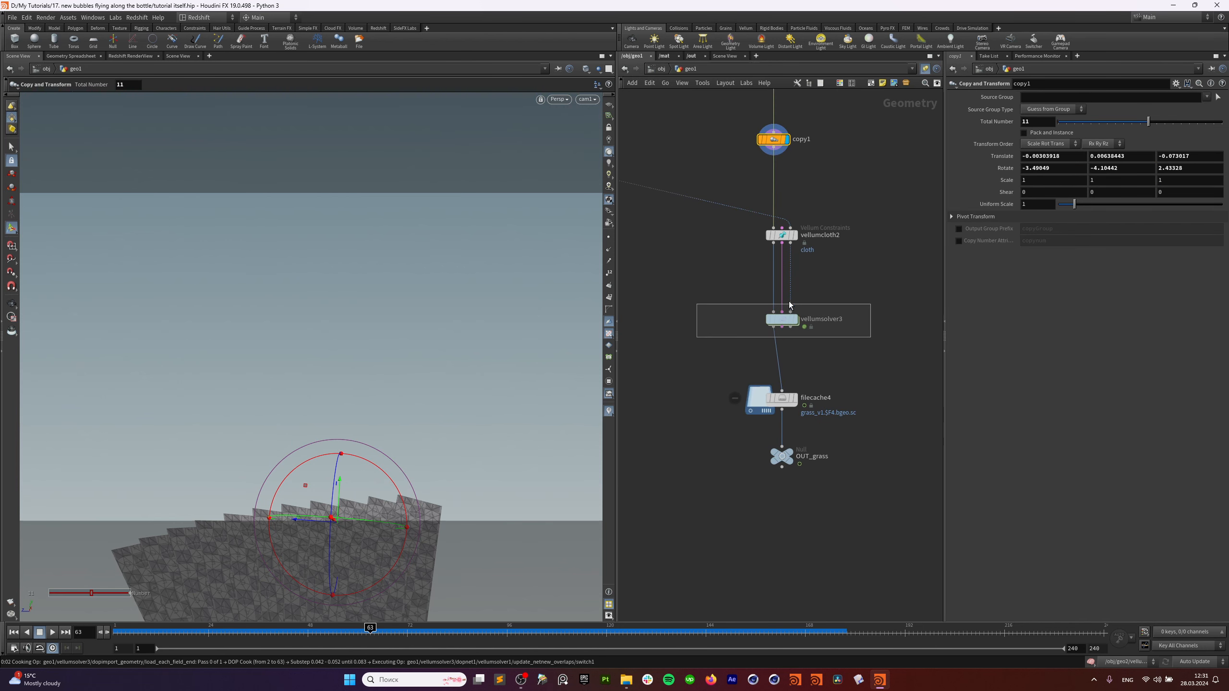
left_click(12, 633)
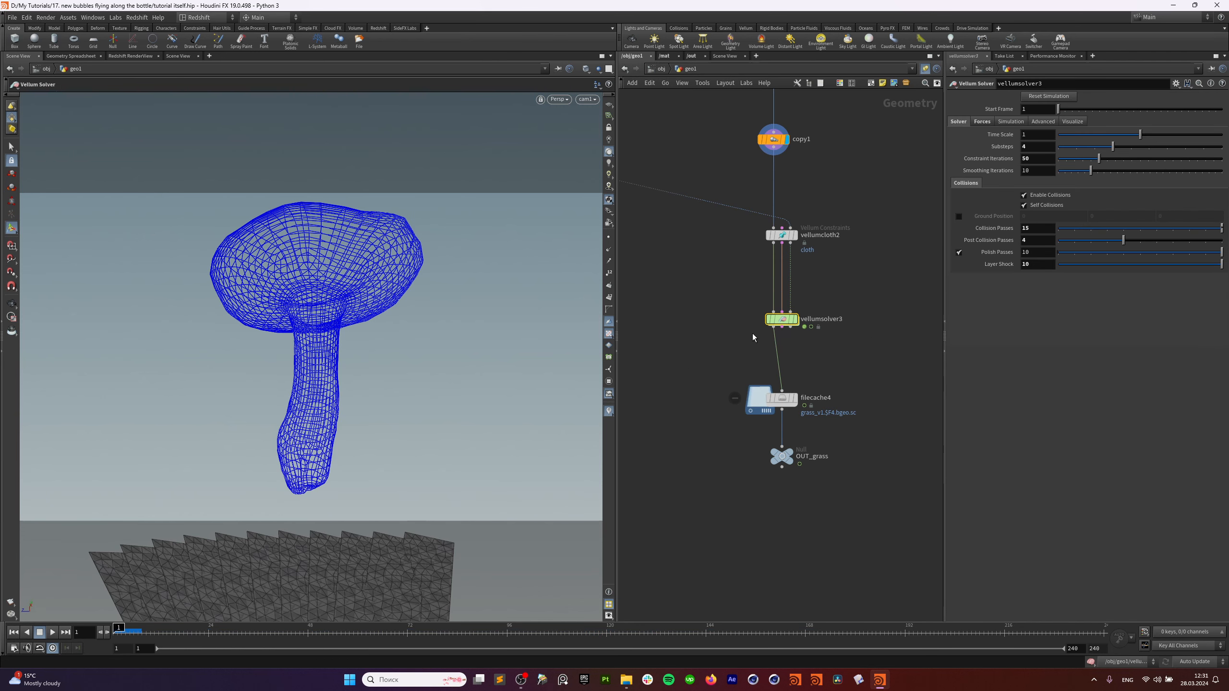
Inspect the popadvectbyvolumes1 and popattract1 forces inside vellumsolver3.
double_click(783, 320)
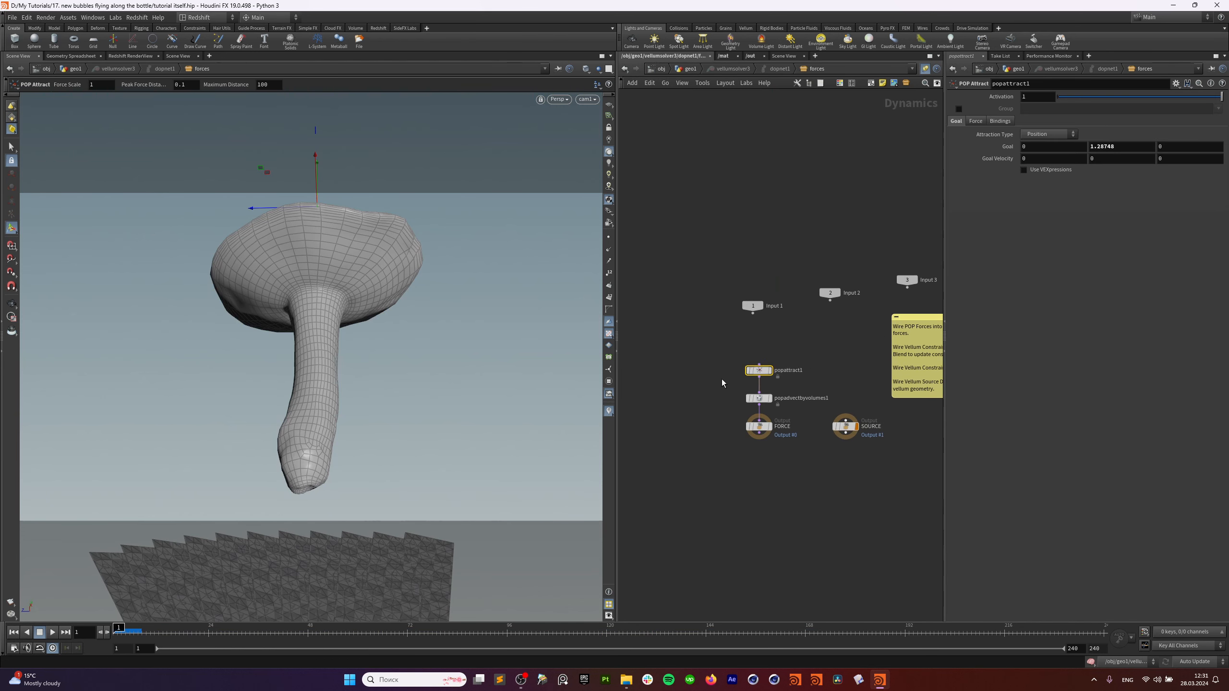
scroll(722, 378, "up", 3)
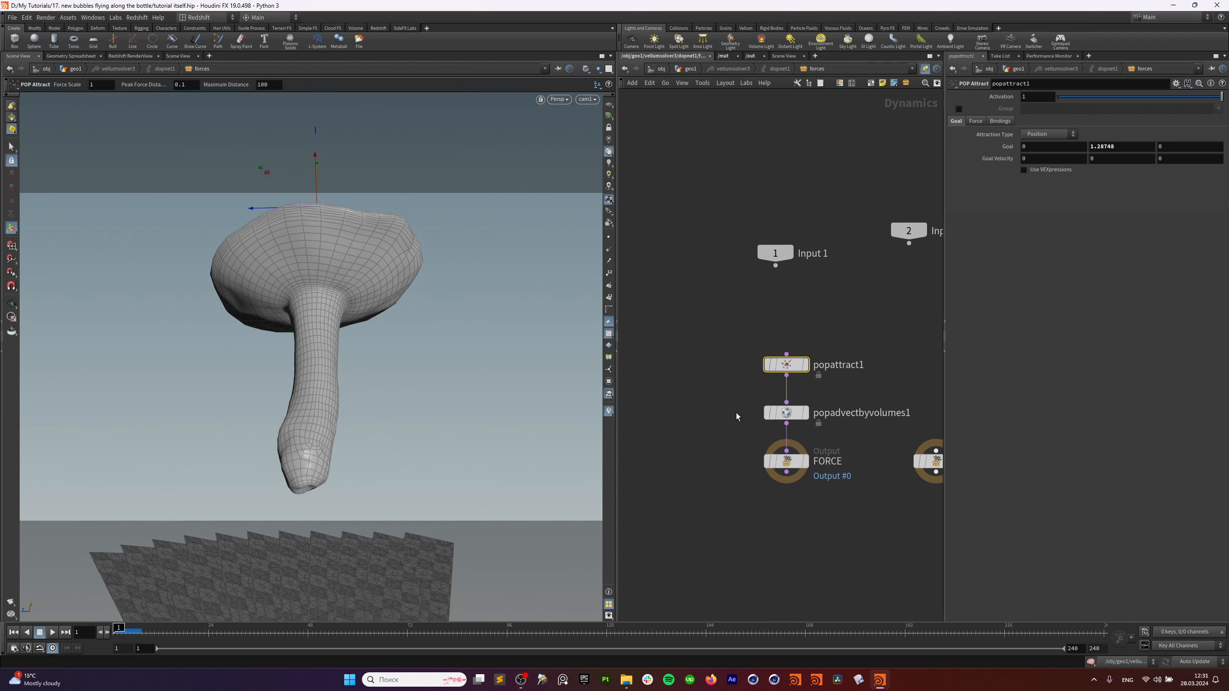
left_click(801, 412)
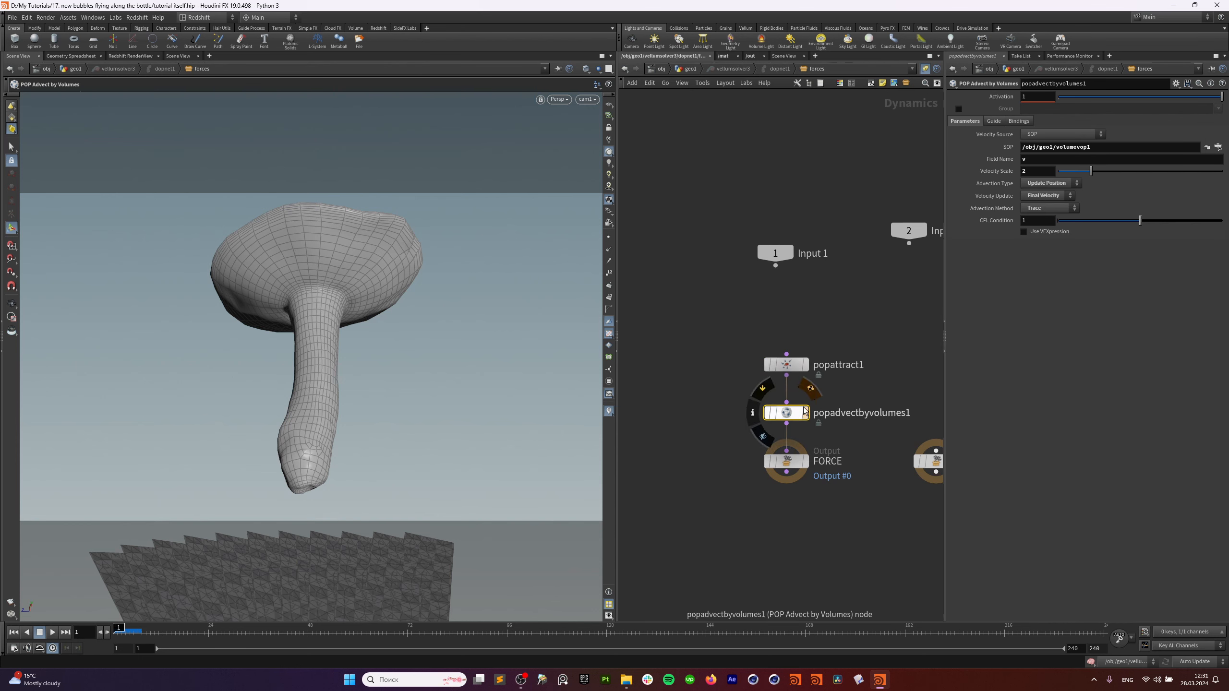
left_click(789, 364)
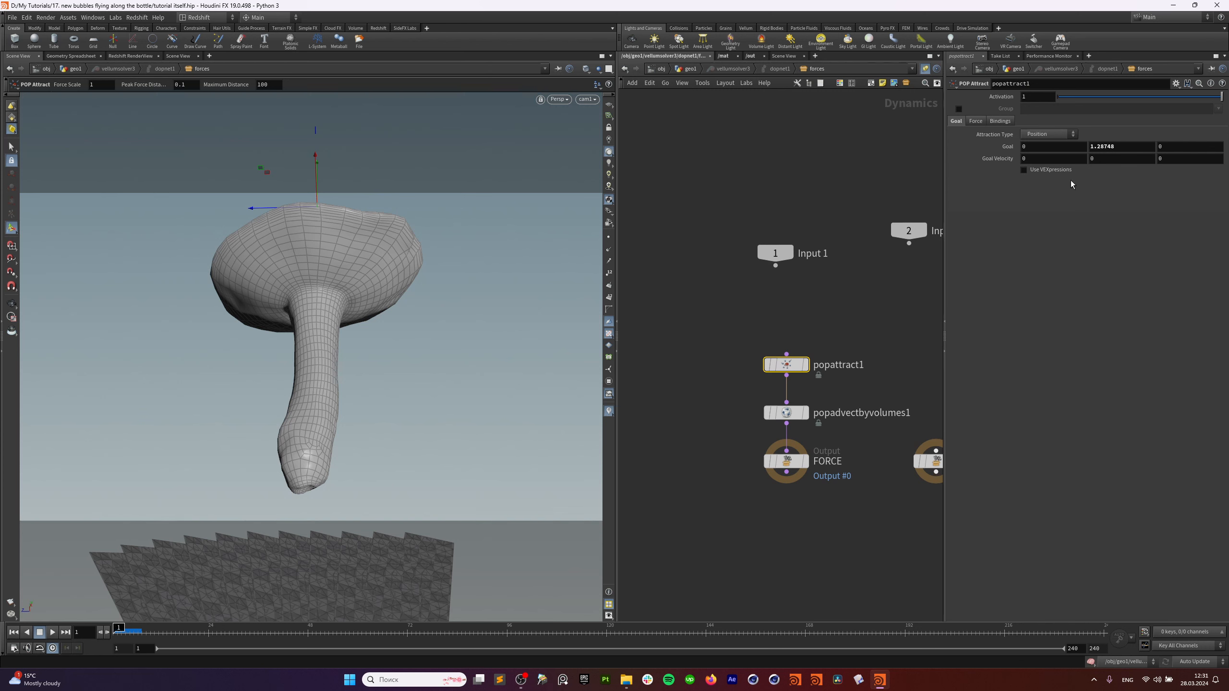
Return to /obj and play the mushroom and bubble simulation.
left_click(658, 68)
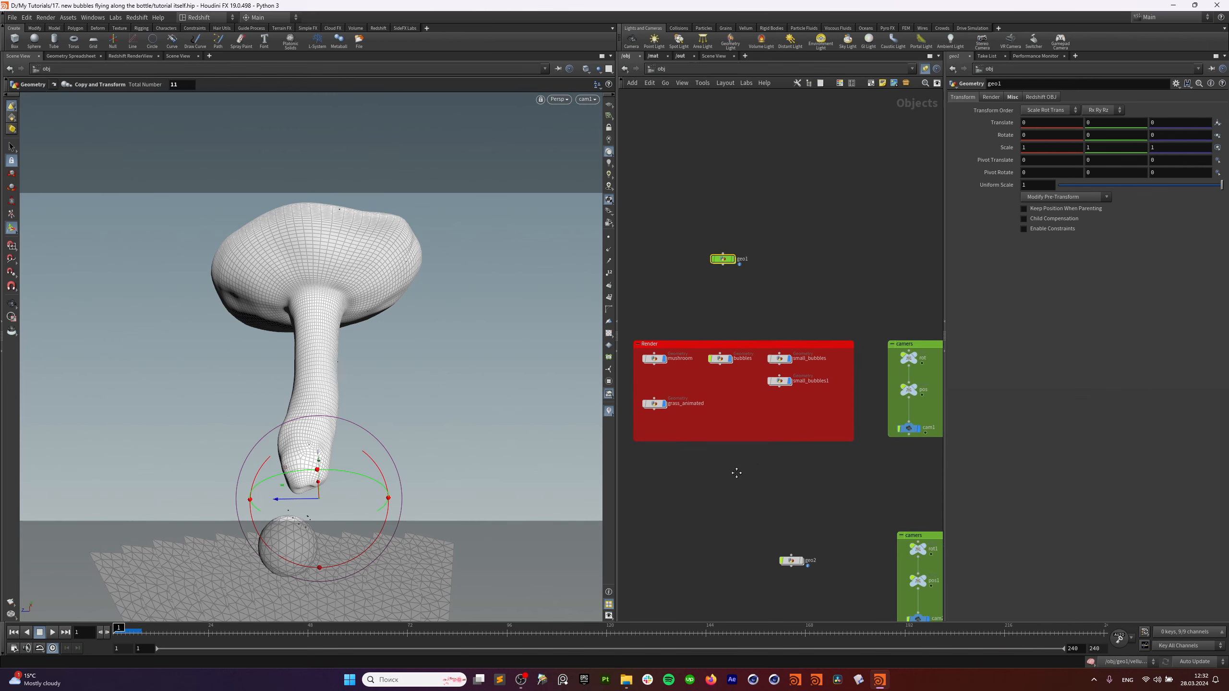
left_click(53, 632)
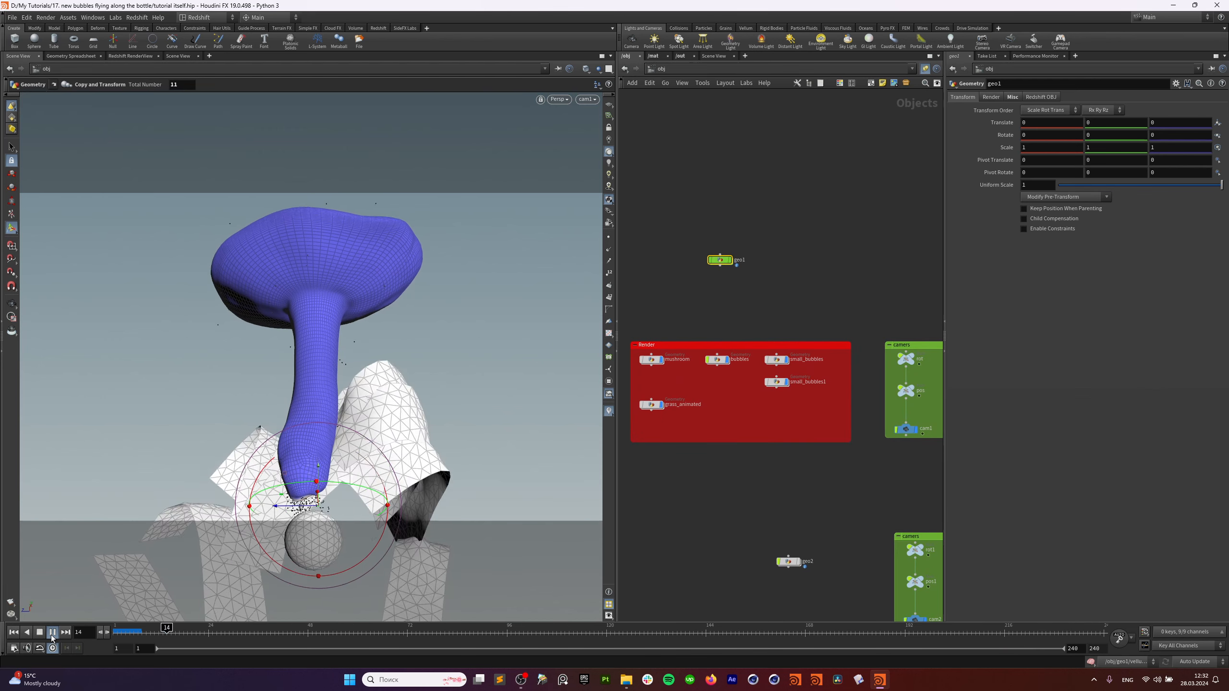
key("s")
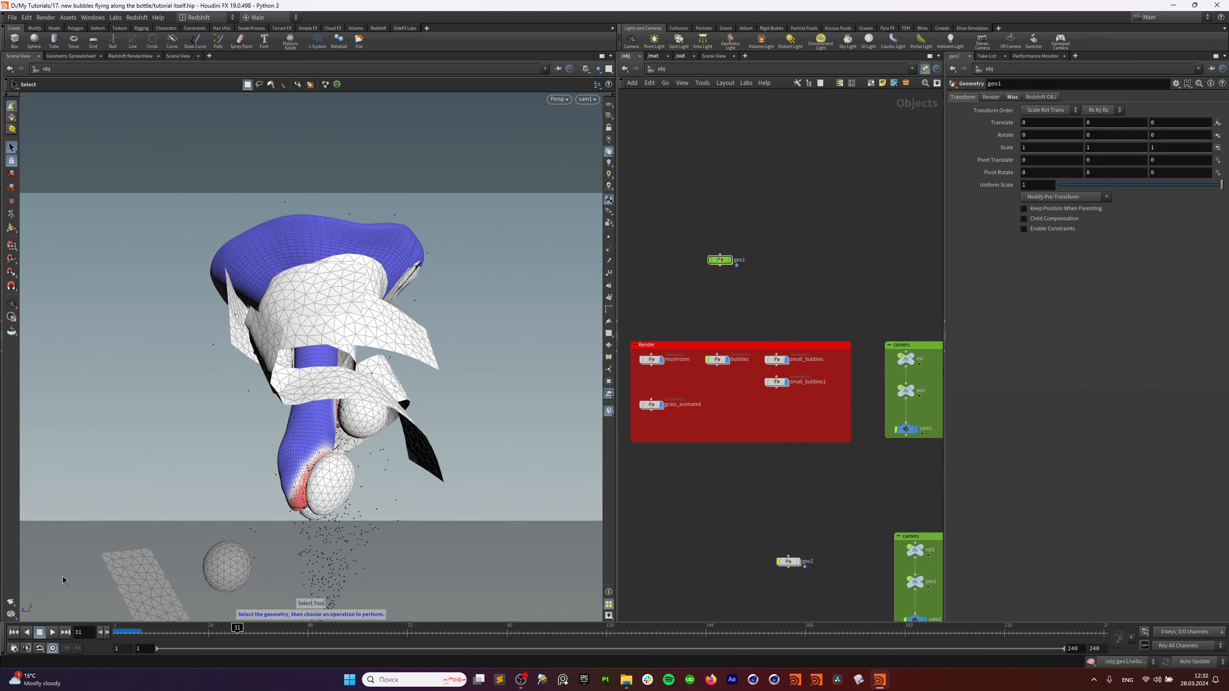
left_click(51, 635)
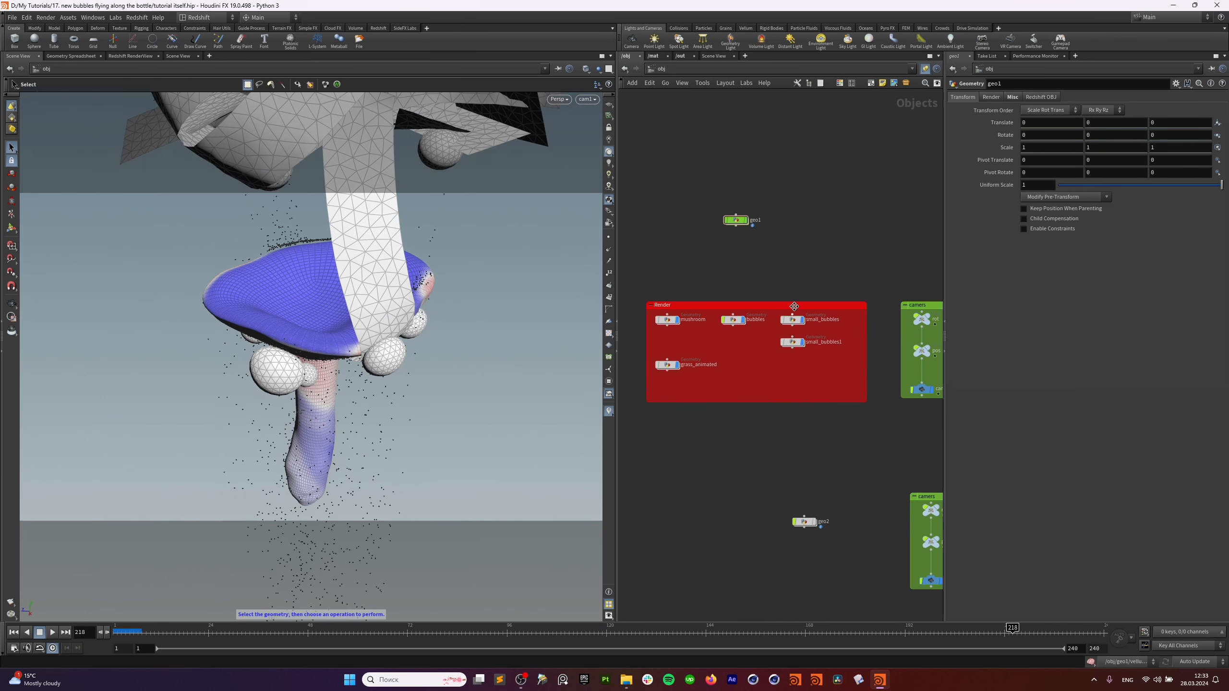
In the /out network, select Redshift_ROP1_main to show its render settings.
left_click(680, 57)
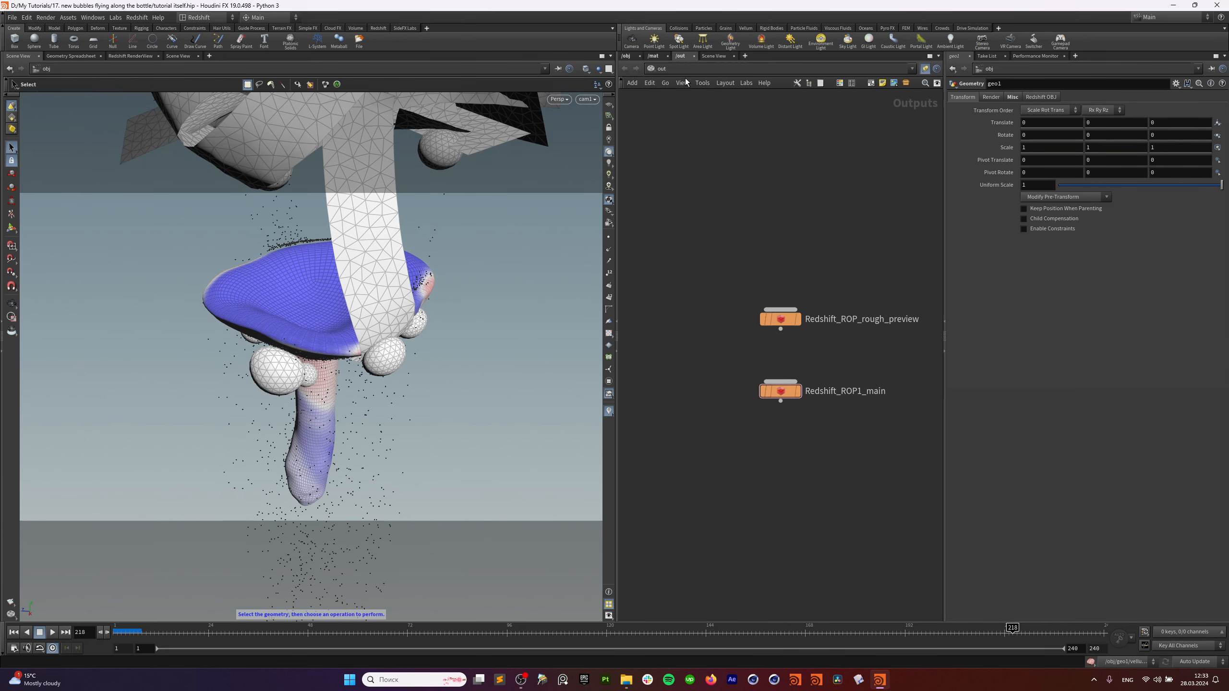
left_click(689, 69)
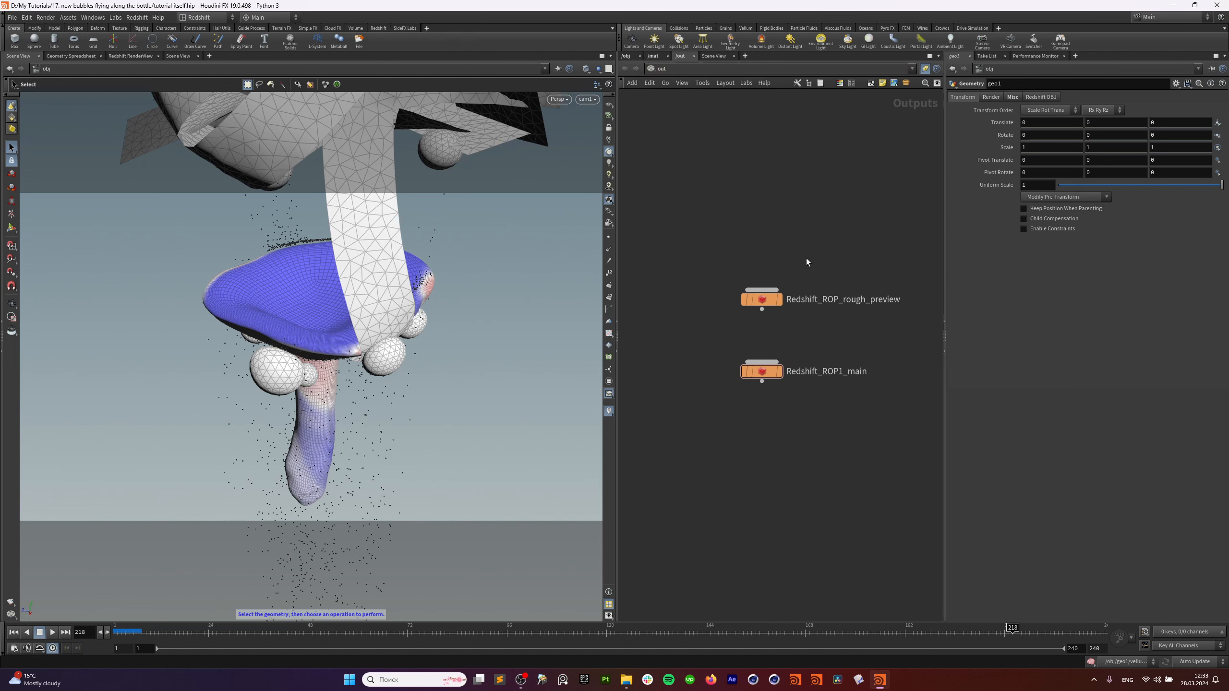
left_click(747, 304)
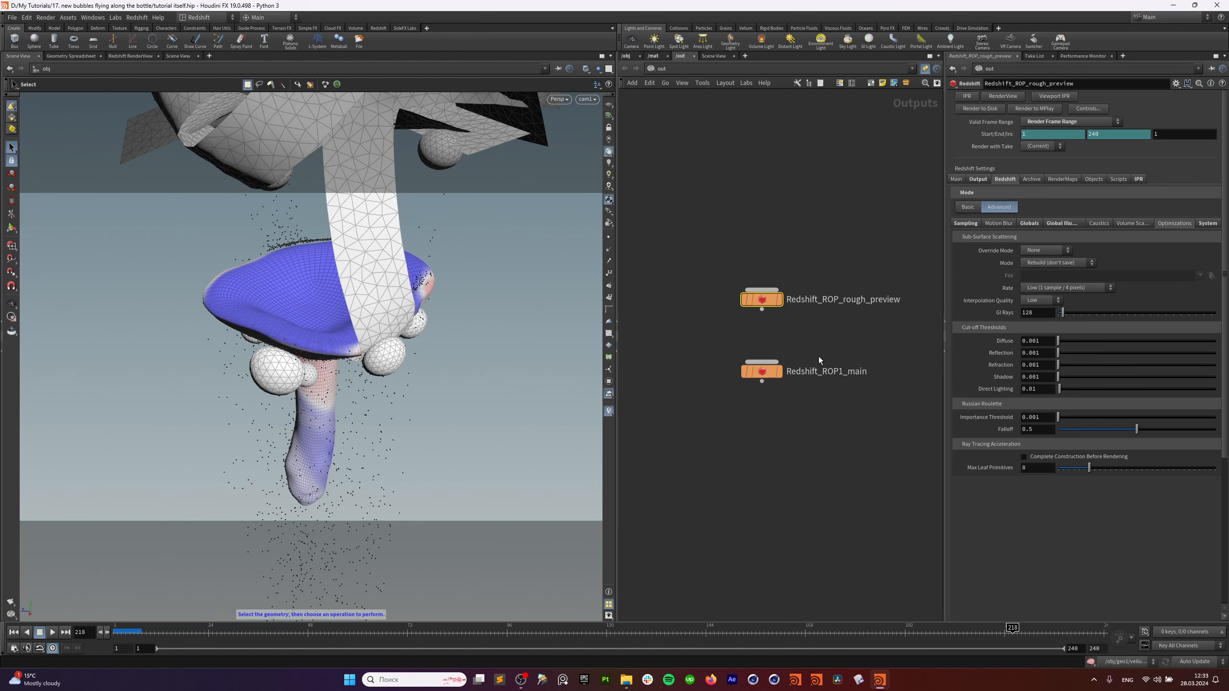
left_click(749, 369)
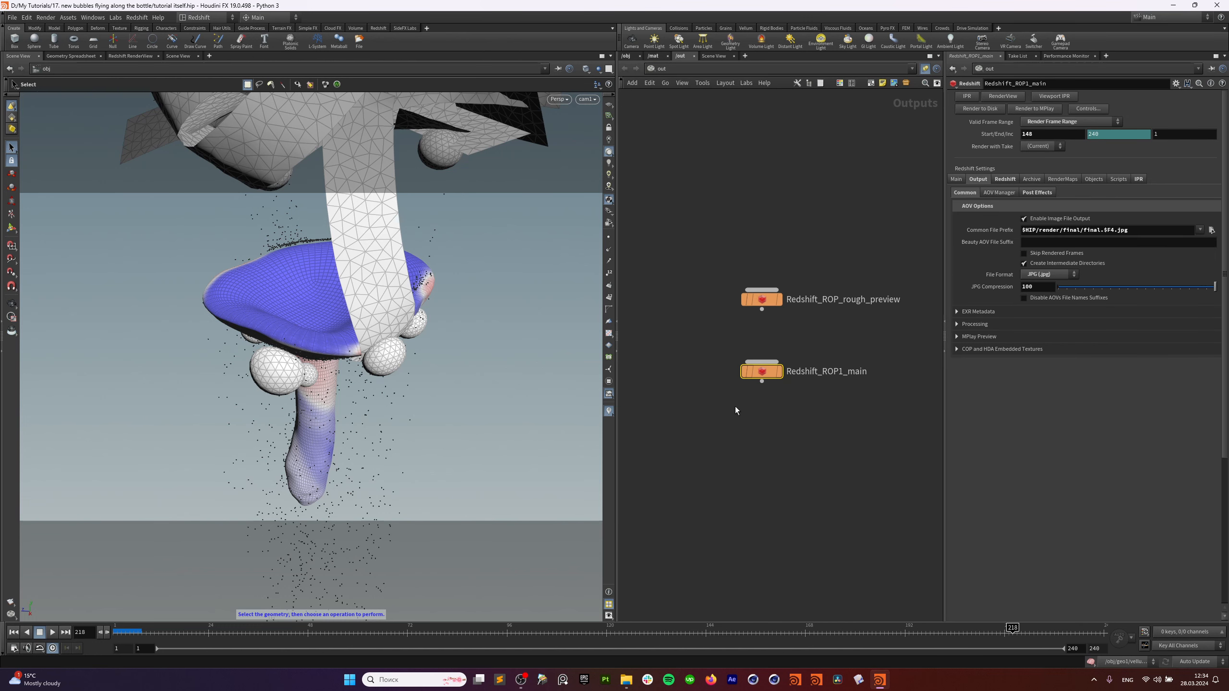
scroll(819, 429, "down", 2)
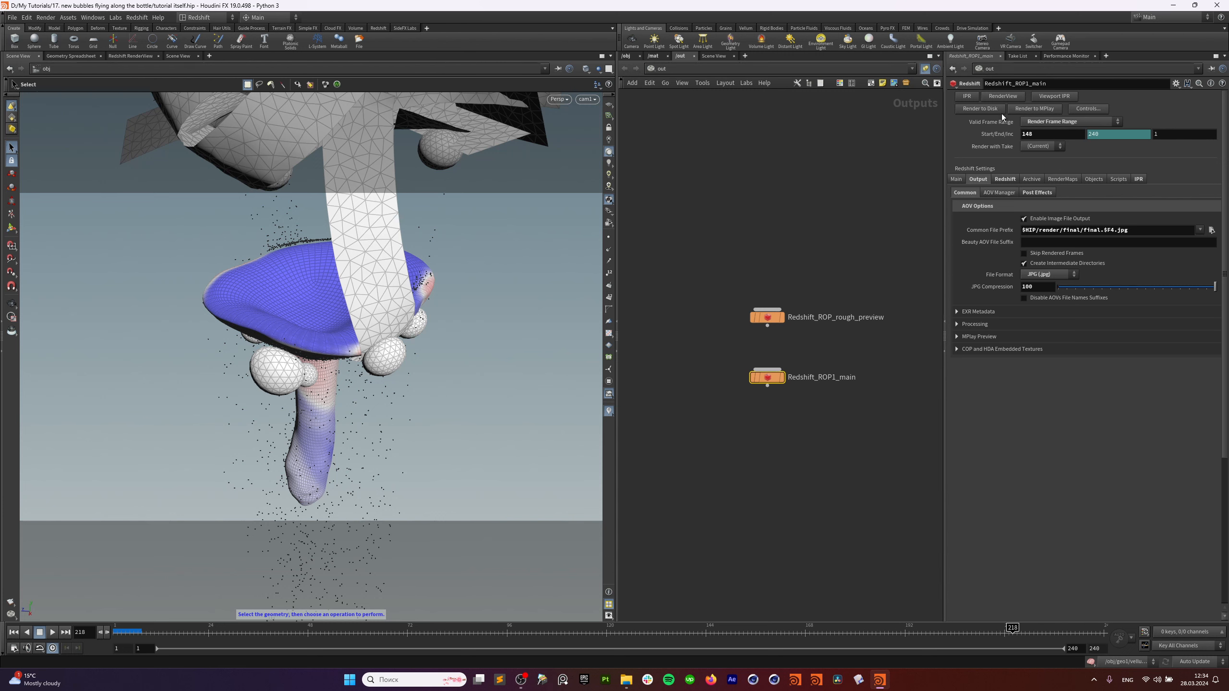
Keep rendering the full frame range, with start and end frames reset to 1–240.
left_click(1066, 123)
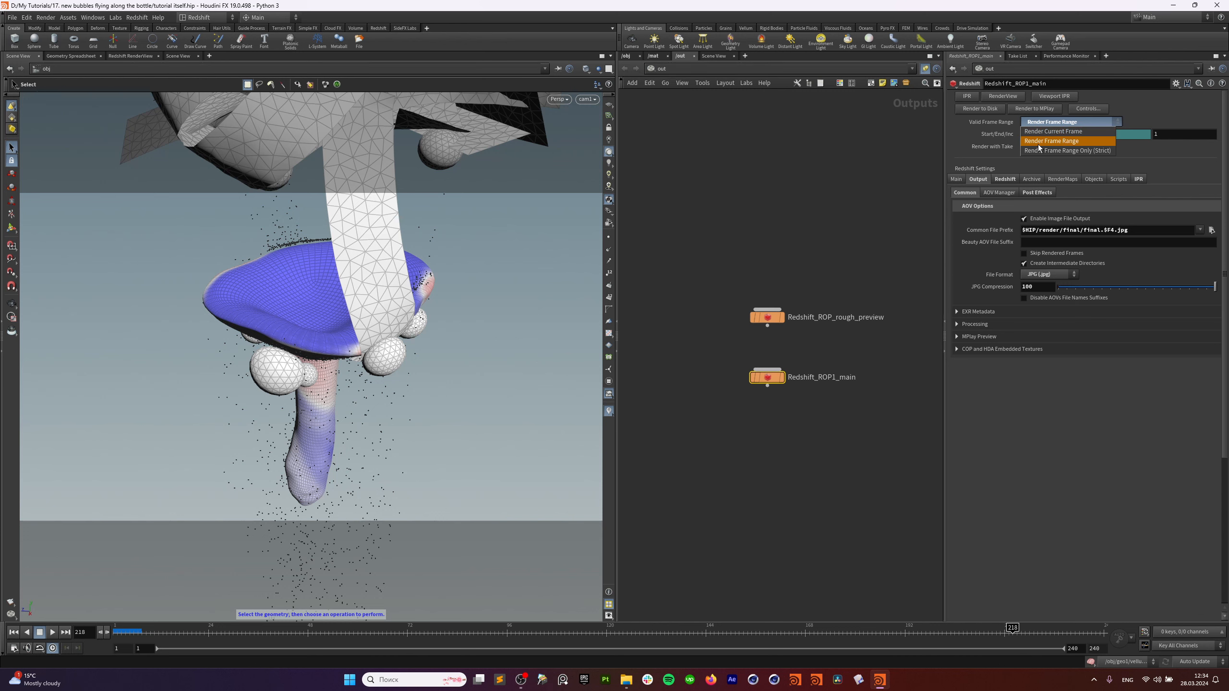
left_click(1055, 141)
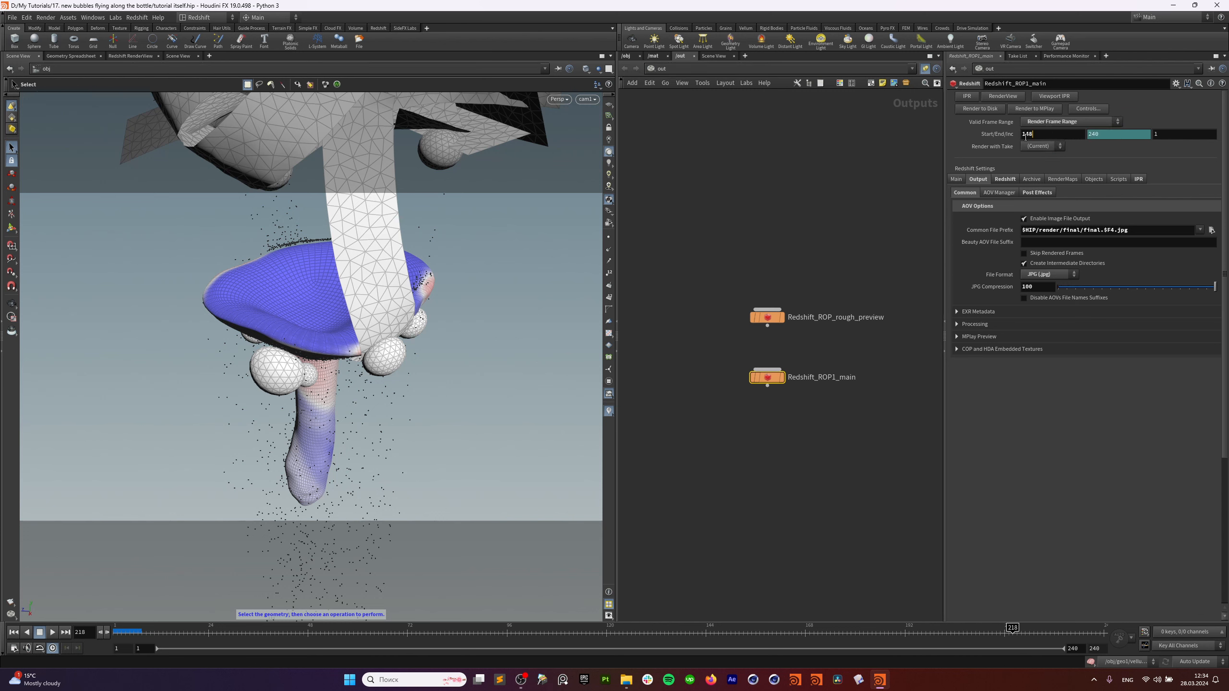
right_click(1006, 137)
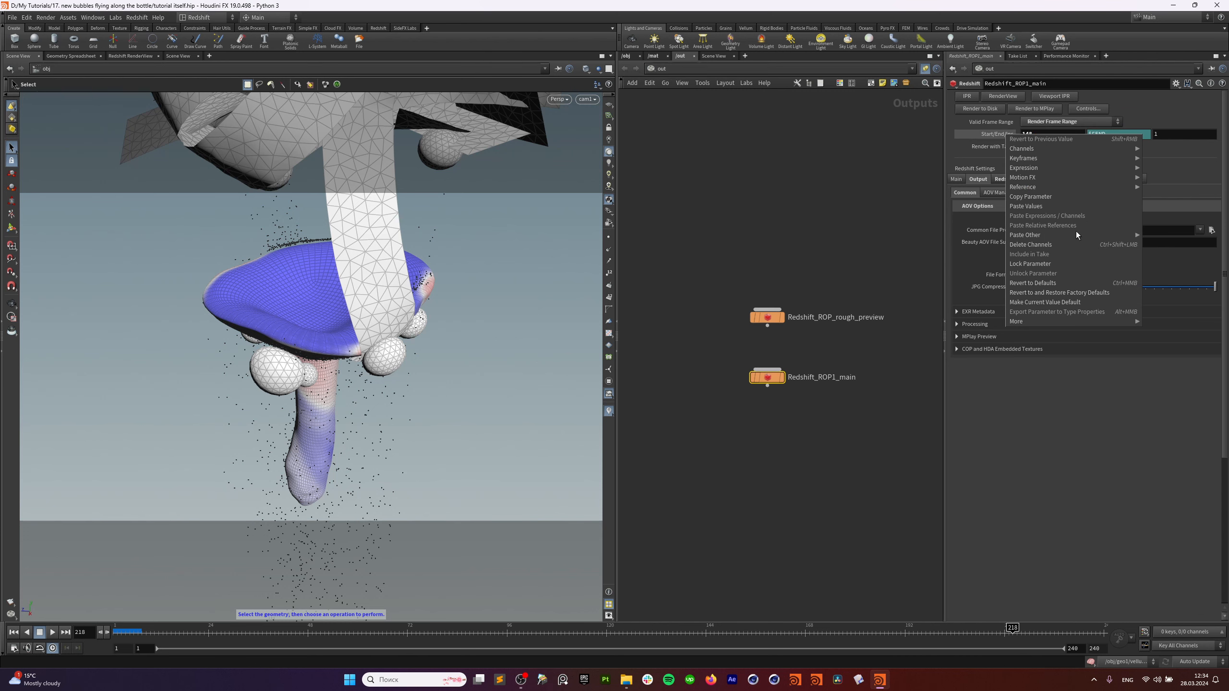
left_click(1075, 288)
left_click(997, 133)
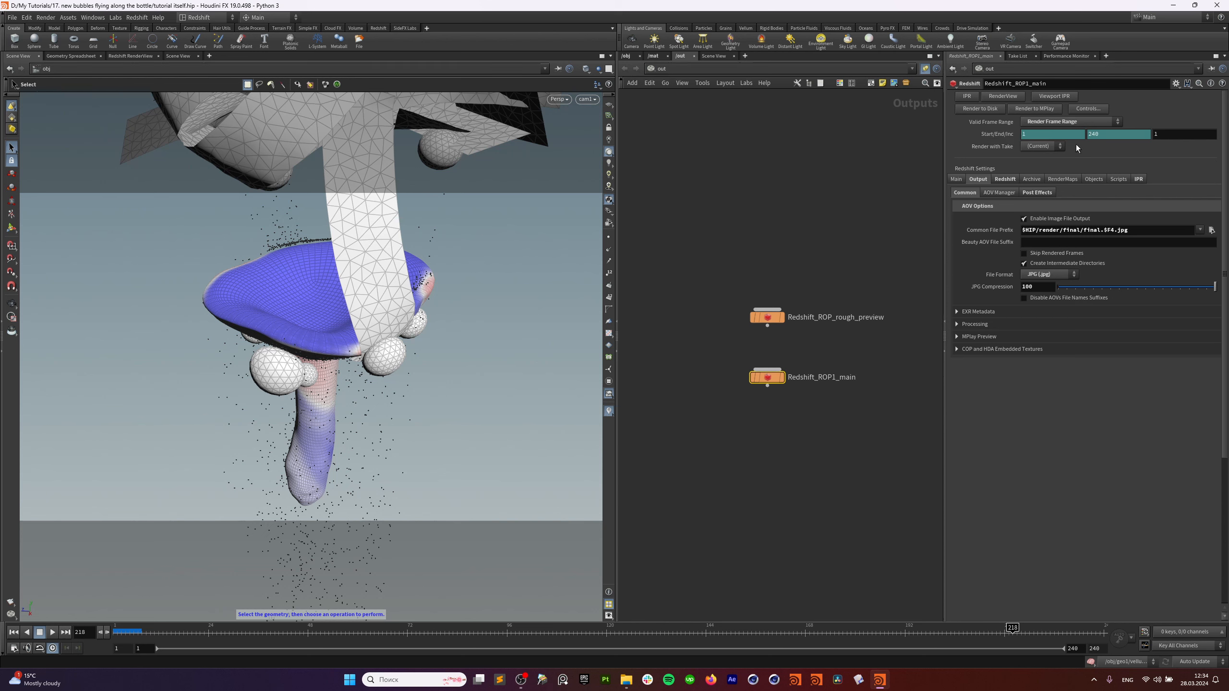
scroll(756, 406, "up", 2)
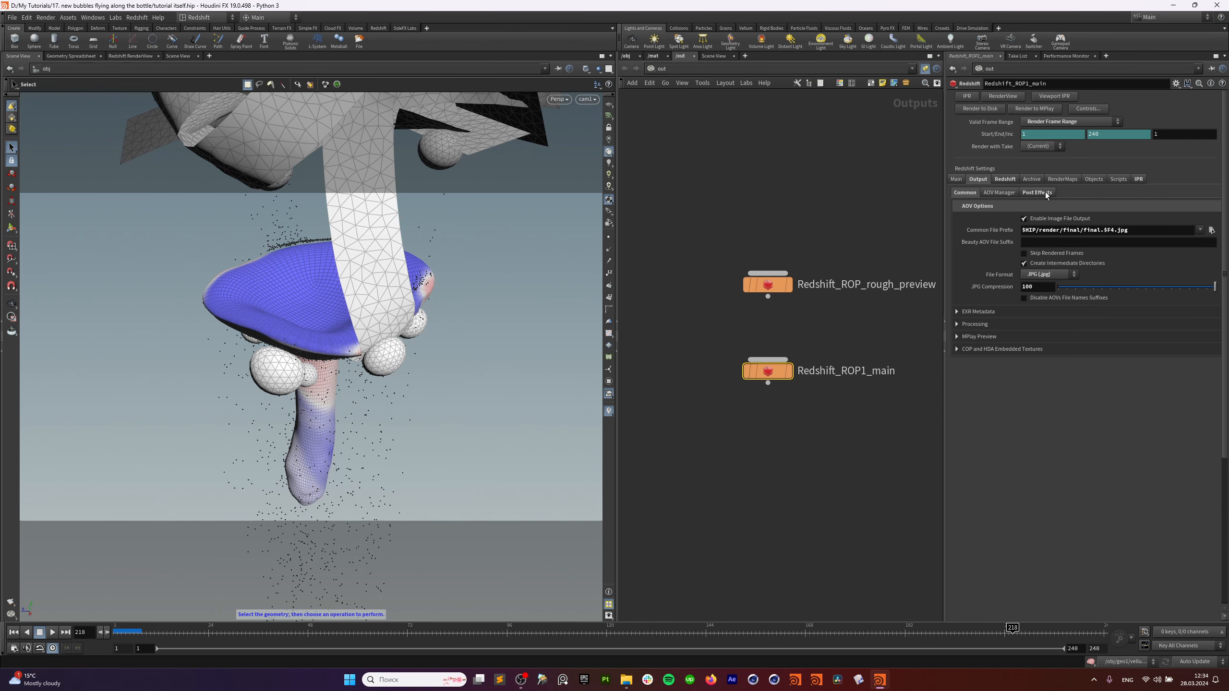
left_click(968, 179)
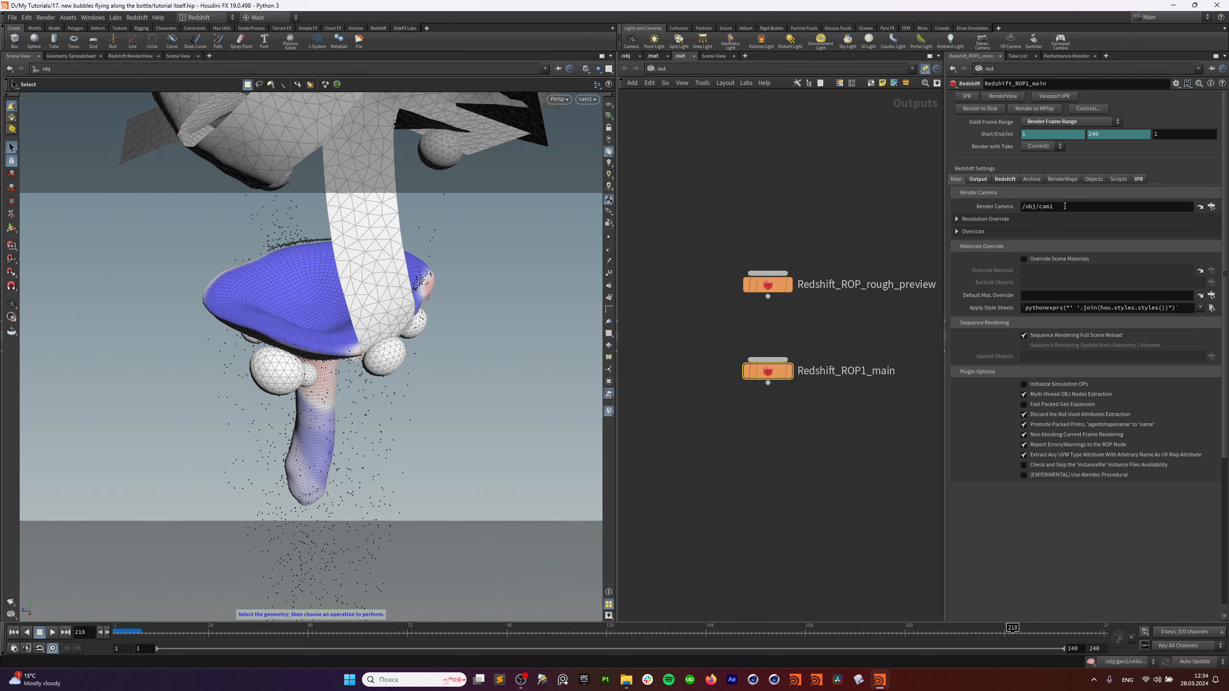
left_click(982, 179)
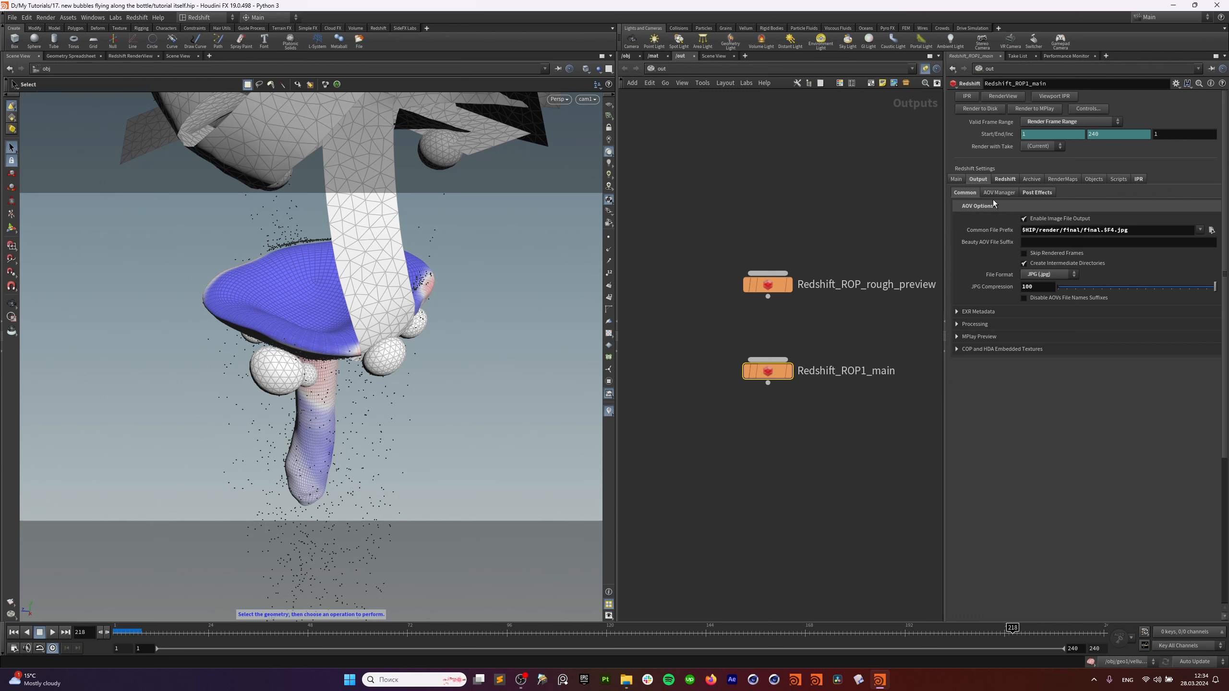
Try OpenEXR as the output format with a .exr output file path.
left_click(1067, 277)
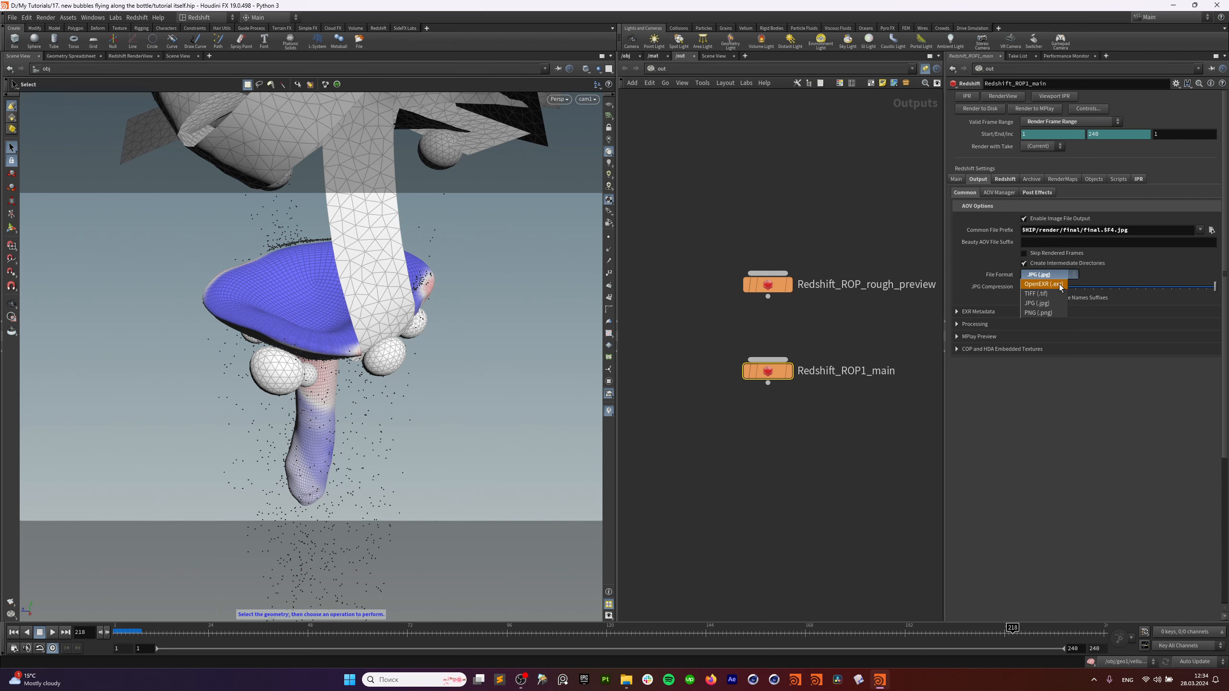
left_click(1129, 235)
left_click(1145, 235)
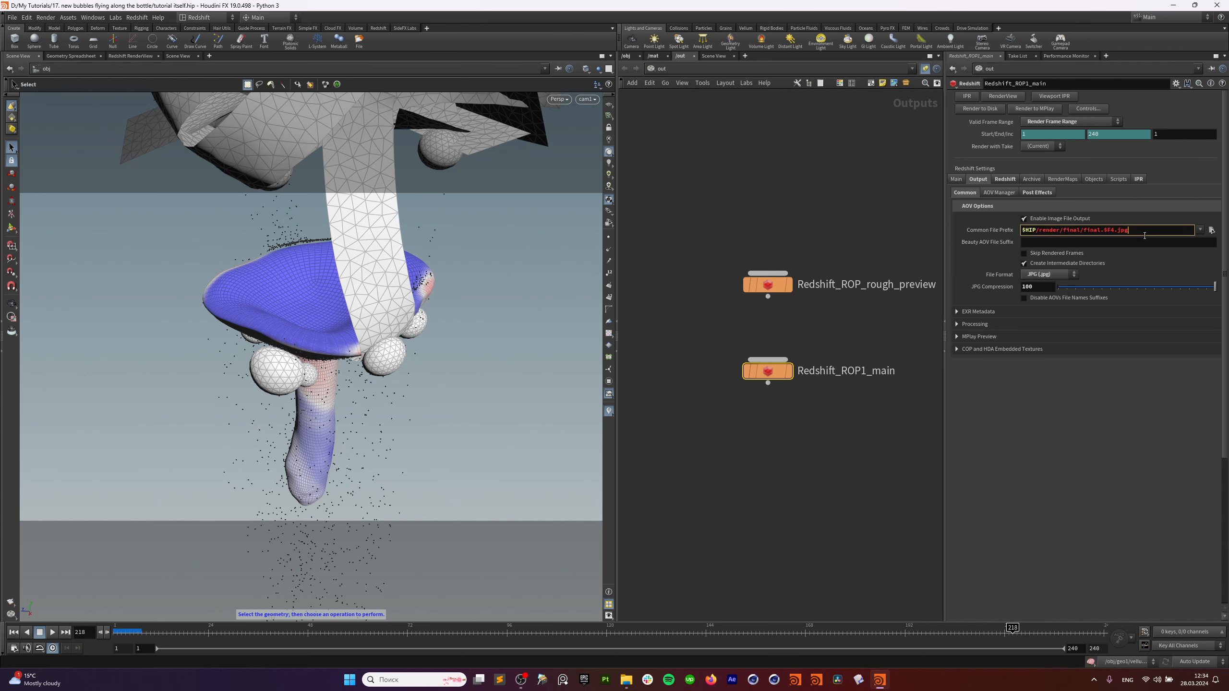
left_click(1049, 274)
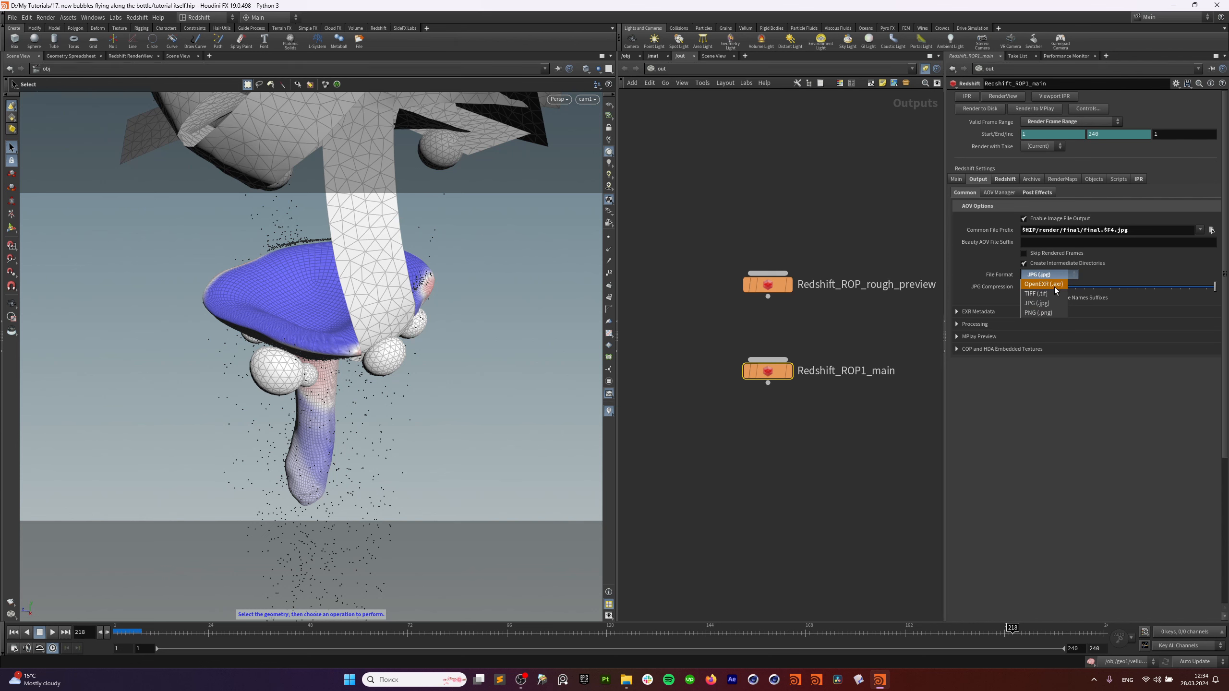
left_click(1045, 276)
left_click(1149, 234)
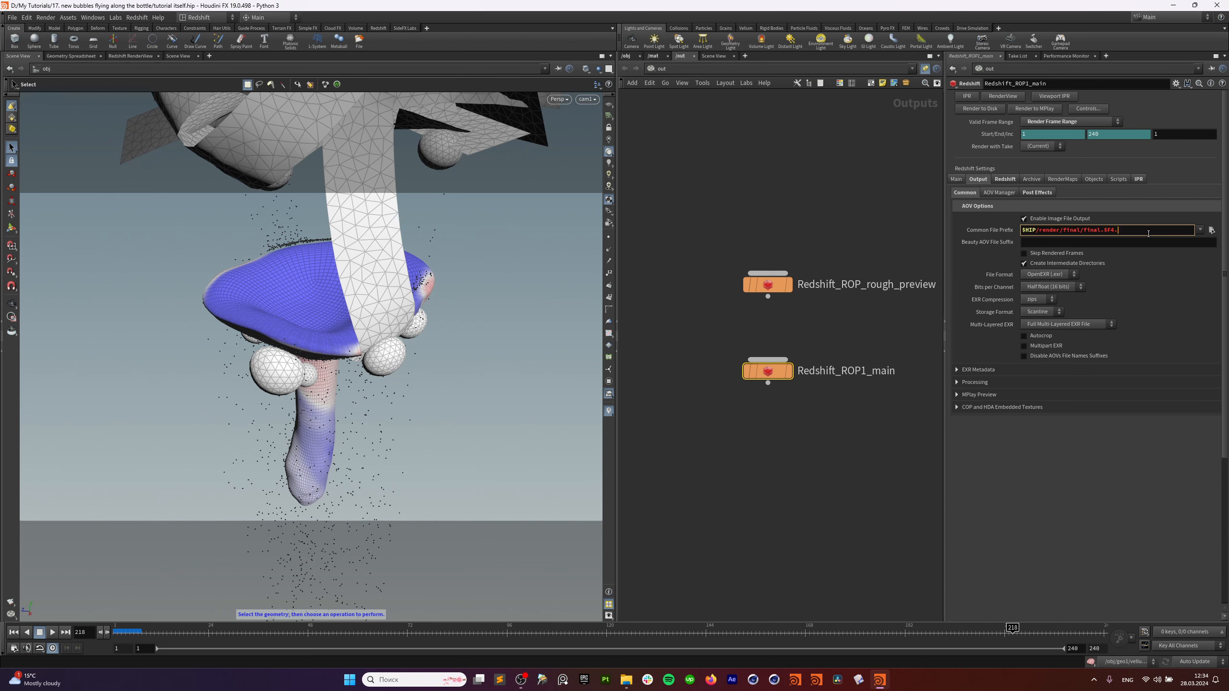
left_click(1070, 474)
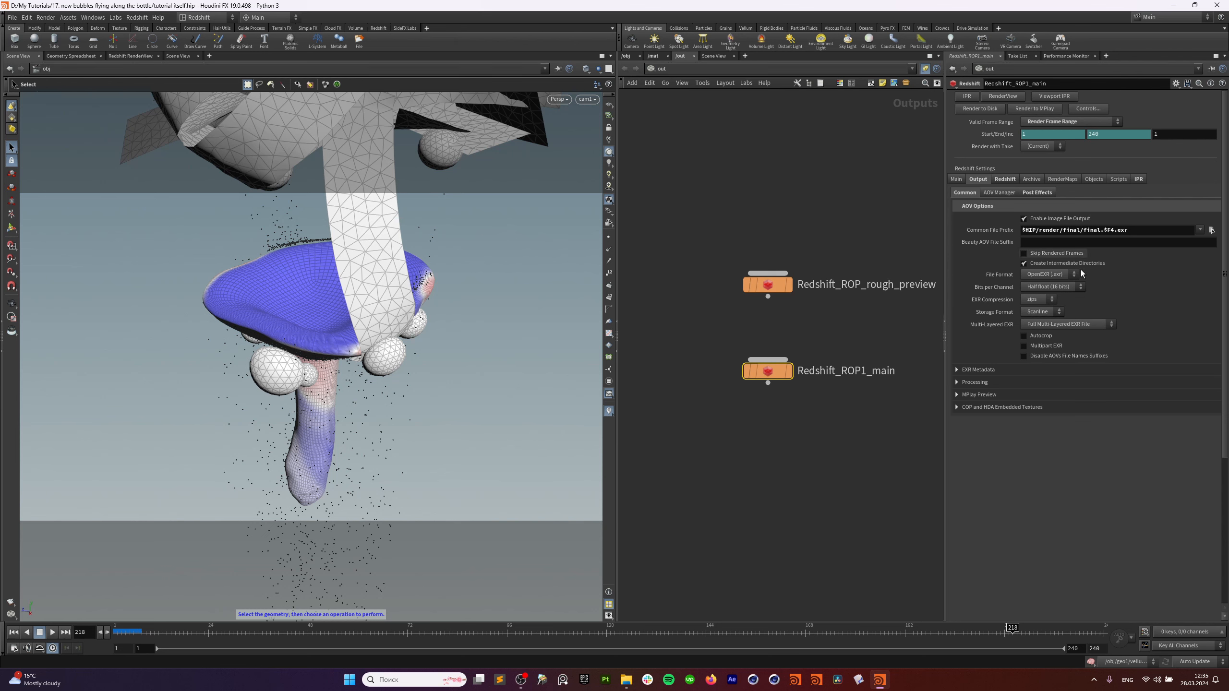
Check the Color/LUT controls for HDR and LDR files, leaving both enabled.
left_click(1041, 193)
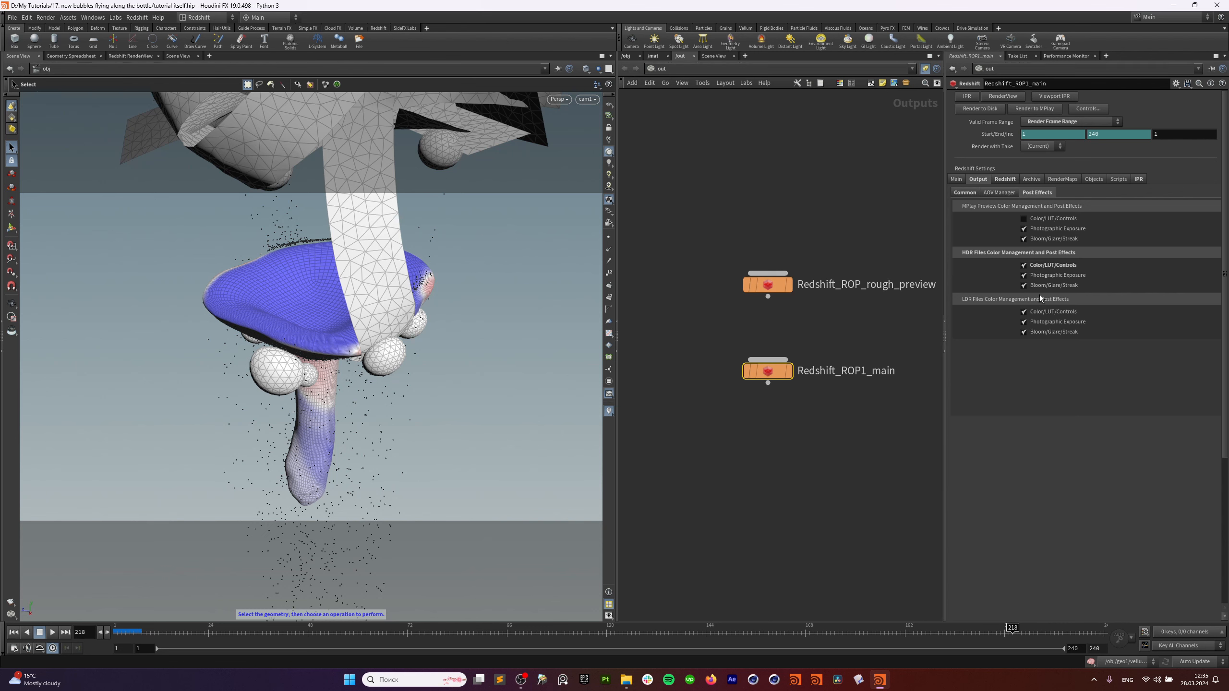
left_click(1050, 270)
left_click(1048, 311)
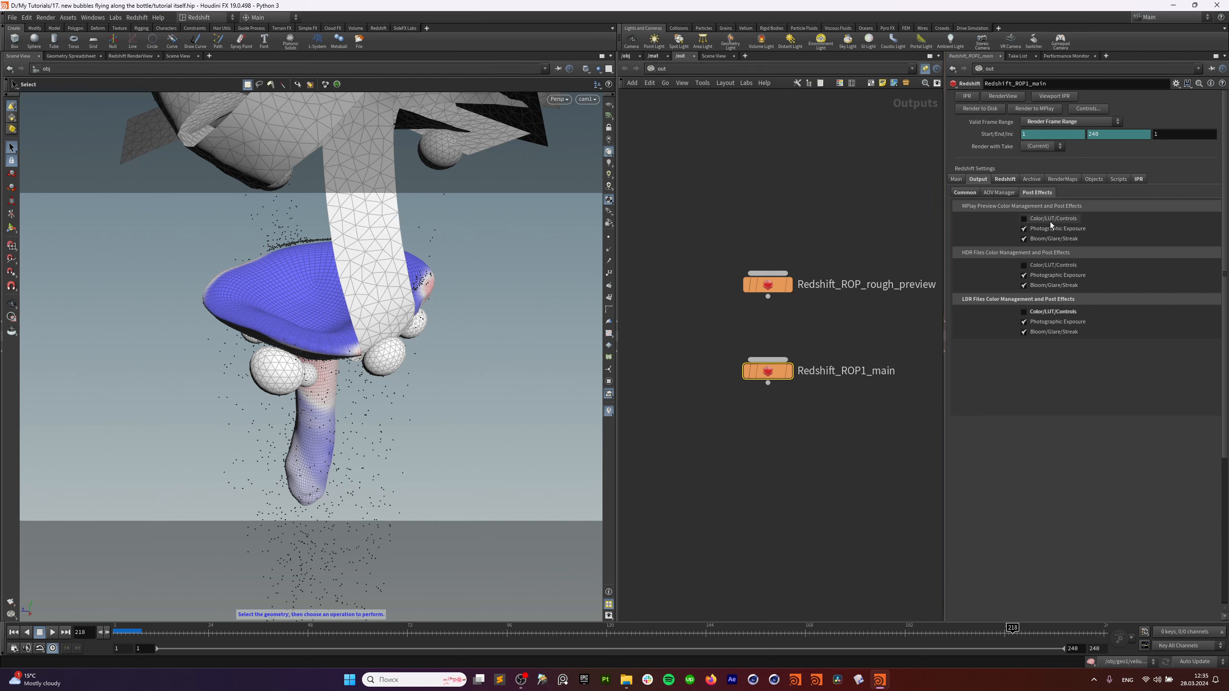
left_click(1067, 315)
left_click(1064, 267)
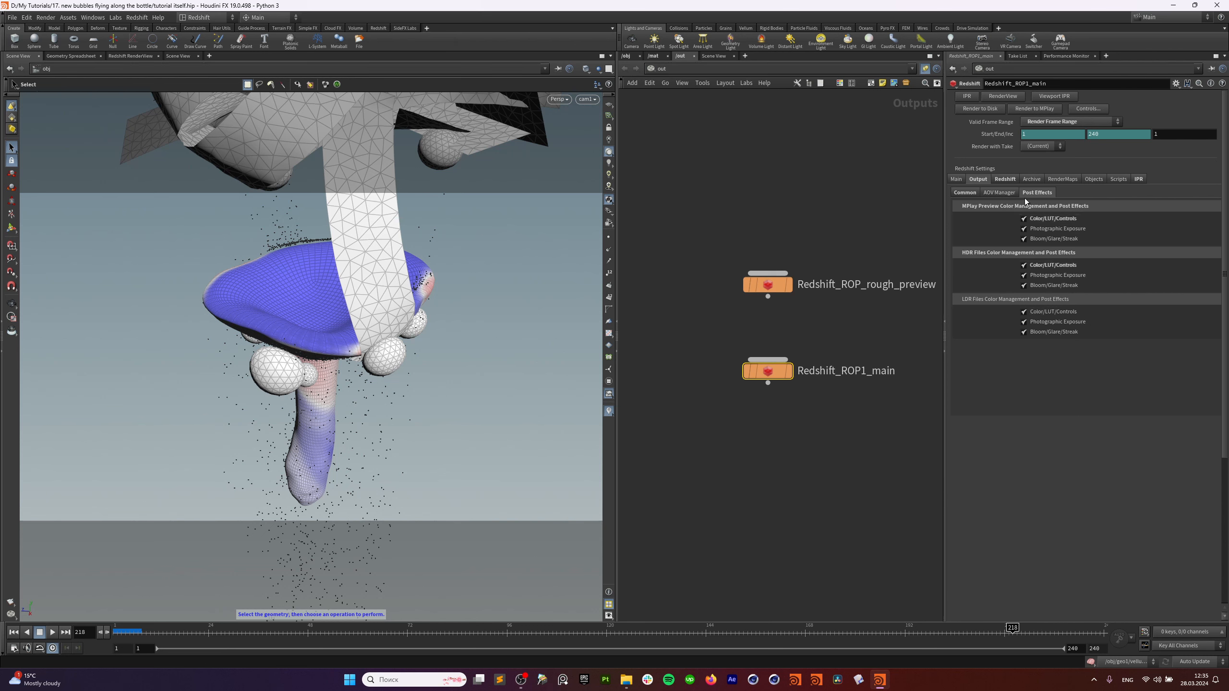
Change the output prefix to $HIP/render/final/final.$F4.jpg and set File Format to JPG.
left_click(965, 192)
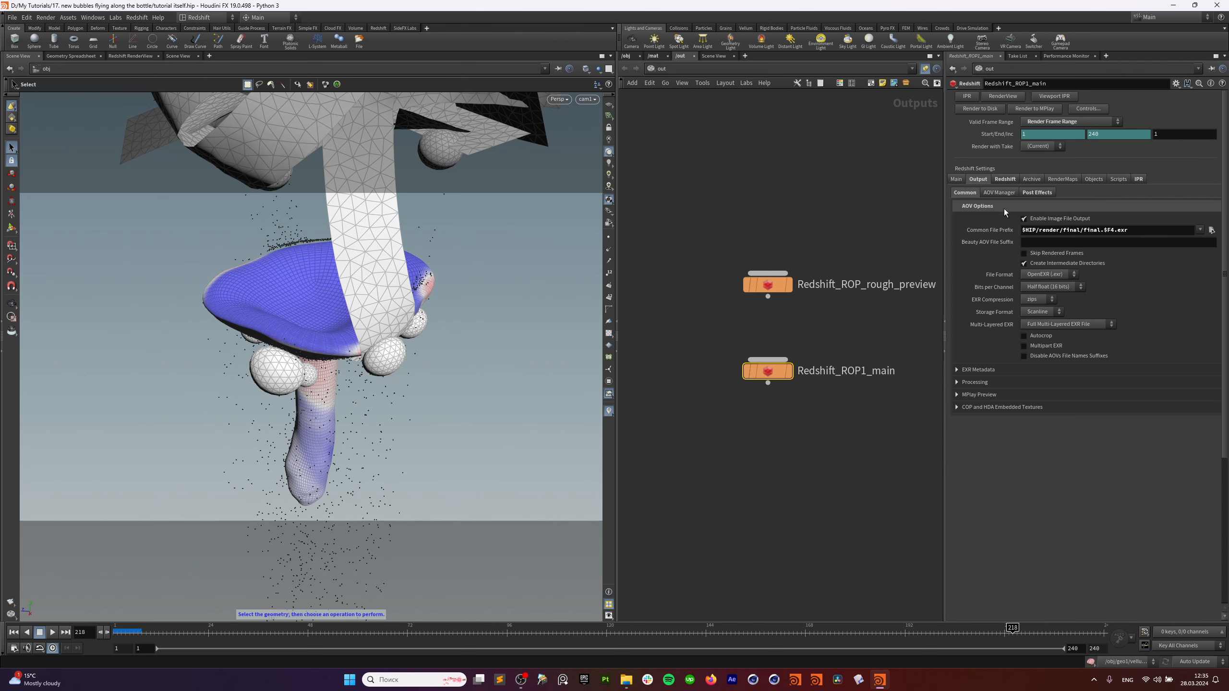
left_click(1142, 233)
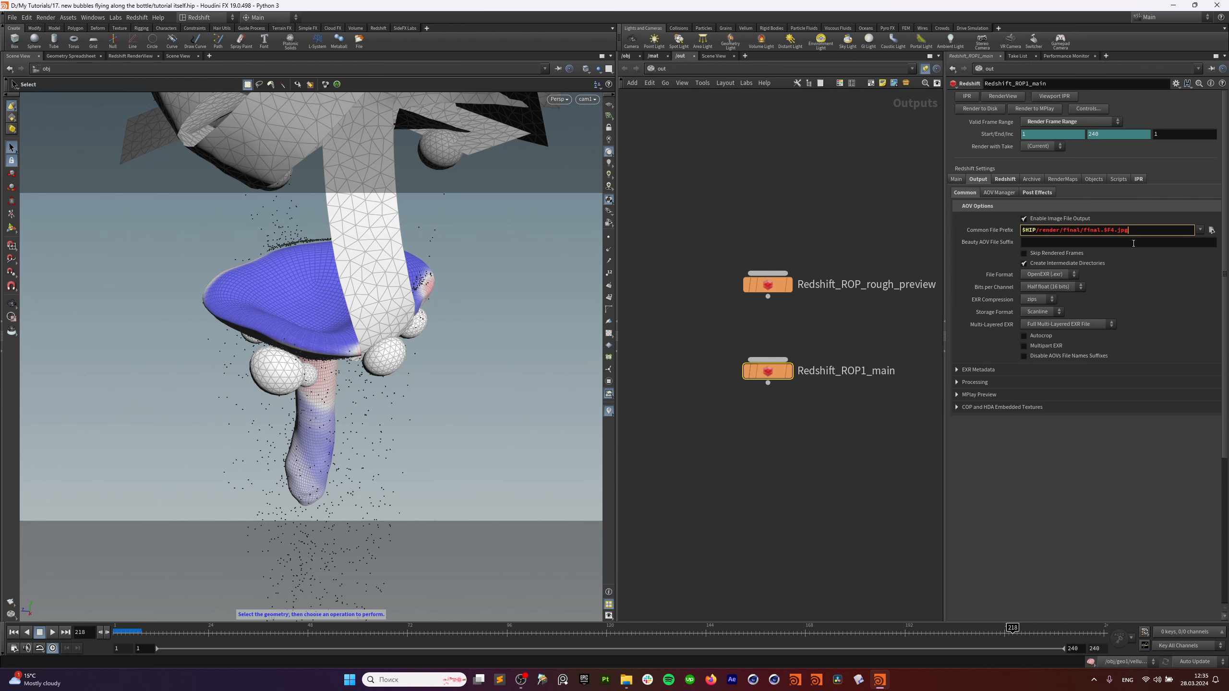
left_click(1095, 456)
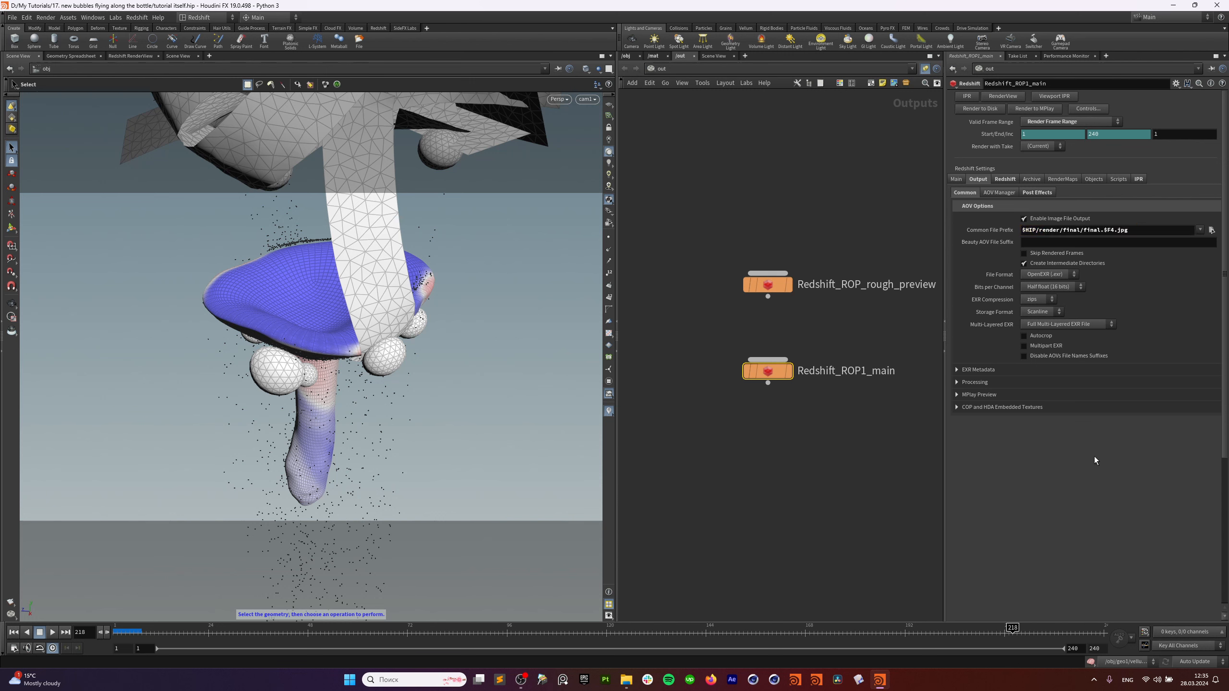
left_click(1063, 273)
left_click(1065, 293)
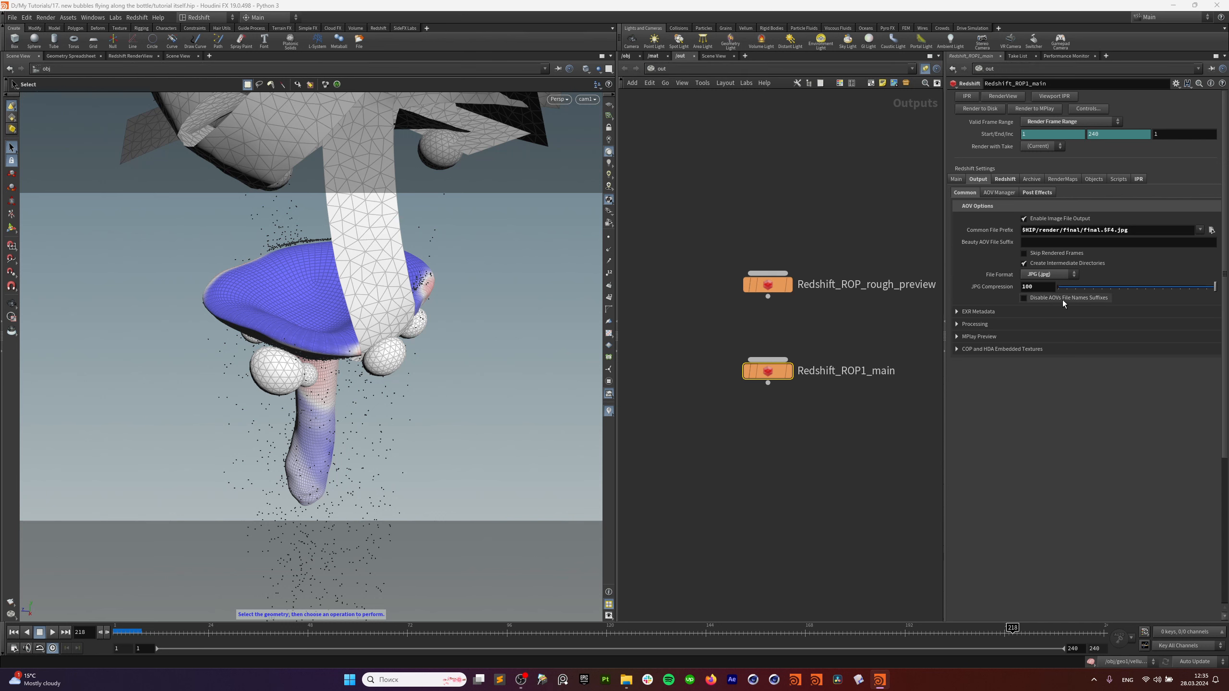
Check the Bucket Size under Redshift System settings, leaving it at 512.
left_click(1005, 179)
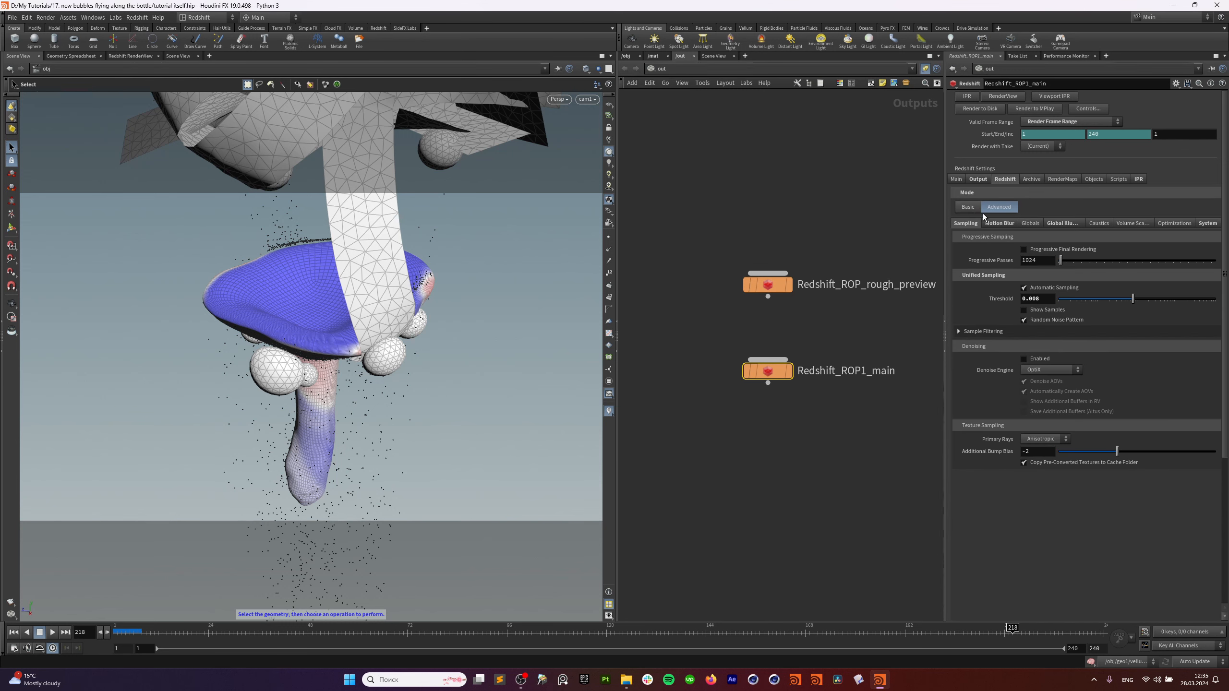
left_click(1208, 224)
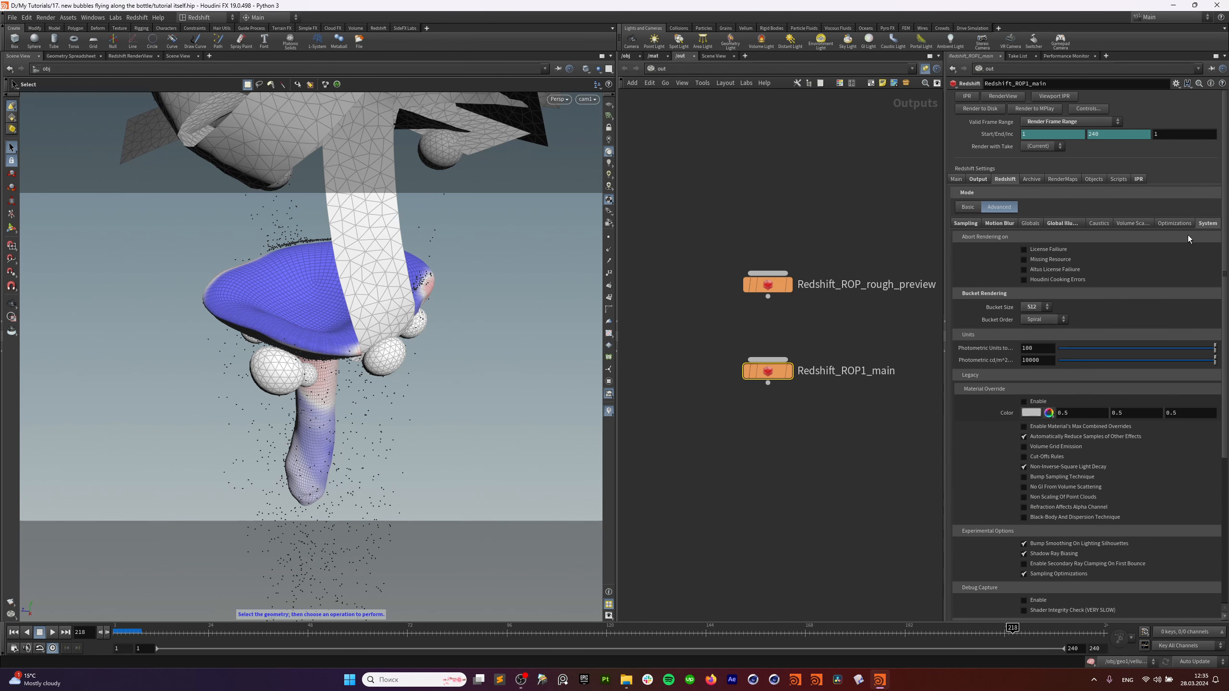
left_click(1035, 306)
left_click(1037, 344)
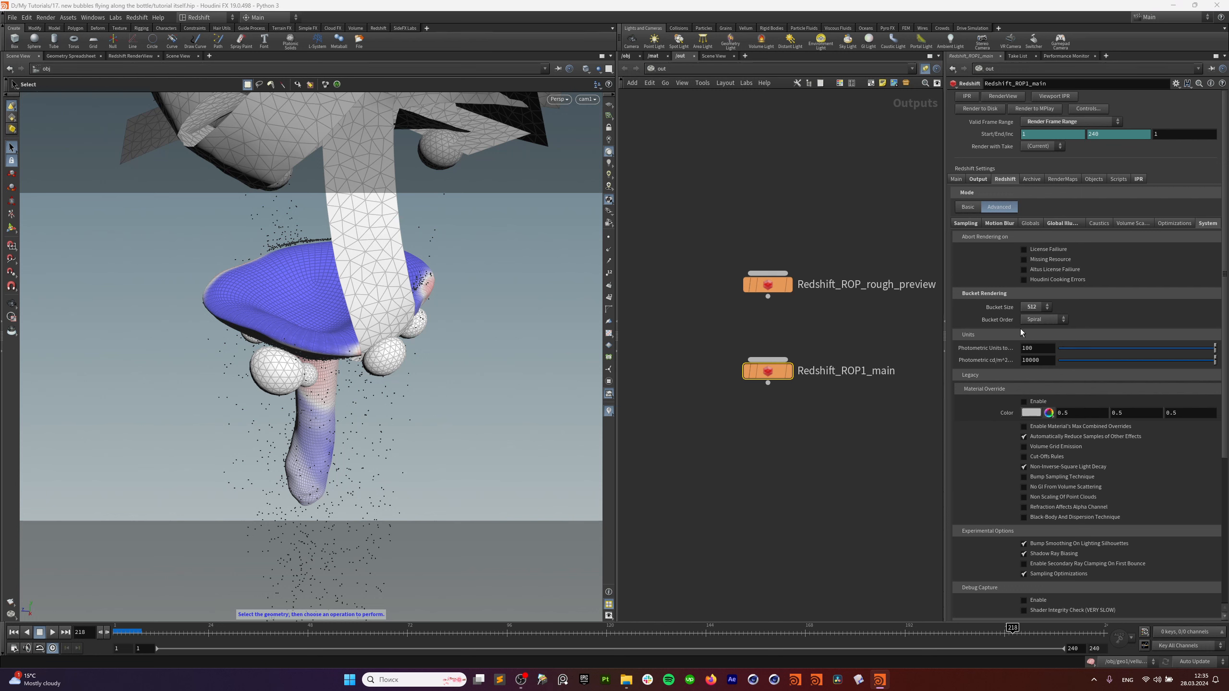
left_click(1031, 307)
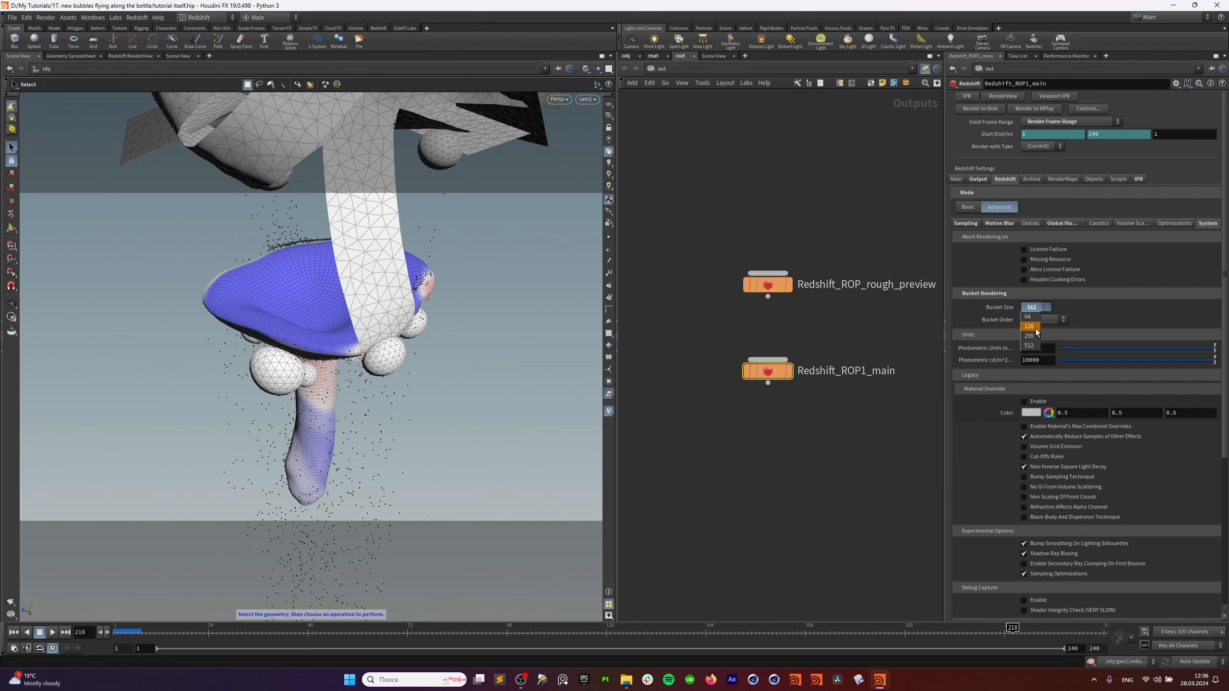
left_click(1030, 345)
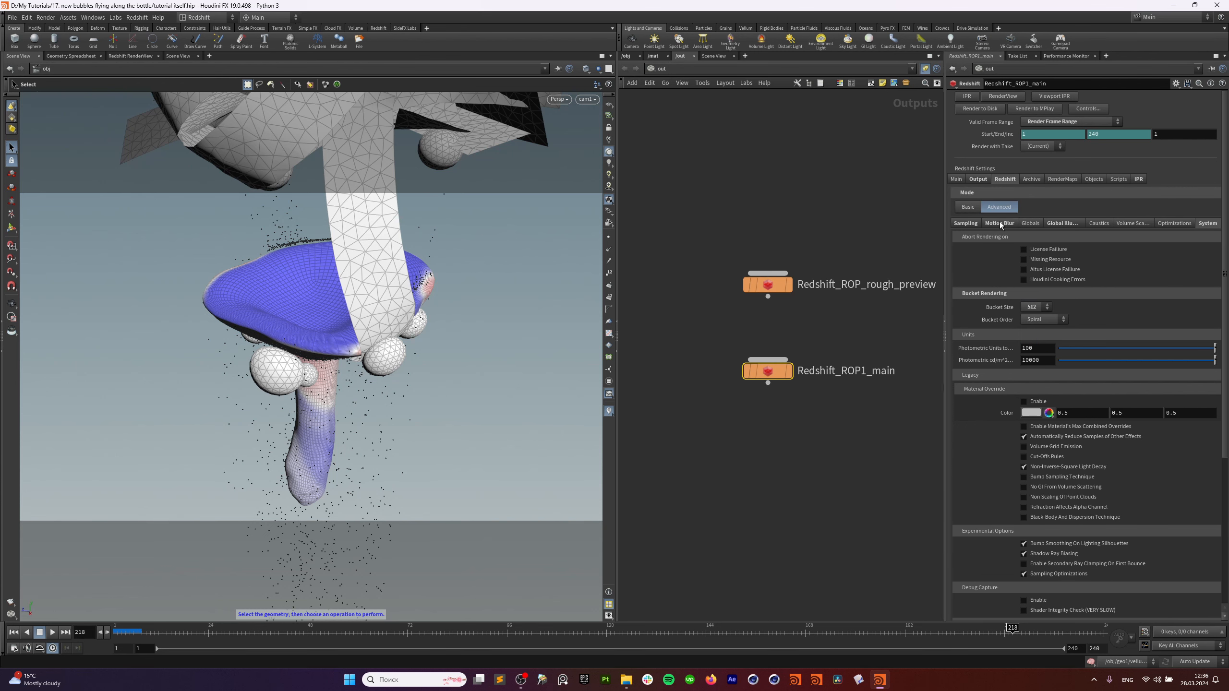
Toggle Live SOP Level Updates in the IPR settings, leaving it on.
left_click(1137, 179)
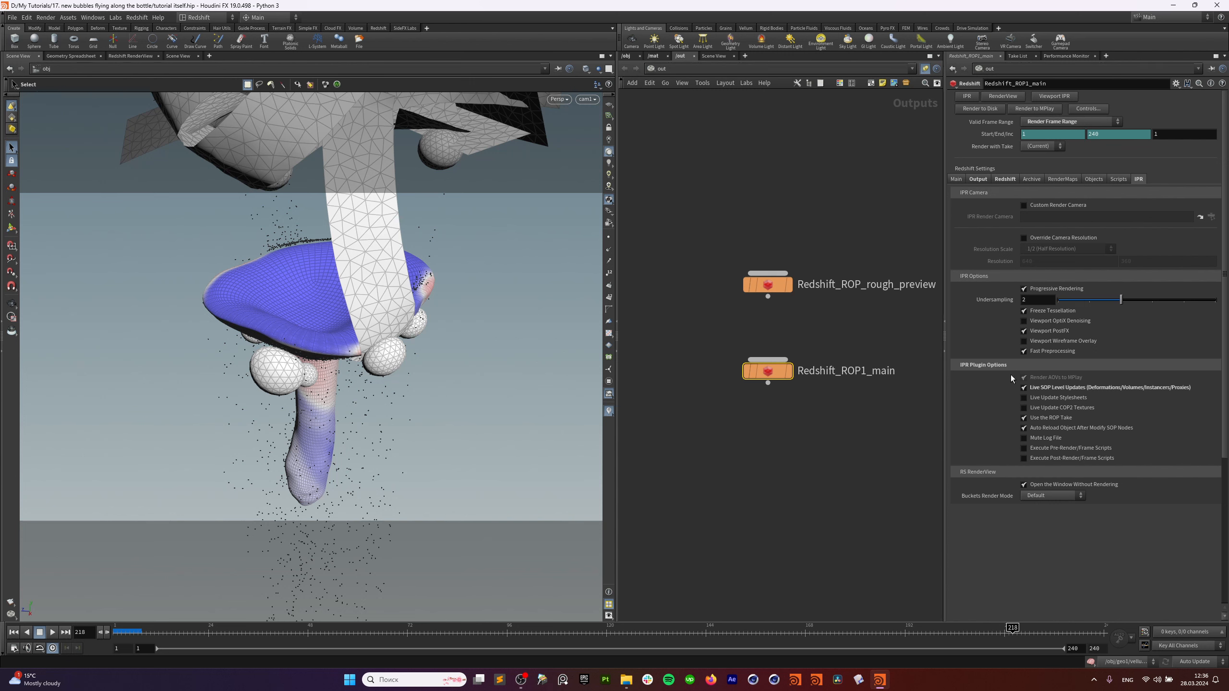
left_click(1025, 389)
left_click(1024, 389)
Start a live IPR preview of the mushroom in the Redshift RenderView.
left_click(117, 56)
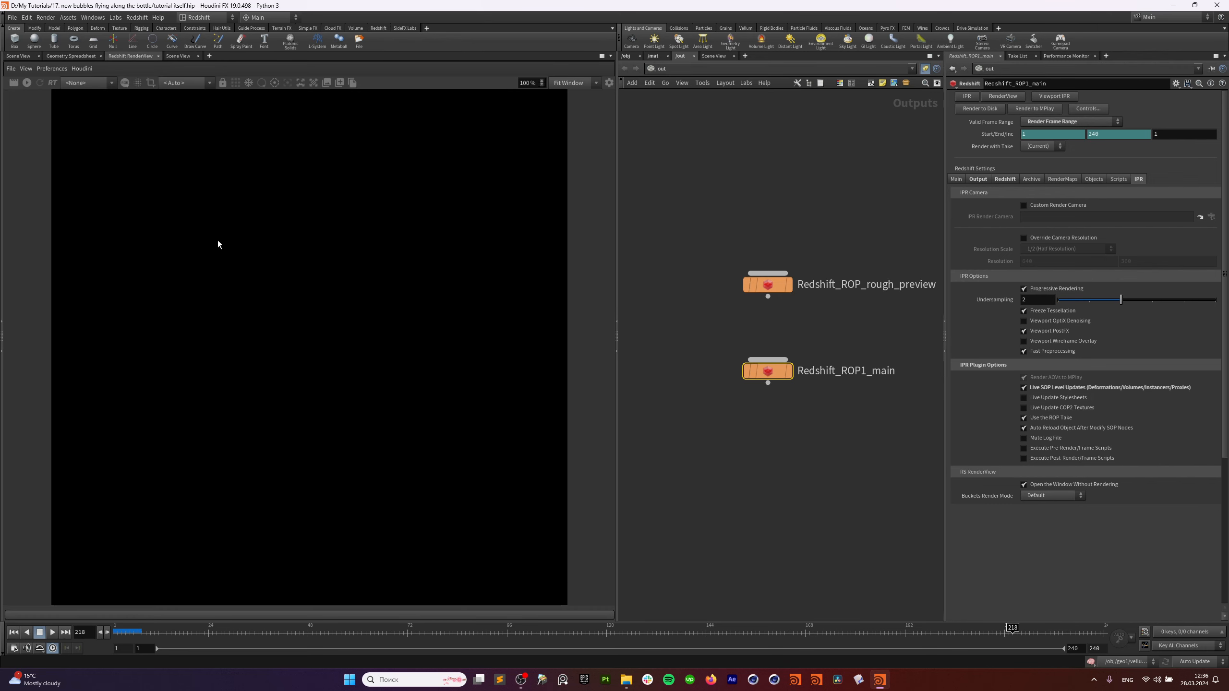
left_click(26, 83)
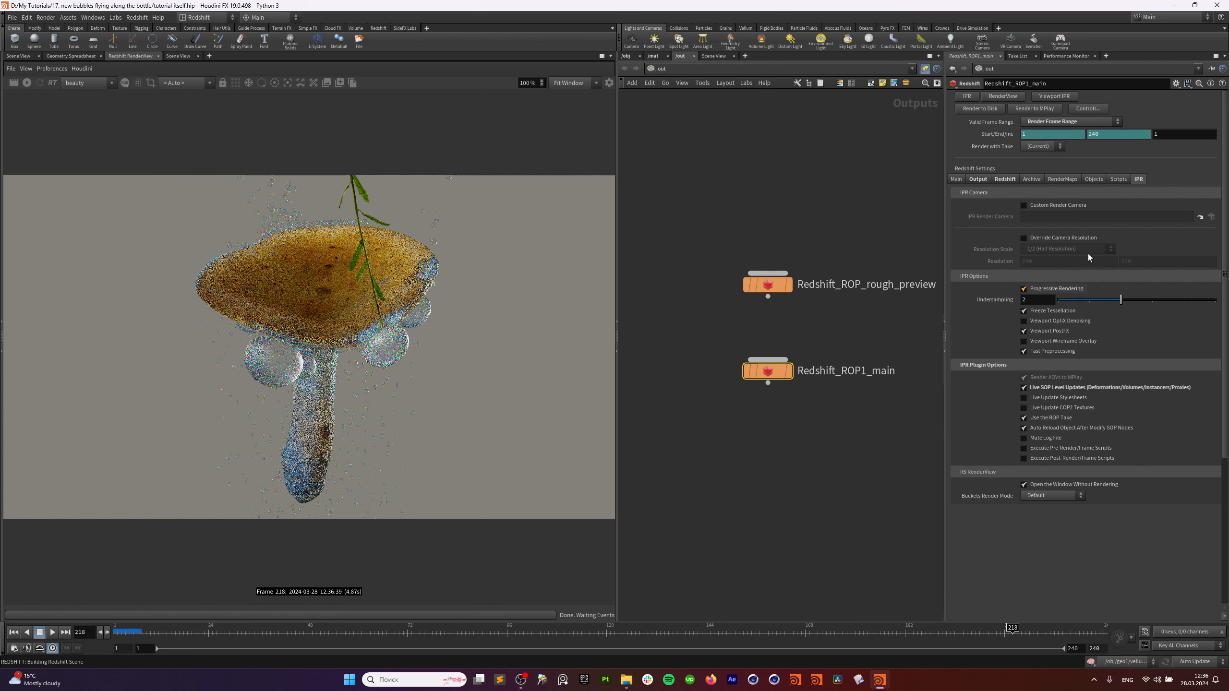
left_click(999, 179)
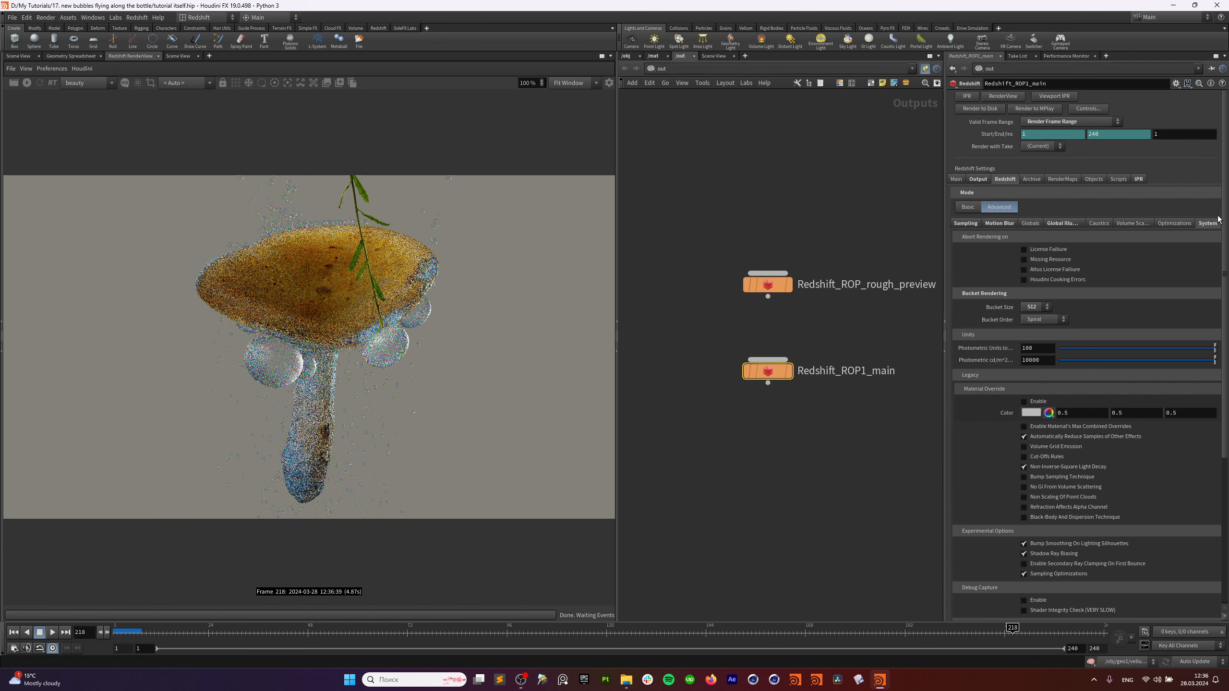
Check the sampling threshold and the motion blur settings (shutter 0.25–0.75).
scroll(1060, 466, "down", 1)
scroll(1065, 463, "up", 1)
left_click(966, 223)
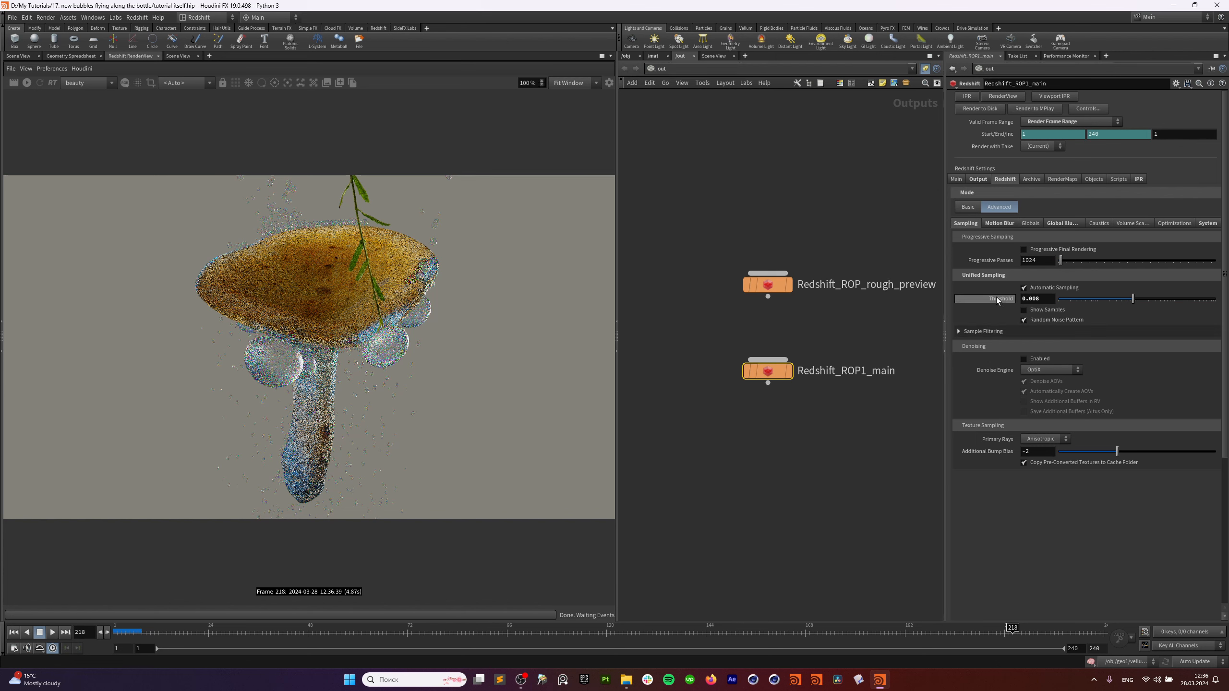
left_click(1049, 299)
left_click(998, 224)
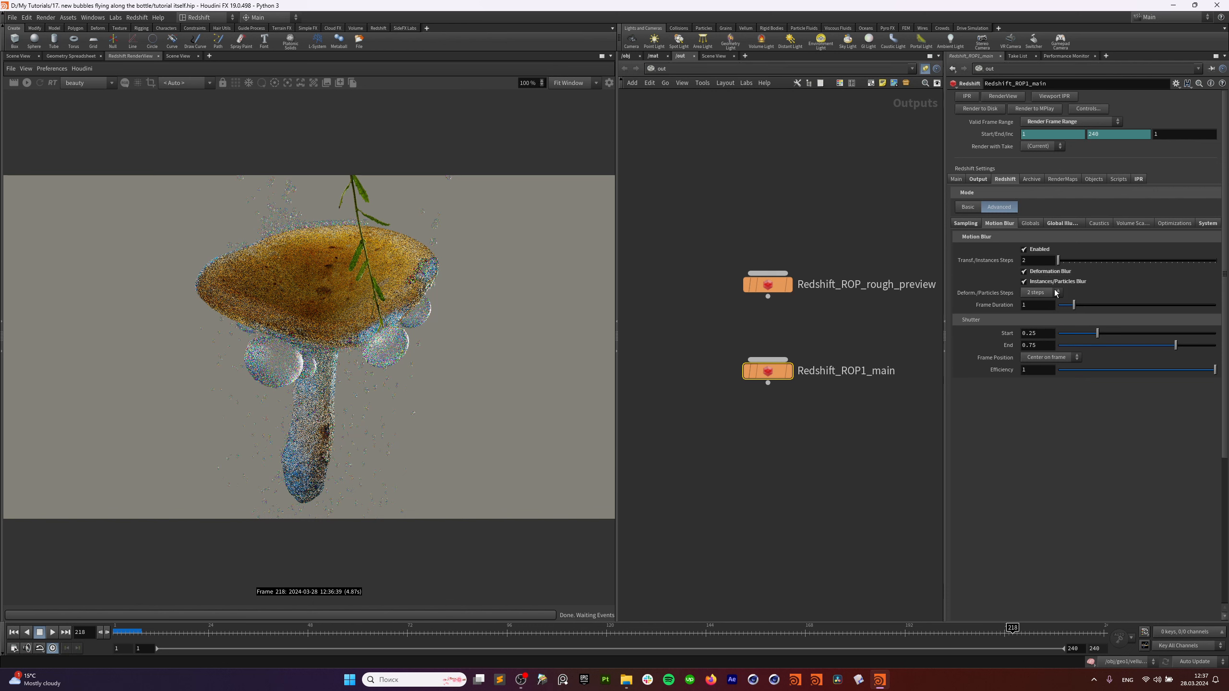
Enable Mesh Deformations Blur From Velocity Attribute on grass_animated's Redshift OBJ settings.
left_click(627, 57)
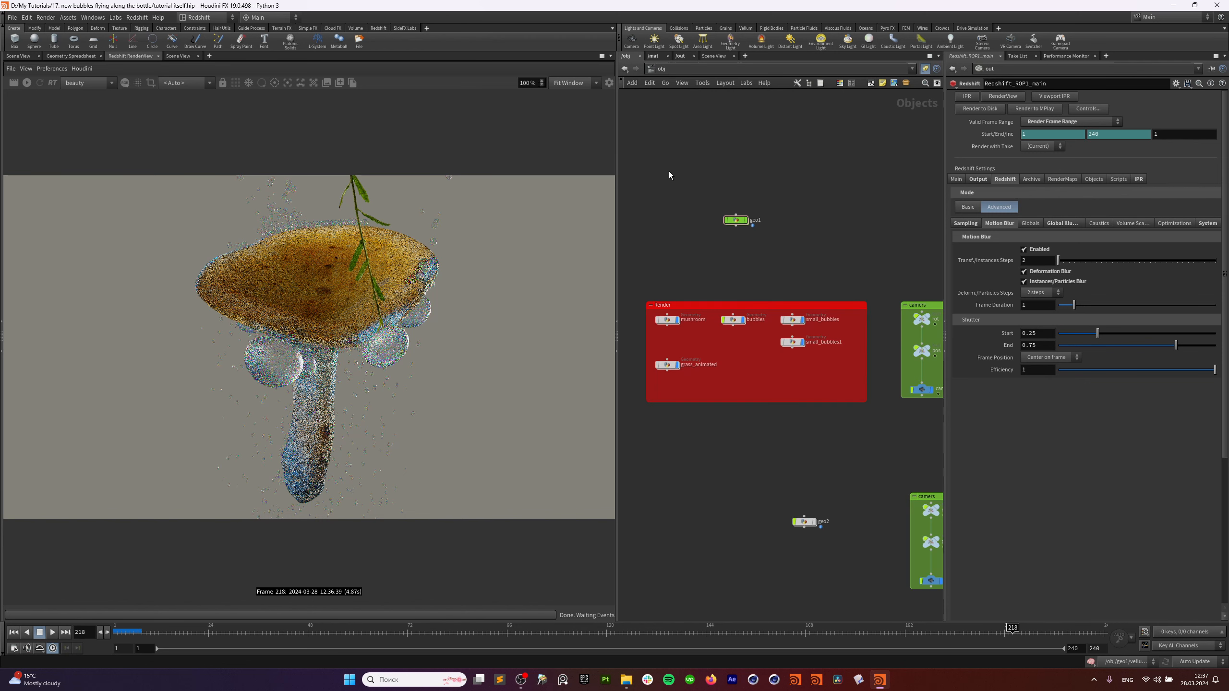
left_click(668, 320)
scroll(677, 337, "up", 2)
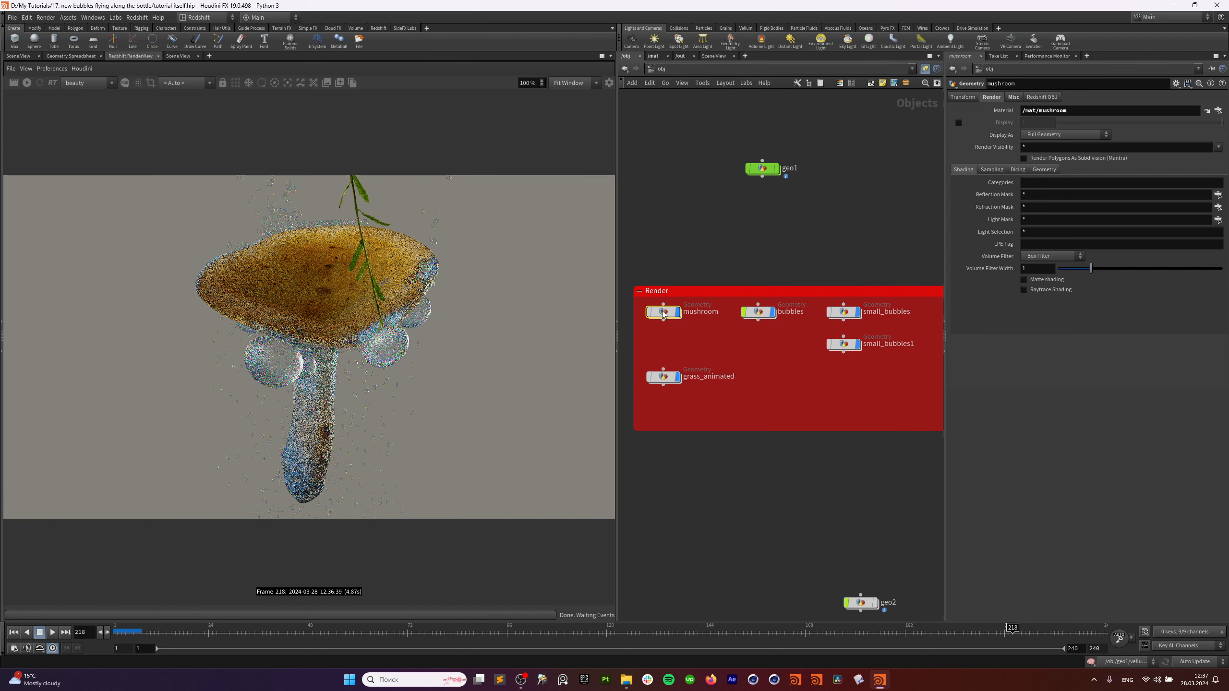
left_click(664, 377)
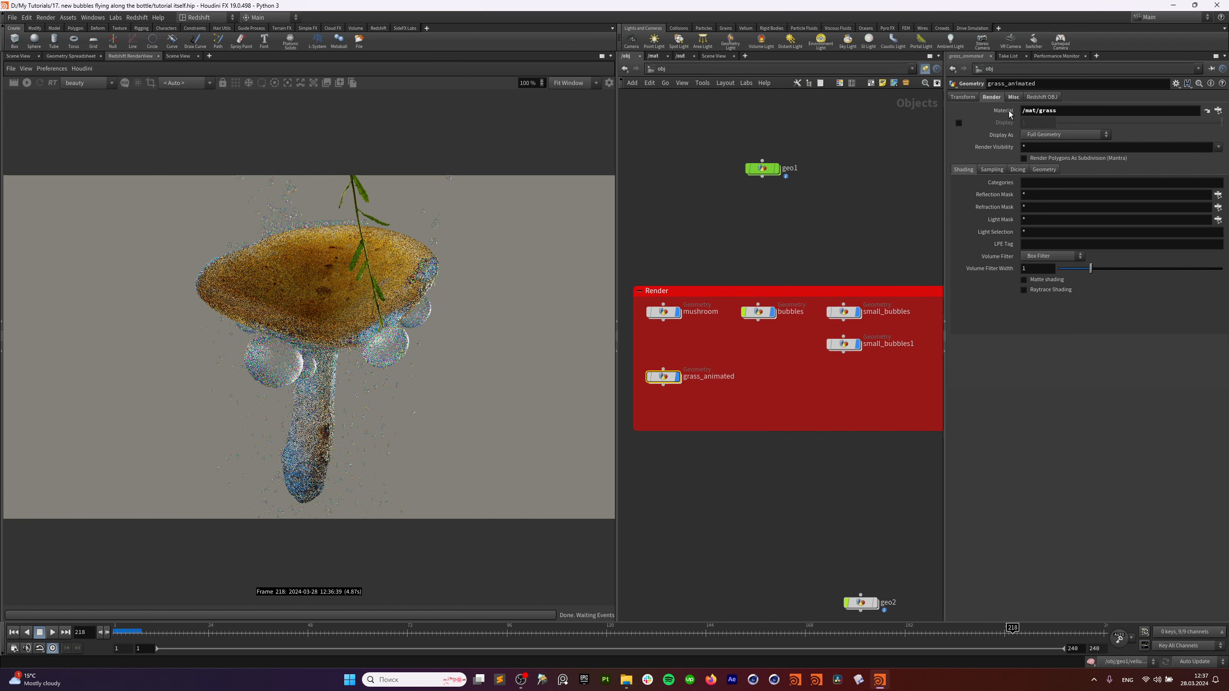
left_click(1038, 98)
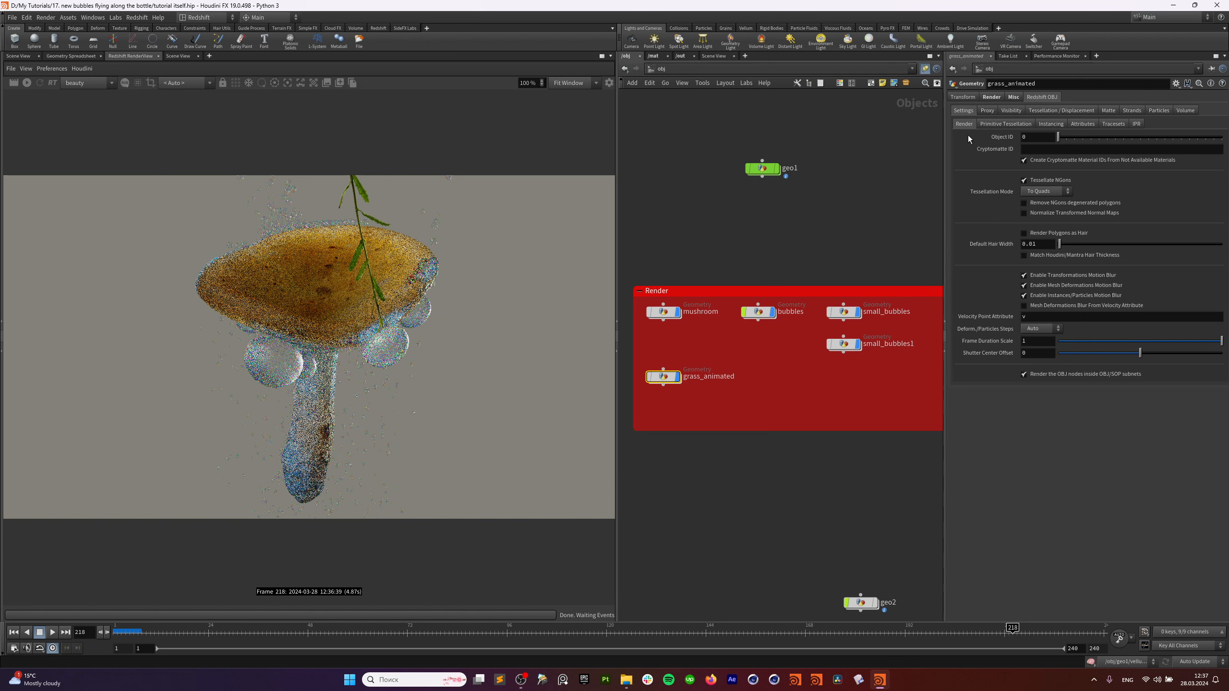
left_click(1038, 306)
Inspect the nodes inside grass_animated and the bubbles object.
double_click(662, 378)
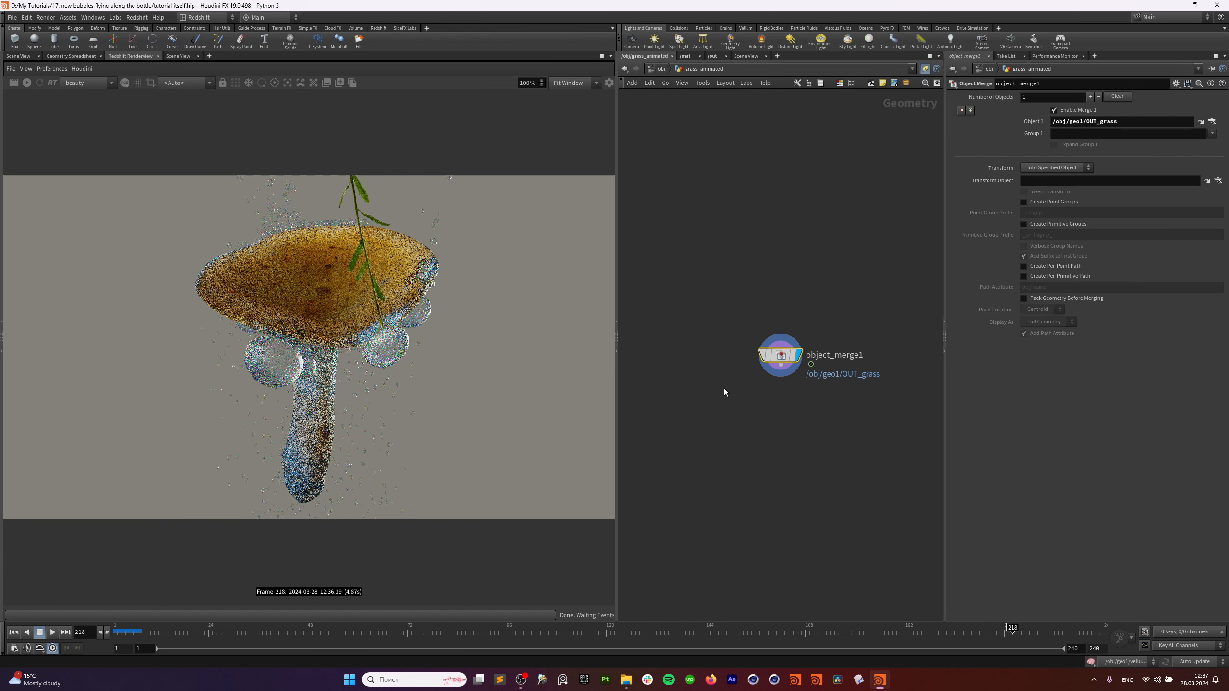
middle_click(779, 356)
key("u")
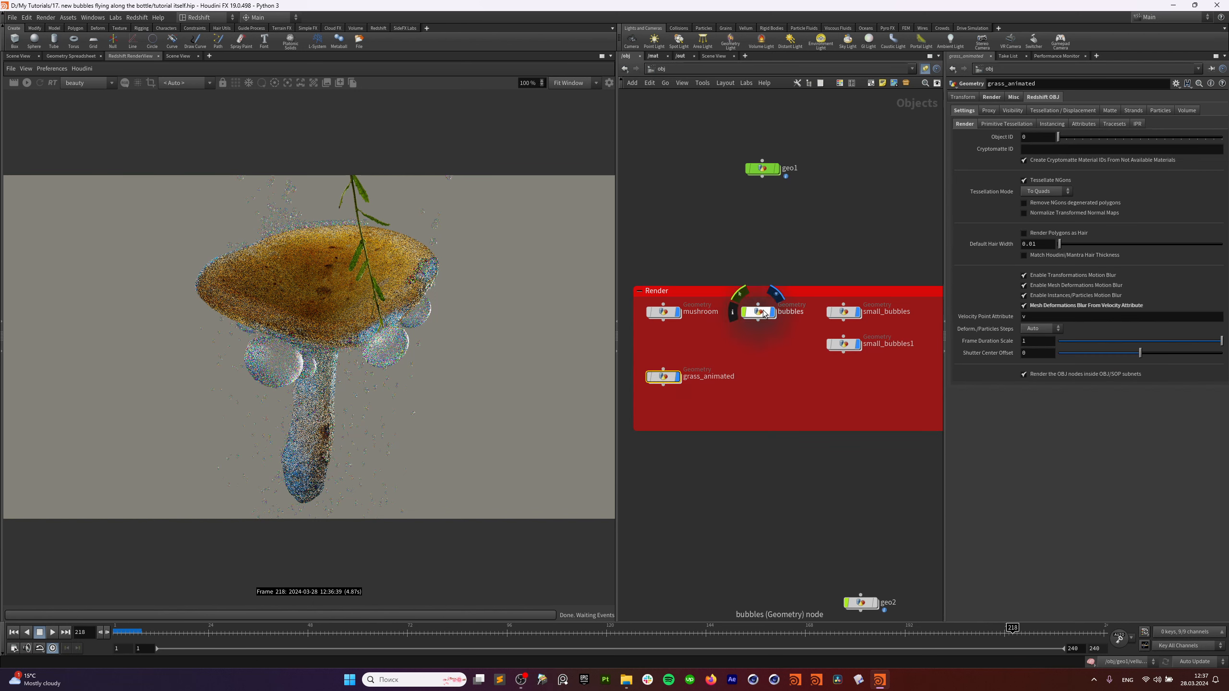
double_click(763, 298)
key("u")
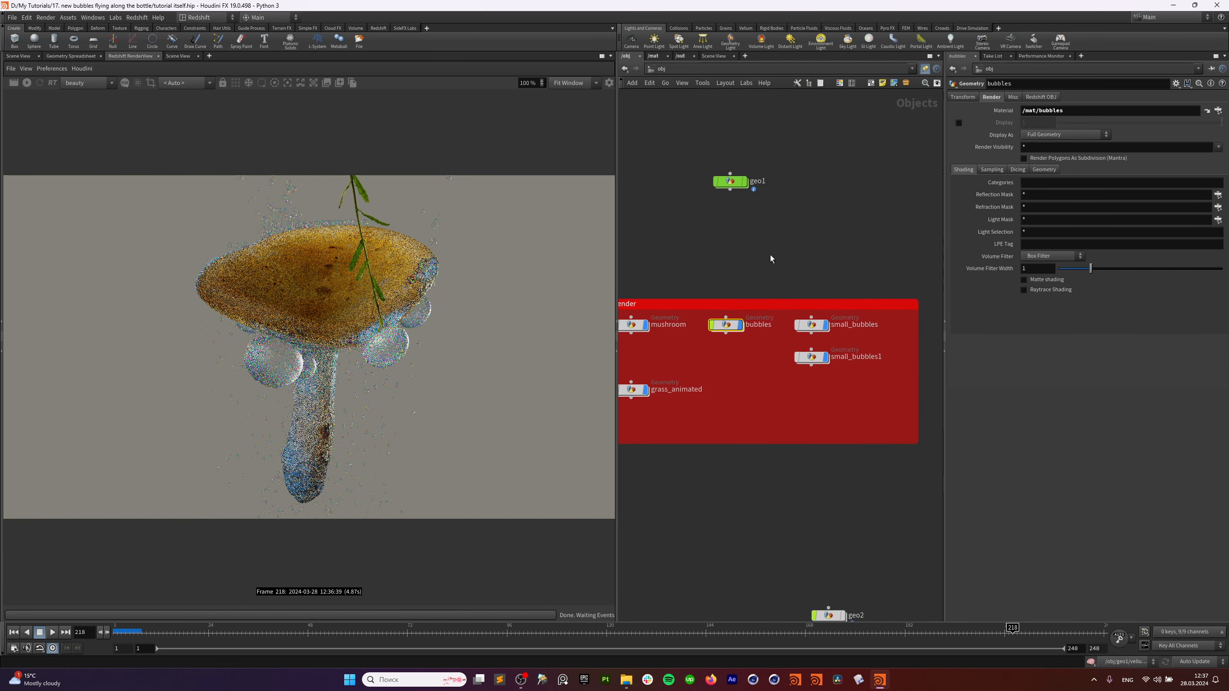
Select Redshift_ROP1_main in the /out network.
left_click(685, 56)
left_click_drag(708, 252, 841, 322)
left_click_drag(708, 343, 819, 406)
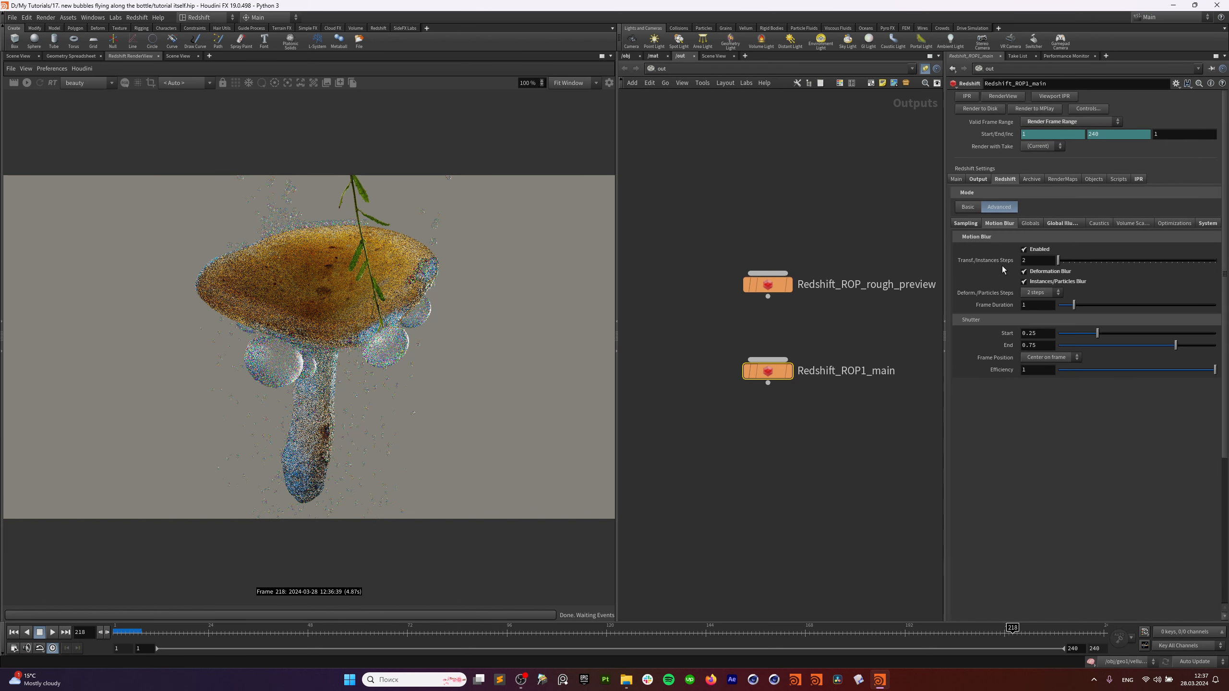
Try Brute Force as secondary GI engine, then revert to Irradiance Point Cloud.
left_click(1030, 224)
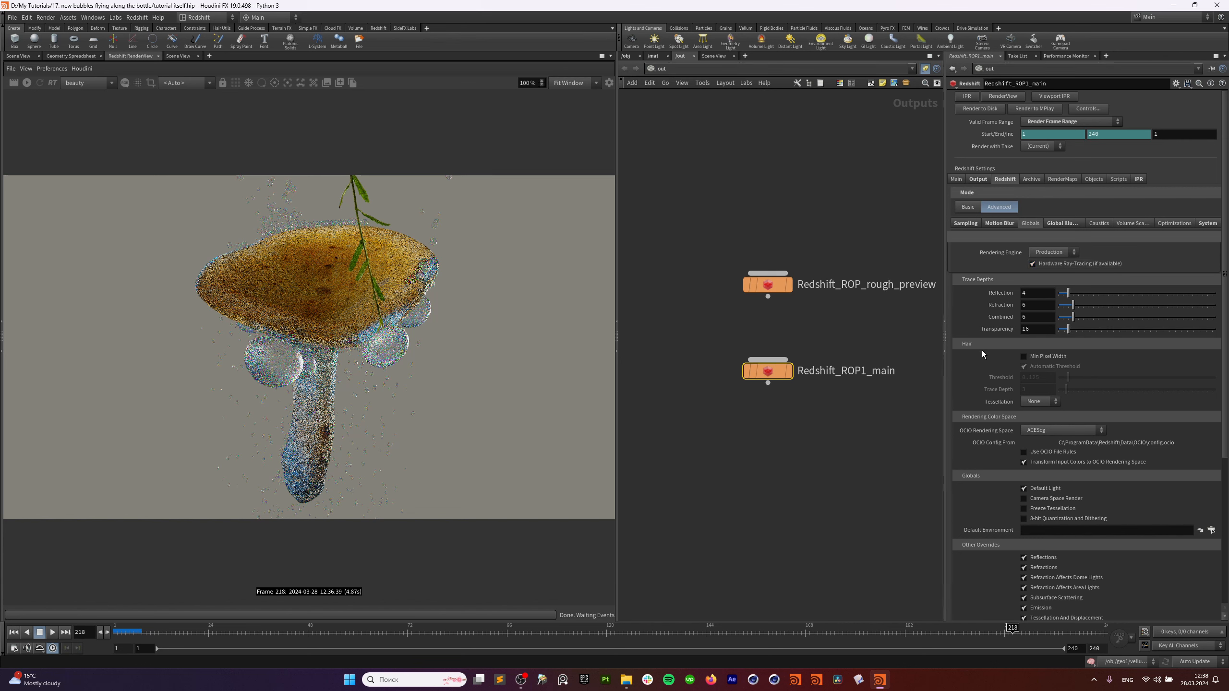
left_click(1064, 223)
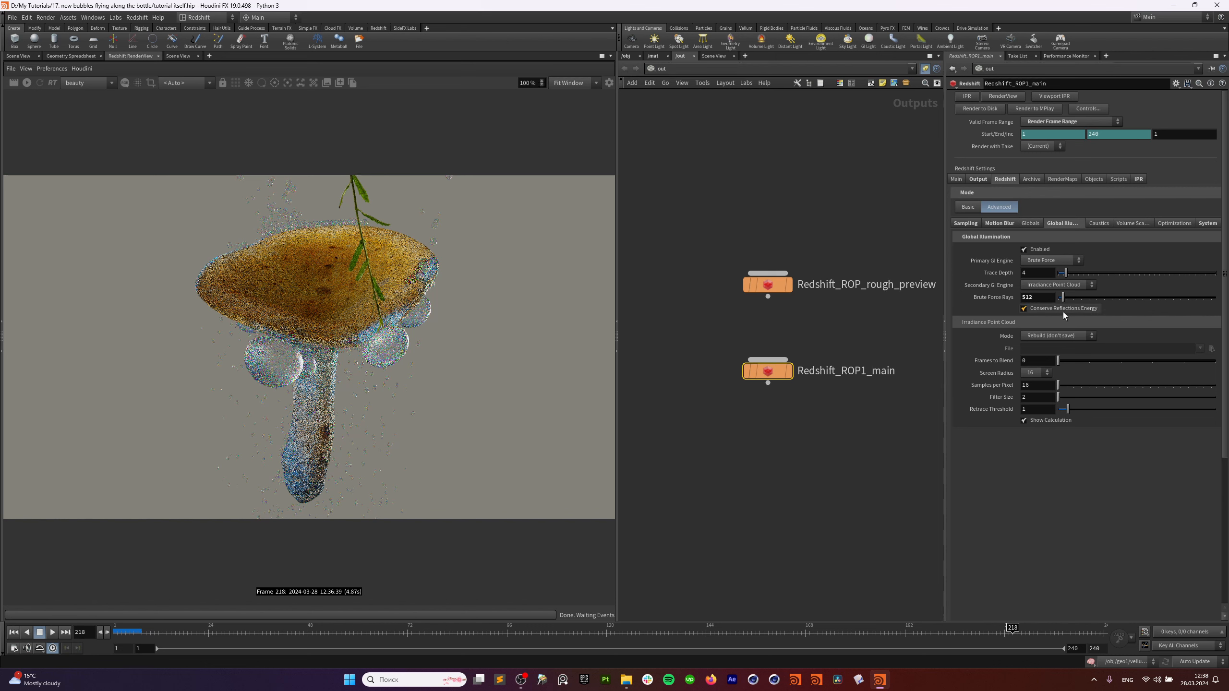
left_click(1062, 285)
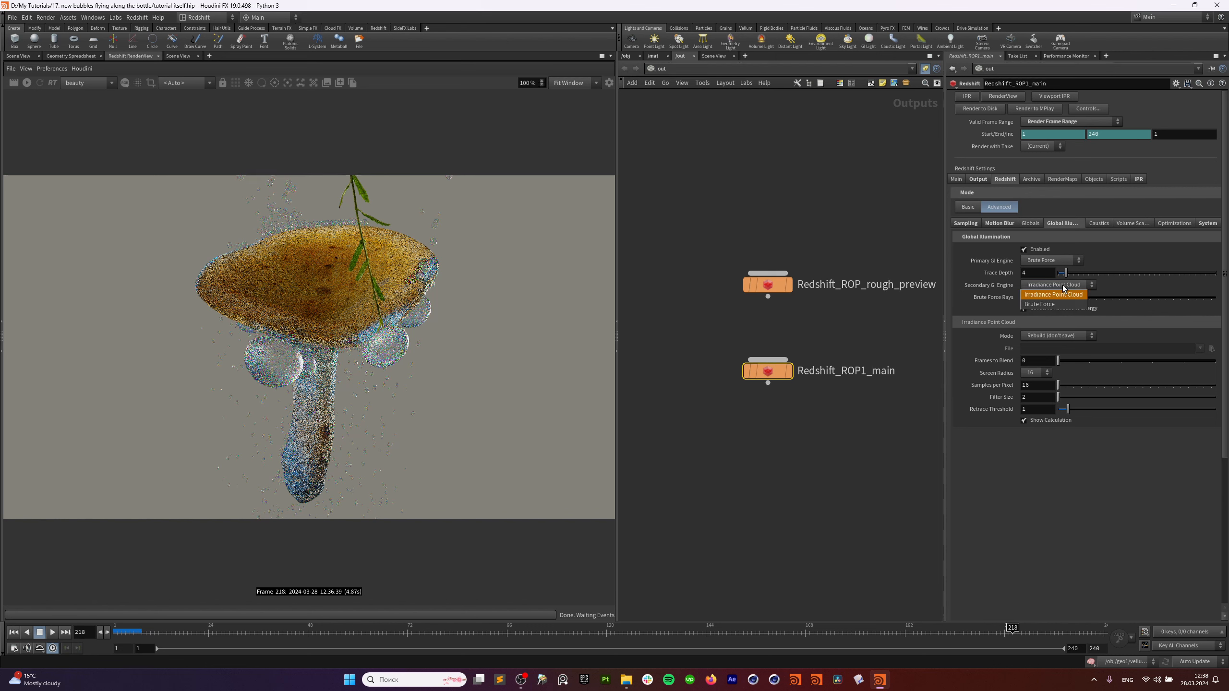
left_click(1063, 305)
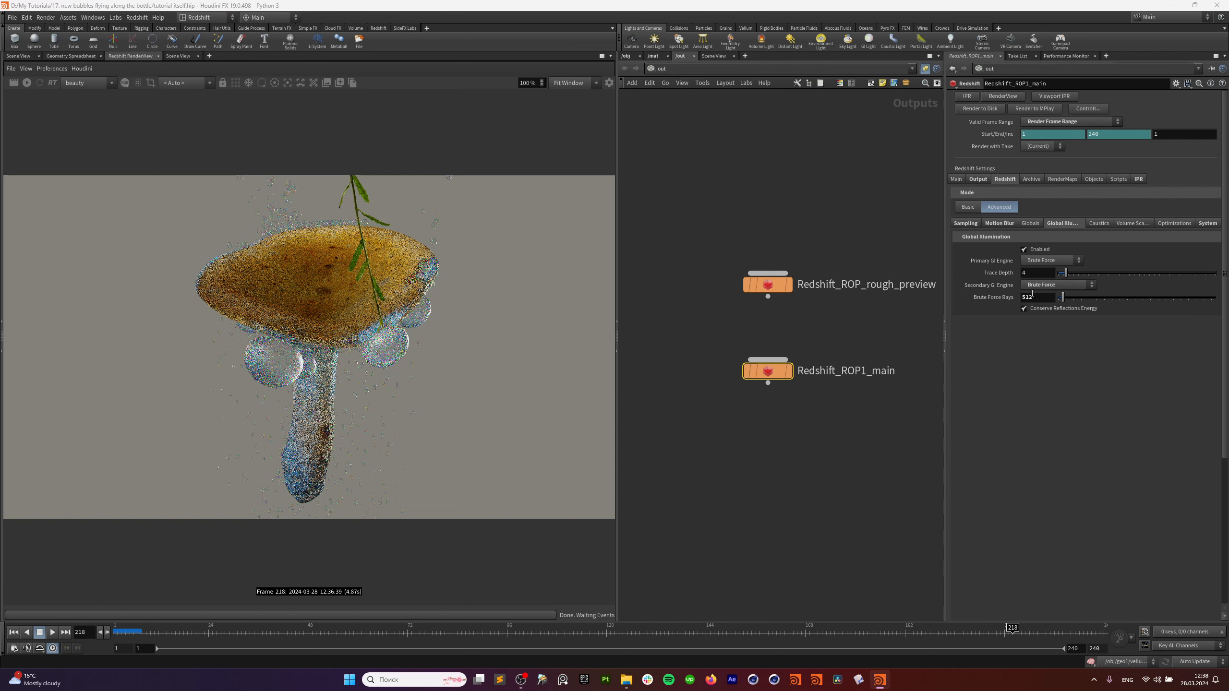
left_click(1045, 286)
left_click(1050, 287)
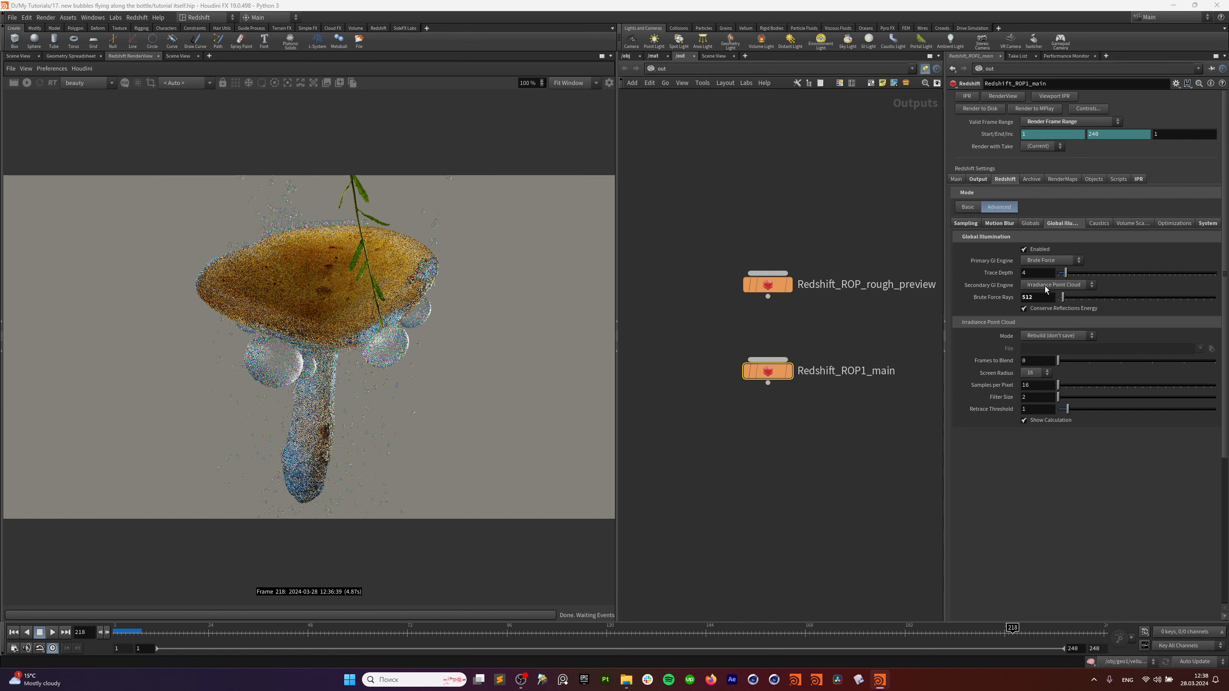
left_click(1099, 224)
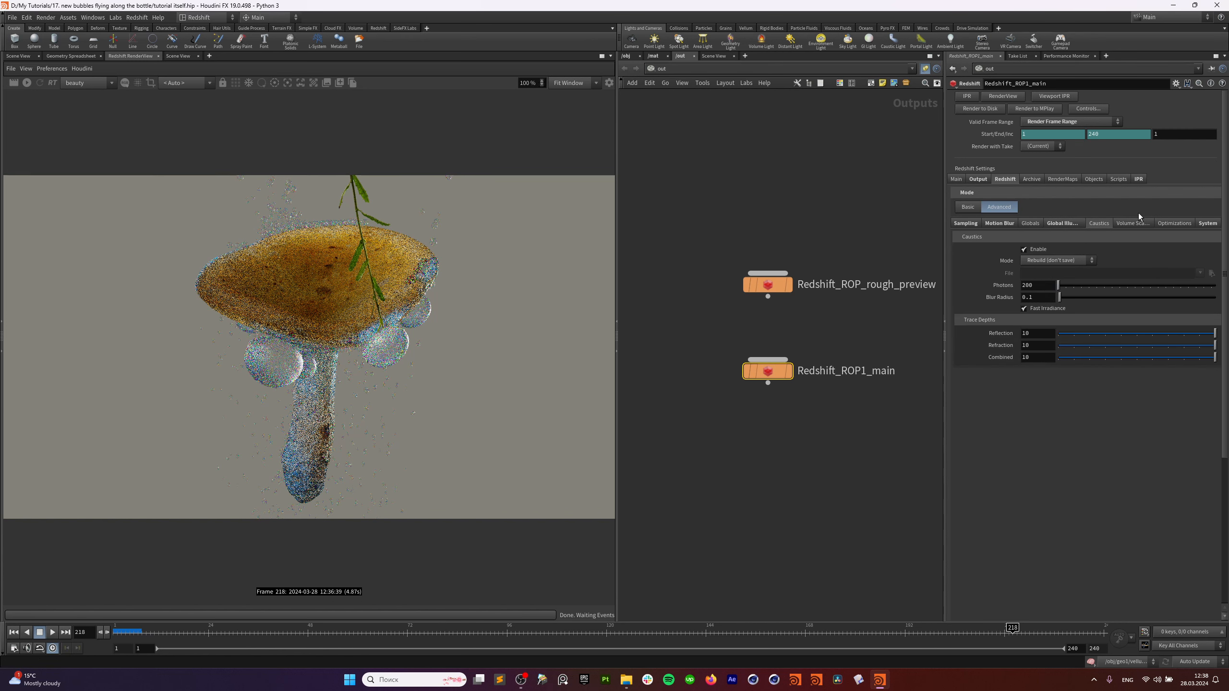
left_click(1078, 223)
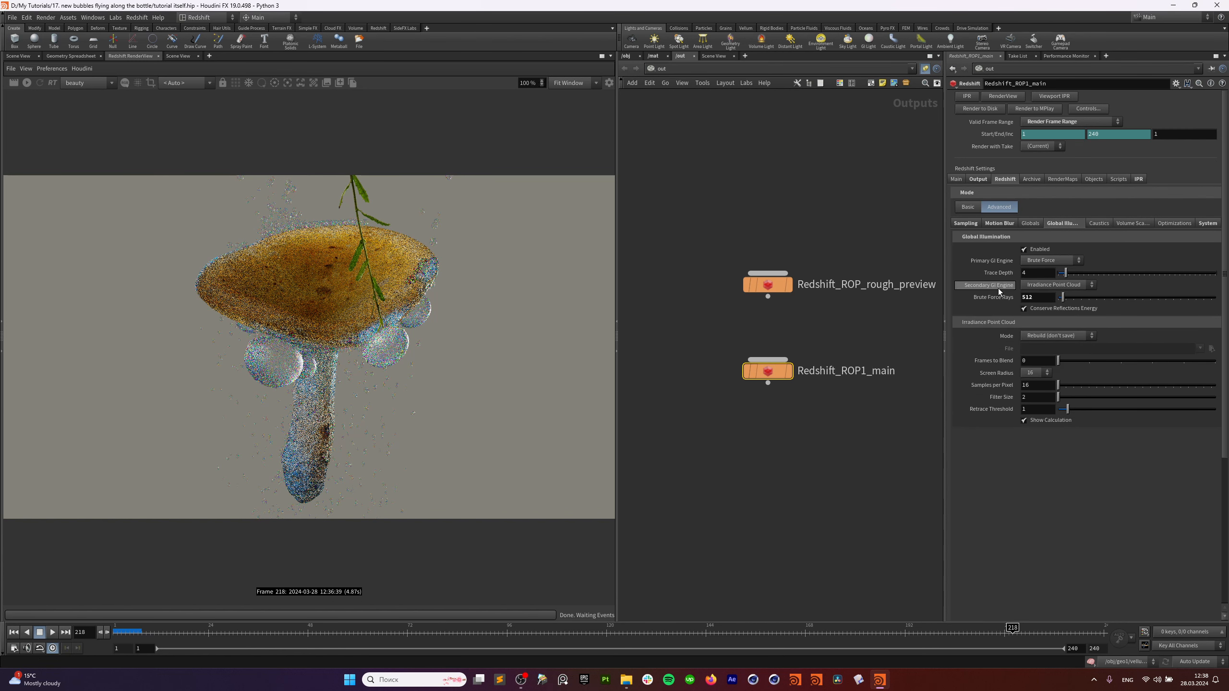
Browse the Optimization and System settings of the main render.
left_click(1145, 223)
left_click(1170, 227)
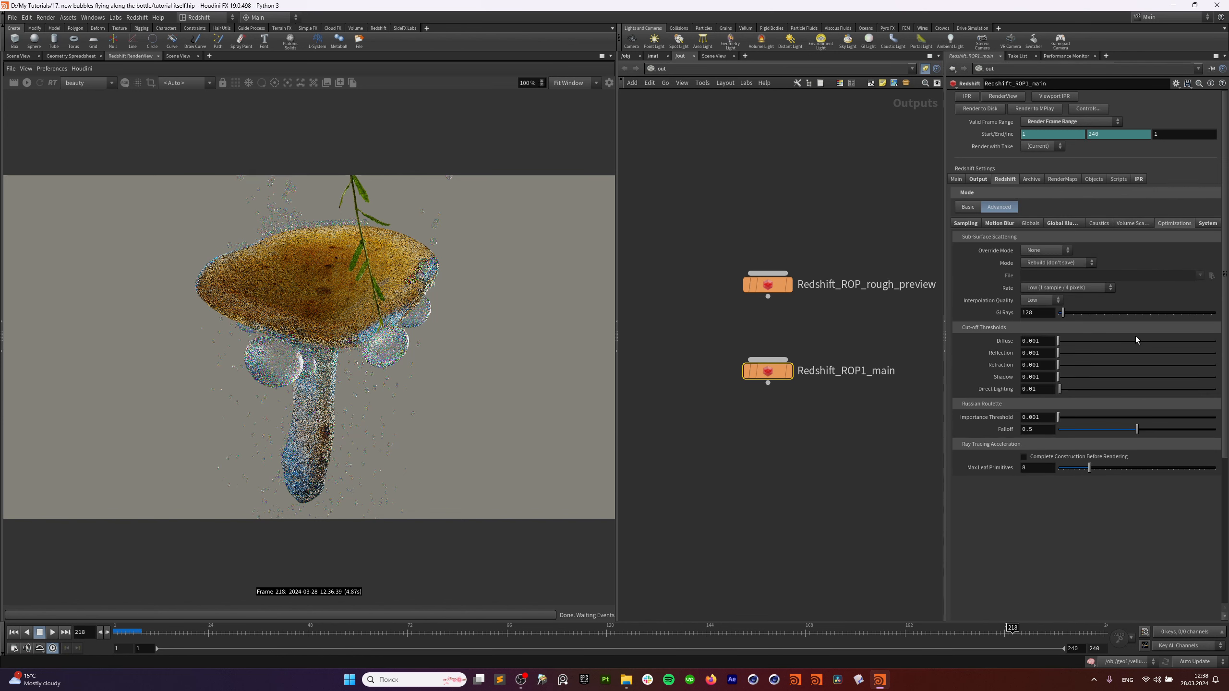
left_click(1210, 227)
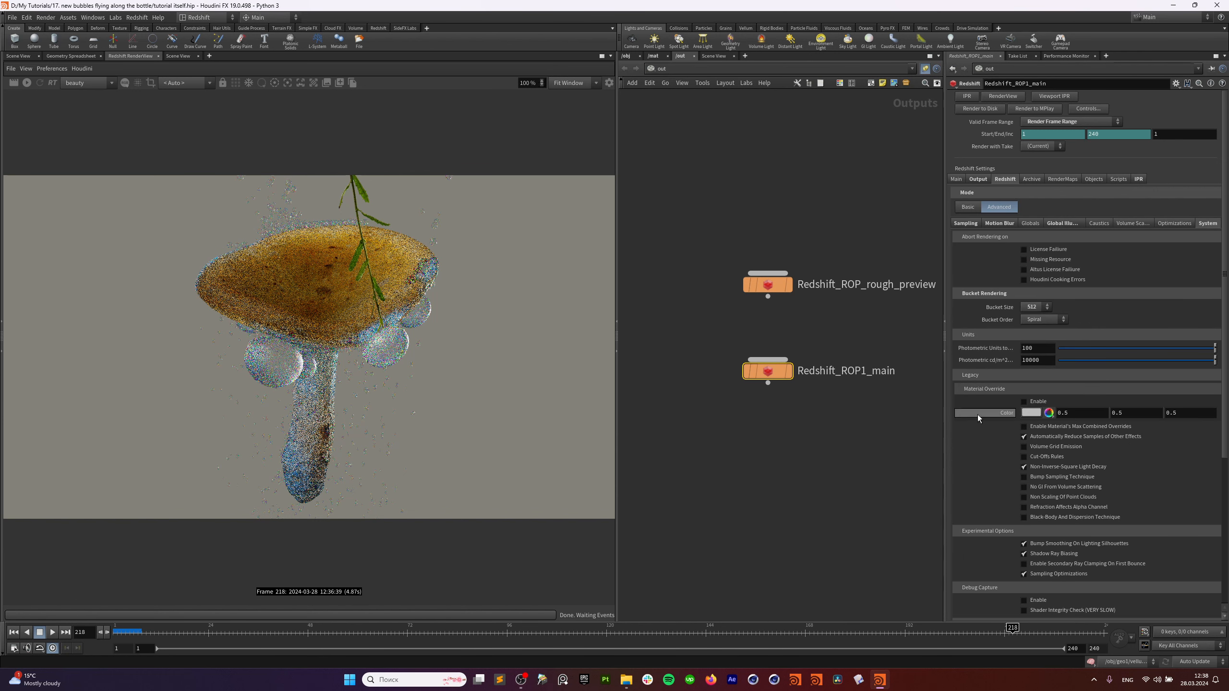
scroll(978, 415, "down", 5)
scroll(970, 438, "up", 5)
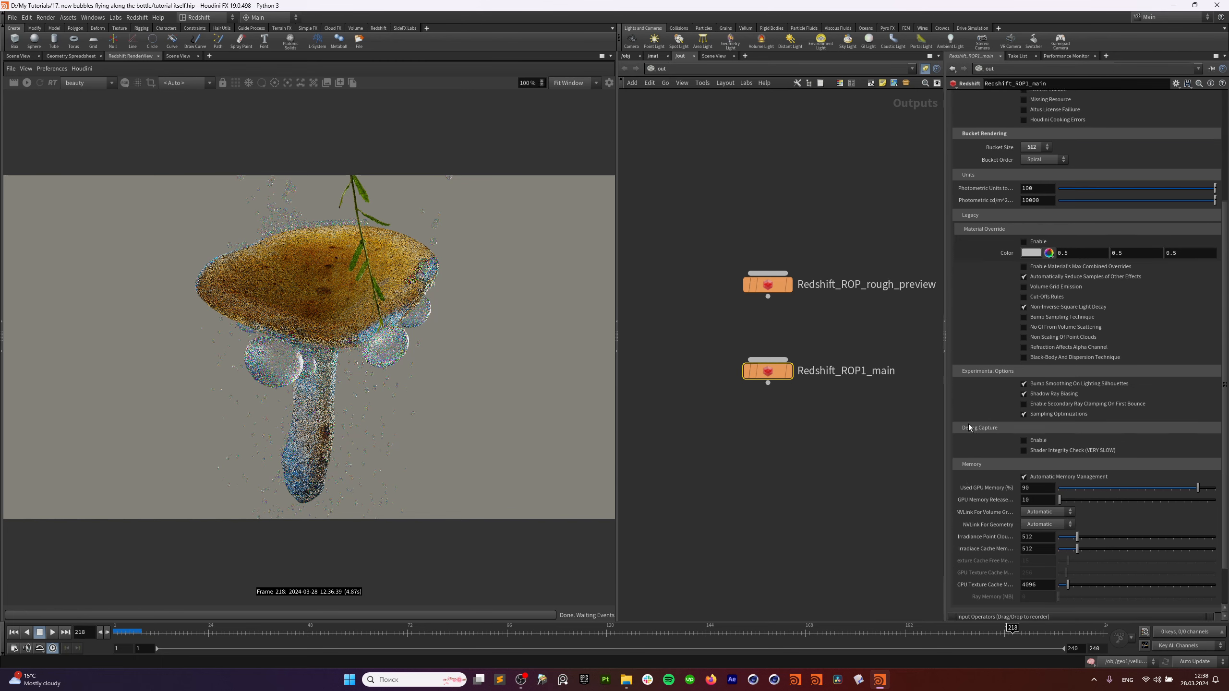
scroll(978, 444, "down", 4)
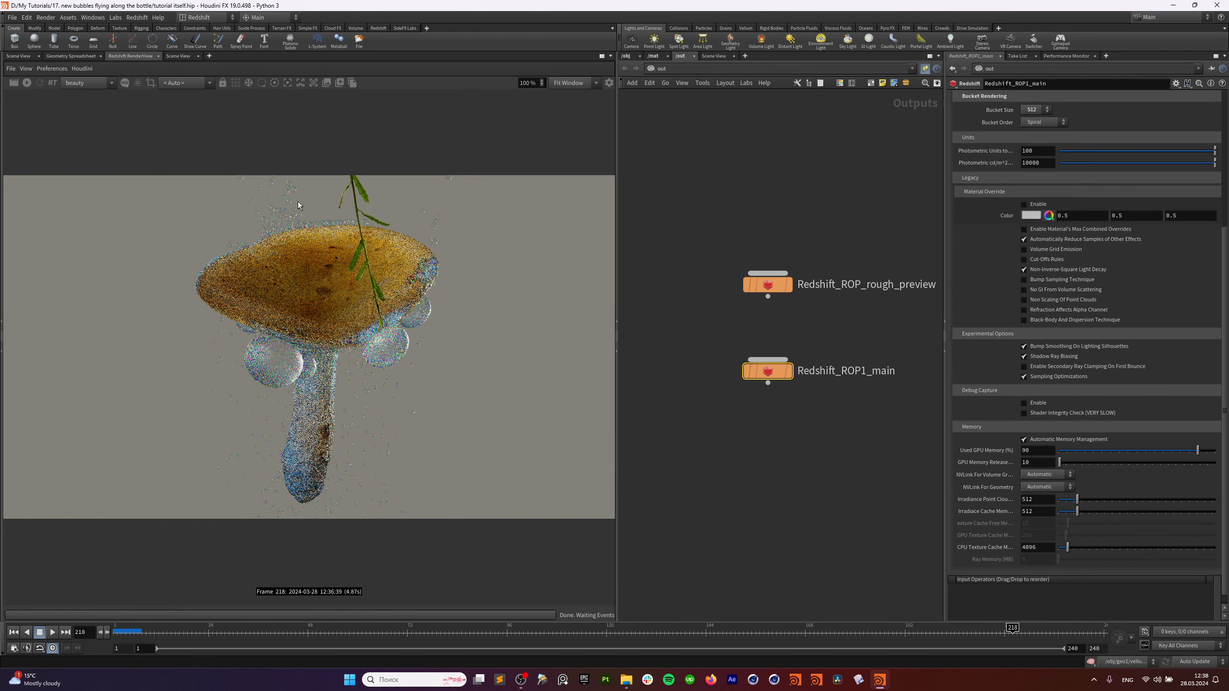
Run a quick RenderView preview showing the RGB channel, then stop it.
left_click(27, 83)
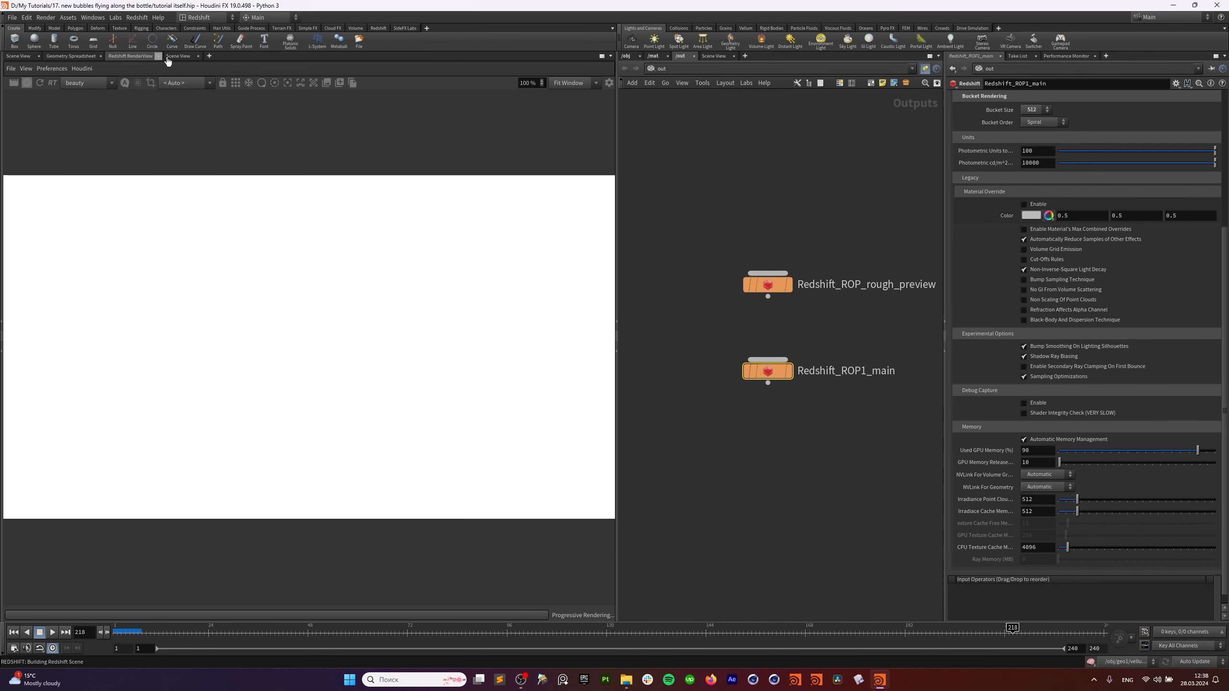
left_click(124, 83)
left_click(140, 99)
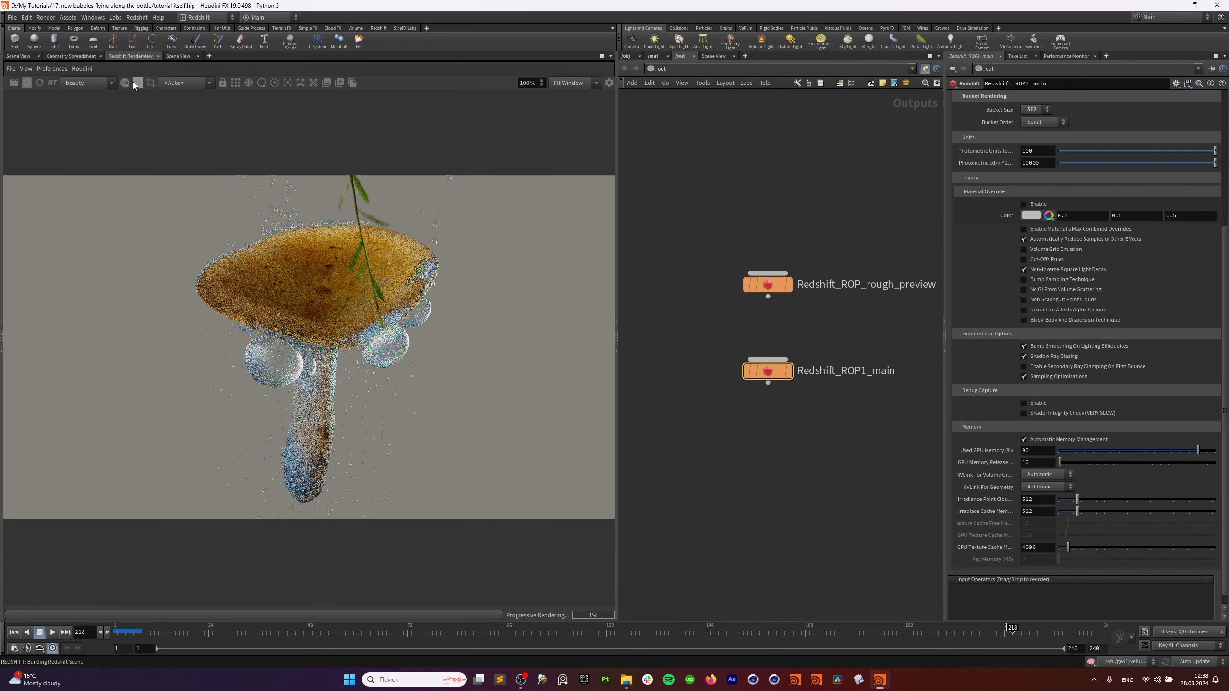
left_click(26, 82)
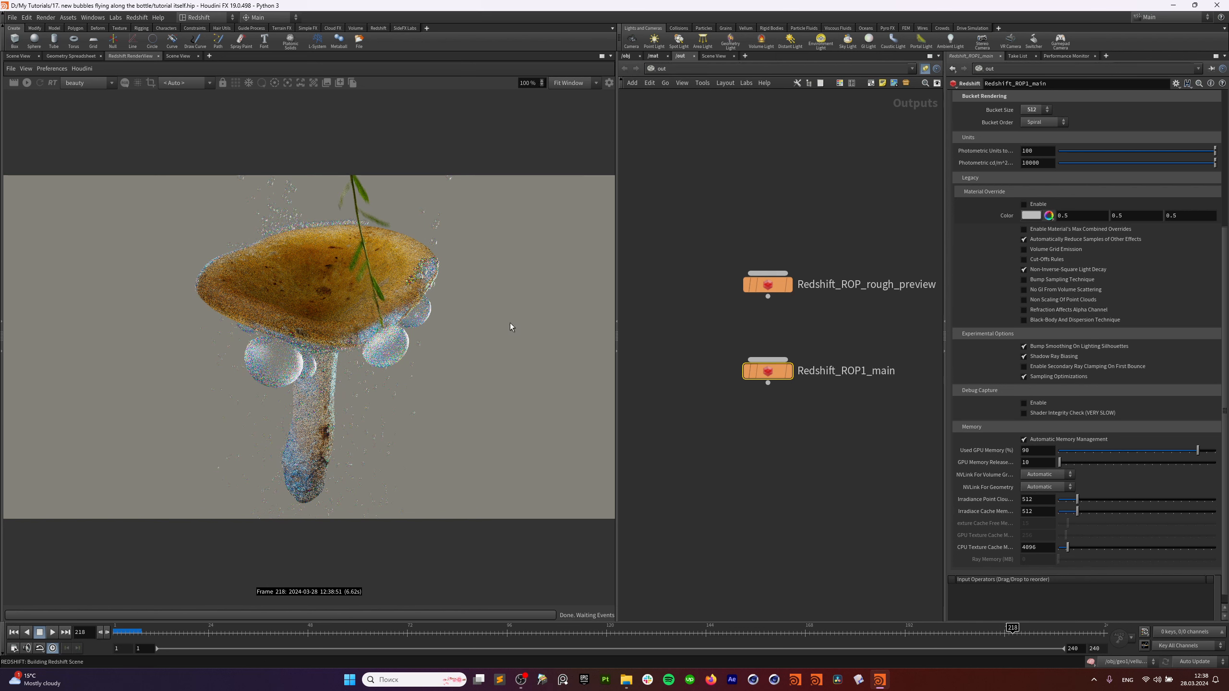
Enable Refraction Affects Alpha Channel under the Legacy system options.
scroll(978, 339, "down", 1)
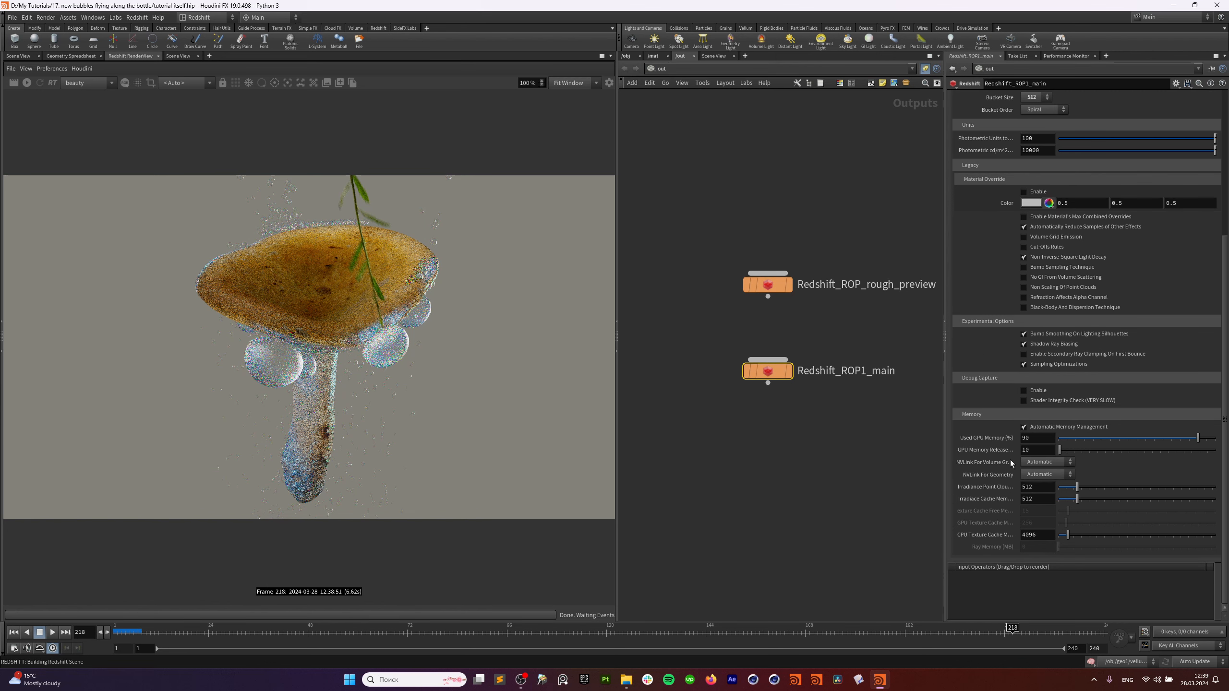
scroll(1004, 458, "up", 5)
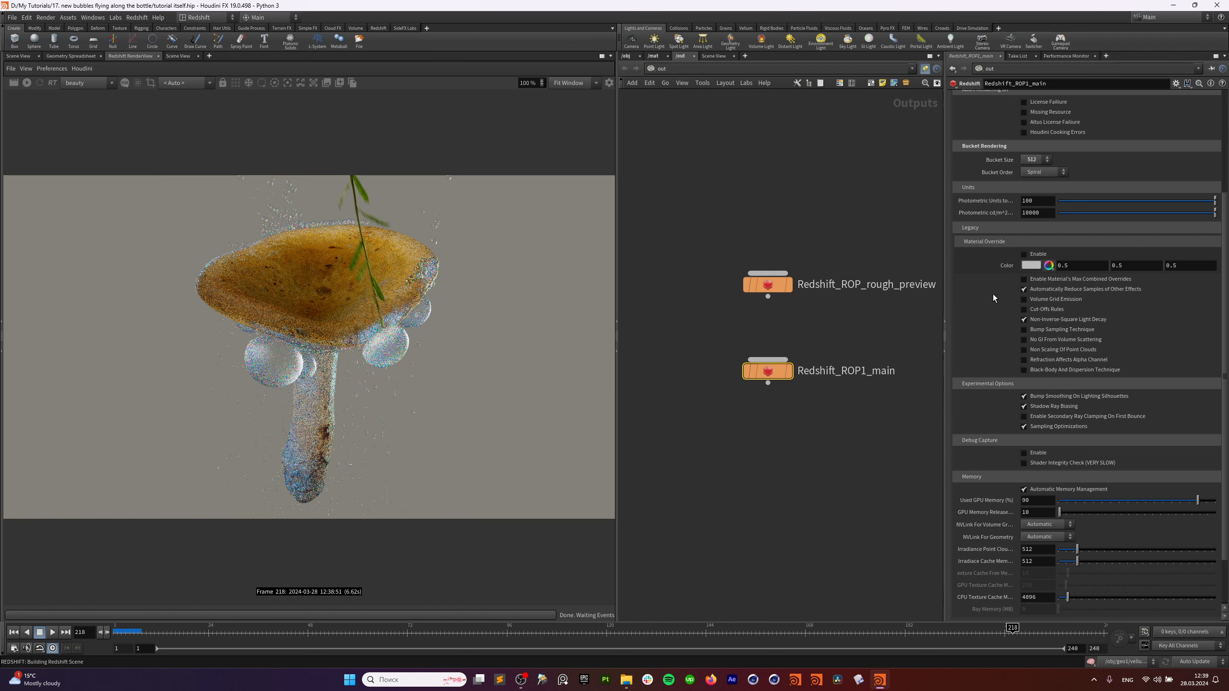
scroll(992, 294, "up", 8)
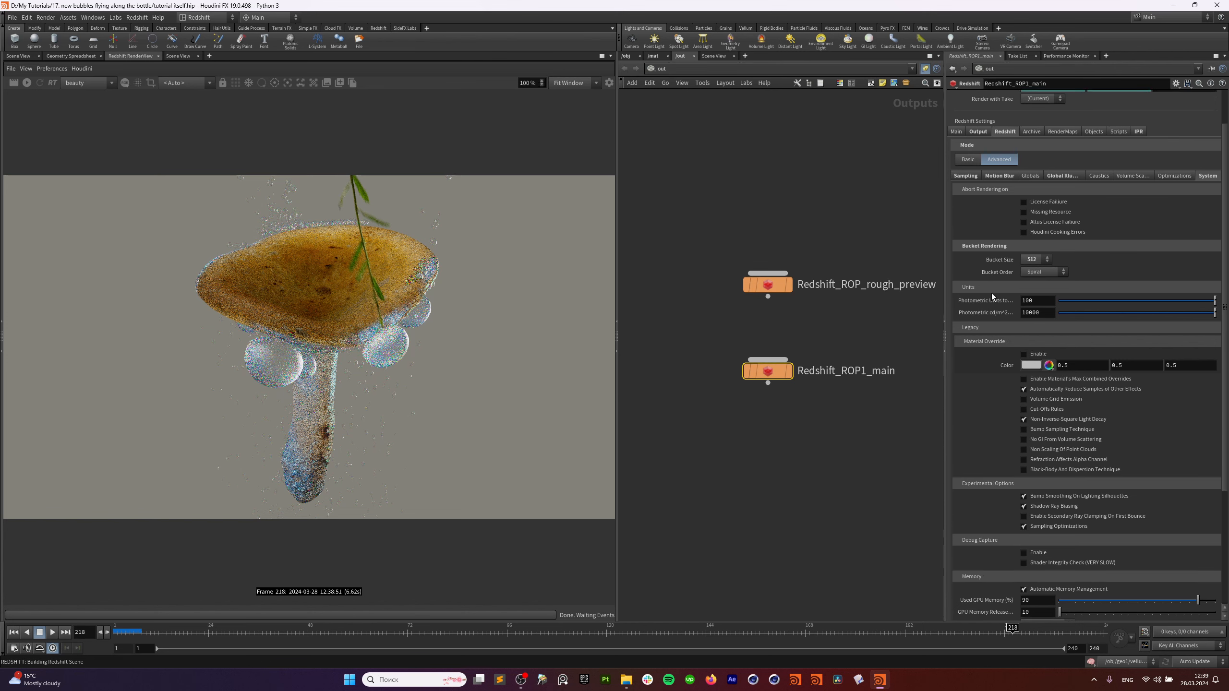
scroll(992, 297, "up", 3)
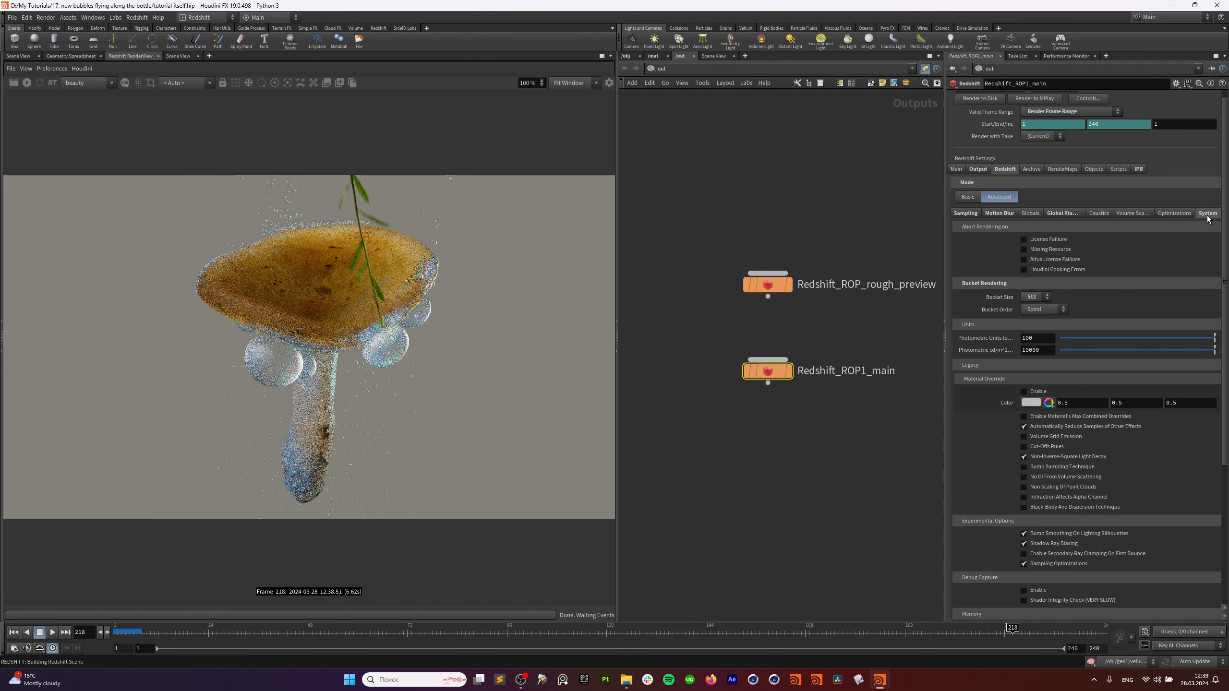
scroll(1114, 326, "down", 10)
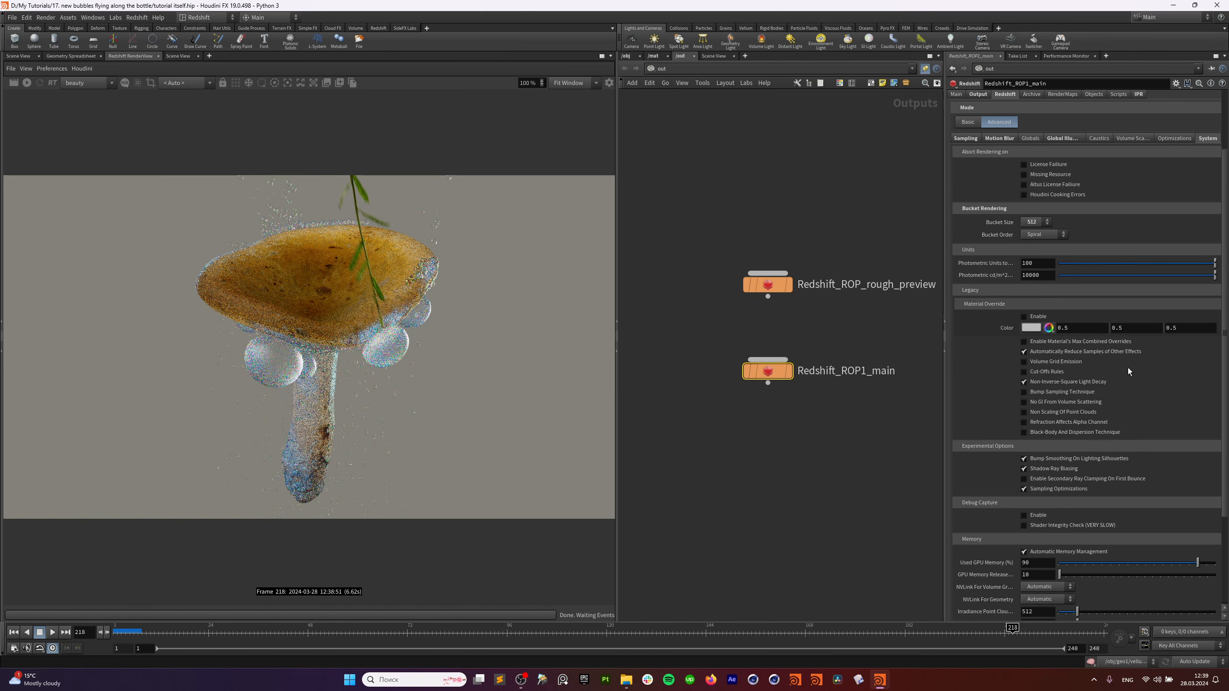
scroll(1127, 367, "down", 6)
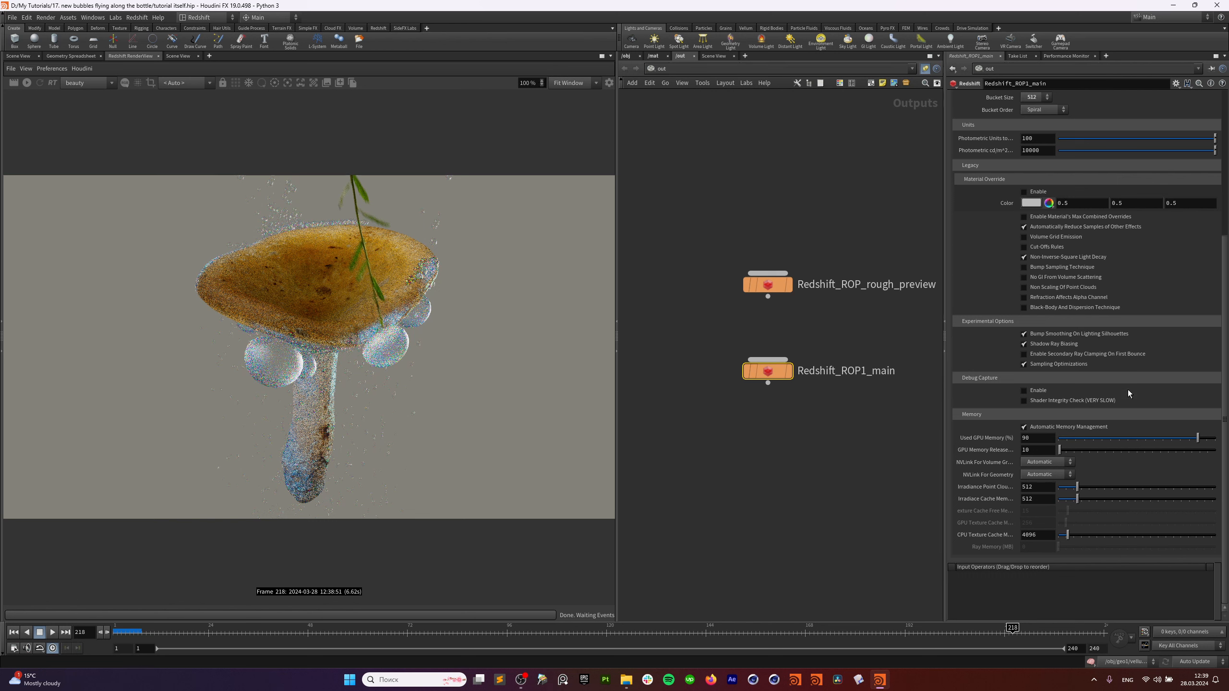
scroll(1104, 421, "up", 2)
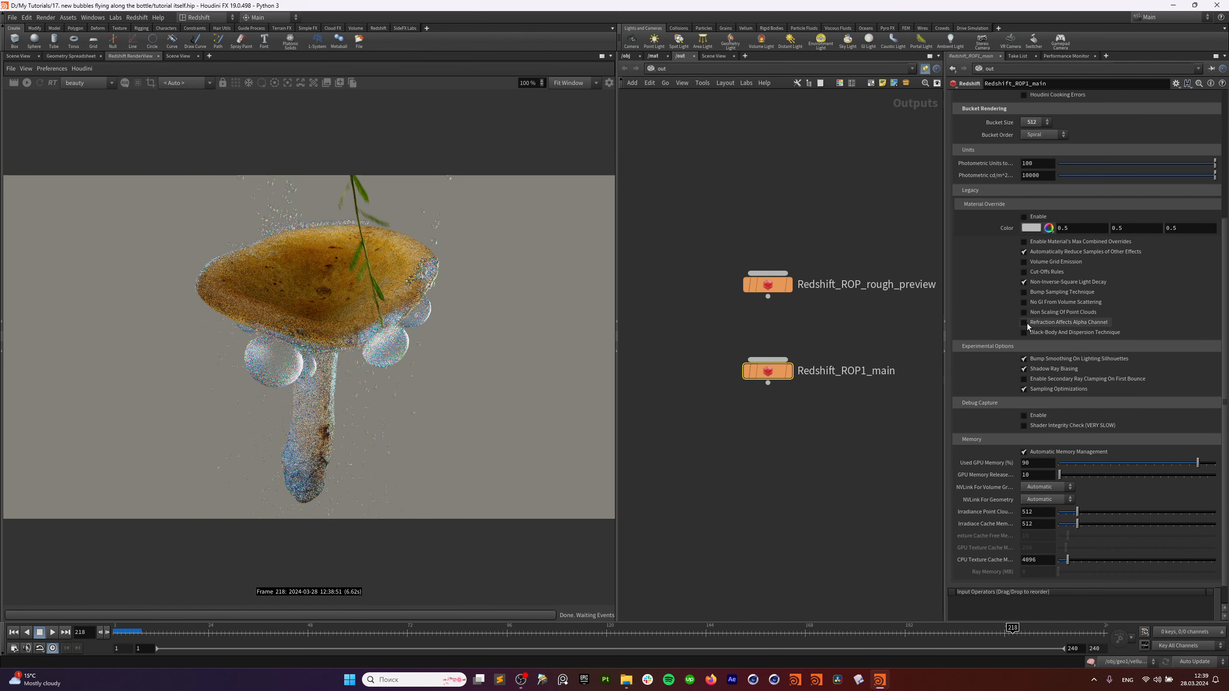
left_click(1079, 327)
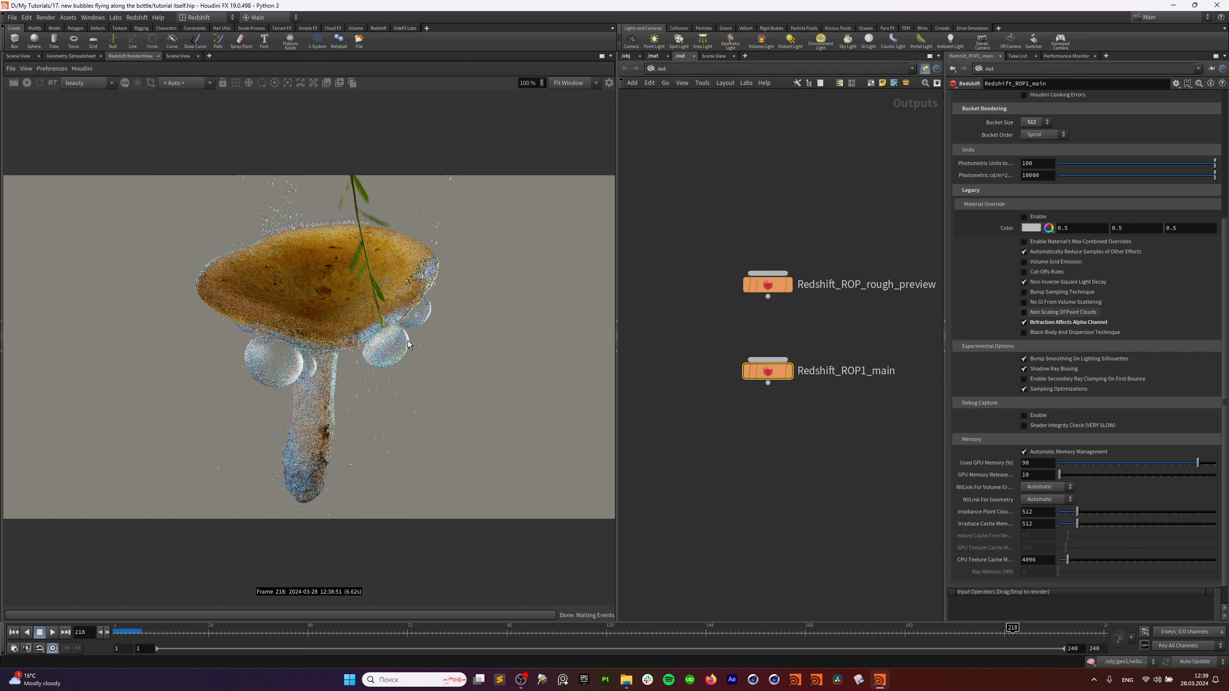
Start the IPR preview and switch off both scene lights in /obj.
left_click(626, 57)
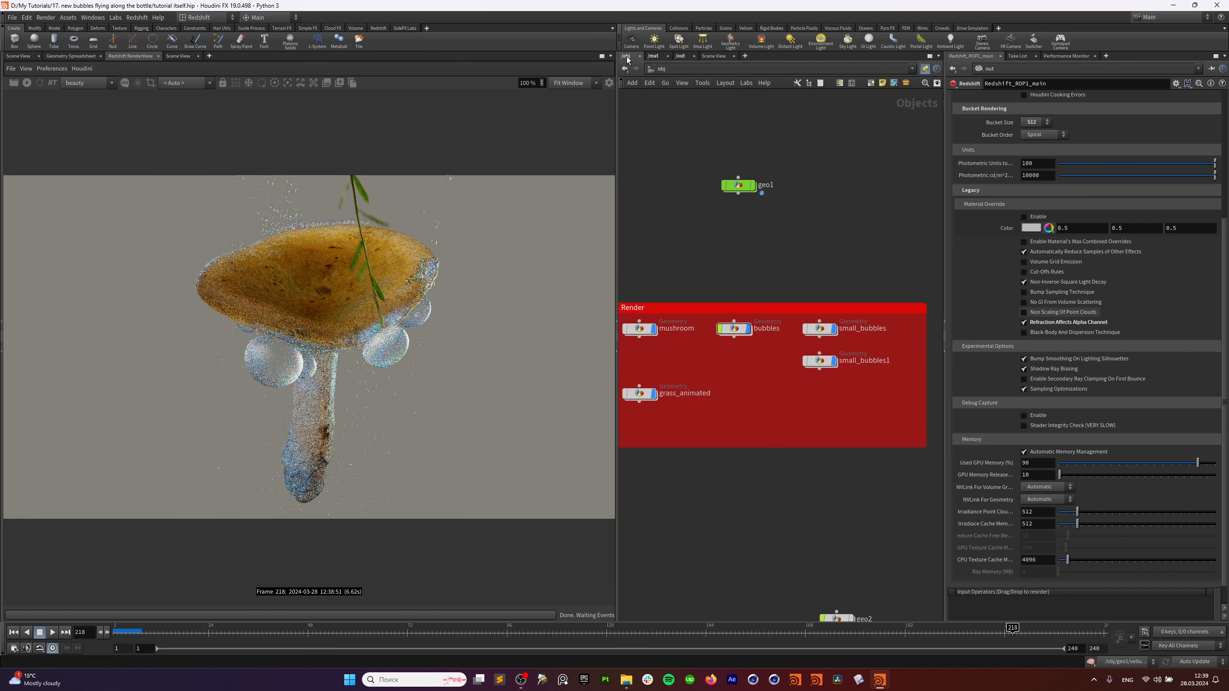
scroll(753, 291, "down", 3)
left_click(27, 82)
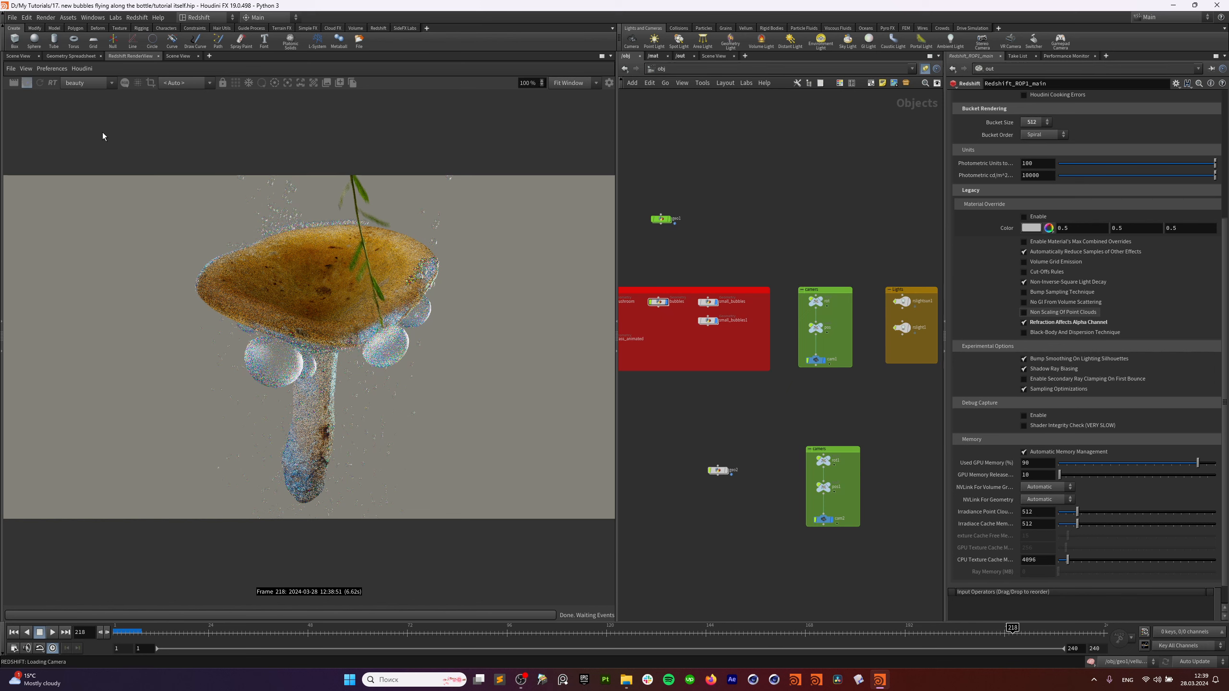
middle_click_drag(790, 240, 769, 234)
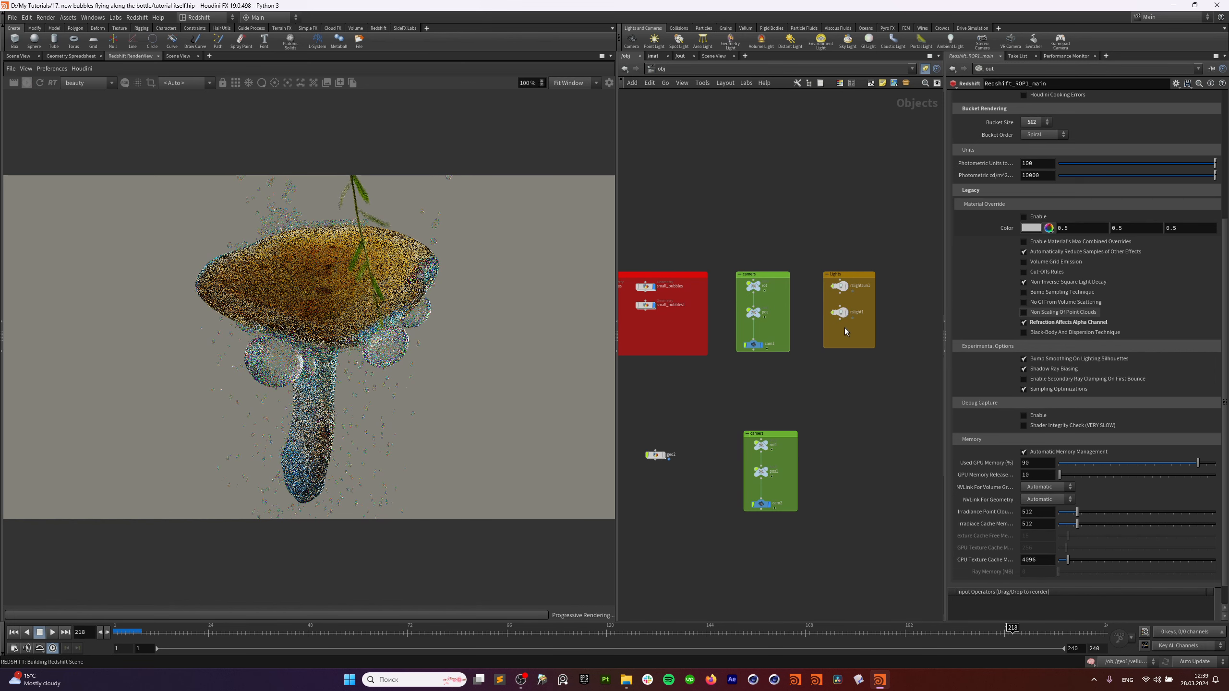
left_click_drag(837, 330, 856, 266)
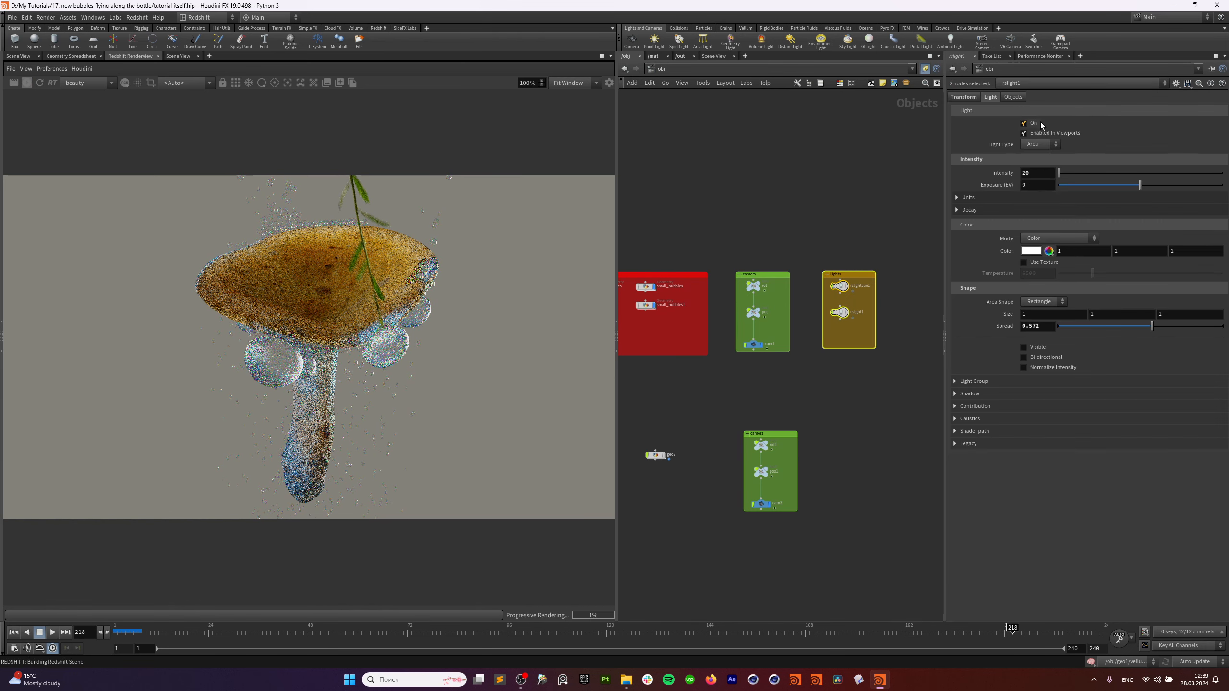
left_click(1026, 123)
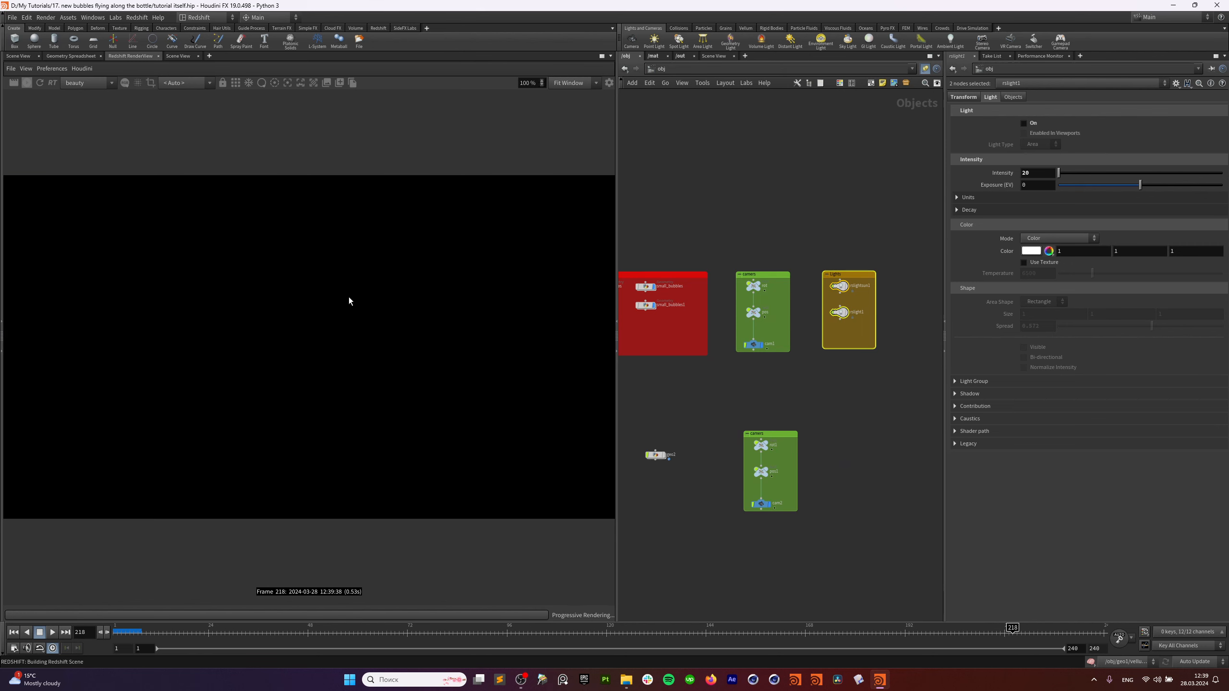
Show the alpha channel and turn off Refraction Affects Alpha Channel on Redshift_ROP1_main.
left_click(136, 86)
left_click(151, 147)
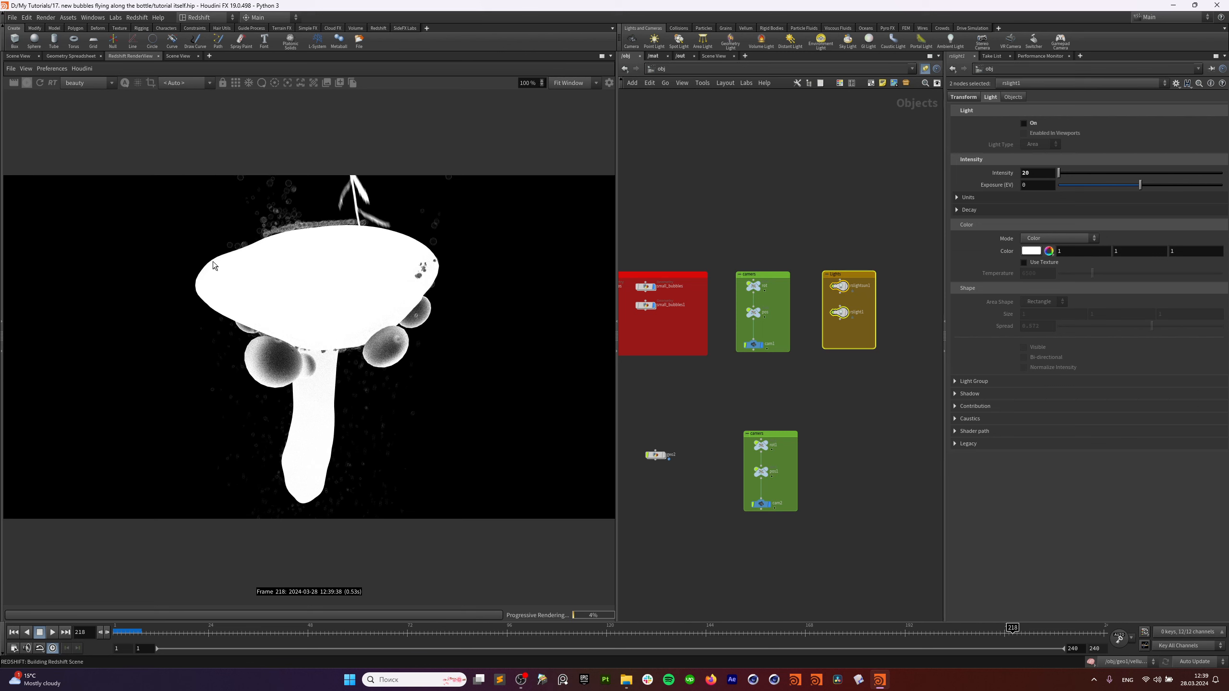
left_click(680, 56)
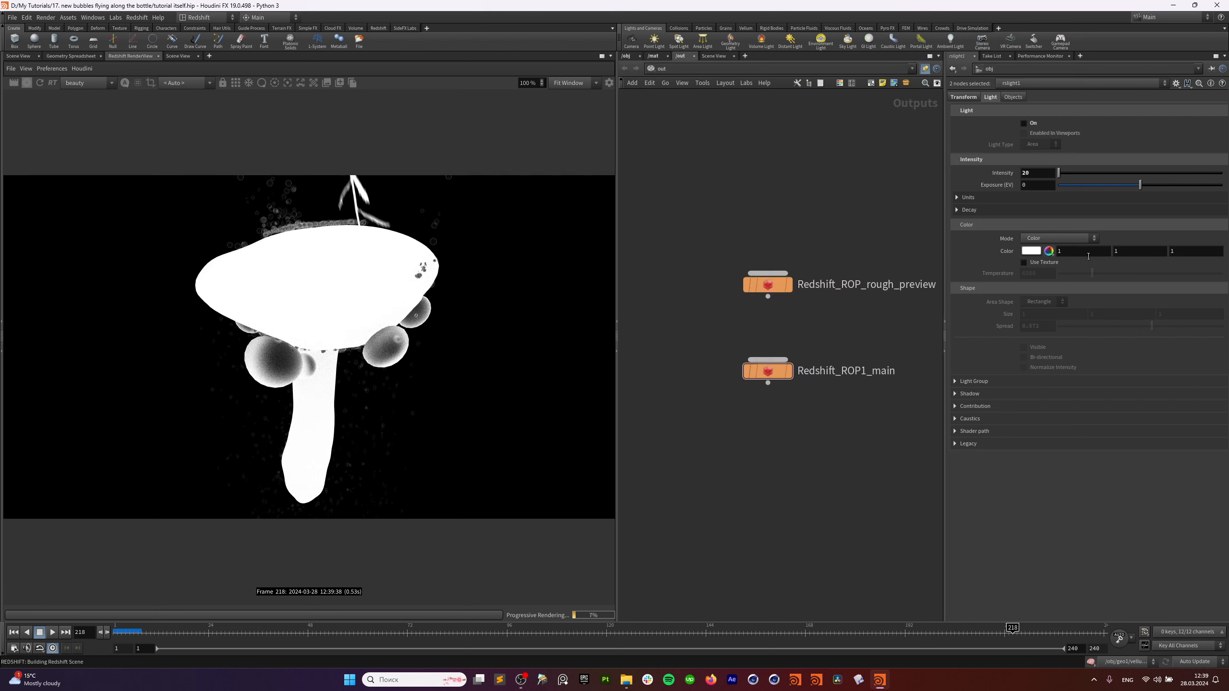
left_click(852, 284)
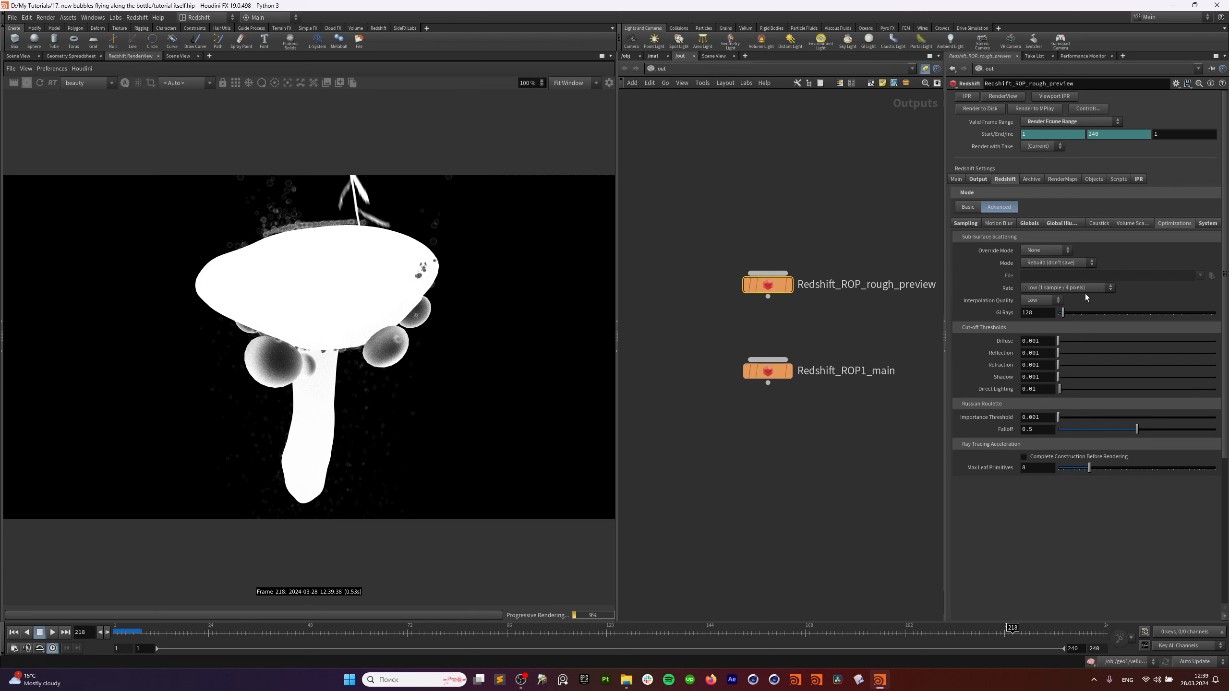
left_click(769, 371)
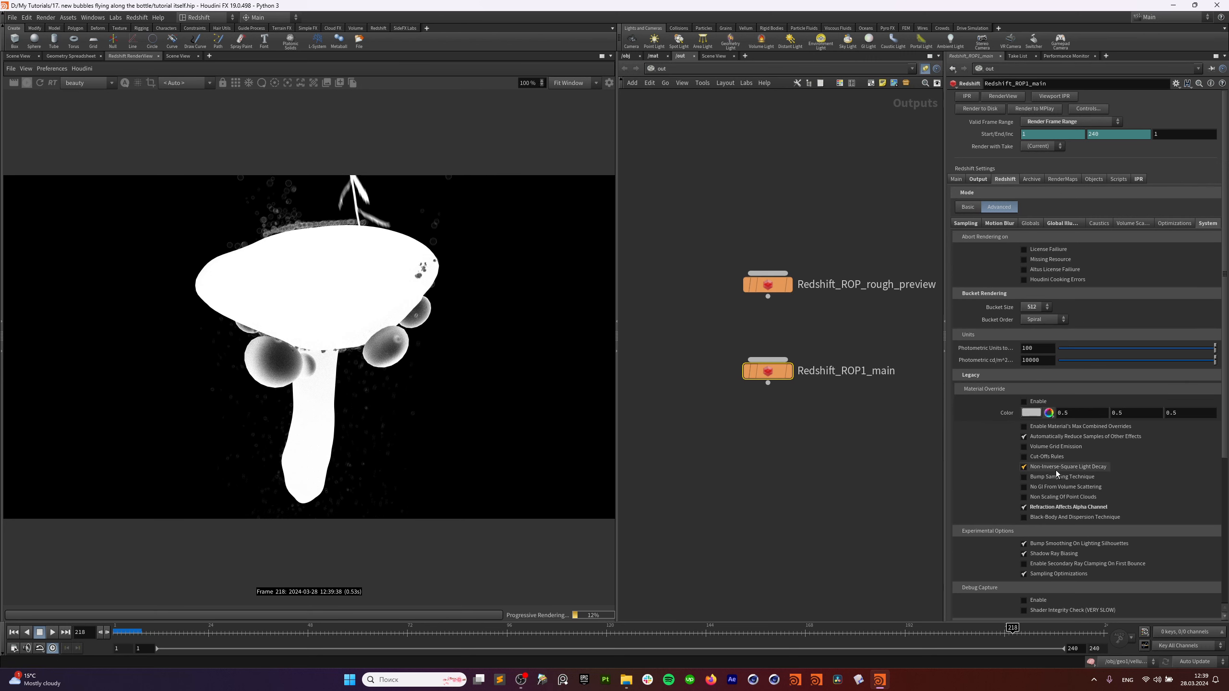
left_click(1058, 508)
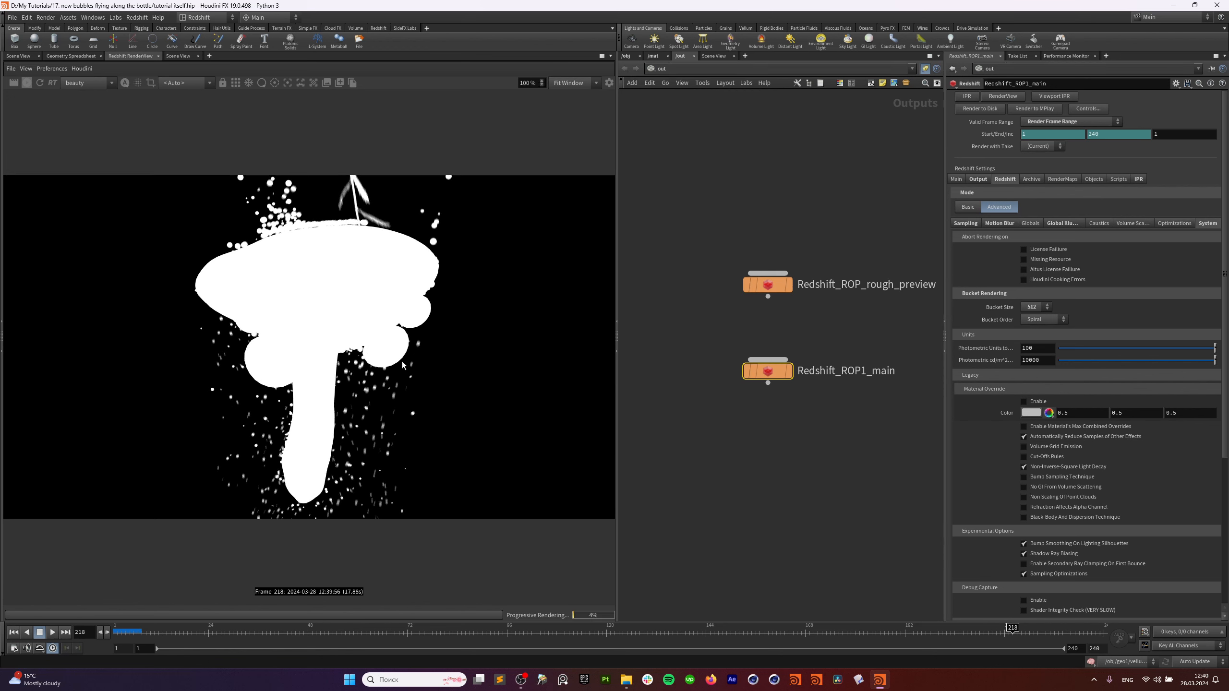
Compare the alpha channel with refraction alpha toggled on, then leave it off.
left_click(125, 82)
left_click(136, 96)
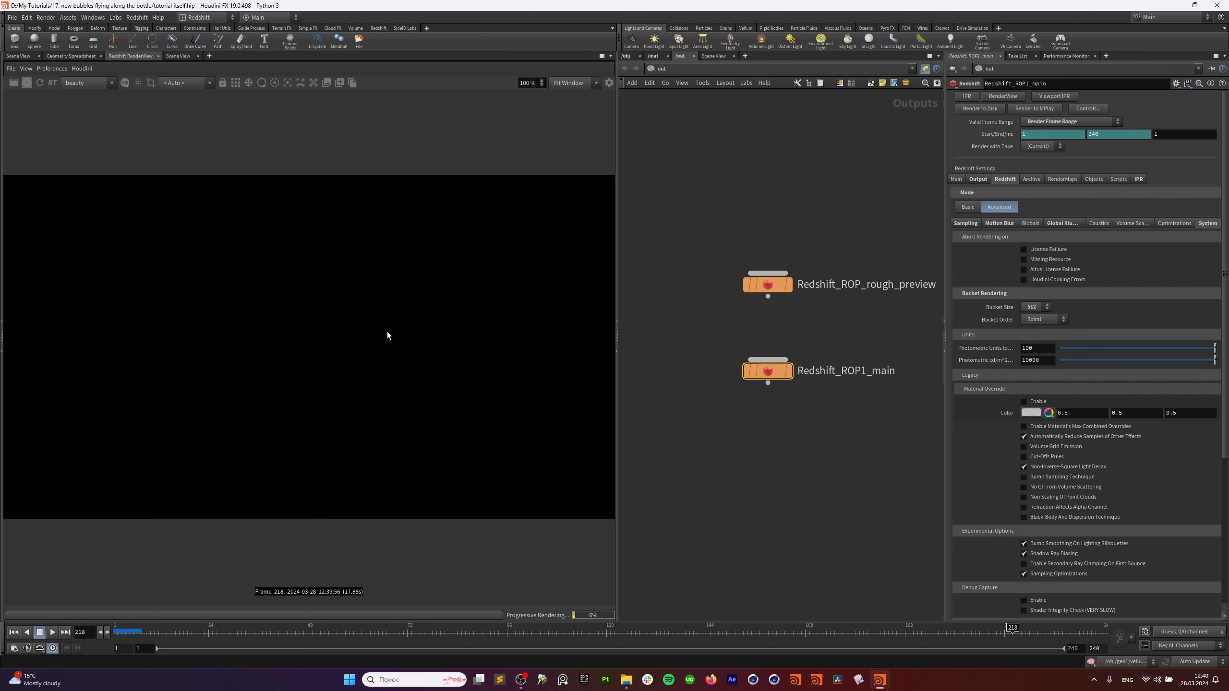
left_click(124, 83)
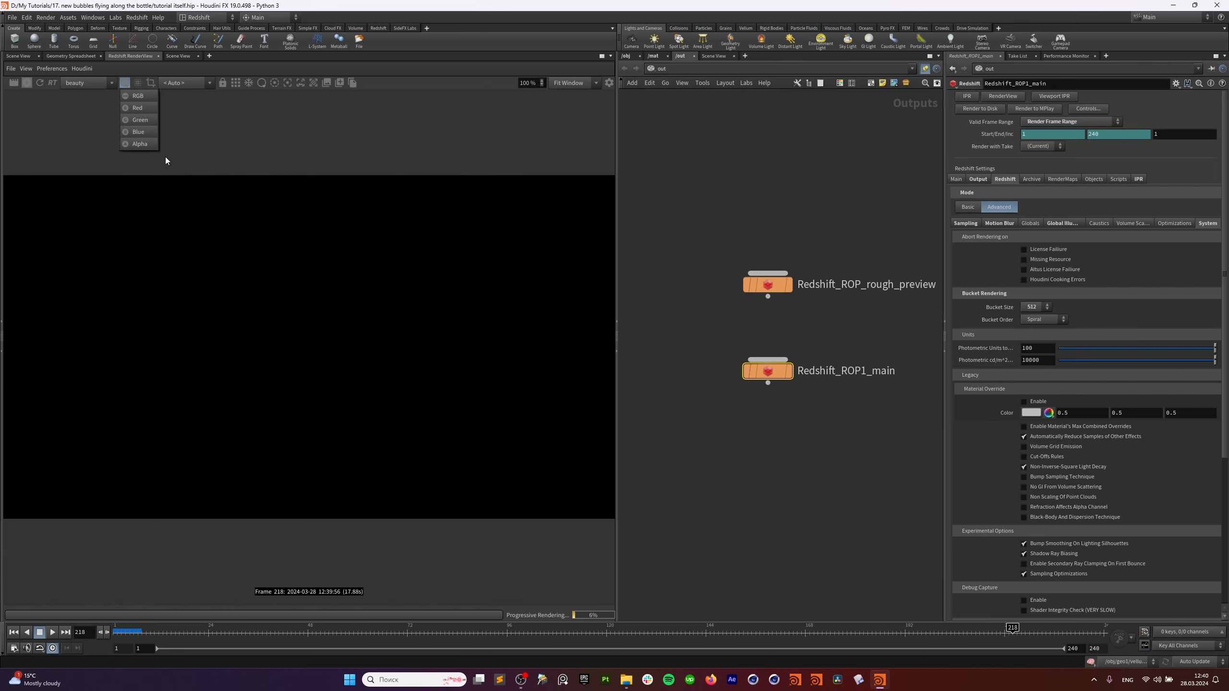
left_click(140, 144)
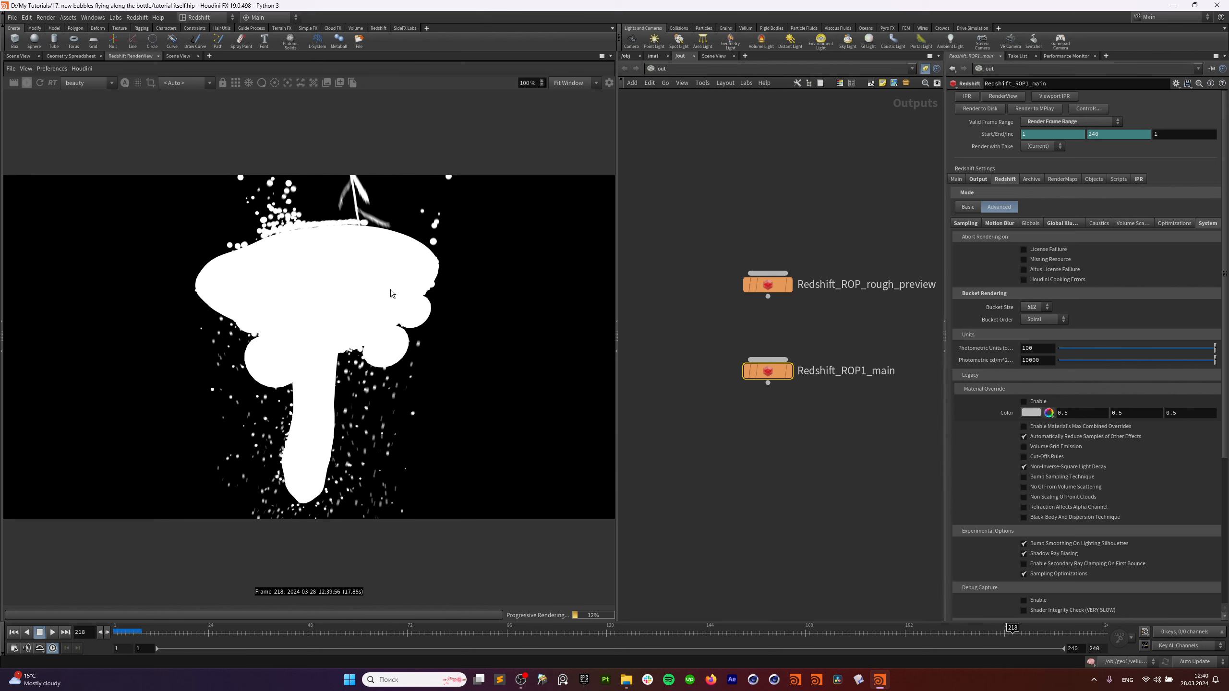
left_click(1058, 509)
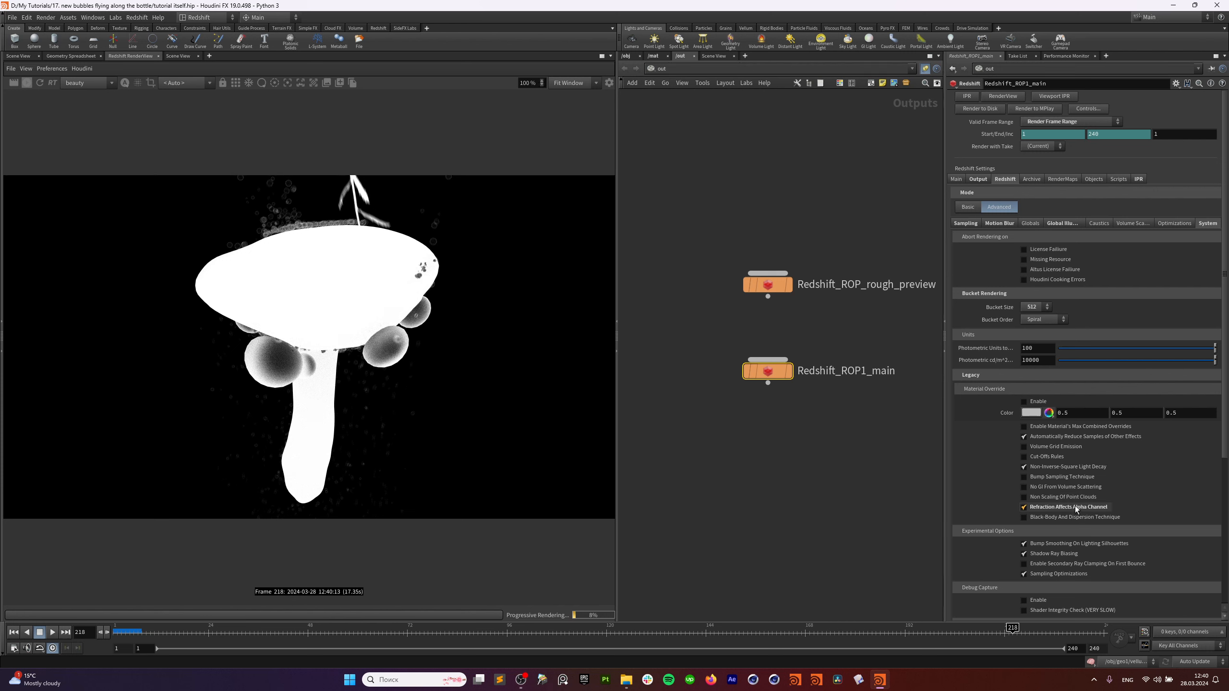
left_click(1058, 508)
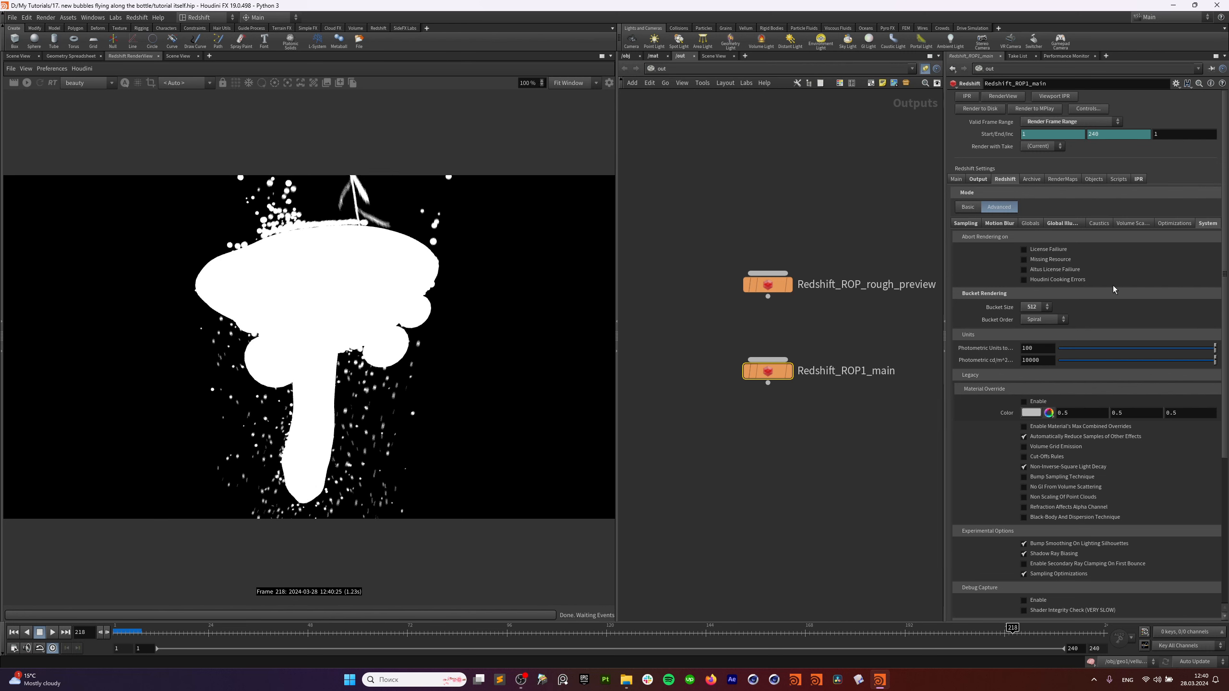
Browse the Global and Sampling settings and reselect Redshift_ROP1_main.
left_click(1126, 225)
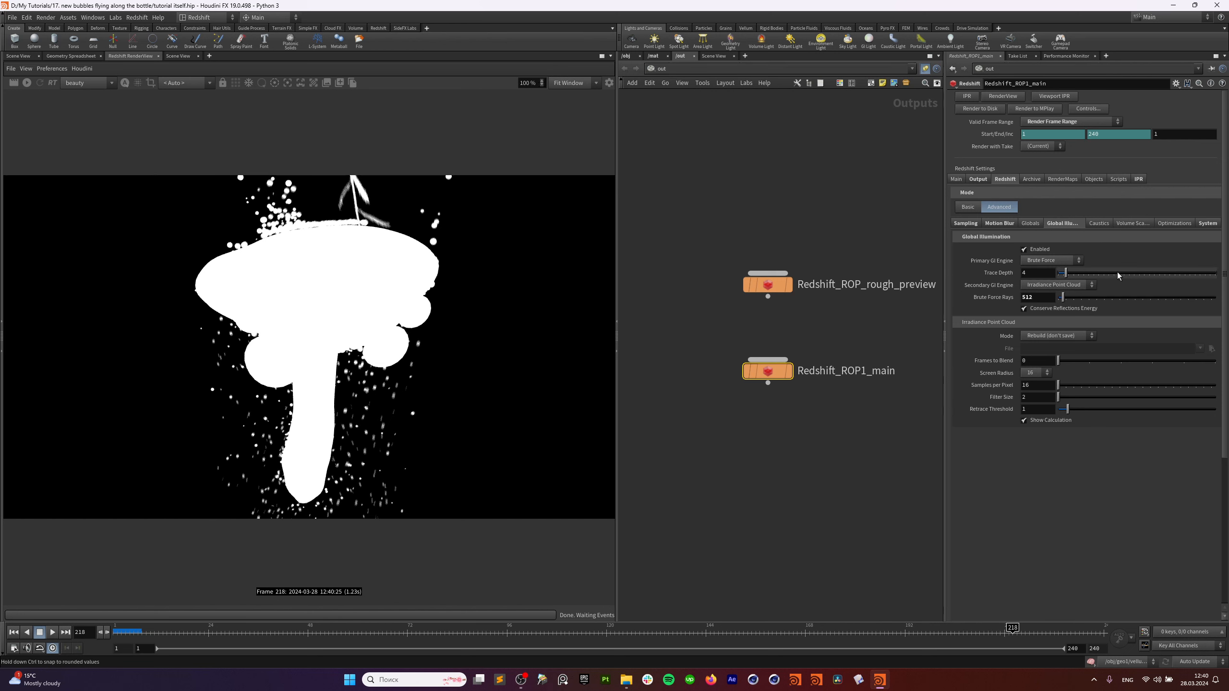
left_click(1033, 224)
left_click(970, 224)
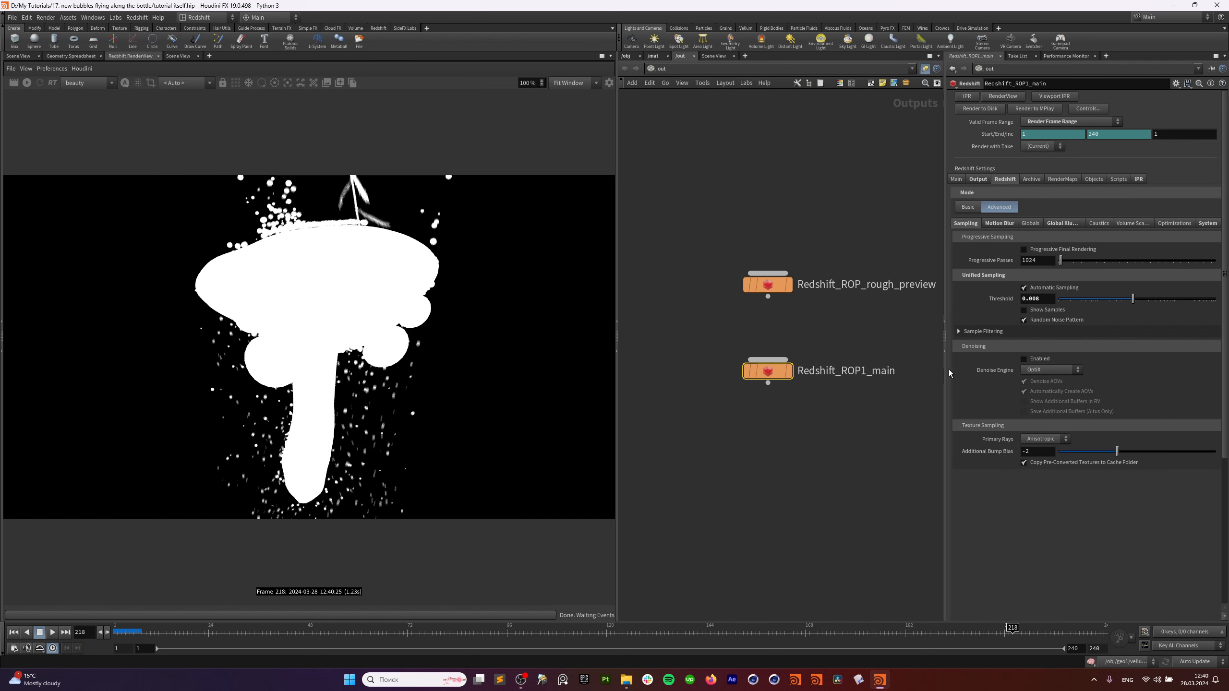
middle_click_drag(860, 427, 854, 446)
left_click_drag(833, 368, 716, 434)
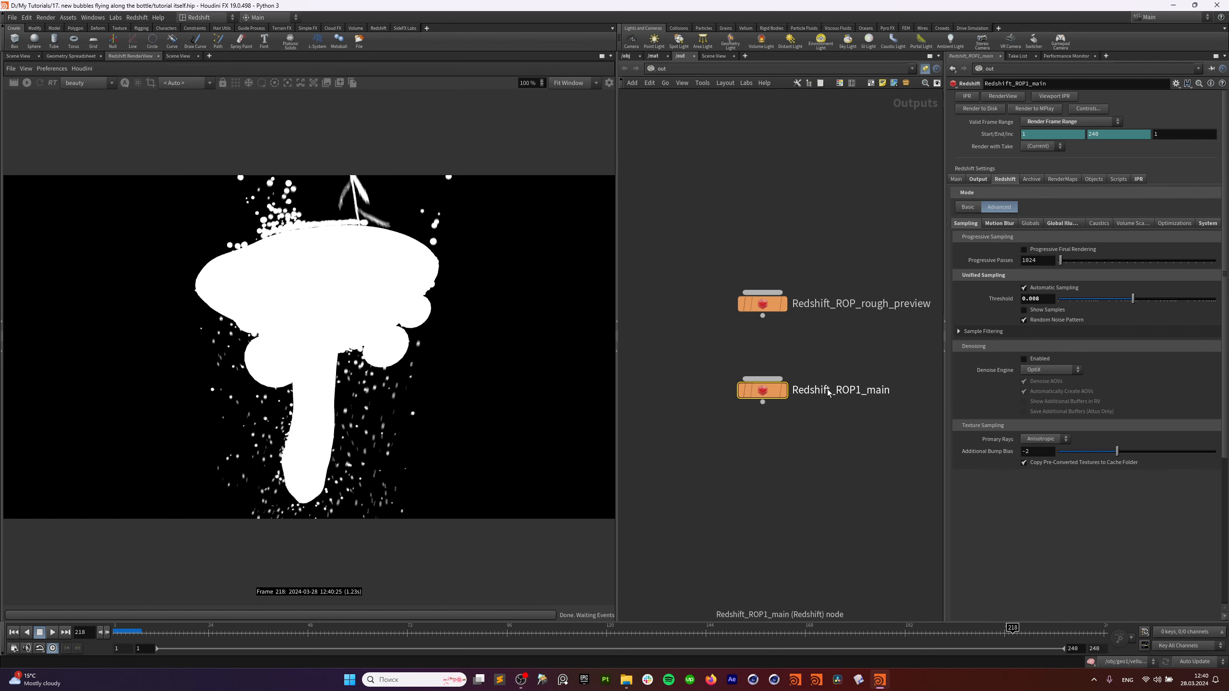
left_click_drag(824, 342, 766, 415)
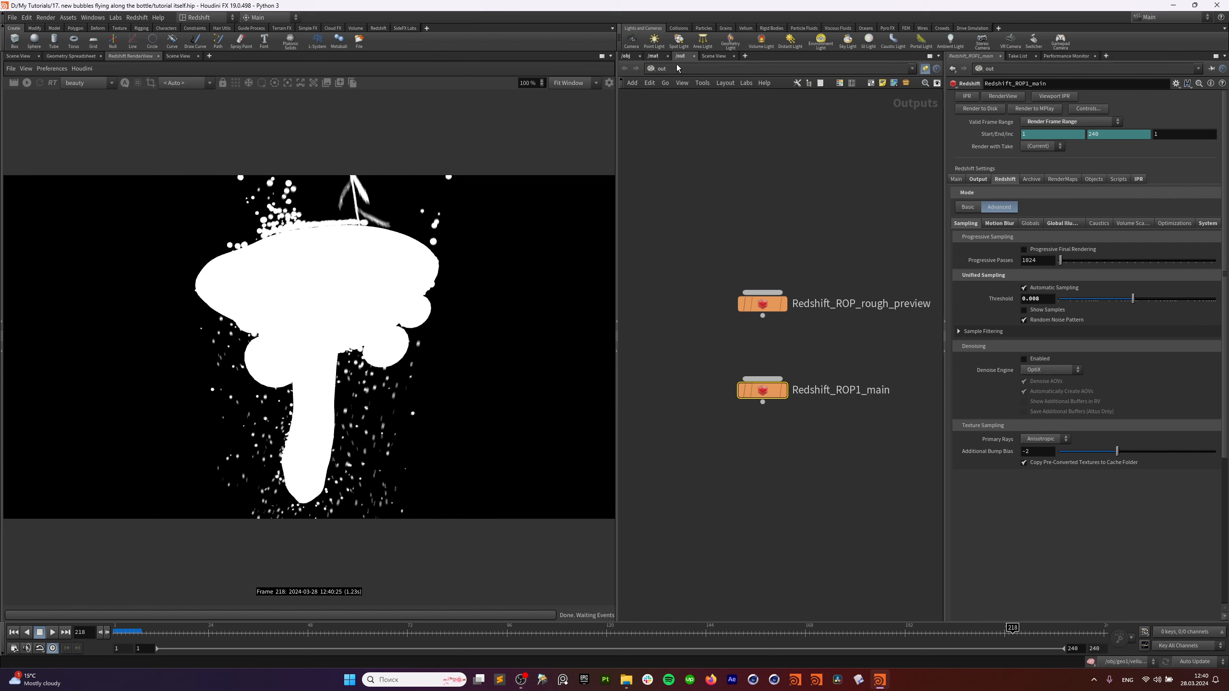
Restart the live Redshift preview and select both lights in /obj.
left_click(654, 57)
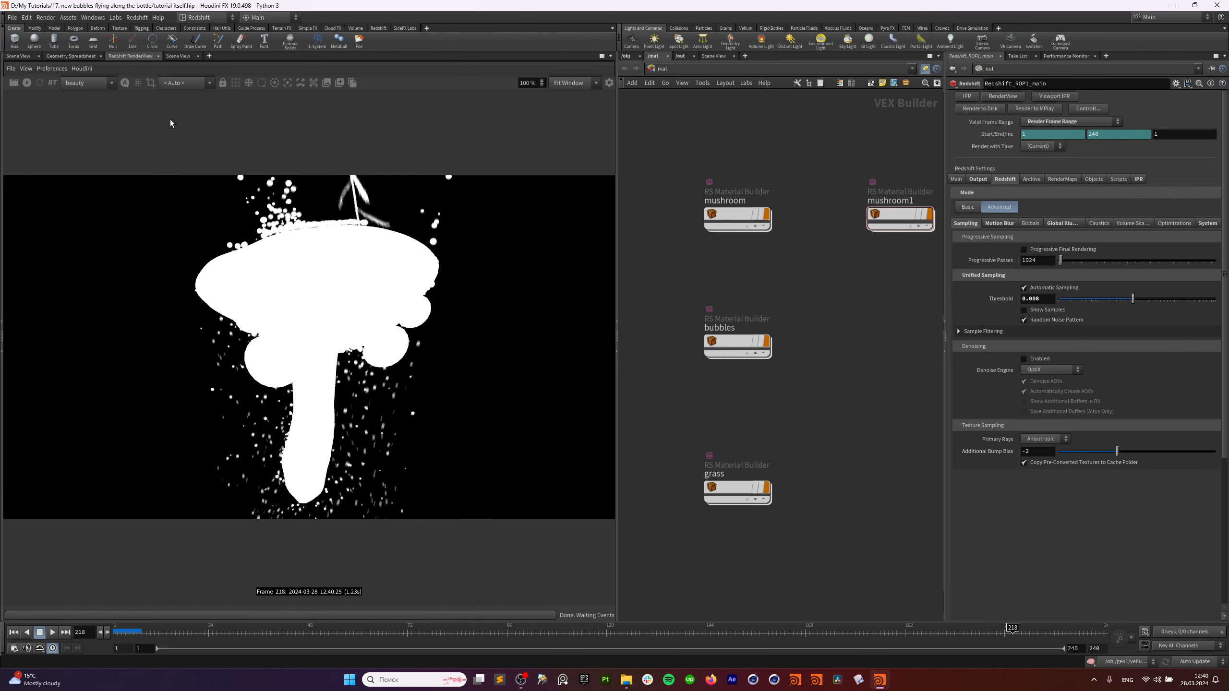
left_click(27, 82)
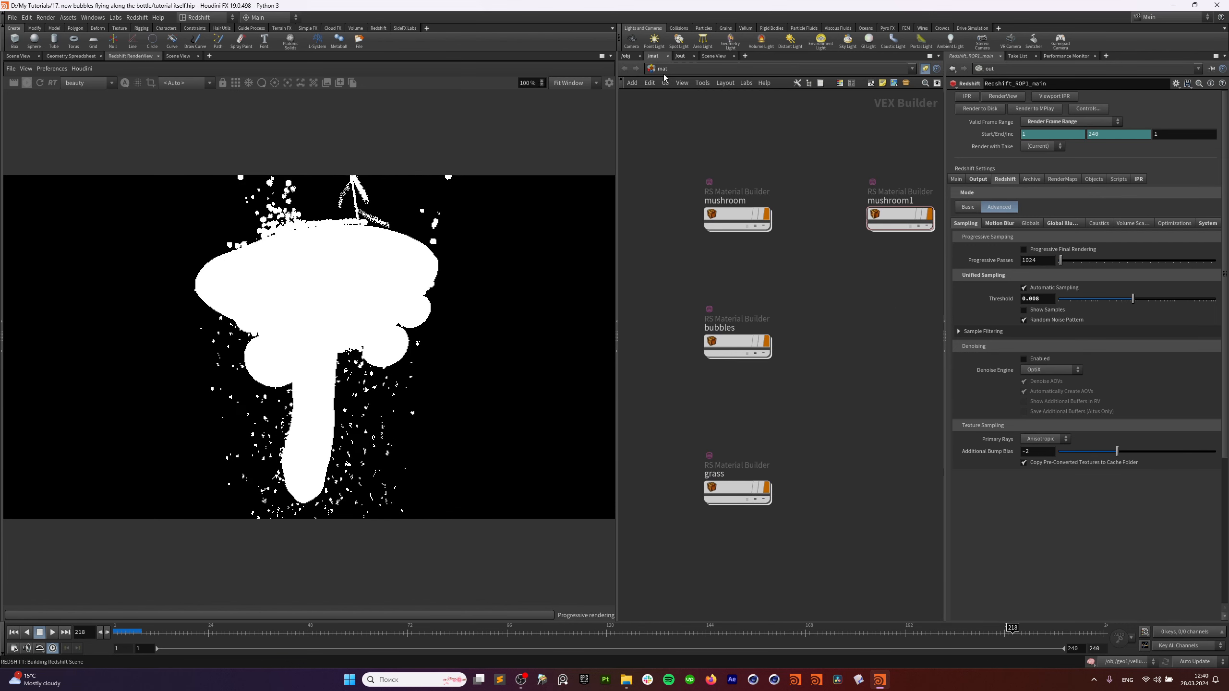
left_click(626, 56)
left_click_drag(811, 238, 870, 335)
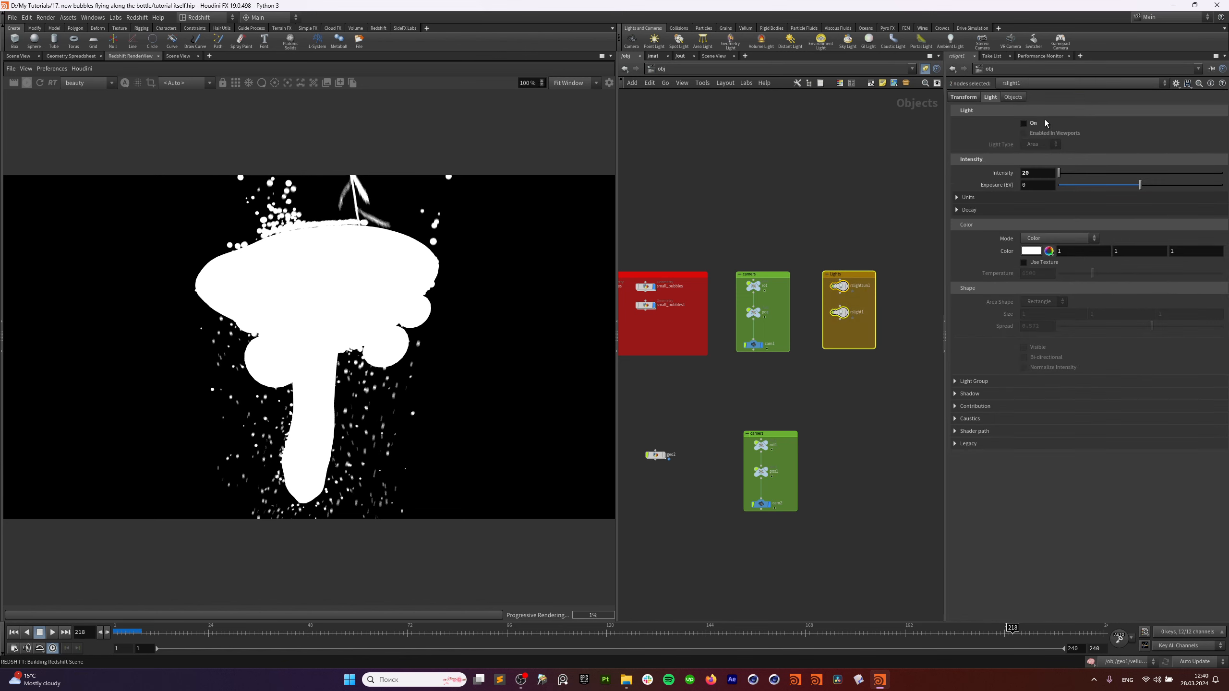
Switch the preview to full colour, inspect rslightsun1 and rslight1, and scrub to frame 70.
scroll(886, 258, "up", 3)
middle_click_drag(849, 224, 851, 206)
left_click(755, 295)
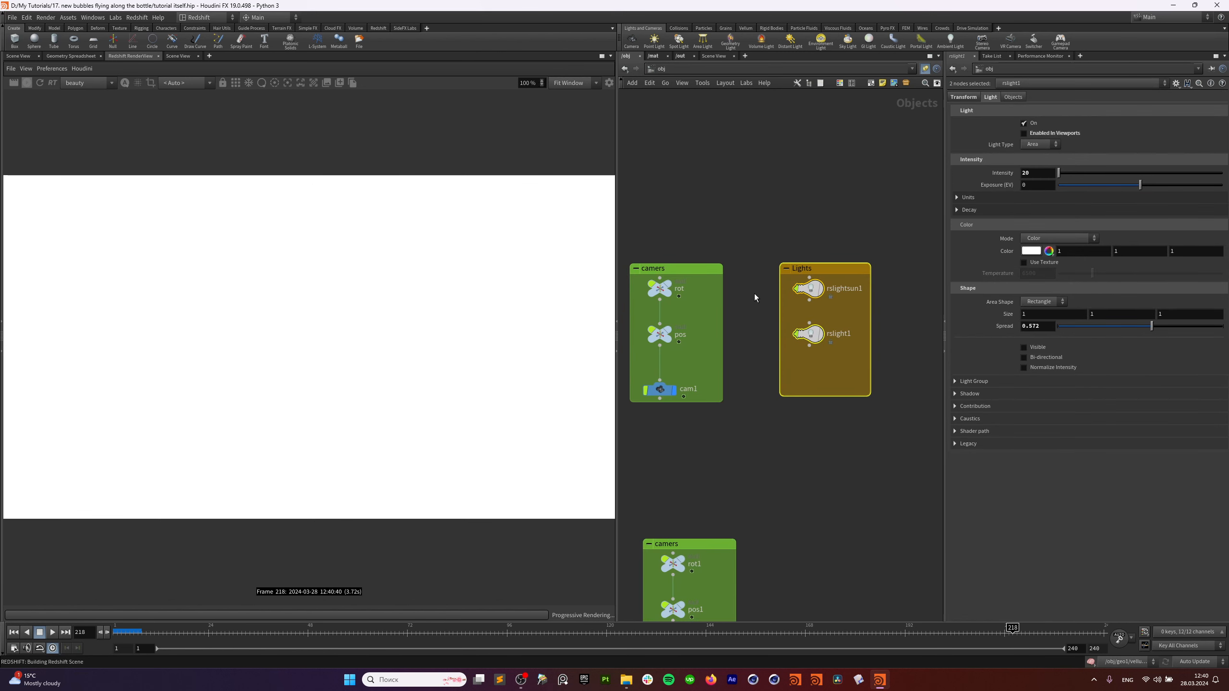
left_click(813, 289)
left_click(123, 86)
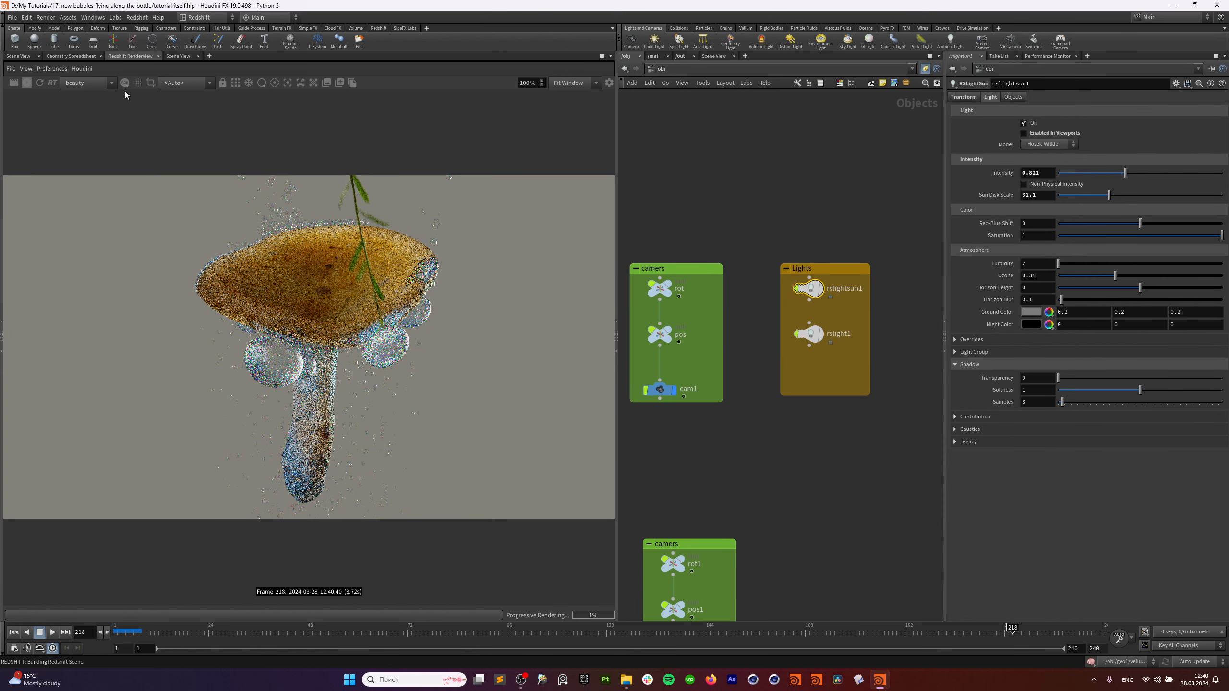
left_click_drag(764, 290, 851, 283)
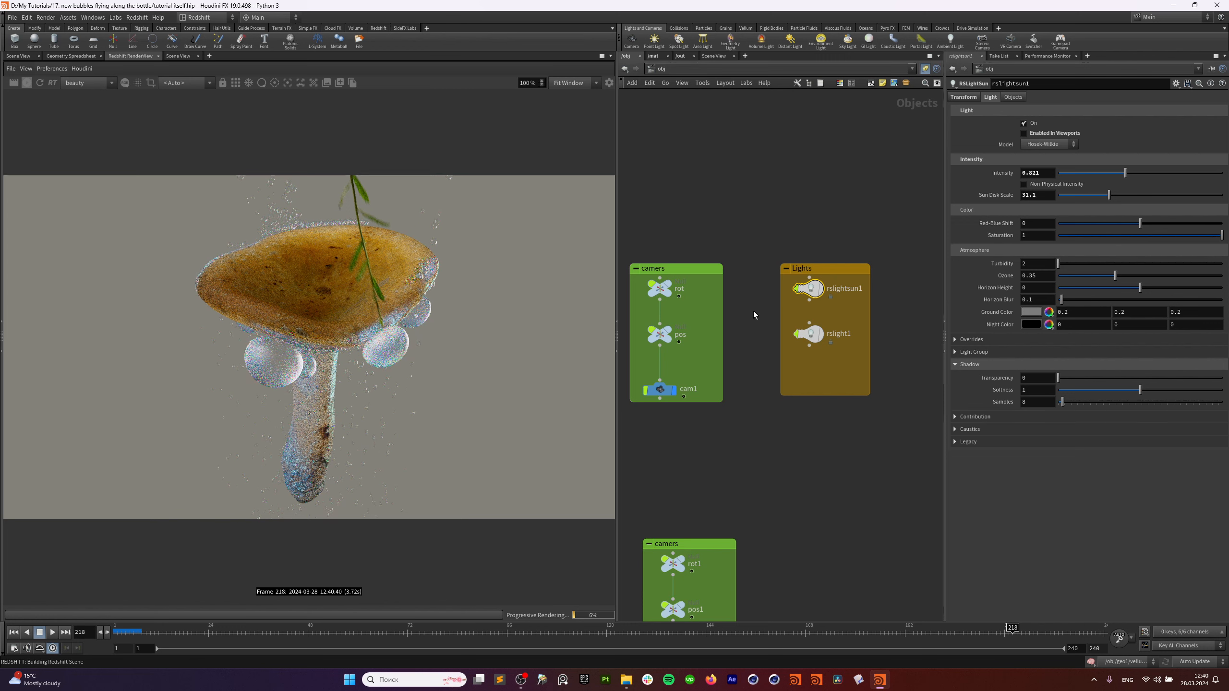
left_click(829, 343)
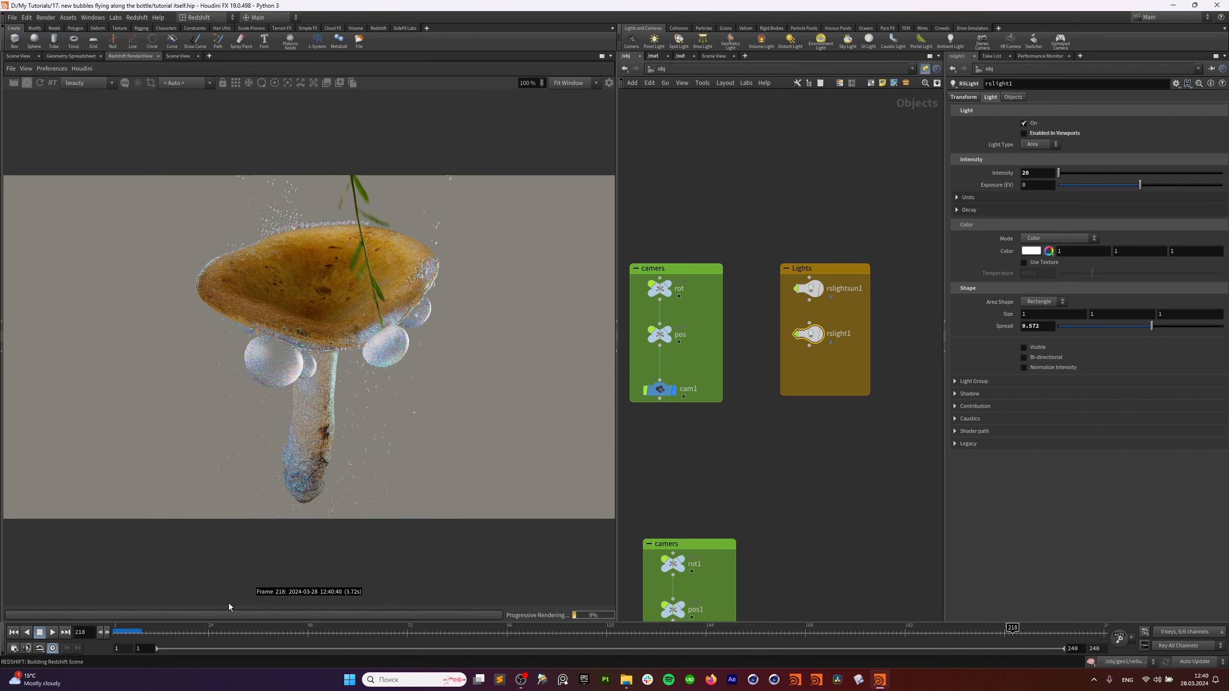
left_click_drag(173, 632, 399, 632)
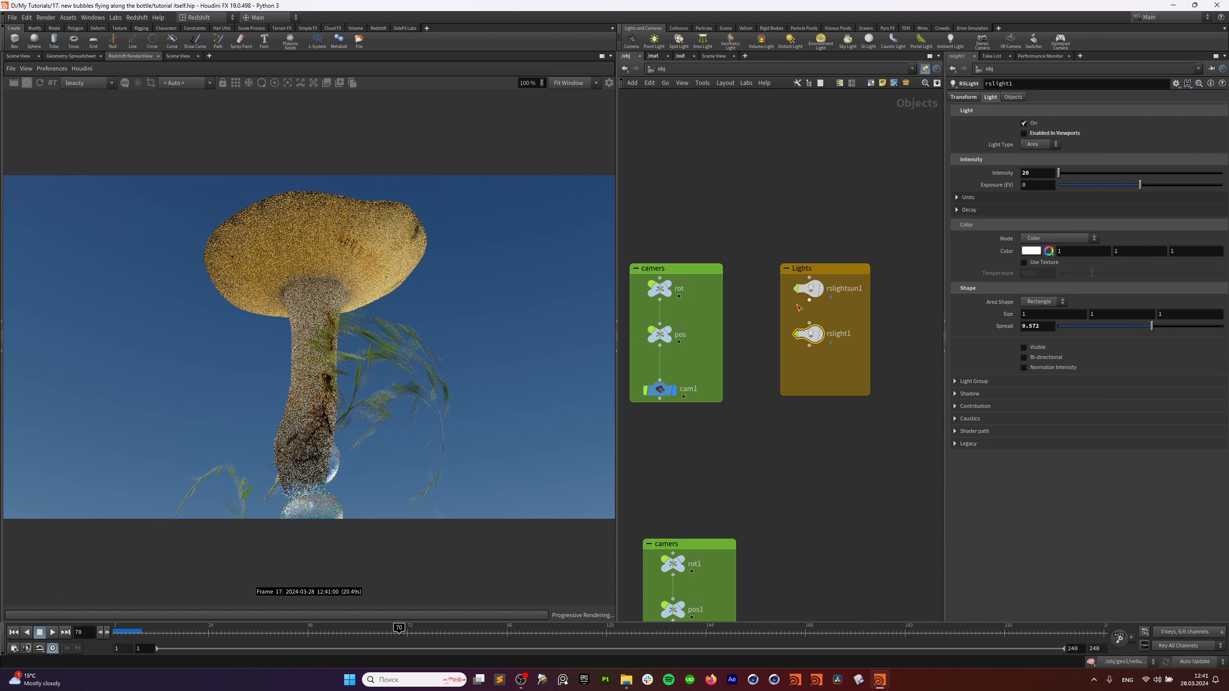
Toggle the rslightsun1 sun light off and back on, and show rslight1 in the viewports.
left_click(807, 289)
left_click(1024, 123)
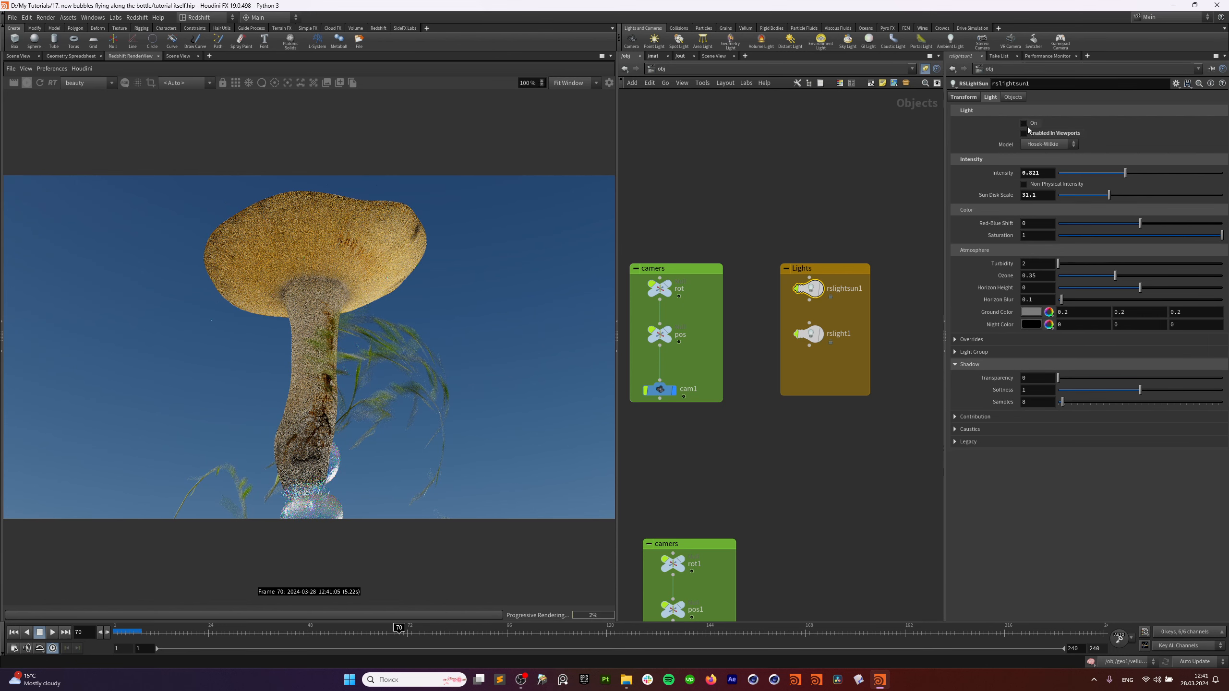
left_click_drag(747, 324, 811, 352)
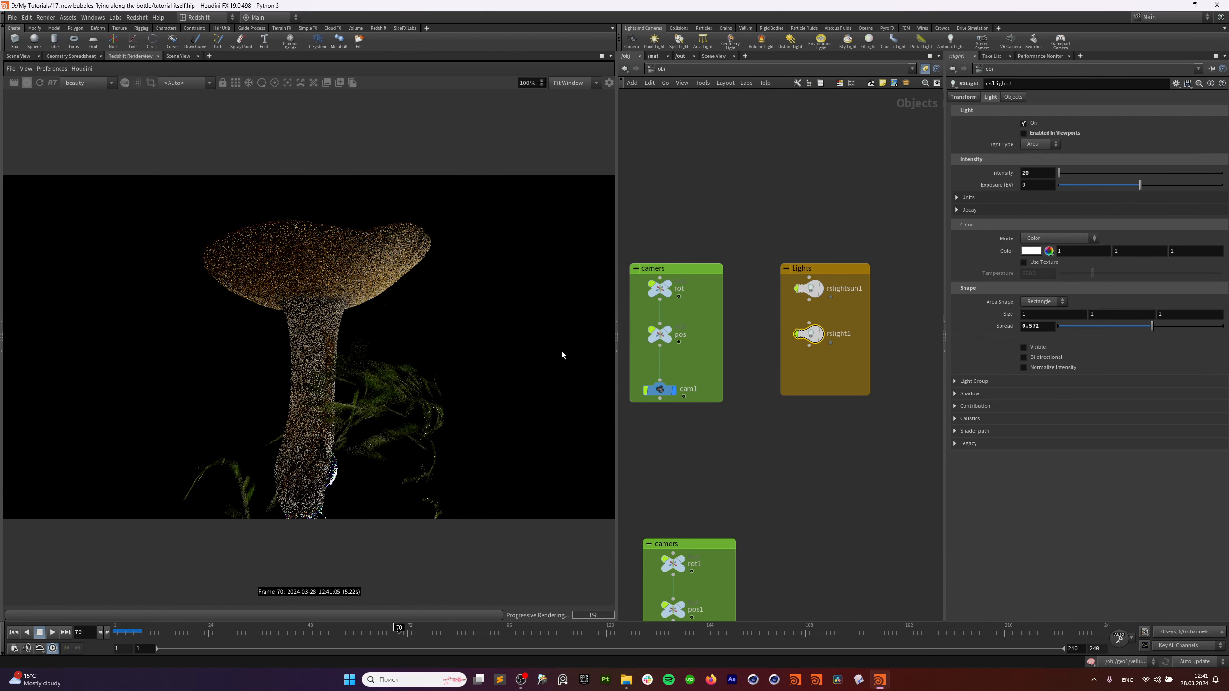
left_click(1024, 133)
left_click(809, 289)
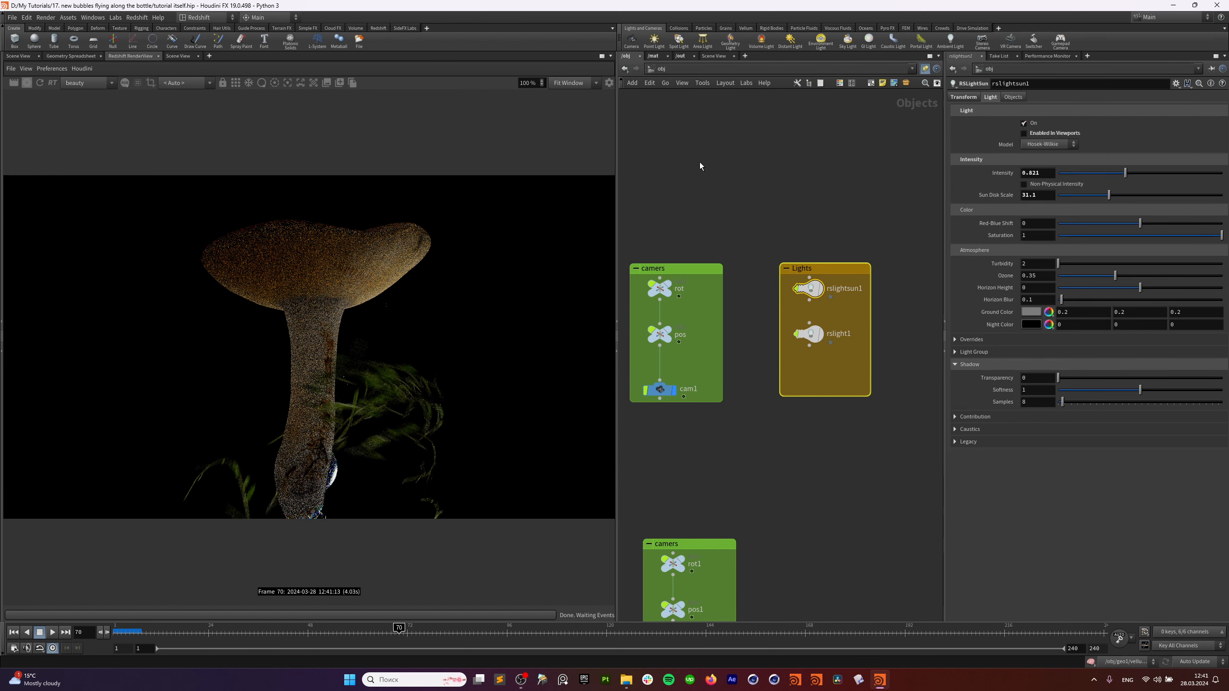
Disable motion blur on Redshift_ROP1_main in /out and restart the IPR preview.
scroll(769, 215, "down", 3)
middle_click_drag(741, 403, 892, 382)
left_click(680, 57)
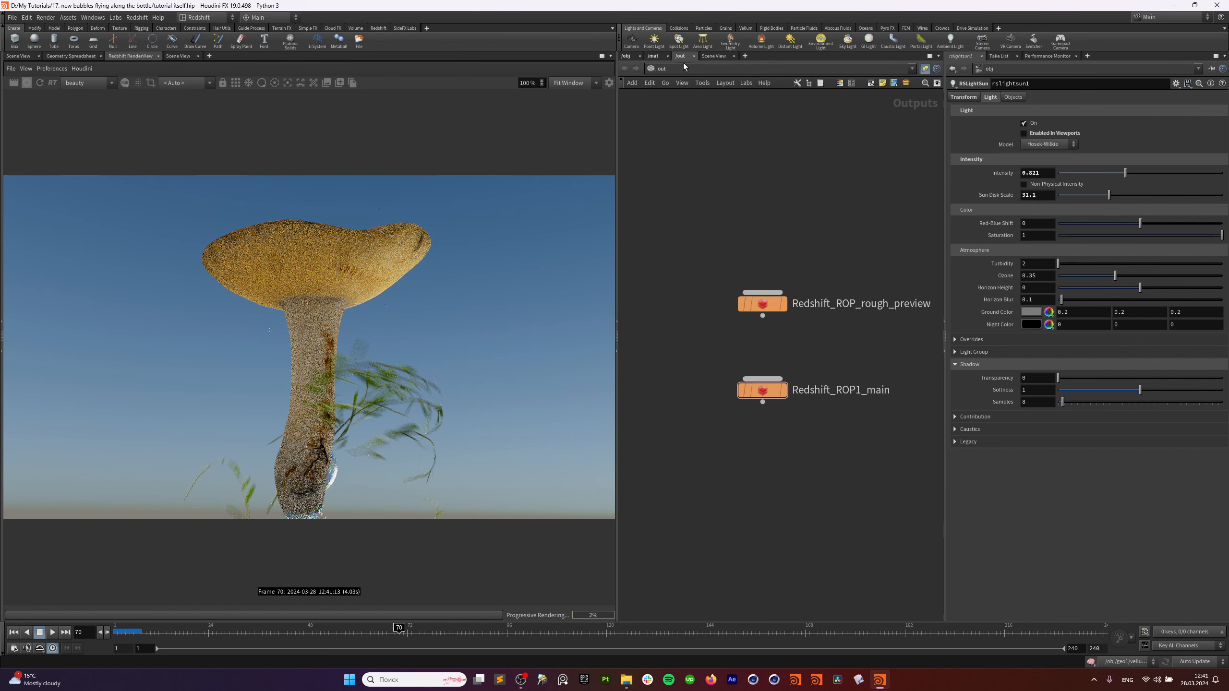
left_click(763, 390)
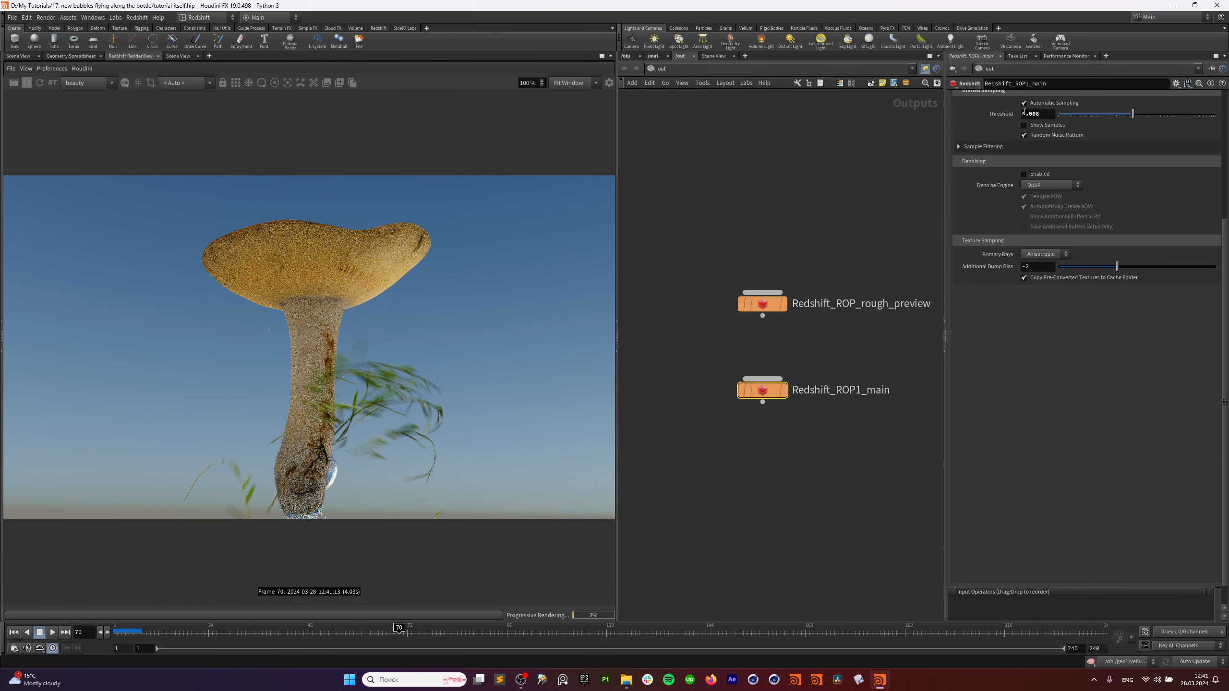
scroll(1042, 401, "up", 5)
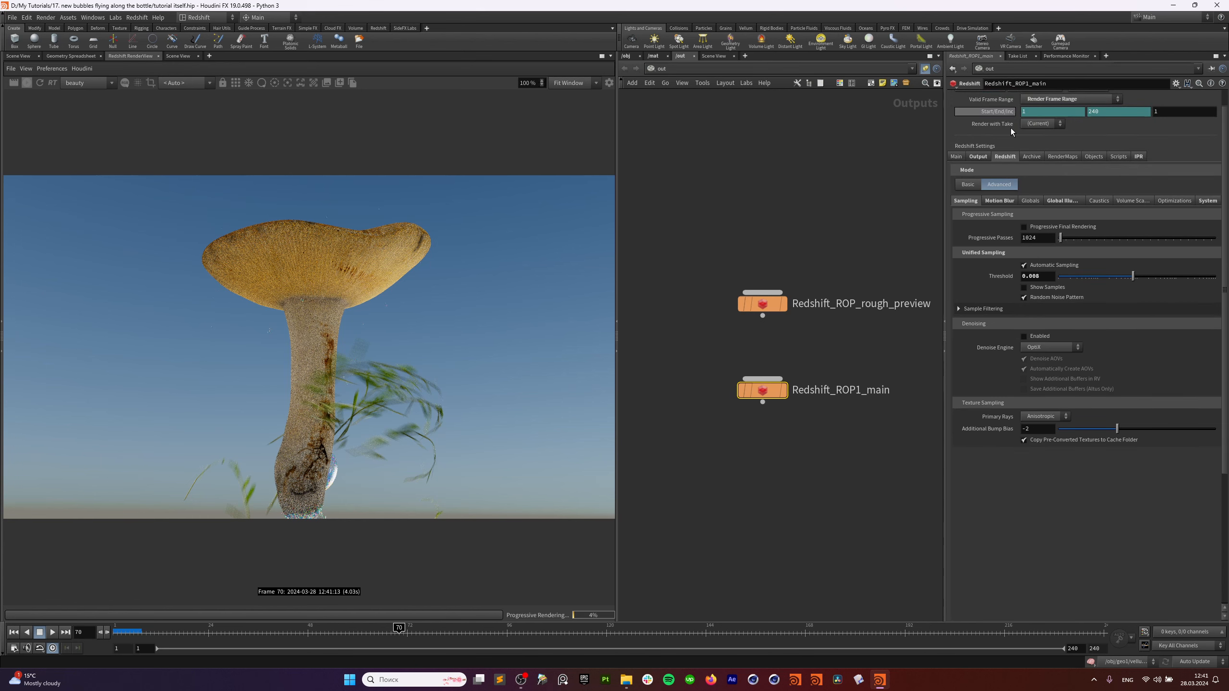
left_click(999, 200)
left_click(1034, 227)
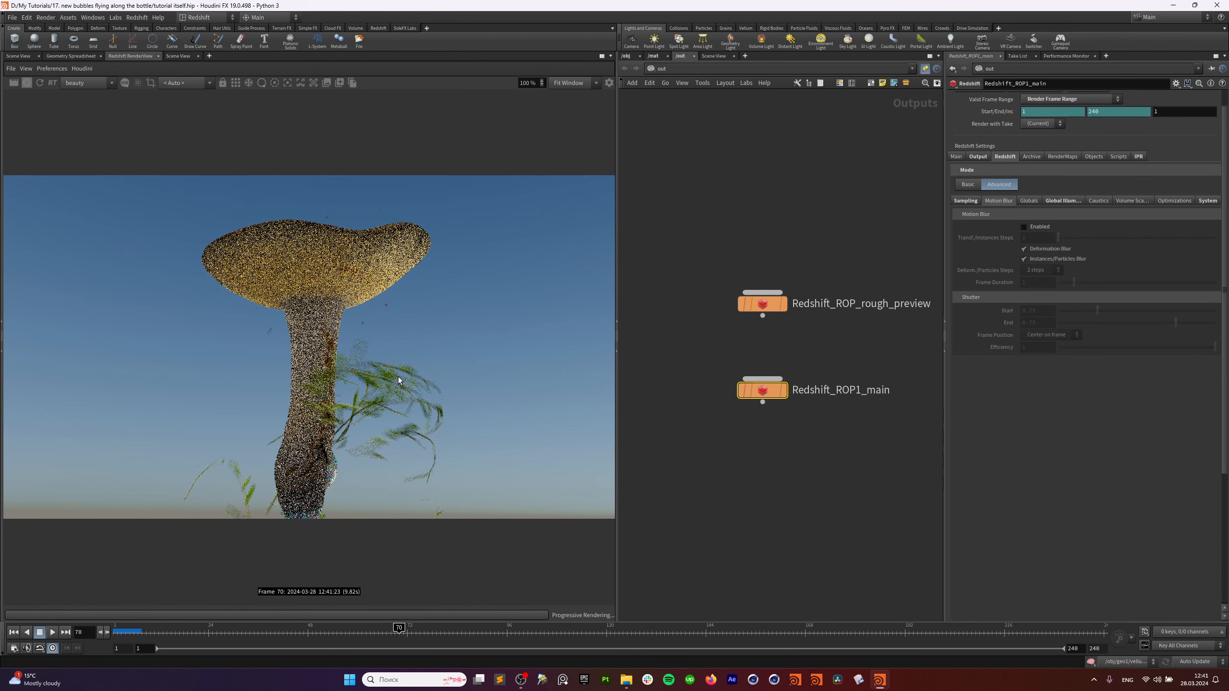
left_click(27, 83)
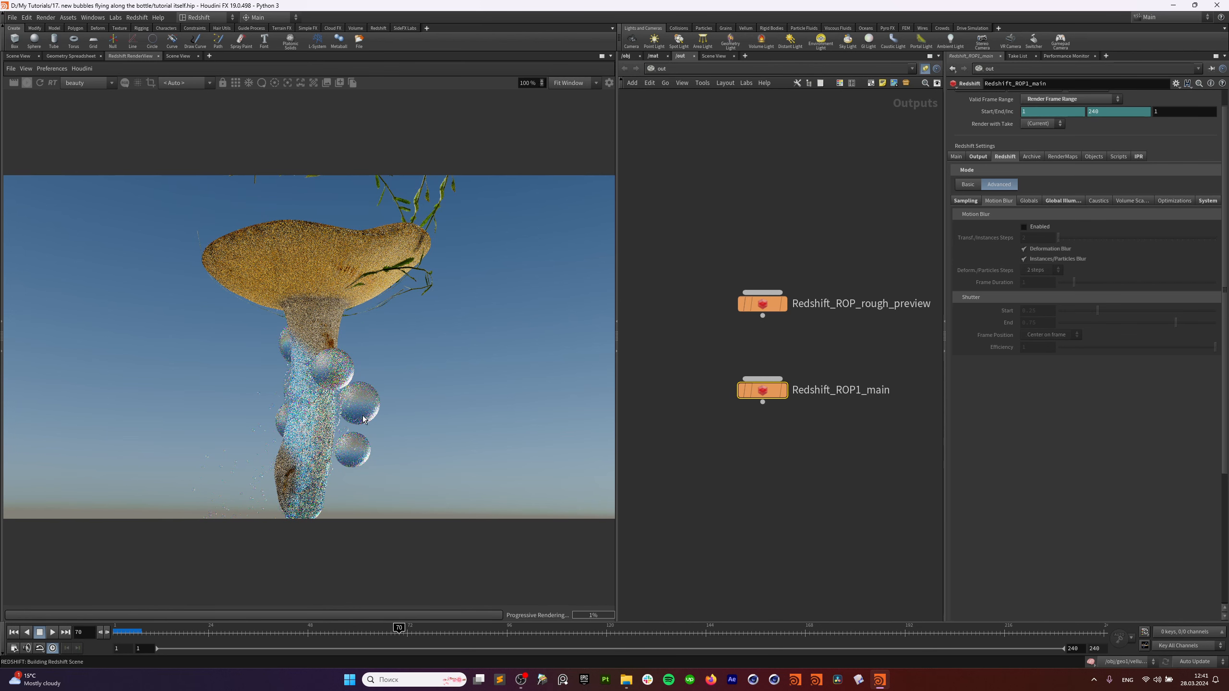
left_click(655, 56)
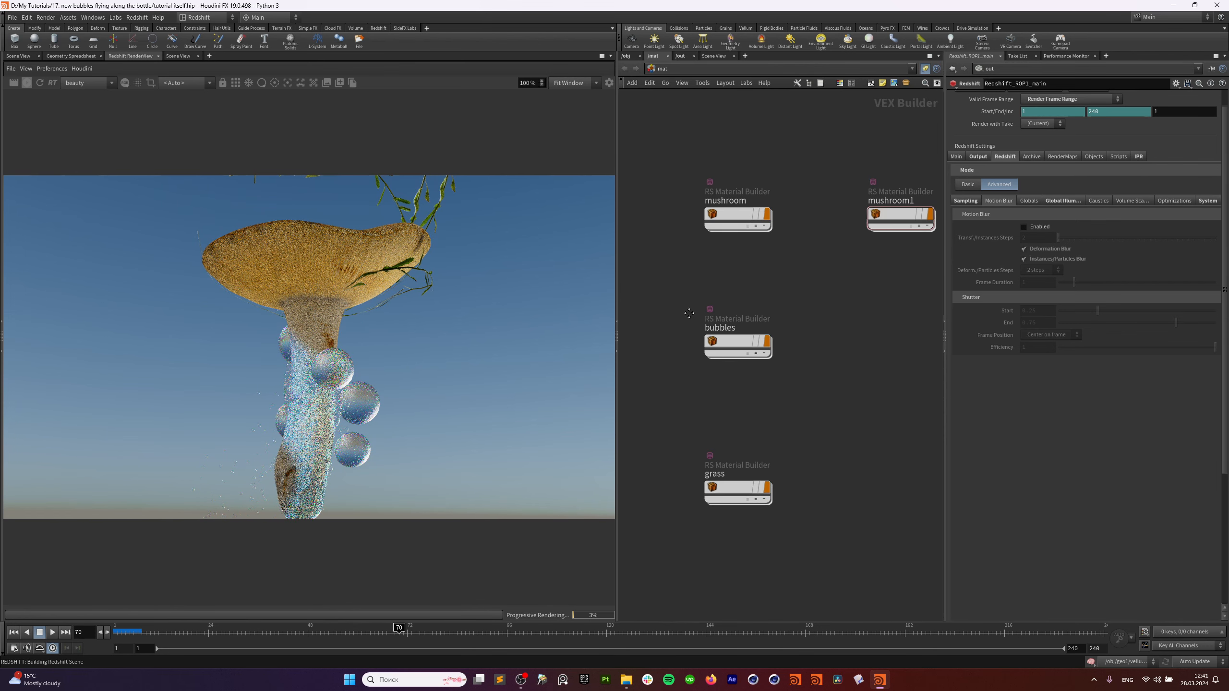
Enter the mushroom RS Material Builder and rearrange its texture nodes, output node and RSColorLayer1.
scroll(724, 331, "up", 3)
double_click(811, 303)
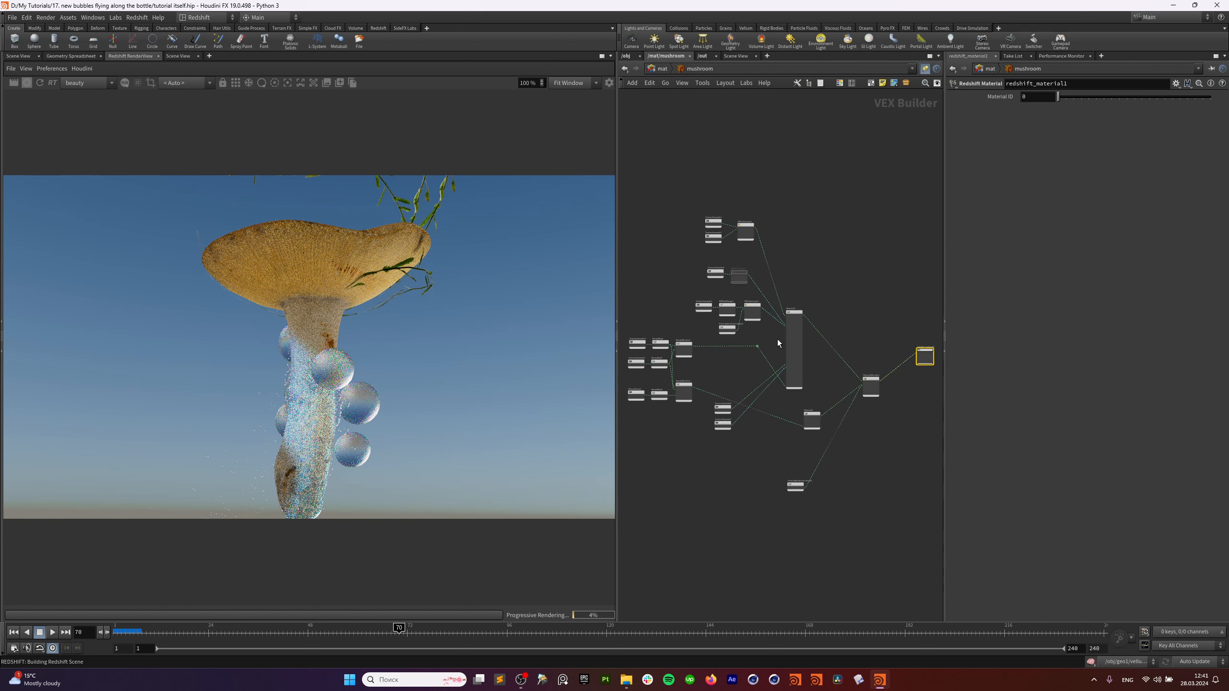
scroll(737, 369, "down", 3)
middle_click_drag(736, 368, 773, 395)
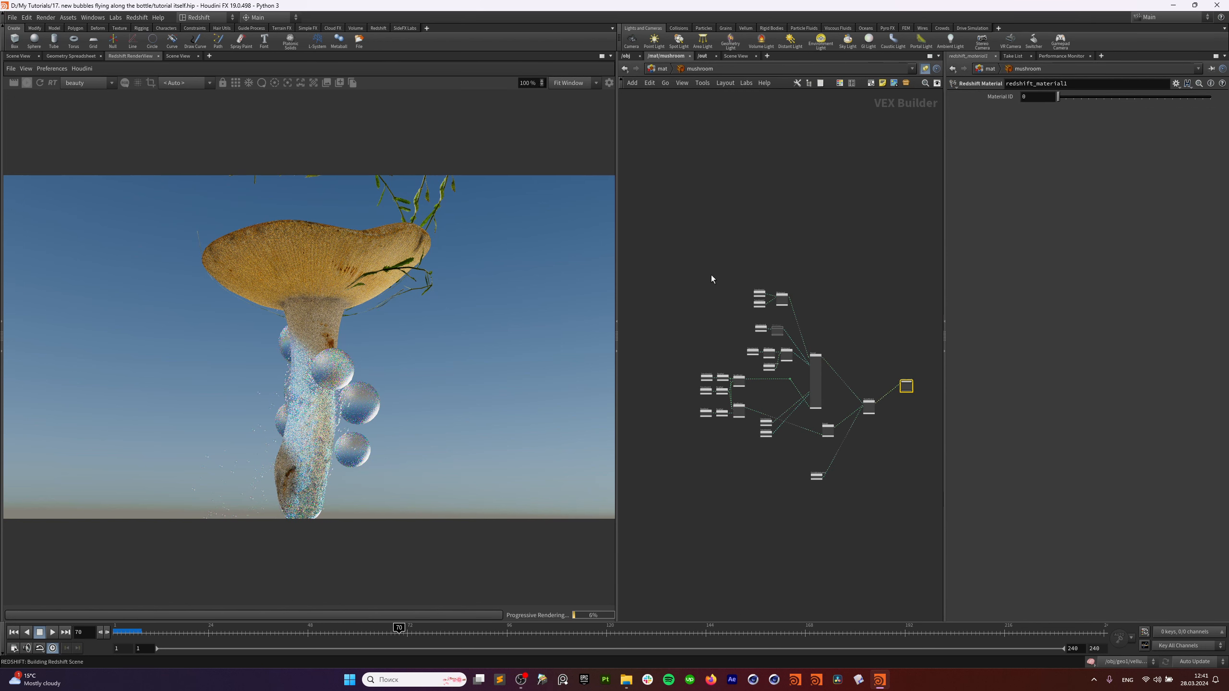
left_click_drag(711, 275, 750, 340)
scroll(776, 348, "up", 2)
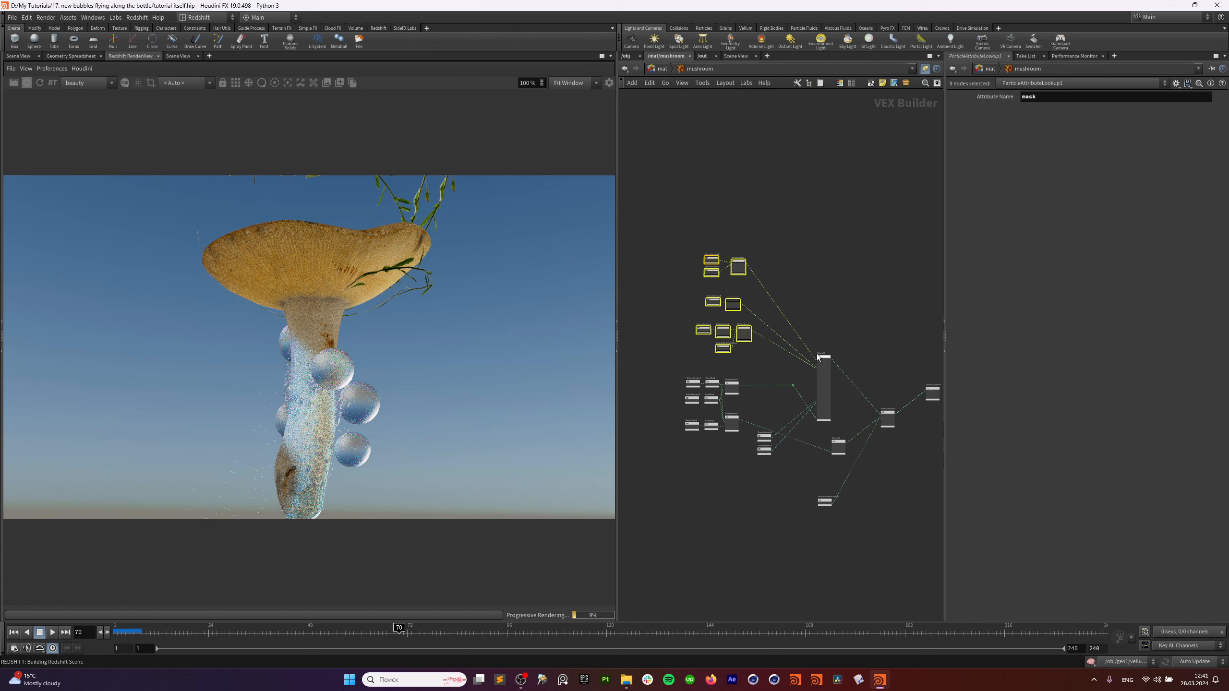
left_click_drag(827, 356, 828, 317)
scroll(743, 349, "up", 5)
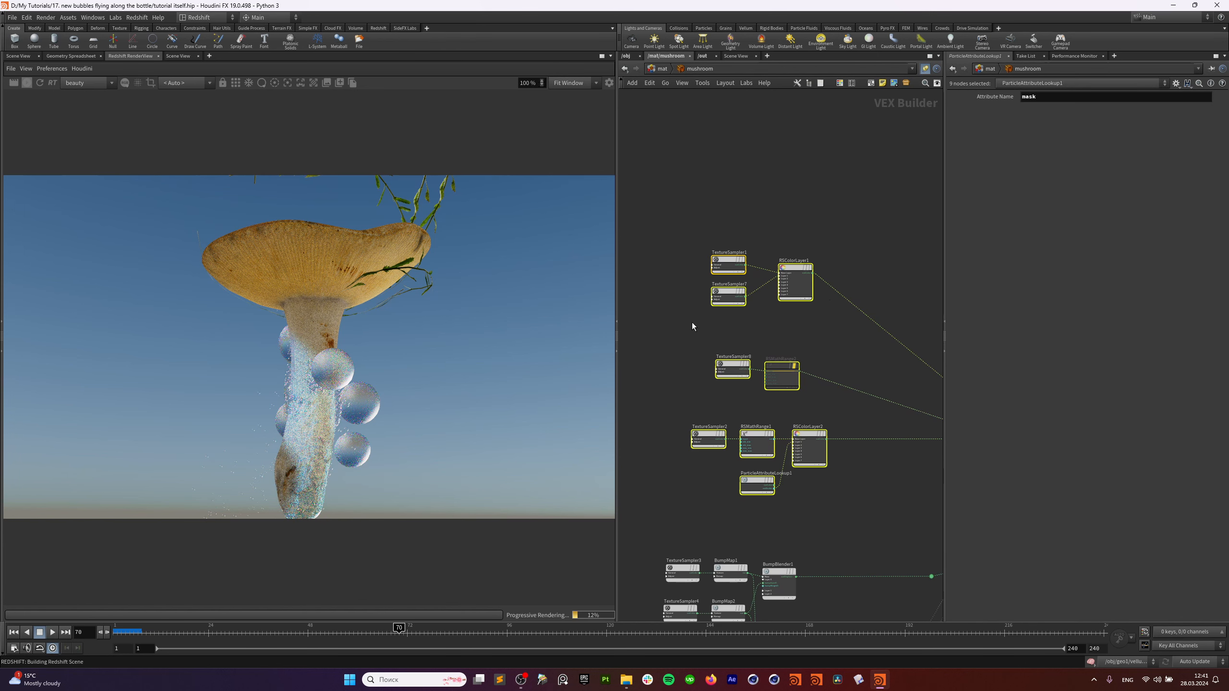
left_click(811, 231)
left_click_drag(798, 266, 799, 253)
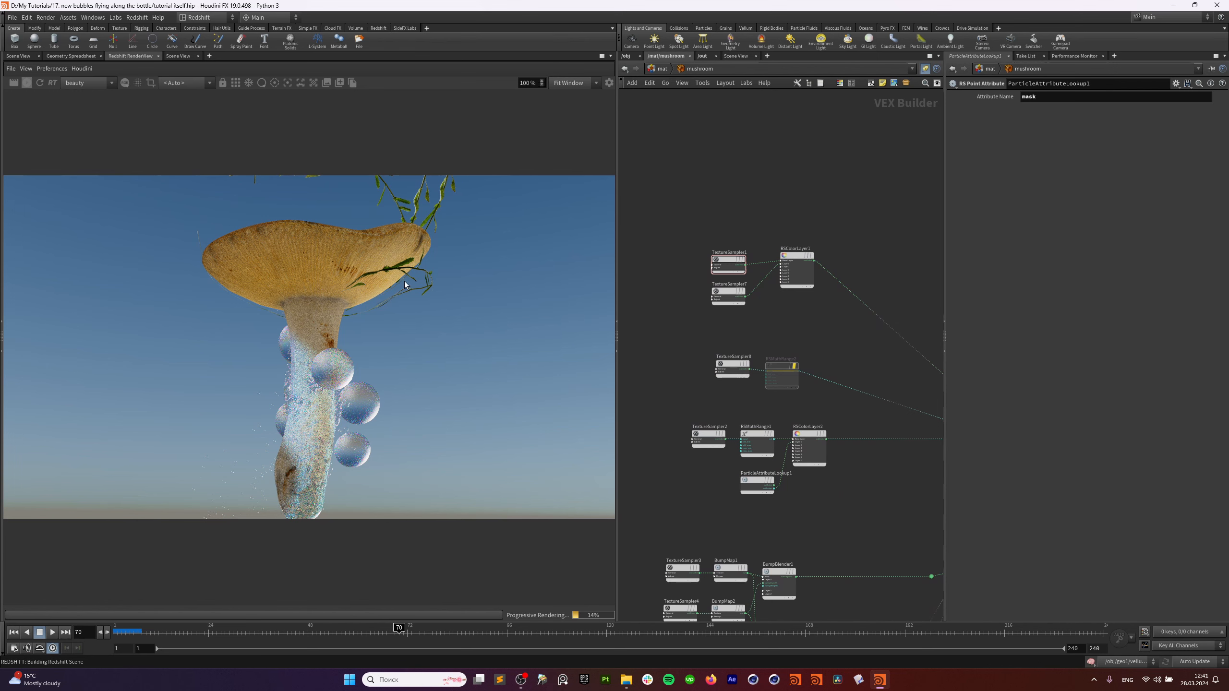
Check the mushroom textures folder in Explorer, then go up to the tutorial project folder.
left_click(626, 680)
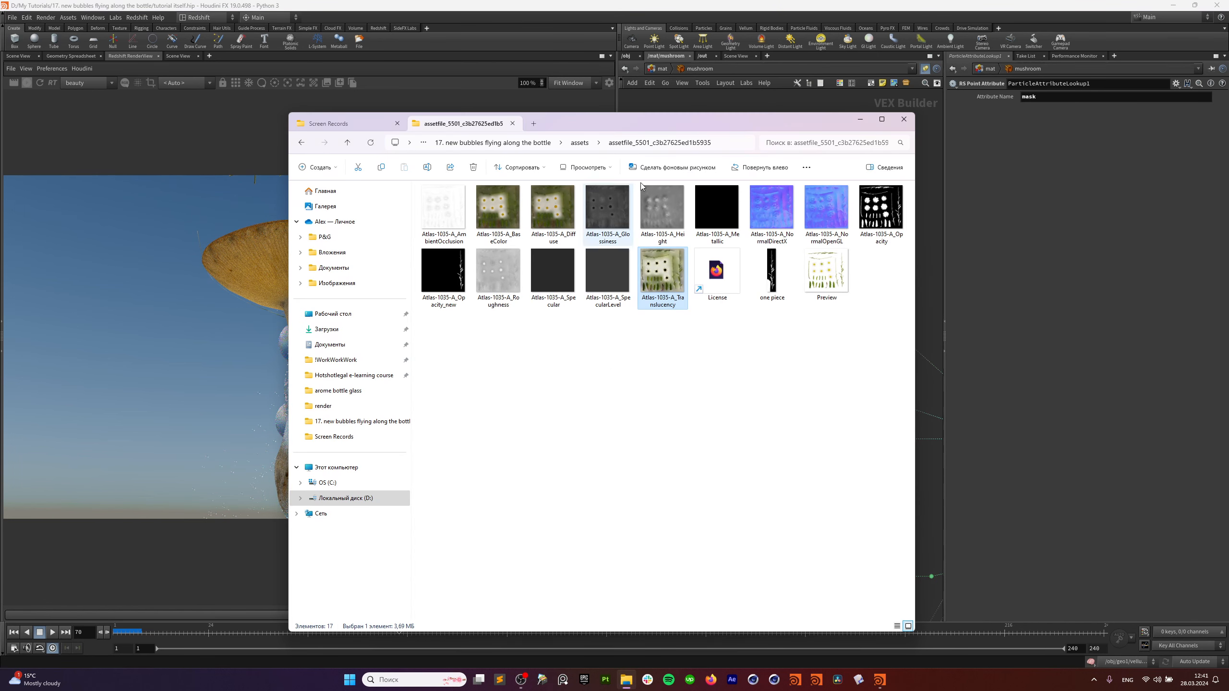
left_click(579, 144)
left_click(559, 146)
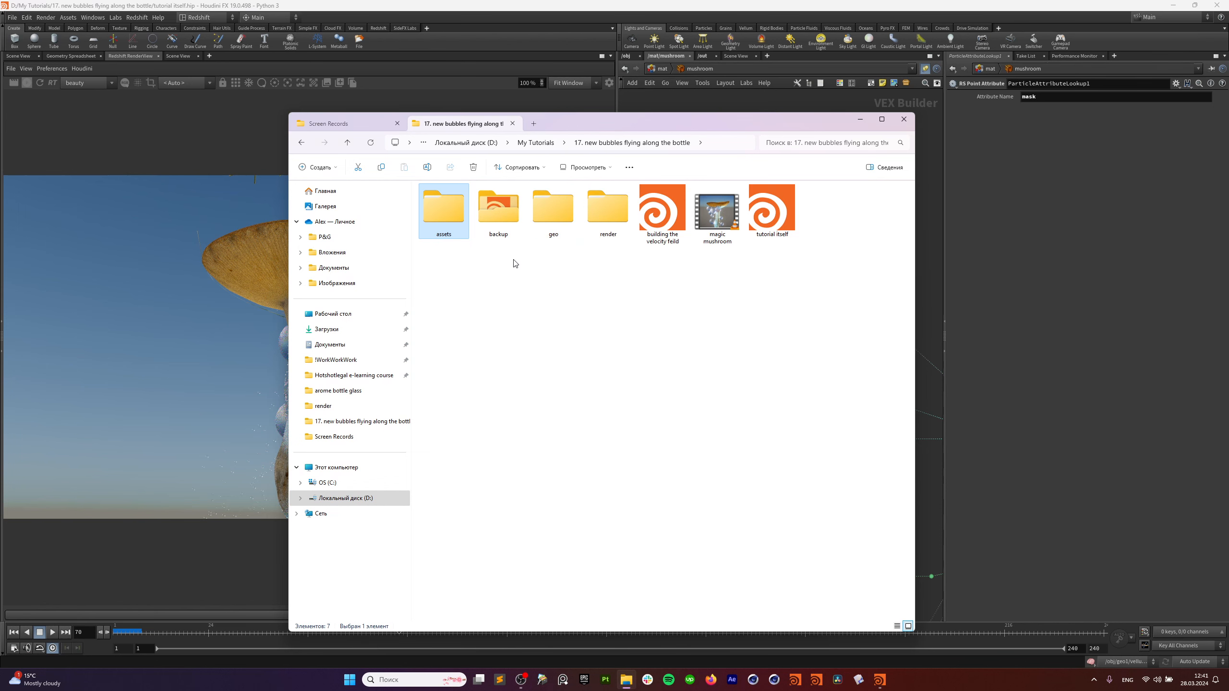
left_click(860, 119)
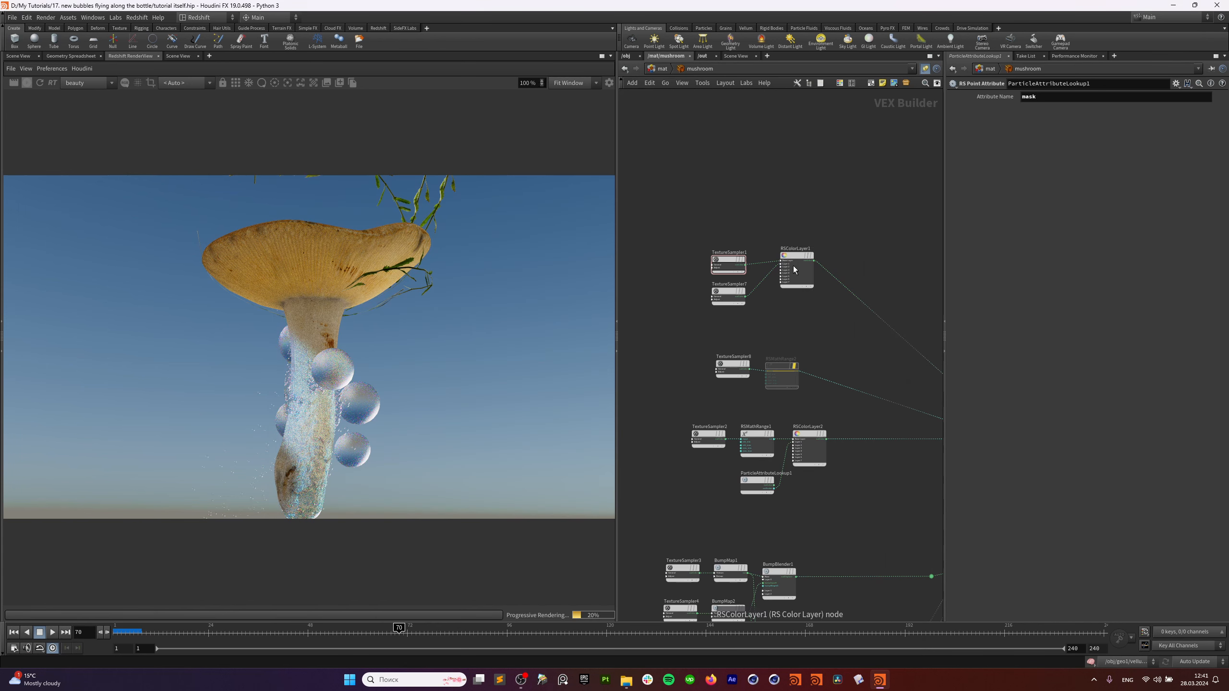
left_click(709, 266)
scroll(705, 271, "up", 4)
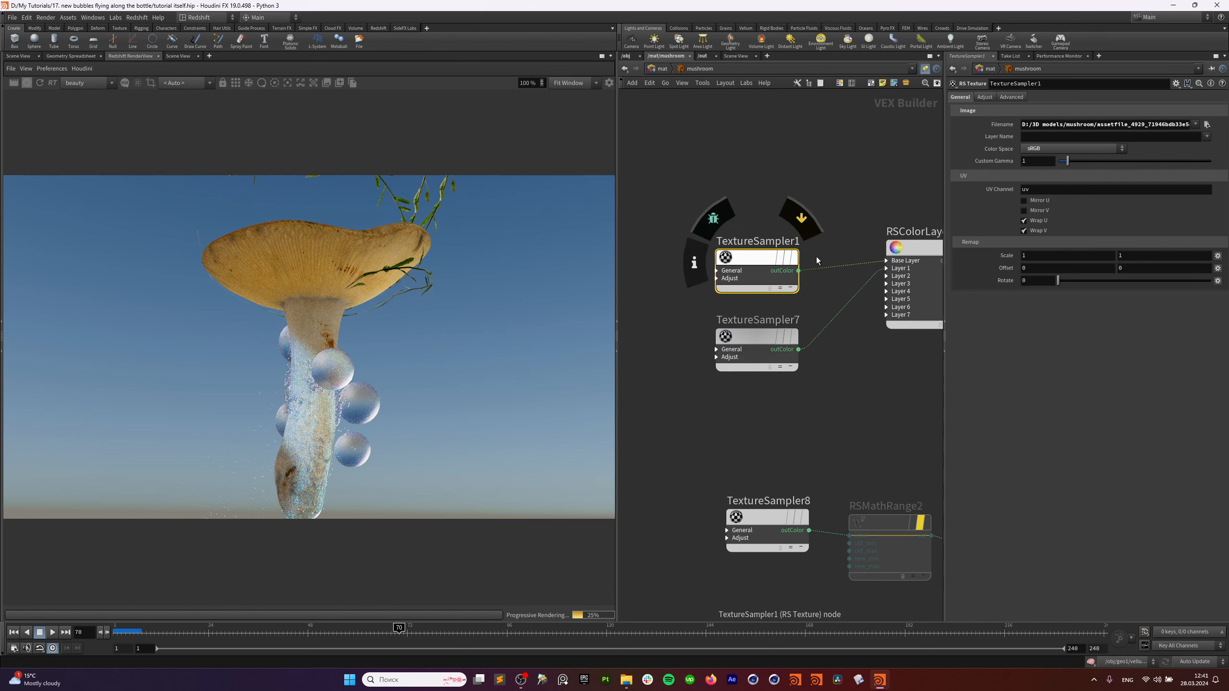
left_click(1208, 125)
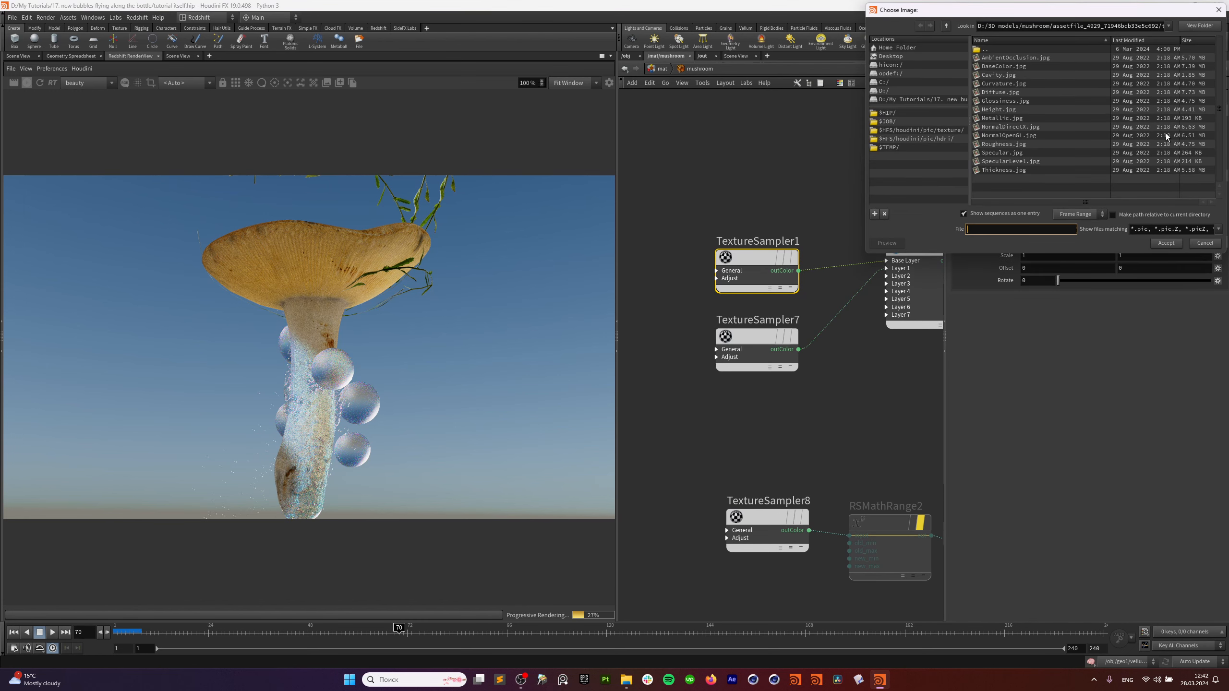
left_click_drag(1113, 10, 668, 138)
right_click(626, 312)
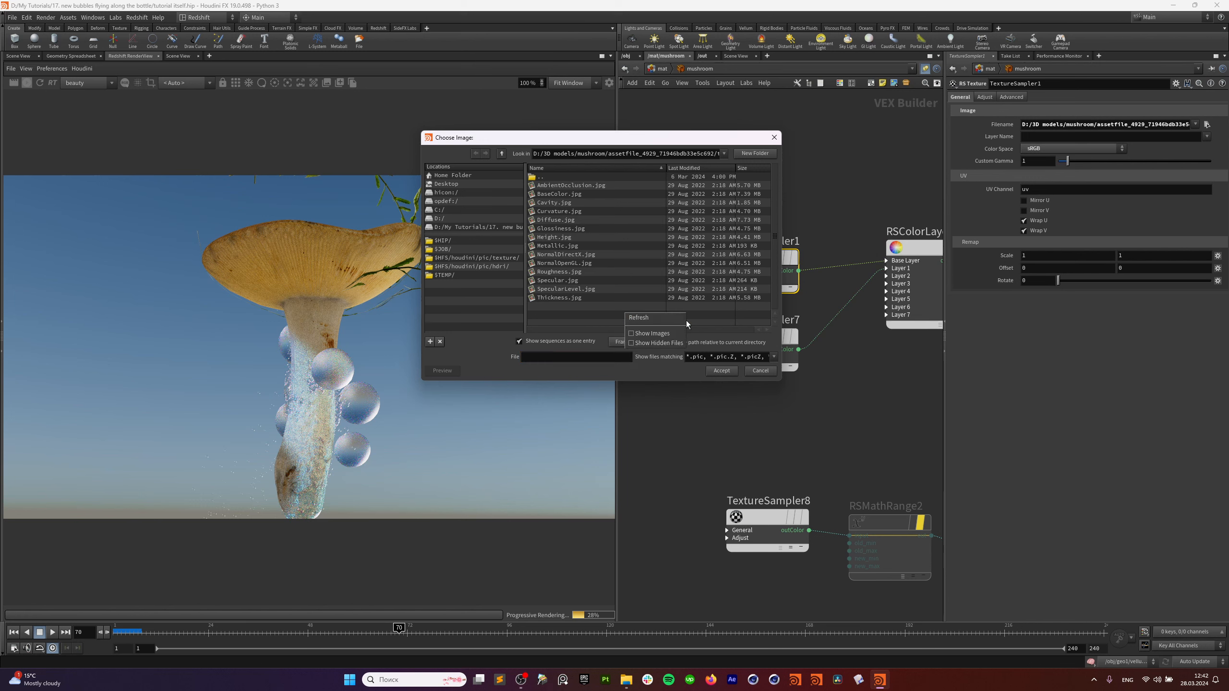
left_click(674, 334)
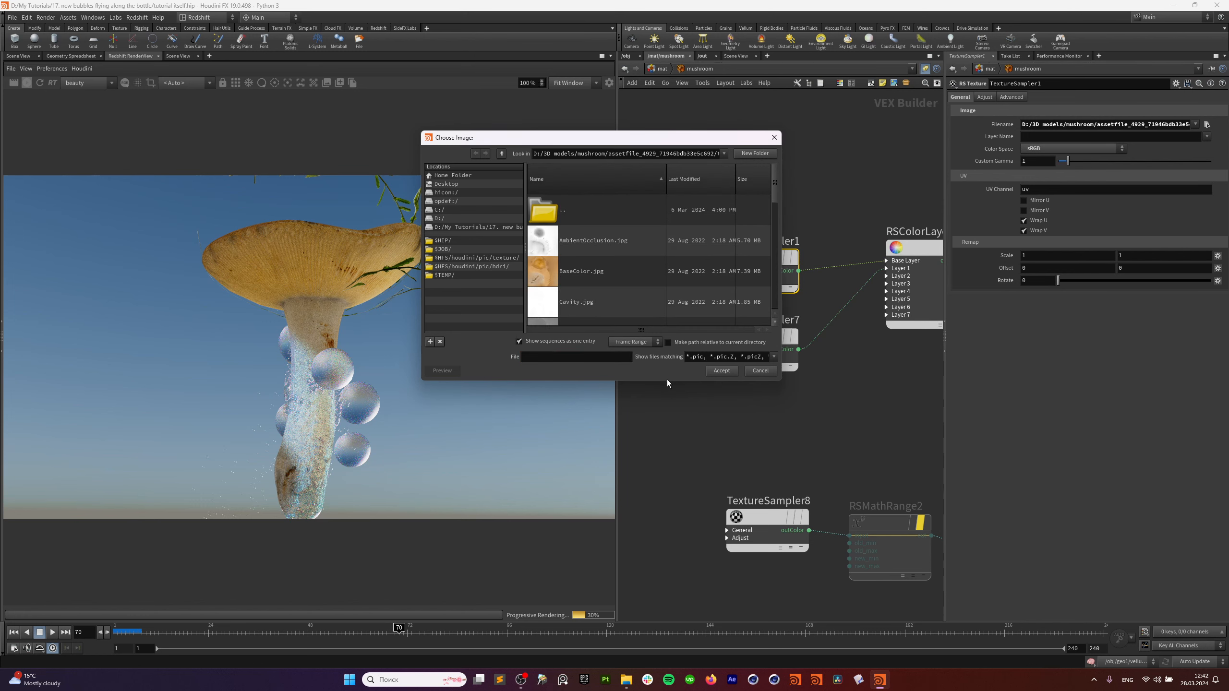
left_click_drag(666, 380, 665, 570)
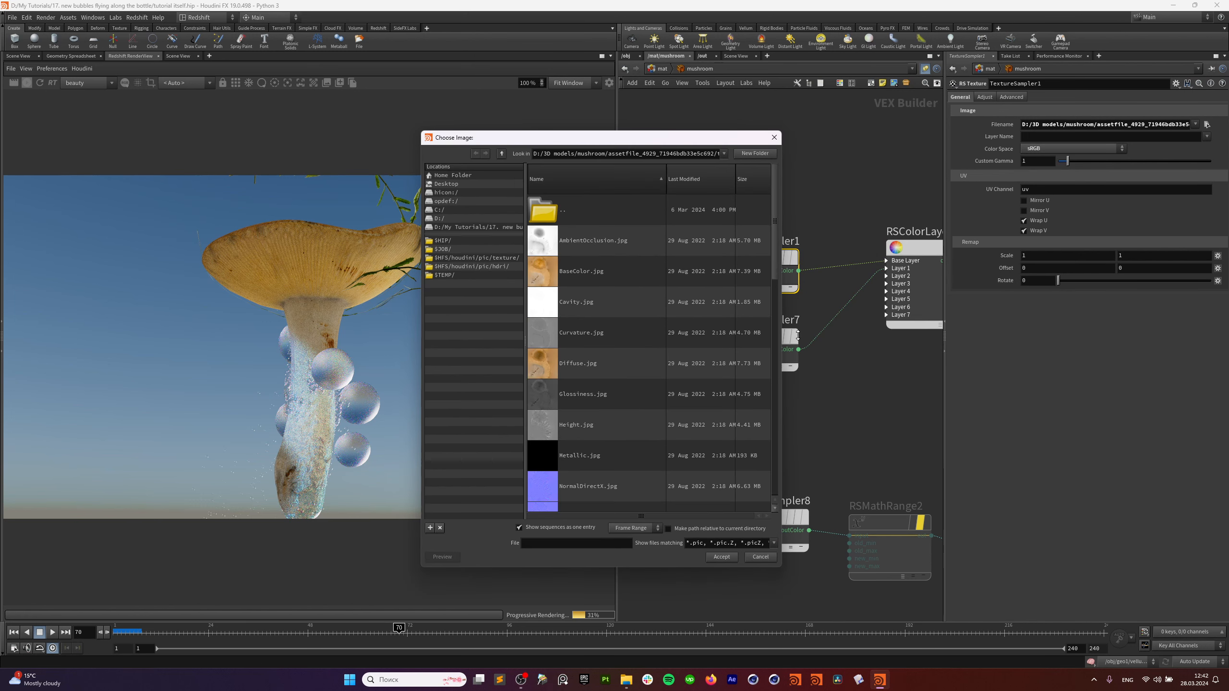
left_click_drag(782, 342, 994, 339)
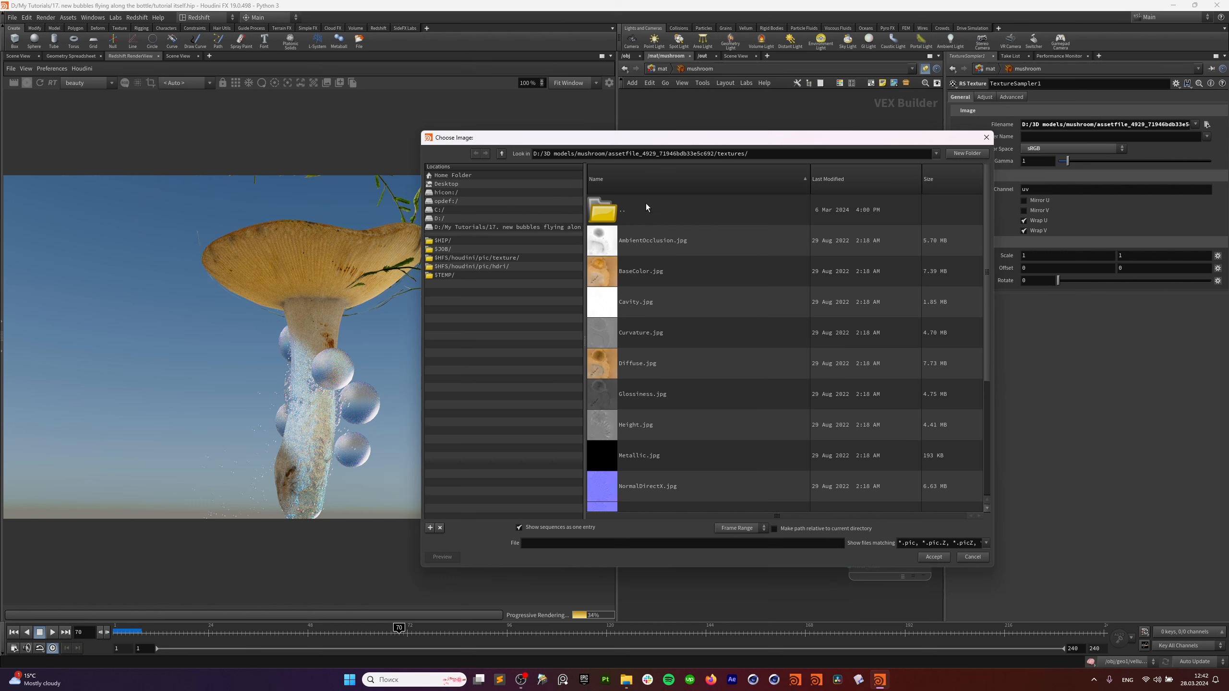
scroll(679, 413, "down", 3)
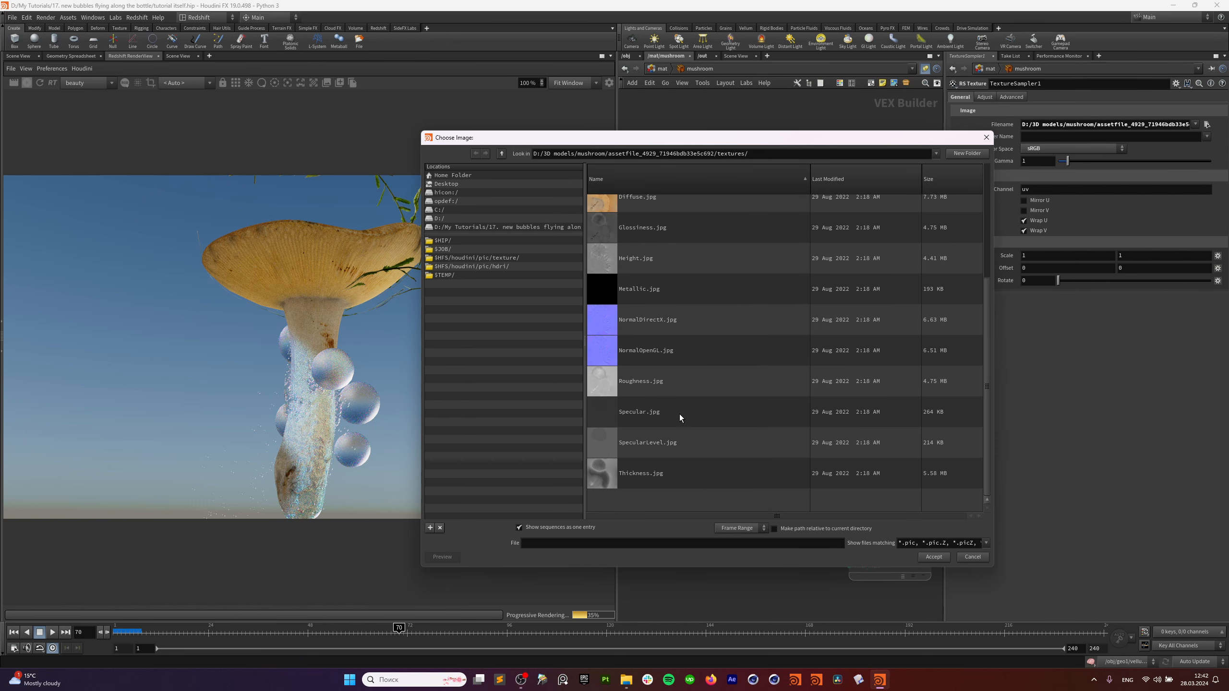
scroll(680, 414, "up", 3)
scroll(680, 418, "up", 1)
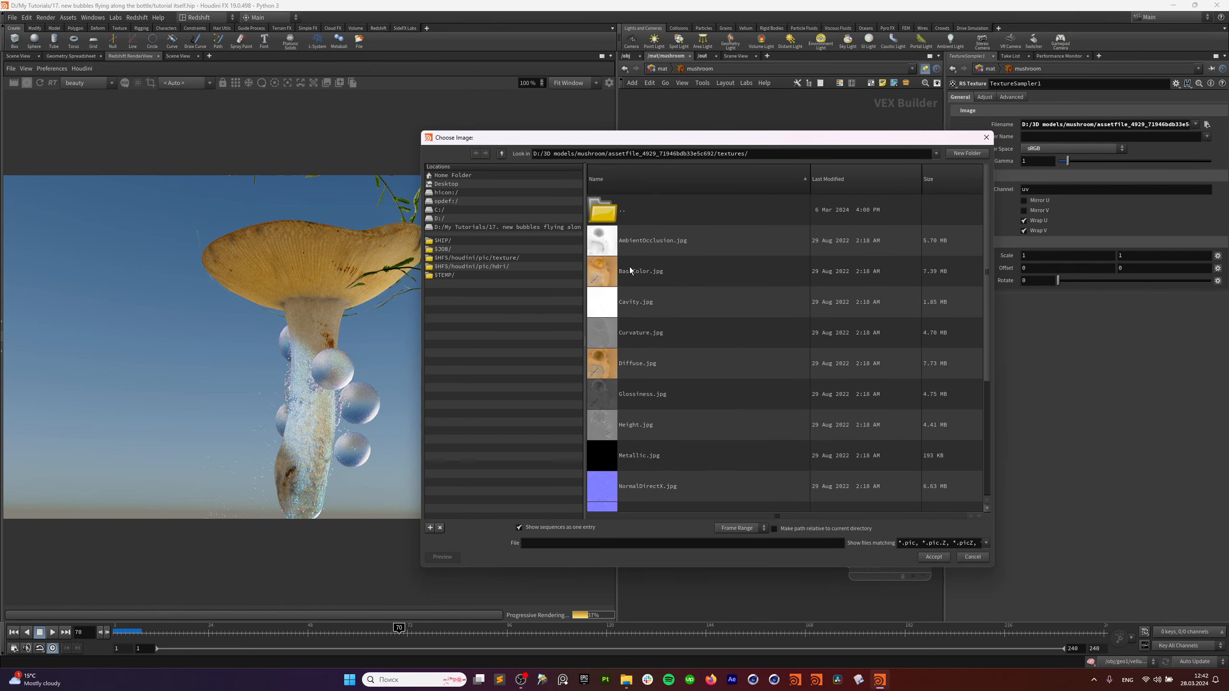
left_click(606, 273)
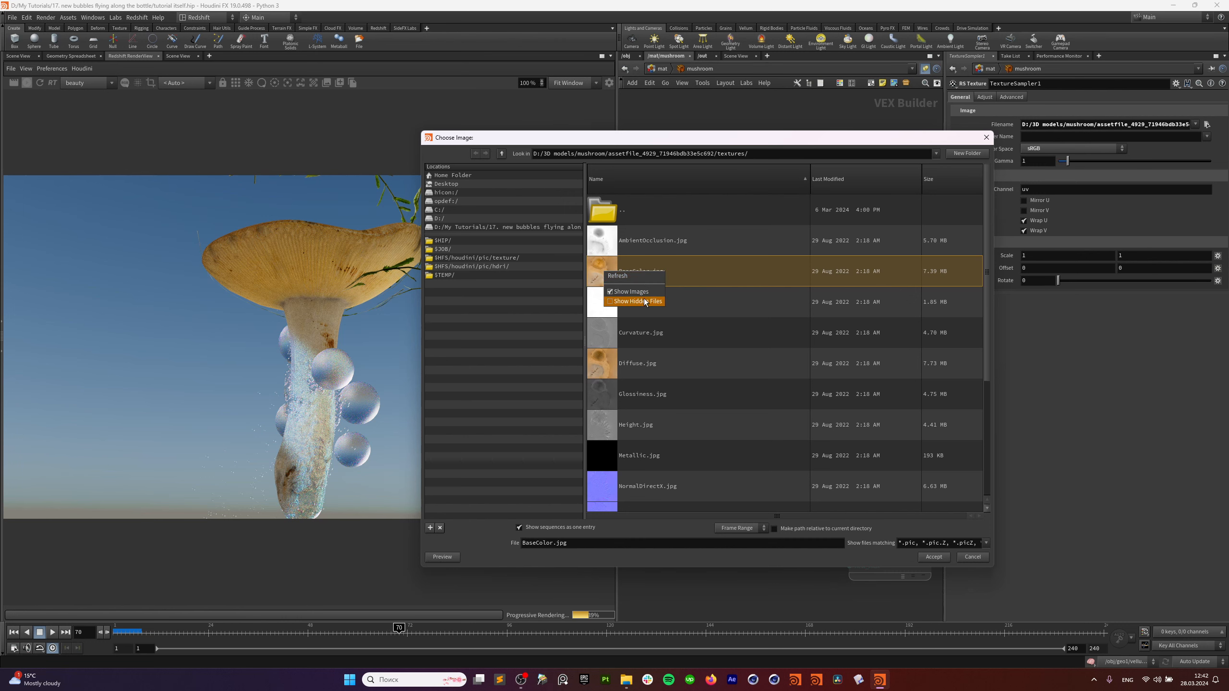
left_click(613, 270)
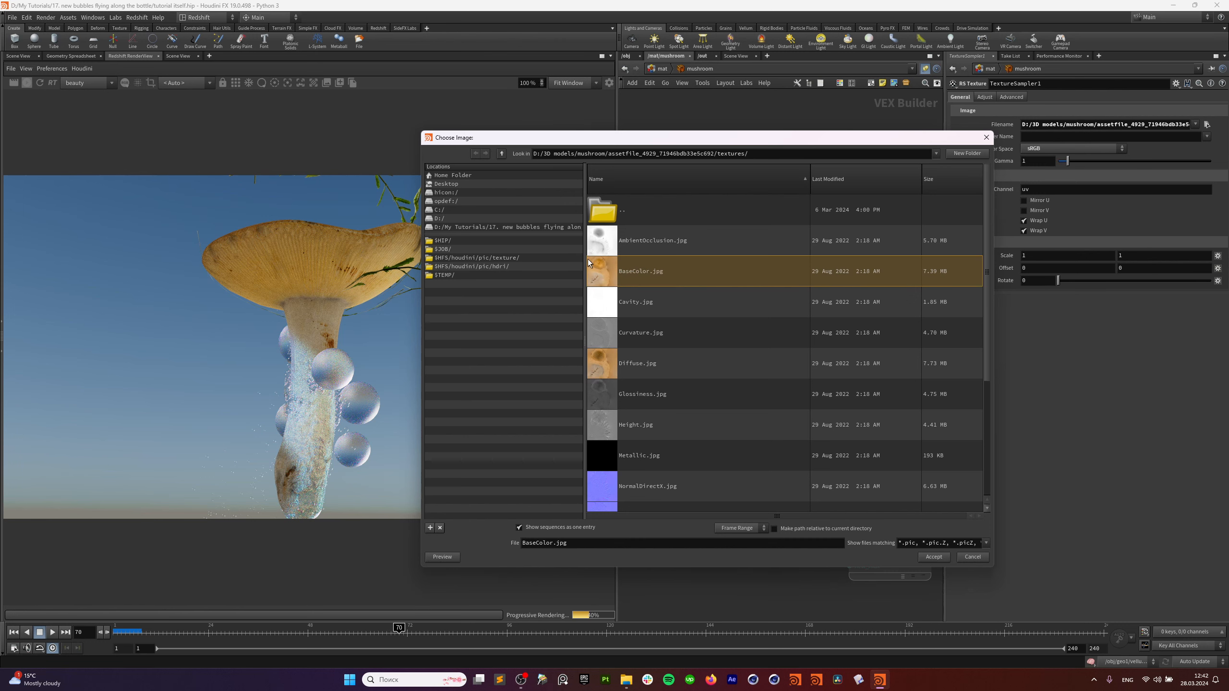
left_click(986, 137)
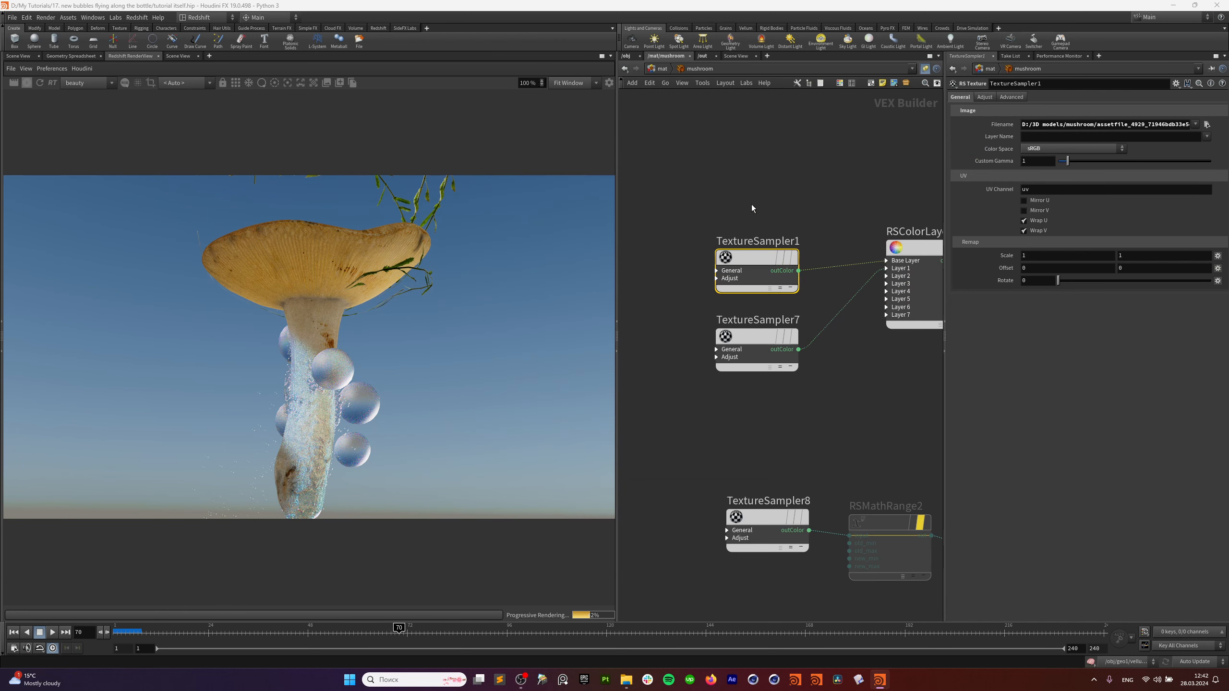
left_click_drag(745, 270, 744, 268)
left_click_drag(766, 188, 706, 253)
key("Tab")
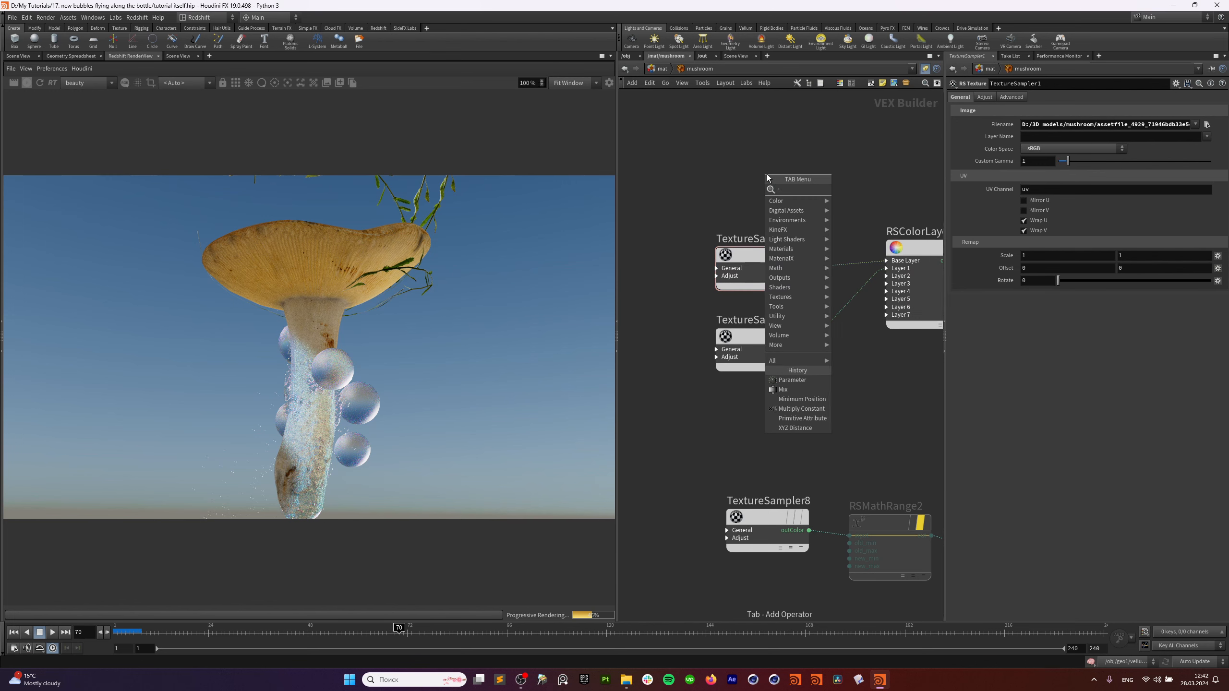
type("rs t")
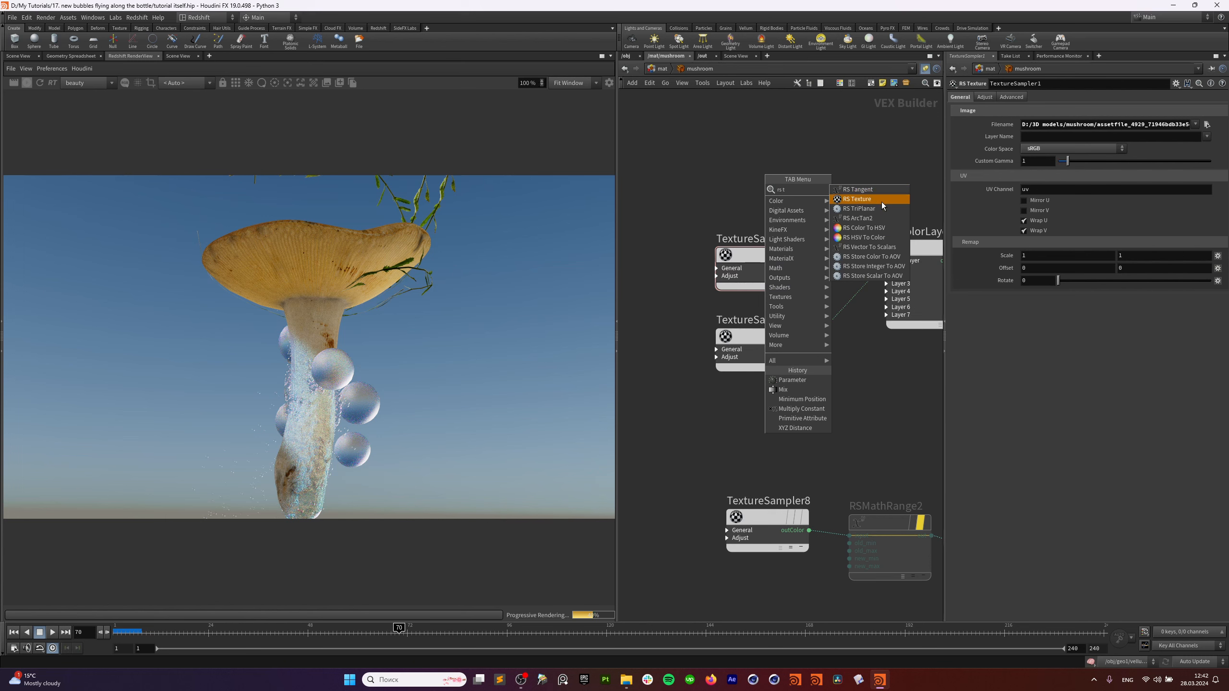
left_click(882, 202)
left_click(799, 179)
left_click_drag(823, 173, 802, 163)
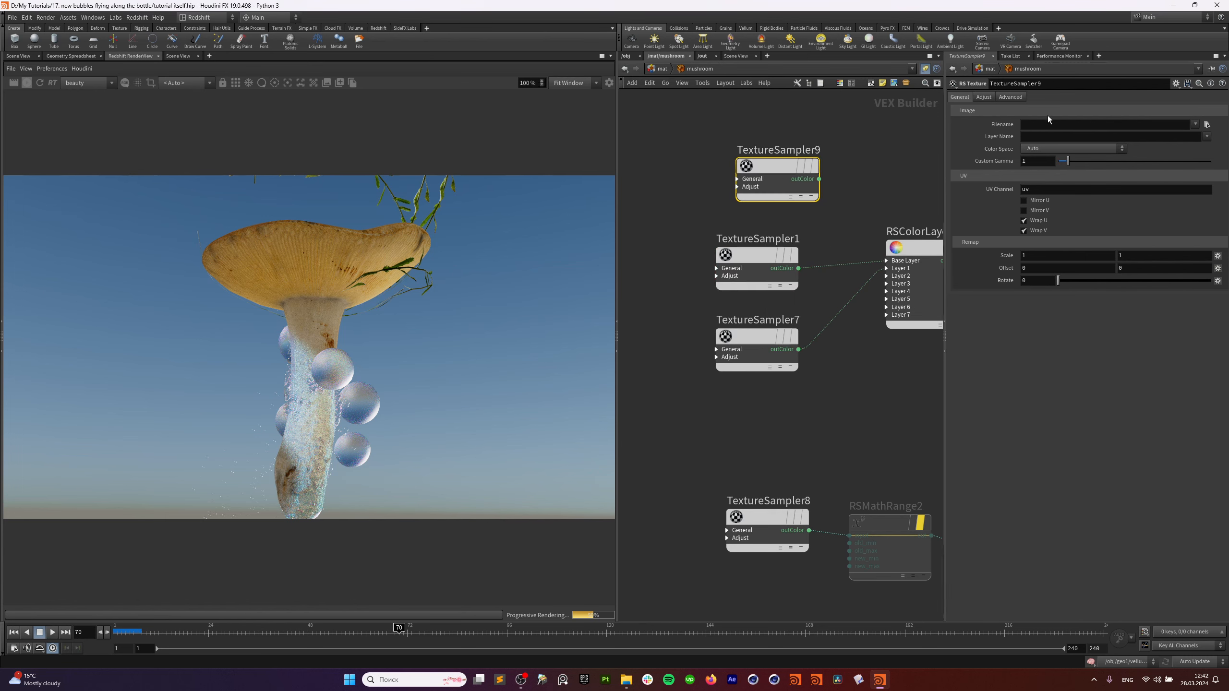
key("Delete")
left_click(738, 268)
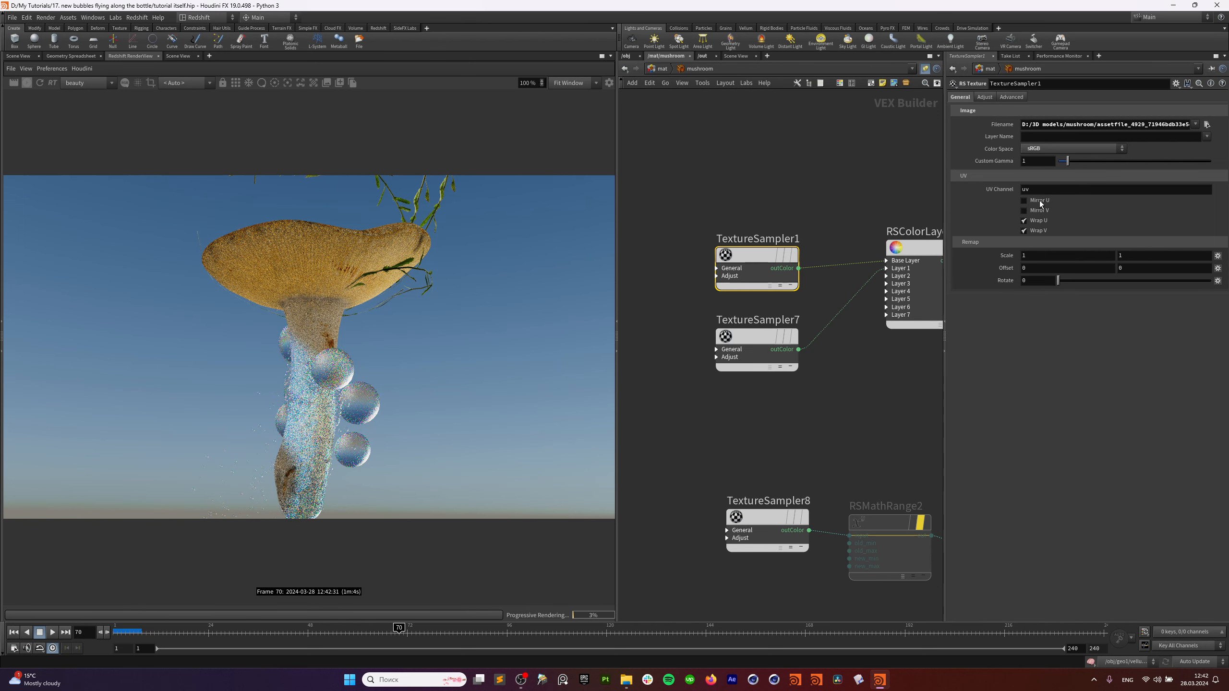
left_click(1101, 147)
left_click(1094, 167)
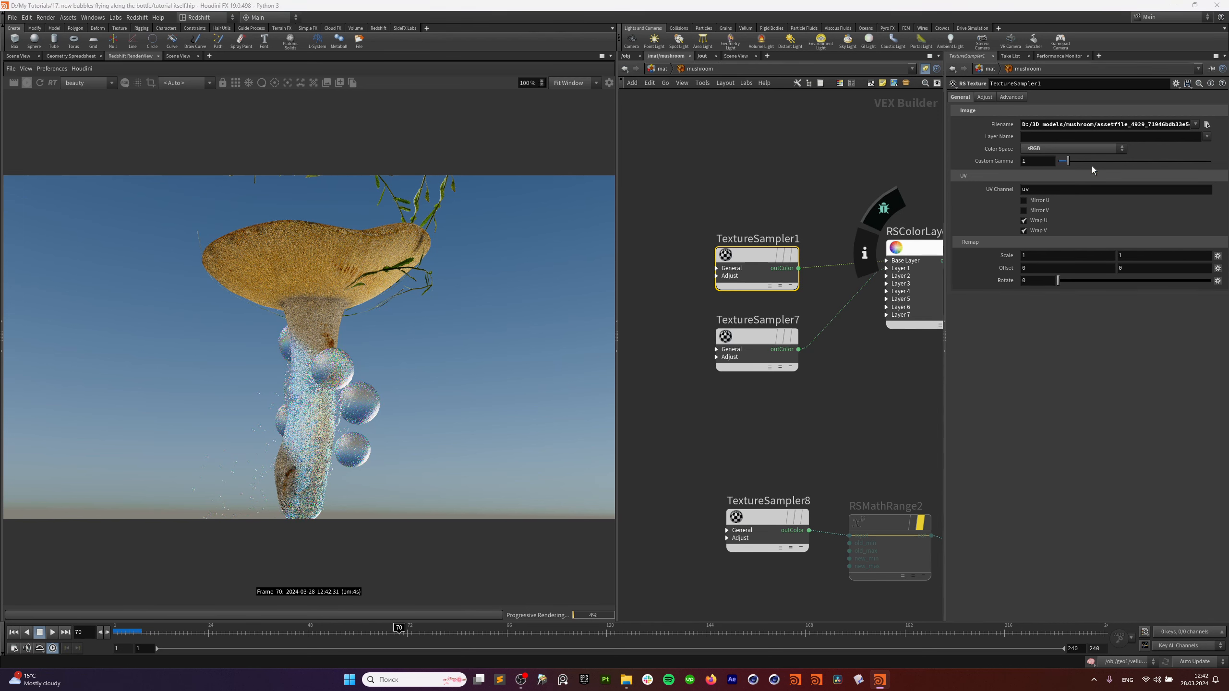
scroll(759, 268, "down", 2)
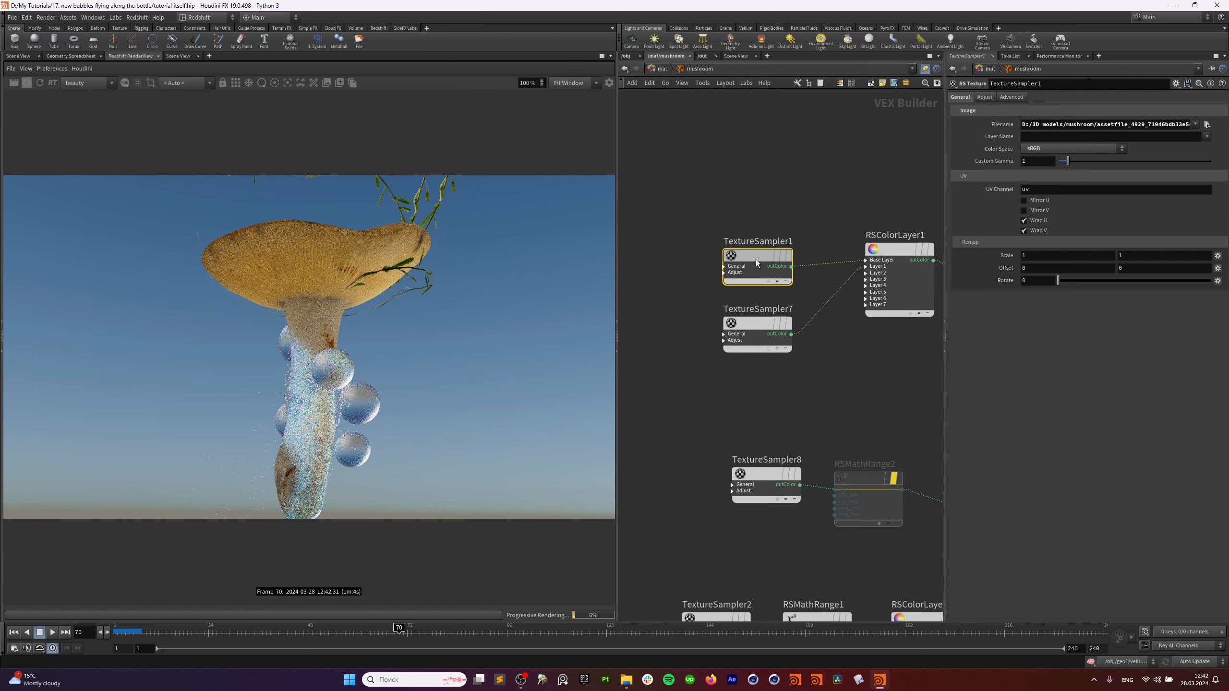
left_click(750, 321)
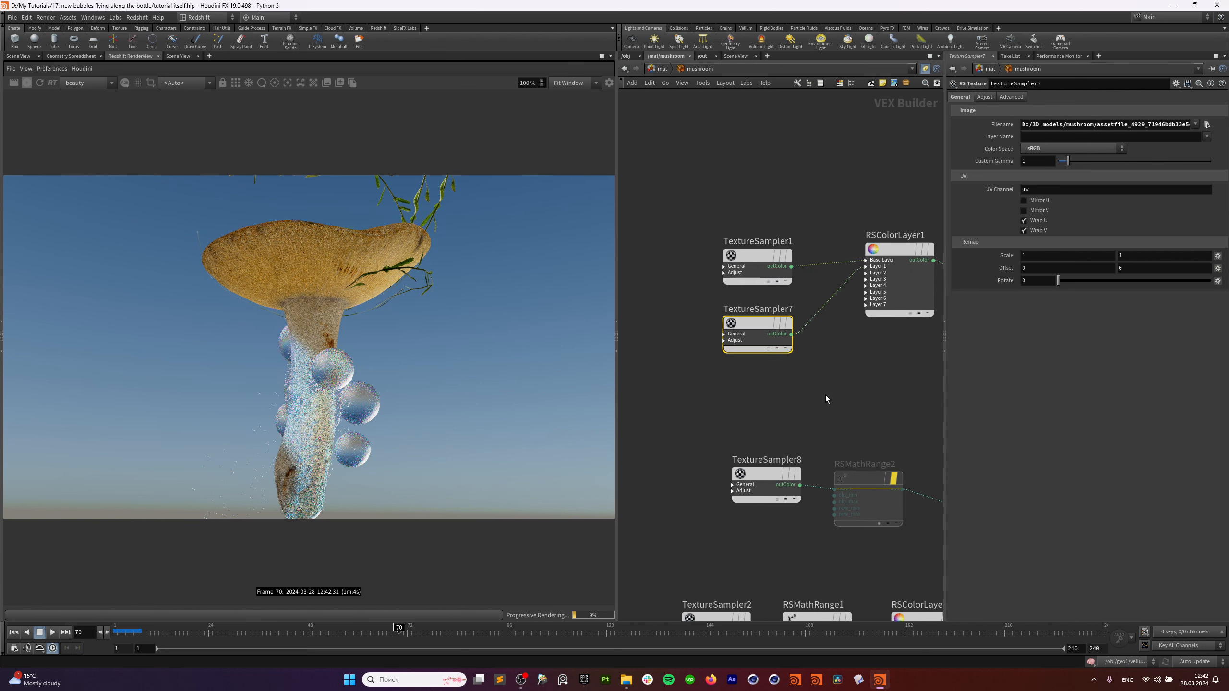
middle_click_drag(814, 368, 805, 368)
mouse_move(703, 347)
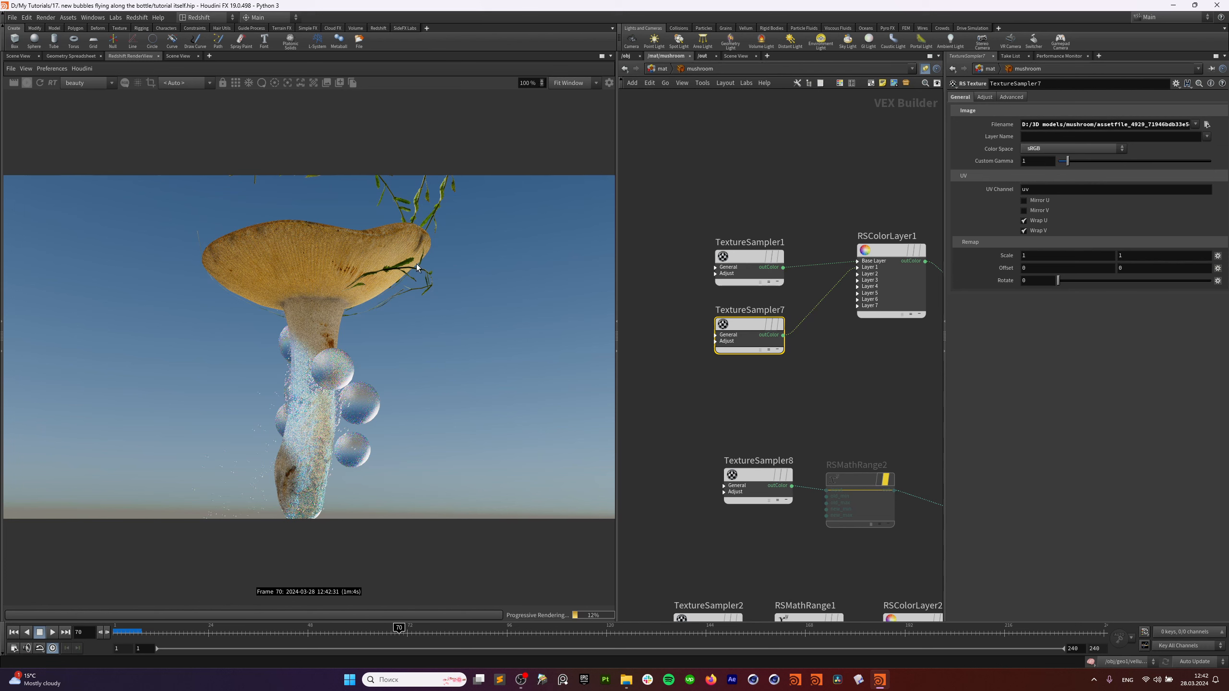
Inspect RSColorLayer1, the Material node and TextureSampler8's settings in the mushroom network.
middle_click_drag(876, 196, 770, 223)
left_click(789, 303)
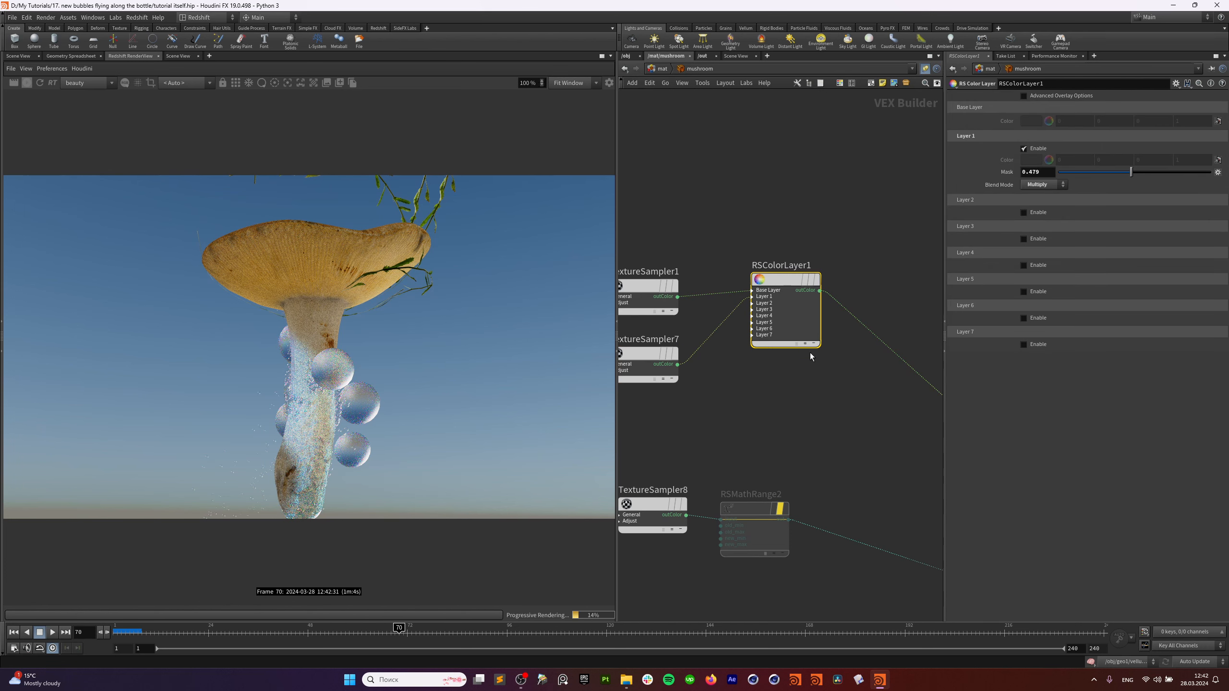
scroll(808, 370, "down", 5)
middle_click_drag(854, 407, 932, 321)
scroll(865, 394, "up", 5)
middle_click_drag(763, 320, 978, 314)
left_click(733, 285)
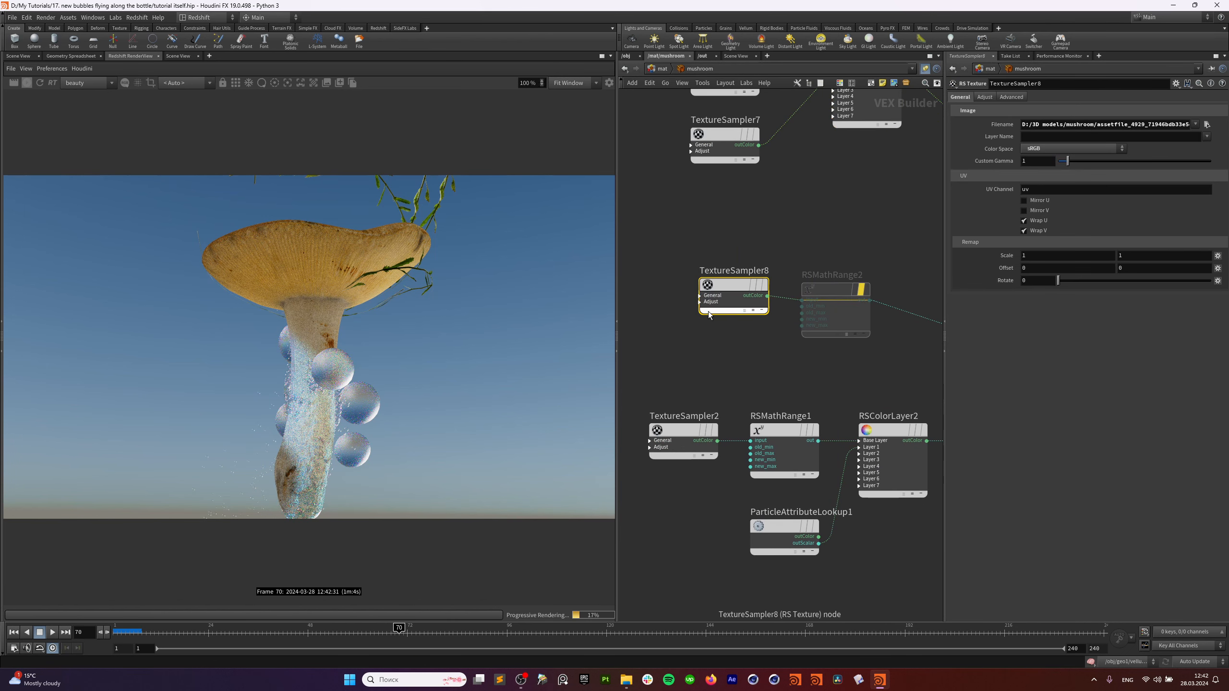
Nudge RSMathRange2, frame the whole network with H, and pan to the RSMathRange1 and RSColorLayer2 branch.
left_click_drag(828, 290, 844, 276)
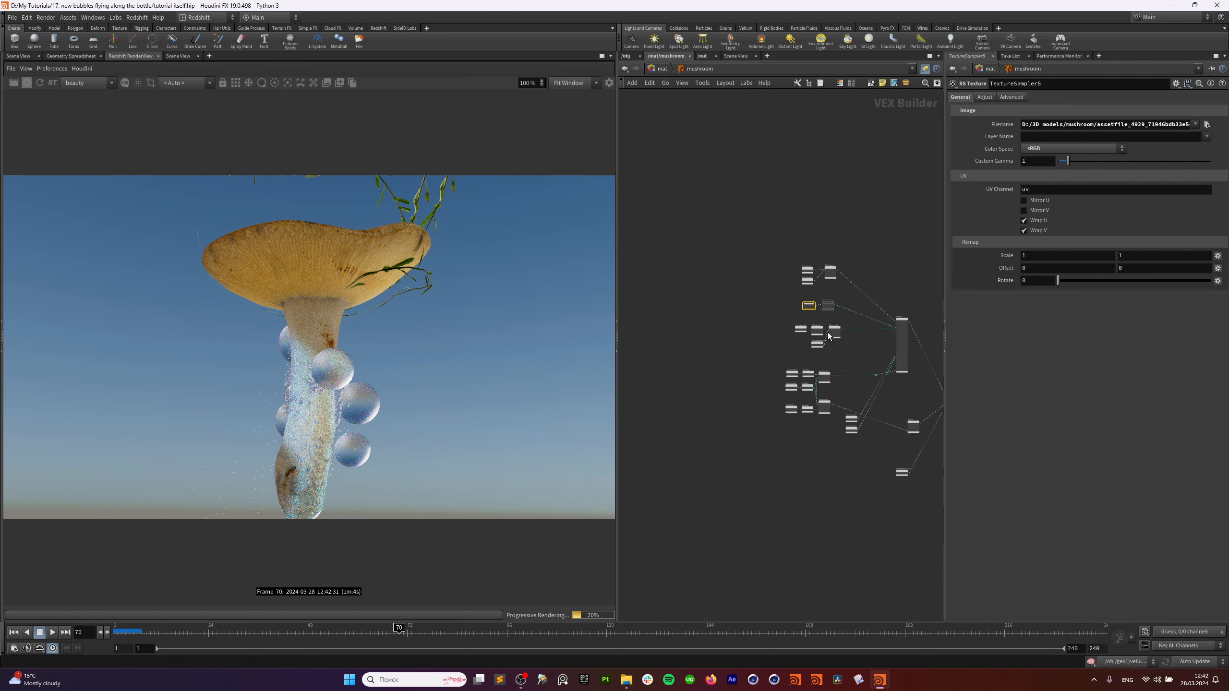
key("h")
scroll(774, 320, "up", 10)
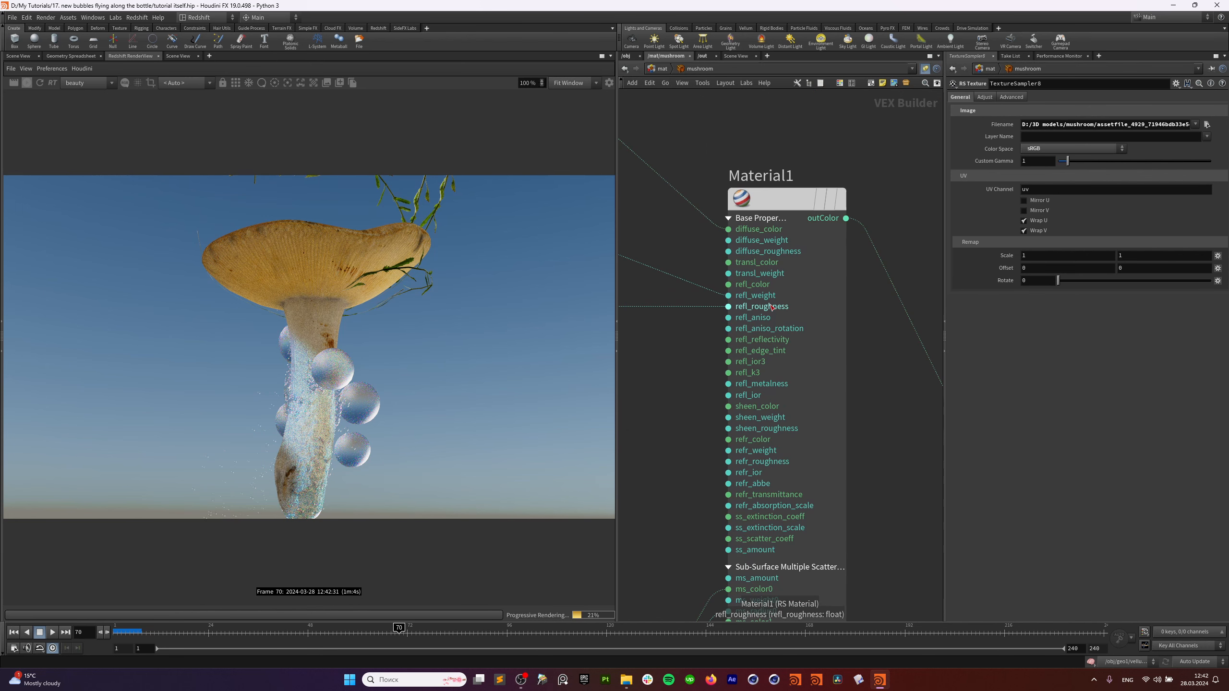
scroll(747, 297, "down", 5)
middle_click_drag(651, 337, 1086, 335)
middle_click_drag(673, 338, 783, 344)
Compare TextureSampler2's colour space as Auto versus Raw, keep Raw, then select RSMathRange1.
left_click(698, 312)
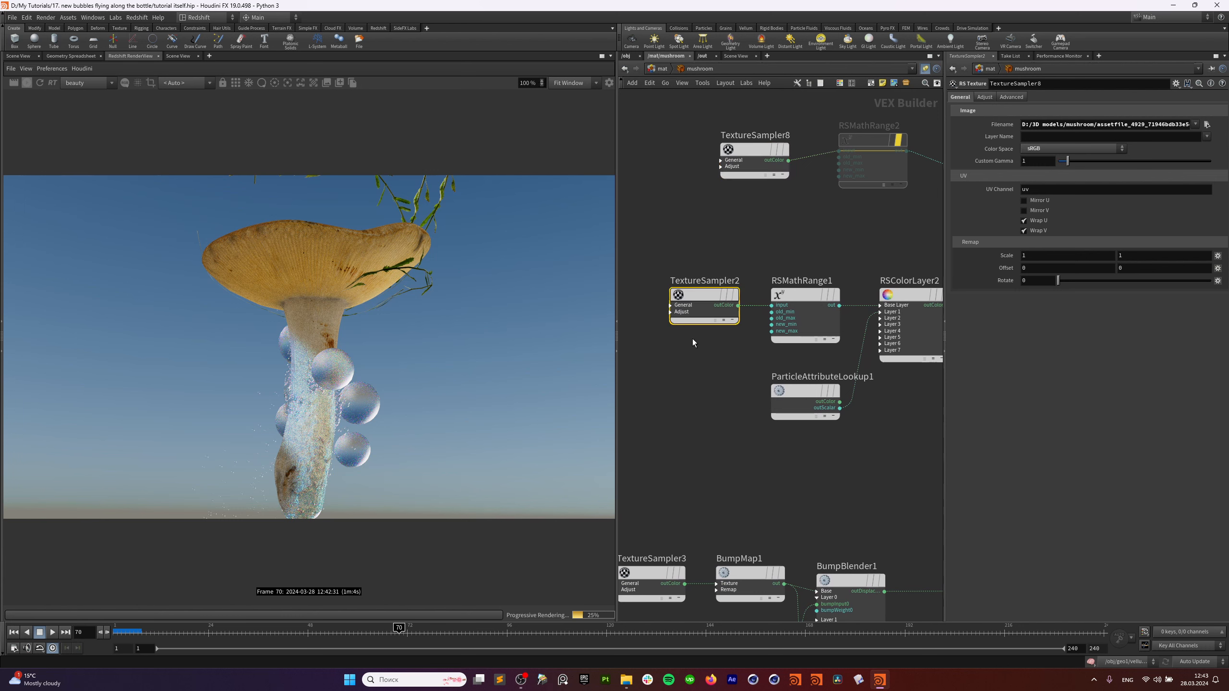
left_click(1053, 149)
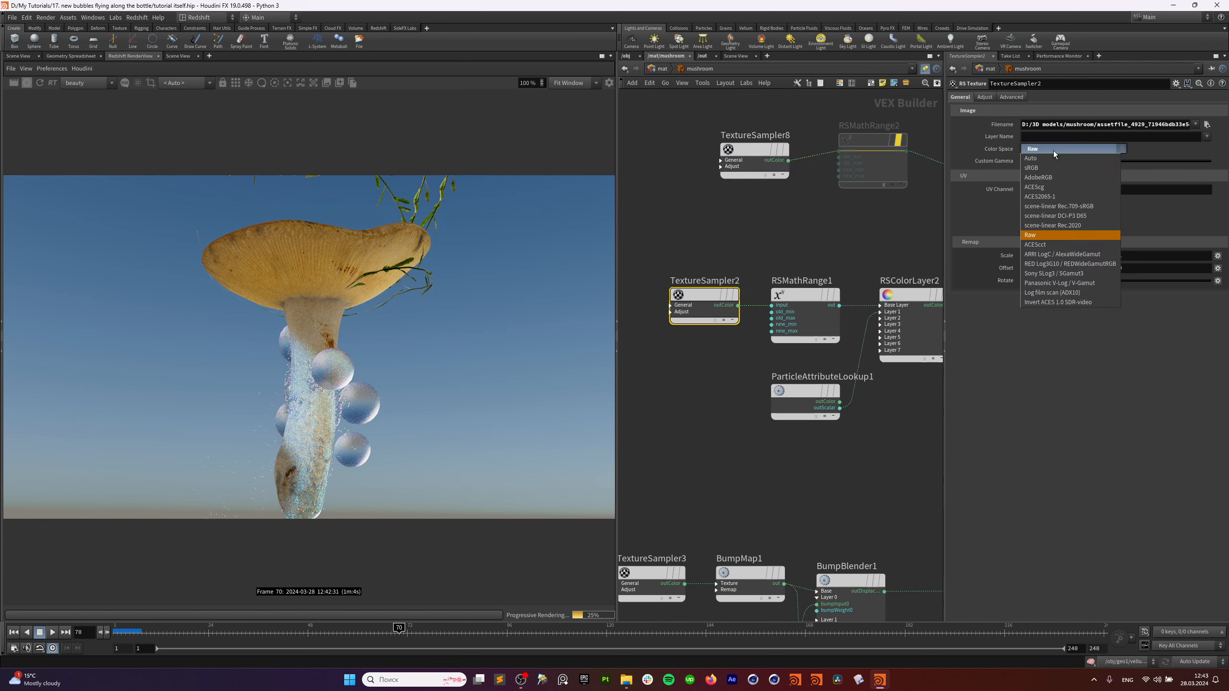
left_click(1053, 234)
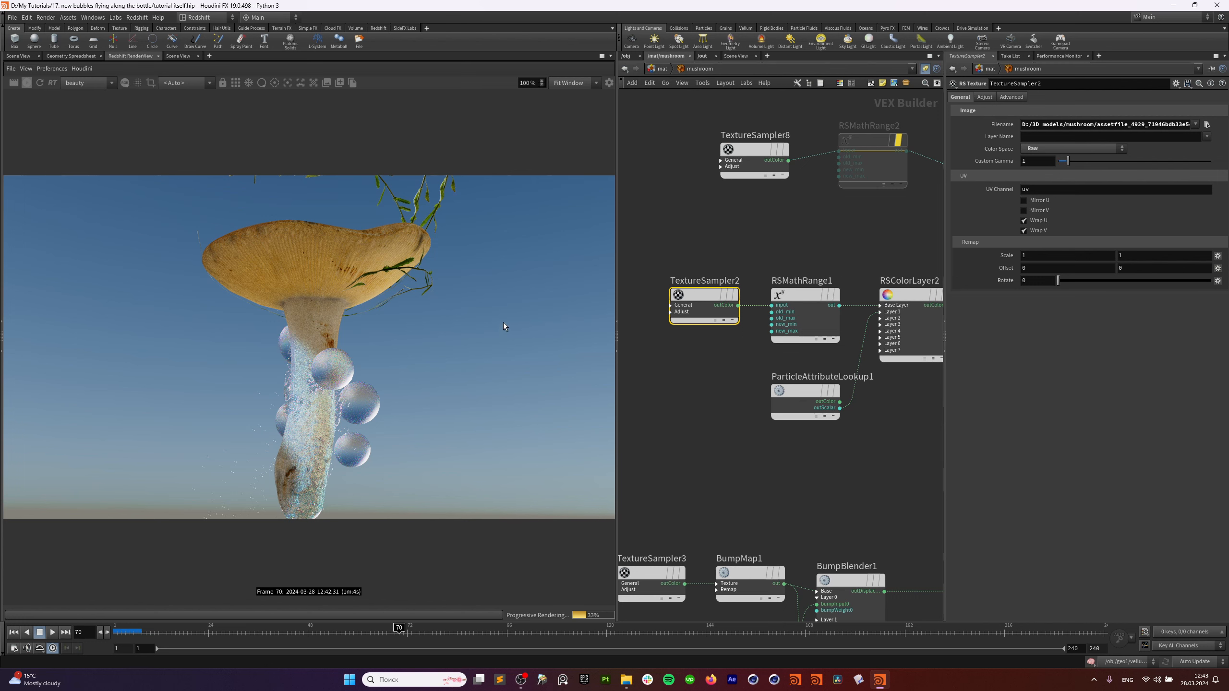
middle_click_drag(654, 329, 640, 334)
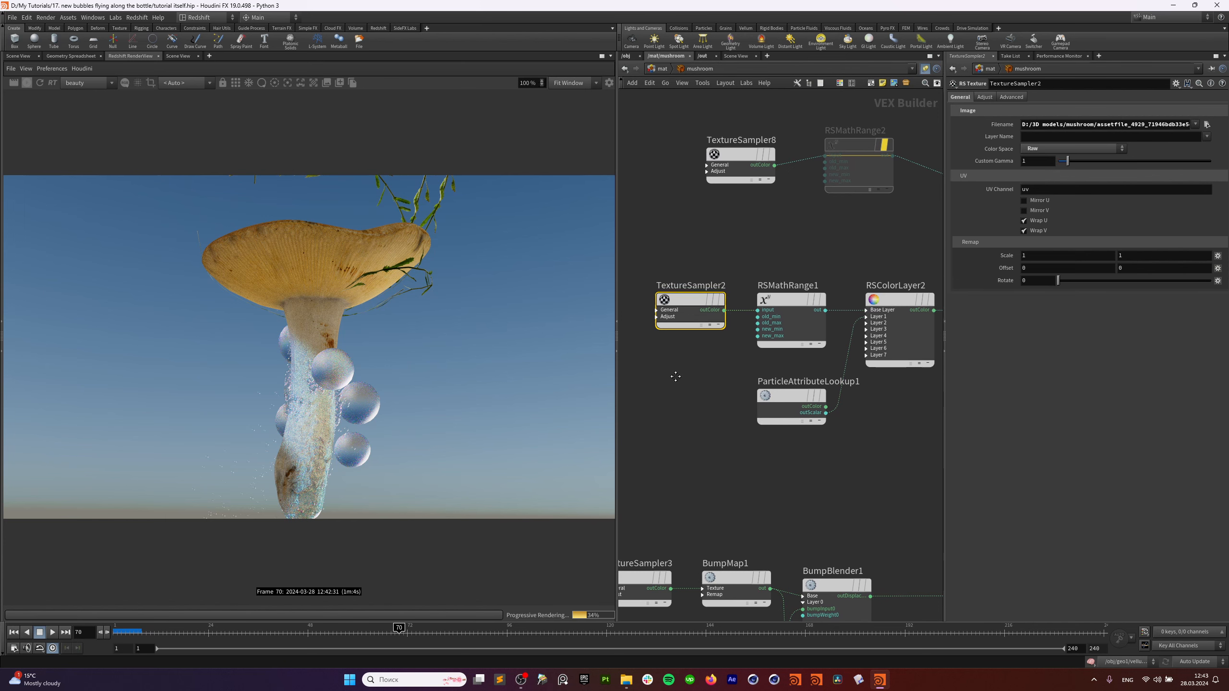
left_click(1075, 148)
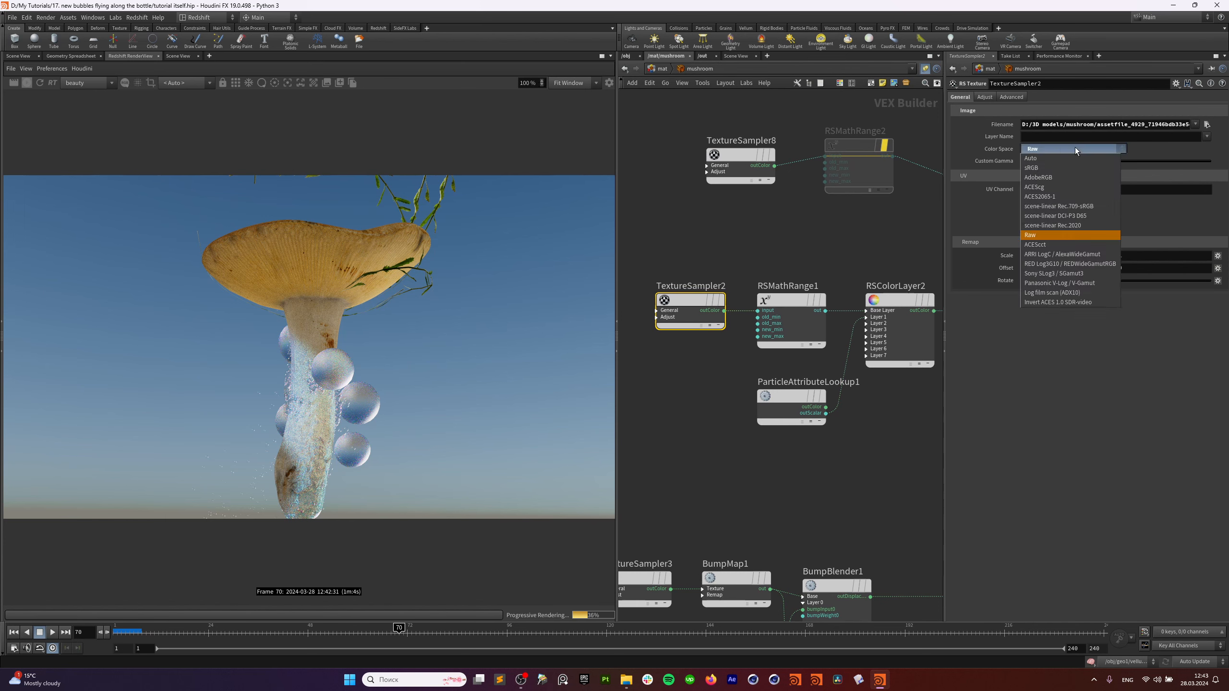
left_click(1070, 155)
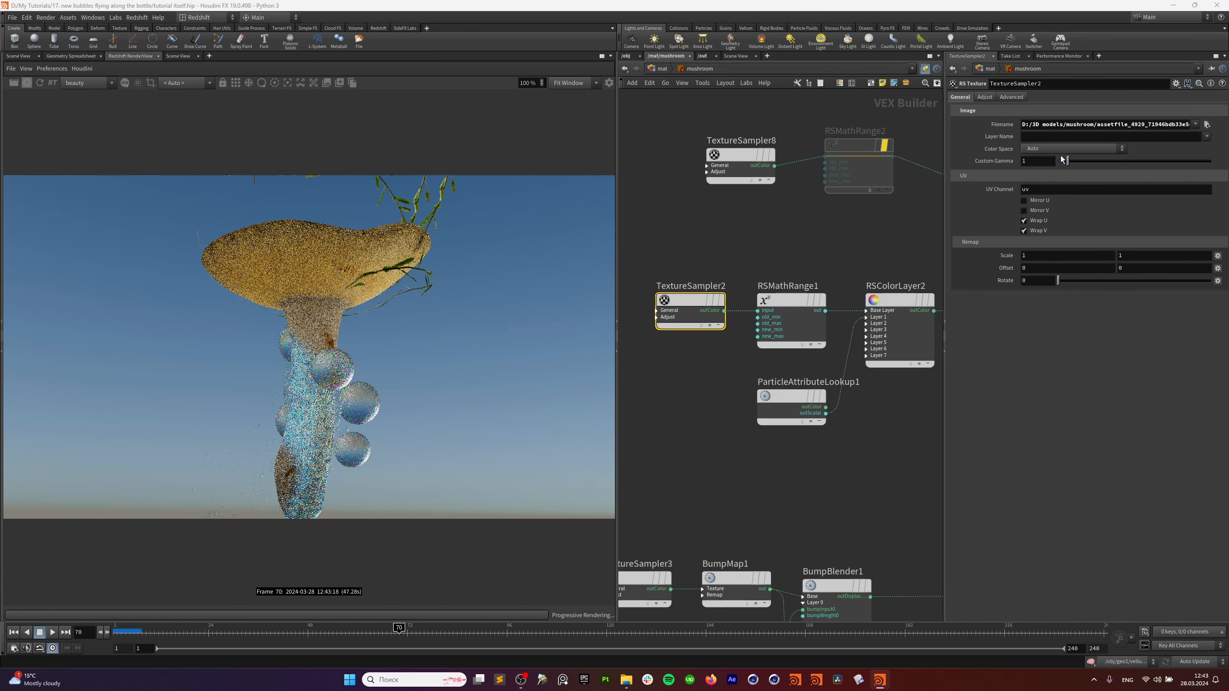
left_click(1061, 152)
left_click(1057, 235)
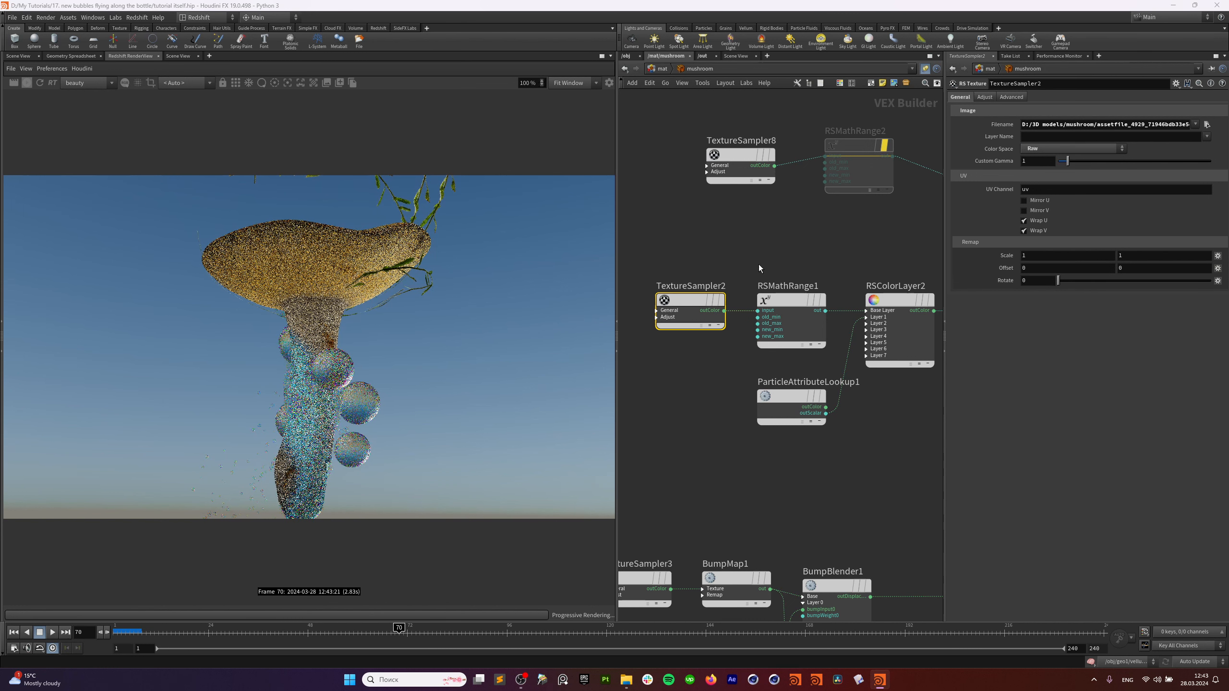
left_click(779, 346)
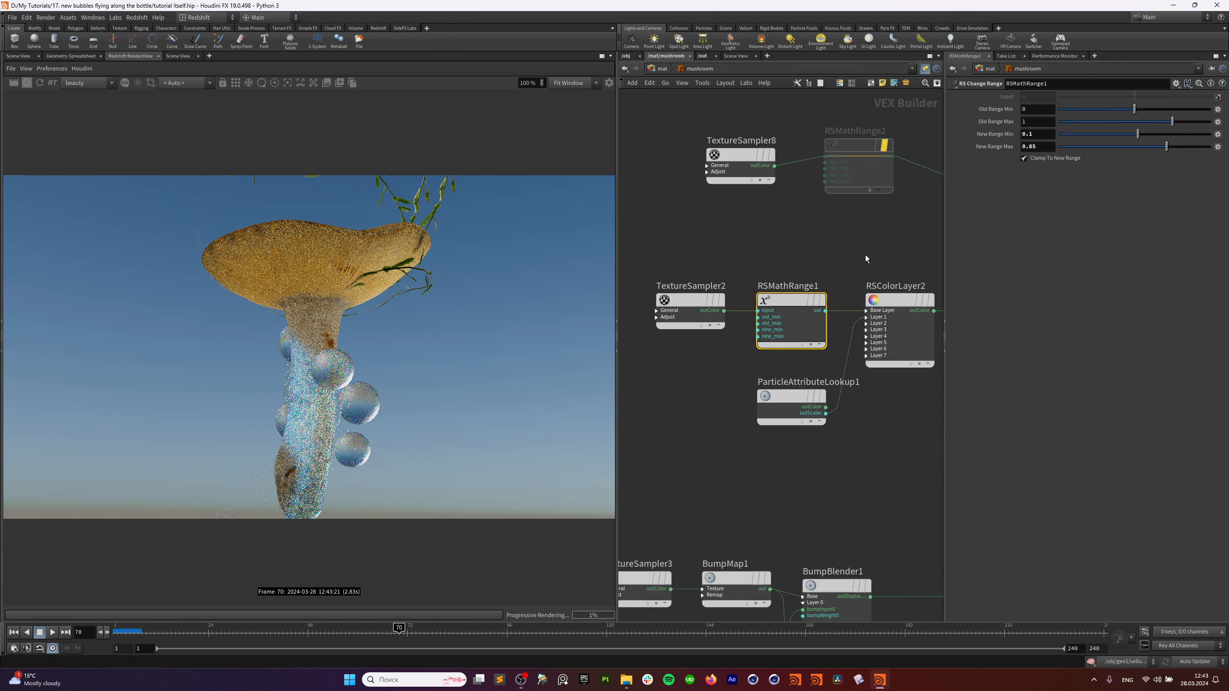
mouse_move(793, 304)
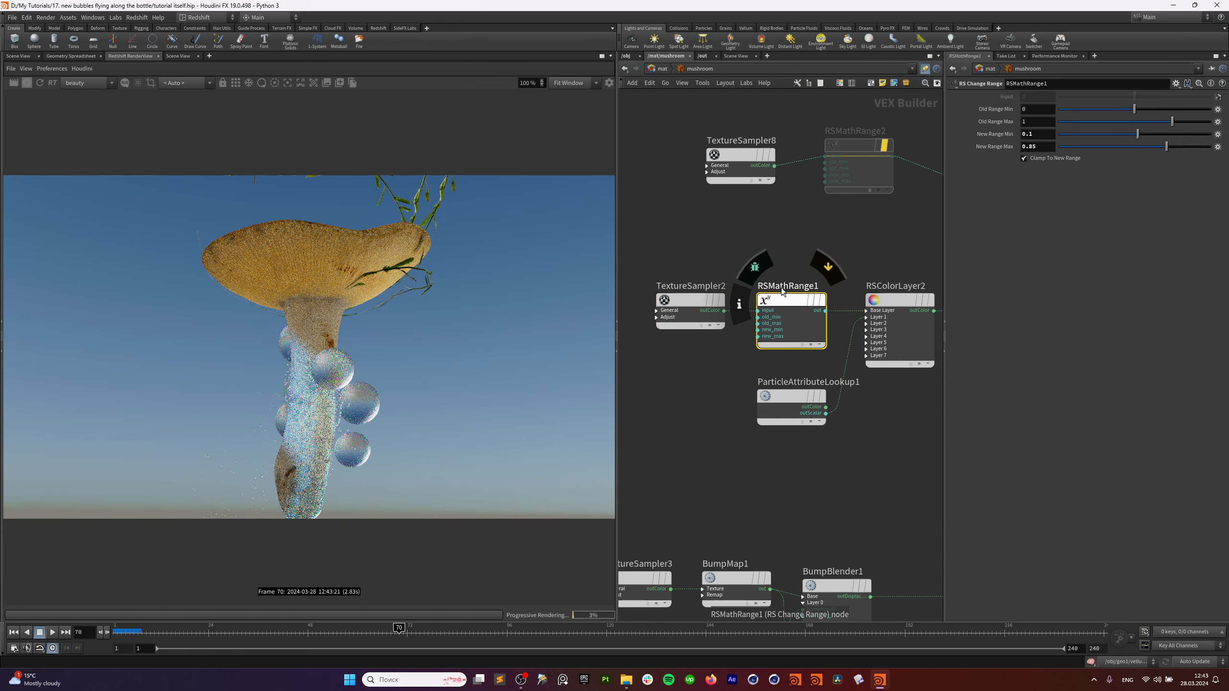
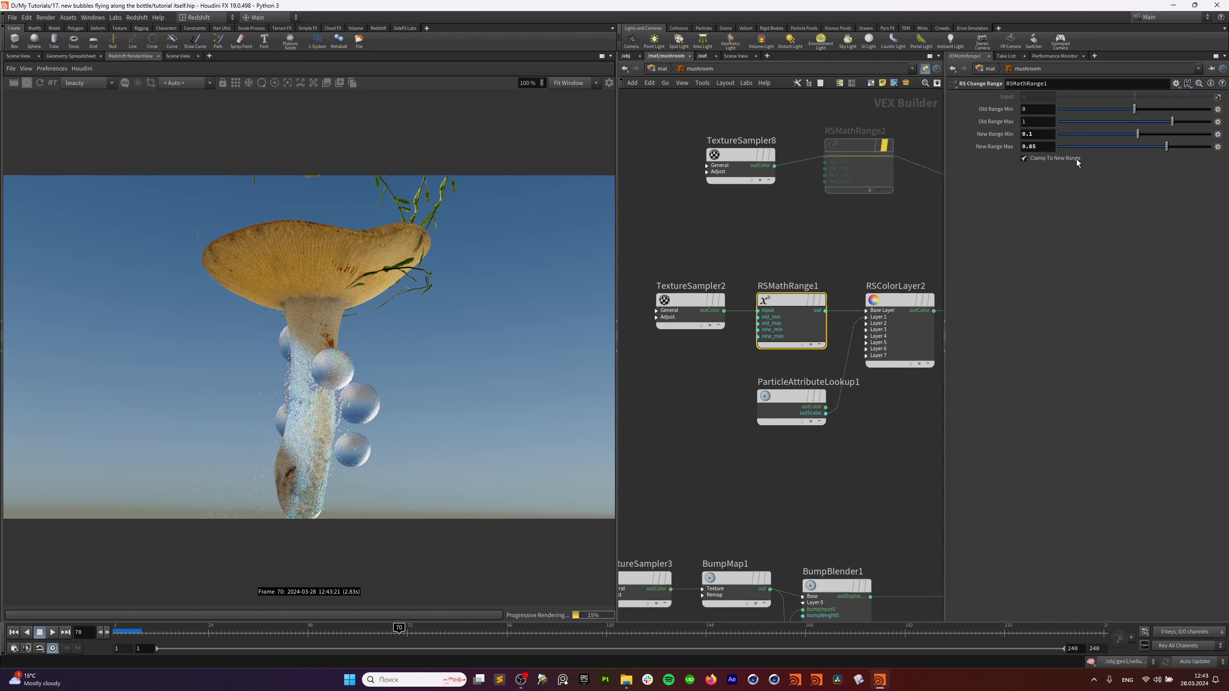
Check RSColorLayer2, Material1's inputs and ParticleAttributeLookup1, then preview RSColorLayer2's output as a white mask.
scroll(866, 229, "down", 1)
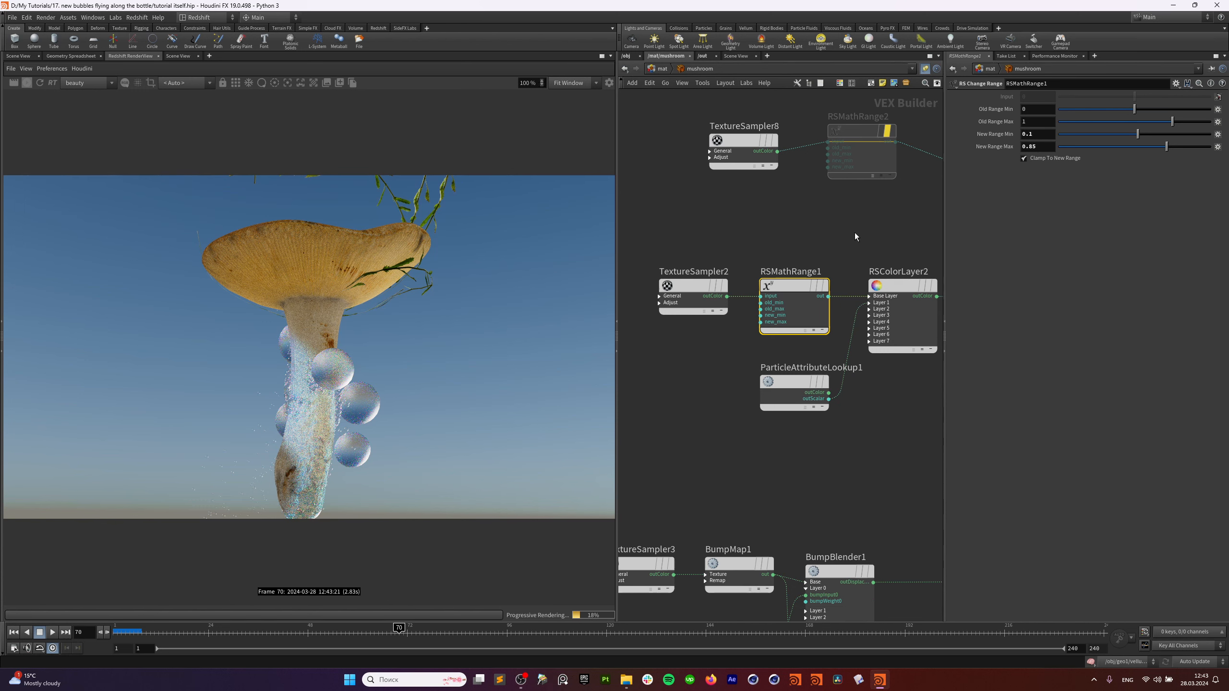
scroll(854, 236, "right", 3)
left_click(849, 333)
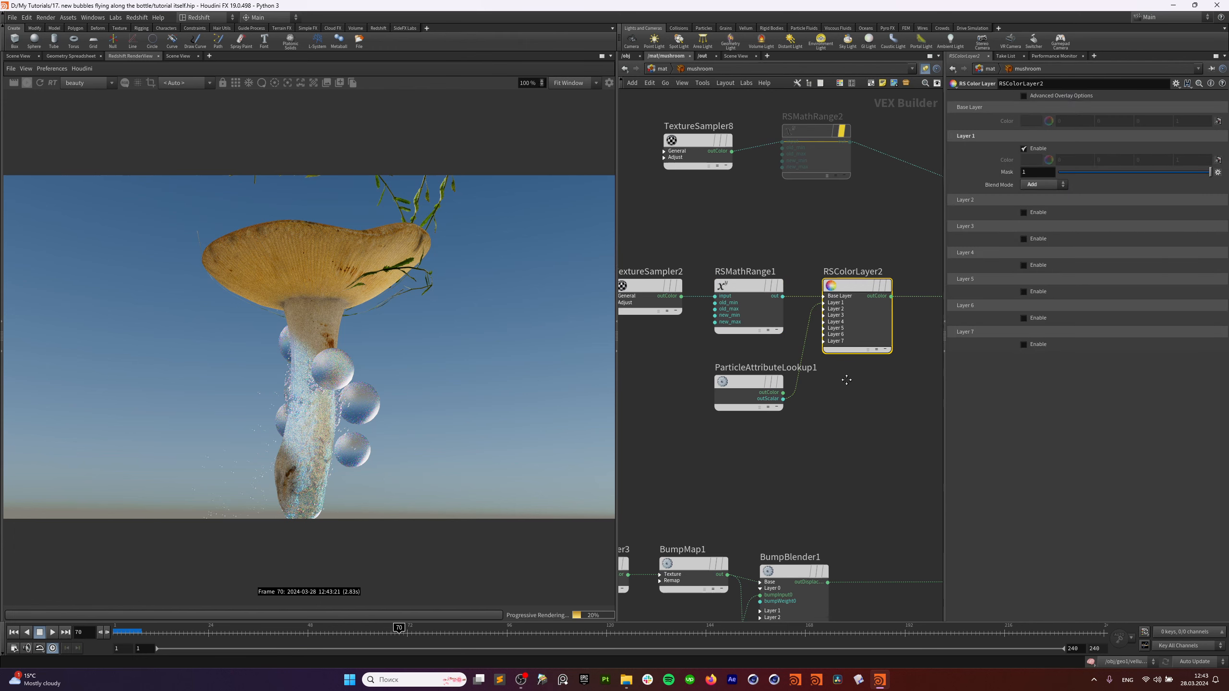
middle_click_drag(846, 380, 654, 422)
middle_click_drag(903, 395, 635, 436)
scroll(778, 386, "up", 3)
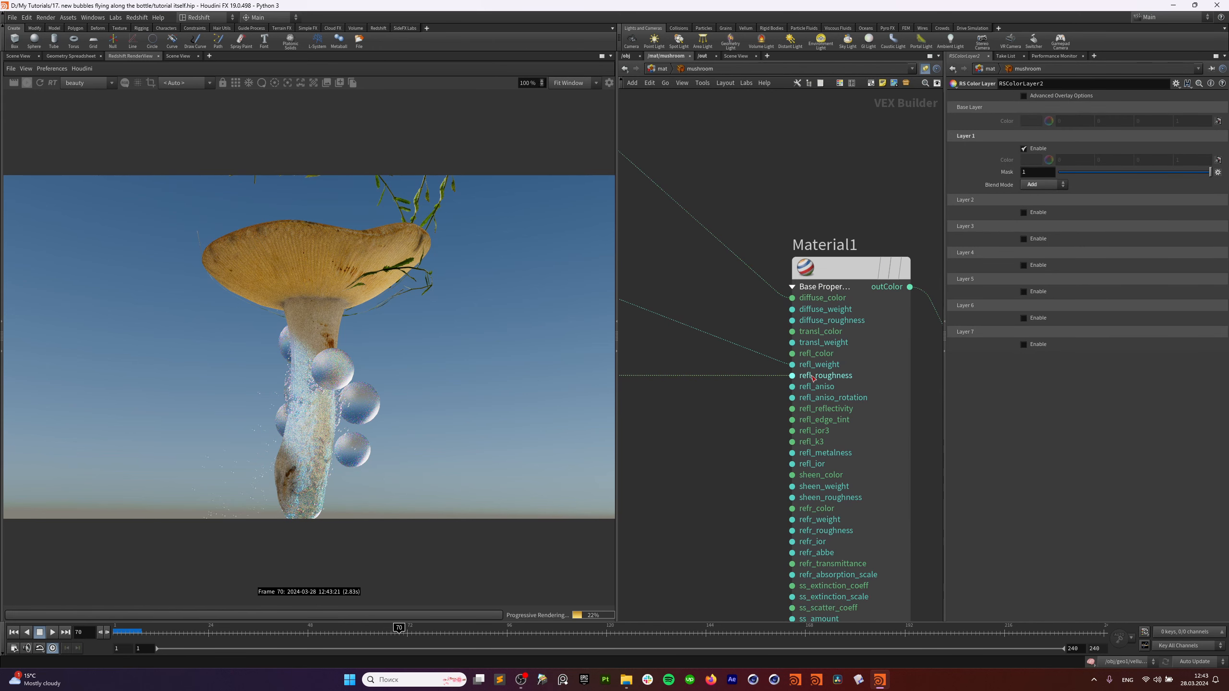
scroll(716, 423, "down", 1)
middle_click_drag(716, 423, 924, 315)
scroll(751, 402, "down", 2)
mouse_move(751, 402)
middle_mouse_down()
mouse_move(902, 325)
mouse_move(939, 333)
mouse_move(920, 394)
middle_mouse_up()
left_click(767, 307)
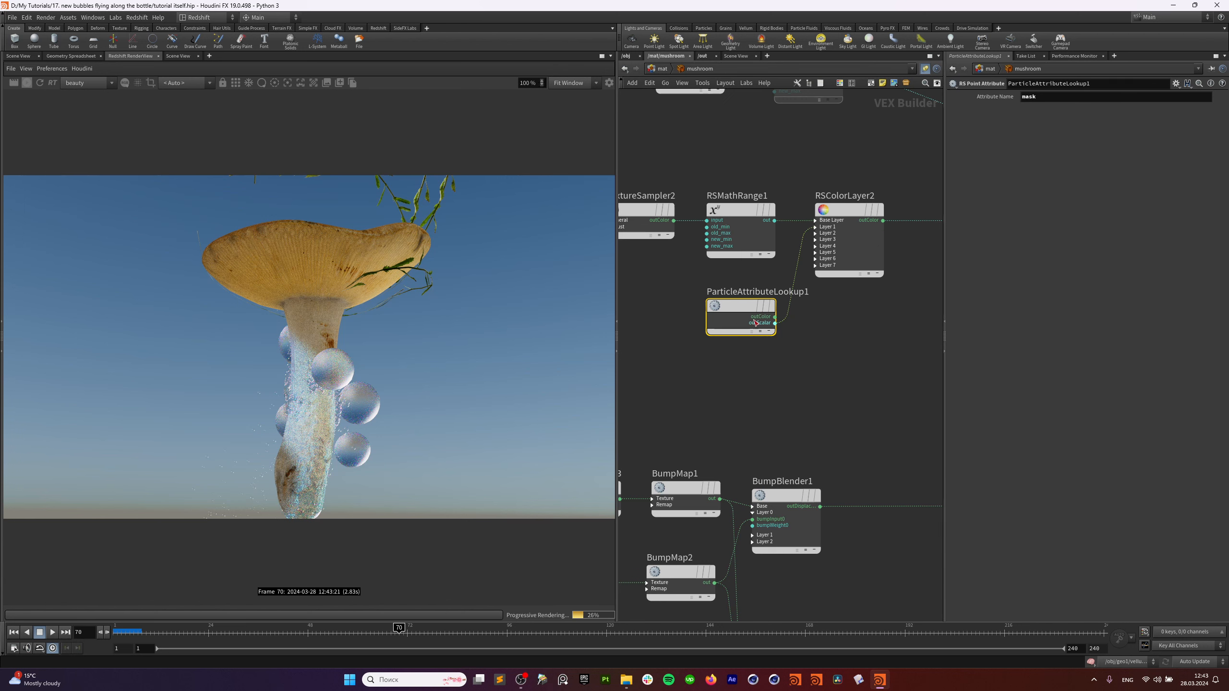
left_click(843, 212)
left_click(870, 210)
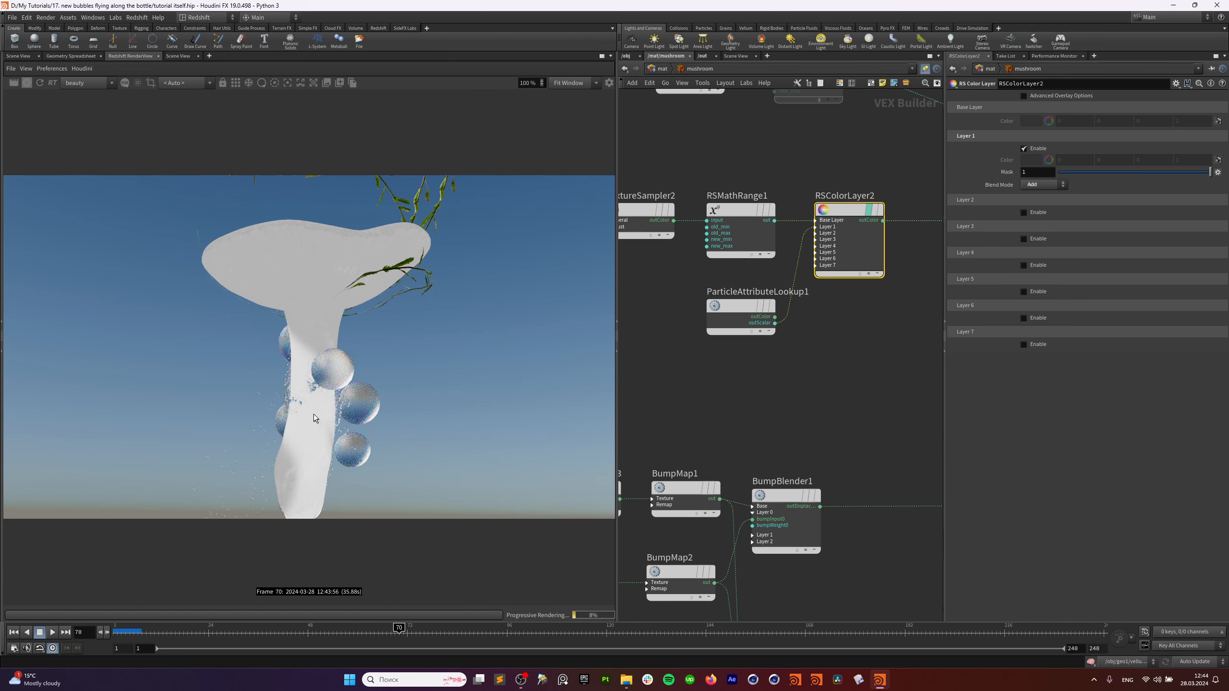
Add a point attribute lookup node under ParticleAttributeLookup1 reading 'mask', then delete it.
left_click(741, 312)
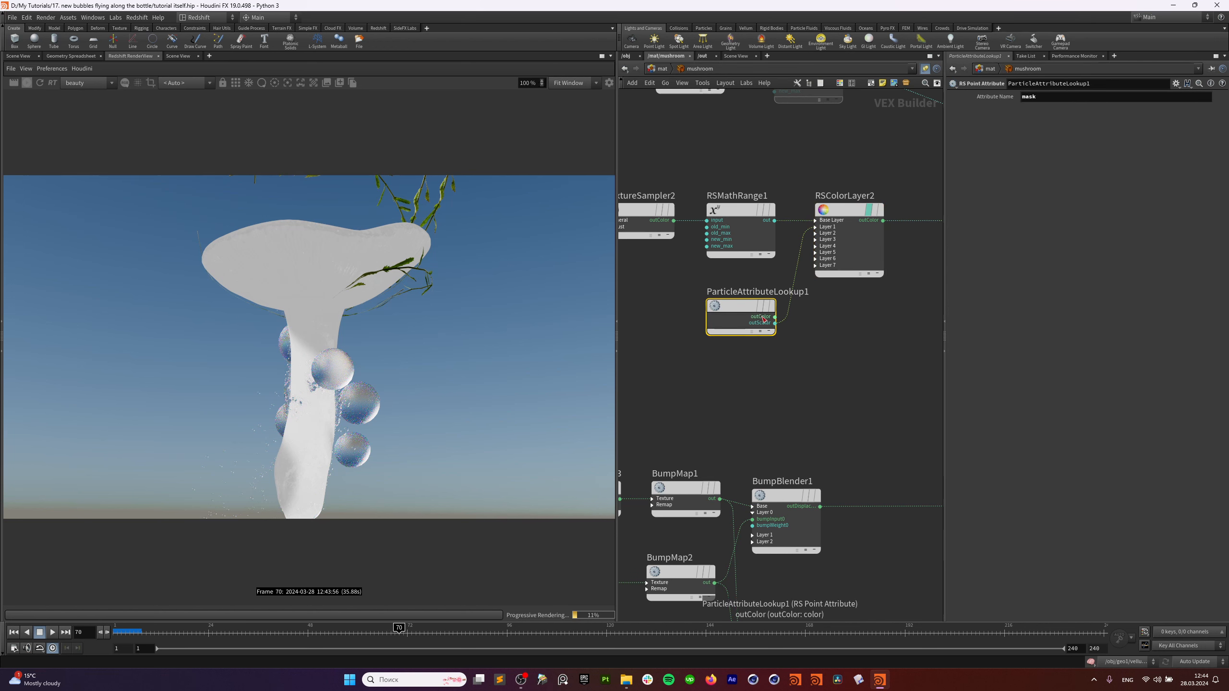
key("Tab")
type("po")
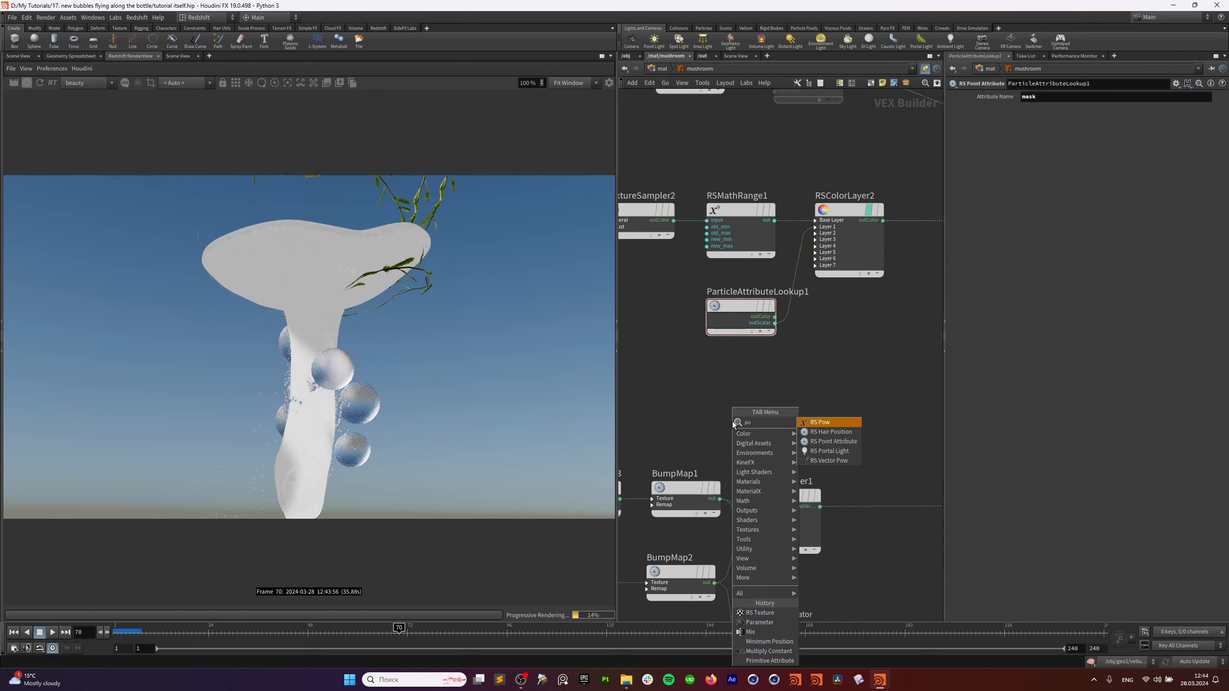
left_click(855, 443)
left_click(748, 361)
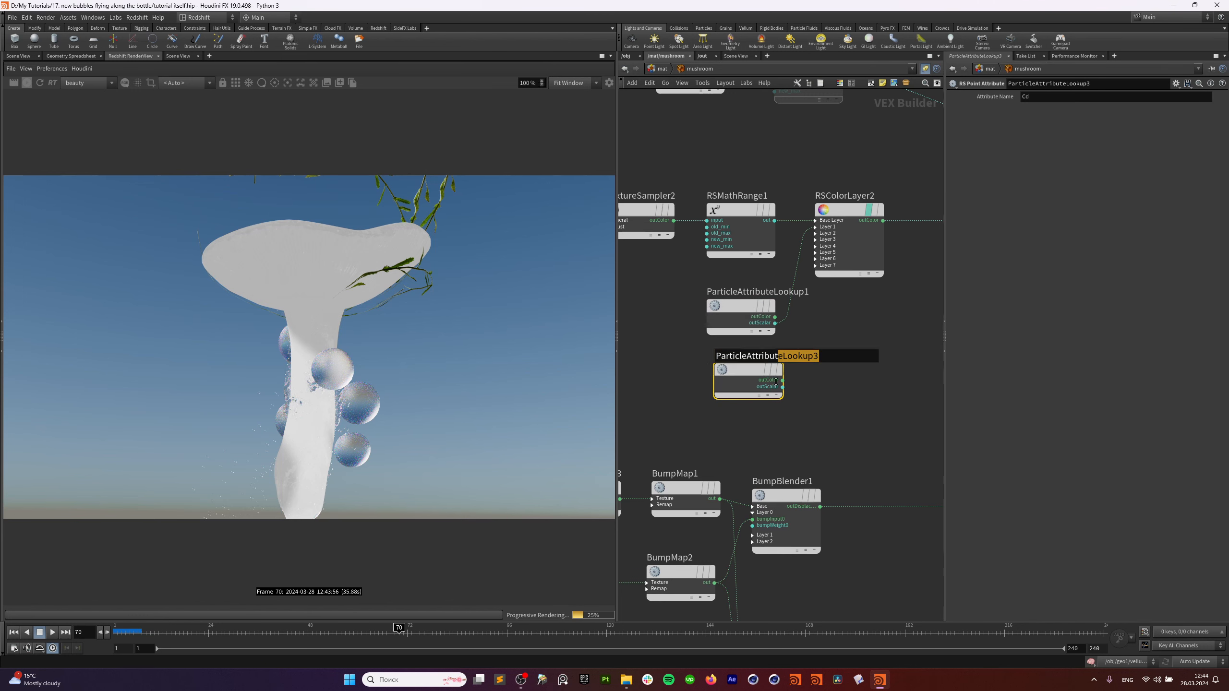
left_click_drag(754, 360, 746, 372)
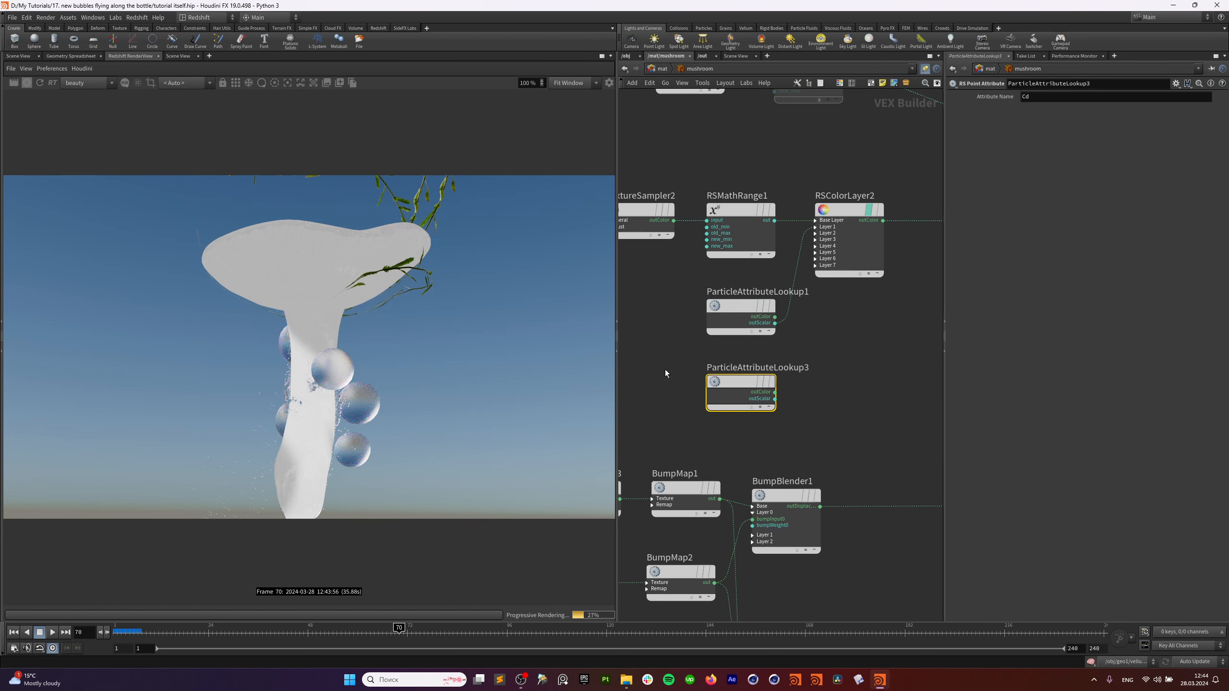
left_click(1044, 100)
type("mask")
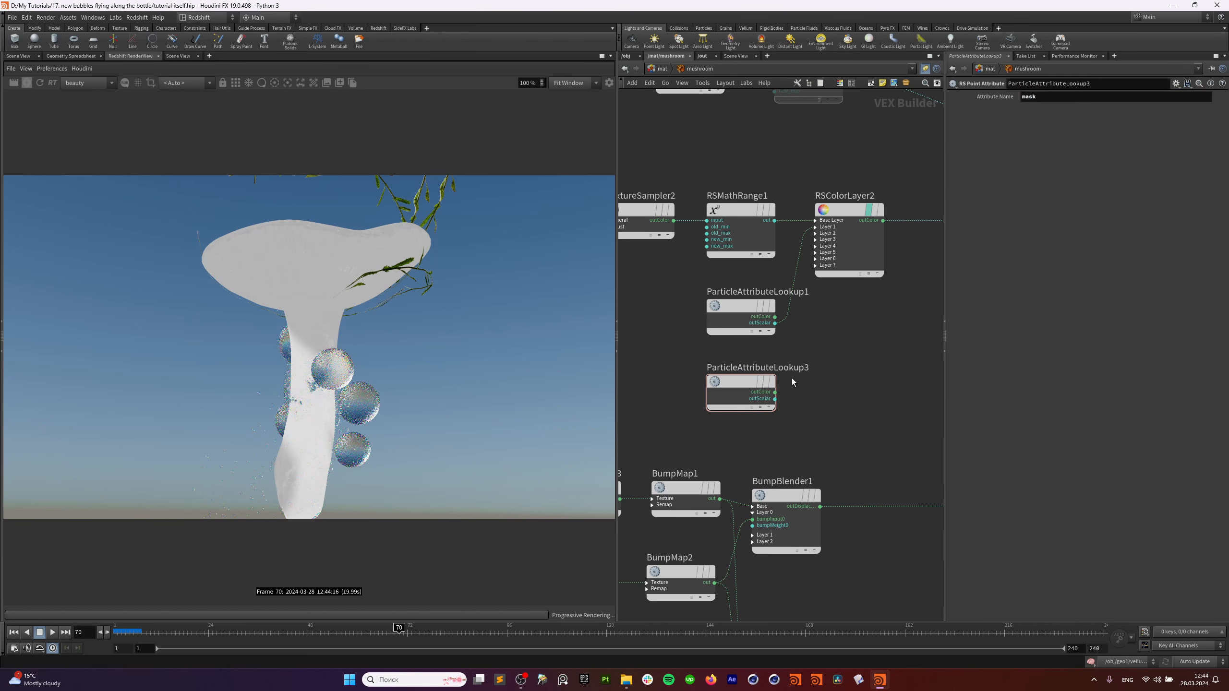
left_click(767, 404)
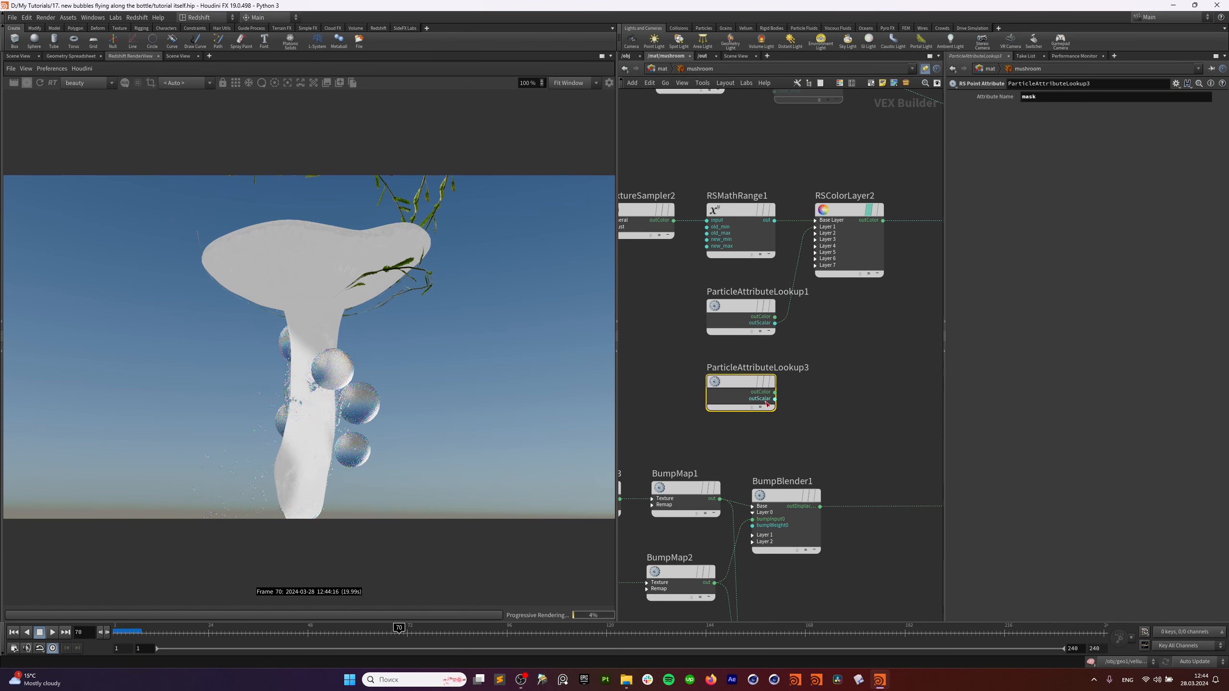
key("Delete")
mouse_move(735, 309)
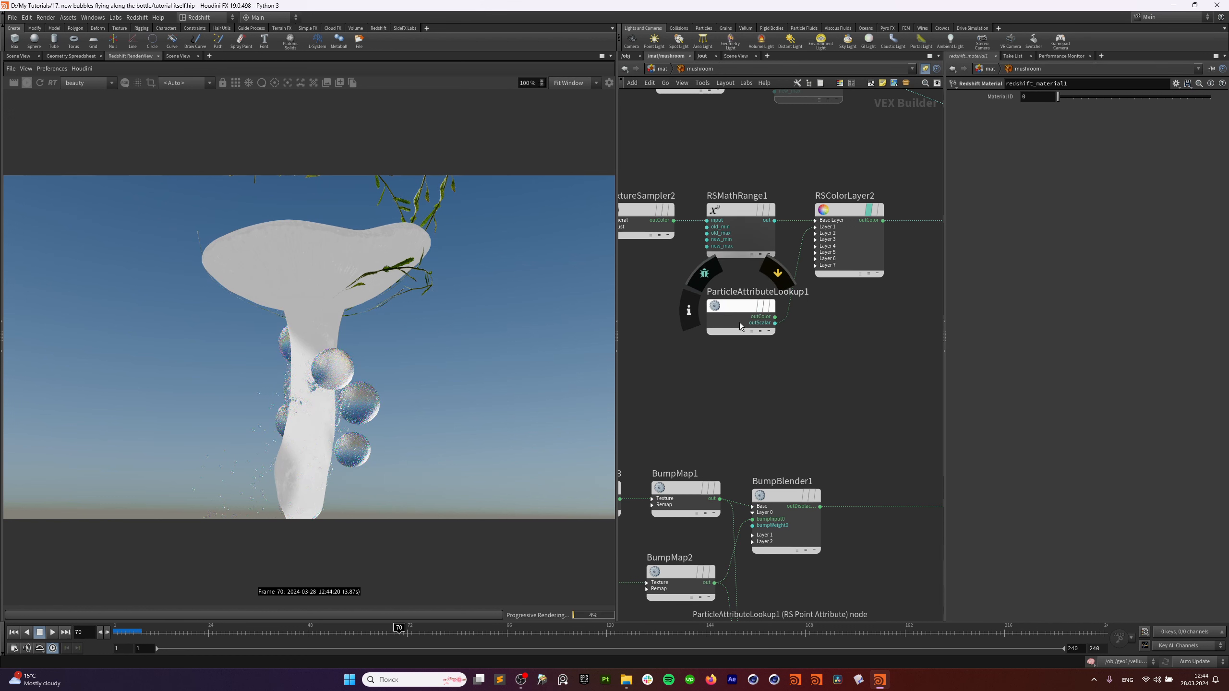
scroll(740, 323, "down", 2)
middle_click_drag(741, 336, 942, 282)
middle_click_drag(882, 307, 810, 185)
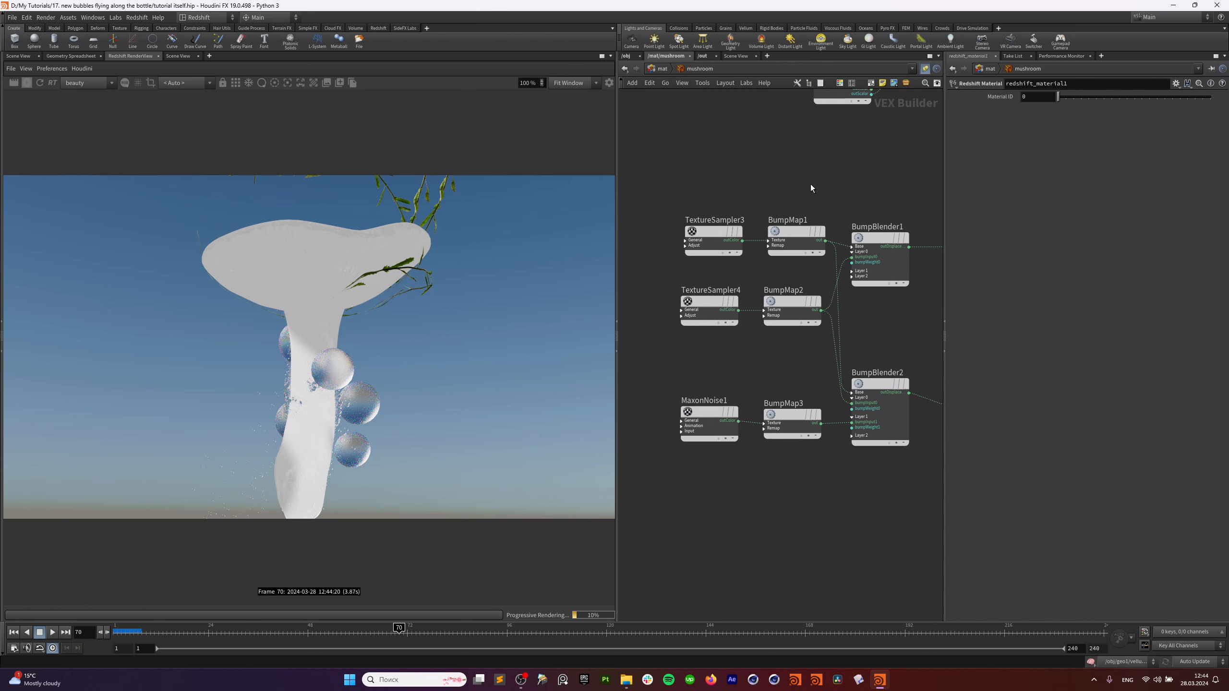
left_click(713, 233)
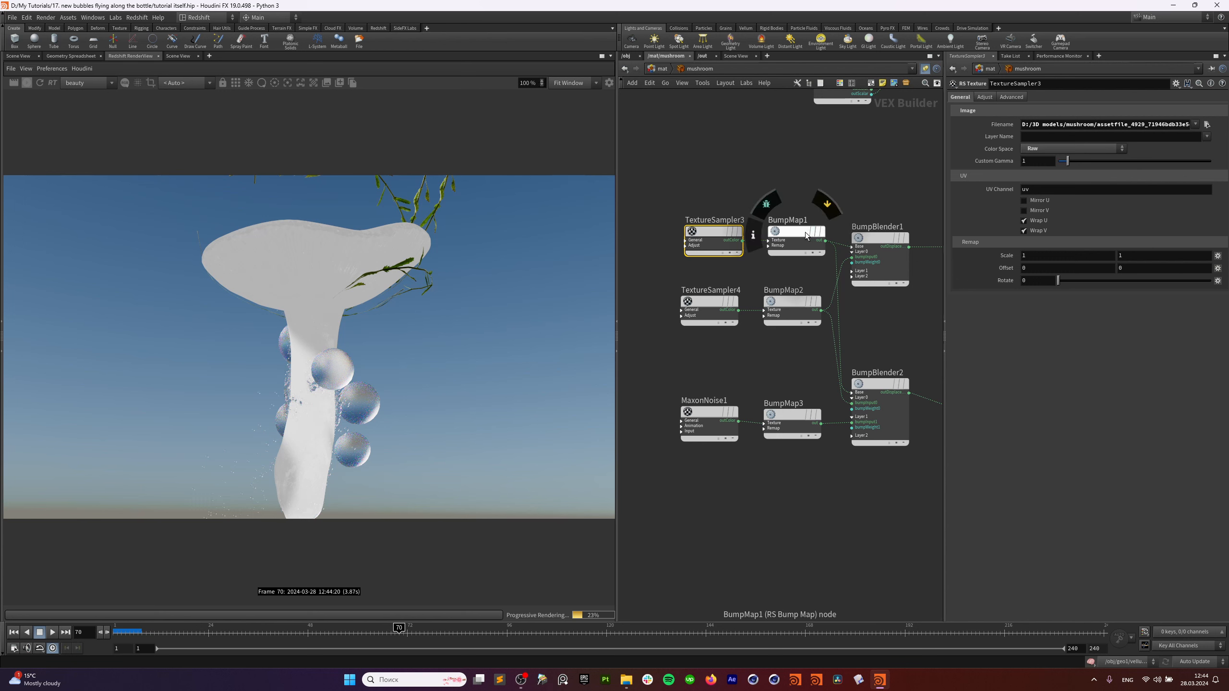
left_click(792, 245)
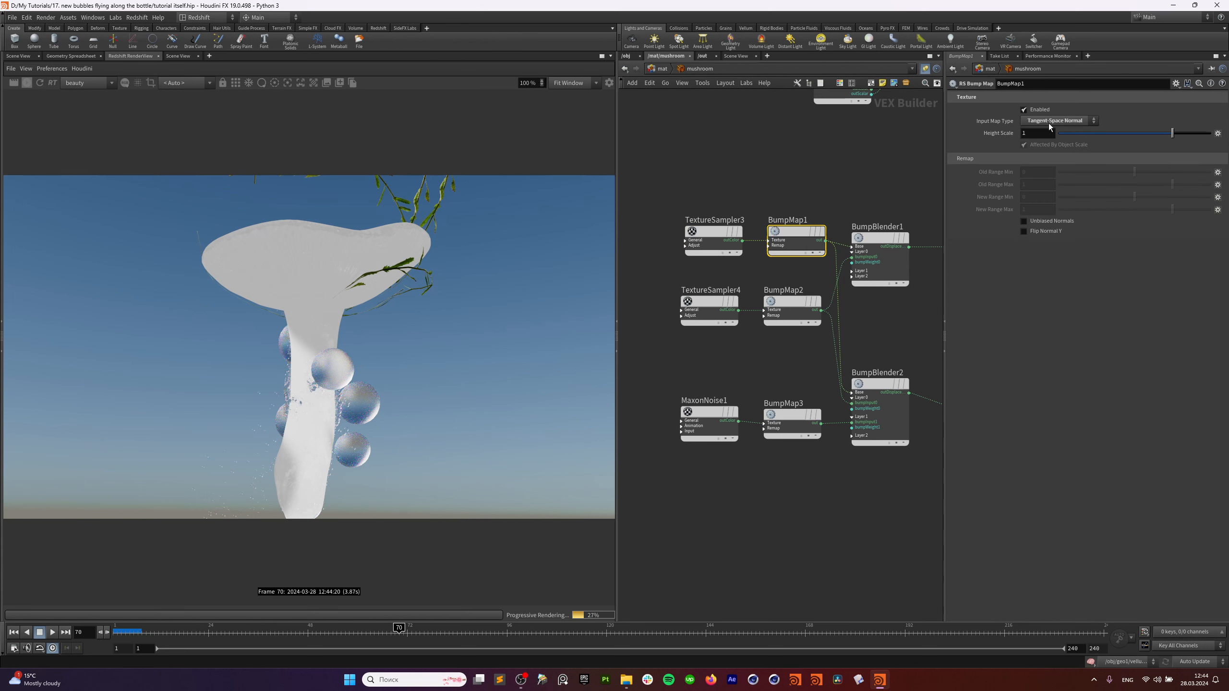
left_click(713, 234)
left_click(796, 232)
left_click(1042, 127)
left_click(1060, 144)
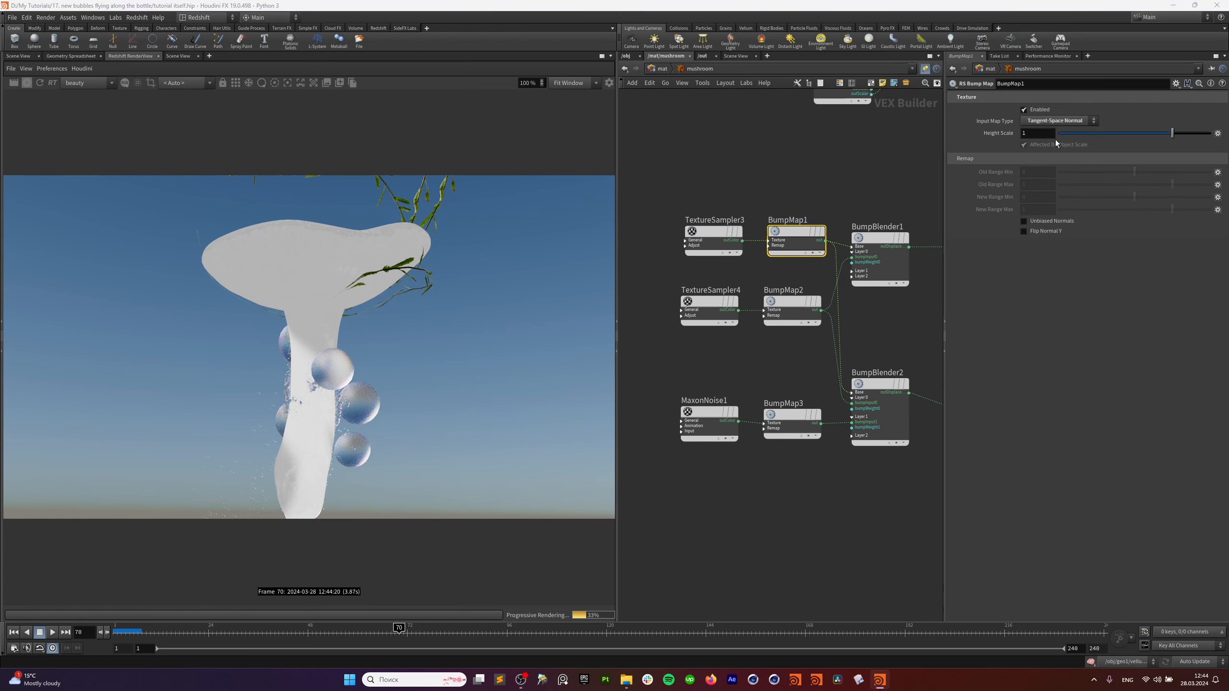
left_click(720, 305)
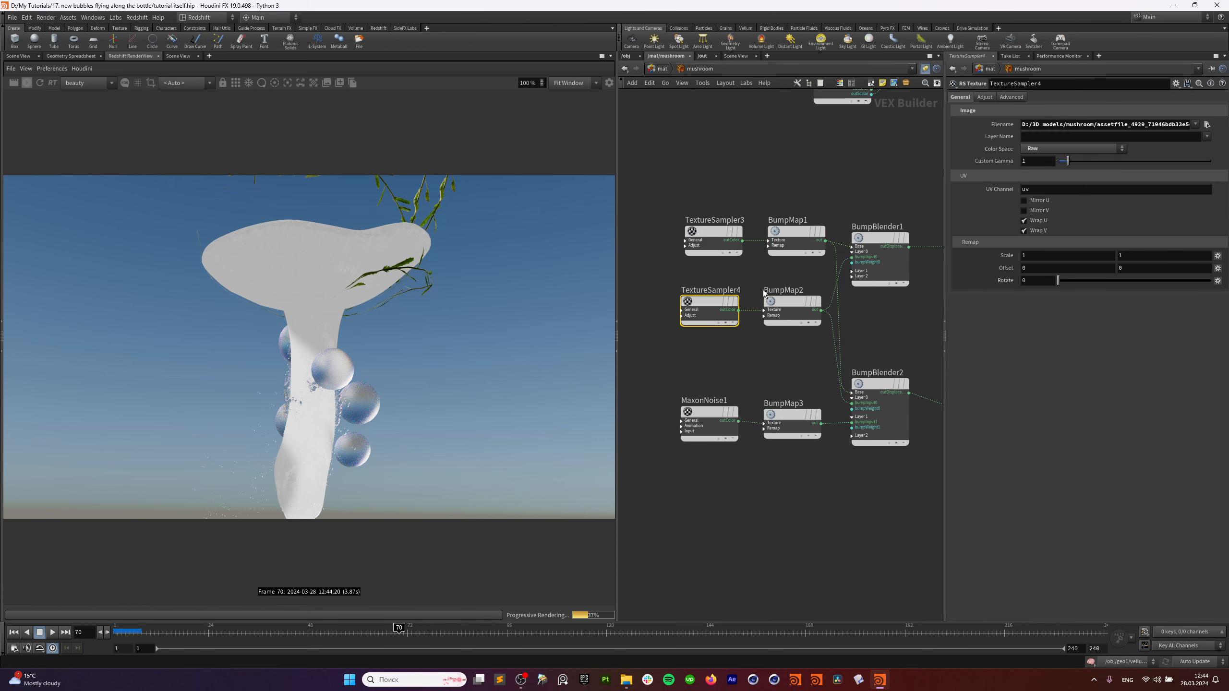
left_click(799, 302)
left_click(1048, 125)
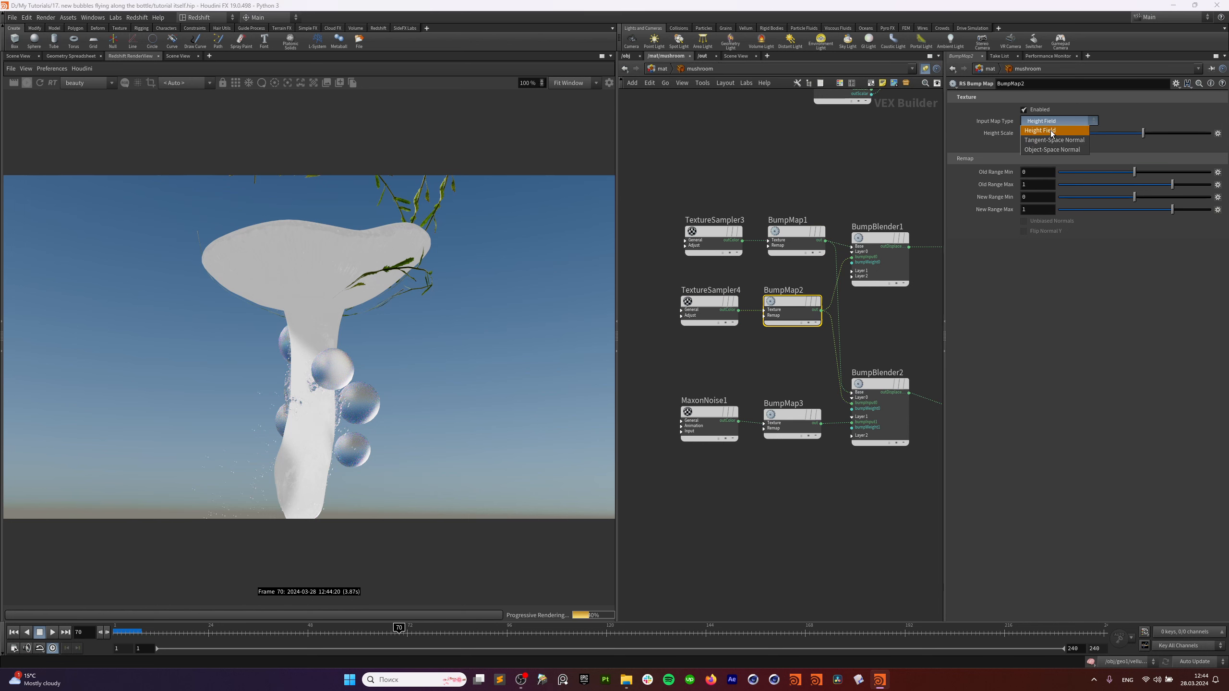
left_click(1050, 121)
left_click(708, 302)
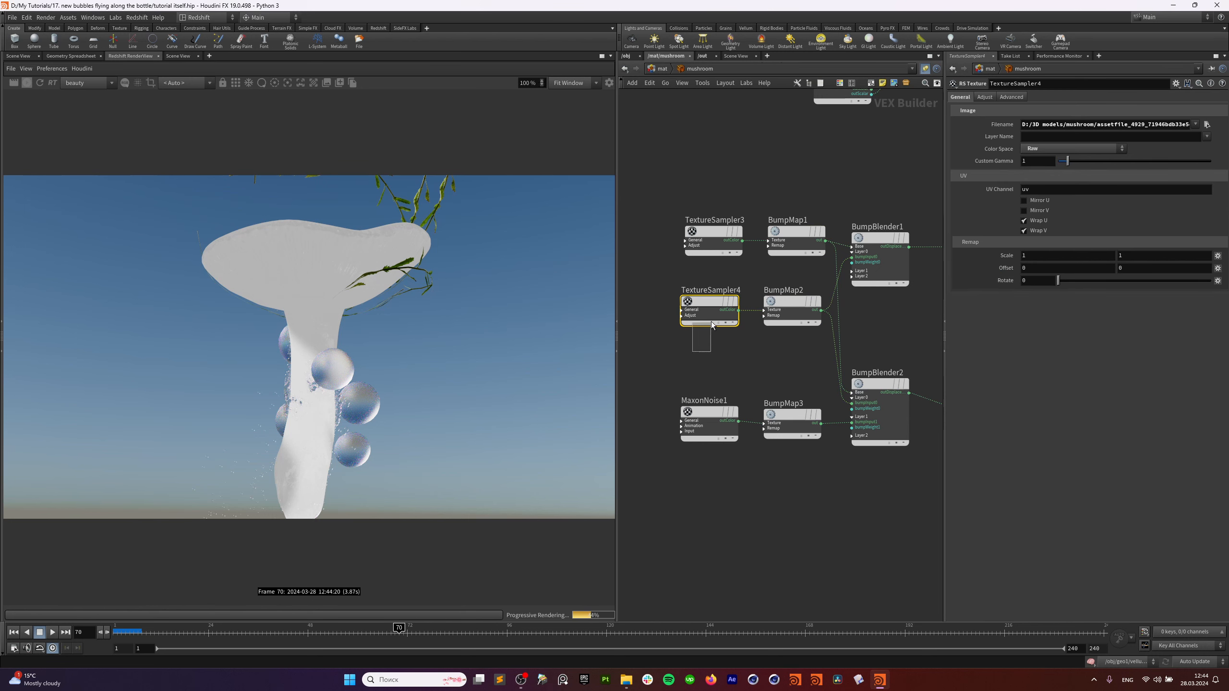
left_click(722, 235)
middle_click_drag(744, 219, 721, 214)
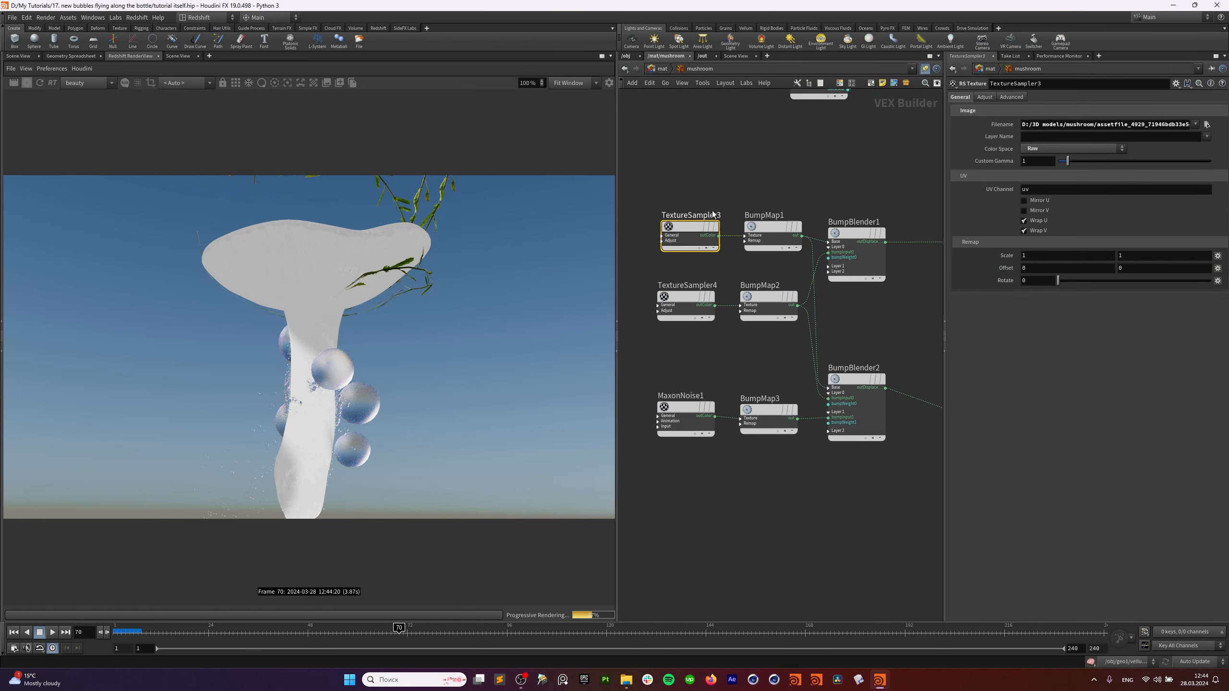
middle_click_drag(733, 353, 721, 353)
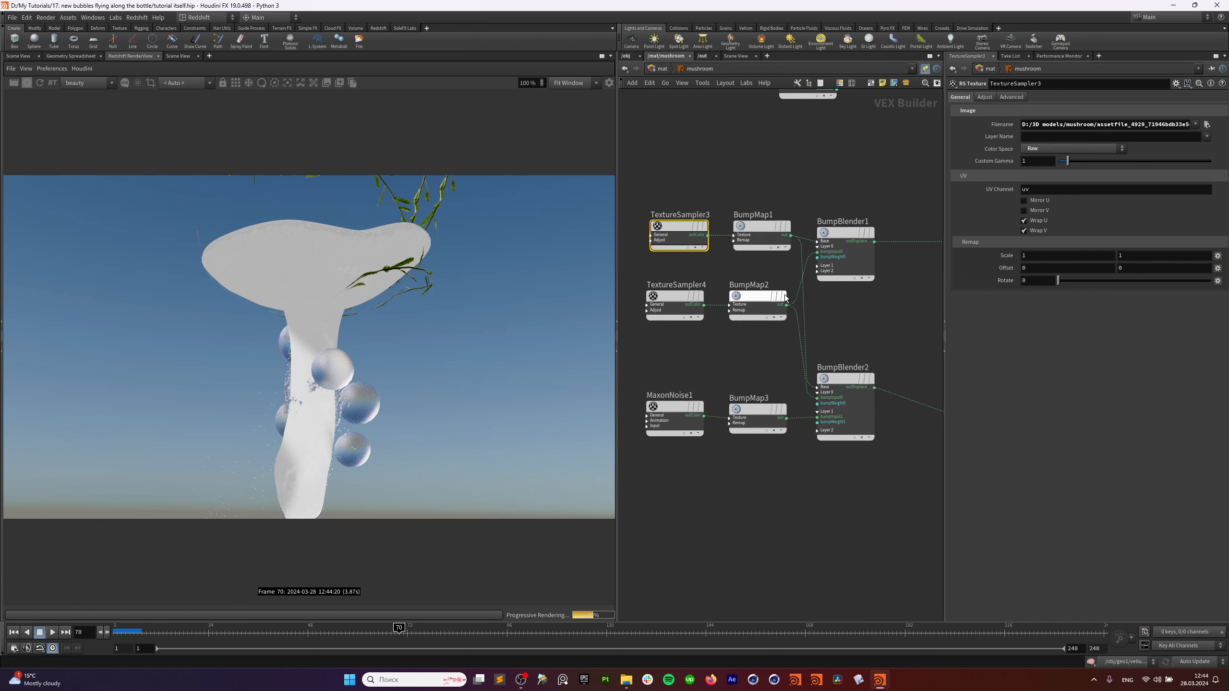
left_click(846, 254)
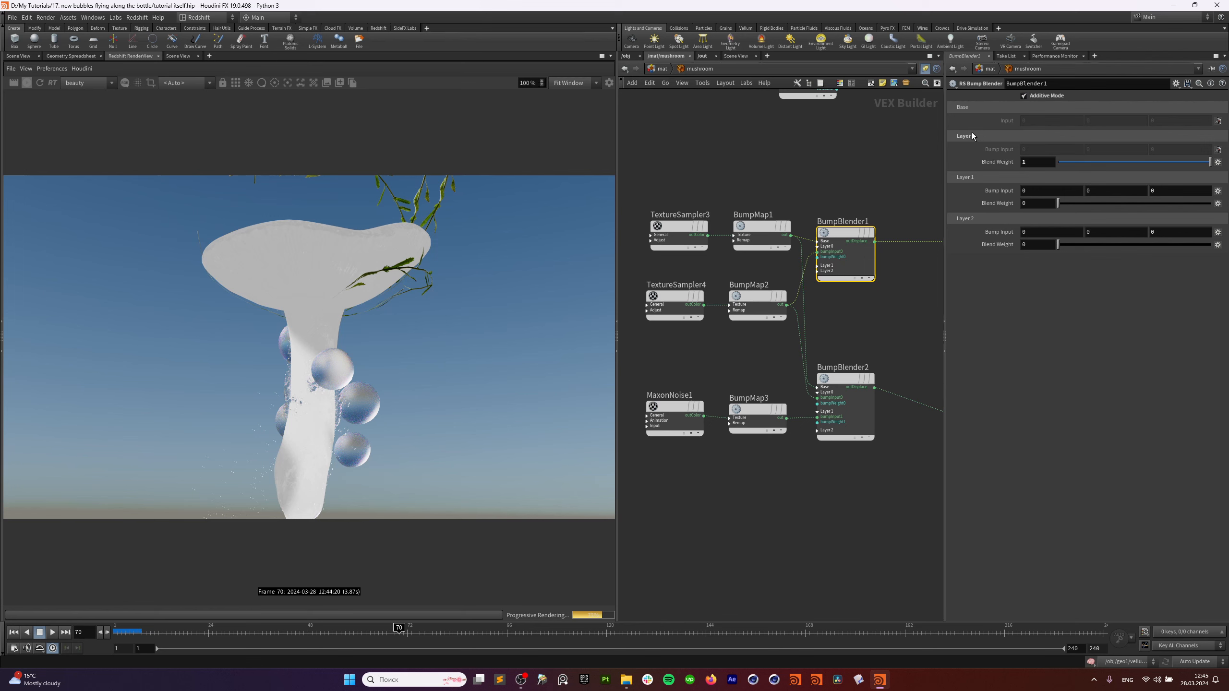
left_click_drag(1082, 163, 1228, 162)
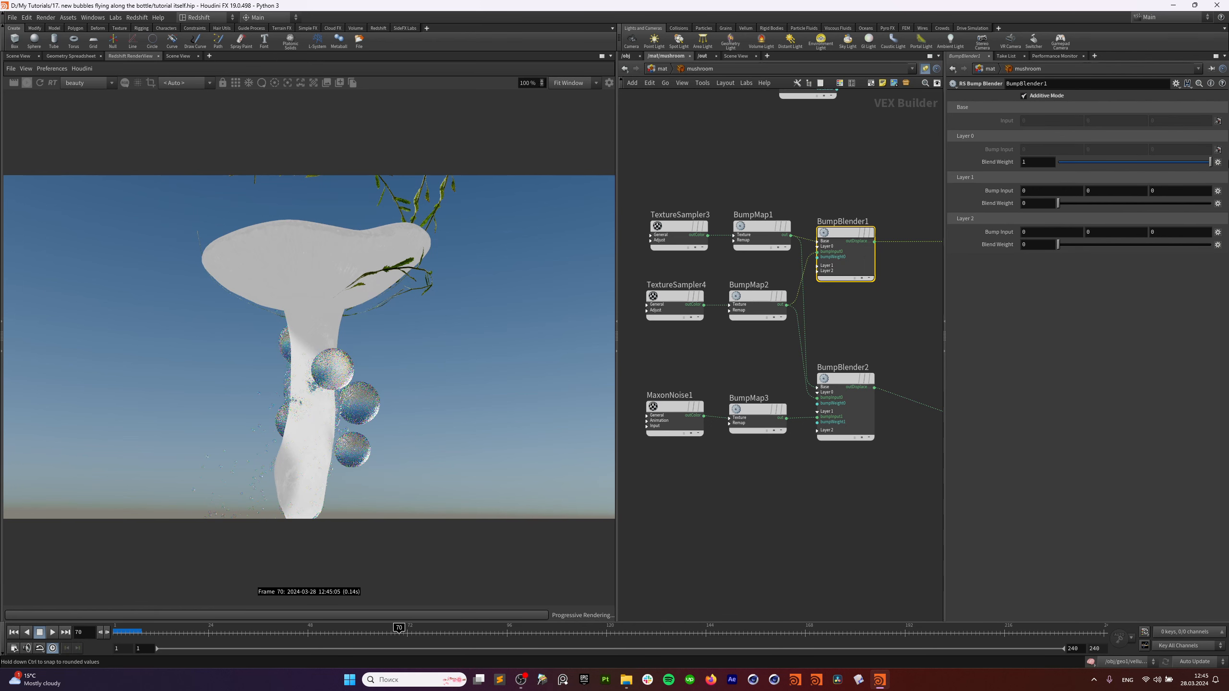
middle_click_drag(882, 315, 870, 306)
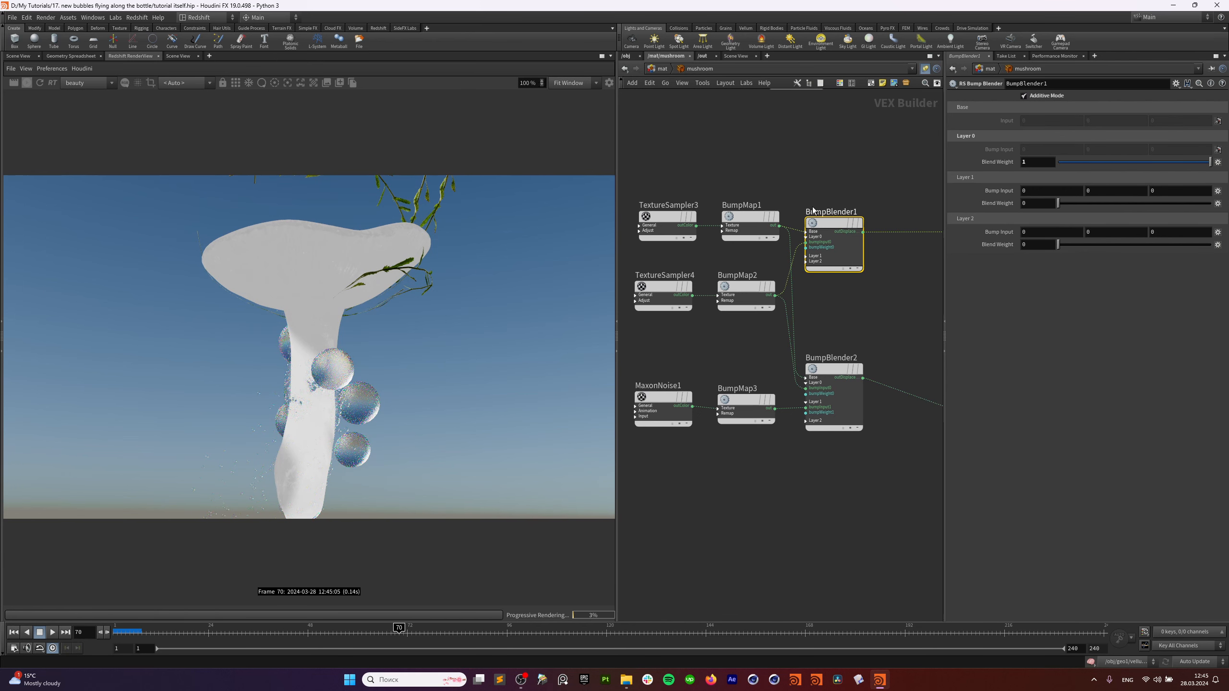
middle_click_drag(924, 195, 877, 352)
scroll(852, 262, "down", 3)
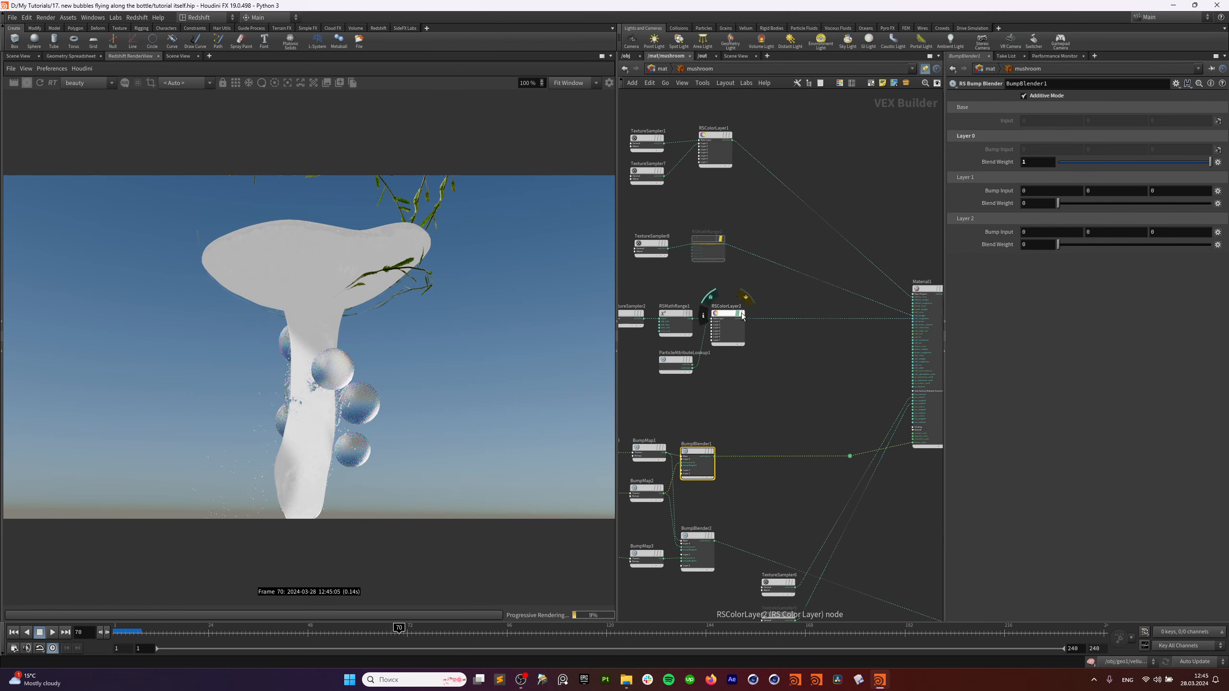
Look over the bump map nodes, MaxonNoise1, TextureSampler5, TextureSampler6 and Material2.
middle_click_drag(665, 501, 801, 282)
scroll(885, 355, "up", 1)
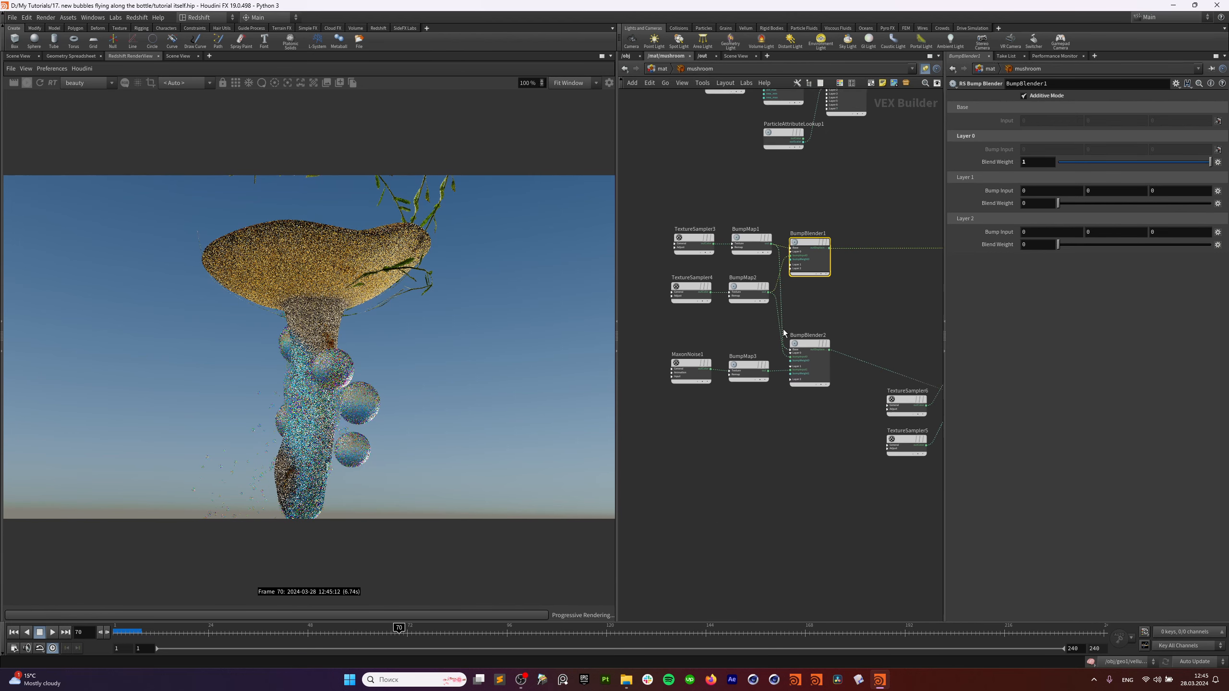
scroll(834, 321, "up", 2)
left_click_drag(704, 335, 653, 406)
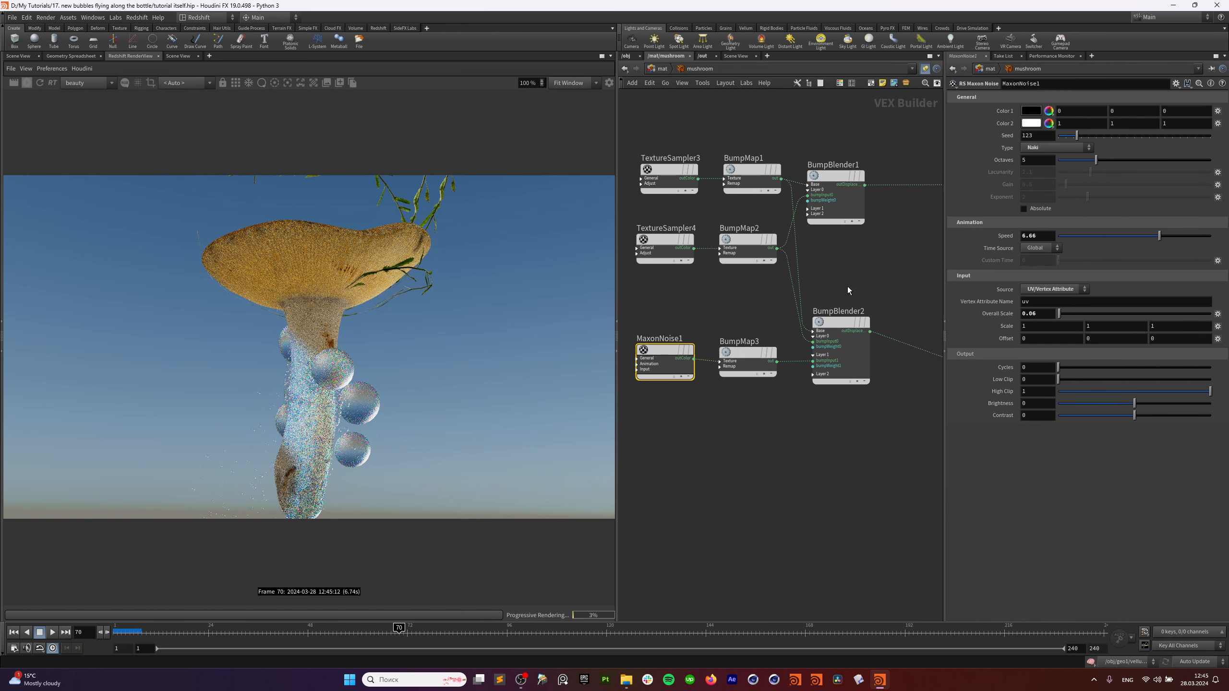
middle_click_drag(927, 287, 716, 288)
scroll(728, 251, "down", 3)
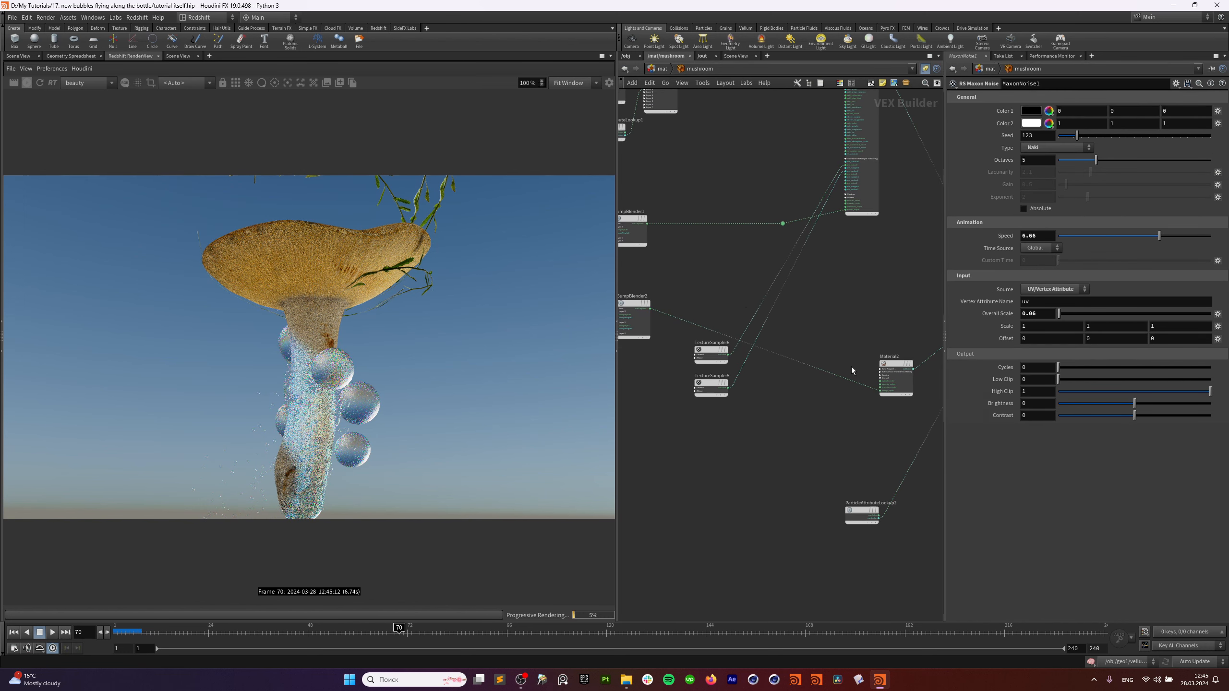
left_click_drag(922, 346, 871, 407)
middle_click_drag(837, 322, 829, 410)
scroll(787, 317, "up", 2)
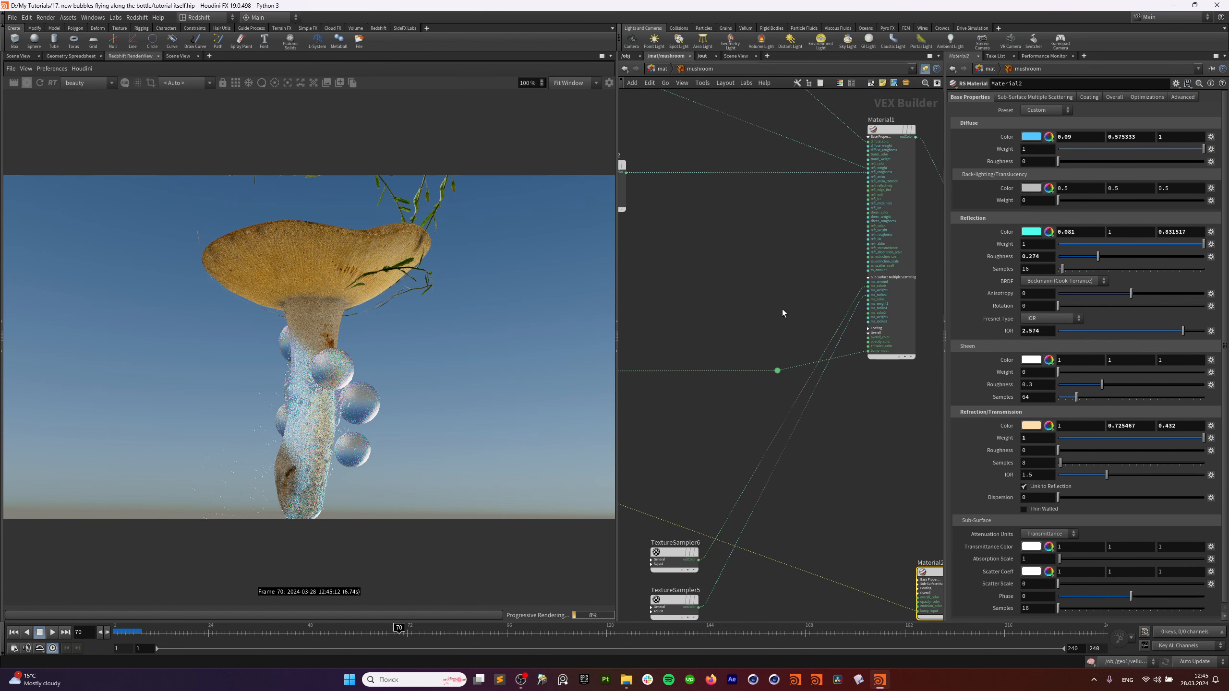
scroll(782, 309, "down", 1)
Frame Material1 and show its Sub-Surface Multiple Scattering settings.
left_click(882, 160)
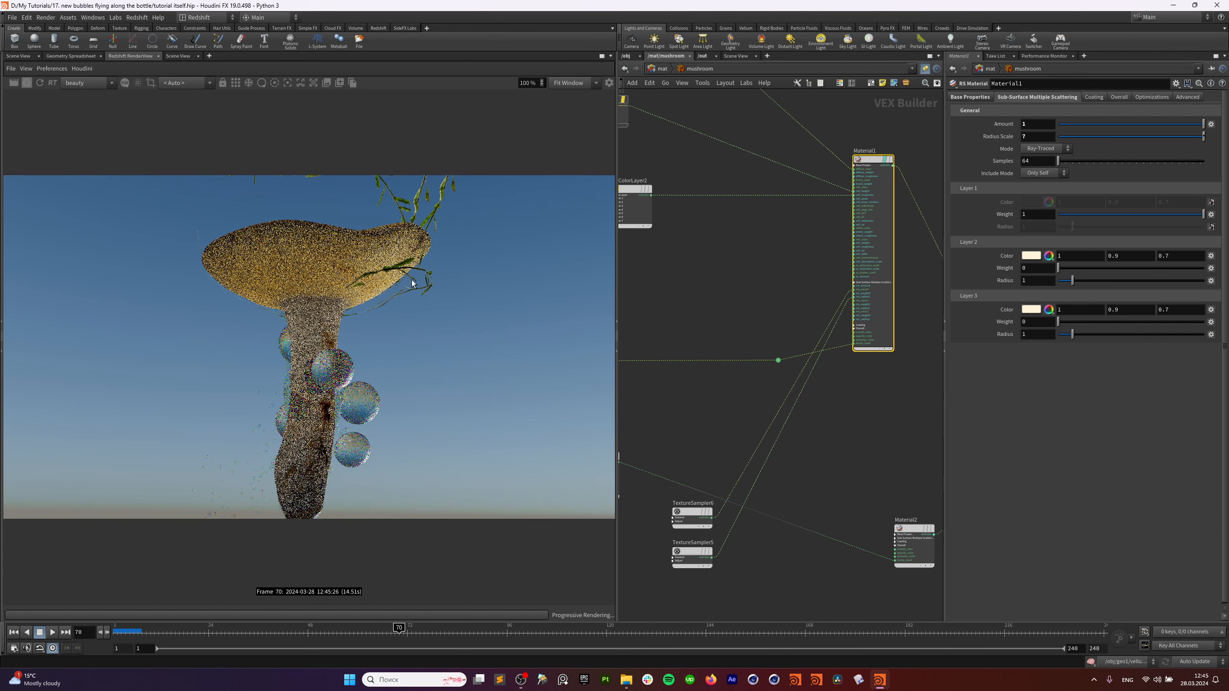
key("f")
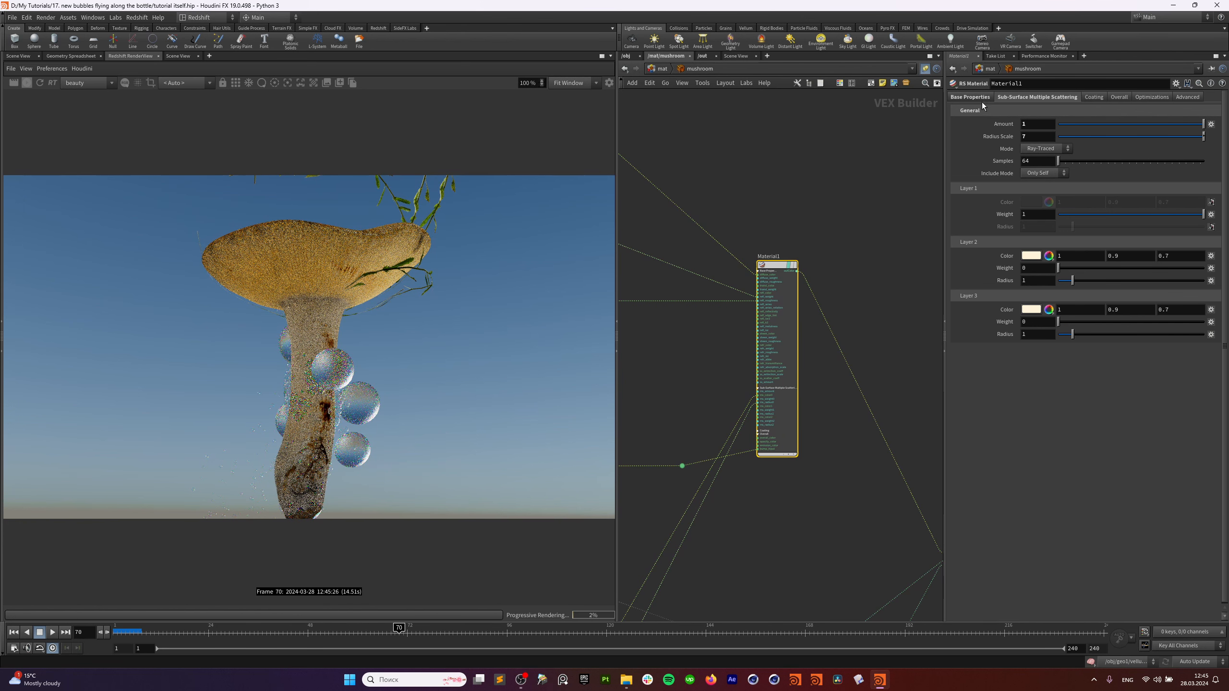
left_click(979, 97)
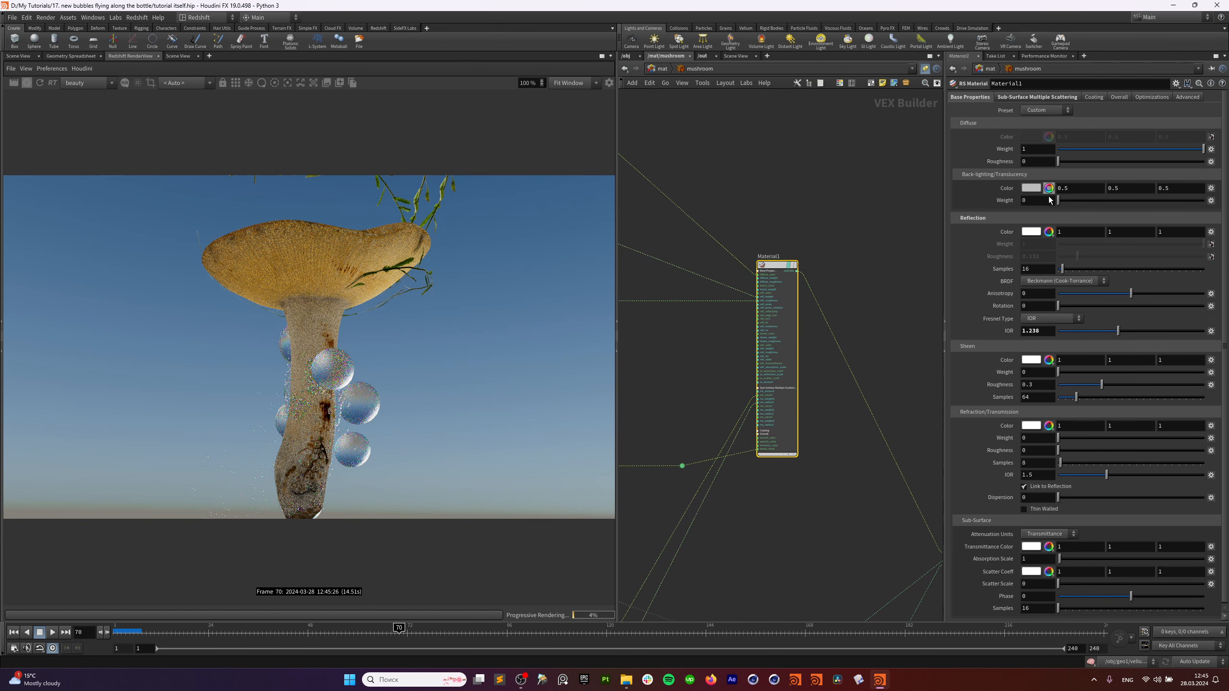
left_click(1019, 98)
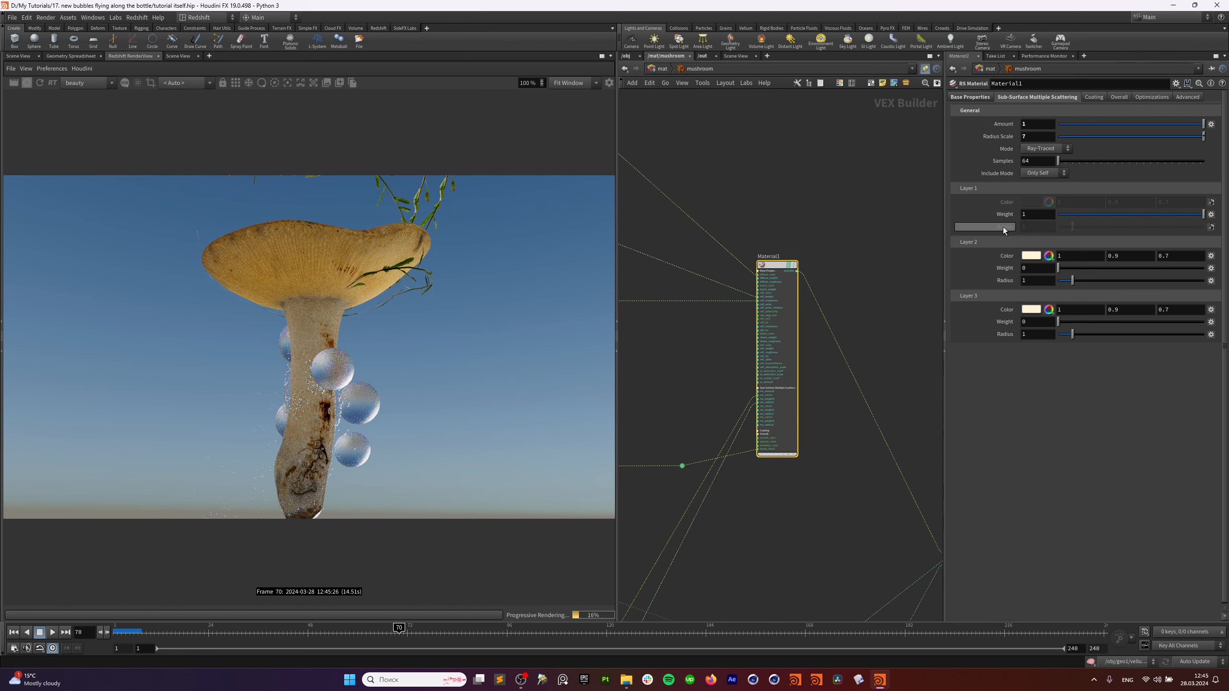
Inspect TextureSampler6, TextureSampler5 and the material's input connectors.
middle_click_drag(743, 234, 1030, 221)
middle_click_drag(868, 273, 757, 283)
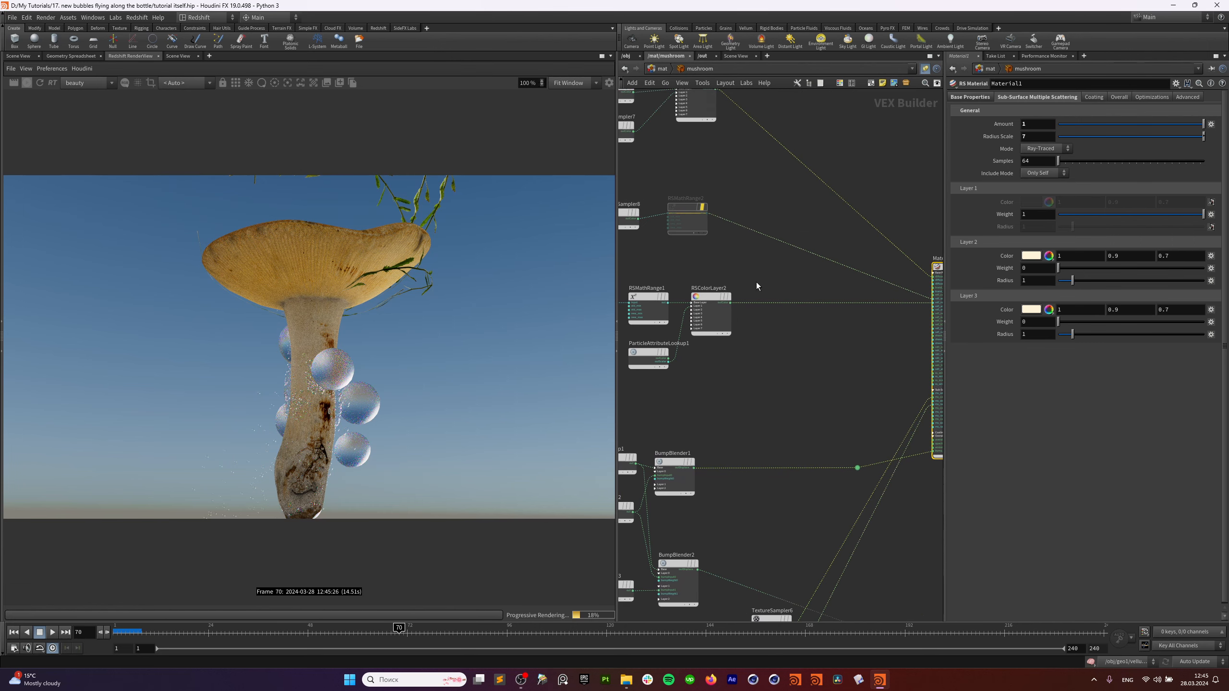
scroll(907, 297, "up", 1)
scroll(905, 297, "up", 3)
middle_click_drag(864, 338, 818, 136)
middle_click_drag(664, 576, 771, 318)
left_click_drag(681, 453, 682, 455)
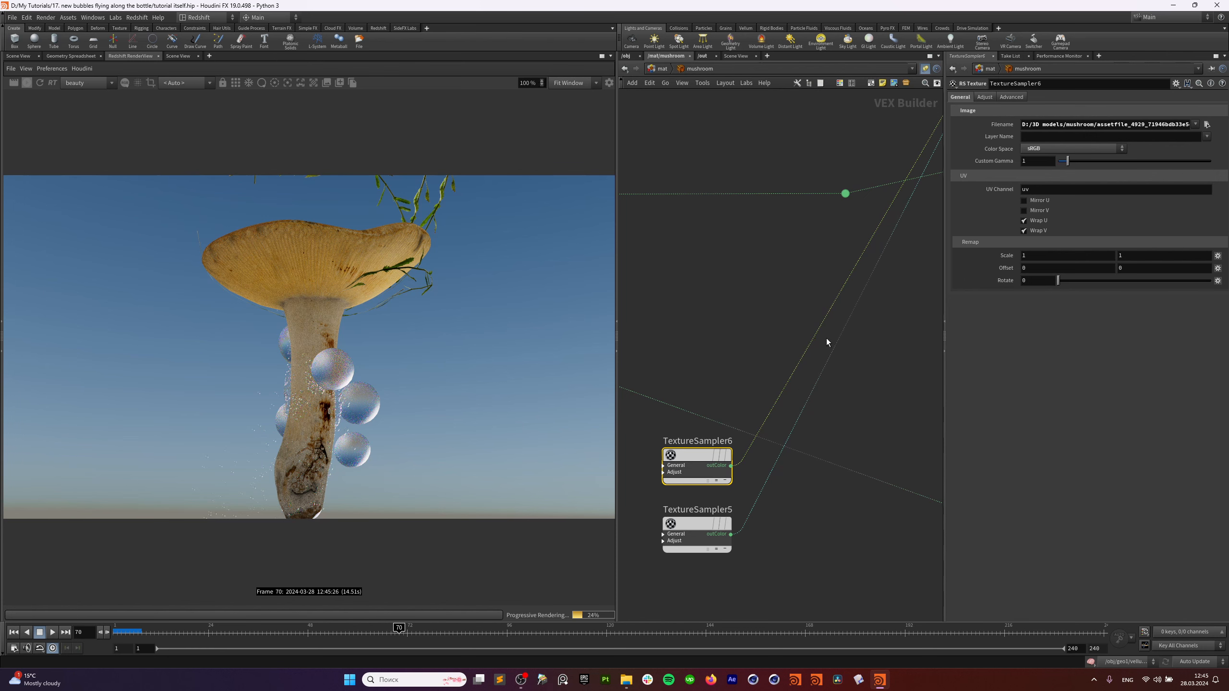
middle_click_drag(826, 338, 690, 482)
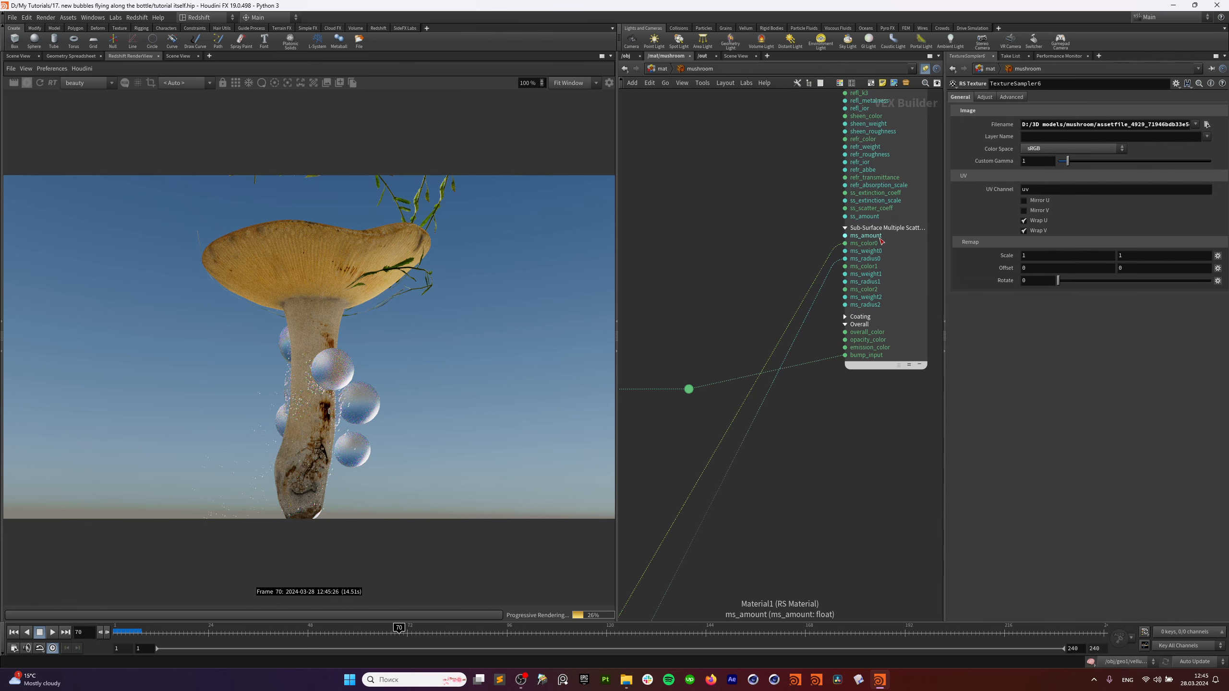
scroll(861, 264, "down", 2)
right_click(860, 277)
key("Escape")
middle_click_drag(887, 384, 849, 307)
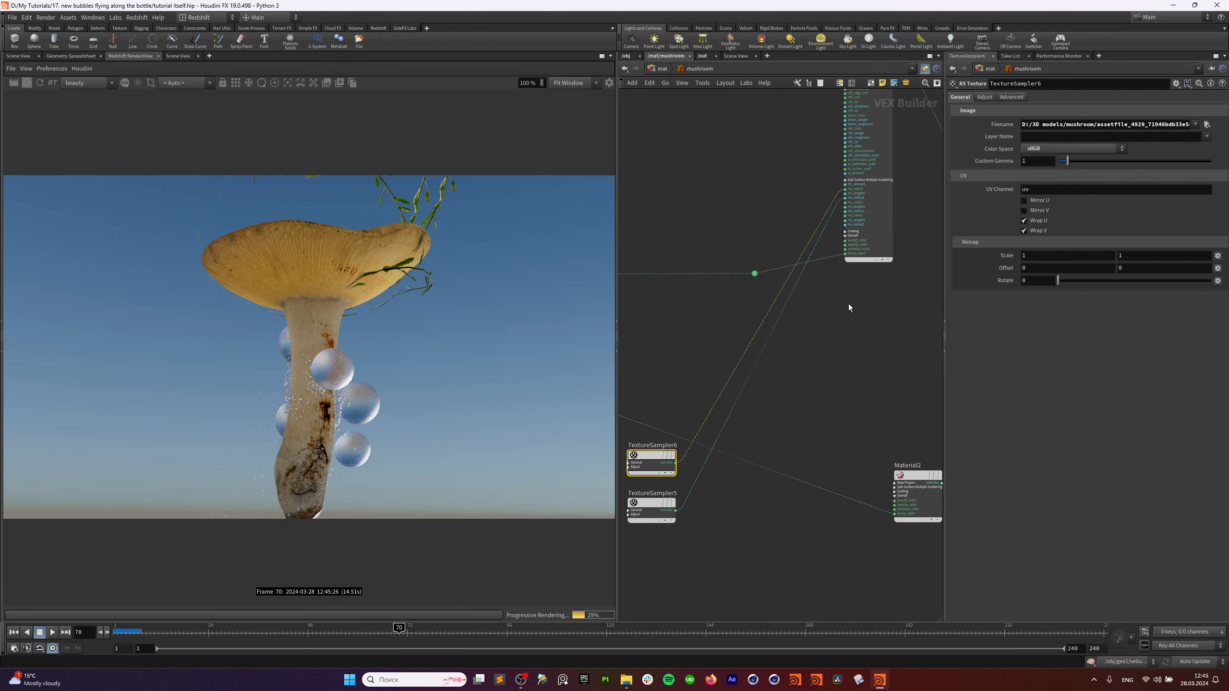
middle_click_drag(822, 396, 725, 306)
Preview Material2 alone in the render, then try a magenta refraction colour and undo it.
left_click_drag(743, 304, 815, 421)
middle_click_drag(831, 333, 702, 359)
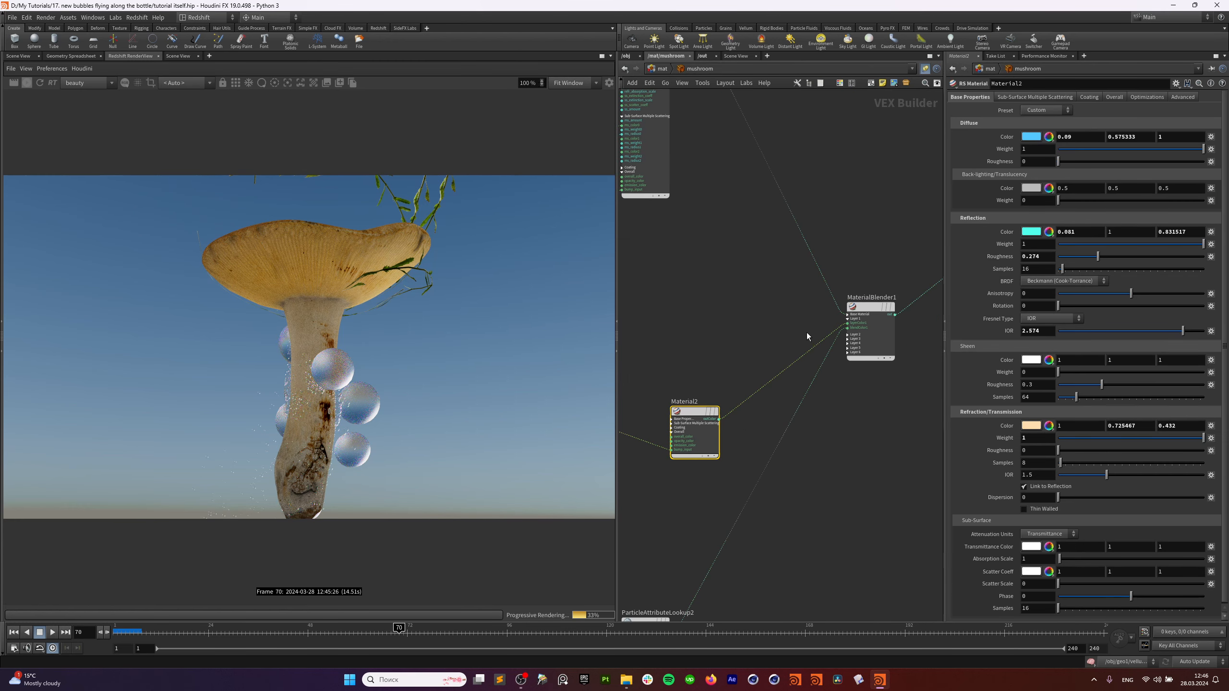
left_click(710, 412)
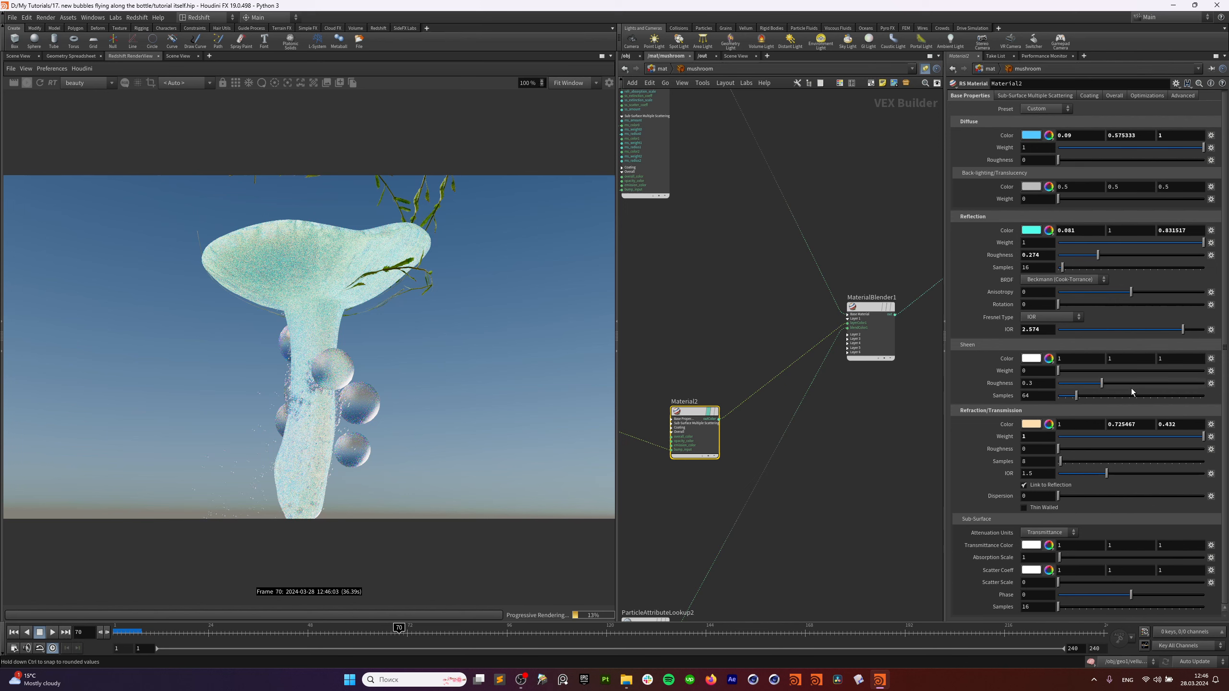
left_click(1049, 425)
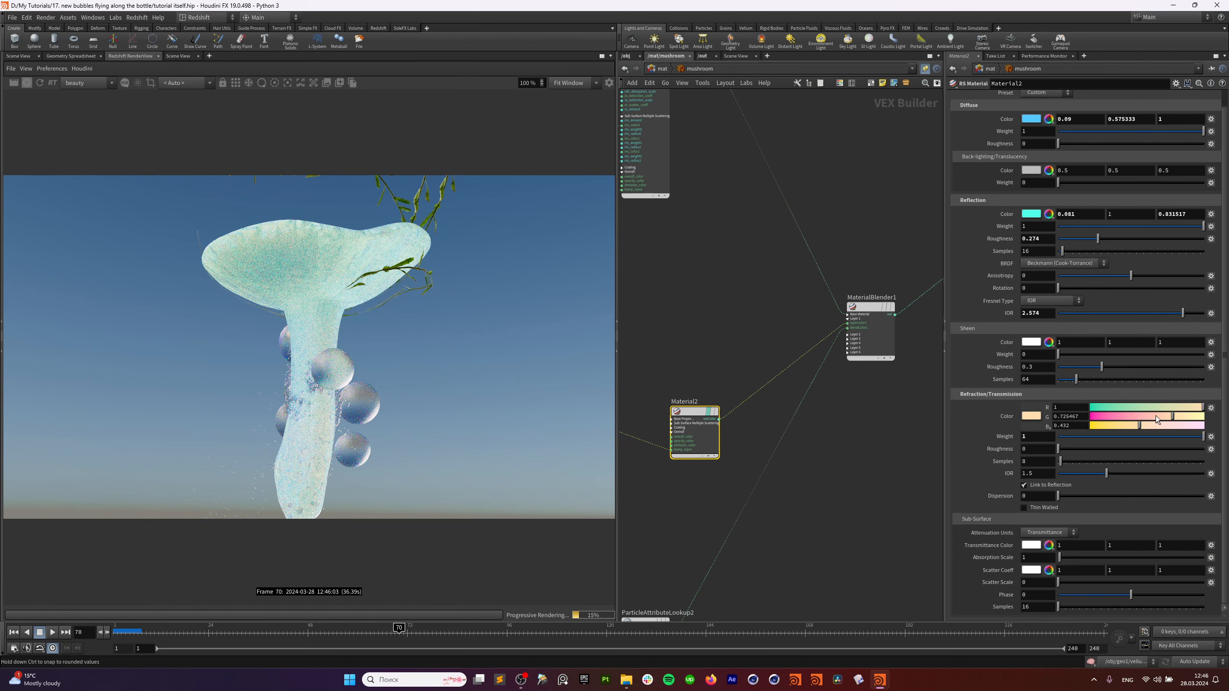
left_click_drag(1157, 416, 1205, 426)
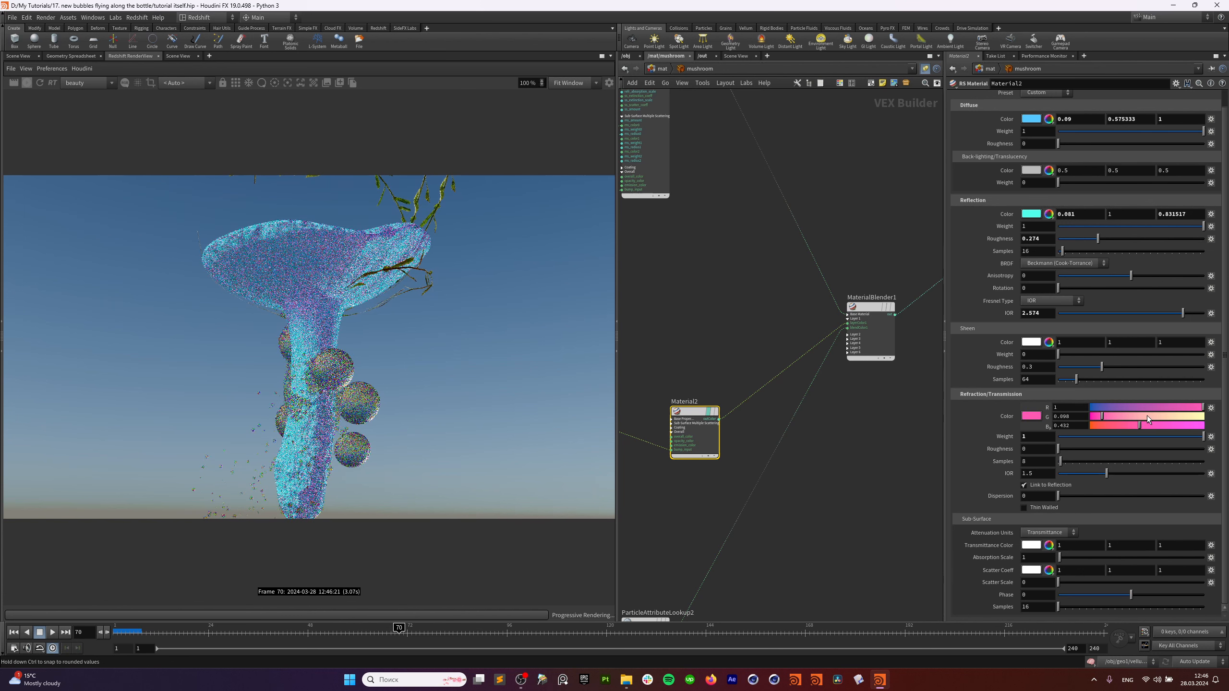
key("ctrl+z")
key("ctrl+z")
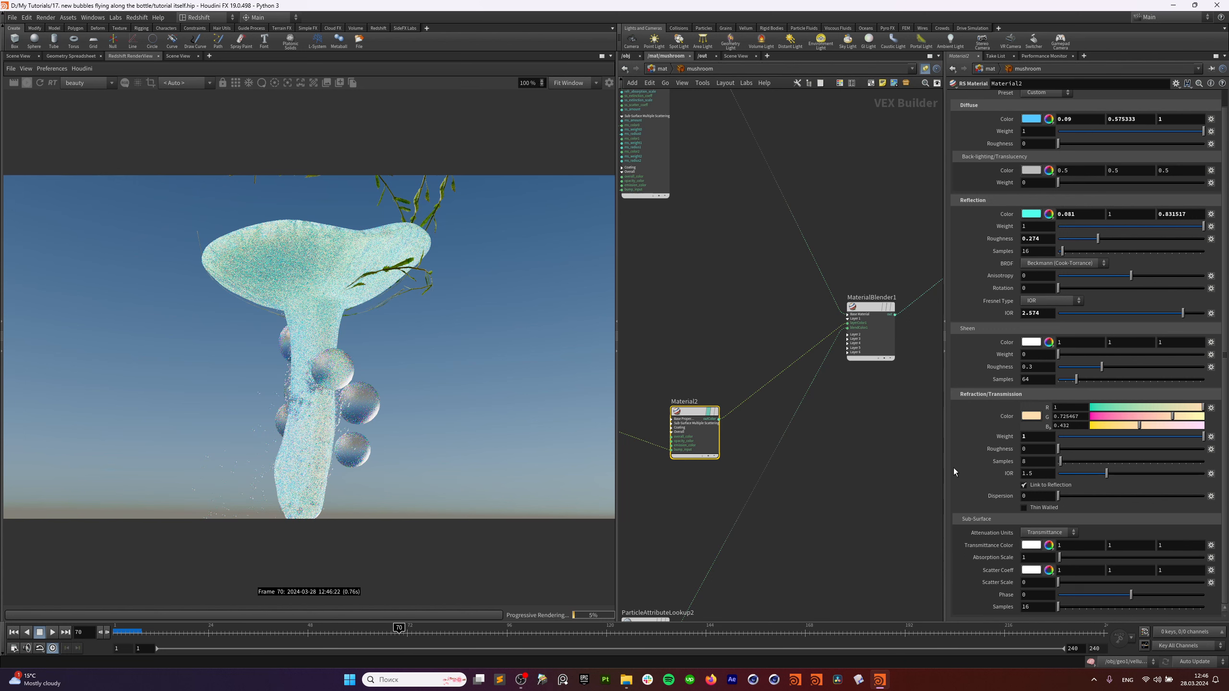
Move ParticleAttributeLookup2 further right and select MaterialBlender1 to view its layers.
scroll(954, 468, "up", 1)
middle_click_drag(737, 322, 785, 272)
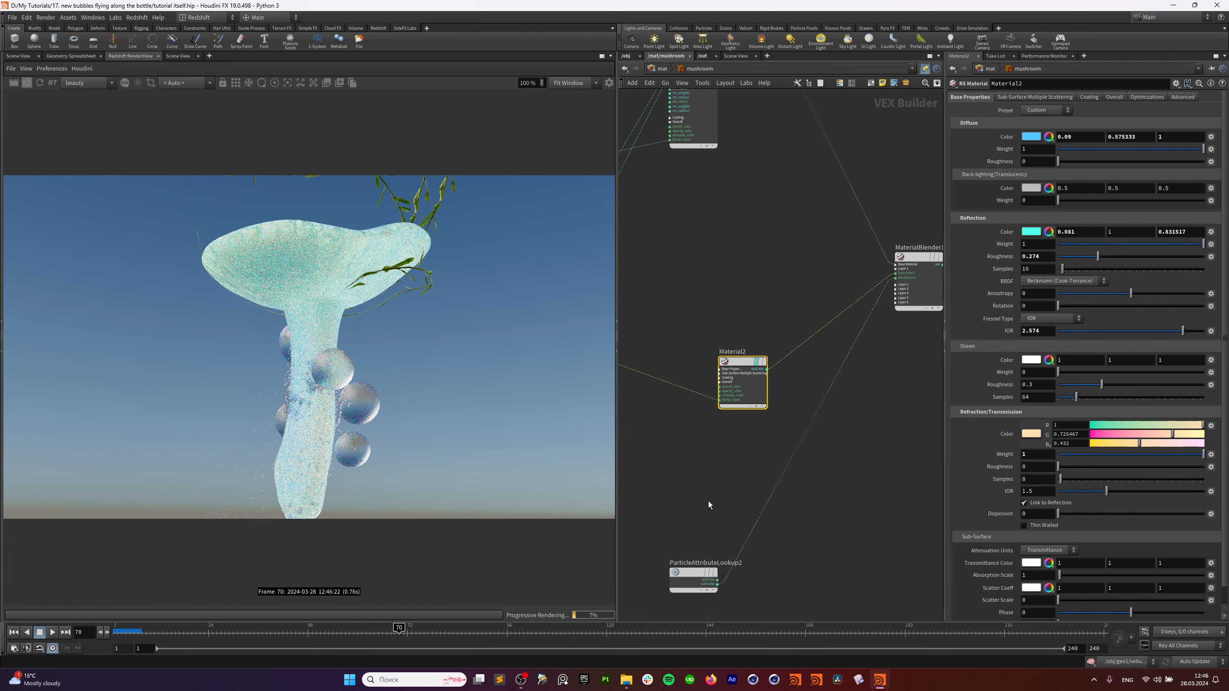
middle_click_drag(743, 179, 785, 390)
middle_click_drag(759, 494, 756, 228)
left_click_drag(738, 515, 787, 510)
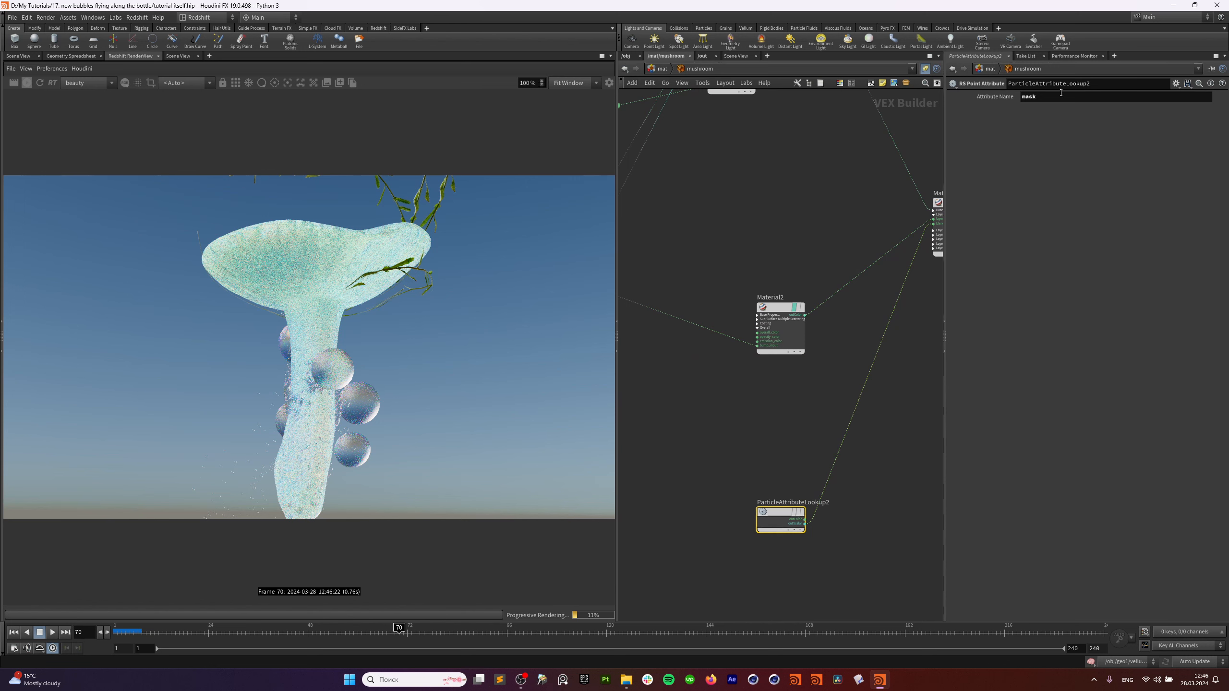
middle_click_drag(876, 200, 753, 368)
left_click(829, 369)
Toggle ParticleAttributeLookup2's render preview on and off beside MaterialBlender1.
middle_click_drag(669, 155, 754, 305)
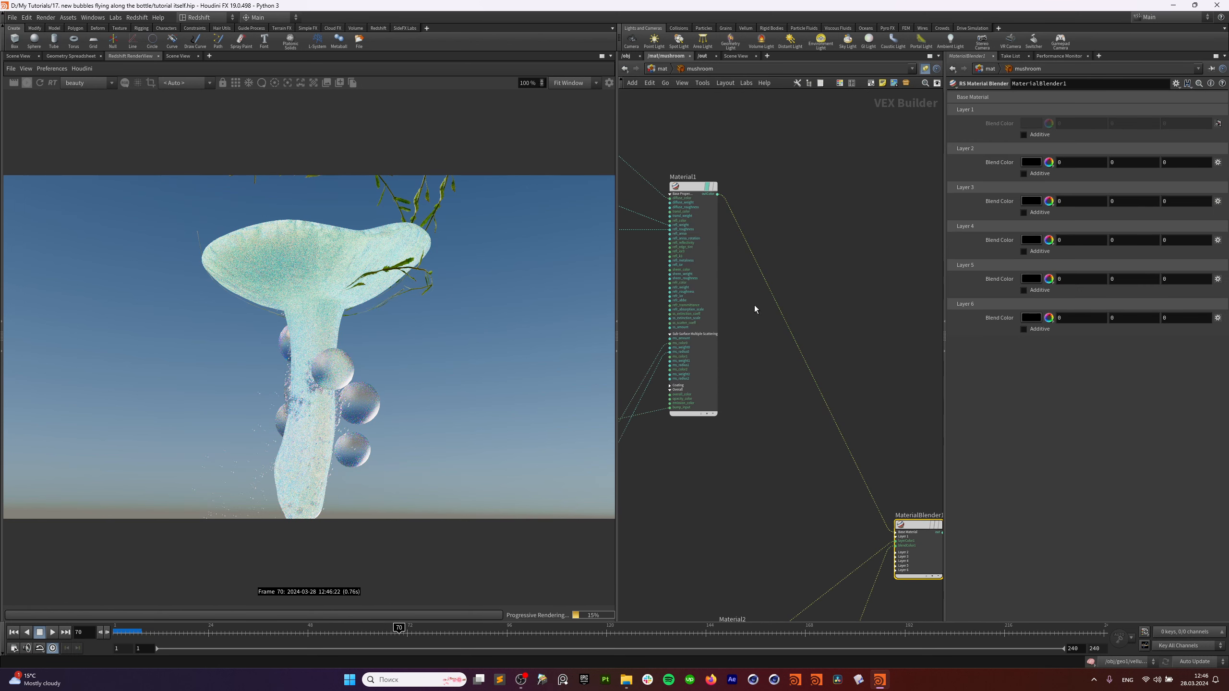
middle_click_drag(858, 393, 789, 165)
scroll(780, 296, "up", 3)
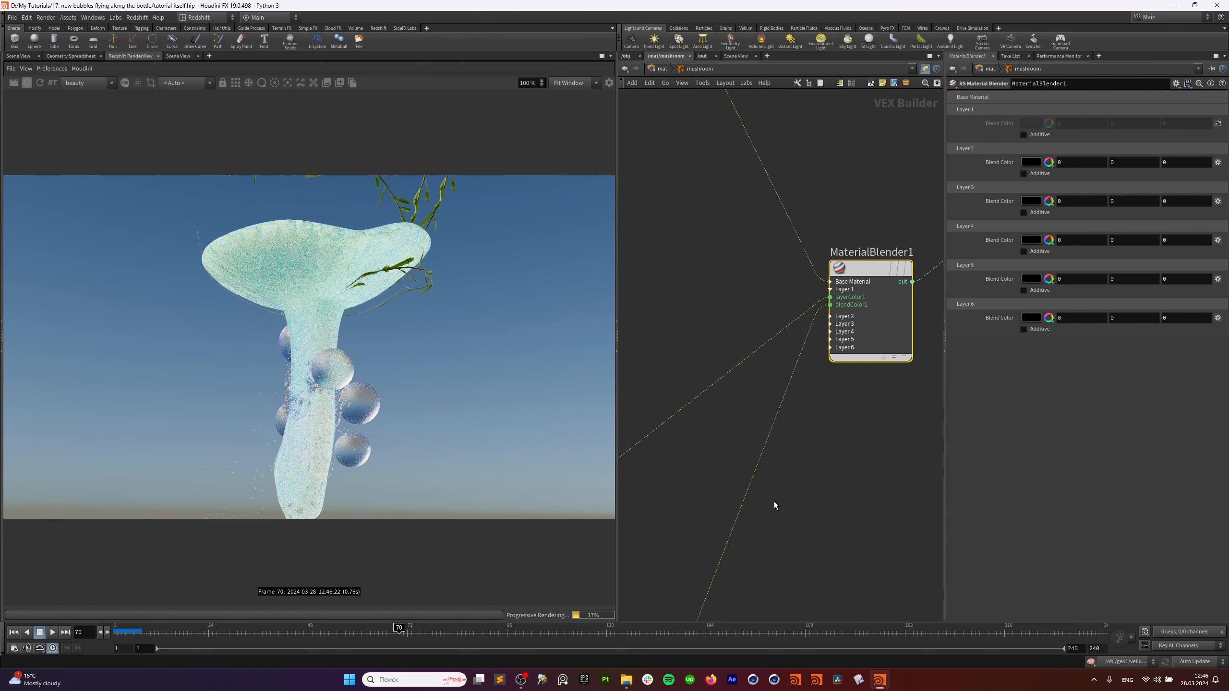
middle_click_drag(775, 503, 836, 303)
left_click(652, 604)
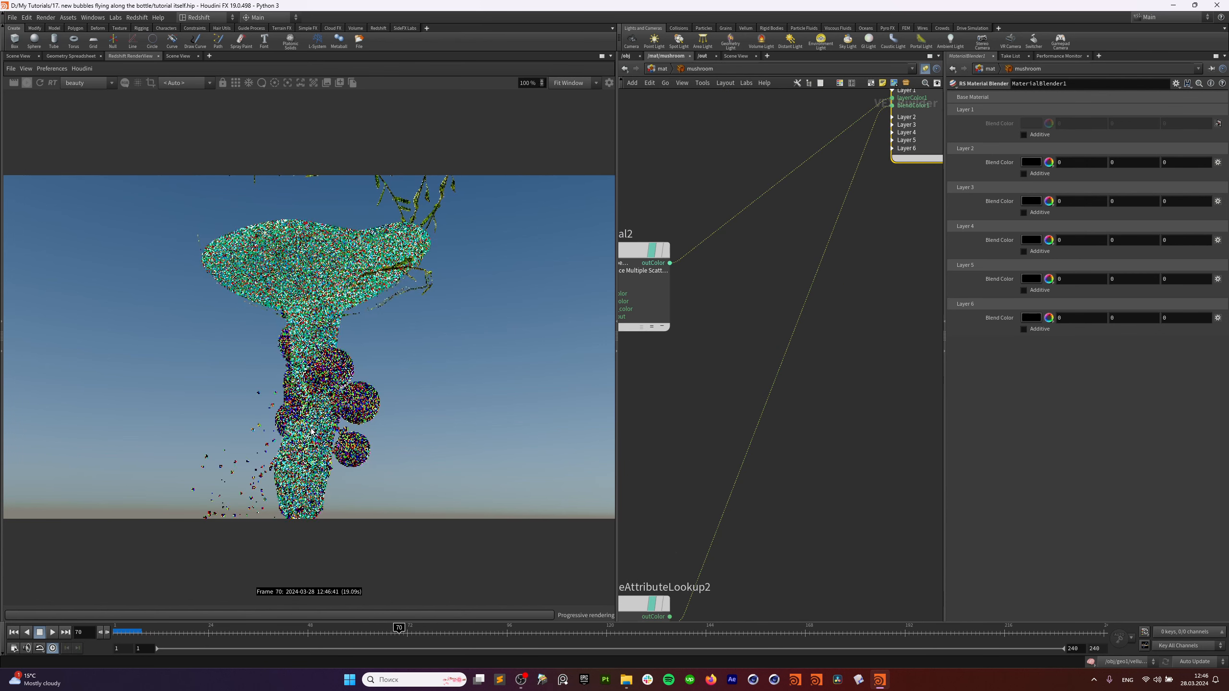
middle_click_drag(639, 479, 686, 337)
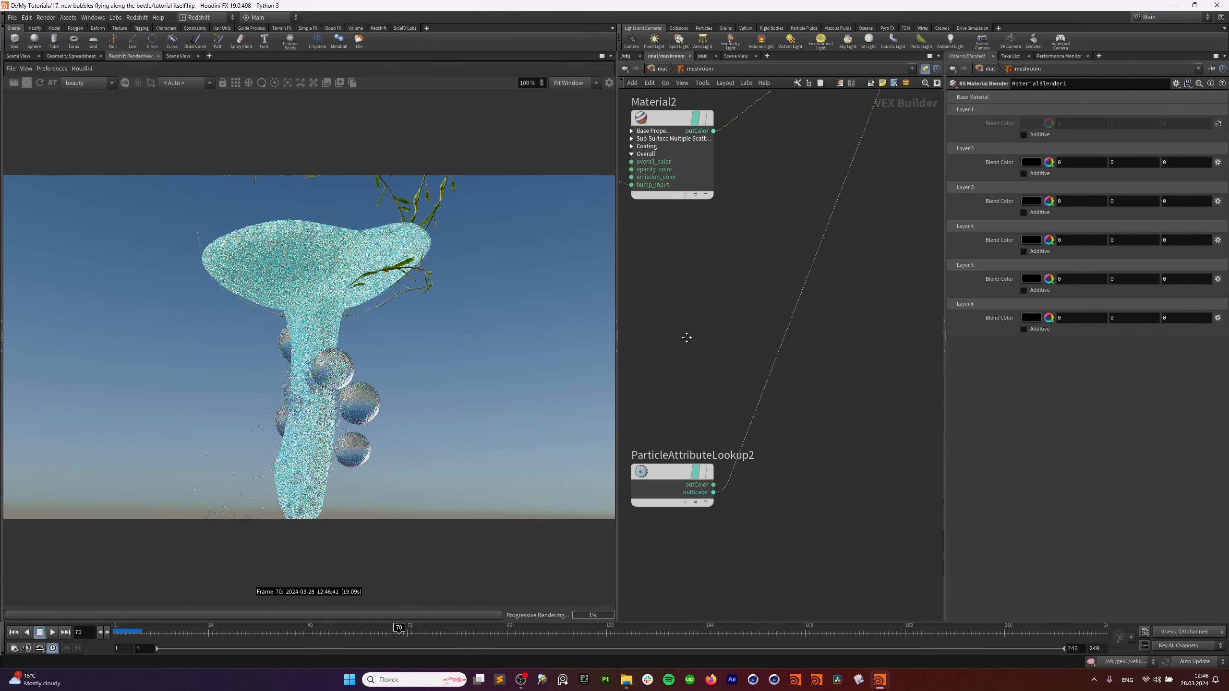
left_click(701, 463)
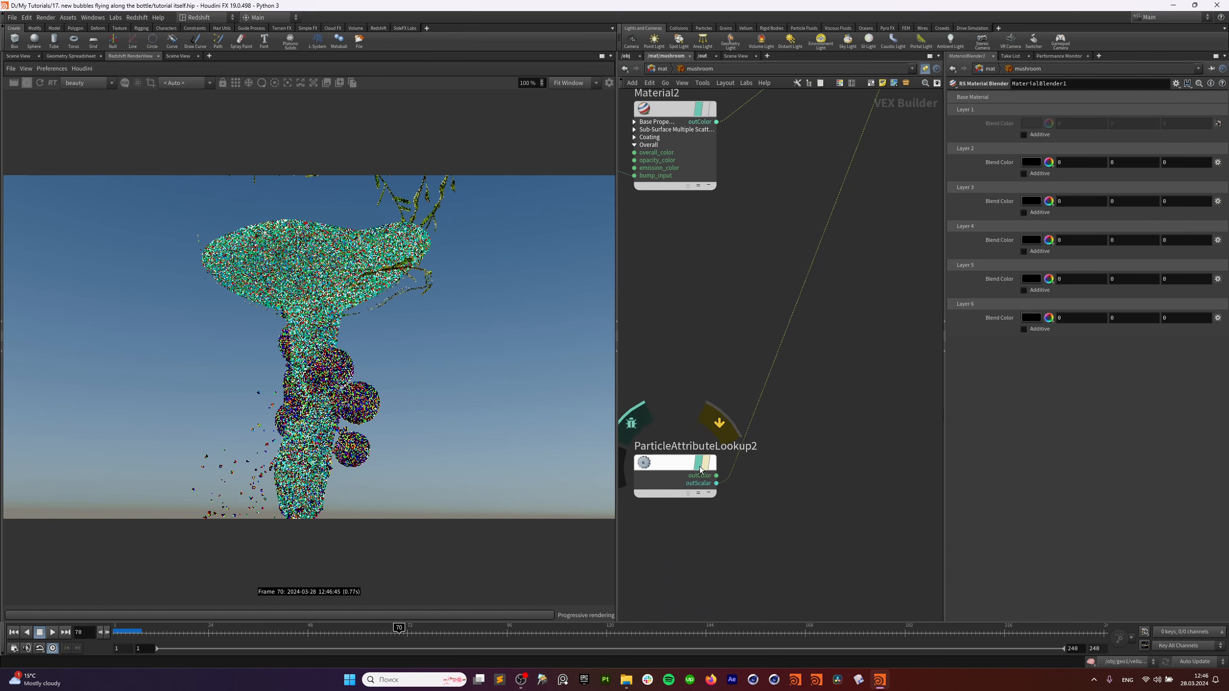
left_click(701, 465)
left_click(704, 465)
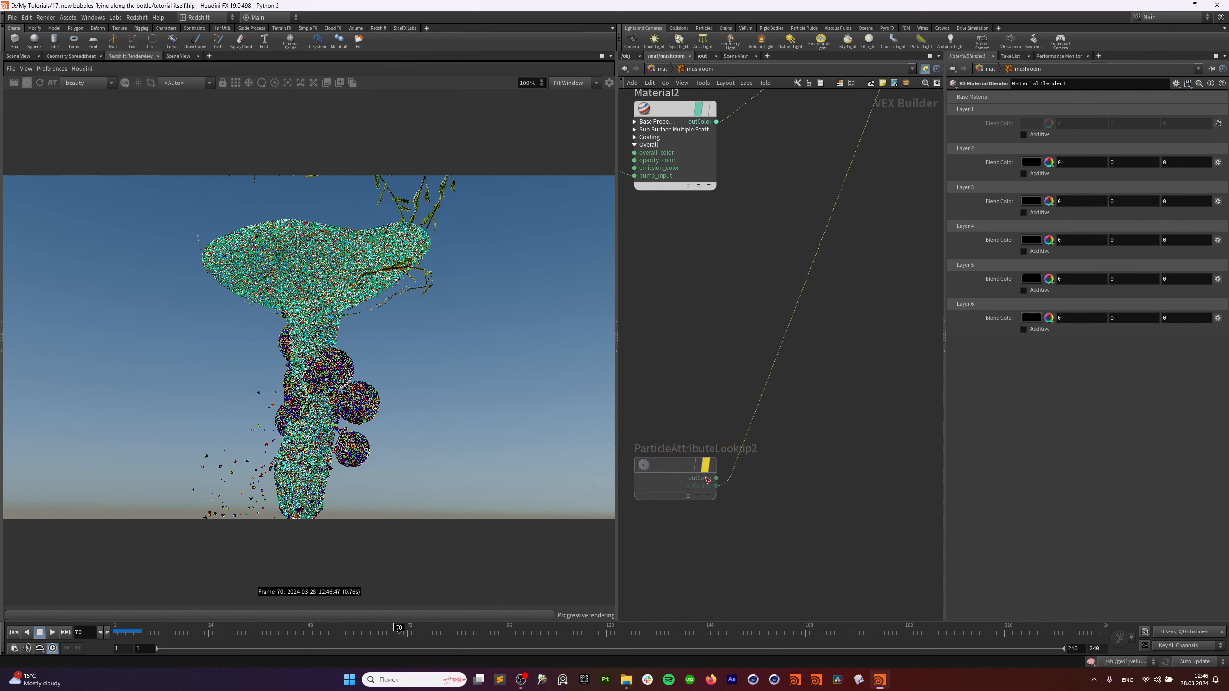
Turn off Material2's preview and show ParticleAttributeLookup2's particle mask in black and white.
scroll(721, 354, "down", 3)
middle_click_drag(781, 185, 978, 470)
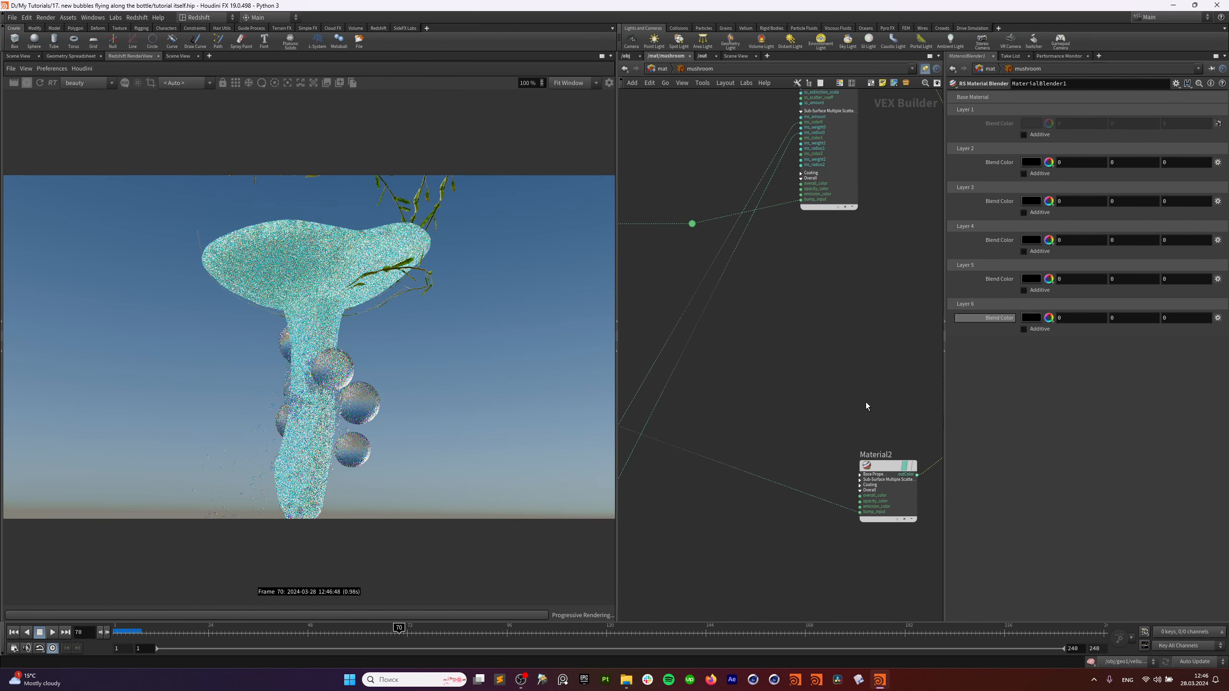
middle_click_drag(807, 342, 688, 480)
middle_click_drag(846, 445, 494, 312)
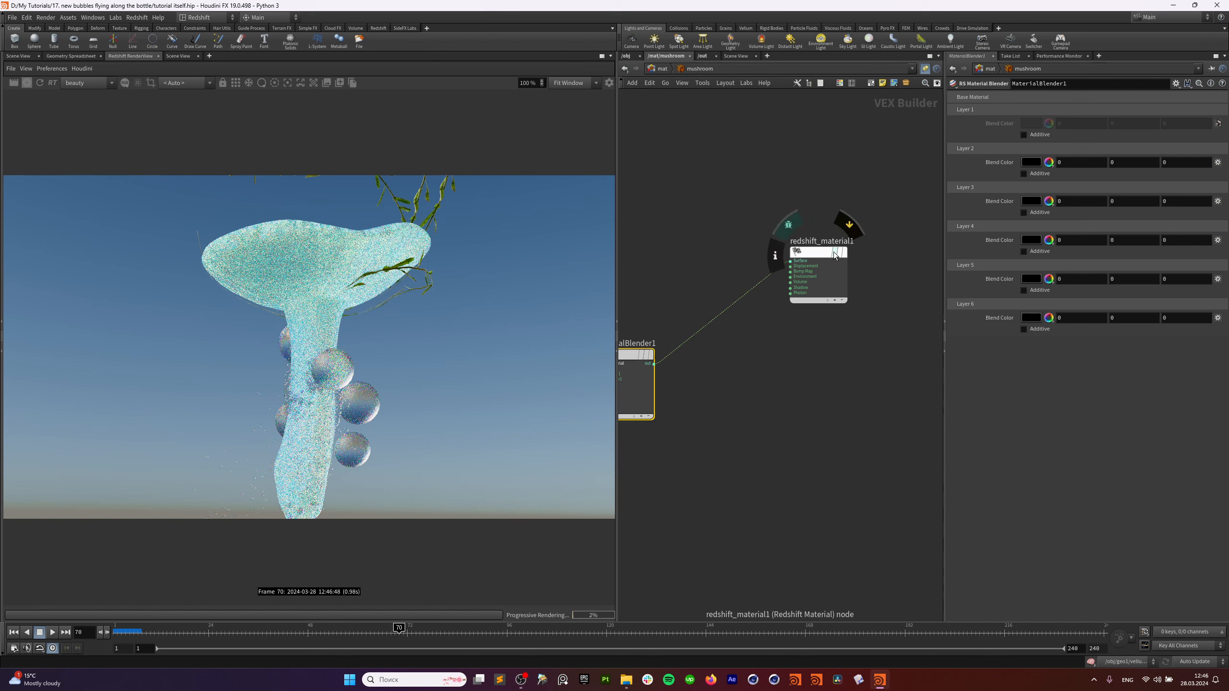
middle_click_drag(741, 424, 841, 378)
middle_click_drag(697, 503, 944, 382)
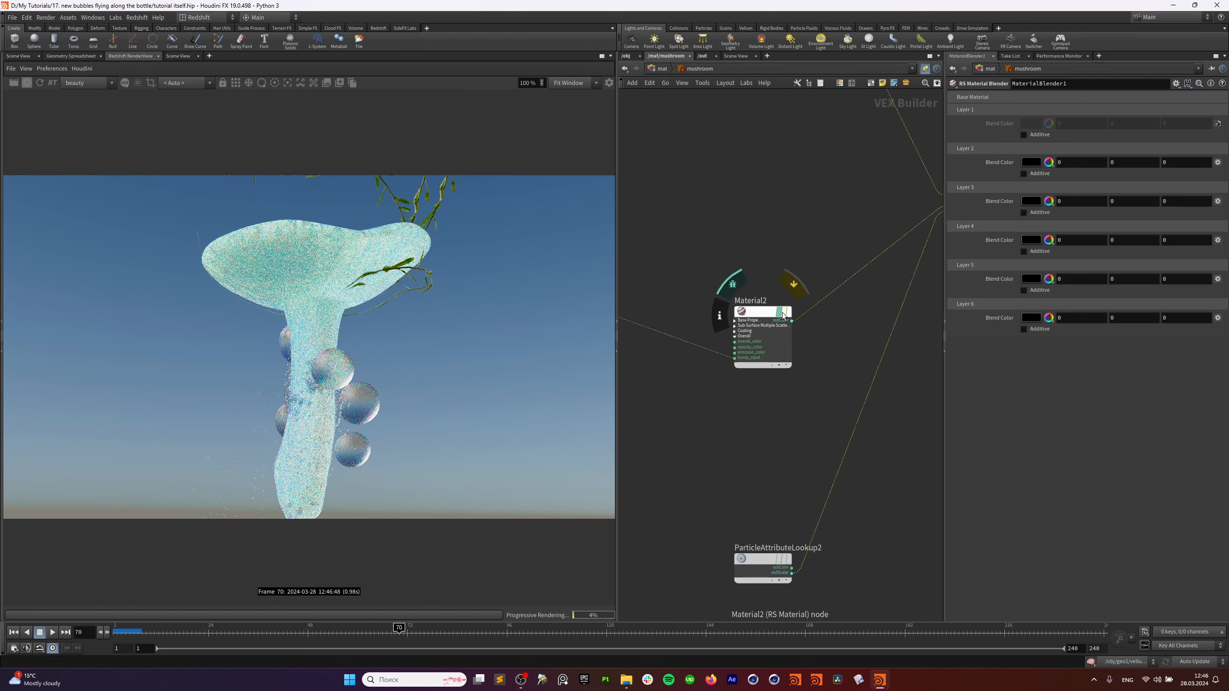
left_click(733, 284)
middle_click_drag(783, 517, 755, 404)
scroll(756, 403, "up", 3)
left_click(750, 463)
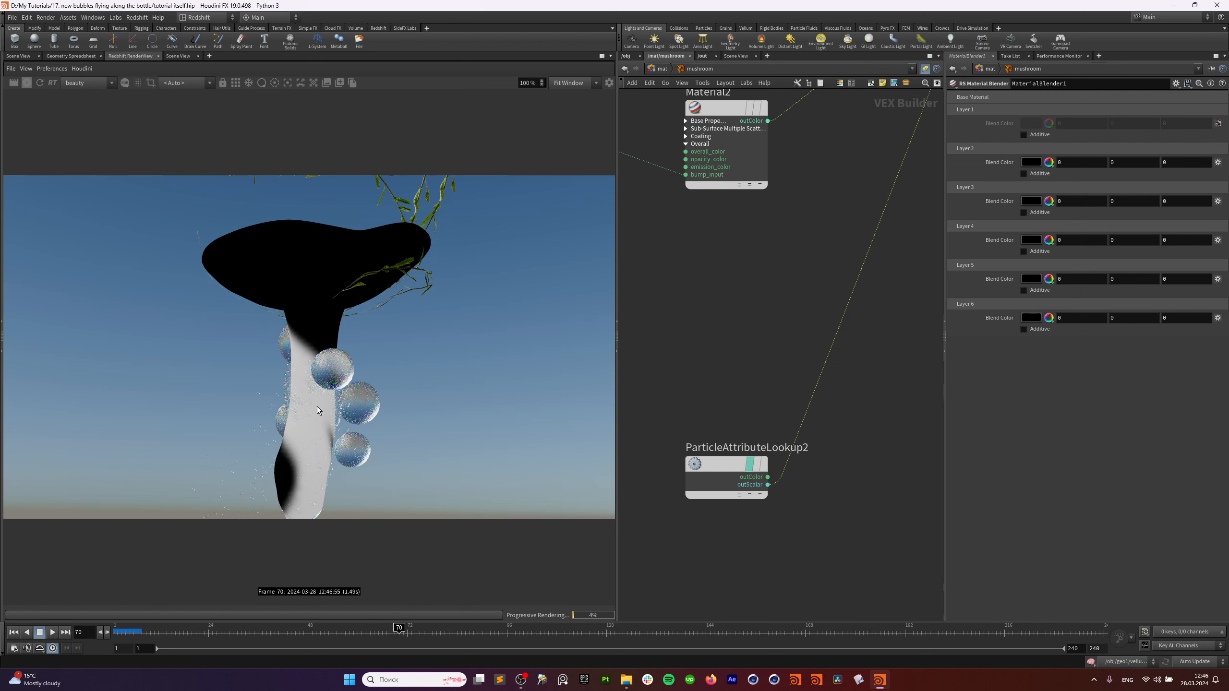
Select Material2 and look over MaterialBlender1 and ParticleAttributeLookup2 again.
middle_click_drag(712, 207, 712, 416)
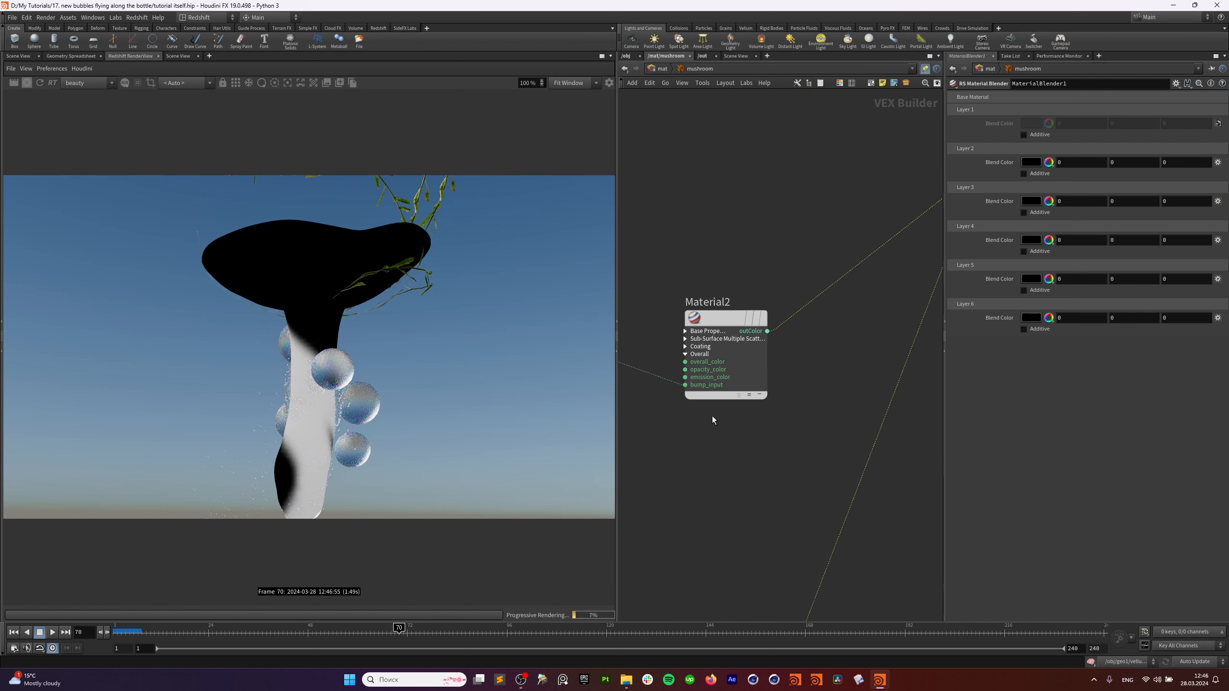
left_click_drag(759, 253, 720, 339)
middle_click_drag(686, 512, 551, 626)
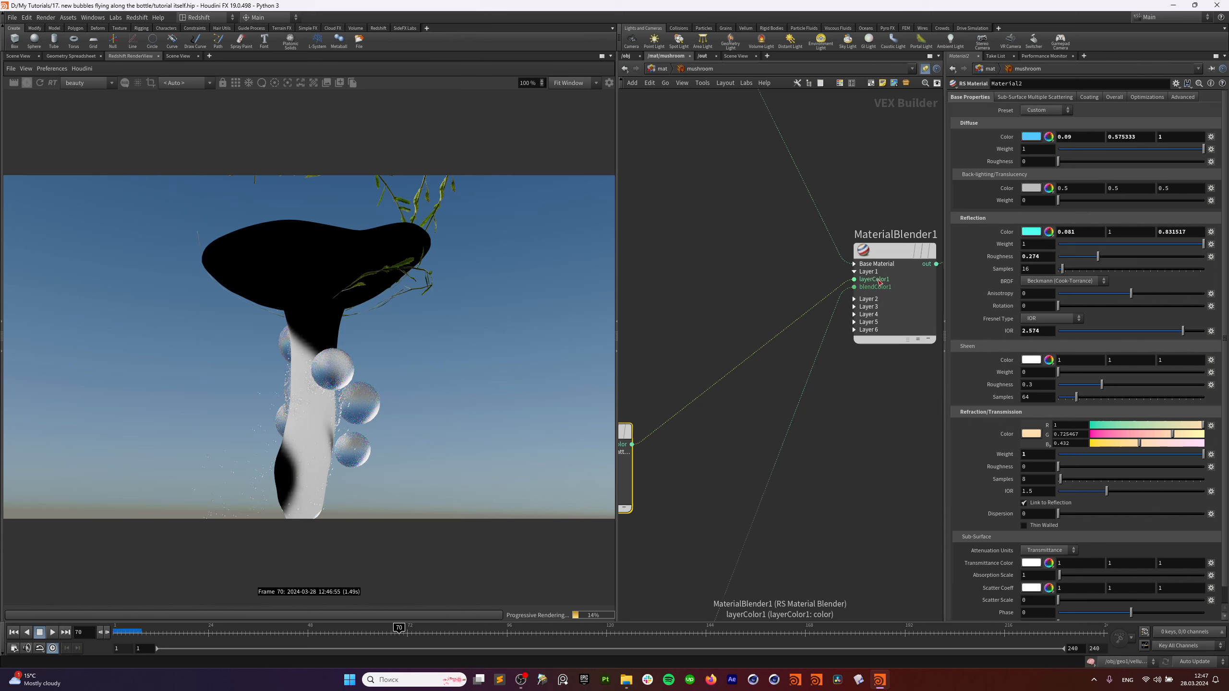
middle_click_drag(672, 357, 782, 330)
left_click_drag(761, 331, 708, 406)
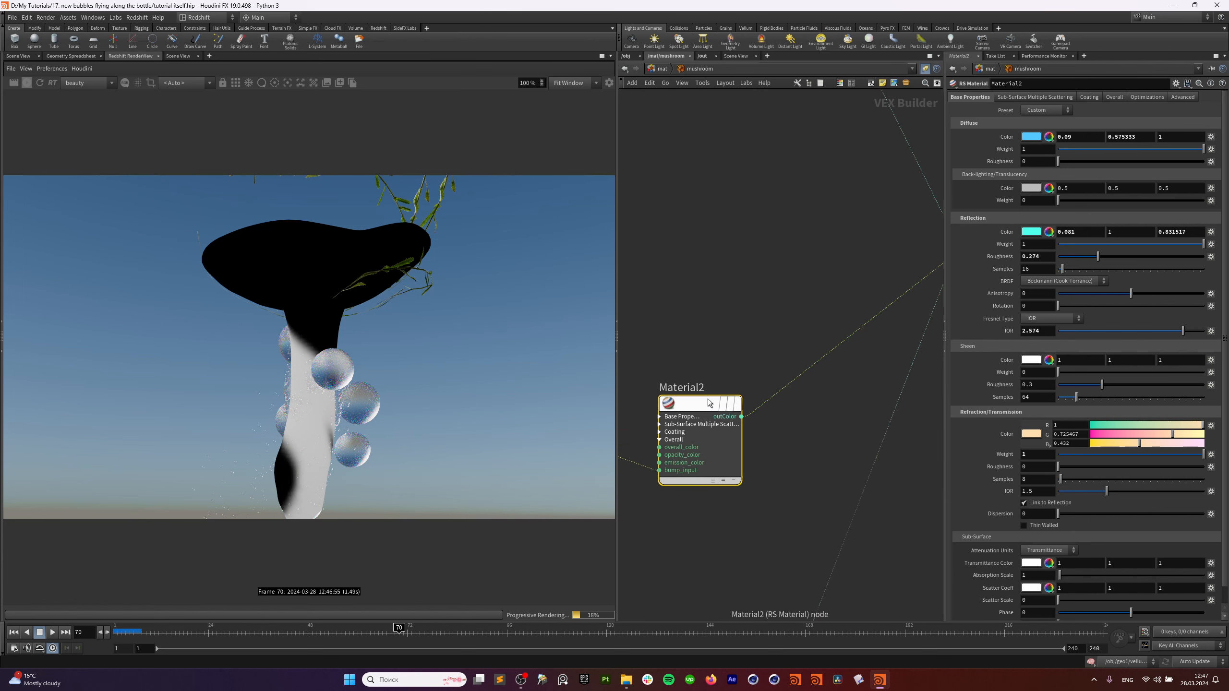
middle_click_drag(700, 499, 708, 272)
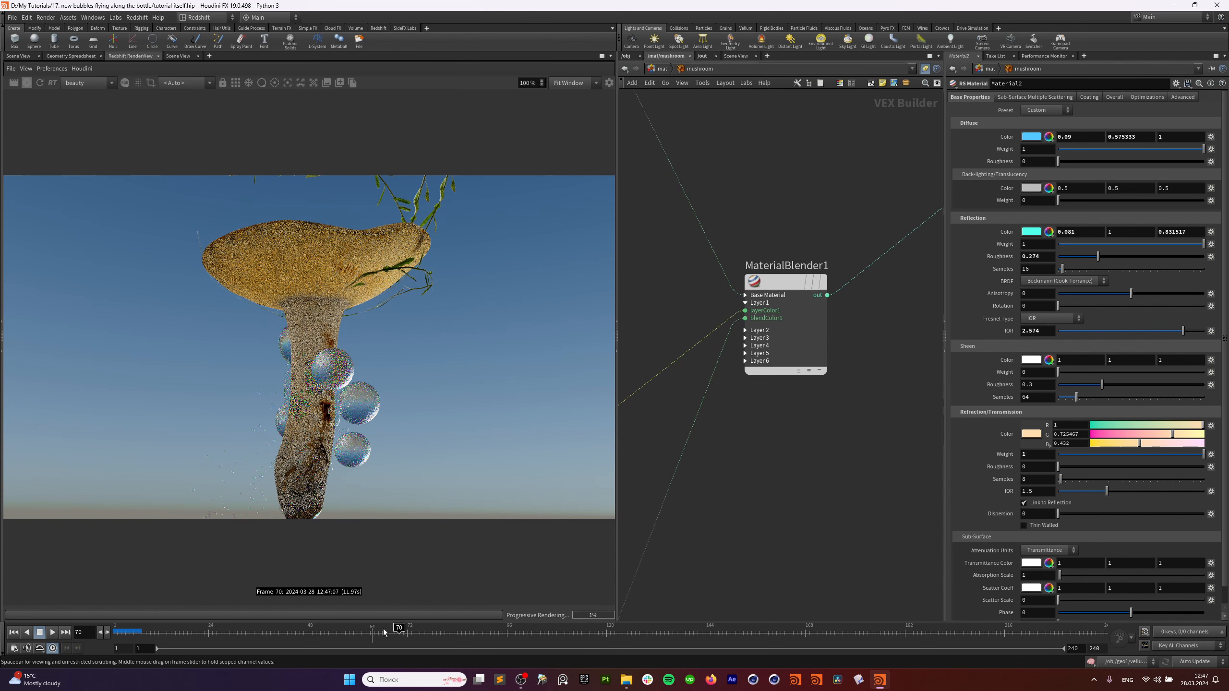
Move to frame 97, review Material1's network, then go up to /mat's material builders.
left_click_drag(400, 629, 510, 628)
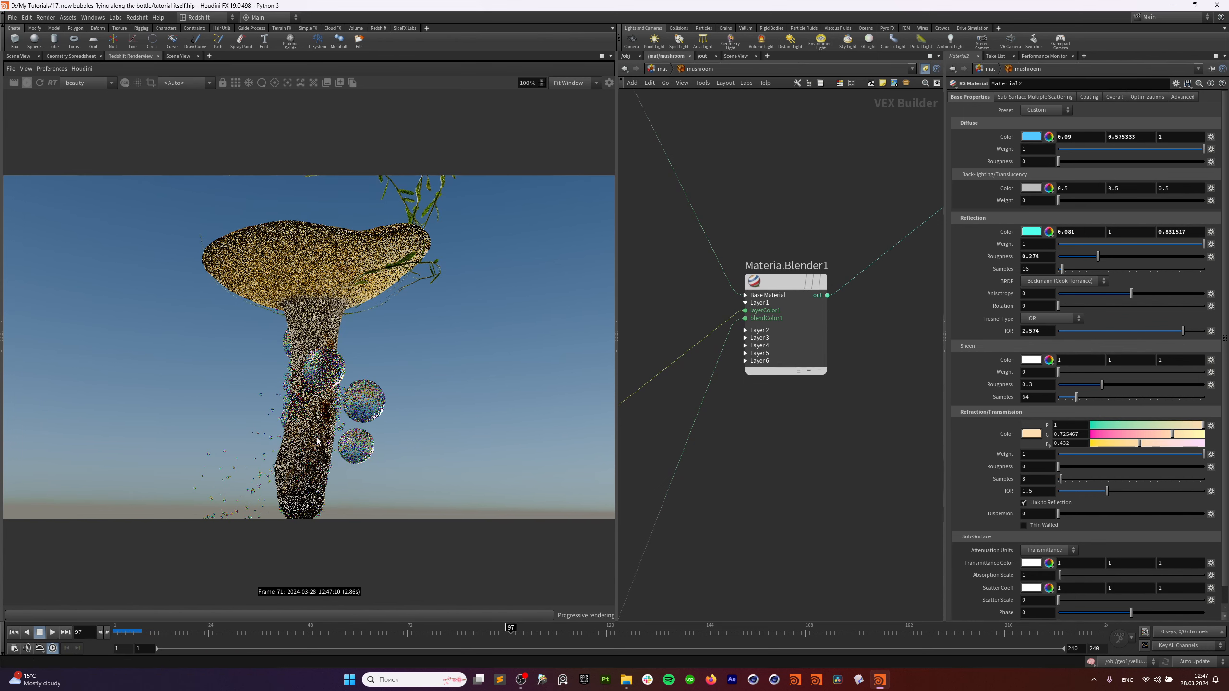
scroll(781, 415, "down", 5)
middle_click_drag(781, 416, 891, 401)
scroll(817, 371, "up", 1)
scroll(745, 408, "up", 1)
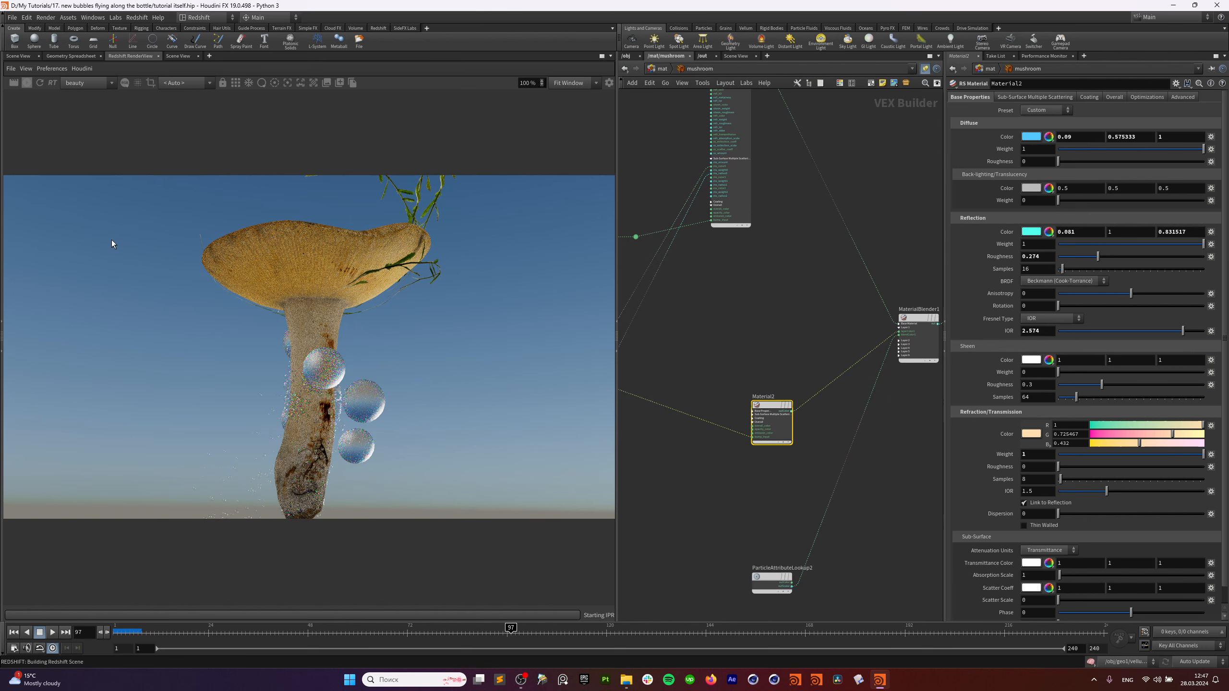
middle_click_drag(839, 278, 831, 409)
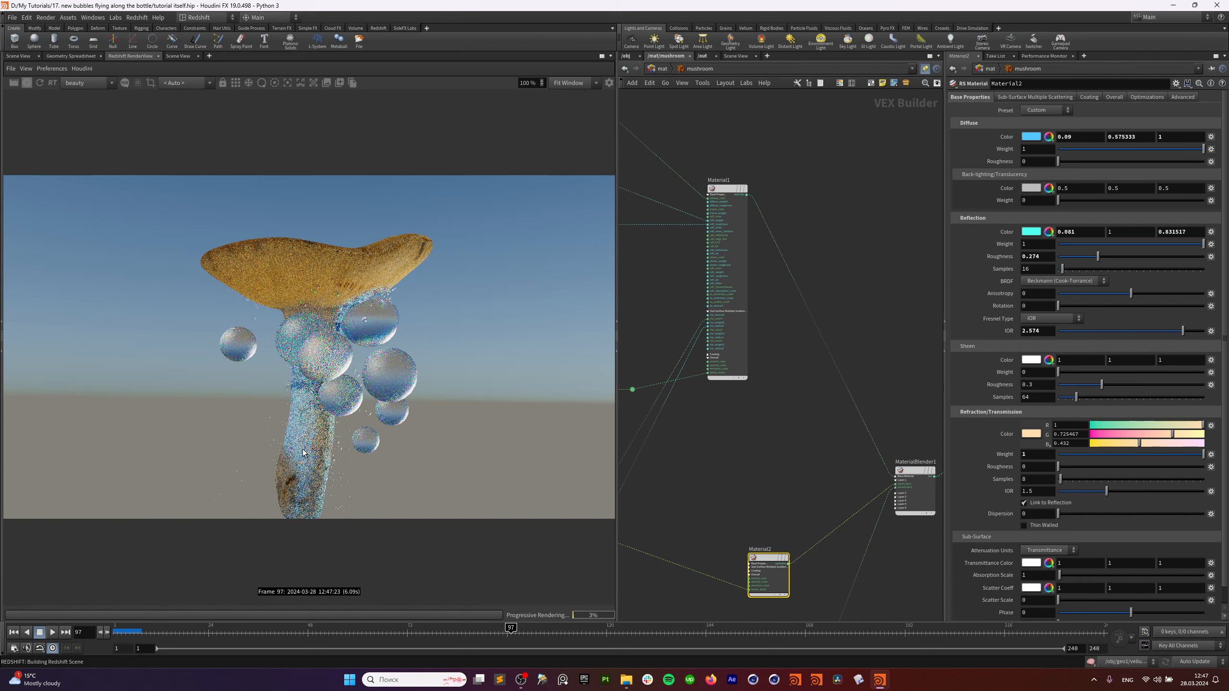
middle_click_drag(728, 430, 754, 225)
scroll(803, 340, "down", 2)
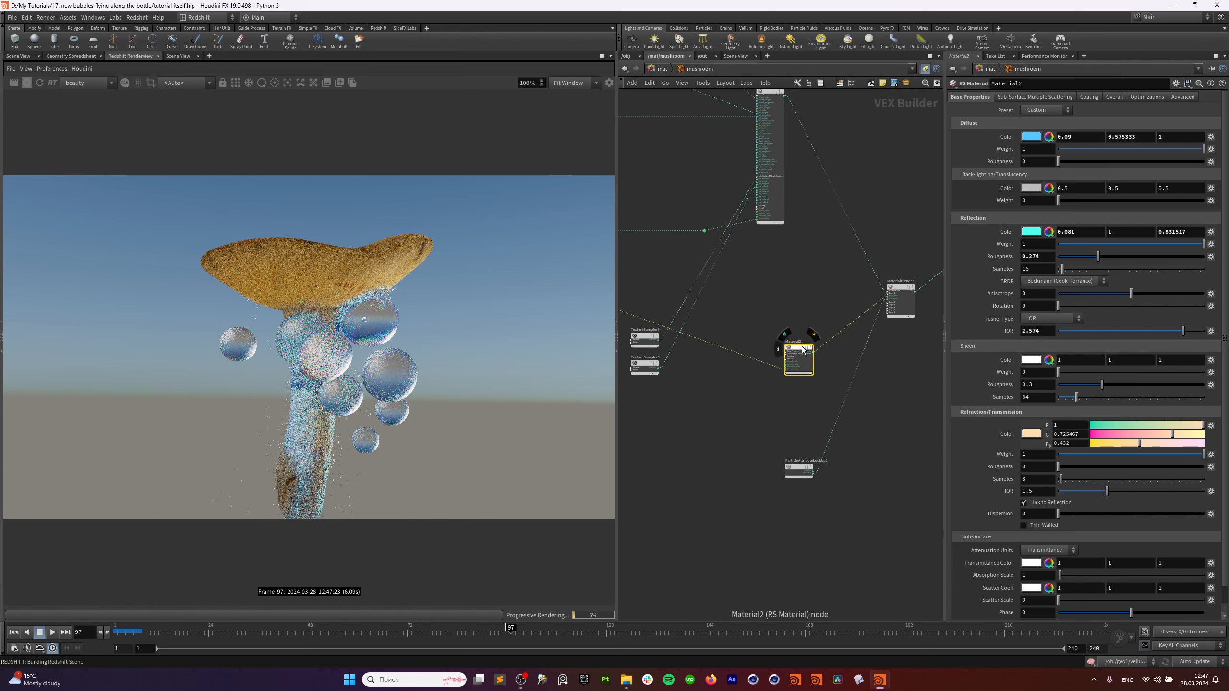
left_click(669, 68)
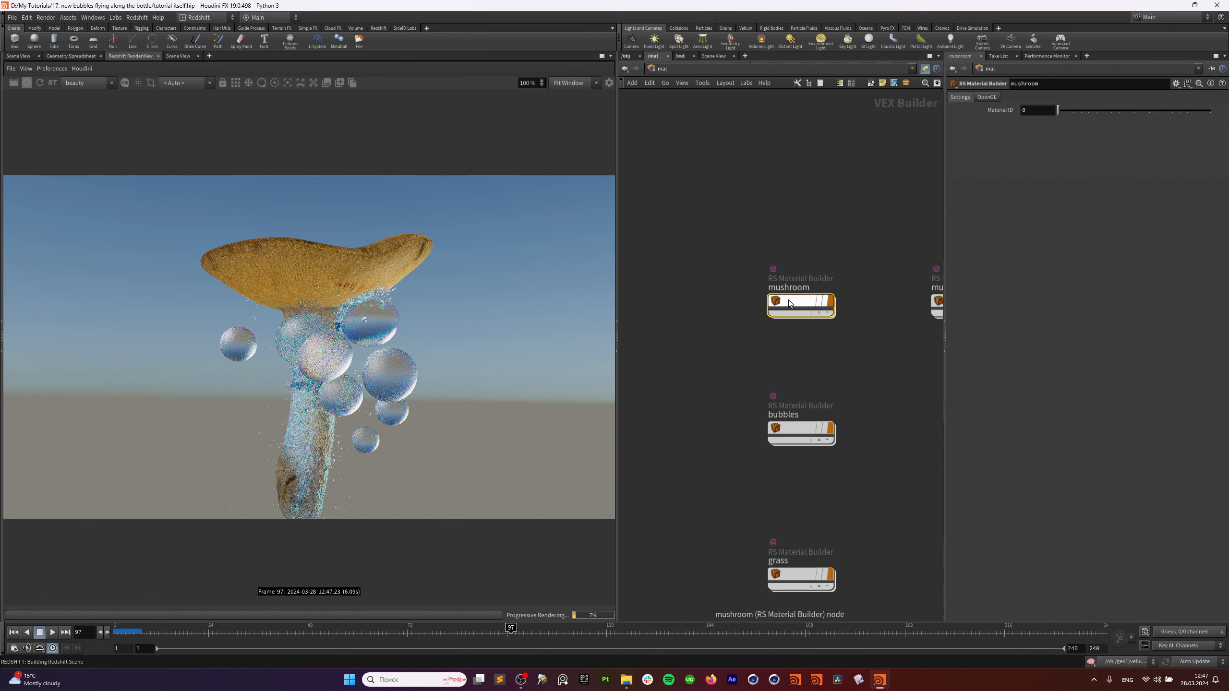
Advance the timeline to a later frame and refresh the Redshift render.
left_click_drag(540, 627, 951, 629)
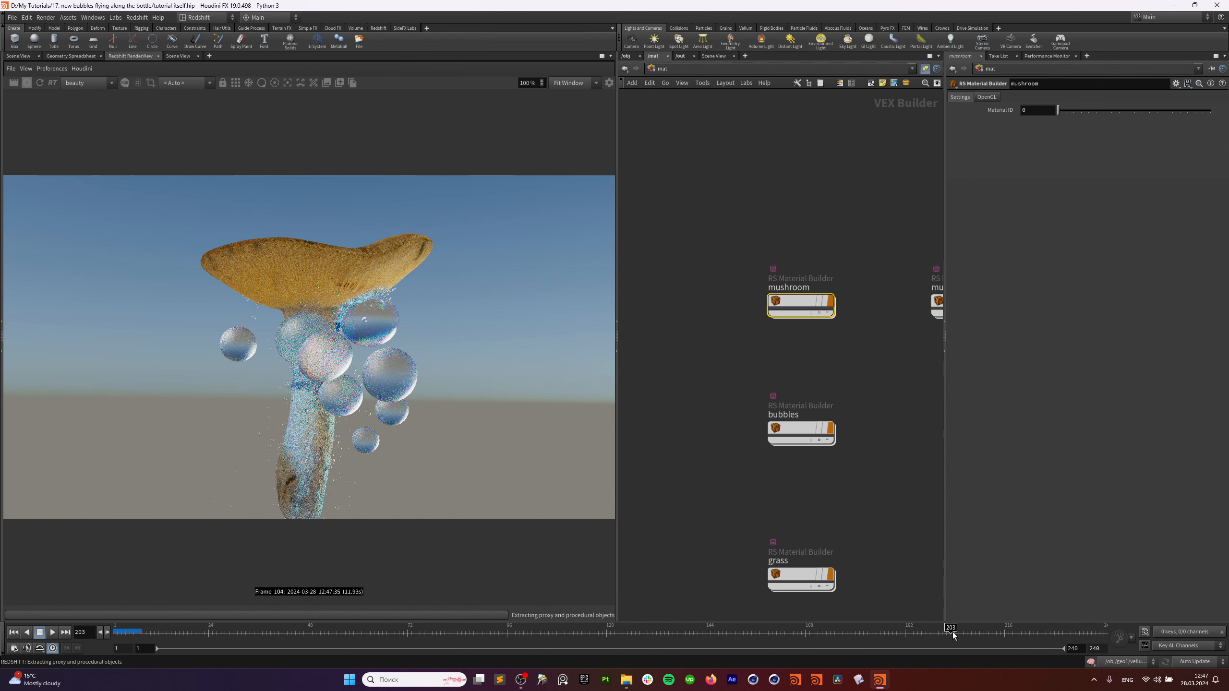
left_click(28, 85)
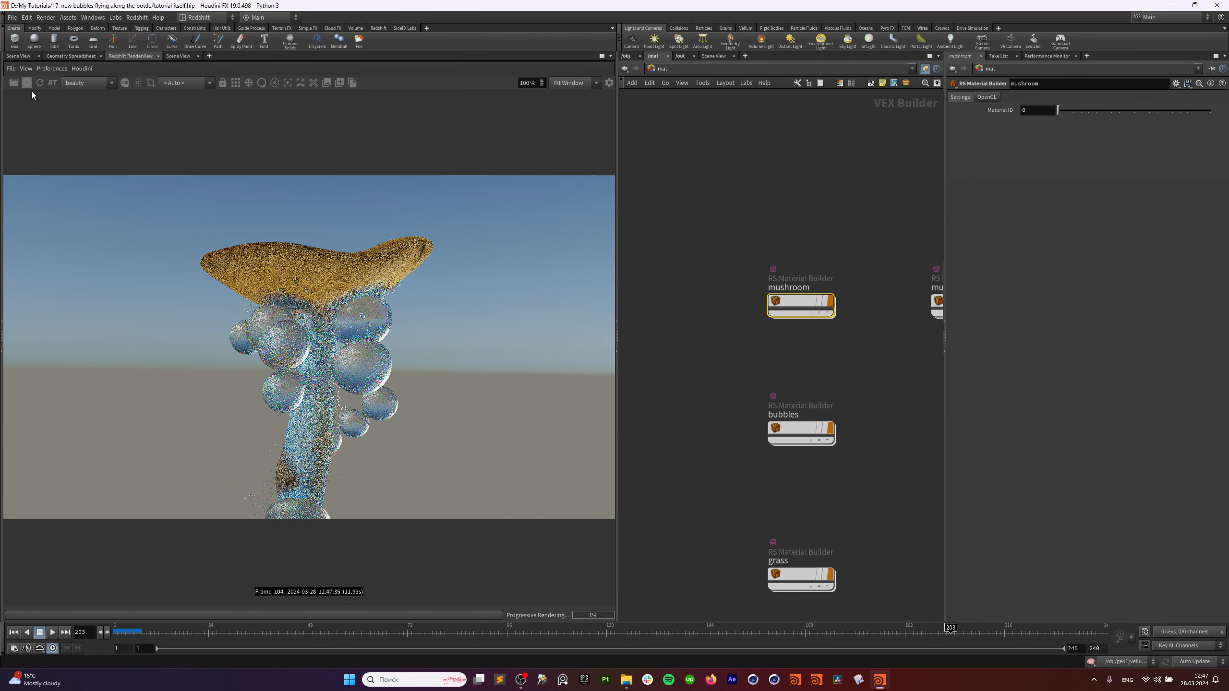
left_click(29, 85)
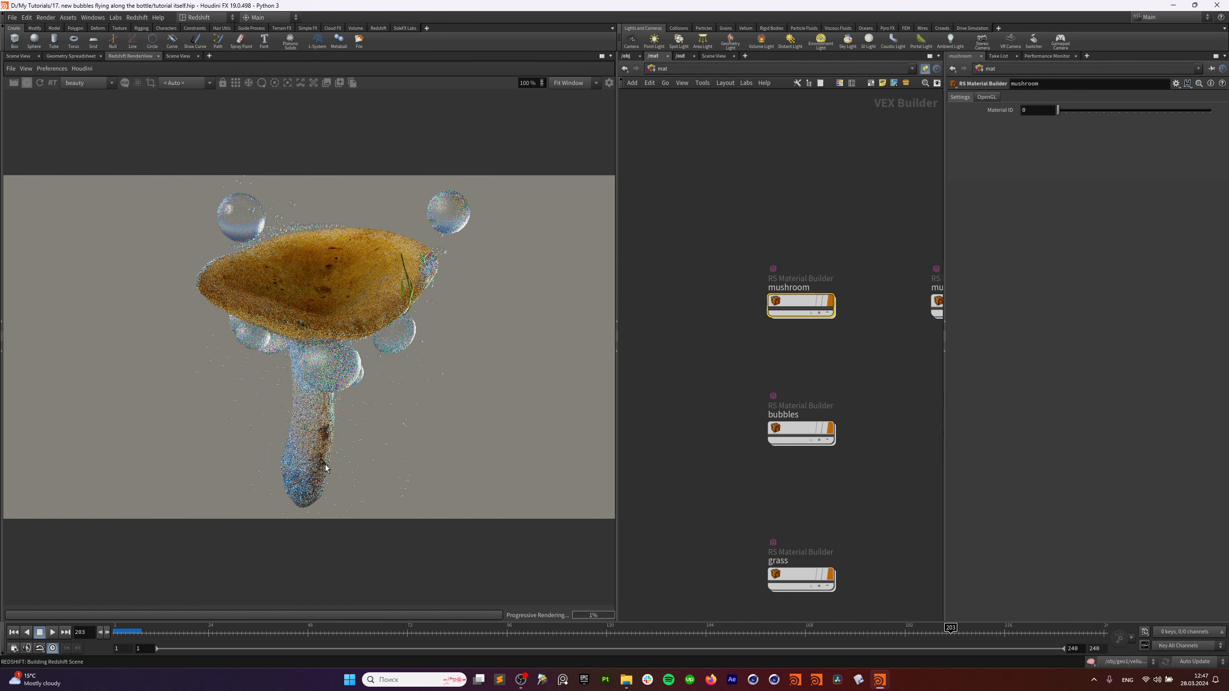
Dive into the bubbles material, inspect its ParticleAttributeLookup1, then return to /mat.
middle_click_drag(706, 509, 662, 442)
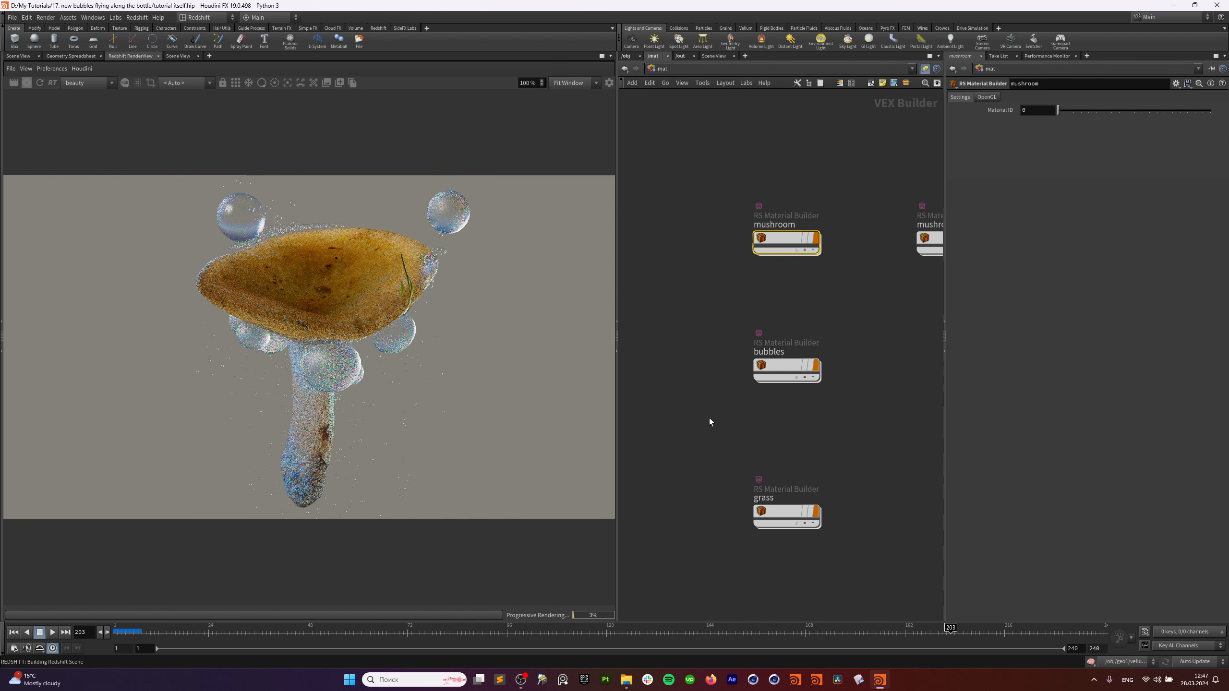
left_click(743, 362)
double_click(743, 362)
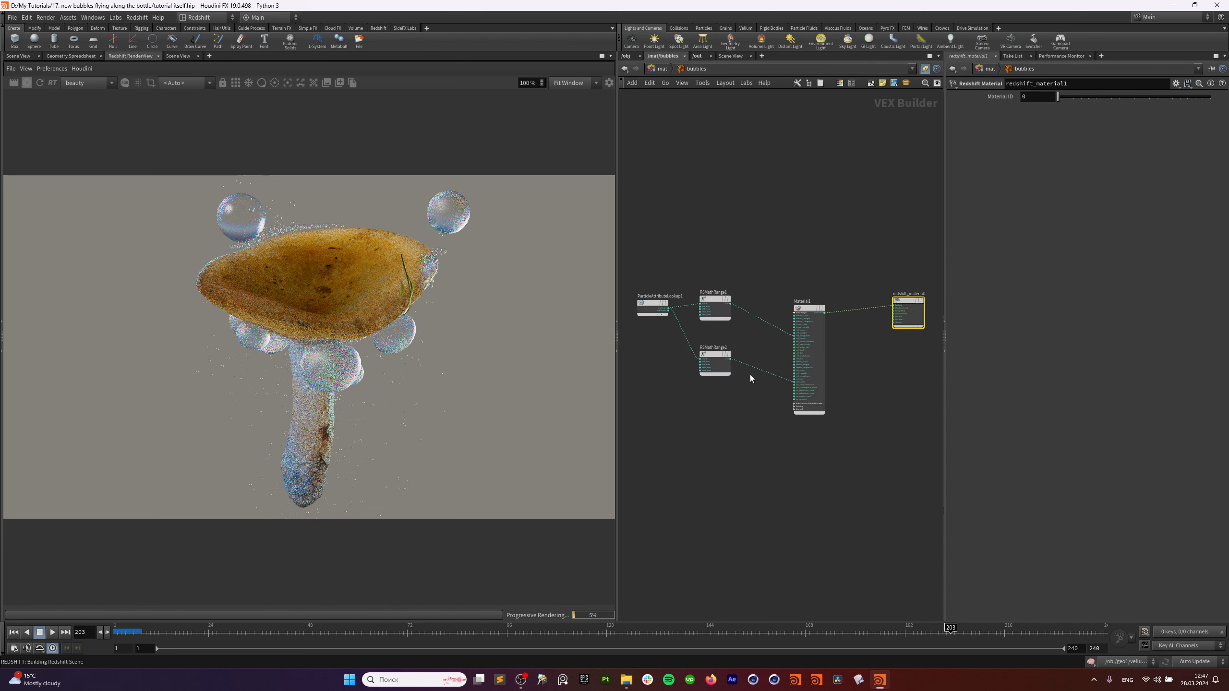
left_click(680, 322)
left_click(670, 70)
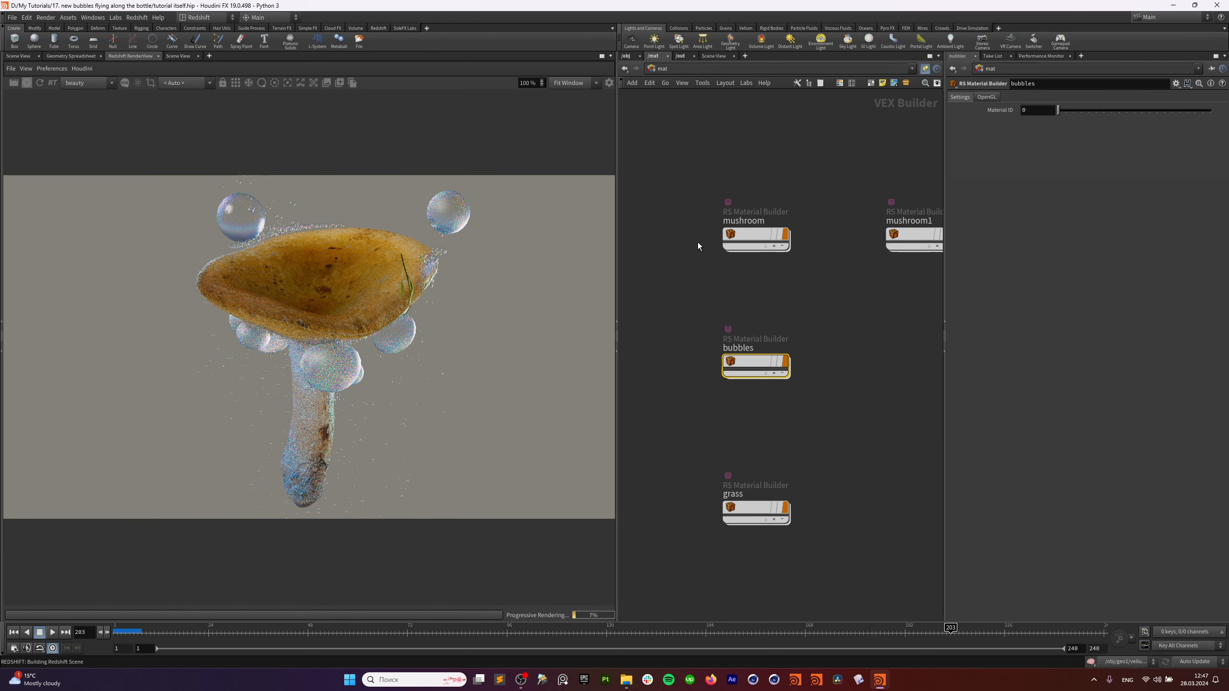
Inside the bubbles object, display object_merge1, attribdelete1 and normal1 in turn.
left_click(633, 68)
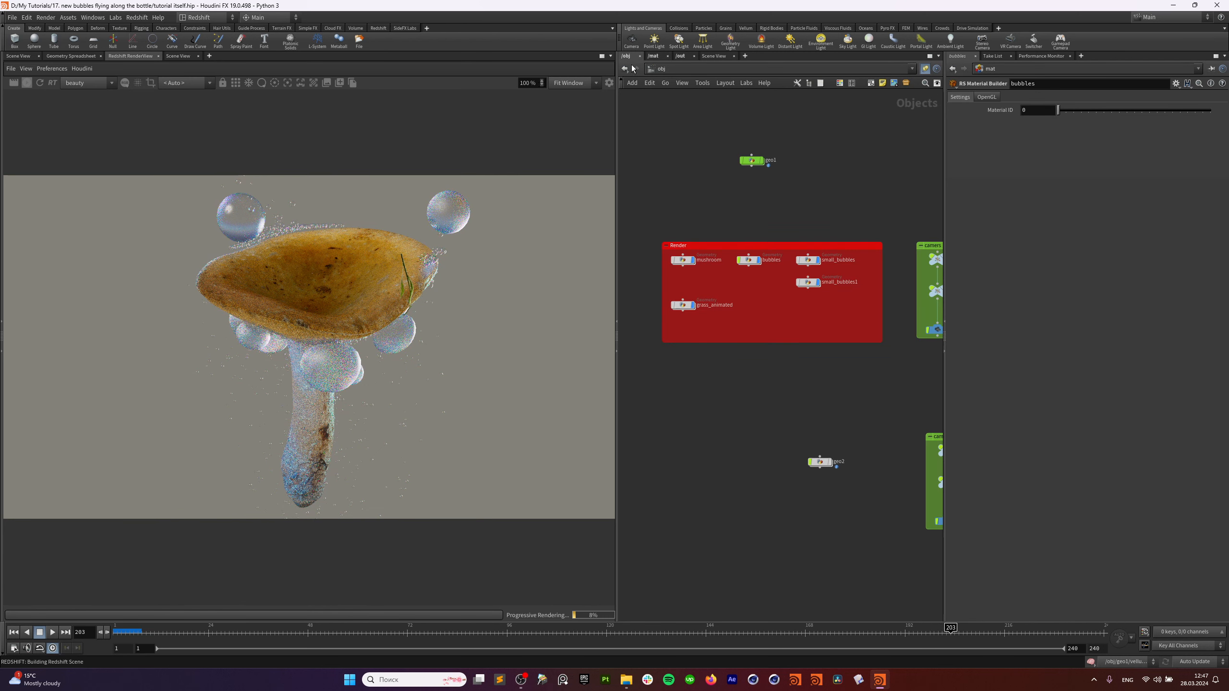
left_click(749, 260)
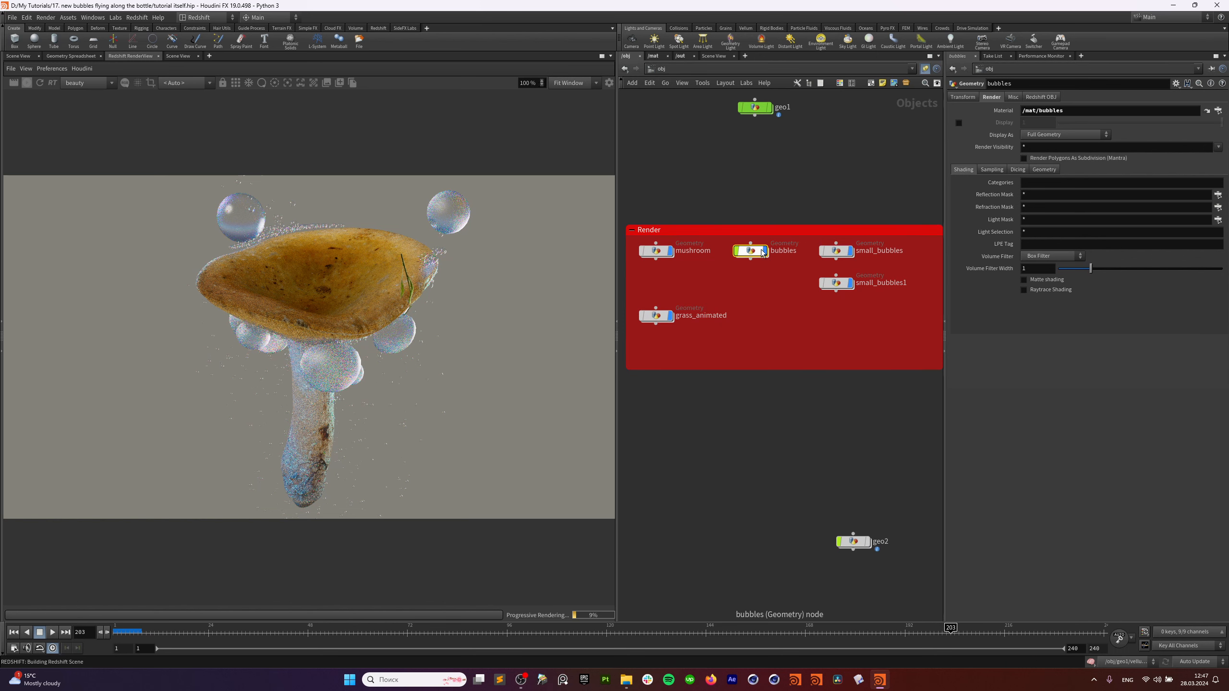
key("Return")
left_click(765, 278)
left_click(784, 278)
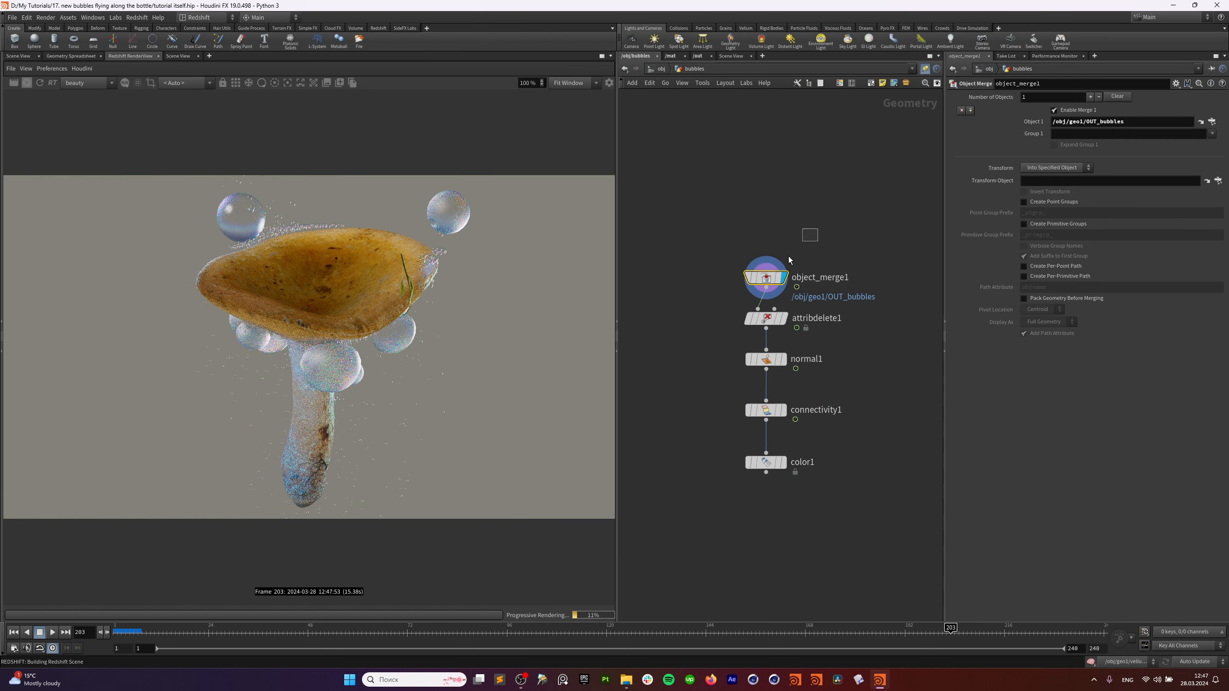
left_click(19, 57)
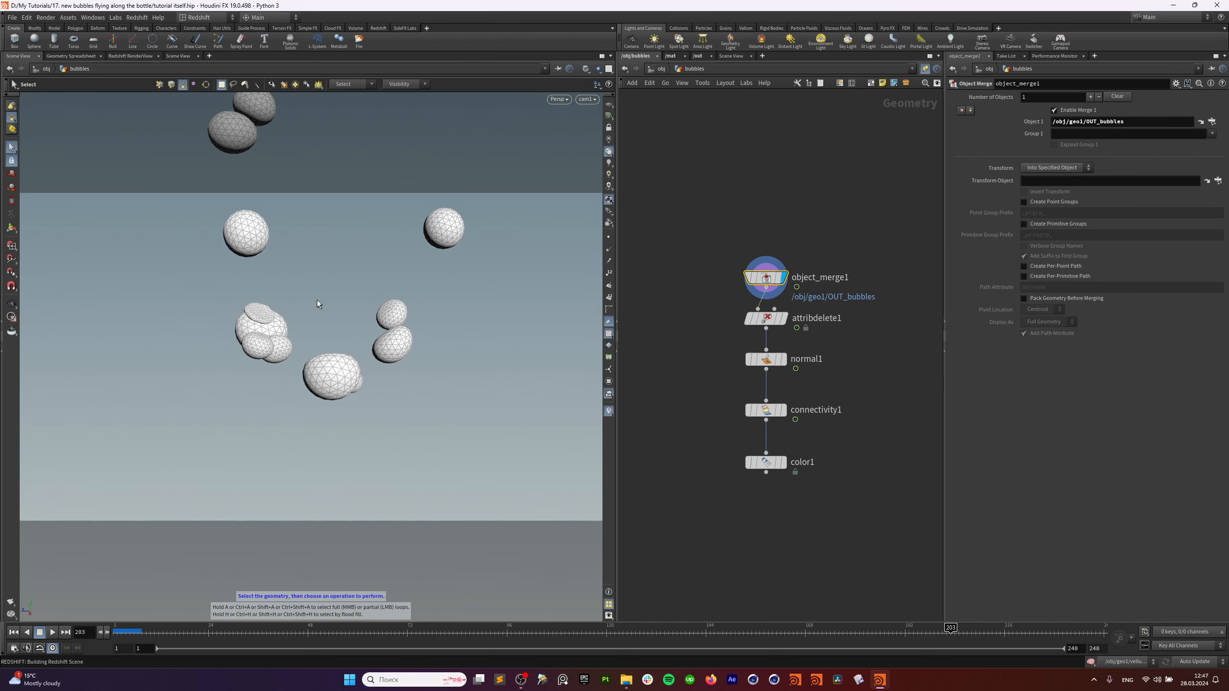
left_click(766, 319)
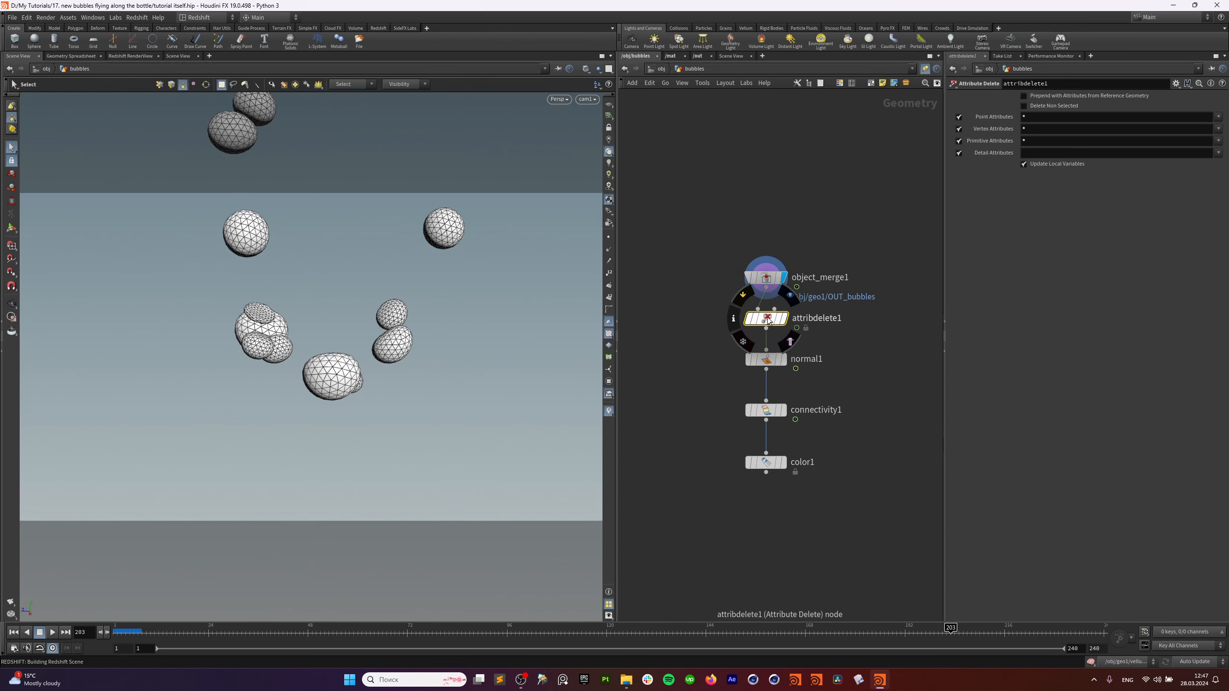
left_click(785, 320)
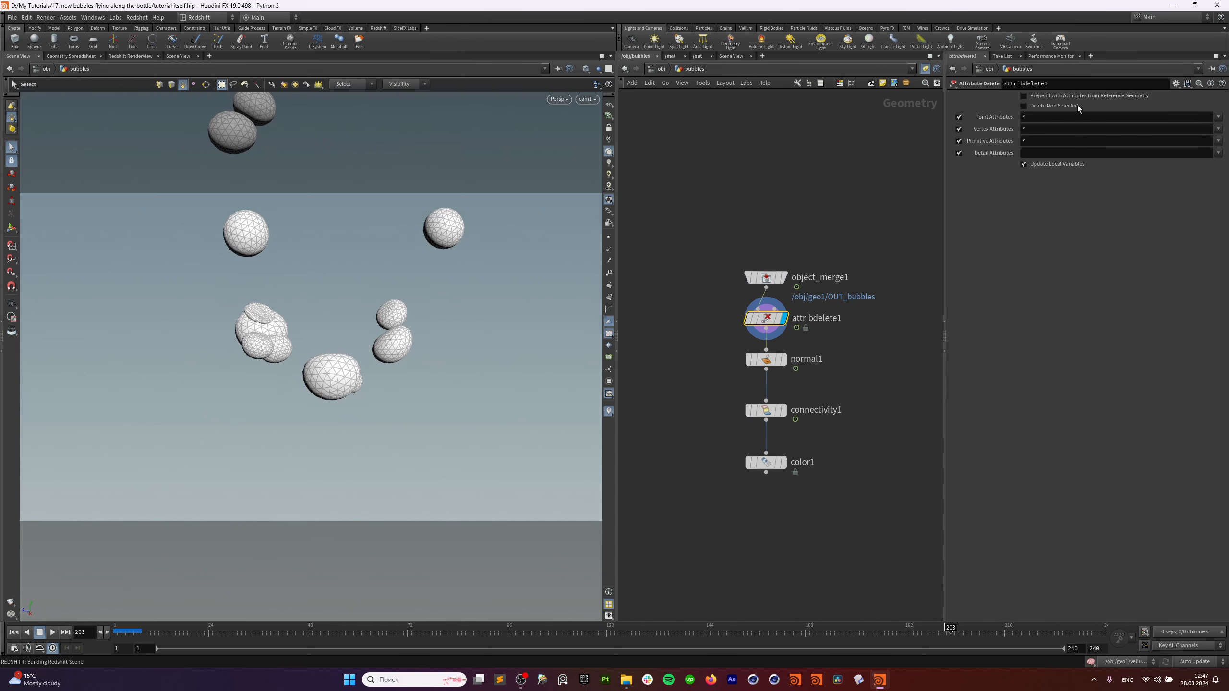
left_click(766, 360)
left_click(784, 359)
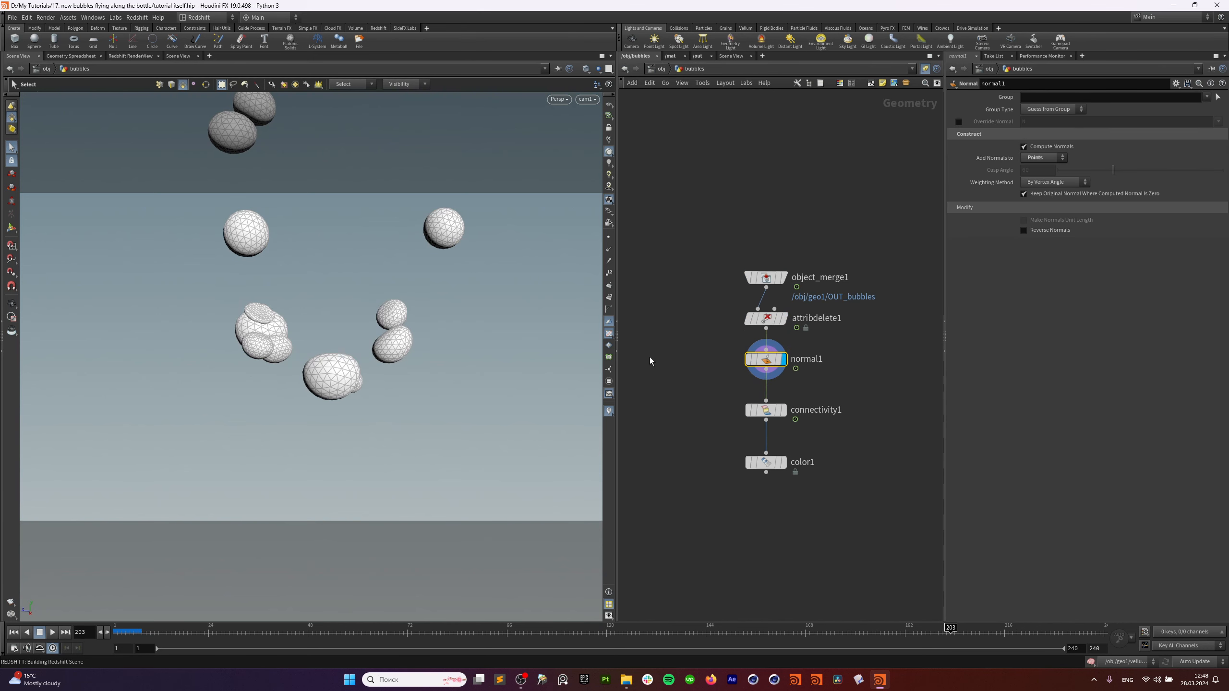
Display connectivity1 and color1 to colour bubbles randomly by class, then return to /obj.
middle_click_drag(874, 369, 873, 343)
left_click(755, 385)
left_click_drag(704, 363, 828, 401)
left_click(784, 384)
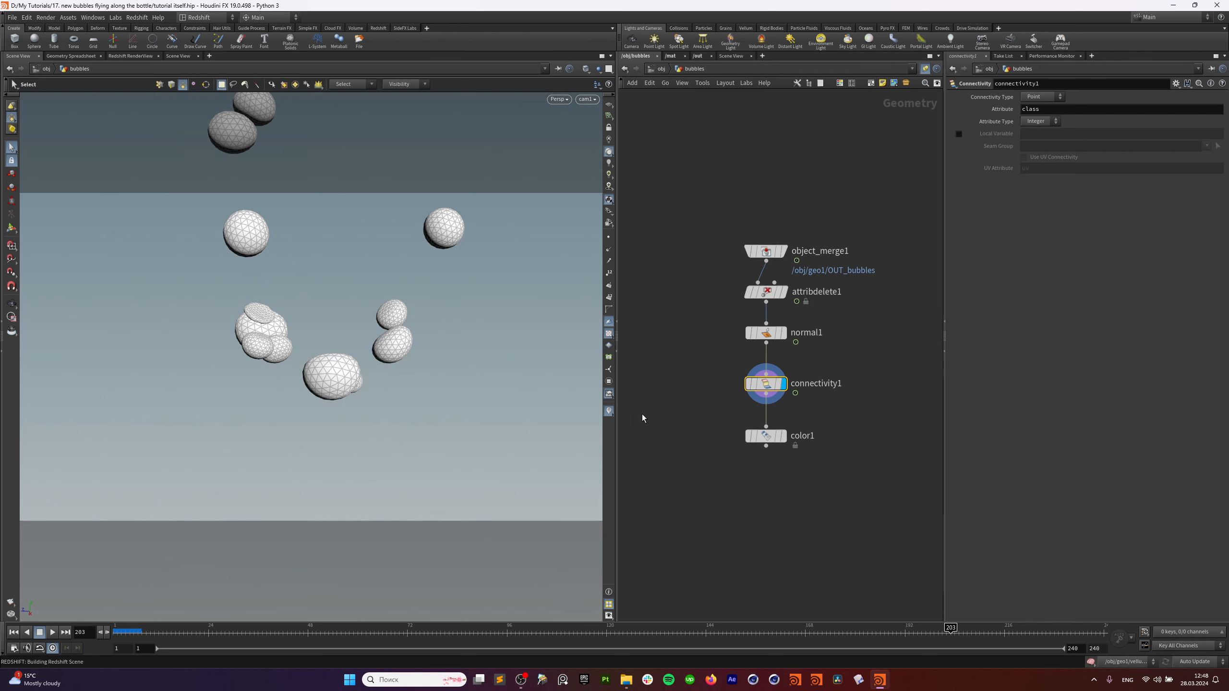
left_click(783, 437)
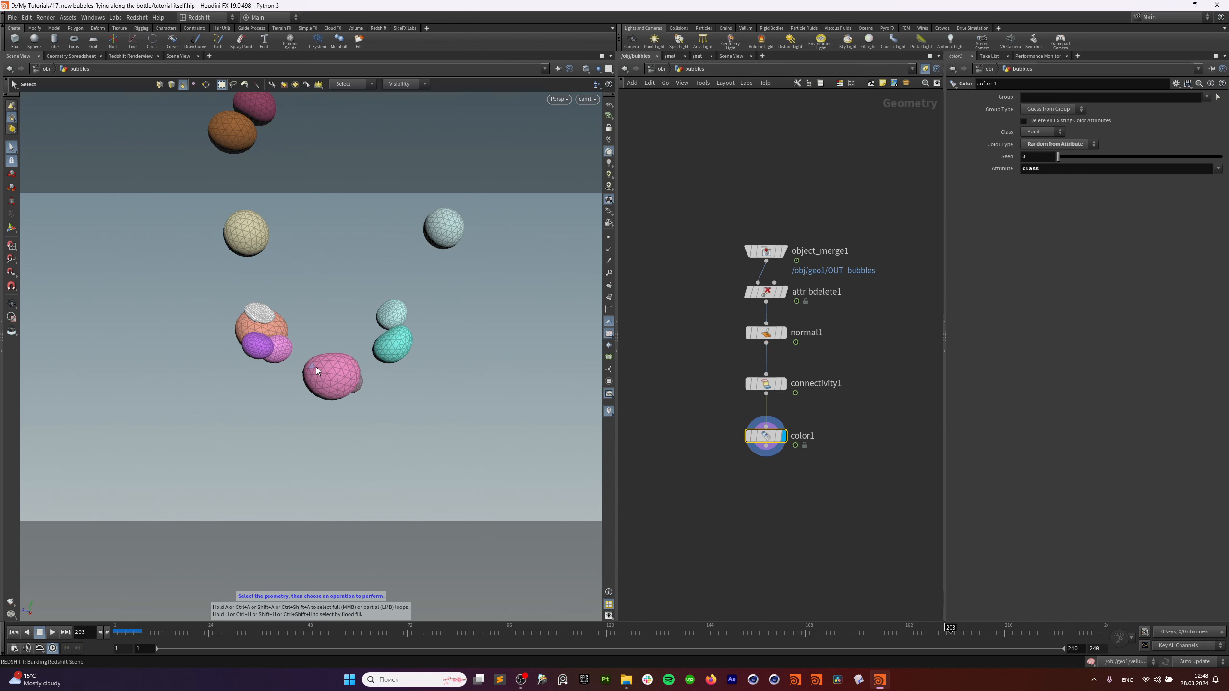
left_click_drag(717, 413, 789, 463)
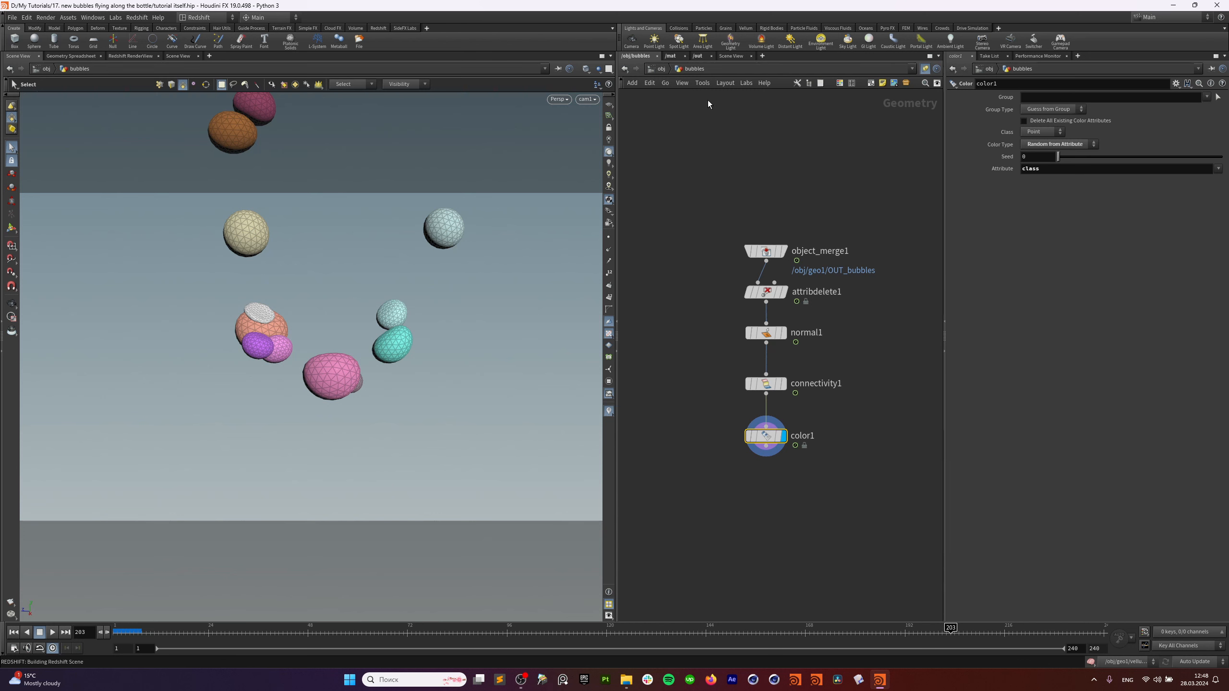
left_click(667, 70)
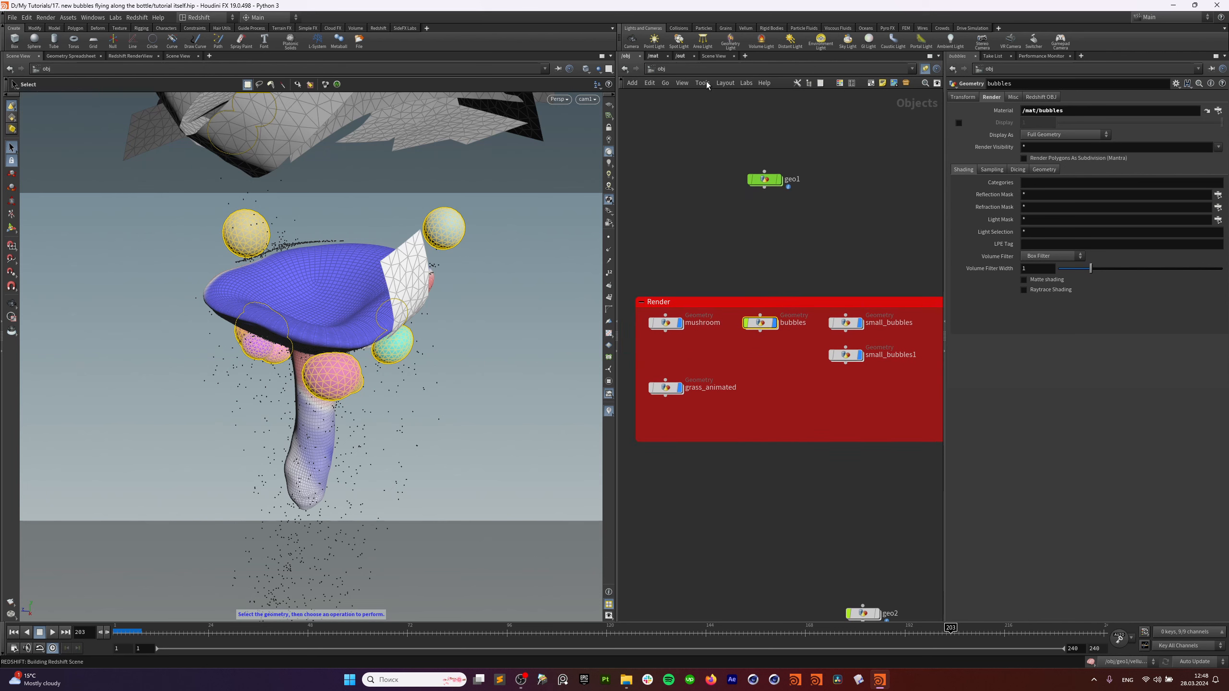
Enter the bubbles material in /mat and align ParticleAttributeLookup1 with RSMathRange1.
left_click(688, 57)
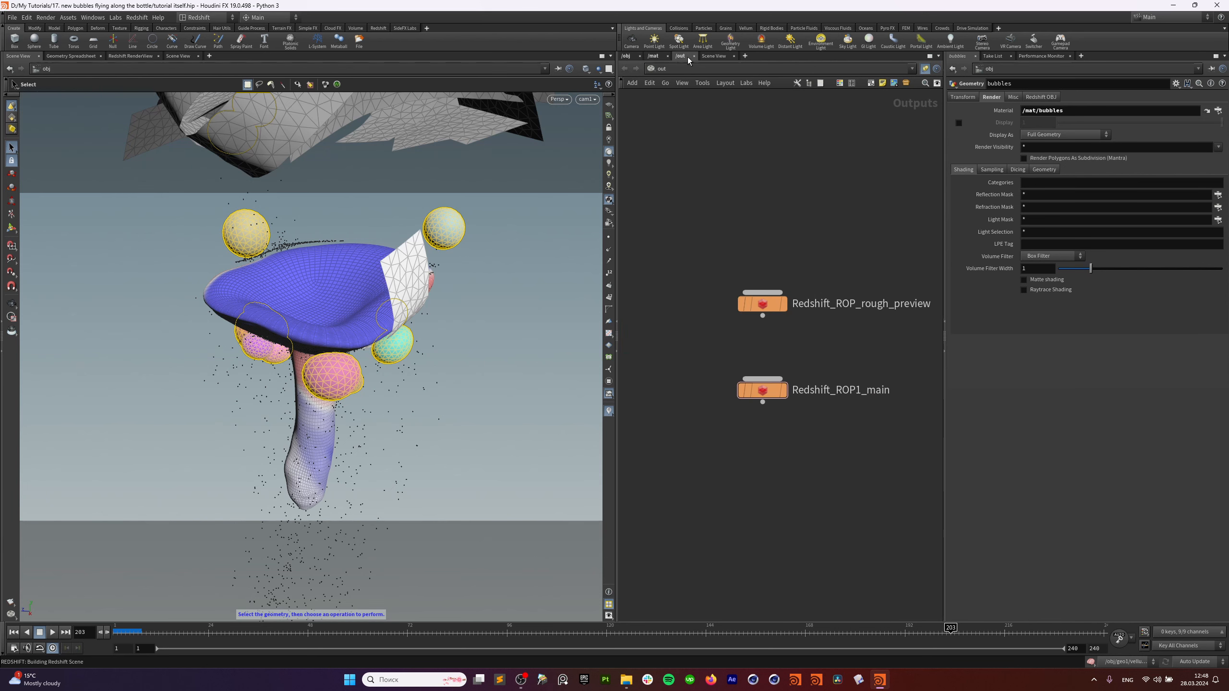
left_click(654, 56)
double_click(808, 314)
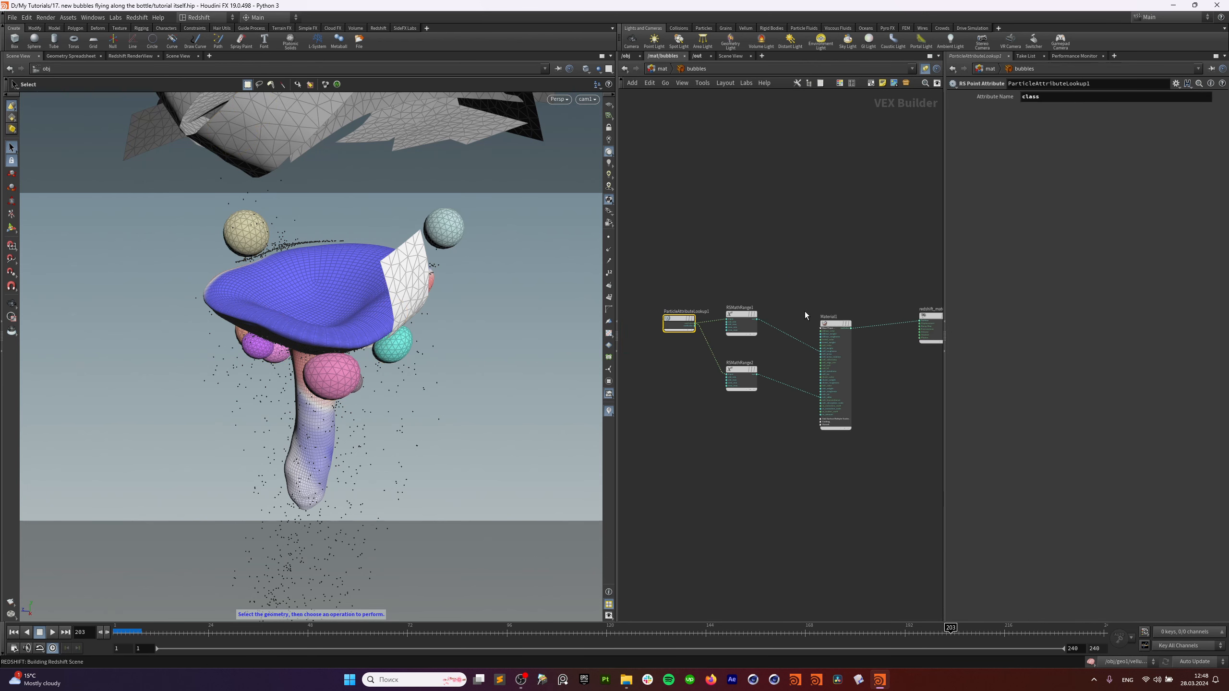
middle_click_drag(688, 274, 702, 266)
scroll(702, 267, "up", 3)
left_click_drag(695, 271, 695, 398)
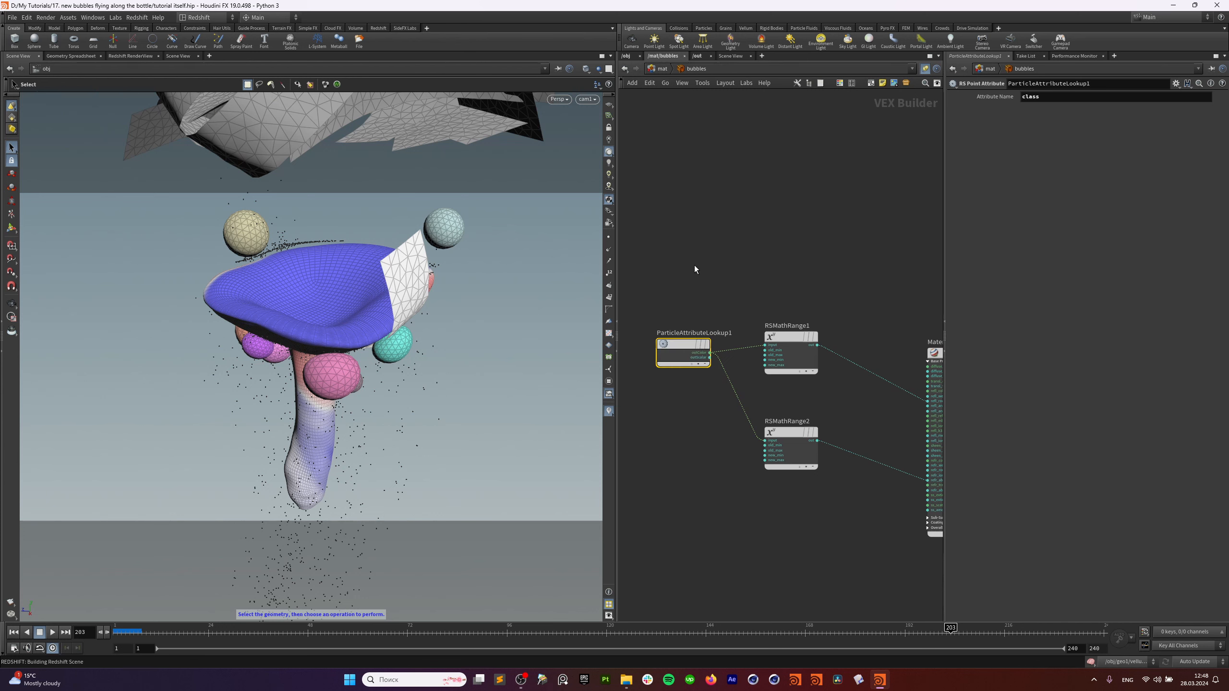
left_click_drag(690, 352, 678, 345)
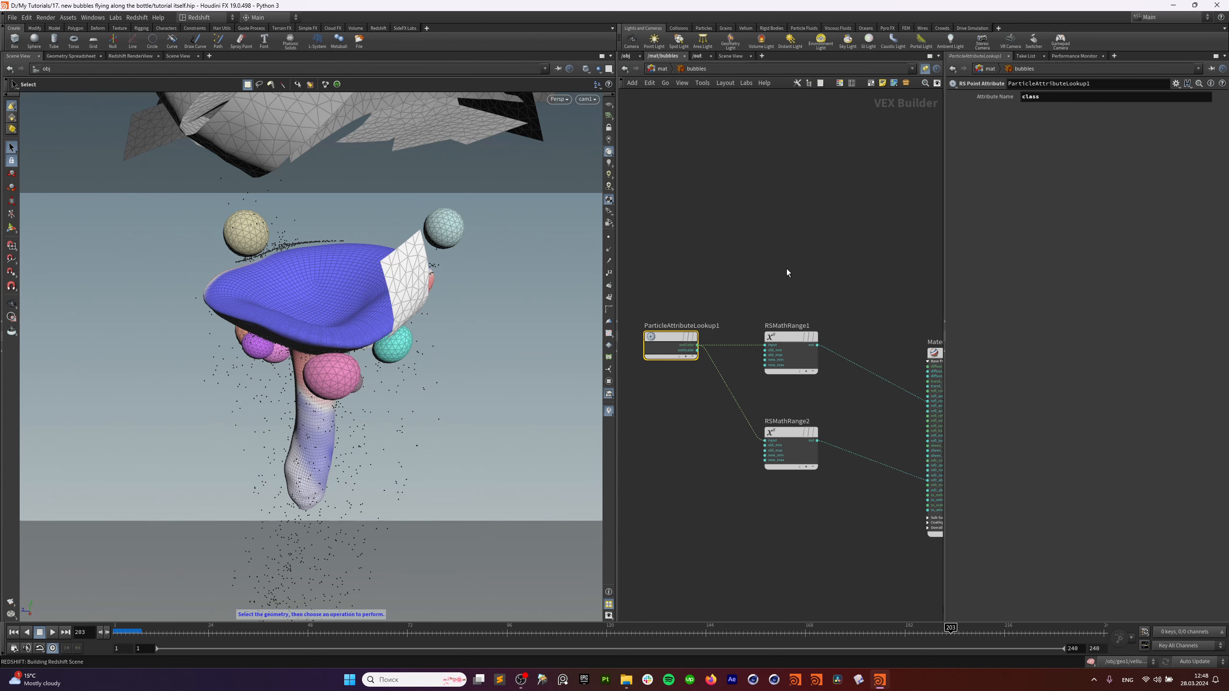
key("h")
Check RSMathRange1's New Range Min/Max of 0.35–0.55, then switch back to Redshift RenderView.
left_click(774, 333)
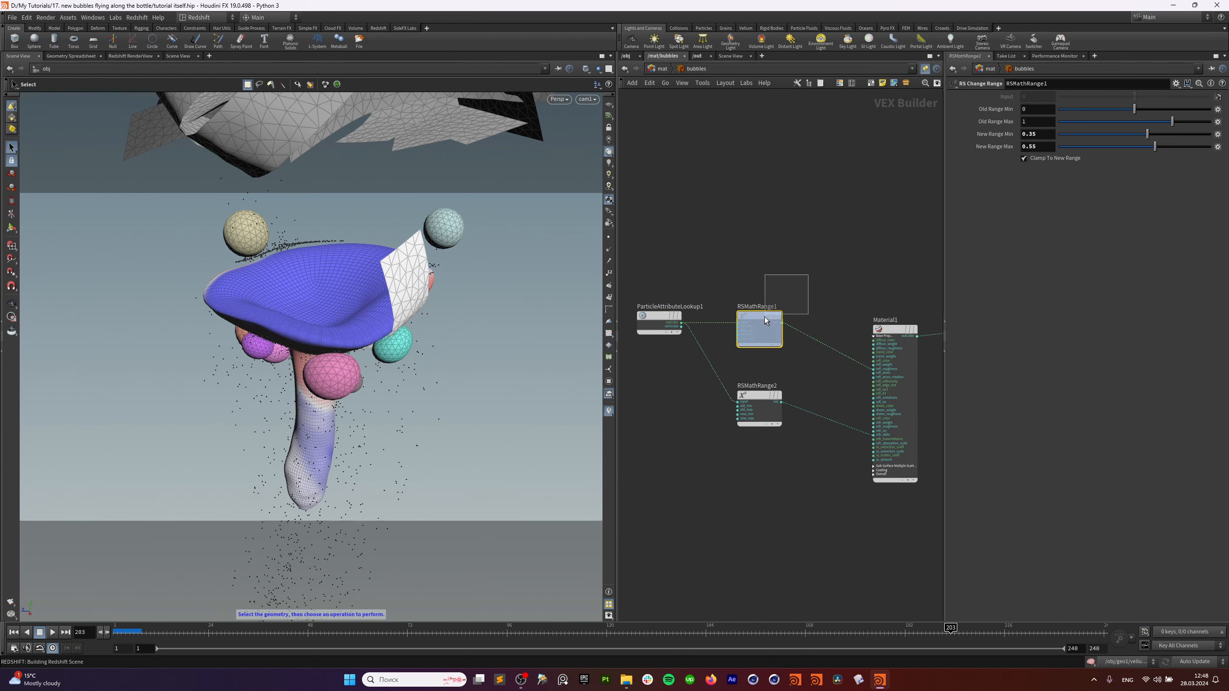
scroll(814, 282, "up", 2)
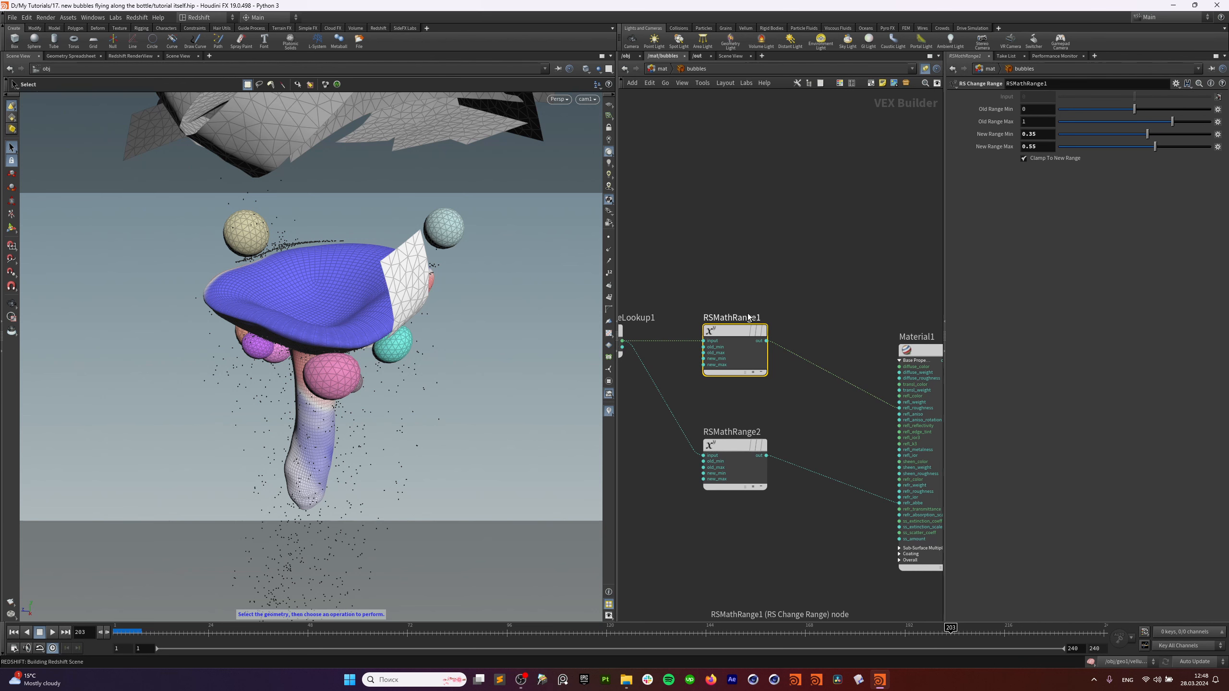
middle_click_drag(685, 268, 823, 249)
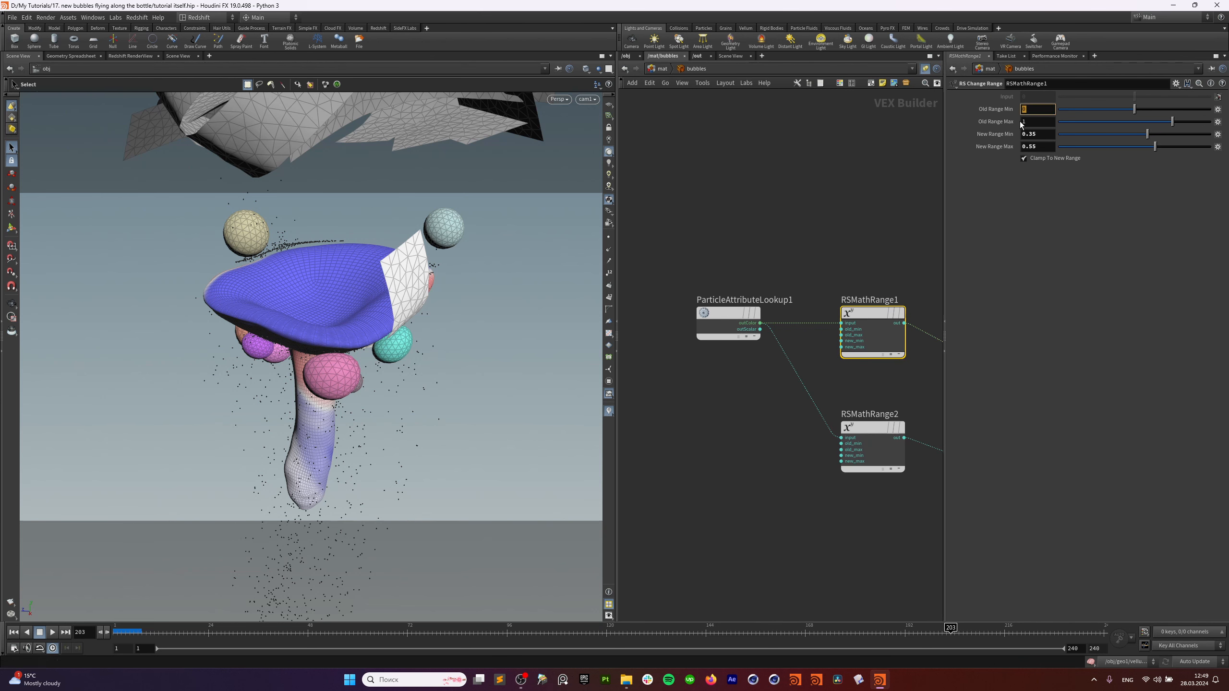
middle_click_drag(892, 233, 835, 216)
left_click(1046, 134)
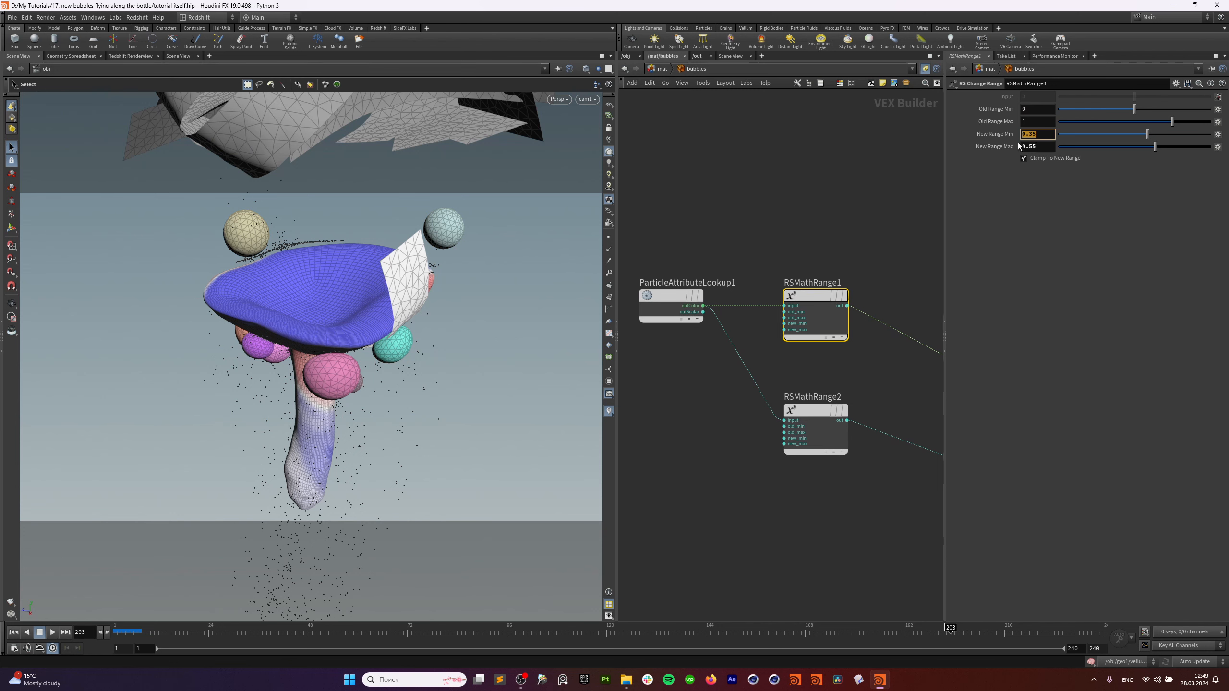
key("Tab")
left_click(140, 56)
middle_click_drag(927, 327, 828, 283)
scroll(865, 337, "up", 2)
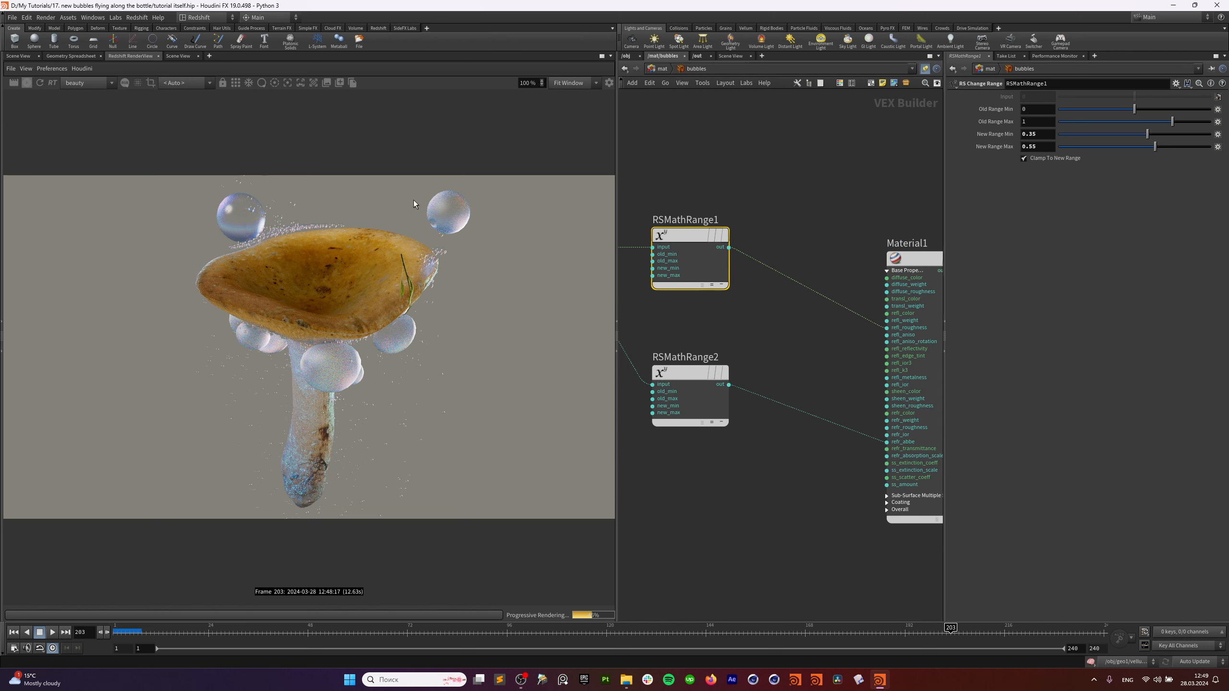
Show Material1's RS Material parameters in /mat/bubbles and select RSMathRange2.
middle_click_drag(764, 357, 819, 304)
left_click_drag(818, 297, 743, 362)
middle_click_drag(938, 324, 845, 336)
left_click(845, 333)
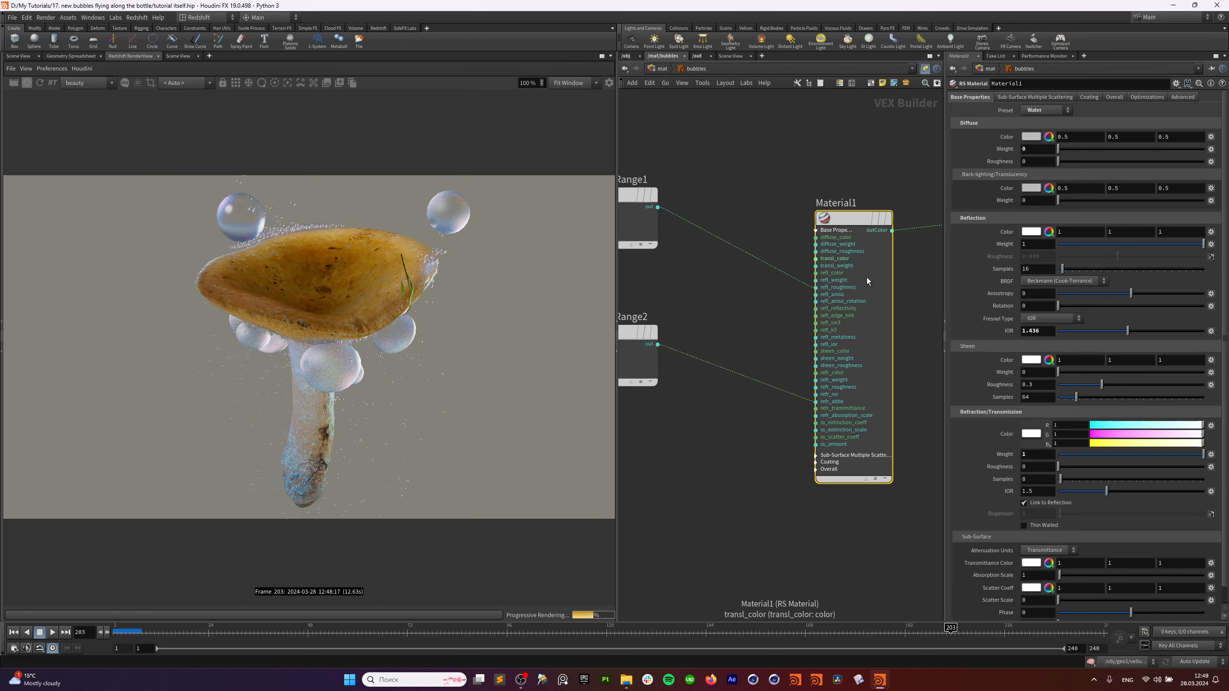
scroll(996, 456, "down", 1)
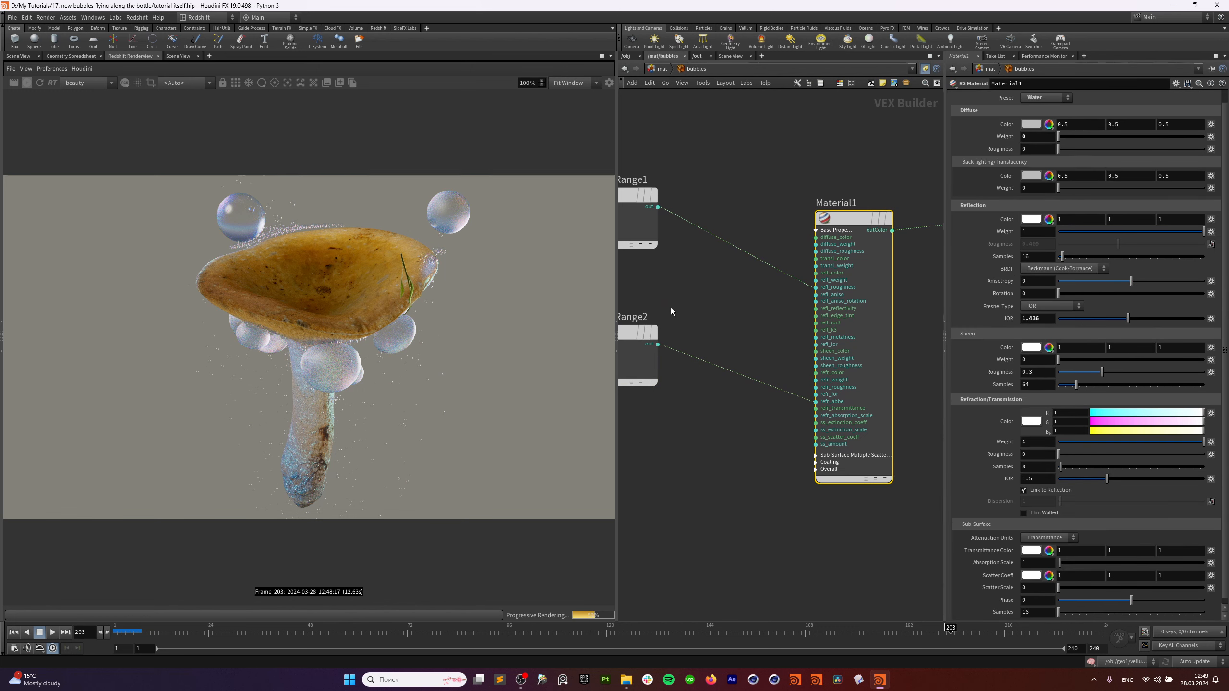
left_click_drag(675, 291, 625, 347)
middle_click_drag(685, 418, 789, 405)
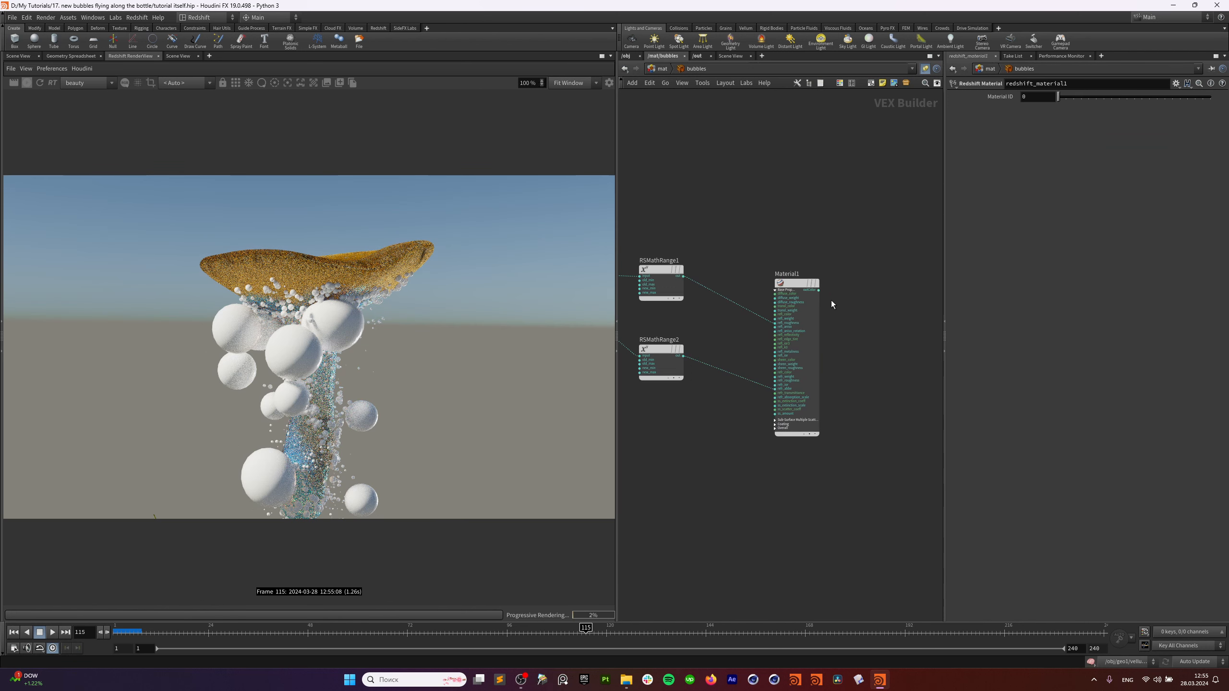
Wire Material1's outColor into redshift_material1.
left_click(819, 291)
middle_click_drag(922, 290, 812, 307)
left_click(866, 298)
middle_click_drag(816, 261, 919, 264)
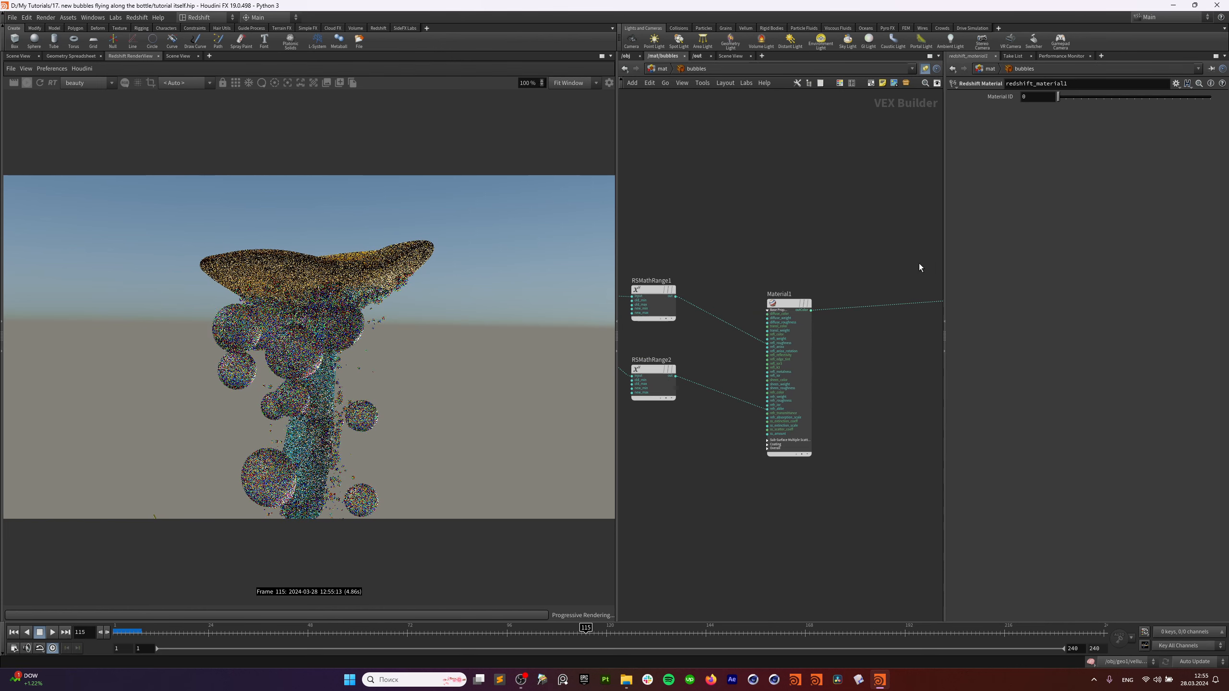
Back in the materials list, reposition the grass and mushroom1 material nodes.
left_click(662, 68)
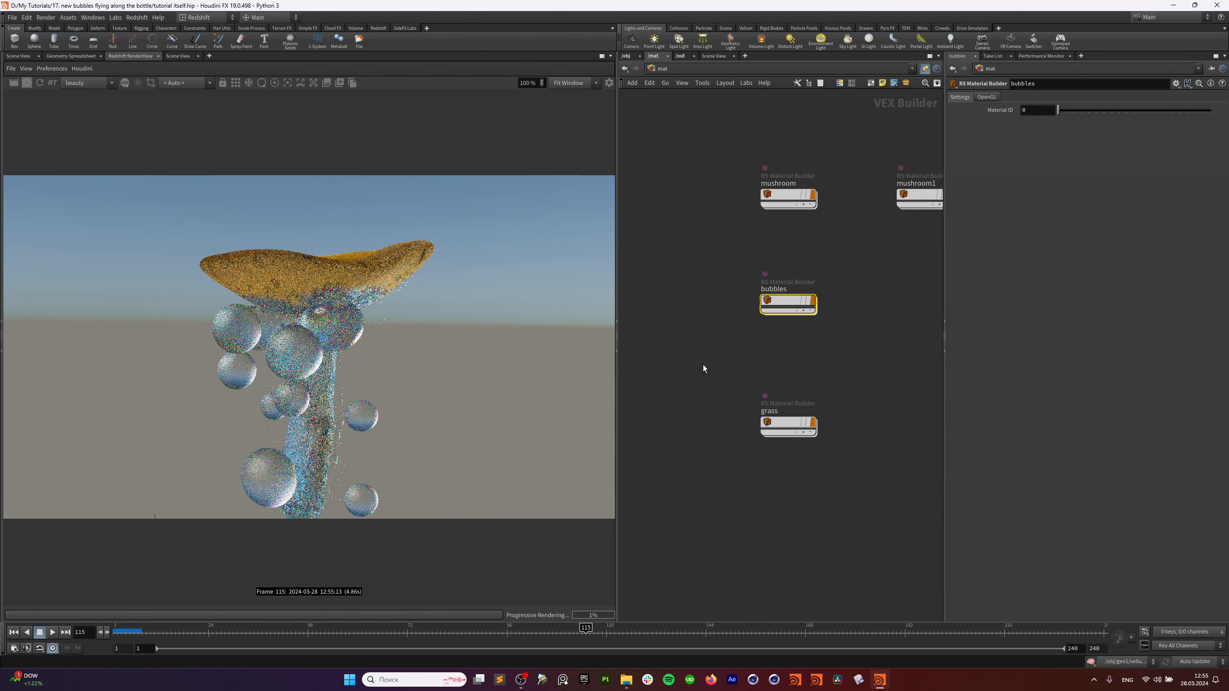
left_click(790, 426)
left_click_drag(789, 424, 782, 414)
middle_click_drag(872, 353, 822, 369)
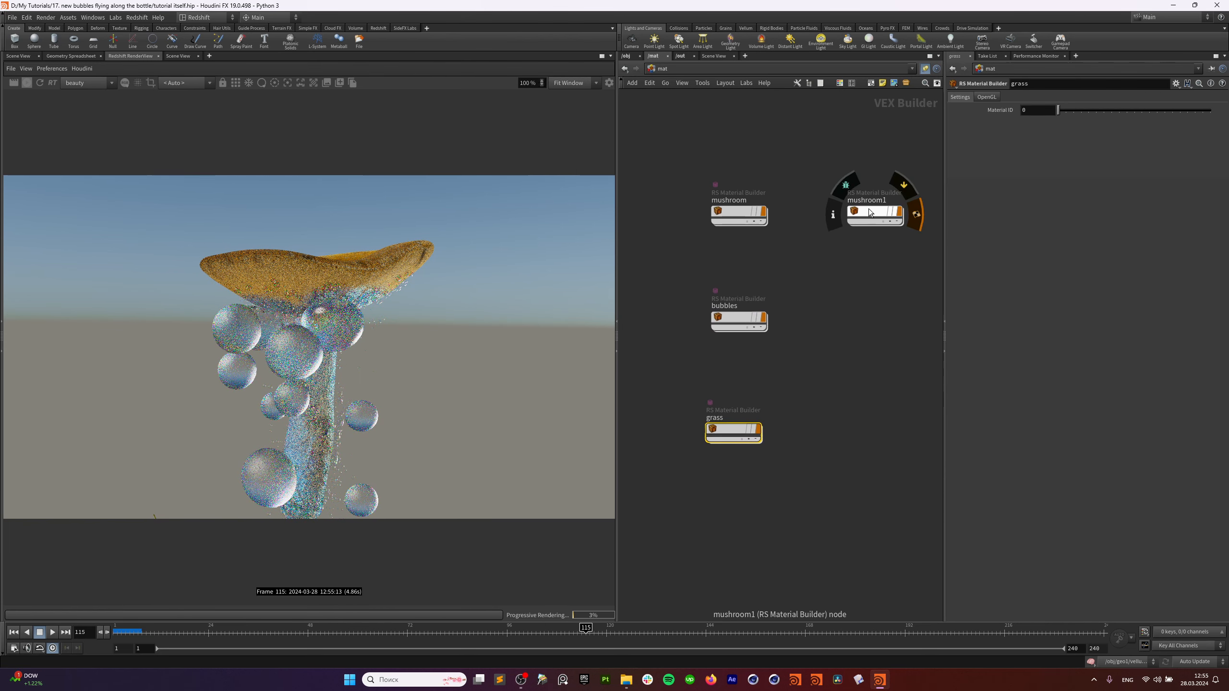
left_click_drag(875, 213, 889, 213)
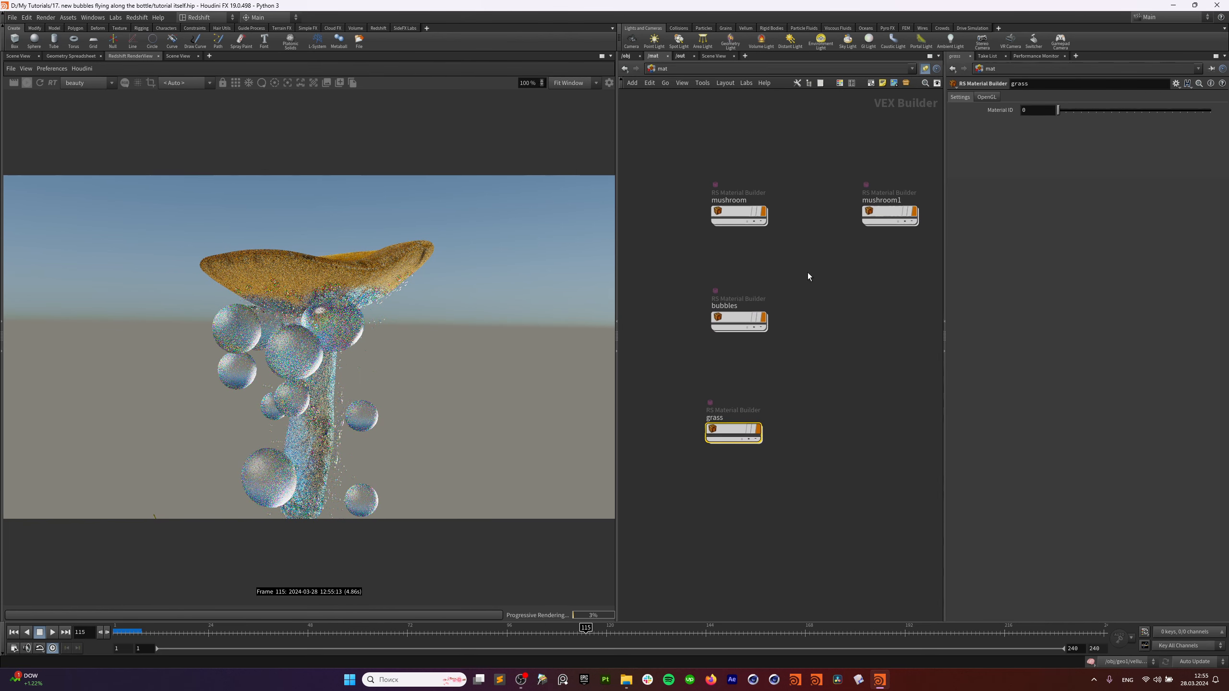
Inside the grass material network, bring Sprite1, redshift_material1 and Material1 into view and select Material1.
double_click(733, 432)
middle_click_drag(741, 430, 727, 444)
scroll(811, 391, "up", 4)
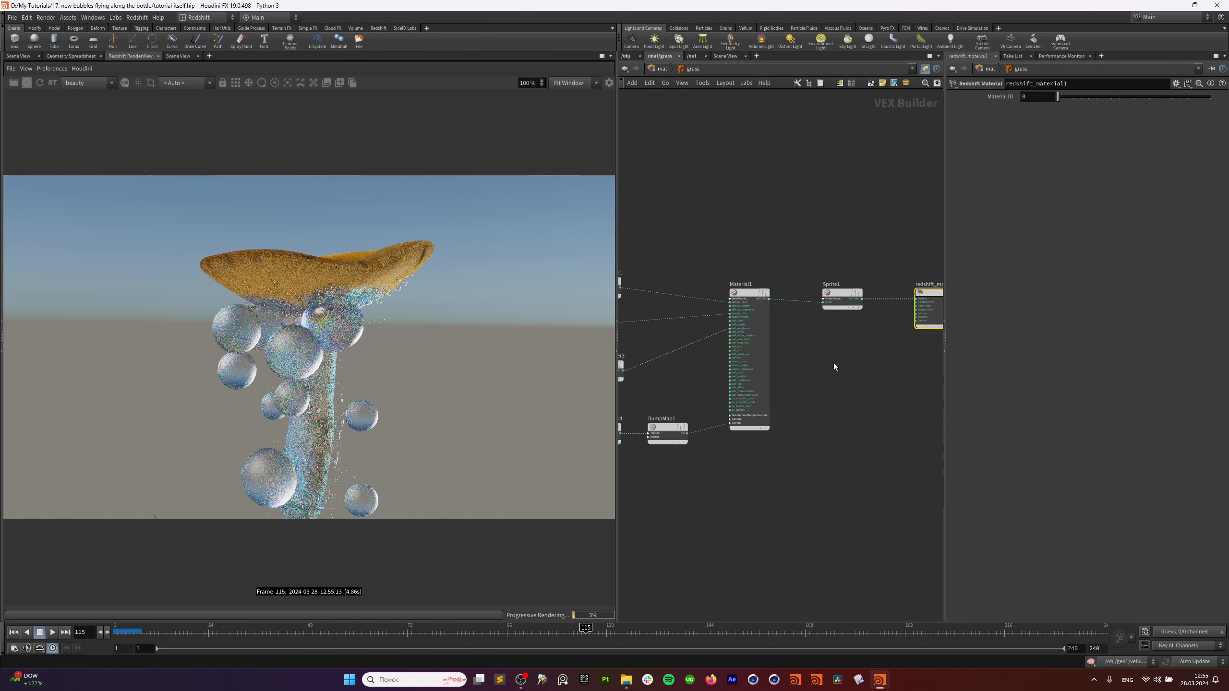
middle_click_drag(833, 362, 952, 418)
middle_click_drag(837, 277, 1042, 341)
middle_click_drag(878, 312, 696, 280)
middle_click_drag(777, 309, 744, 278)
left_click(810, 372)
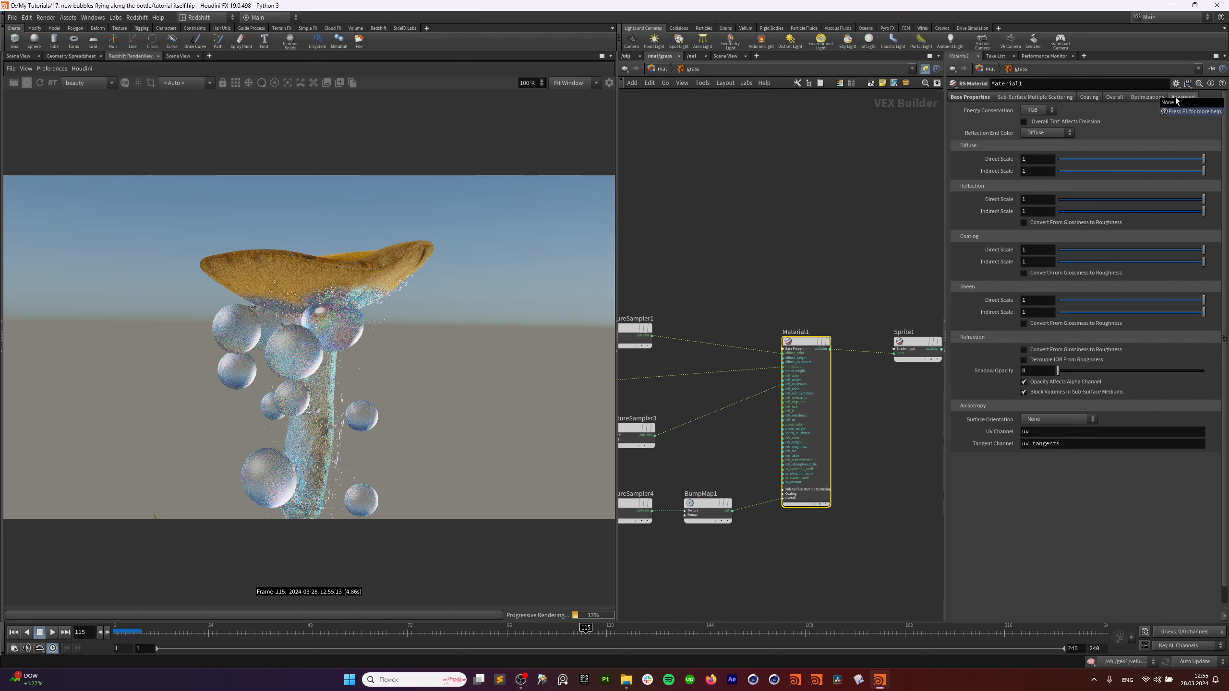
Check Material1's Optimizations and Overall tint and opacity settings, then go to /out.
left_click(1135, 99)
left_click(1115, 98)
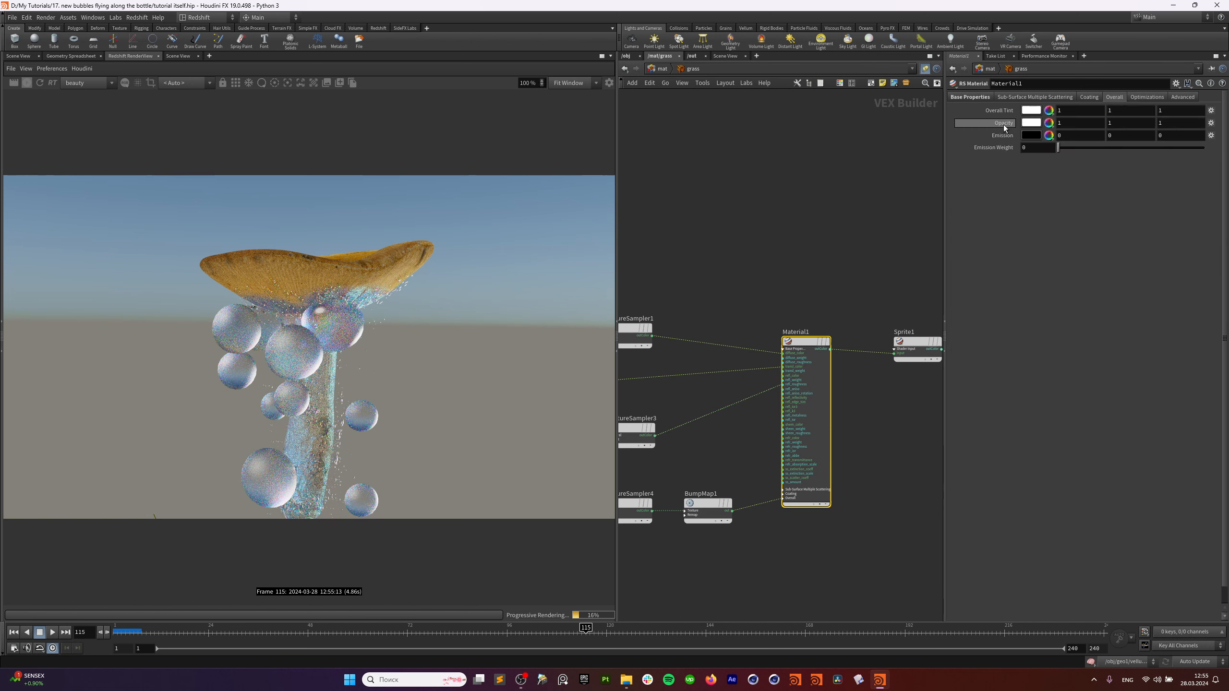
middle_click_drag(800, 275, 858, 257)
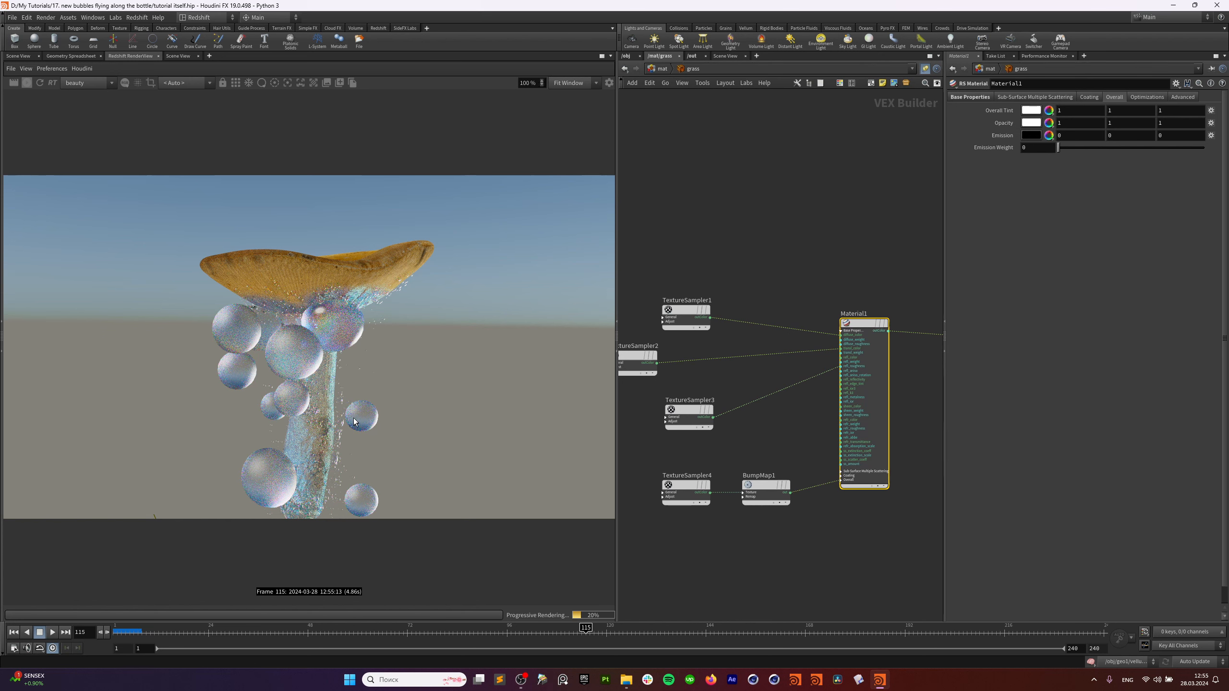
left_click(692, 56)
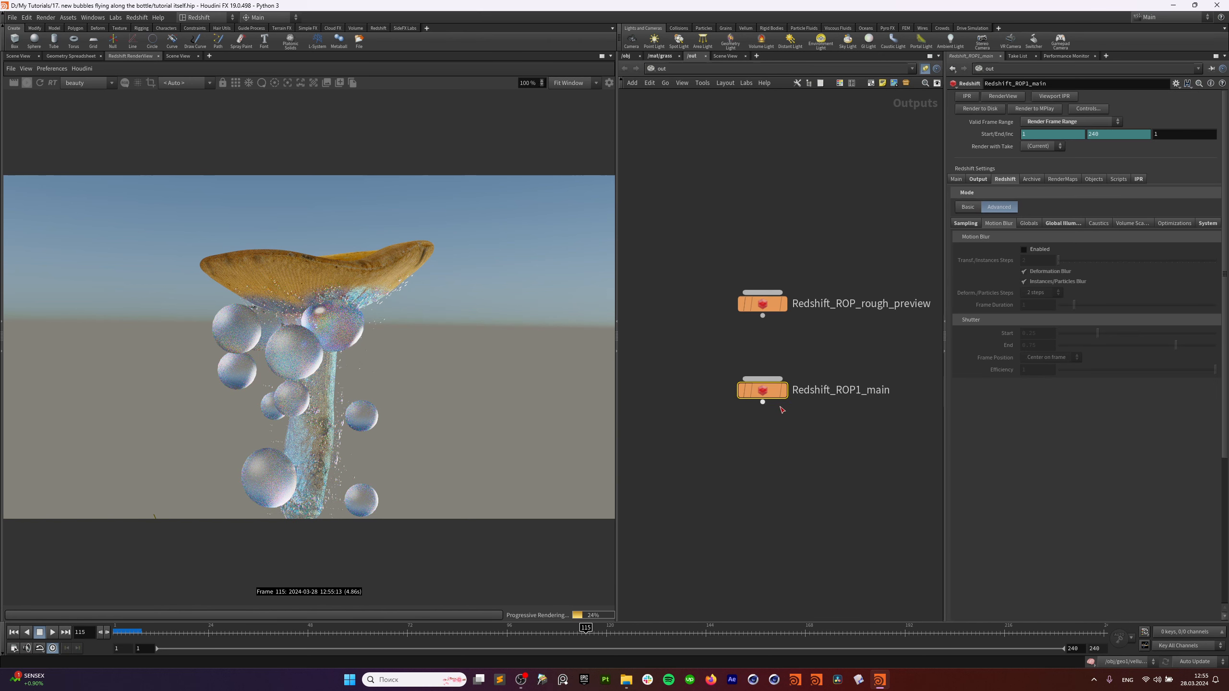
Review Redshift_ROP1_main's Output, Motion Blur and Globals settings, then return to /mat/grass near Sprite1.
left_click(763, 390)
left_click(983, 179)
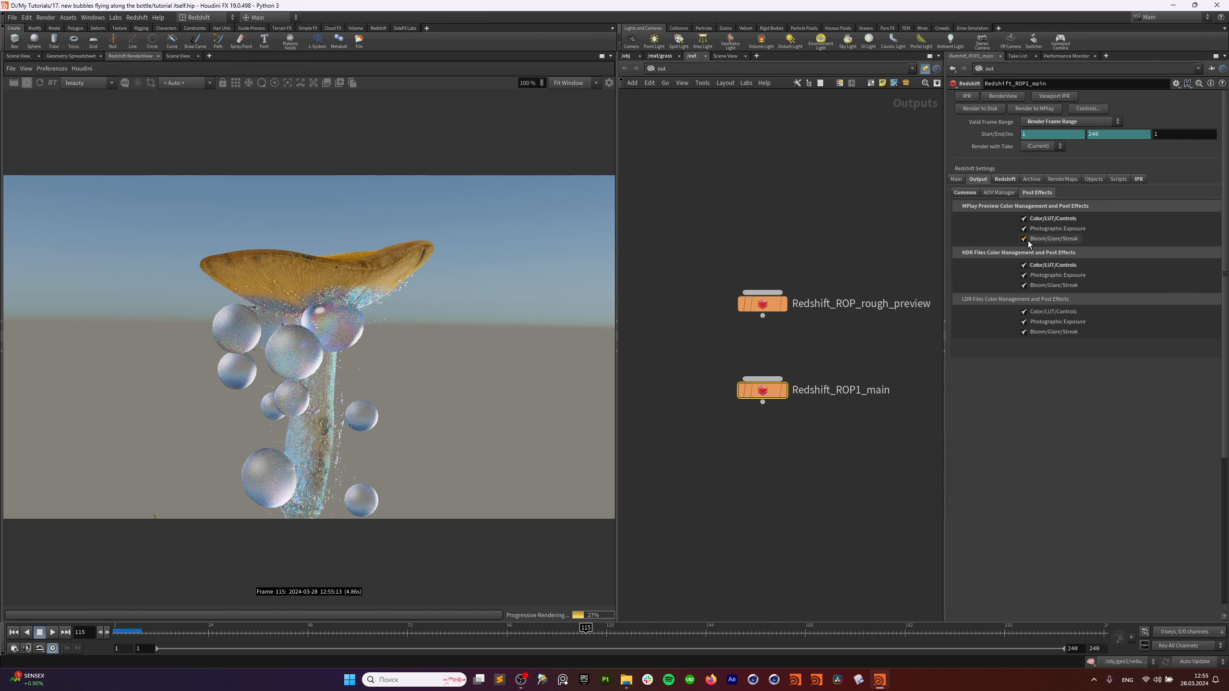
left_click(1004, 180)
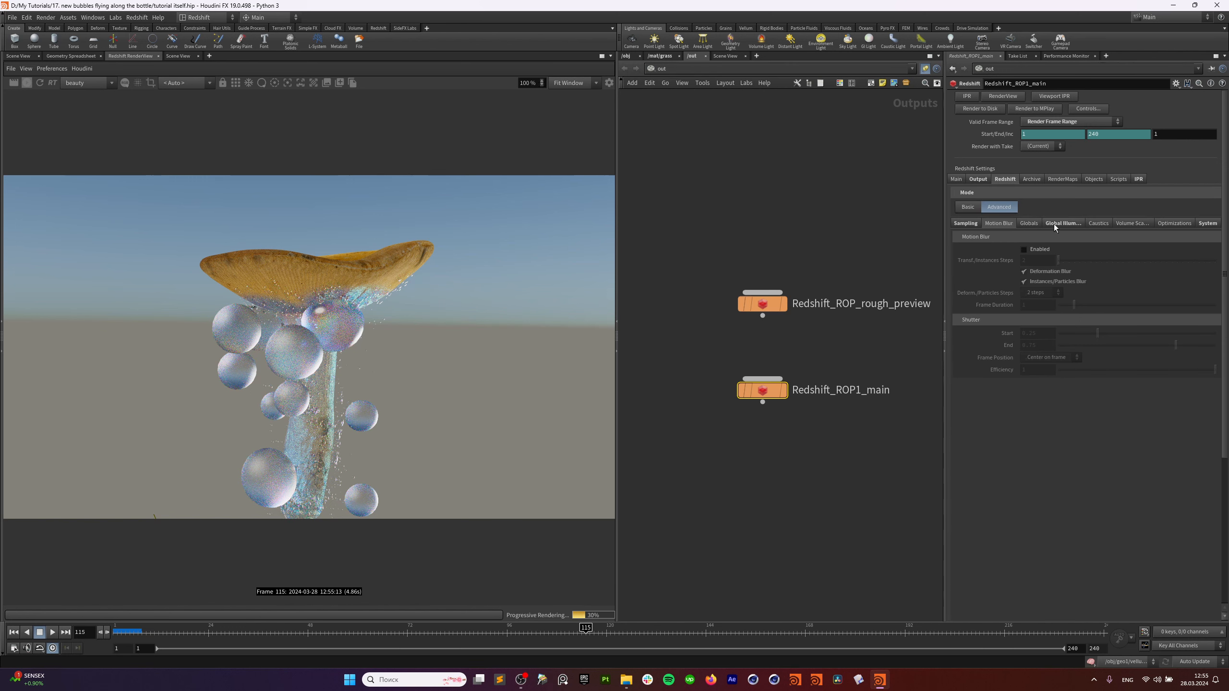
left_click(1036, 223)
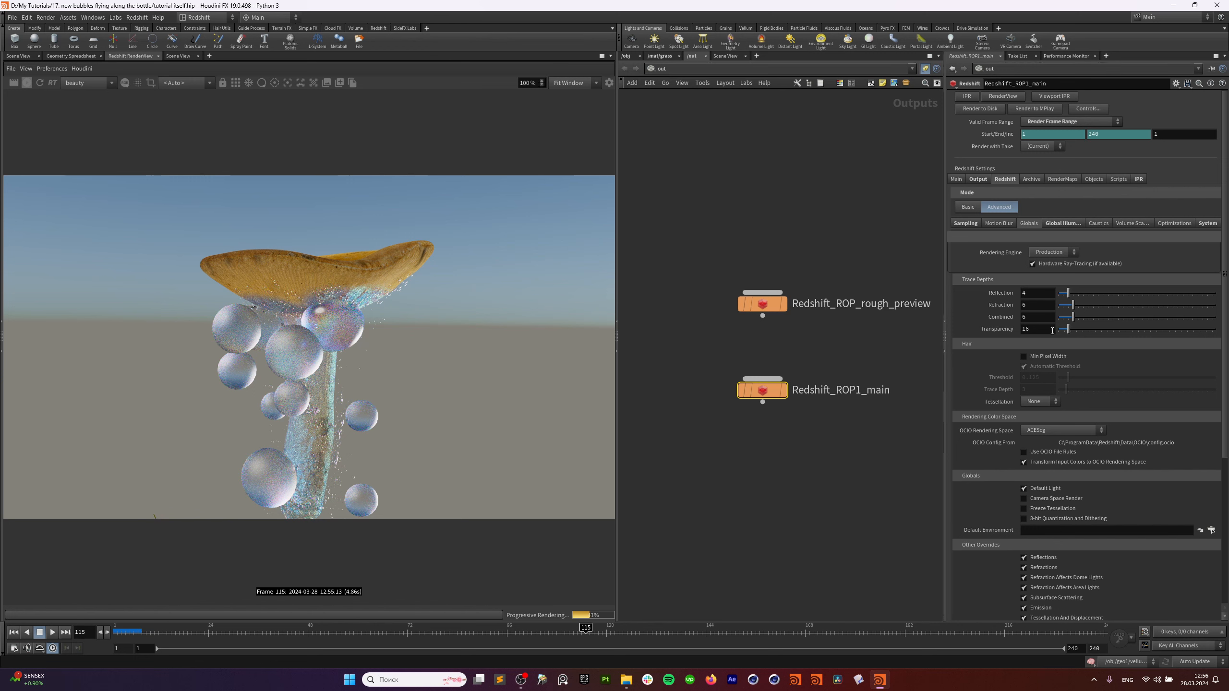
left_click(660, 55)
middle_click_drag(781, 279, 680, 279)
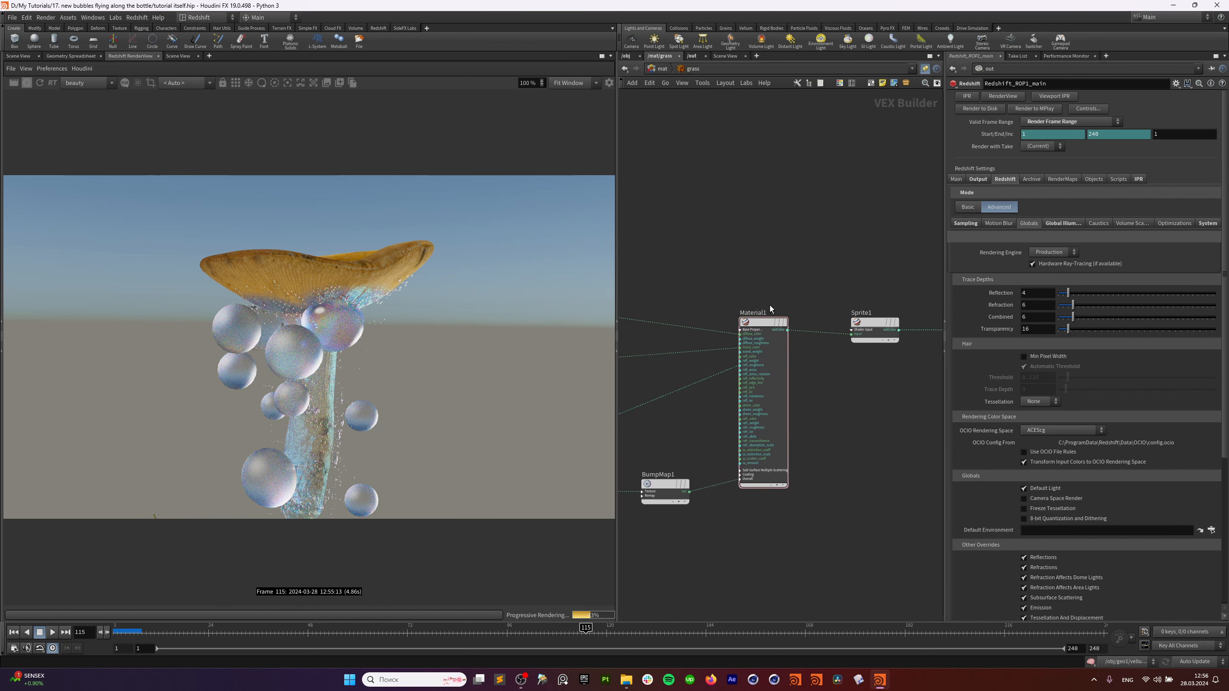
Move Sprite1 into line with redshift_material1 and its neighbouring nodes.
middle_click_drag(770, 305, 775, 275)
left_click(871, 298)
left_click_drag(871, 298, 884, 282)
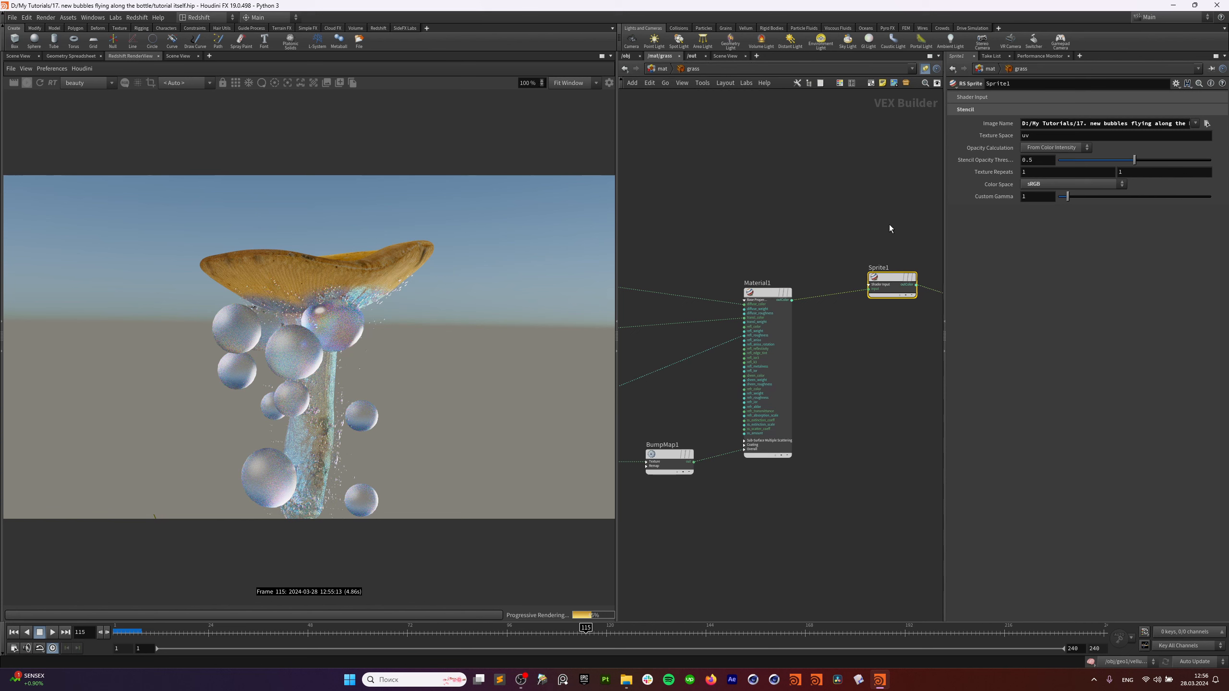
middle_click_drag(869, 342, 778, 388)
left_click_drag(801, 325, 796, 340)
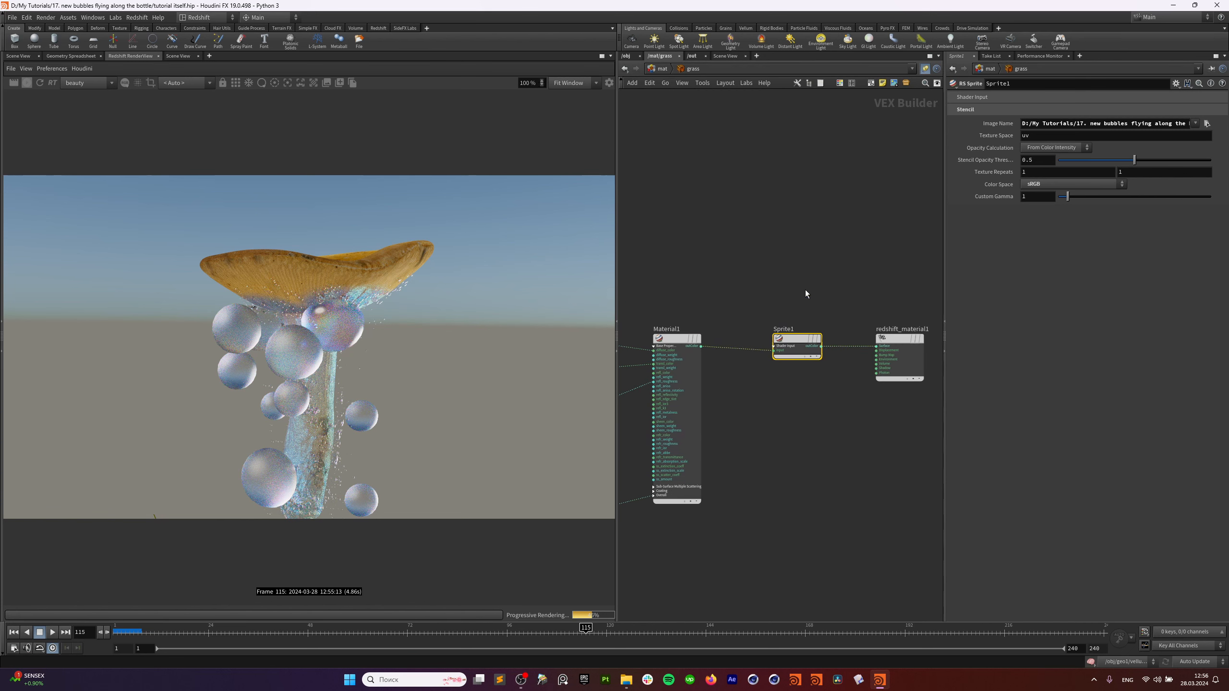
Add an extra RS Sprite node with 'rs s', then delete it.
key("Tab")
type("rs")
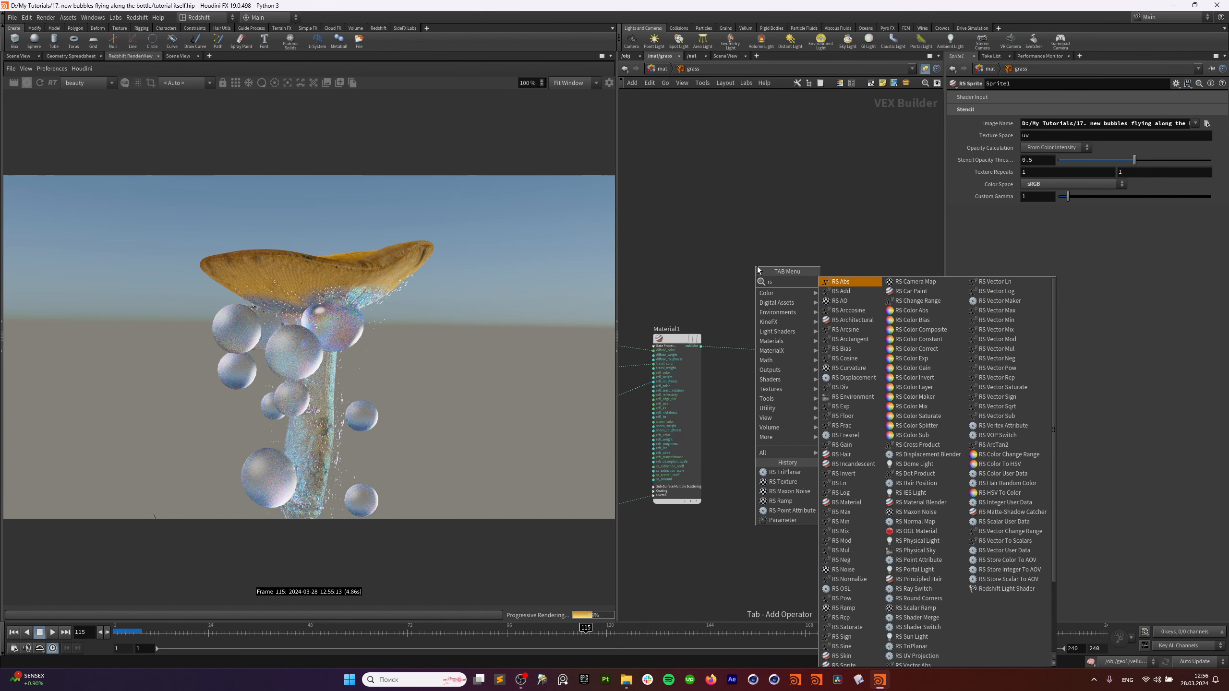
type(" s")
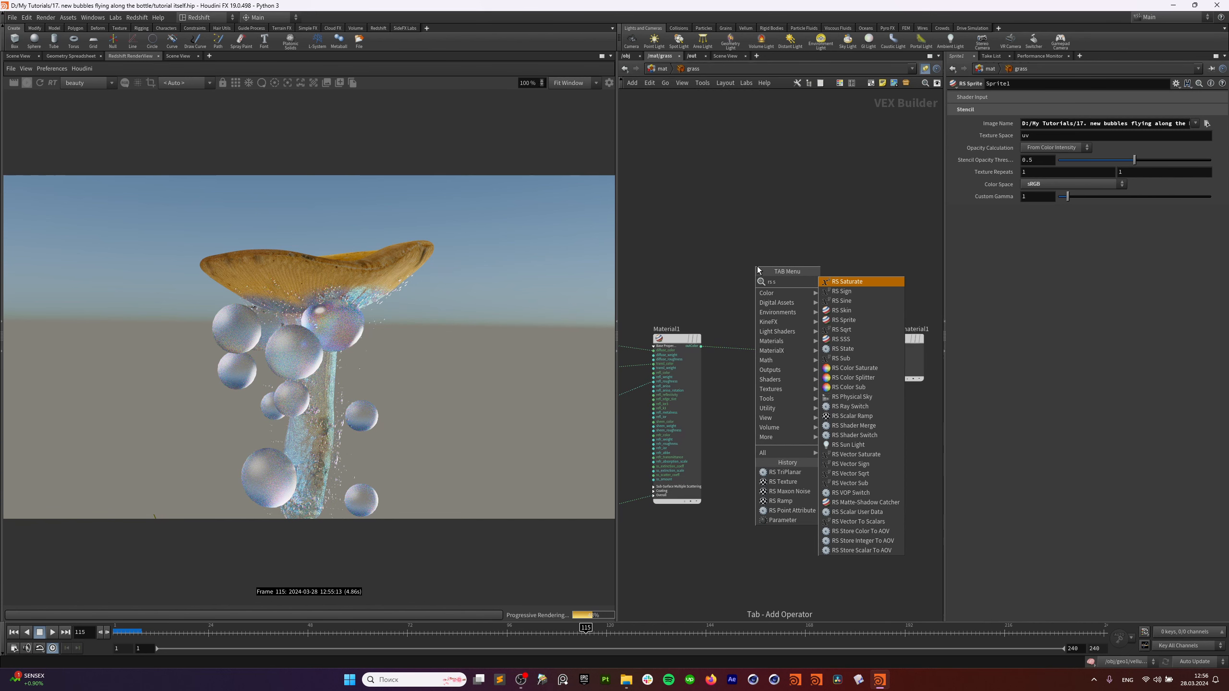
left_click(860, 320)
left_click(796, 266)
key("Delete")
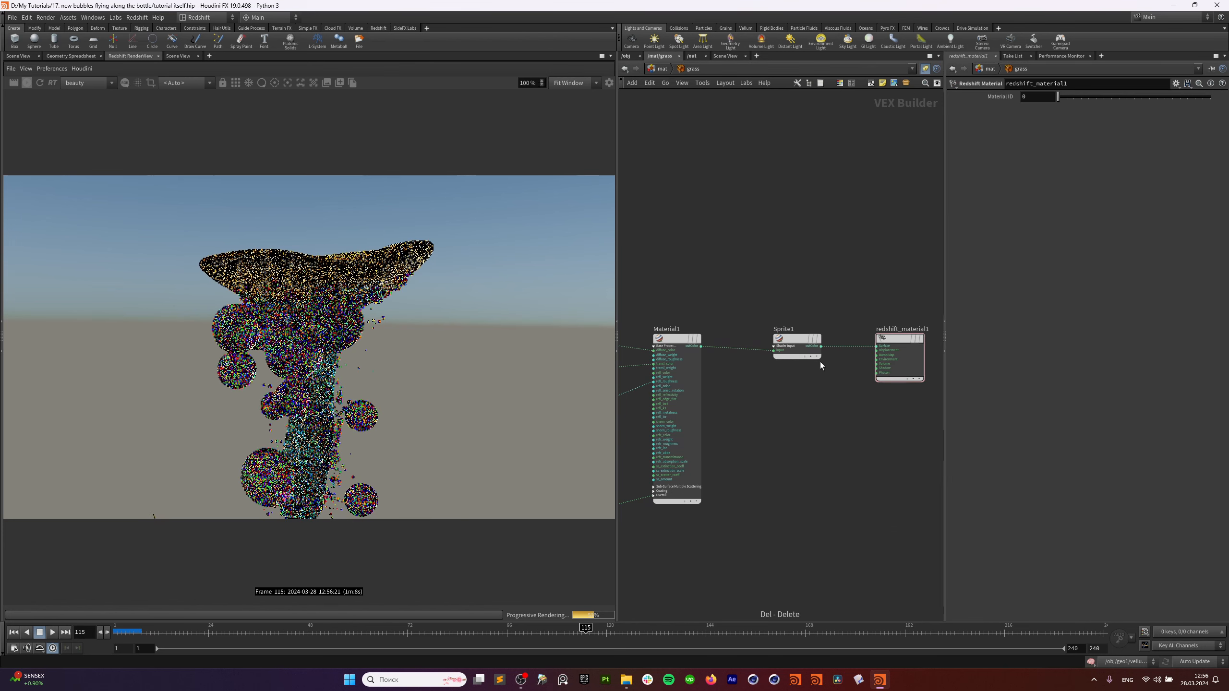
Set Sprite1's stencil image to Atlas-1035-A_Opacity_new.jpg.
left_click(798, 347)
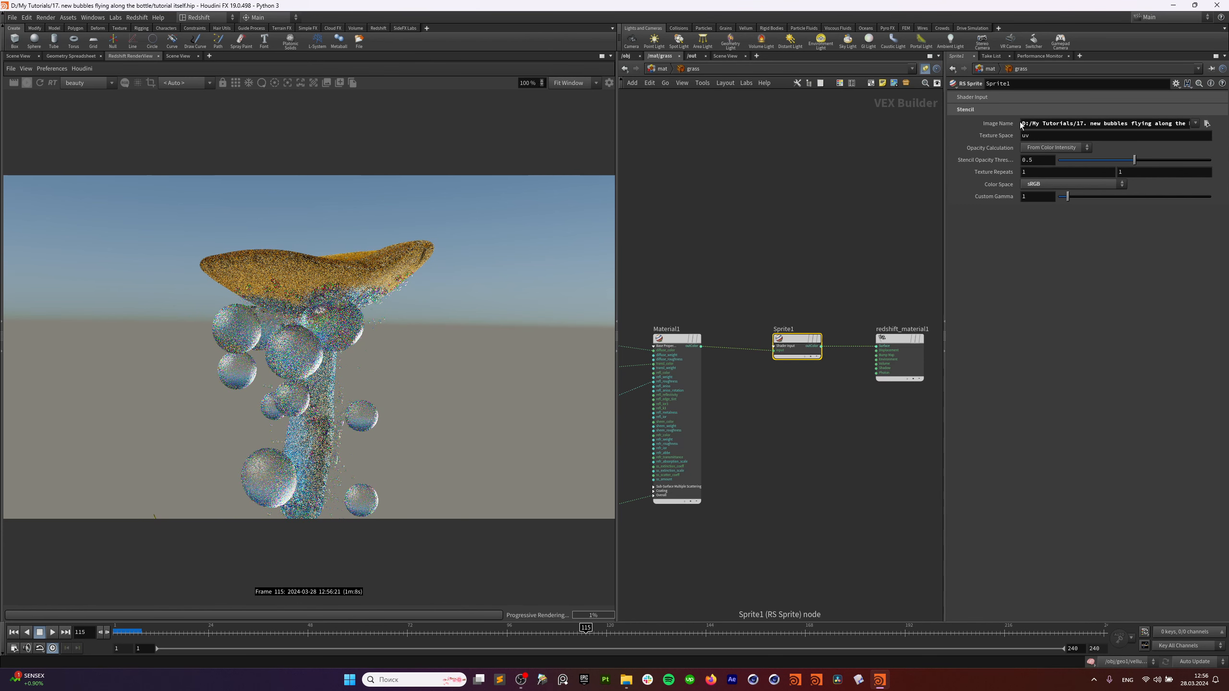
left_click(1207, 123)
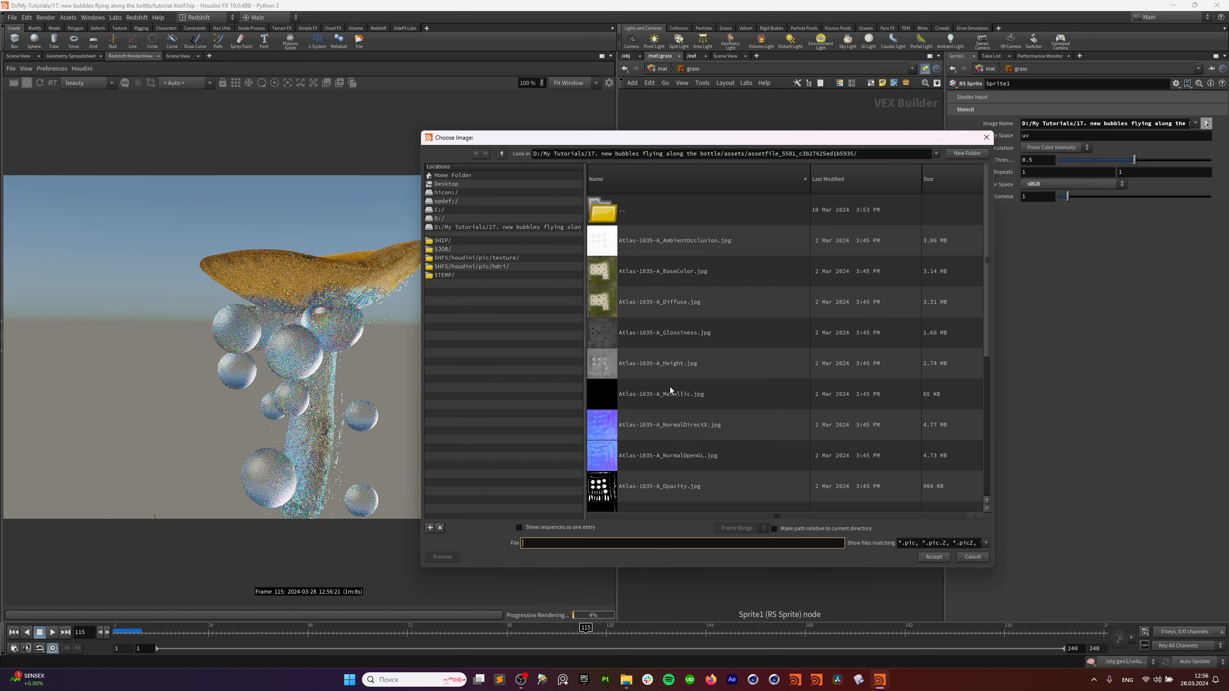
scroll(670, 387, "down", 3)
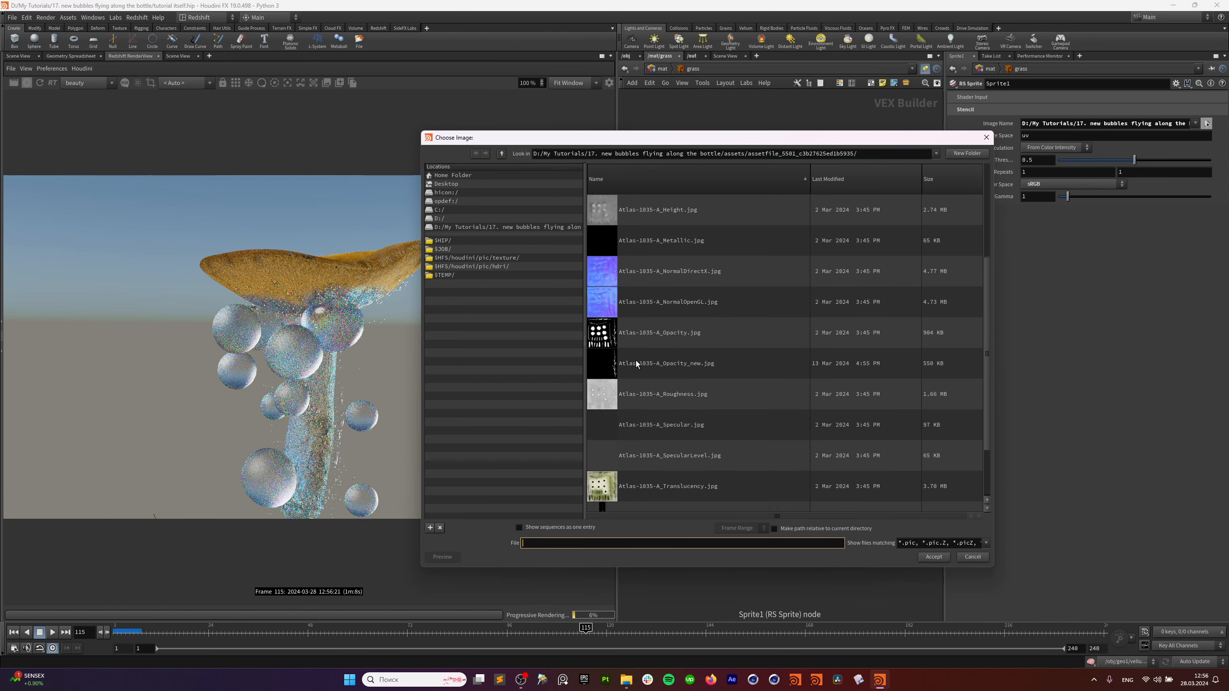
left_click(636, 360)
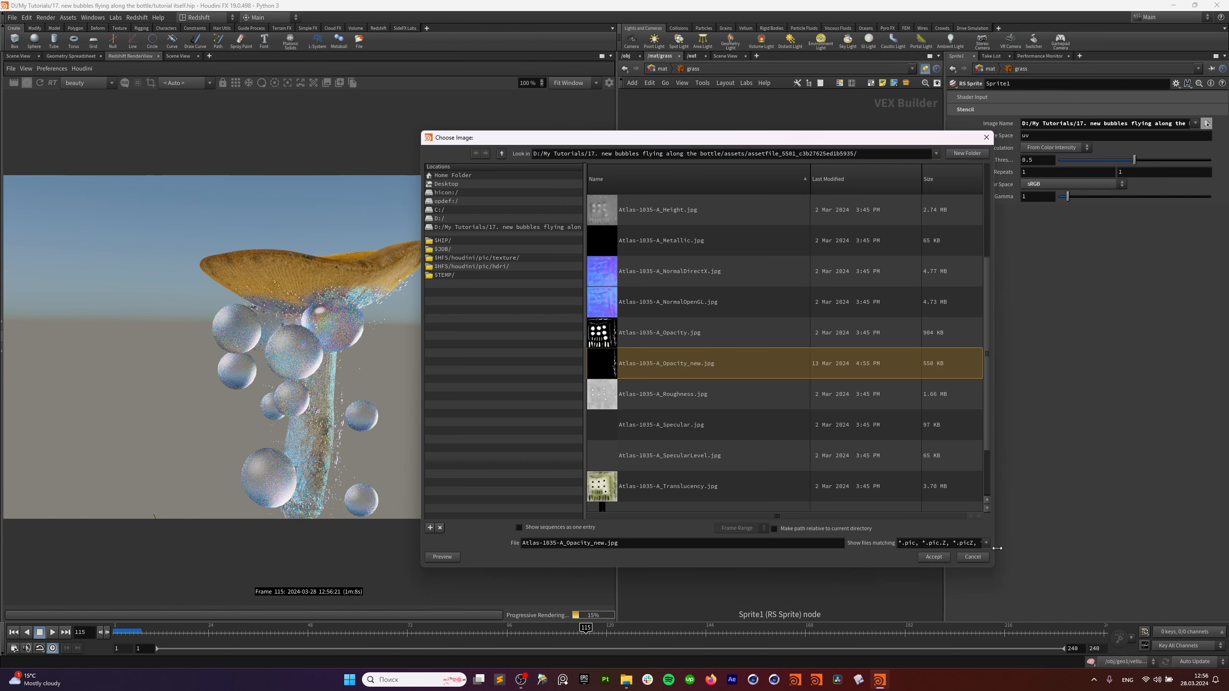
key("Return")
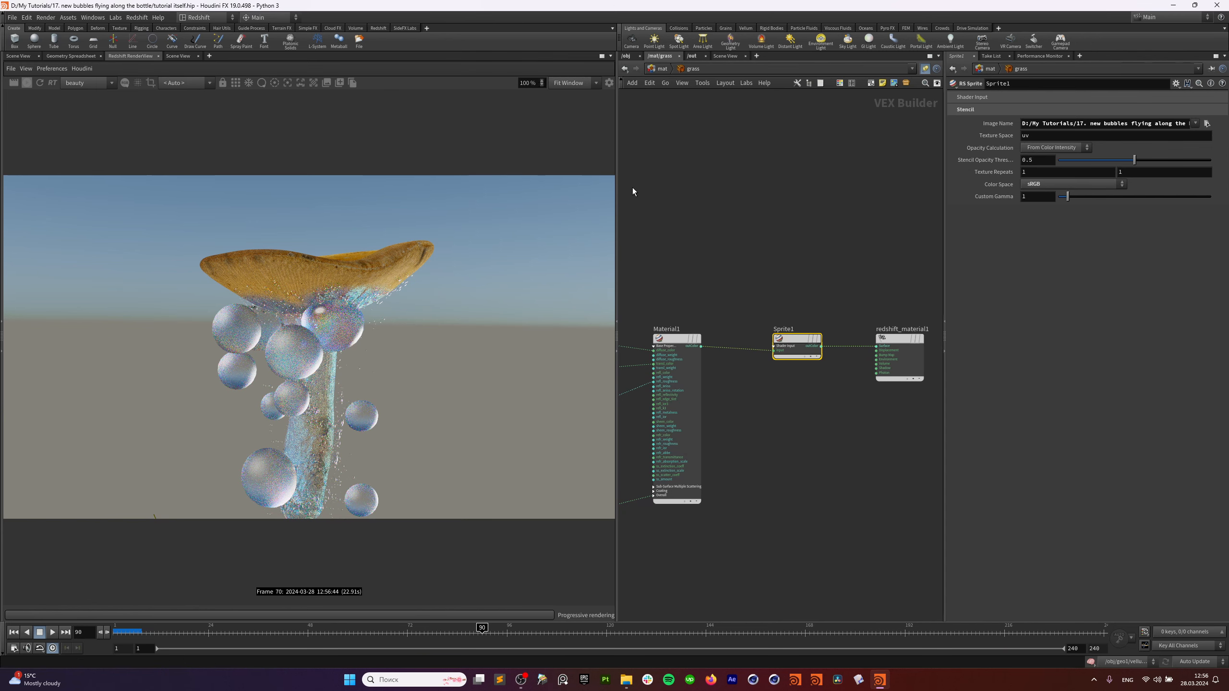
At frame 53, bypass Sprite1 to compare the render, then re-enable it.
left_click(328, 627)
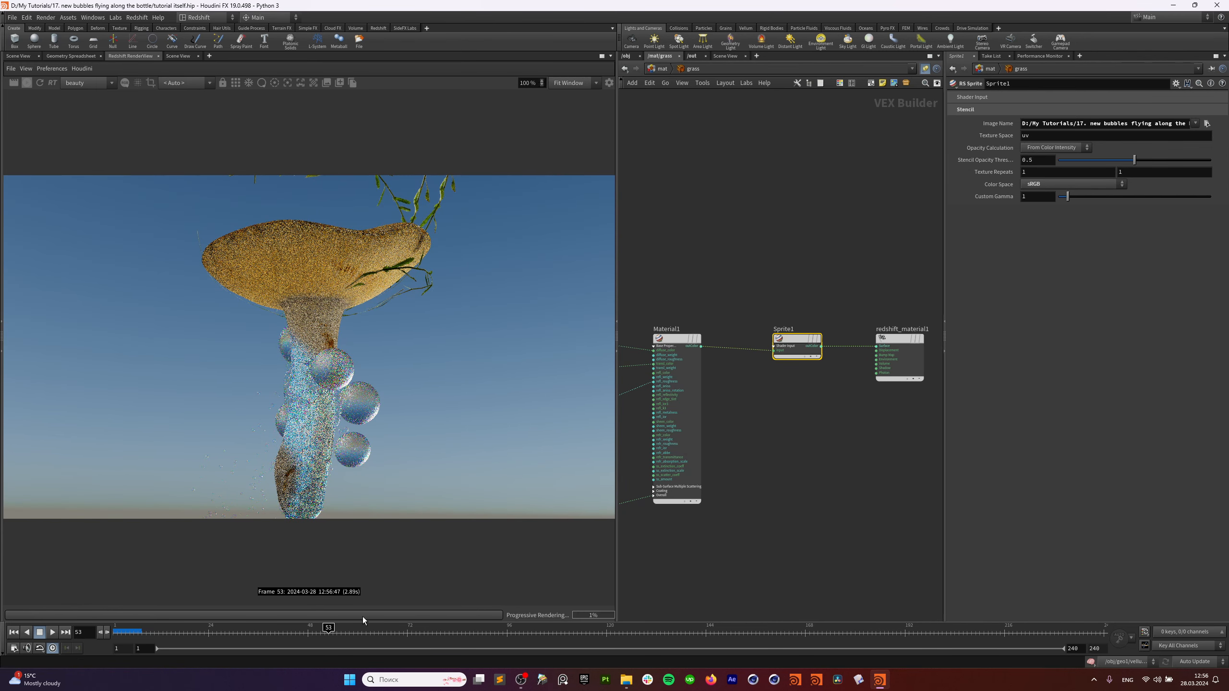
middle_click_drag(776, 323, 818, 322)
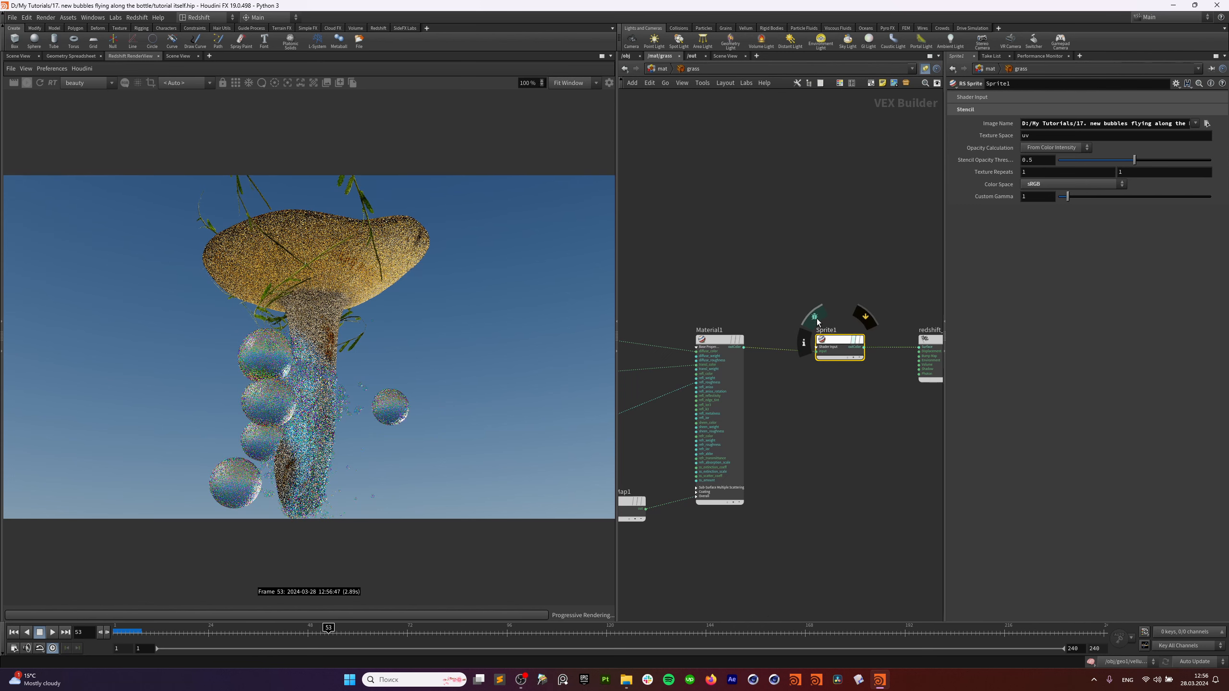
left_click(814, 318)
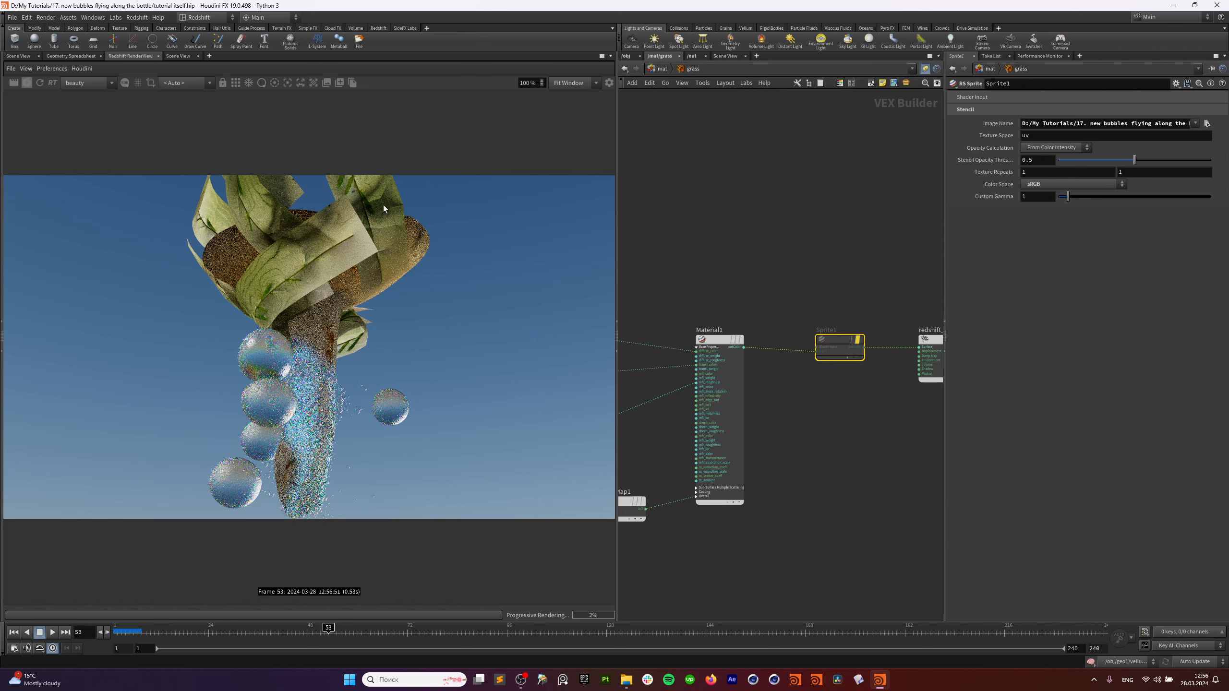
left_click(813, 320)
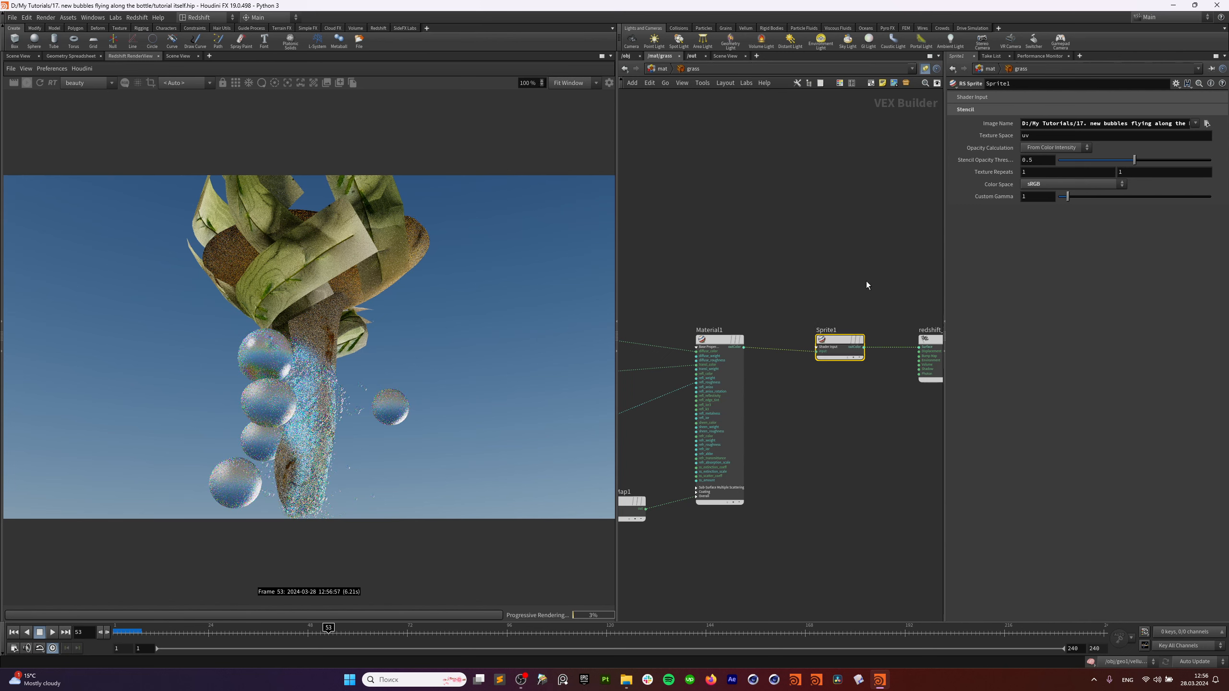
scroll(842, 369, "up", 3)
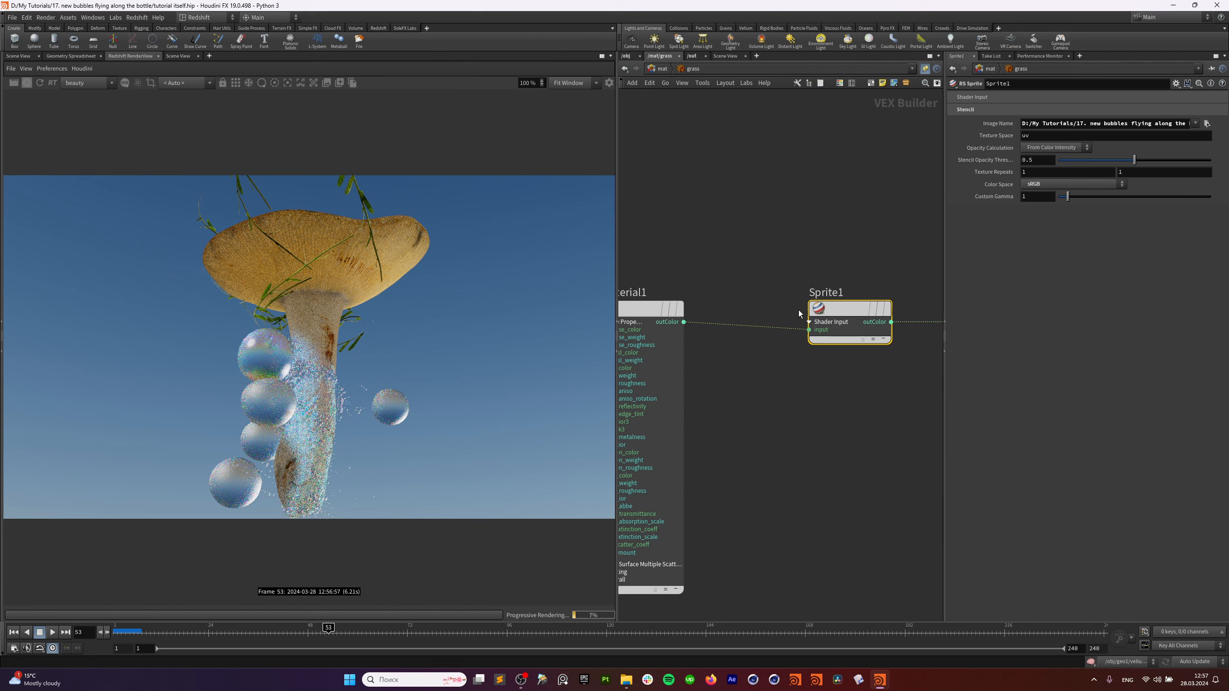
scroll(820, 389, "down", 1)
Rearrange TextureSampler2–4 and BumpMap1 around Material1 and select TextureSampler1.
middle_click_drag(799, 405, 900, 408)
left_click(821, 343)
middle_click_drag(749, 333, 985, 238)
middle_click_drag(871, 237, 774, 227)
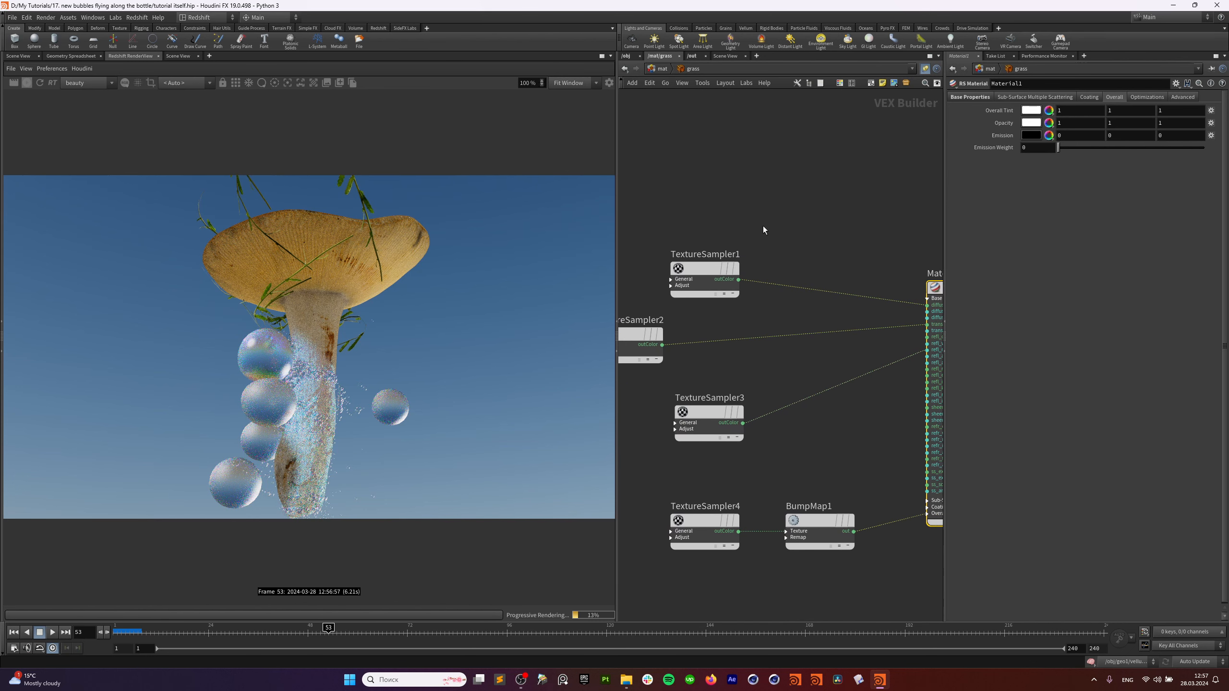
scroll(776, 266, "down", 2)
left_click_drag(801, 420, 788, 432)
left_click_drag(755, 327, 720, 361)
left_click_drag(732, 356, 723, 368)
left_click_drag(695, 319, 725, 329)
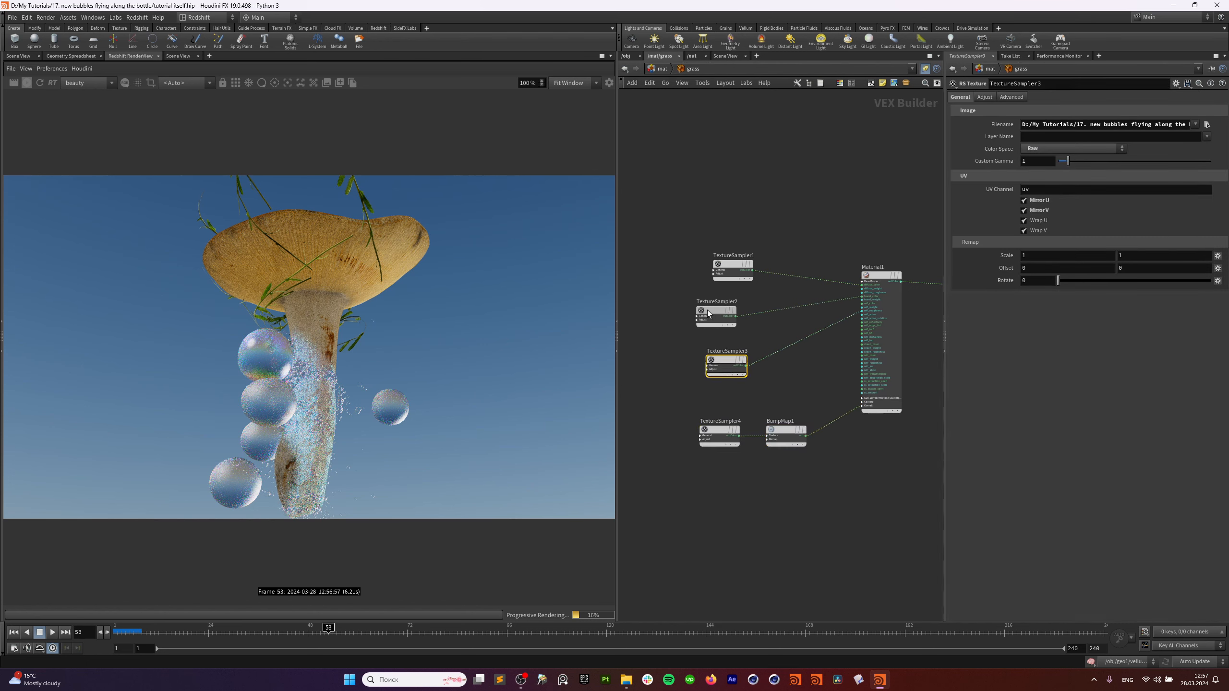
left_click_drag(765, 223, 693, 266)
scroll(800, 266, "up", 2)
Delete the Material1-to-Sprite1 wire and reconnect Material1's output into Sprite1.
middle_click_drag(813, 231, 721, 203)
middle_click_drag(868, 238, 854, 240)
left_click_drag(859, 248, 856, 284)
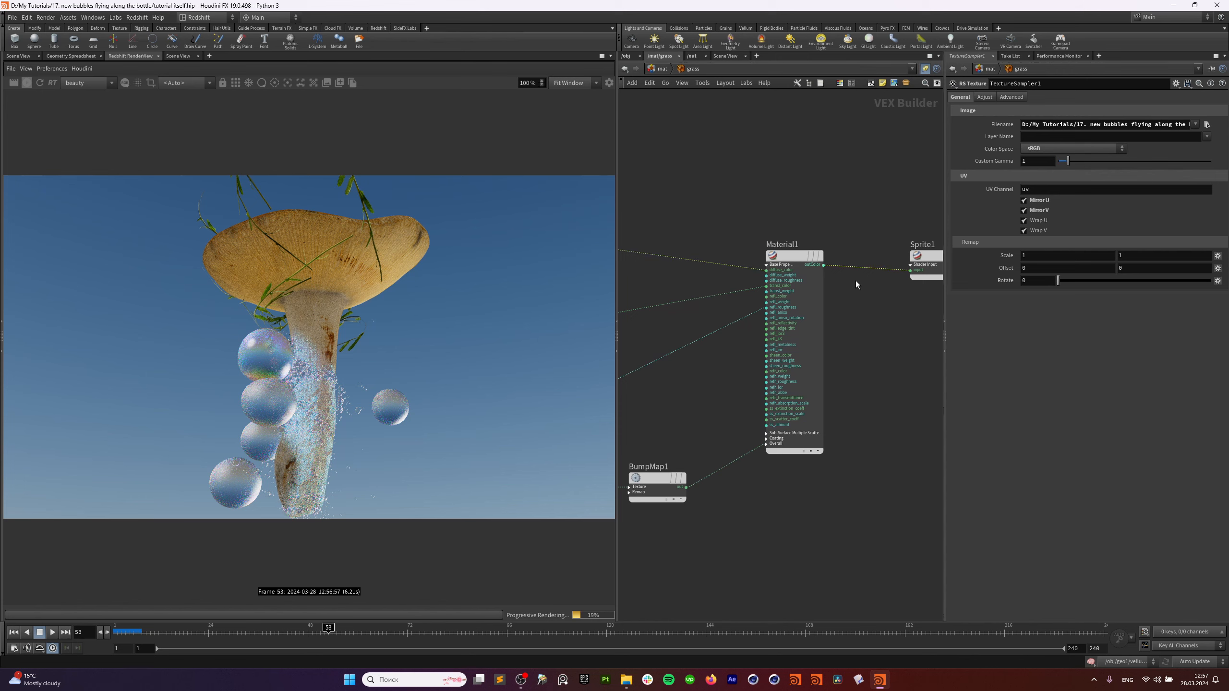
key("Delete")
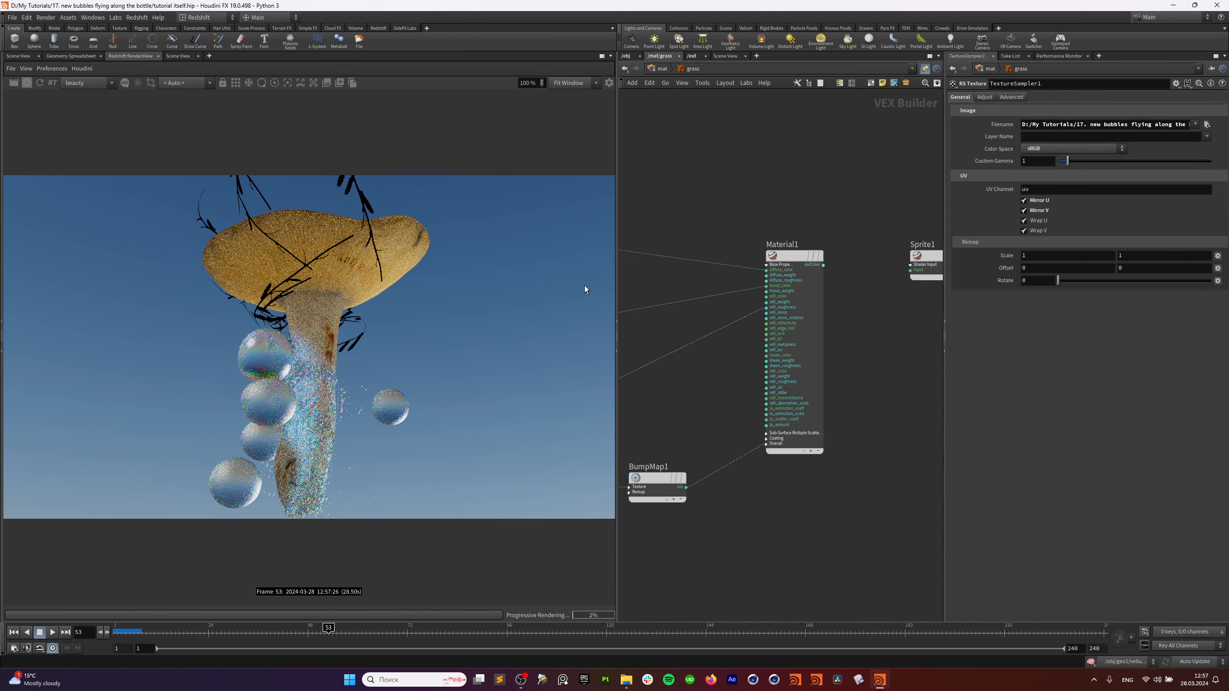
middle_click_drag(860, 278, 786, 272)
left_click_drag(749, 259, 836, 264)
Inspect the settings of Material1 and TextureSampler1, 2 and 3, including colour space.
middle_click_drag(785, 211, 916, 209)
left_click_drag(872, 196, 840, 256)
middle_click_drag(773, 232, 842, 247)
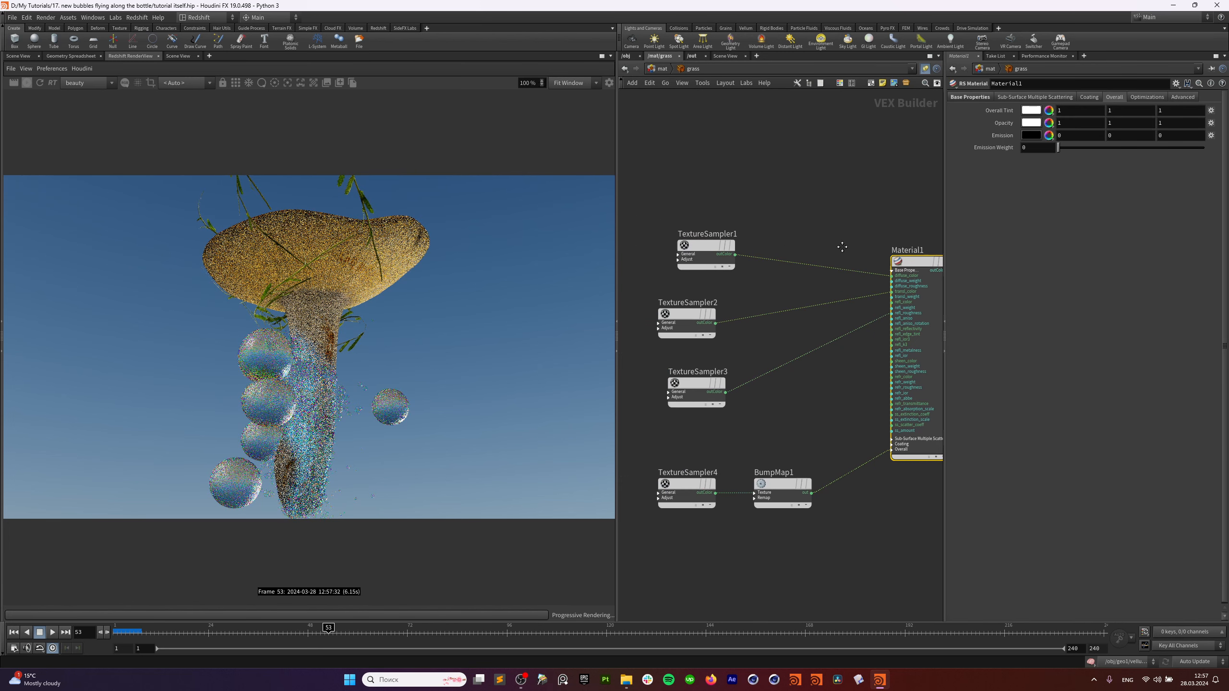
left_click_drag(779, 192, 694, 247)
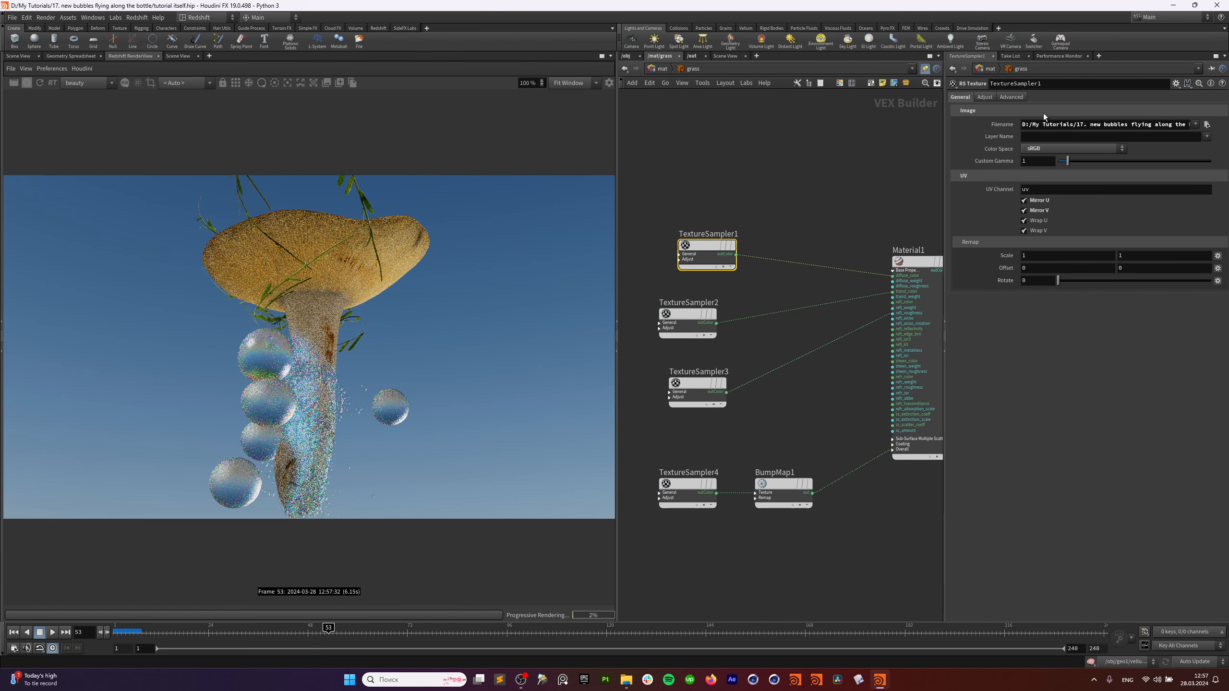
left_click(679, 315)
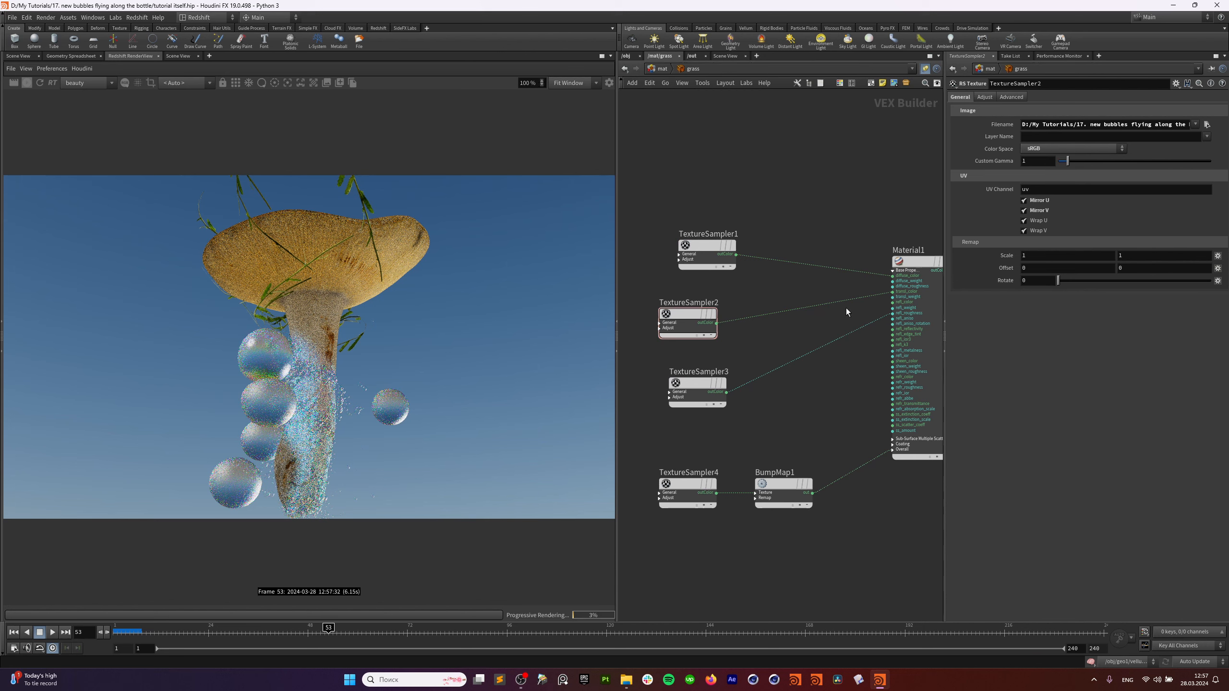
left_click(717, 400)
scroll(881, 329, "up", 3)
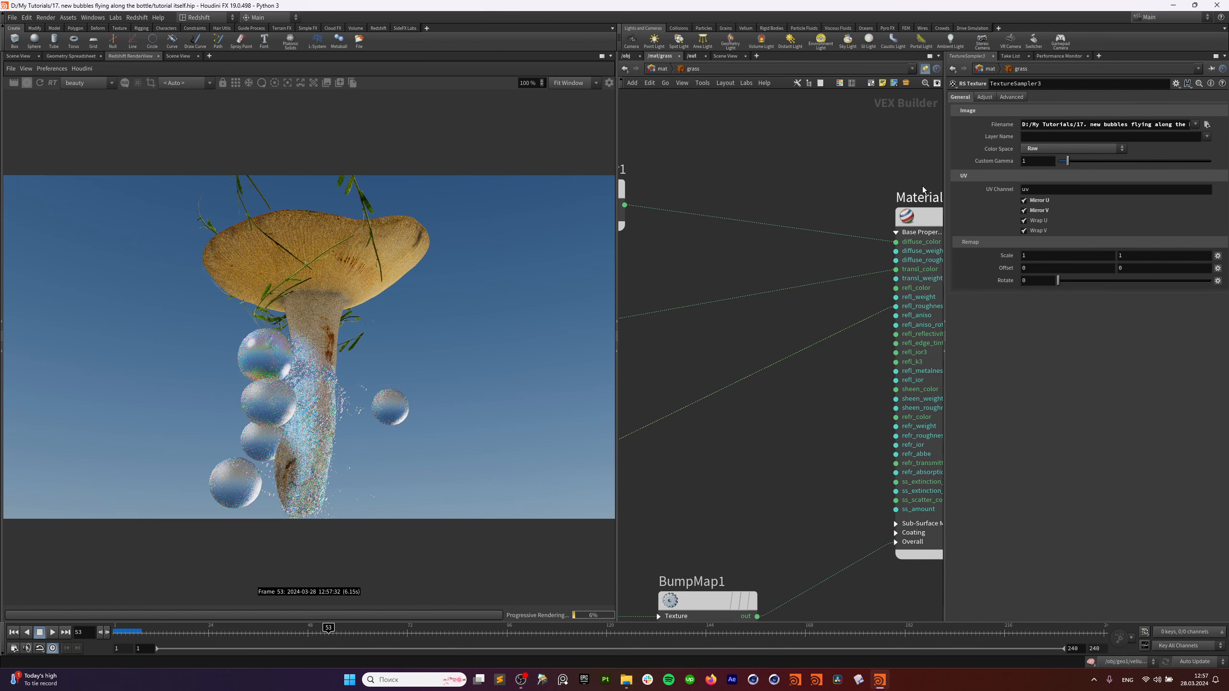
View the grass material's Sub-Surface tab, then return to its Base properties.
left_click(925, 216)
left_click(1035, 97)
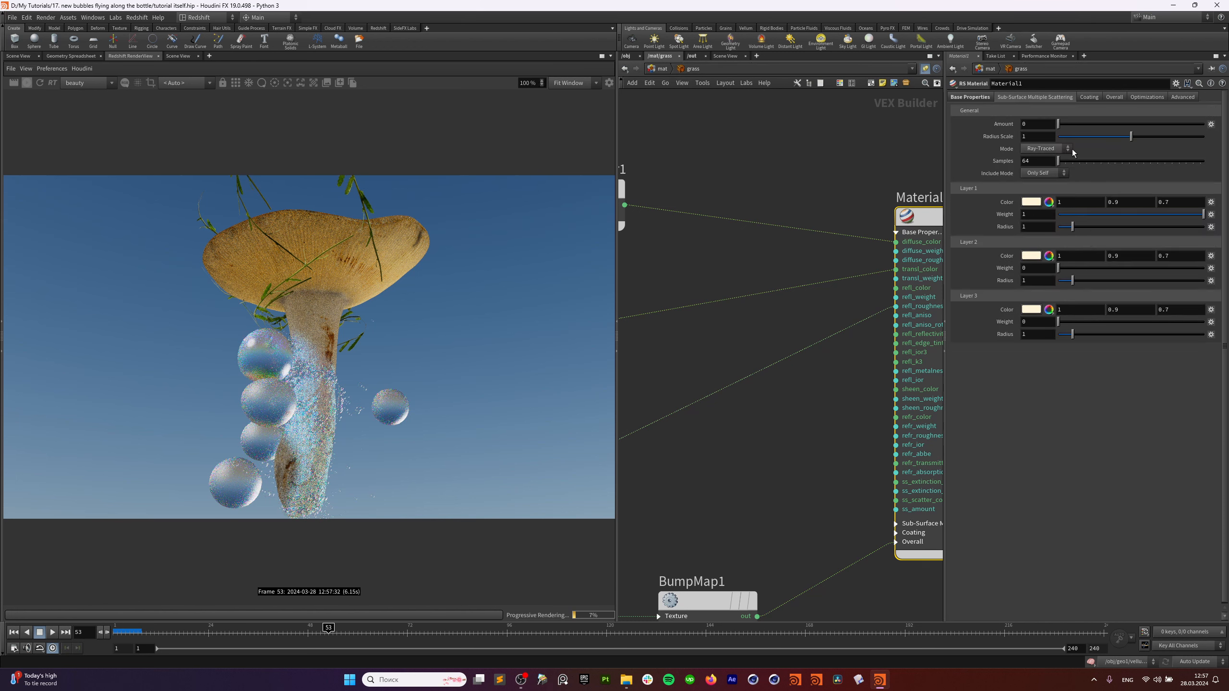
left_click(964, 98)
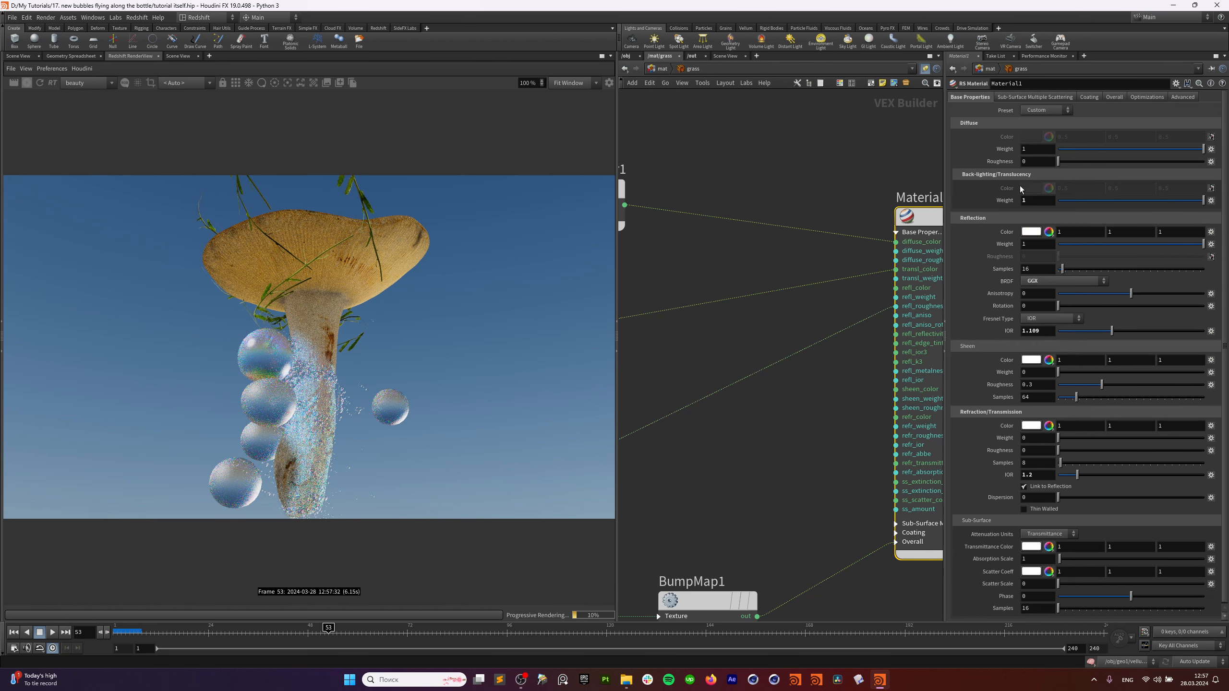
Inspect TextureSampler3, TextureSampler4 and Material1's Overall and bump inputs, then scrub back to frame 31.
scroll(773, 292, "down", 2)
middle_click_drag(711, 337, 790, 230)
left_click_drag(776, 244, 713, 294)
middle_click_drag(930, 237, 880, 241)
left_click(892, 362)
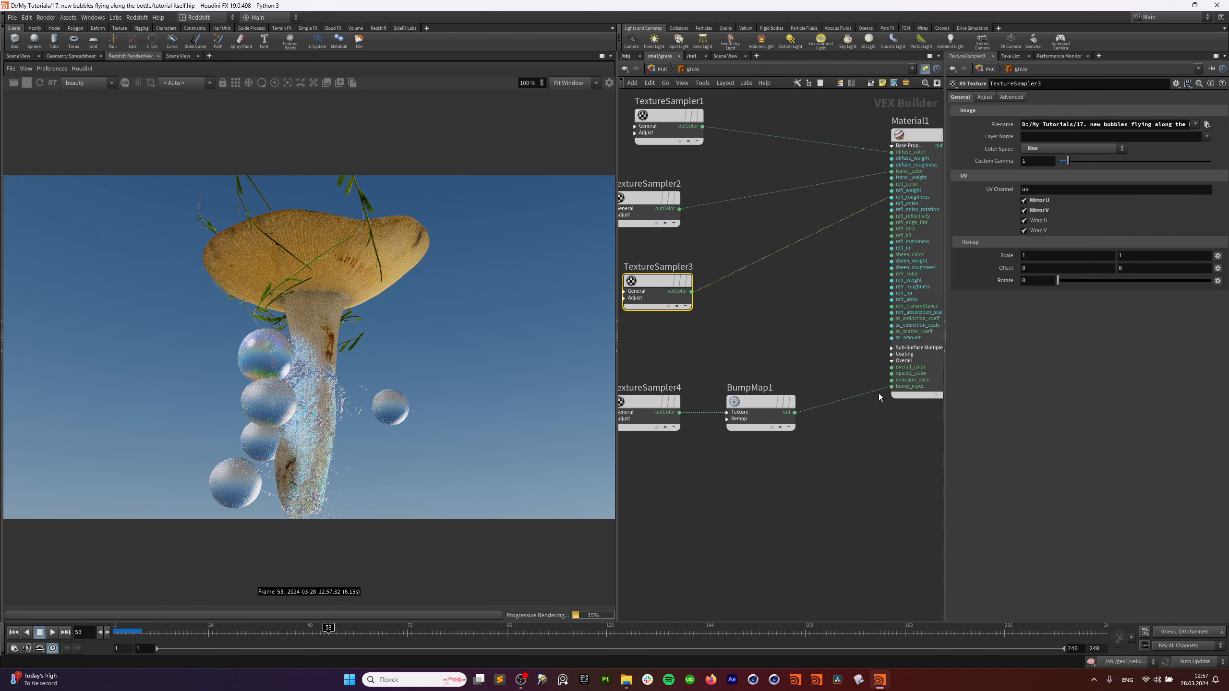
left_click_drag(666, 368, 656, 427)
middle_click_drag(809, 313, 705, 352)
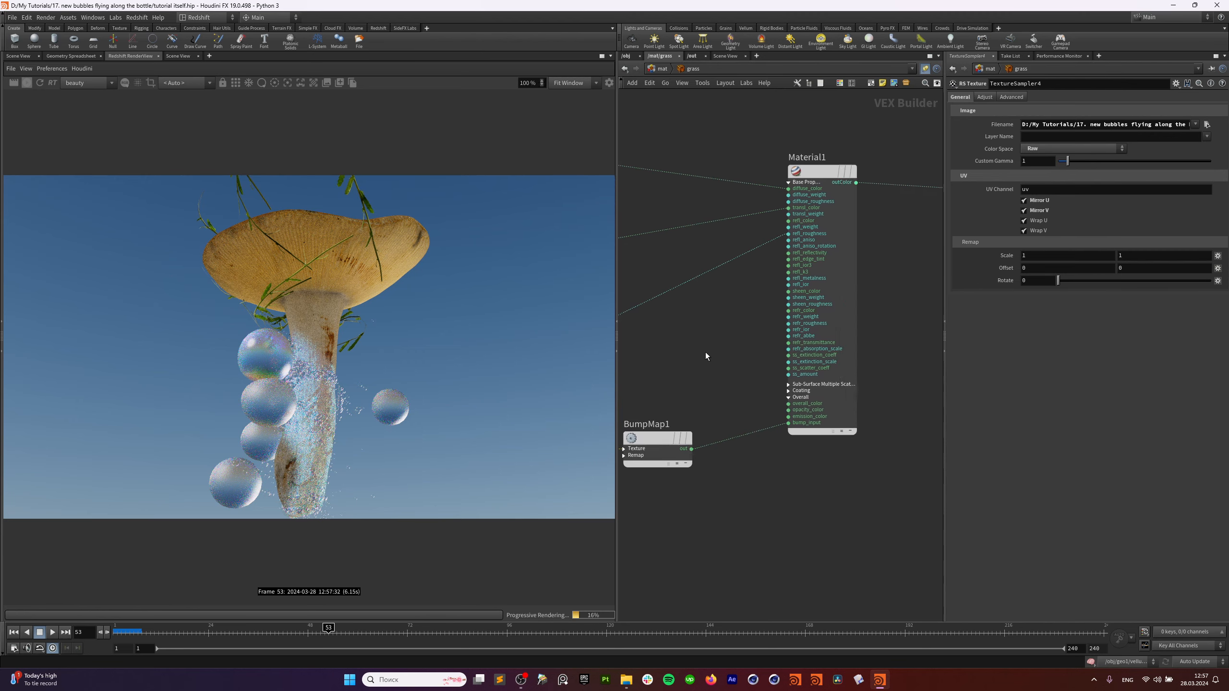
scroll(705, 351, "down", 2)
left_click_drag(327, 631, 237, 631)
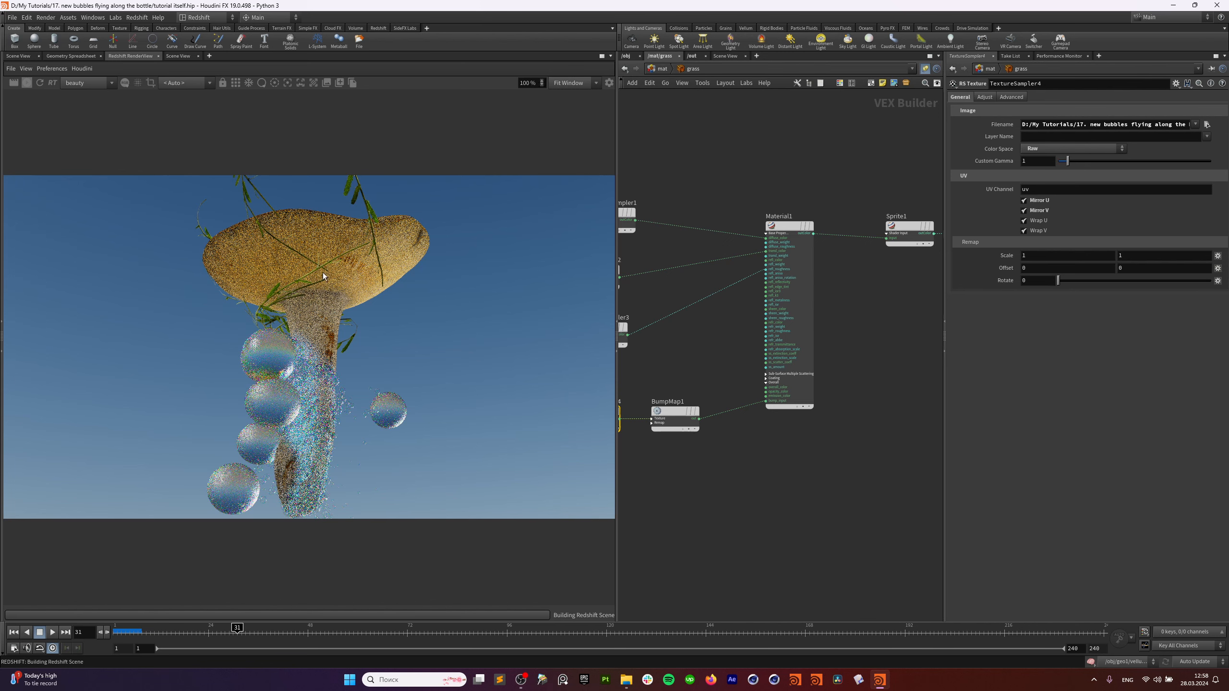
Browse the material builders and the object network, and move playback to frame 62.
key("u")
scroll(718, 247, "down", 2)
middle_click_drag(684, 310, 683, 332)
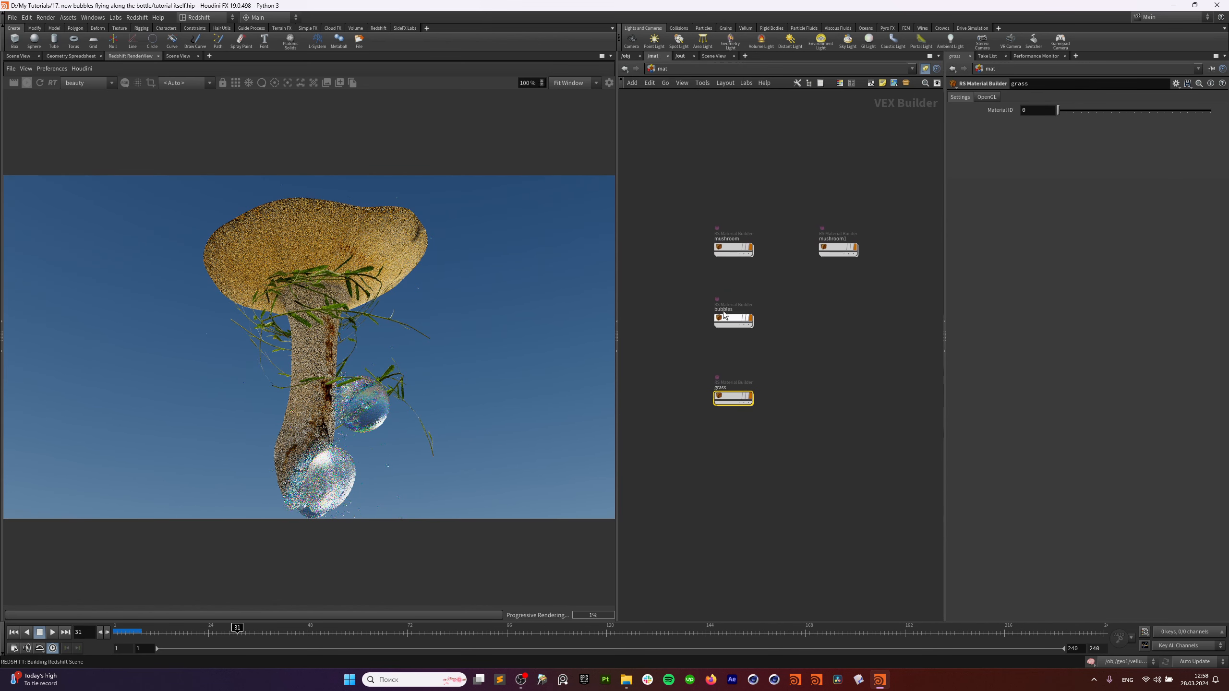
scroll(769, 340, "up", 2)
middle_click_drag(762, 345, 763, 376)
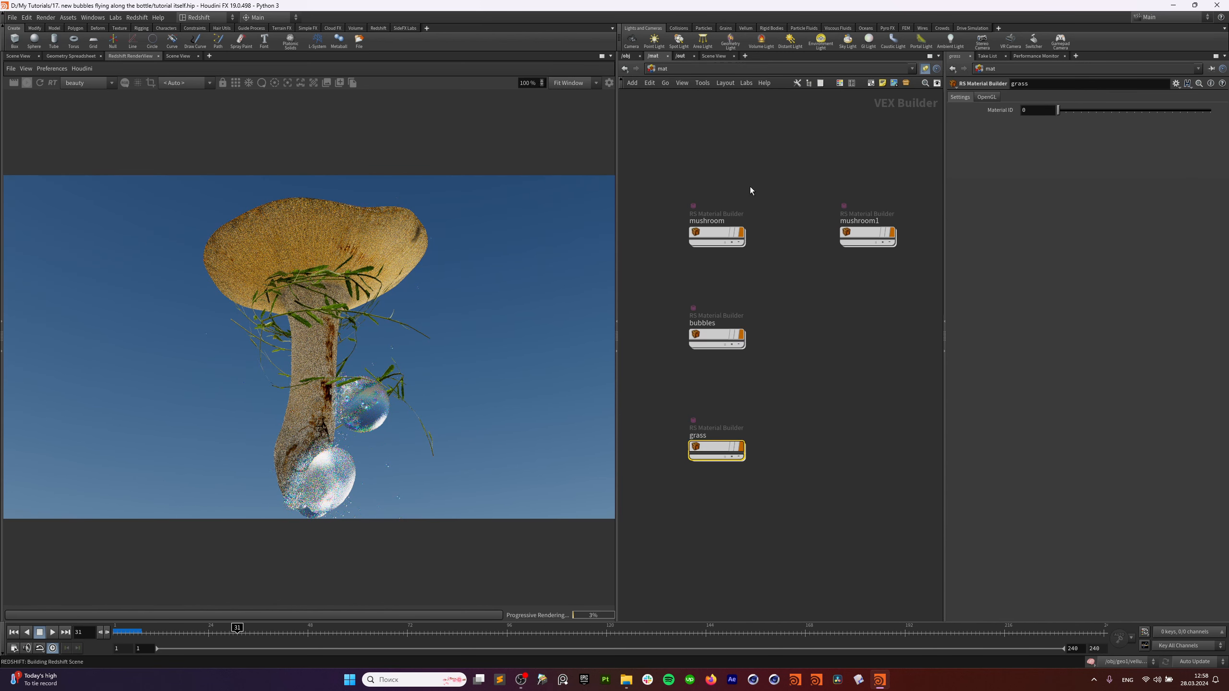
middle_click_drag(750, 187, 773, 211)
left_click(632, 58)
scroll(721, 268, "down", 3)
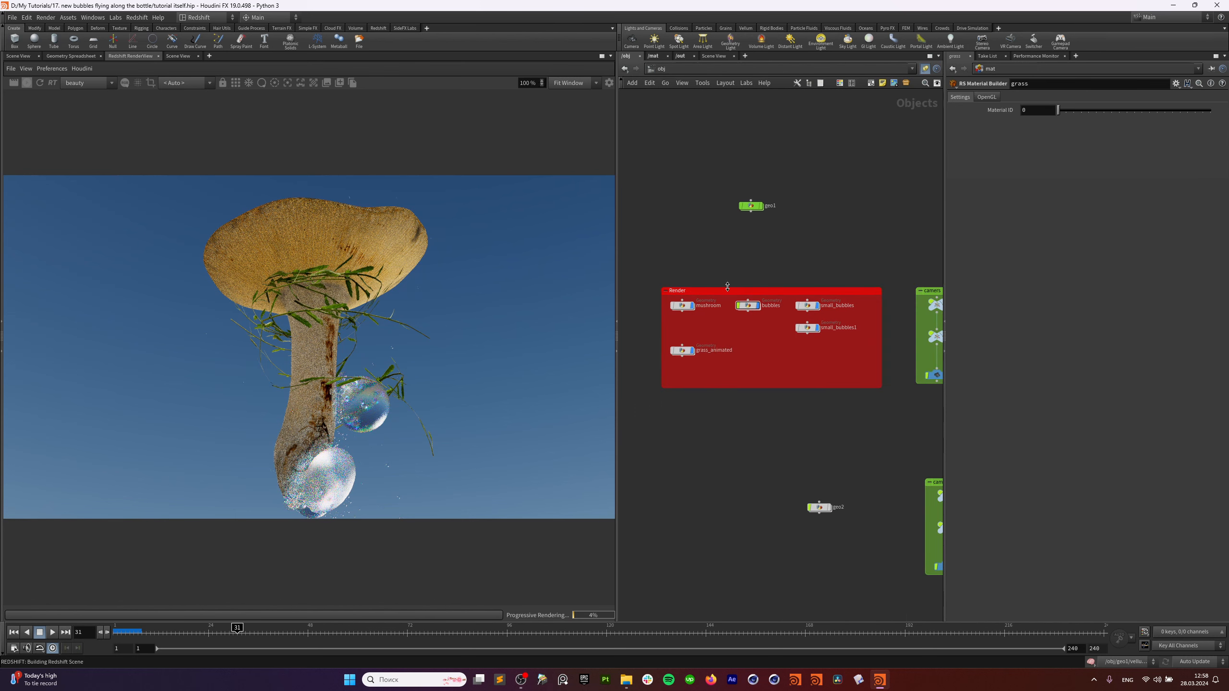
middle_click_drag(835, 437, 845, 368)
scroll(804, 360, "down", 2)
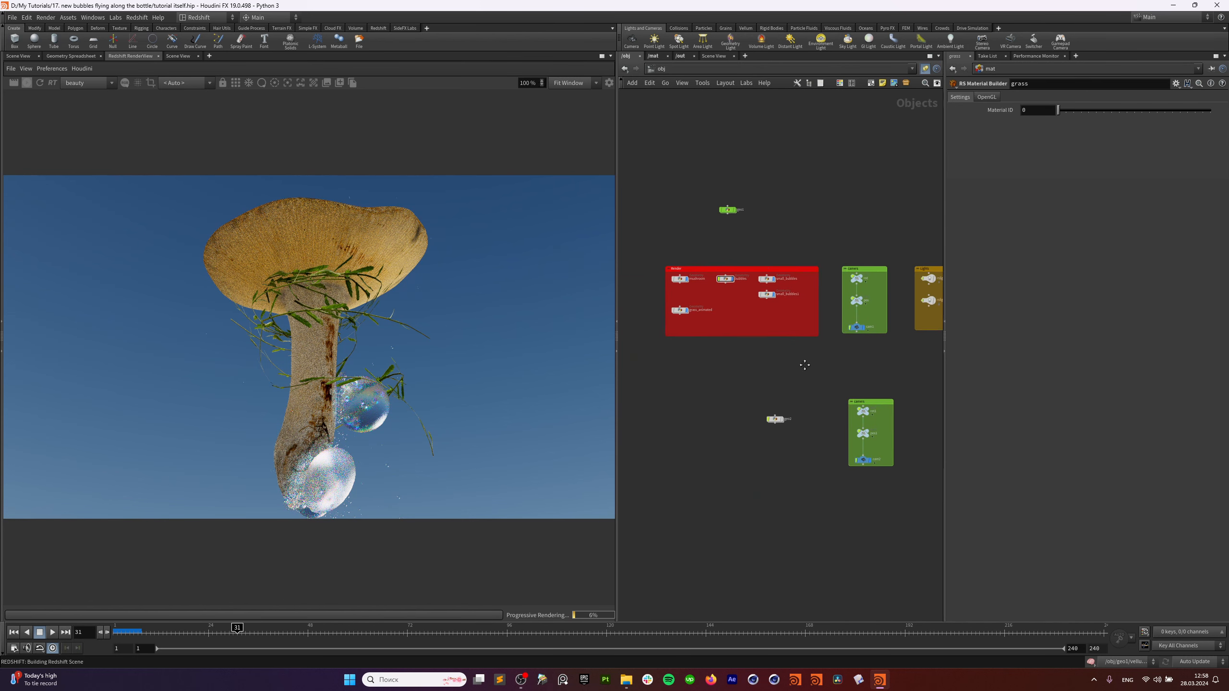
left_click(368, 628)
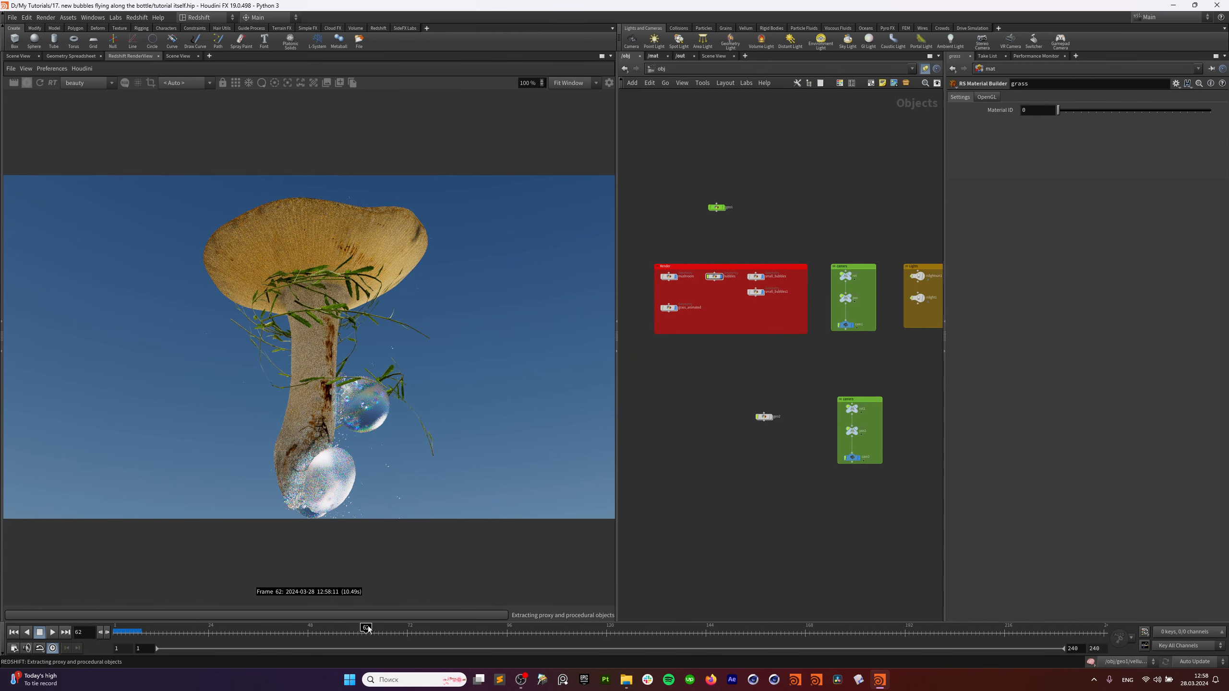
In /out, enable Motion Blur on Redshift_ROP1_main.
left_click(682, 57)
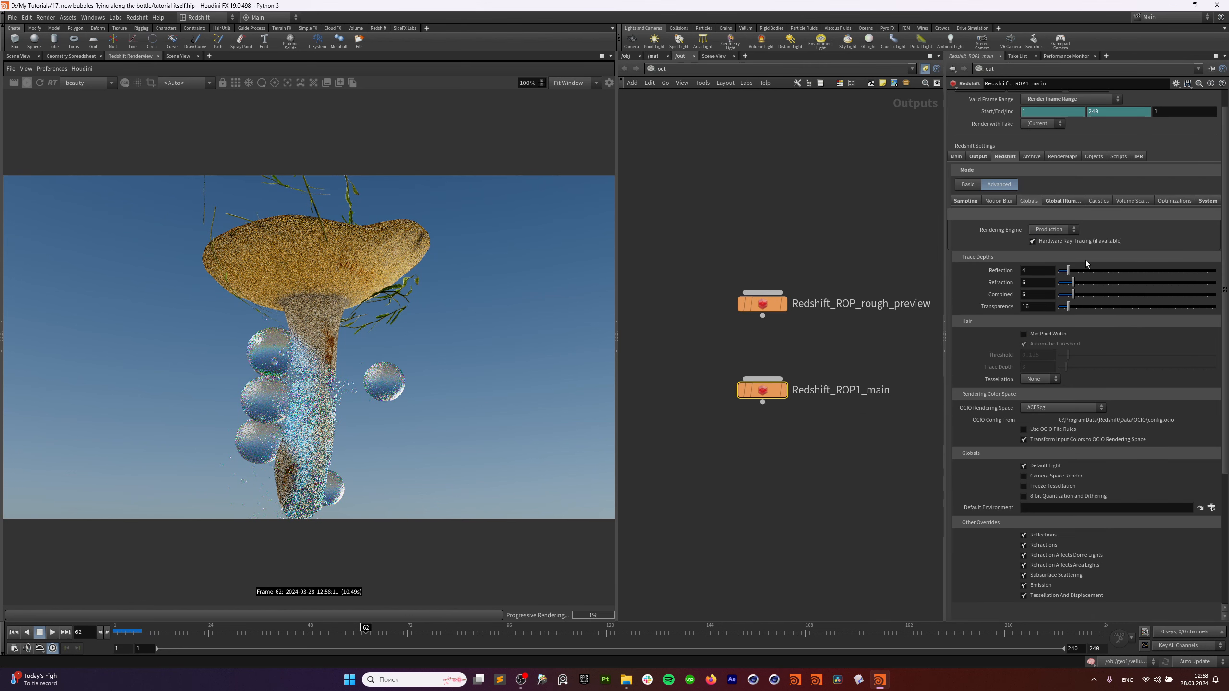
left_click(1006, 201)
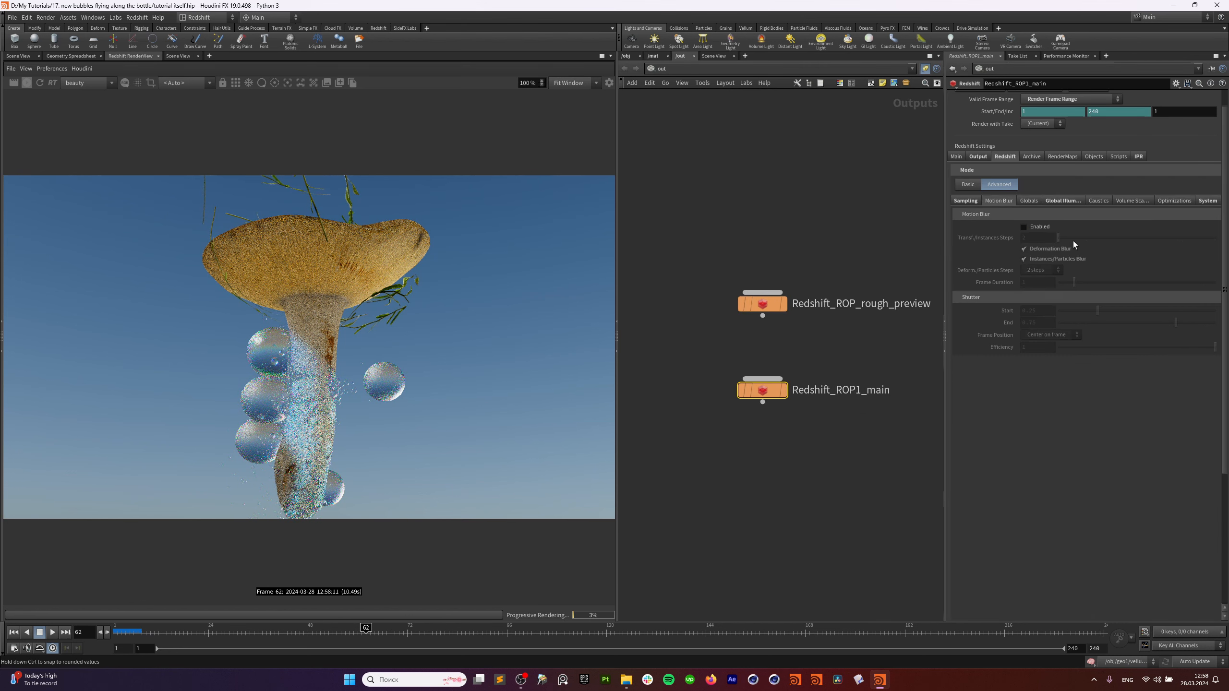
left_click(1025, 227)
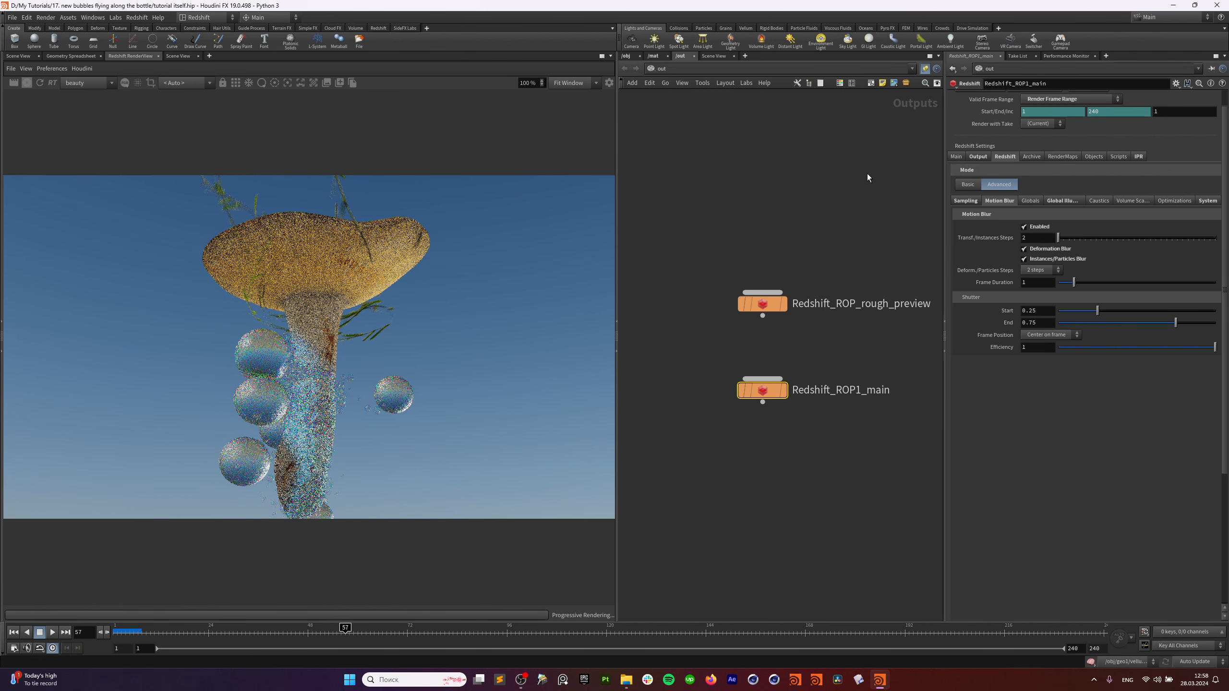
Turn on Blur From Velocity Attribute in the bubbles object's Redshift OBJ settings.
left_click(628, 56)
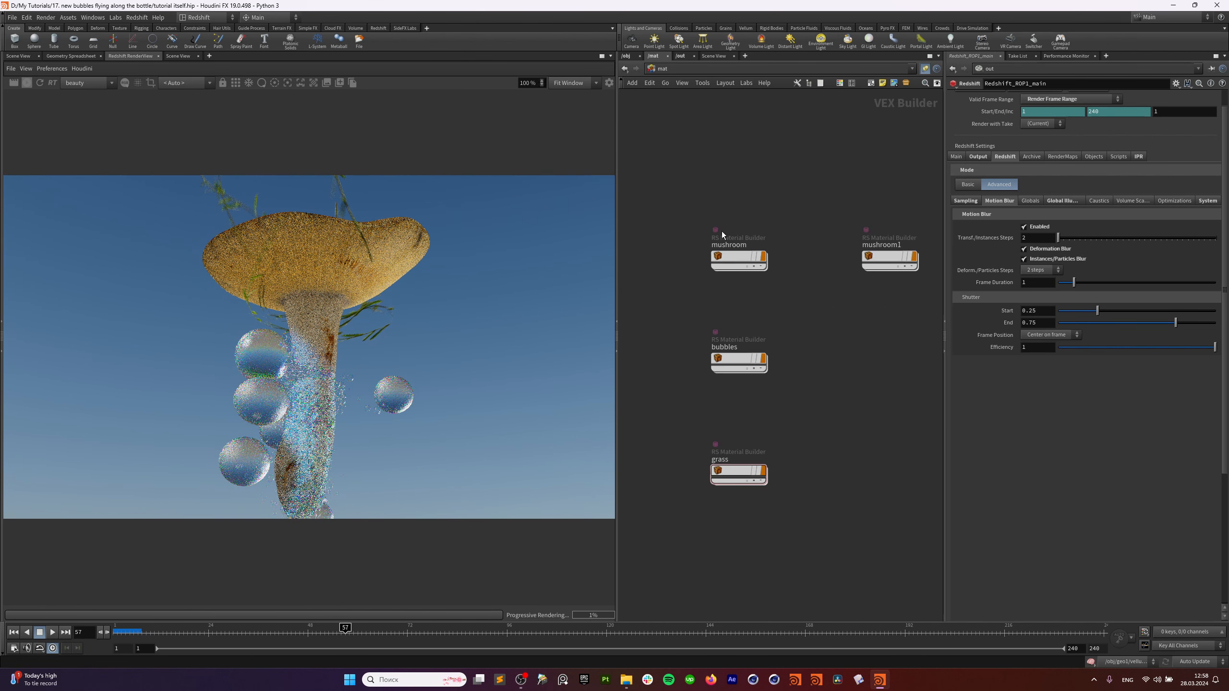
scroll(709, 299, "up", 3)
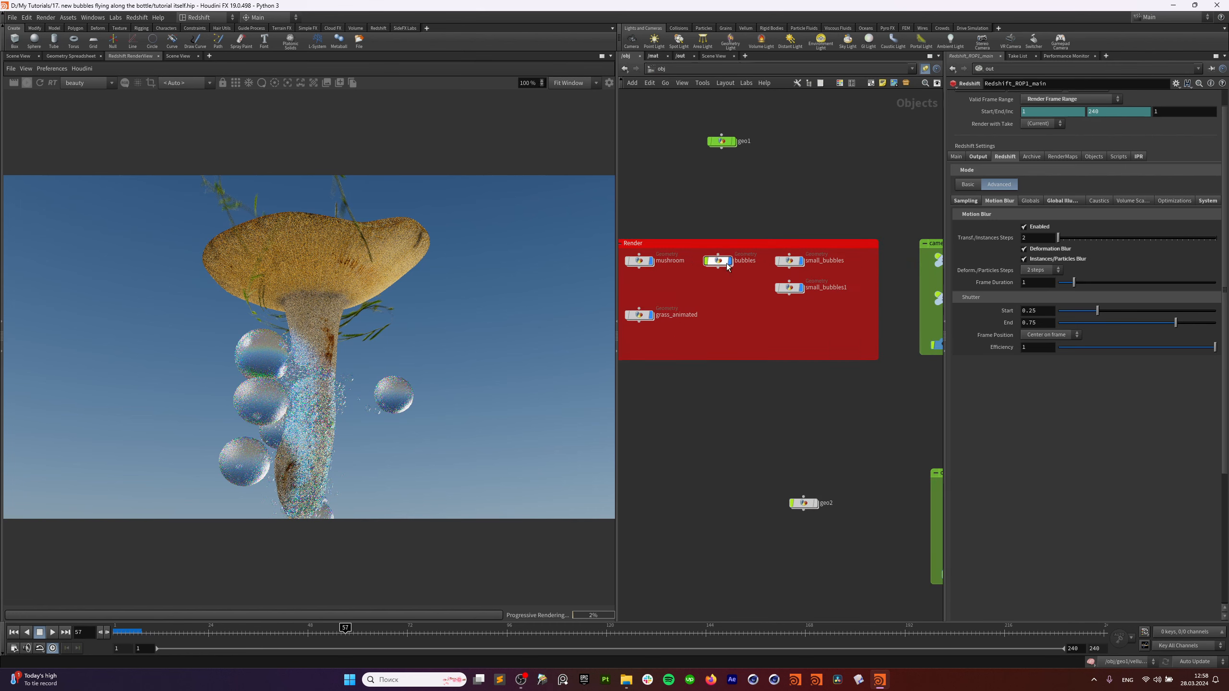
left_click(718, 261)
left_click(1040, 97)
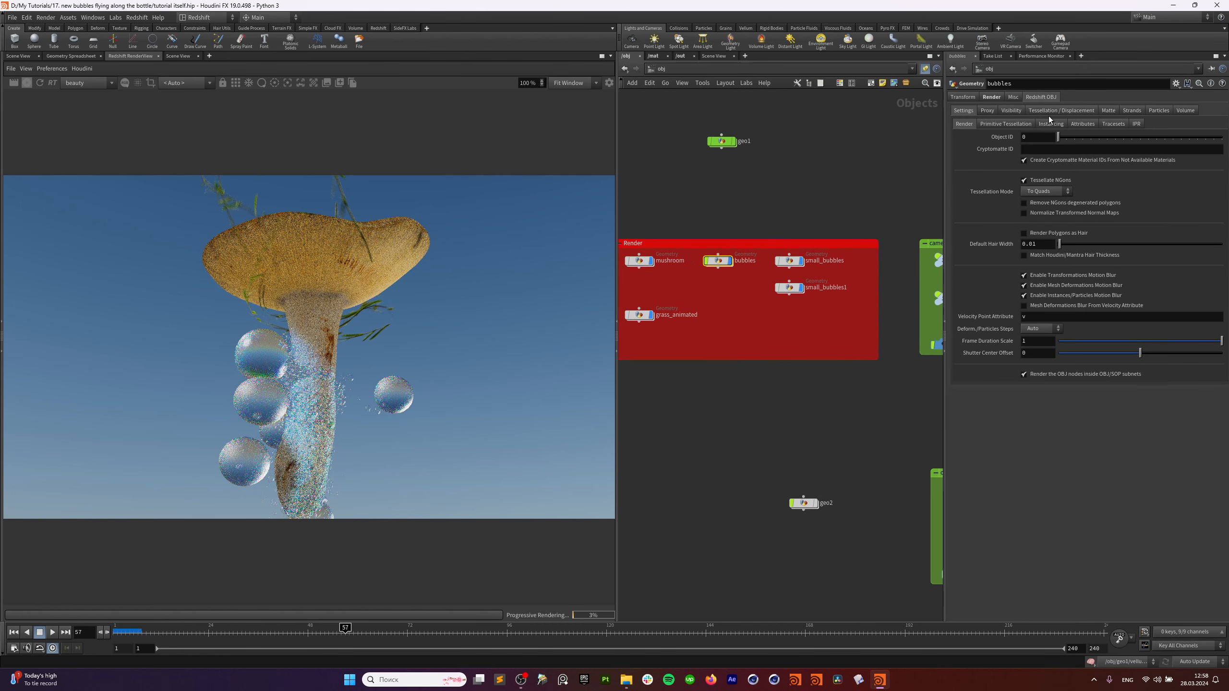
left_click(1050, 306)
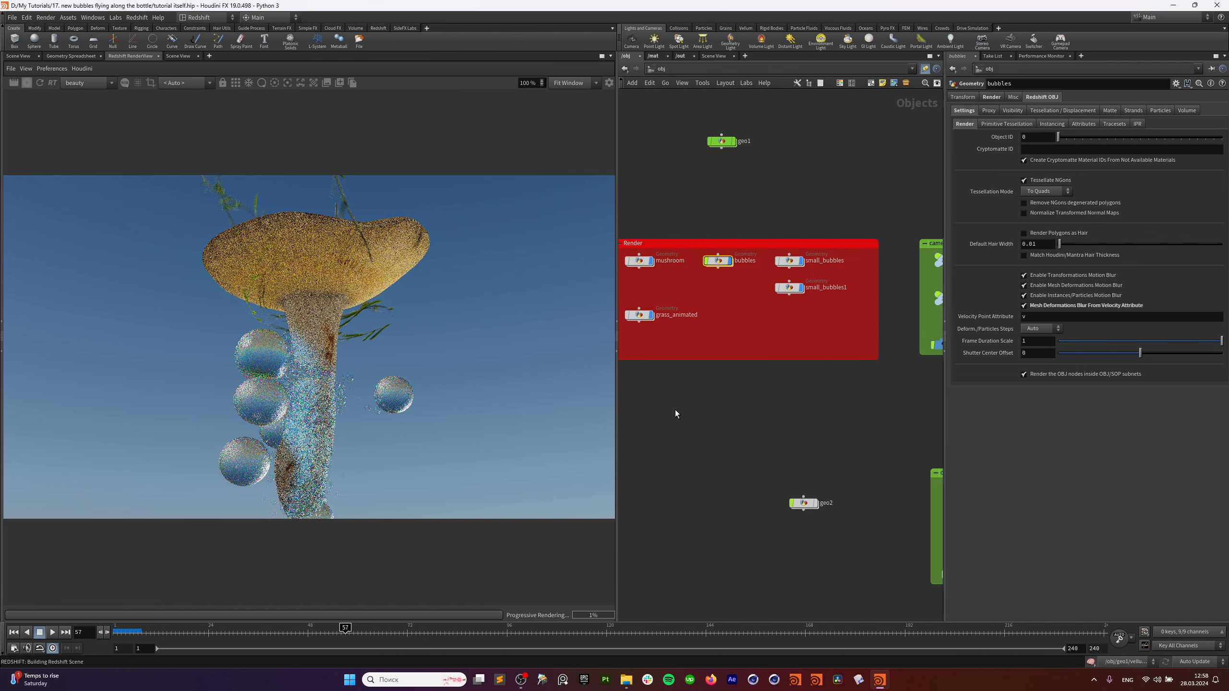
Set attribdelete1's Point Attributes to '* ^v' inside bubbles, then return to object level.
double_click(721, 264)
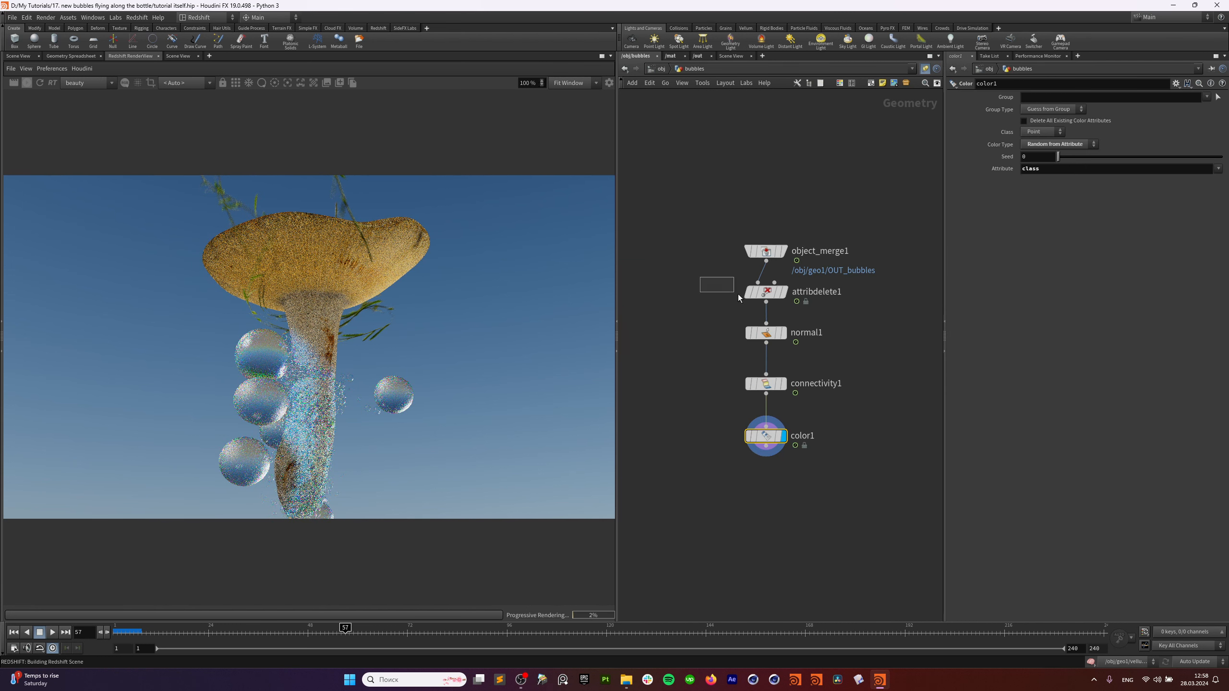
left_click_drag(738, 294, 755, 296)
left_click(1043, 116)
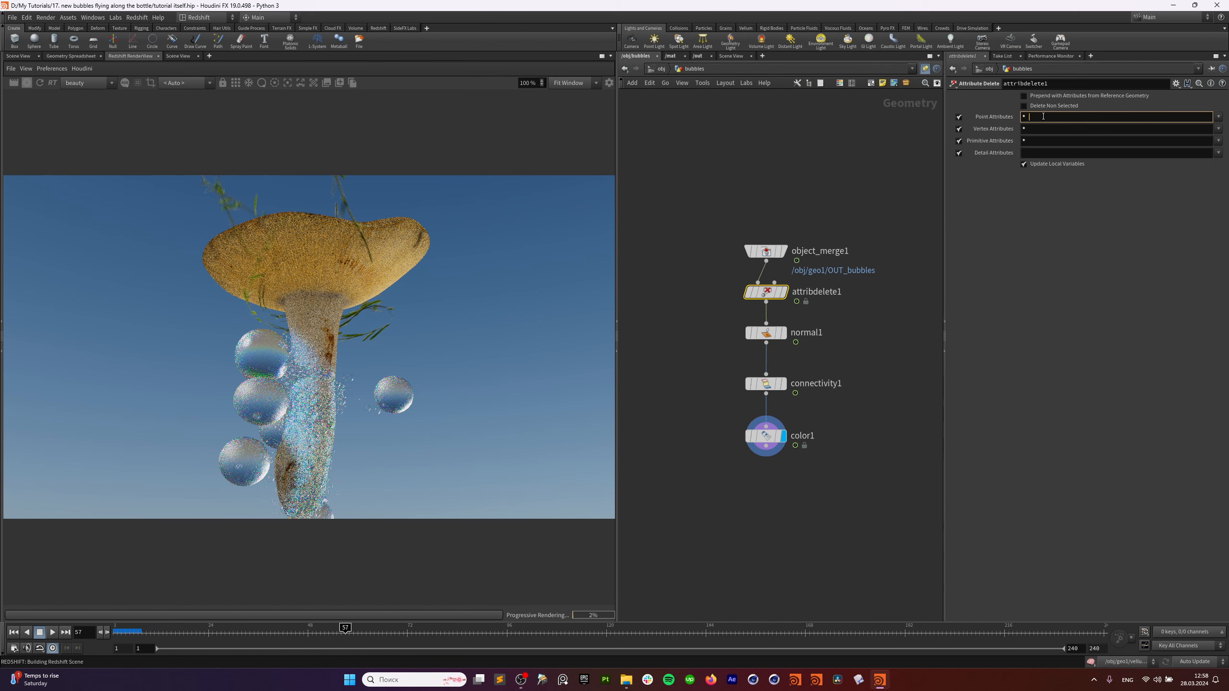
key("Return")
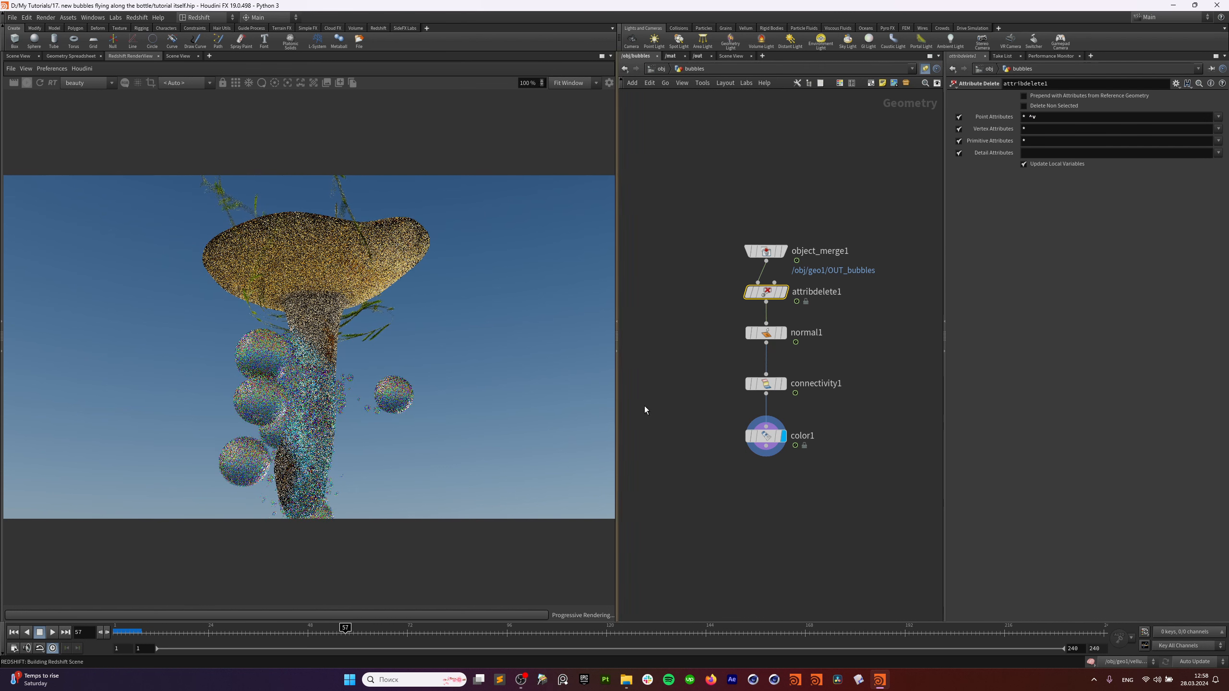
mouse_move(798, 384)
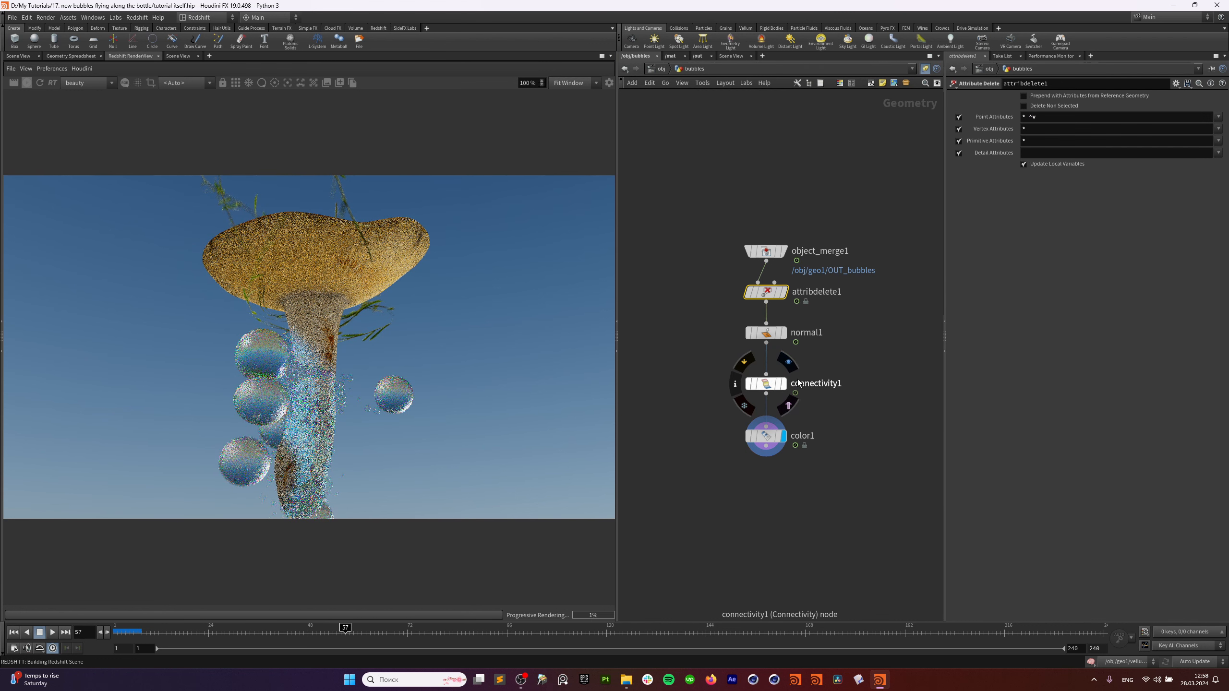
left_click(652, 71)
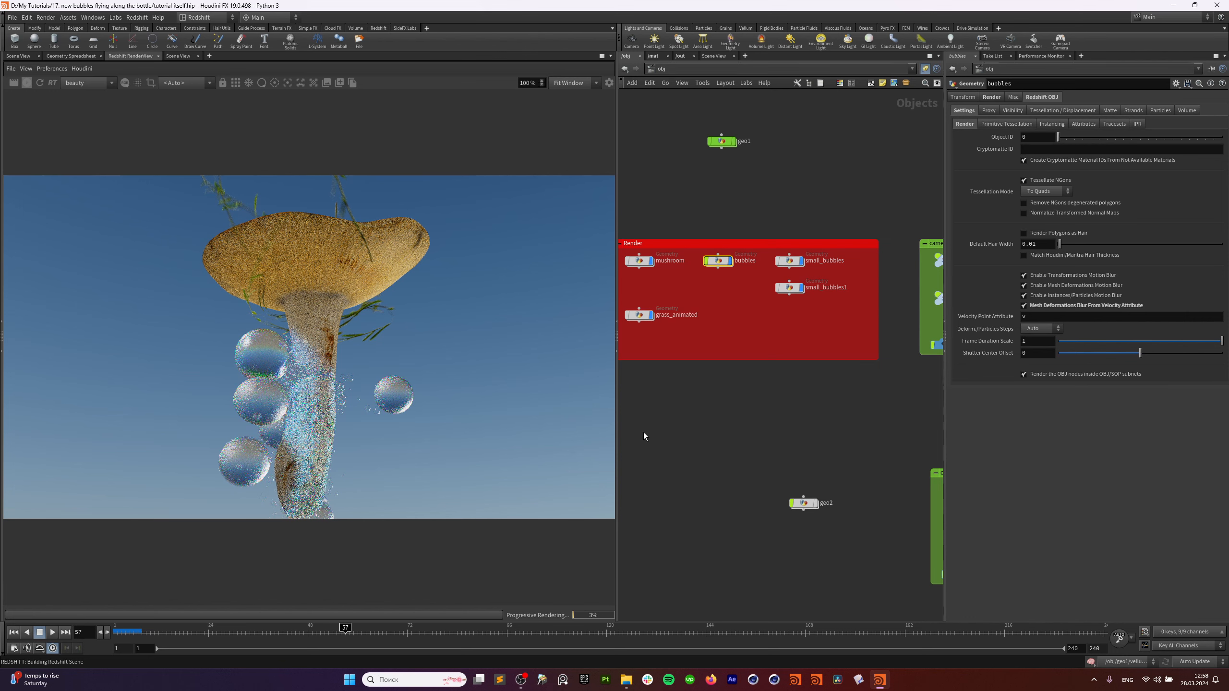
scroll(743, 454, "down", 1)
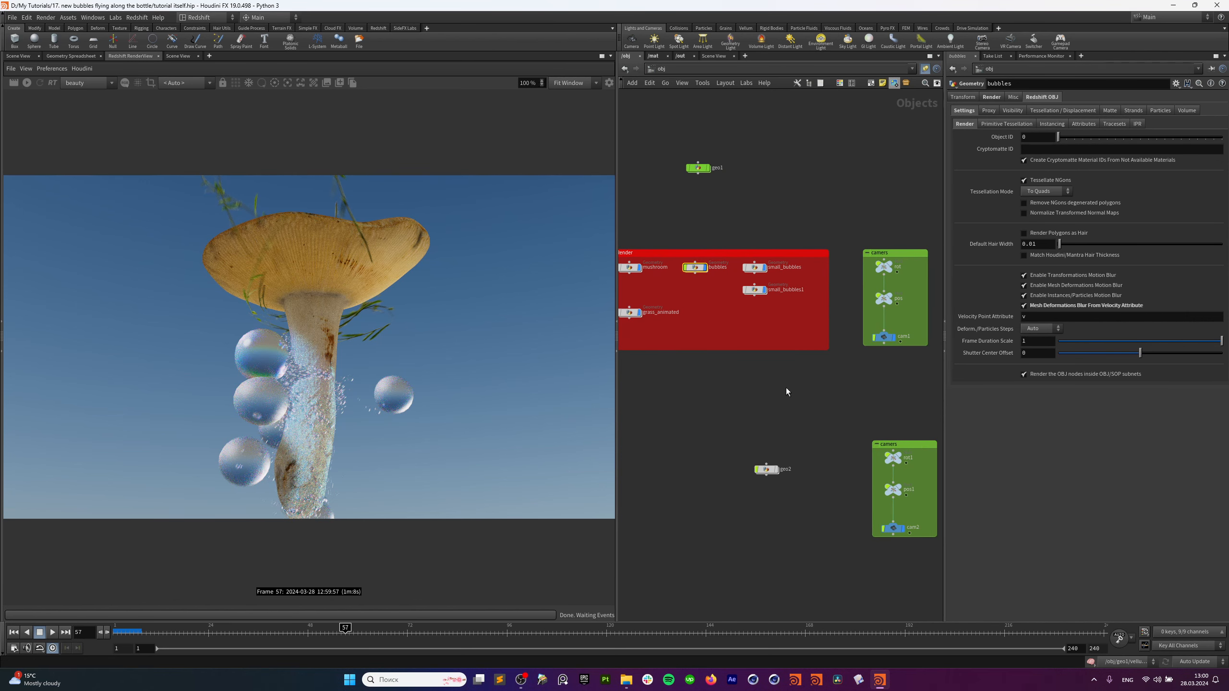
Open and dismiss the node creation menu while panning around the network.
left_click(934, 557)
scroll(862, 329, "up", 4)
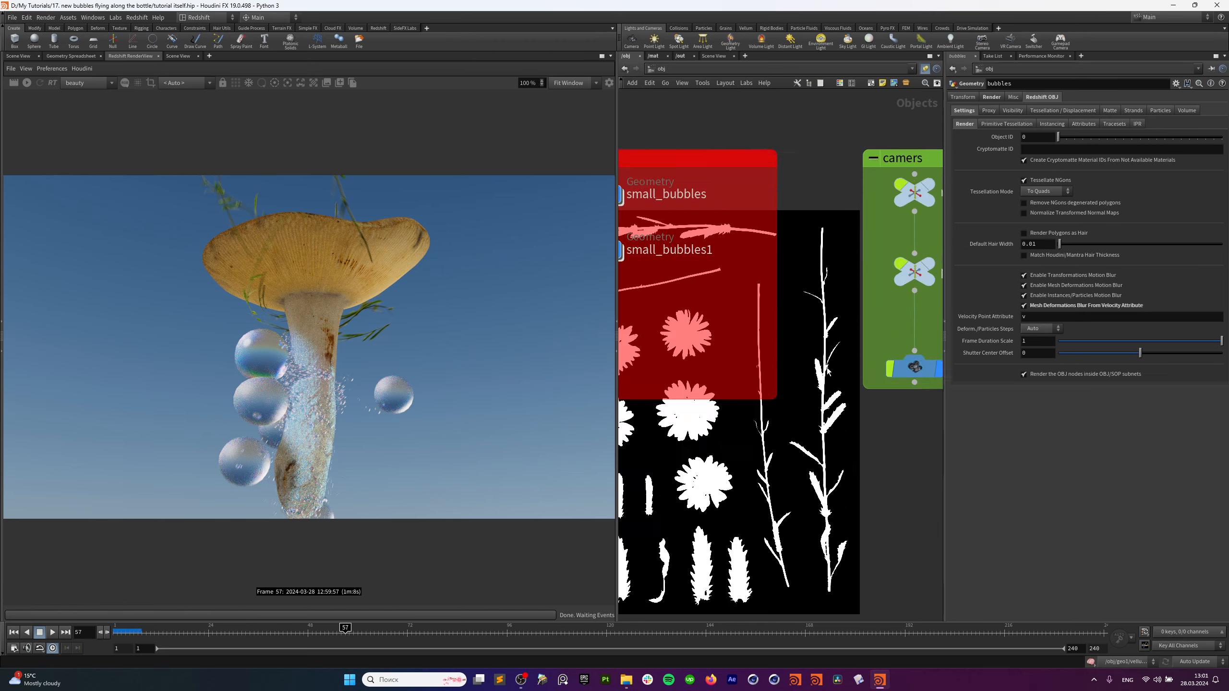
scroll(801, 370, "down", 4)
right_click(801, 370)
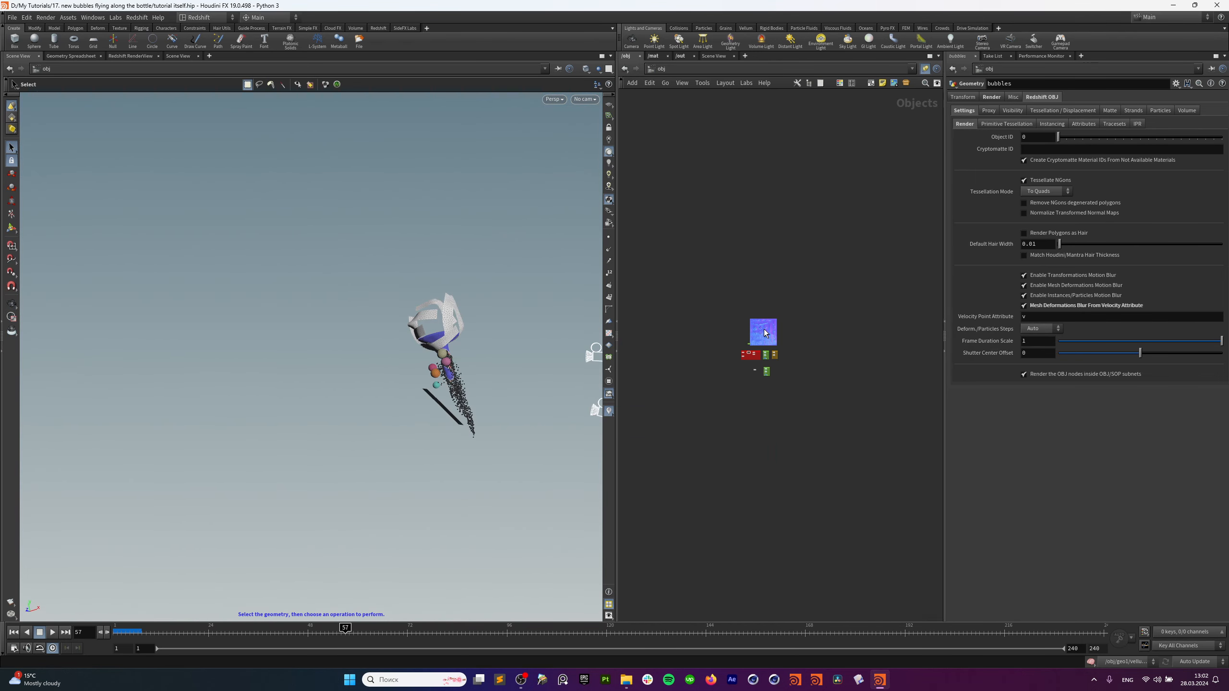
scroll(774, 266, "up", 5)
scroll(856, 209, "down", 5)
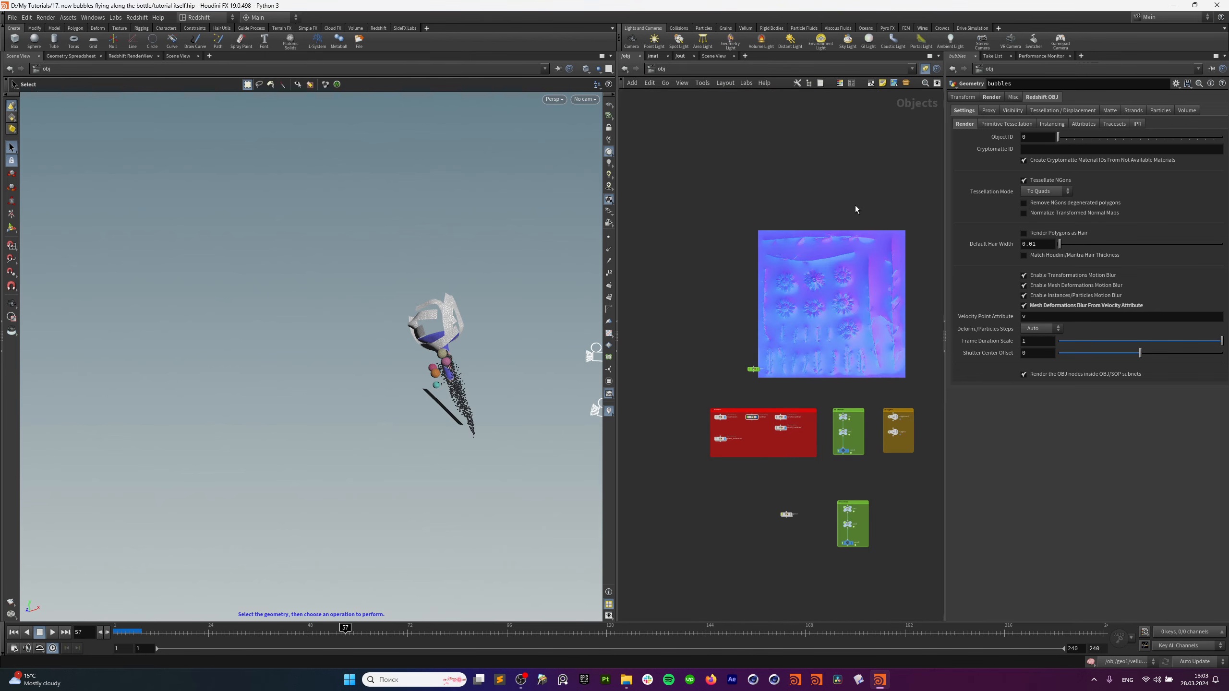
middle_click_drag(860, 253, 823, 242)
right_click(846, 255)
left_click(771, 258)
scroll(777, 259, "up", 2)
right_click(774, 260)
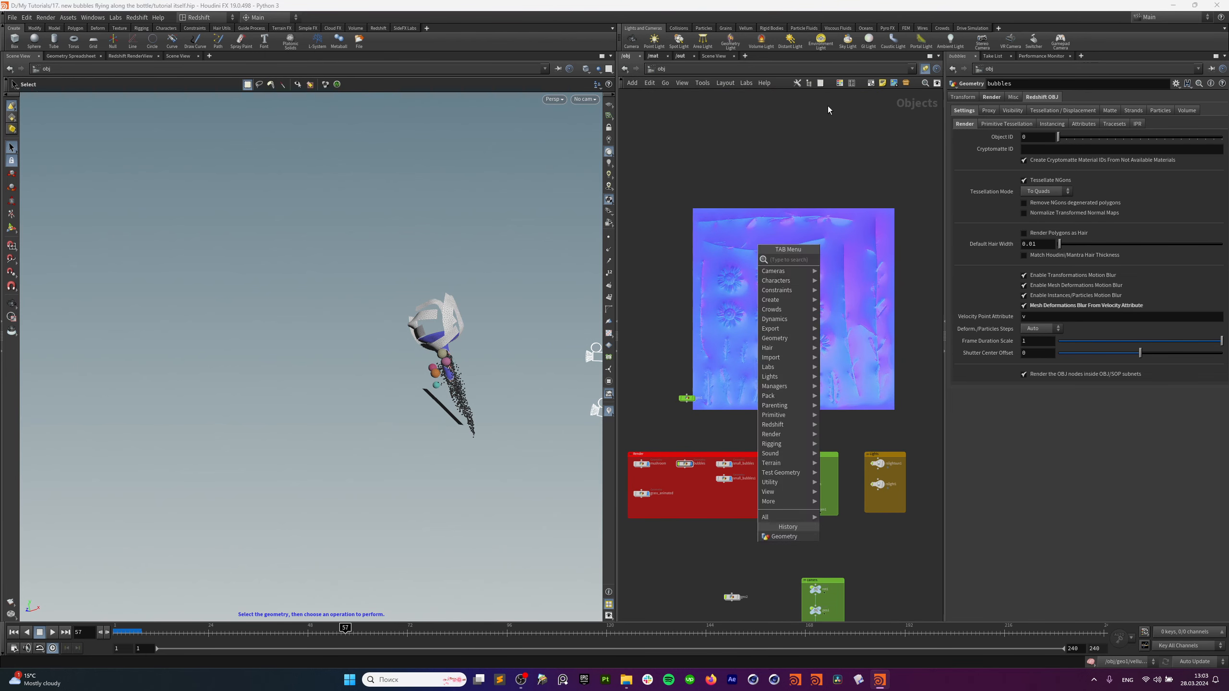
left_click(834, 110)
middle_click_drag(895, 111, 878, 122)
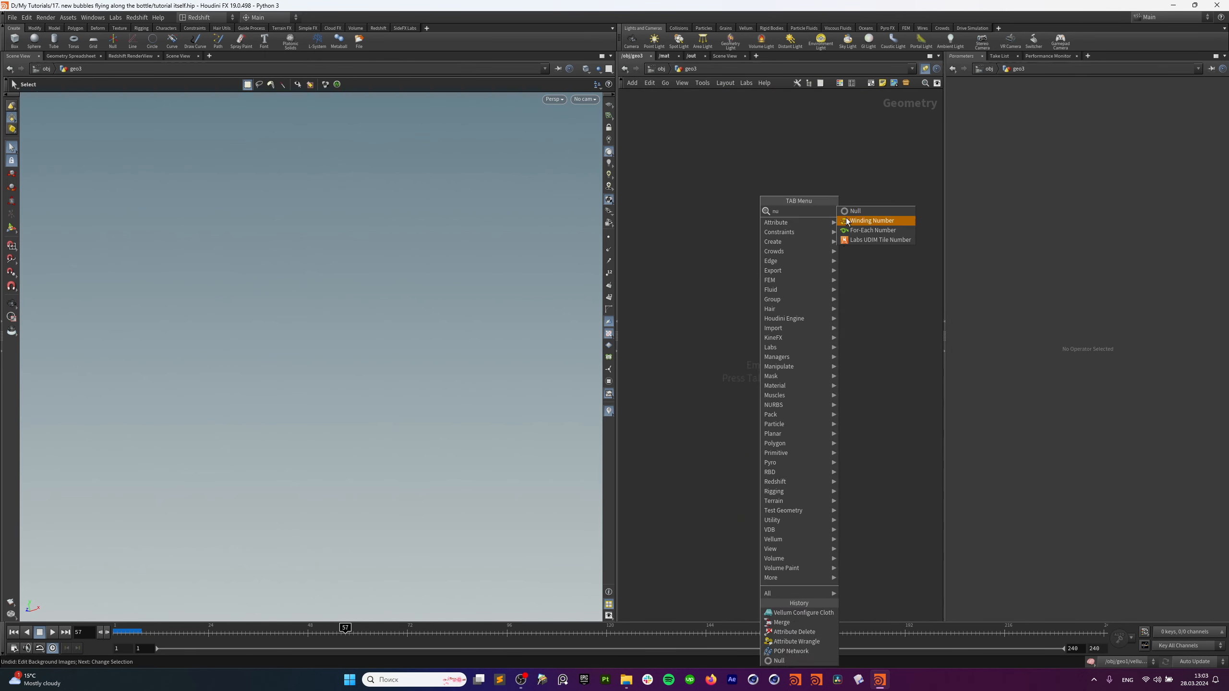
Place a null1 node inside geo3 and route a wire from it through seven spiral dots.
left_click(805, 221)
left_click(802, 224)
left_click(709, 250, "alt")
left_click(648, 310, "alt")
left_click(645, 394, "alt")
left_click(725, 436, "alt")
left_click(814, 439, "alt")
left_click(869, 385, "alt")
left_click(868, 289, "alt")
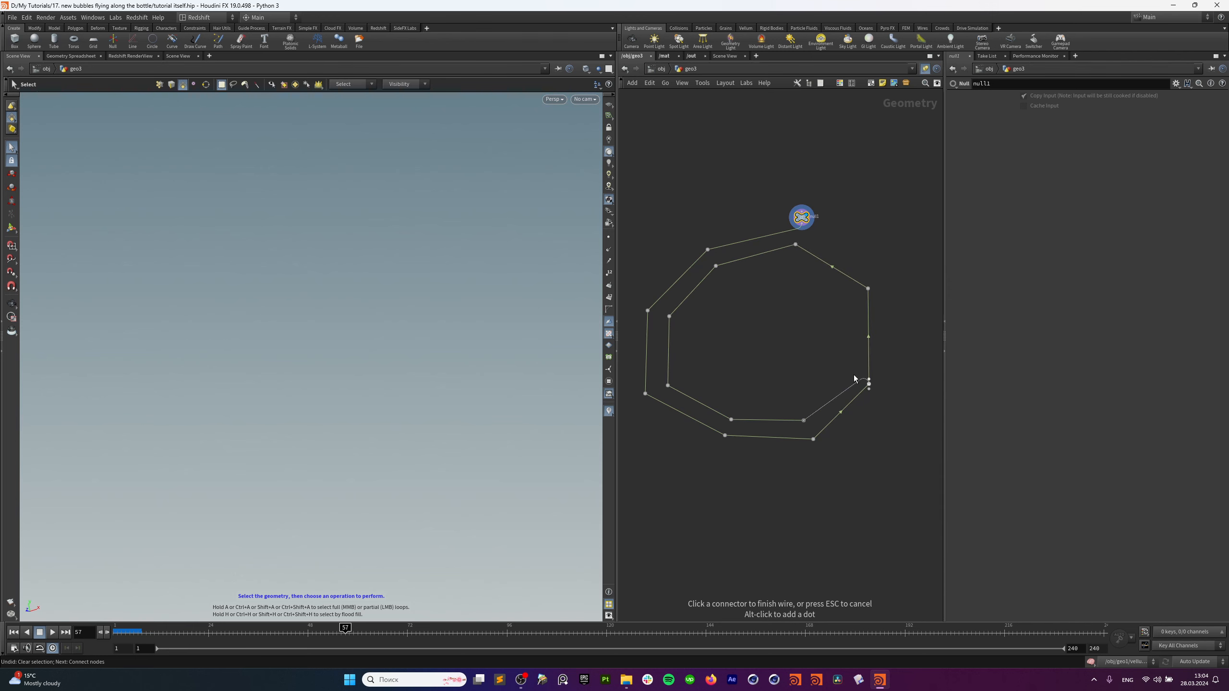